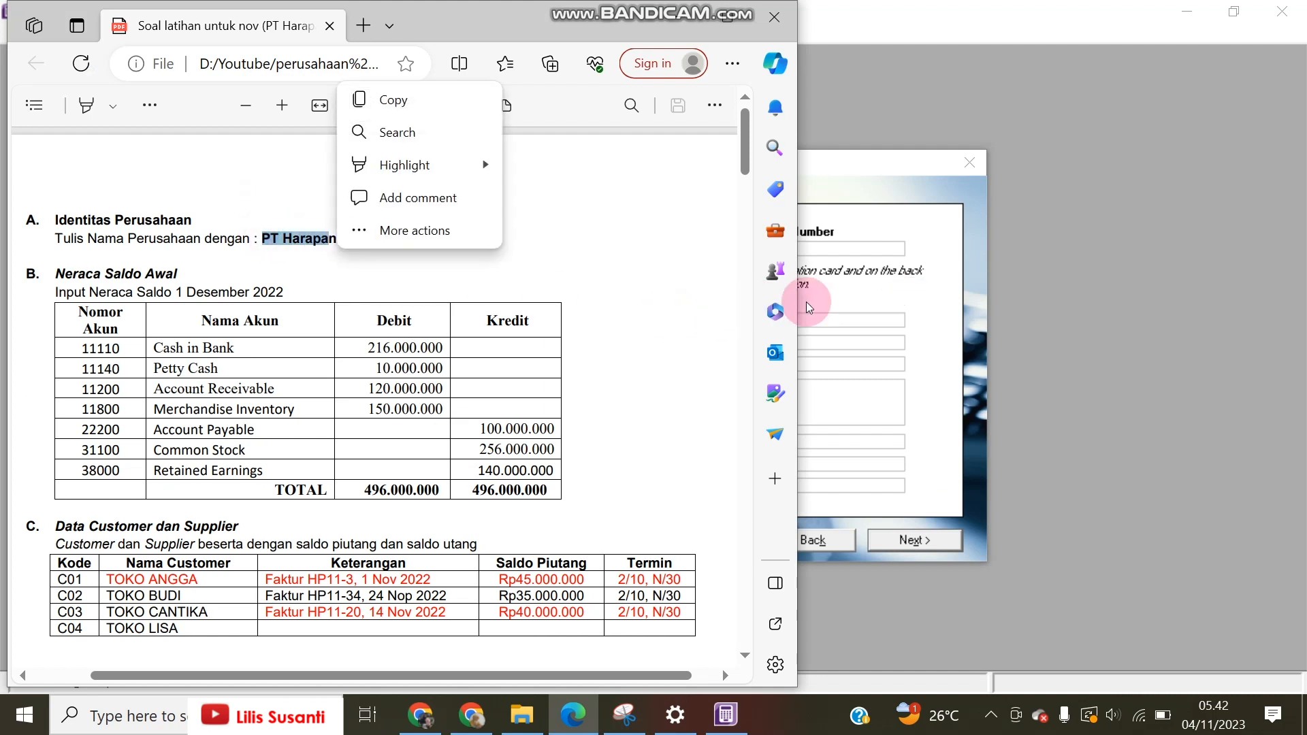
# Step: Return to the New Company File Assistant, enter PT HARAPAN as the company name and continue to the accounting information
pyautogui.click(822, 317)
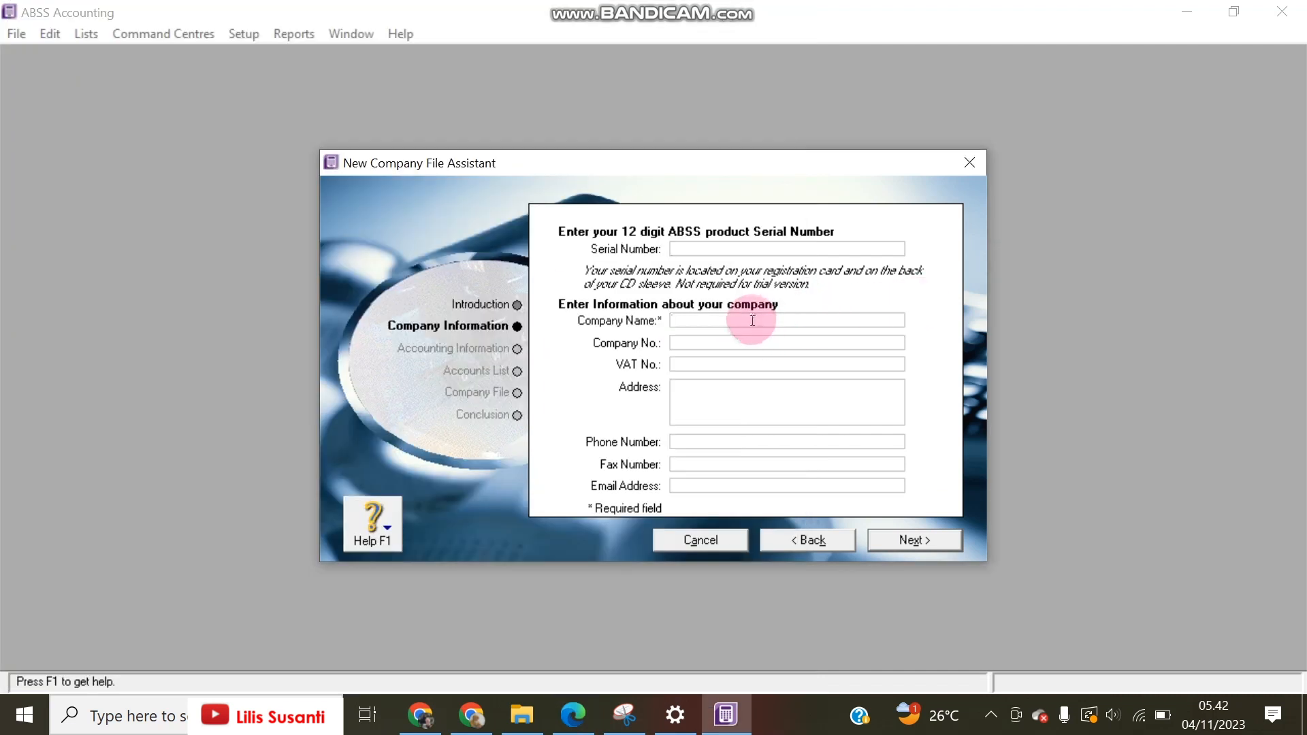
pyautogui.write('PT HARAPAN')
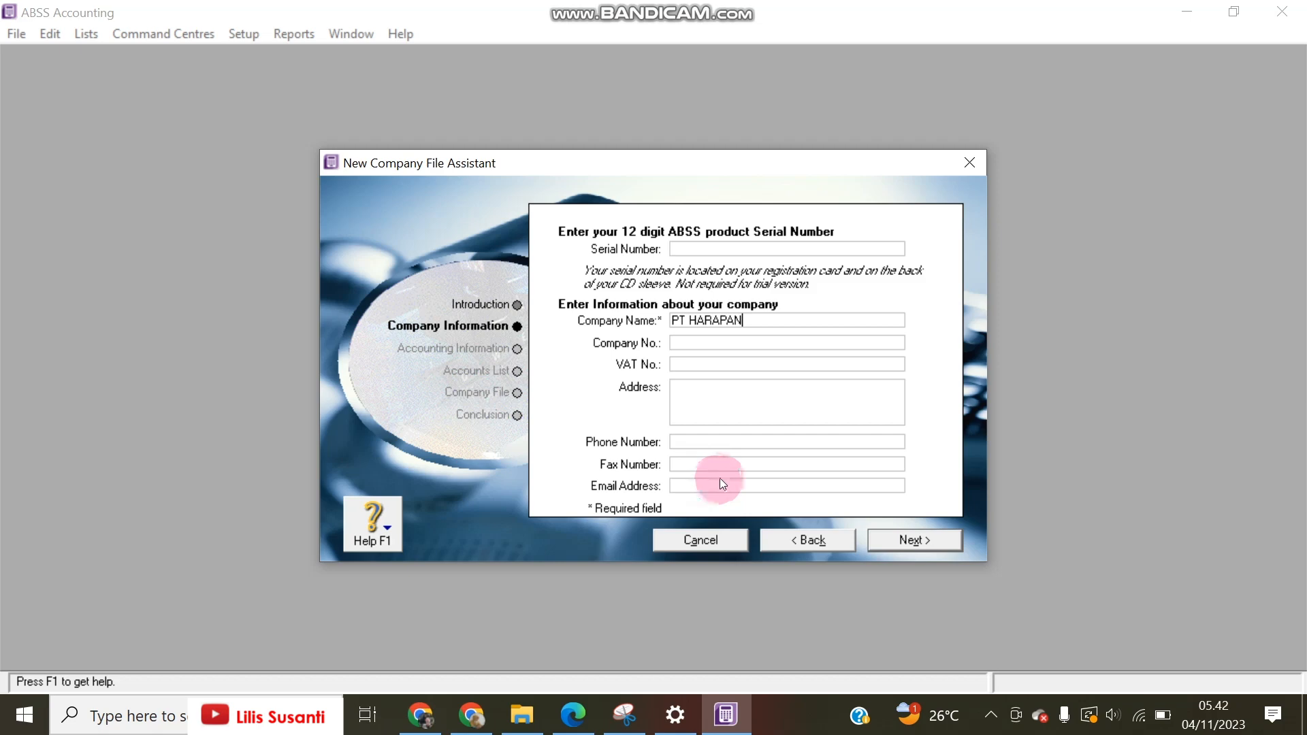
pyautogui.click(921, 542)
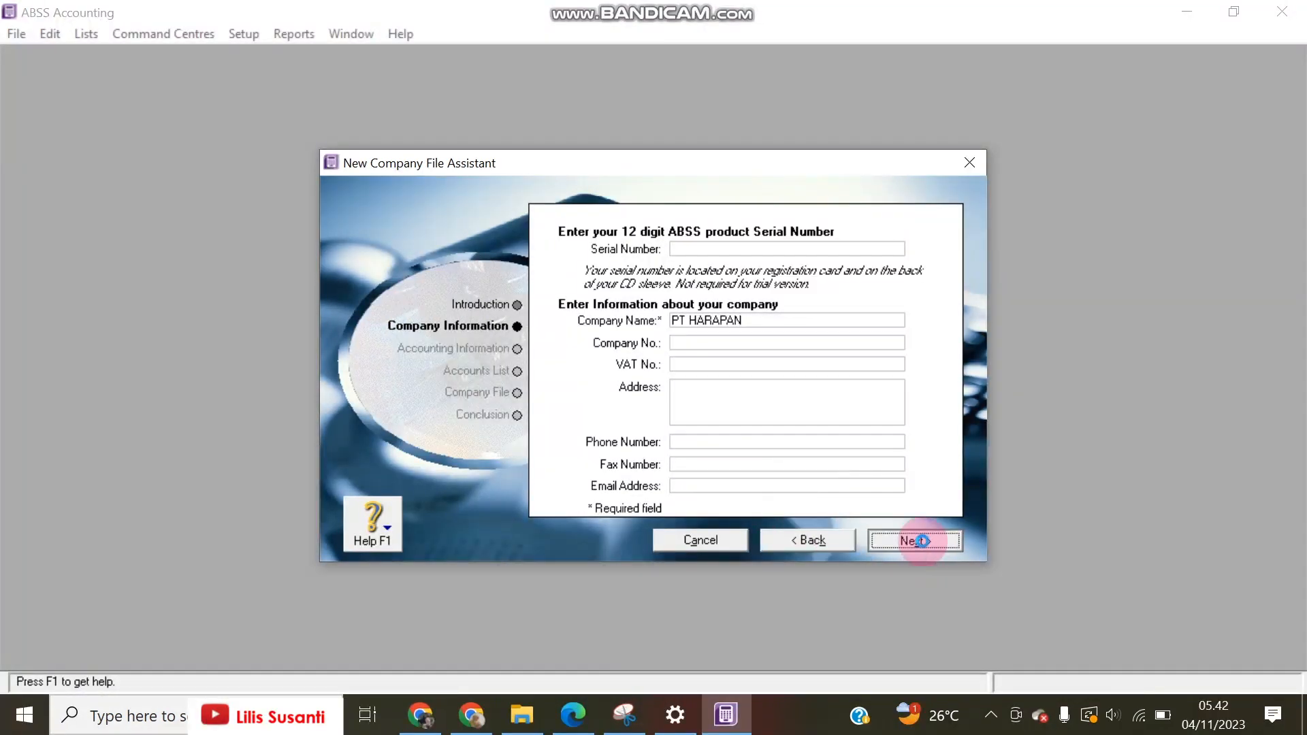
# Step: Check the exercise PDF for the opening balance date and set the current financial year to 2022
pyautogui.click(572, 714)
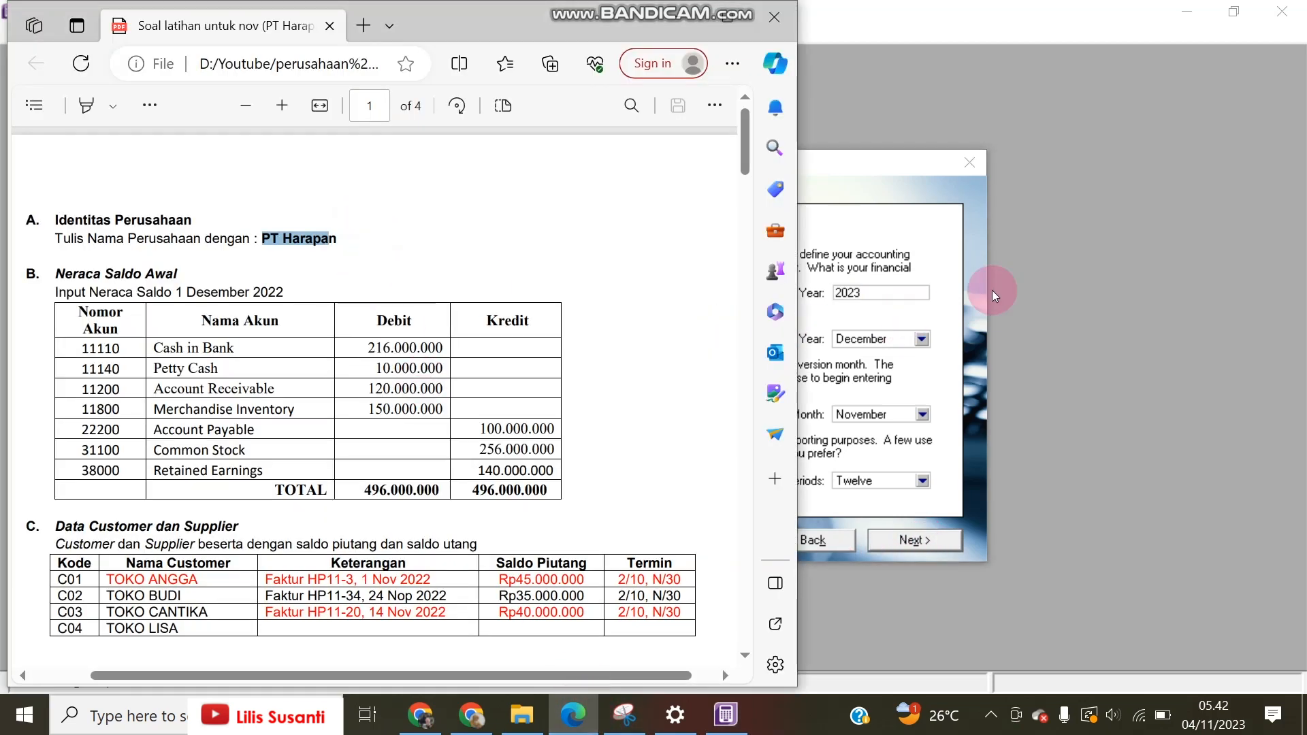
pyautogui.click(1139, 248)
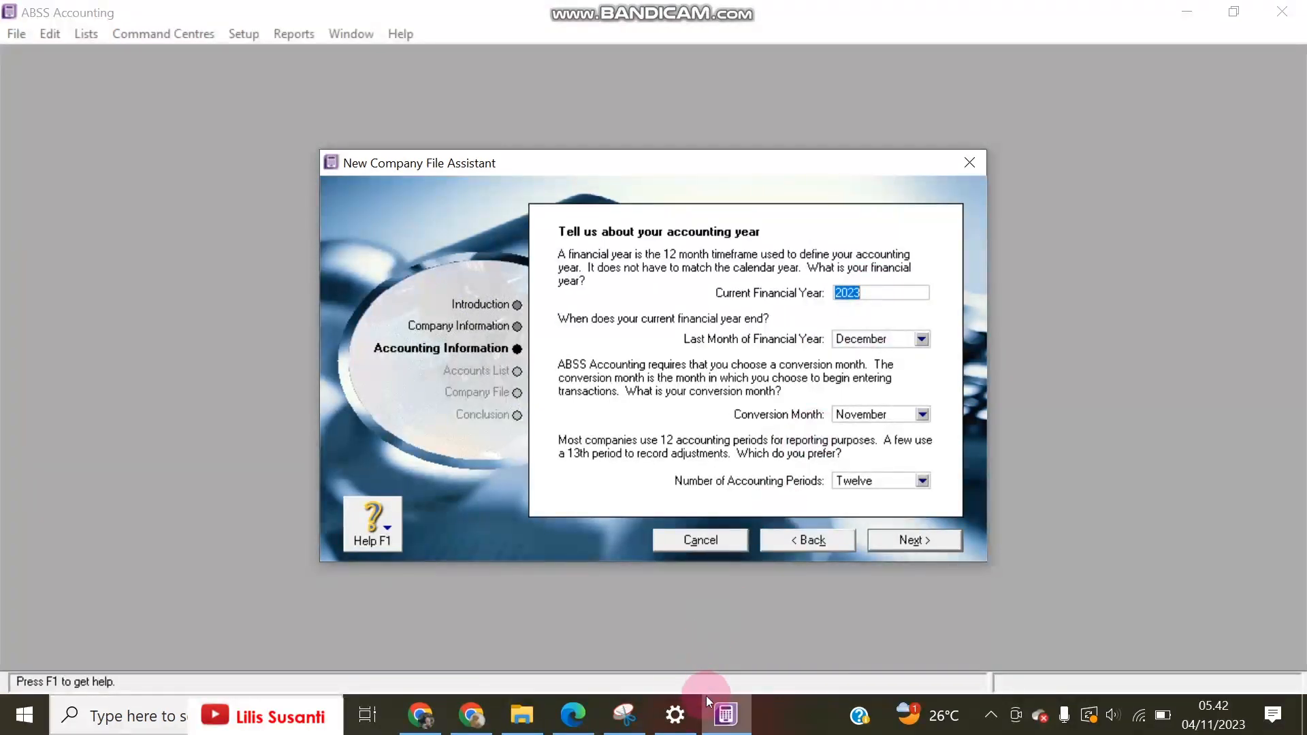
pyautogui.click(574, 714)
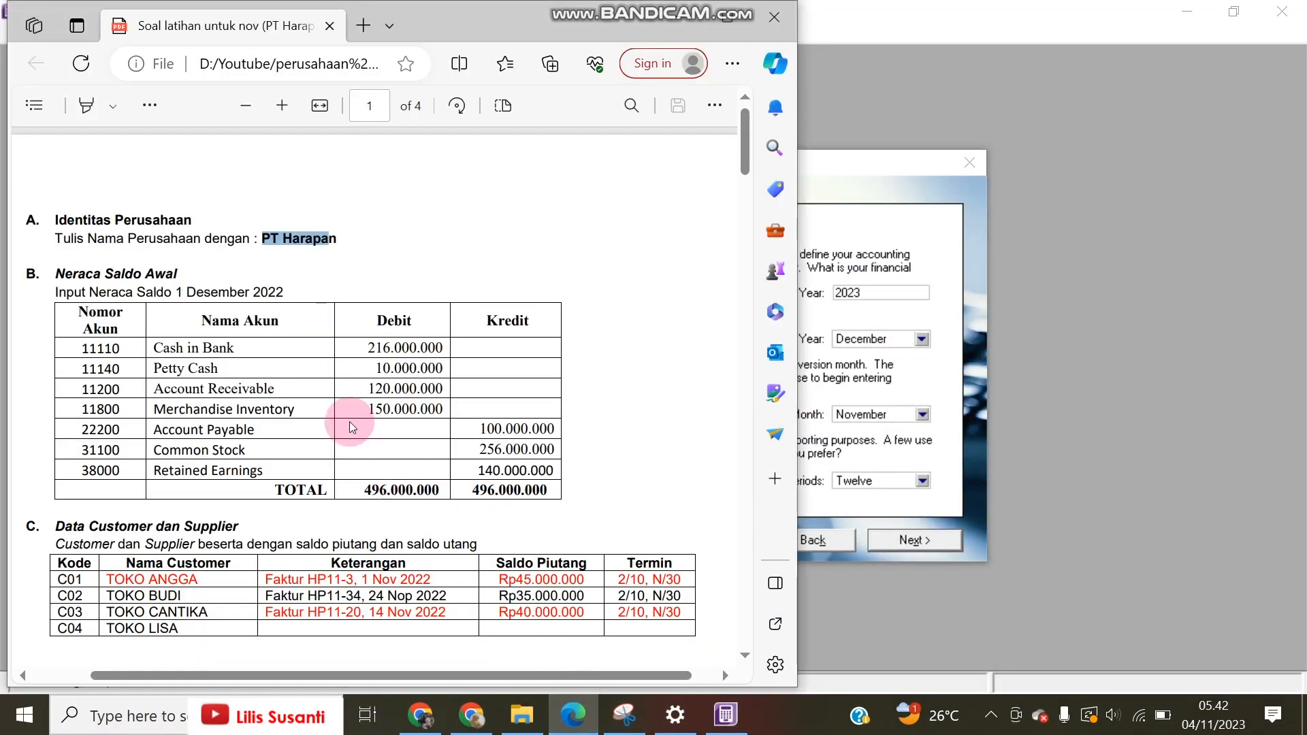
pyautogui.click(893, 294)
pyautogui.press('BackSpace')
pyautogui.write('2')
pyautogui.click(895, 301)
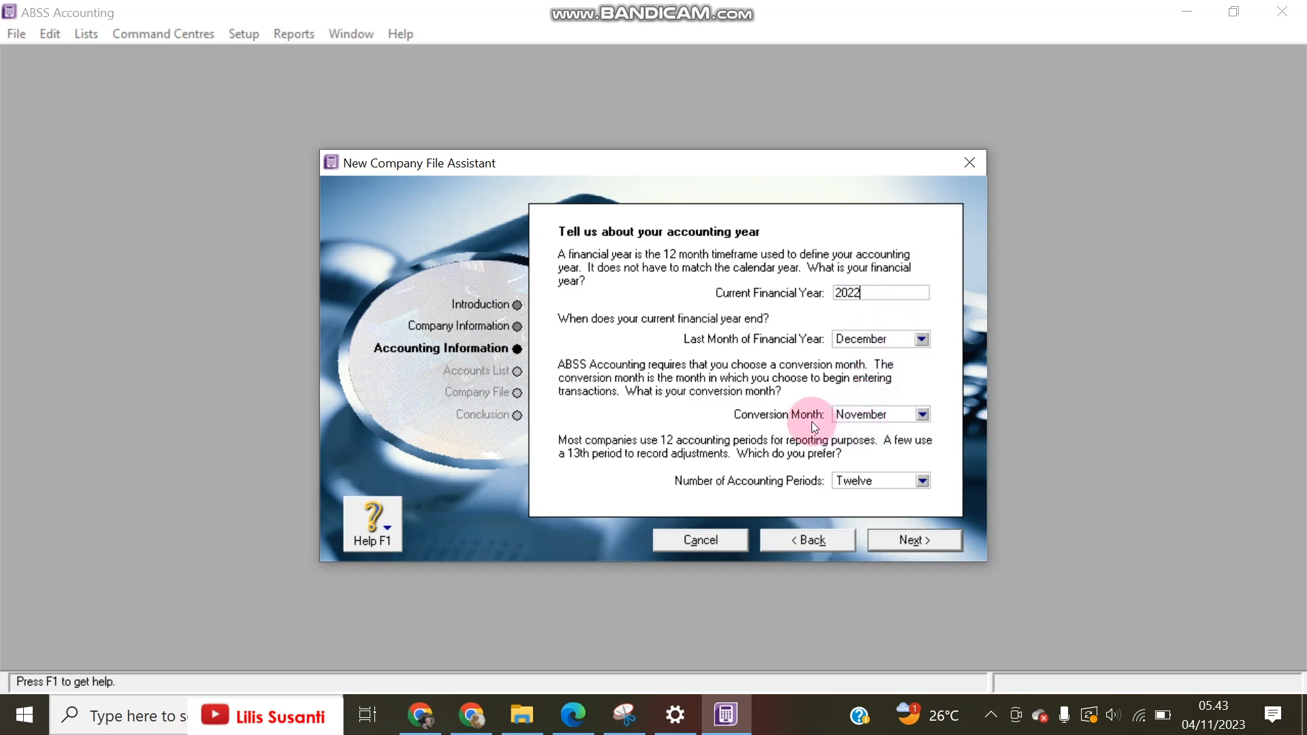
# Step: Check the exercise's transaction dates, set the conversion month to January and confirm the accounting information
pyautogui.click(573, 712)
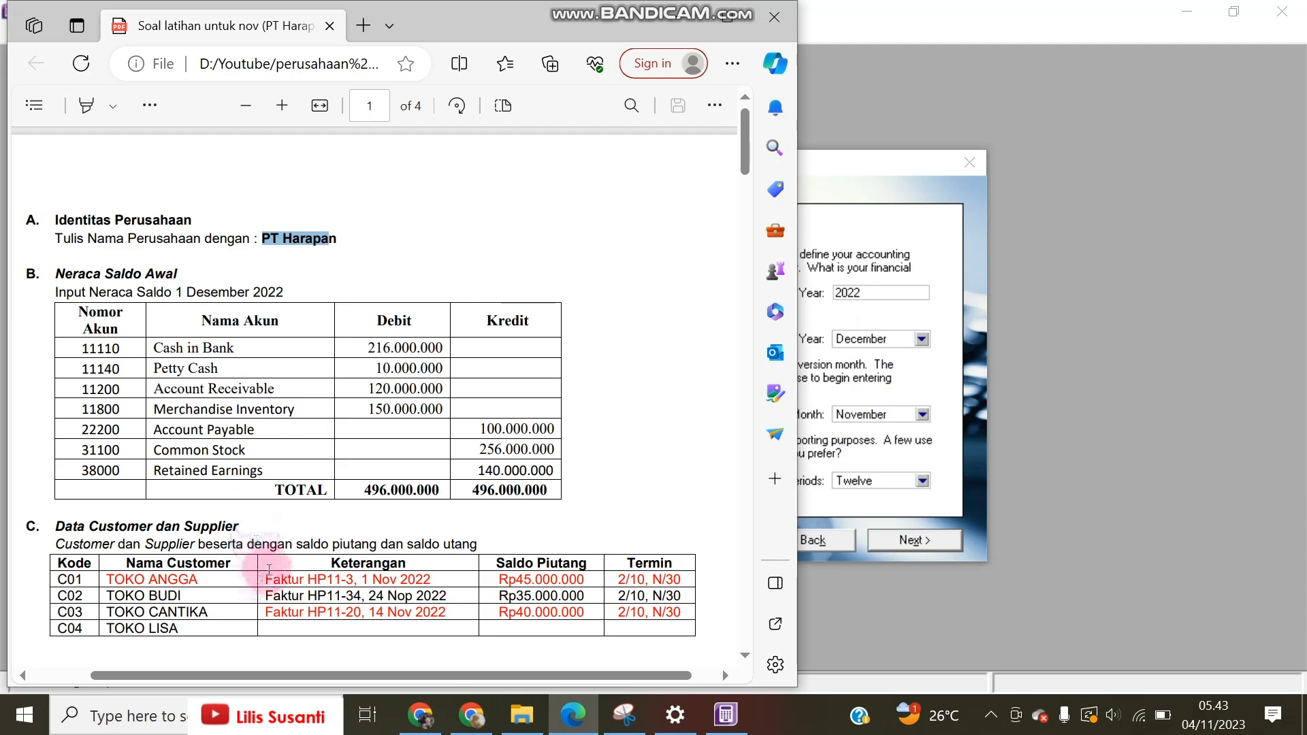
pyautogui.scroll(-8, 269, 569)
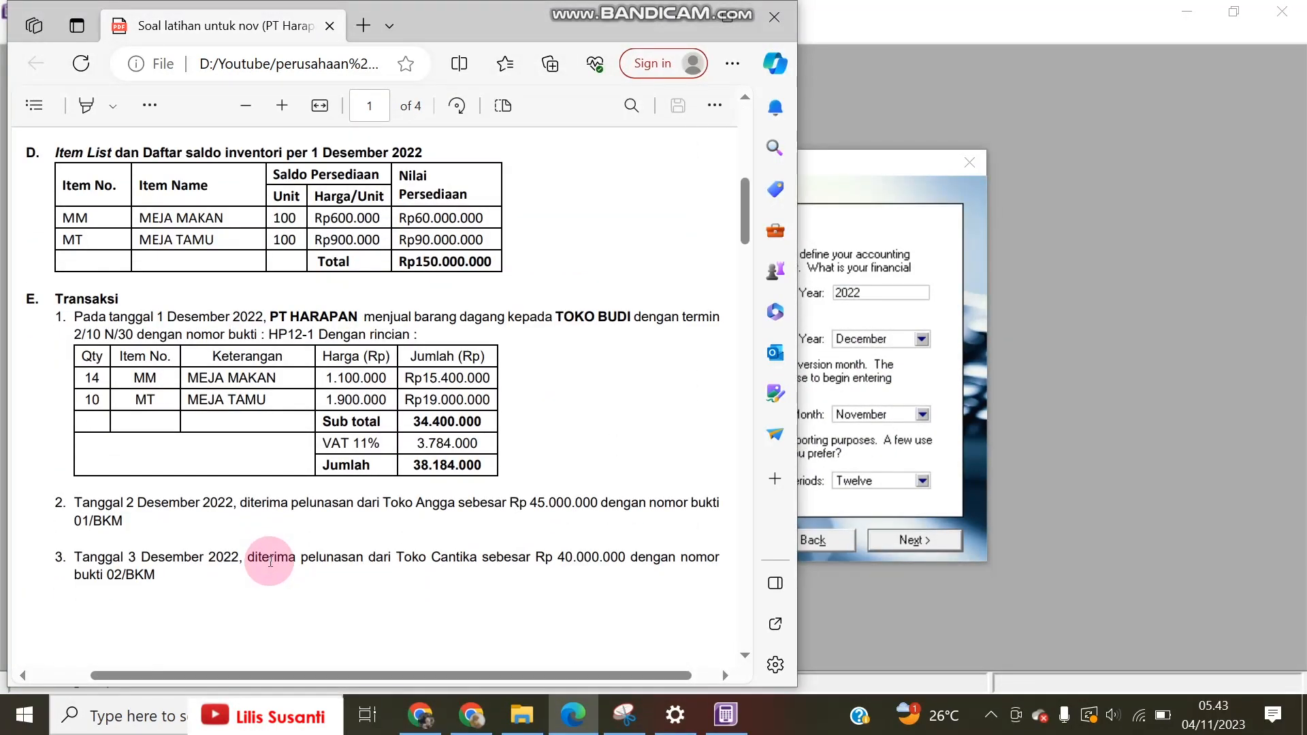
pyautogui.scroll(8, 272, 560)
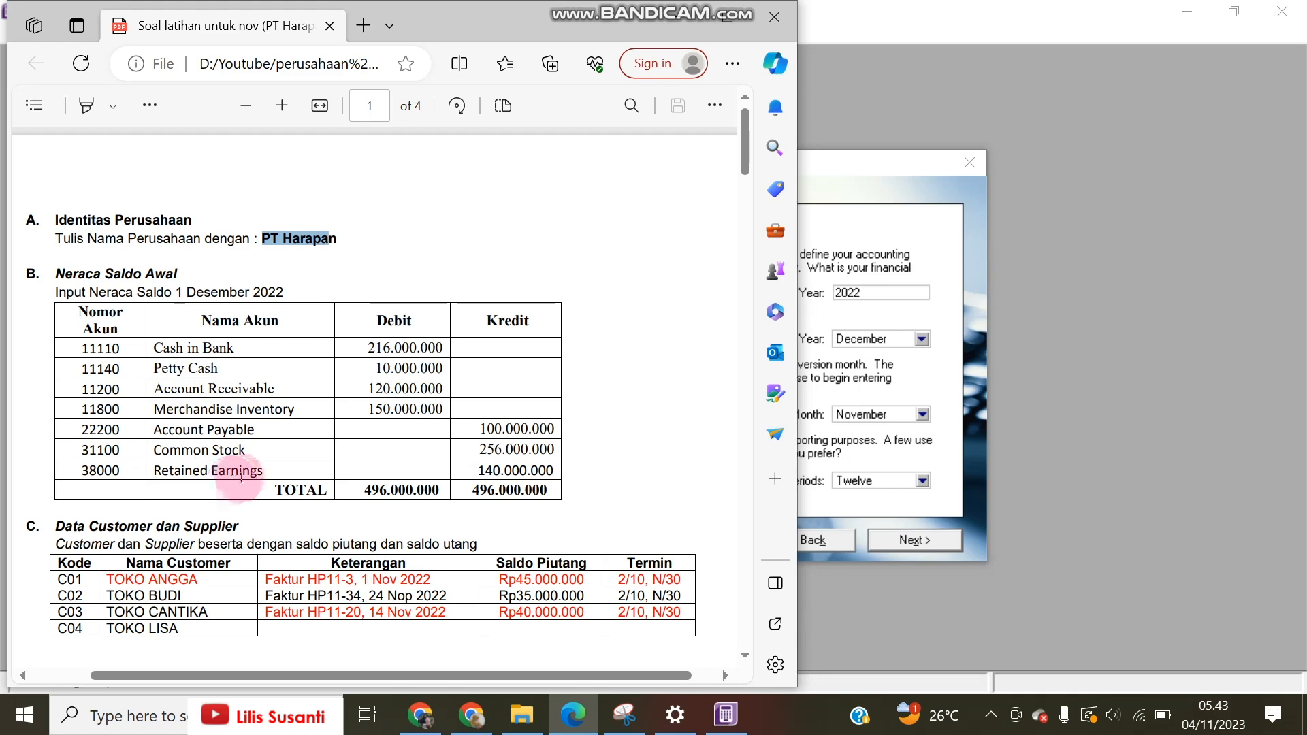
pyautogui.click(863, 419)
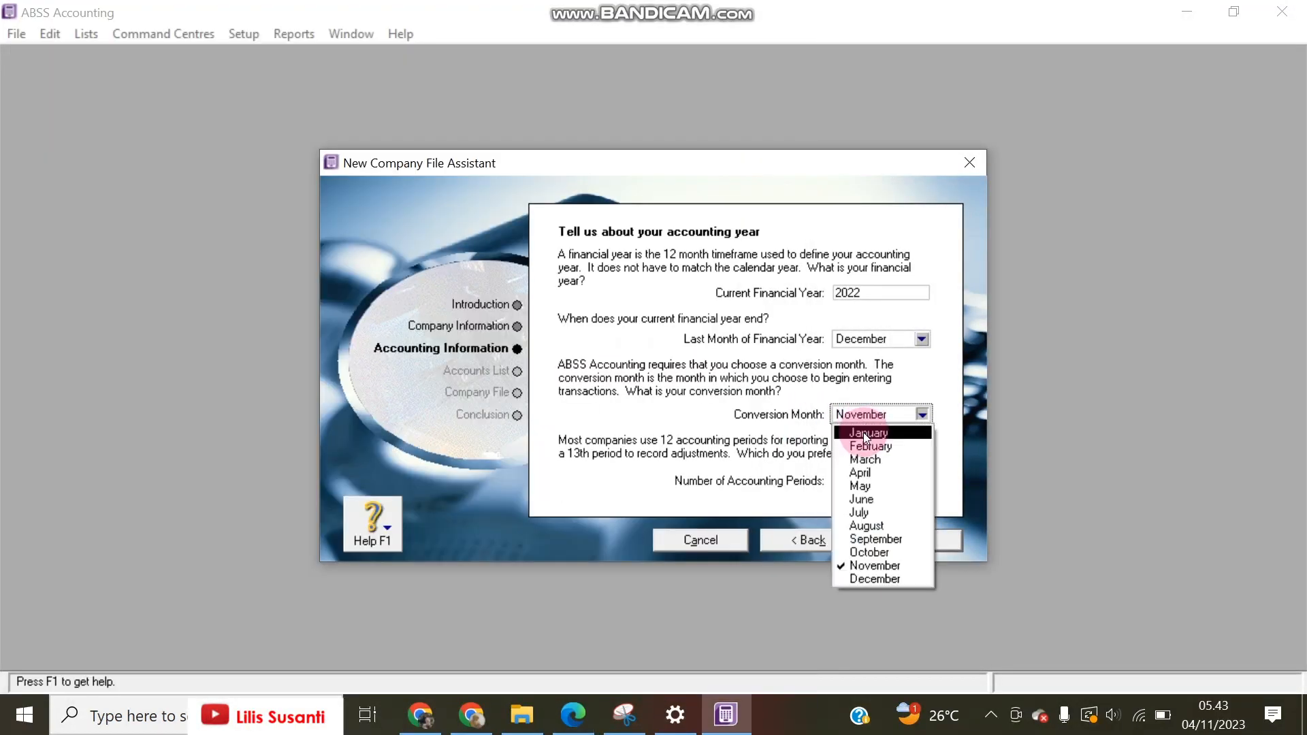
pyautogui.click(864, 432)
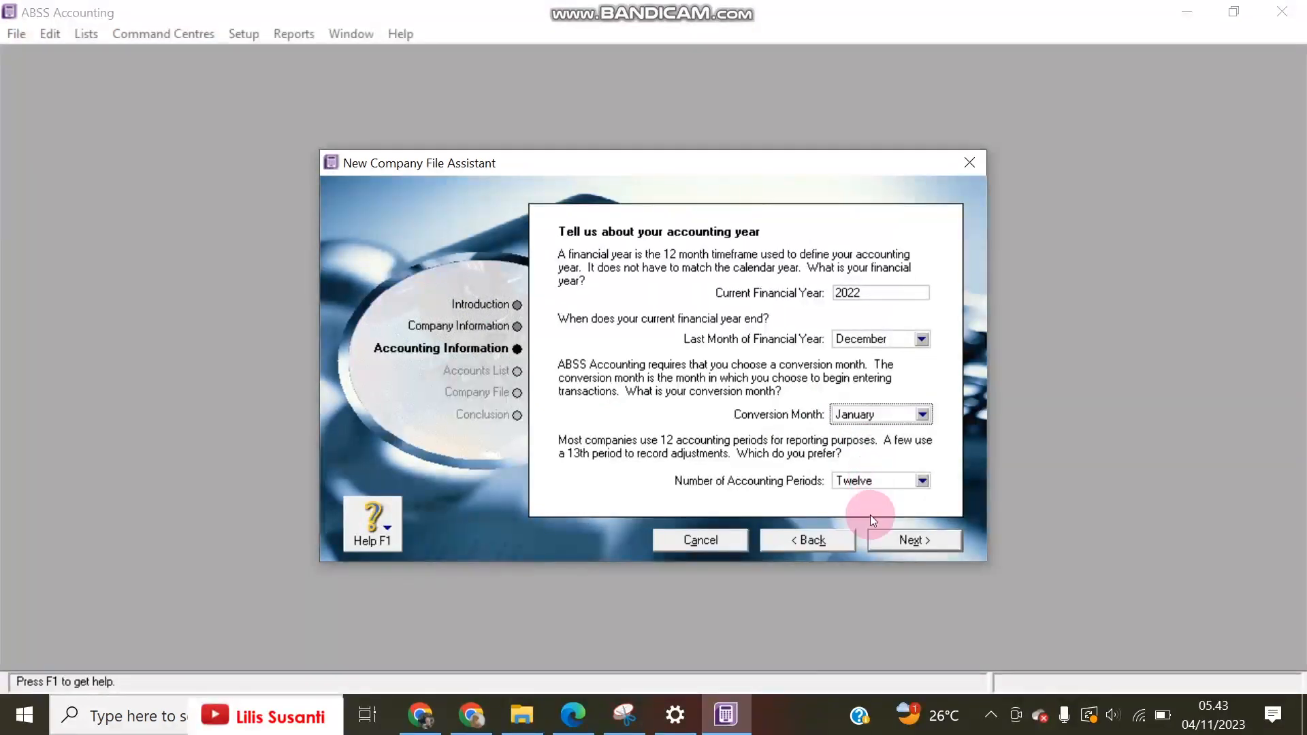
pyautogui.click(872, 537)
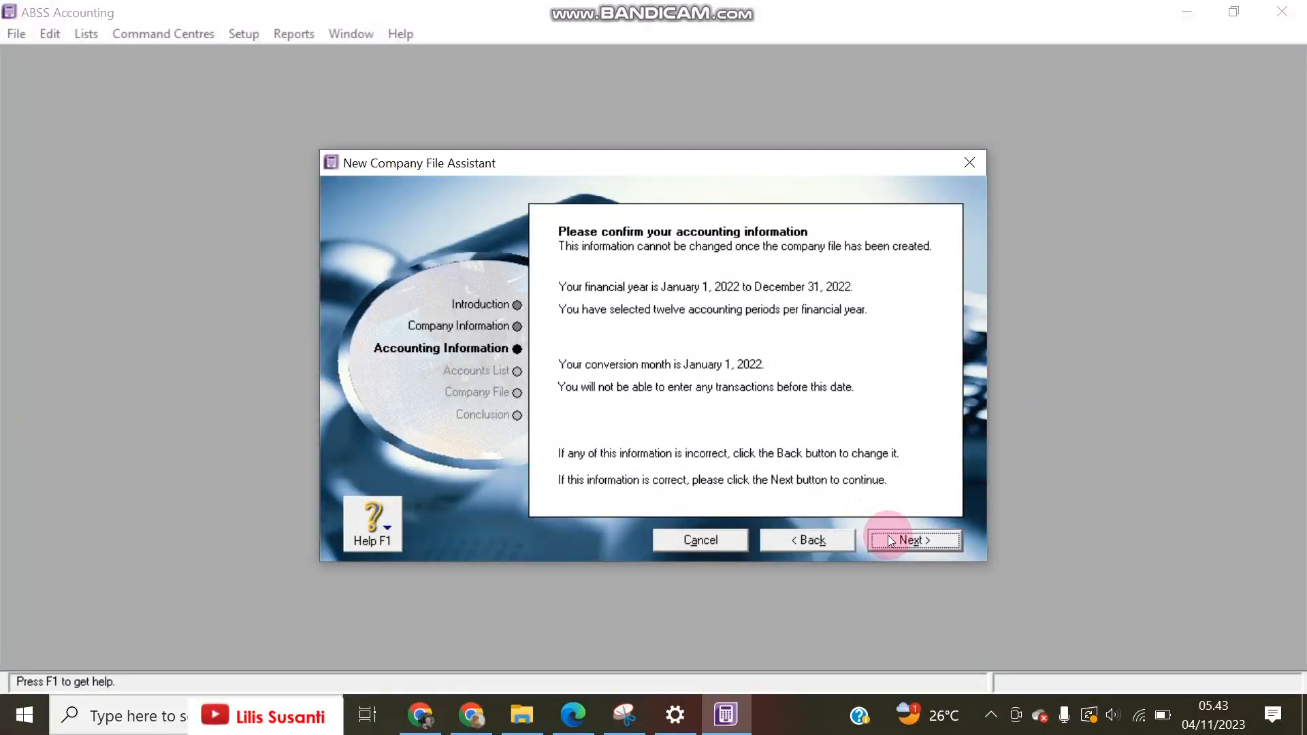
pyautogui.click(891, 541)
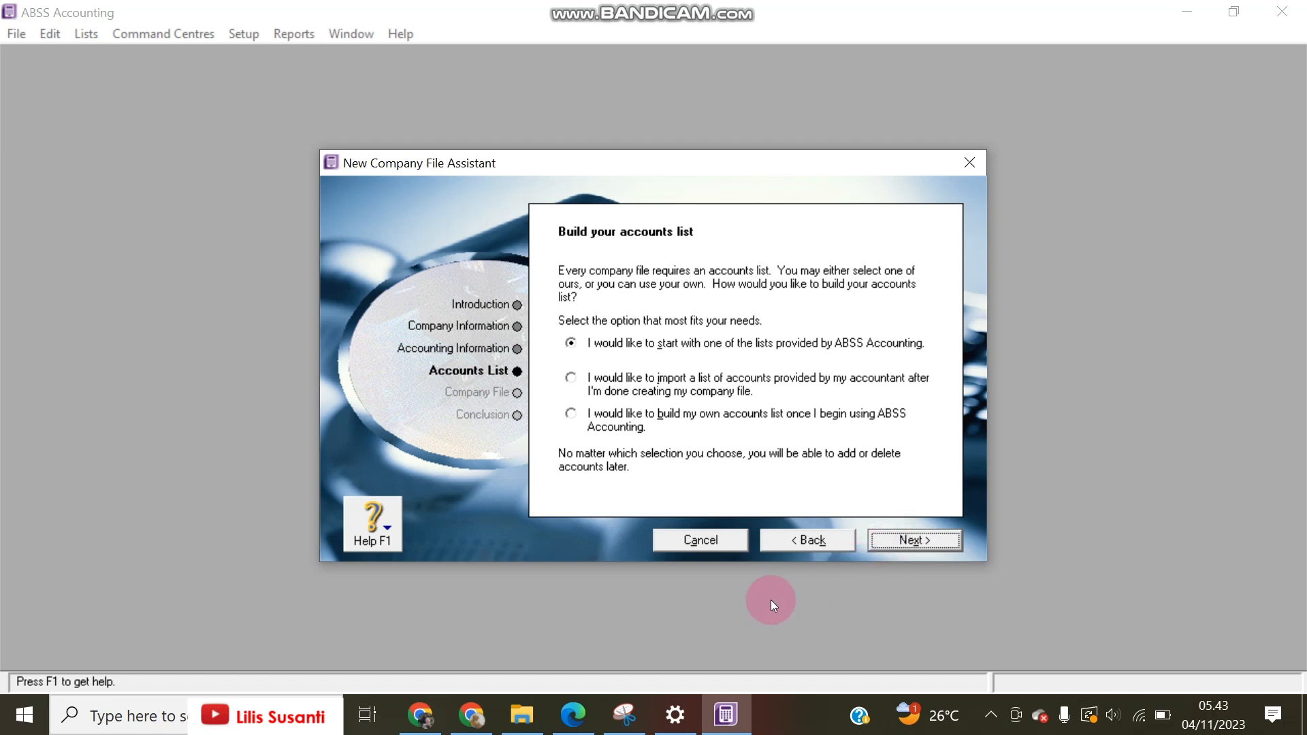
# Step: Start from a provided accounts list, with industry classification All and Distributor as the type of business
pyautogui.click(891, 541)
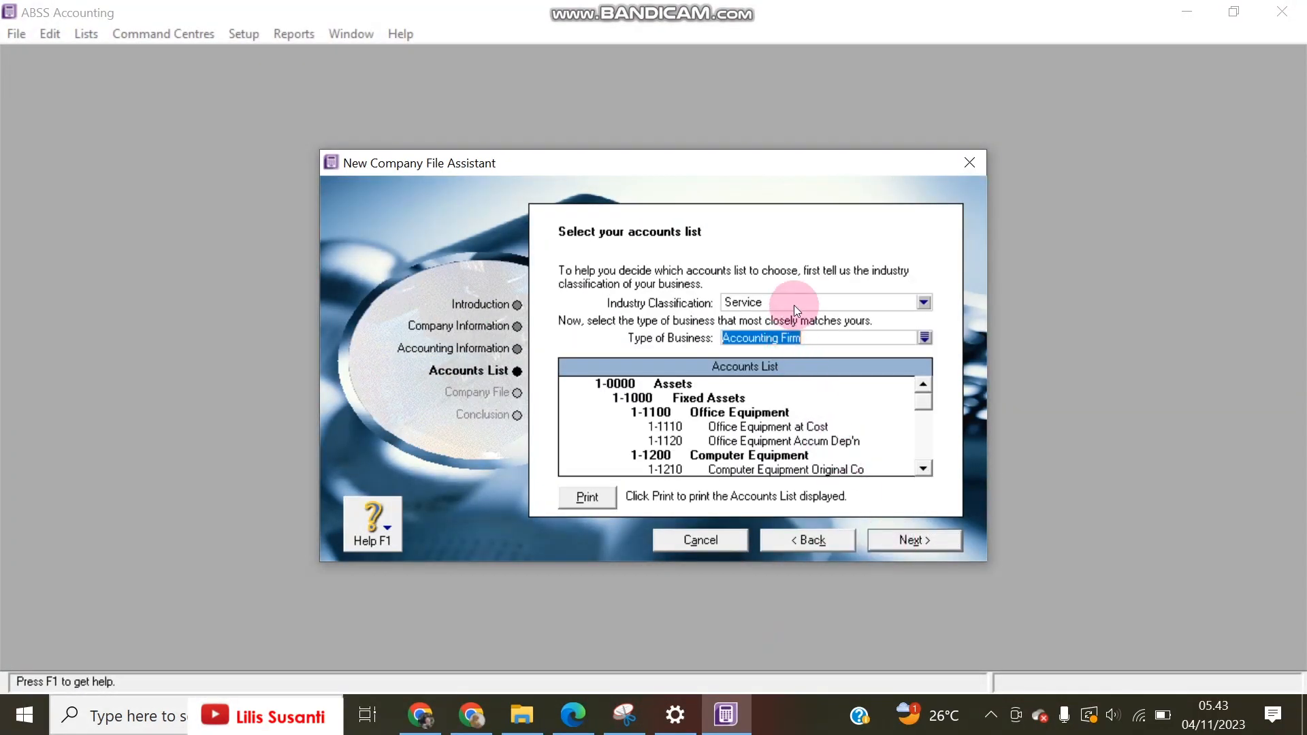
pyautogui.click(794, 307)
pyautogui.click(767, 391)
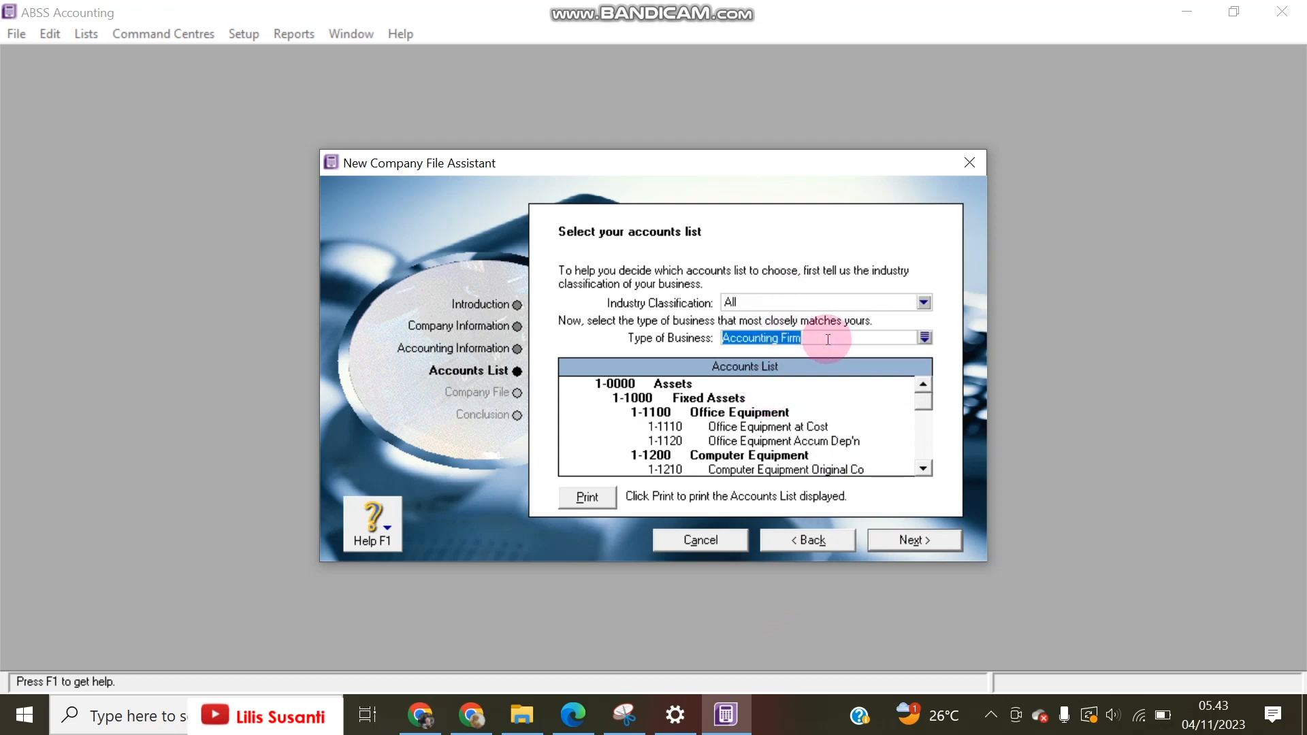
pyautogui.write('Distributor')
pyautogui.click(898, 542)
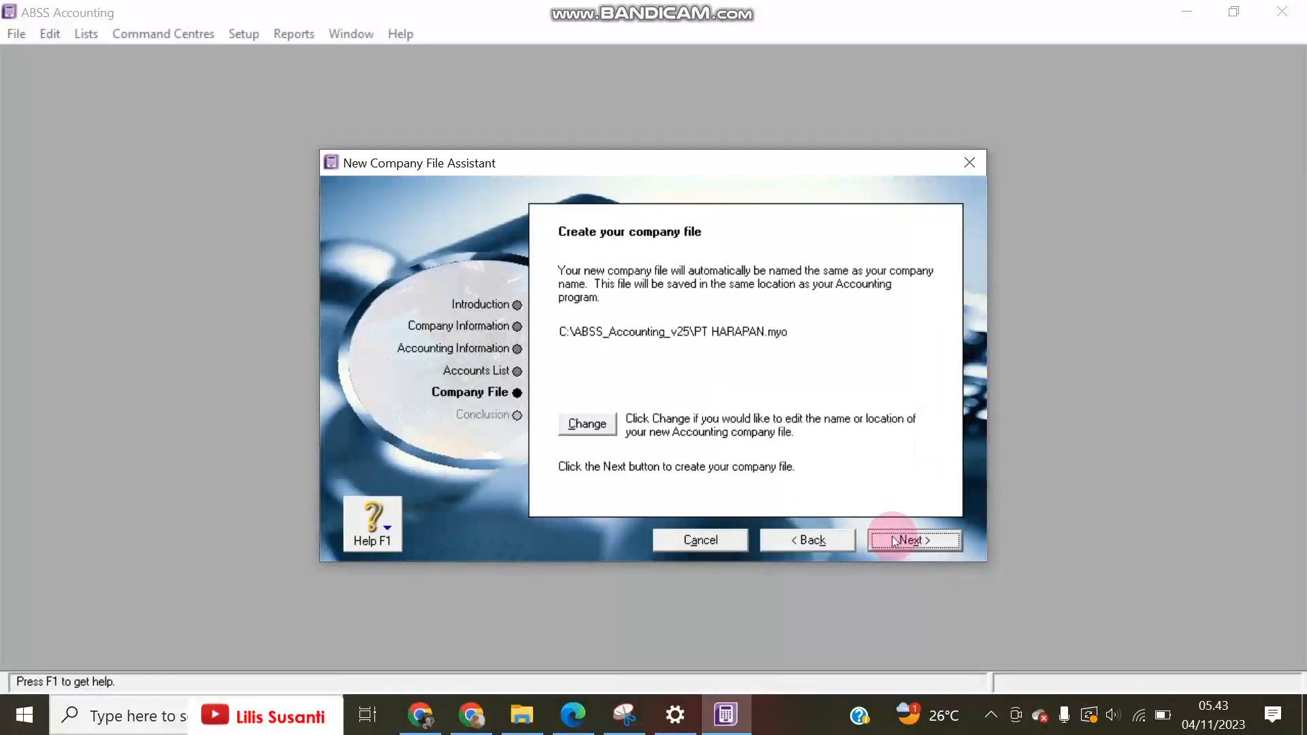
# Step: Change the company file's save location to Documents and create a new folder there
pyautogui.click(588, 424)
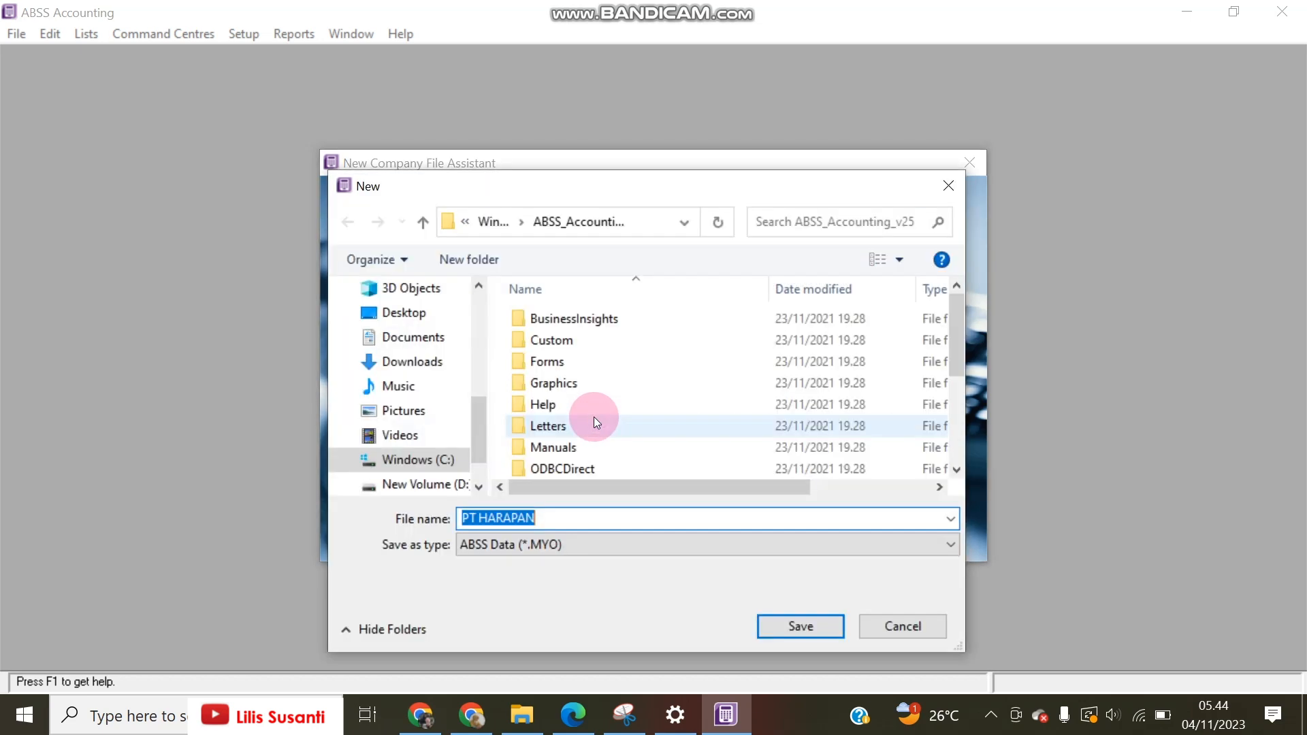
pyautogui.click(439, 338)
pyautogui.click(487, 521)
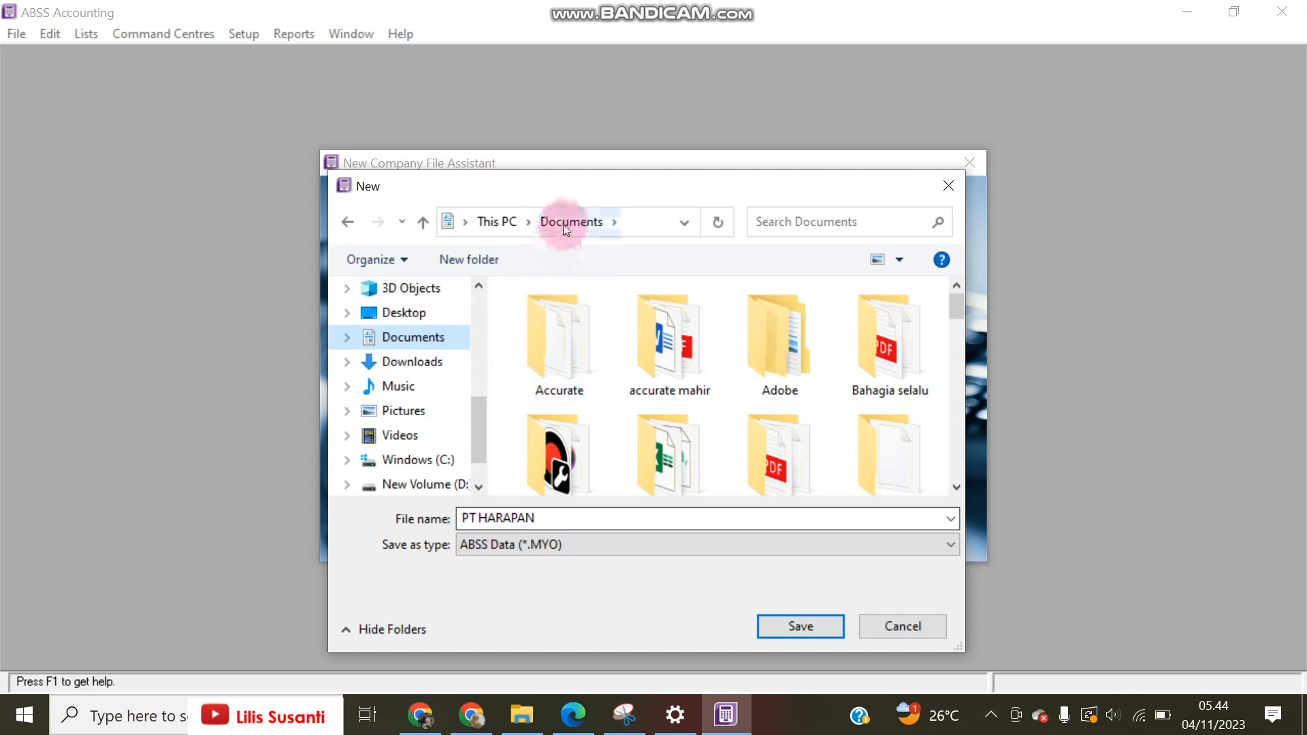
pyautogui.click(463, 260)
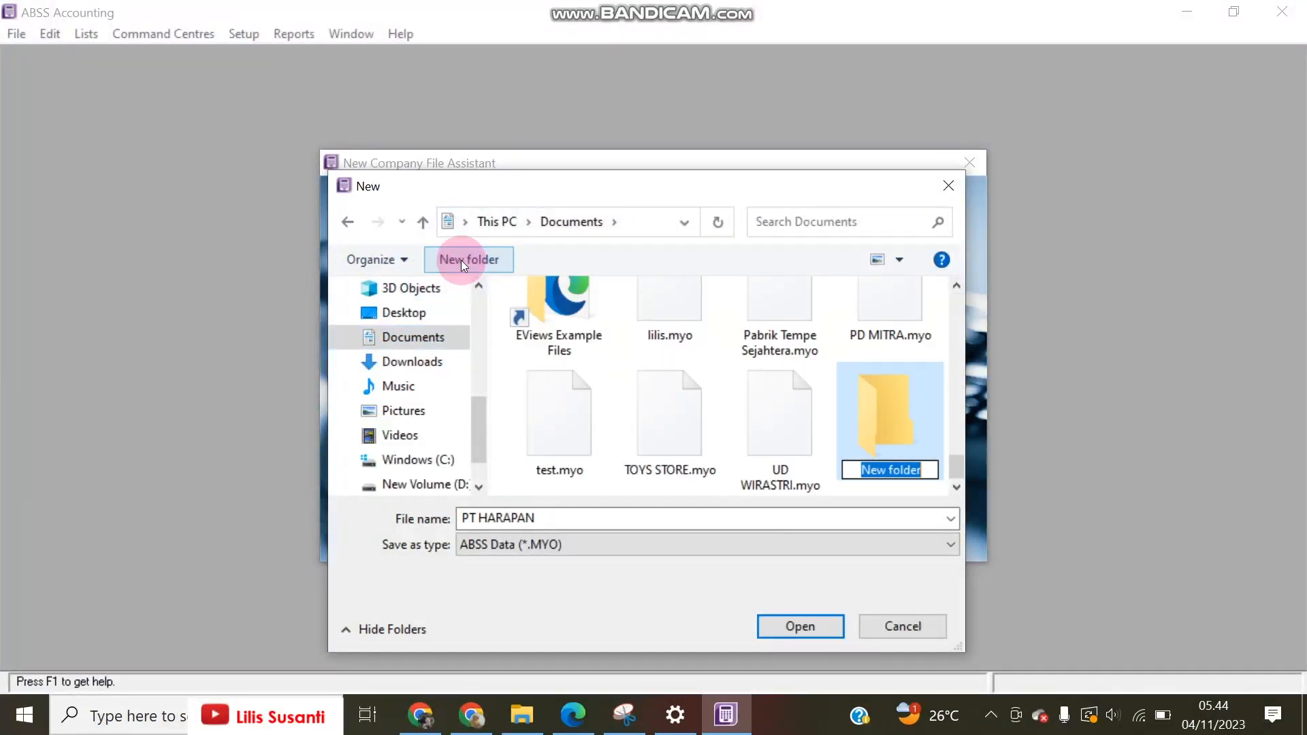
pyautogui.write('lATIHAN')
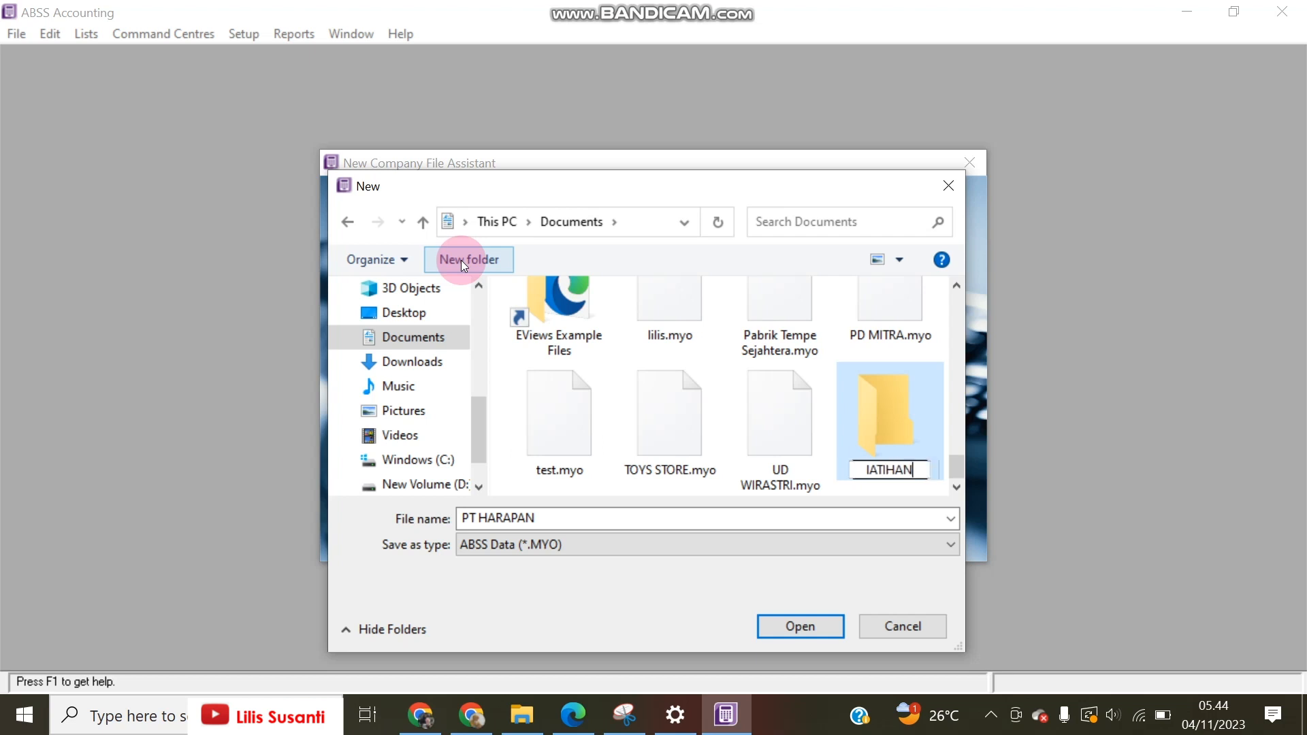
pyautogui.press('BackSpace')
pyautogui.press('BackSpace')
pyautogui.press('BackSpace')
pyautogui.press('BackSpace')
pyautogui.press('BackSpace')
pyautogui.press('BackSpace')
pyautogui.press('BackSpace')
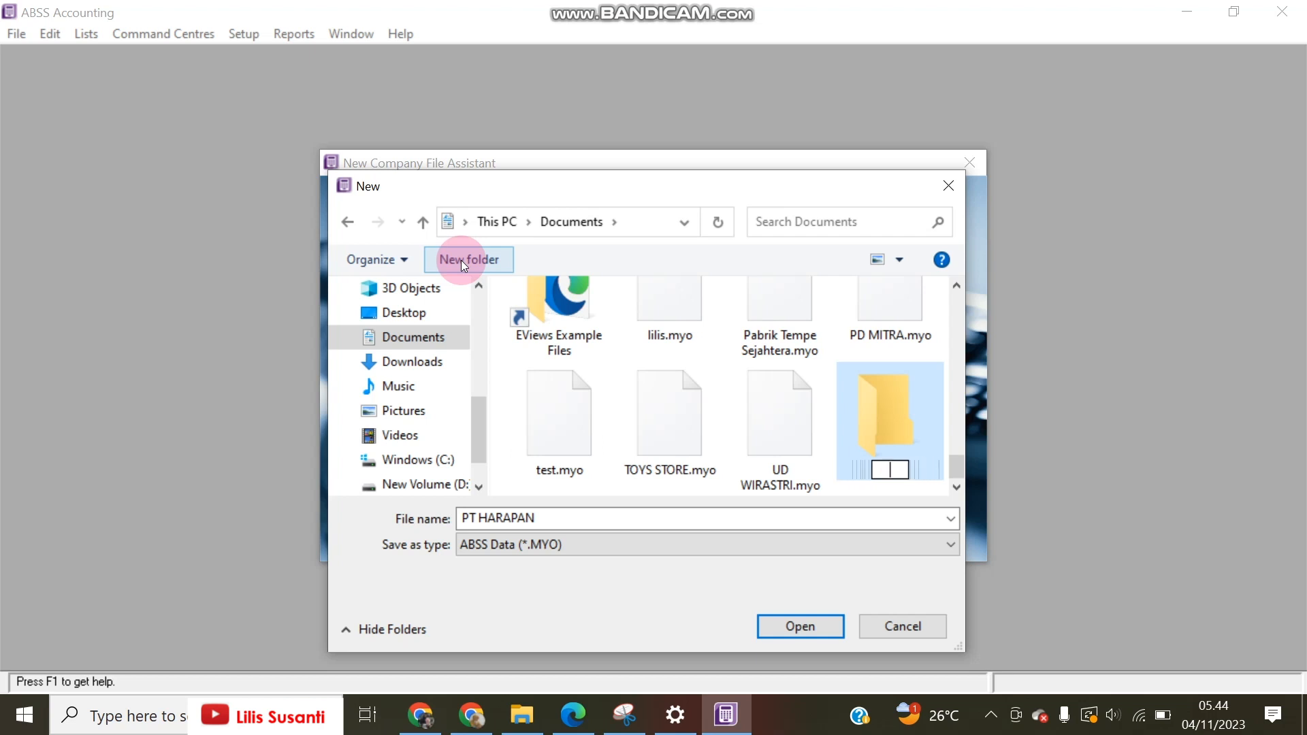
# Step: Name the new folder Latihan PT Harapan and set the PT HARAPAN company file to save inside it
pyautogui.write('Latihan')
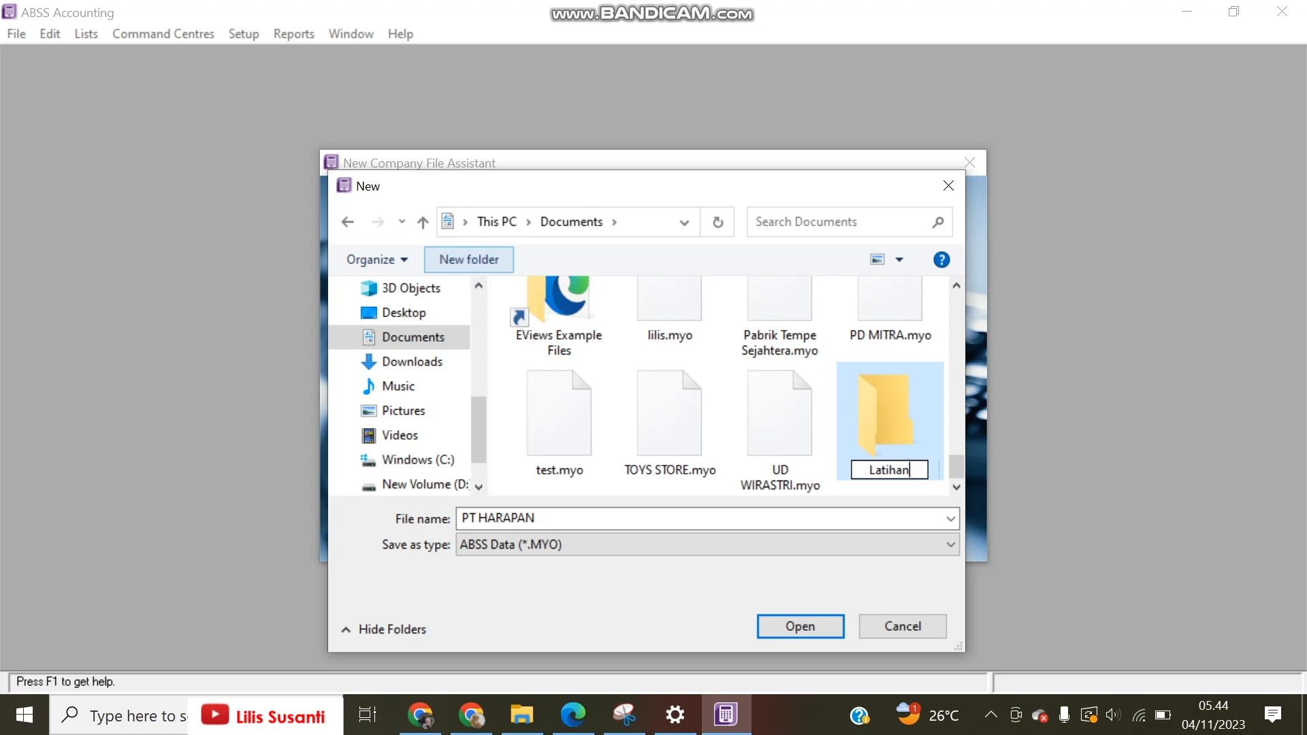
pyautogui.write(' PT Ha')
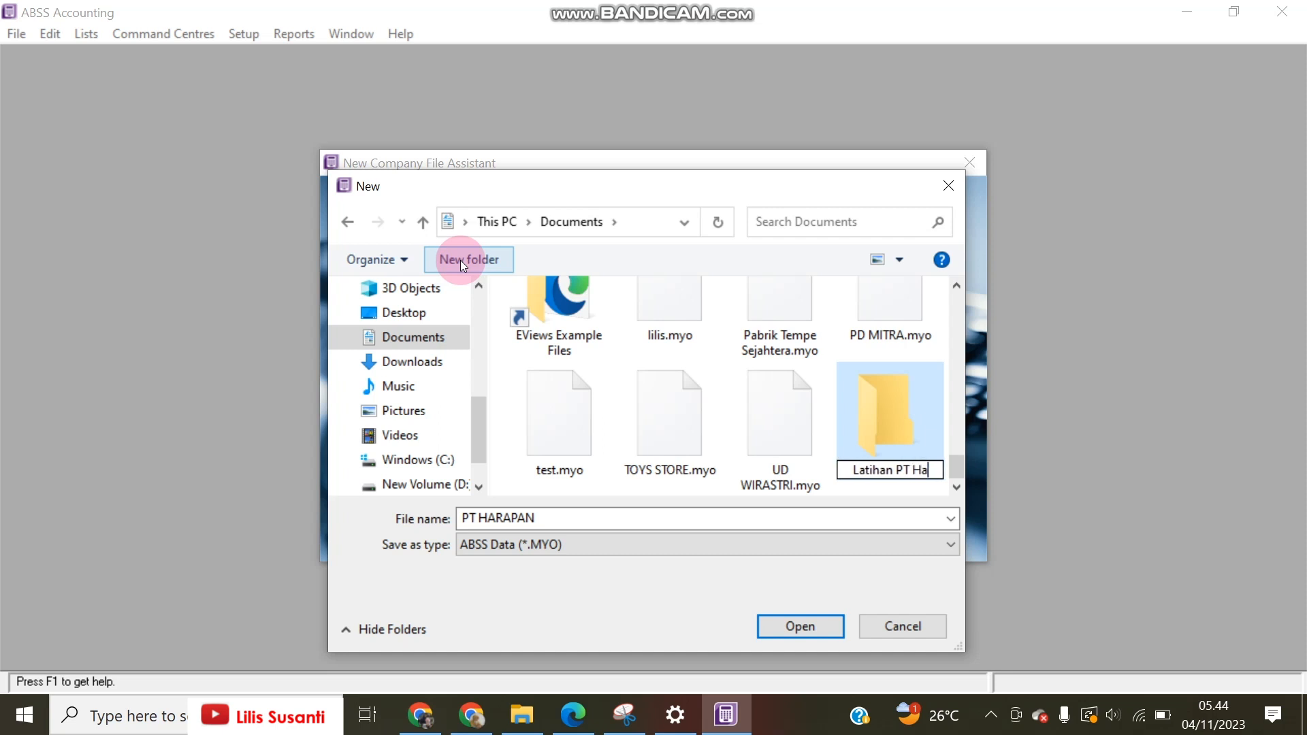
pyautogui.write('rapan')
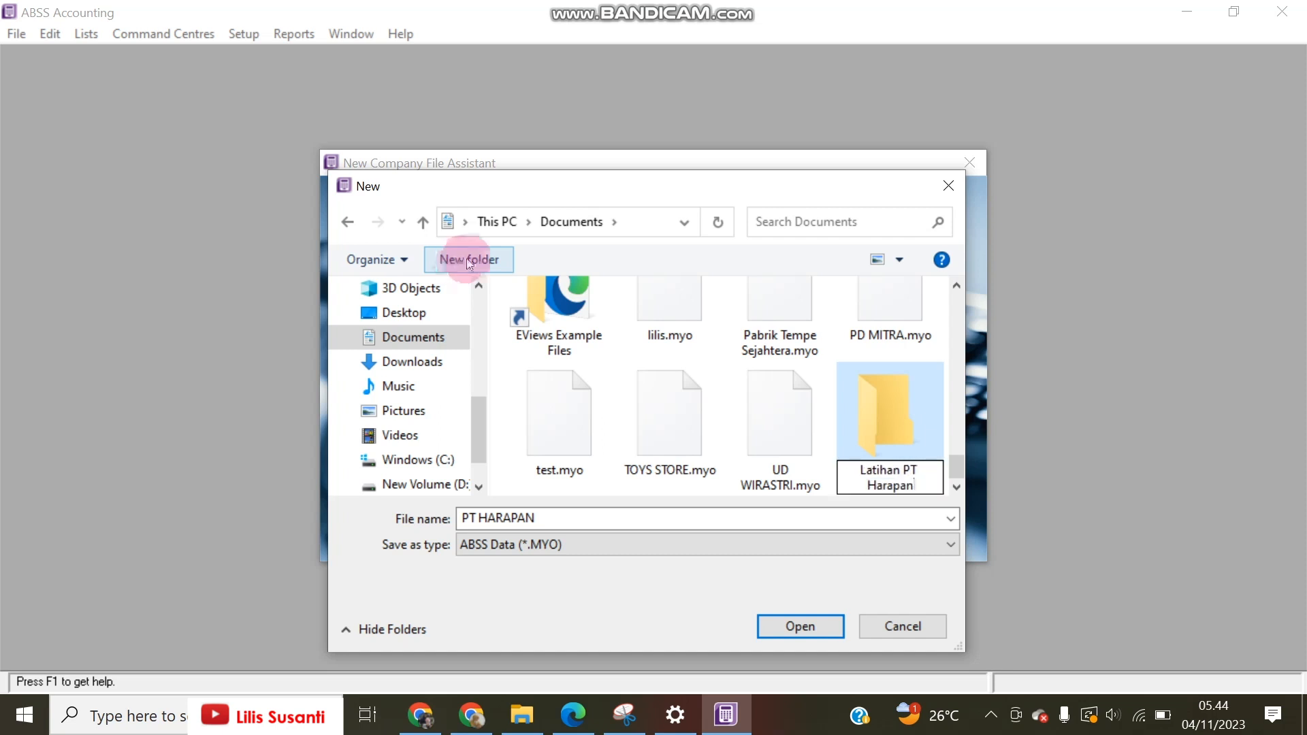
pyautogui.click(913, 422)
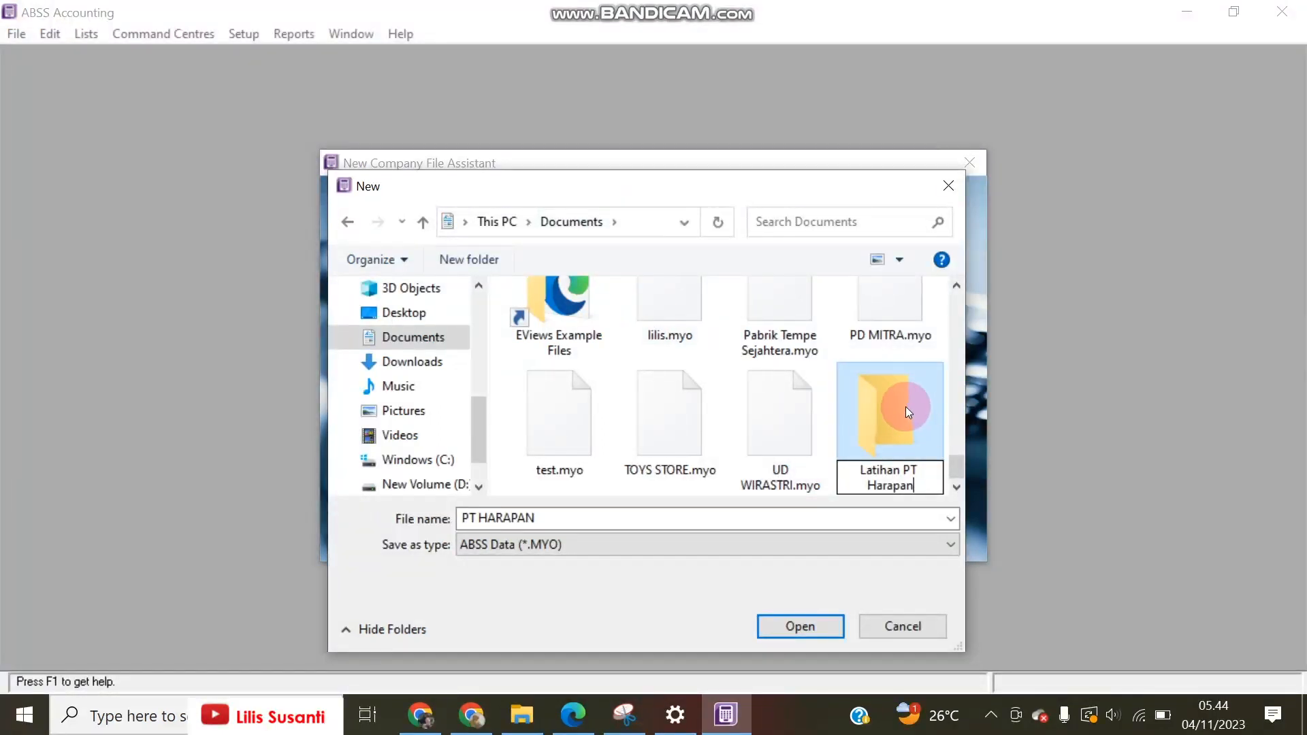
pyautogui.doubleClick(905, 406)
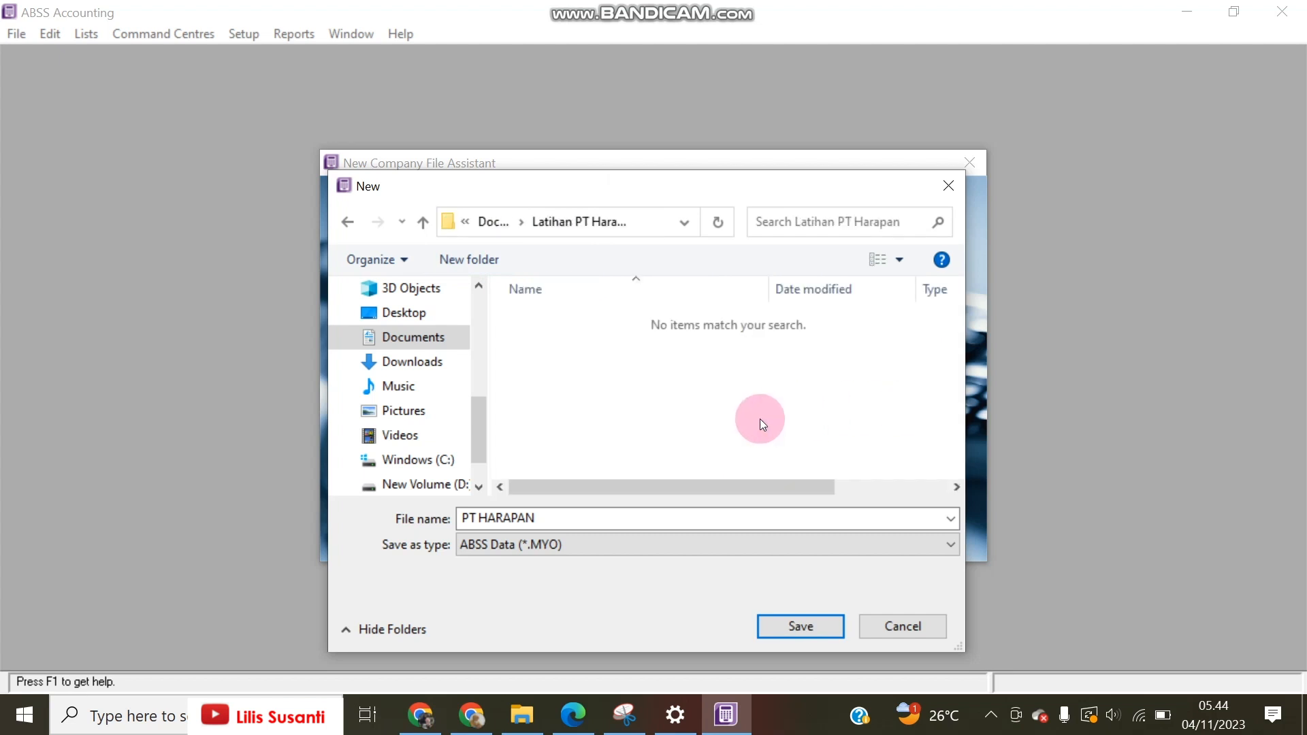
pyautogui.click(773, 627)
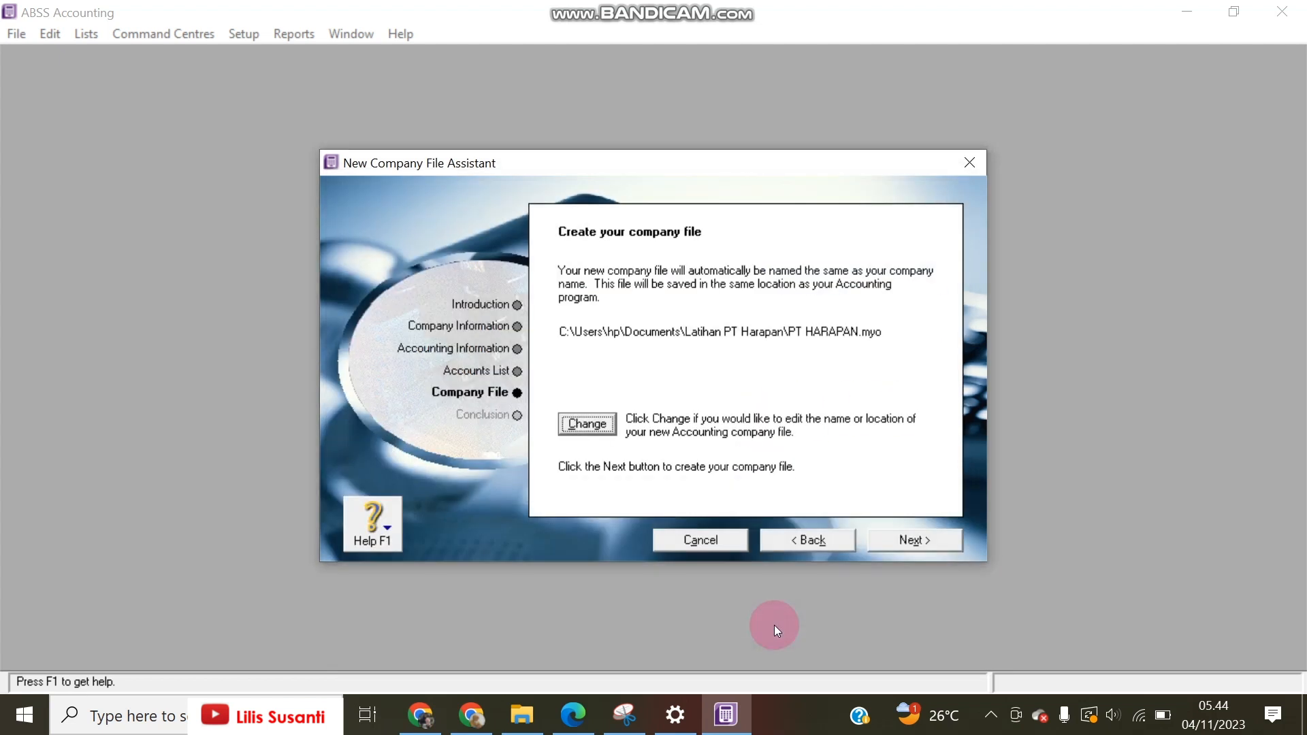
# Step: Create the company file and go to its Command Centre
pyautogui.click(886, 540)
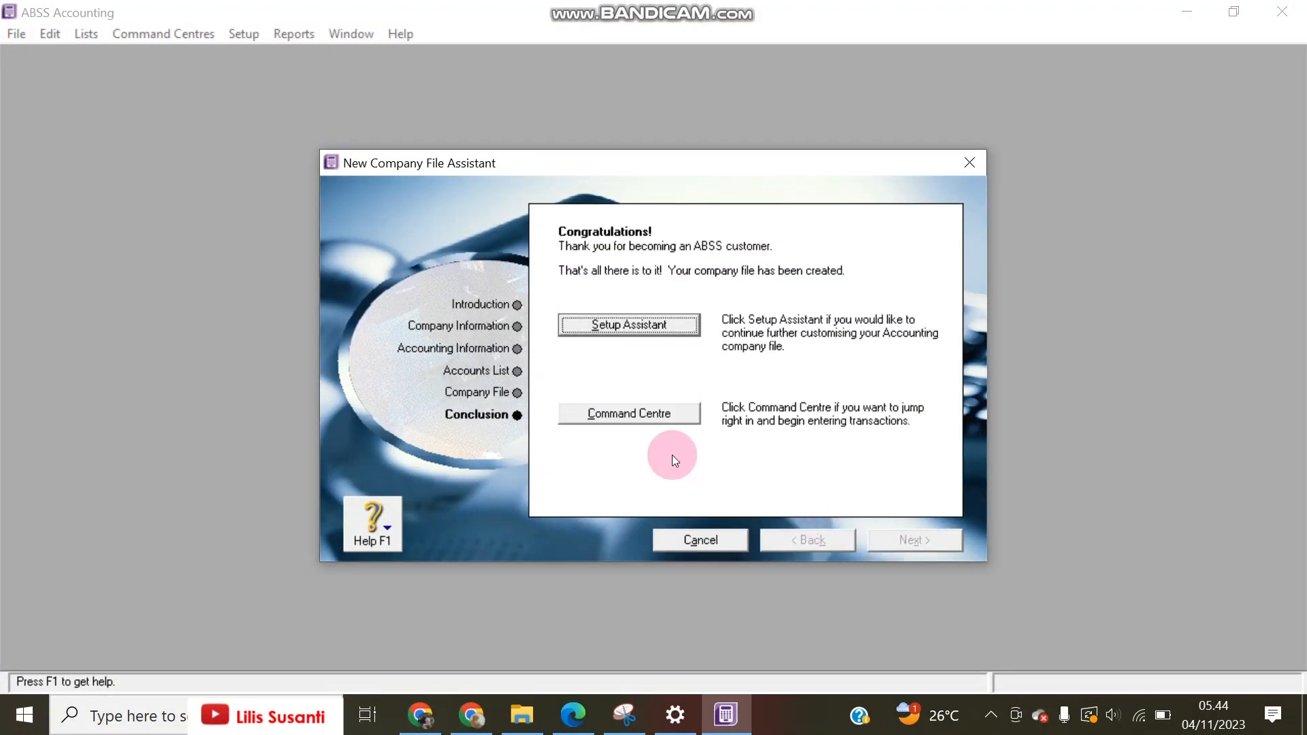
pyautogui.click(666, 417)
pyautogui.click(657, 102)
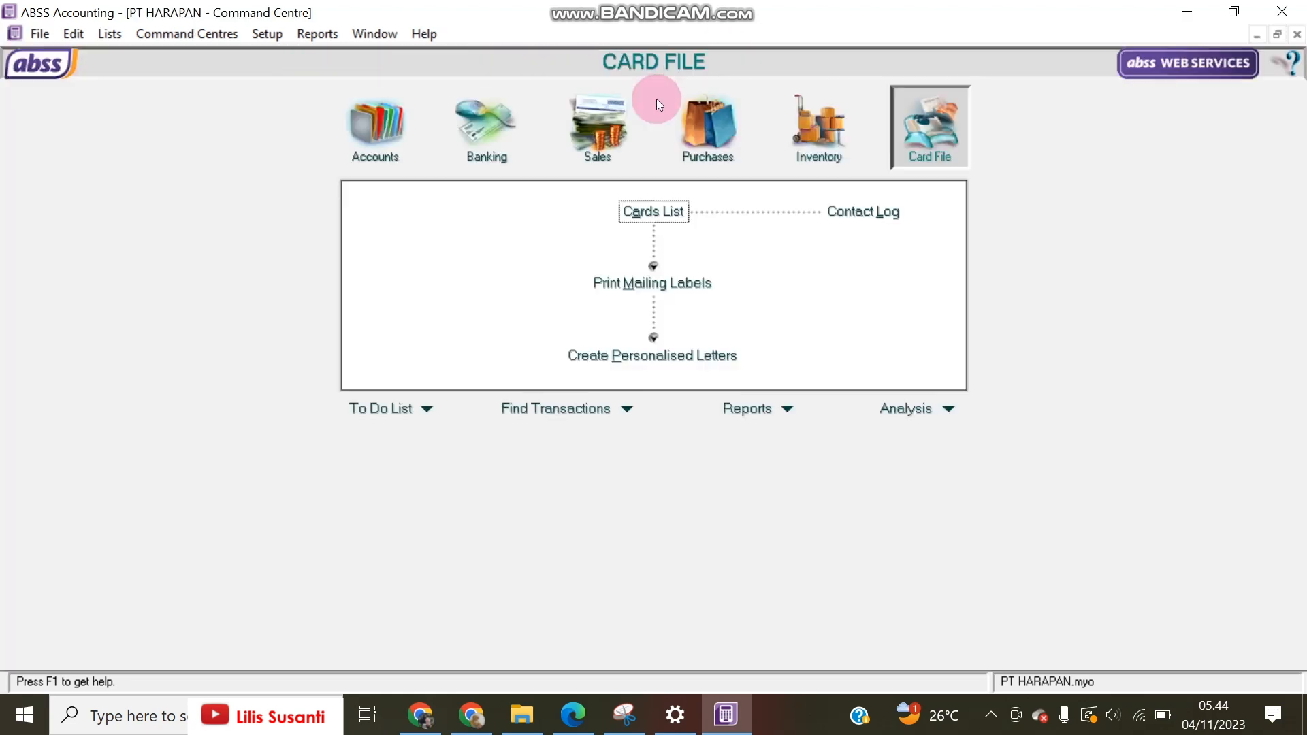
# Step: Restore down the accounting window, then move and resize it so the exercise PDF is readable beside it
pyautogui.click(1233, 11)
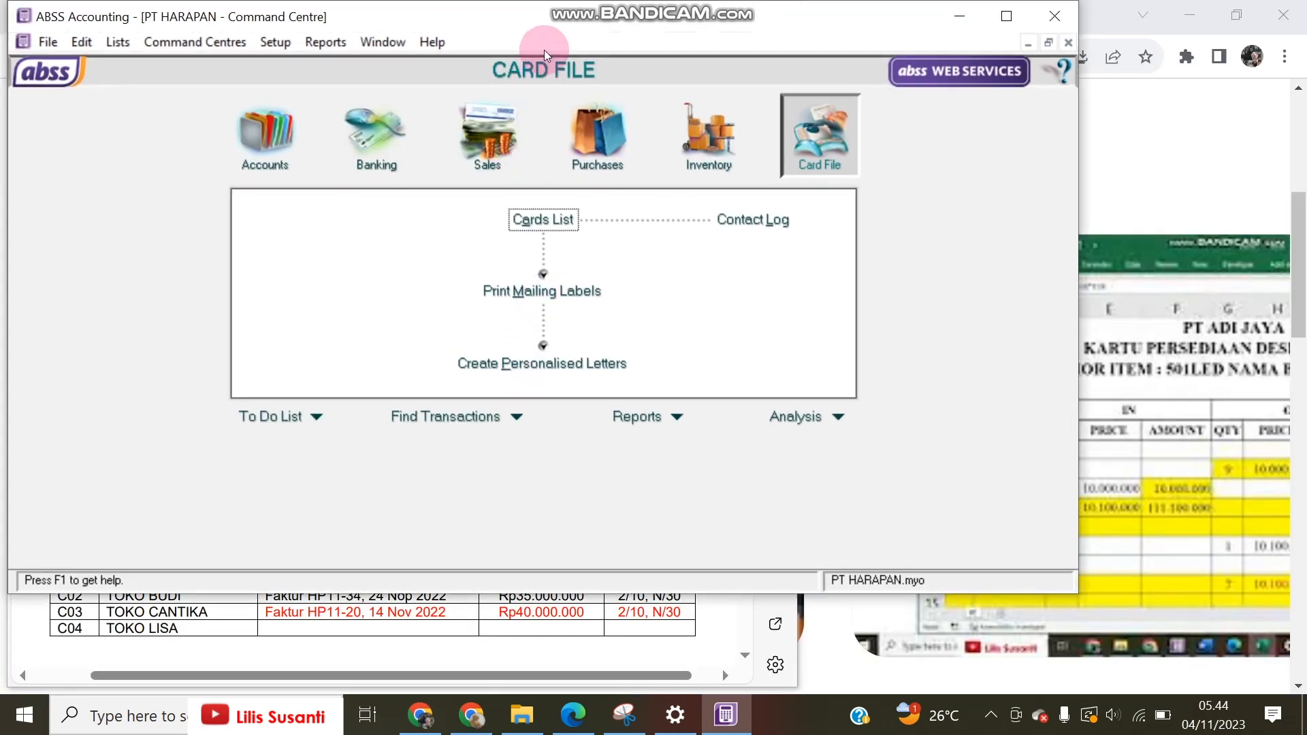
pyautogui.moveTo(563, 25); pyautogui.dragTo(758, 22)
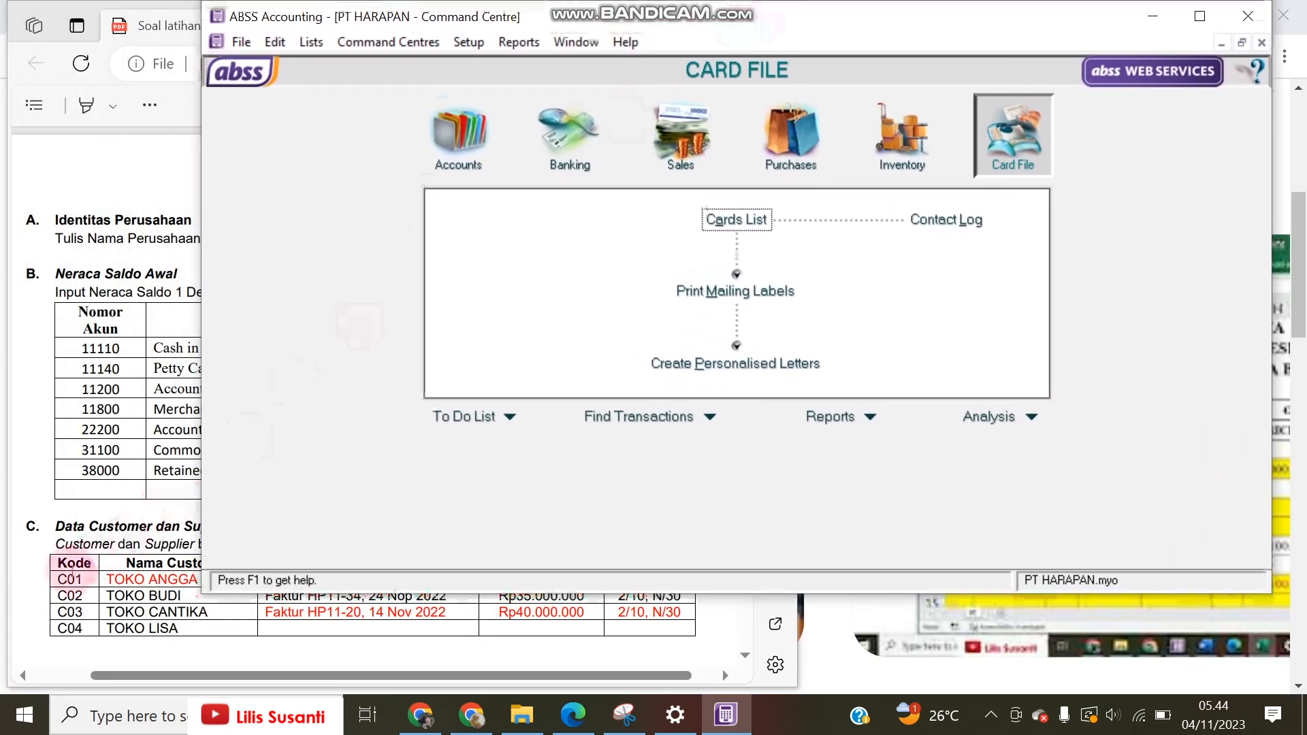
pyautogui.moveTo(244, 647); pyautogui.dragTo(493, 689)
pyautogui.click(234, 287)
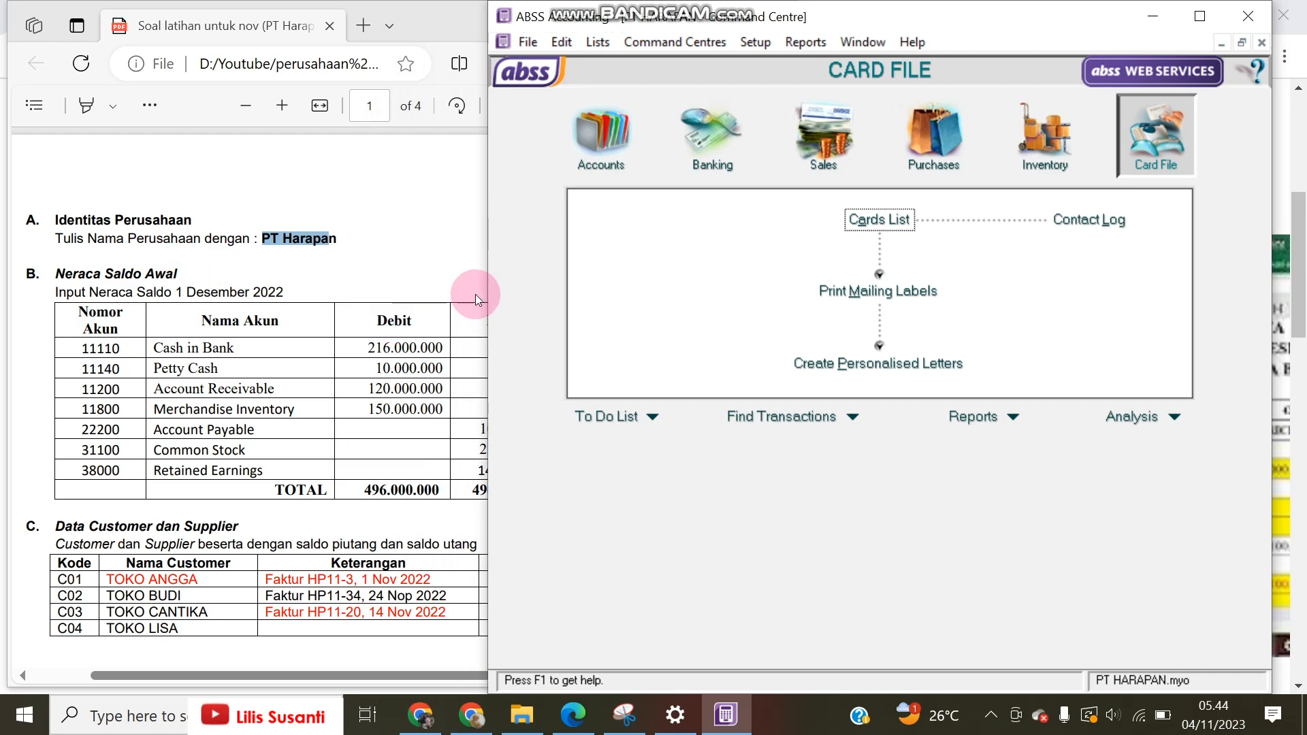
pyautogui.moveTo(1276, 187); pyautogui.dragTo(1303, 186)
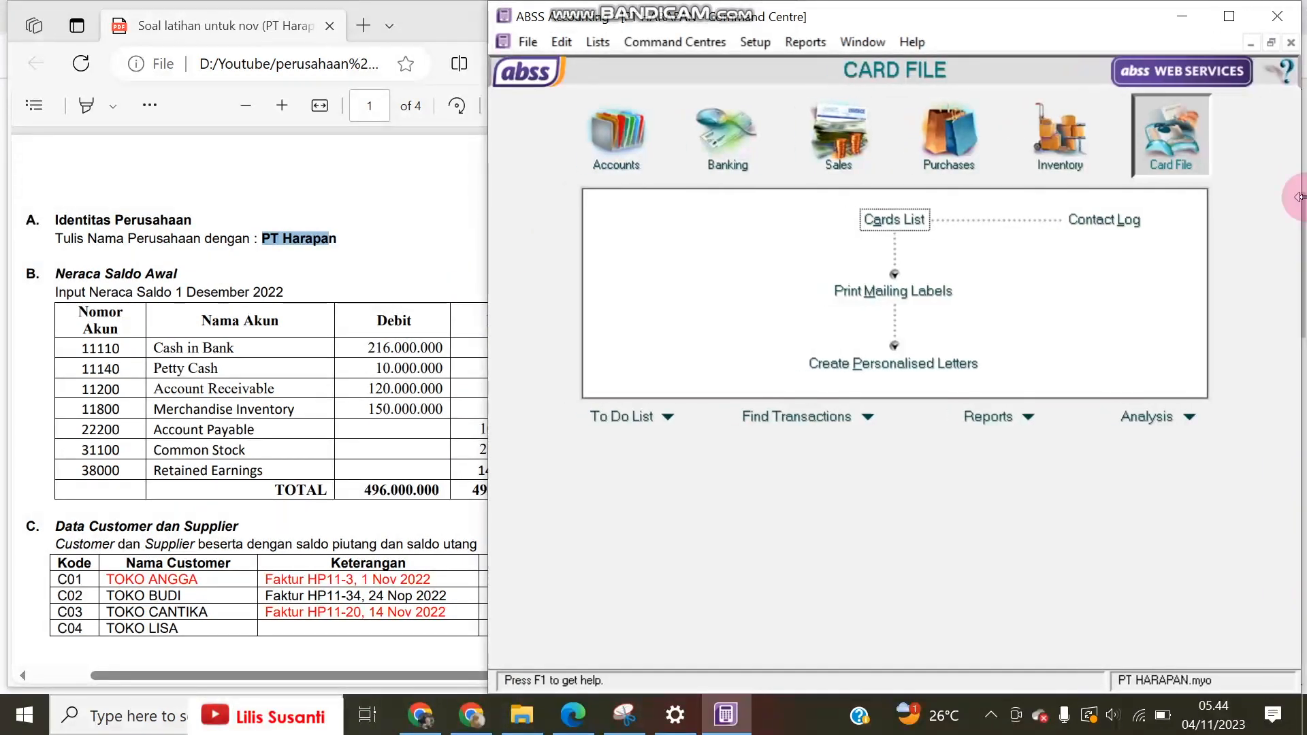
# Step: Open the Accounts List of the company file and find the Cash On Hand accounts
pyautogui.click(642, 141)
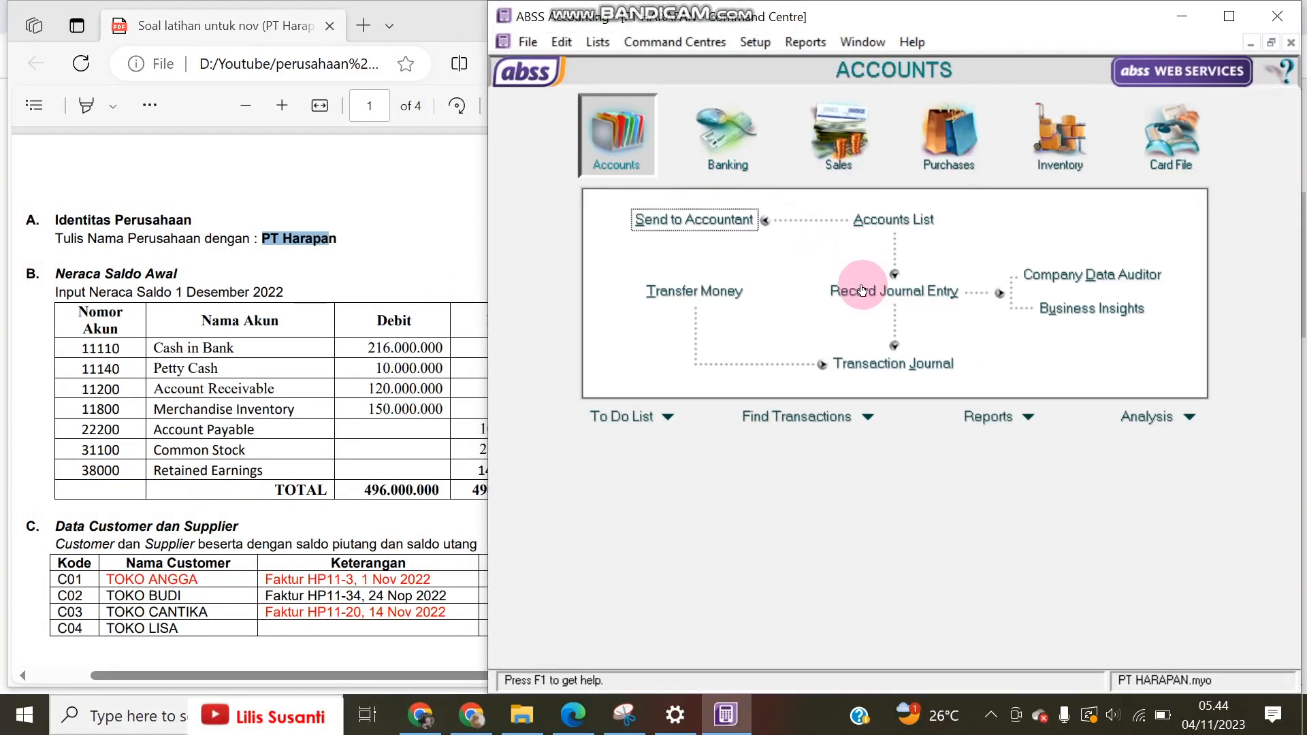
pyautogui.click(878, 227)
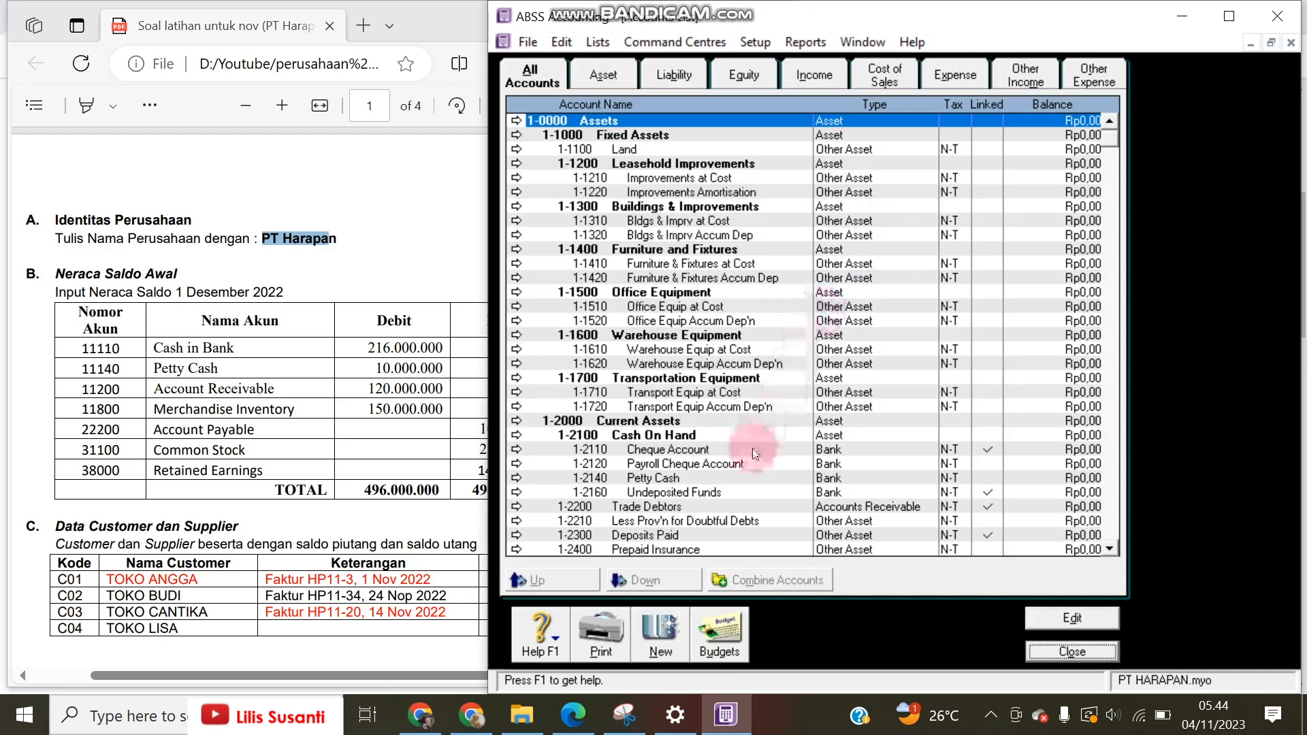
pyautogui.scroll(-1, 753, 447)
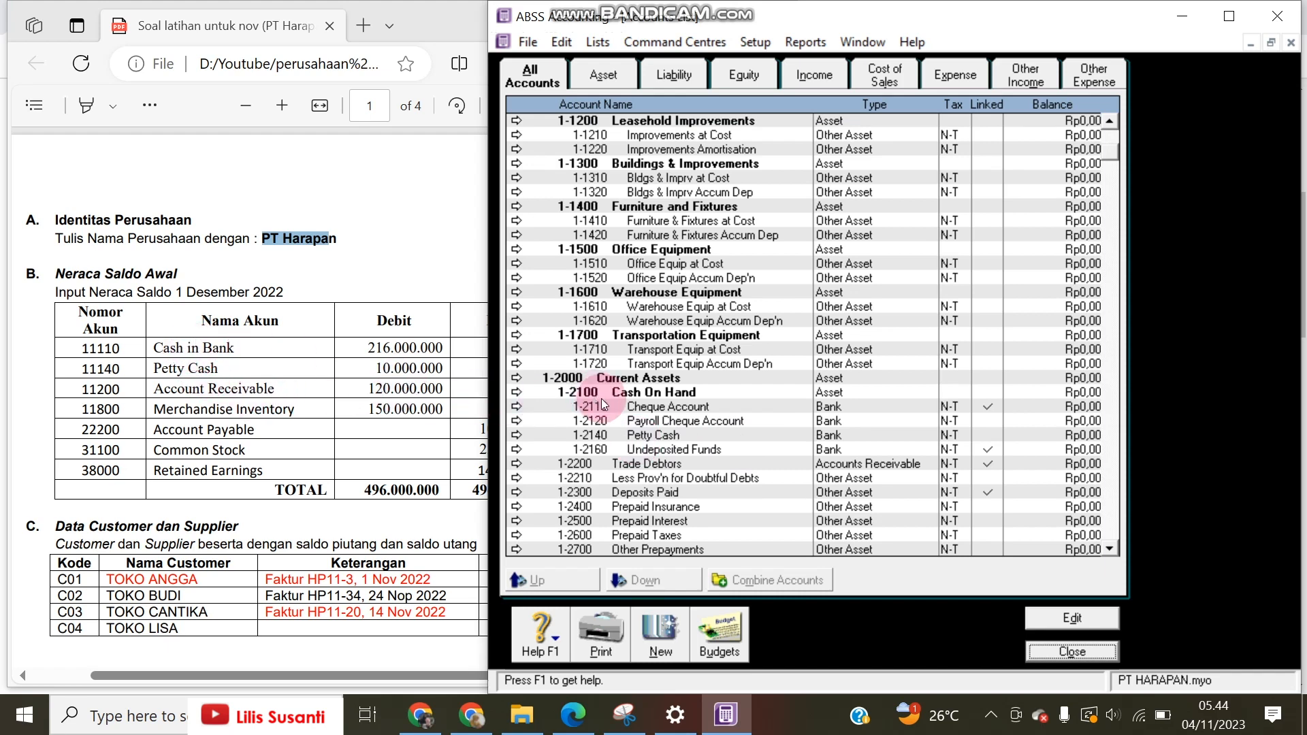
# Step: Rename the Cheque Account 1-2110 to Cash In Bank and set its opening balance to 216000000
pyautogui.doubleClick(633, 412)
pyautogui.hotkey('alt', 'b')
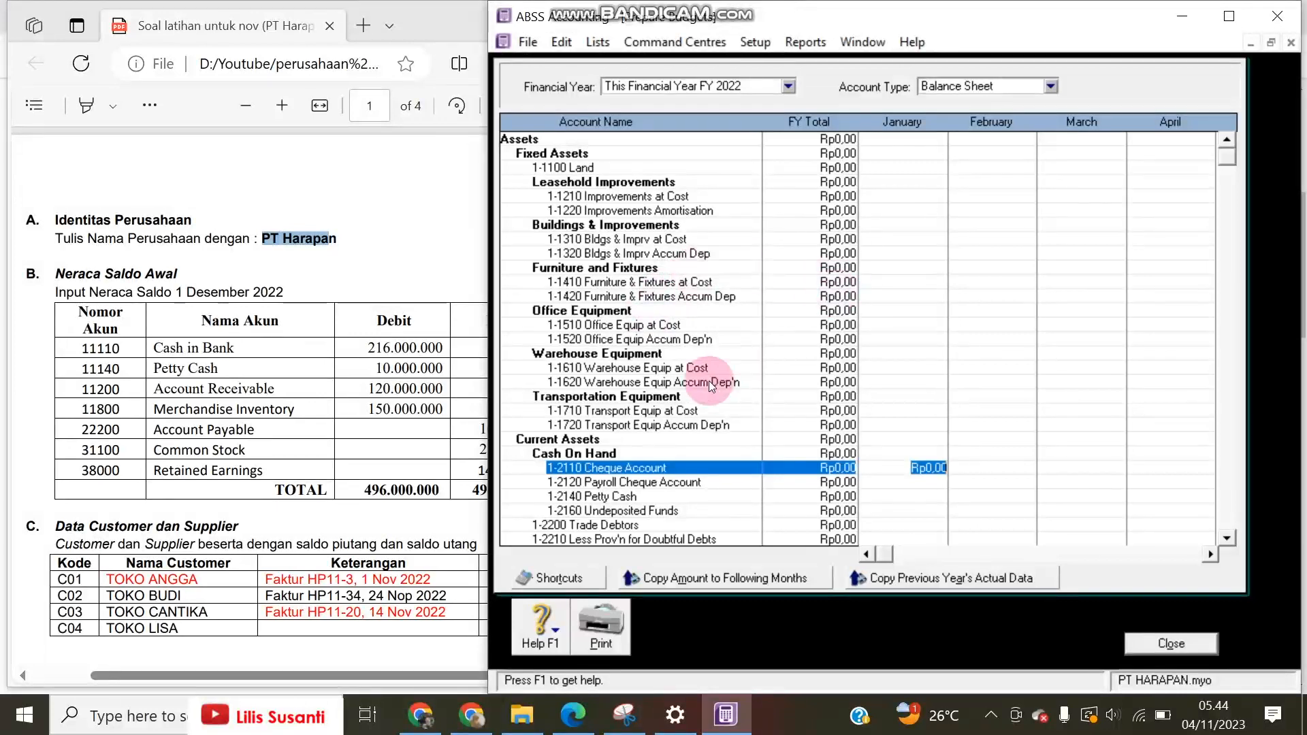
pyautogui.press('Escape')
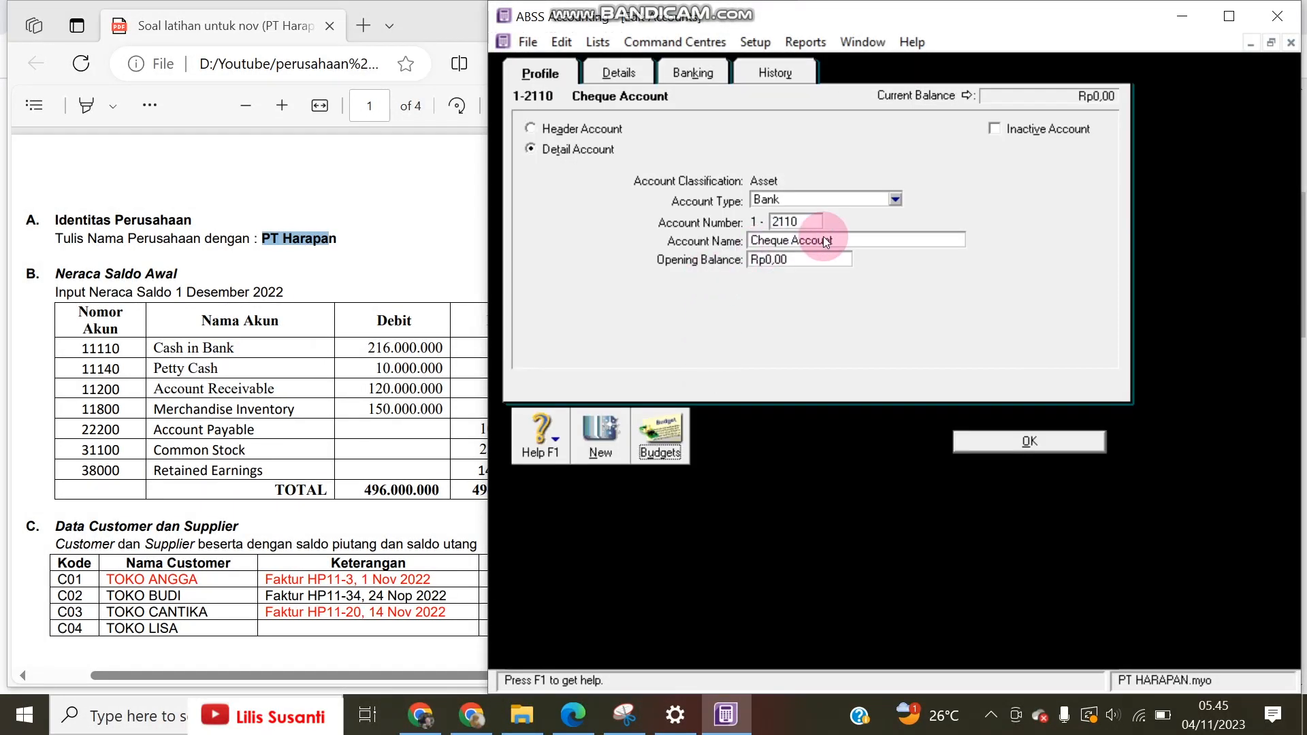
pyautogui.click(849, 237)
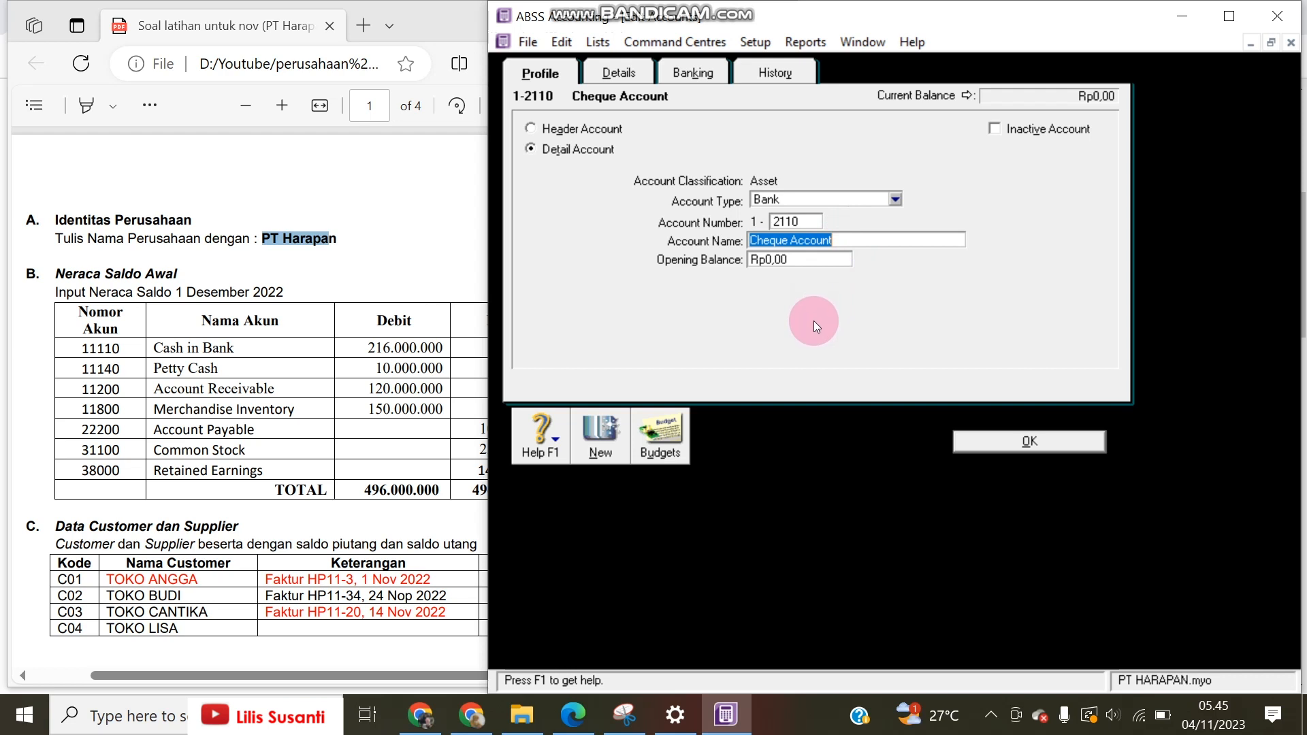
pyautogui.write('Cash In Bank')
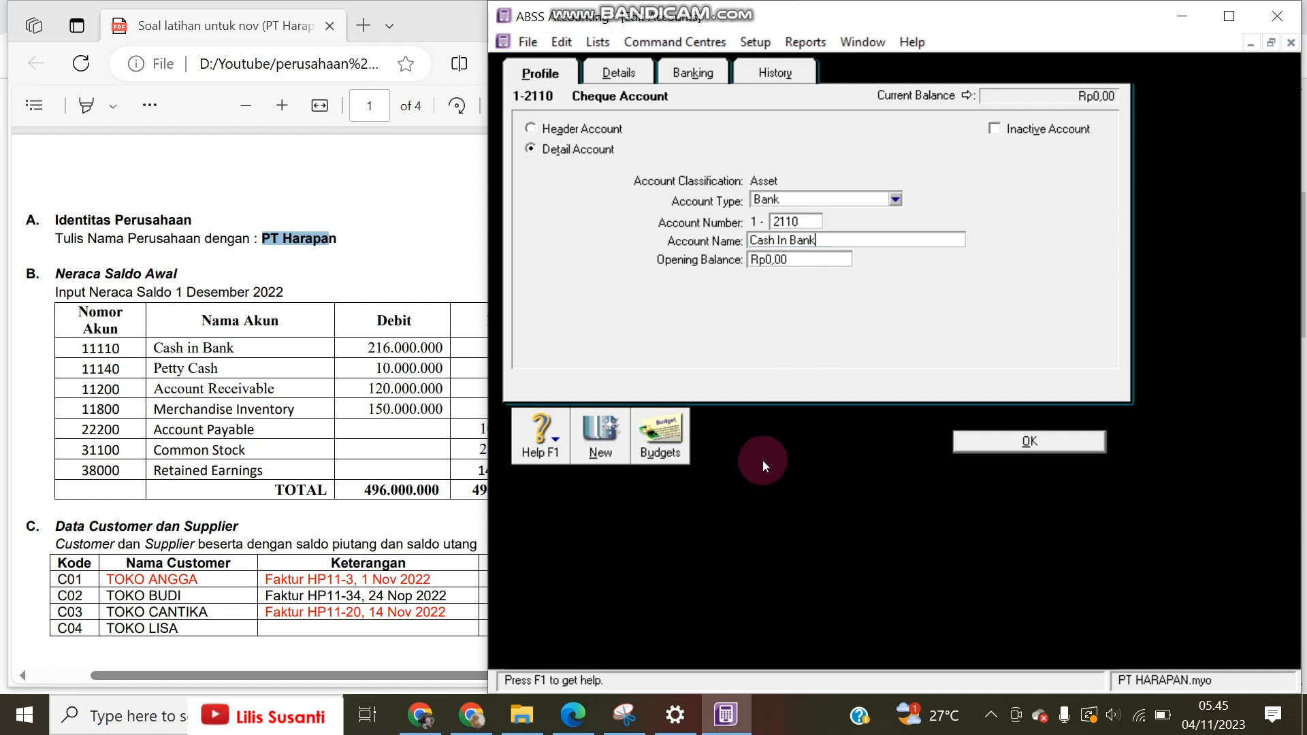
pyautogui.press('Tab')
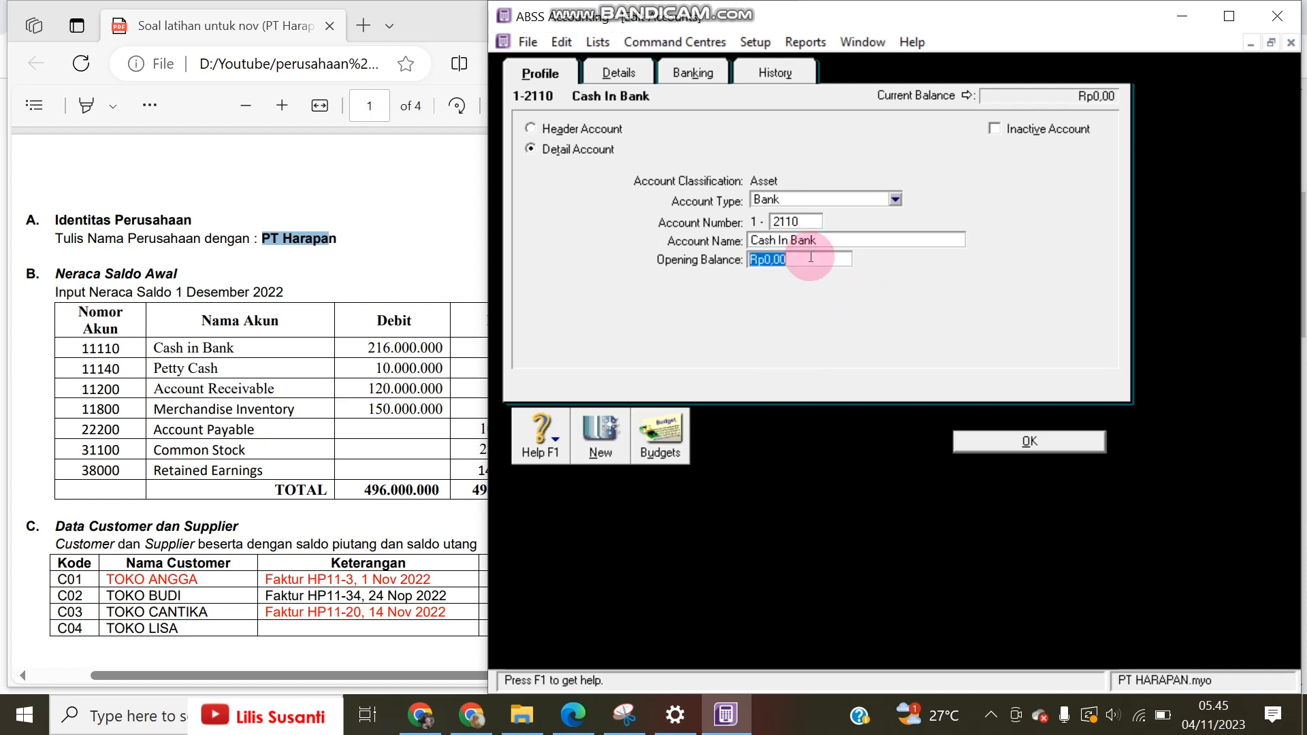
pyautogui.write('216000000')
pyautogui.click(980, 443)
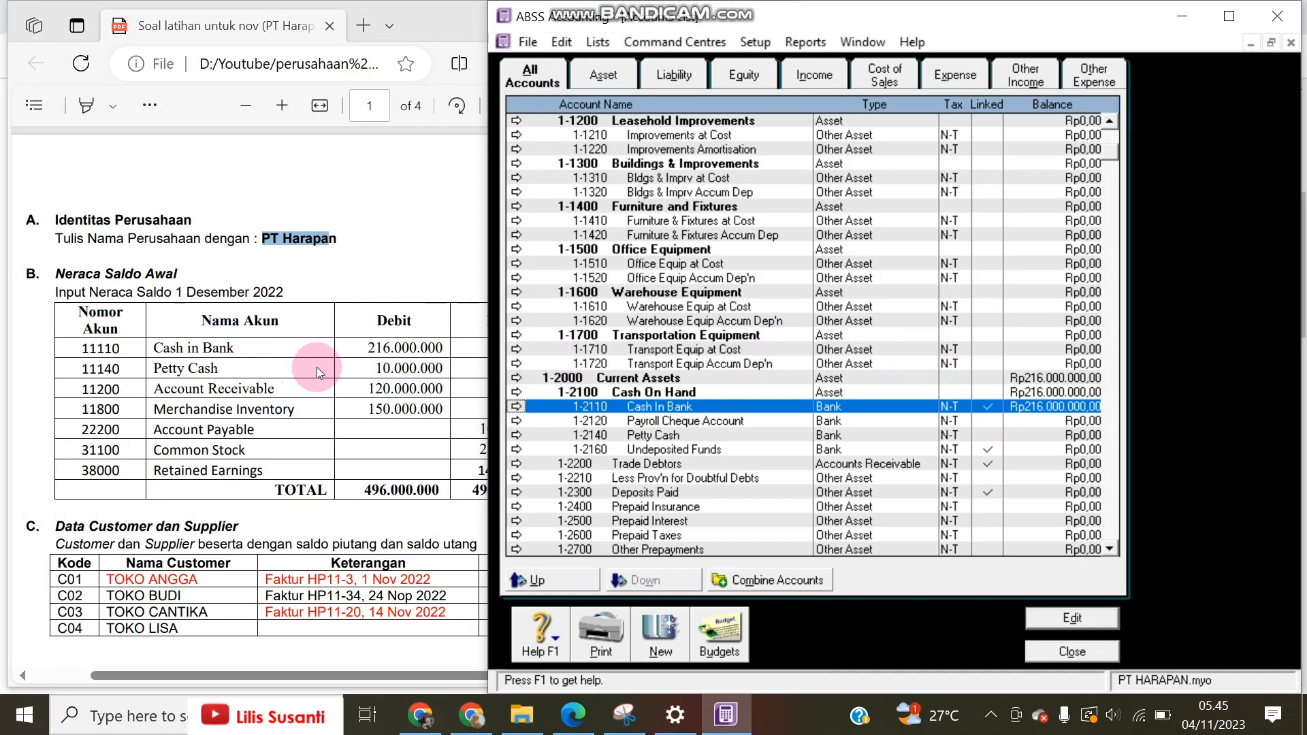
# Step: Set the opening balance of the Petty Cash account 1-2140 to 10000000
pyautogui.doubleClick(650, 435)
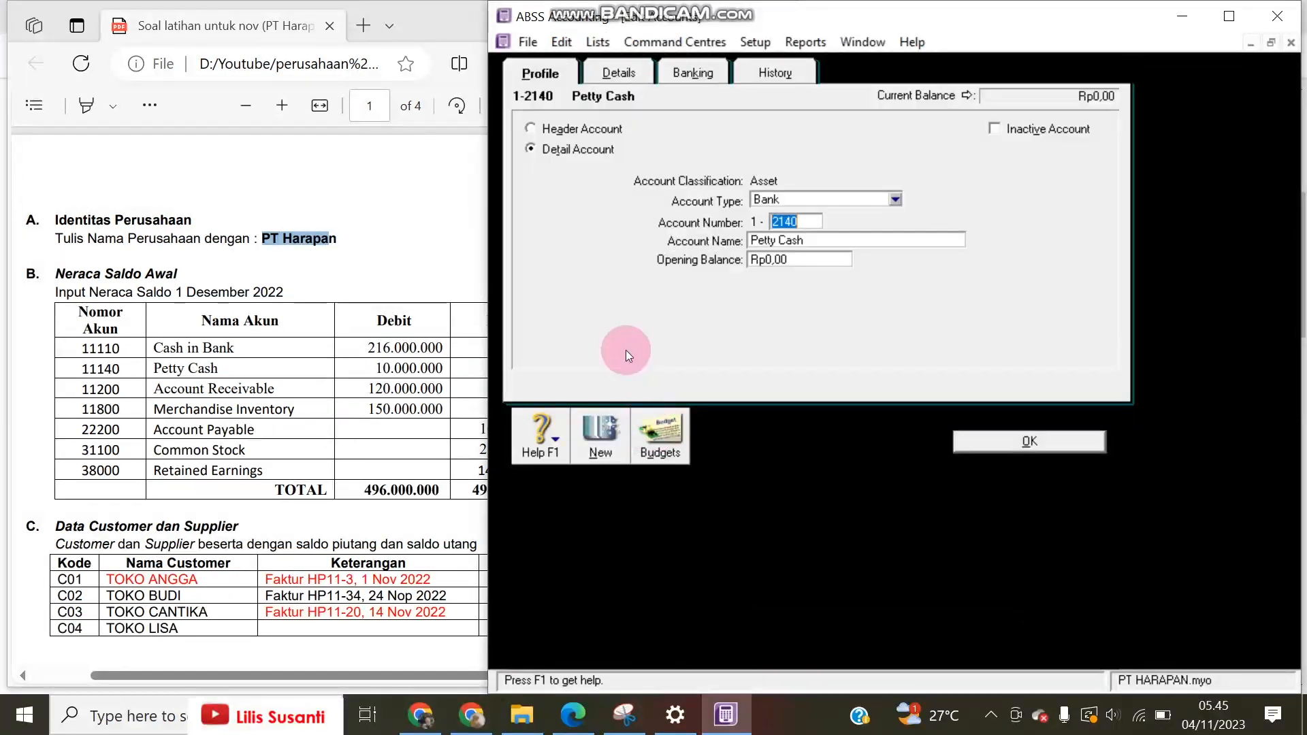
pyautogui.click(807, 260)
pyautogui.write('1')
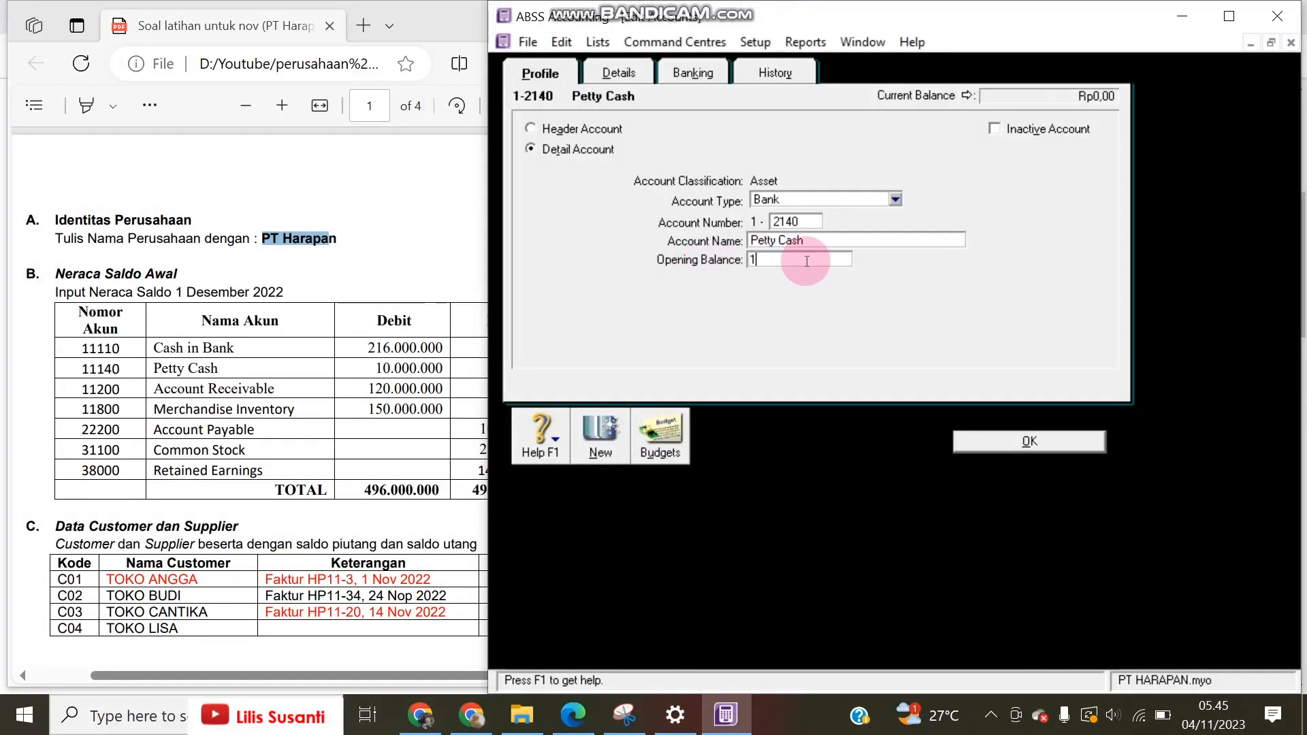
pyautogui.write('0000000')
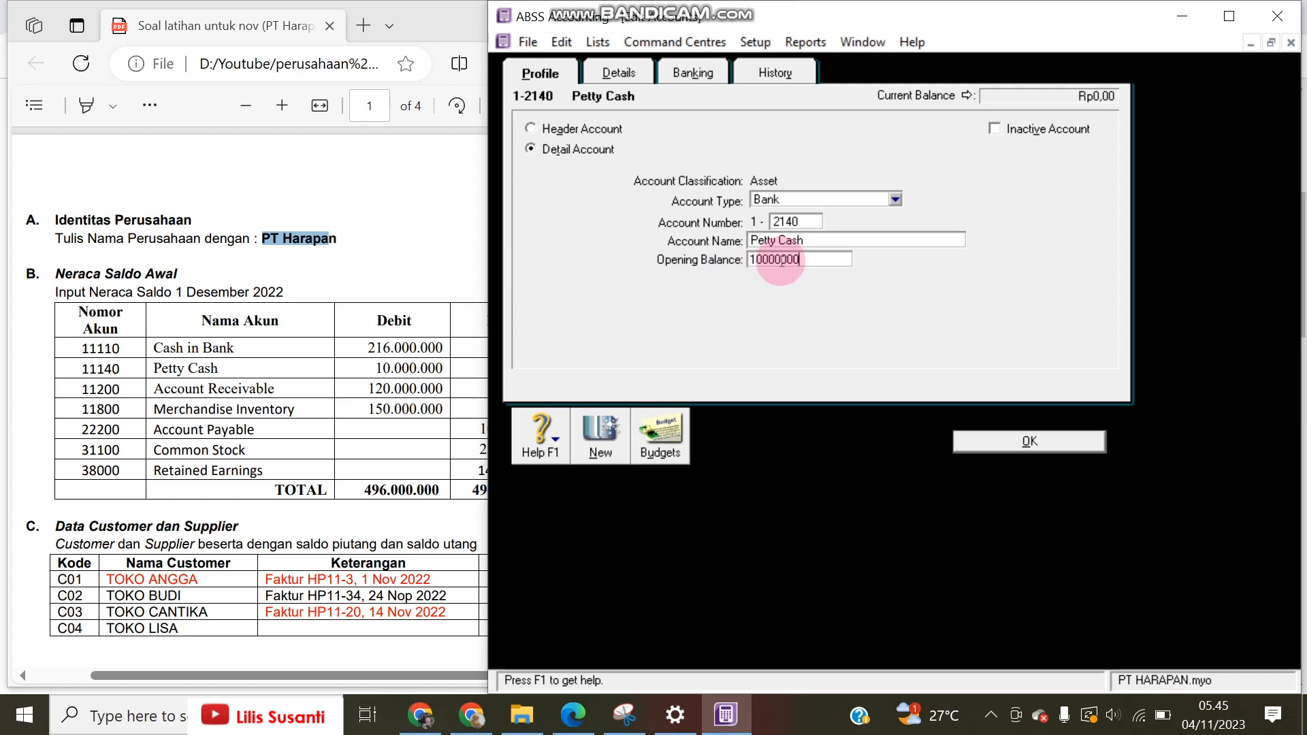
pyautogui.click(978, 431)
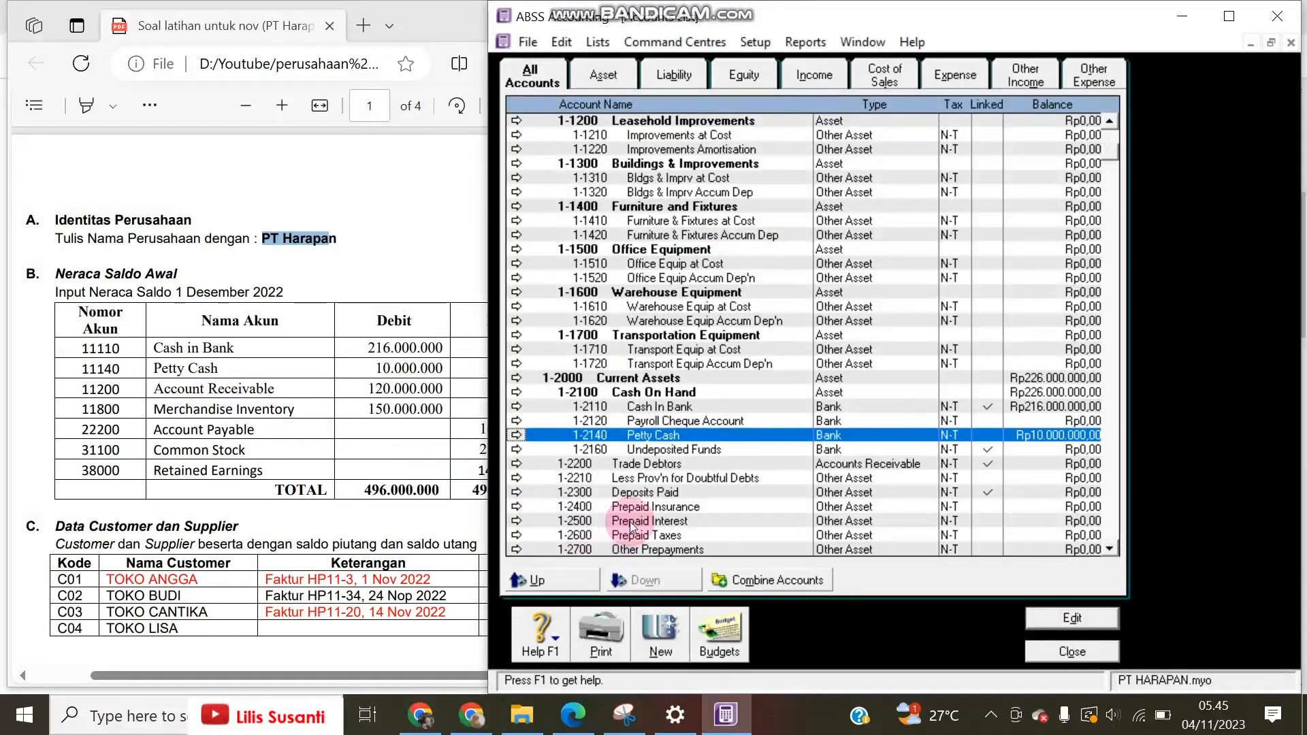
# Step: Rename the Trade Debtors account 1-2200 to Account Receivable and set its opening balance to 120000000
pyautogui.doubleClick(647, 465)
pyautogui.click(863, 237)
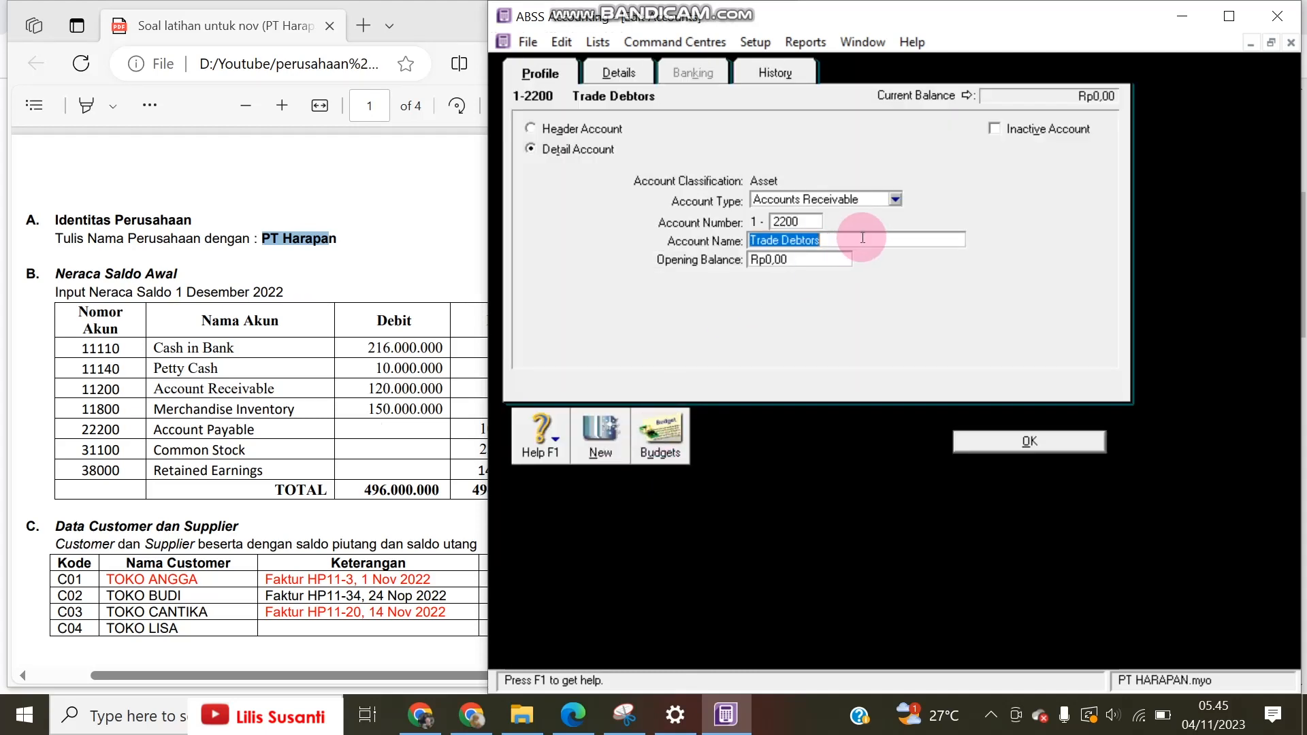
pyautogui.write('Accou')
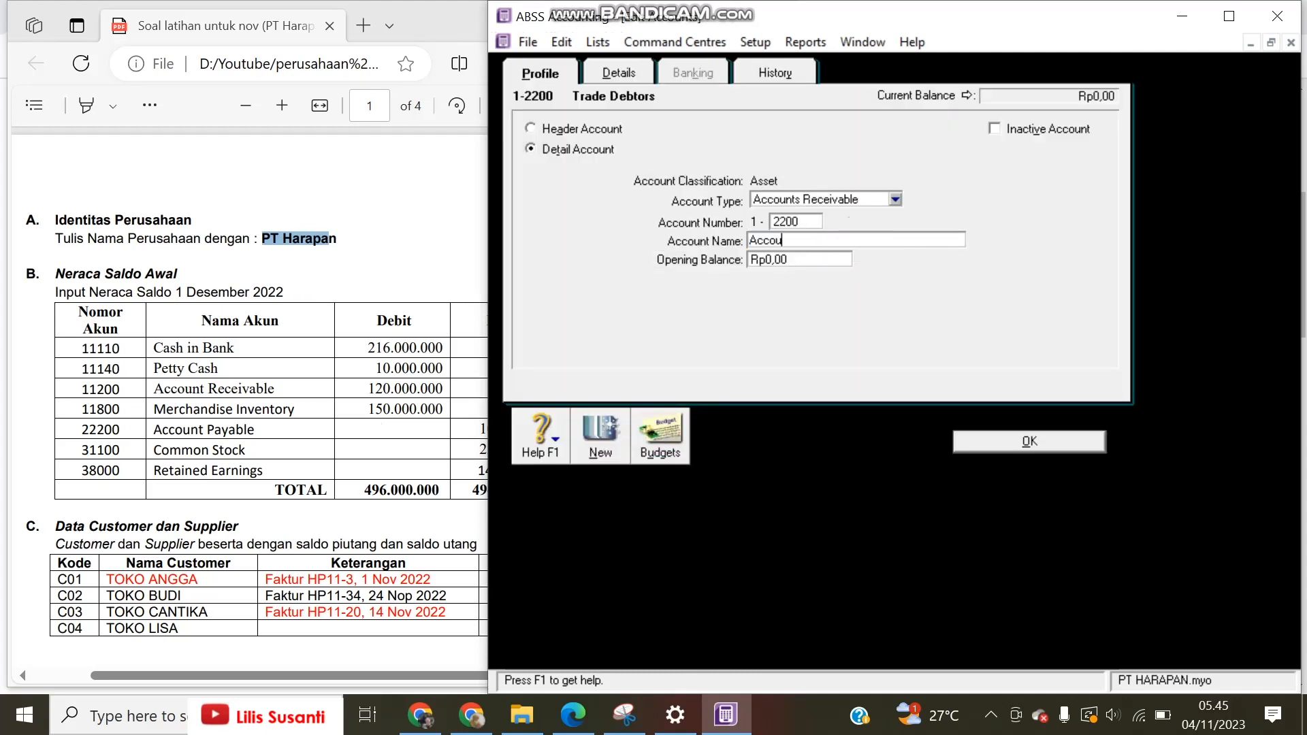
pyautogui.write('nt Receivable')
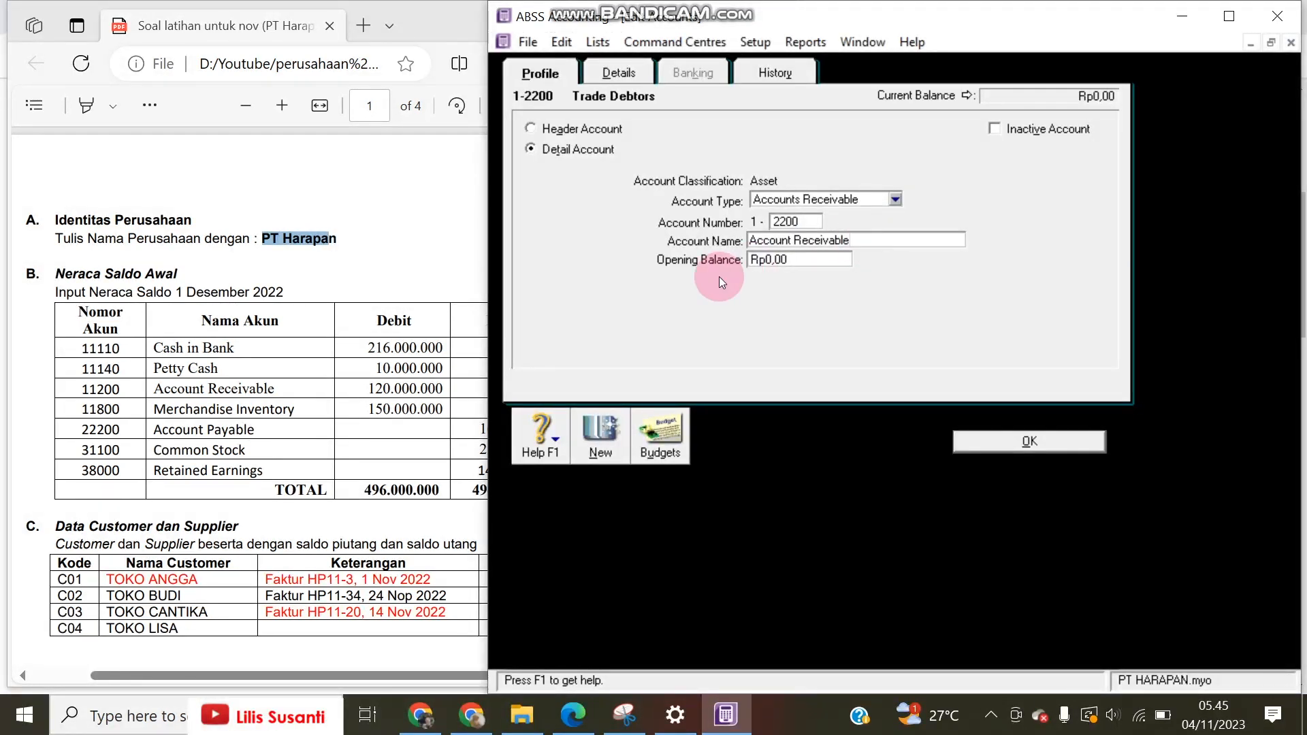
pyautogui.click(786, 262)
pyautogui.write('120000000')
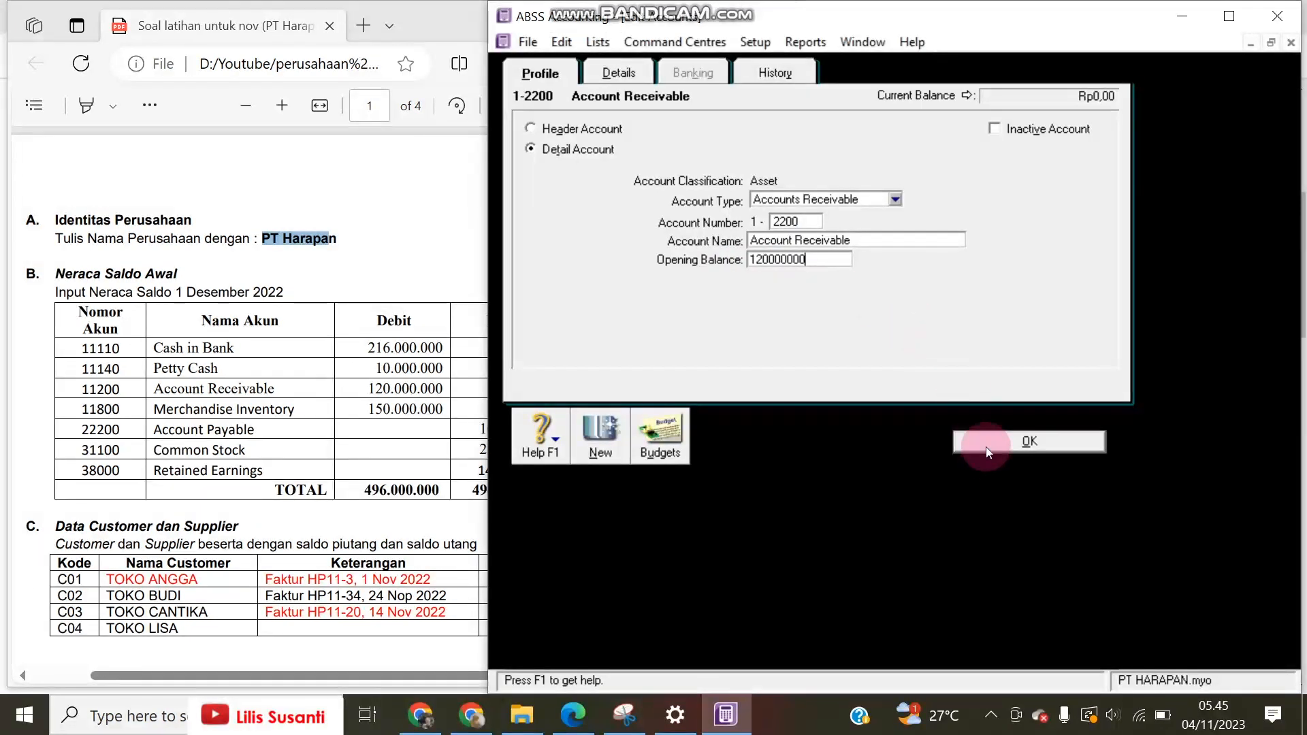
pyautogui.click(986, 451)
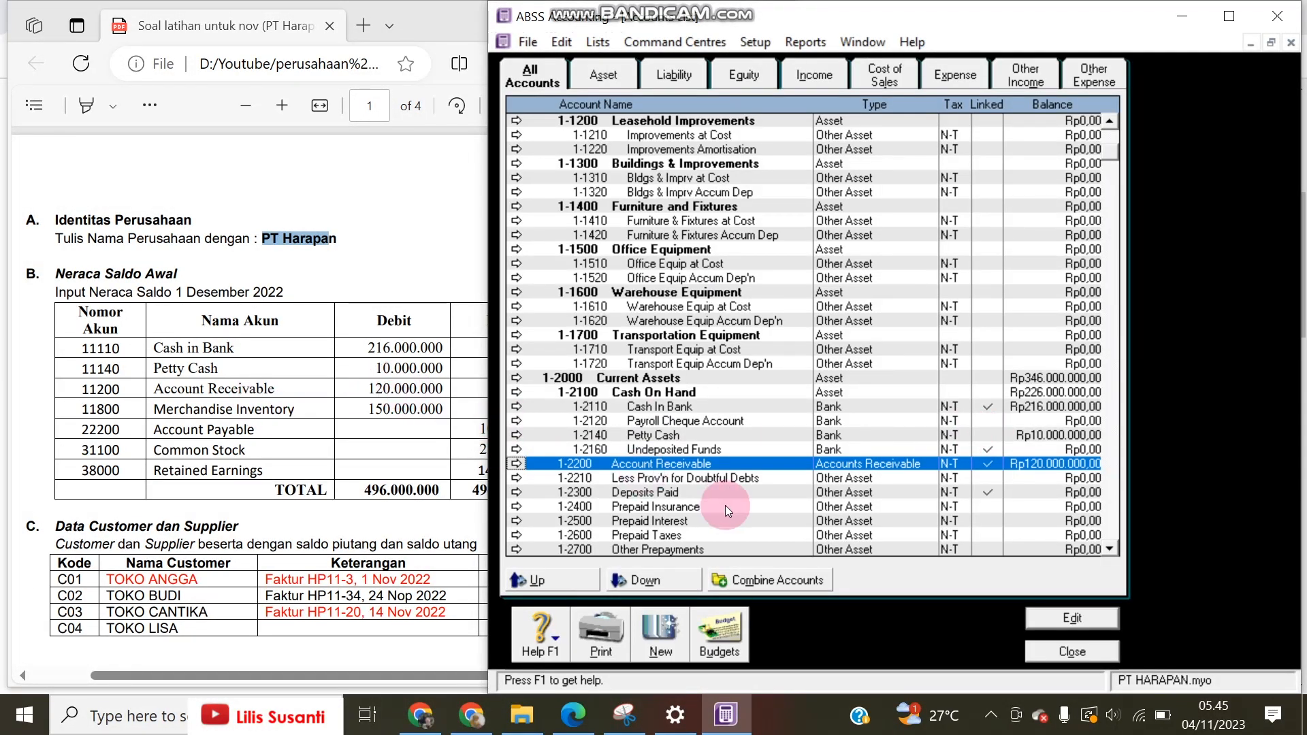
# Step: Set the opening balance of the Merchandise Inventory account 1-2800 to Rp150.000.000,00
pyautogui.scroll(-2, 725, 505)
pyautogui.doubleClick(699, 480)
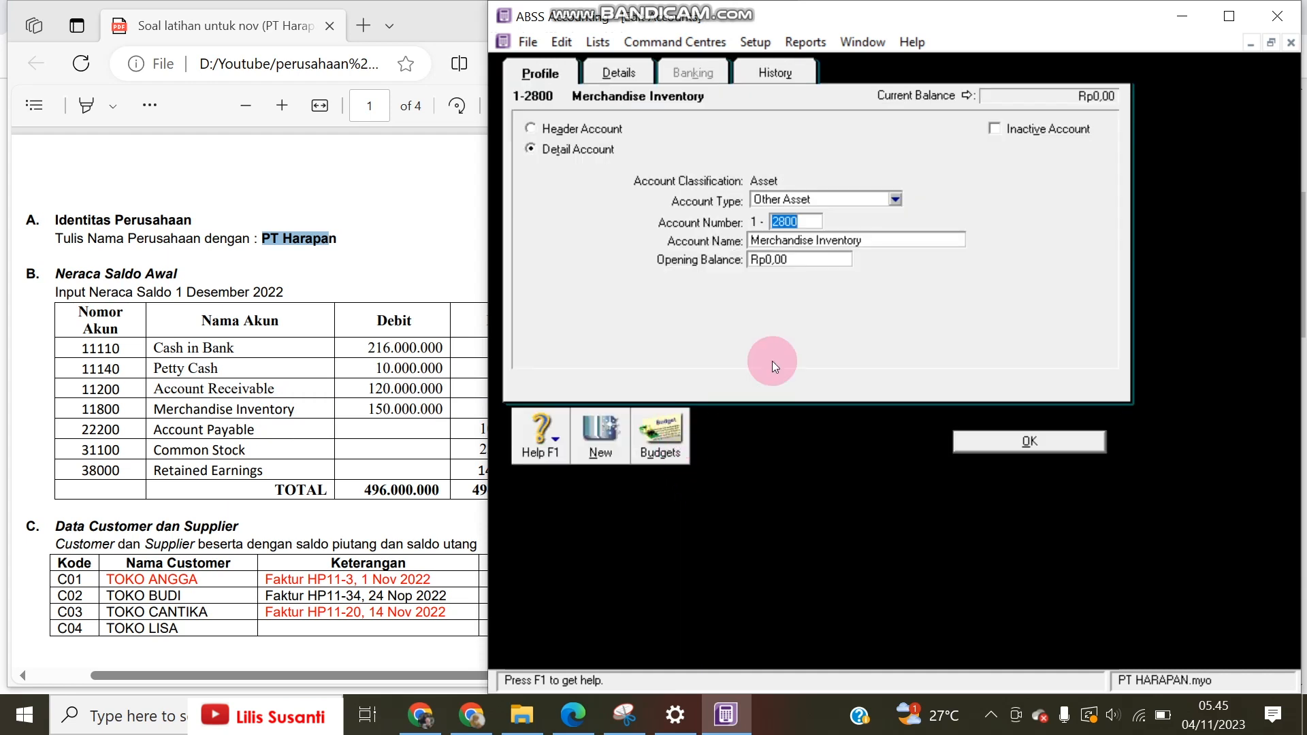
pyautogui.click(833, 262)
pyautogui.write('1')
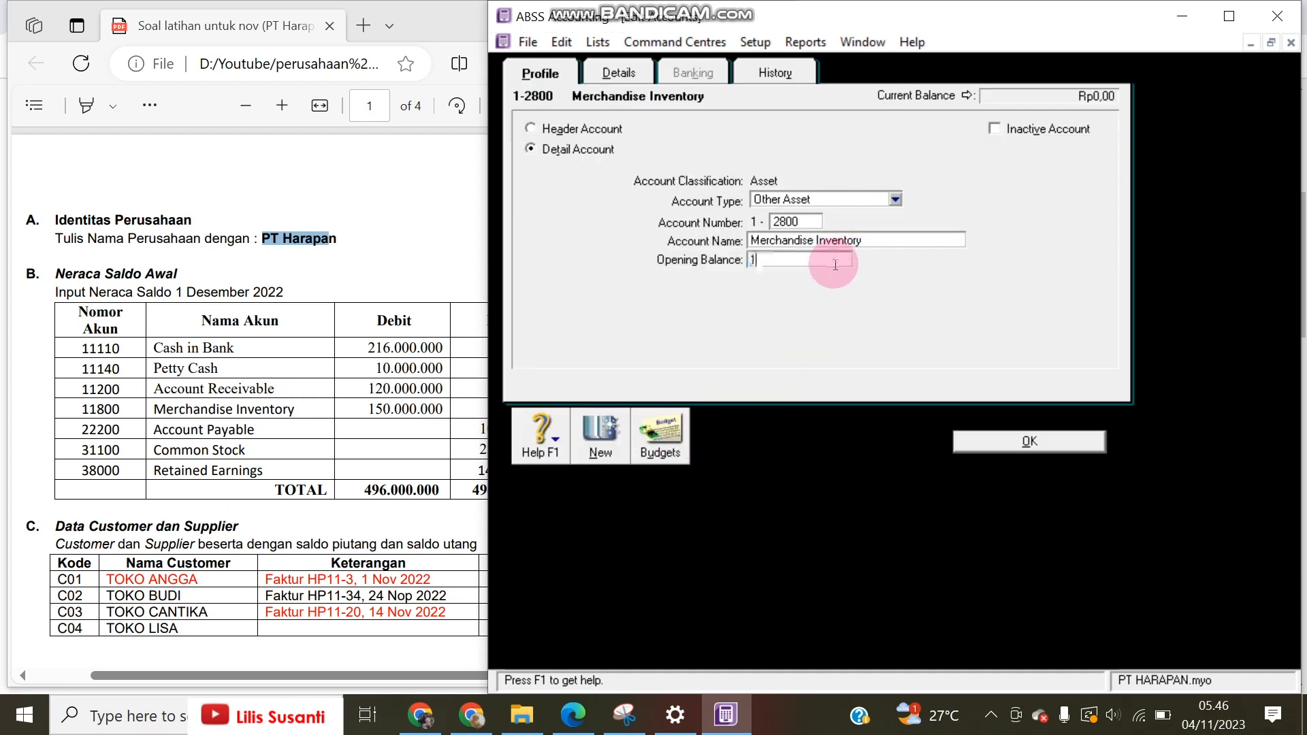
pyautogui.write('50000')
pyautogui.click(990, 446)
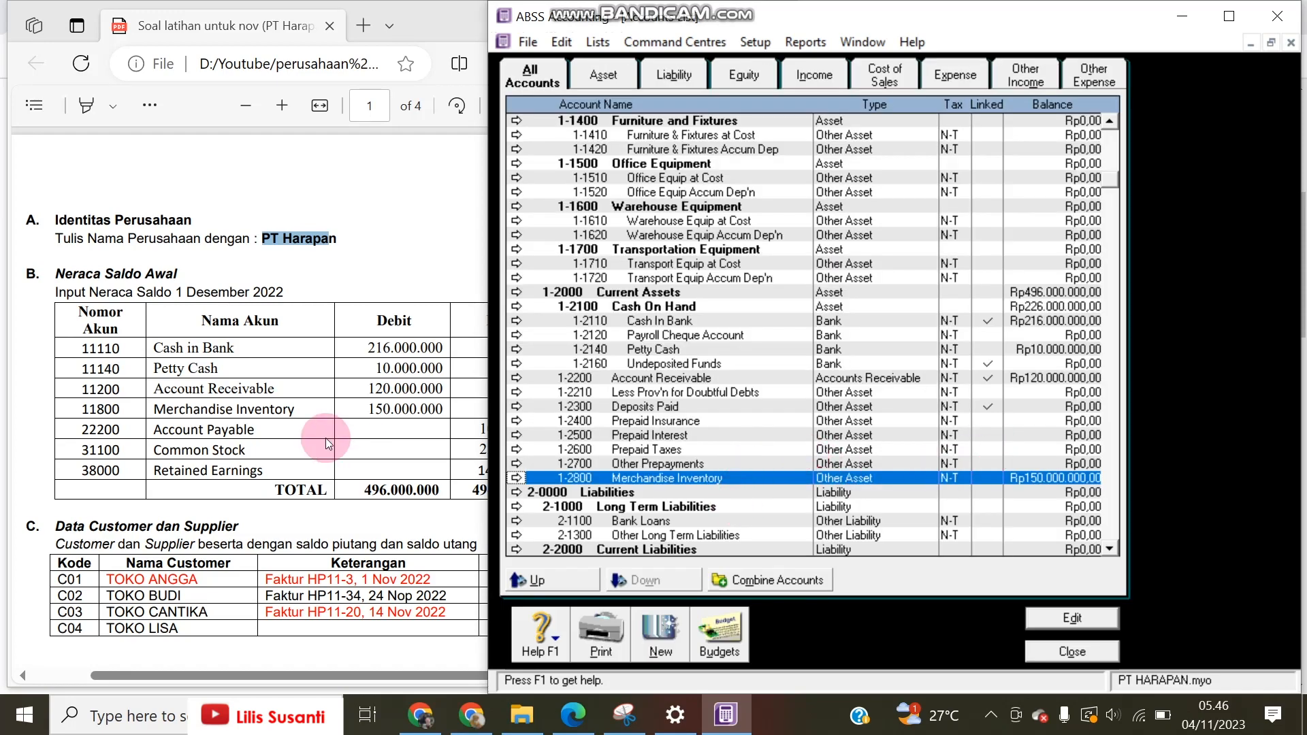
pyautogui.click(688, 478)
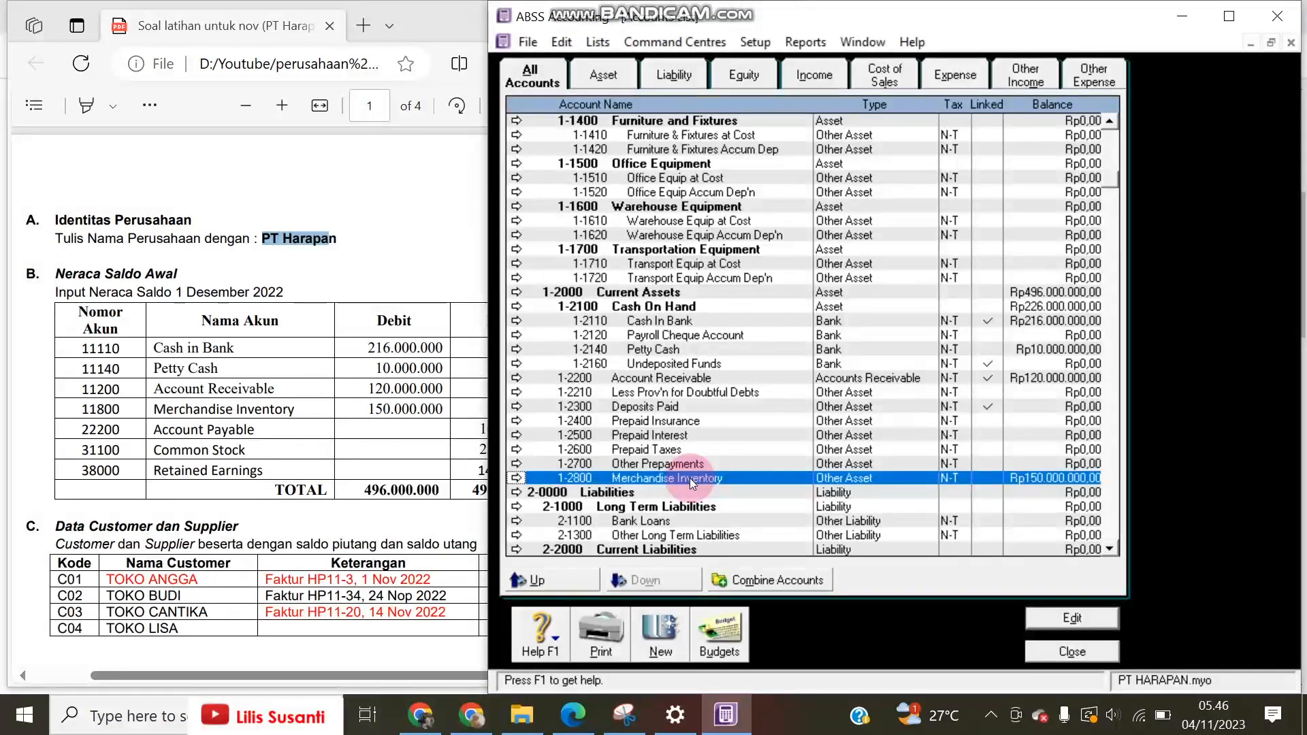
# Step: Rename the Trade Creditors account 2-2200 to Account Payable and set its opening balance to 100000000
pyautogui.scroll(-4, 689, 478)
pyautogui.click(684, 465)
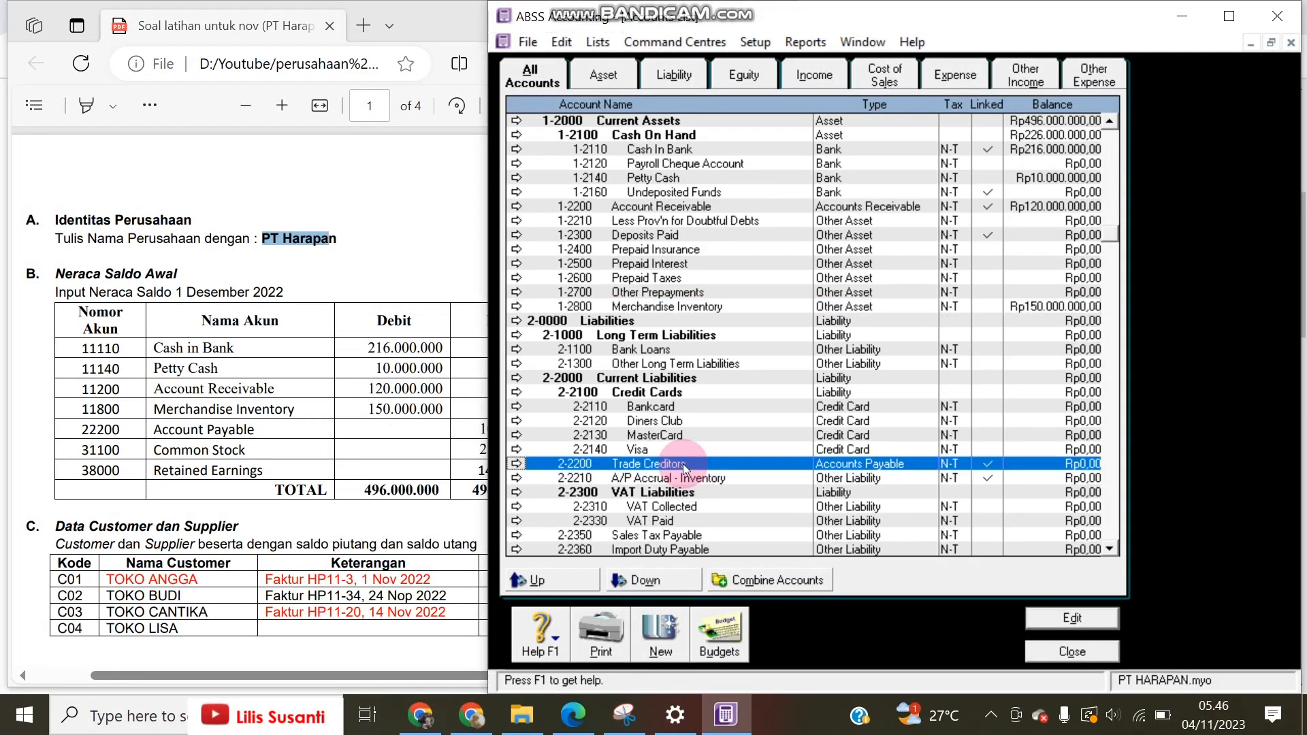
pyautogui.doubleClick(683, 465)
pyautogui.click(848, 240)
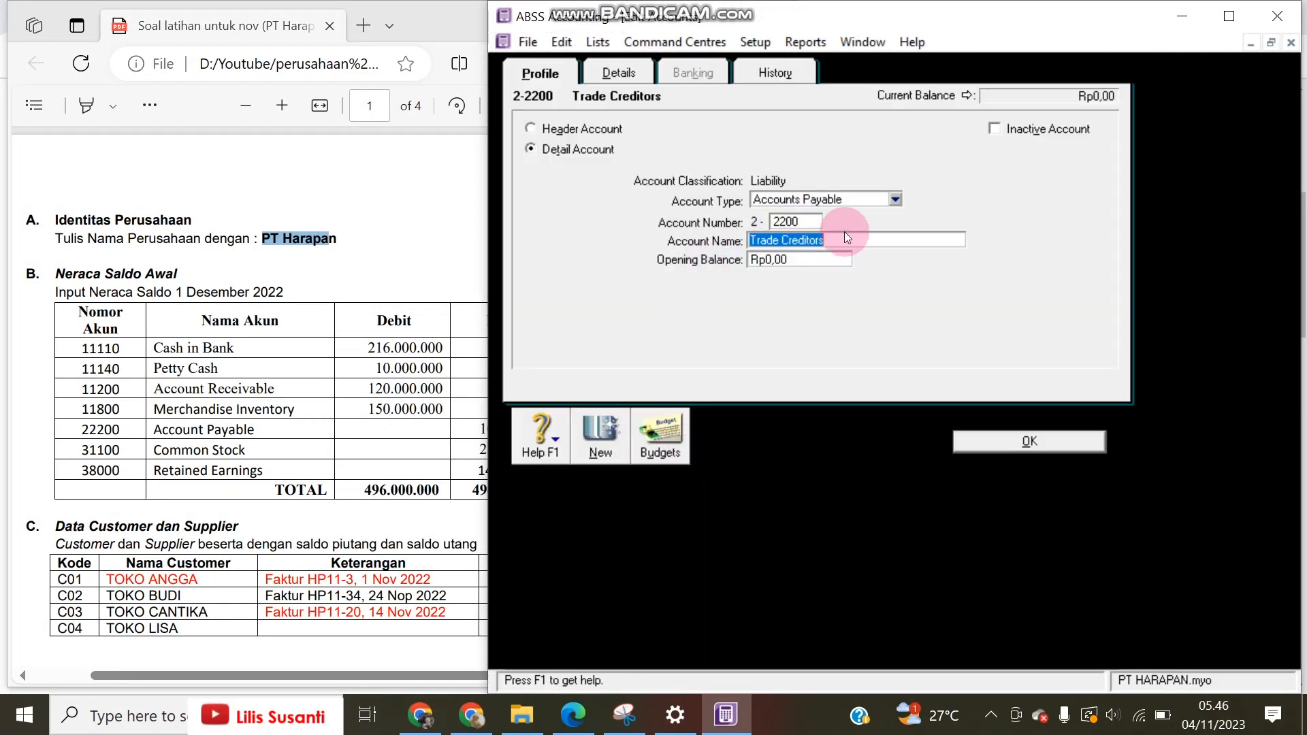
pyautogui.write('Acc')
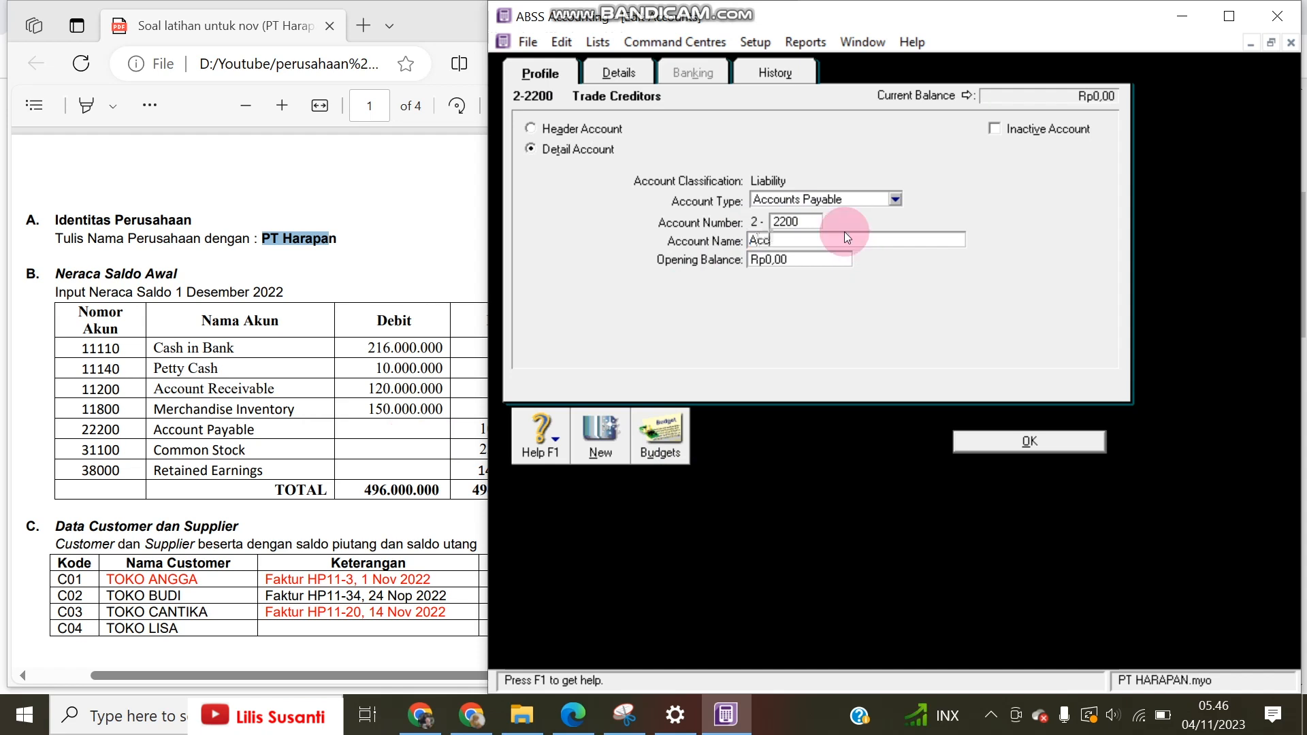
pyautogui.write('ount Payable')
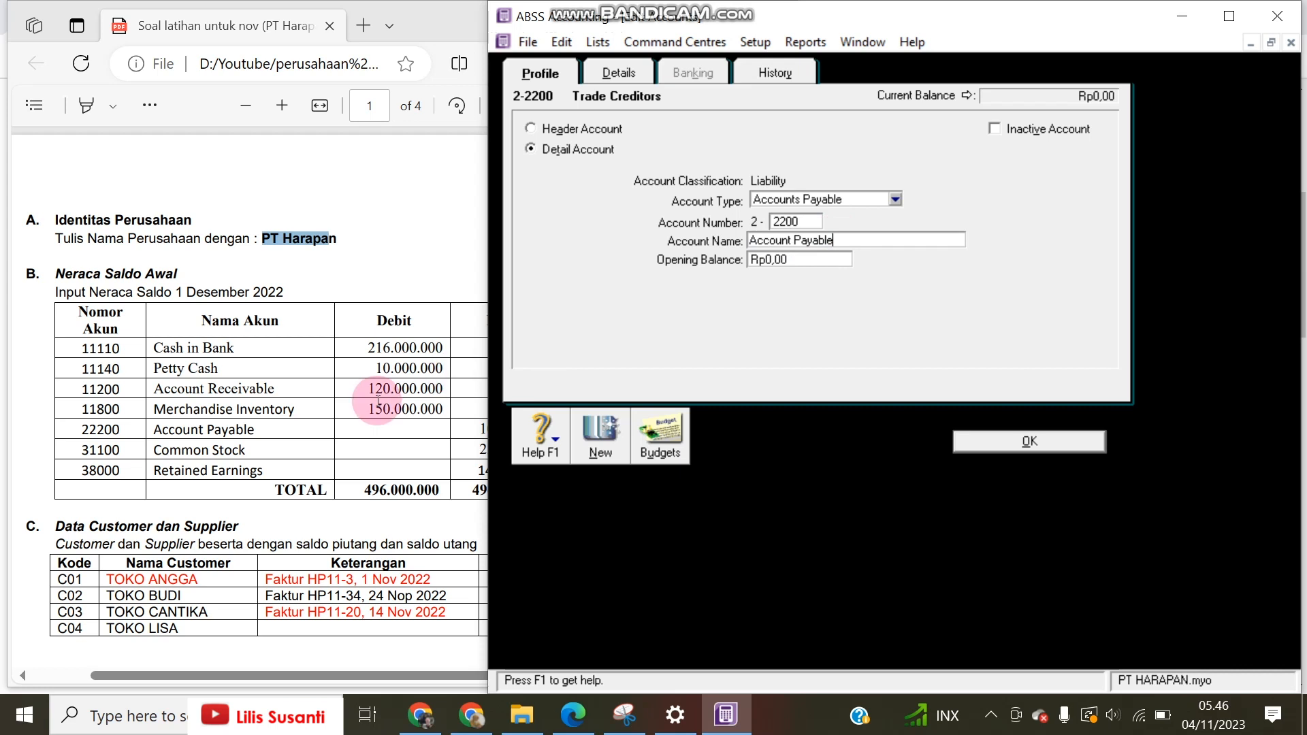
pyautogui.click(377, 401)
pyautogui.click(874, 223)
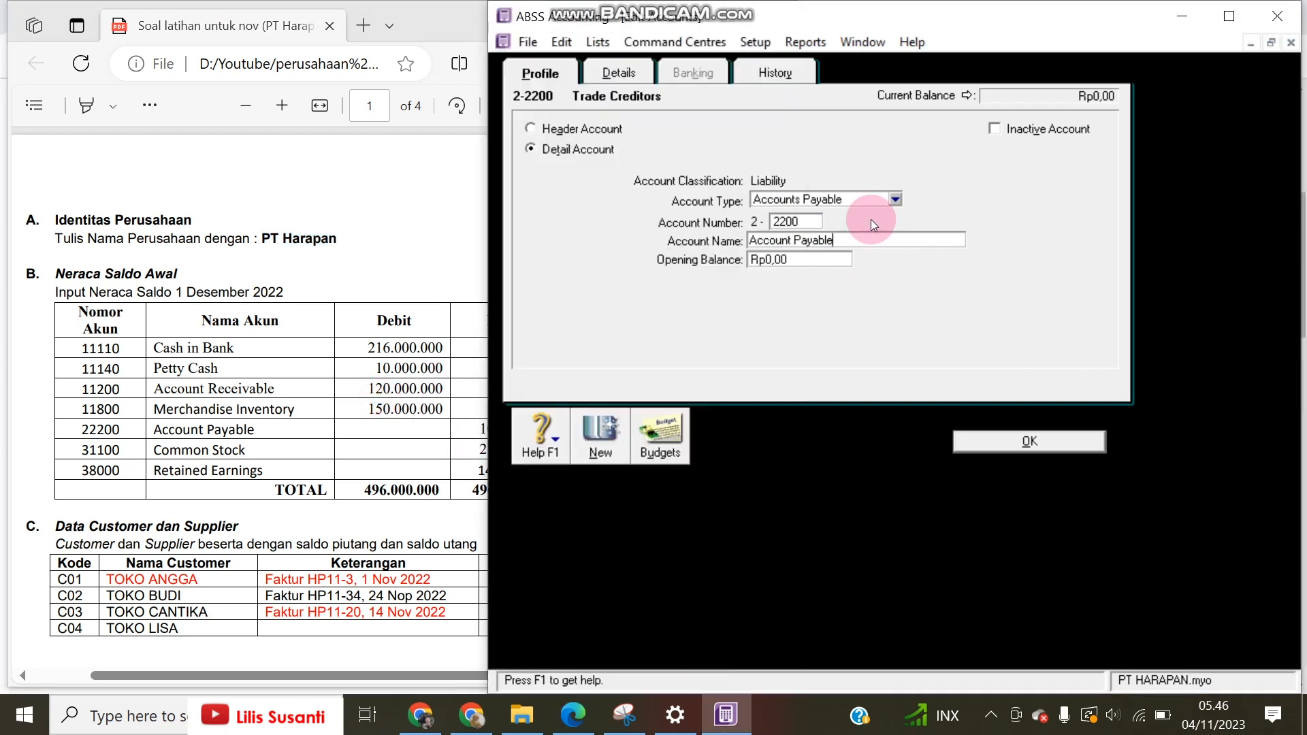
pyautogui.click(831, 259)
pyautogui.write('100000000')
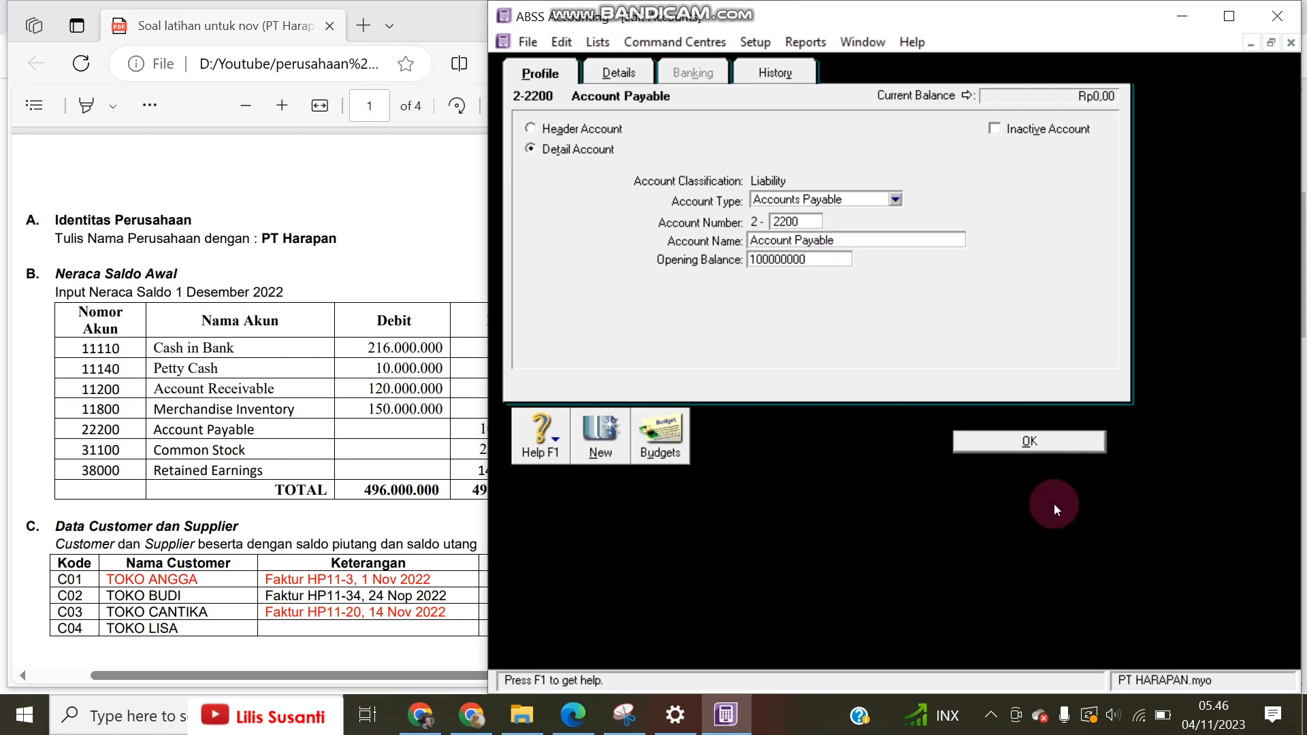
pyautogui.click(1057, 450)
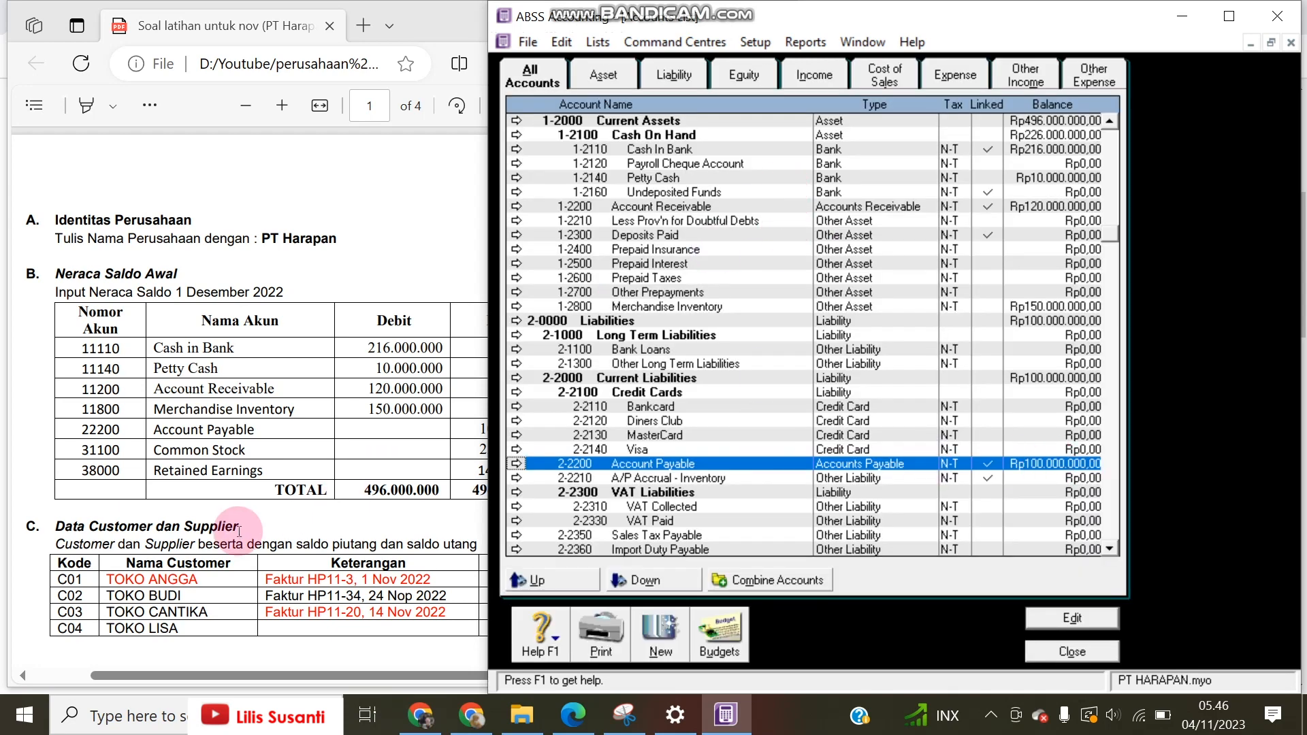
# Step: List only the equity accounts and narrow the accounting window so the PDF's Kredit column is readable
pyautogui.click(744, 74)
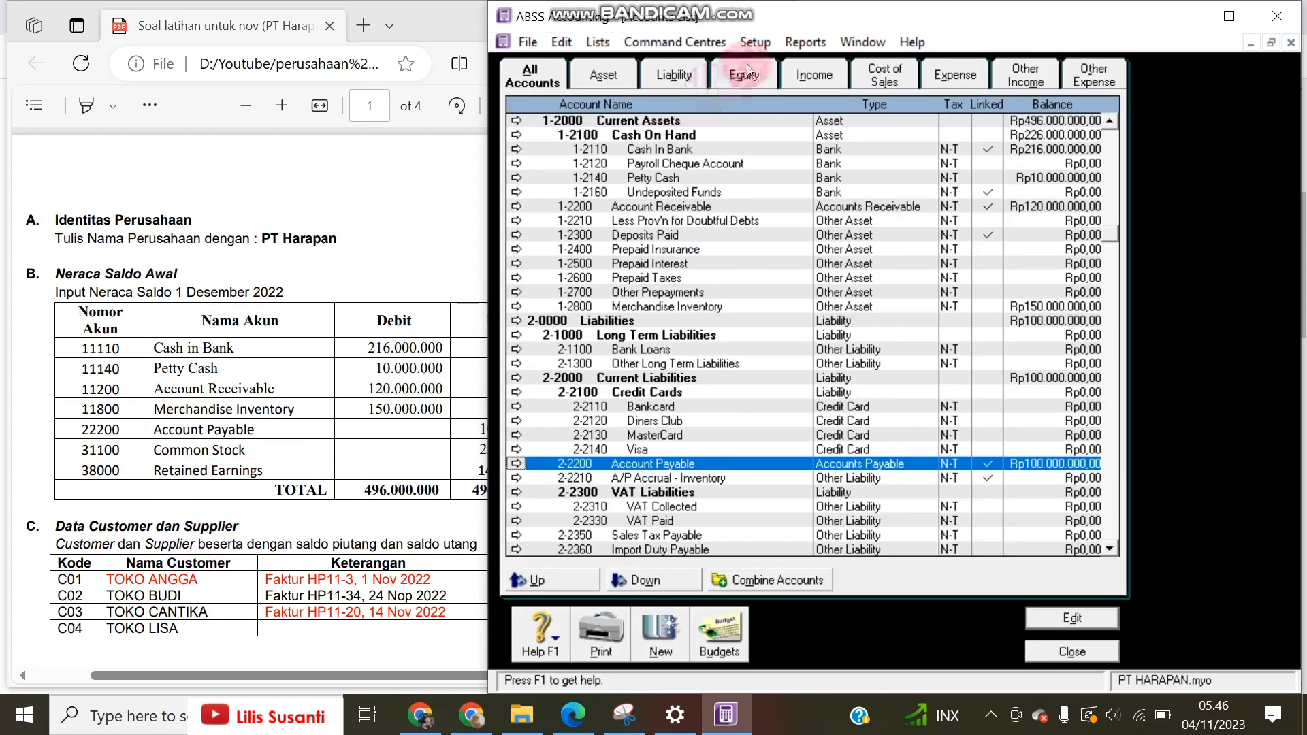
pyautogui.moveTo(485, 211); pyautogui.dragTo(600, 208)
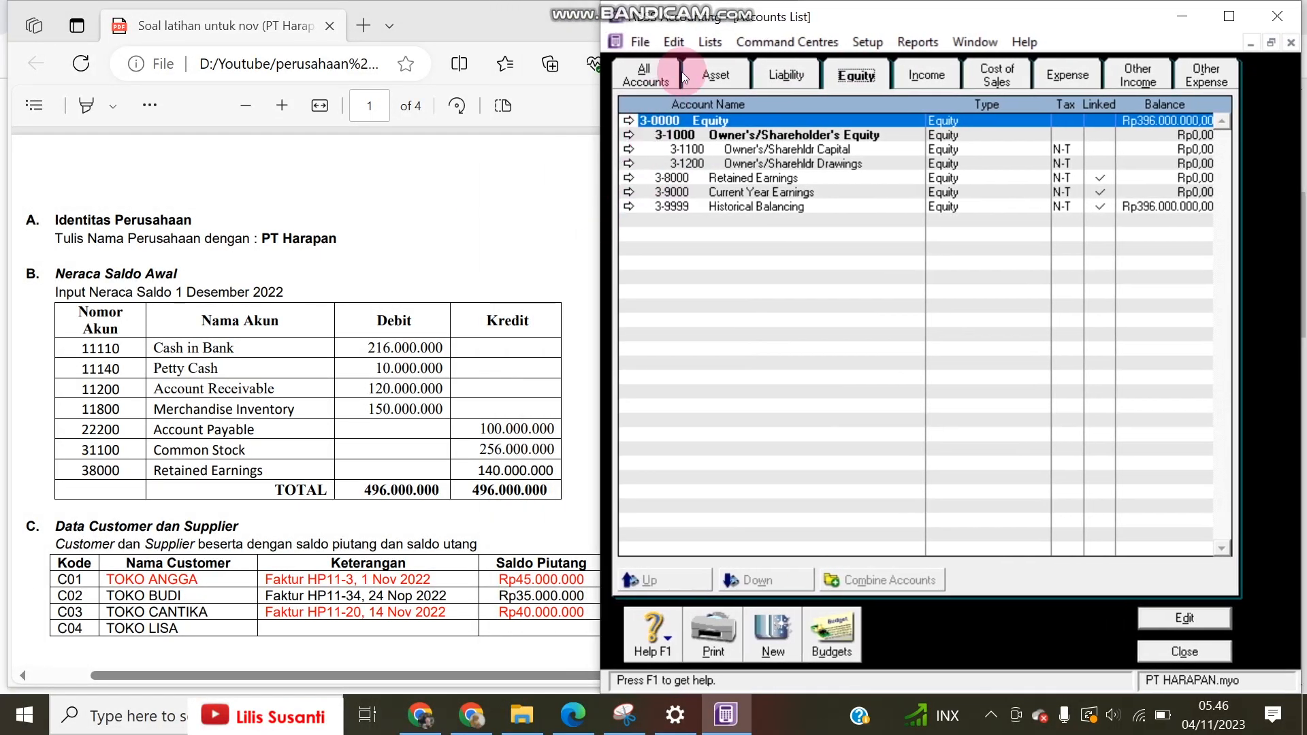
pyautogui.click(658, 75)
pyautogui.click(846, 68)
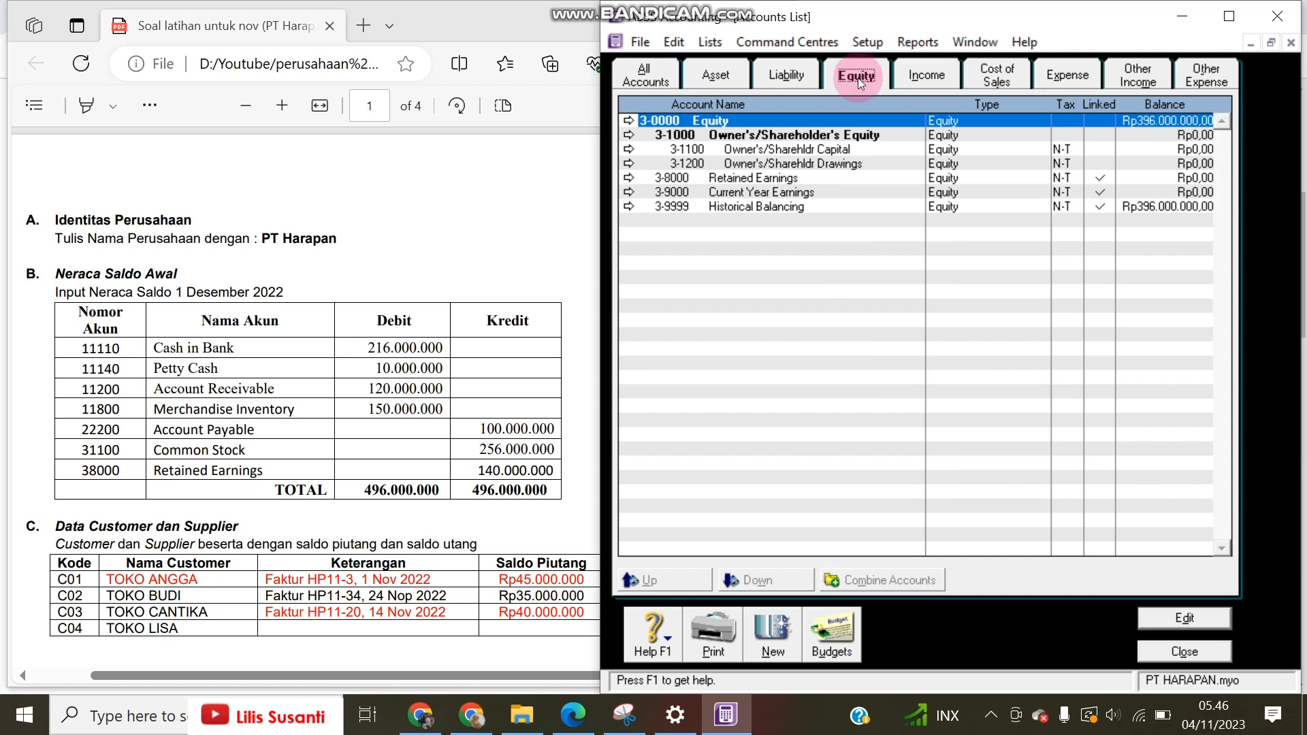
# Step: Rename the Owner's/Sharehldr Capital account 3-1100 to Common Stock and set its opening balance to 256000000
pyautogui.doubleClick(877, 151)
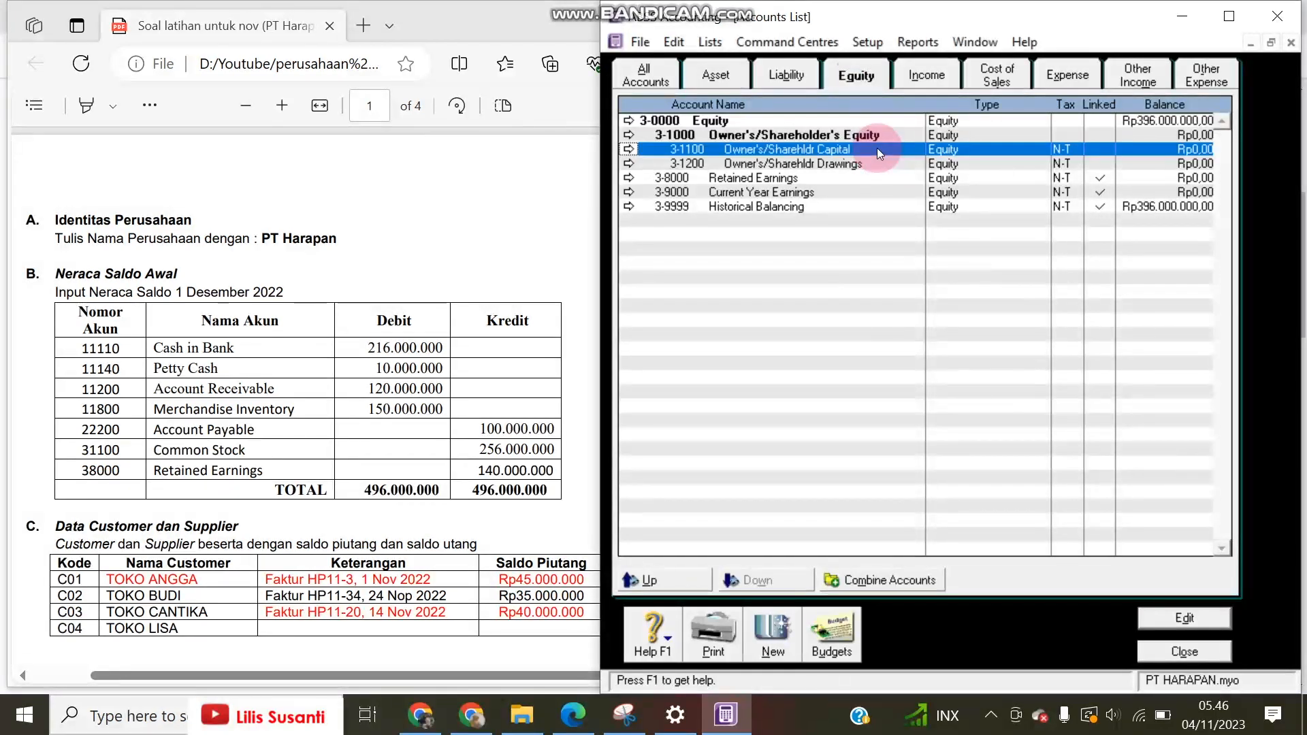
pyautogui.click(965, 240)
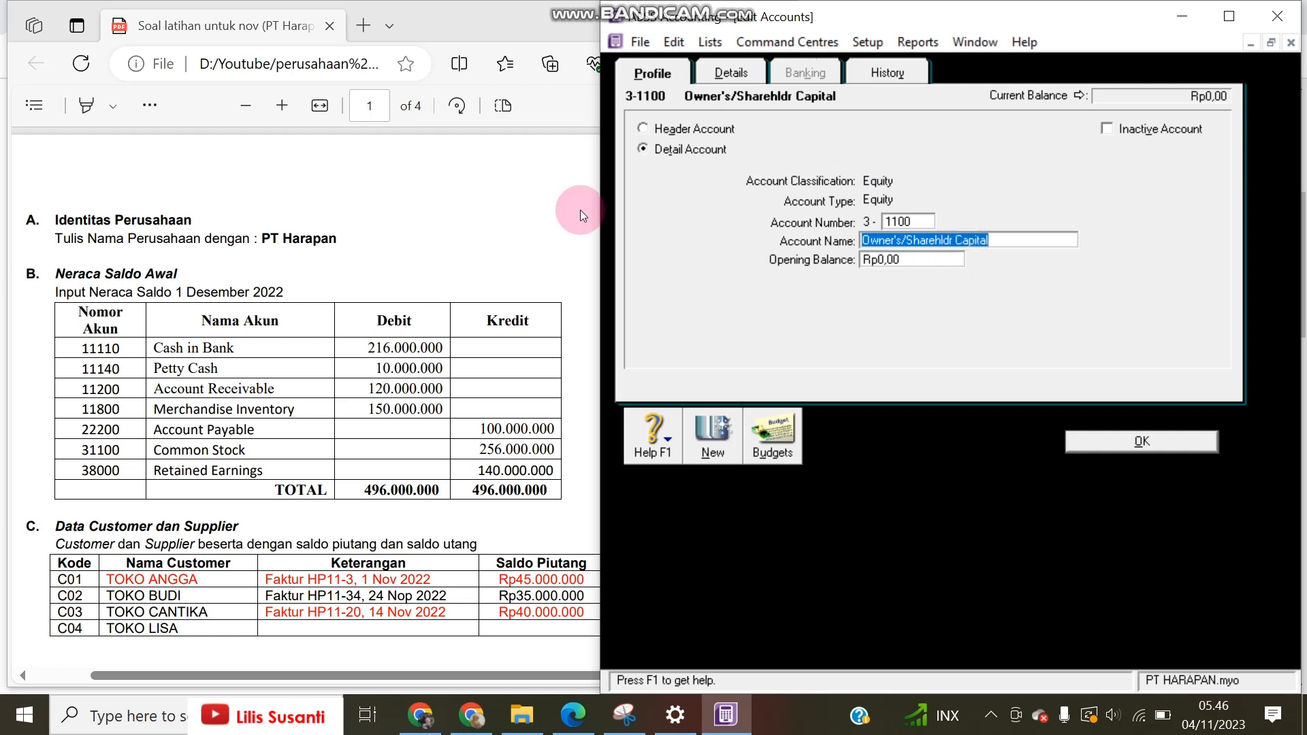
pyautogui.click(247, 450)
pyautogui.moveTo(246, 450); pyautogui.dragTo(157, 450)
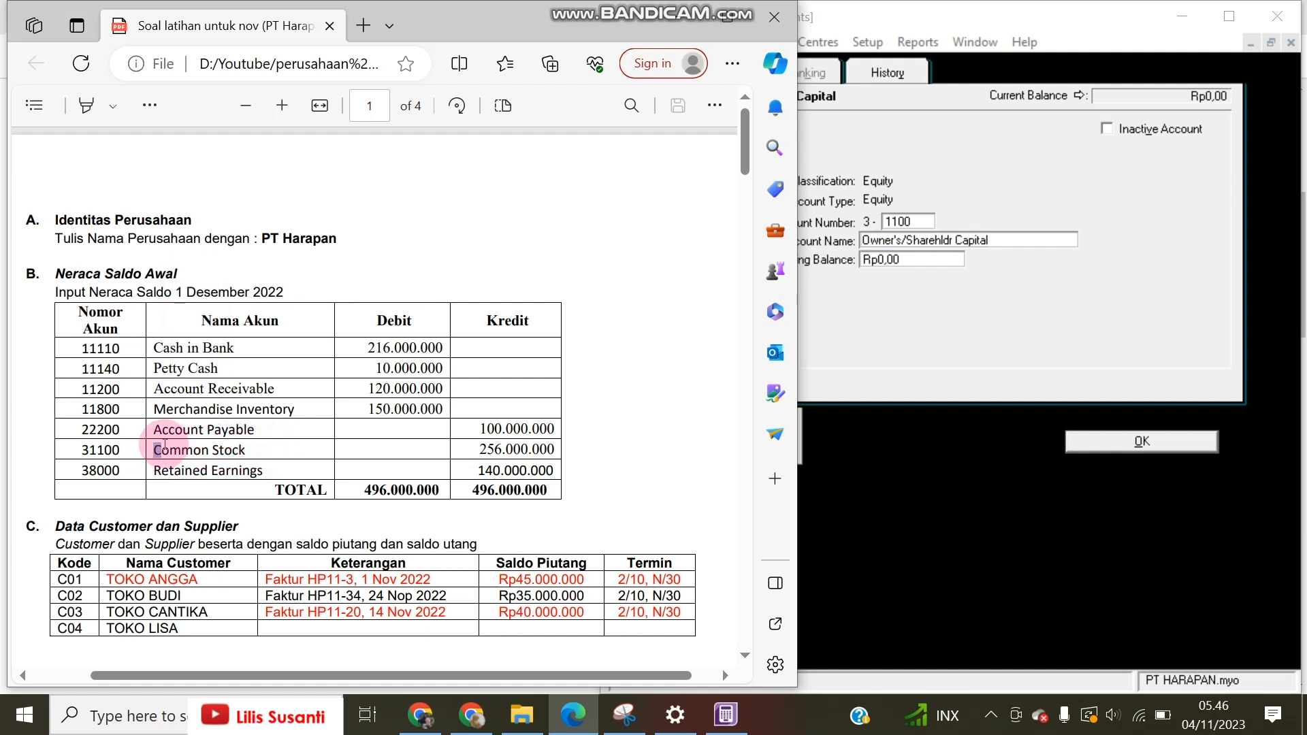
pyautogui.moveTo(160, 446); pyautogui.dragTo(254, 452)
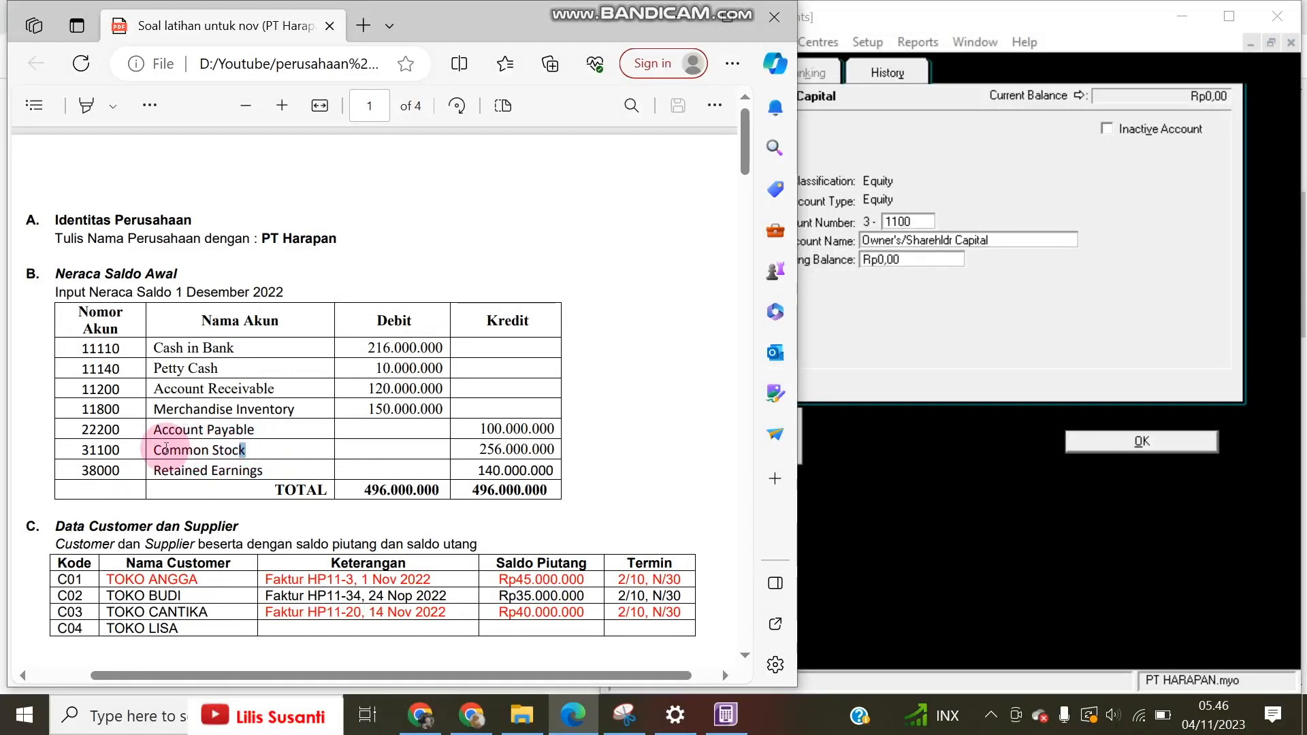
pyautogui.moveTo(158, 443); pyautogui.dragTo(249, 458)
pyautogui.hotkey('ctrl', 'c')
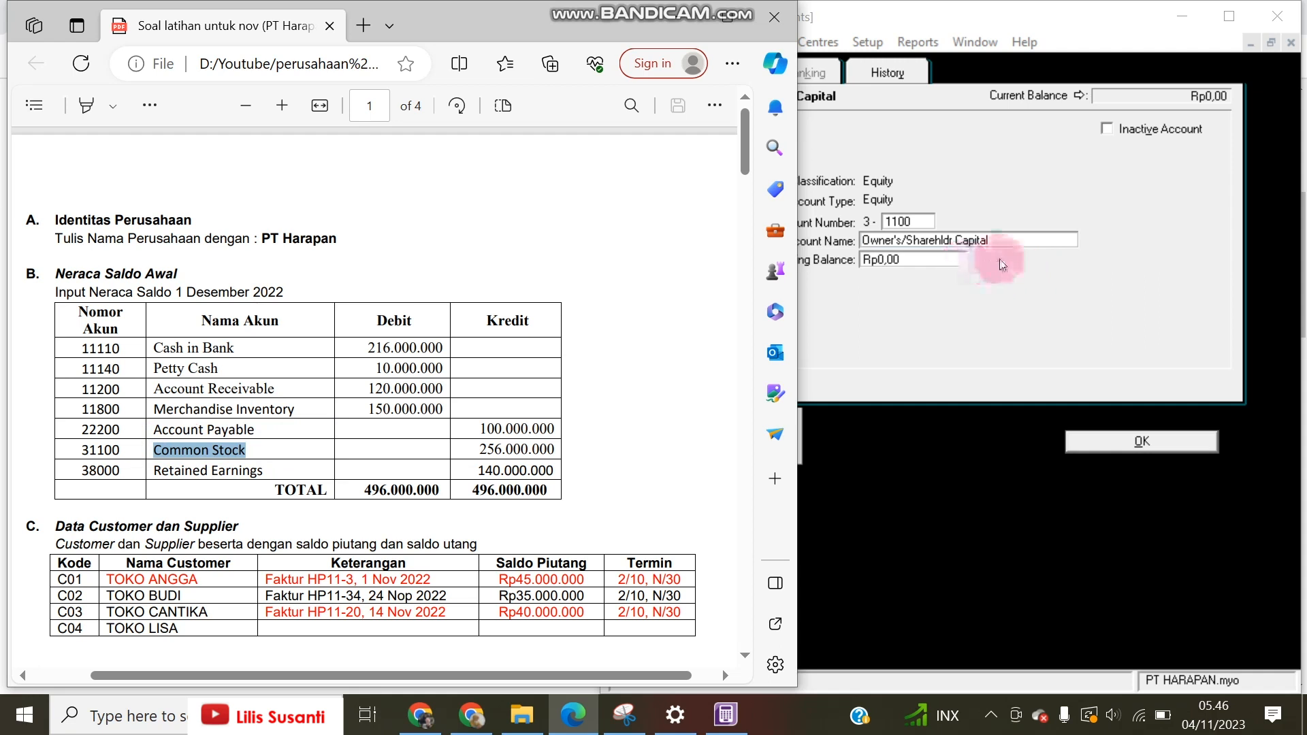
pyautogui.click(798, 240)
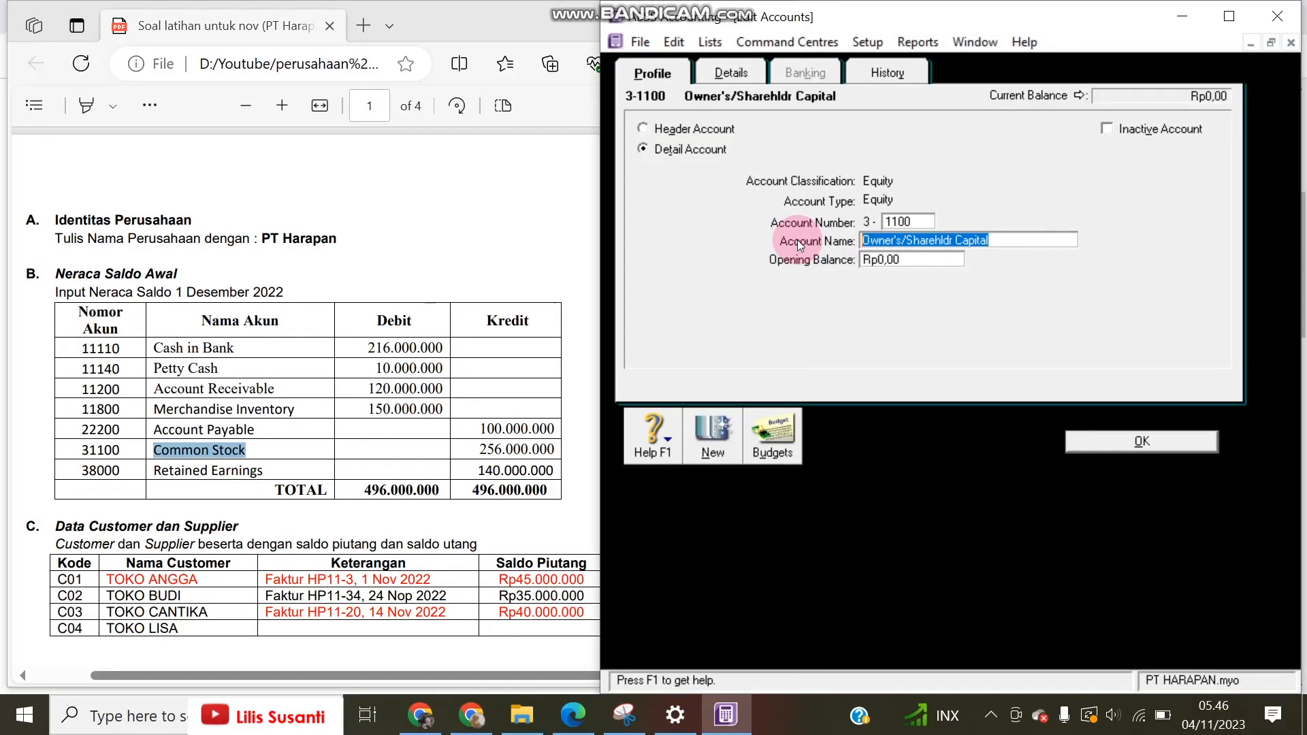
pyautogui.hotkey('ctrl', 'v')
pyautogui.click(911, 263)
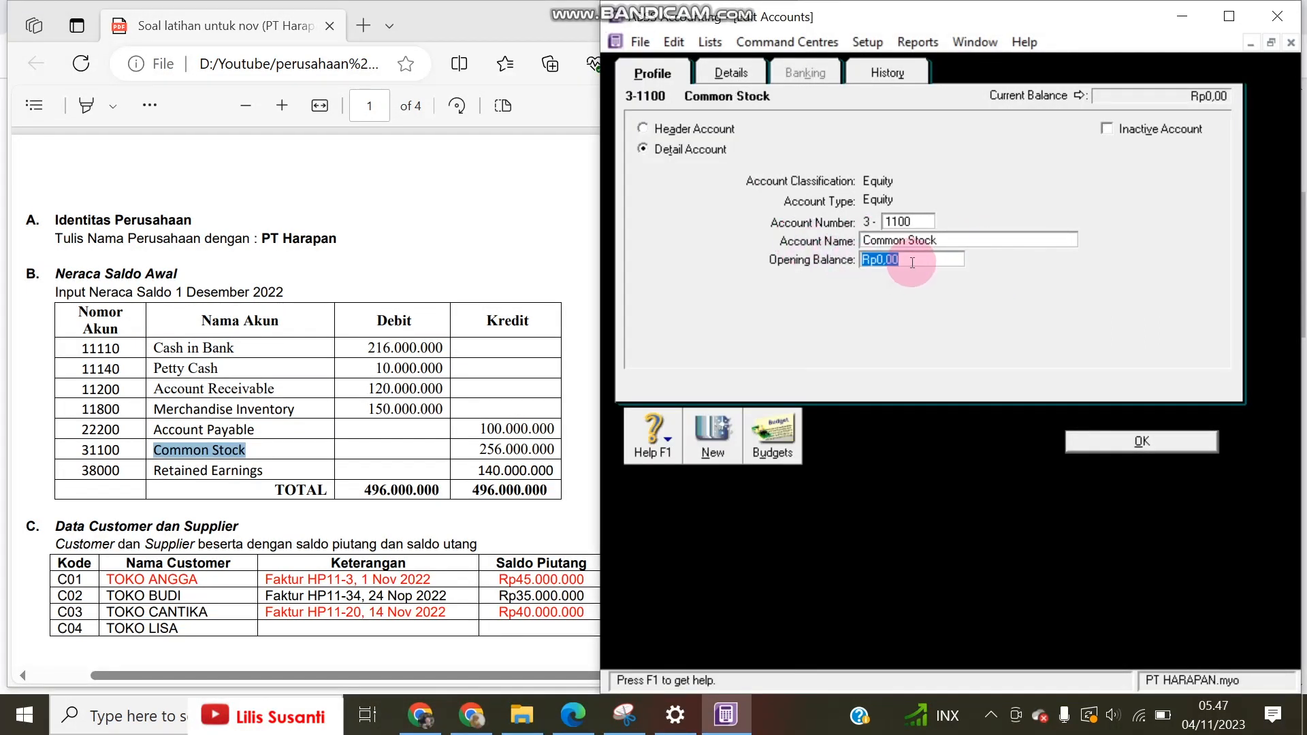
pyautogui.write('256000000')
pyautogui.click(1103, 442)
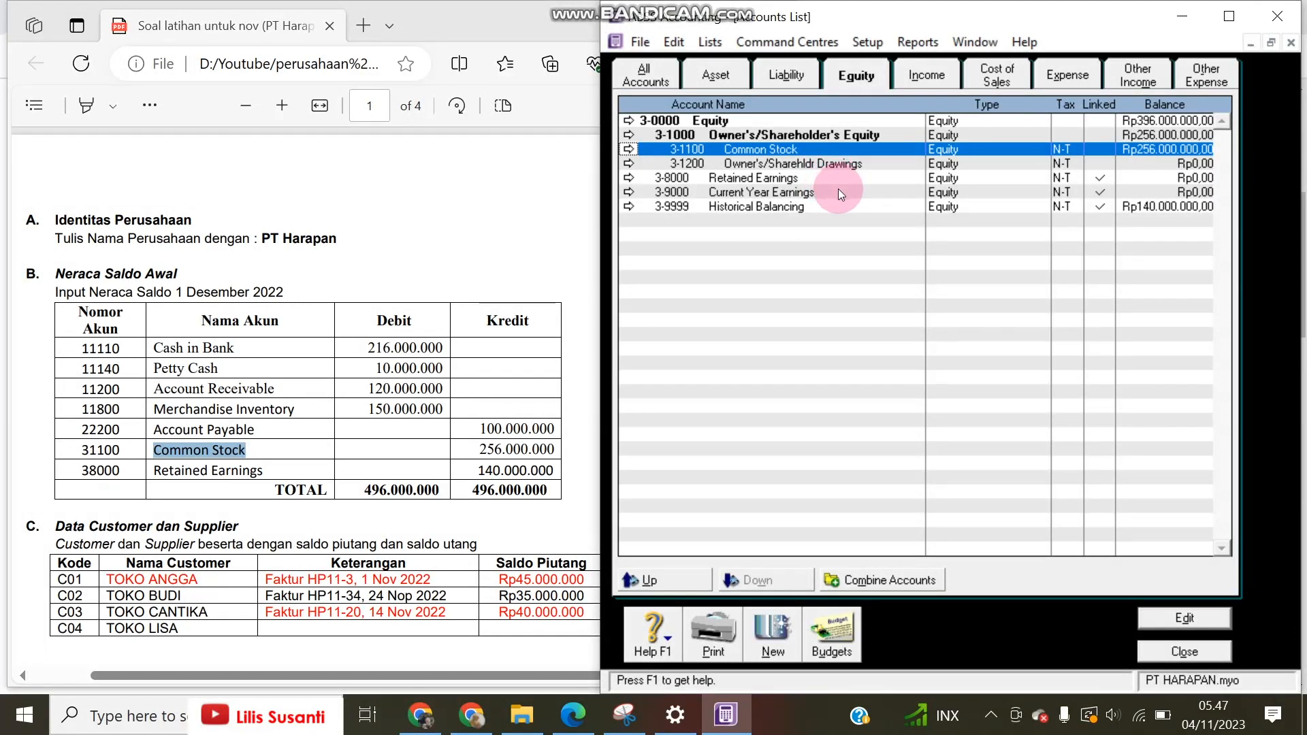
# Step: Set the opening balance of the Retained Earnings account 3-8000 to 140000000
pyautogui.doubleClick(753, 177)
pyautogui.click(908, 261)
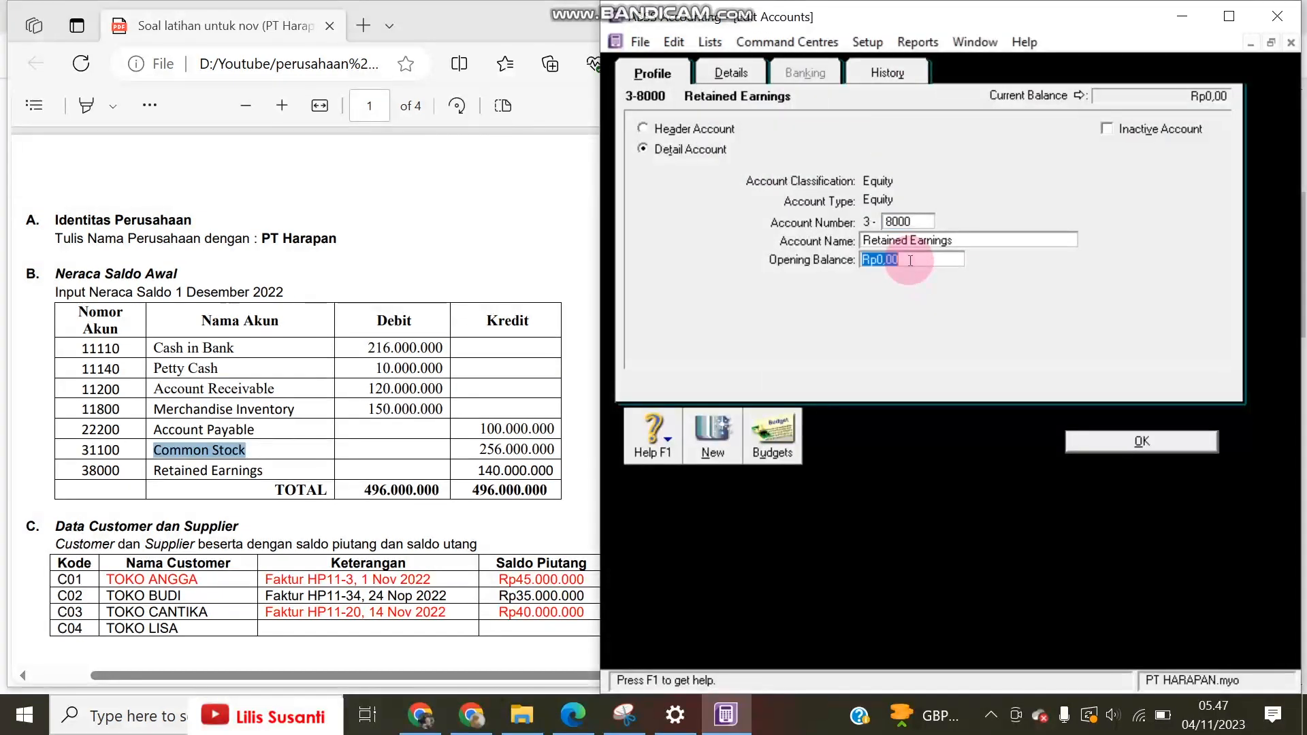
pyautogui.write('140000000')
pyautogui.click(1088, 436)
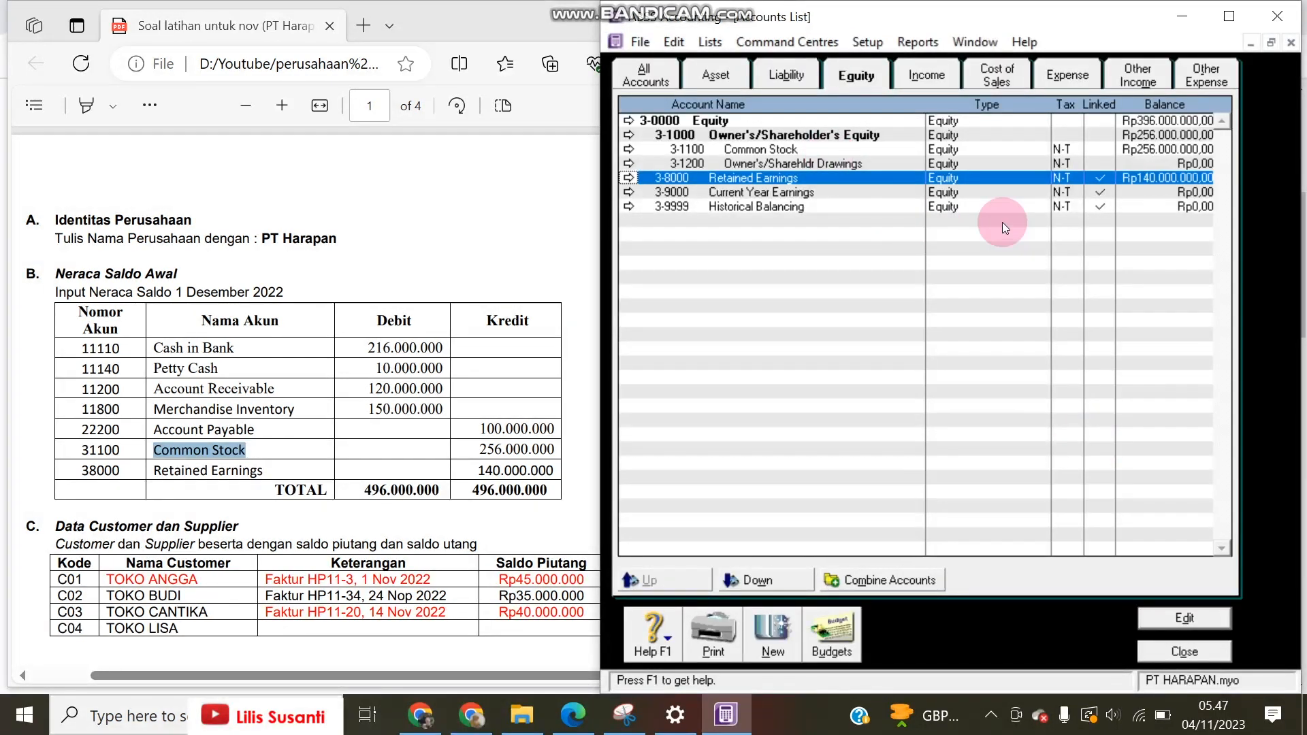
# Step: Check the Historical Balancing account and review the account opening balances for any amount left to be allocated
pyautogui.click(1149, 205)
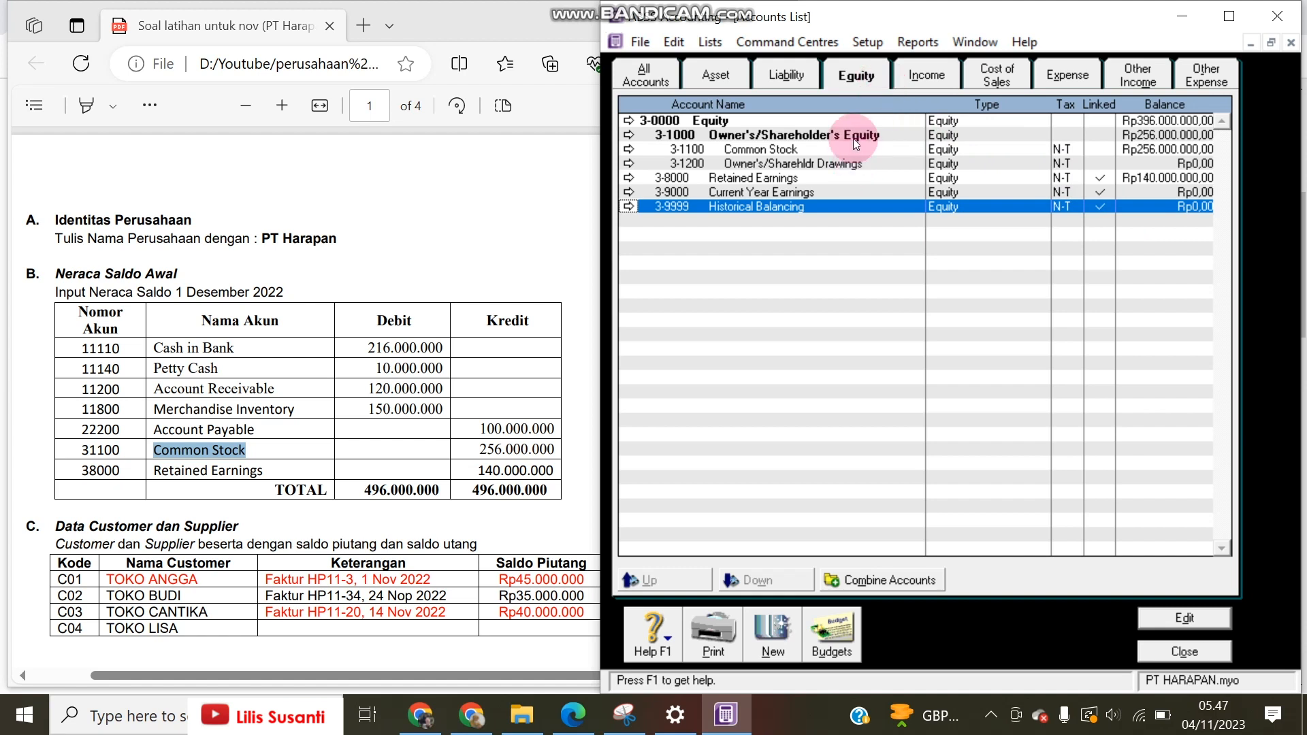
pyautogui.click(867, 43)
pyautogui.moveTo(880, 87)
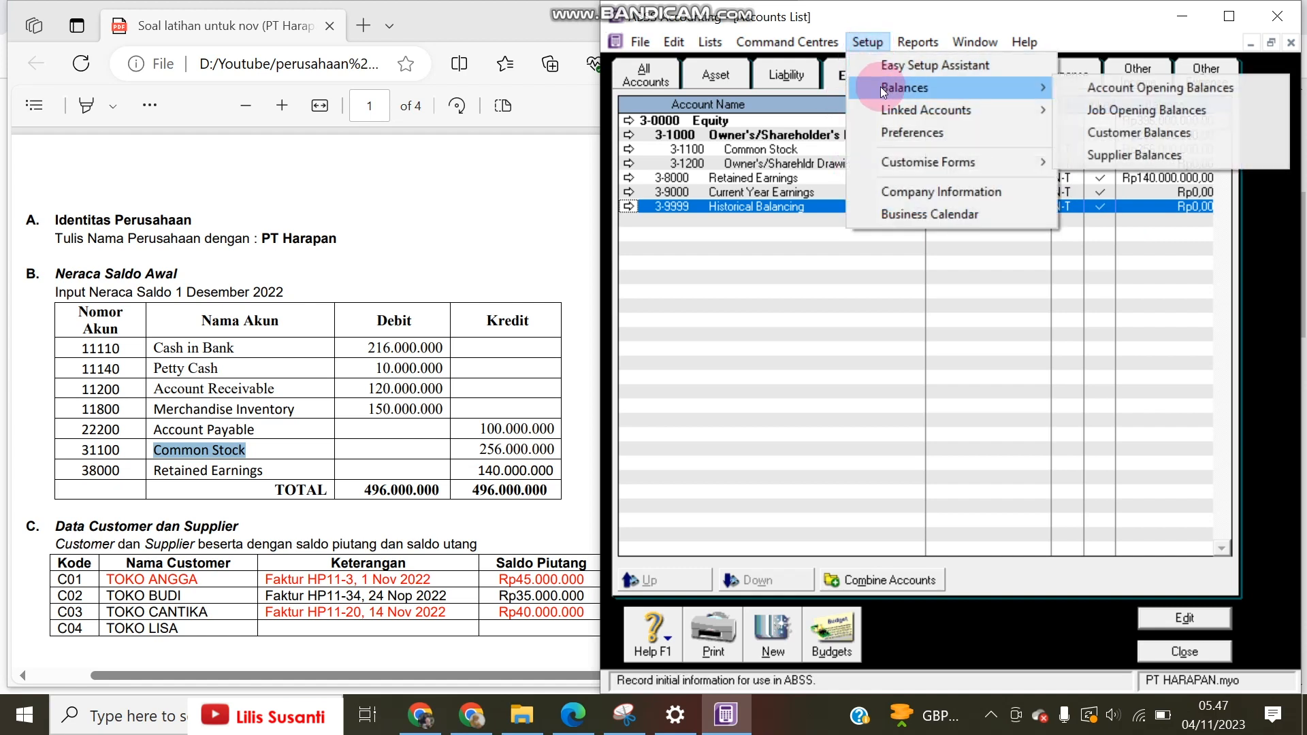
pyautogui.click(1088, 88)
pyautogui.scroll(-6, 991, 423)
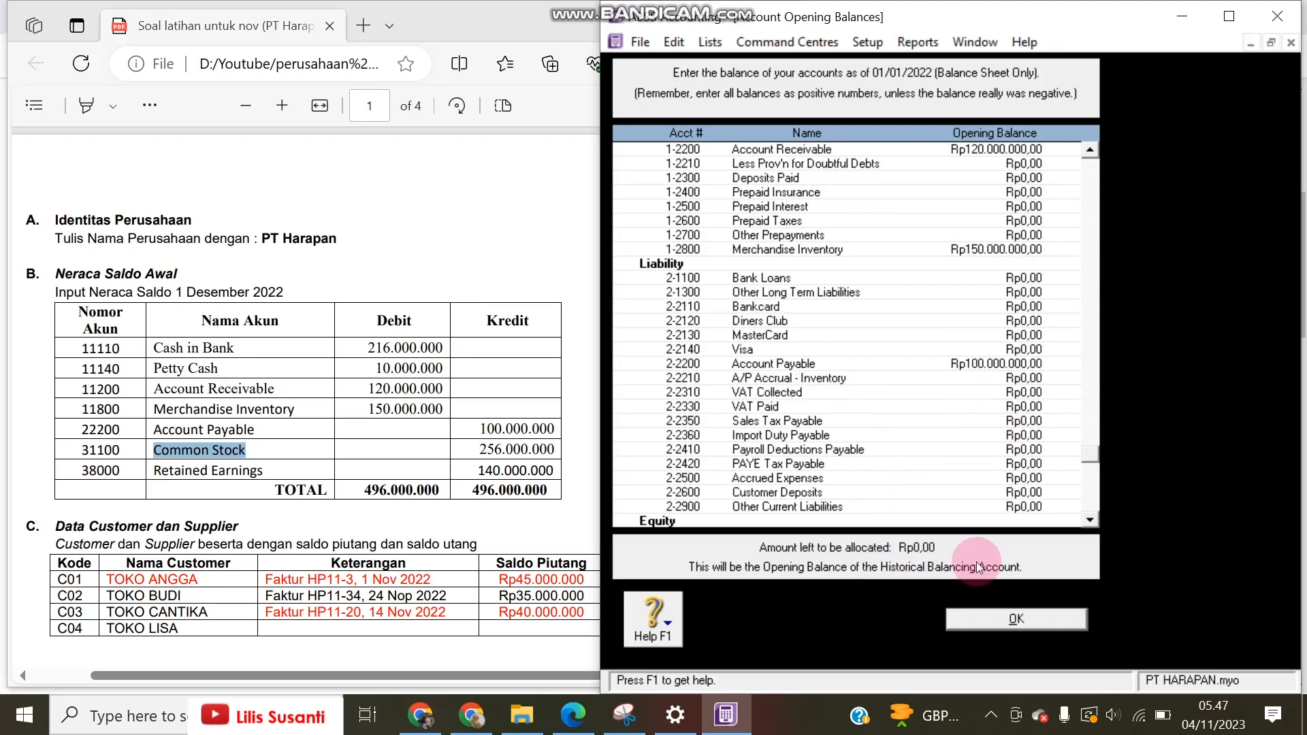
pyautogui.click(993, 618)
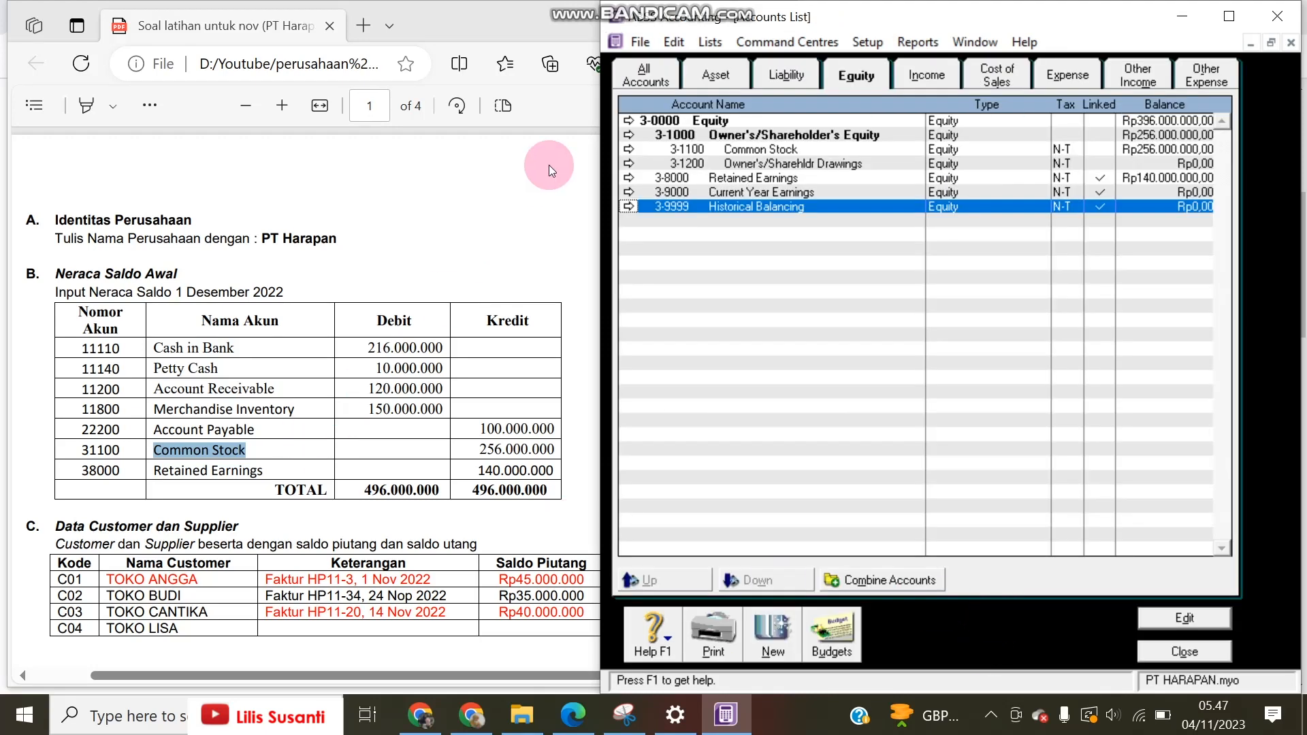
# Step: Delete the Import Duty (IMP) tax code from the tax code list
pyautogui.click(710, 43)
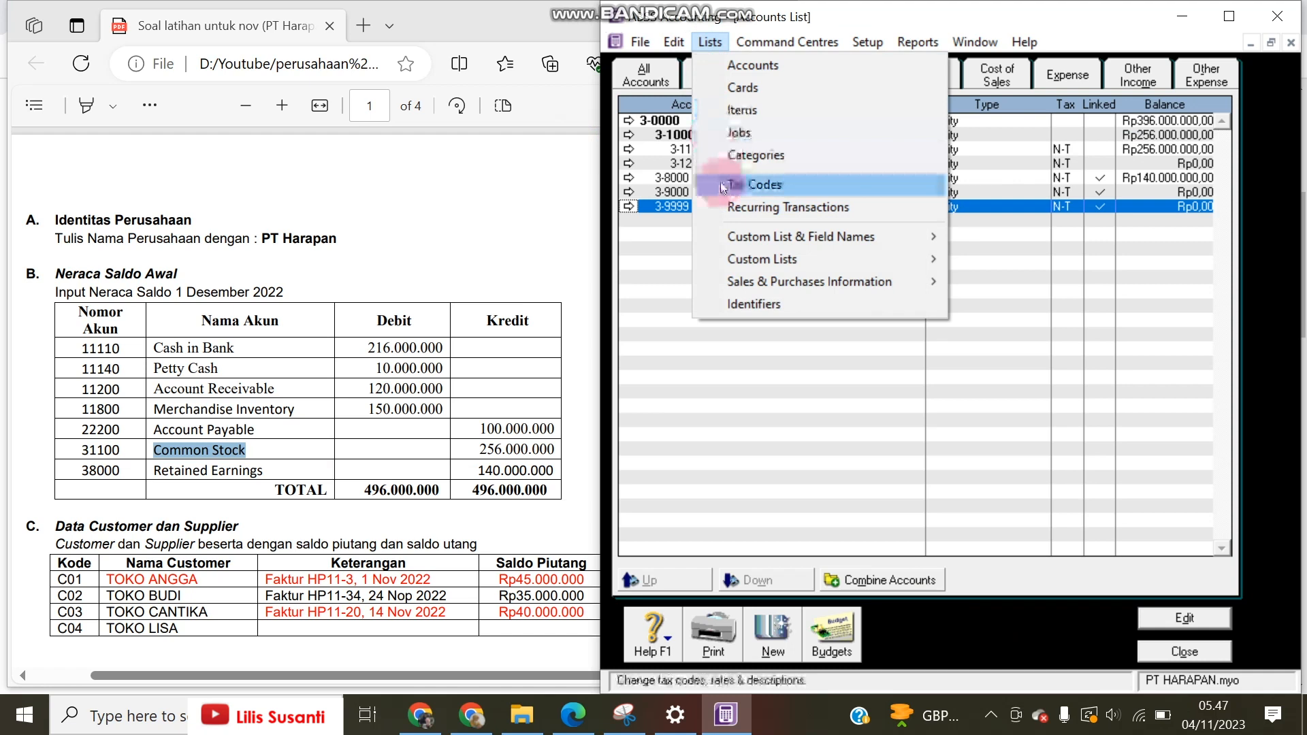
pyautogui.click(721, 182)
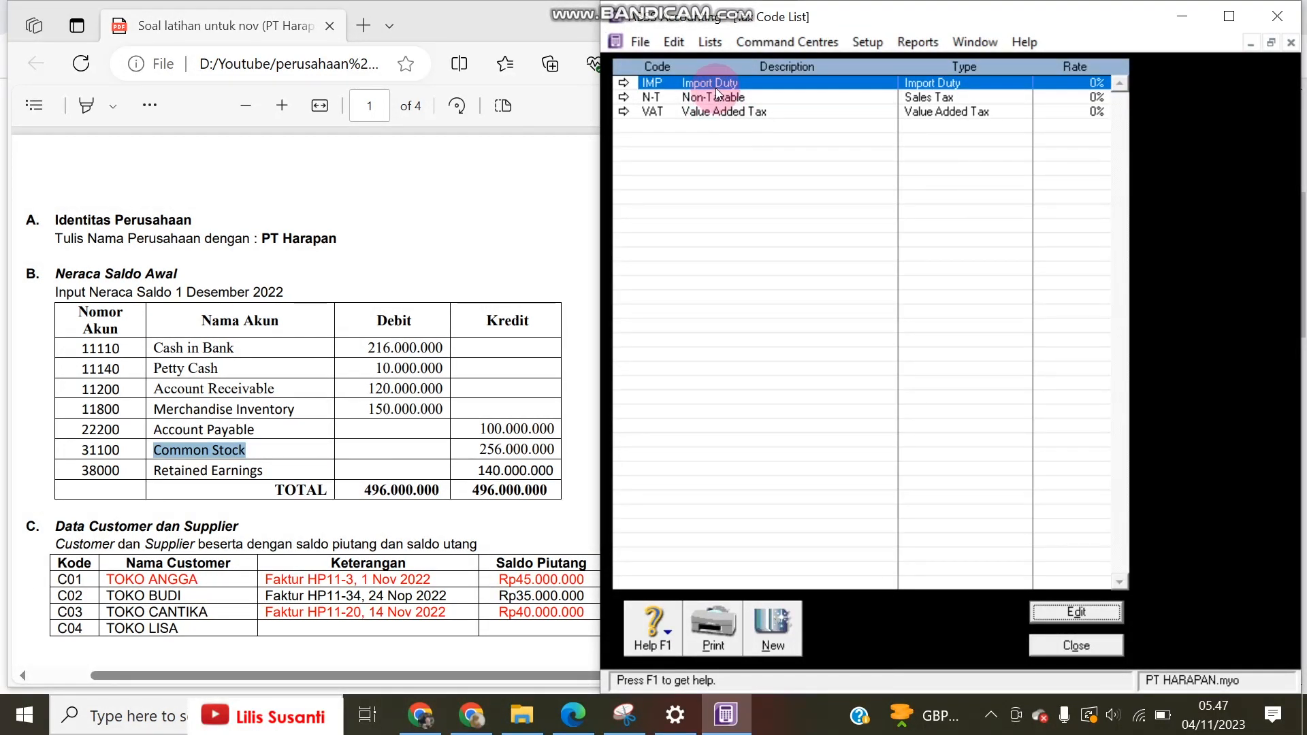
pyautogui.click(674, 42)
pyautogui.click(725, 182)
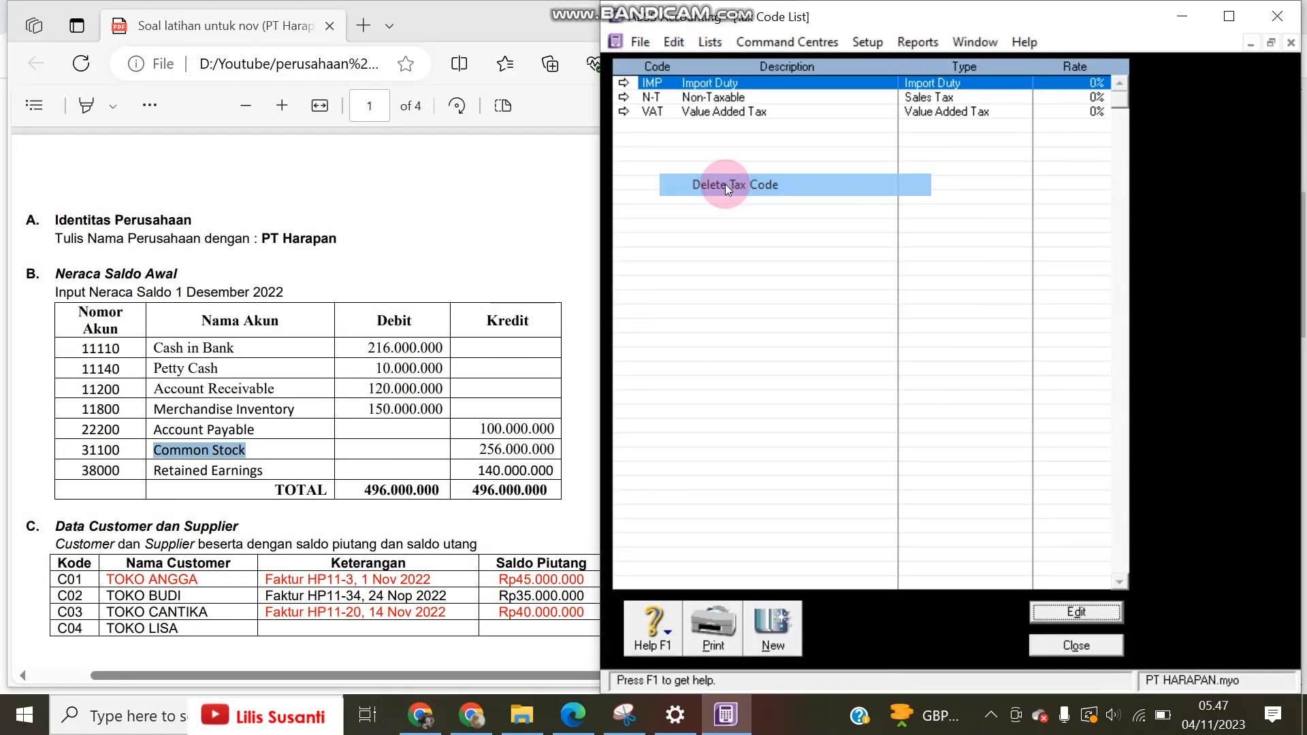
# Step: Set the rate of the VAT tax code to 11% and close the tax code list
pyautogui.doubleClick(716, 97)
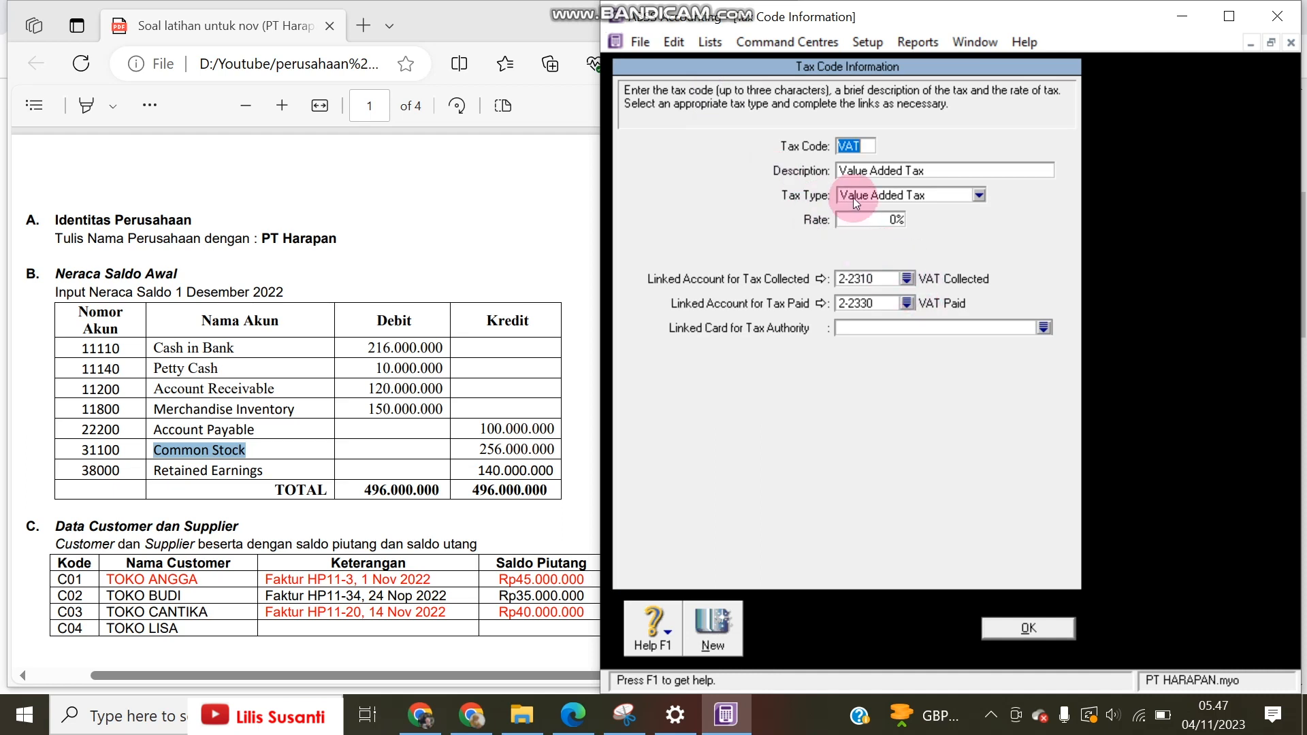
pyautogui.click(894, 221)
pyautogui.write('11')
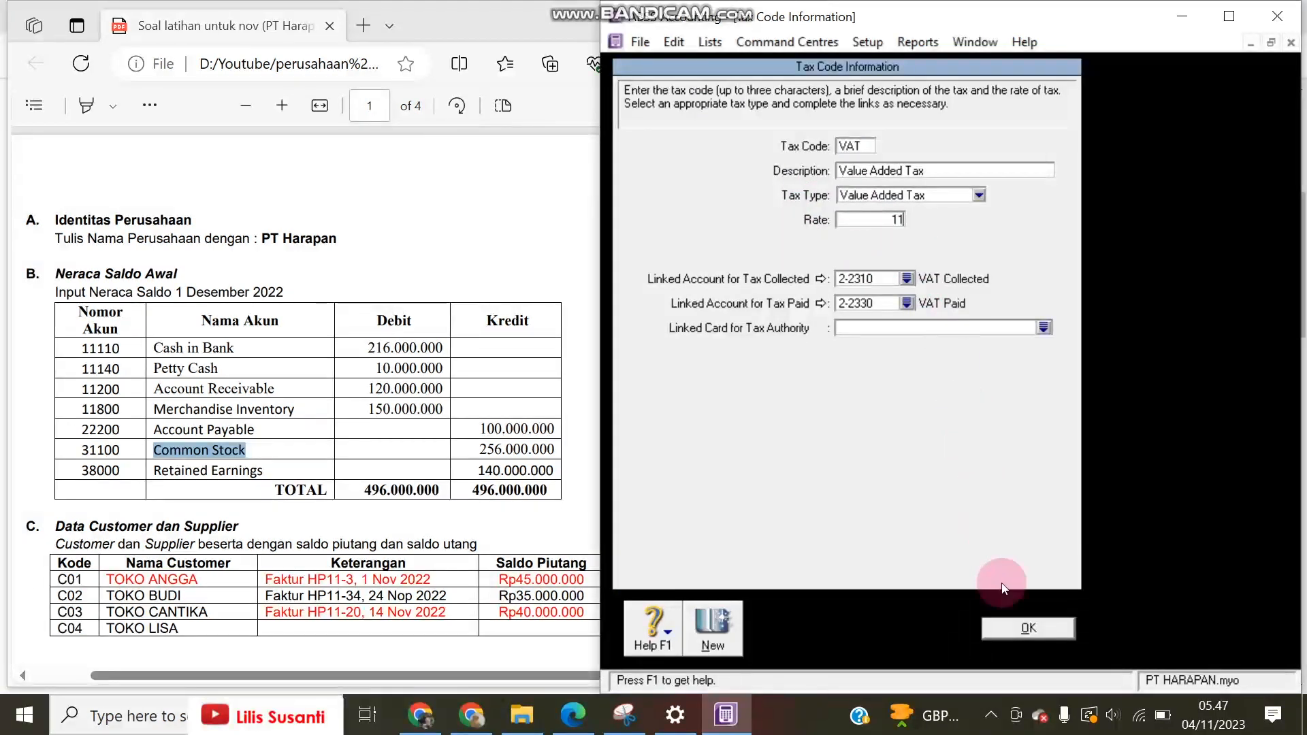
pyautogui.click(1014, 629)
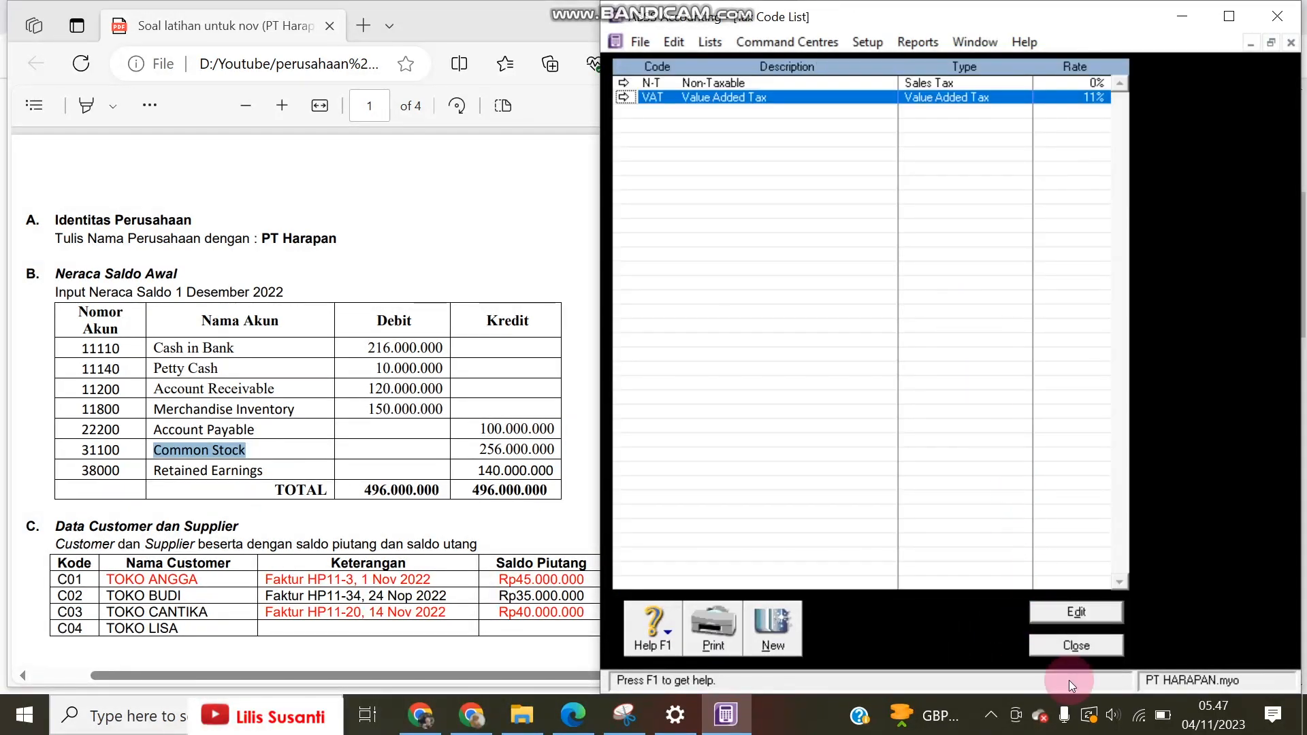
pyautogui.click(1068, 645)
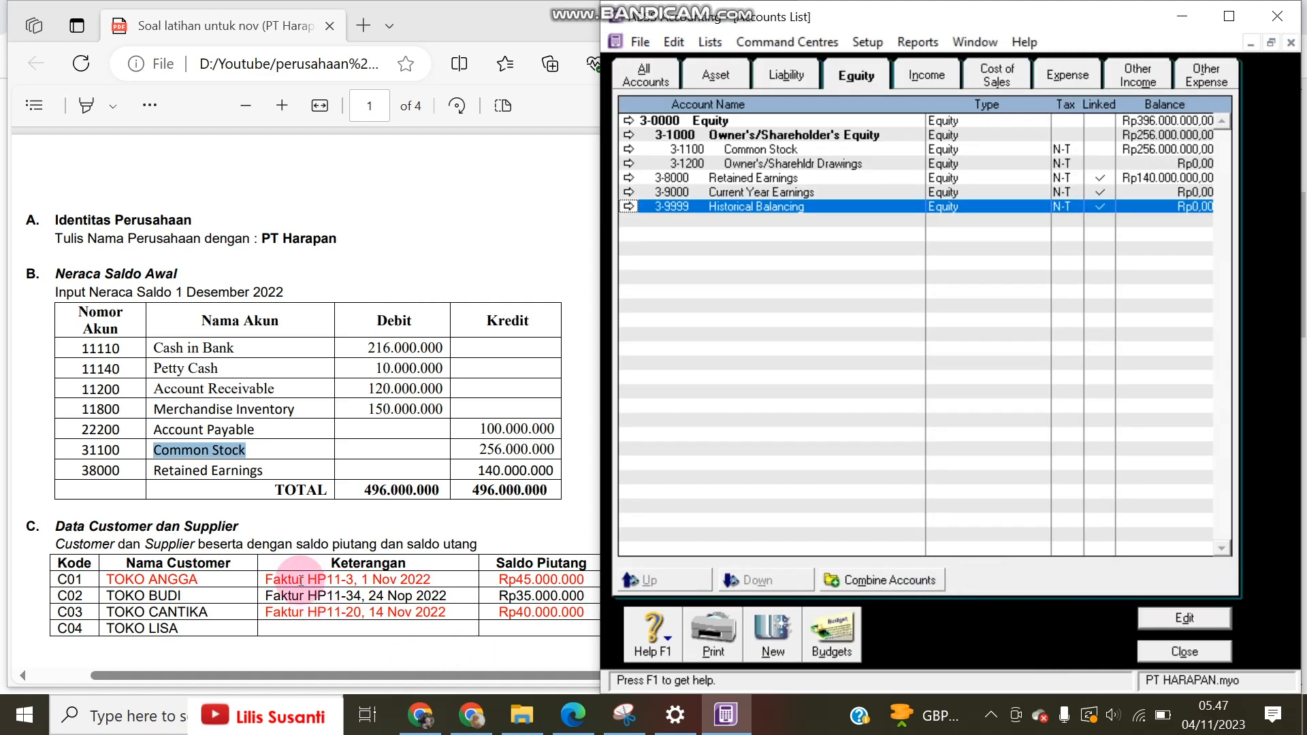
# Step: Close the accounts list and open the Cards List with the PDF's customer and supplier tables in sight
pyautogui.click(182, 572)
pyautogui.scroll(-3, 169, 545)
pyautogui.scroll(1, 166, 539)
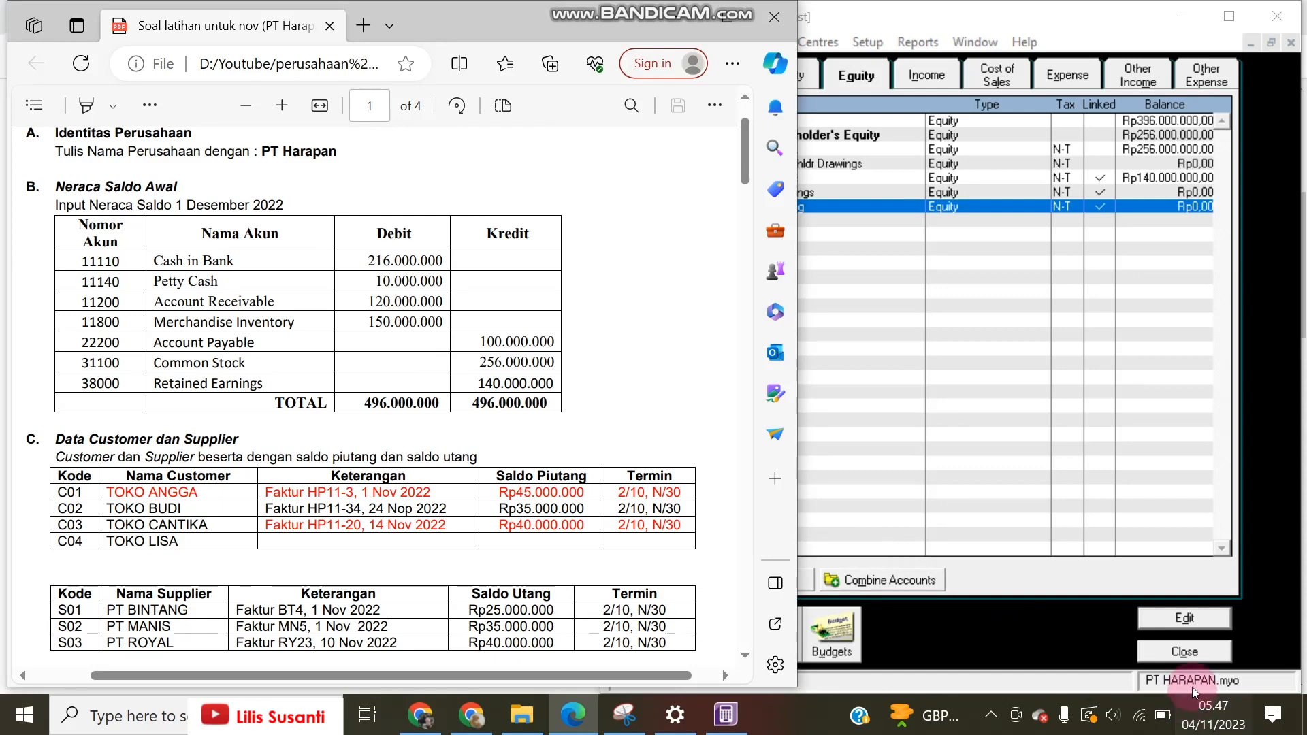
pyautogui.click(1193, 658)
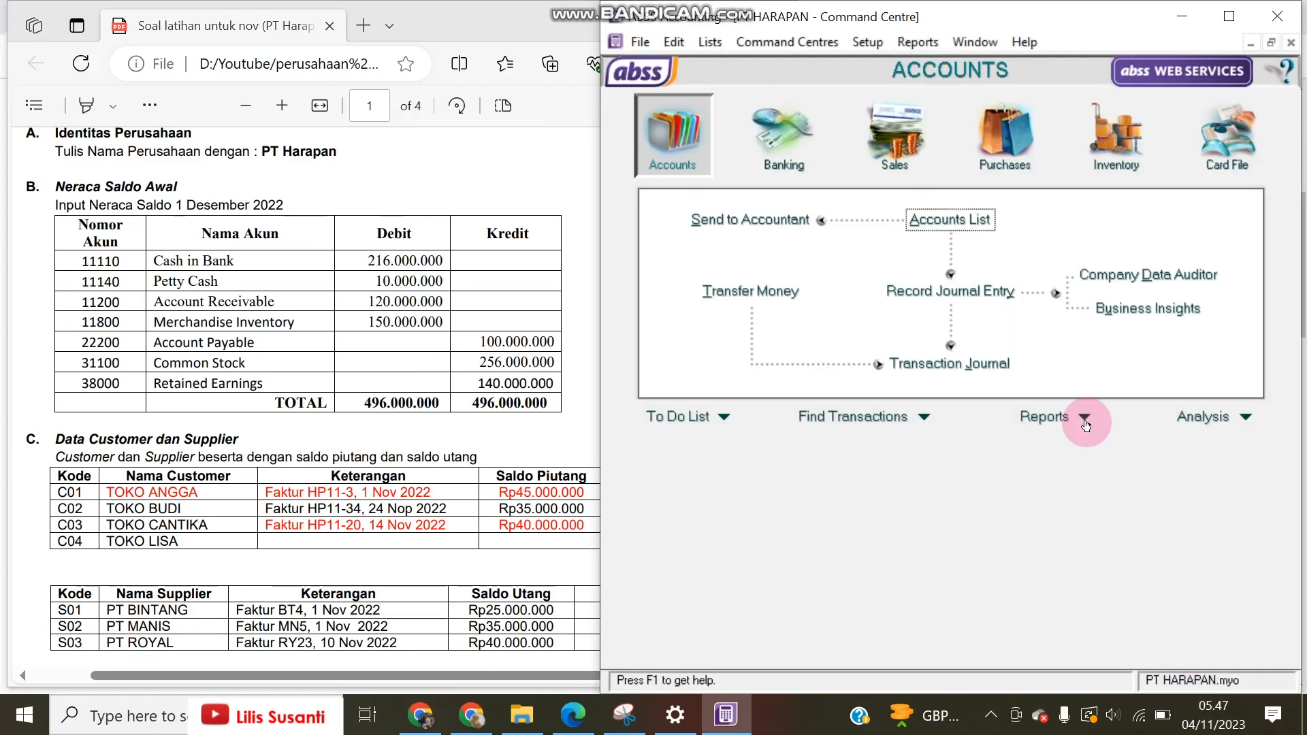
pyautogui.click(1102, 142)
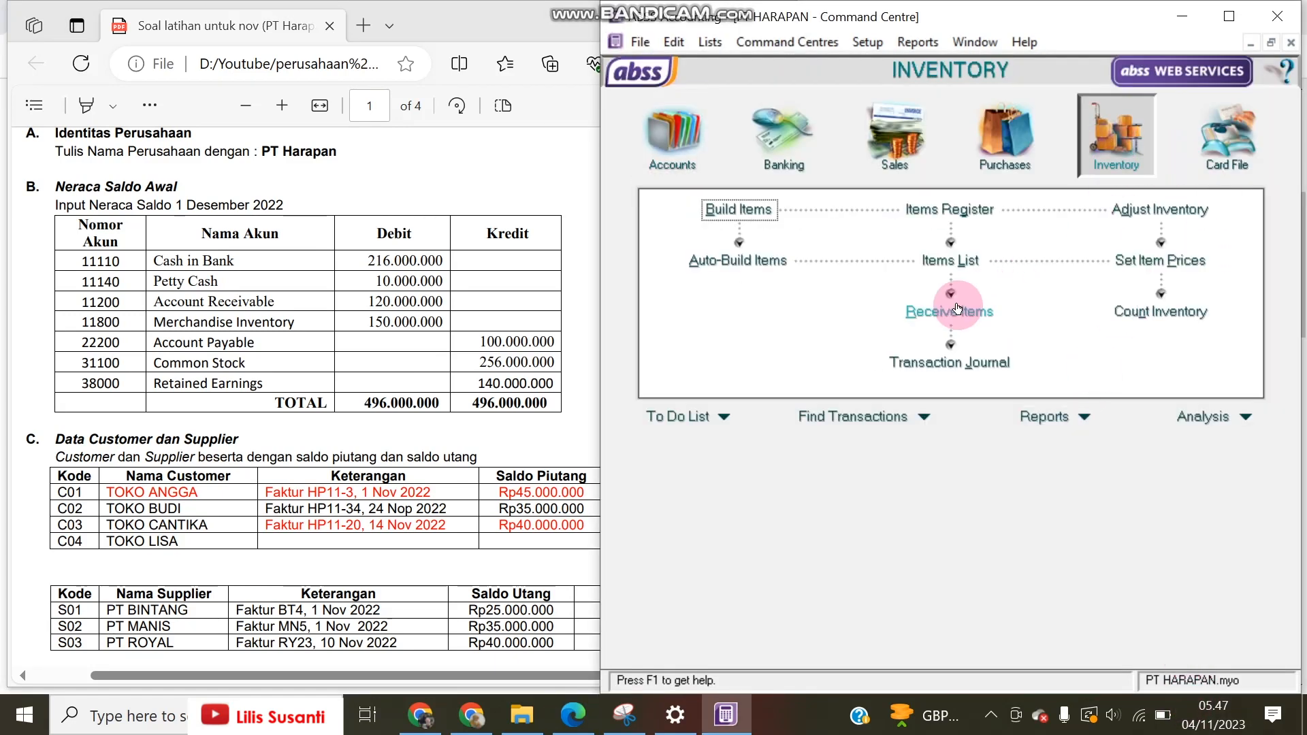
pyautogui.click(1216, 180)
pyautogui.click(960, 220)
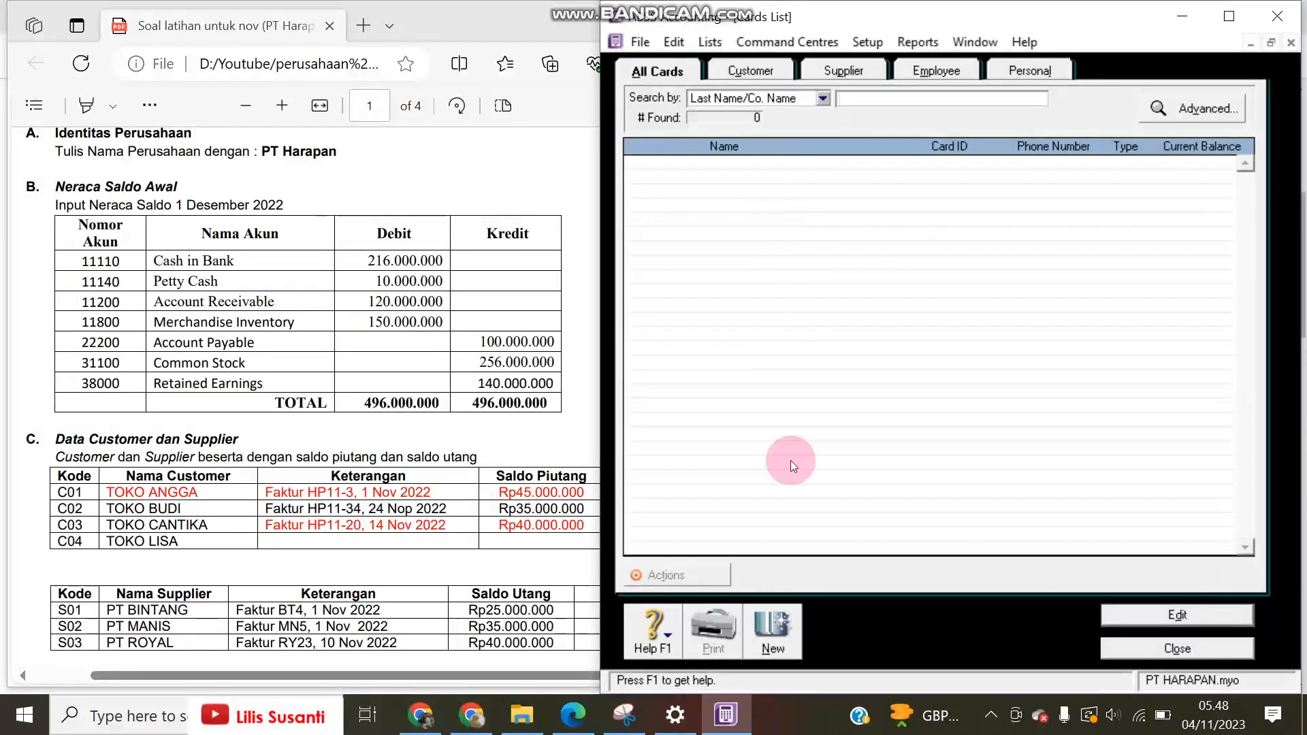
# Step: Create a customer card named TOKO ANGGA with card ID C01
pyautogui.click(772, 630)
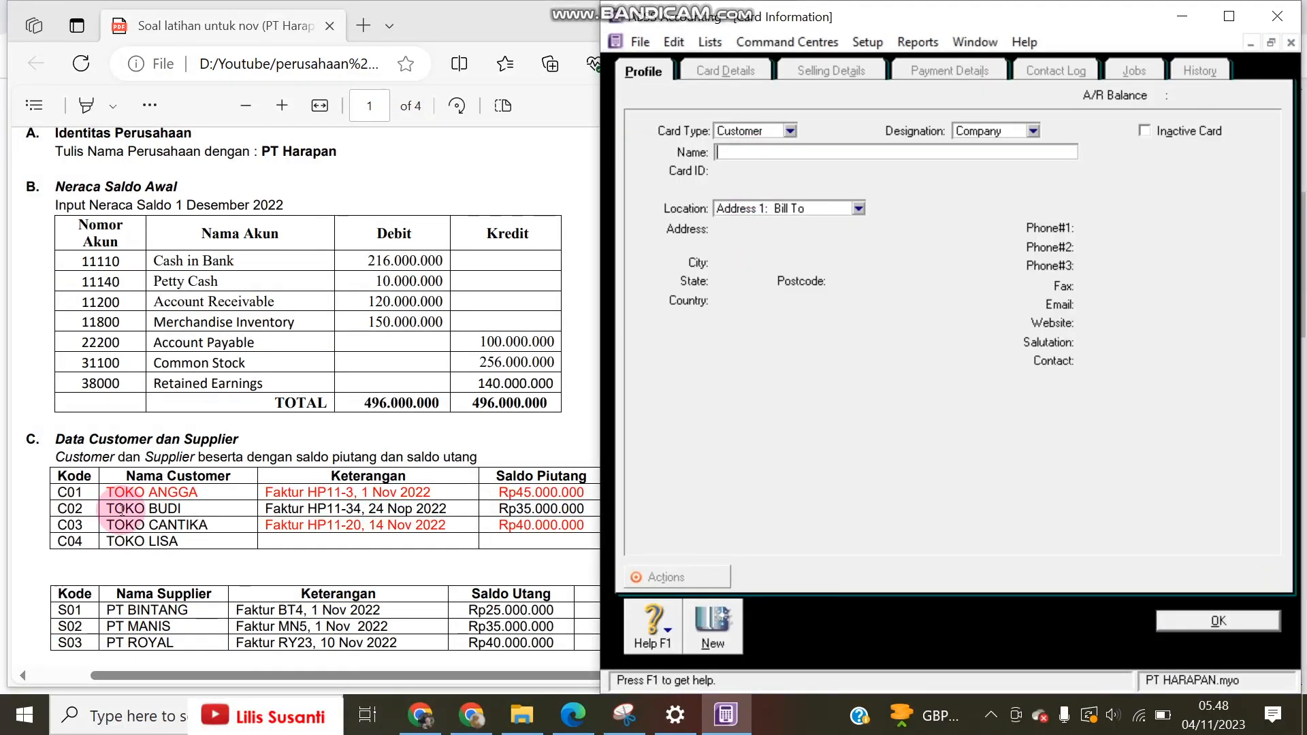
pyautogui.moveTo(107, 492); pyautogui.dragTo(201, 500)
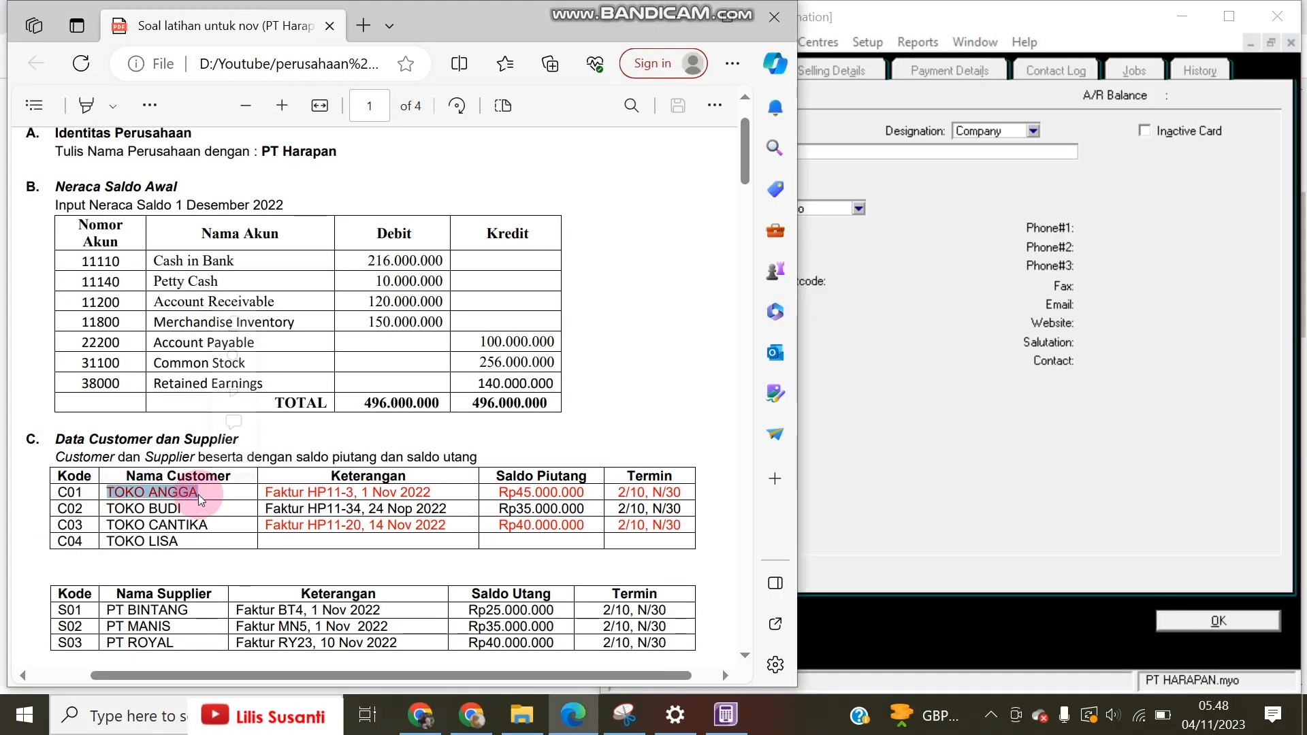
pyautogui.hotkey('ctrl', 'c')
pyautogui.click(925, 330)
pyautogui.hotkey('ctrl', 'v')
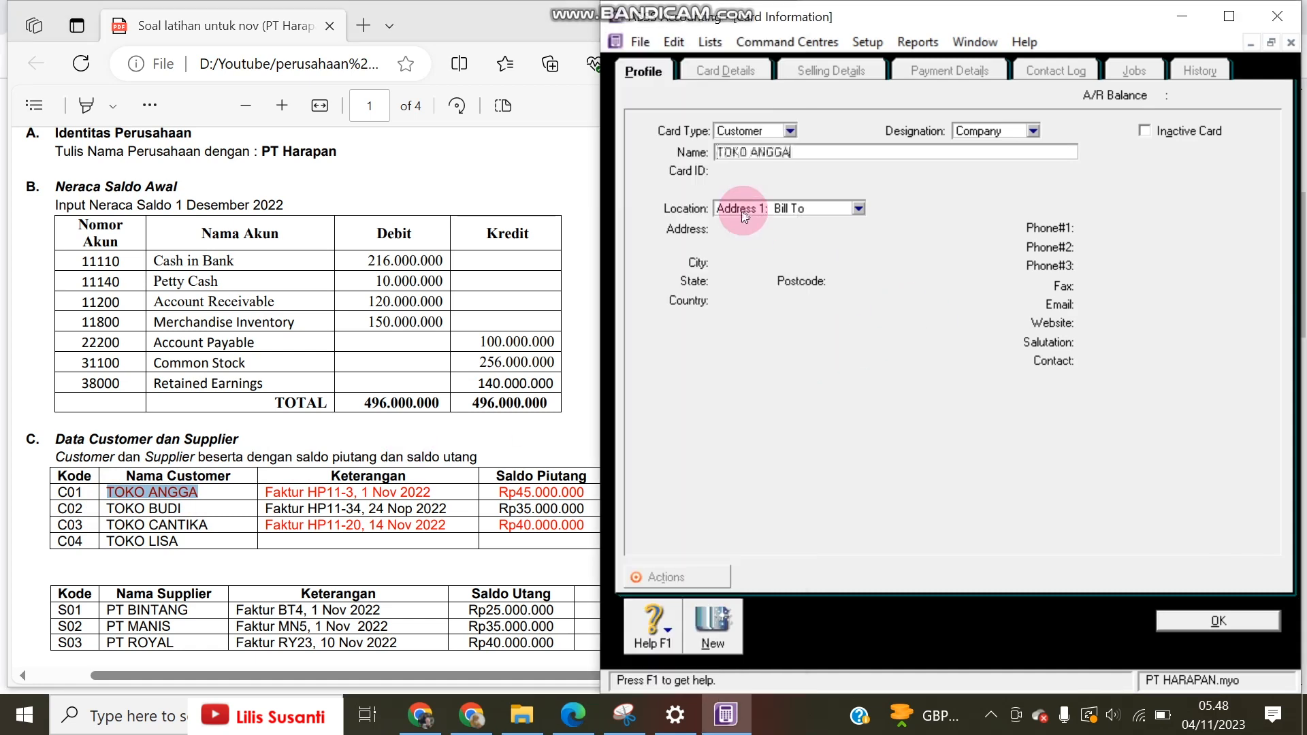
pyautogui.press('Tab')
pyautogui.write('C')
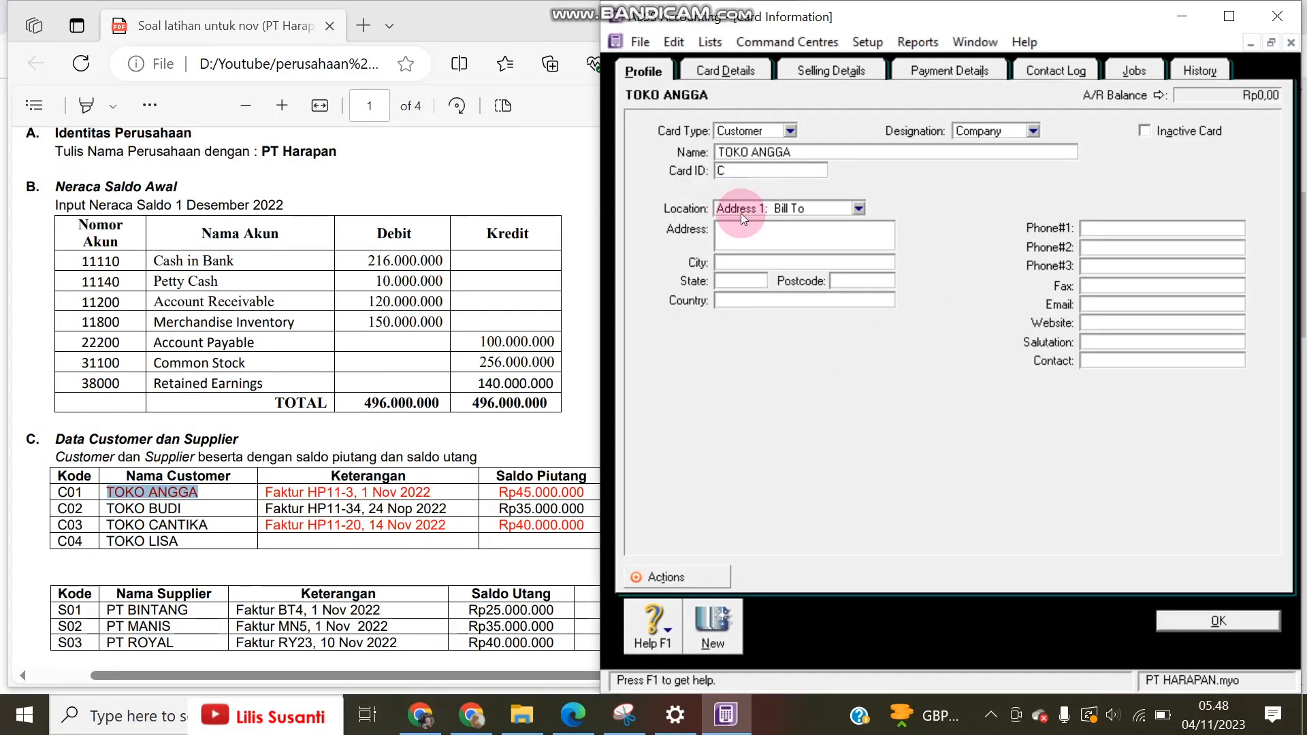
pyautogui.write('01')
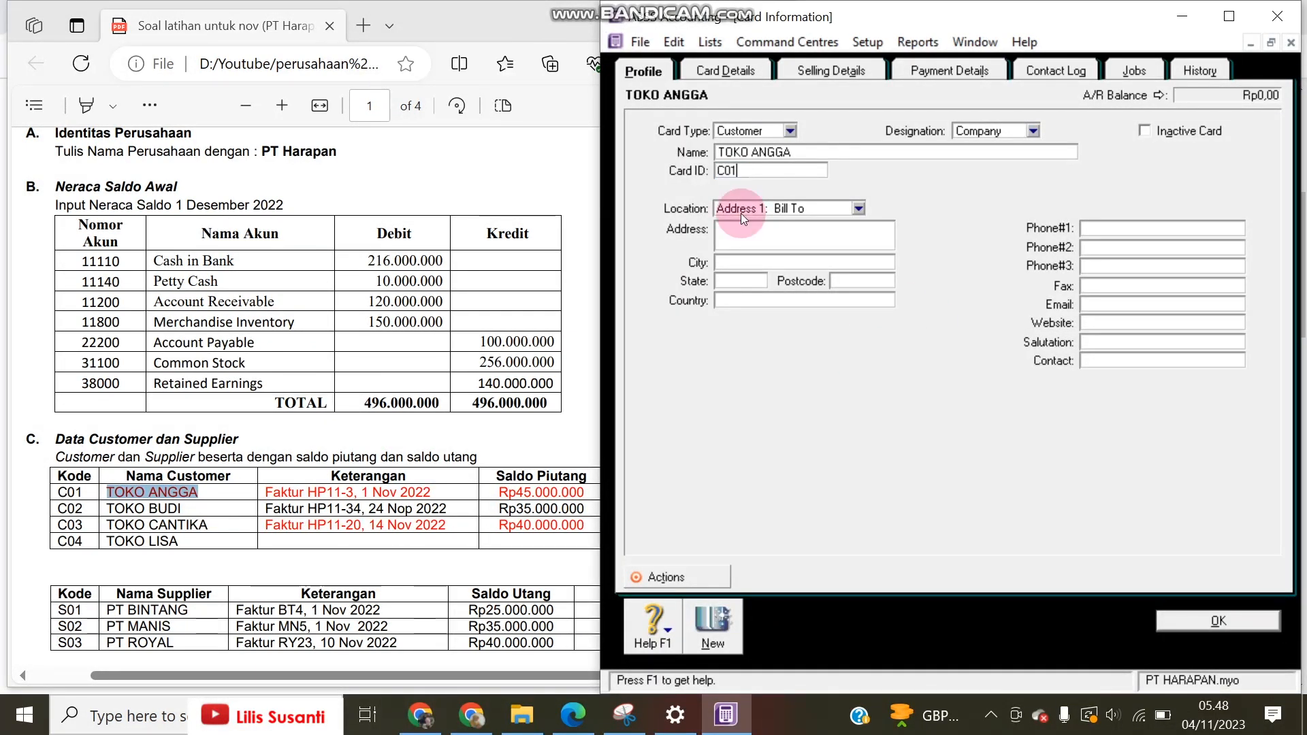
# Step: Add a new customer card named TOKO BUDI with card ID C02
pyautogui.click(708, 626)
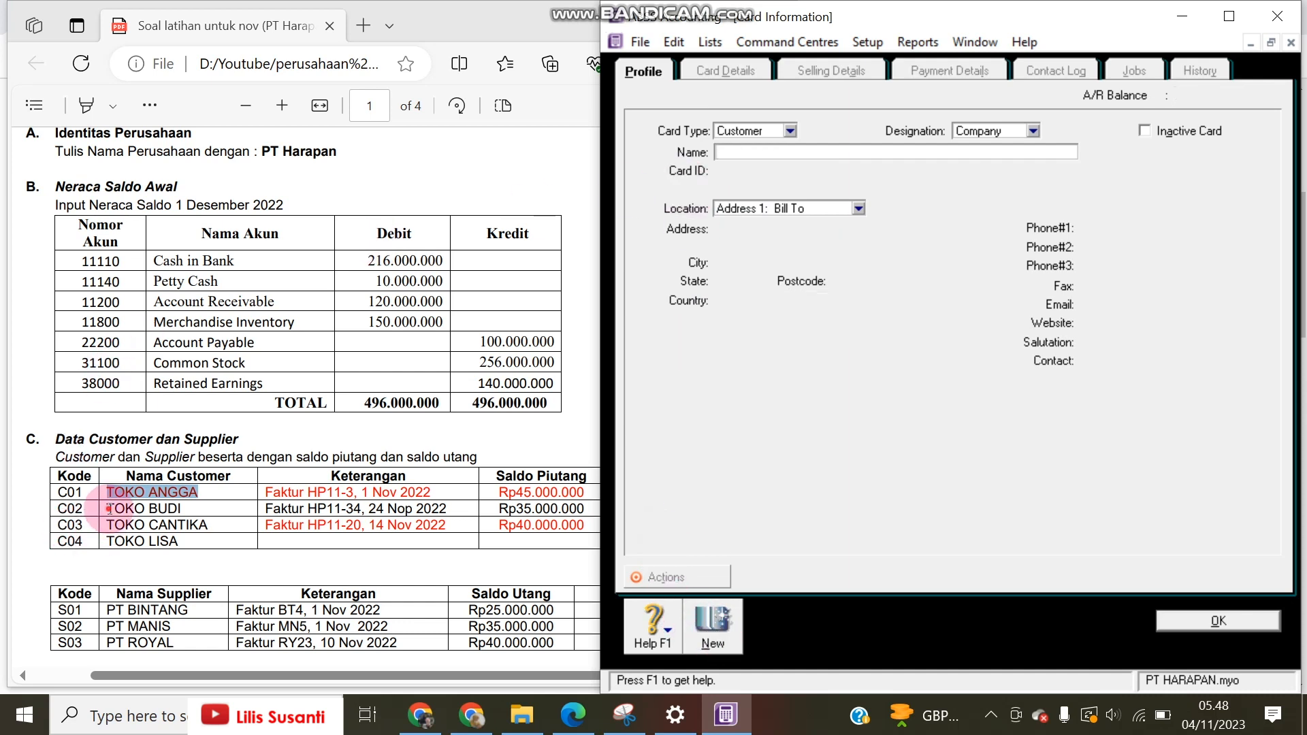
pyautogui.moveTo(108, 509); pyautogui.dragTo(190, 509)
pyautogui.hotkey('ctrl', 'c')
pyautogui.click(949, 193)
pyautogui.hotkey('ctrl', 'v')
pyautogui.click(708, 177)
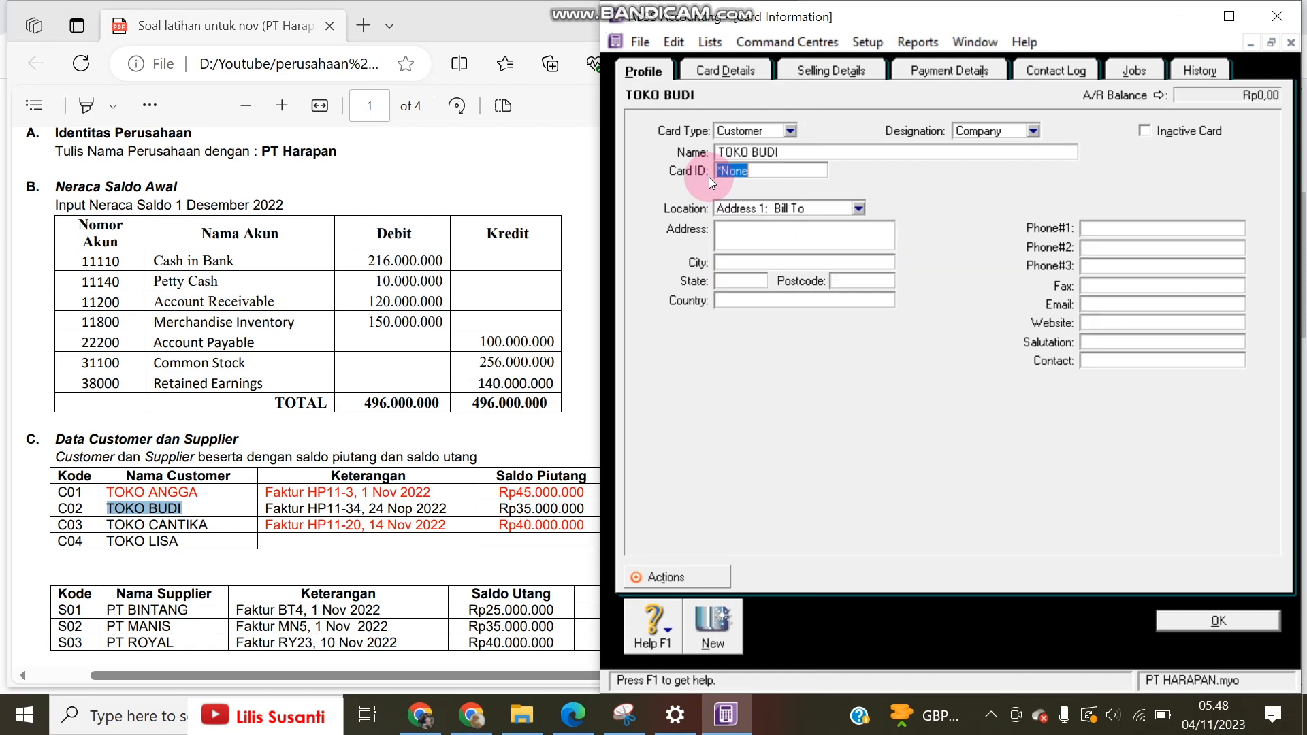
pyautogui.write('C02')
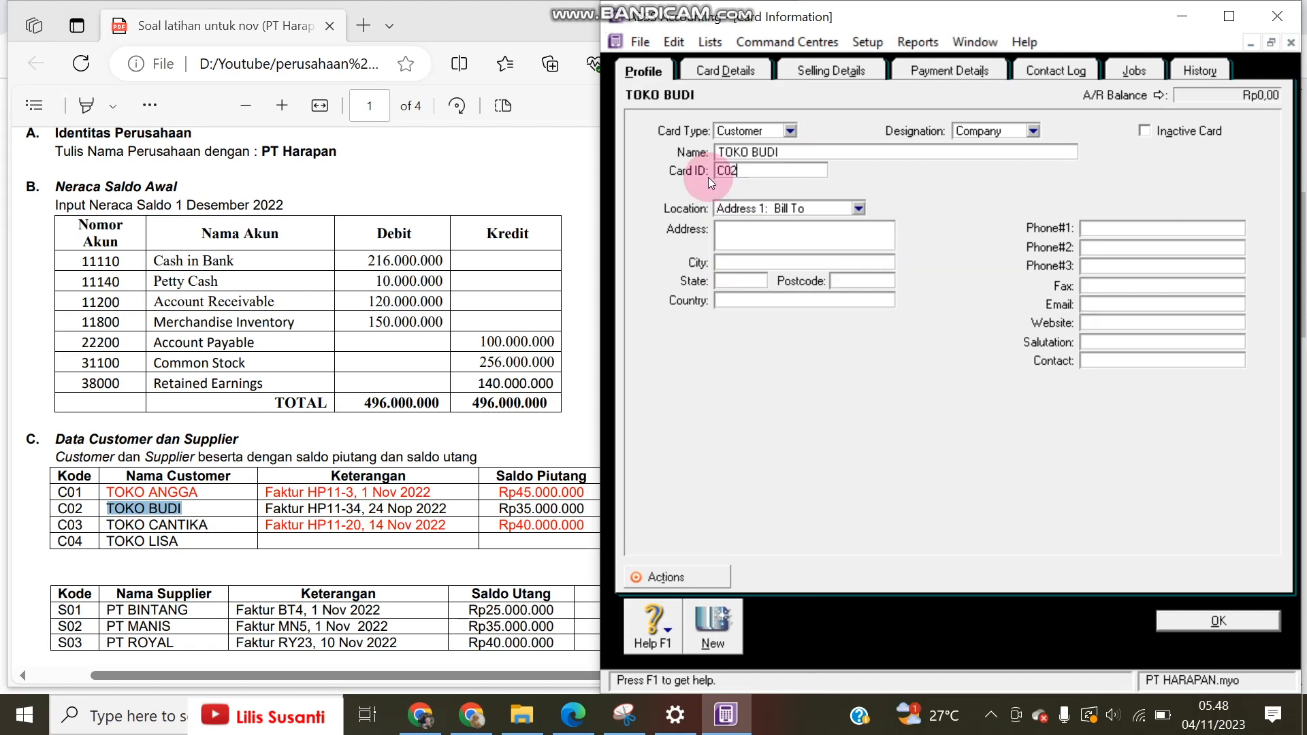
# Step: Add a new customer card named TOKO CANTIKA with card ID C03
pyautogui.click(712, 627)
pyautogui.moveTo(106, 524); pyautogui.dragTo(203, 525)
pyautogui.click(109, 524)
pyautogui.click(862, 146)
pyautogui.hotkey('ctrl', 'v')
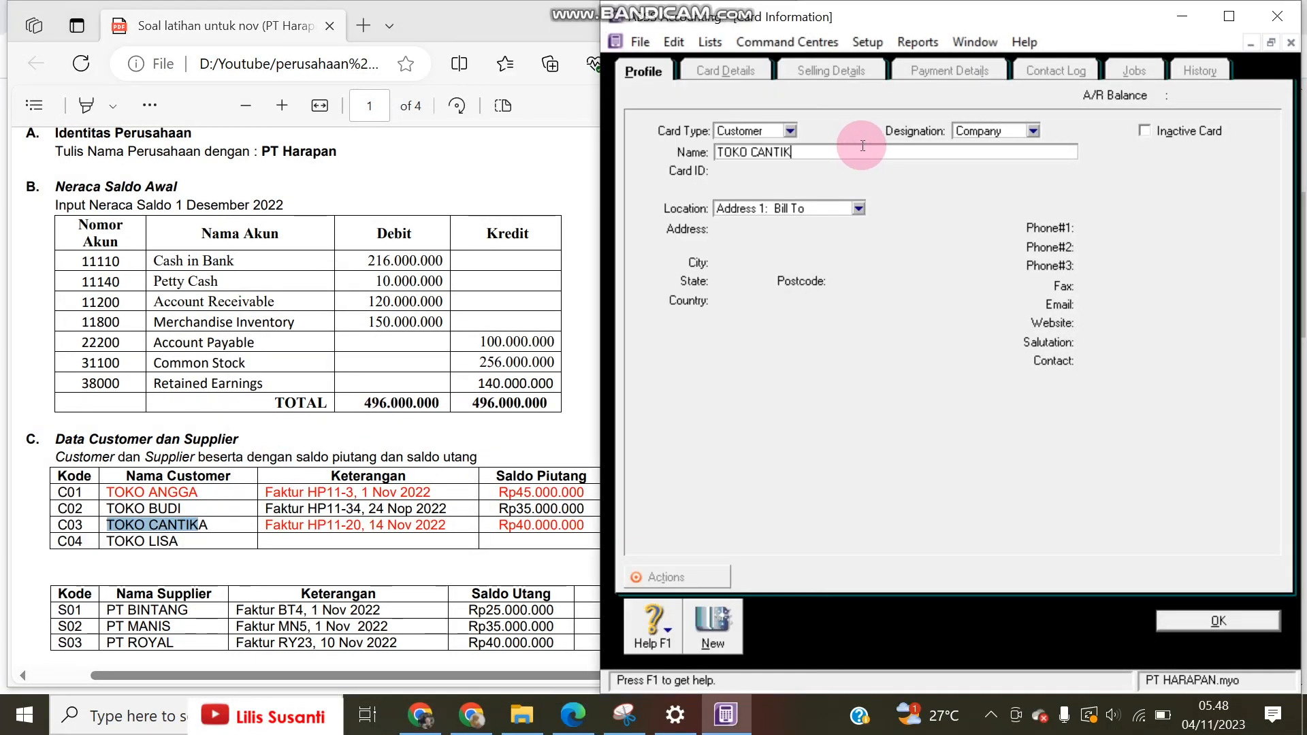
pyautogui.press('Tab')
pyautogui.write('C03')
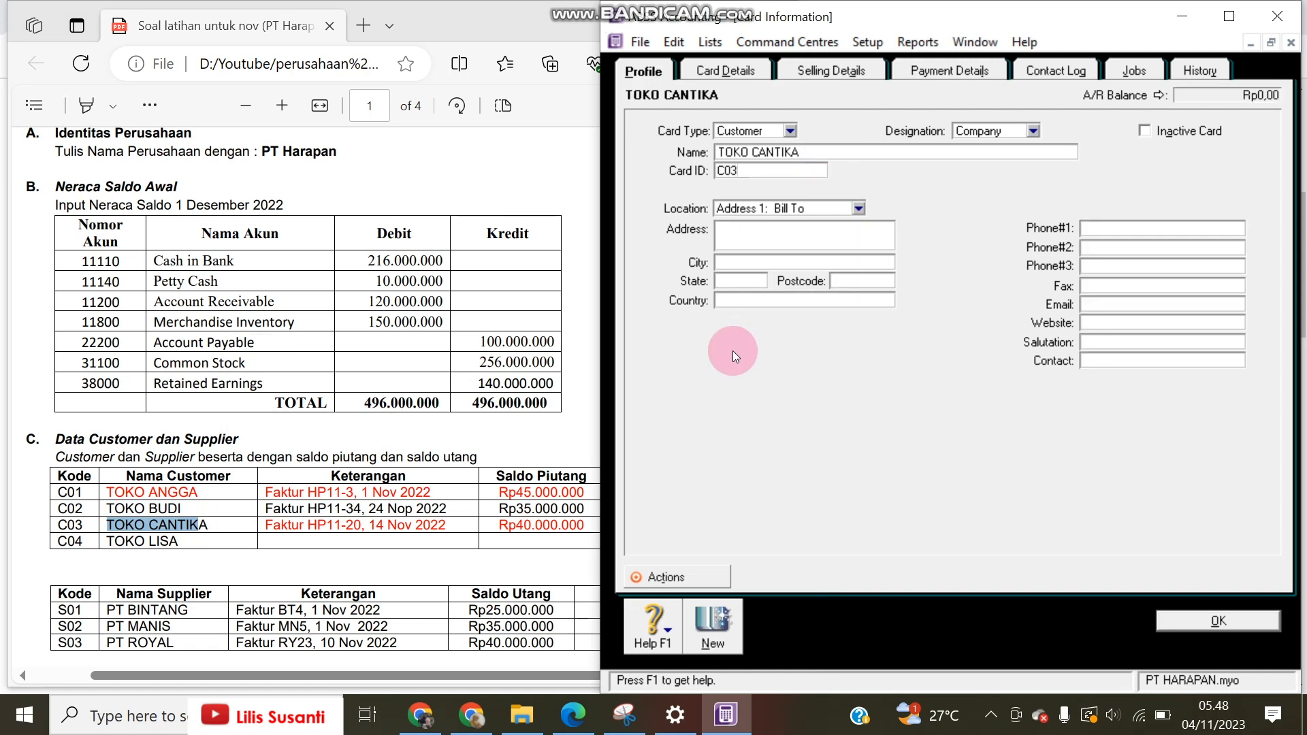
# Step: Add a new customer card named TOKO LISA with card ID C04
pyautogui.click(712, 623)
pyautogui.moveTo(109, 543); pyautogui.dragTo(186, 545)
pyautogui.hotkey('ctrl', 'c')
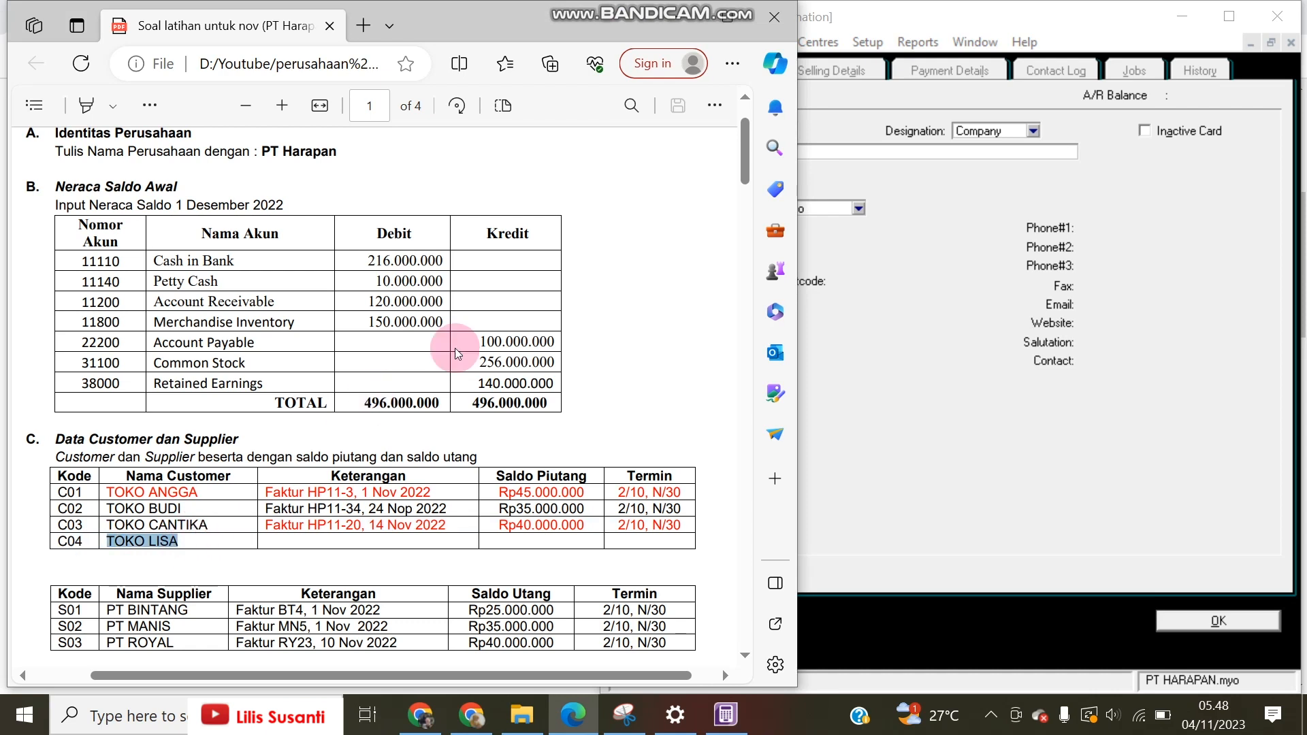
pyautogui.click(855, 155)
pyautogui.hotkey('ctrl', 'v')
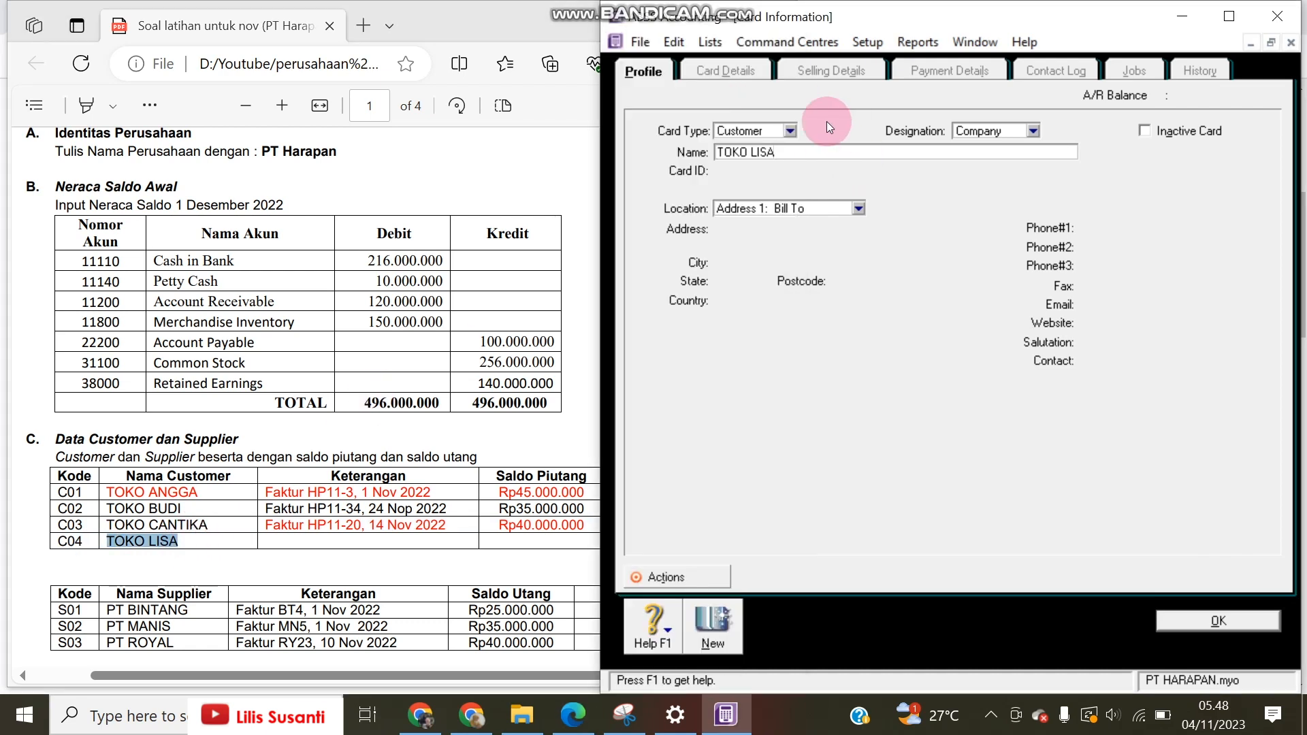
pyautogui.press('Tab')
pyautogui.write('C04')
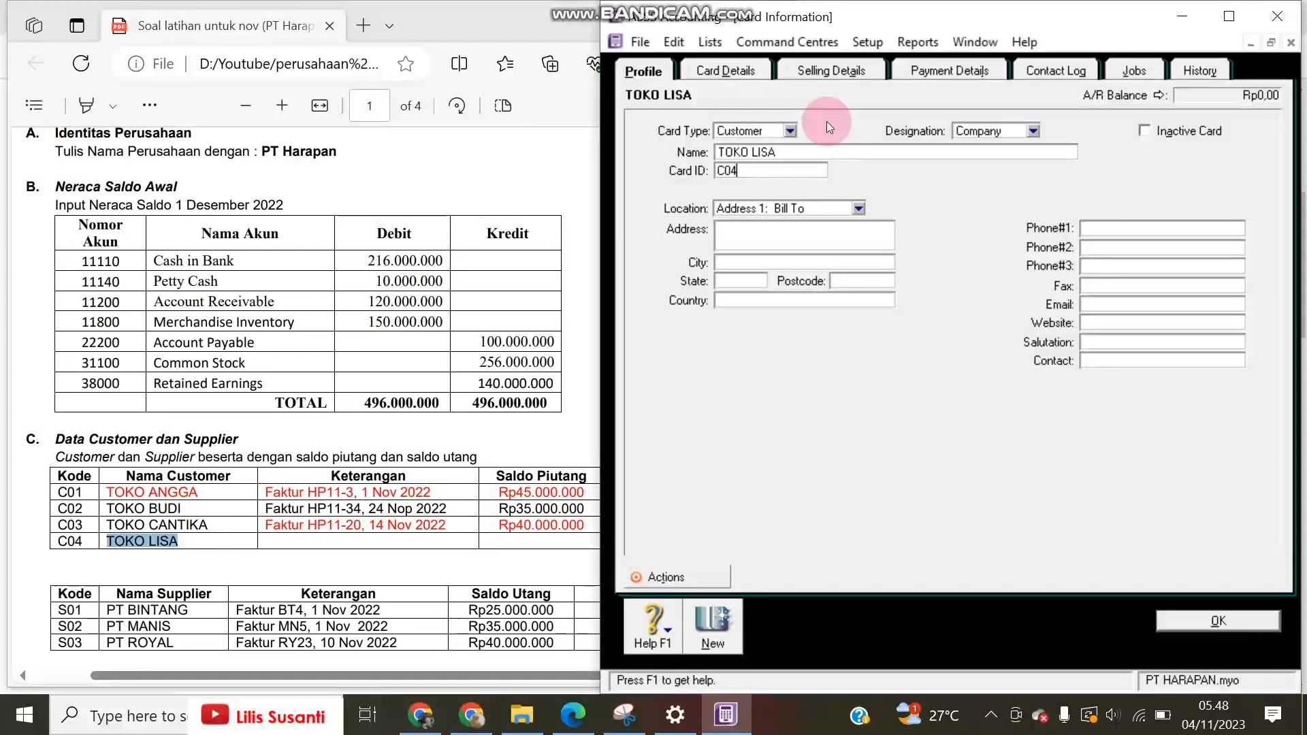
# Step: Add a new card of type Supplier named PT BINTANG with card ID S01
pyautogui.click(688, 614)
pyautogui.click(767, 129)
pyautogui.click(764, 163)
pyautogui.moveTo(107, 610); pyautogui.dragTo(188, 611)
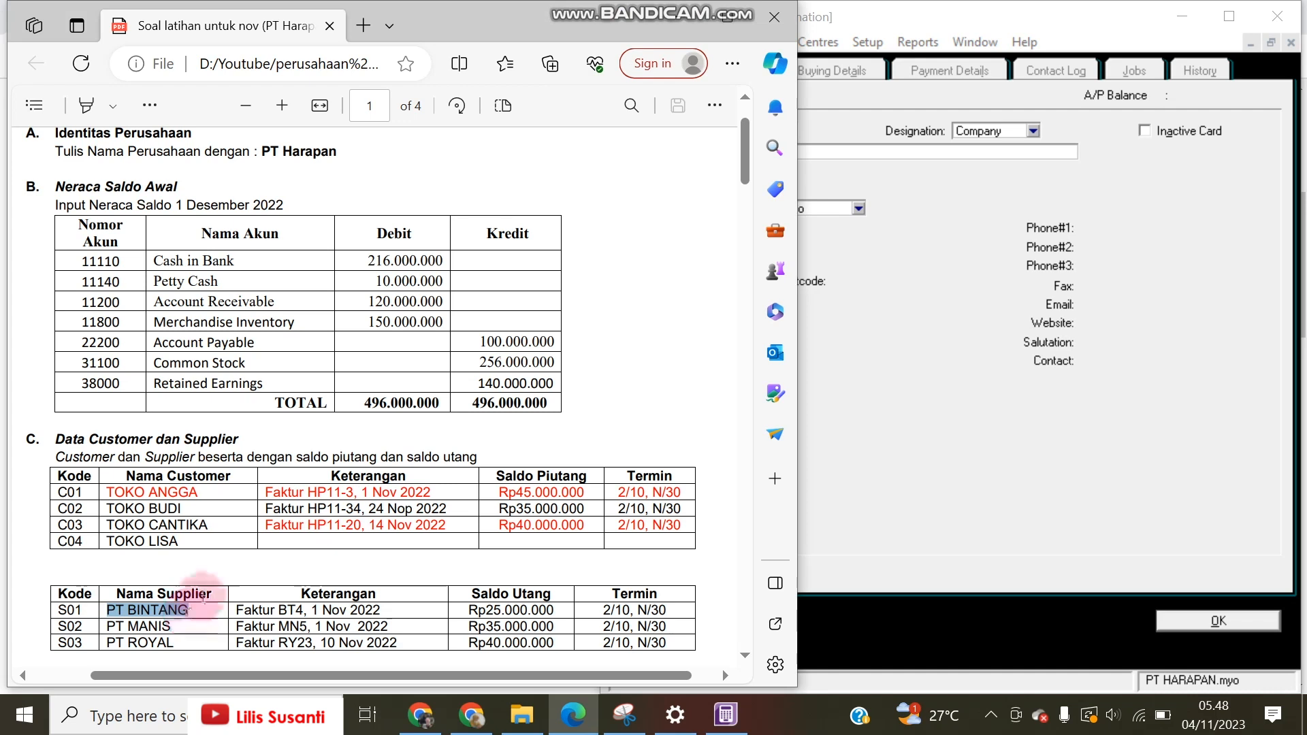
pyautogui.click(912, 198)
pyautogui.hotkey('ctrl', 'v')
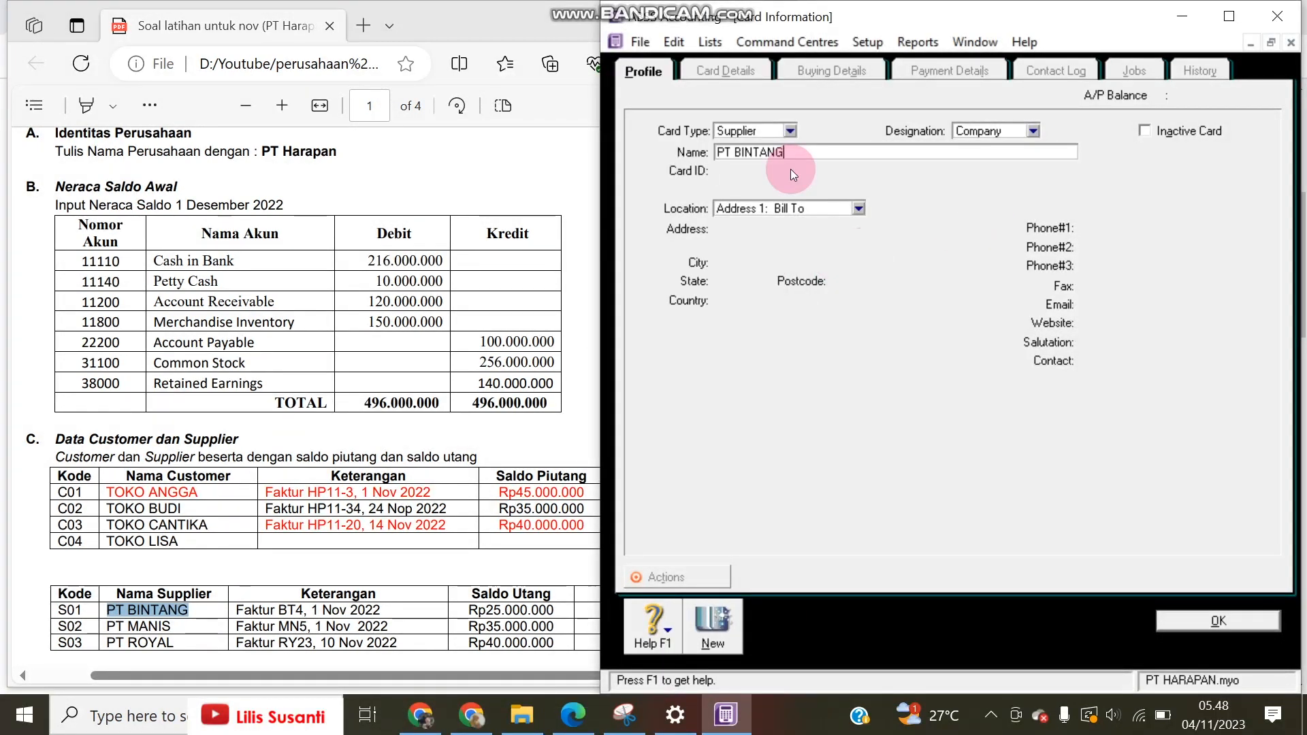
pyautogui.click(790, 169)
pyautogui.write('S01')
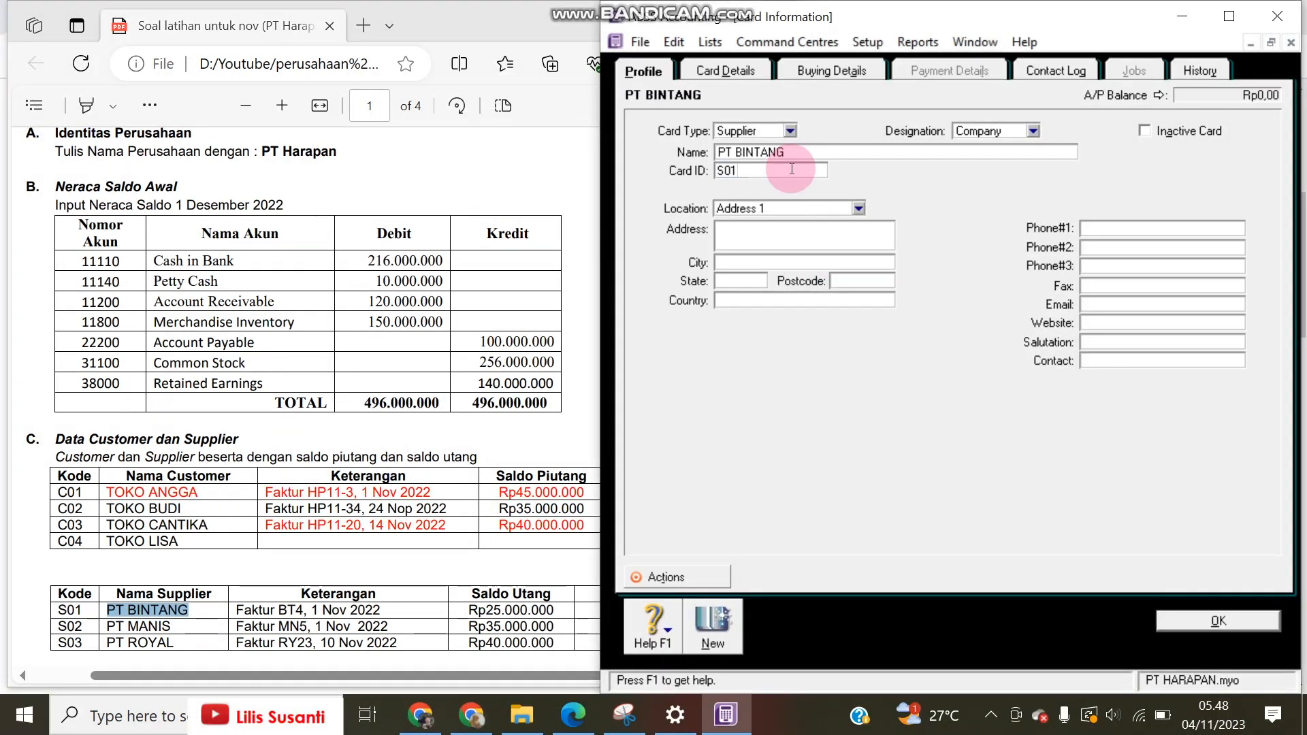
# Step: Add a new supplier card named PT MANIS with card ID S02
pyautogui.click(708, 628)
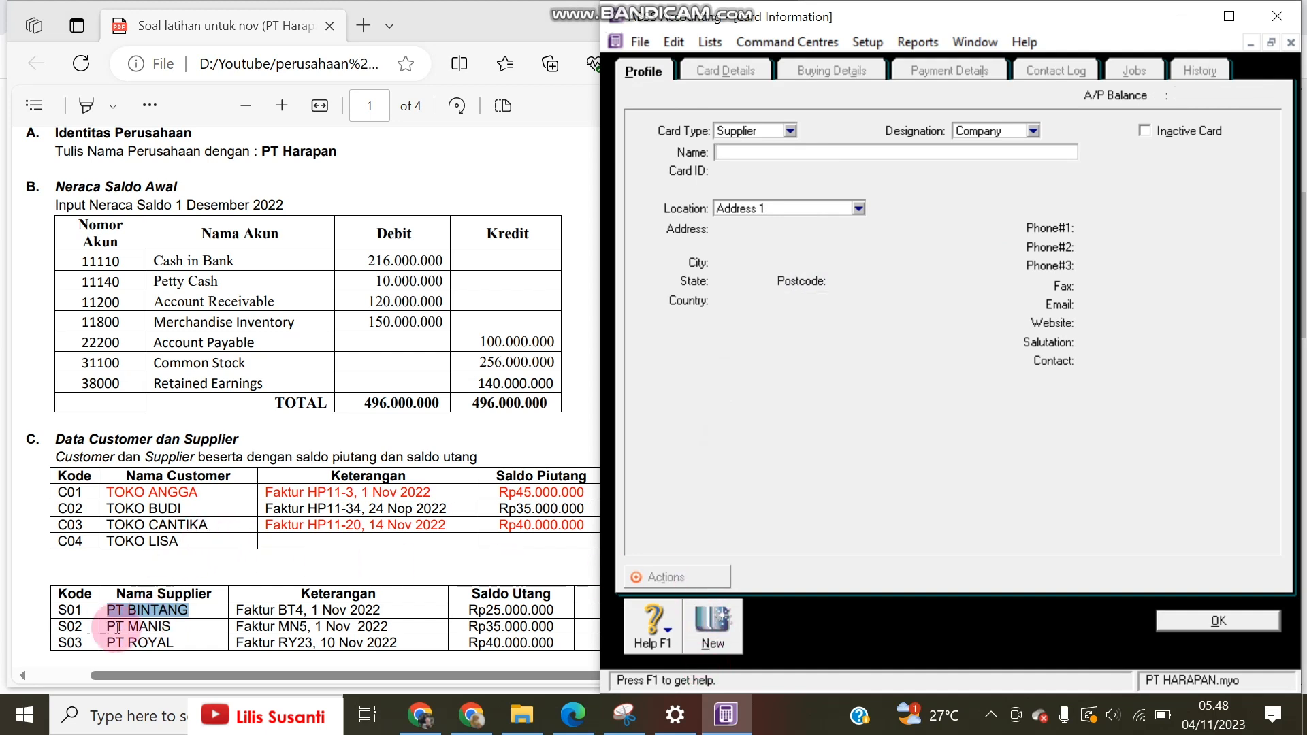
pyautogui.moveTo(107, 626); pyautogui.dragTo(172, 633)
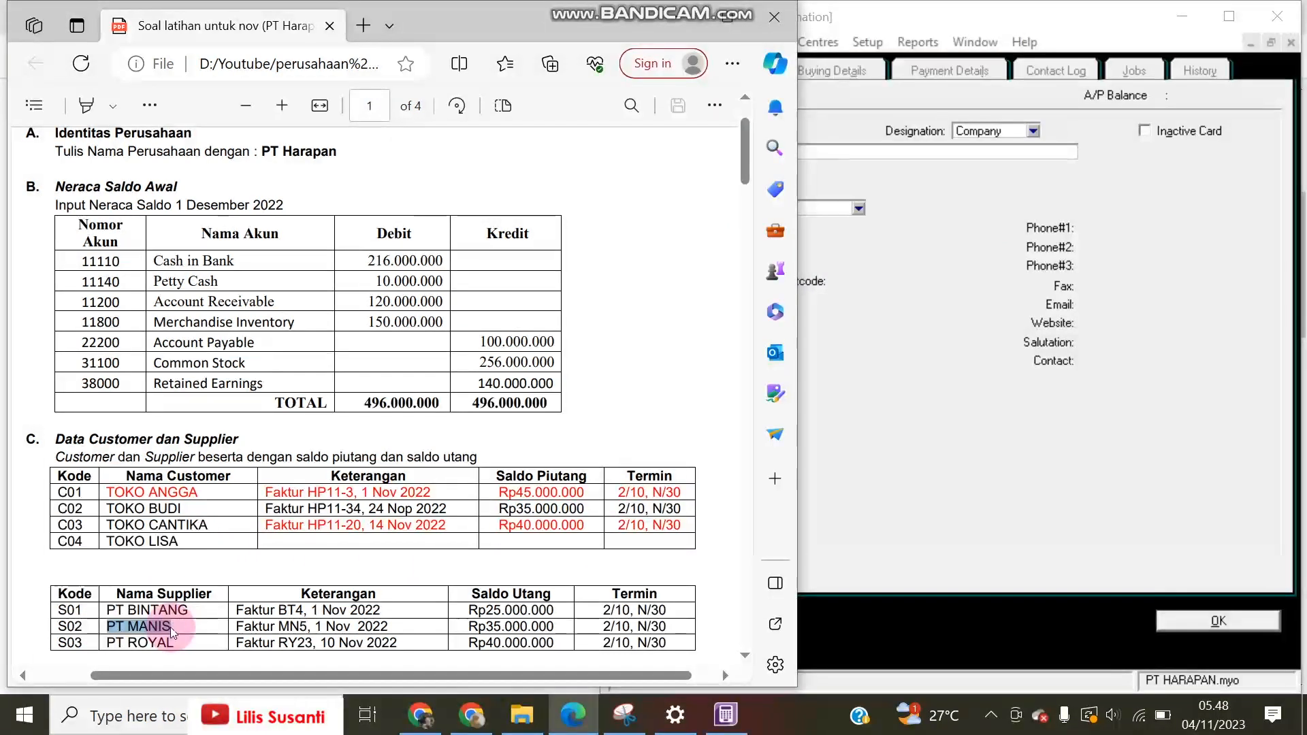
pyautogui.hotkey('ctrl', 'v')
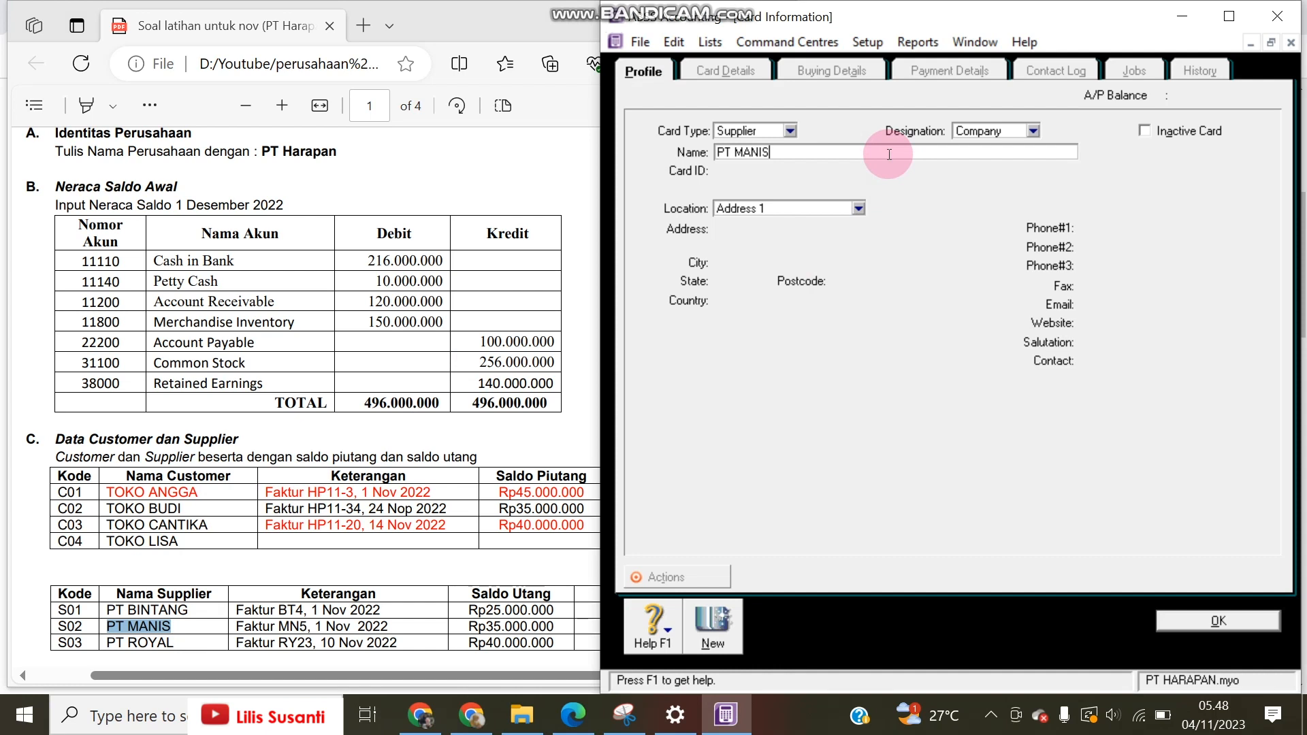
pyautogui.press('Tab')
pyautogui.write('S02')
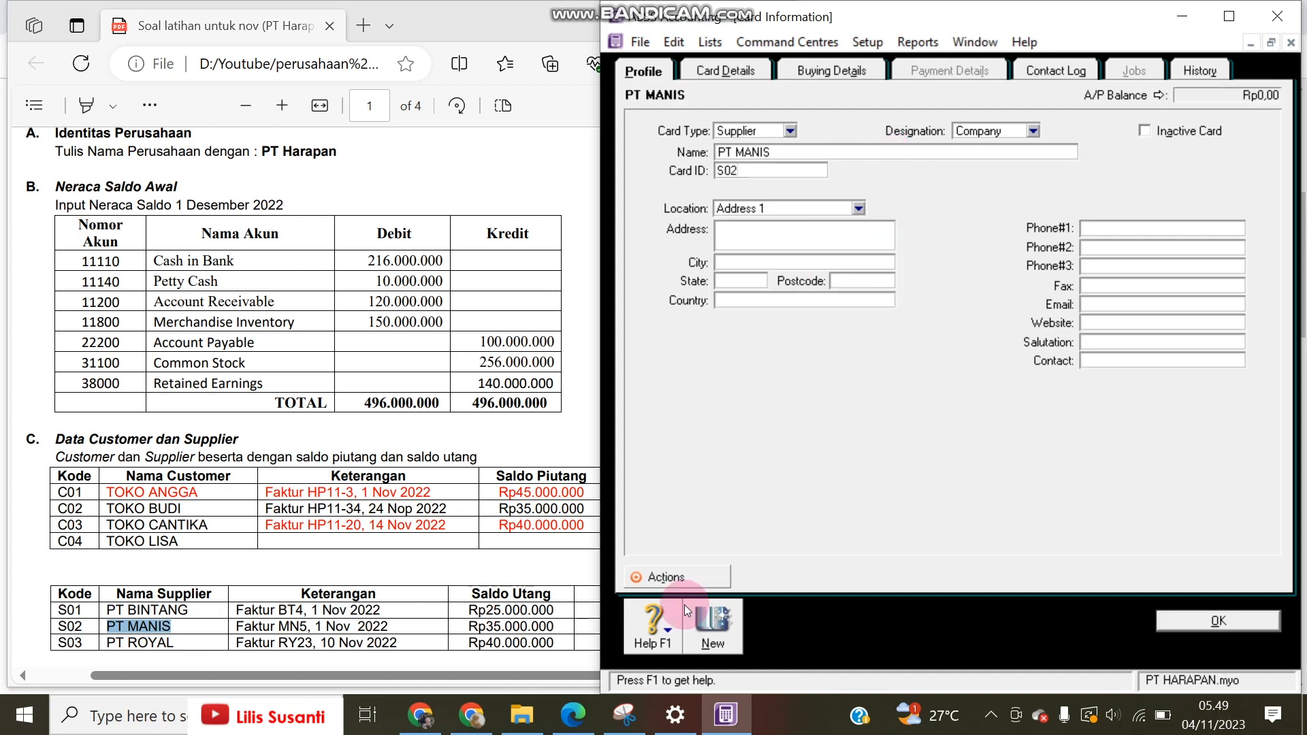
# Step: Add a new supplier card named PT ROYAL with card ID S03 and return to the Cards List
pyautogui.click(713, 630)
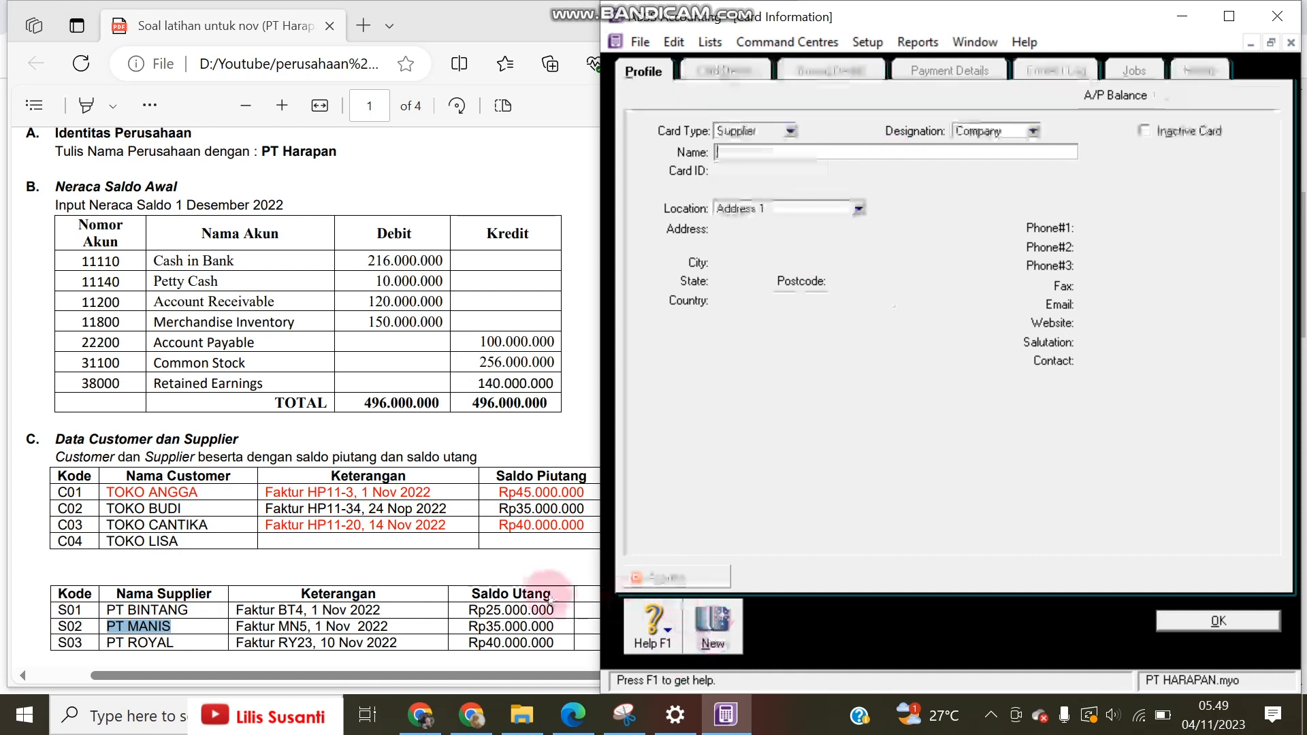
pyautogui.moveTo(109, 642); pyautogui.dragTo(175, 642)
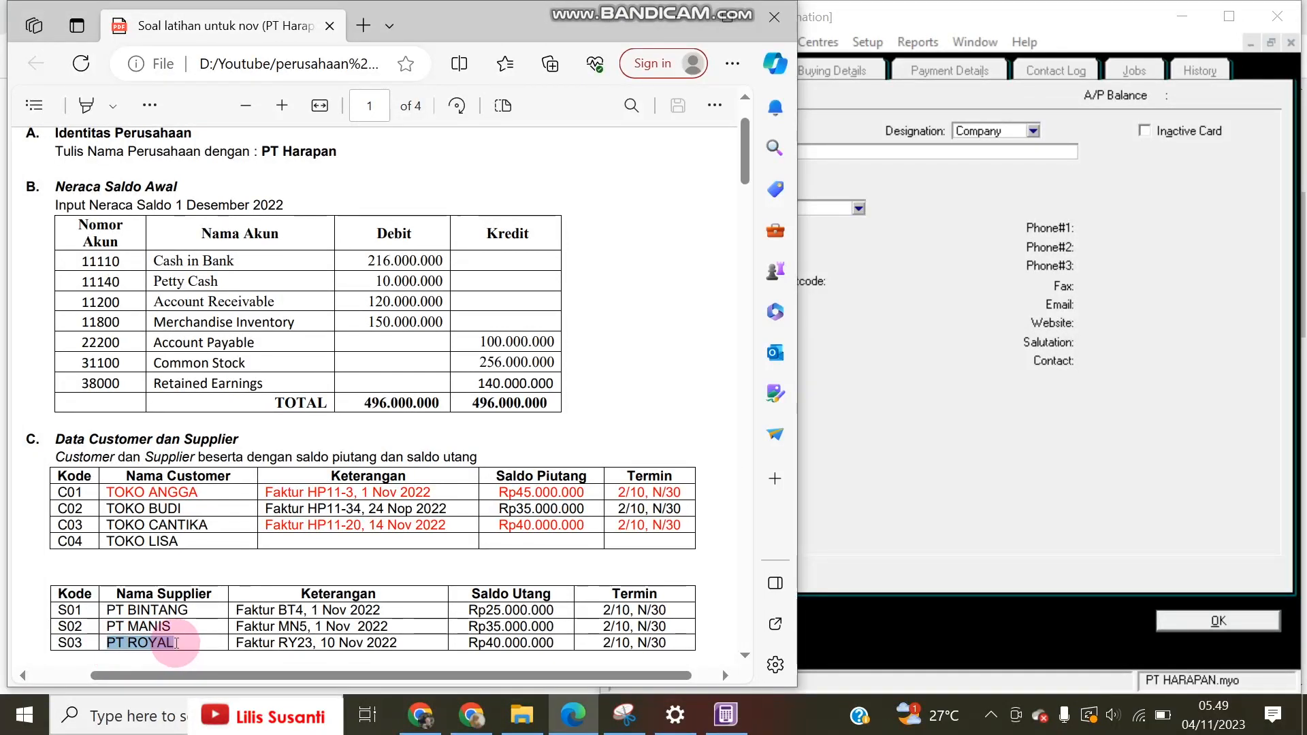
pyautogui.click(846, 152)
pyautogui.hotkey('ctrl', 'v')
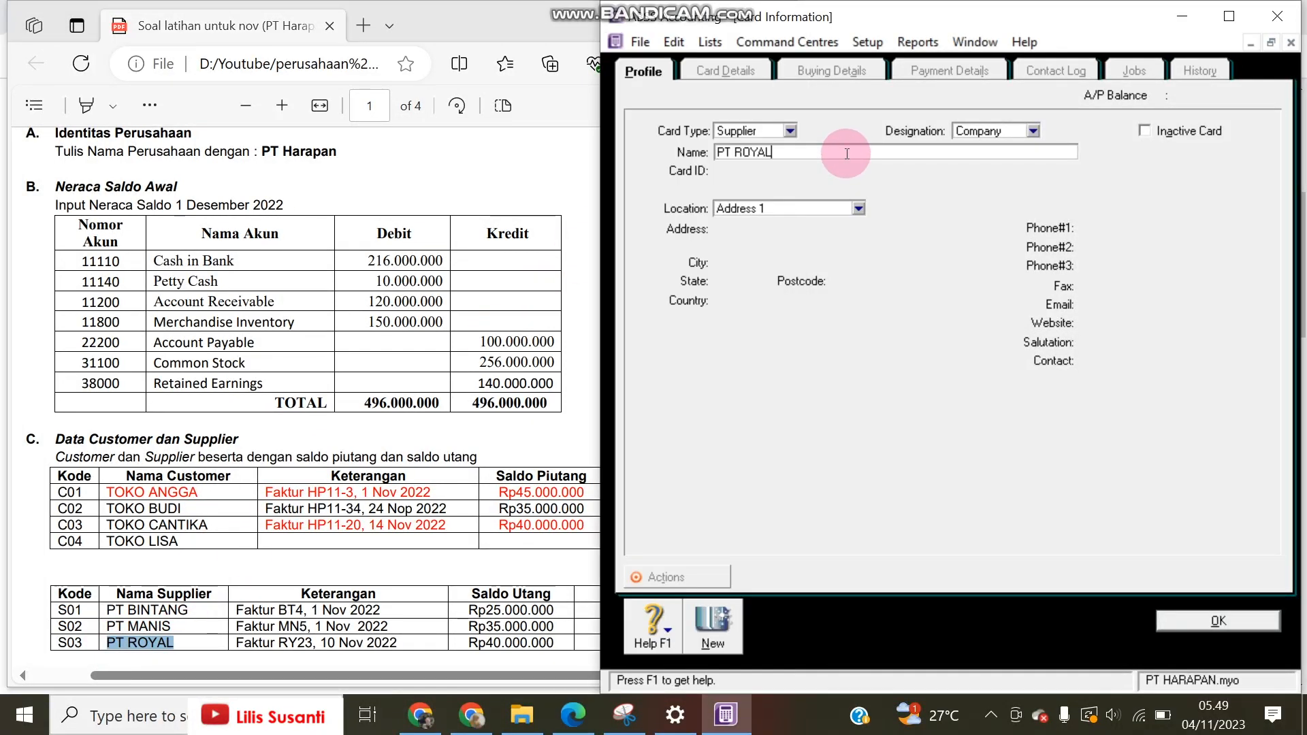
pyautogui.press('Tab')
pyautogui.write('S03')
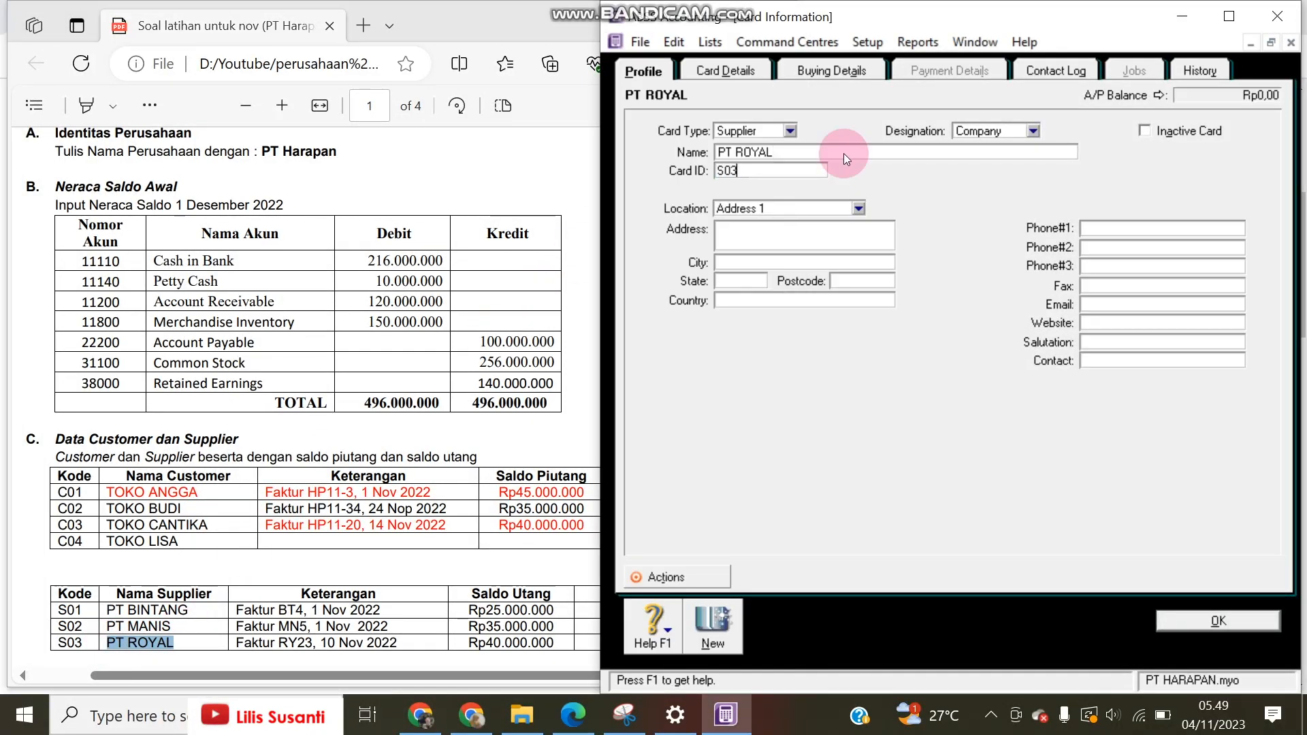
pyautogui.click(1218, 620)
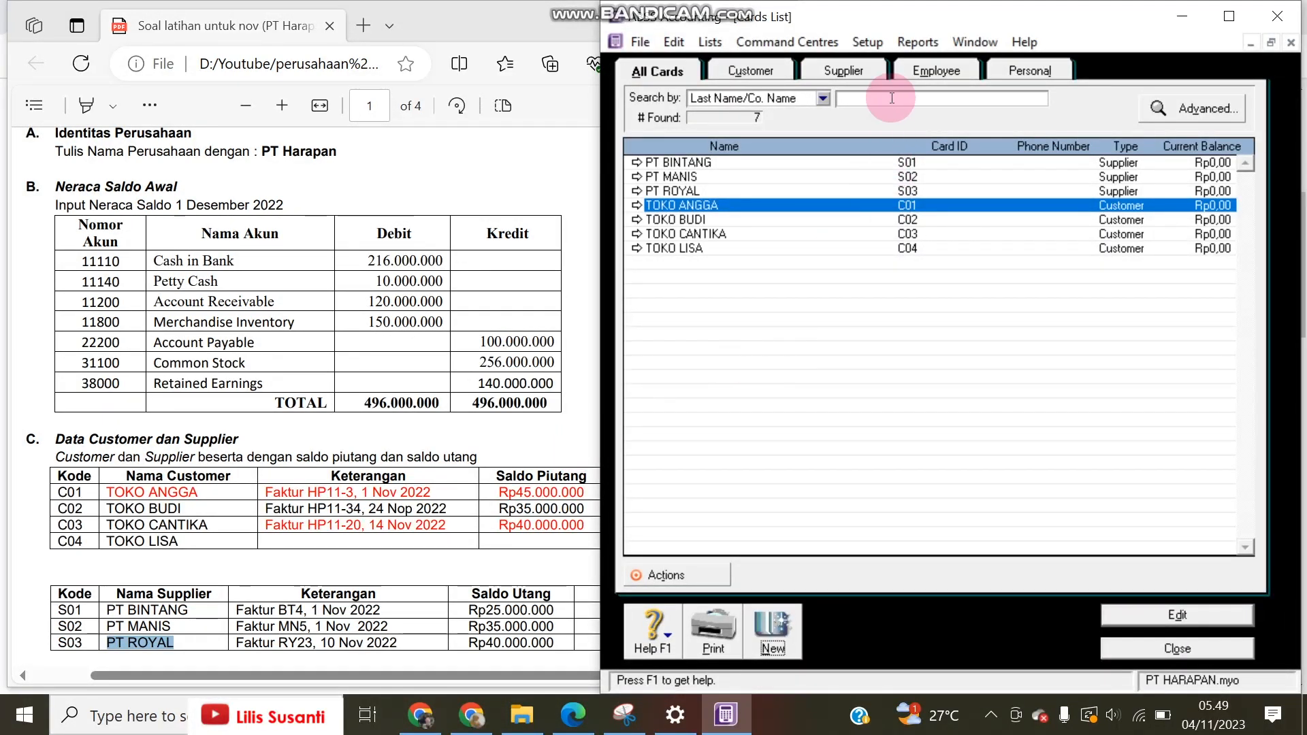
# Step: Open the Customer Balances setup and start a historical sale for customer TOKO ANGGA
pyautogui.click(884, 41)
pyautogui.moveTo(929, 88)
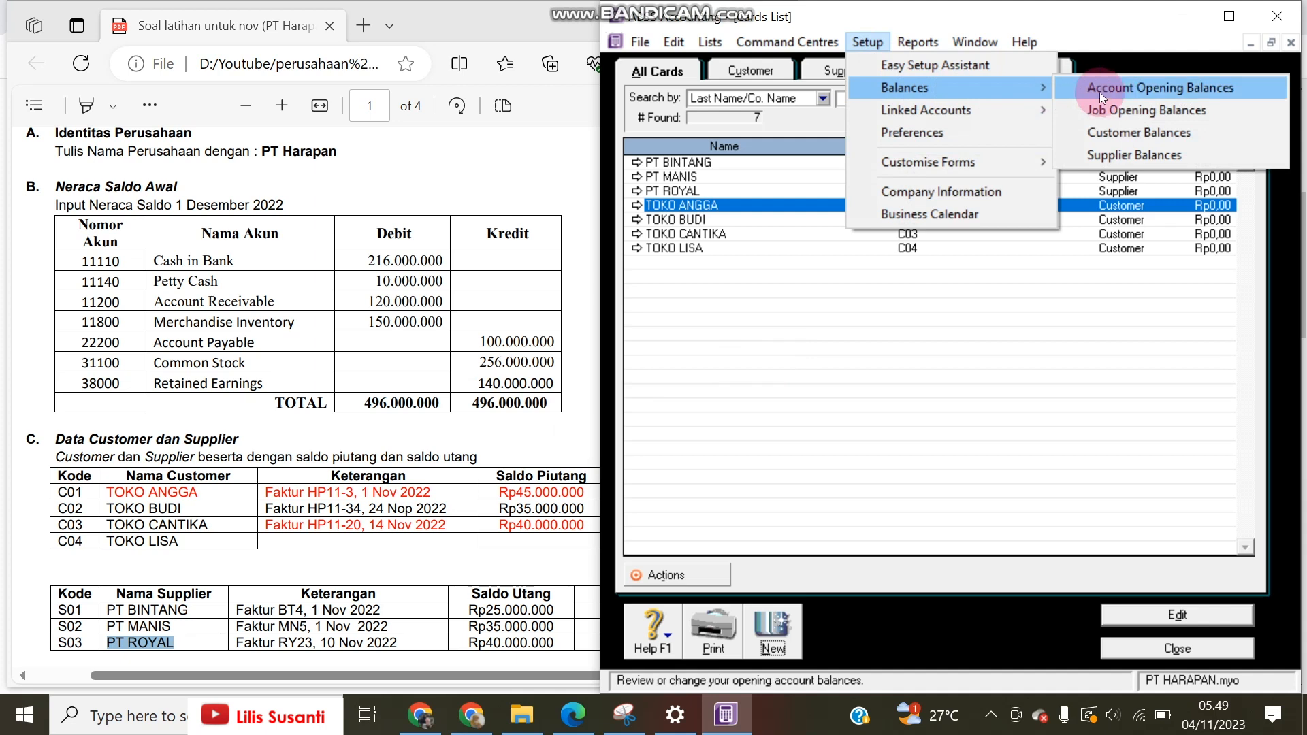
pyautogui.click(1134, 133)
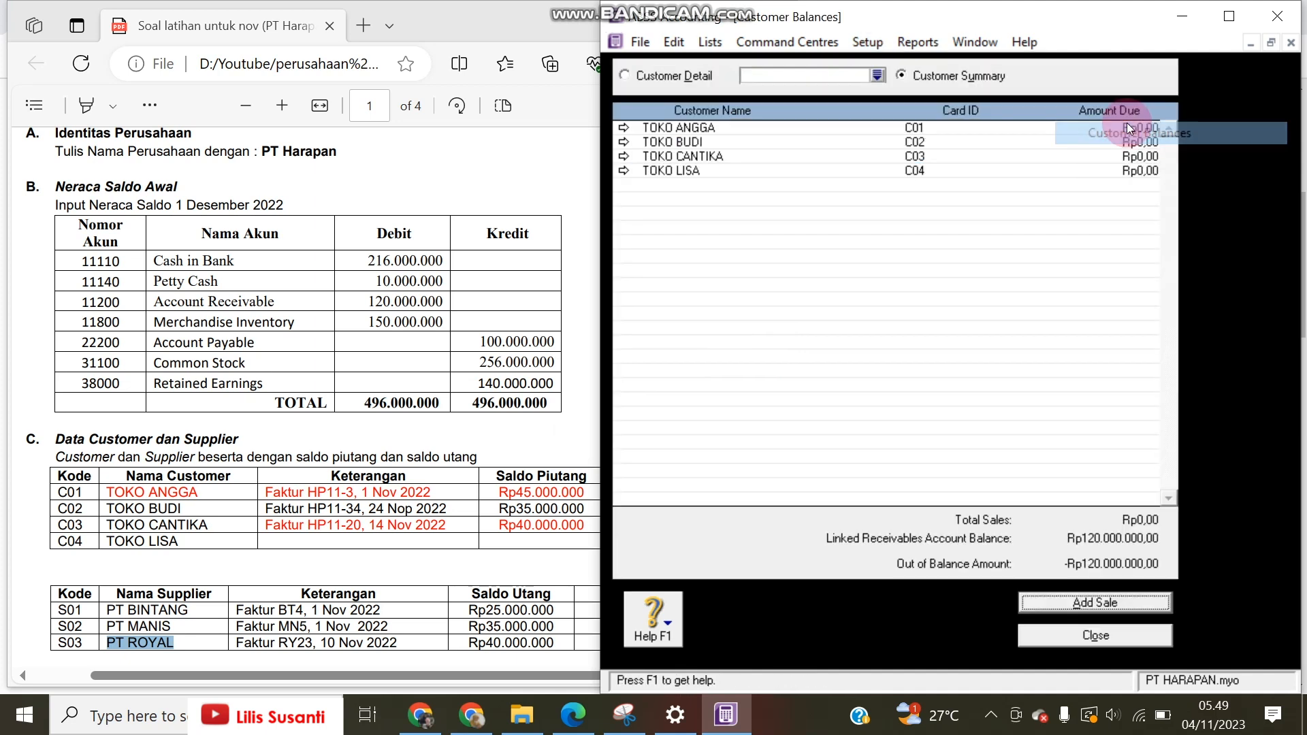
pyautogui.click(1068, 602)
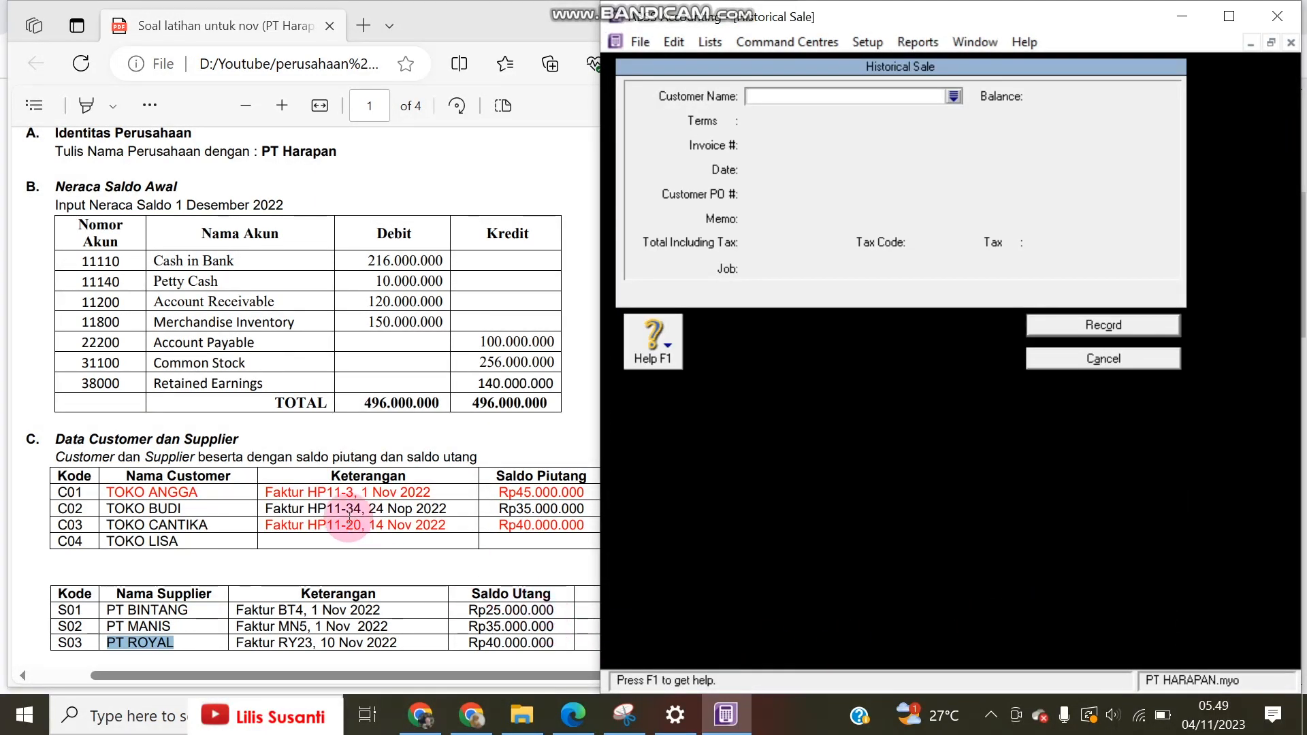
pyautogui.click(954, 96)
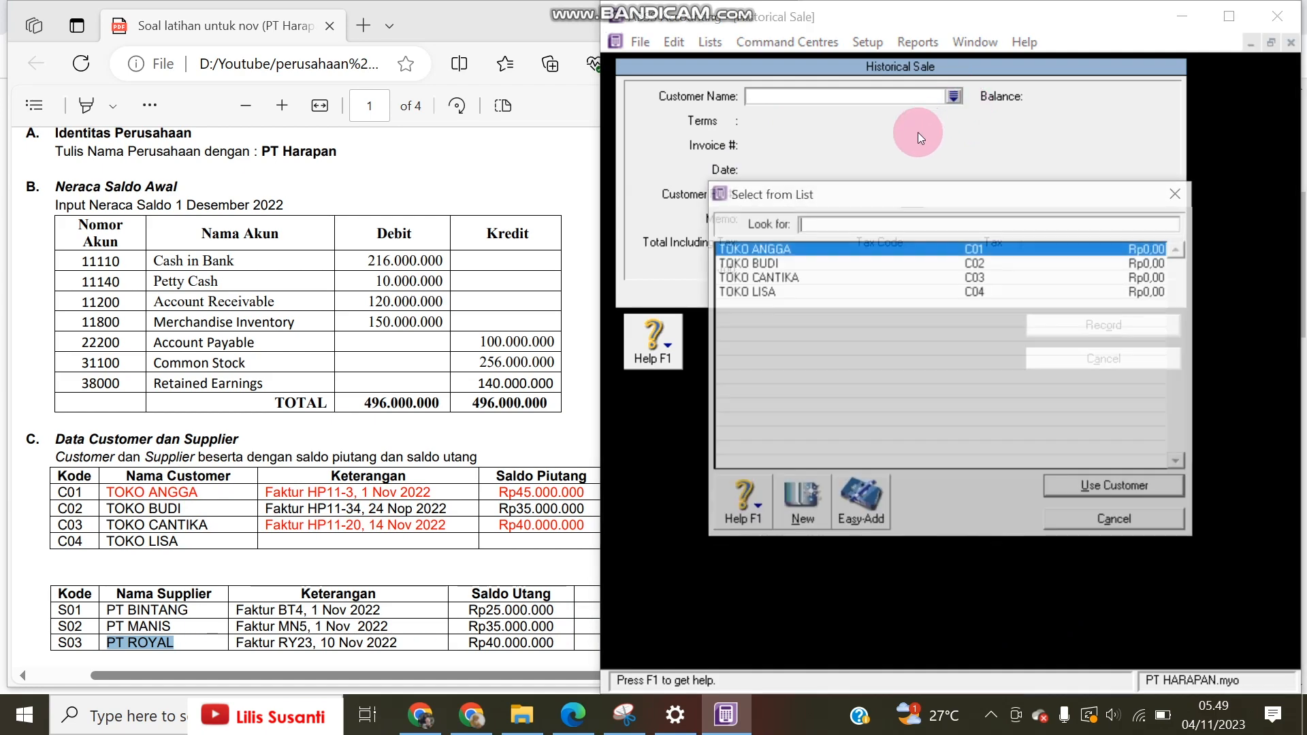
pyautogui.doubleClick(783, 249)
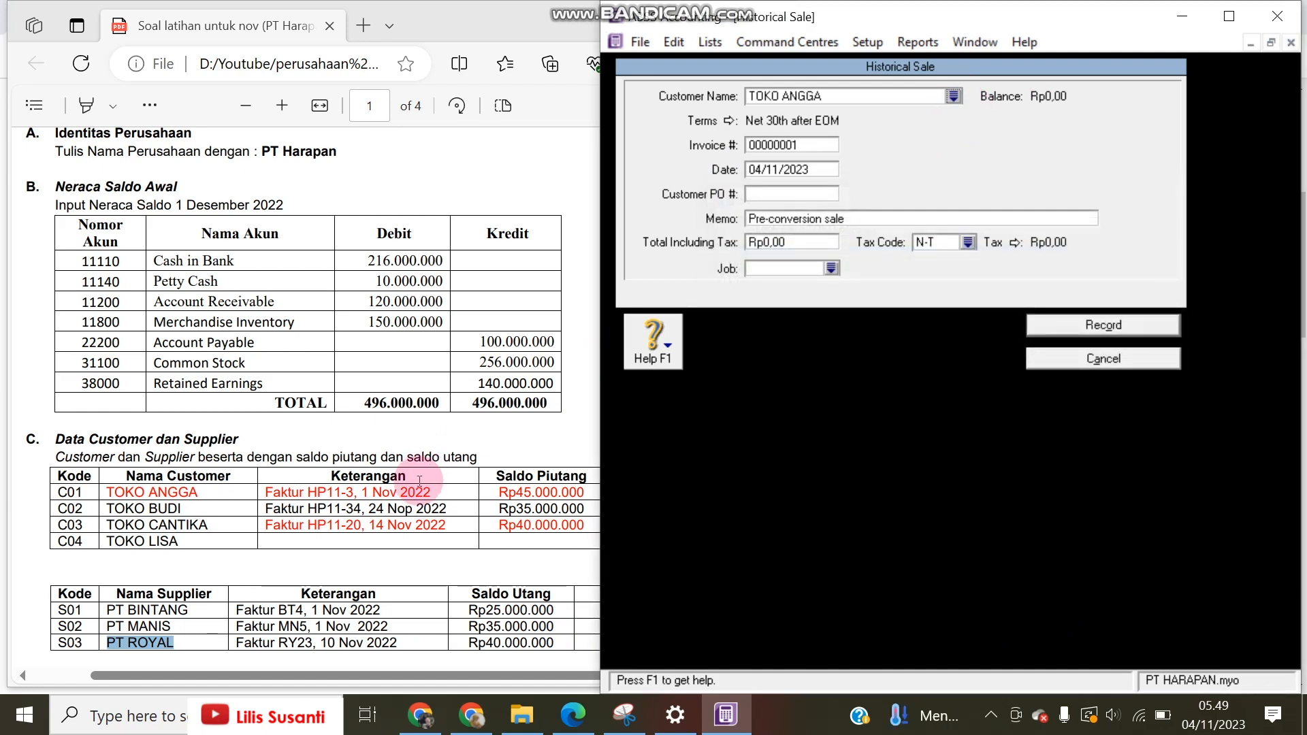
# Step: Set the sale's credit terms to In a Given # of Days with 10 discount days, 30 balance due days and 2% early payment discount
pyautogui.click(415, 503)
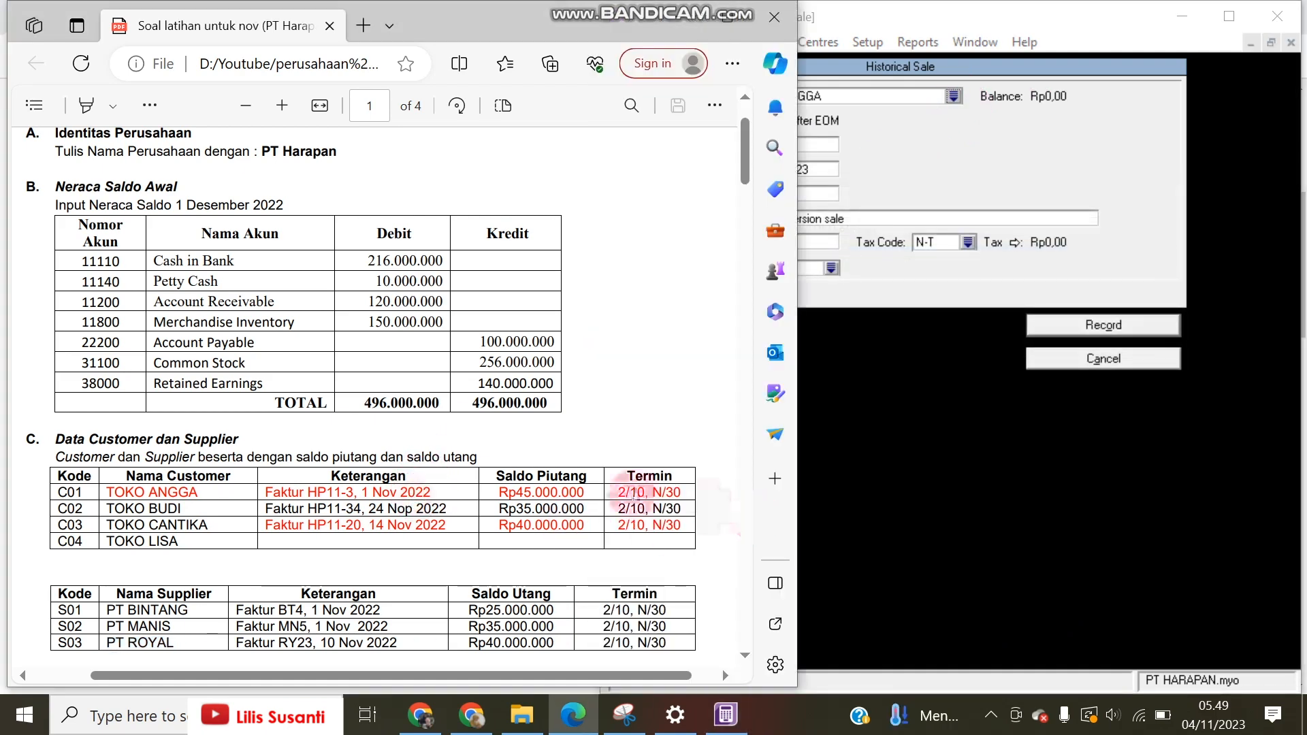
pyautogui.click(977, 269)
pyautogui.click(809, 135)
pyautogui.click(727, 119)
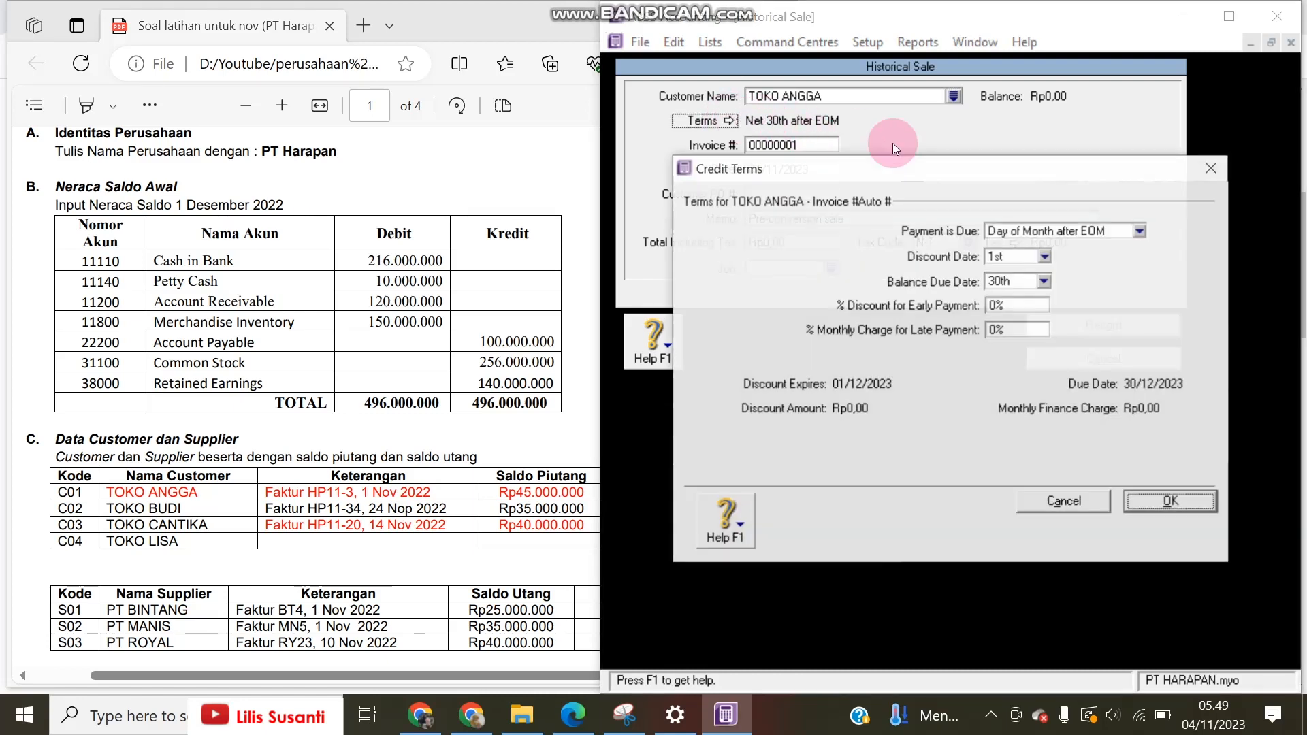
pyautogui.click(998, 230)
pyautogui.click(997, 271)
pyautogui.click(995, 257)
pyautogui.write('10')
pyautogui.press('Tab')
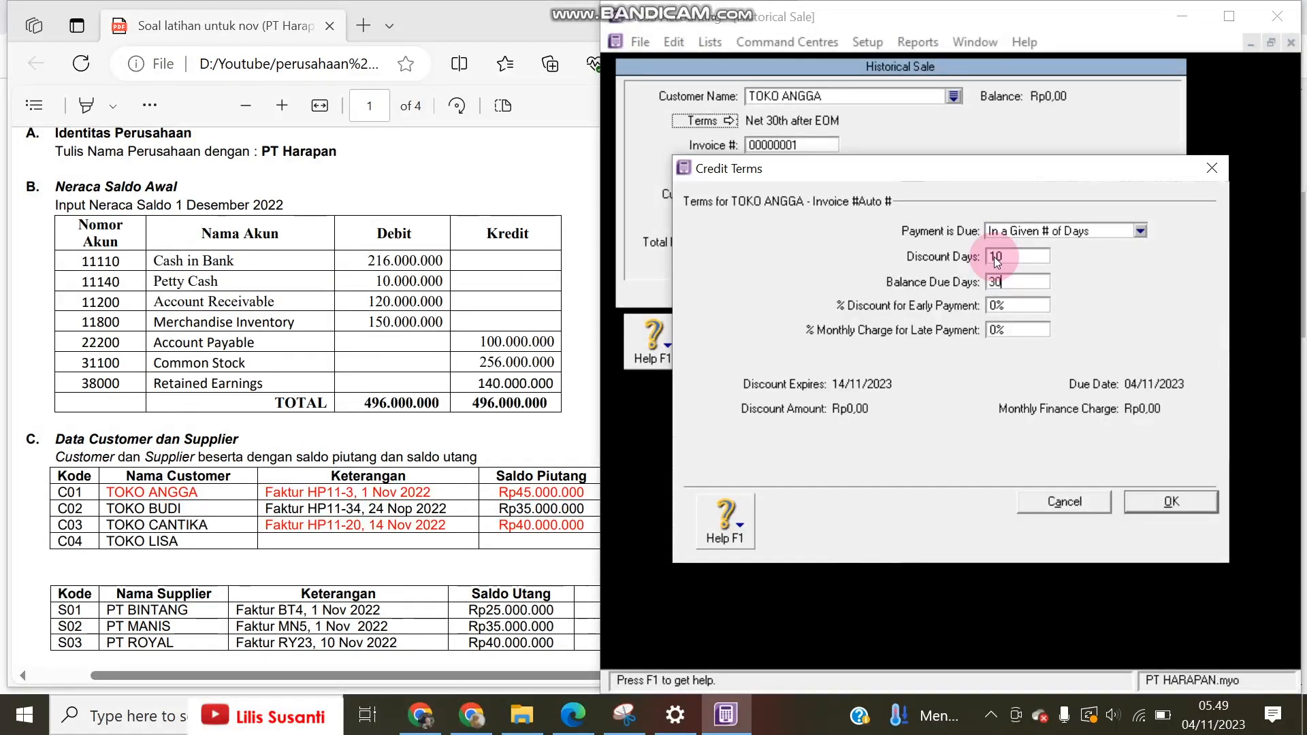
pyautogui.press('Tab')
pyautogui.write('2')
pyautogui.click(1171, 502)
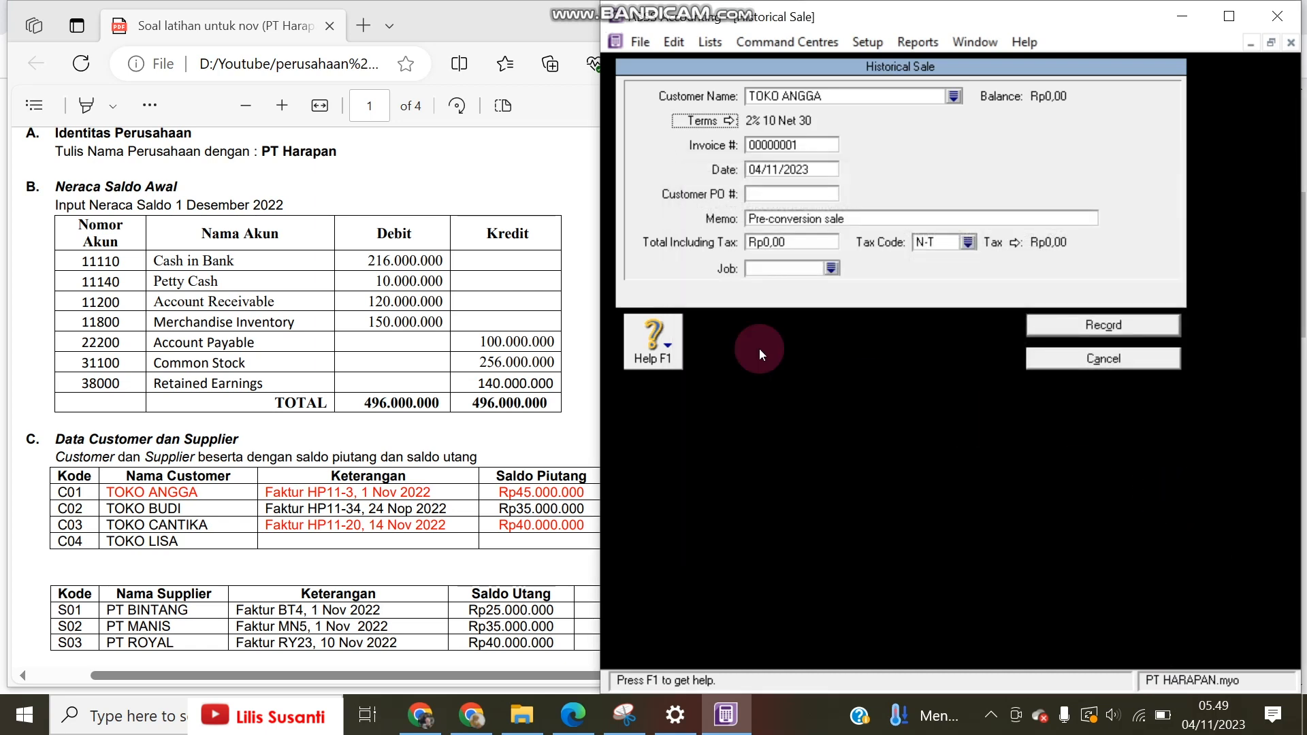
# Step: Copy invoice number HP11-3 from the PDF's customer table into the historical sale, without a leading stray character
pyautogui.press('Tab')
pyautogui.click(286, 494)
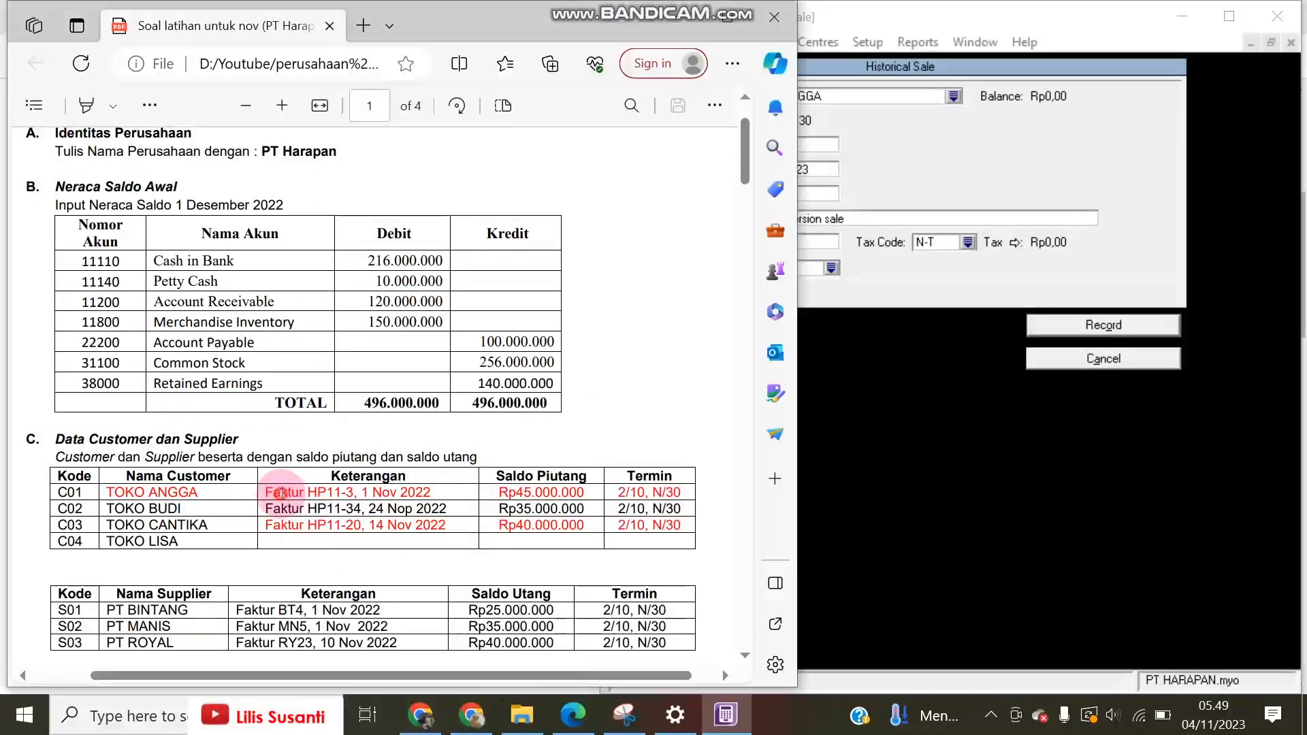
pyautogui.moveTo(313, 491); pyautogui.dragTo(356, 492)
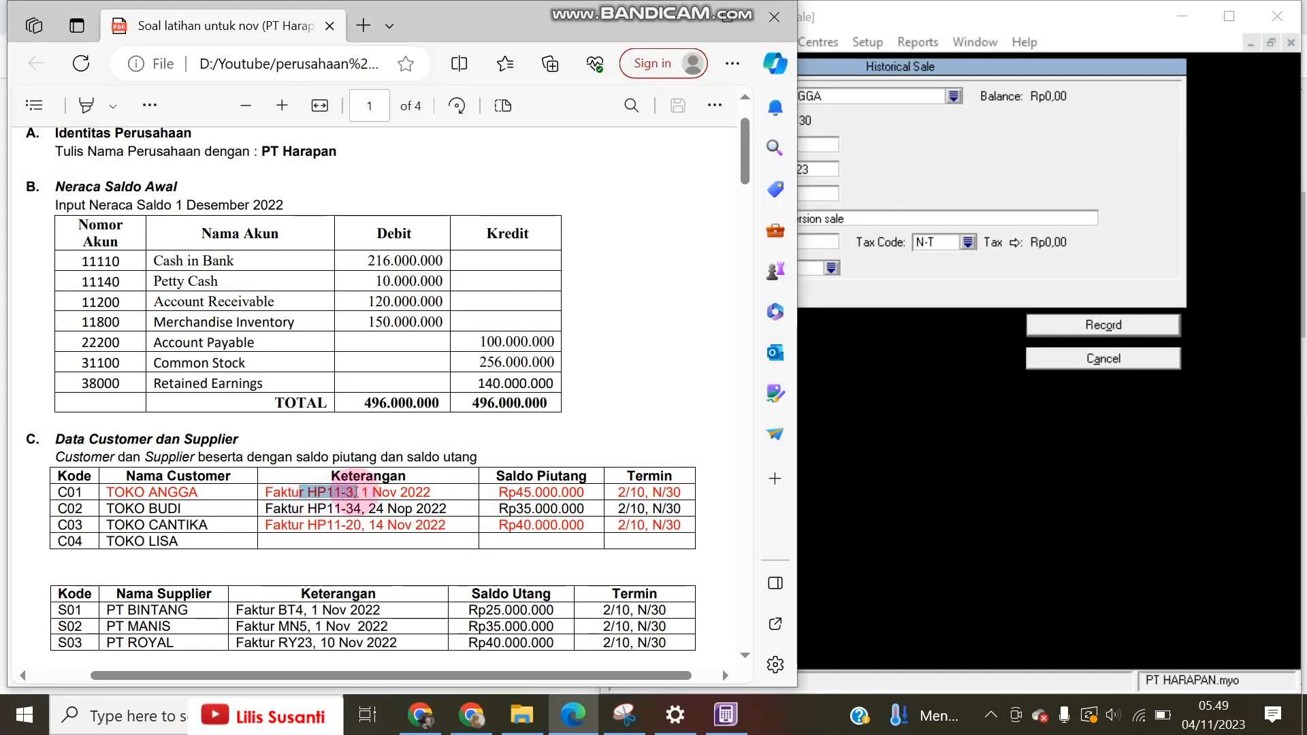
pyautogui.click(817, 283)
pyautogui.click(823, 151)
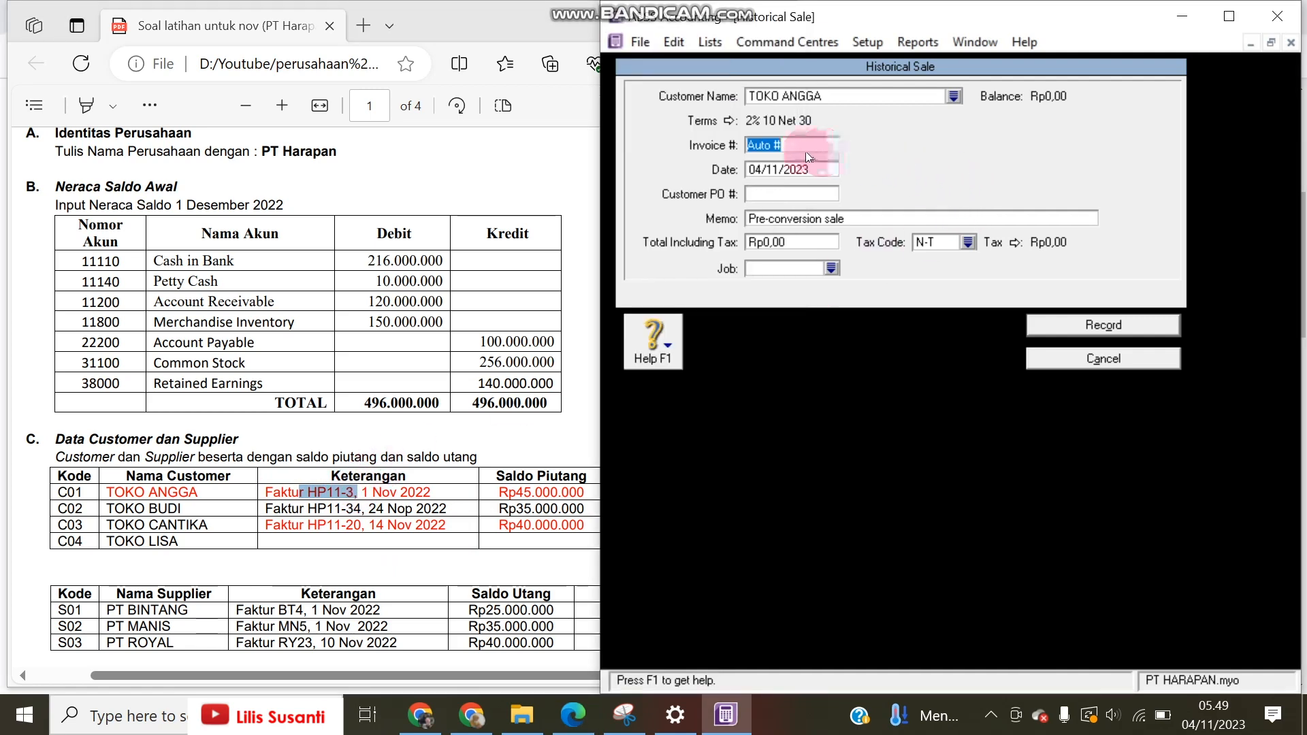
pyautogui.click(310, 490)
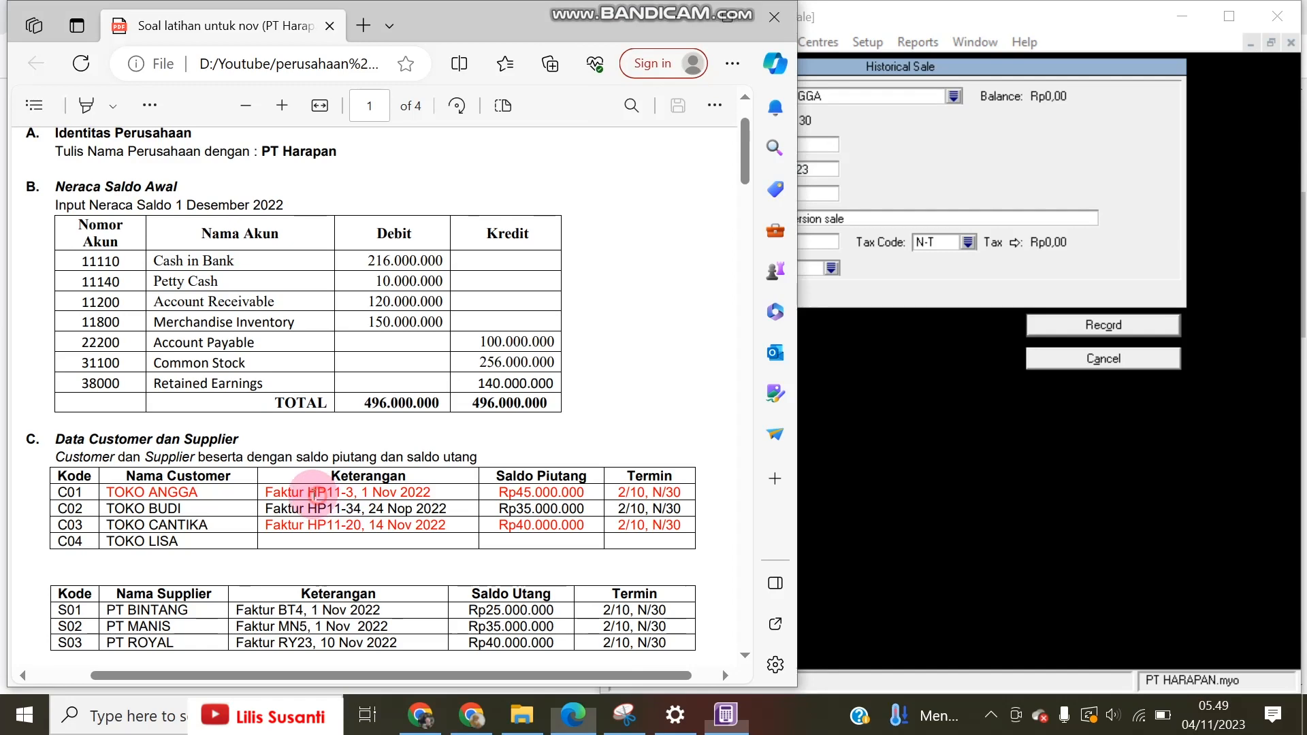
pyautogui.moveTo(310, 490); pyautogui.dragTo(353, 491)
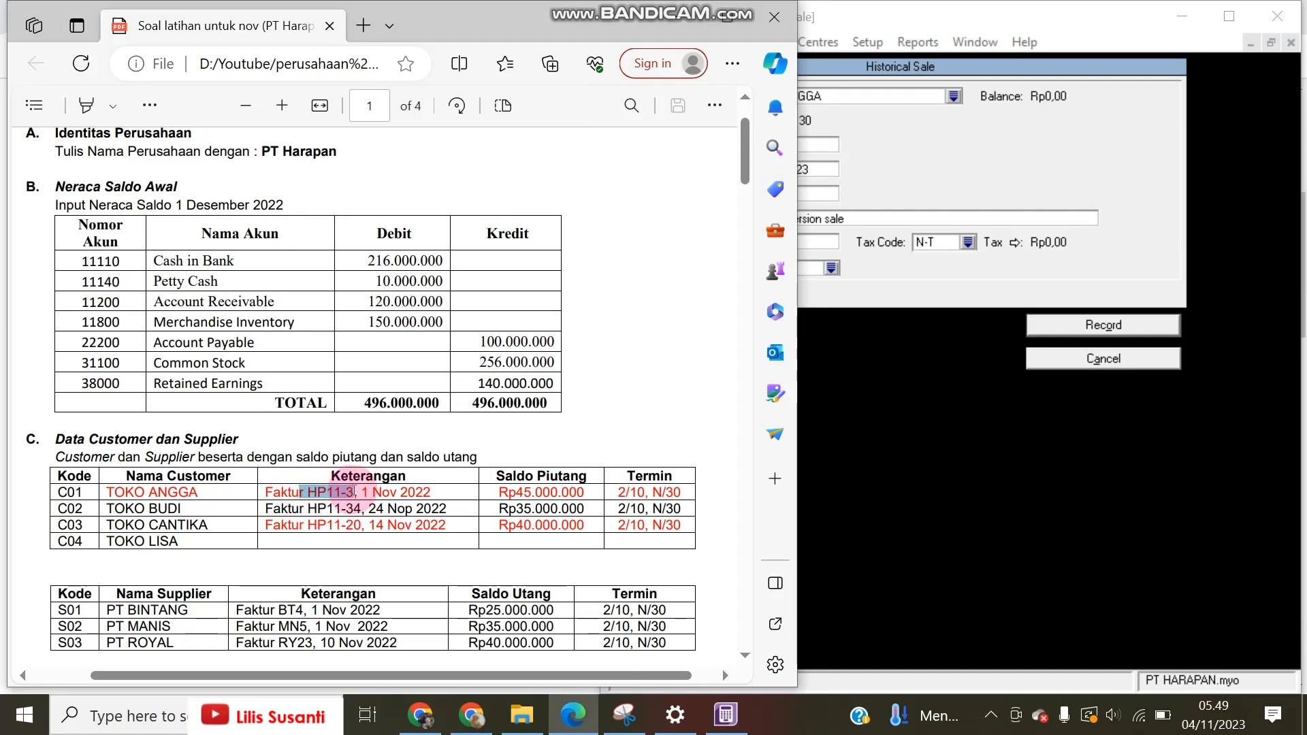
pyautogui.hotkey('ctrl', 'c')
pyautogui.click(929, 173)
pyautogui.hotkey('ctrl', 'v')
pyautogui.moveTo(752, 145); pyautogui.dragTo(727, 150)
pyautogui.press('Delete')
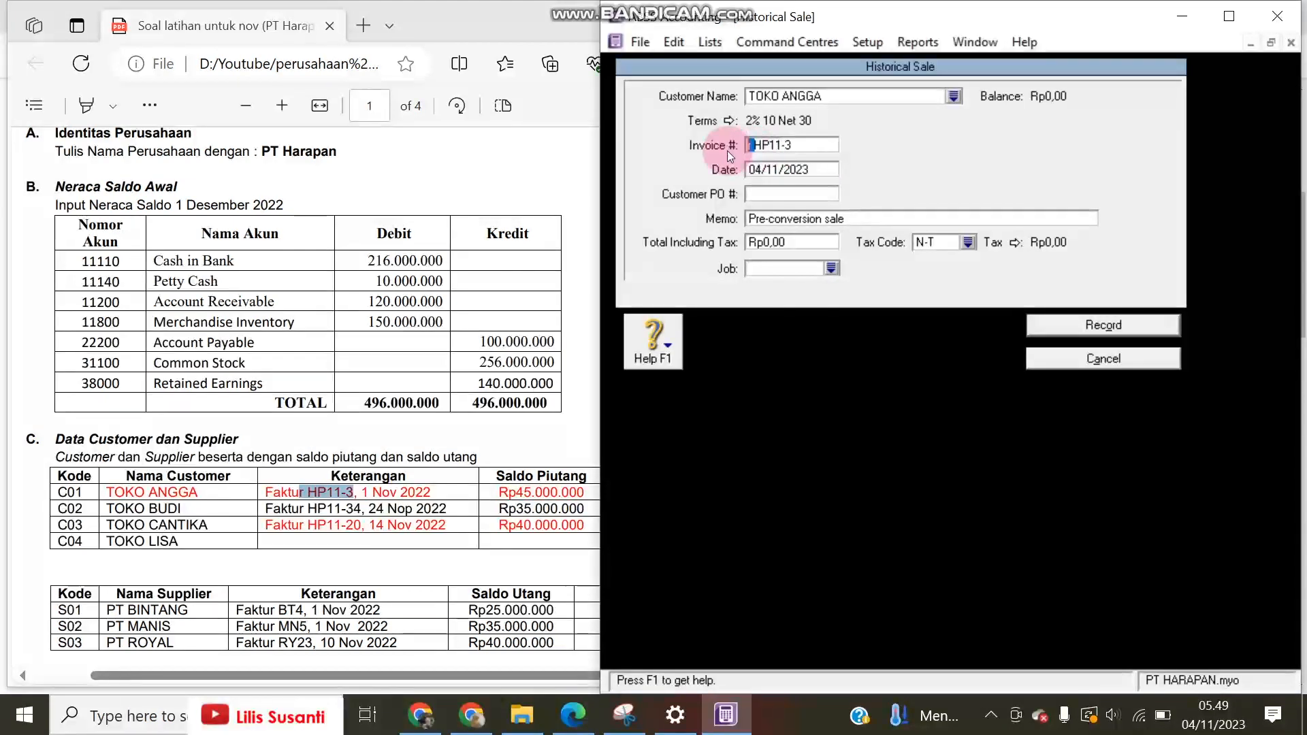
pyautogui.press('BackSpace')
# Step: Date the historical sale 1/11/2022, enter a total including tax of 45000000 and record it
pyautogui.doubleClick(799, 169)
pyautogui.click(799, 168)
pyautogui.doubleClick(800, 169)
pyautogui.write('1/11/20')
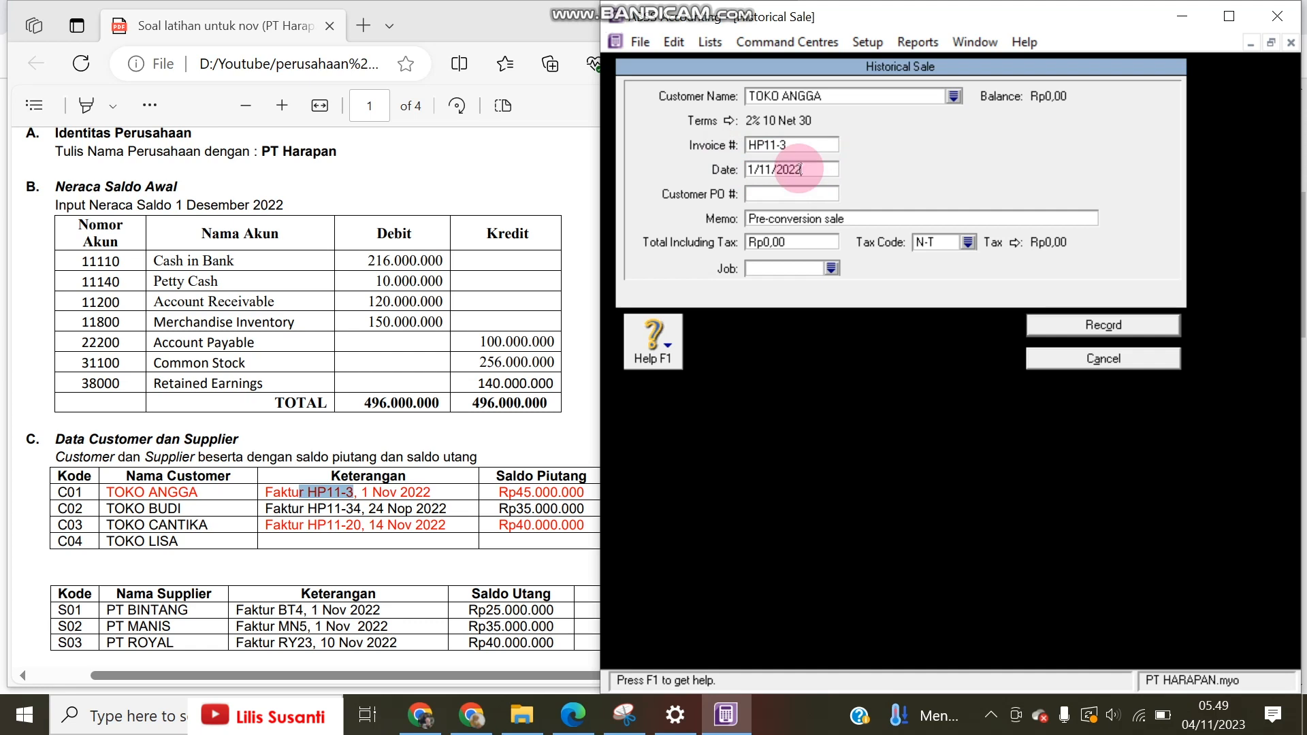
pyautogui.click(809, 242)
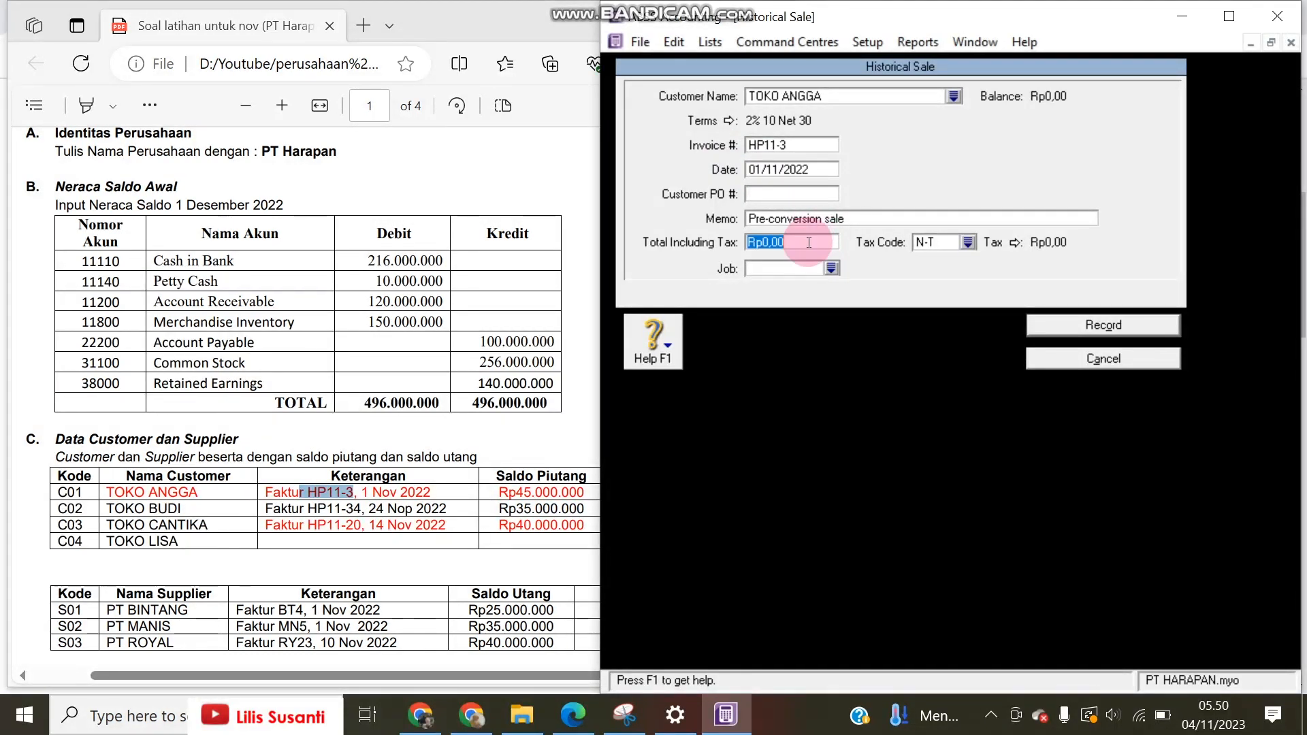
pyautogui.write('45000000')
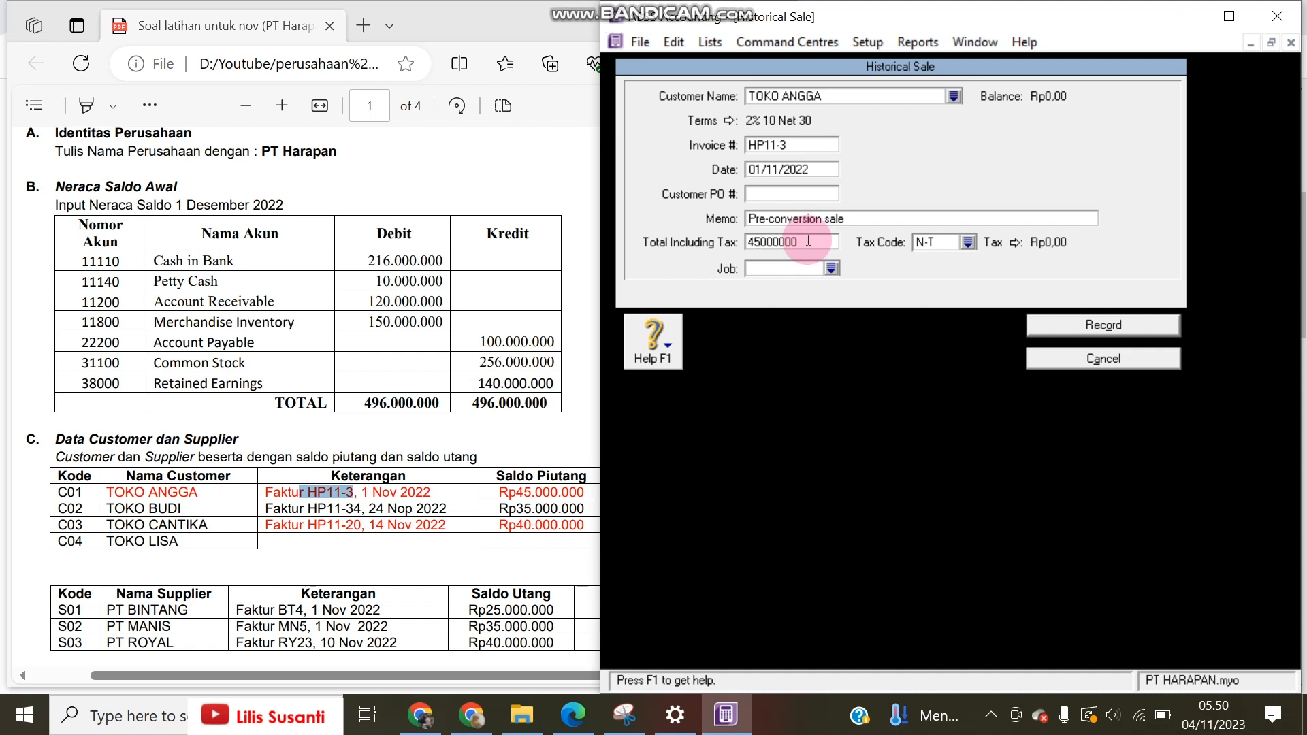
pyautogui.click(1059, 326)
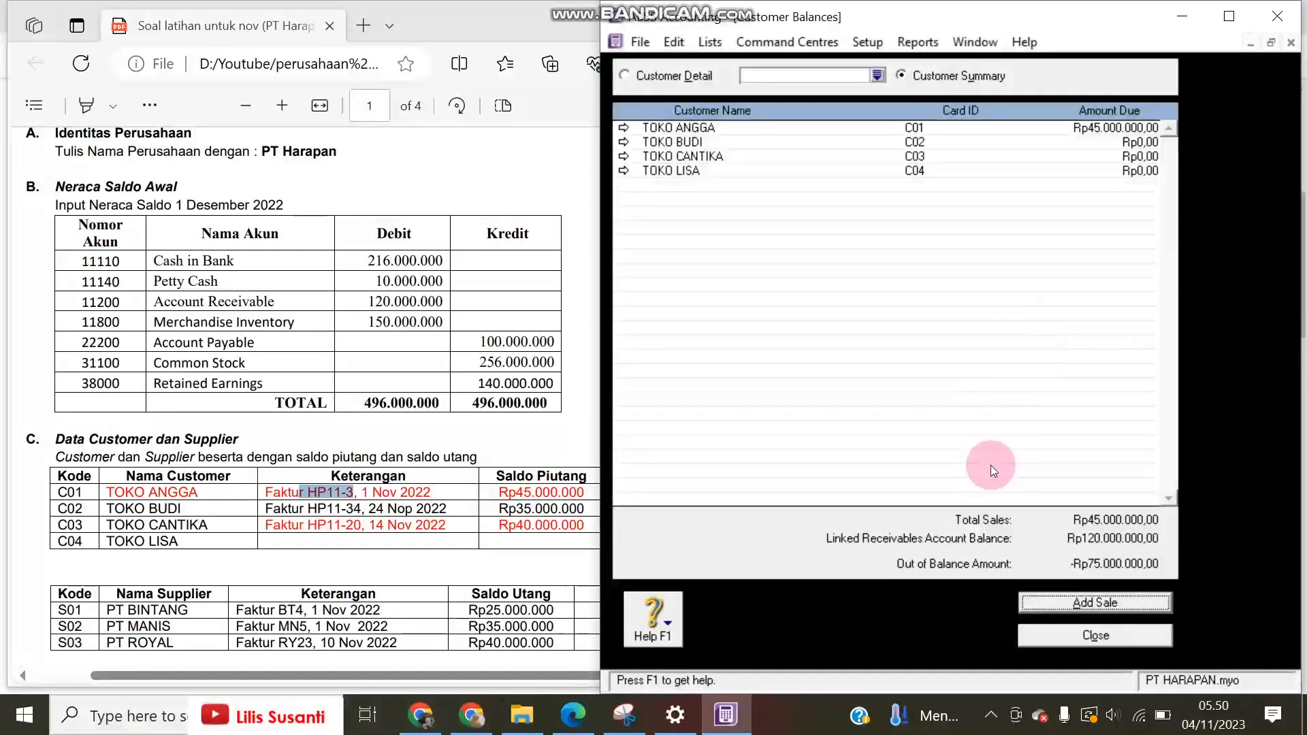
# Step: Start a new historical sale for customer TOKO BUDI
pyautogui.click(1028, 604)
pyautogui.click(953, 95)
pyautogui.doubleClick(786, 263)
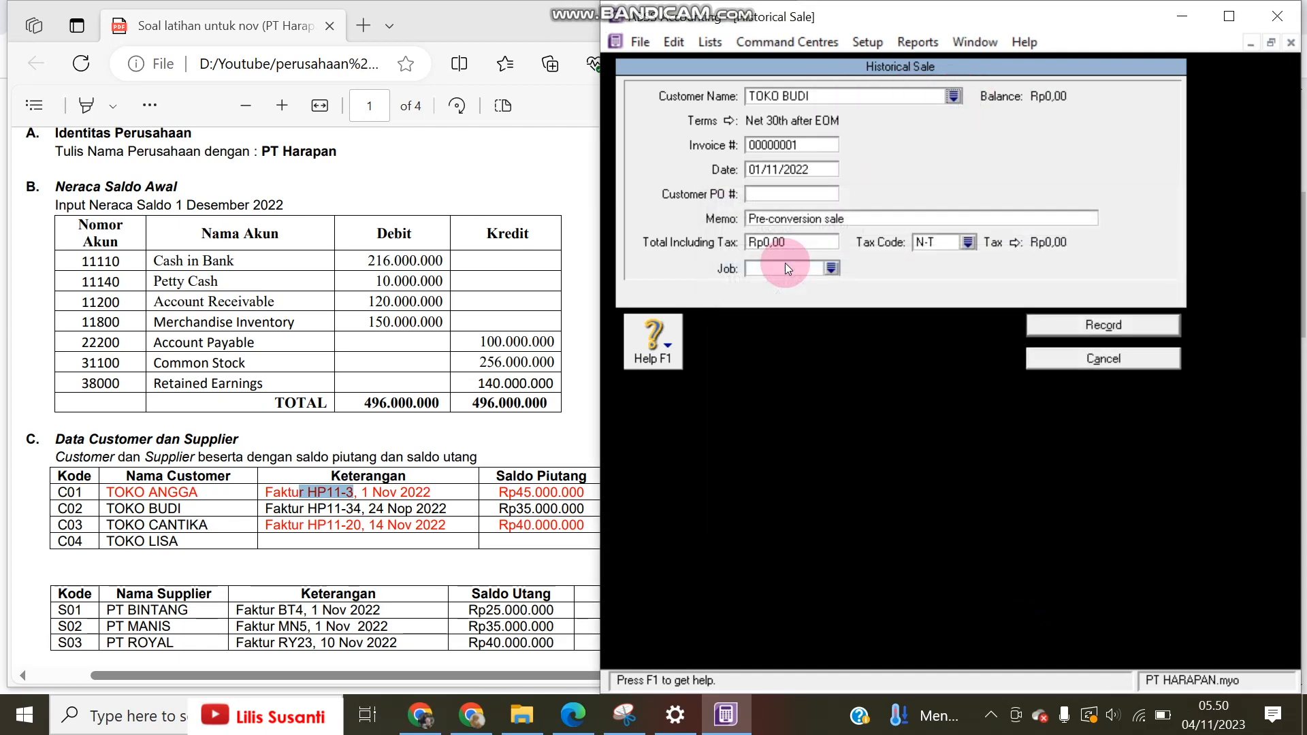
# Step: Set TOKO BUDI's sale terms to In a Given # of Days with 10 discount days, 30 balance due days and 2% early payment discount
pyautogui.click(723, 121)
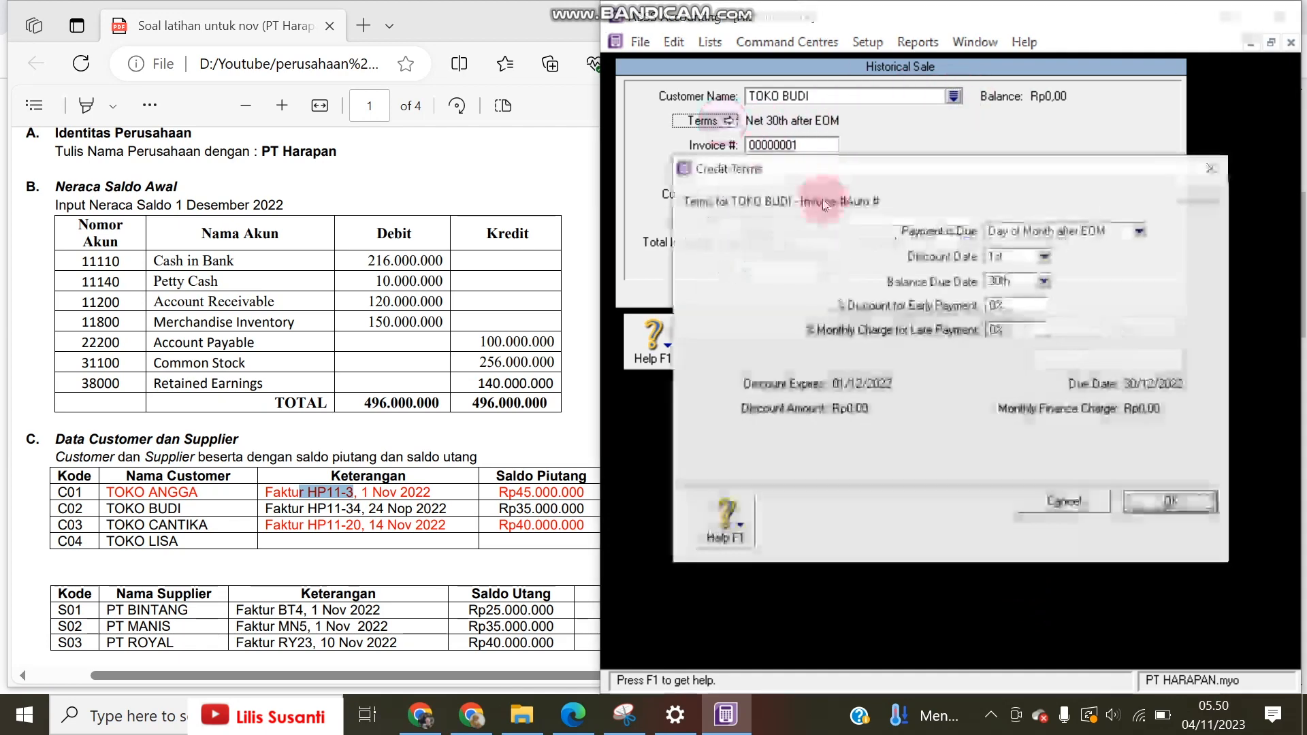
pyautogui.click(1021, 231)
pyautogui.click(1018, 275)
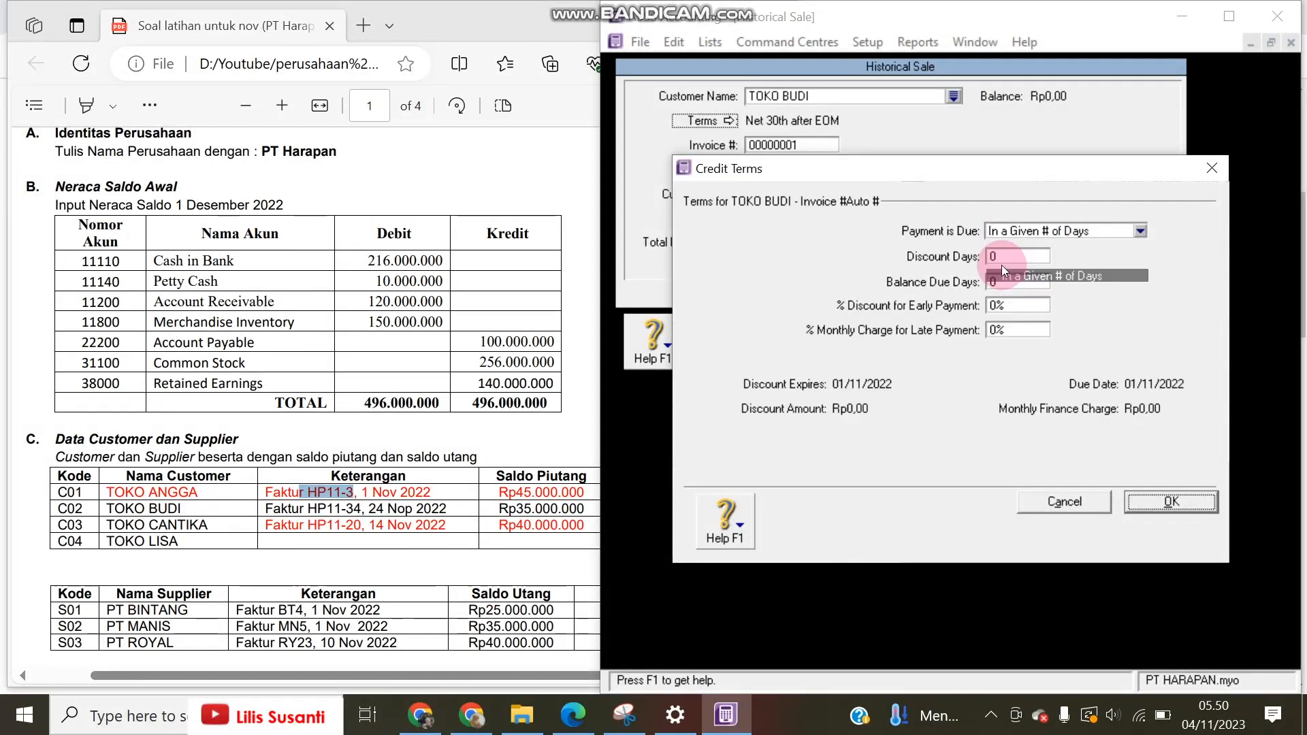
pyautogui.click(989, 265)
pyautogui.write('10')
pyautogui.press('Tab')
pyautogui.write('30')
pyautogui.press('Tab')
pyautogui.write('2')
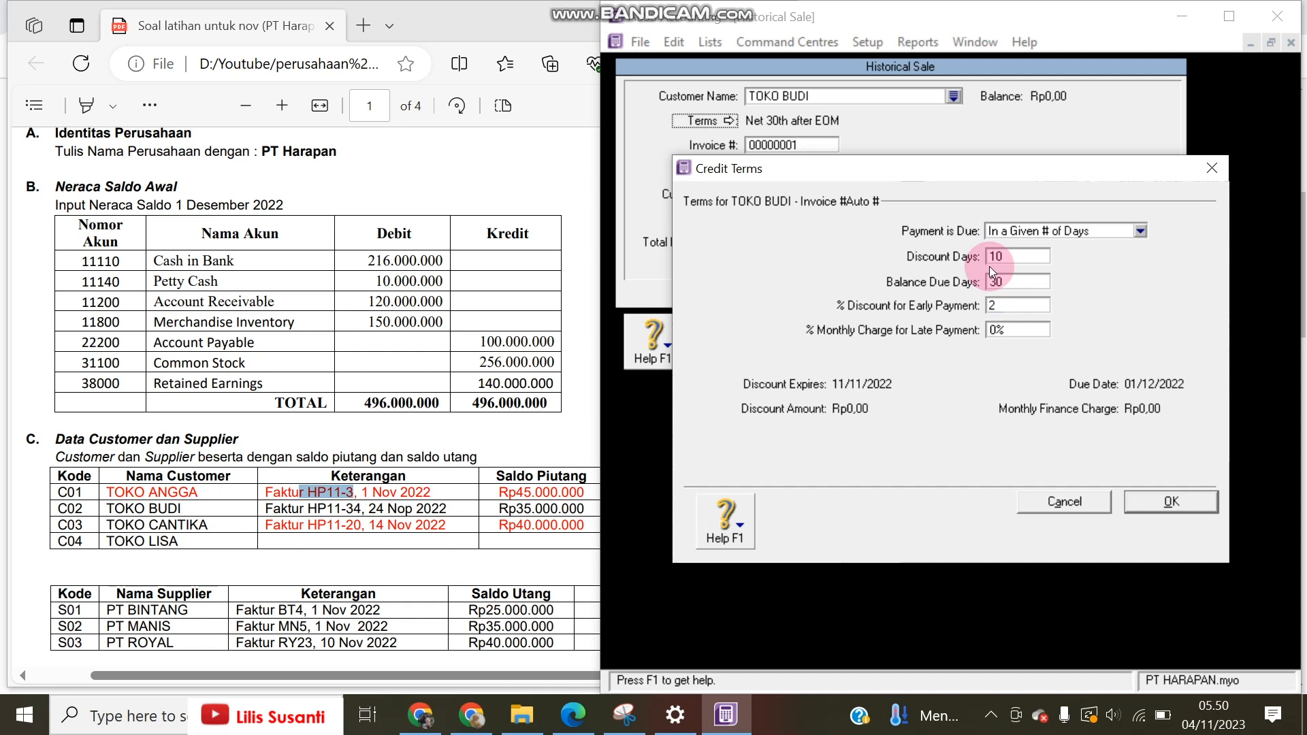
pyautogui.click(1170, 502)
# Step: Copy invoice number HP11-34 from the PDF's customer table into TOKO BUDI's historical sale
pyautogui.click(783, 145)
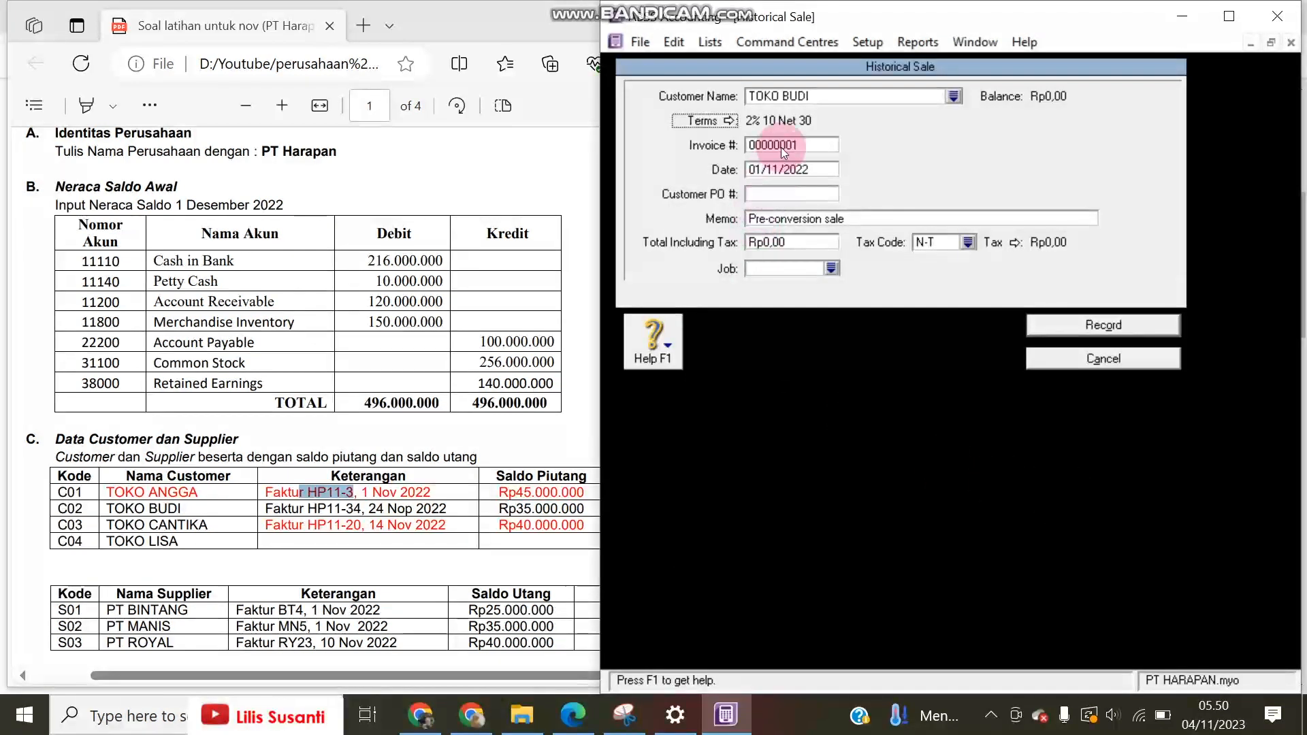
pyautogui.moveTo(308, 509); pyautogui.dragTo(356, 507)
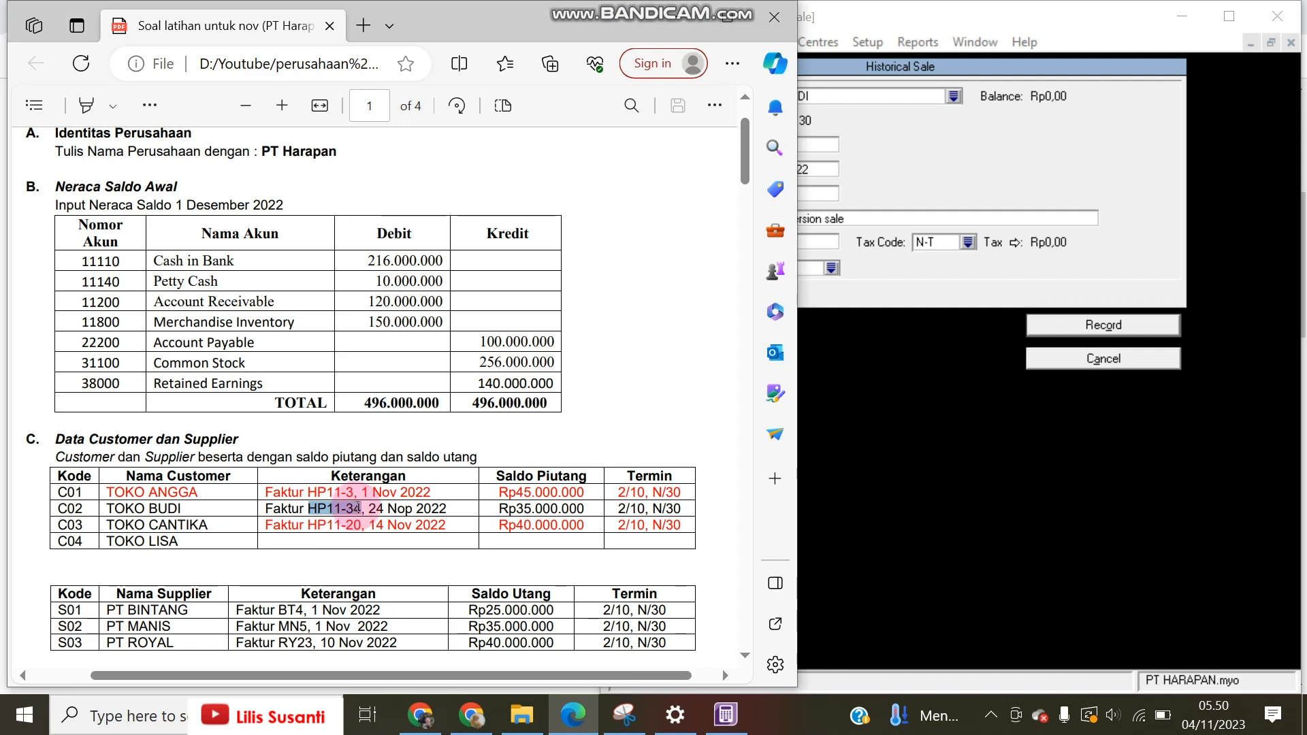
pyautogui.hotkey('ctrl', 'c')
pyautogui.click(942, 158)
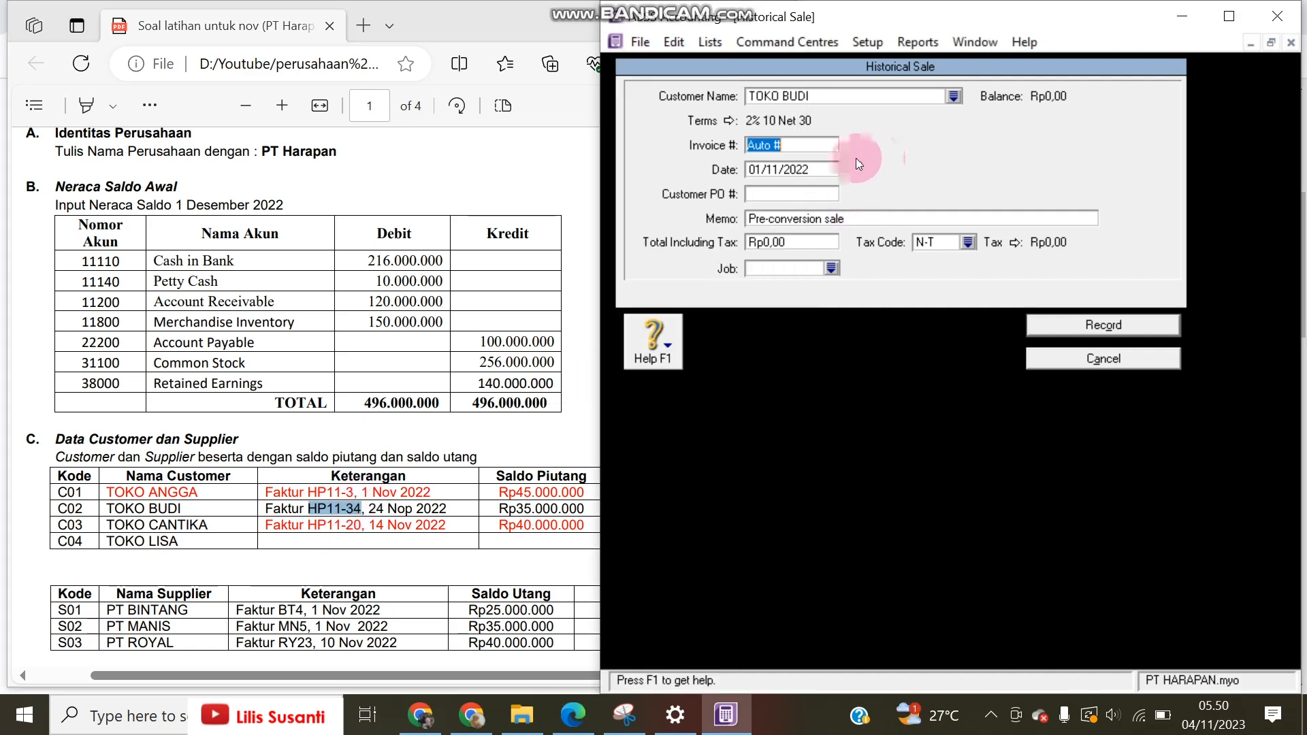
pyautogui.hotkey('ctrl', 'v')
# Step: Date the TOKO BUDI sale 24/11/2022, enter a total including tax of 35000000 and record it
pyautogui.click(756, 171)
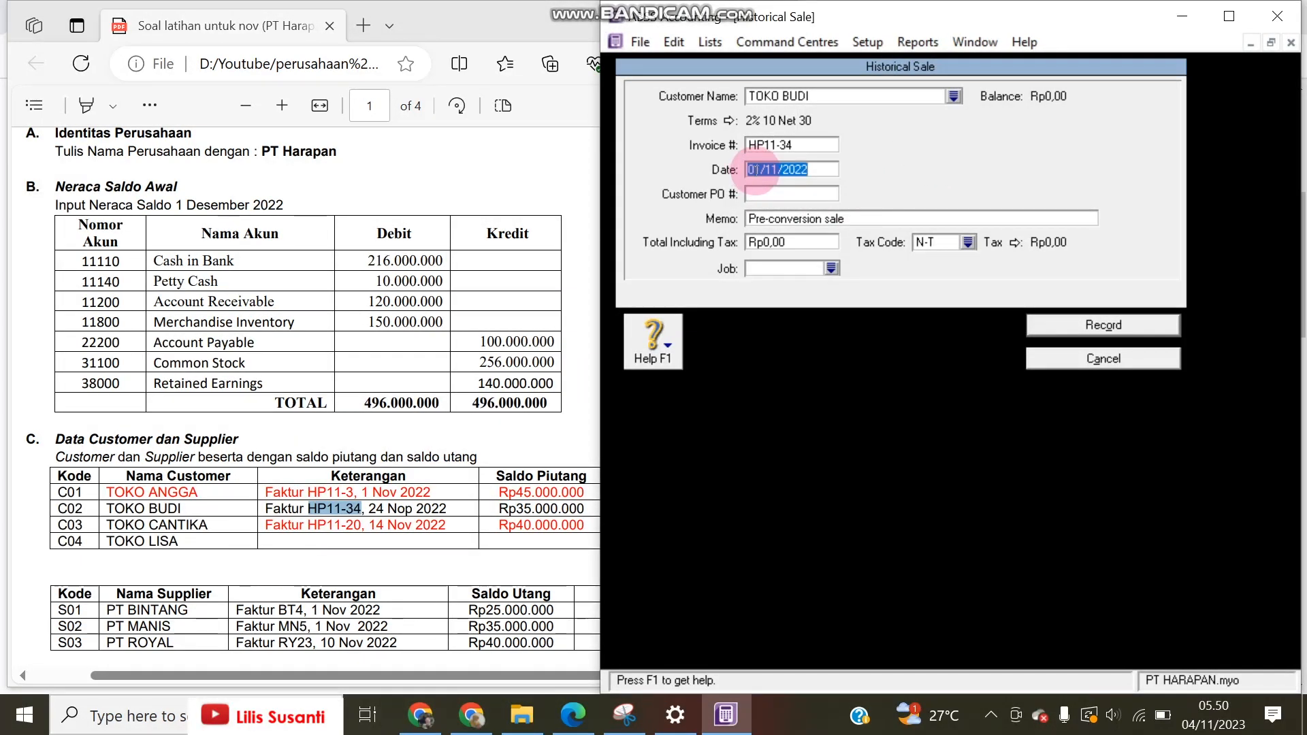
pyautogui.click(754, 170)
pyautogui.moveTo(741, 169); pyautogui.dragTo(761, 169)
pyautogui.write('24')
pyautogui.click(772, 247)
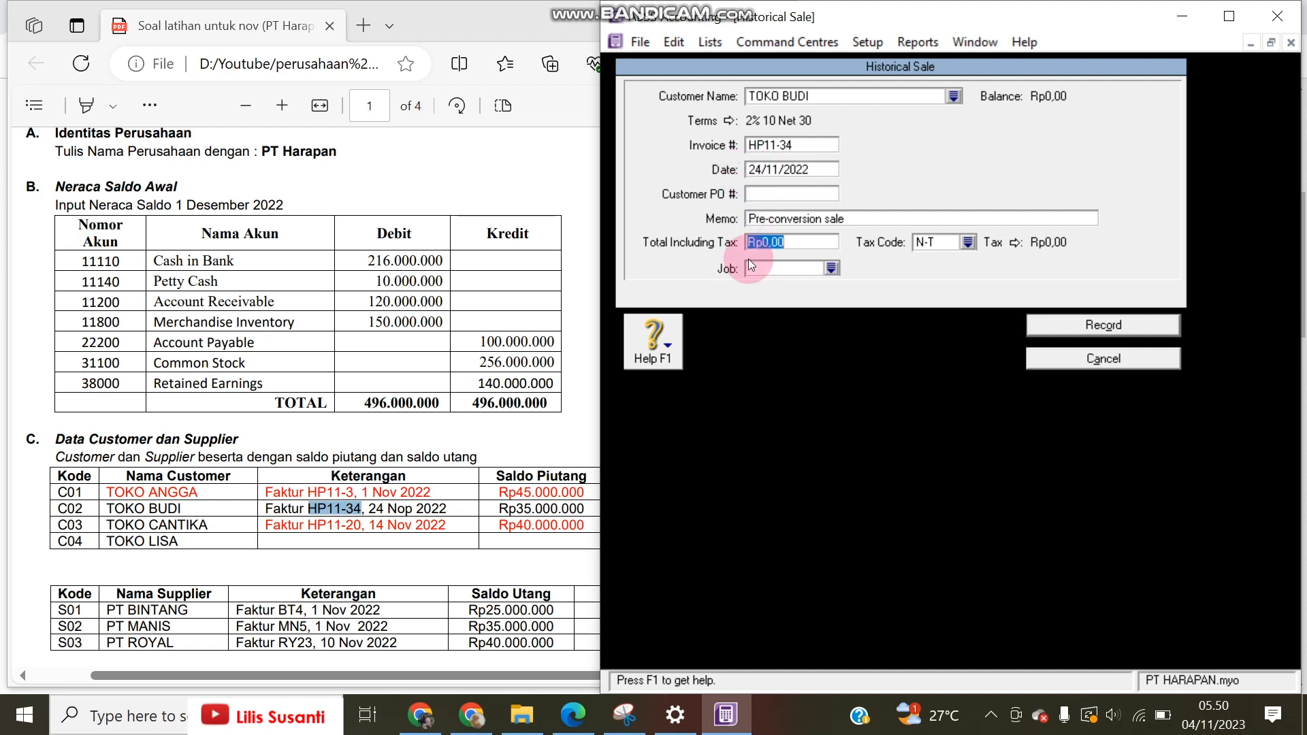
pyautogui.write('35')
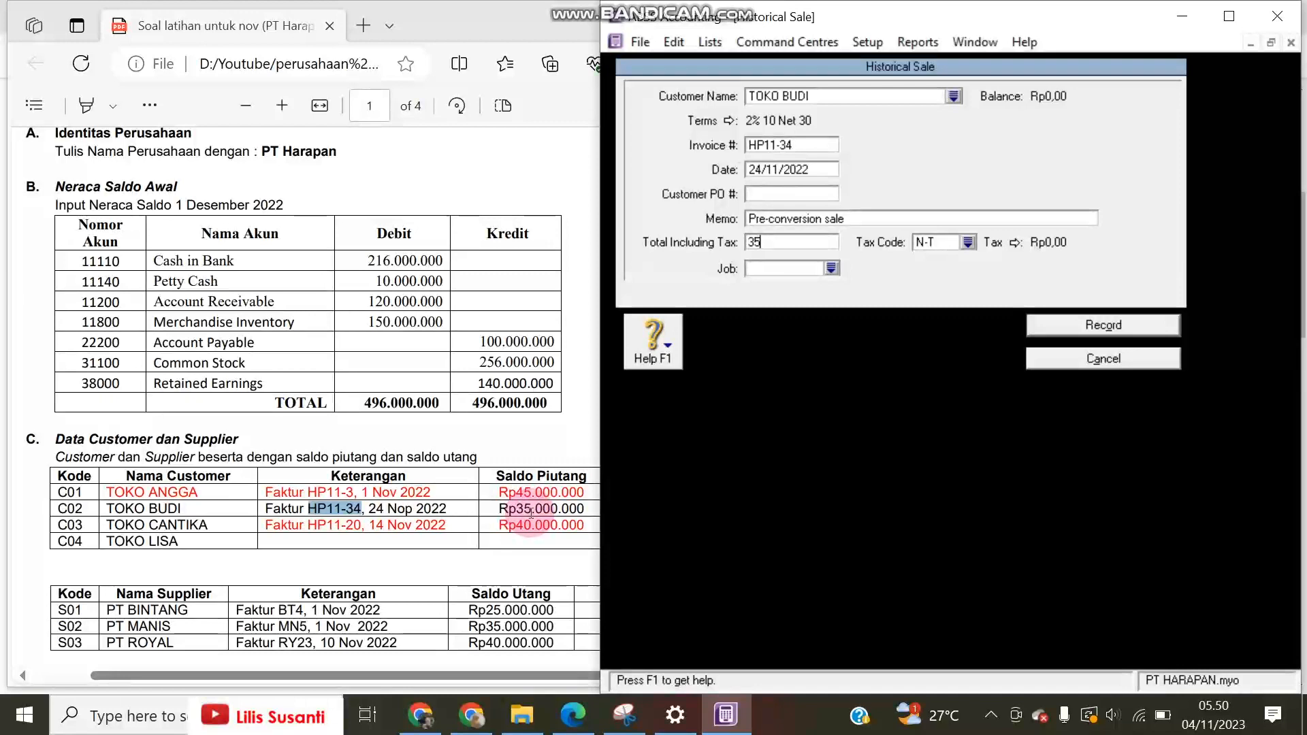
pyautogui.write('000000')
pyautogui.click(1086, 325)
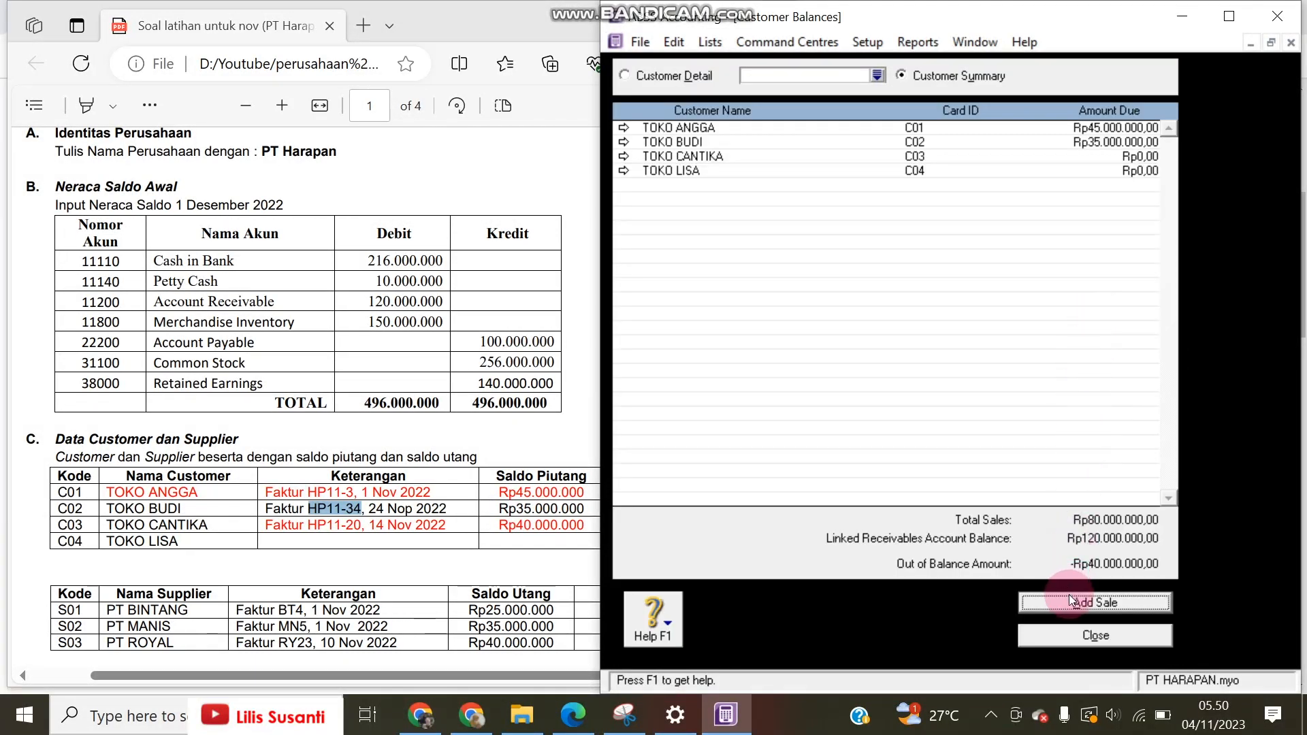
# Step: Start a new historical sale for customer TOKO CANTIKA
pyautogui.click(1072, 600)
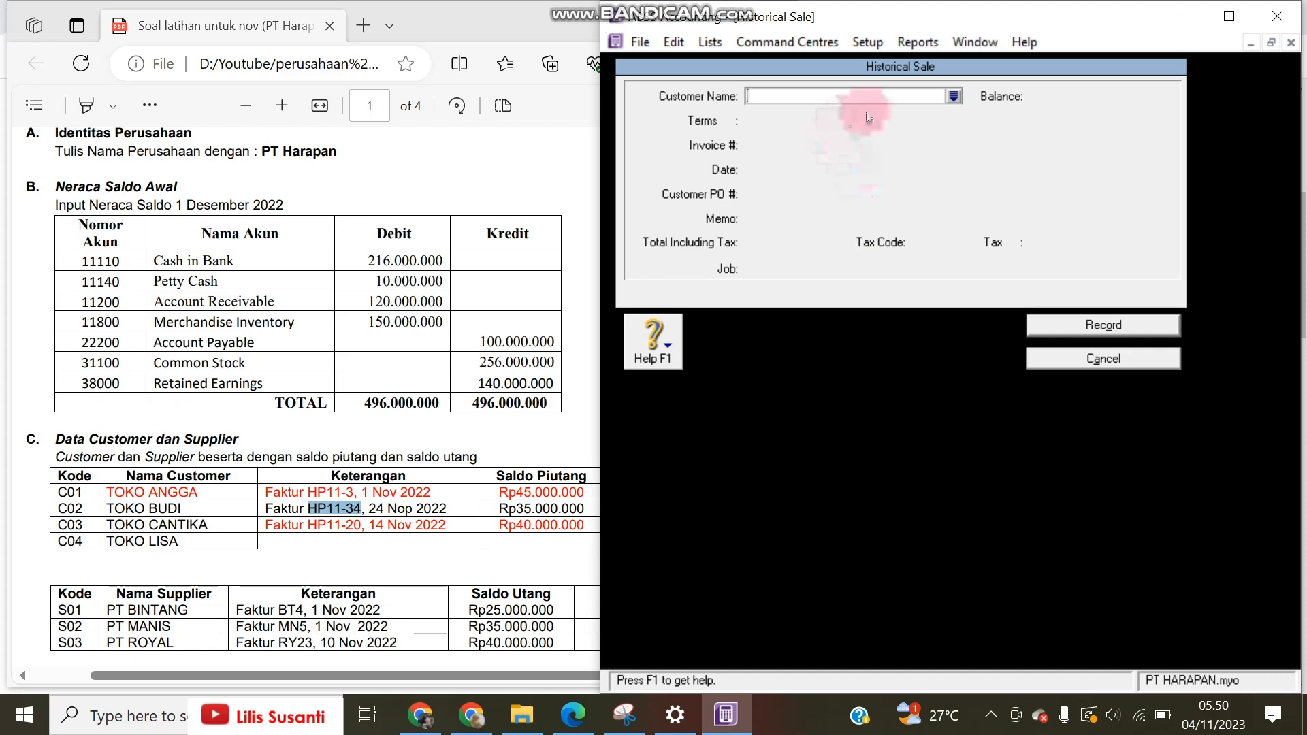
pyautogui.click(954, 96)
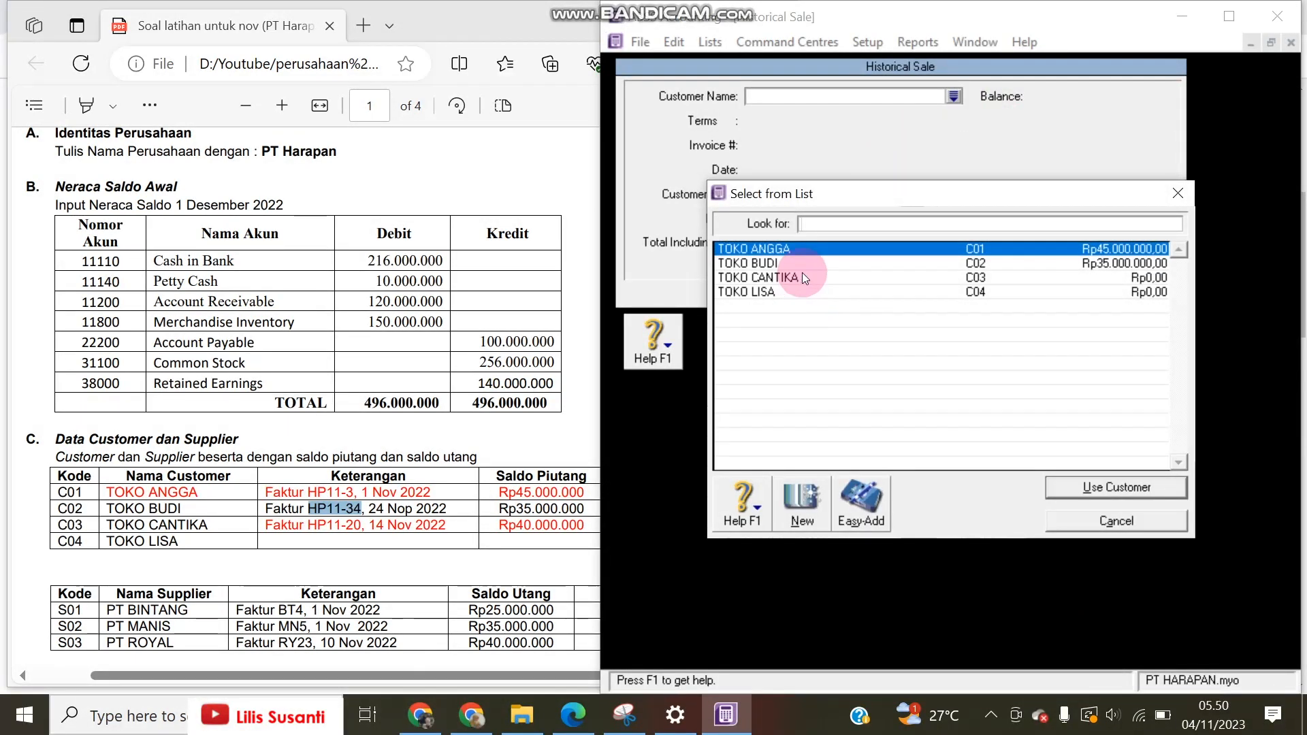
pyautogui.doubleClick(804, 276)
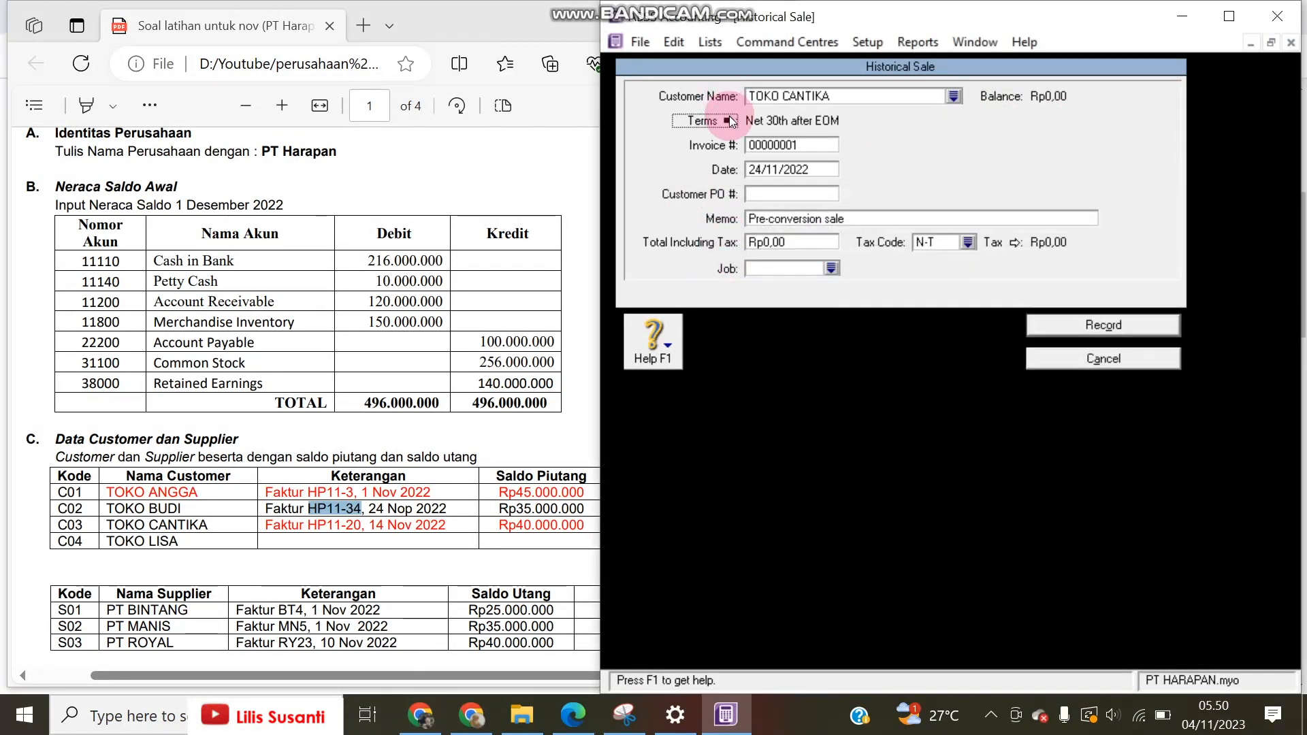
# Step: Set TOKO CANTIKA's sale terms to In a Given # of Days with 10 discount days, 30 balance due days and 2% early payment discount
pyautogui.click(730, 121)
pyautogui.click(1006, 235)
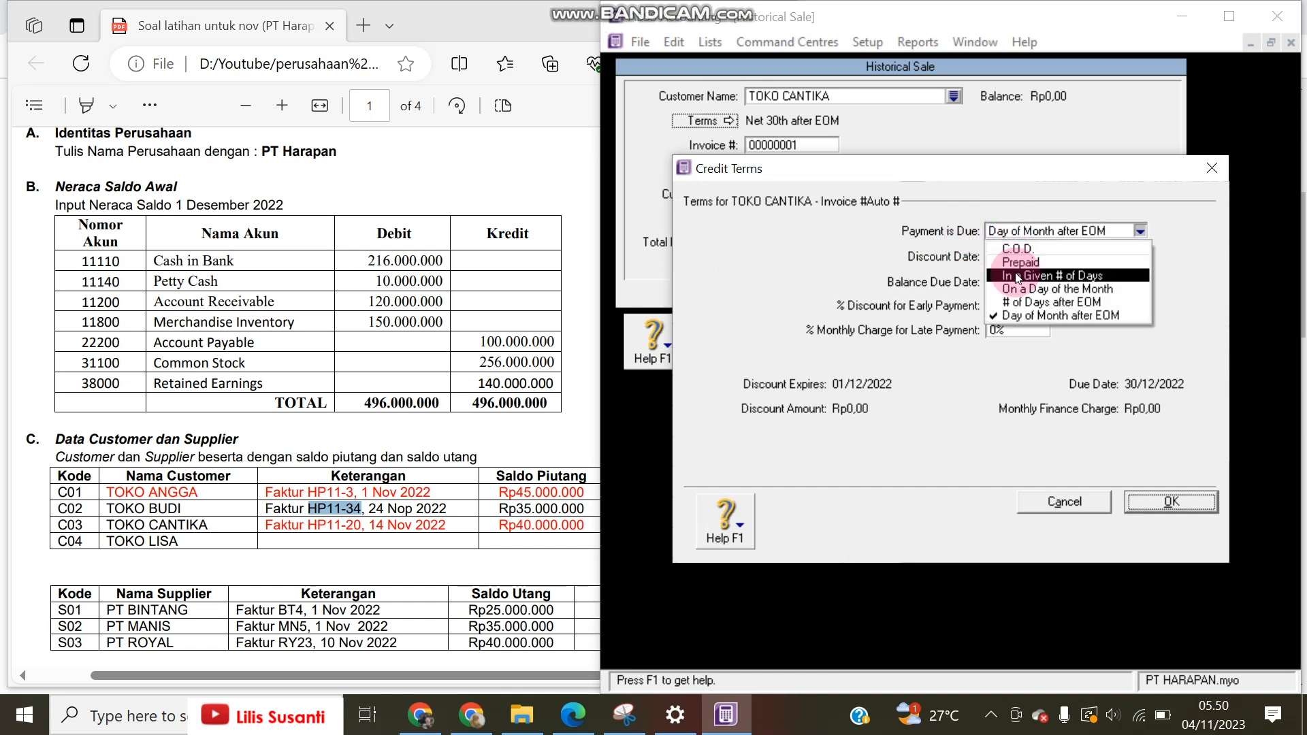
pyautogui.click(1007, 269)
pyautogui.click(993, 256)
pyautogui.doubleClick(993, 257)
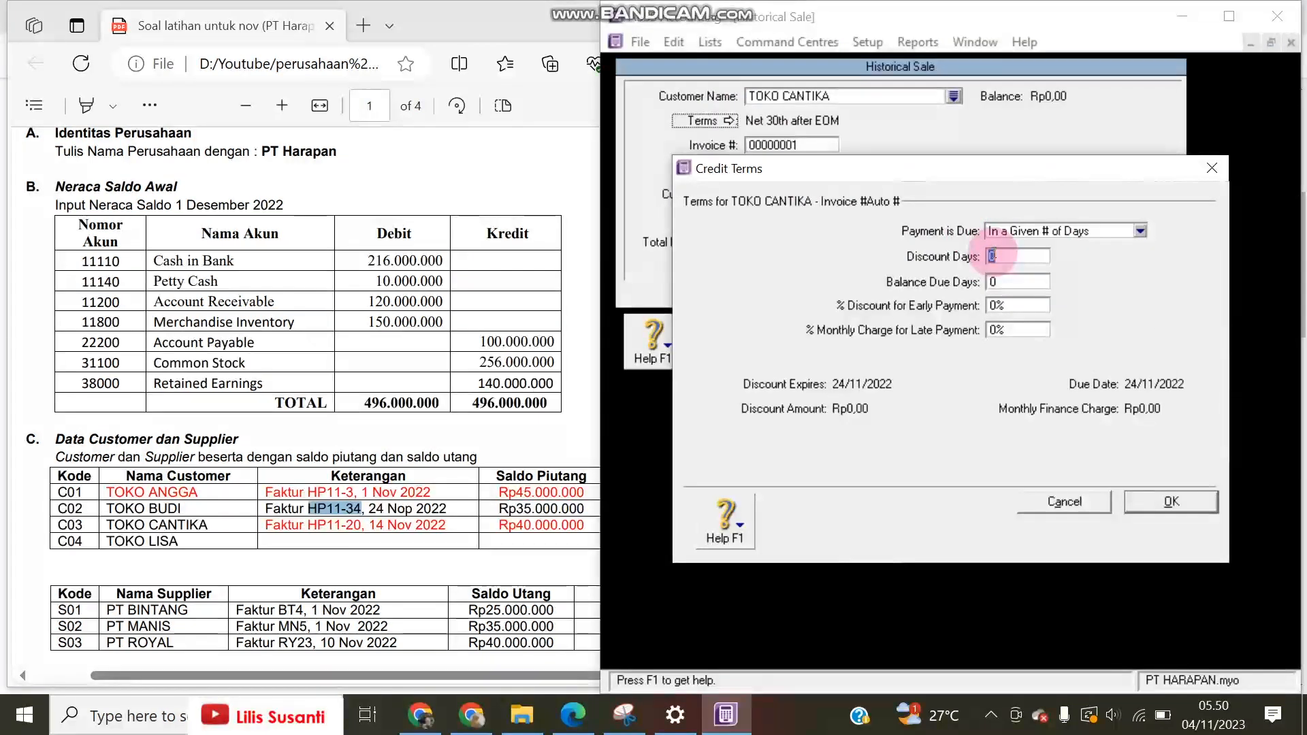
pyautogui.press('Tab')
pyautogui.write('30')
pyautogui.press('Tab')
pyautogui.write('2')
pyautogui.click(1141, 502)
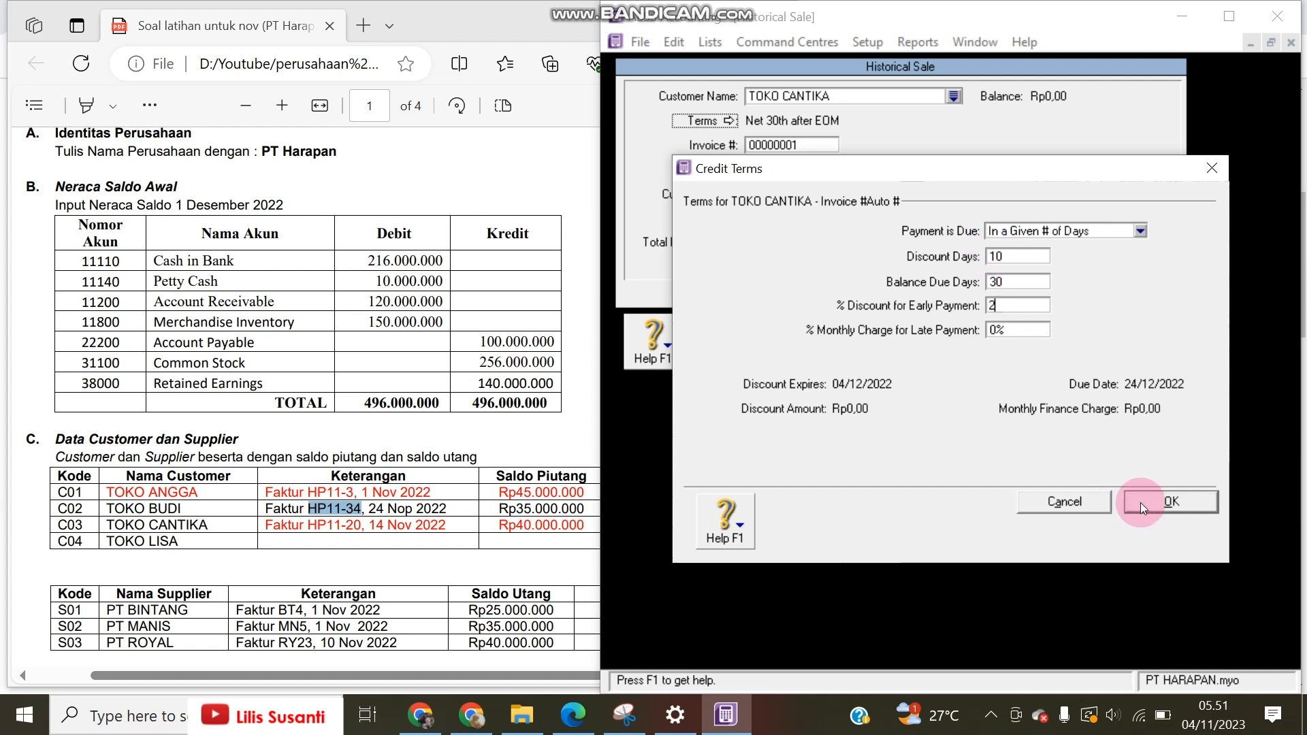
# Step: Select HP11-20 in the PDF's customer table and enter HP11-34 as the invoice number of TOKO CANTIKA's sale
pyautogui.moveTo(310, 525); pyautogui.dragTo(356, 525)
pyautogui.rightClick(357, 525)
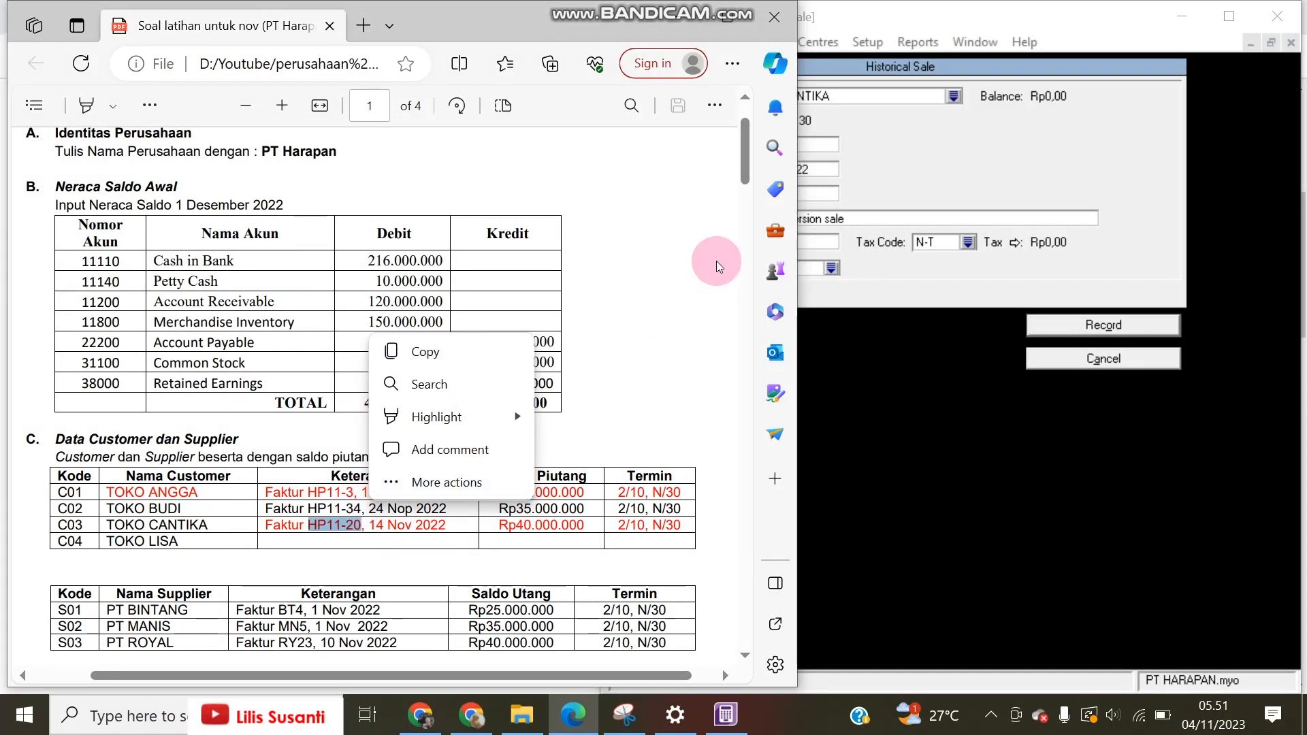
pyautogui.click(891, 148)
pyautogui.click(796, 150)
pyautogui.write('HP11-34')
pyautogui.press('Tab')
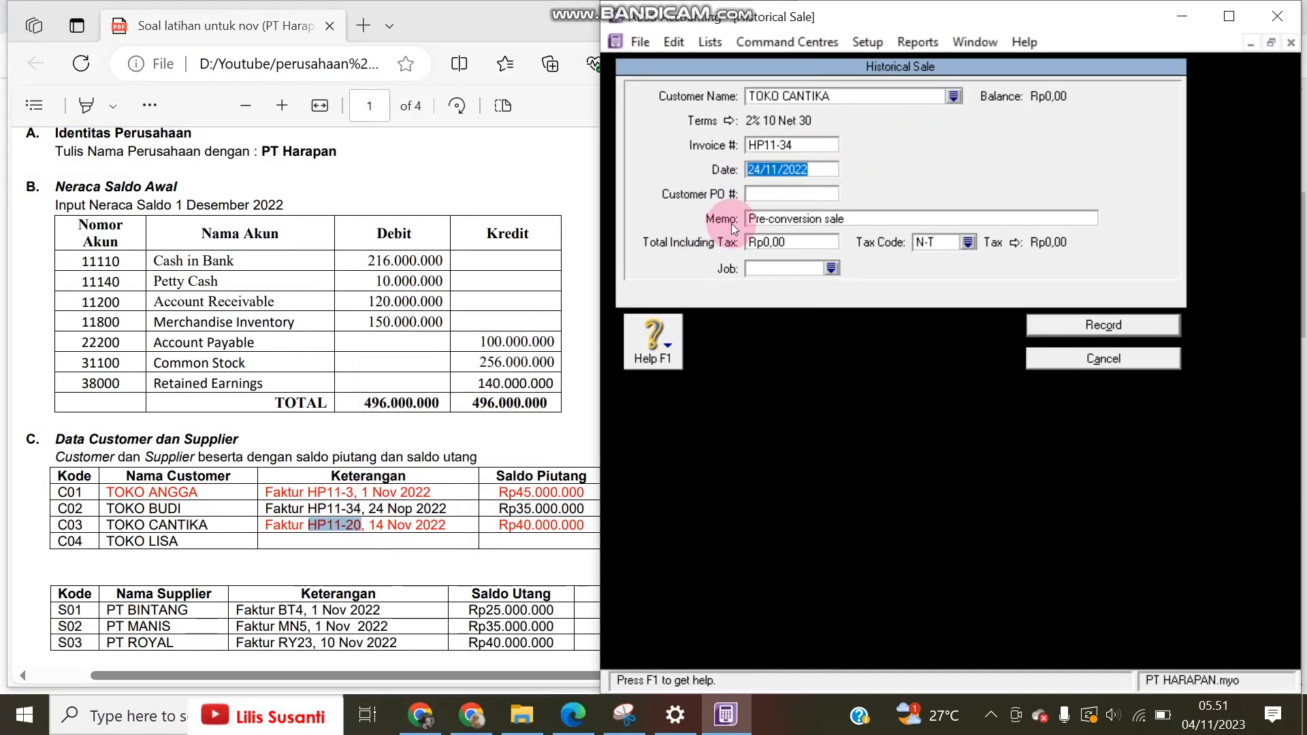
# Step: Date the TOKO CANTIKA sale 14/11/2022, enter a total including tax of 40000000 and record it
pyautogui.moveTo(761, 170); pyautogui.dragTo(739, 175)
pyautogui.write('14')
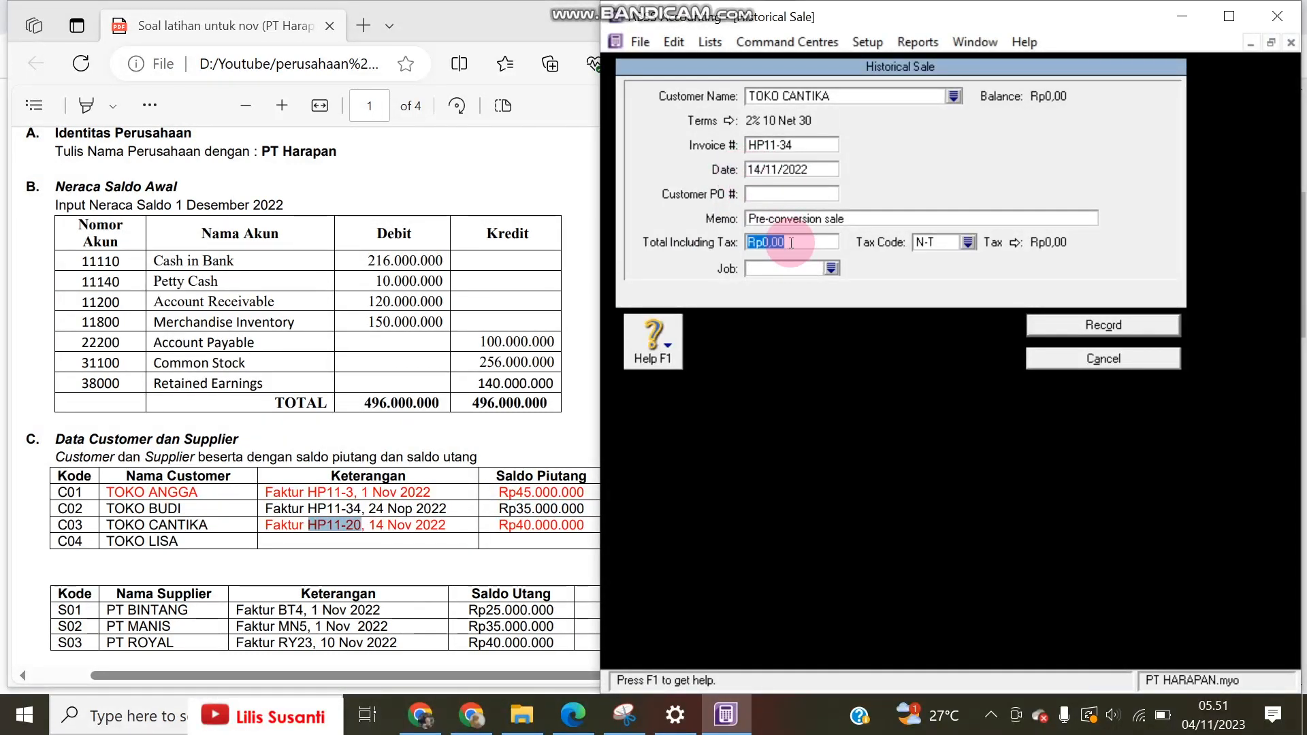
pyautogui.write('40000000')
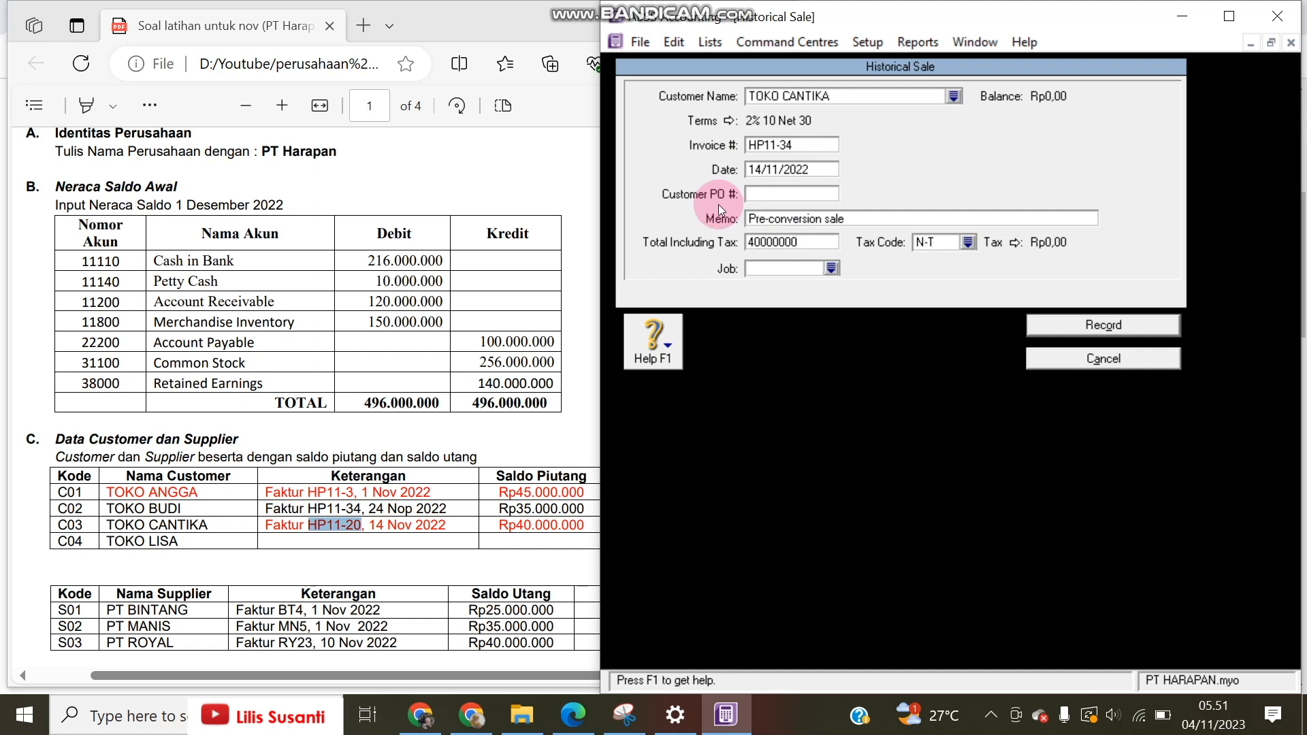
pyautogui.click(1031, 326)
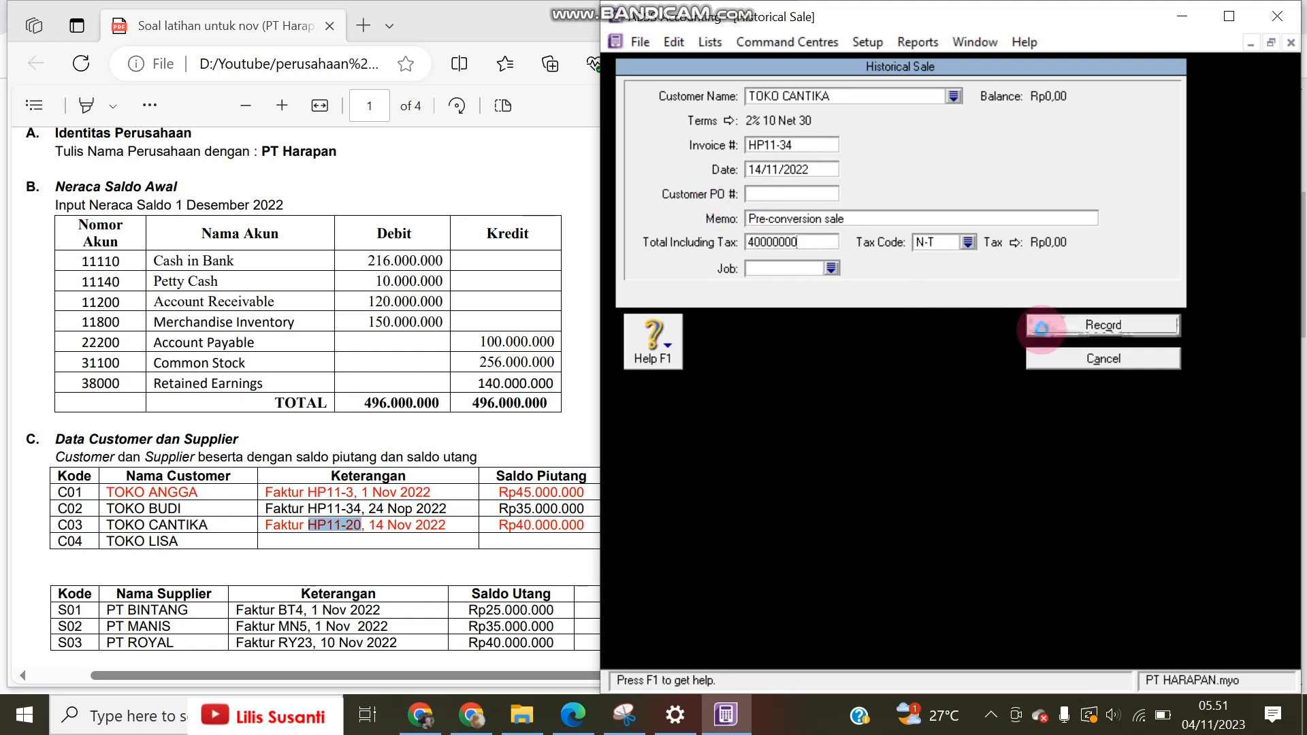
pyautogui.click(943, 448)
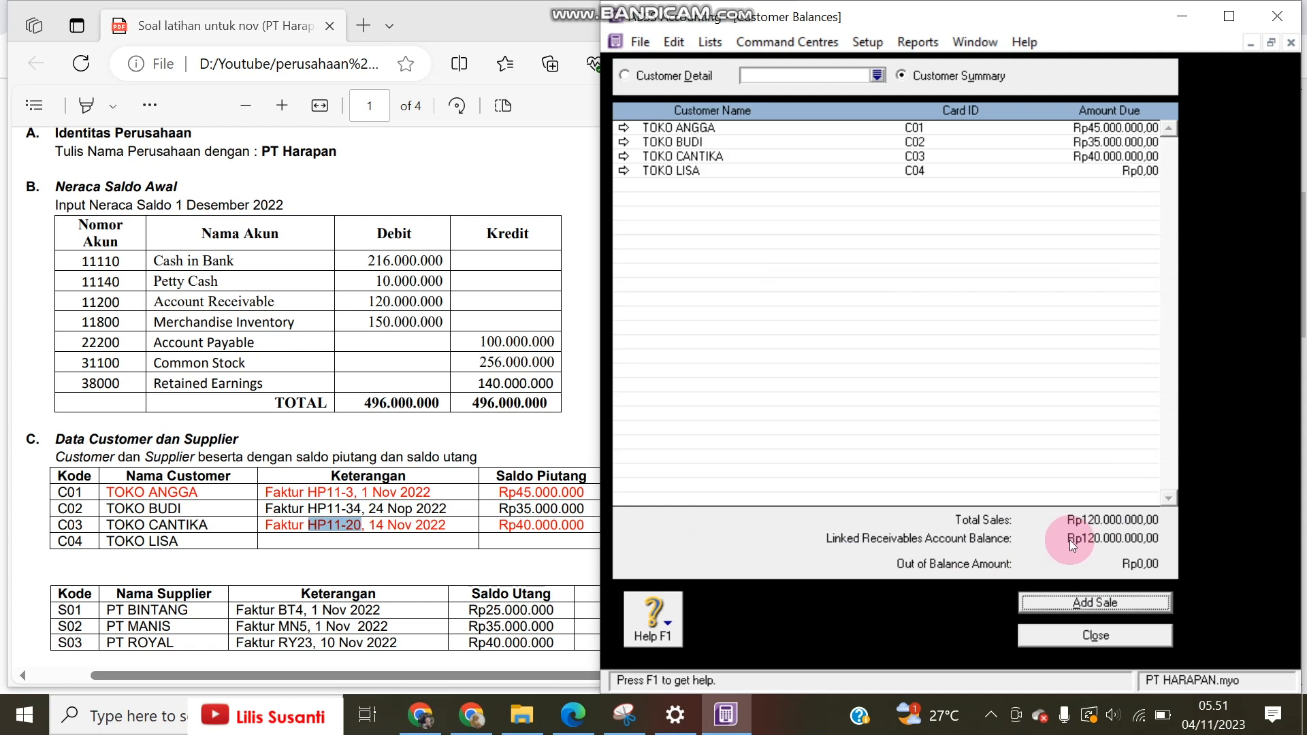
# Step: Open the Supplier Balances setup and start a historical purchase for supplier PT BINTANG
pyautogui.click(868, 50)
pyautogui.moveTo(1023, 93)
pyautogui.click(1130, 155)
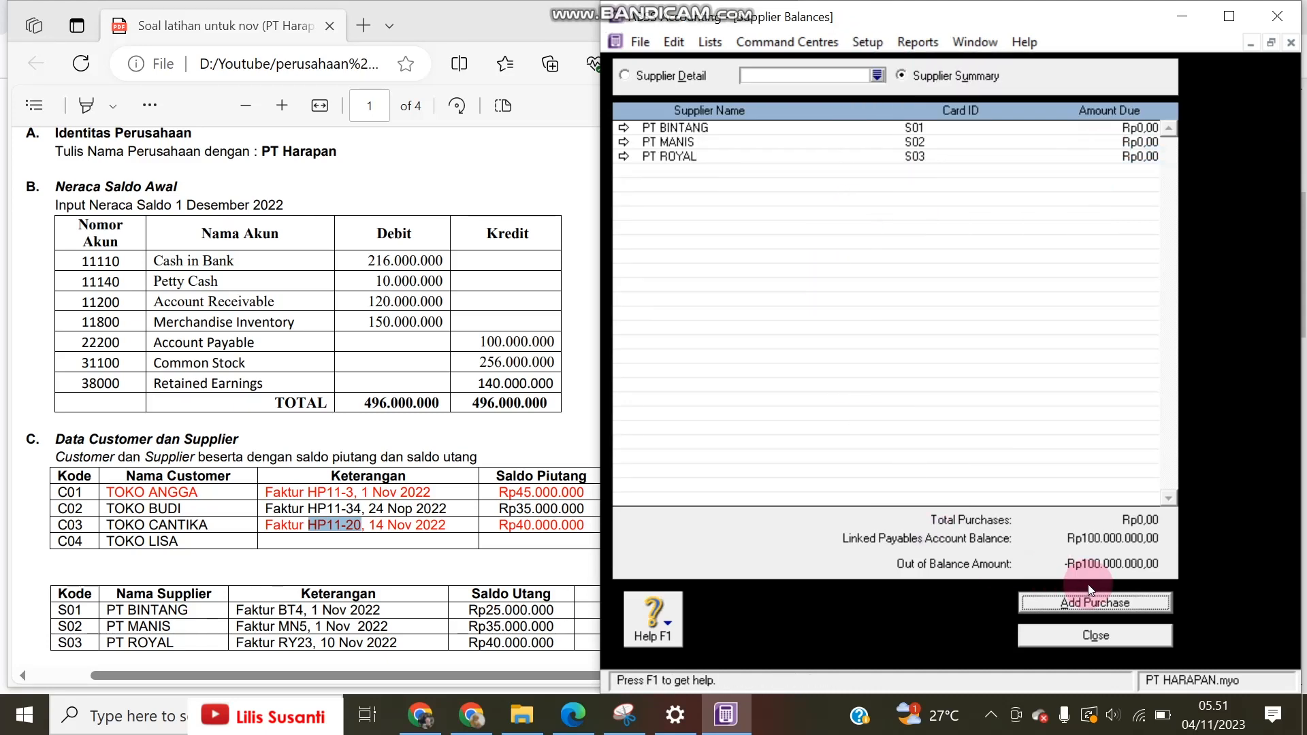
pyautogui.click(1107, 603)
pyautogui.click(961, 100)
pyautogui.click(954, 96)
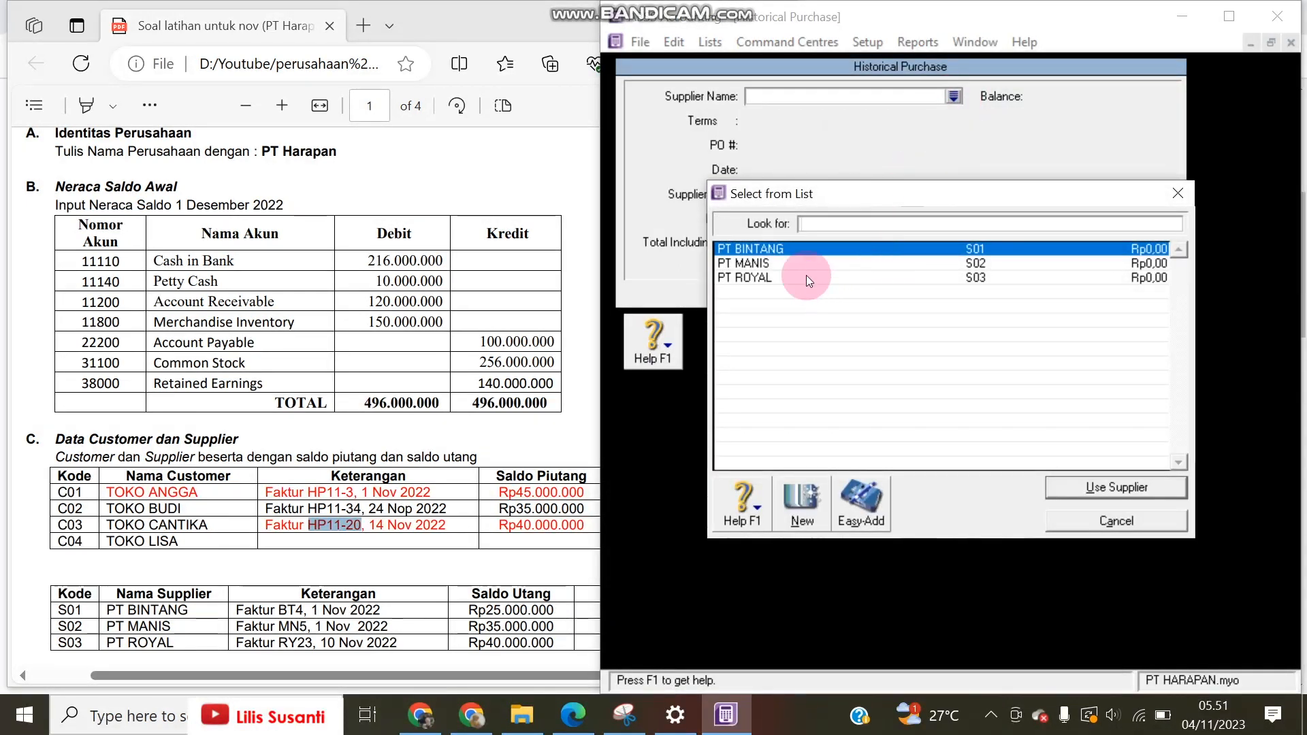
pyautogui.doubleClick(791, 247)
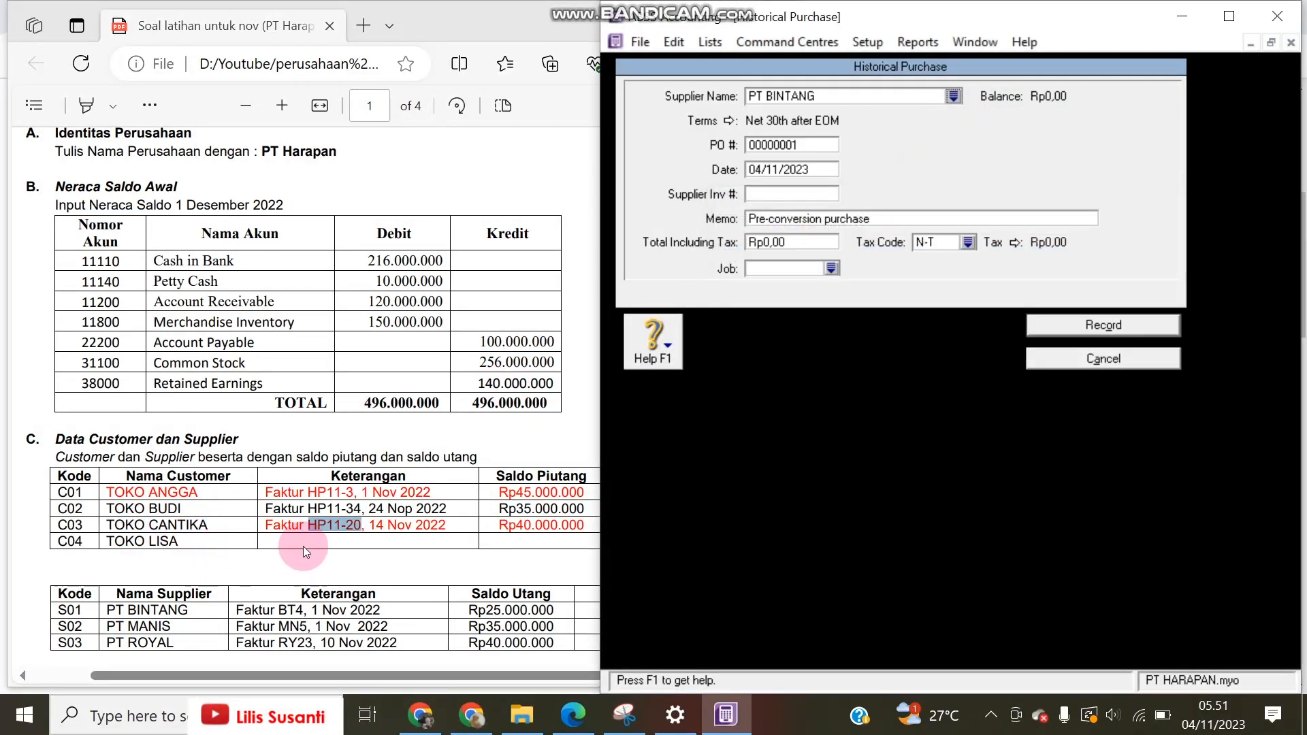
# Step: Set the purchase's credit terms to In a Given # of Days with 10 discount days, 30 balance due days and 2% early payment discount
pyautogui.click(684, 178)
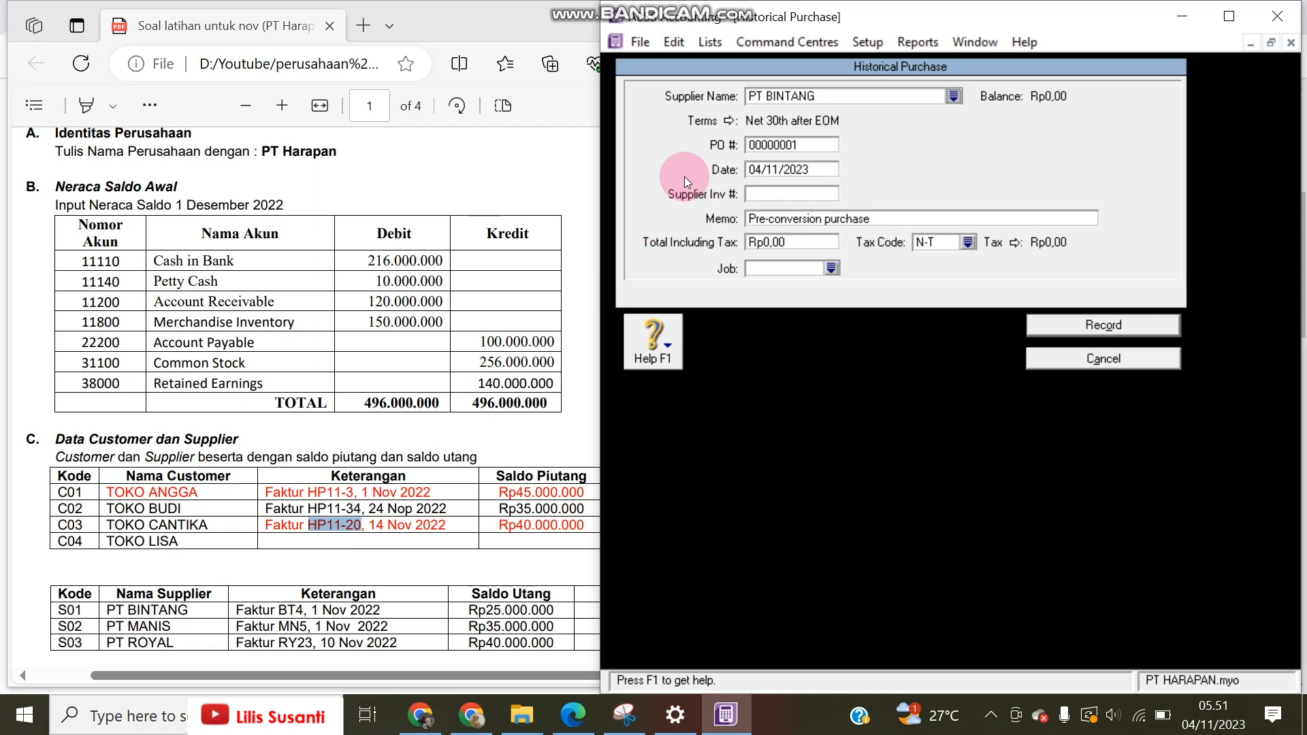
pyautogui.click(728, 121)
pyautogui.click(431, 554)
pyautogui.click(620, 611)
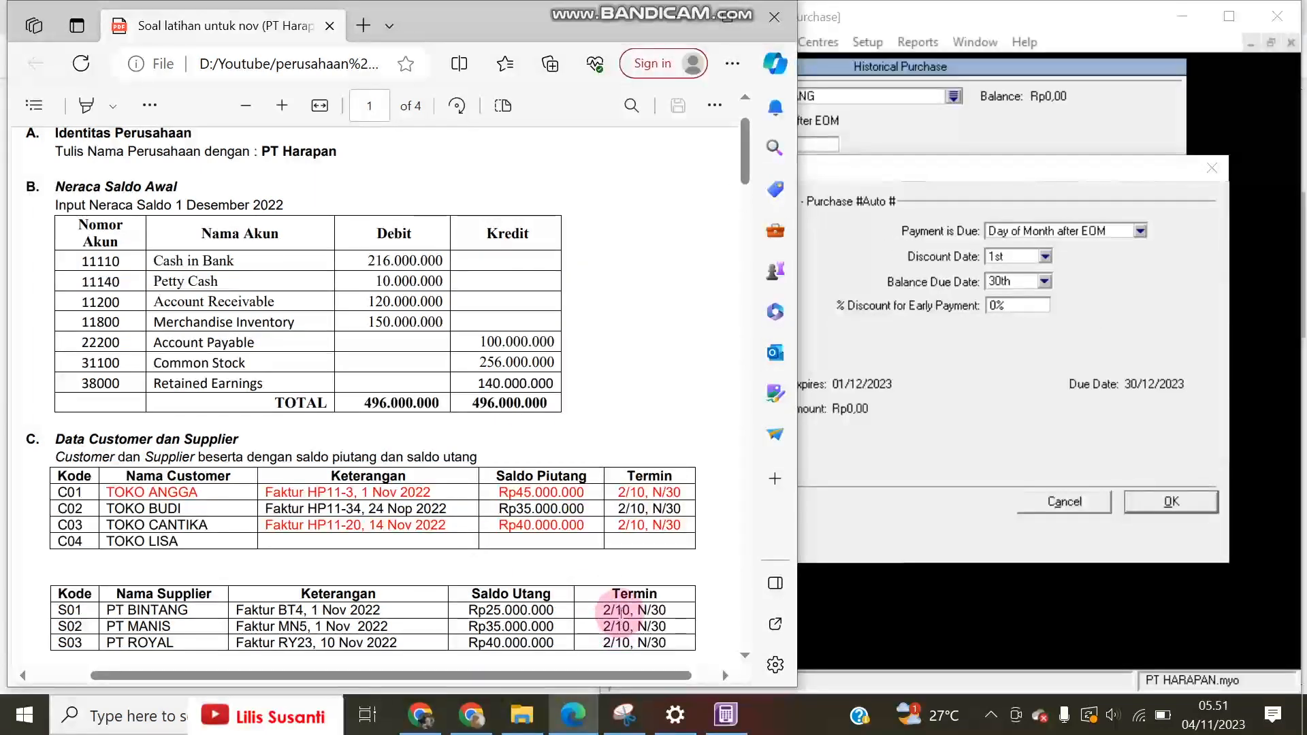
pyautogui.click(1052, 231)
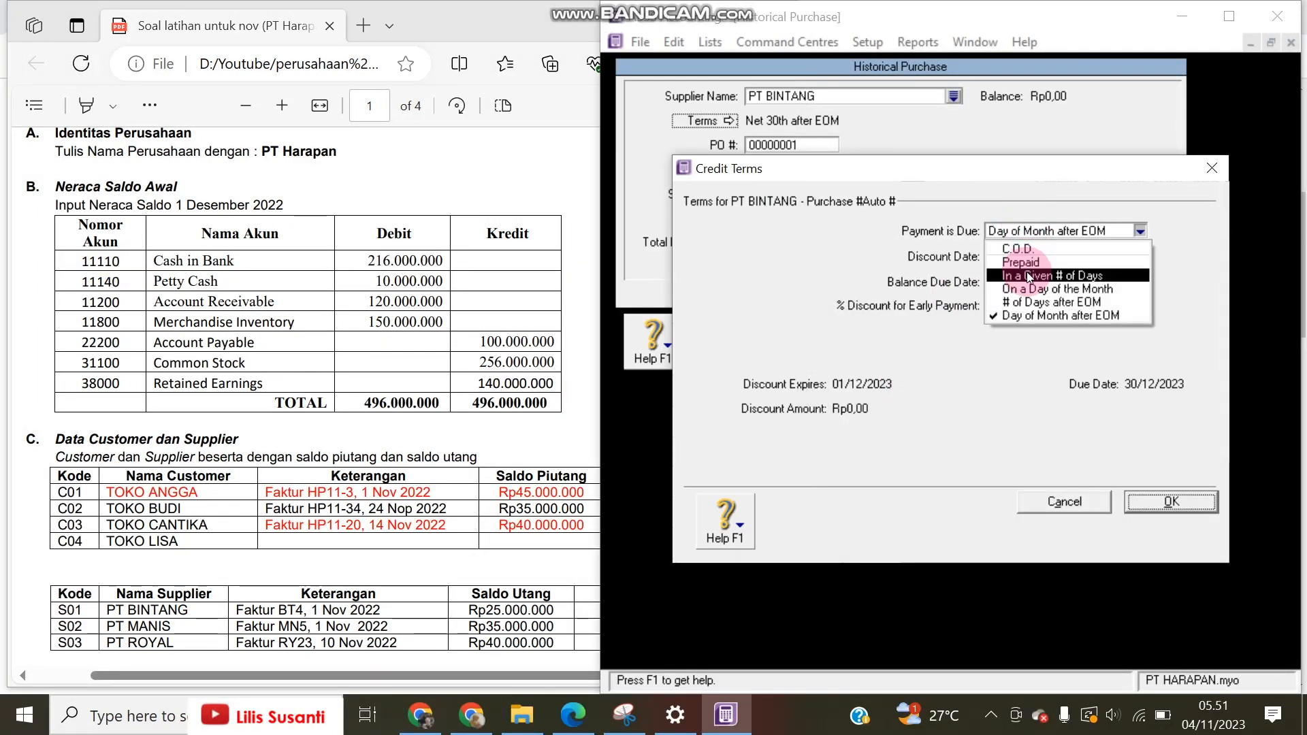
pyautogui.click(1029, 276)
pyautogui.click(992, 256)
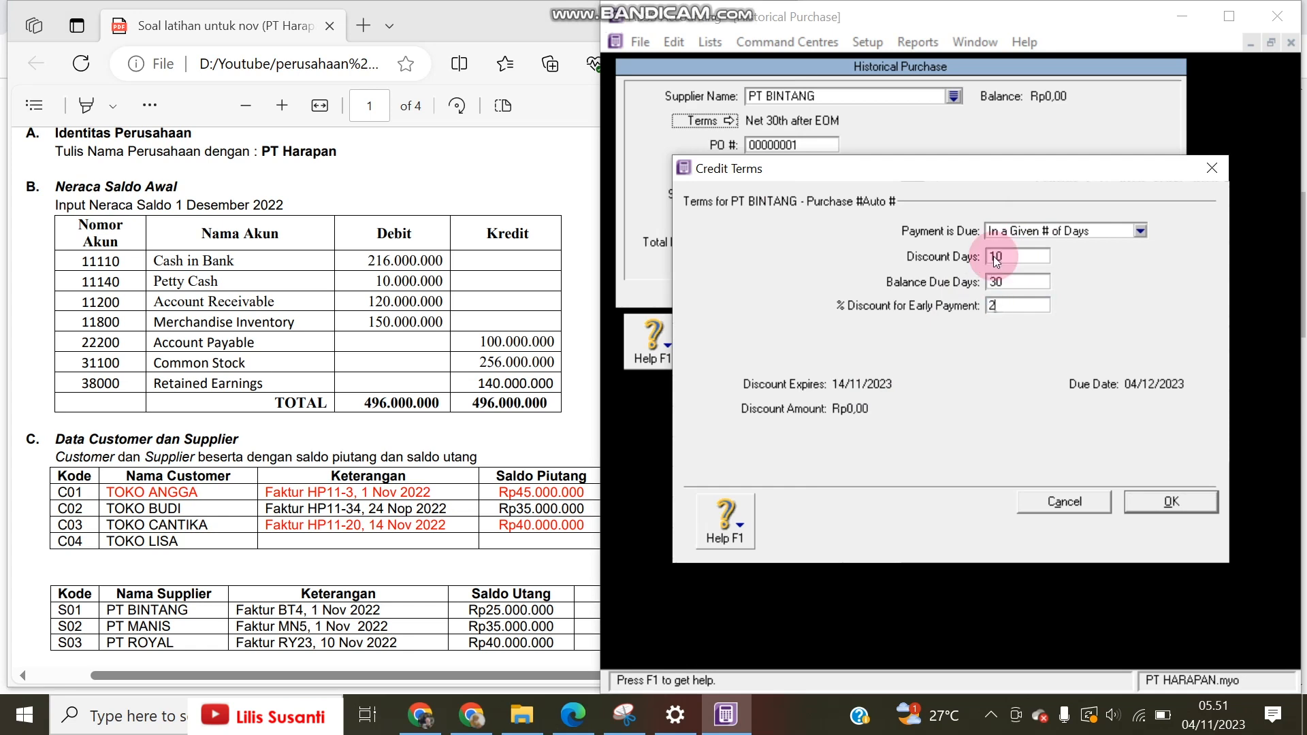
pyautogui.click(1165, 501)
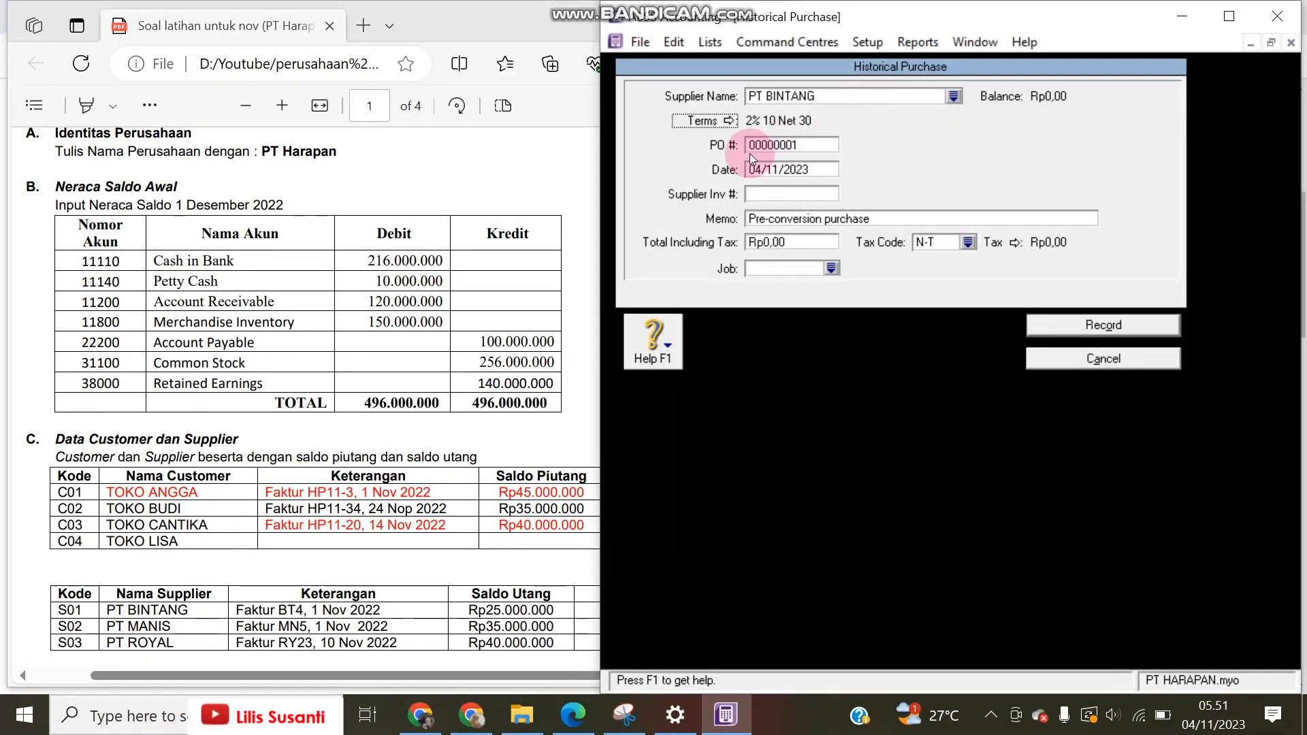
# Step: Copy invoice number BT4 from the PDF's supplier table into the PT BINTANG purchase as its PO number
pyautogui.click(786, 148)
pyautogui.click(320, 608)
pyautogui.moveTo(298, 611); pyautogui.dragTo(308, 610)
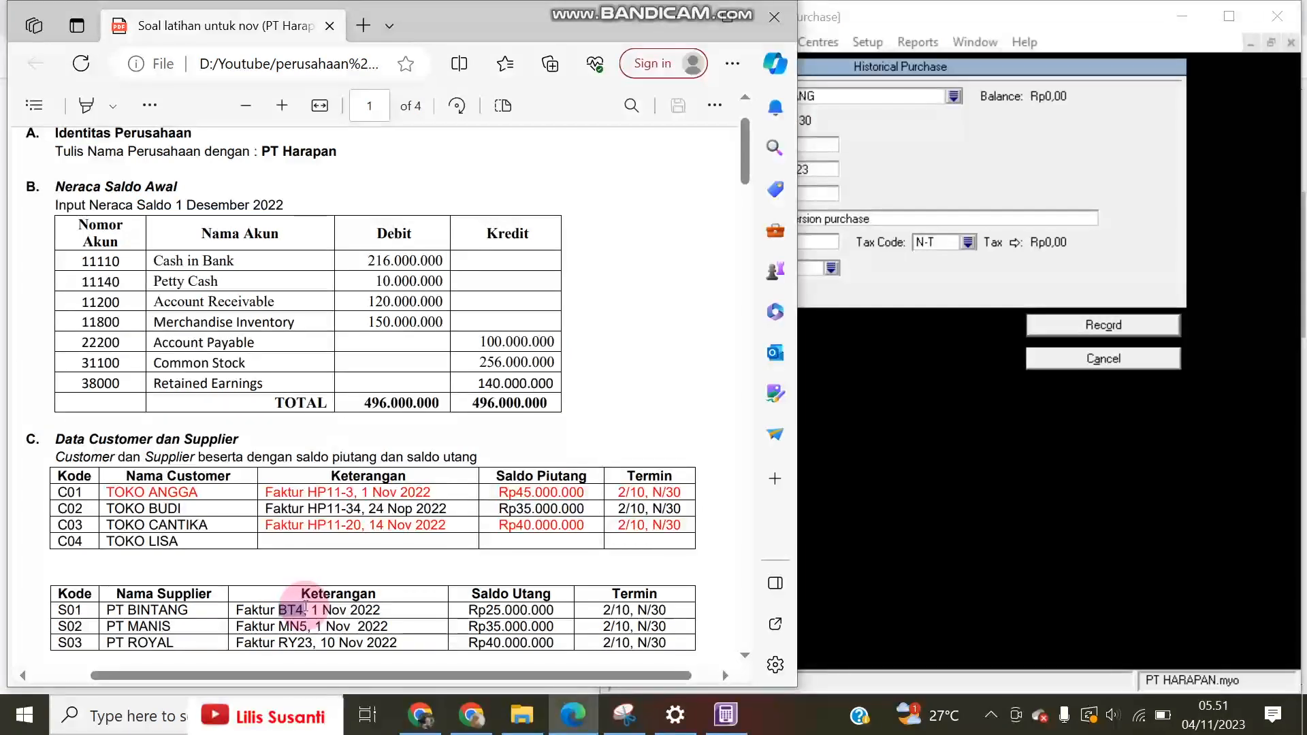
pyautogui.click(943, 181)
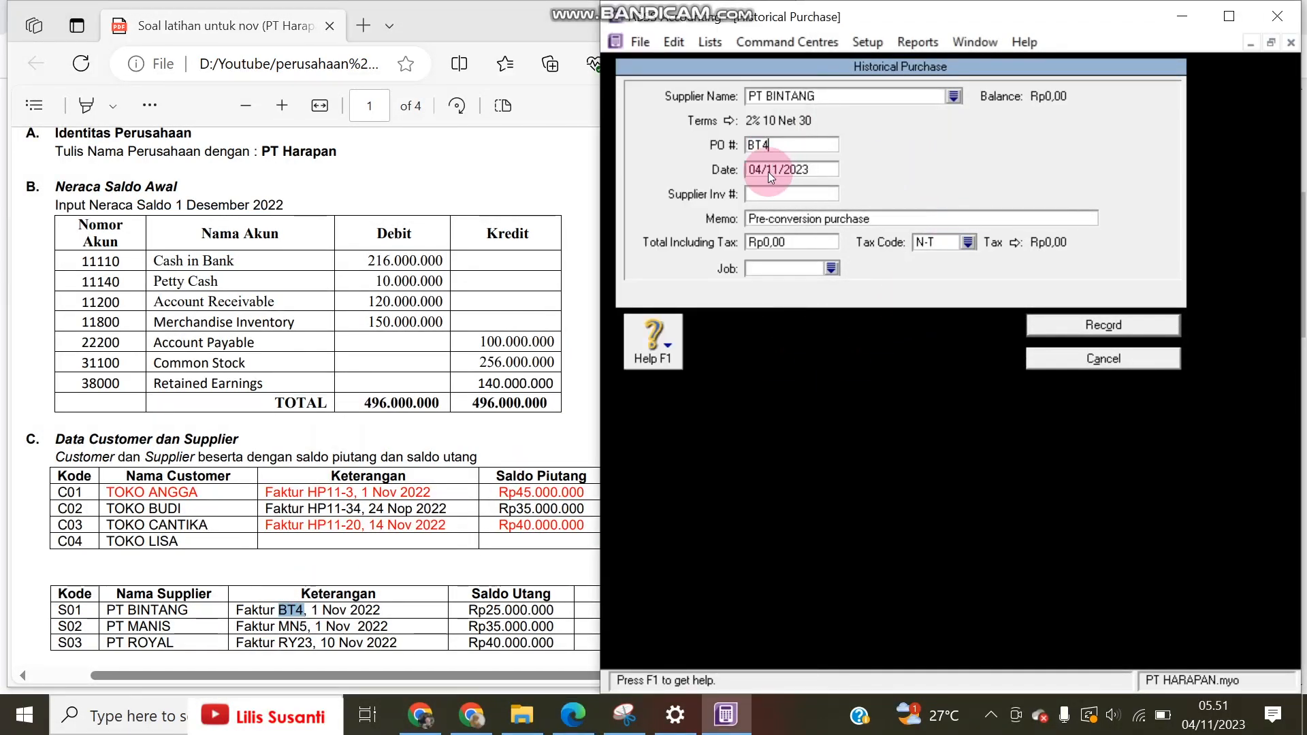
# Step: Date the PT BINTANG purchase 01/11/2022, enter a total including tax of 25000000 and record it
pyautogui.click(755, 172)
pyautogui.write('01/11/2022')
pyautogui.click(770, 242)
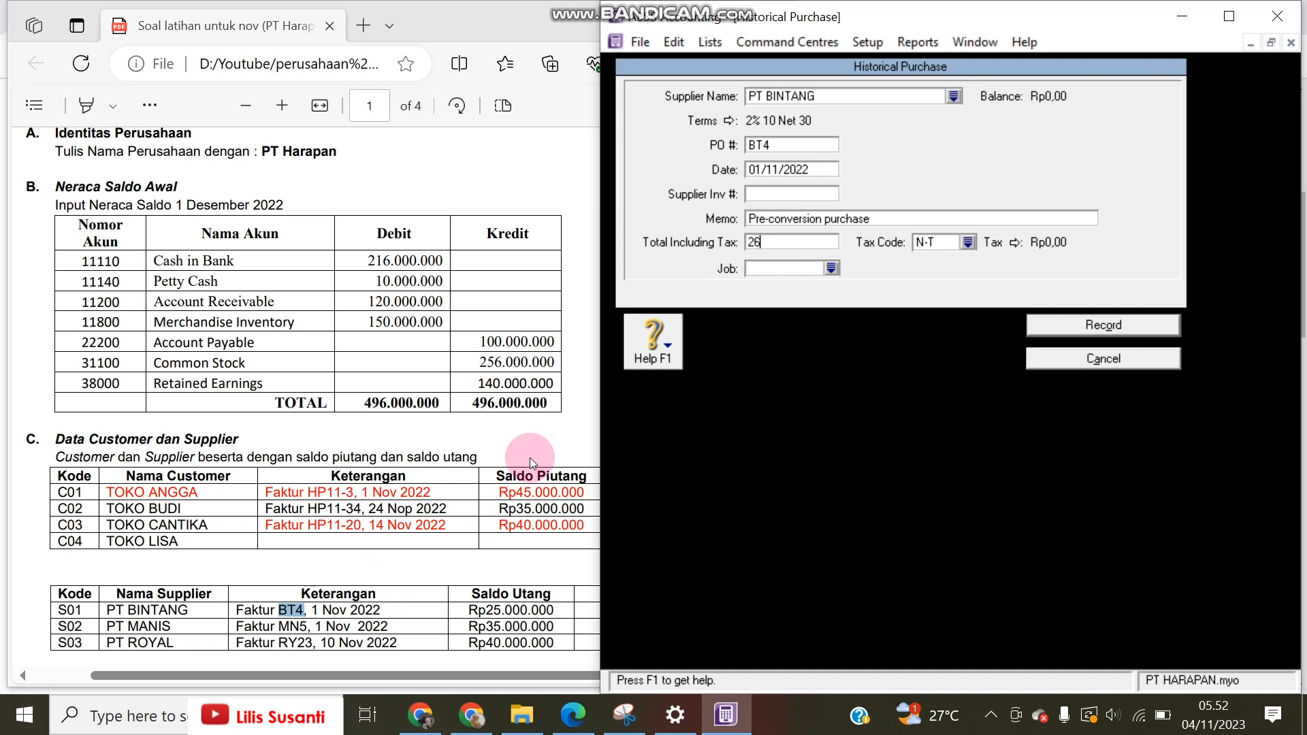
pyautogui.write('25000000')
pyautogui.click(1055, 327)
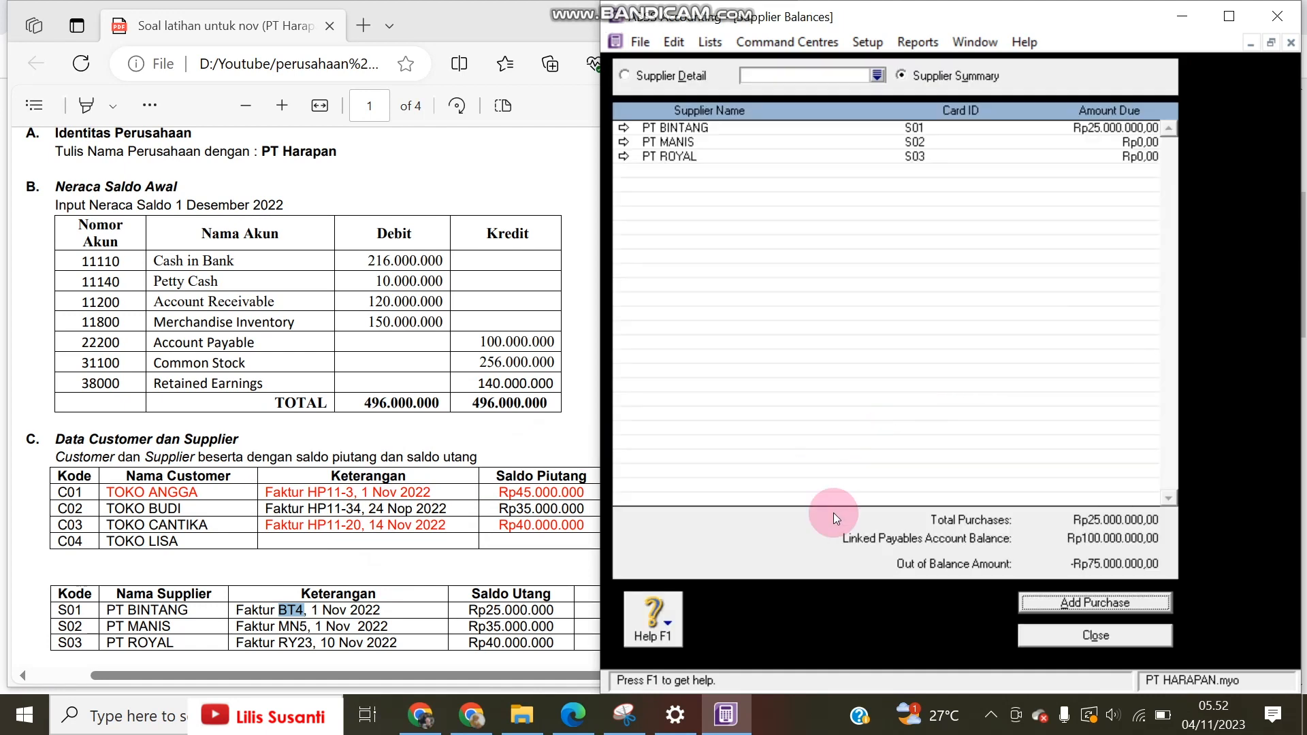
# Step: Add another historical purchase in Supplier Balances for supplier PT MANIS
pyautogui.click(1086, 602)
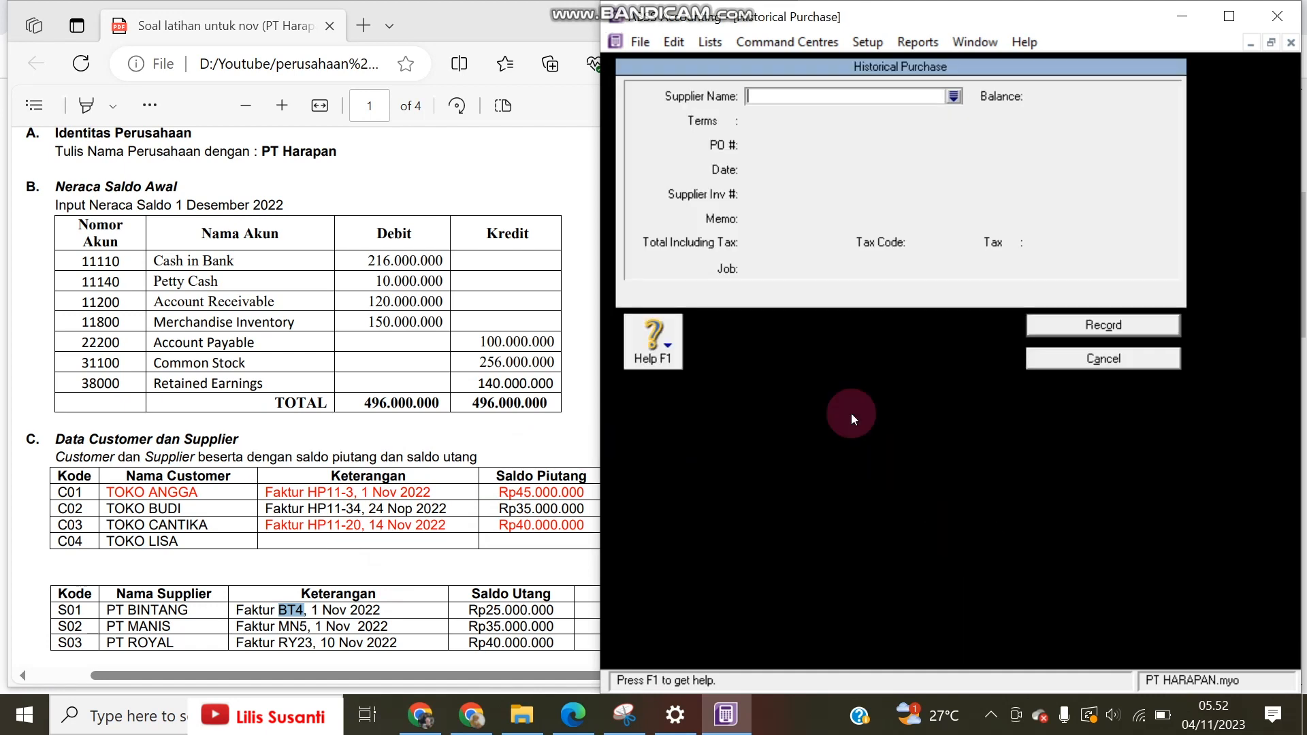
pyautogui.click(954, 96)
pyautogui.doubleClick(815, 262)
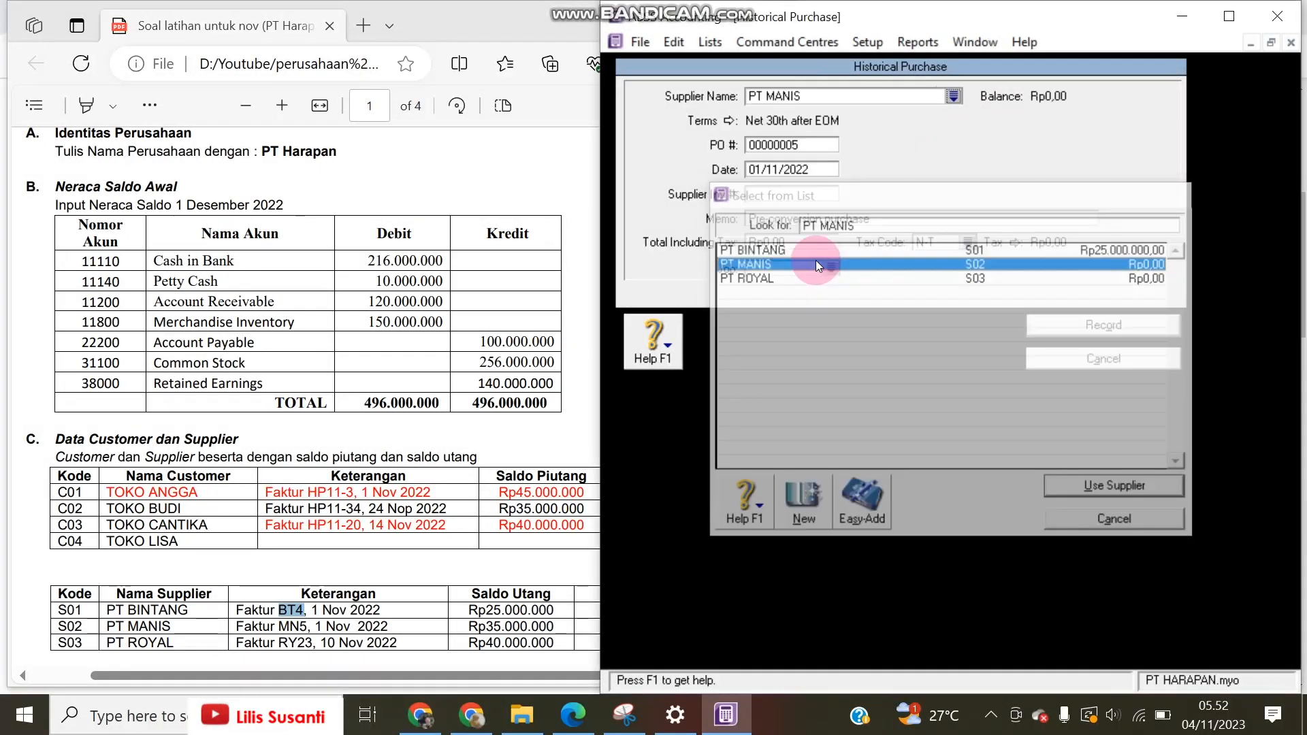
# Step: Set the PT MANIS purchase's terms to In a Given # of Days with 10 discount days, 30 balance due days and 2% early payment discount
pyautogui.click(727, 121)
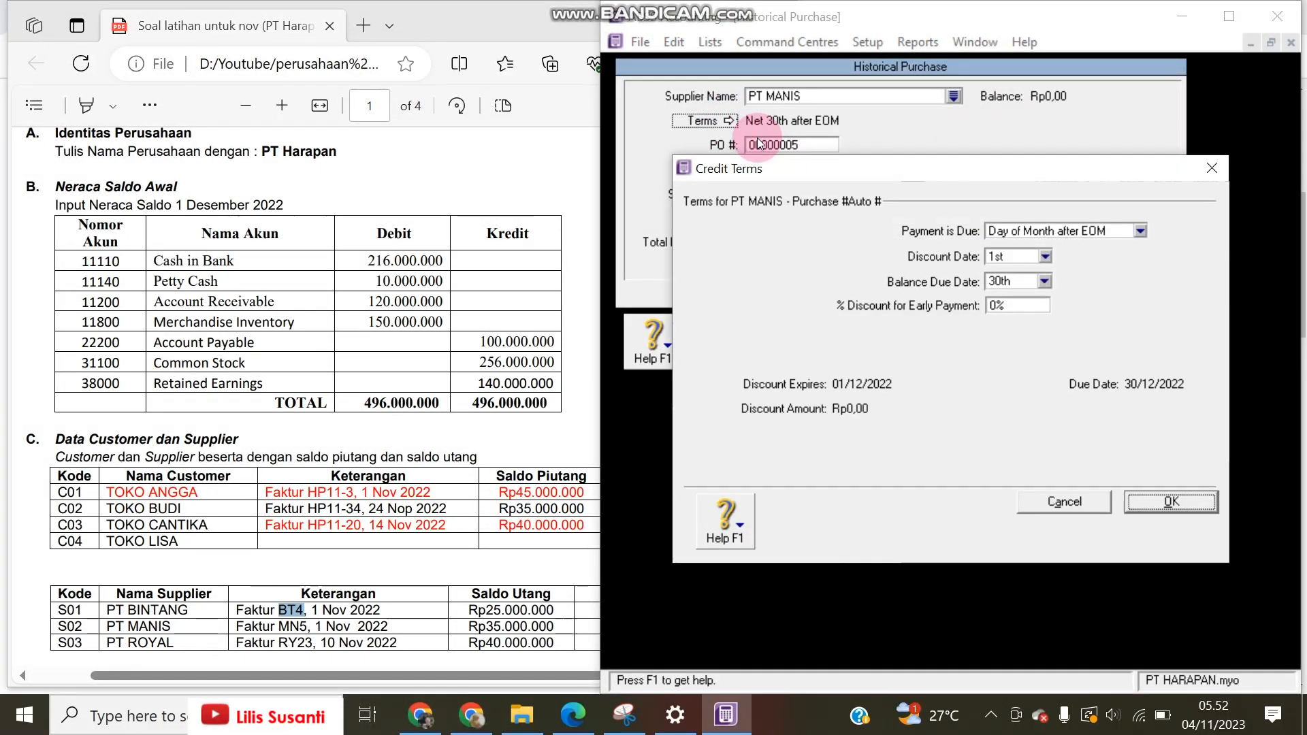
pyautogui.click(1029, 231)
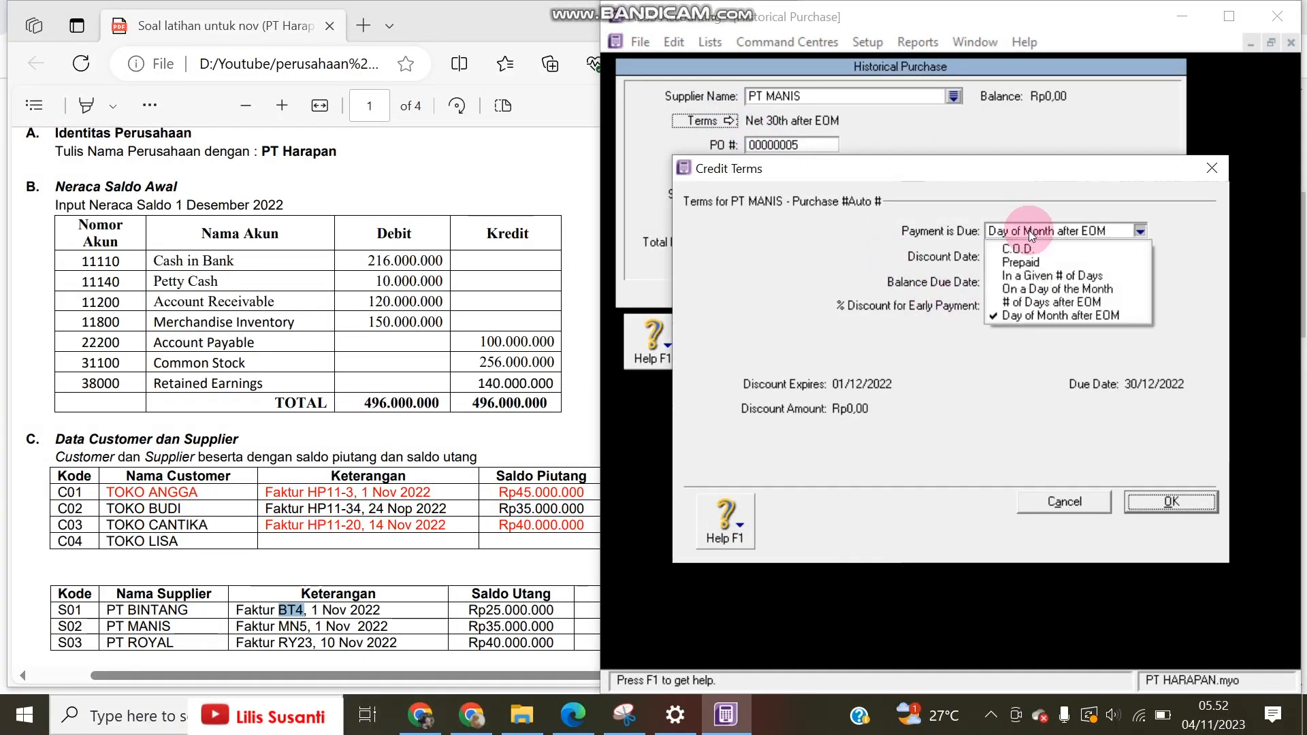
pyautogui.click(1017, 259)
pyautogui.click(1016, 257)
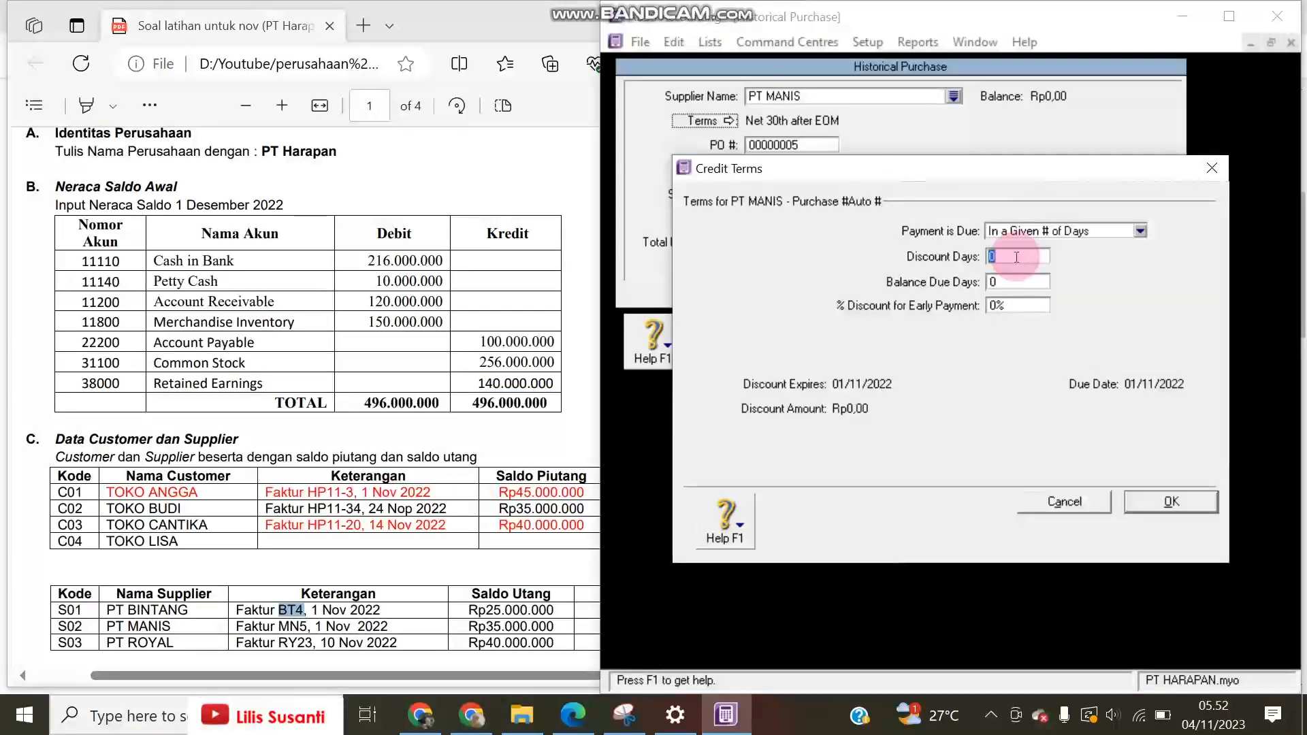
pyautogui.write('10')
pyautogui.press('Tab')
pyautogui.write('30')
pyautogui.press('Tab')
pyautogui.write('2')
pyautogui.press('Return')
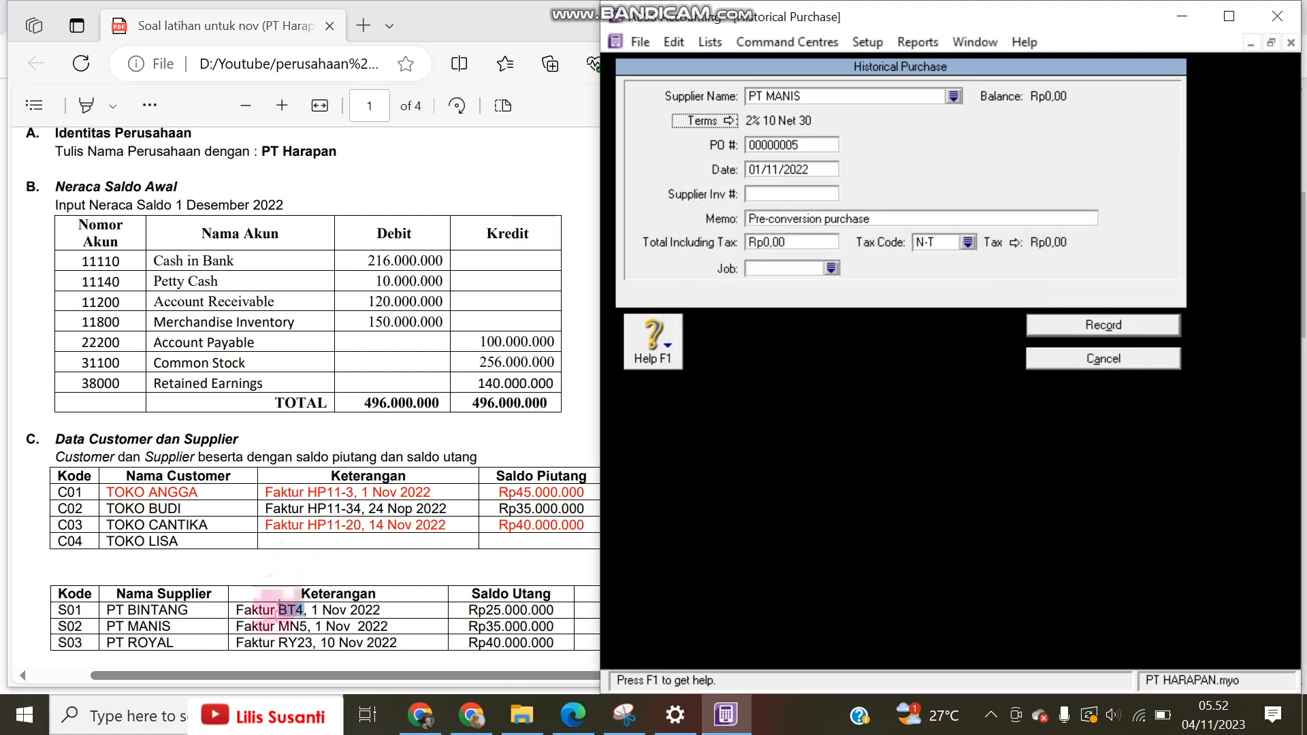
# Step: Copy invoice number MN5 from the PDF's supplier table into the PT MANIS purchase as its PO number
pyautogui.click(294, 625)
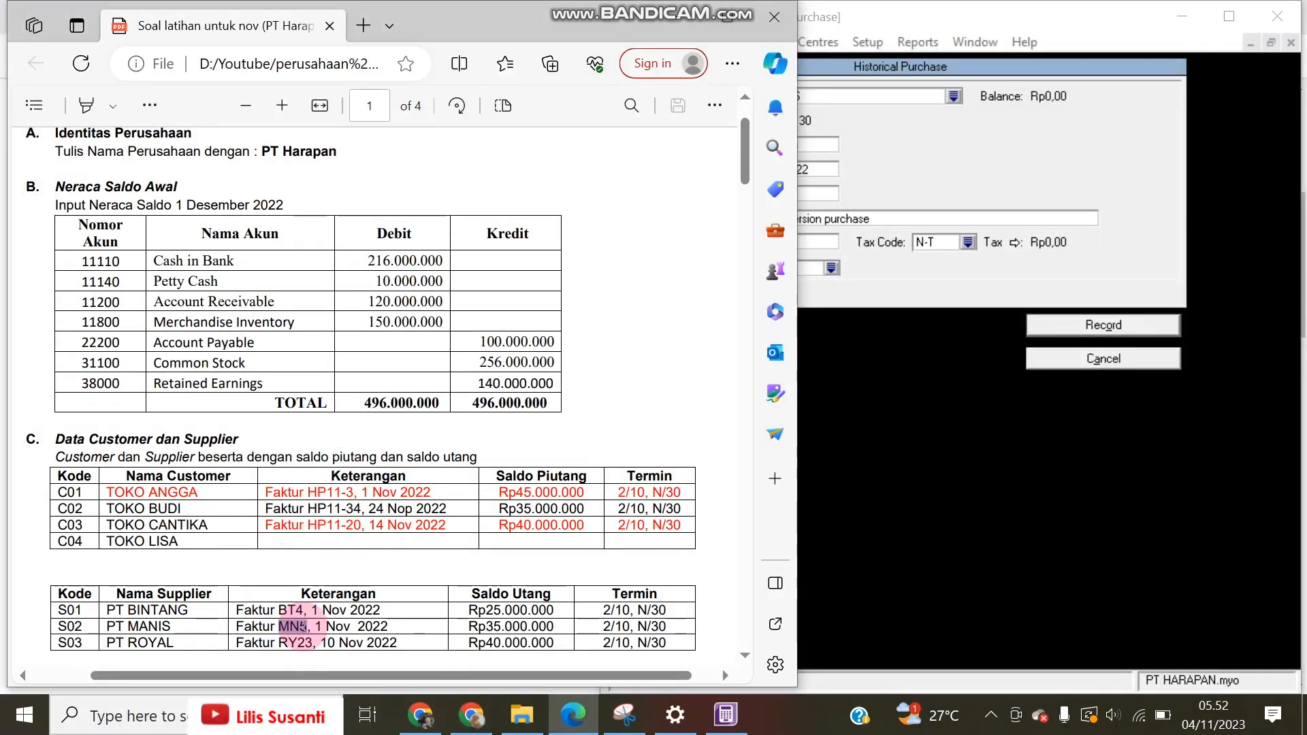
pyautogui.click(844, 204)
pyautogui.click(778, 147)
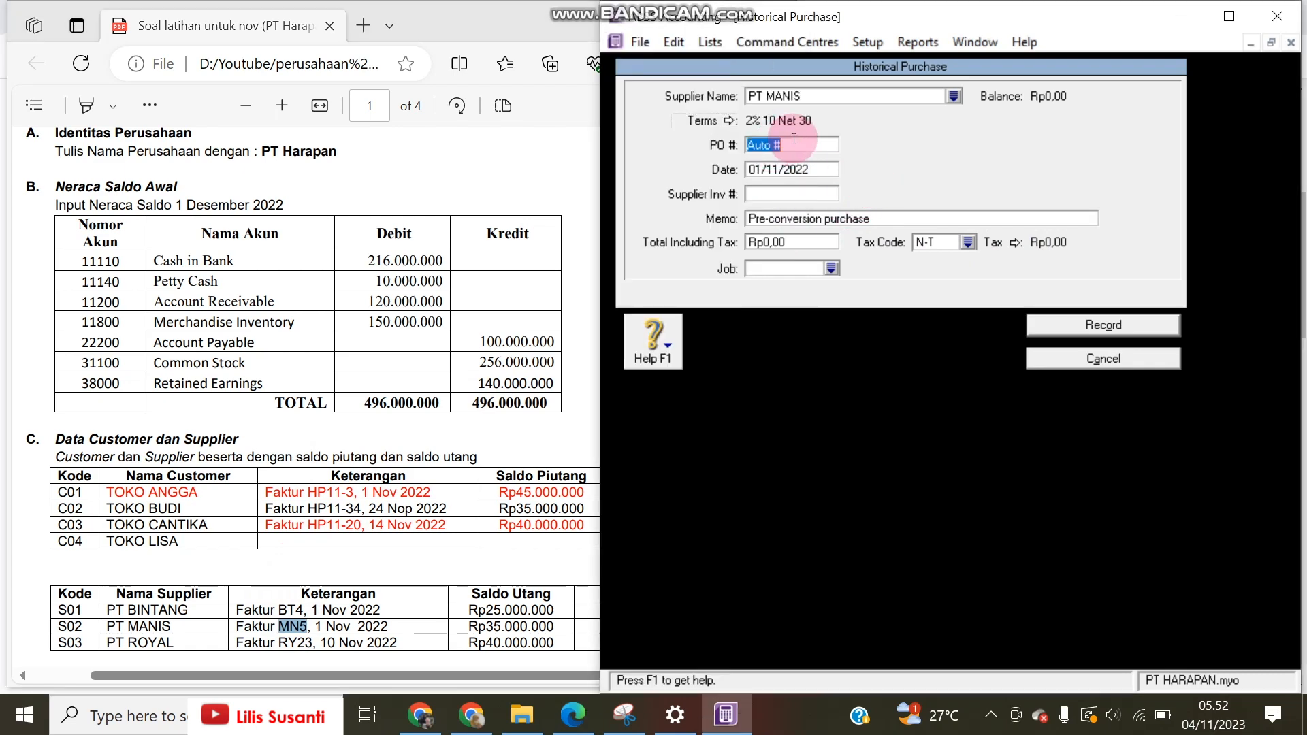
pyautogui.write('MN5')
# Step: Enter a total including tax of 35000000 for the PT MANIS purchase and record it
pyautogui.click(766, 242)
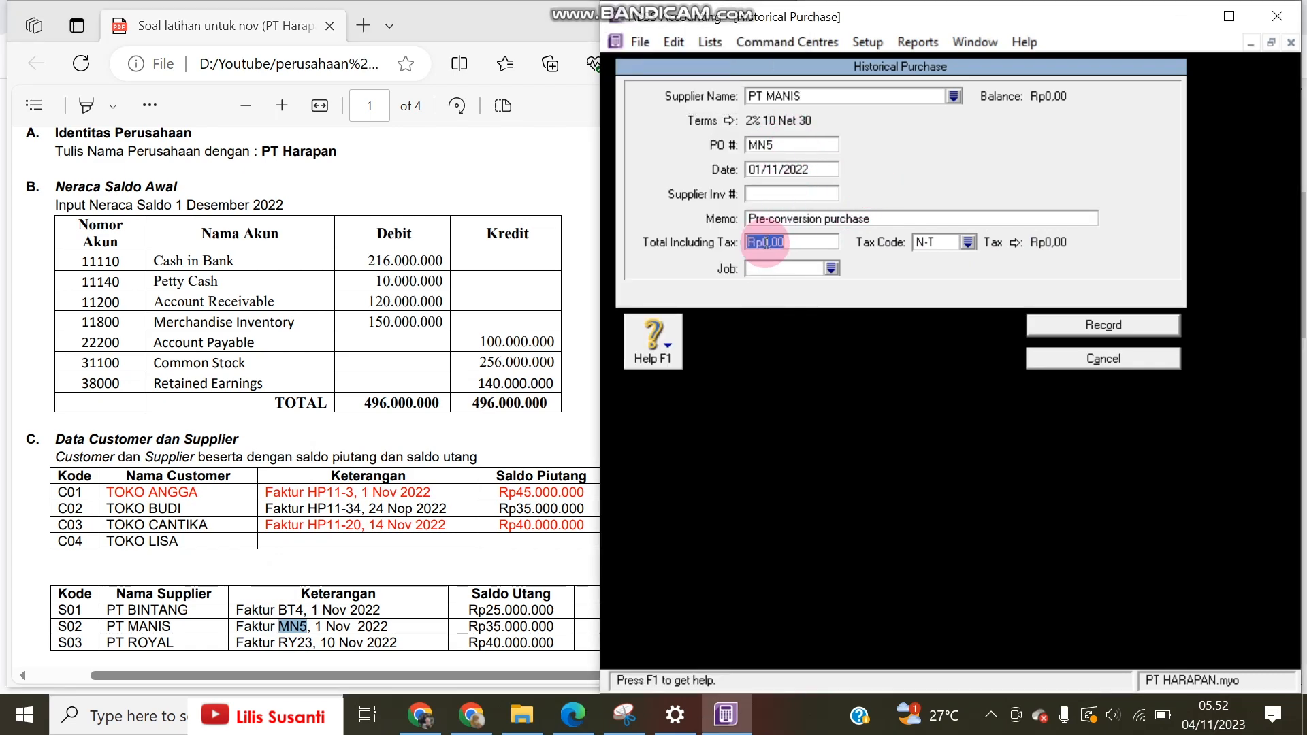
pyautogui.write('350')
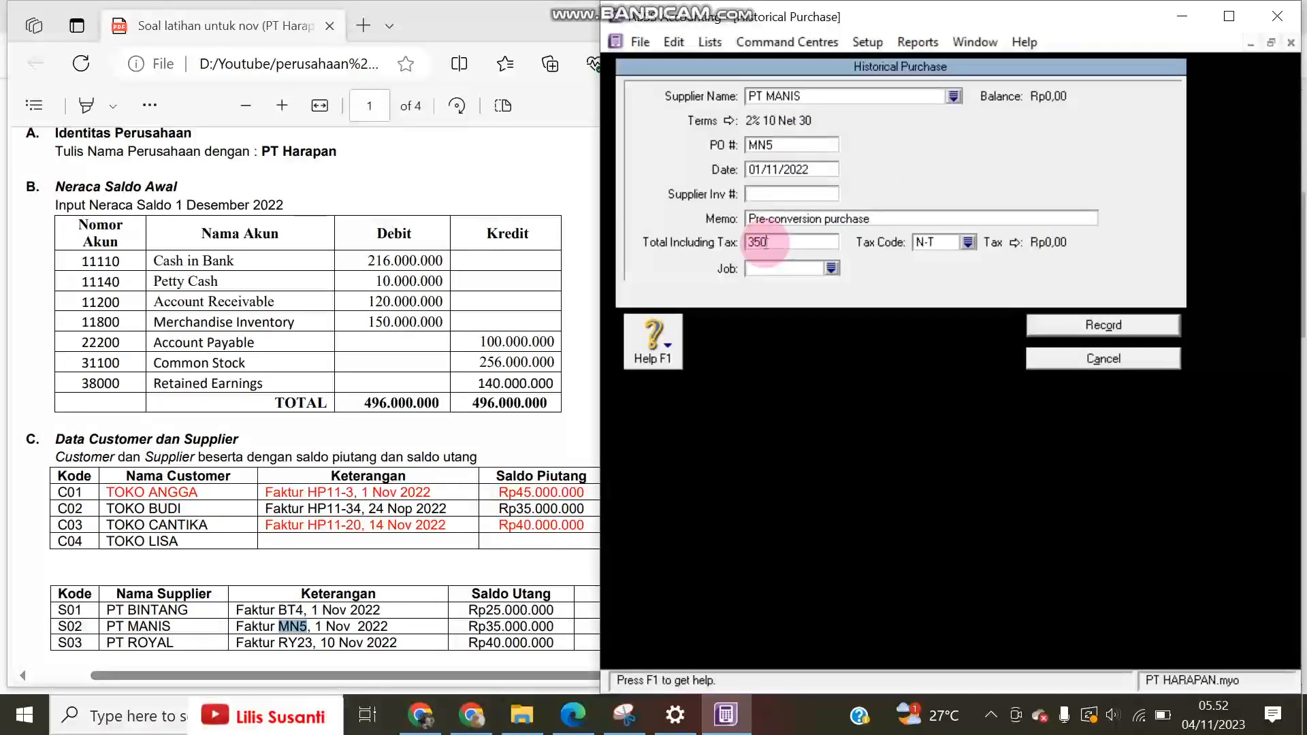
pyautogui.write('00000')
pyautogui.click(1052, 324)
# Step: Add a new historical purchase for supplier PT ROYAL
pyautogui.click(1040, 603)
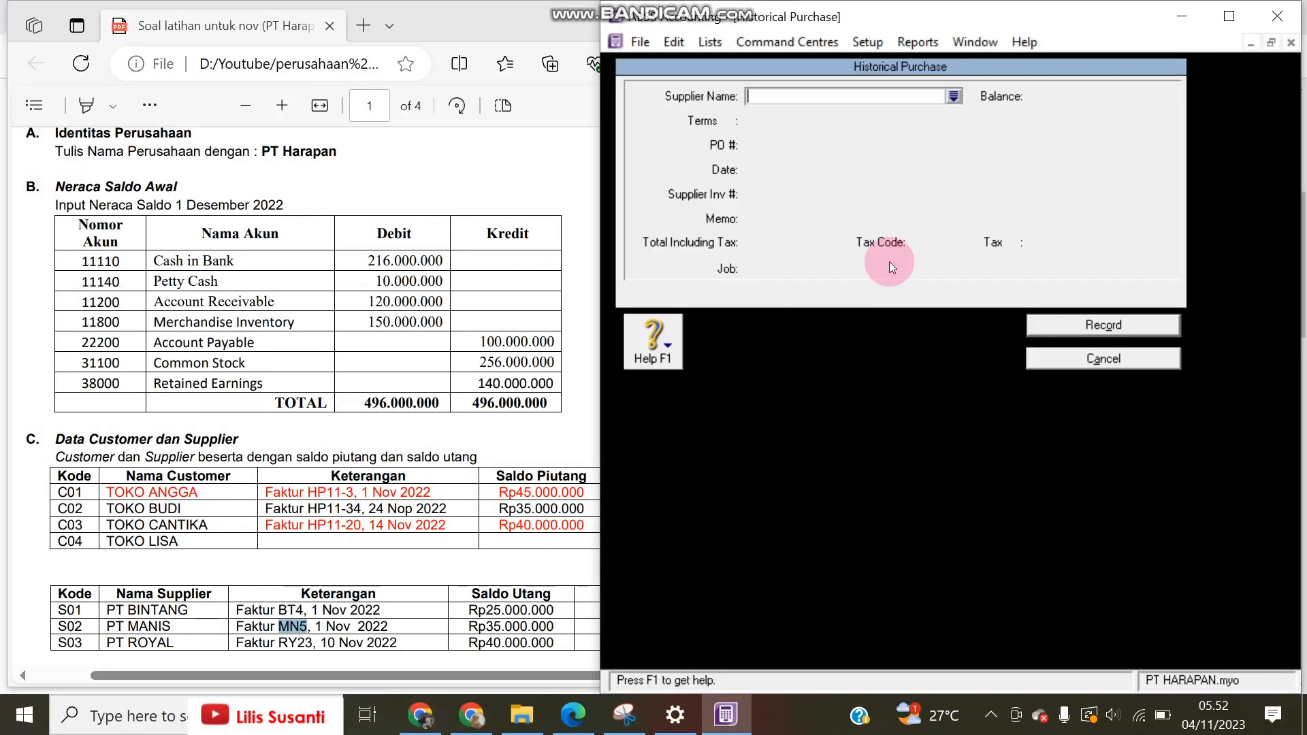
pyautogui.click(953, 97)
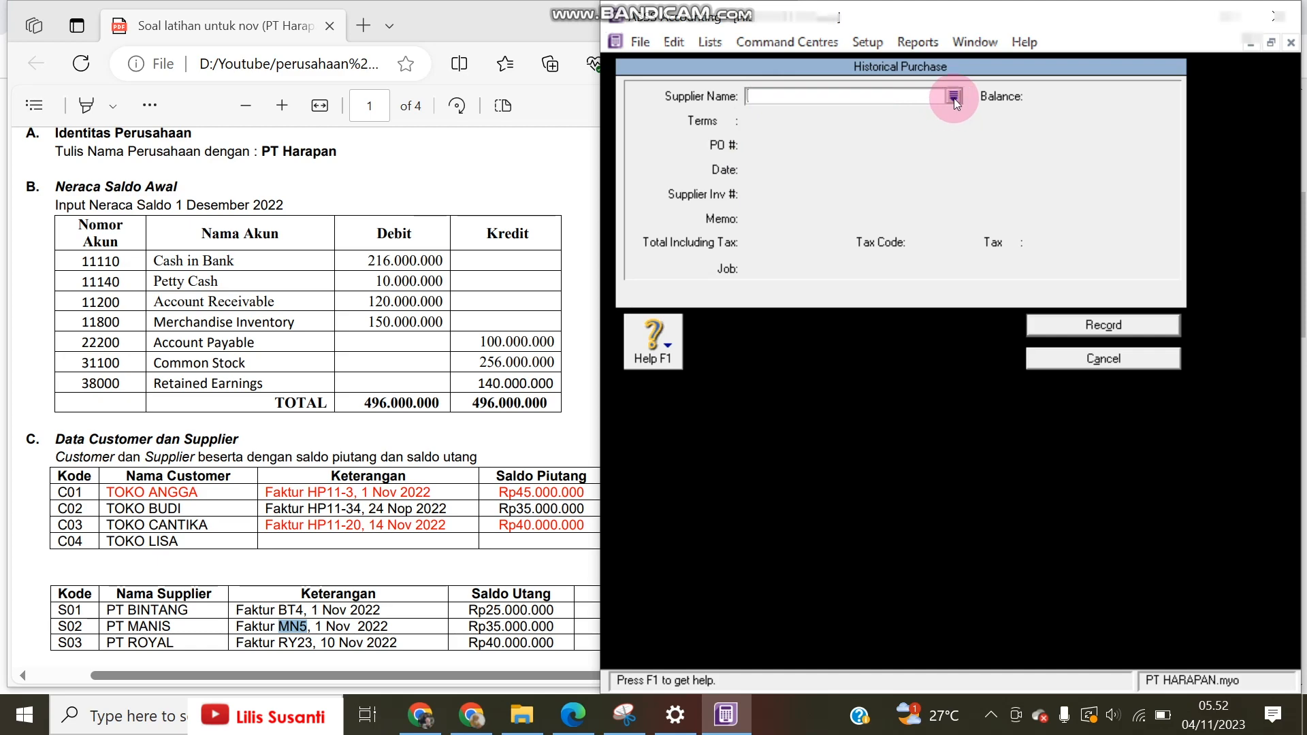
pyautogui.click(758, 275)
pyautogui.doubleClick(758, 275)
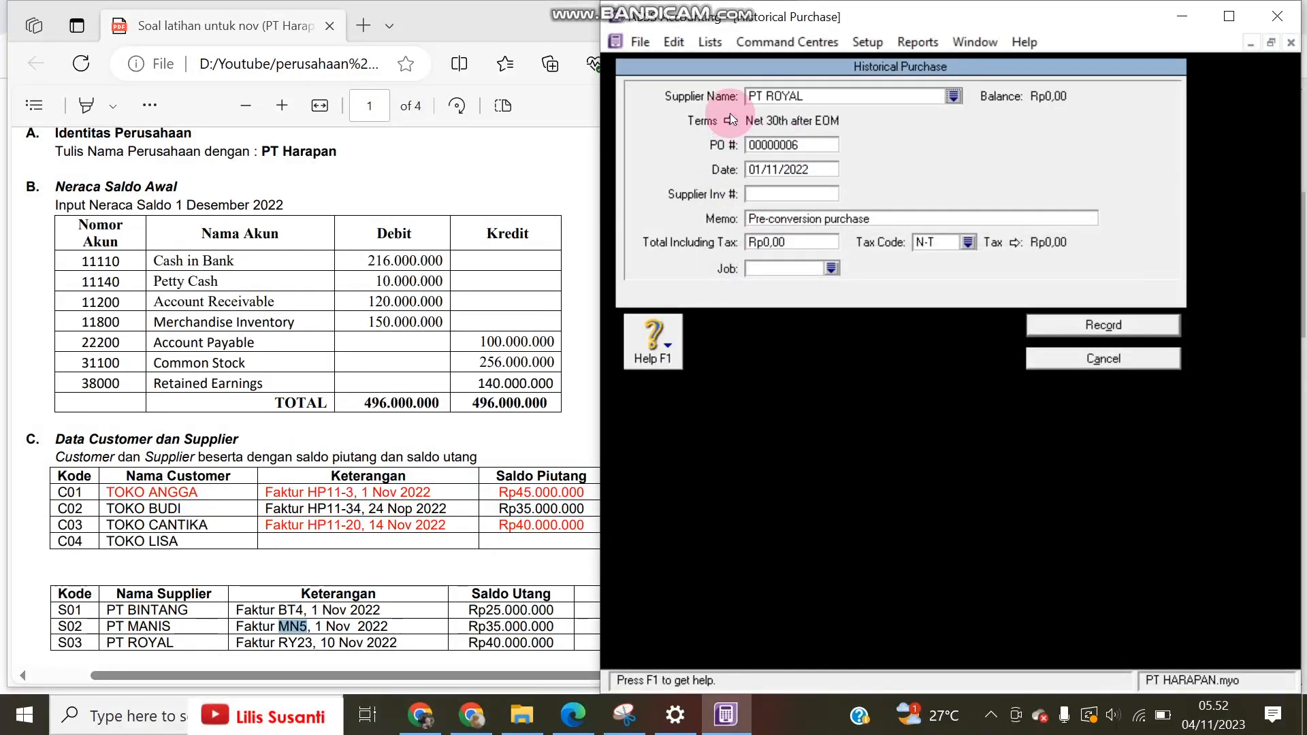
# Step: Give the PT ROYAL purchase In a Given # of Days terms with 10 discount days, 30 balance due days and 2% early payment discount
pyautogui.click(703, 120)
pyautogui.click(1062, 232)
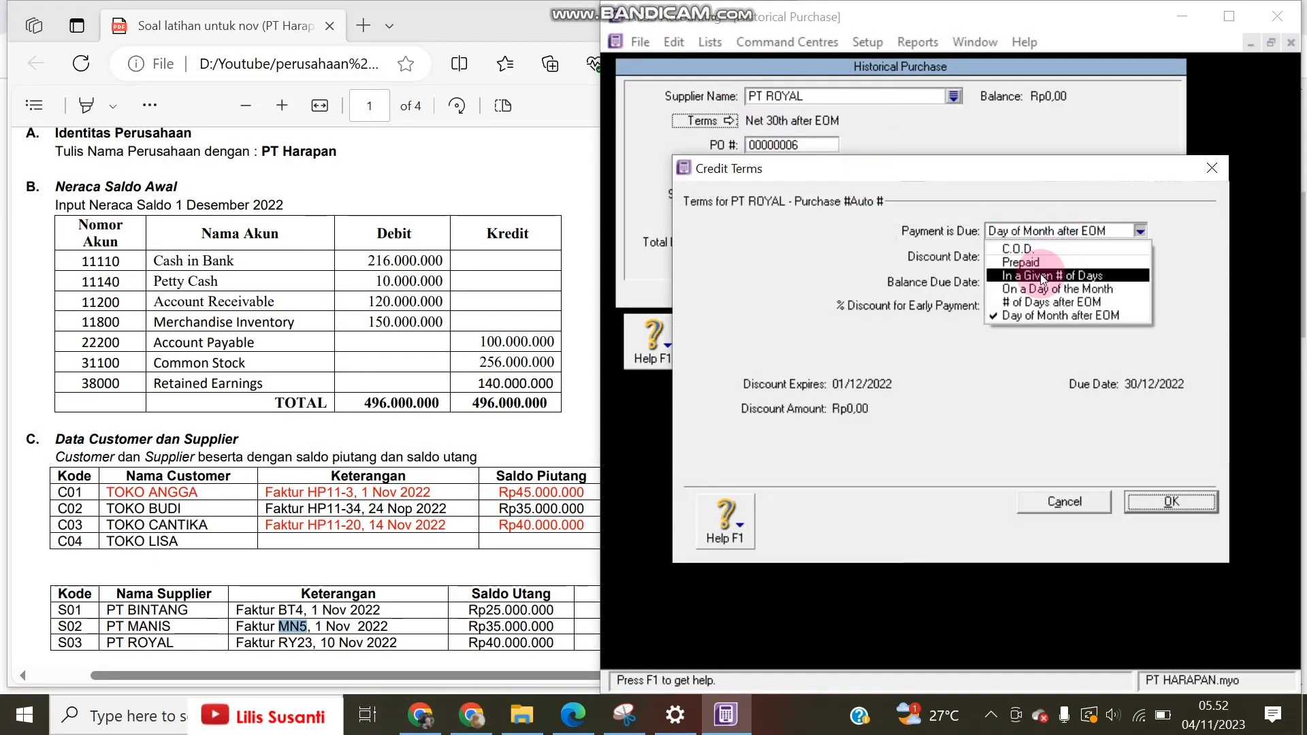
pyautogui.click(1021, 273)
pyautogui.click(1001, 253)
pyautogui.write('10')
pyautogui.press('Tab')
pyautogui.write('30')
pyautogui.press('Tab')
pyautogui.write('2')
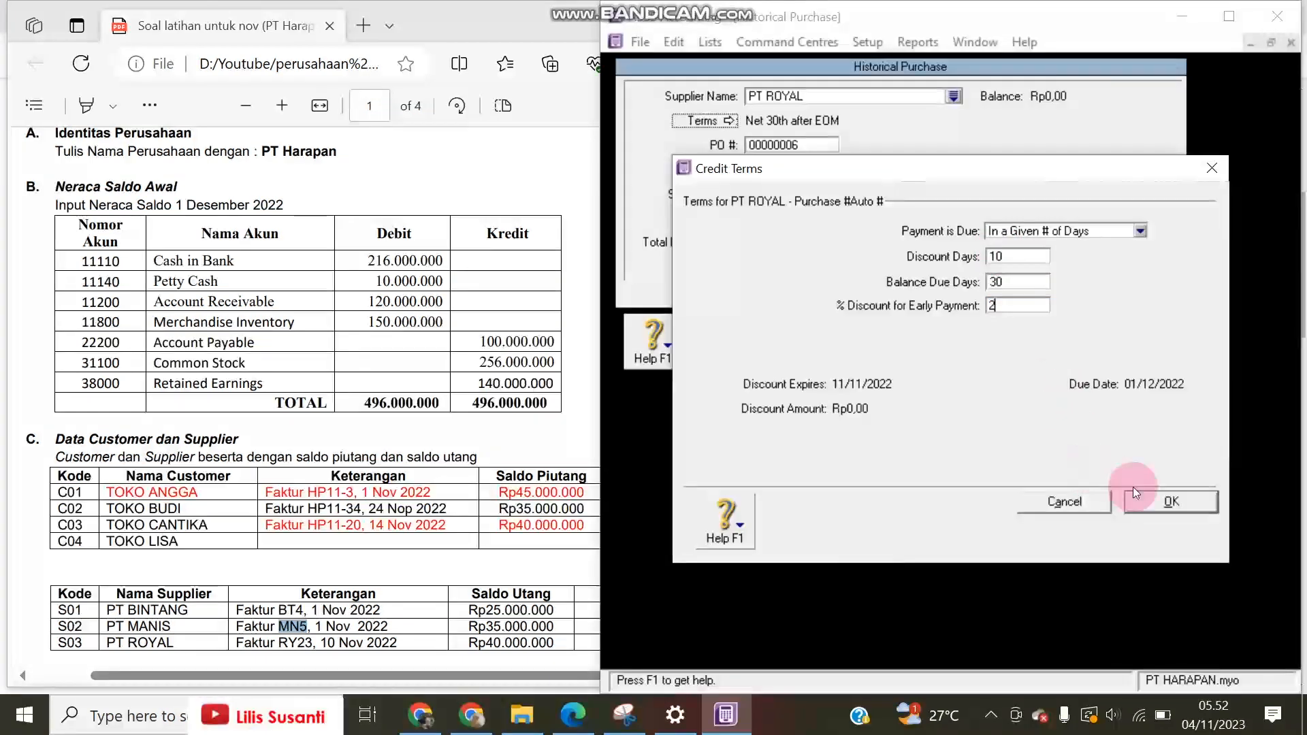
pyautogui.click(1170, 501)
# Step: Copy invoice number RY23 from the PDF's supplier table into the PT ROYAL purchase as its PO number
pyautogui.click(766, 145)
pyautogui.click(279, 643)
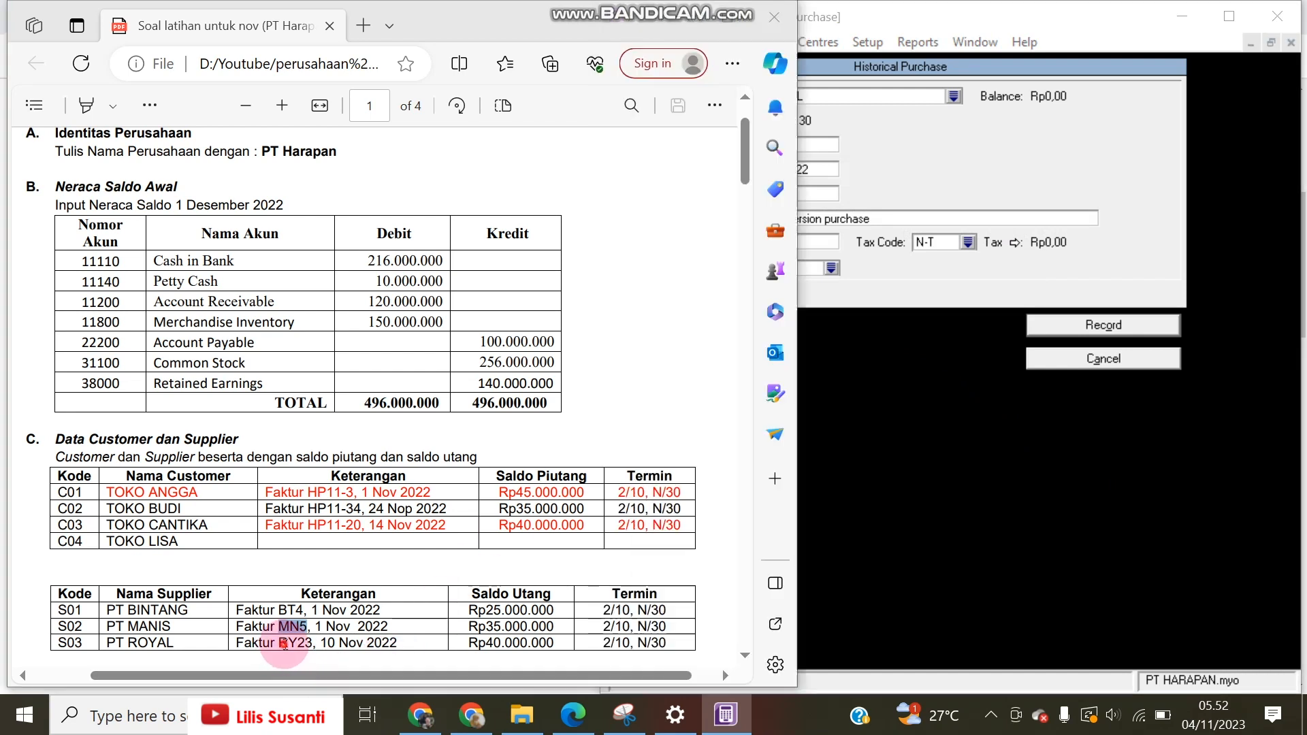
pyautogui.moveTo(279, 643); pyautogui.dragTo(312, 644)
pyautogui.click(1004, 175)
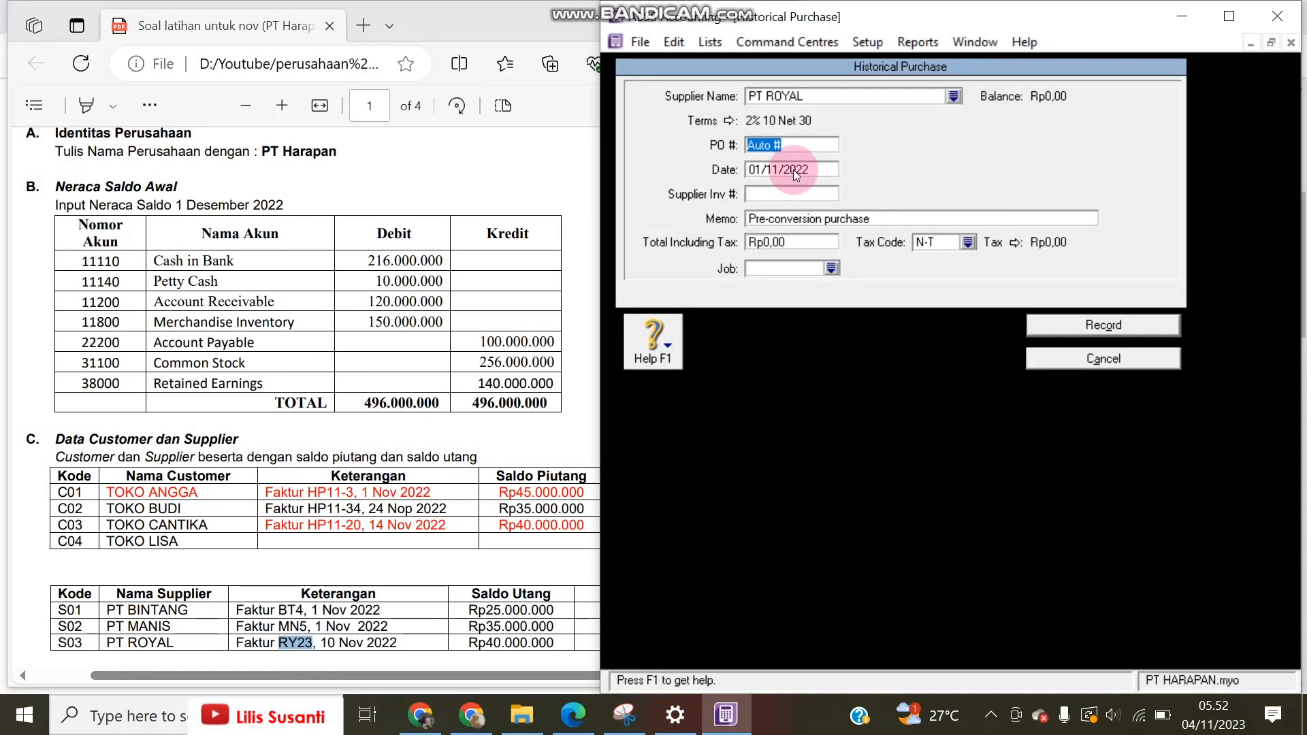
pyautogui.write('RY23')
# Step: Date the PT ROYAL purchase 10/11/2022, enter a total including tax of 40000000, record it and dismiss the message
pyautogui.click(756, 168)
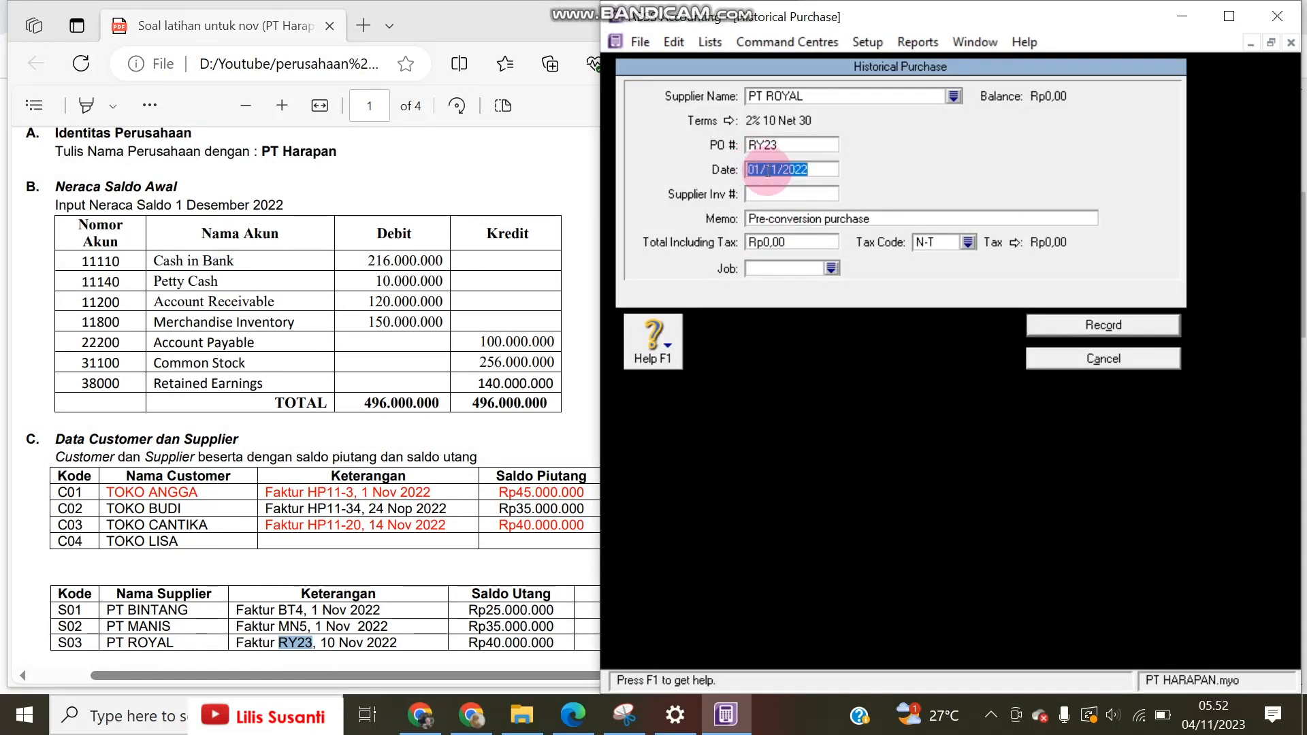
pyautogui.moveTo(759, 170); pyautogui.dragTo(738, 168)
pyautogui.write('10')
pyautogui.press('Tab')
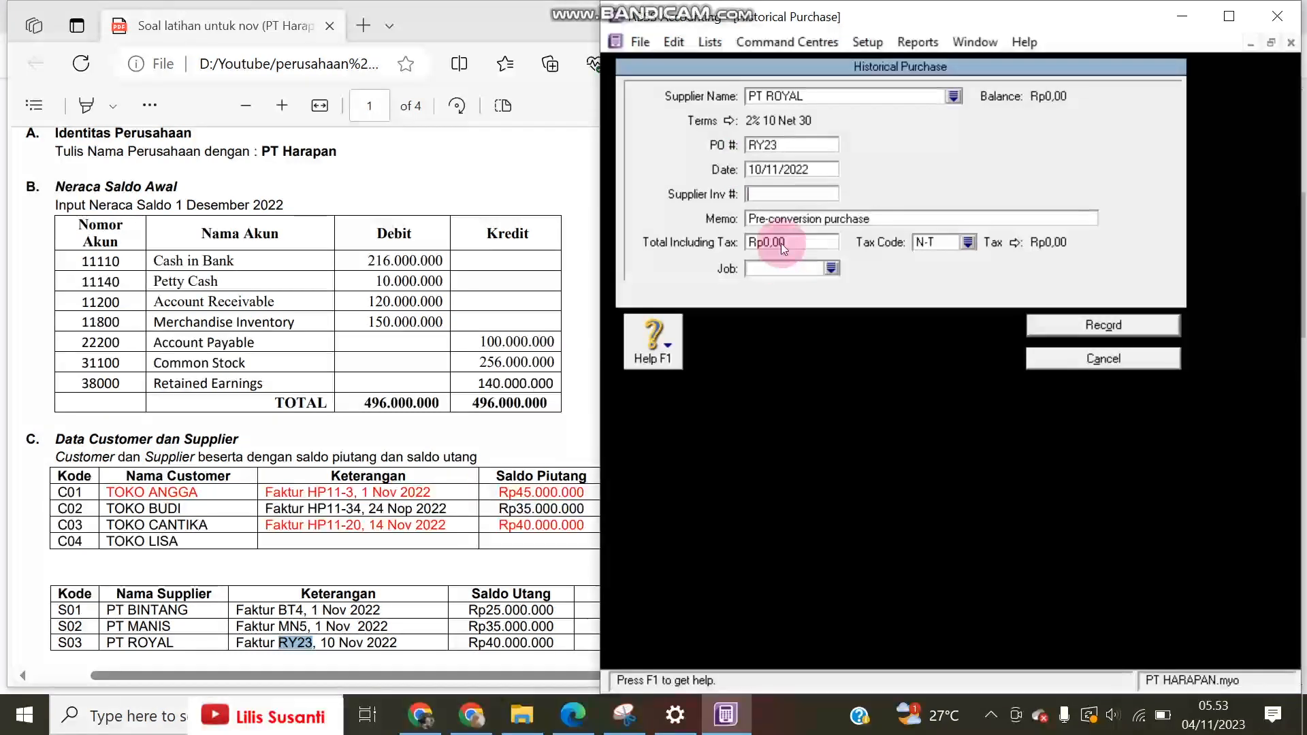
pyautogui.write('400000')
pyautogui.press('Tab')
pyautogui.click(1041, 326)
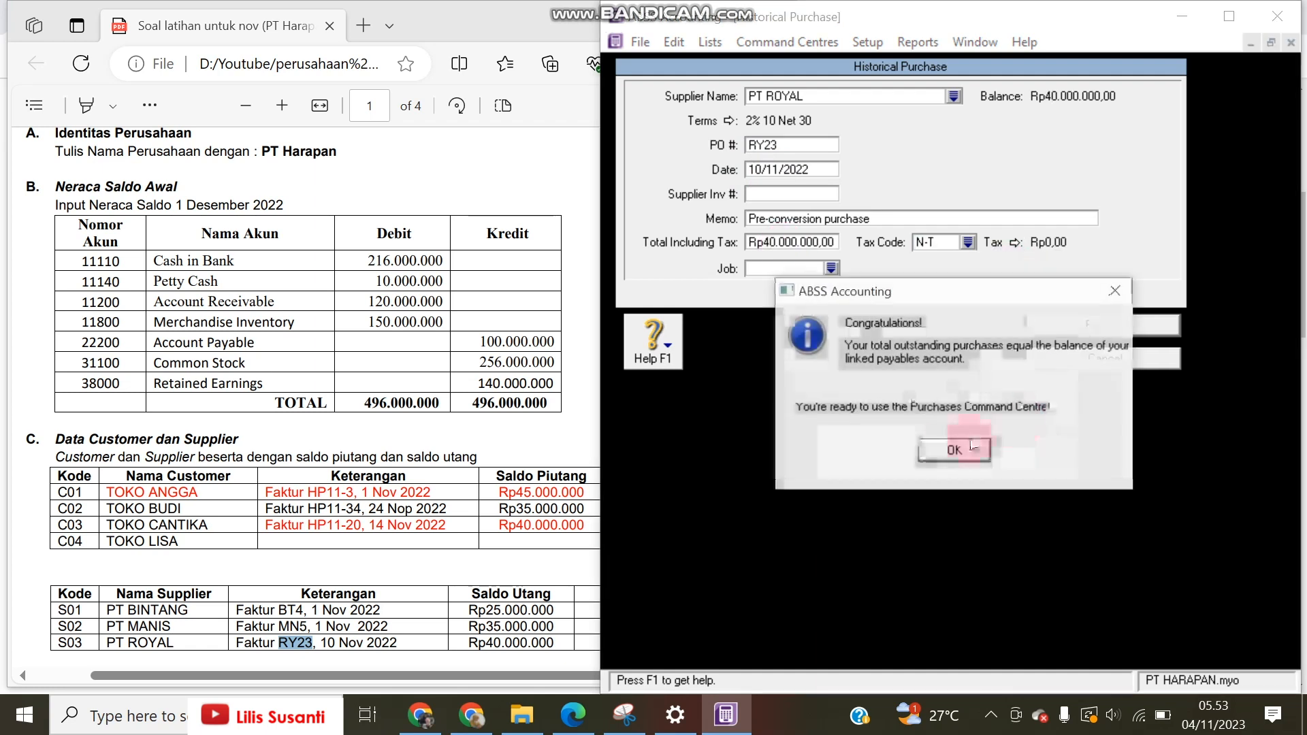
pyautogui.click(972, 443)
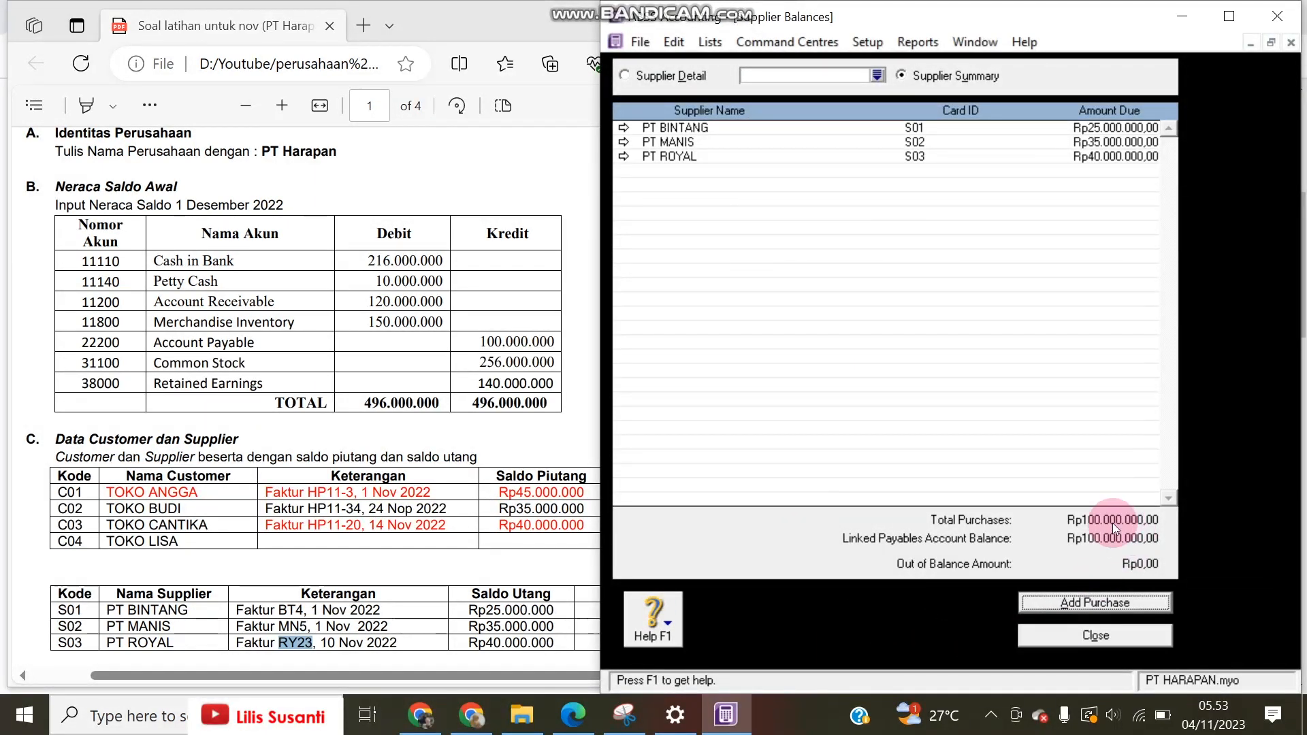
# Step: Close the Supplier Balances setup and return to the Command Centre
pyautogui.click(1089, 635)
pyautogui.click(1082, 638)
pyautogui.click(1124, 648)
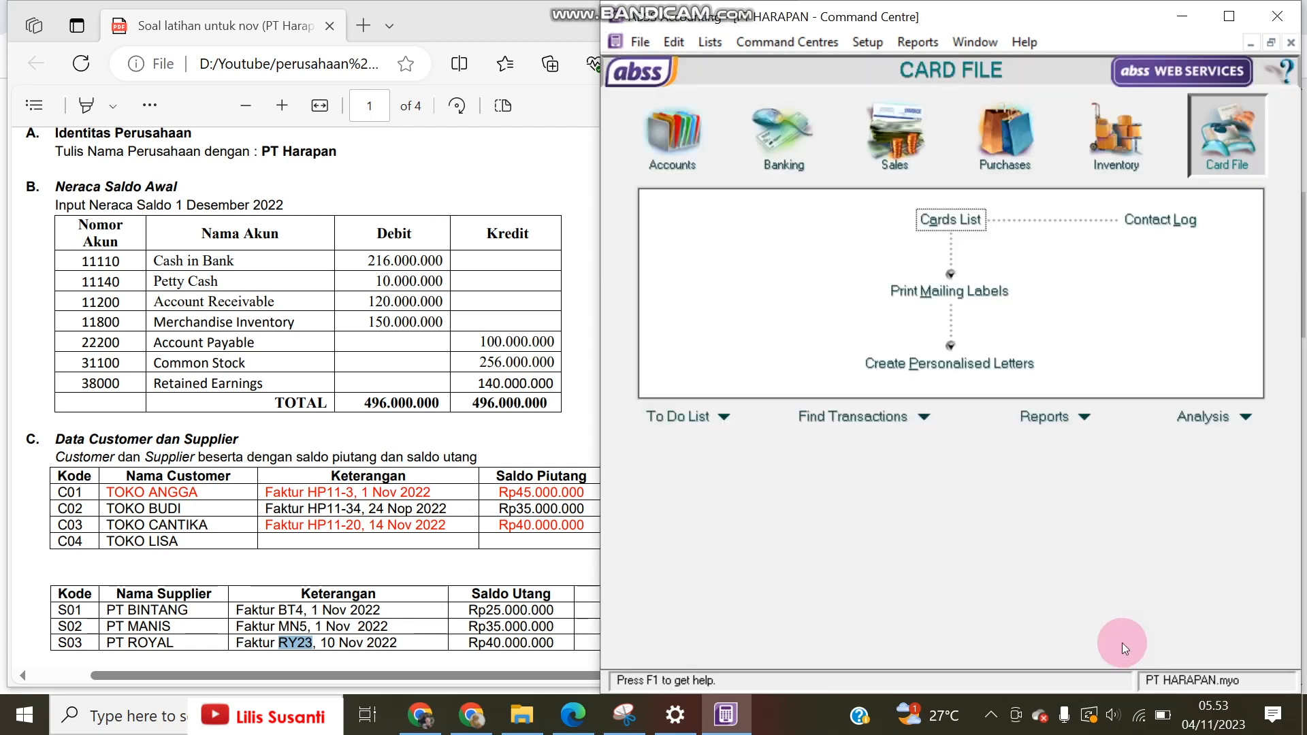
# Step: Following the PDF's item list, create a new inventory item with number MM and name MEJA MAKAN
pyautogui.click(344, 595)
pyautogui.scroll(-5, 334, 591)
pyautogui.scroll(3, 333, 591)
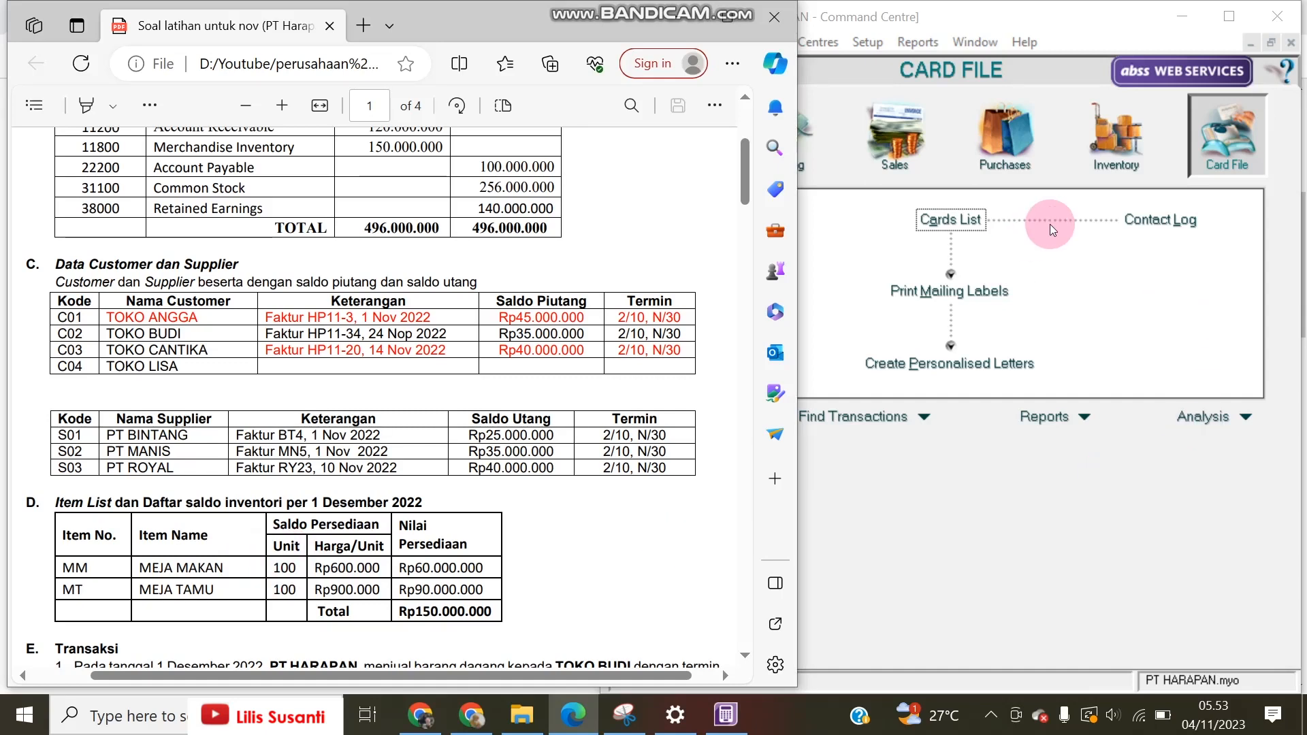
pyautogui.click(1116, 139)
pyautogui.click(960, 253)
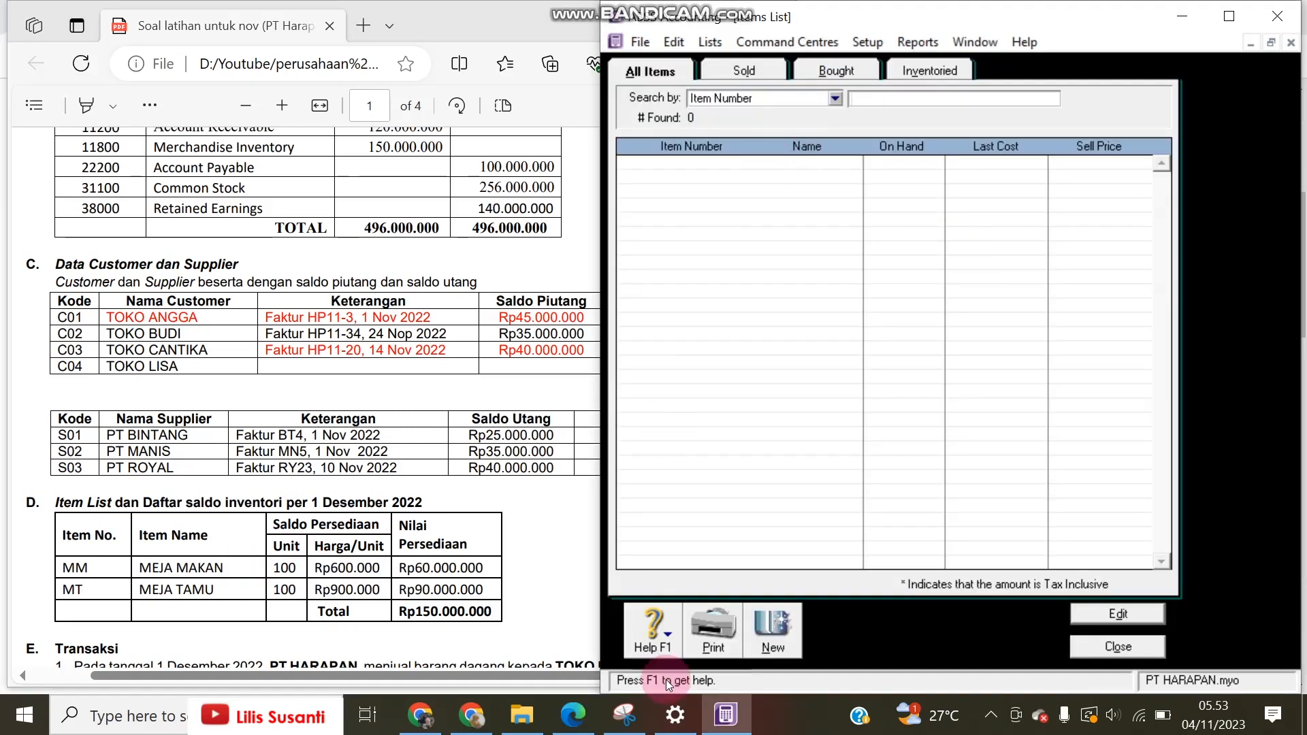
pyautogui.click(763, 633)
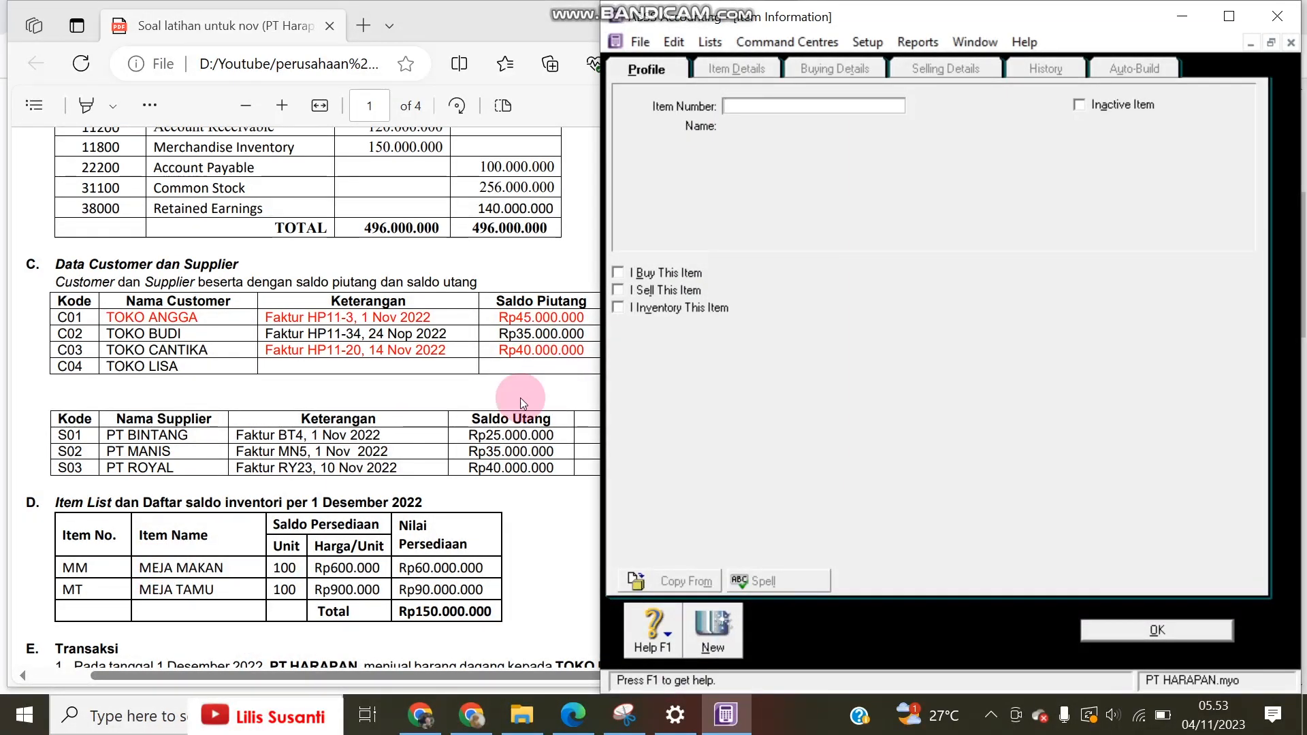
pyautogui.write('MM')
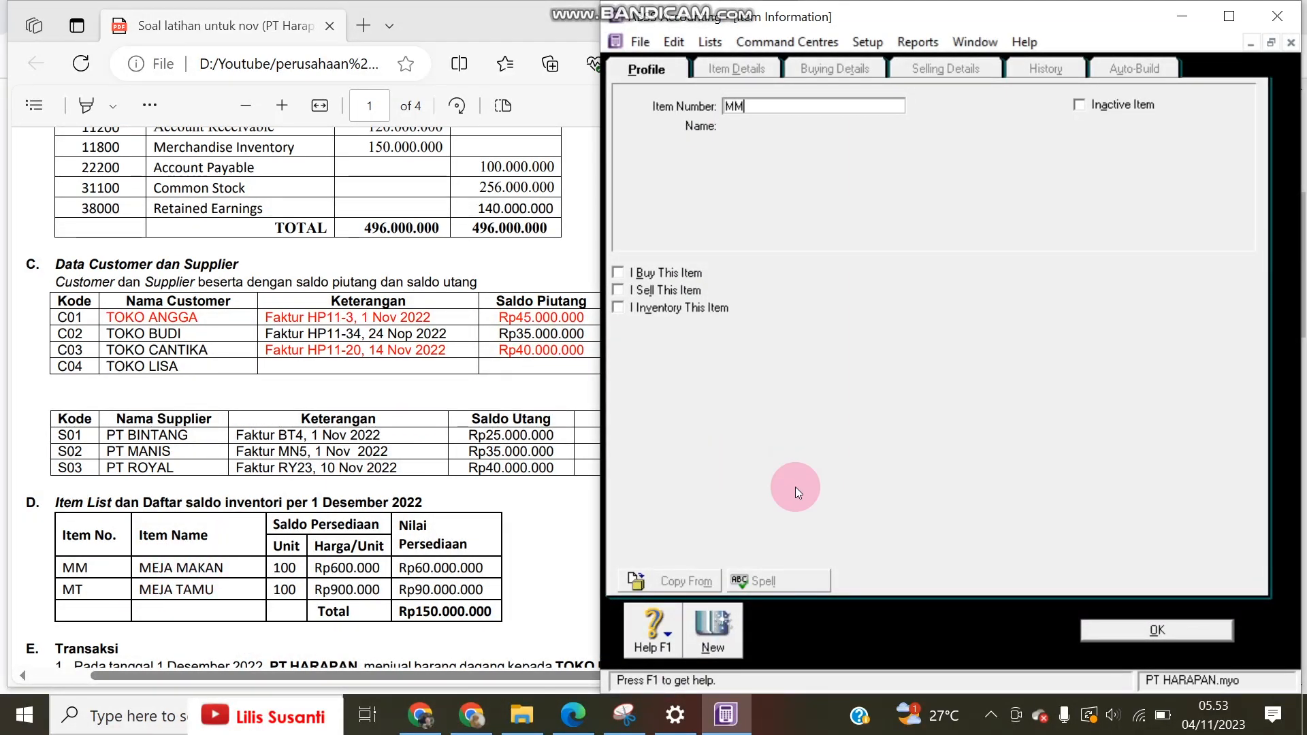
pyautogui.press('Tab')
pyautogui.write('M')
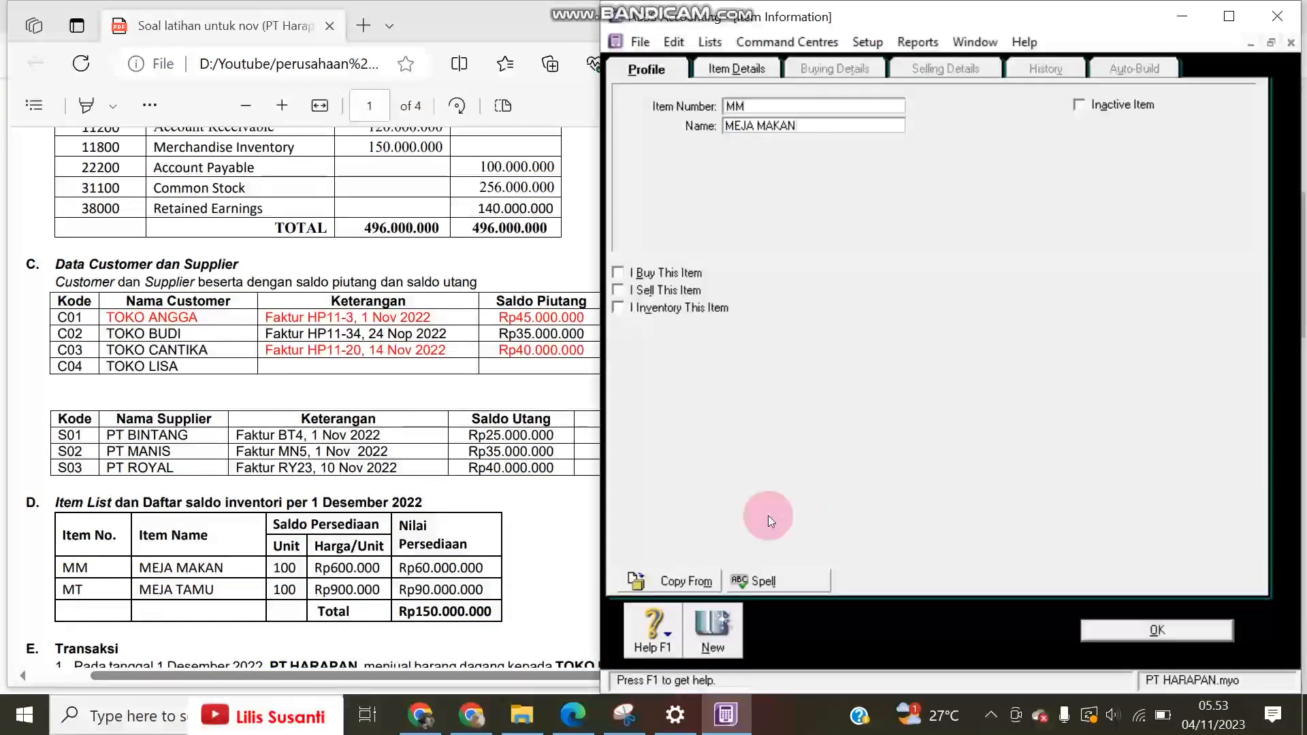
# Step: Mark item MM as bought, sold and inventoried
pyautogui.click(617, 274)
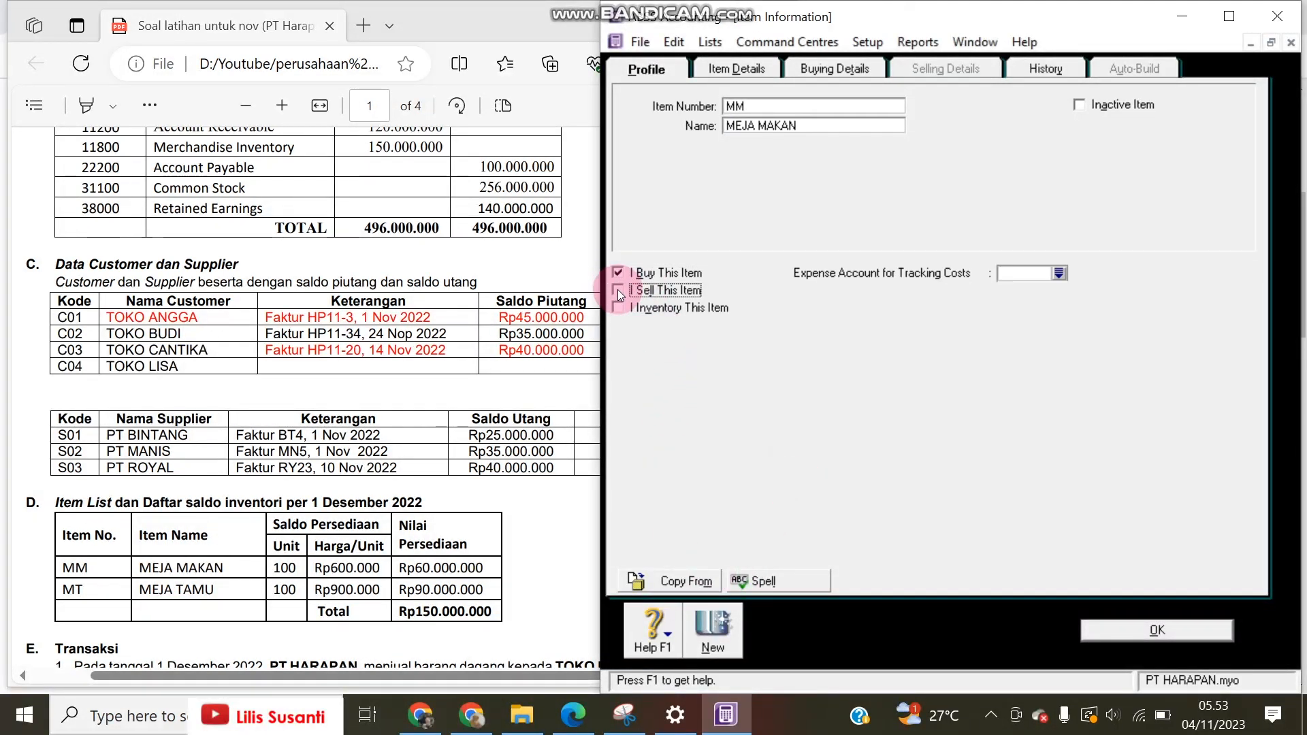
pyautogui.click(618, 289)
pyautogui.click(620, 302)
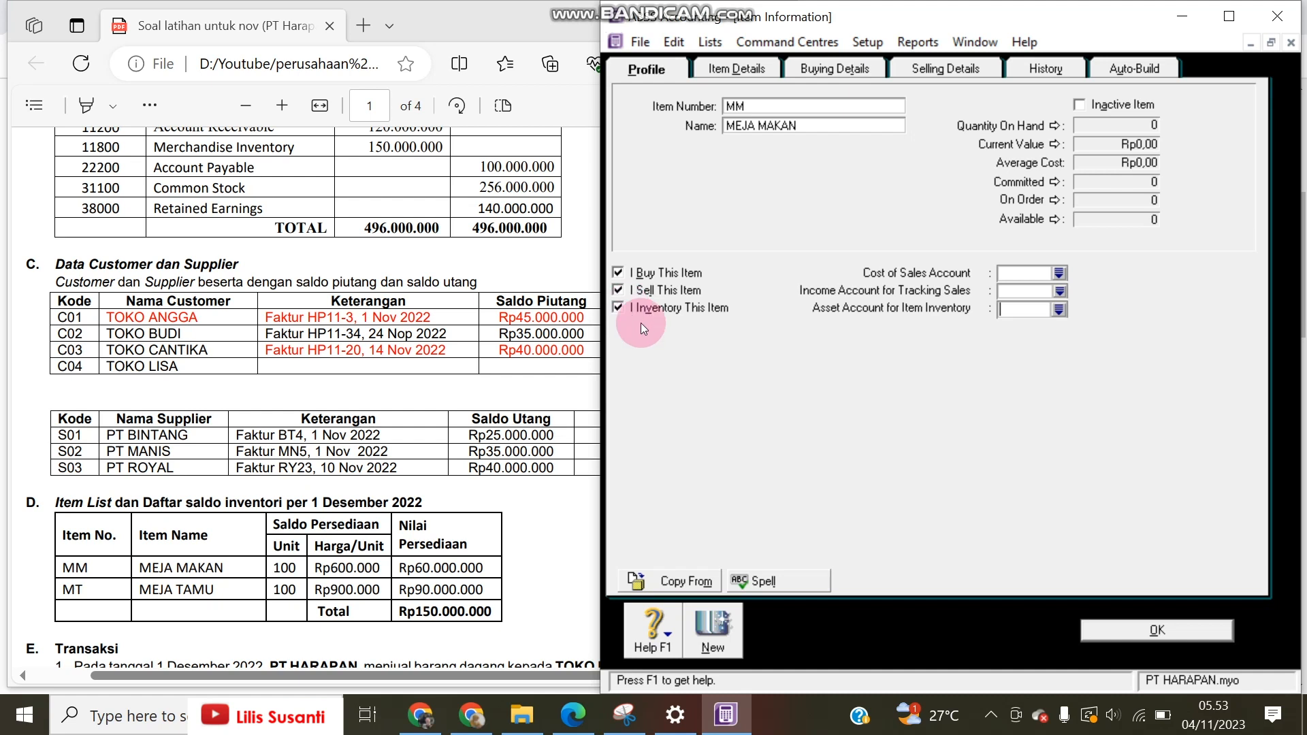
# Step: Link item MM to cost of sales account 5-1000 Purchases, income account 4-1000 Sales and asset account 1-2800 Merchandise Inventory
pyautogui.click(1059, 272)
pyautogui.doubleClick(774, 312)
pyautogui.click(1064, 291)
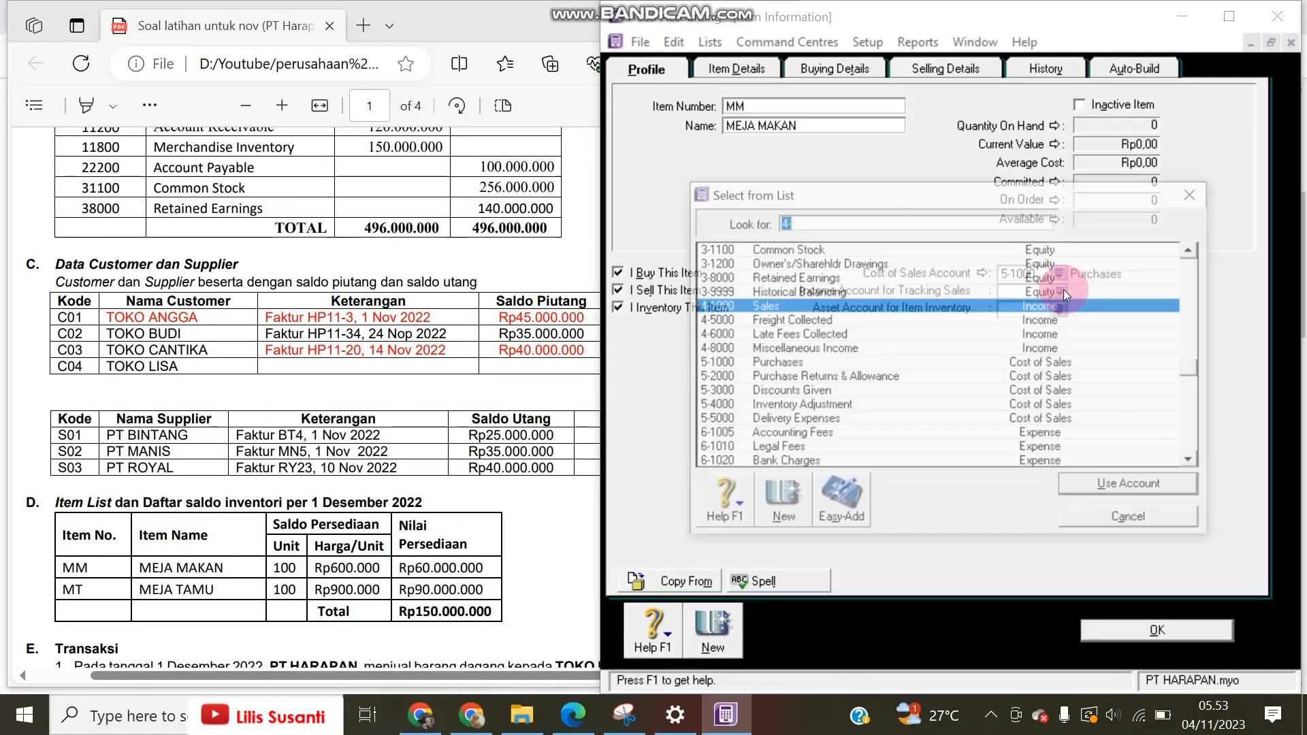
pyautogui.doubleClick(804, 306)
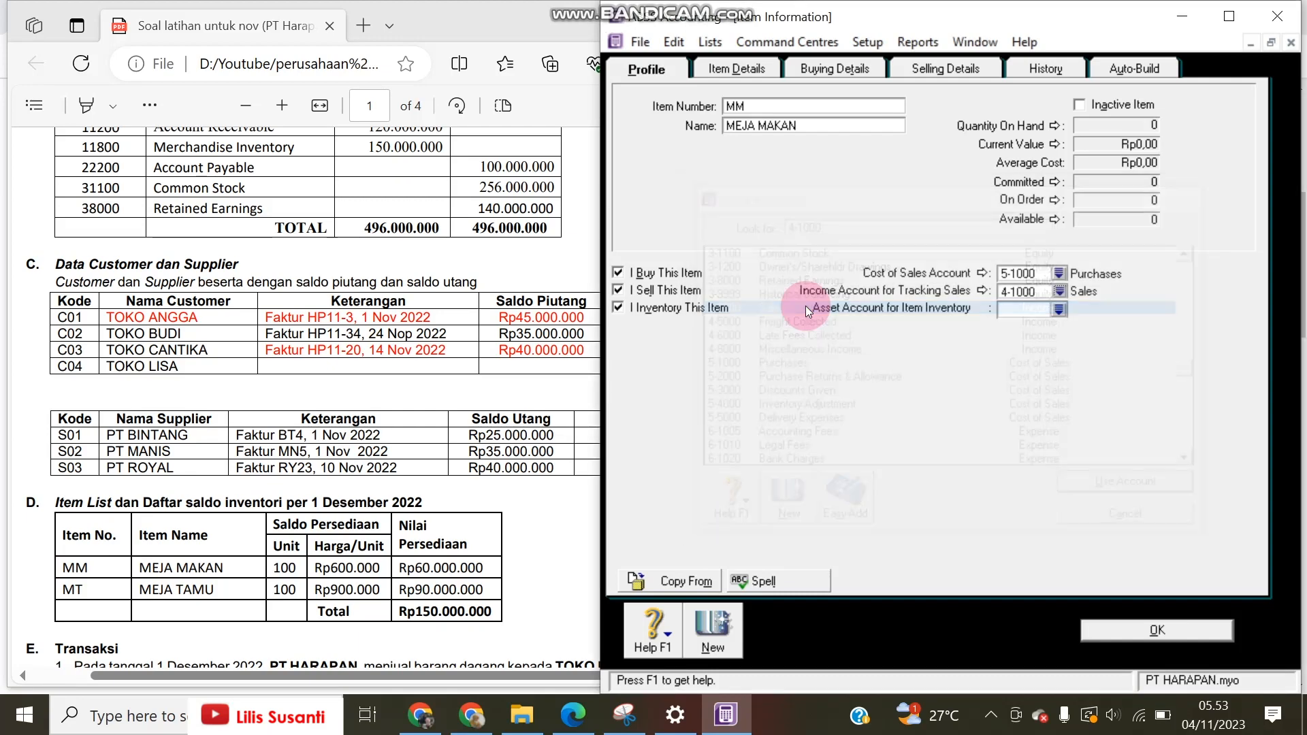
pyautogui.click(1060, 311)
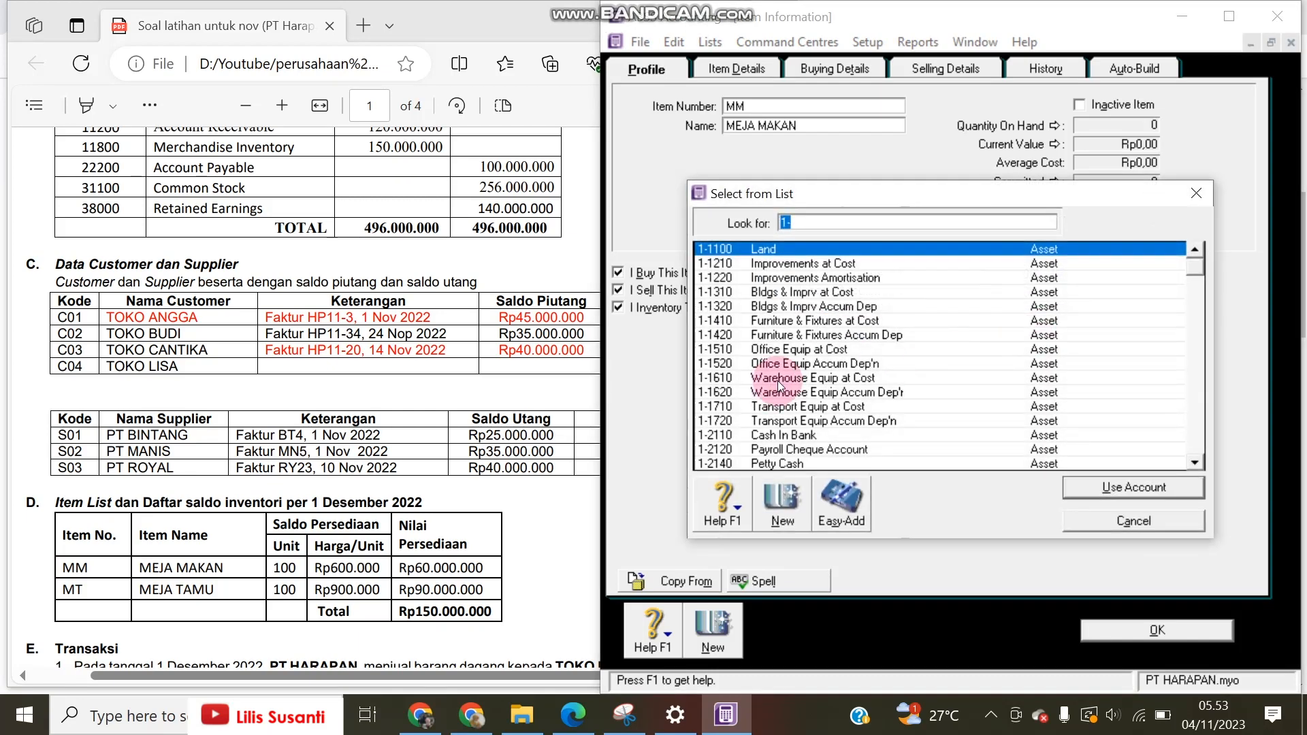
pyautogui.scroll(-2, 817, 380)
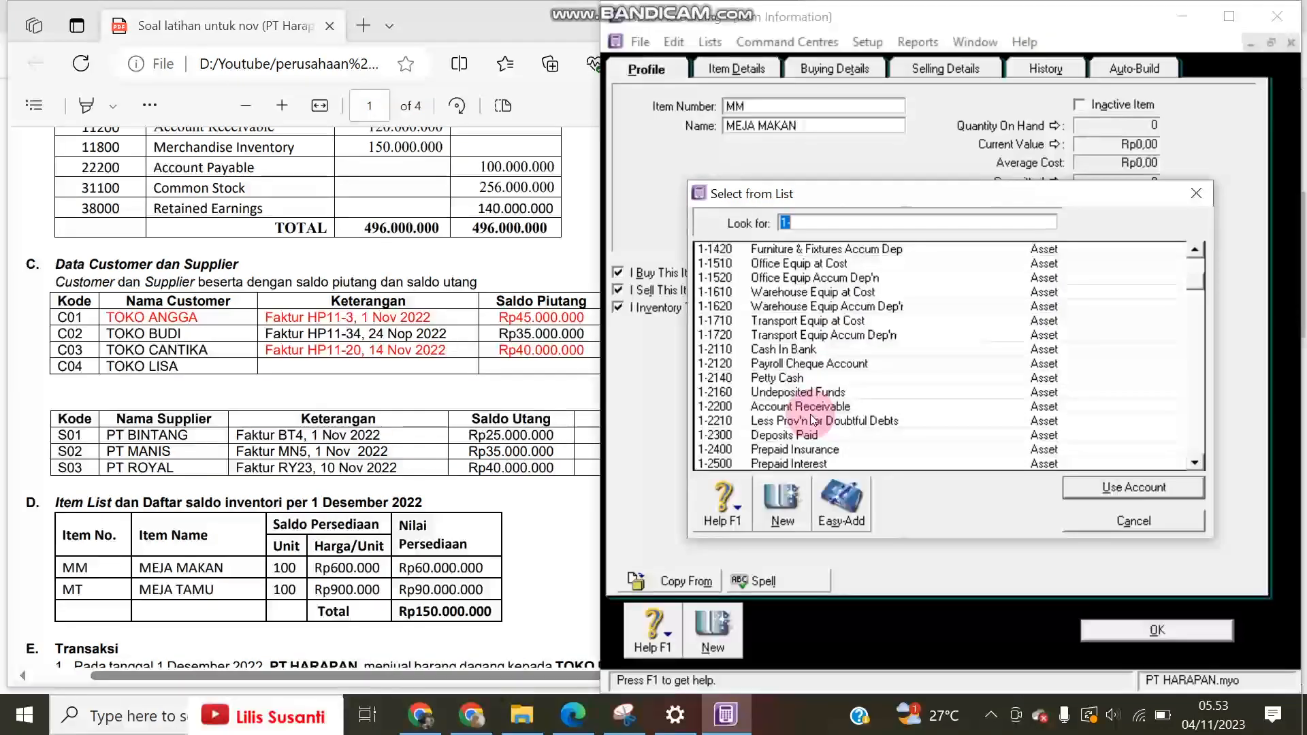
pyautogui.scroll(-1, 817, 408)
pyautogui.doubleClick(812, 463)
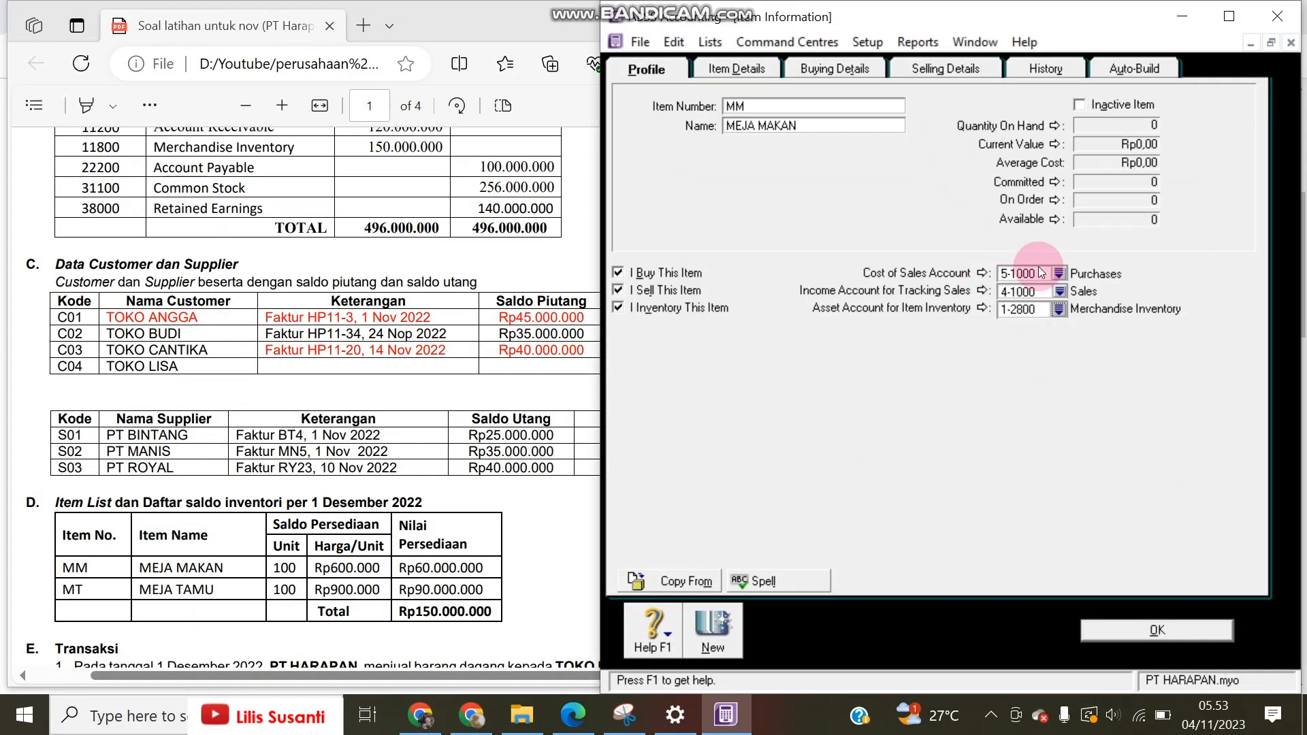
# Step: Fill in item MM's tax code for buying and set its tax code when sold to VAT
pyautogui.click(848, 75)
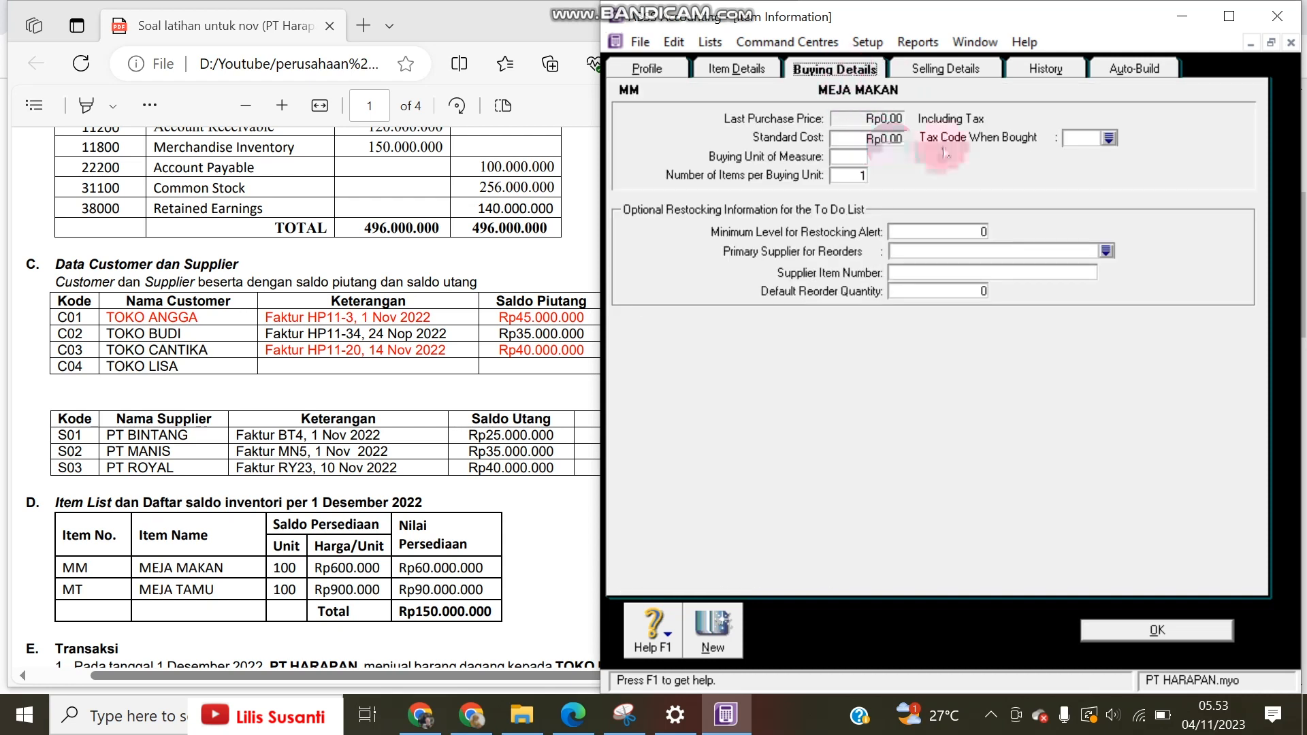
pyautogui.click(1090, 140)
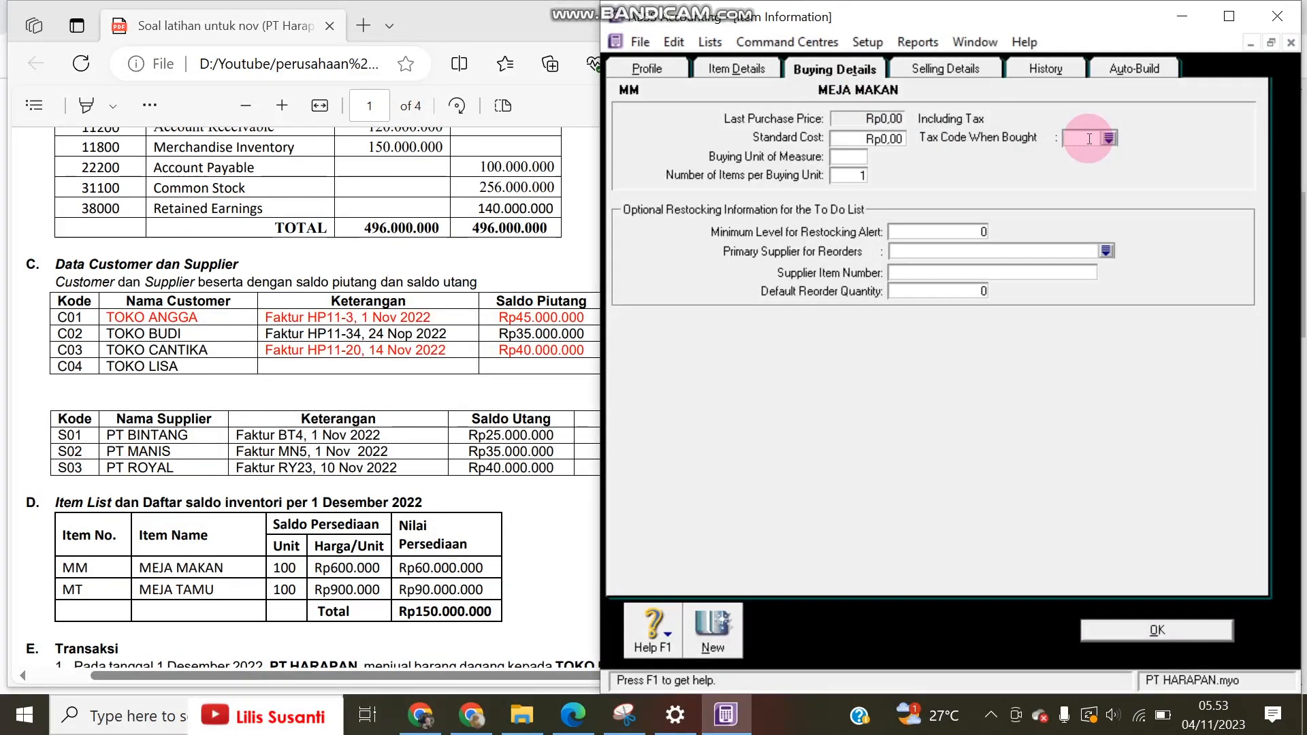
pyautogui.click(970, 71)
pyautogui.click(1057, 110)
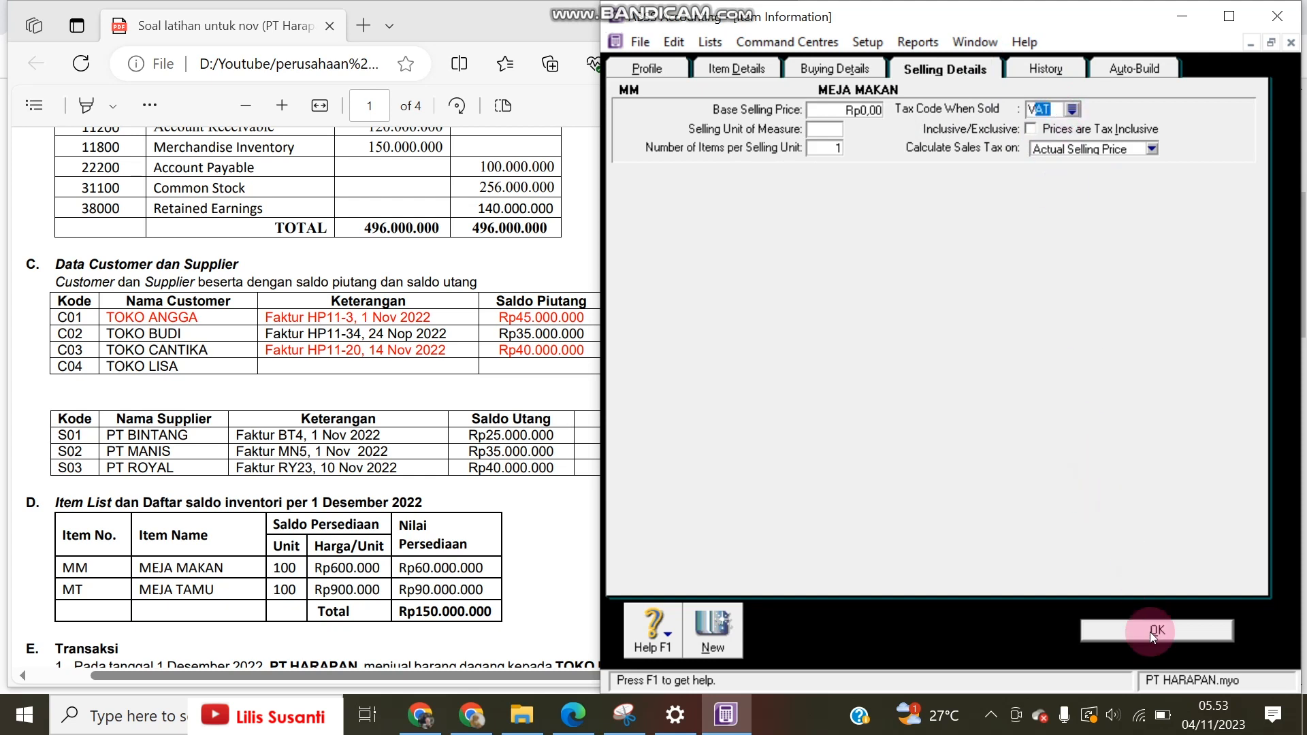
# Step: Create another inventory item with number MT and name MEJA TAMU from the PDF's item list, and close the Items List
pyautogui.click(726, 638)
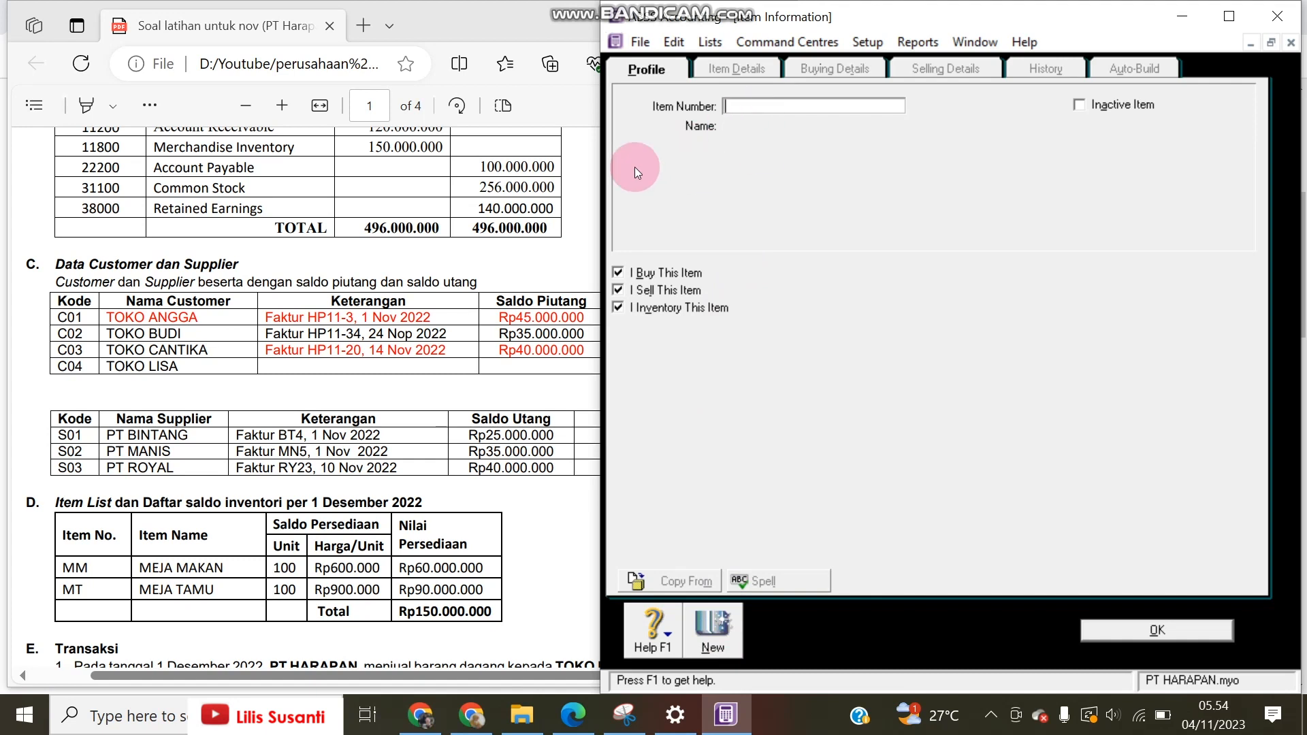
pyautogui.write('MT')
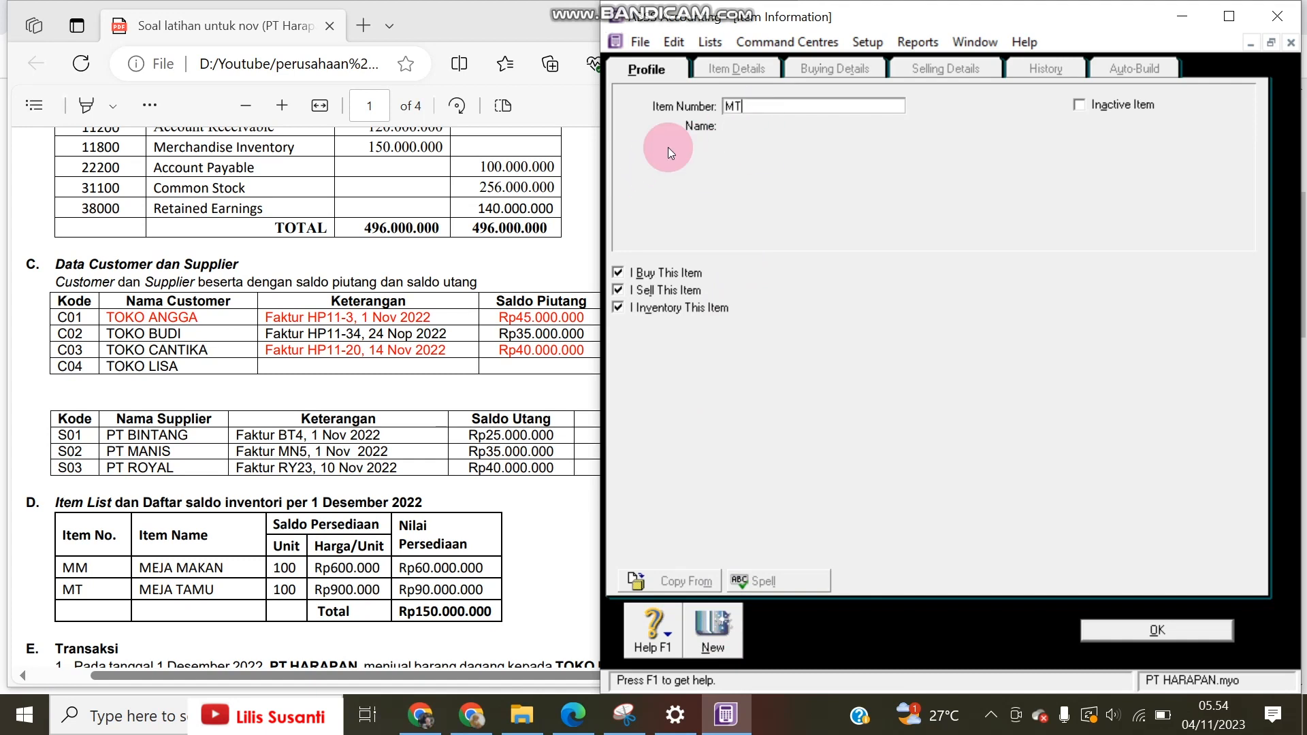
pyautogui.press('Tab')
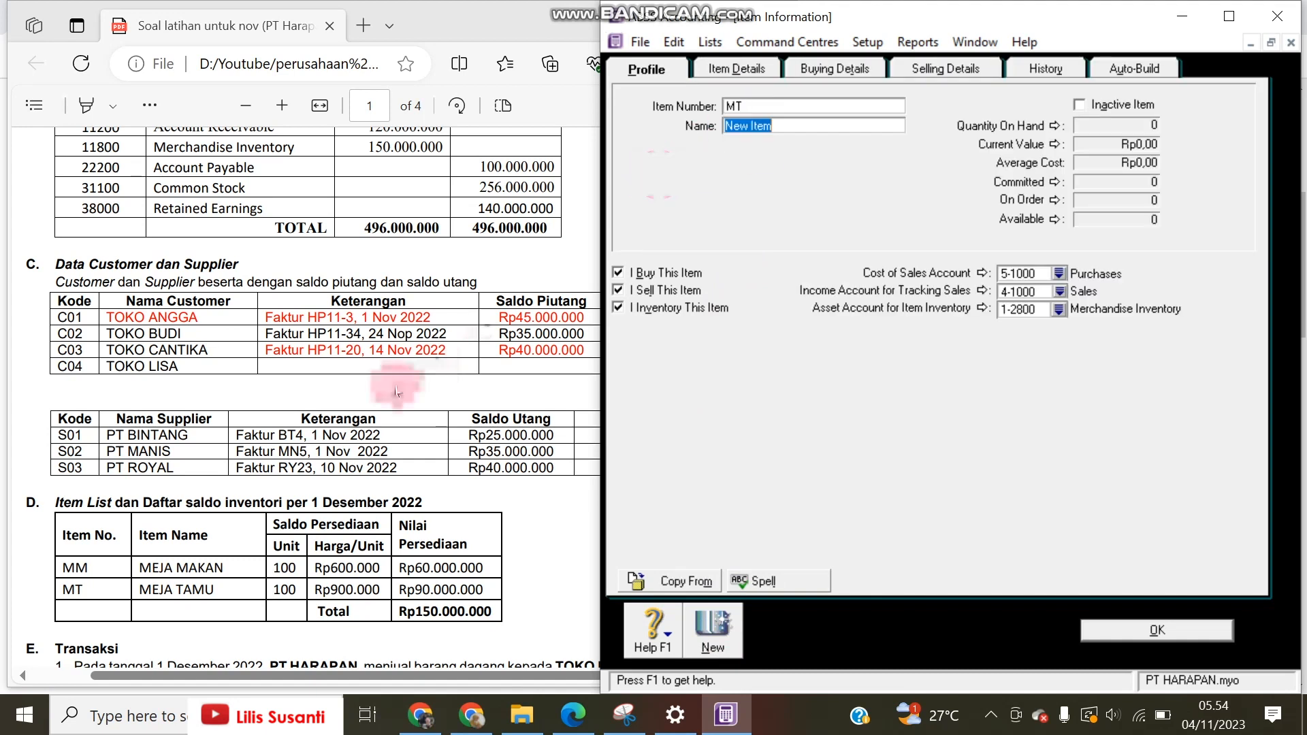
pyautogui.click(143, 591)
pyautogui.moveTo(142, 591); pyautogui.dragTo(215, 590)
pyautogui.hotkey('ctrl', 'c')
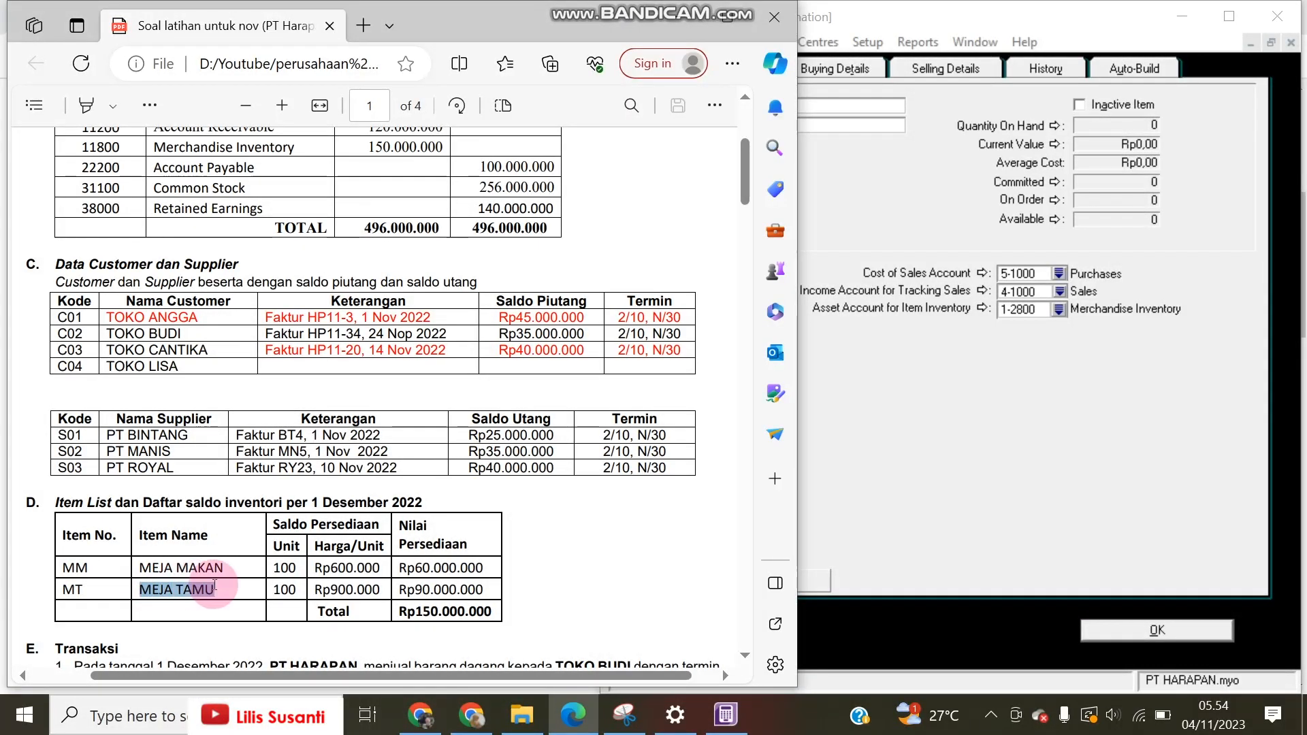
pyautogui.click(807, 121)
pyautogui.hotkey('ctrl', 'v')
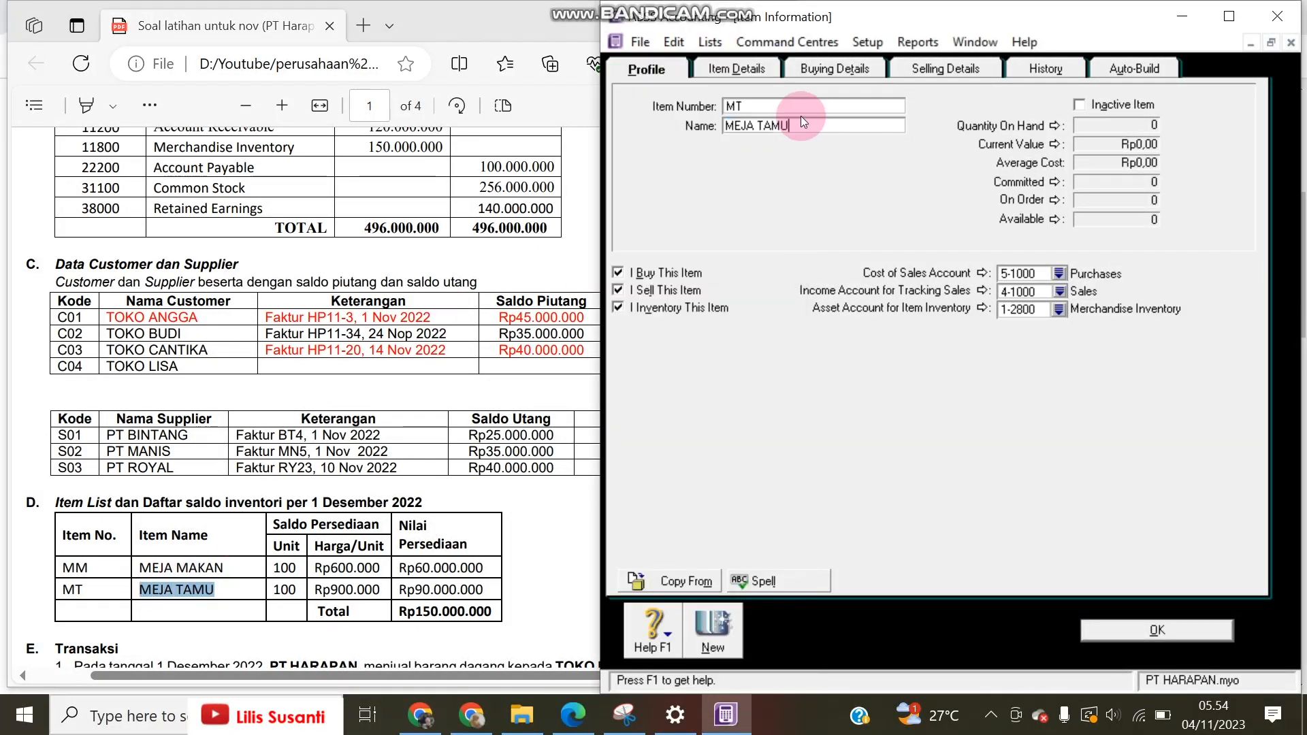
pyautogui.click(1166, 636)
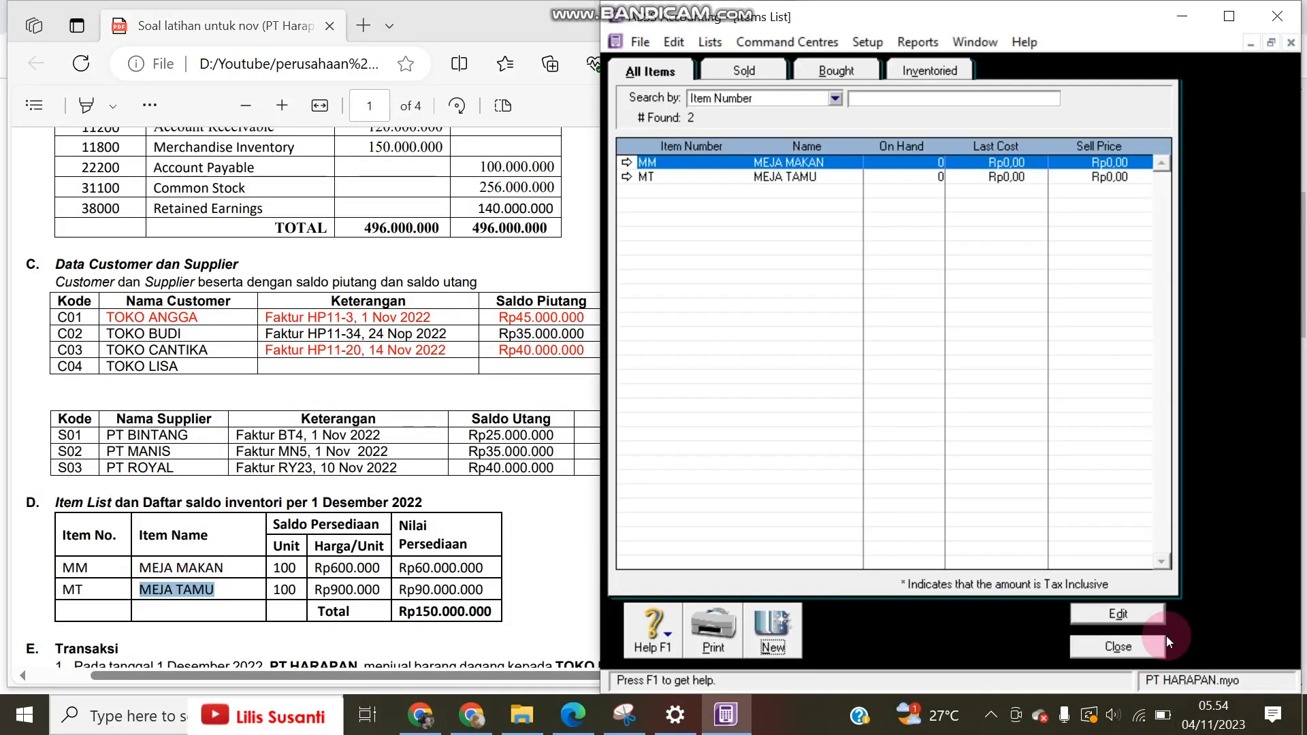
pyautogui.click(1152, 656)
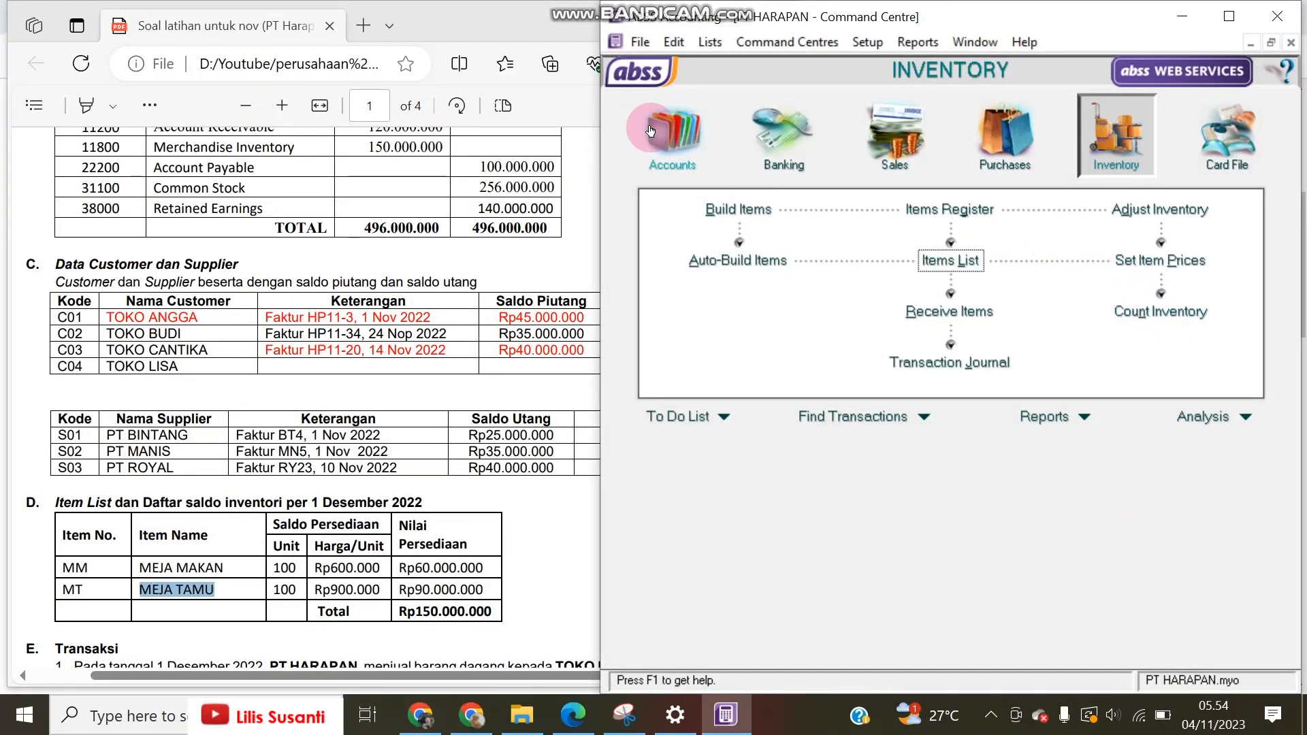
# Step: In the Accounts List, rename cost of sales account 5-1000 Purchases as Cost Of Goods Sold
pyautogui.click(672, 136)
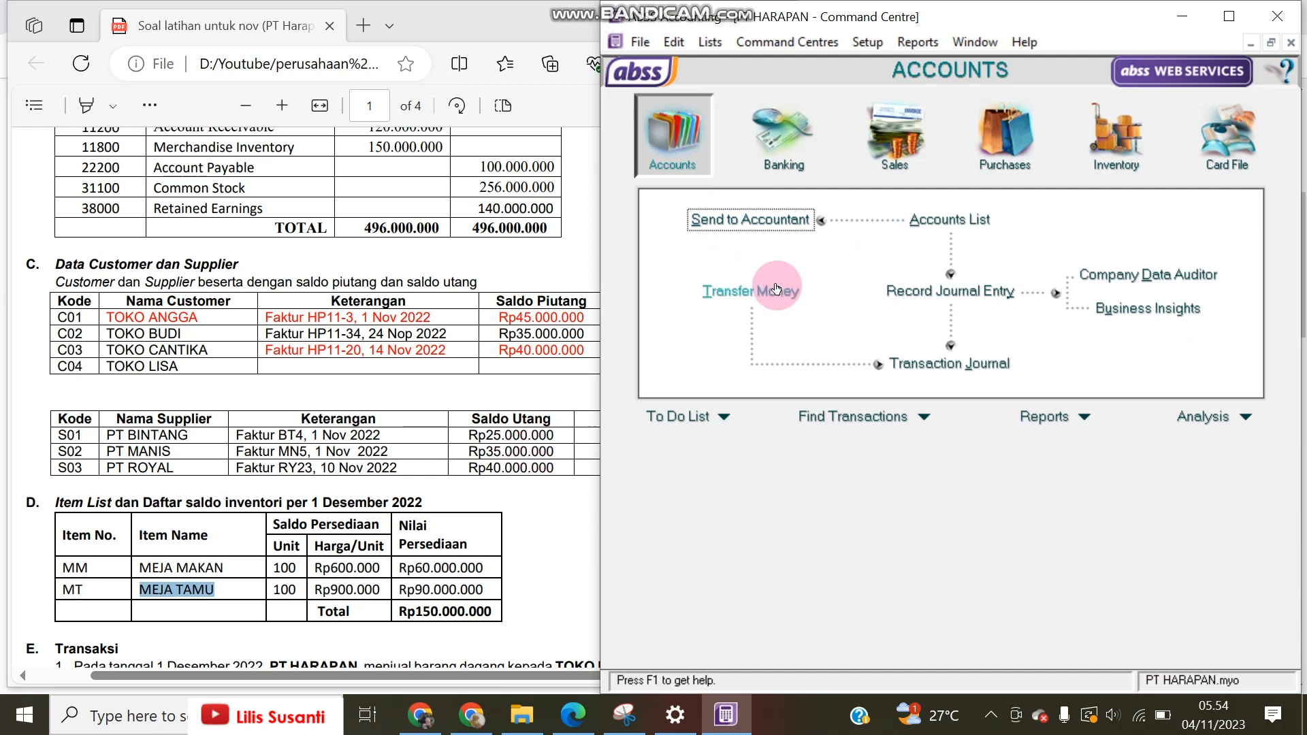
pyautogui.click(943, 222)
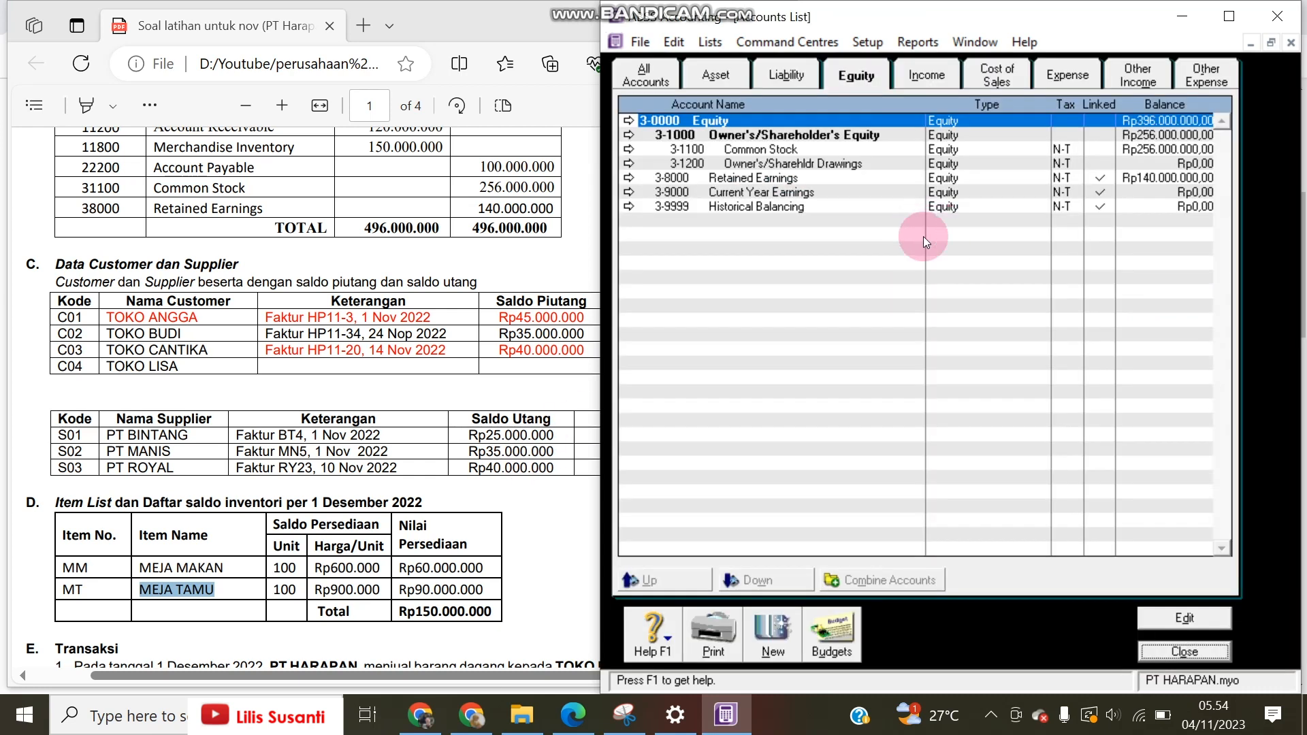
pyautogui.click(927, 78)
pyautogui.click(1067, 78)
pyautogui.click(1000, 80)
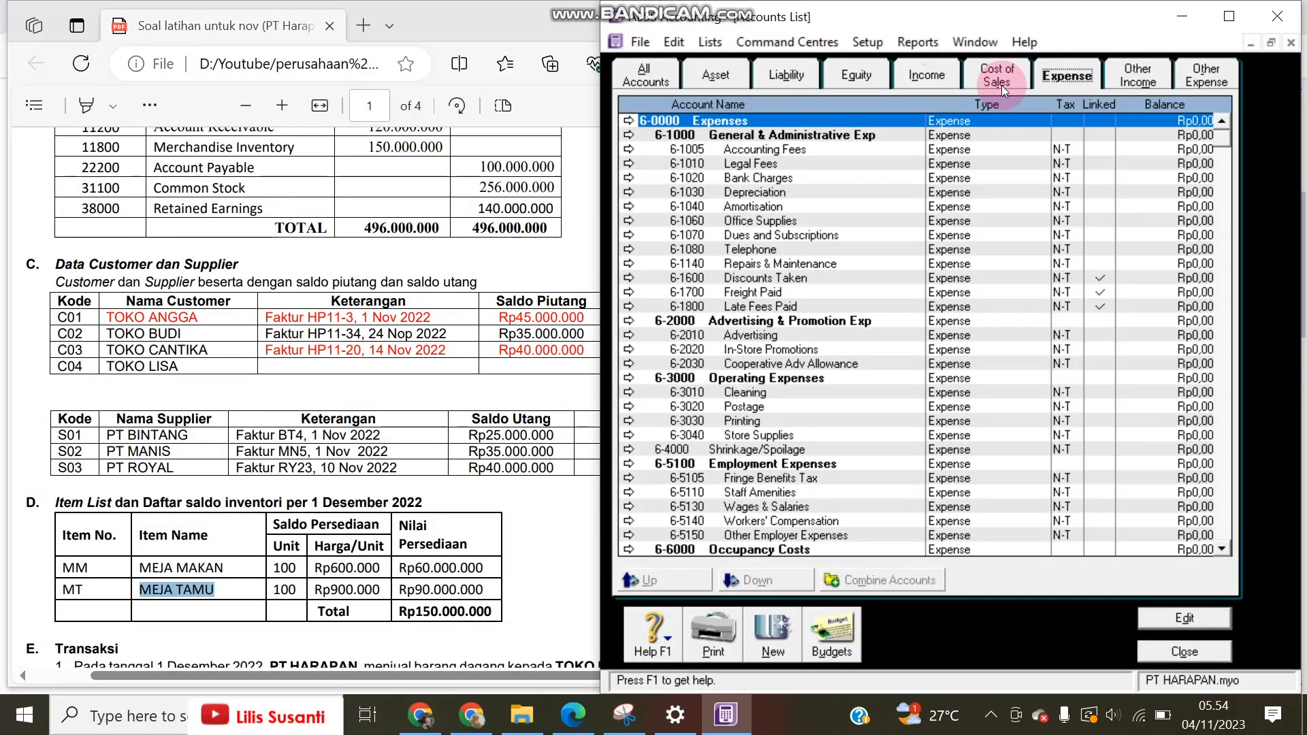
pyautogui.click(712, 139)
pyautogui.click(716, 144)
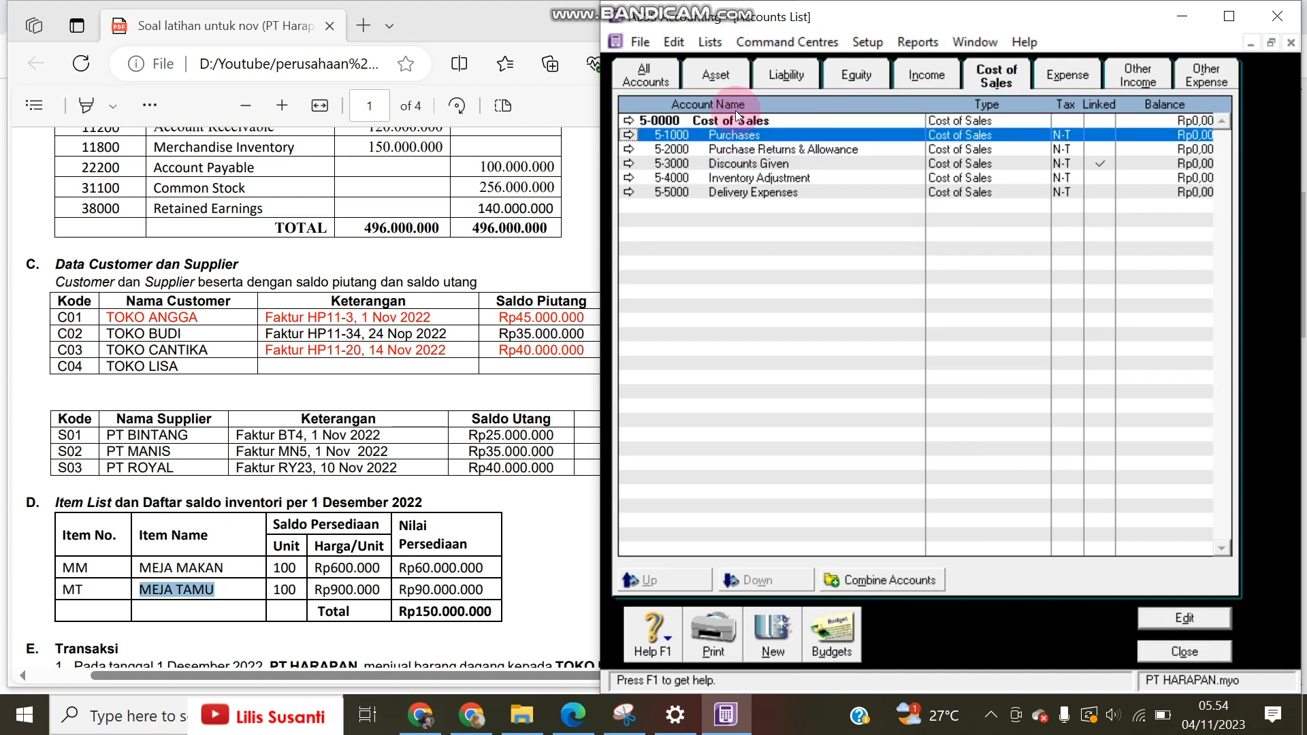
pyautogui.doubleClick(743, 137)
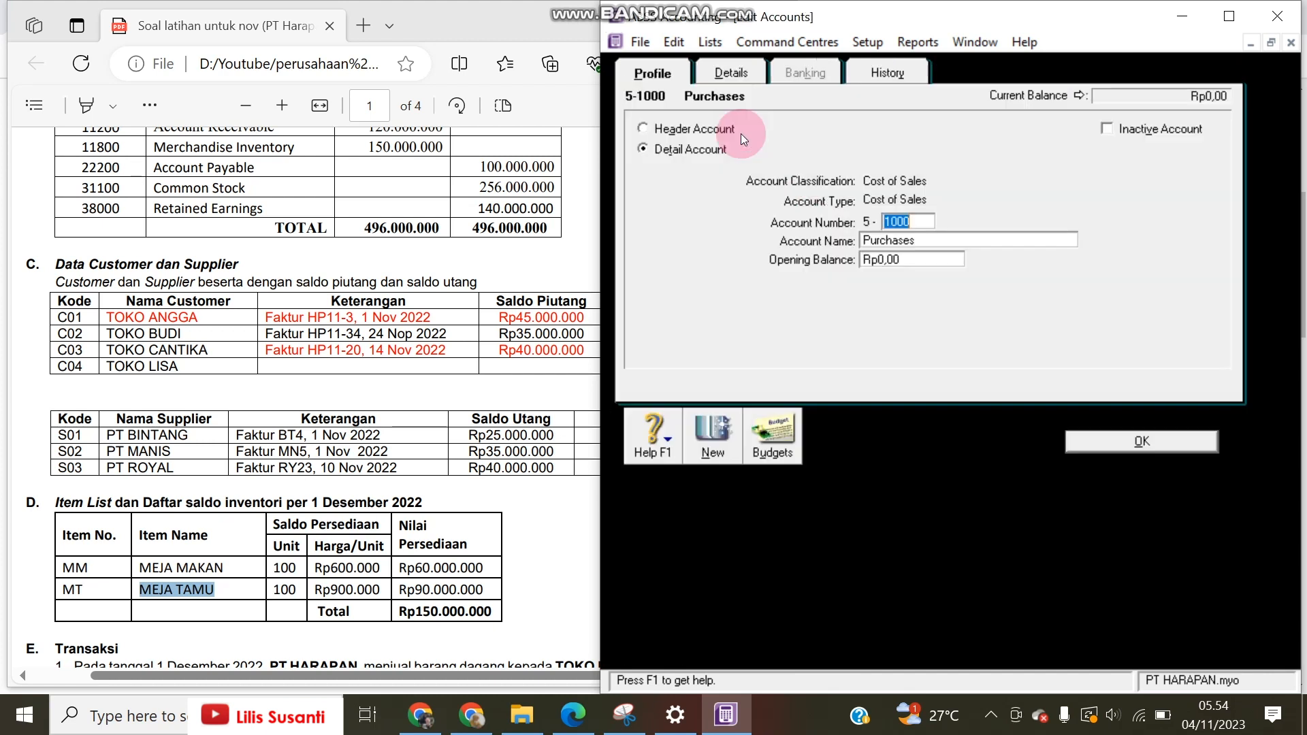
pyautogui.doubleClick(912, 240)
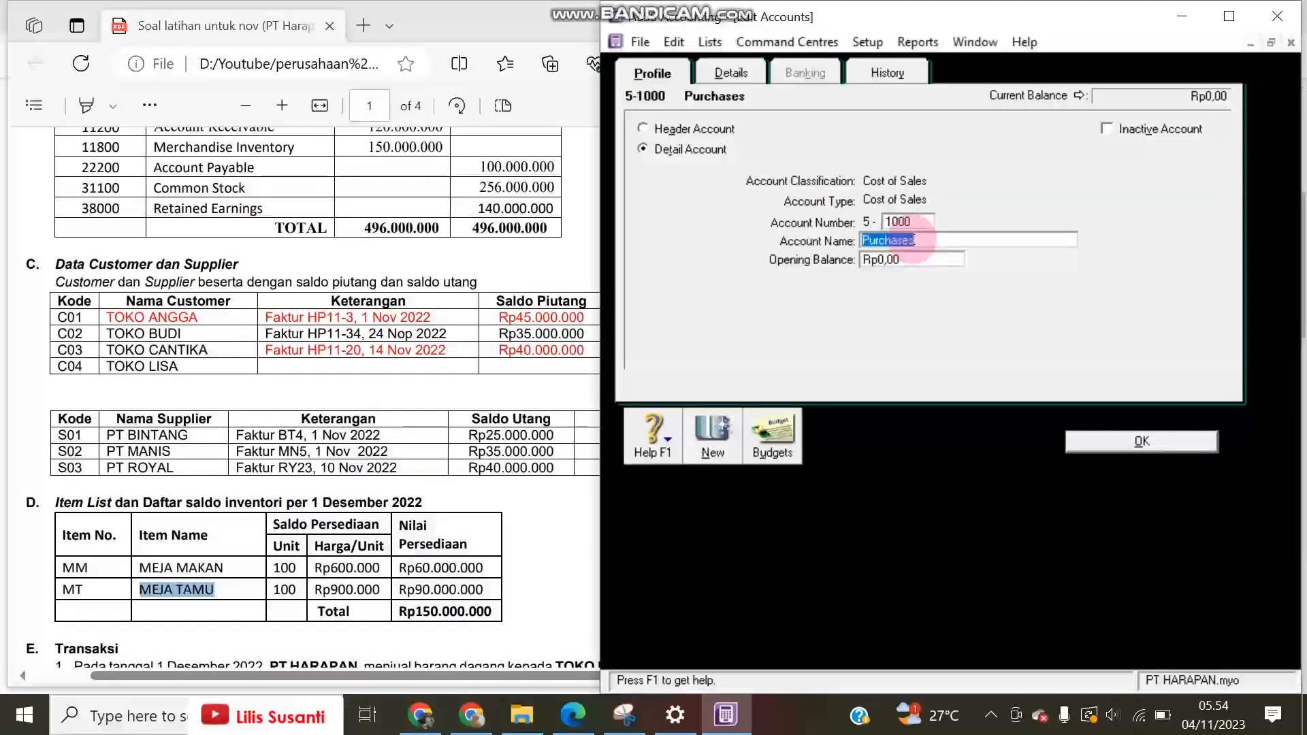
pyautogui.write('Cost Of Goods Sold')
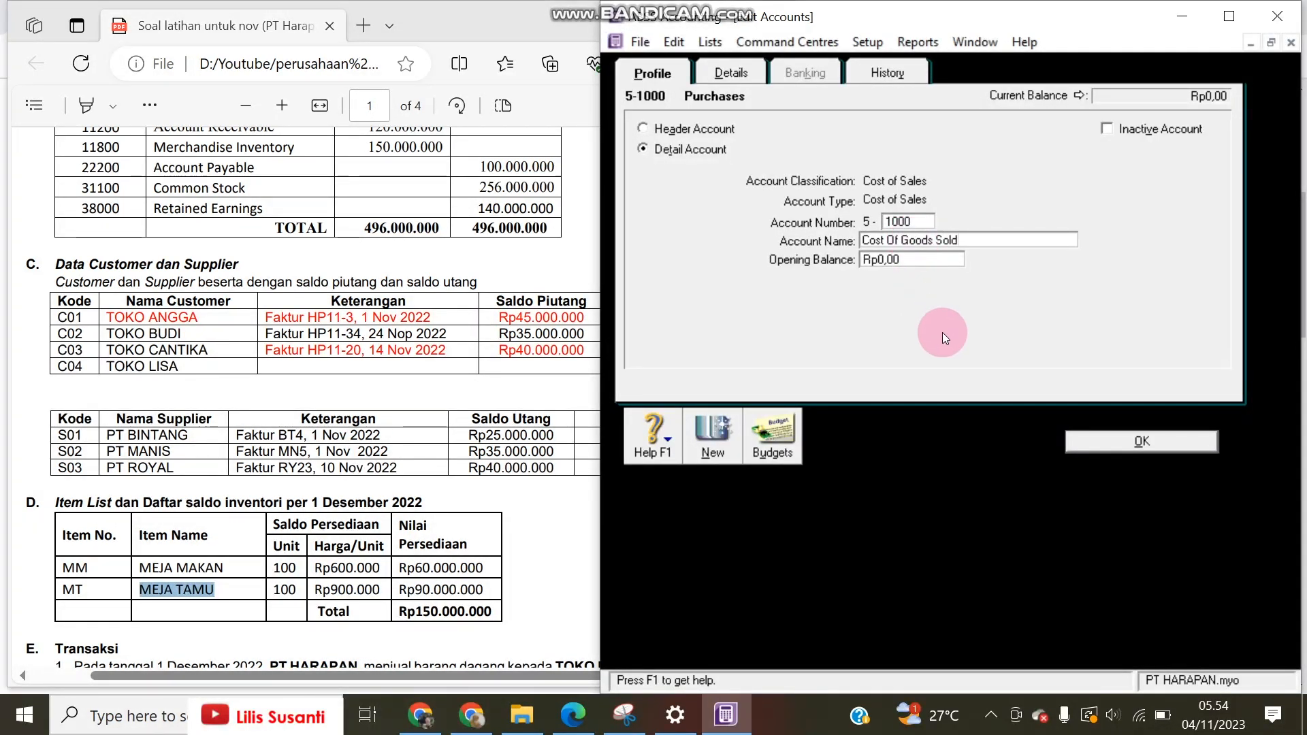
pyautogui.click(1107, 444)
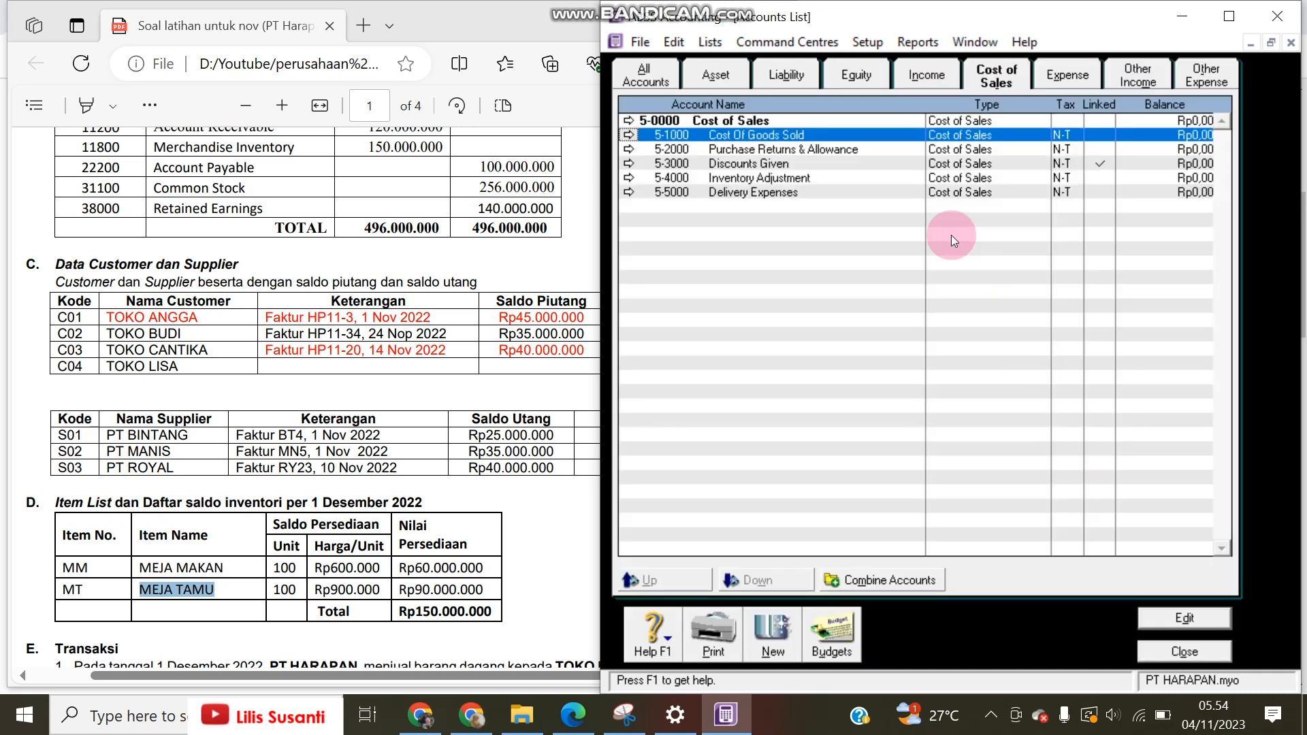
# Step: Create a detail income account 4-2000 named Sales Discount and close the Accounts List
pyautogui.click(1063, 75)
pyautogui.click(933, 74)
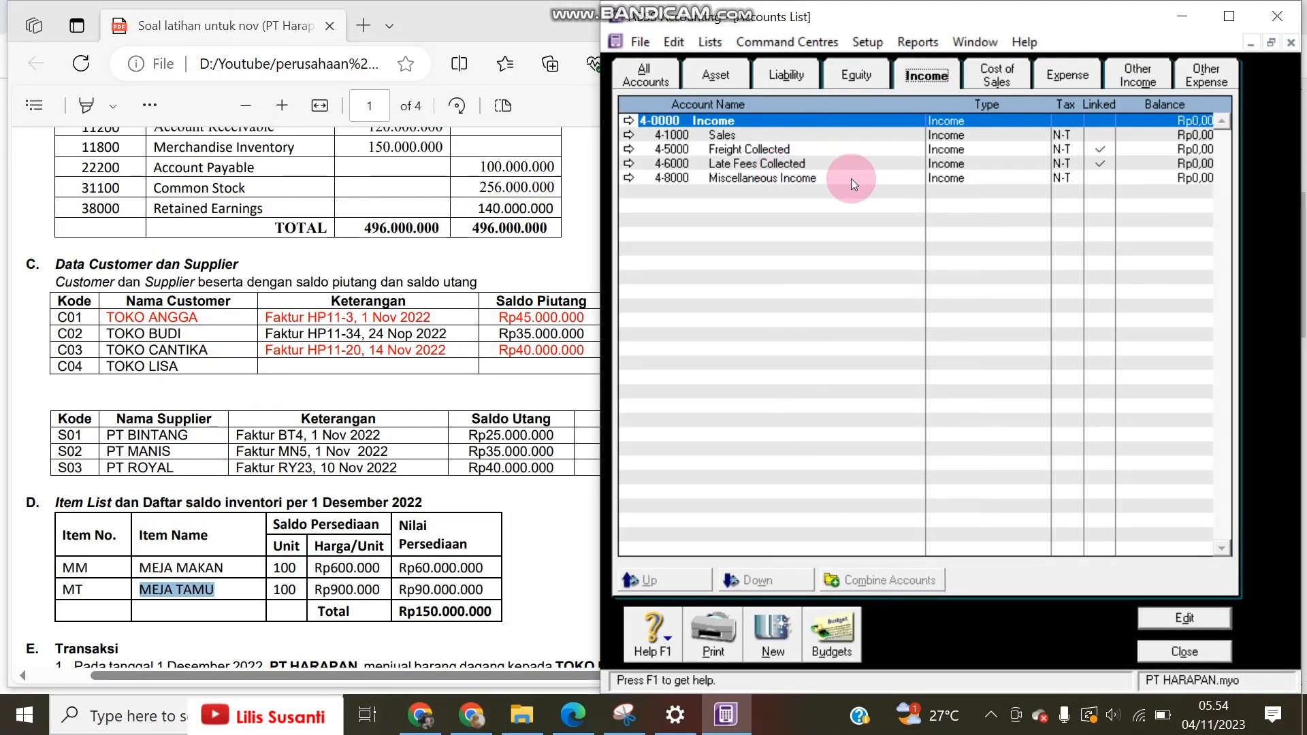
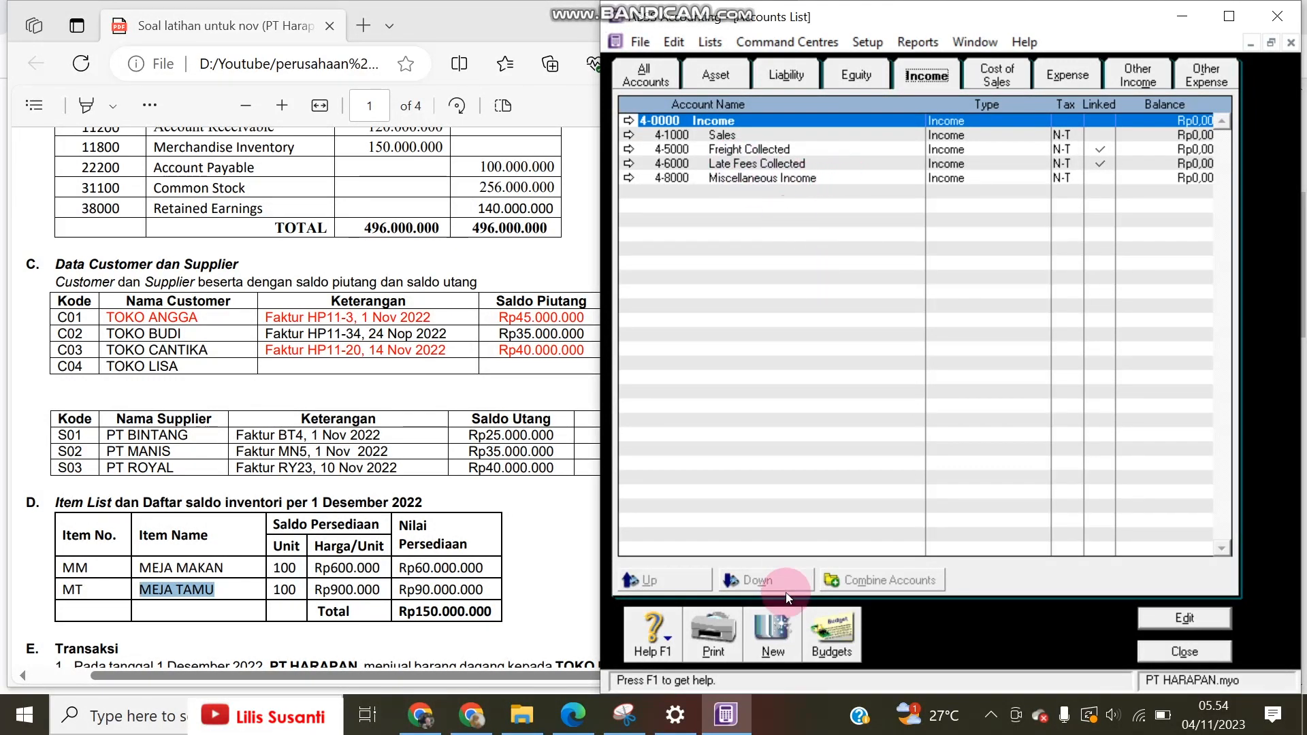
pyautogui.click(775, 628)
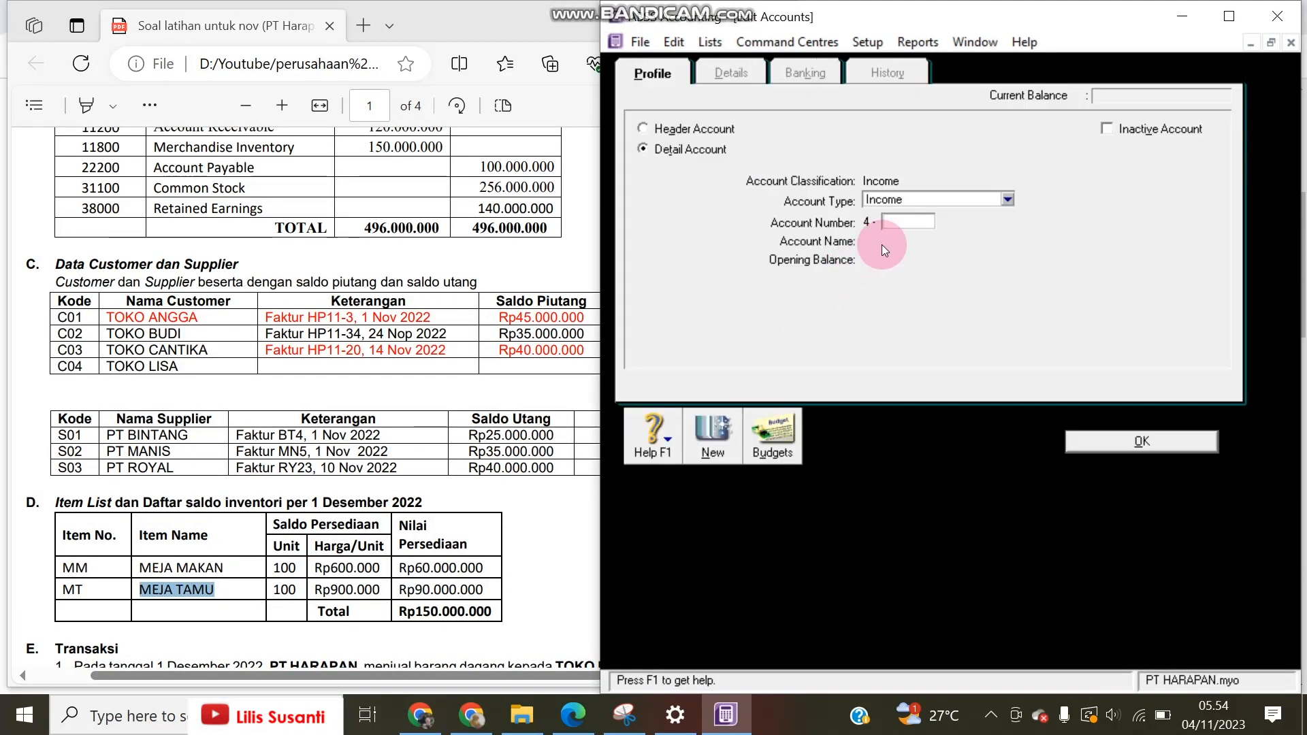
pyautogui.click(916, 217)
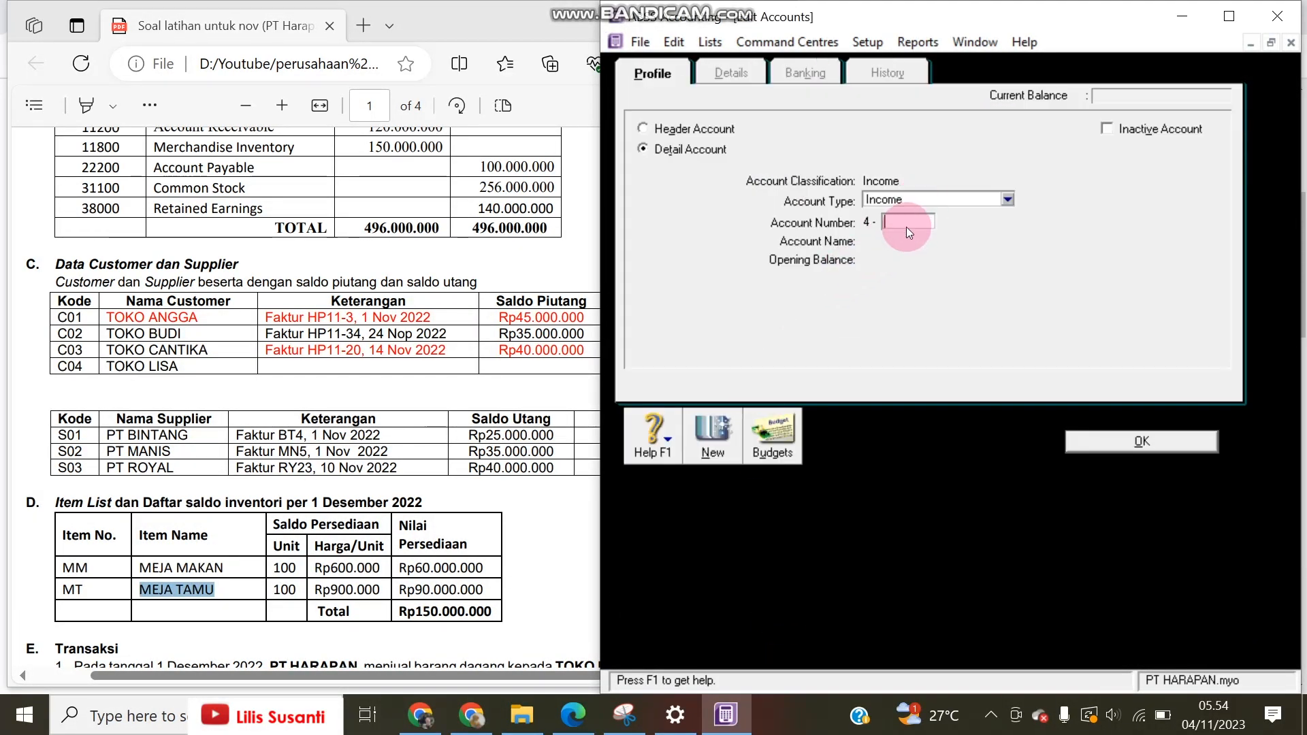
pyautogui.press('Tab')
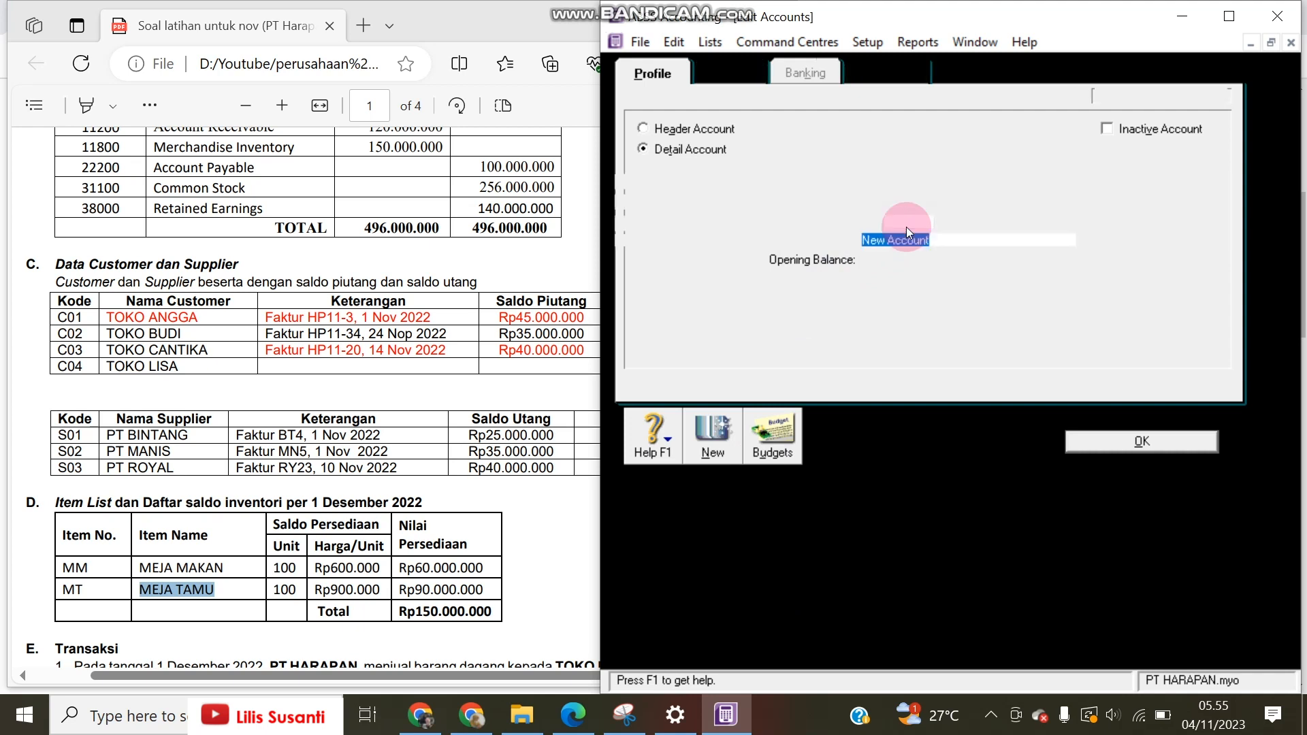
pyautogui.write('Sales Dis')
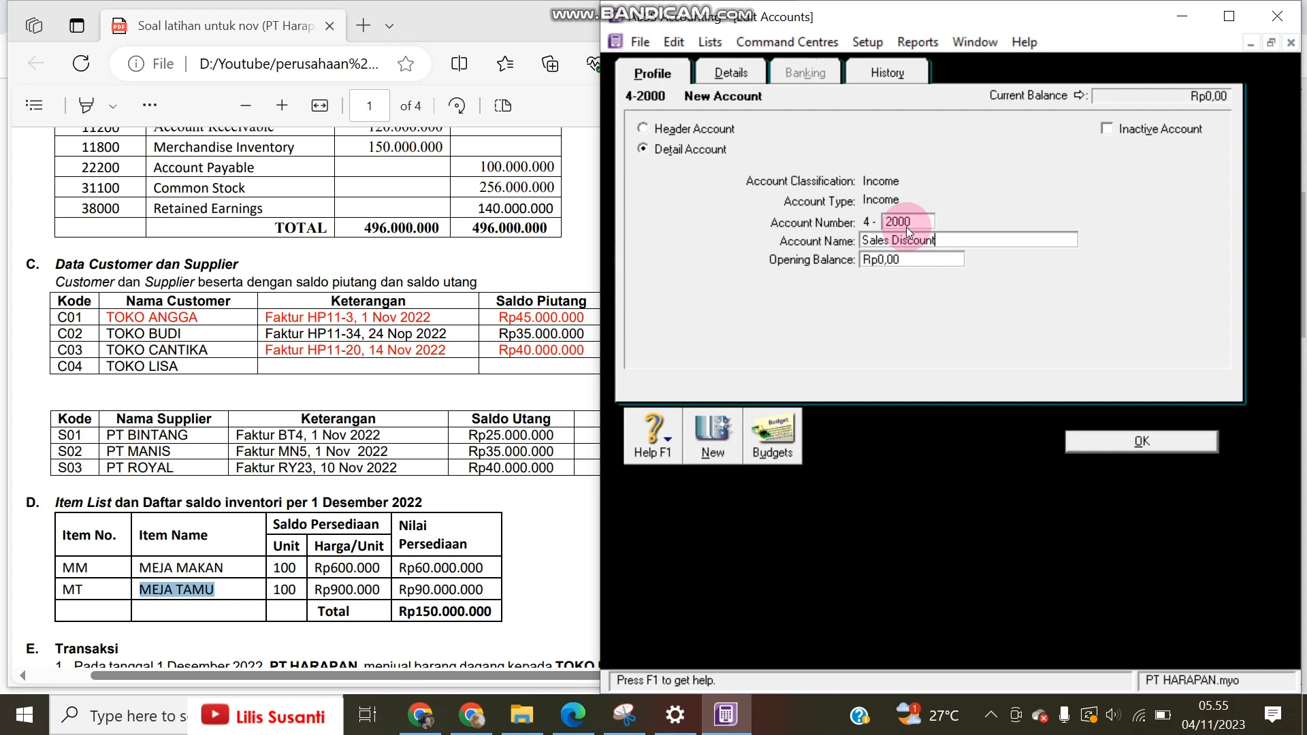
pyautogui.click(1100, 443)
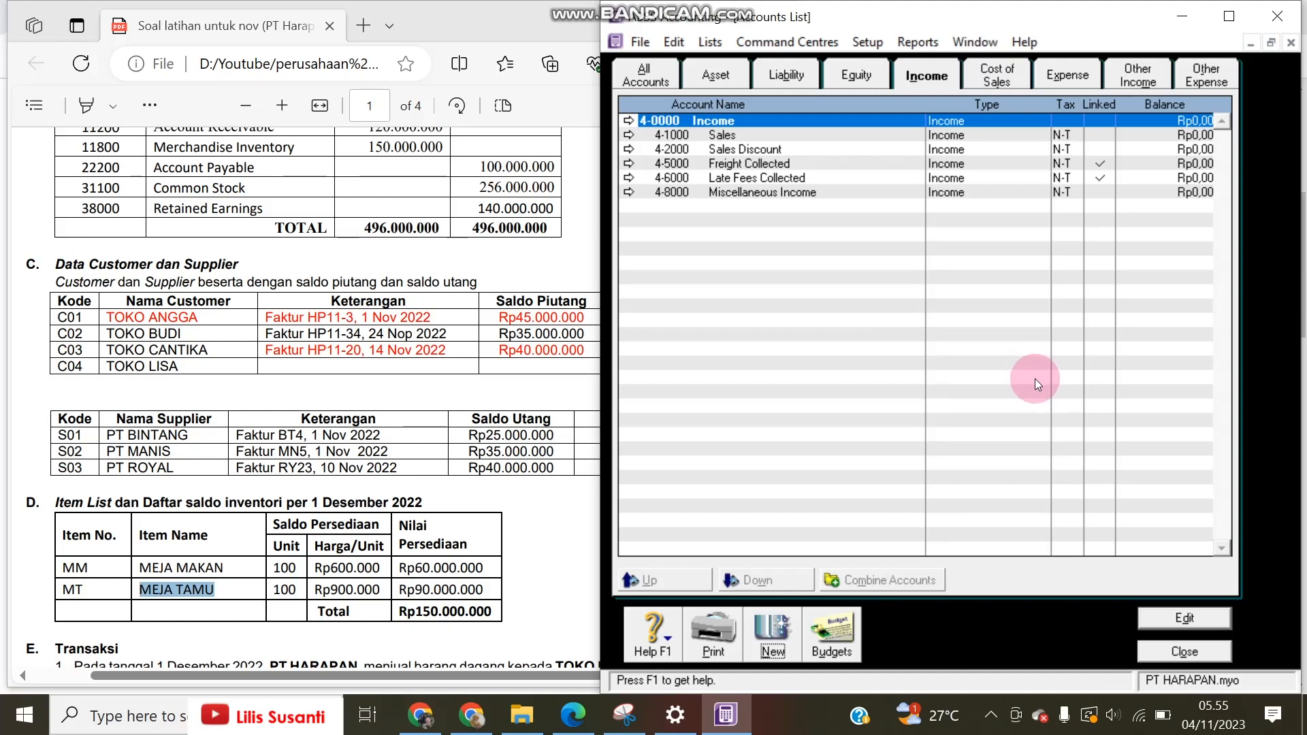
pyautogui.click(1184, 651)
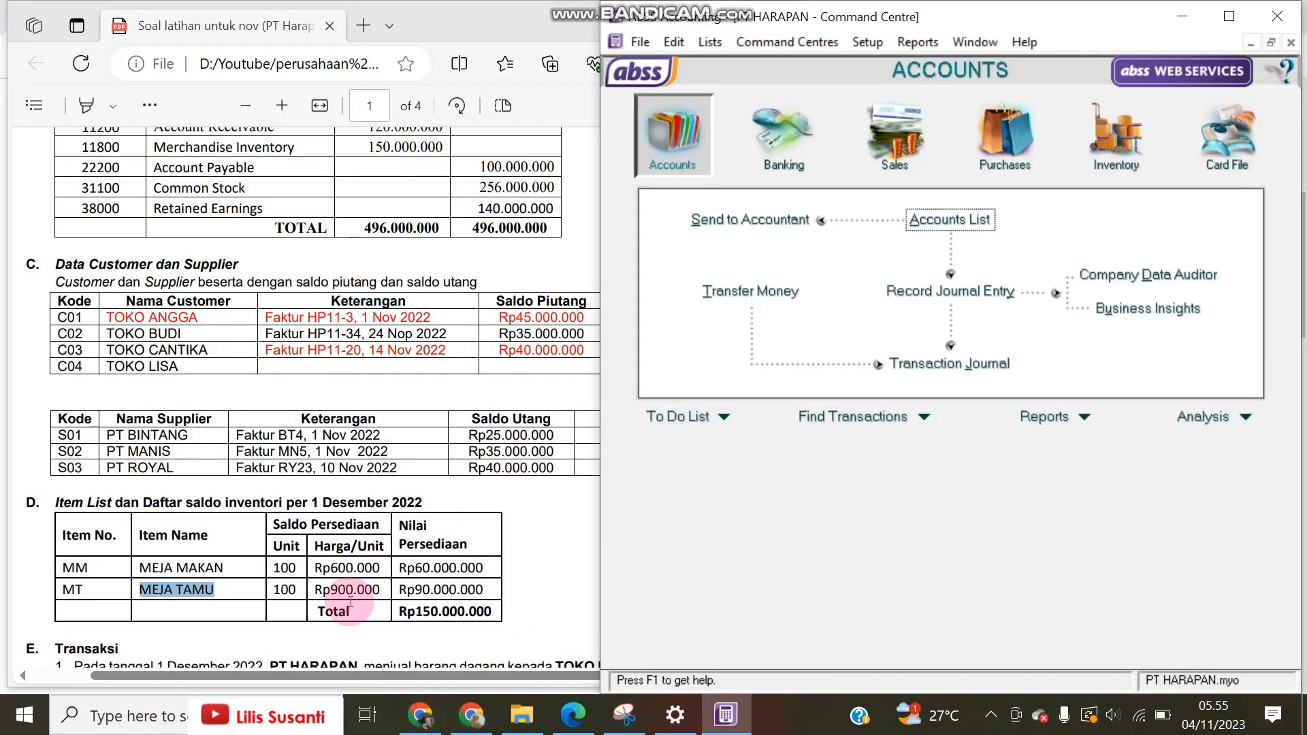
# Step: In the inventory count, enter a counted quantity of 100 for both items MM and MT
pyautogui.click(1101, 167)
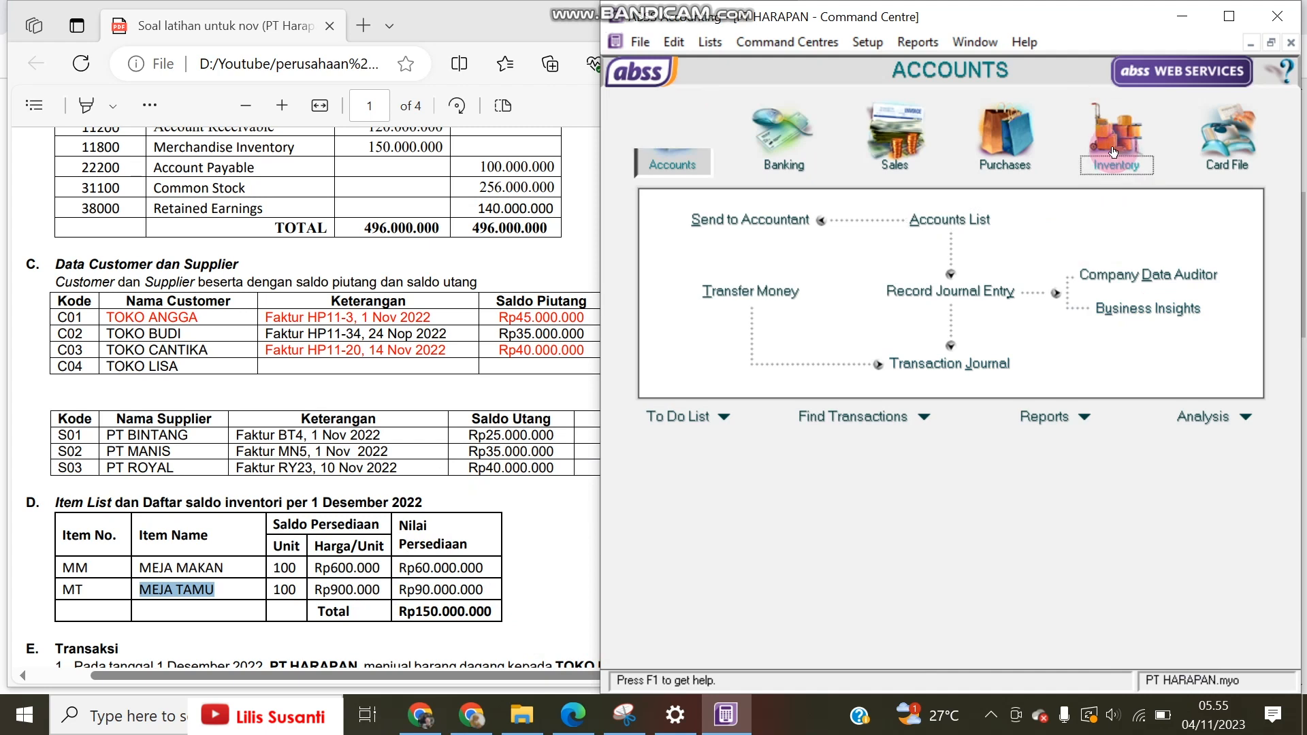
pyautogui.click(1183, 310)
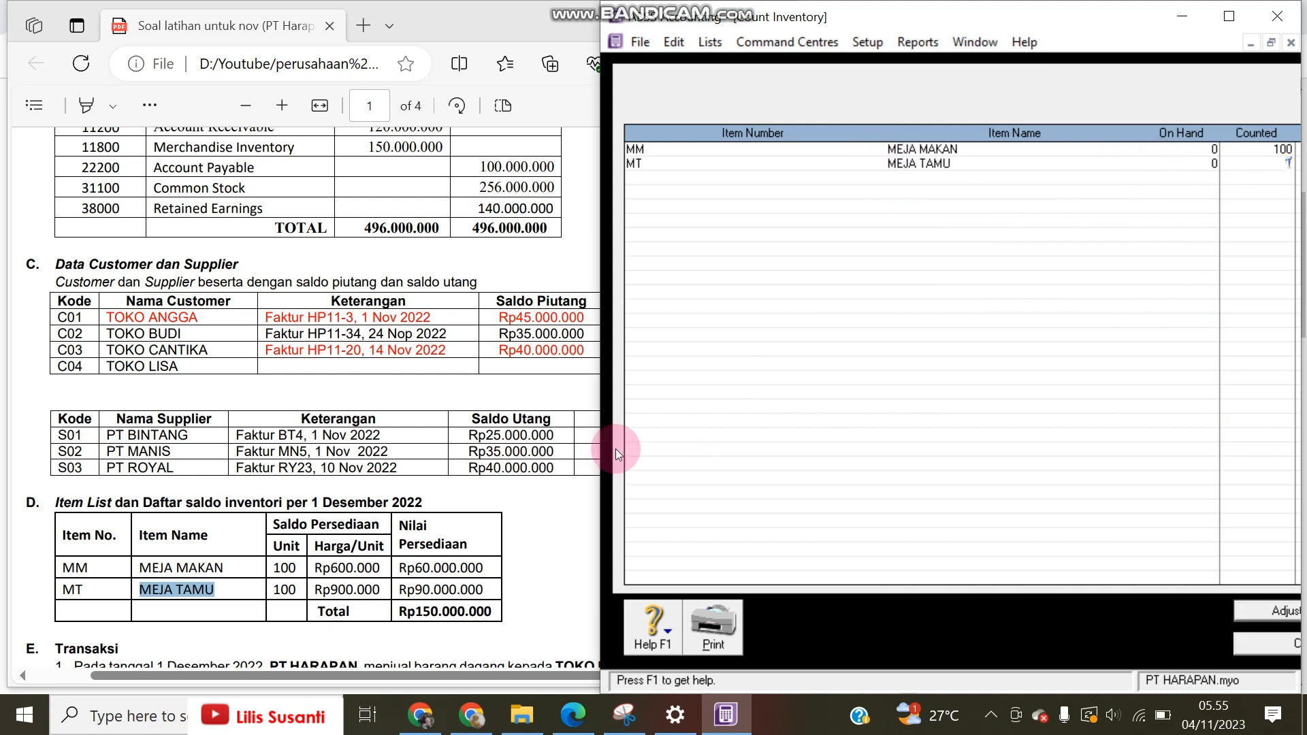
pyautogui.write('00')
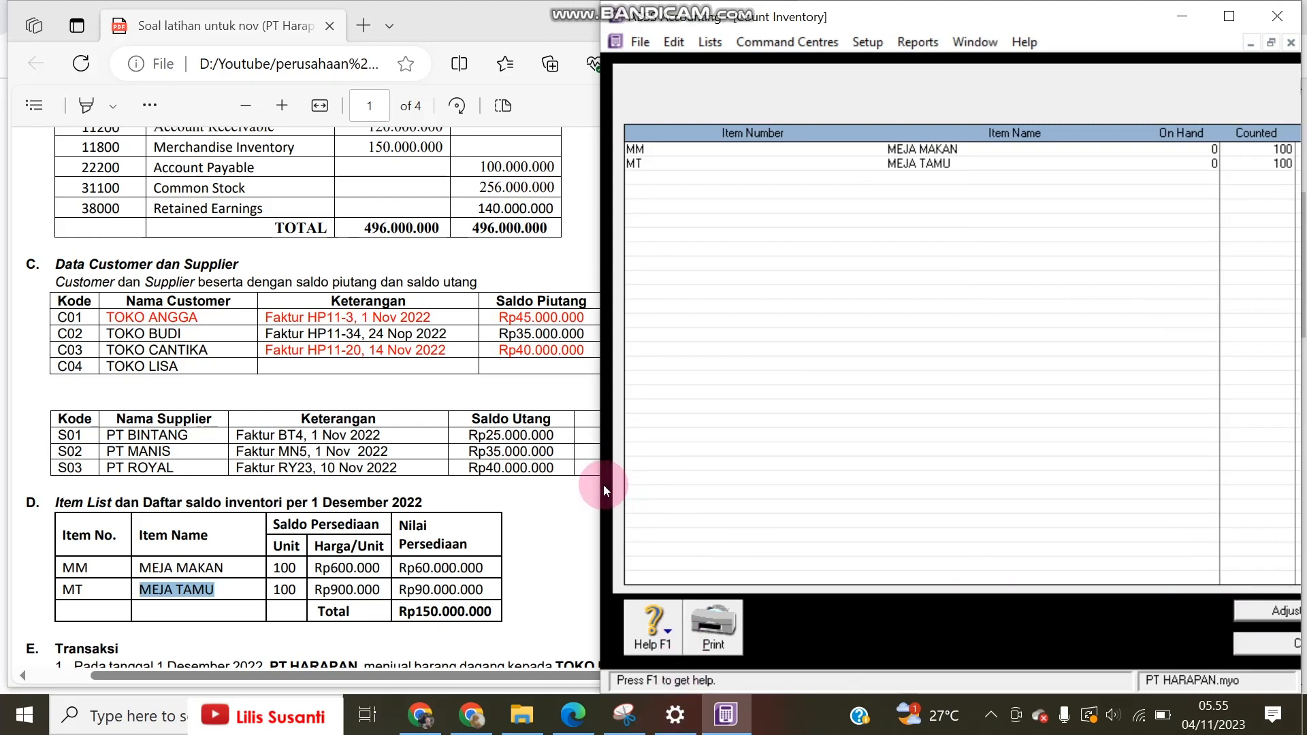
pyautogui.moveTo(603, 485); pyautogui.dragTo(514, 488)
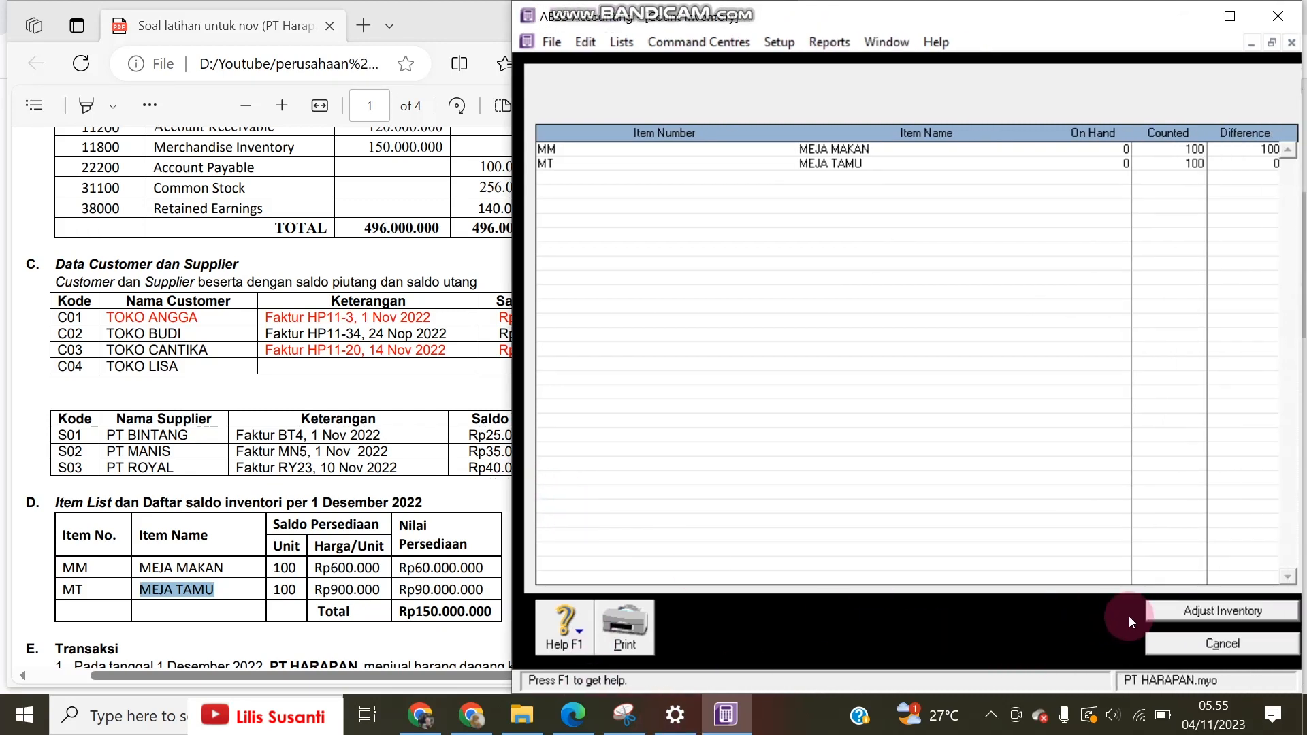
# Step: Start the inventory adjustment from the counts with 1-2800 Merchandise Inventory as the default adjustment account
pyautogui.click(1152, 611)
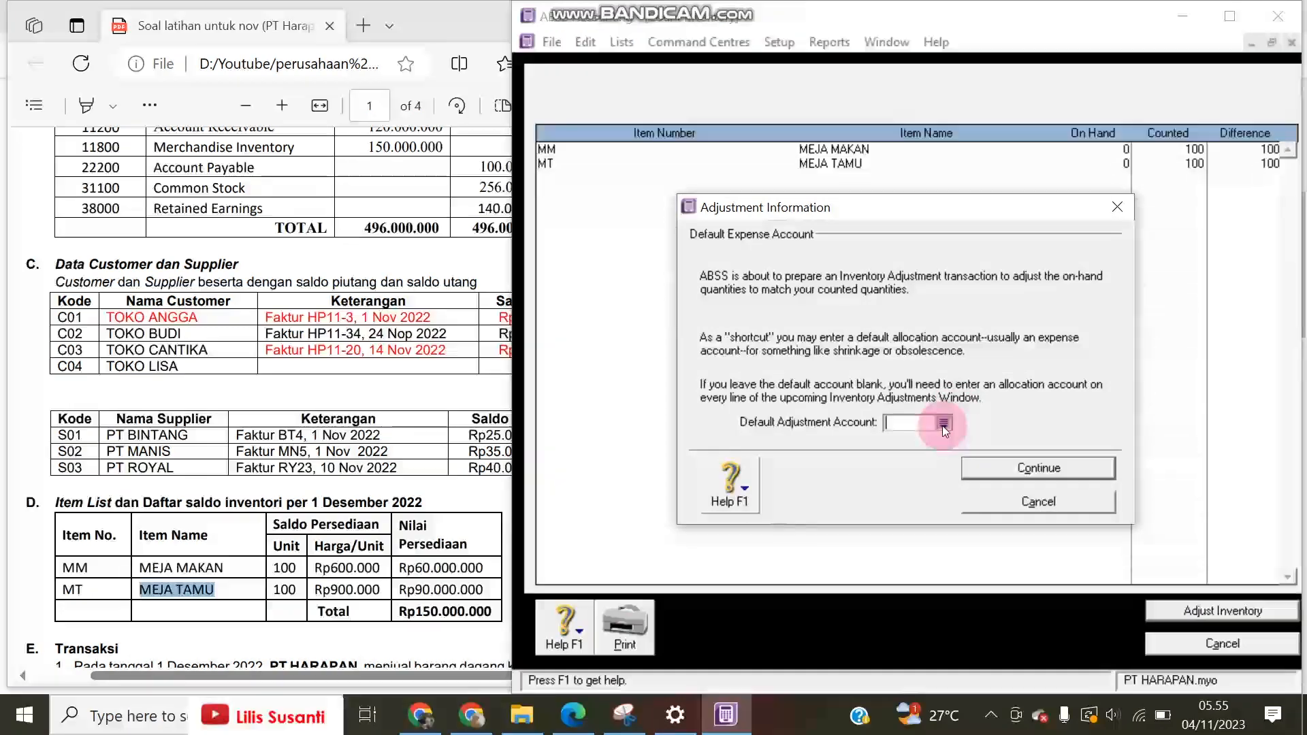
pyautogui.click(942, 424)
pyautogui.scroll(-5, 836, 436)
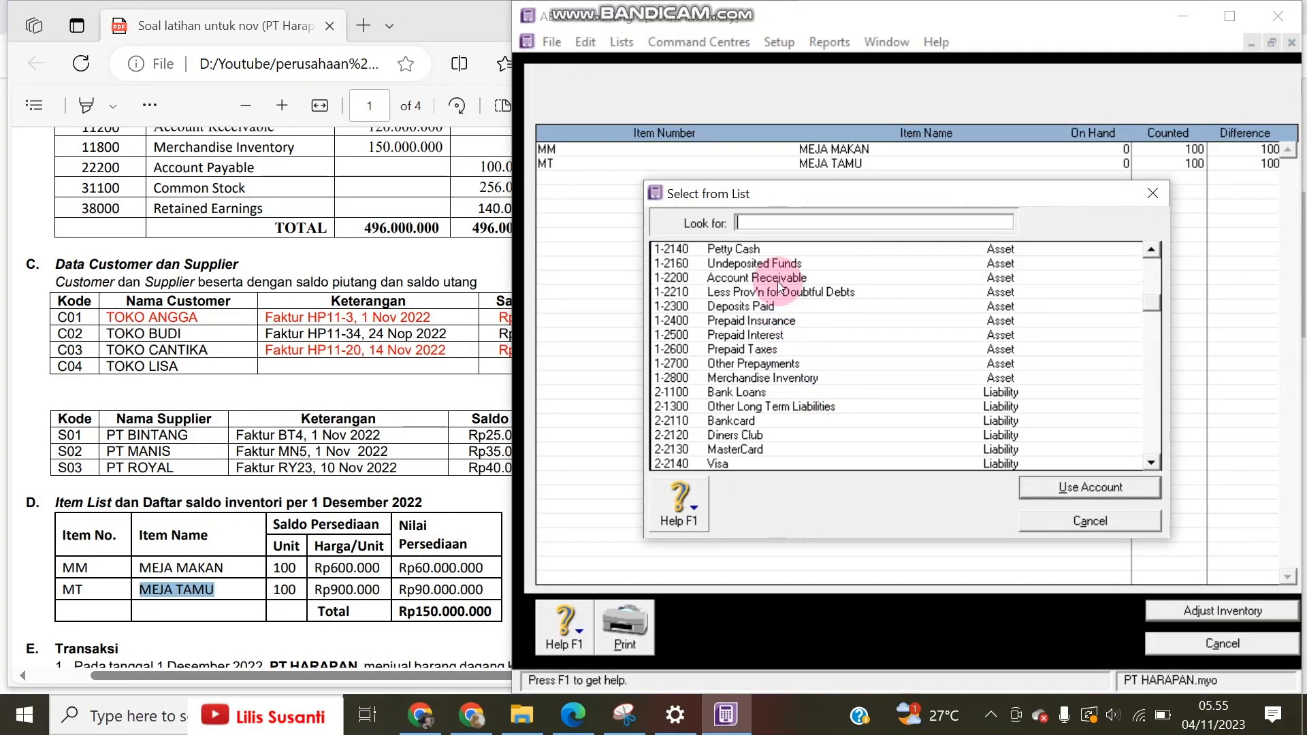
pyautogui.doubleClick(783, 380)
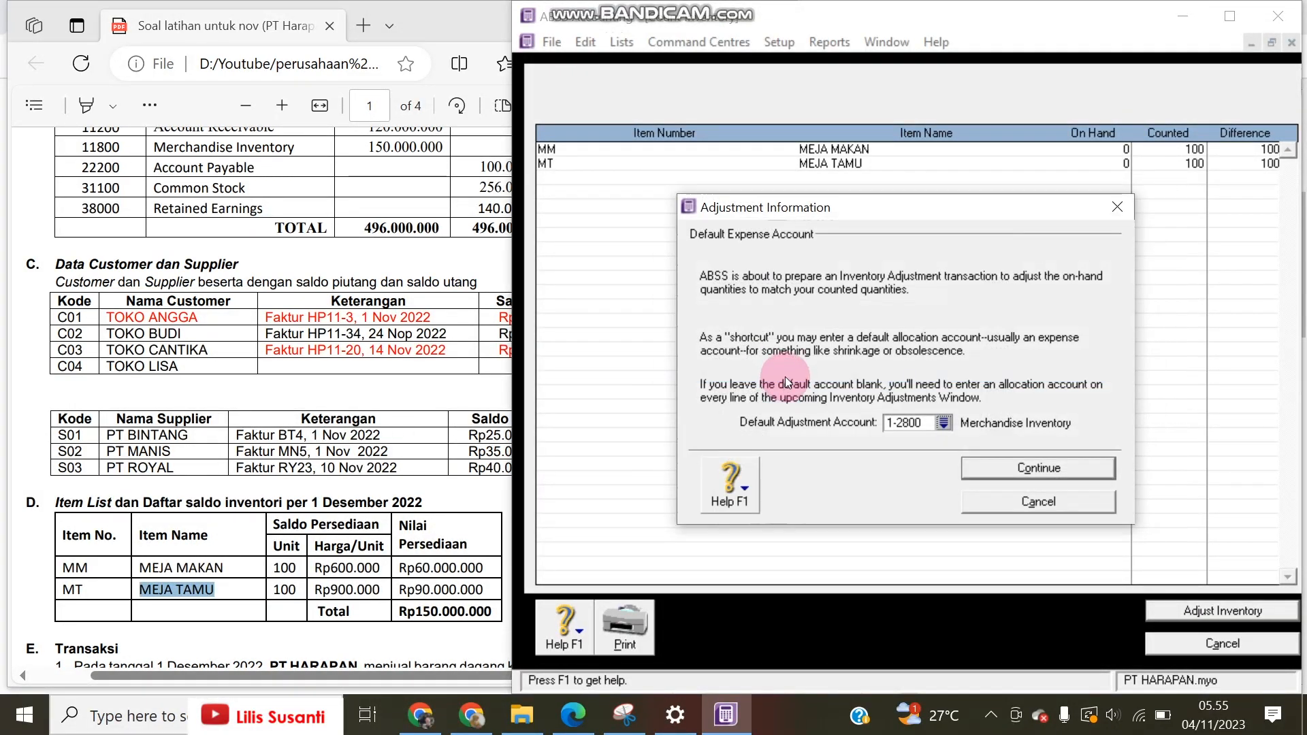
pyautogui.click(1025, 466)
pyautogui.click(1031, 501)
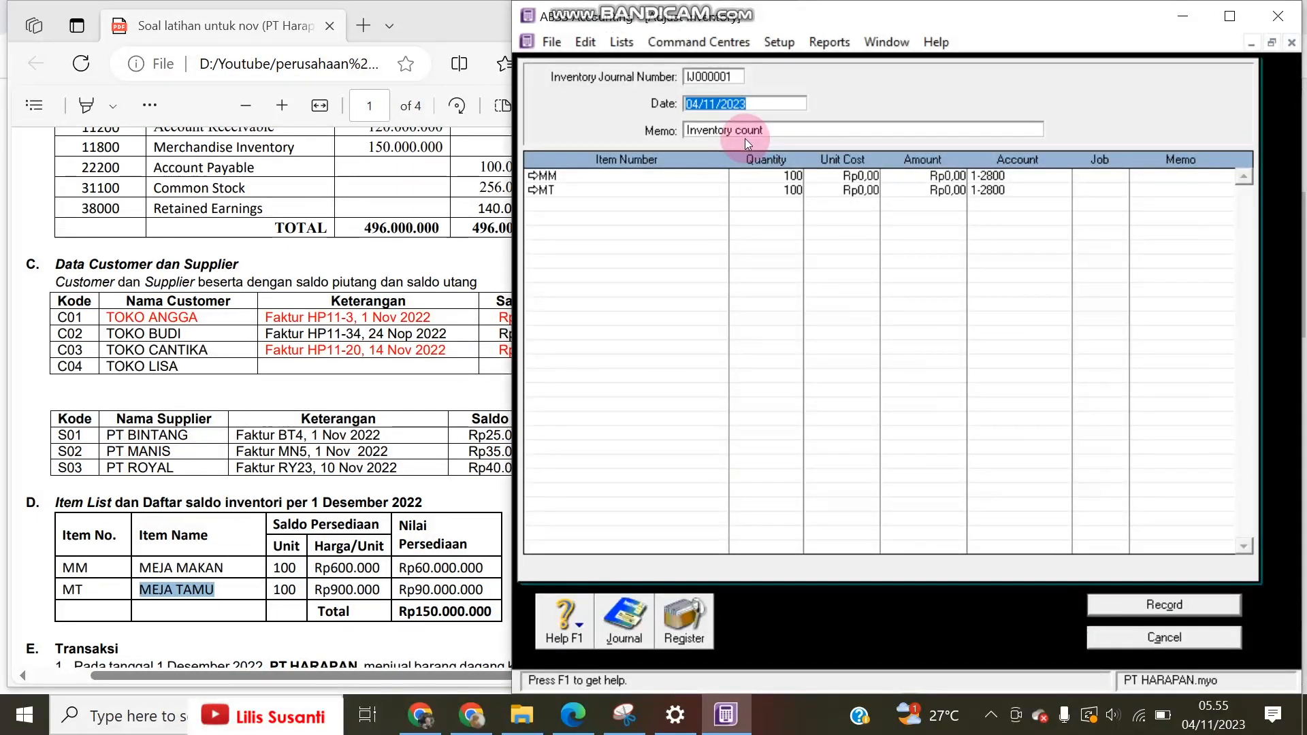
# Step: Set the inventory adjustment's date to 01/12/2022
pyautogui.write('01/12/')
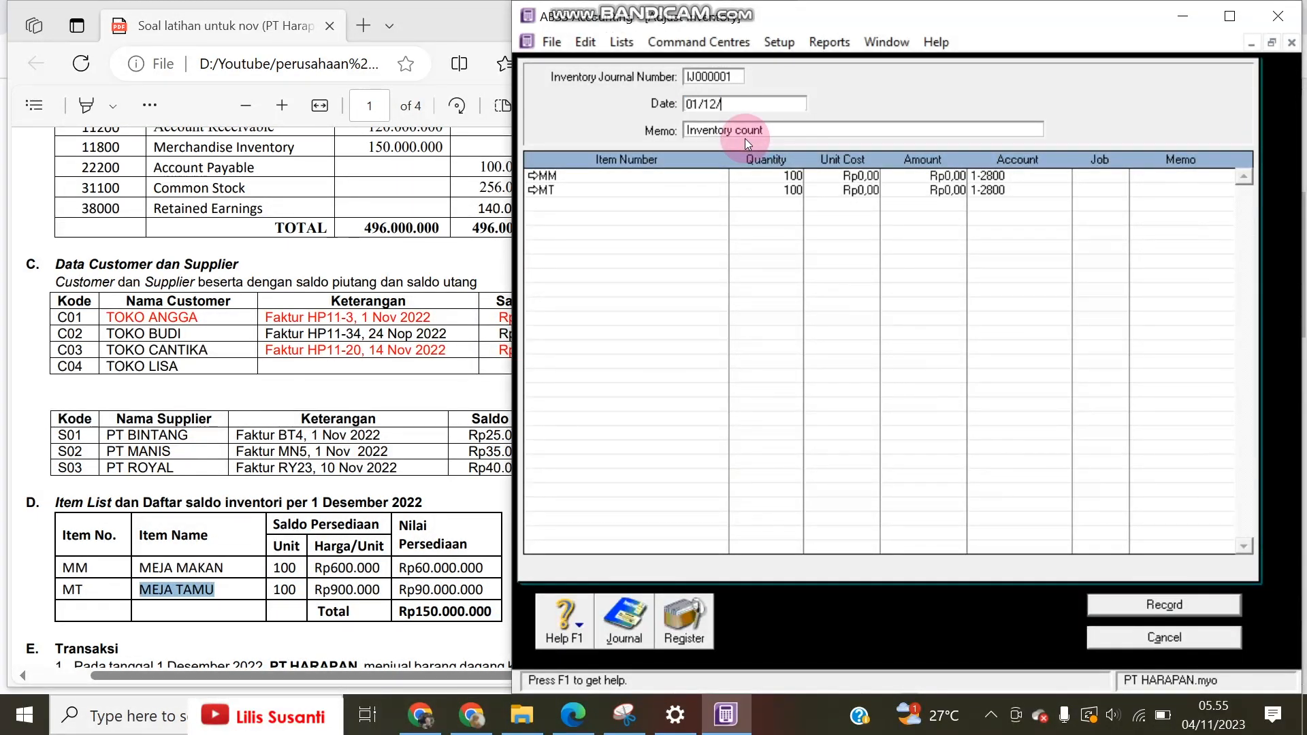
pyautogui.write('22')
pyautogui.press('Tab')
# Step: Enter unit costs of 600000 for item MM and 900.000 for item MT, and record the inventory adjustment
pyautogui.click(853, 179)
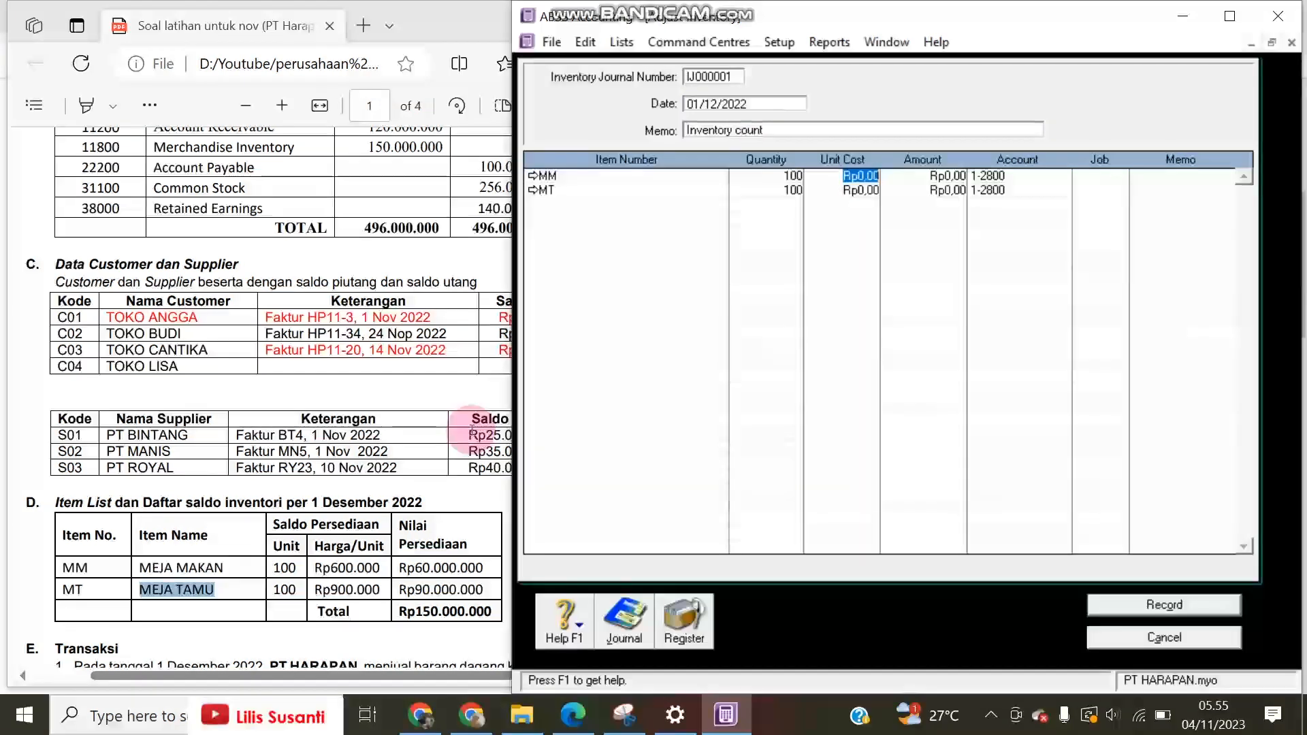
pyautogui.write('600000')
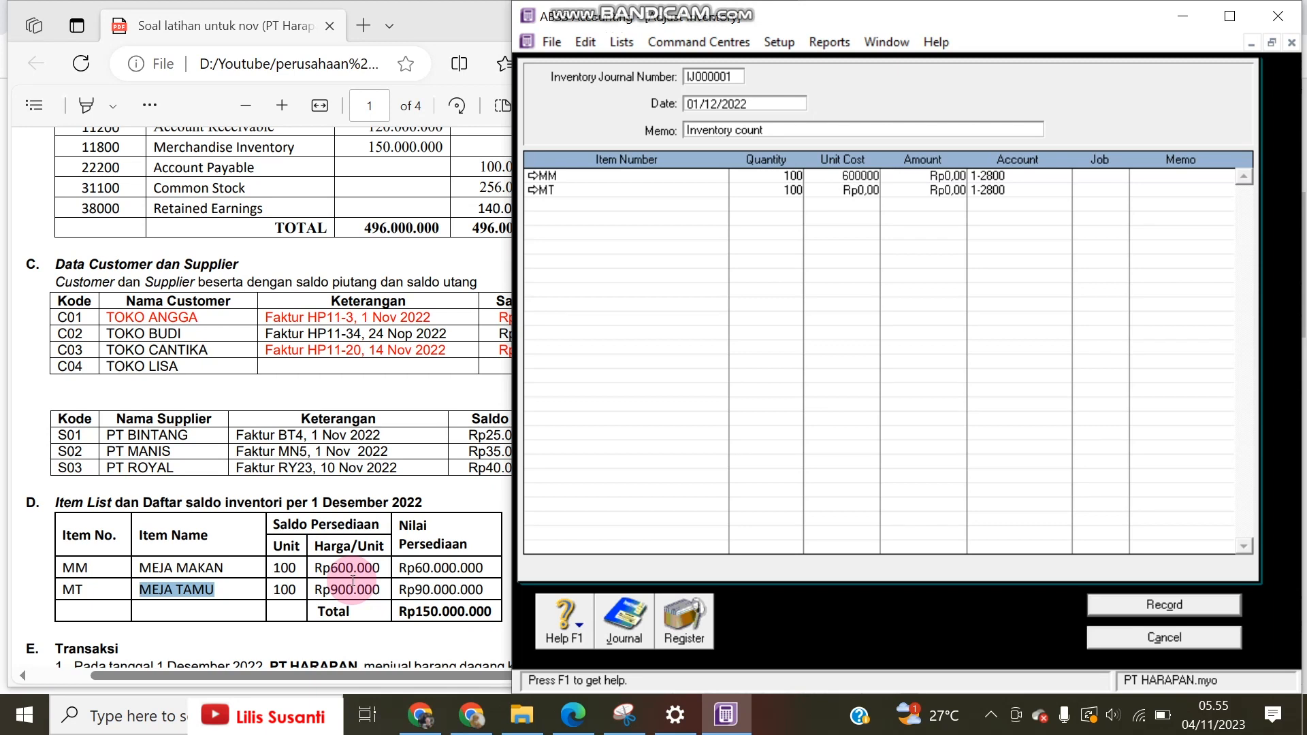
pyautogui.press('Return')
pyautogui.press('Return')
pyautogui.press('Return')
pyautogui.write('900.000')
pyautogui.press('Return')
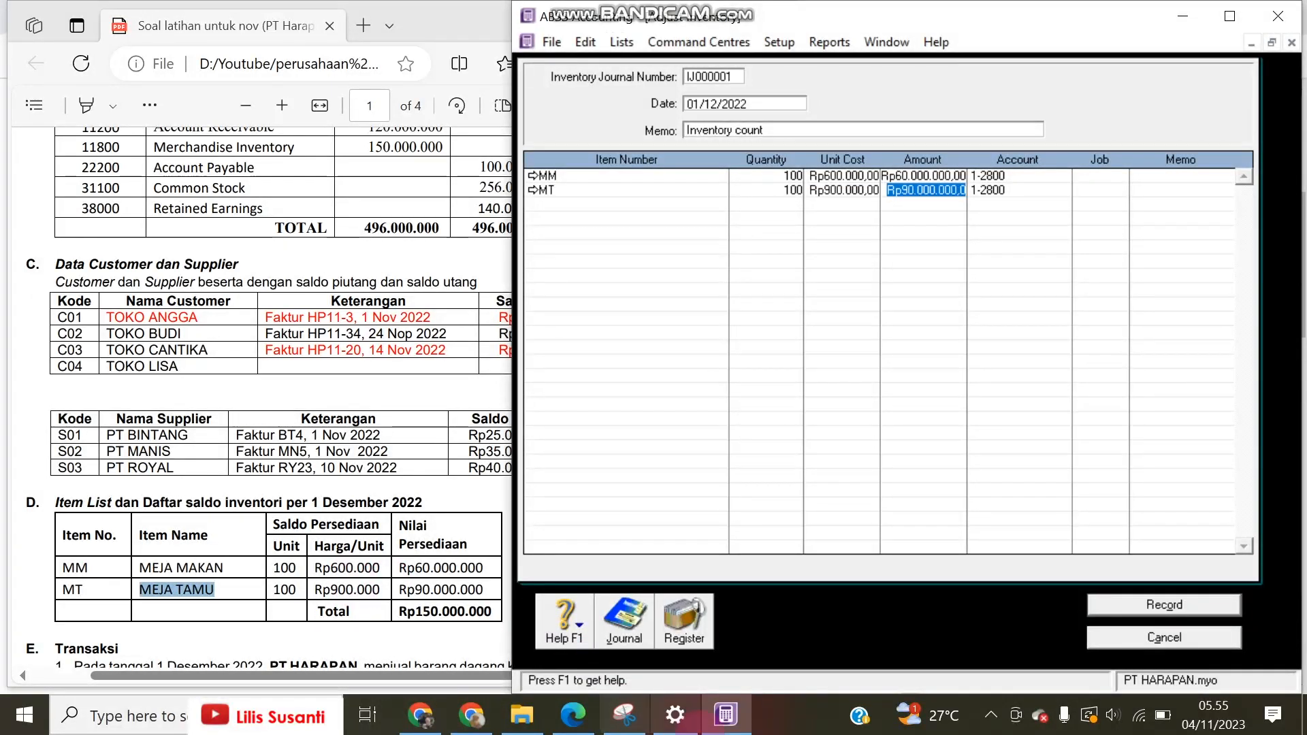
pyautogui.click(1114, 603)
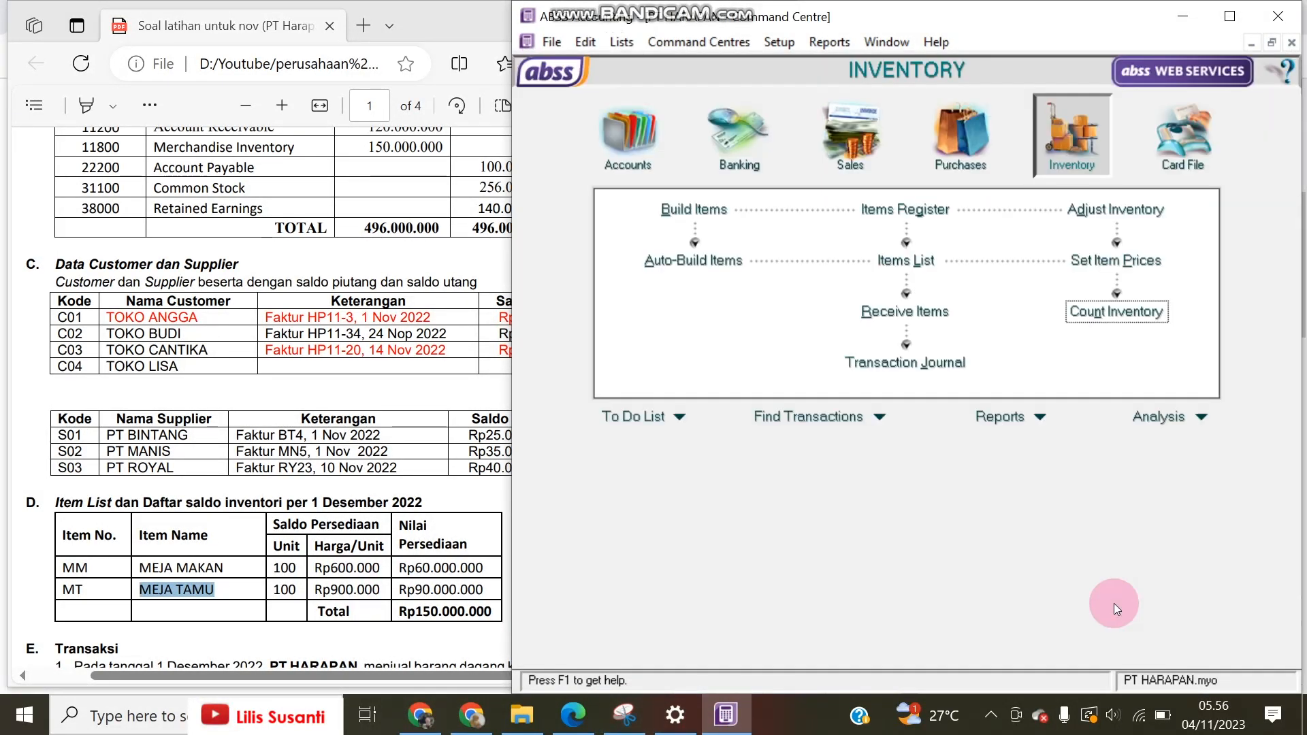
# Step: Review the inventory, sales, purchase and combined entries in the Transaction Journal from 01/11/2000 and close it
pyautogui.click(905, 364)
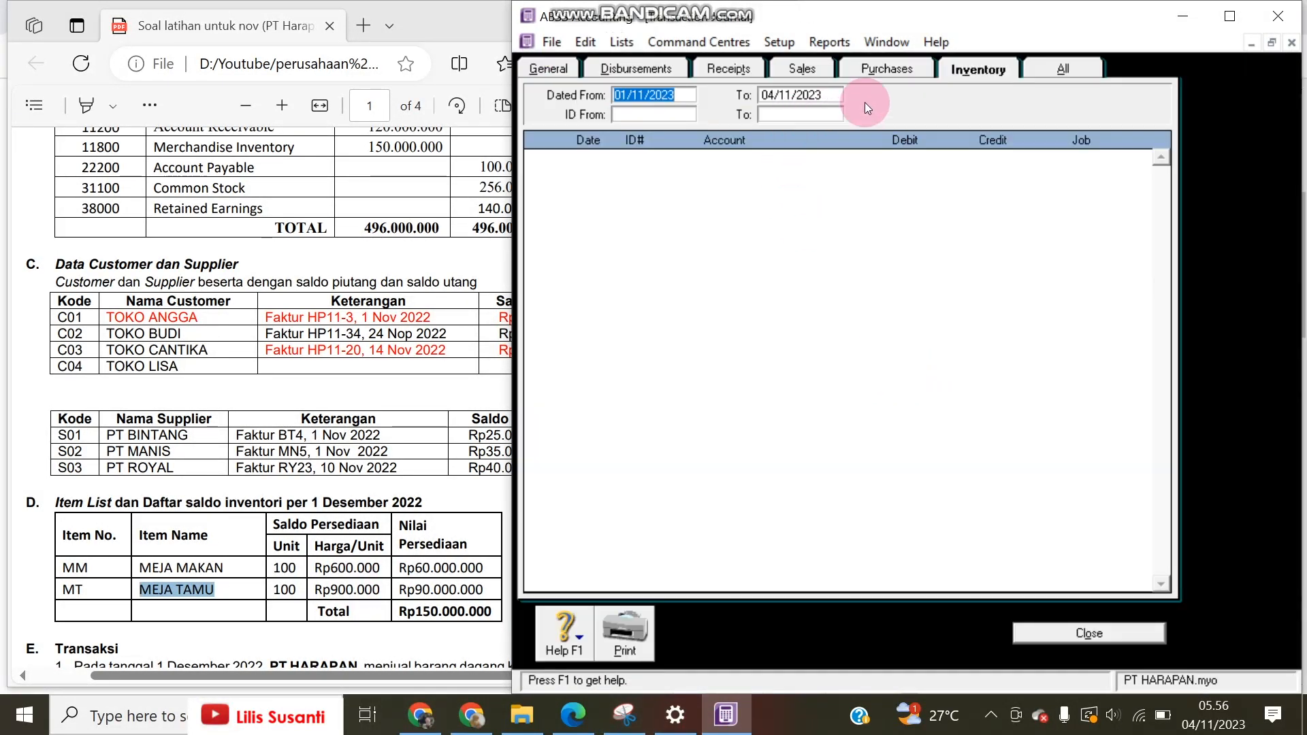
pyautogui.click(685, 96)
pyautogui.press('BackSpace')
pyautogui.press('BackSpace')
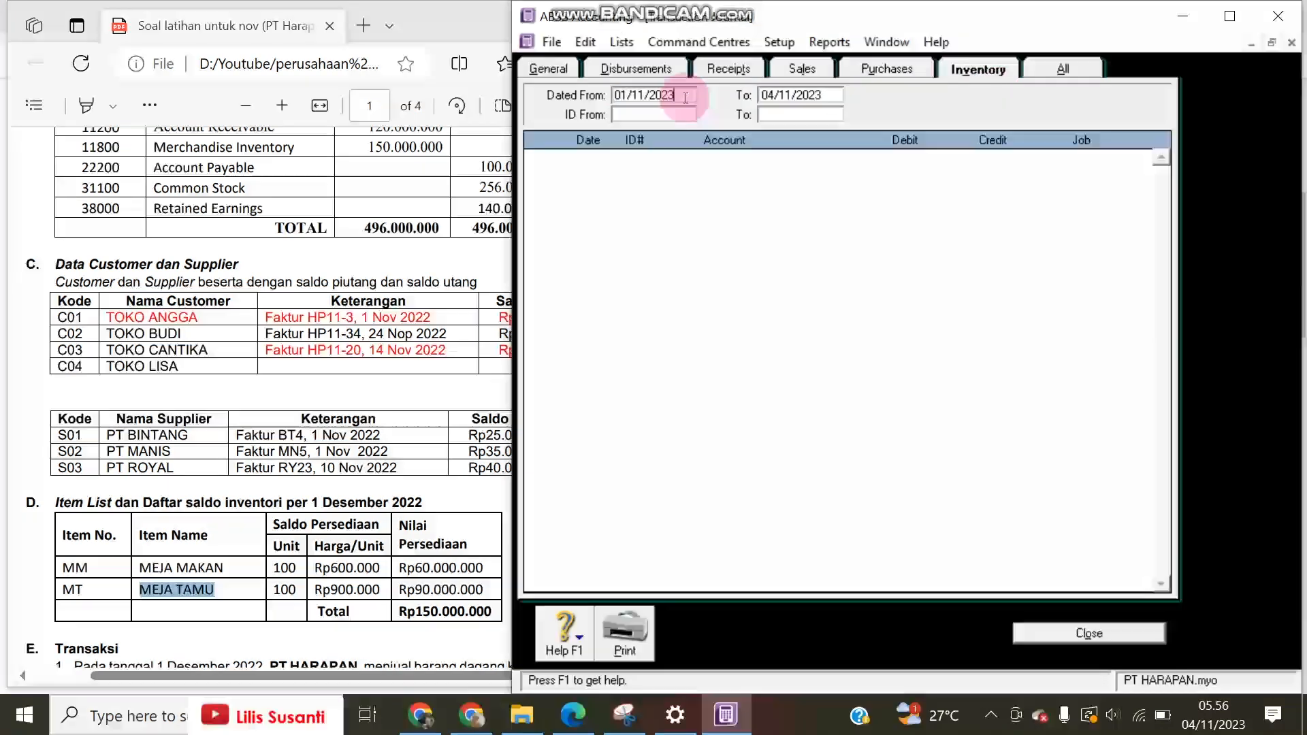
pyautogui.write('00')
pyautogui.press('Tab')
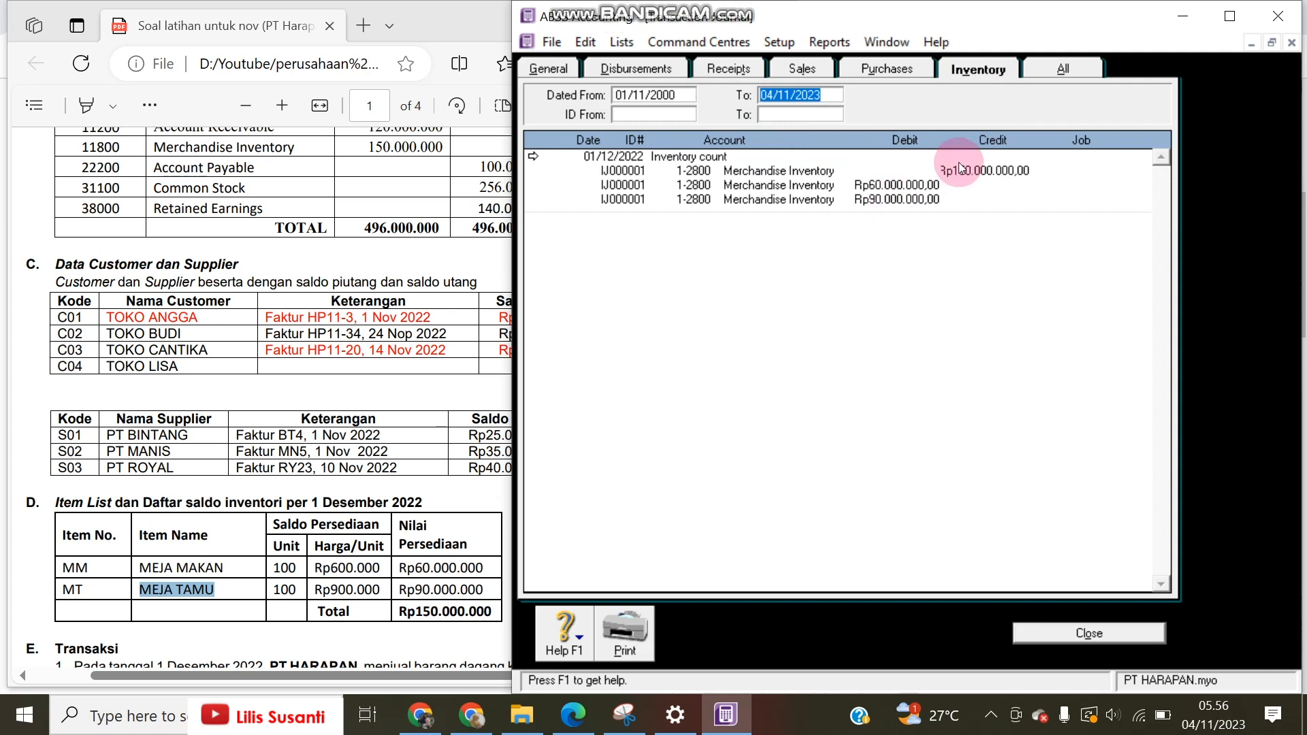
pyautogui.click(1060, 69)
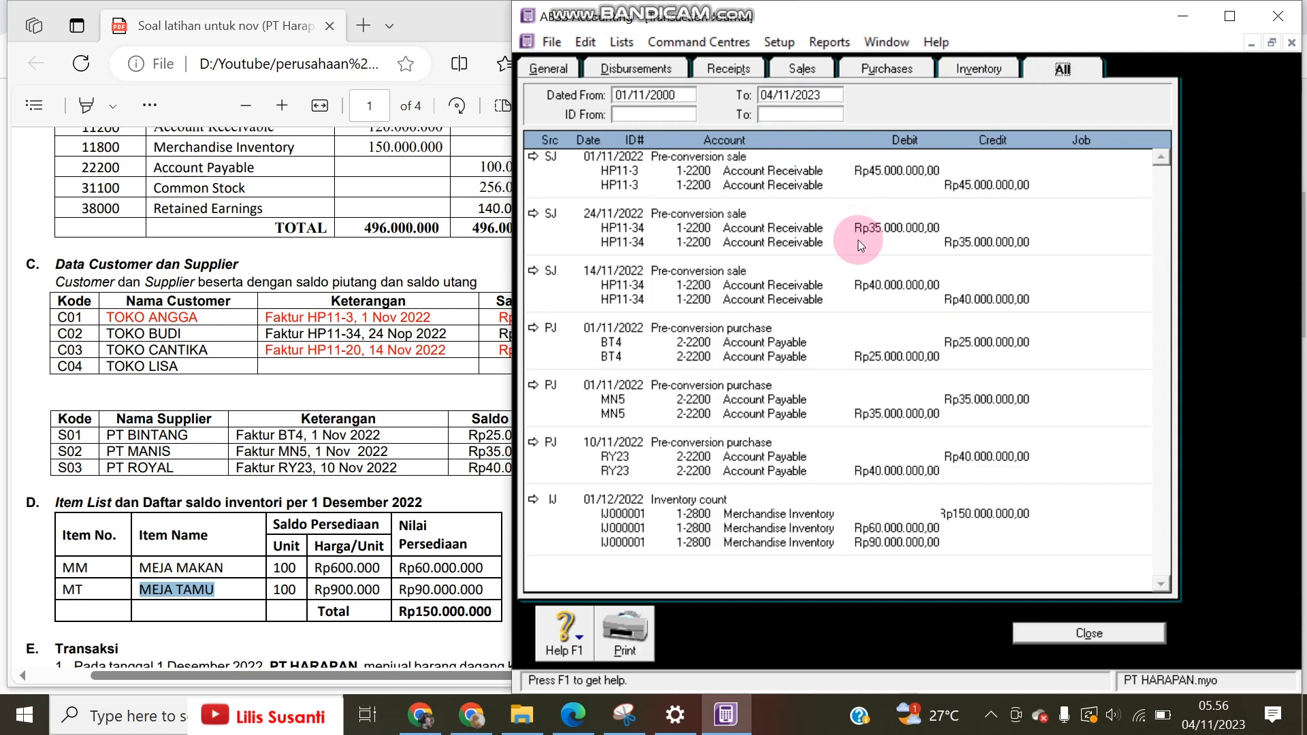
pyautogui.click(801, 69)
pyautogui.click(885, 75)
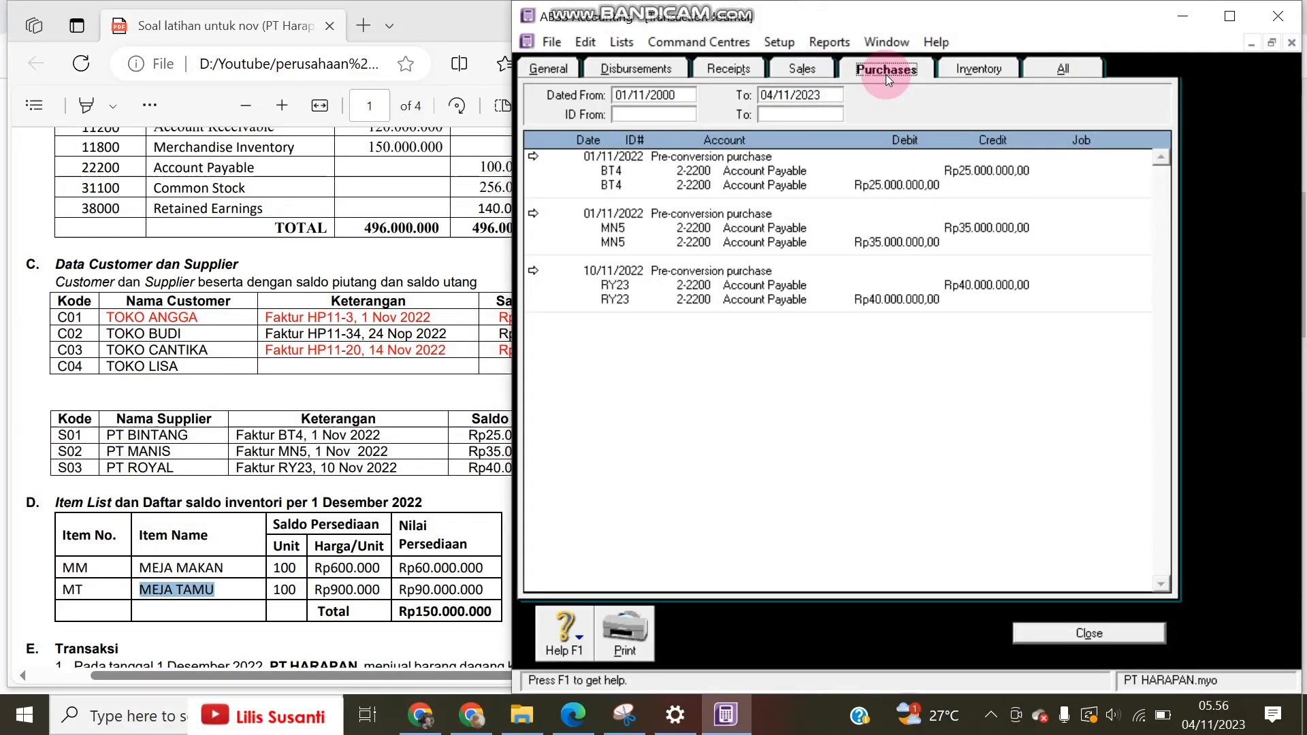
pyautogui.click(1079, 637)
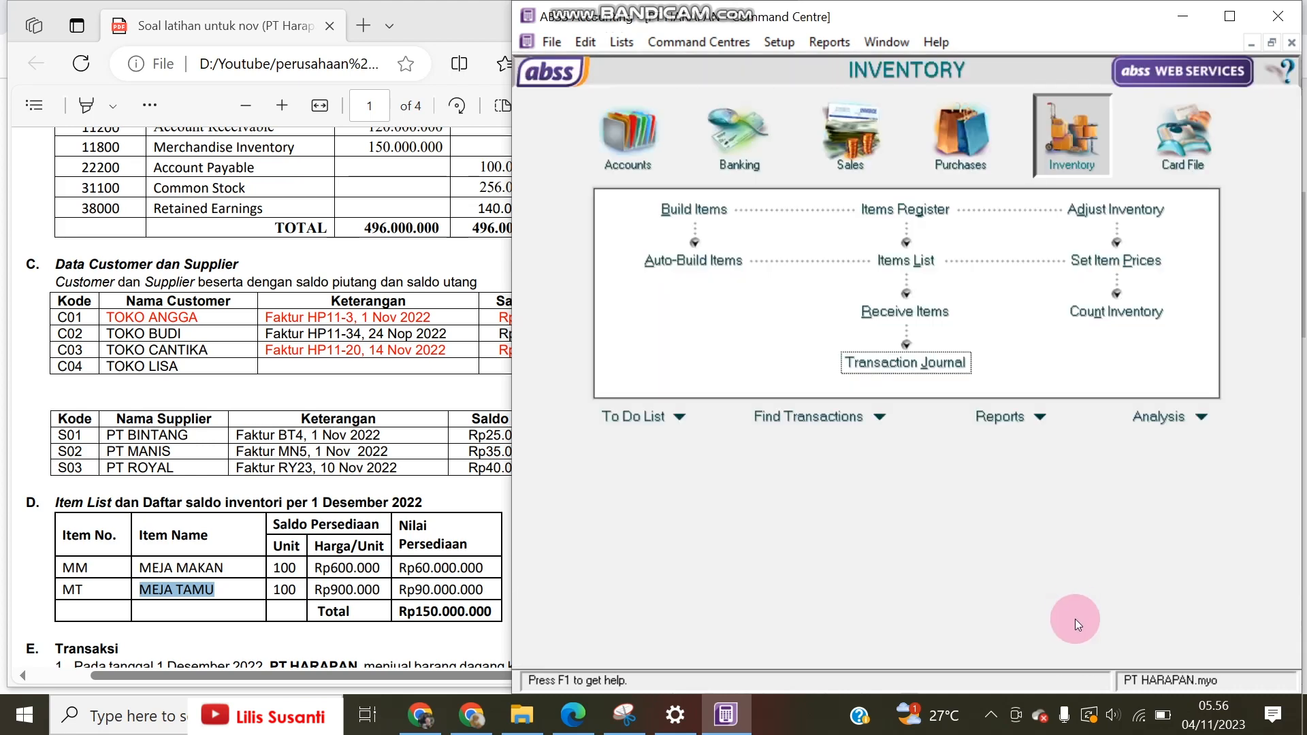
# Step: Check the first transaction in the exercise PDF and start a new sales invoice for customer TOKO BUDI
pyautogui.click(374, 619)
pyautogui.scroll(-3, 286, 579)
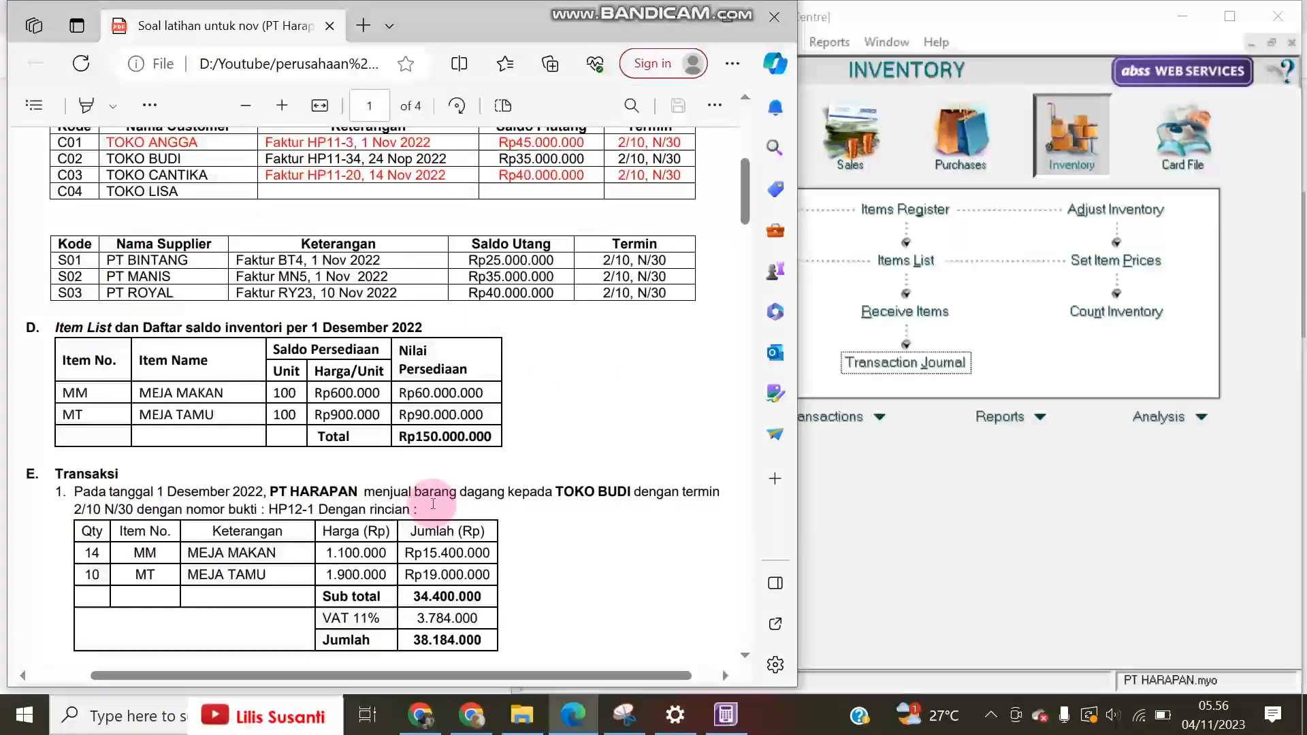
pyautogui.click(1072, 626)
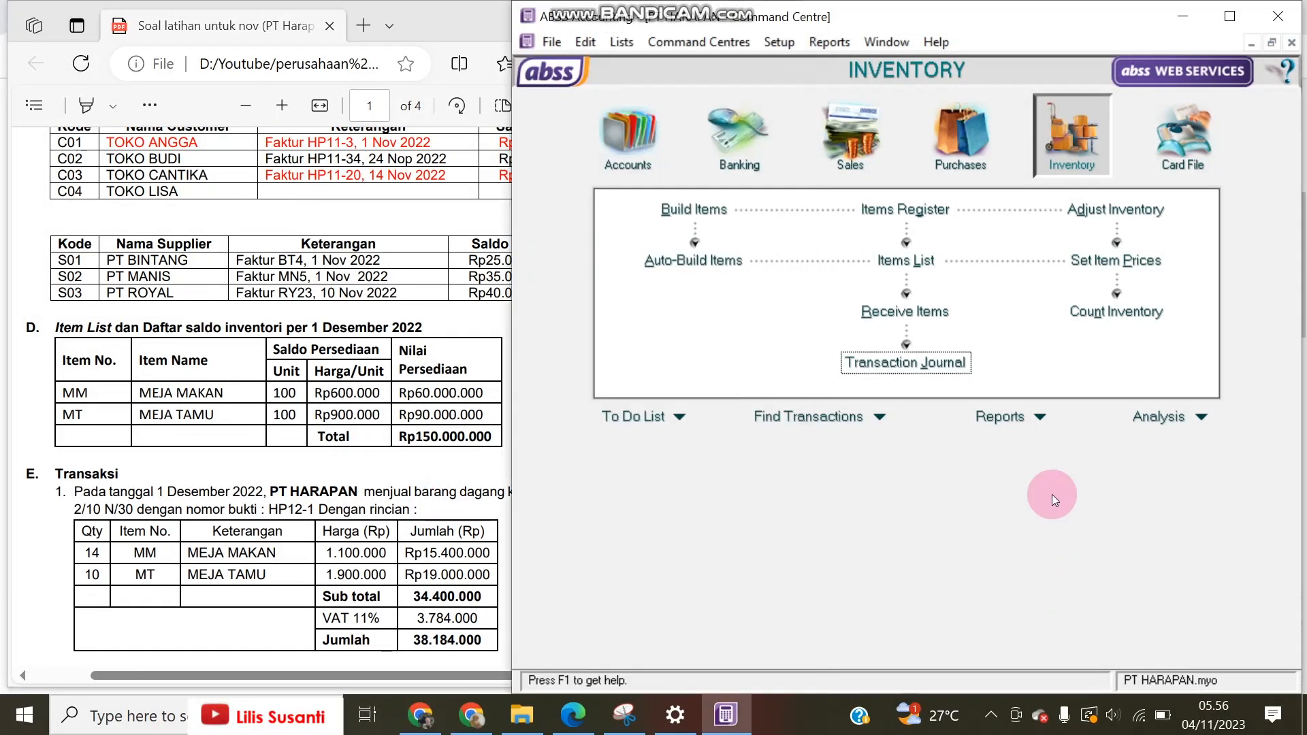
pyautogui.click(850, 143)
pyautogui.click(923, 257)
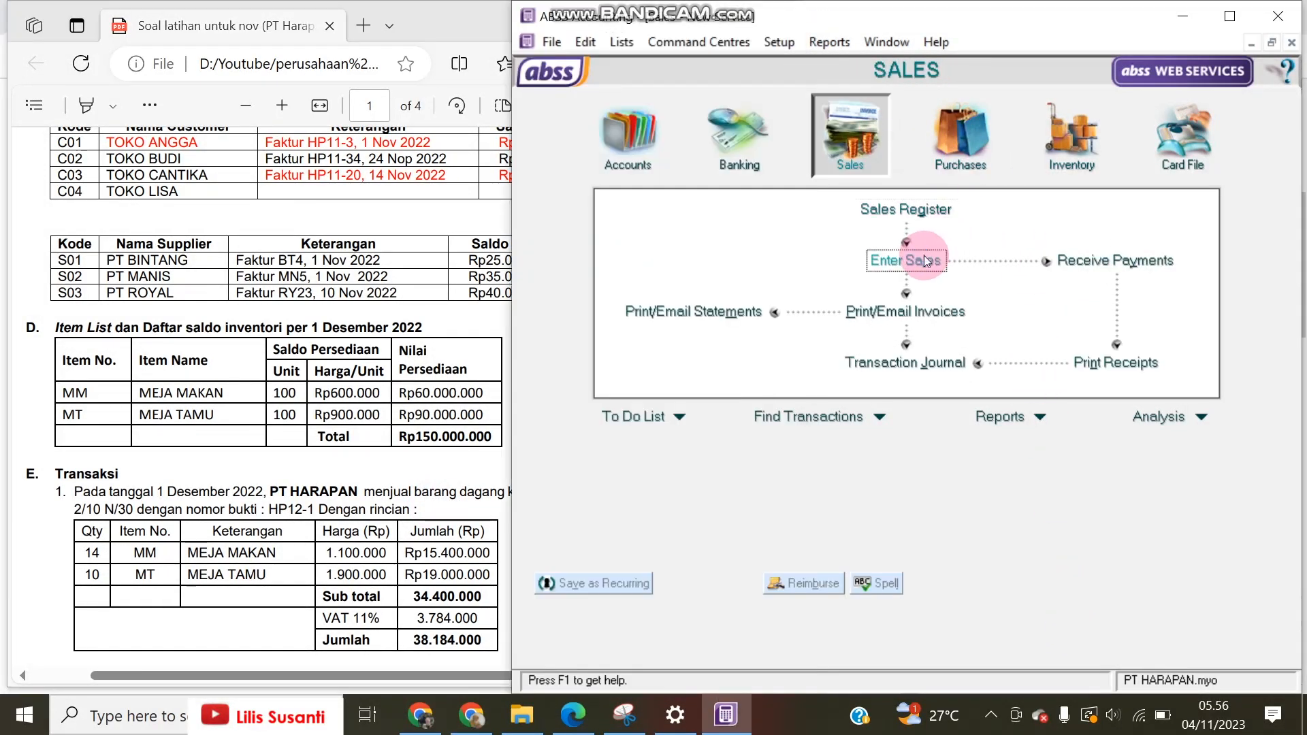
pyautogui.click(848, 95)
pyautogui.doubleClick(750, 263)
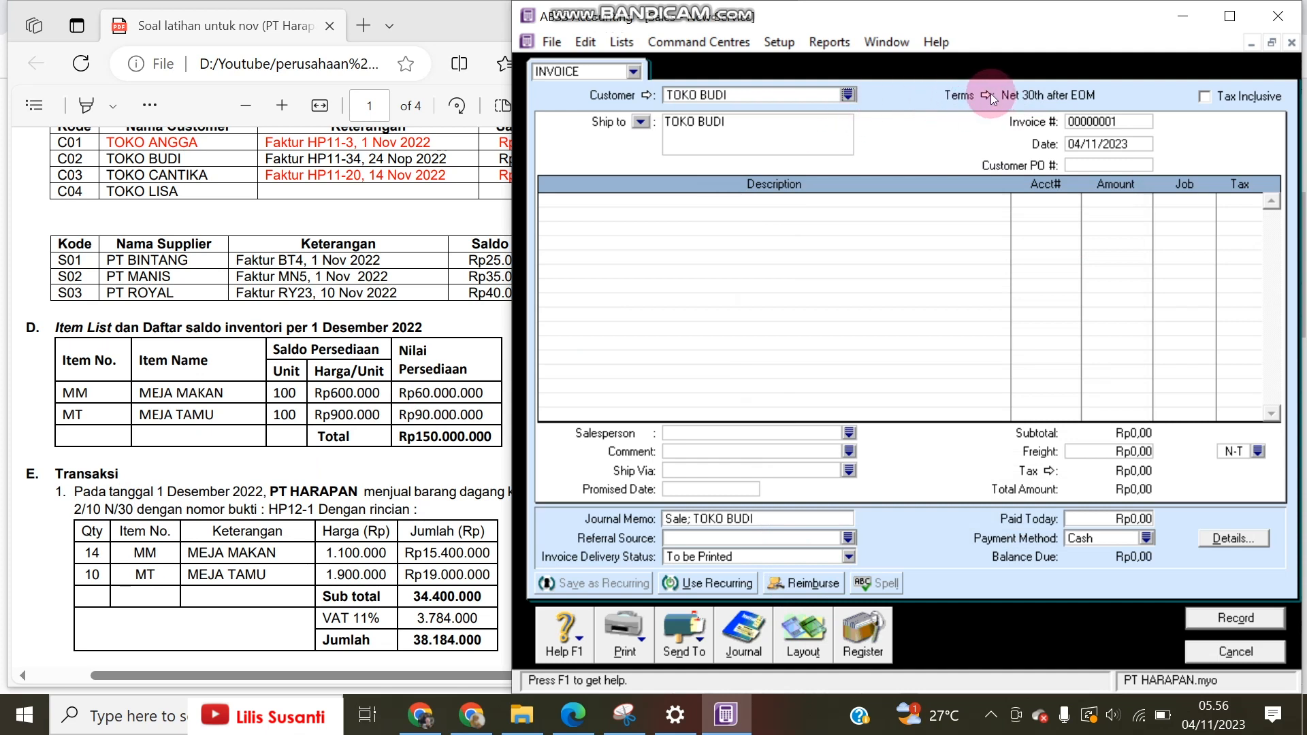
# Step: Set the invoice's credit terms to In a Given # of Days, with 10 discount days, 30 balance due days and 2% early payment discount
pyautogui.click(987, 96)
pyautogui.click(982, 231)
pyautogui.click(977, 275)
pyautogui.click(968, 259)
pyautogui.write('10')
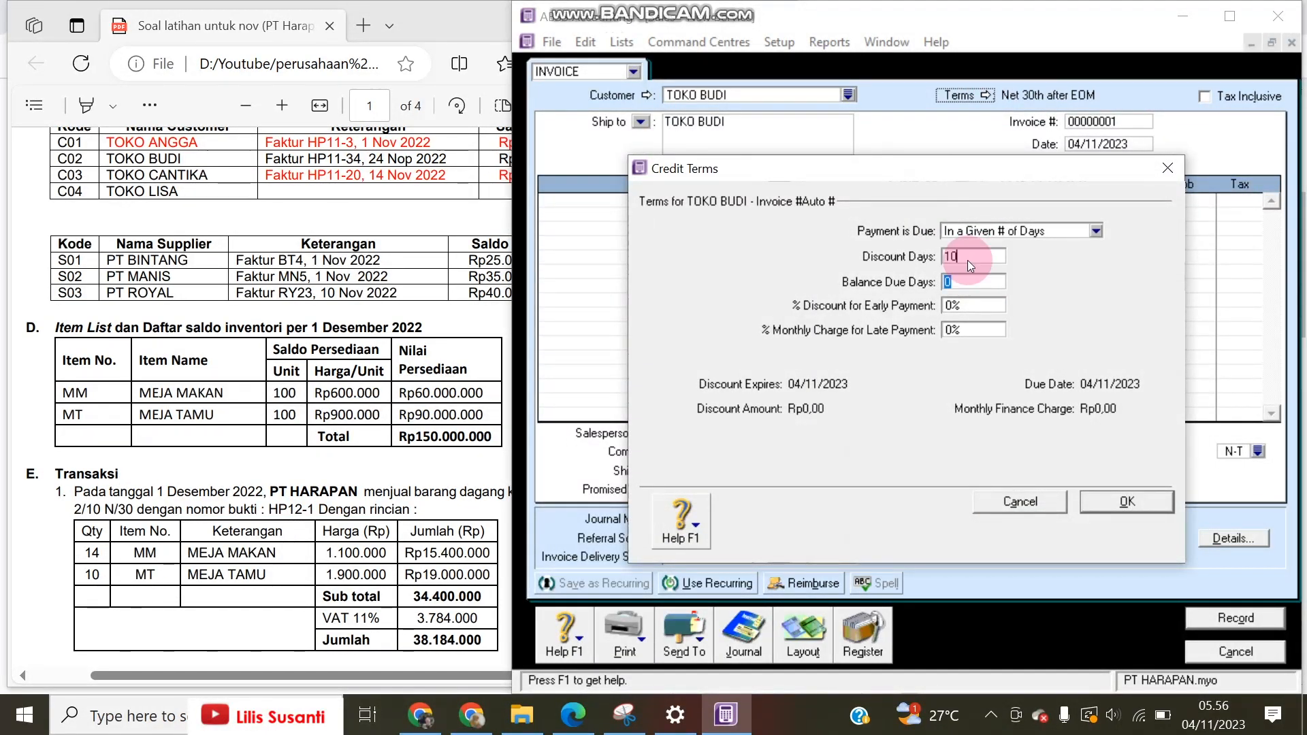
pyautogui.write('30')
pyautogui.press('Tab')
pyautogui.write('2')
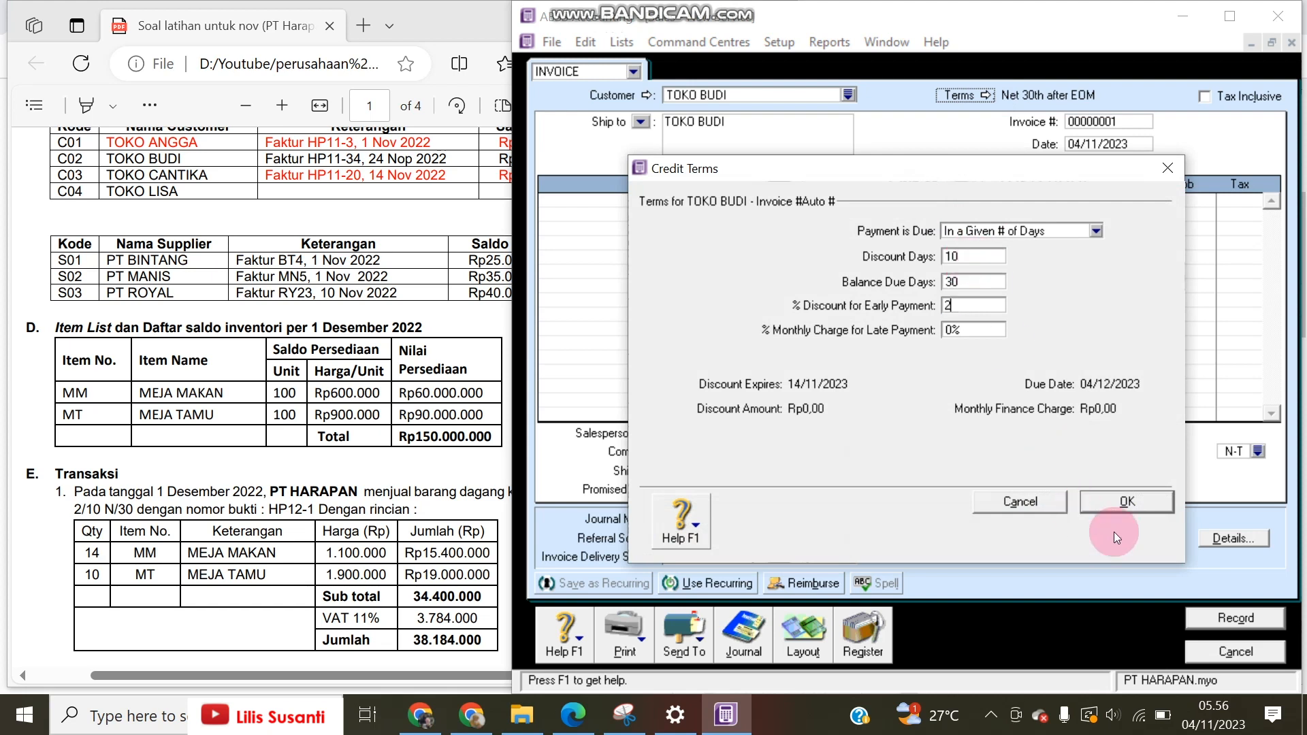
pyautogui.click(1127, 501)
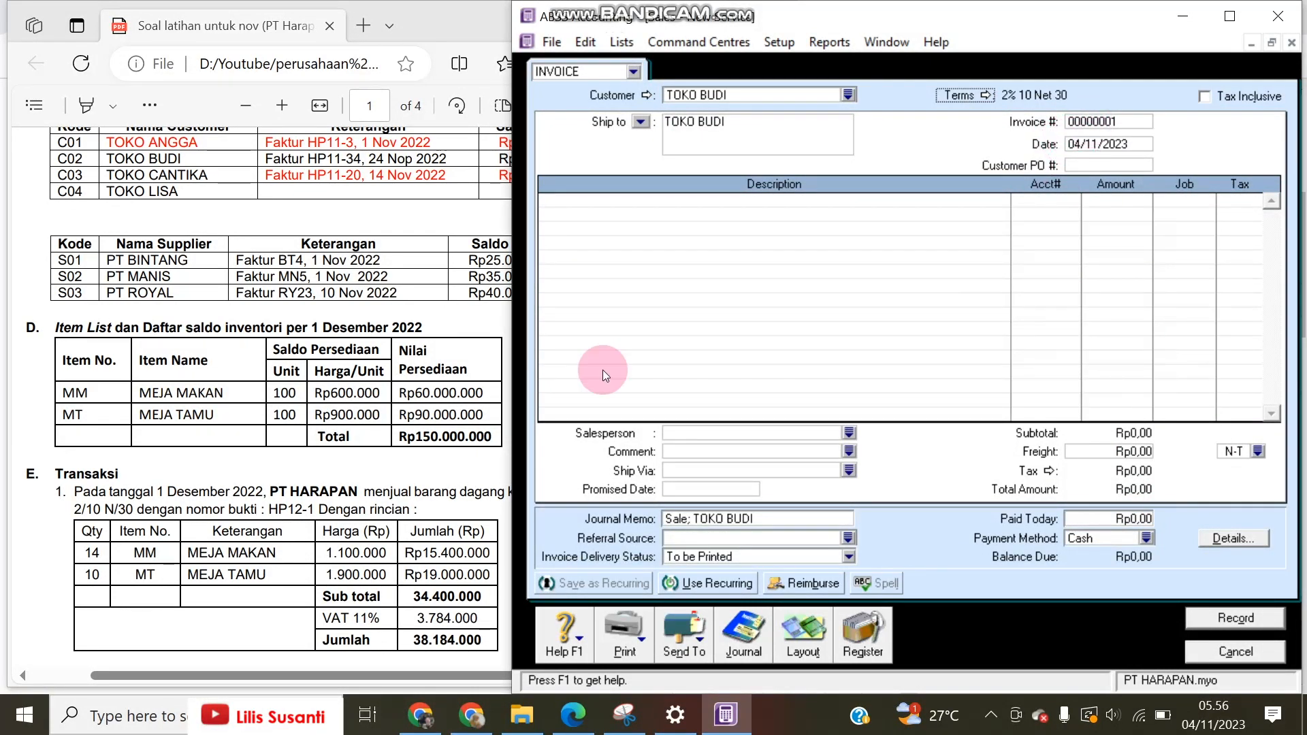
# Step: Copy invoice number HP12-1 from the exercise PDF into the invoice and set its date to 01/12/2022
pyautogui.moveTo(266, 509); pyautogui.dragTo(316, 509)
pyautogui.hotkey('ctrl', 'c')
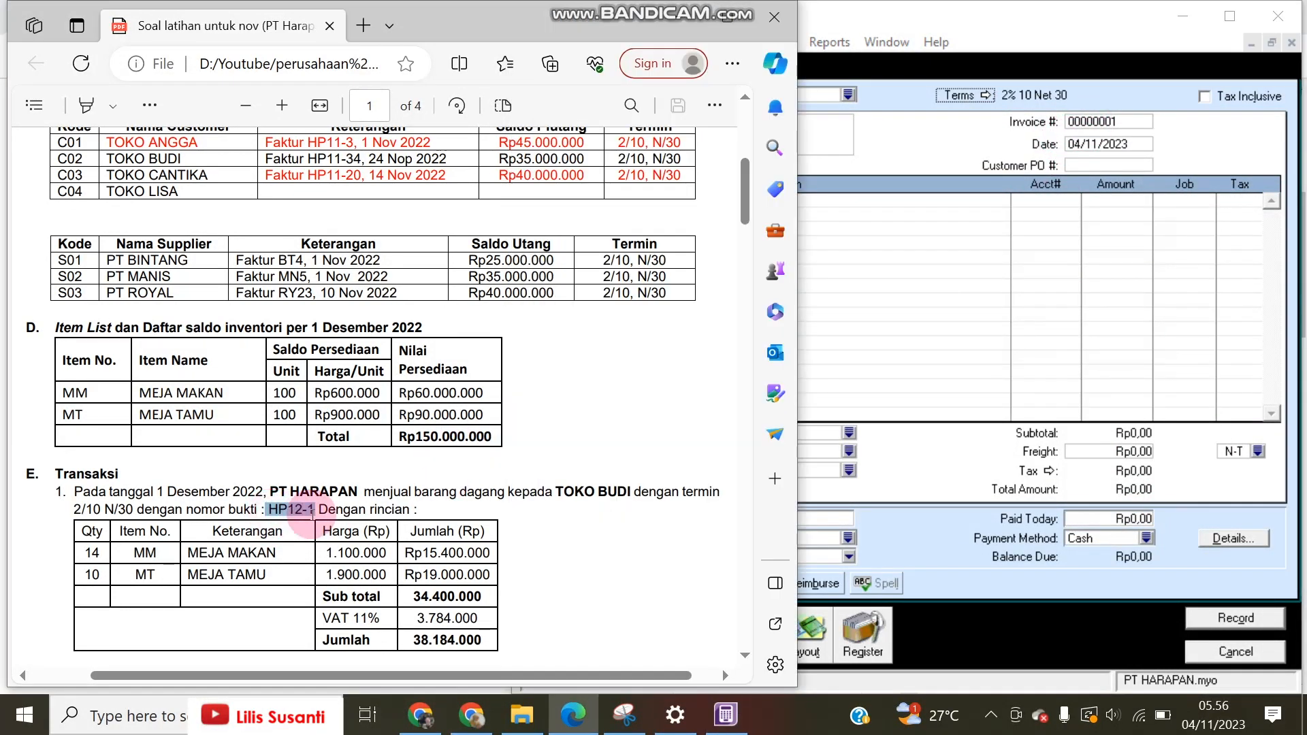
pyautogui.click(1130, 123)
pyautogui.hotkey('ctrl', 'v')
pyautogui.click(1121, 145)
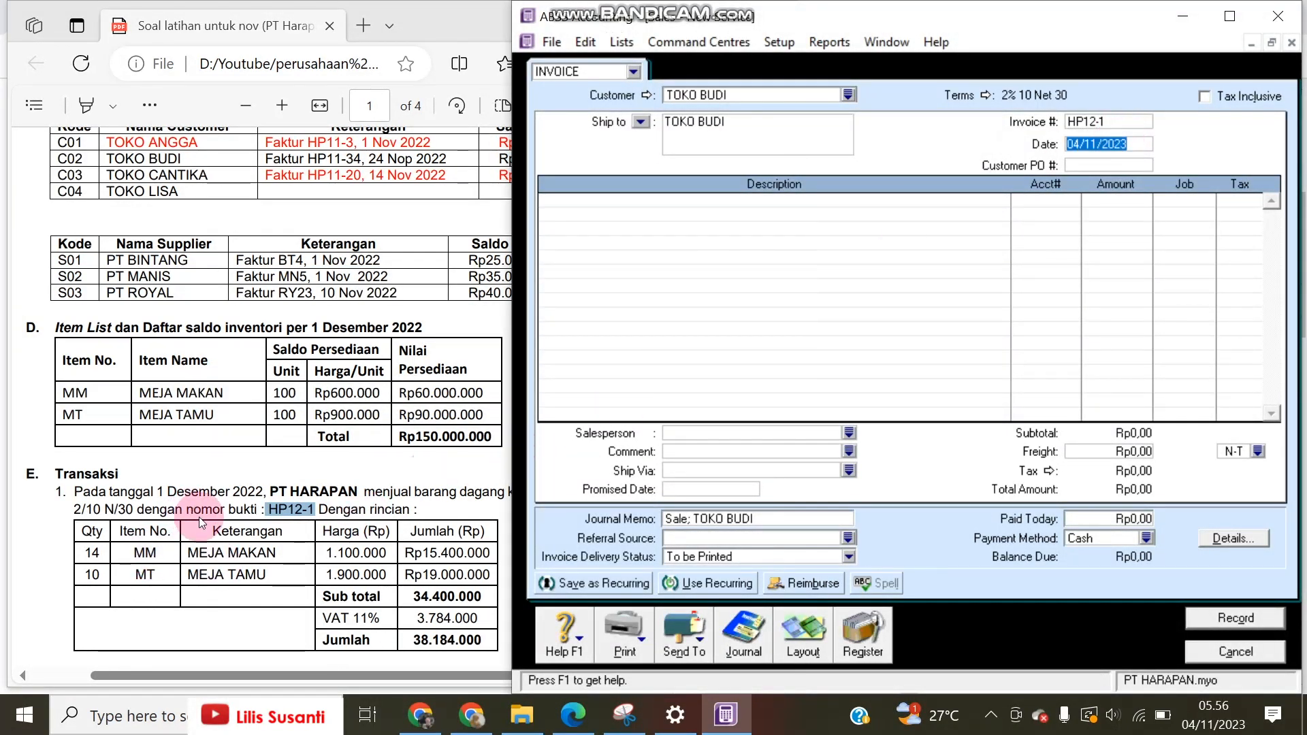
pyautogui.write('01/12/2022')
pyautogui.press('Tab')
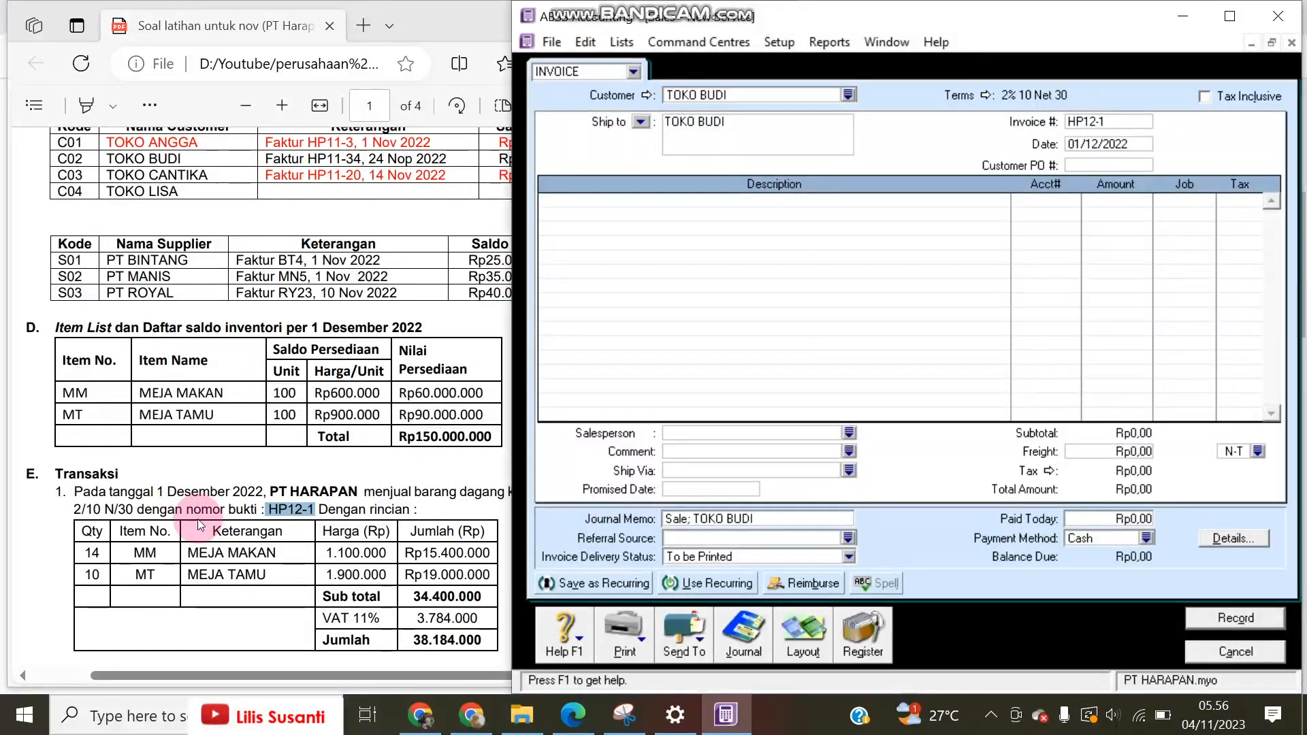
# Step: Switch the sales invoice to the Item layout
pyautogui.click(802, 644)
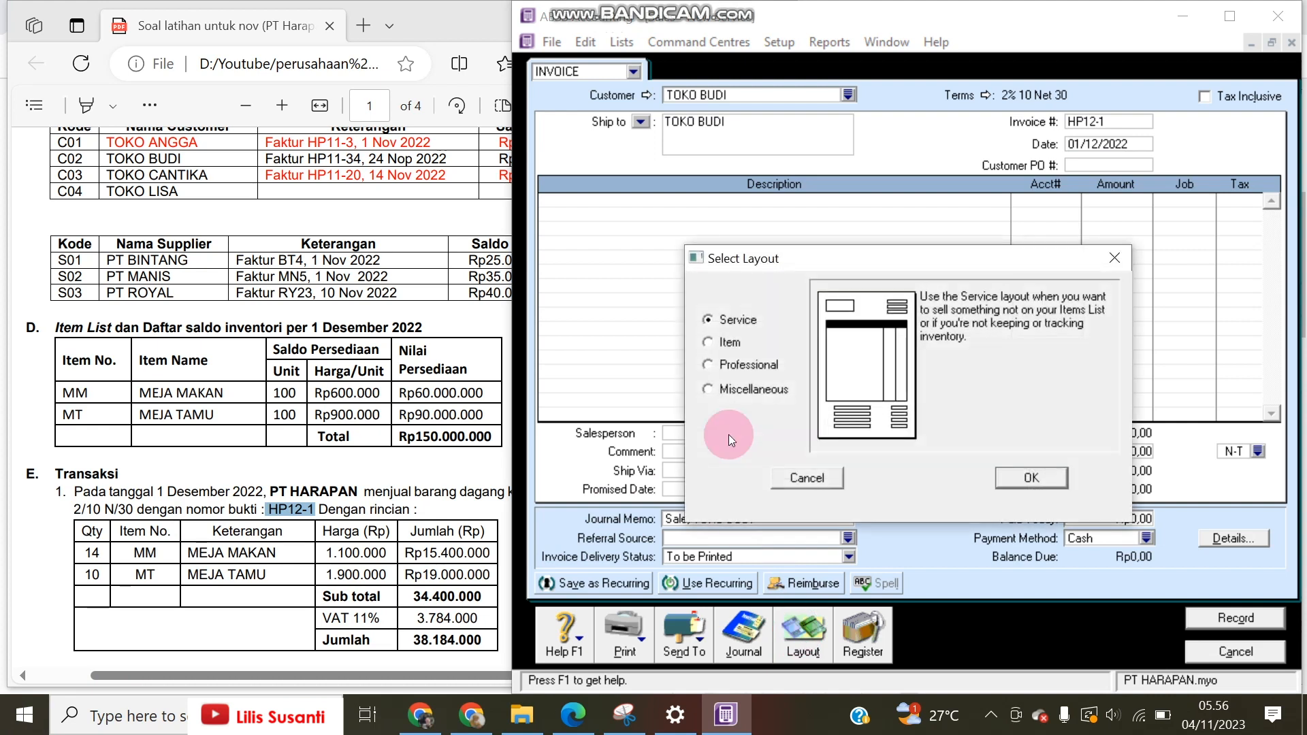
pyautogui.click(728, 341)
pyautogui.click(1029, 479)
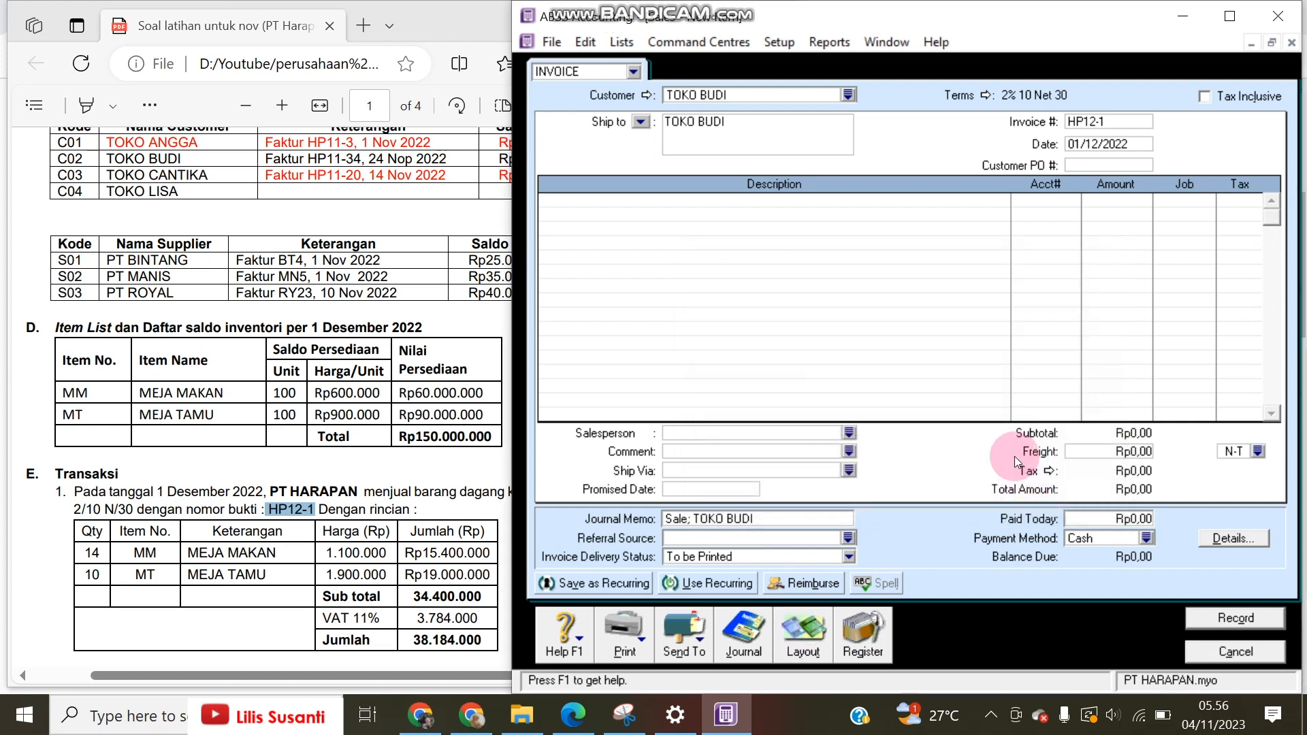
# Step: Enter an invoice line for 14 units of item MM at a price of 1100000
pyautogui.click(557, 203)
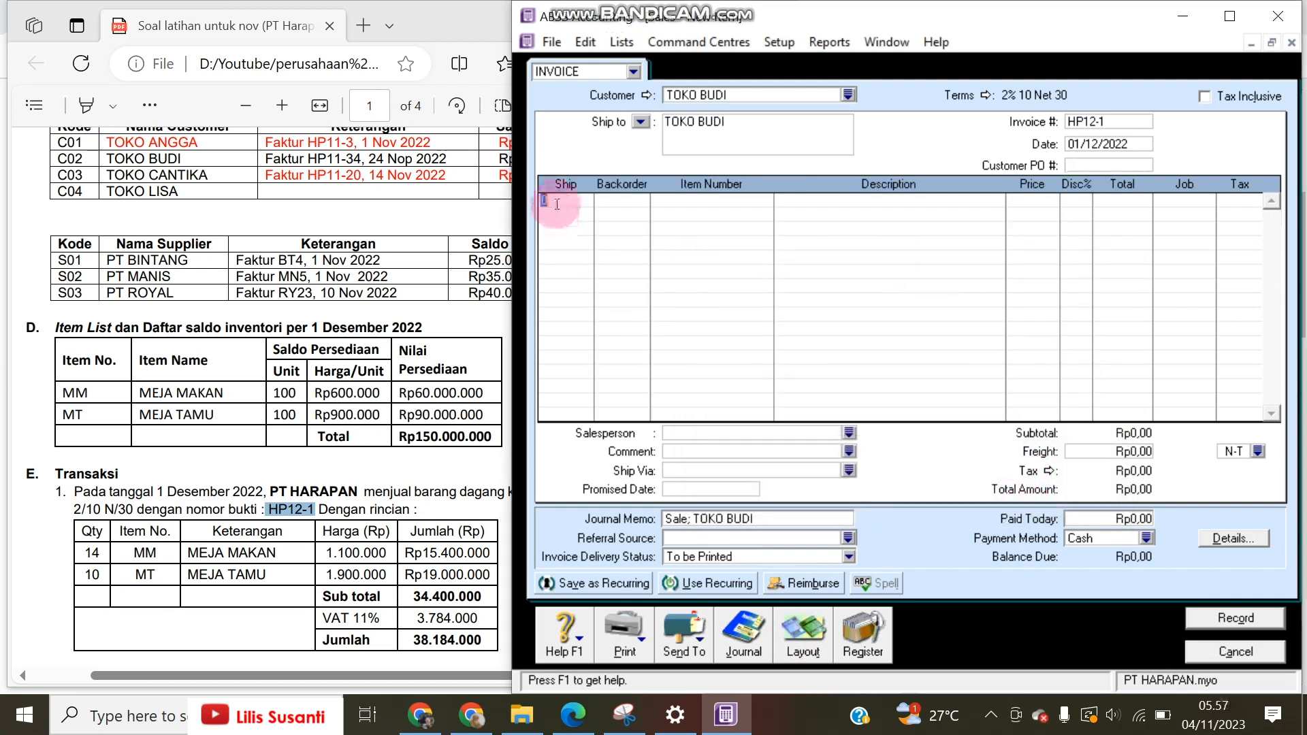
pyautogui.write('14')
pyautogui.press('Tab')
pyautogui.write('mm')
pyautogui.press('Tab')
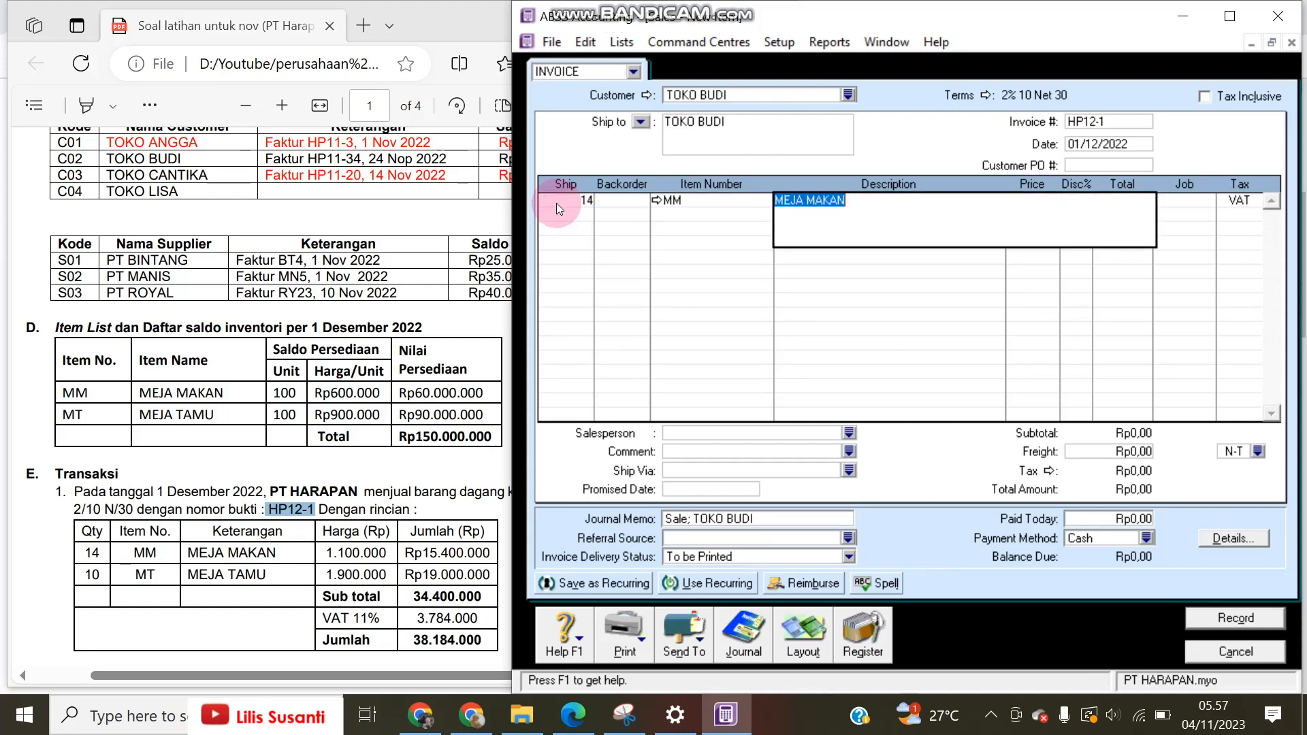
pyautogui.write('1100000')
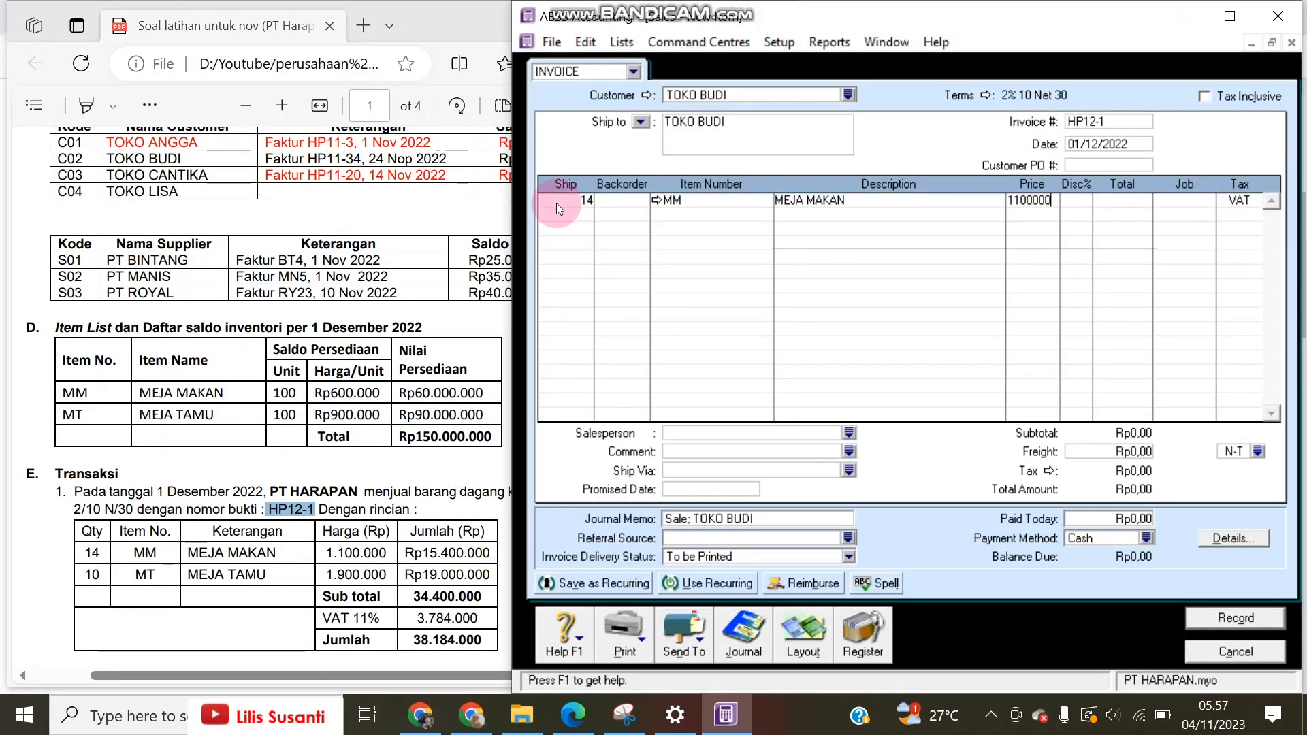
pyautogui.press('Tab')
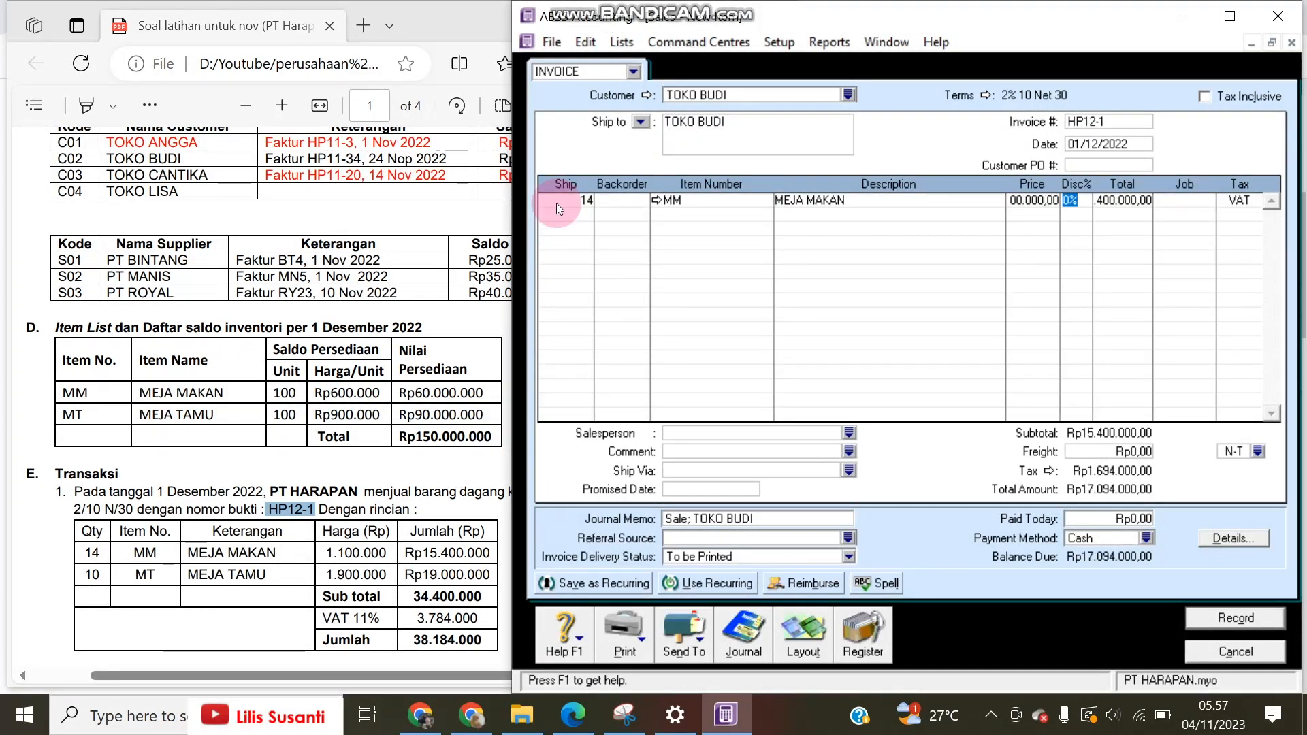
# Step: Add a second invoice line for 10 units of item MT at a price of 1900000
pyautogui.write('10')
pyautogui.press('Tab')
pyautogui.write('mt')
pyautogui.press('Tab')
pyautogui.press('Tab')
pyautogui.write('1900000')
pyautogui.press('Tab')
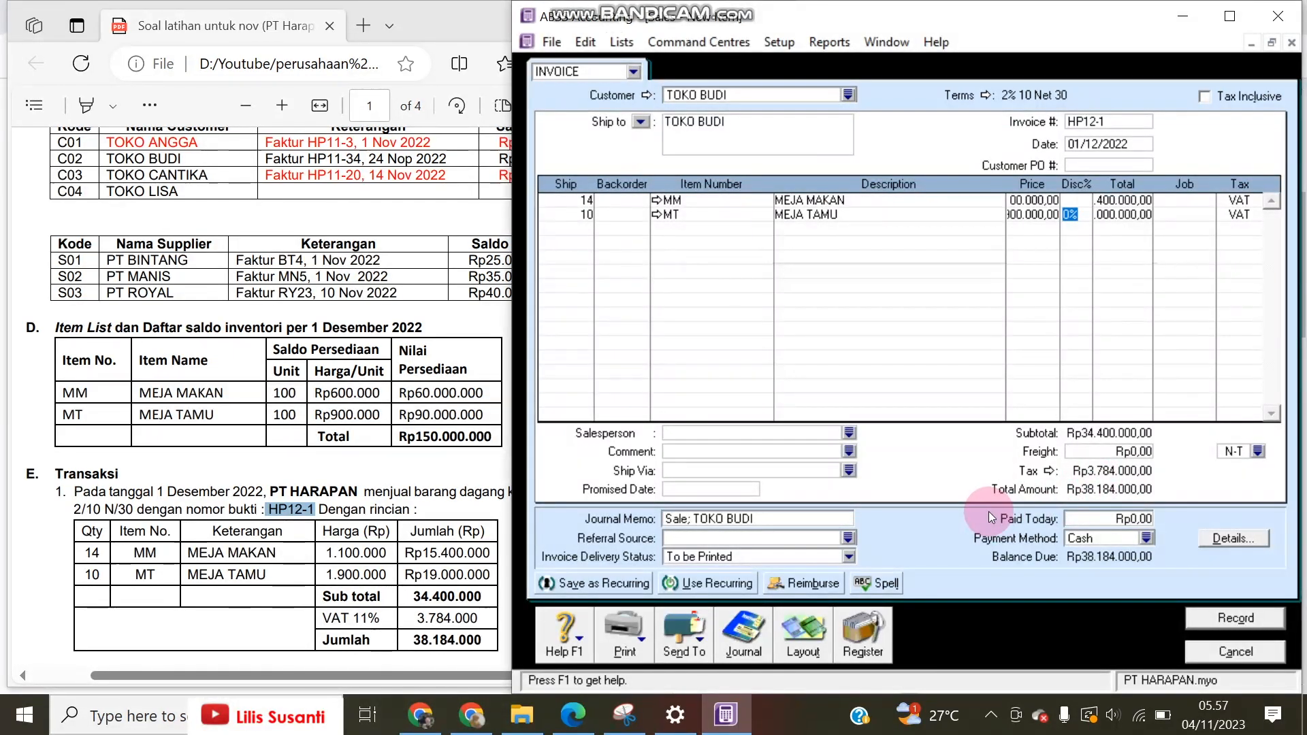
# Step: Display the recap of the TOKO BUDI sale and examine its journal entries
pyautogui.hotkey('ctrl', 'r')
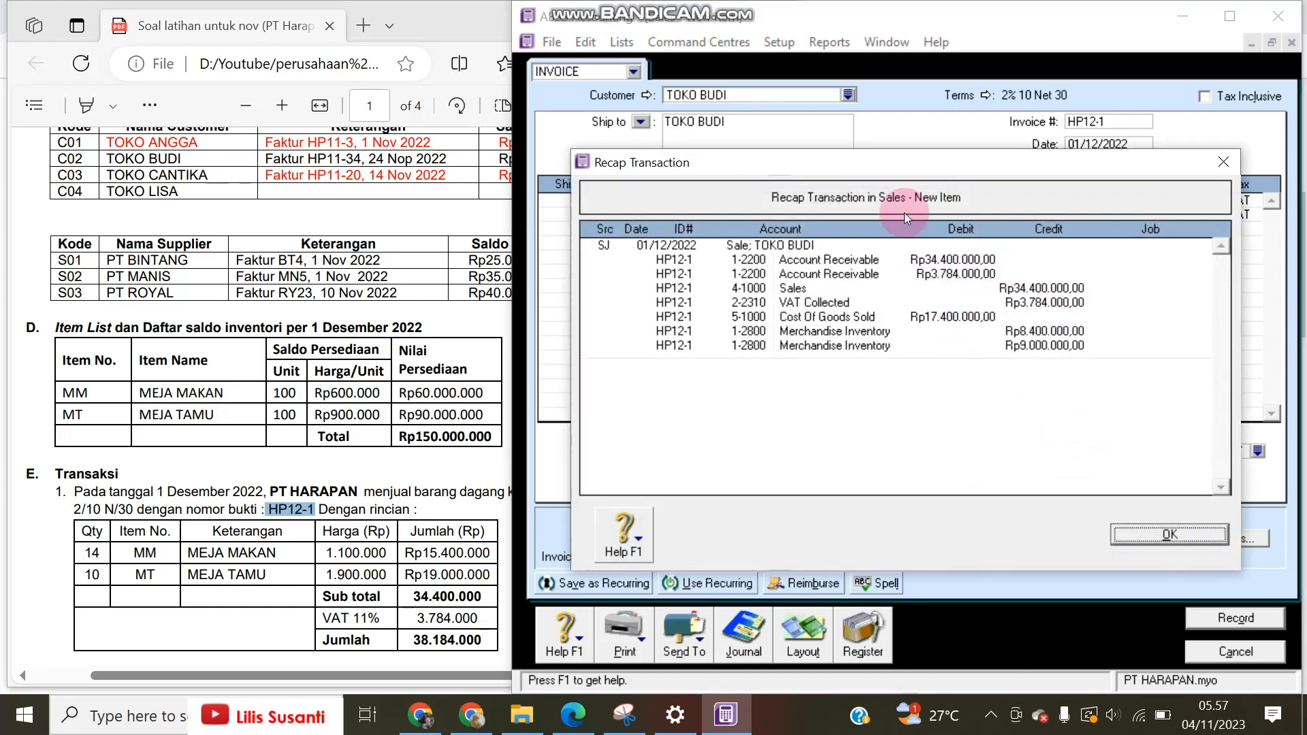
pyautogui.moveTo(880, 169); pyautogui.dragTo(888, 108)
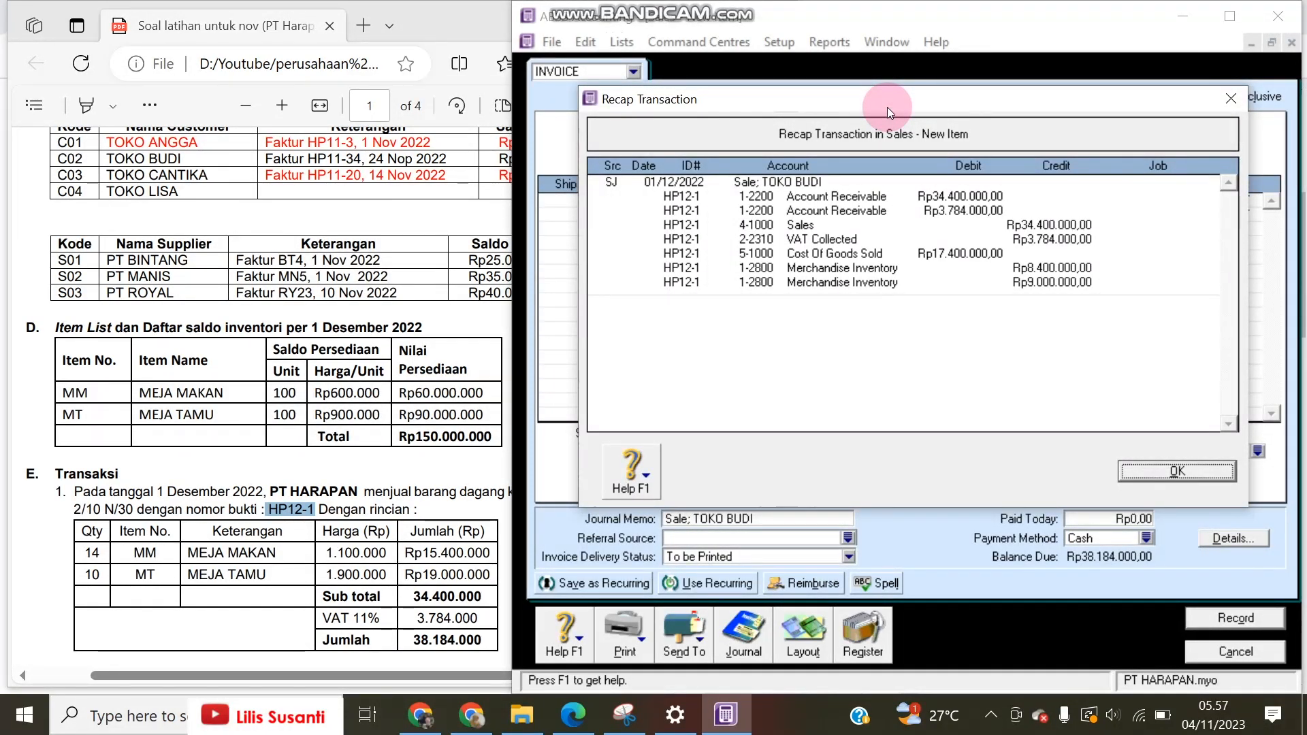
pyautogui.click(1082, 264)
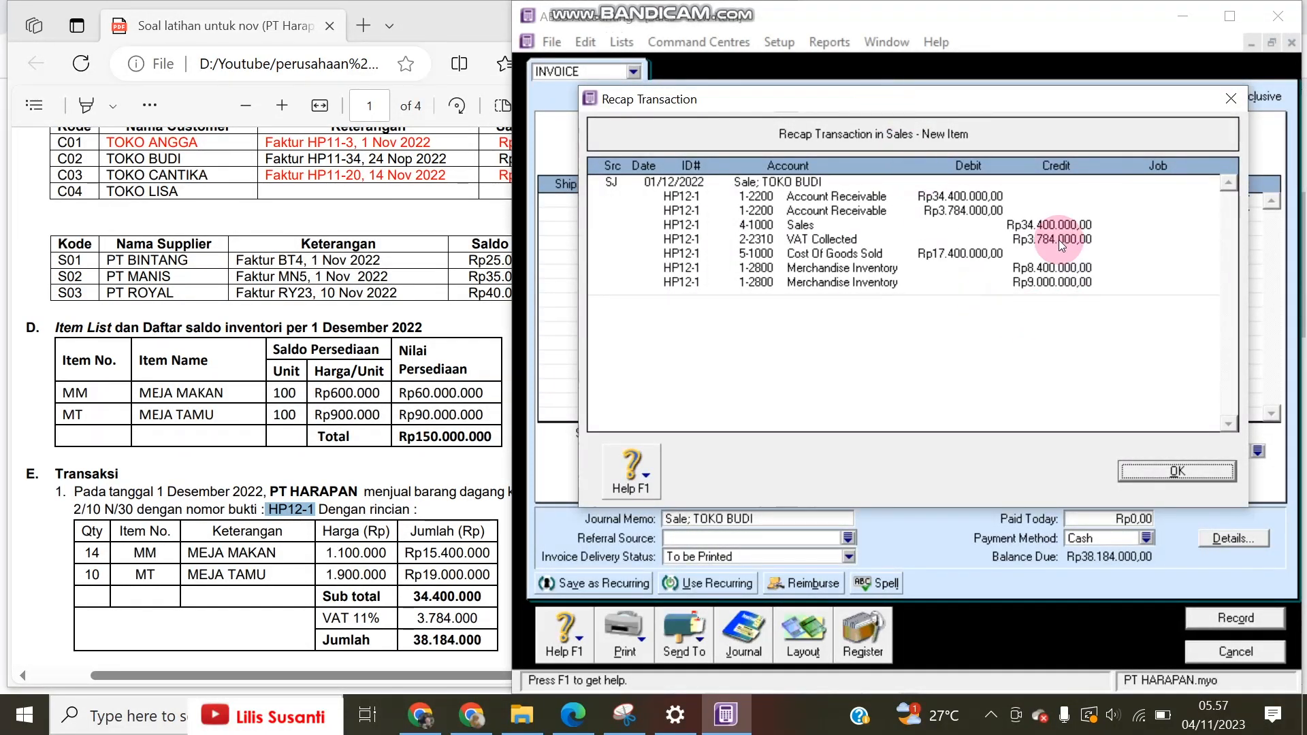
# Step: Switch to File Explorer and open the recent Excel workbook jawaban Harapan to compare with the sale's entries
pyautogui.click(553, 714)
pyautogui.click(585, 670)
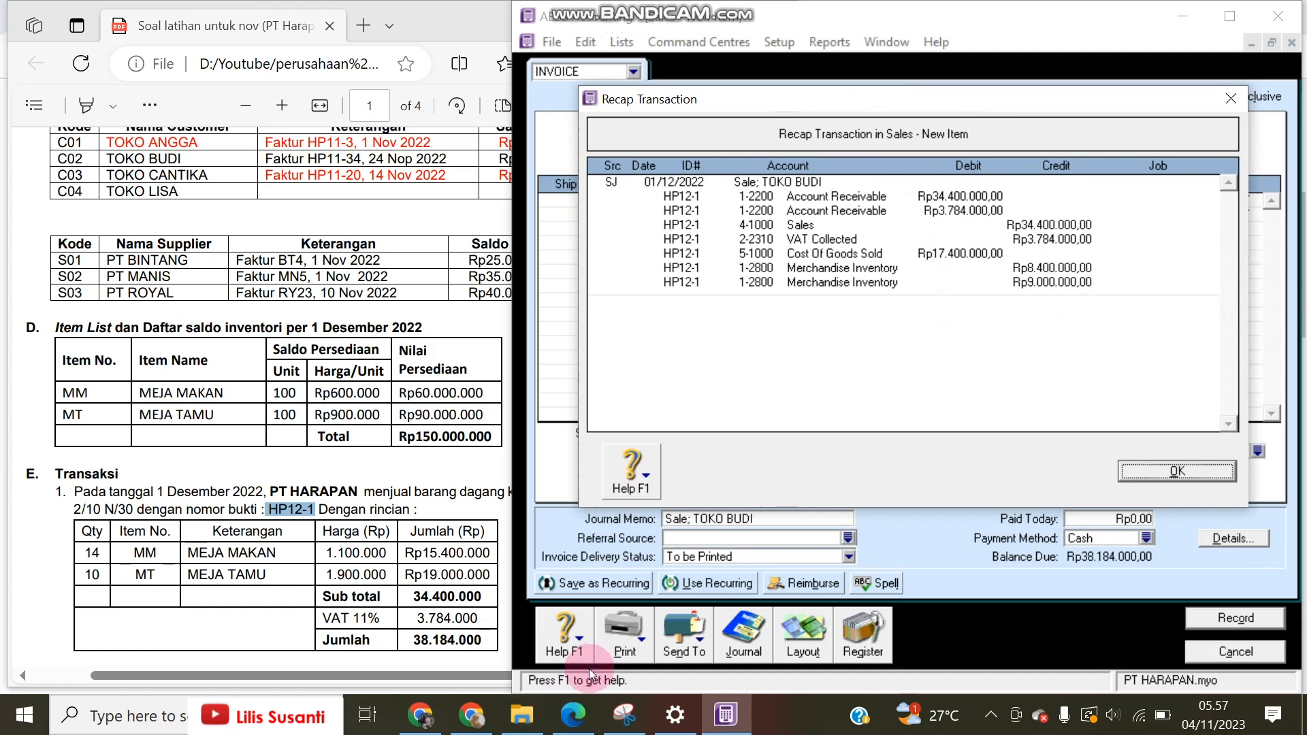
pyautogui.click(522, 714)
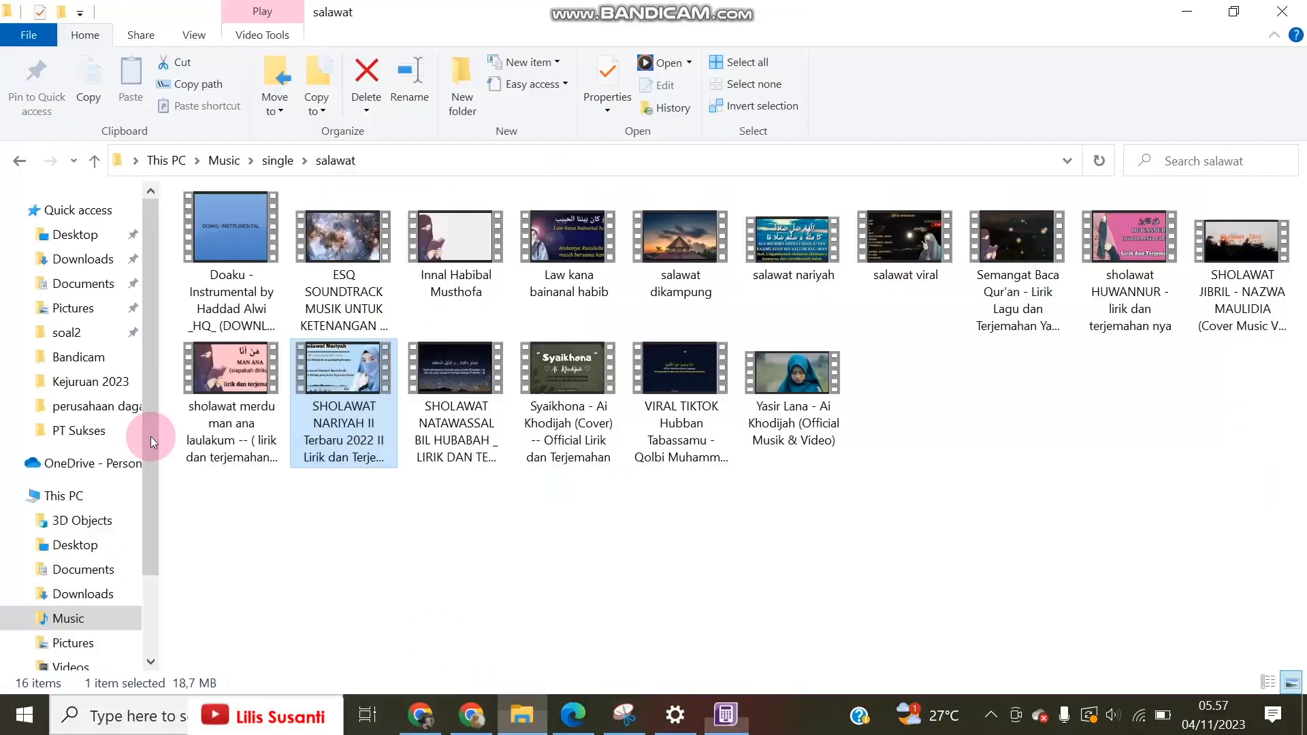
pyautogui.click(78, 210)
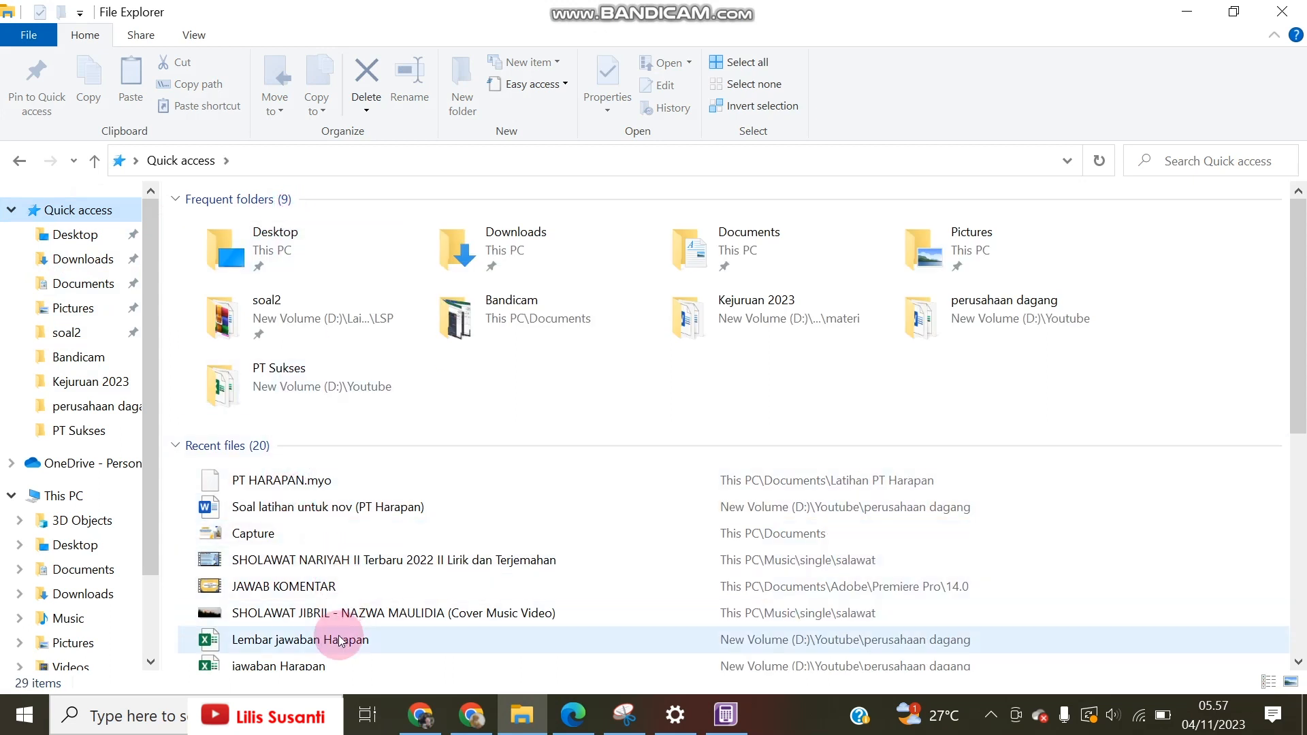
pyautogui.doubleClick(328, 668)
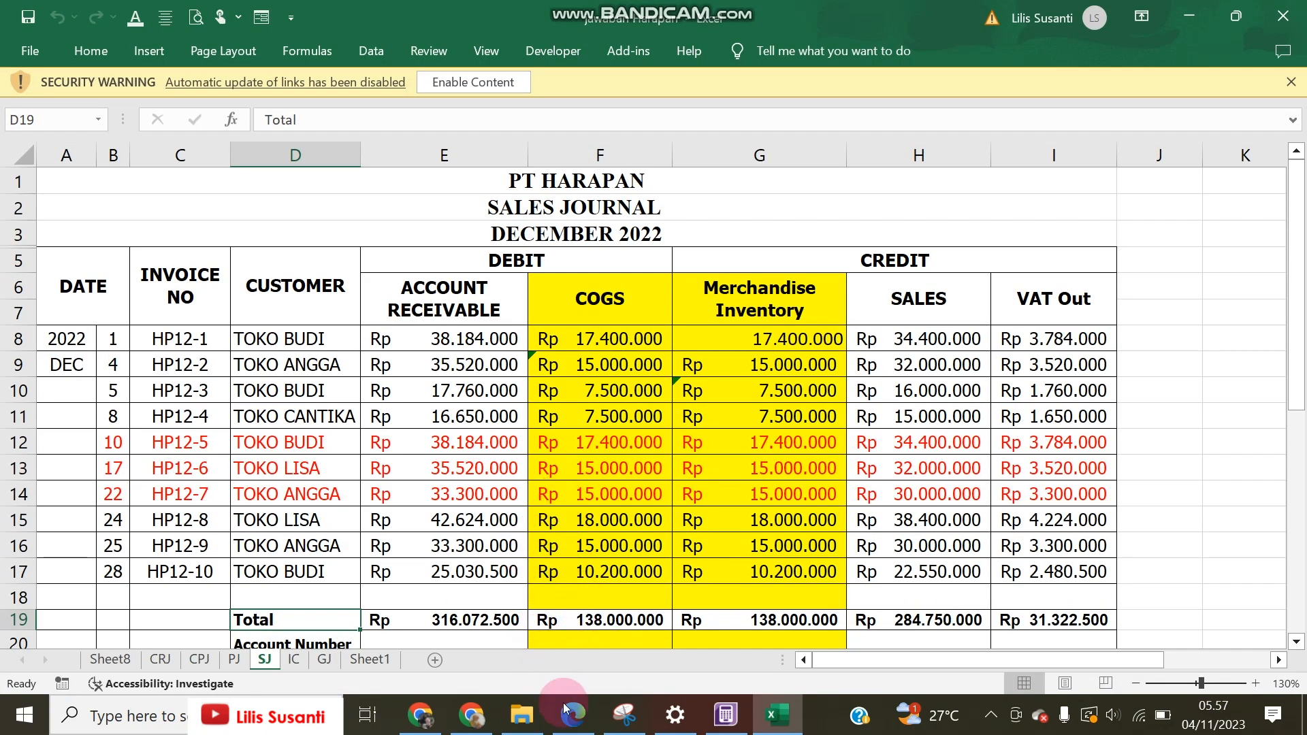
# Step: Reduce the jawaban Harapan workbook to a window beside the ABSS recap and set the sales journal's zoom to 90%
pyautogui.click(740, 725)
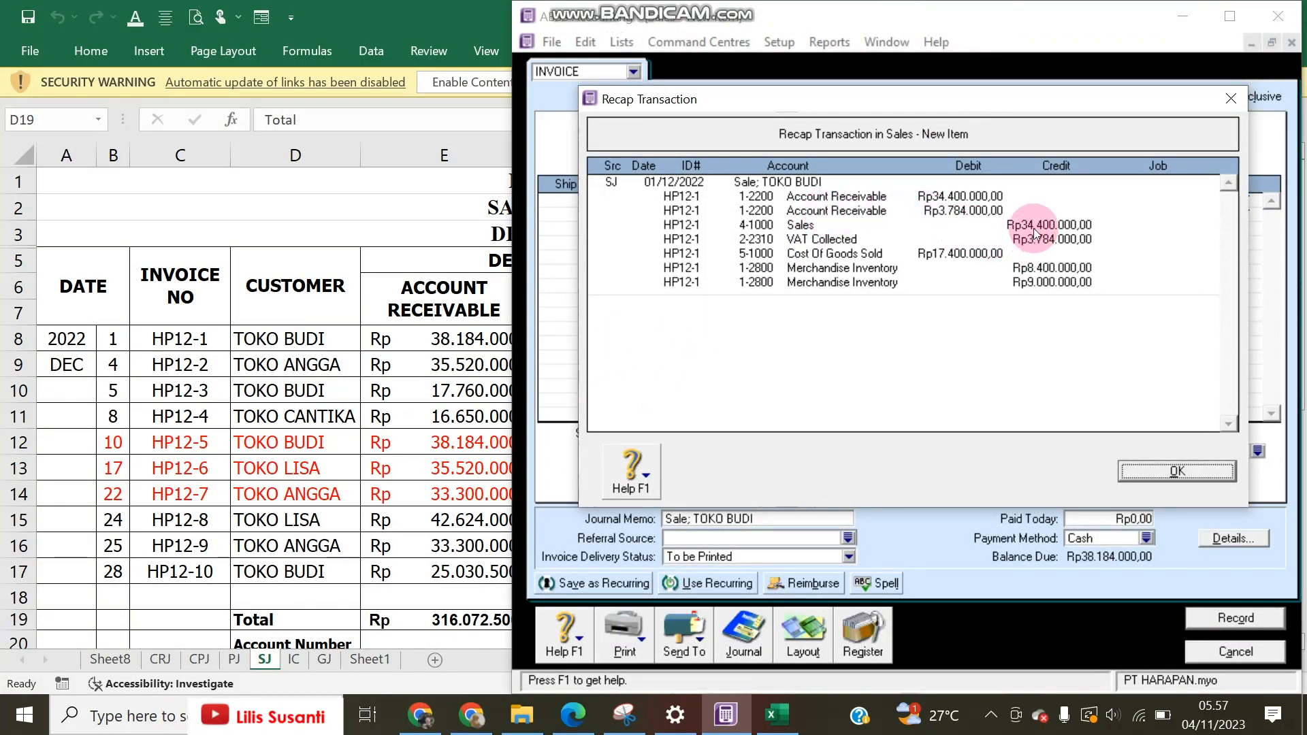
pyautogui.click(348, 391)
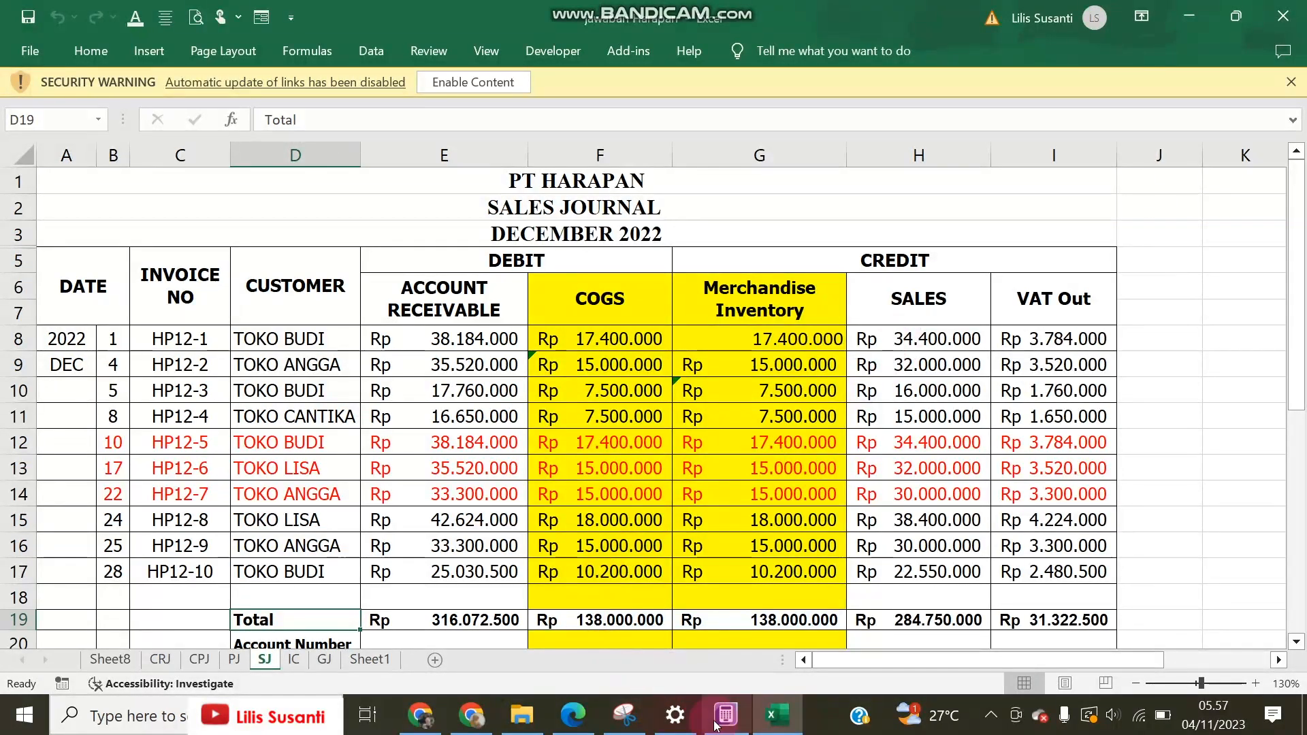
pyautogui.click(1236, 16)
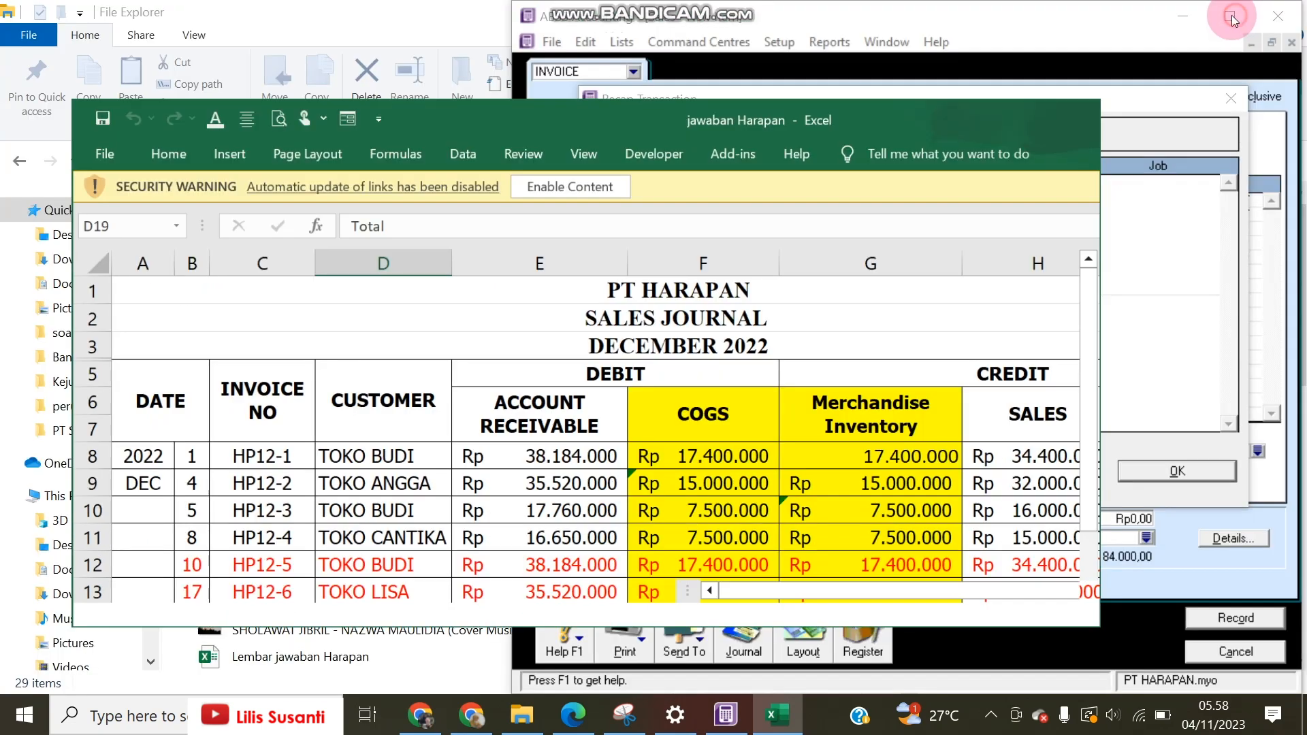
pyautogui.moveTo(729, 144); pyautogui.dragTo(554, 43)
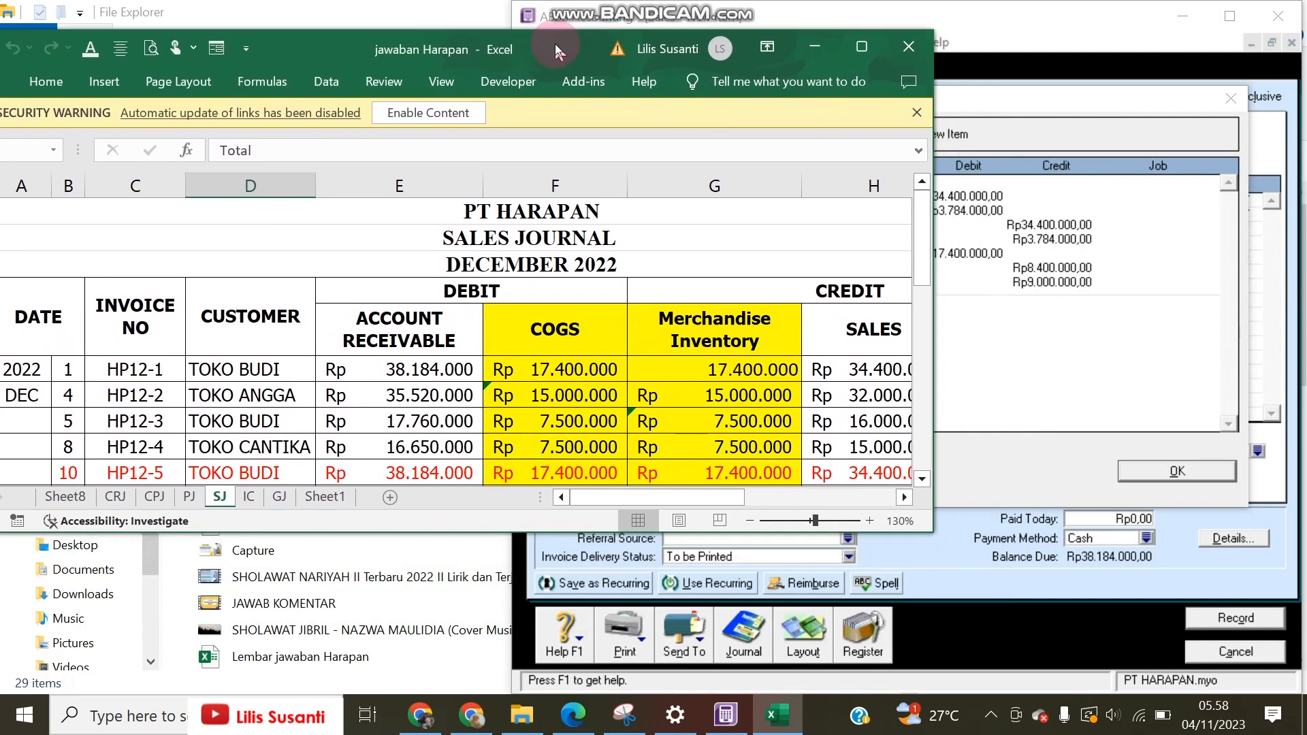
pyautogui.moveTo(930, 535); pyautogui.dragTo(783, 694)
pyautogui.click(599, 682)
pyautogui.click(598, 681)
pyautogui.click(598, 682)
pyautogui.click(597, 681)
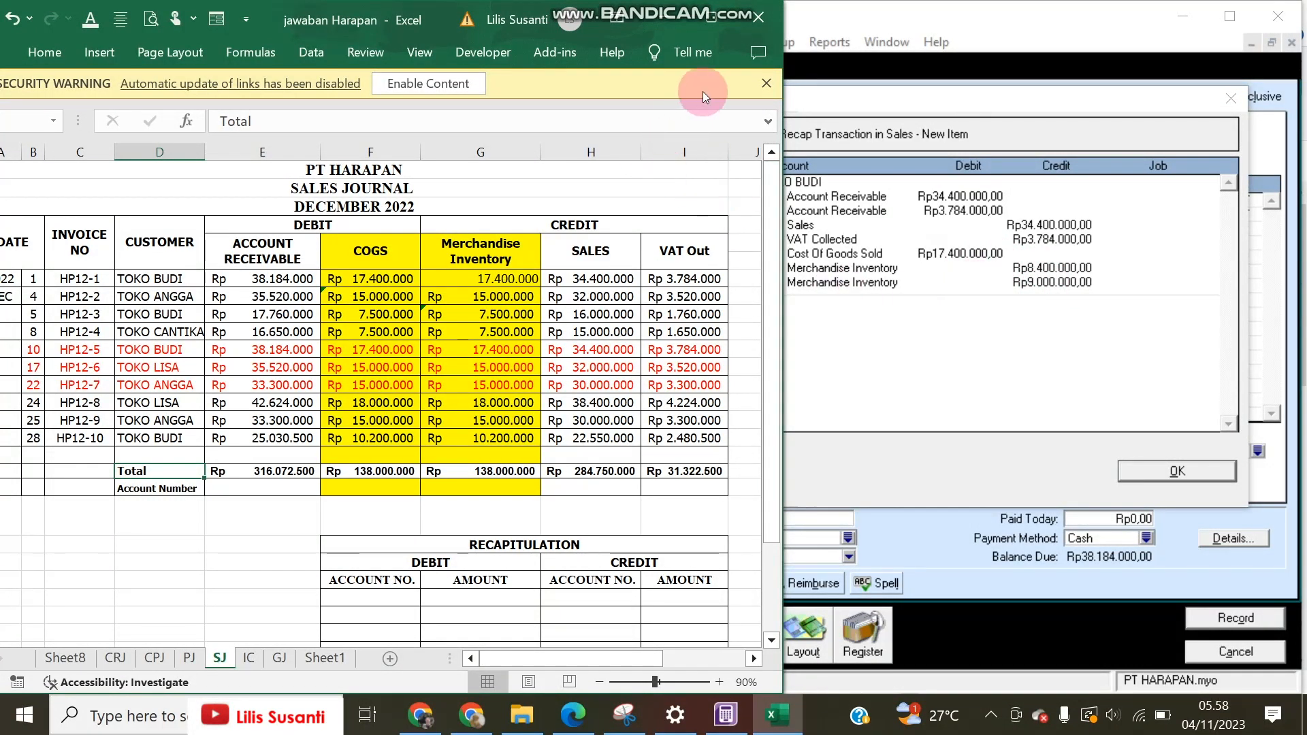
# Step: Dismiss the workbook's security warning and compare the sales journal's first TOKO BUDI row with the ABSS recap
pyautogui.click(455, 86)
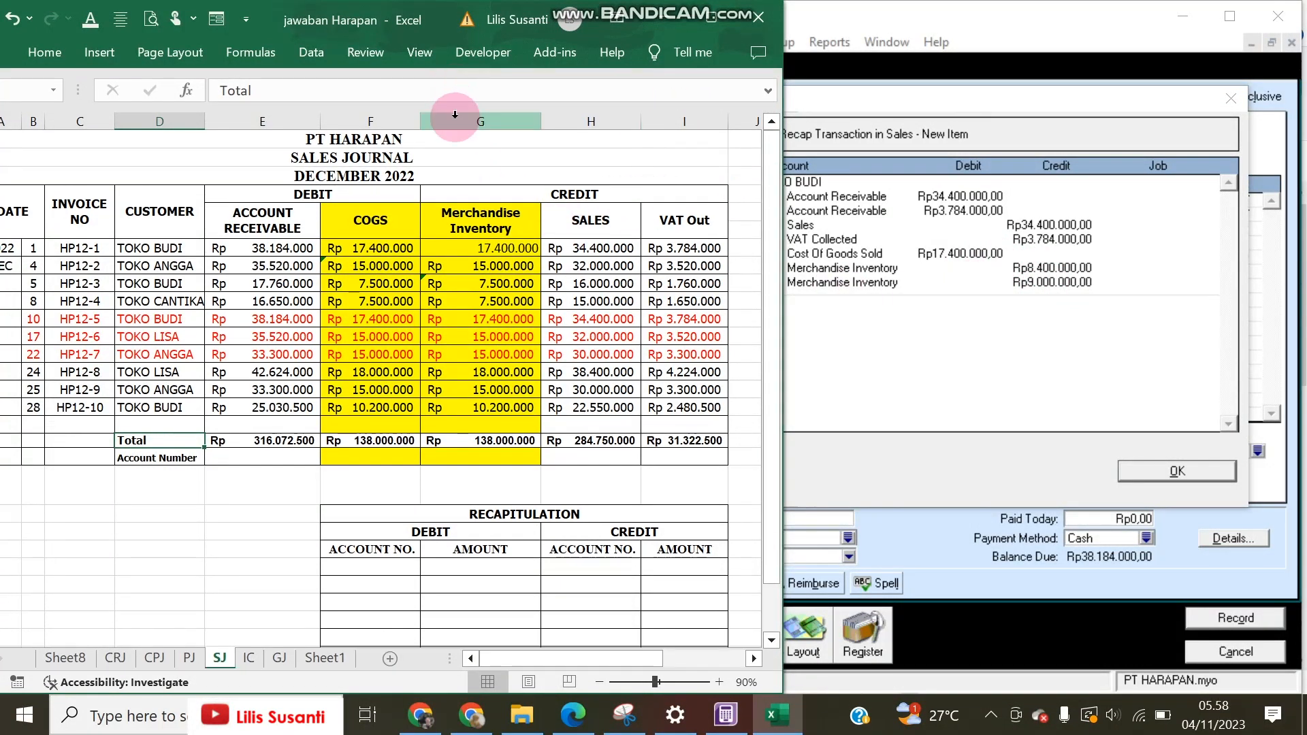
pyautogui.click(456, 218)
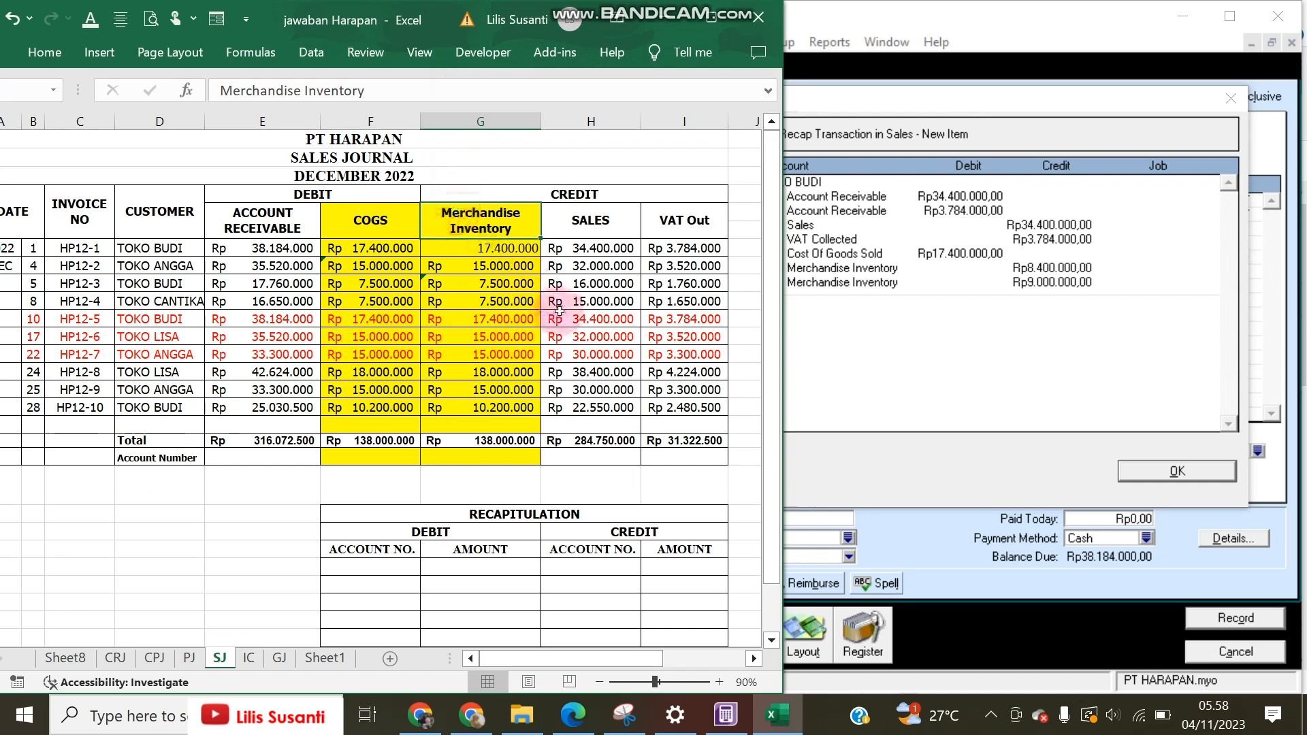
pyautogui.click(872, 339)
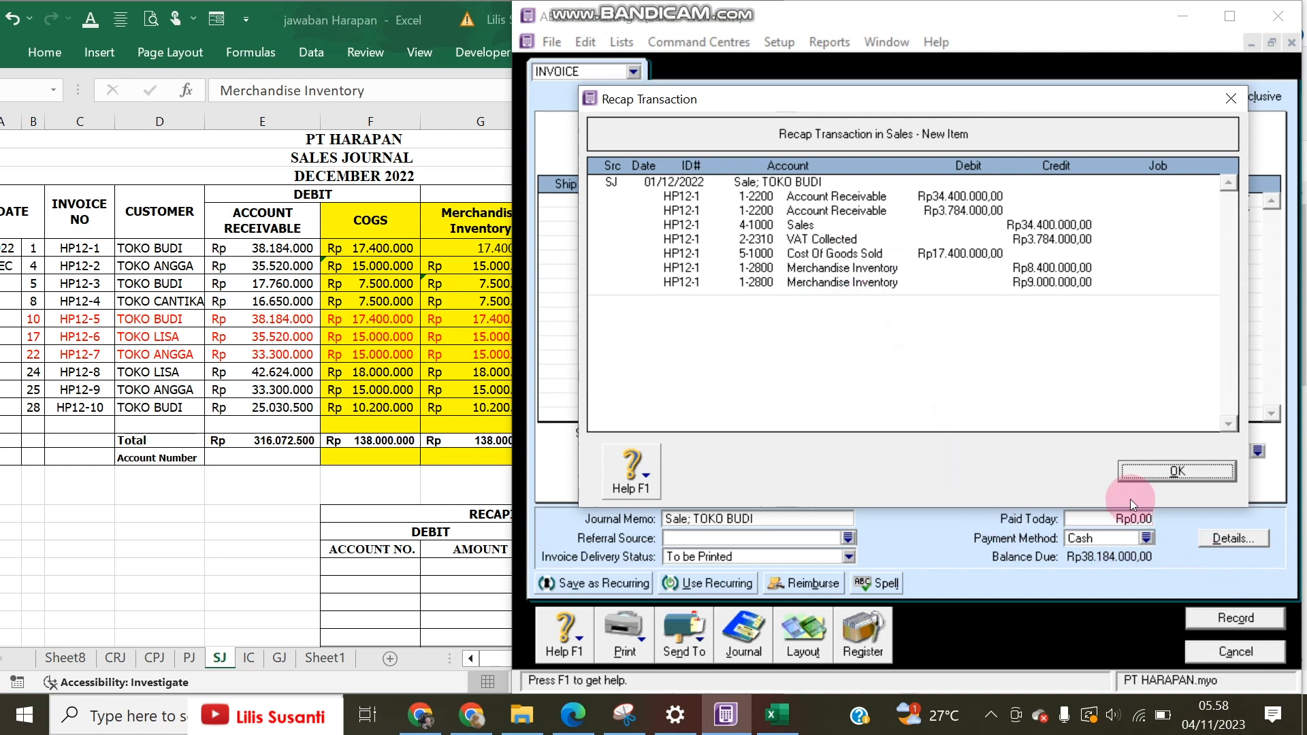
# Step: Check transaction 1 in the exercise PDF, close the recap and record the TOKO BUDI sale
pyautogui.click(573, 715)
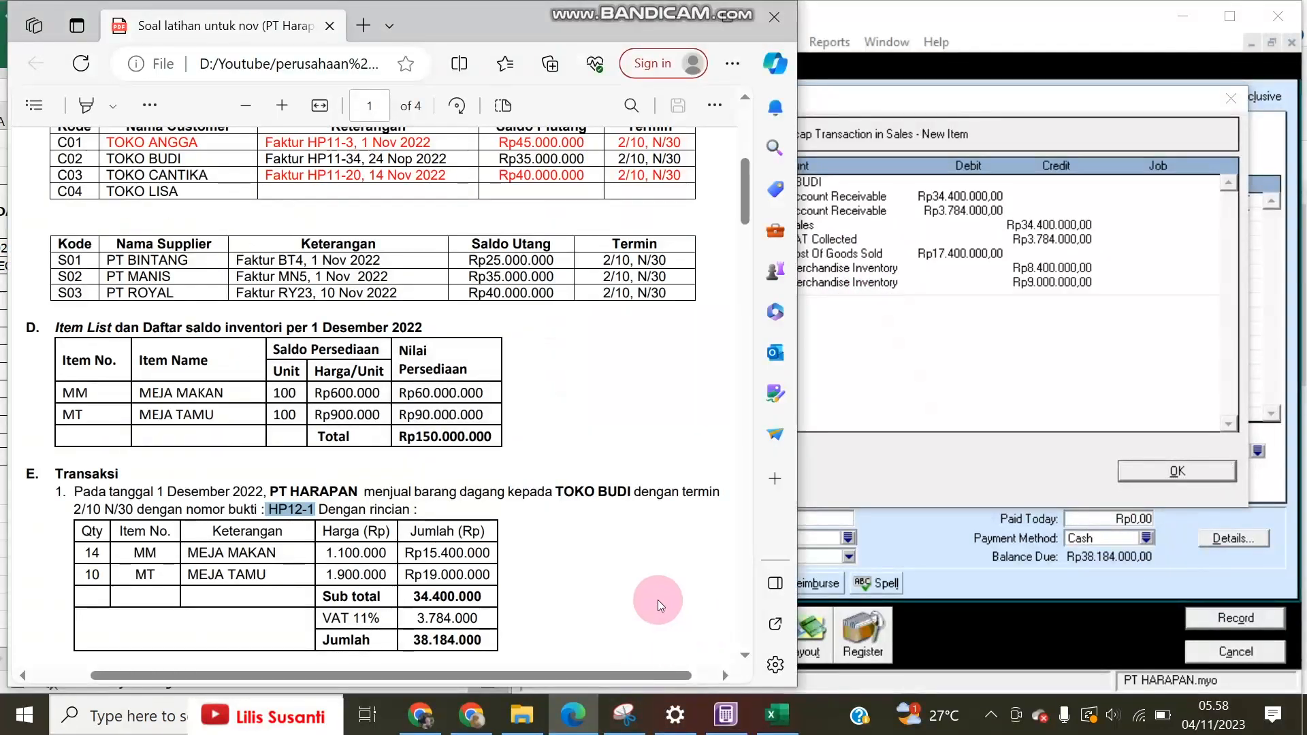
pyautogui.click(873, 375)
pyautogui.click(1177, 471)
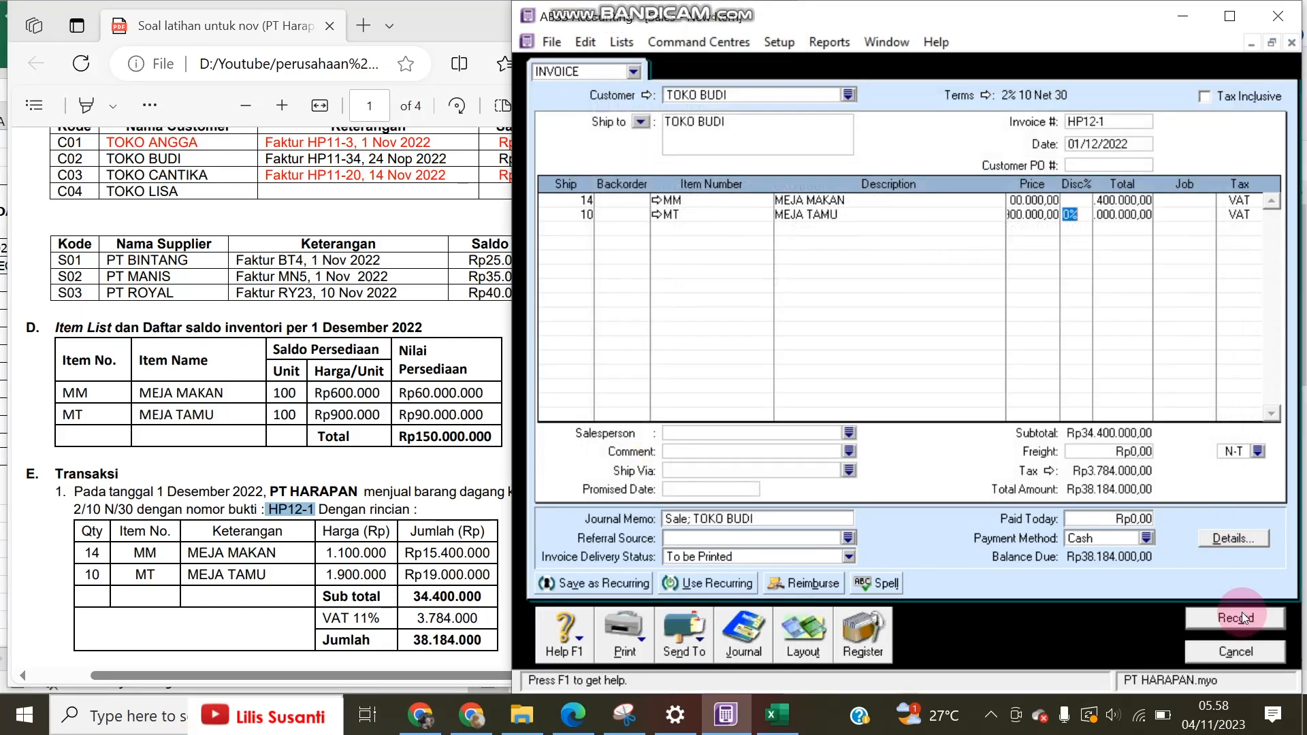
pyautogui.click(1236, 616)
# Step: Look up transaction 2 in the exercise PDF and close the empty sales entry form
pyautogui.click(323, 571)
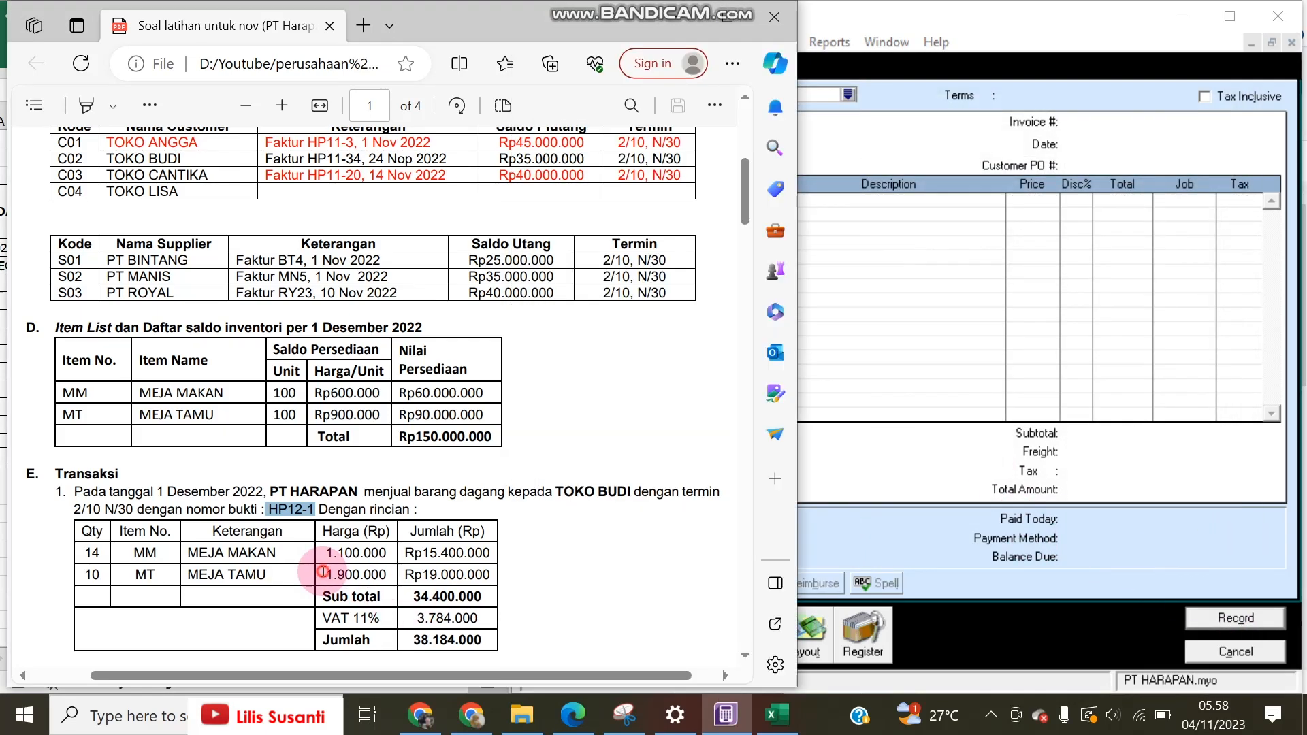
pyautogui.scroll(-5, 324, 572)
pyautogui.scroll(6, 323, 572)
pyautogui.scroll(-2, 323, 572)
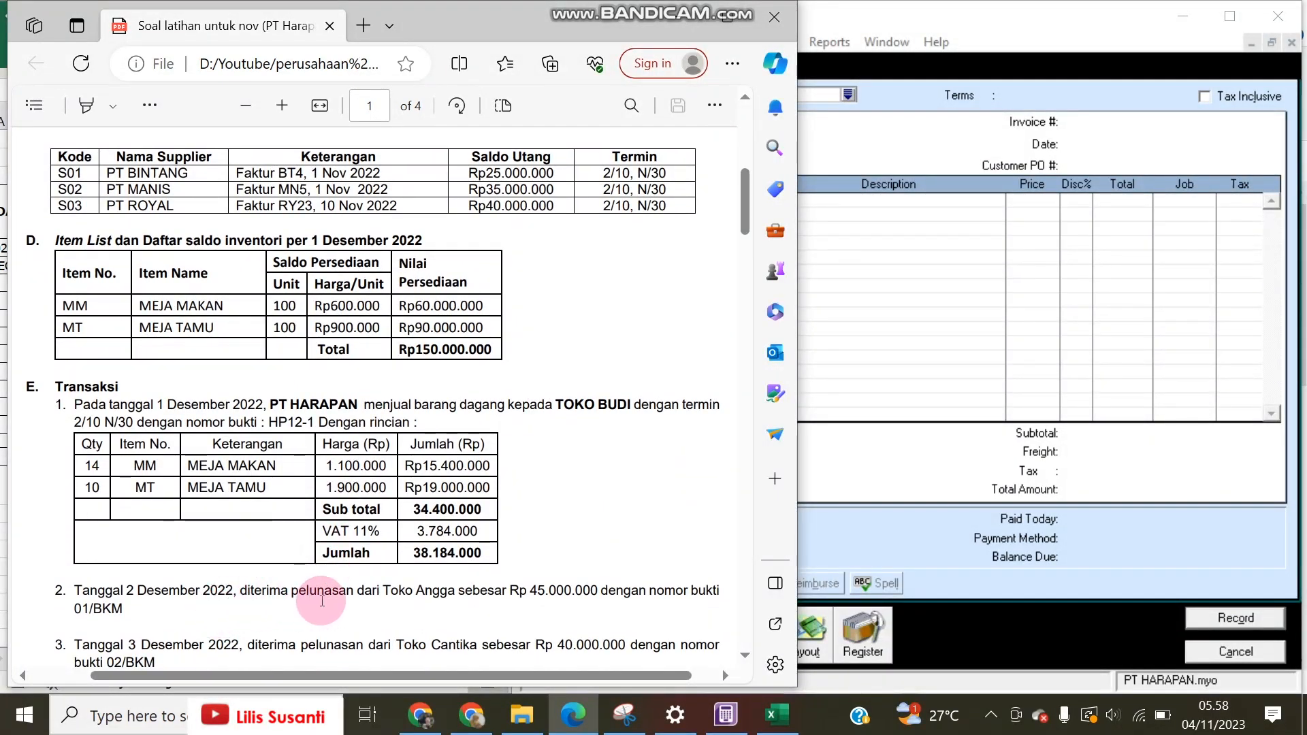
pyautogui.click(1223, 652)
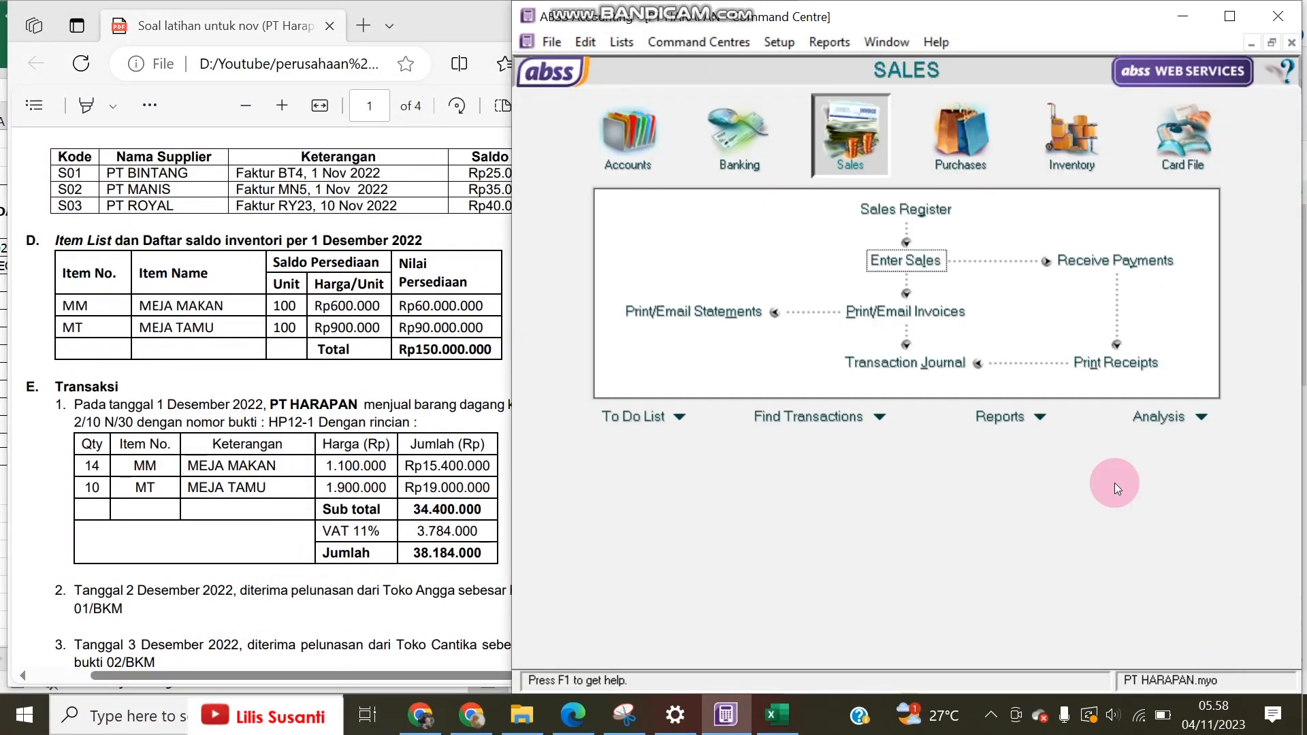
# Step: Start a received payment from customer TOKO ANGGA dated 02/12/2022
pyautogui.click(1085, 261)
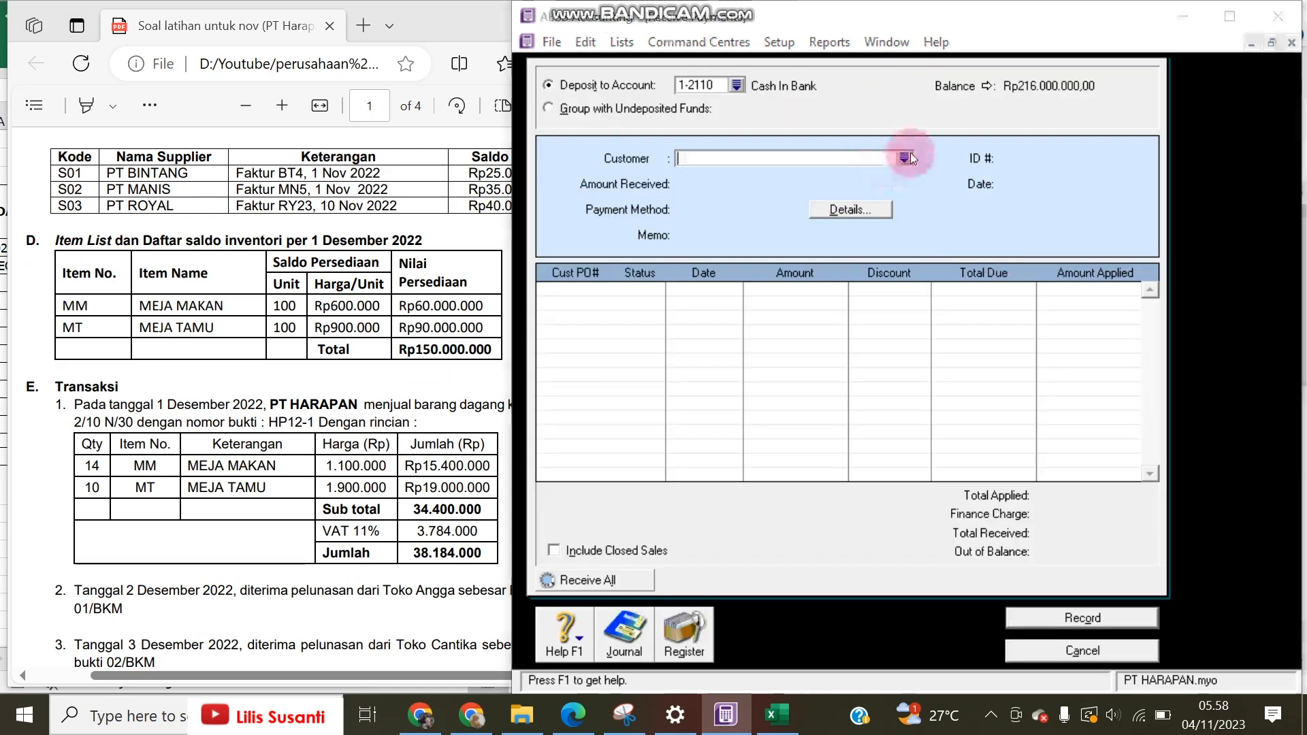
pyautogui.click(905, 158)
pyautogui.click(293, 634)
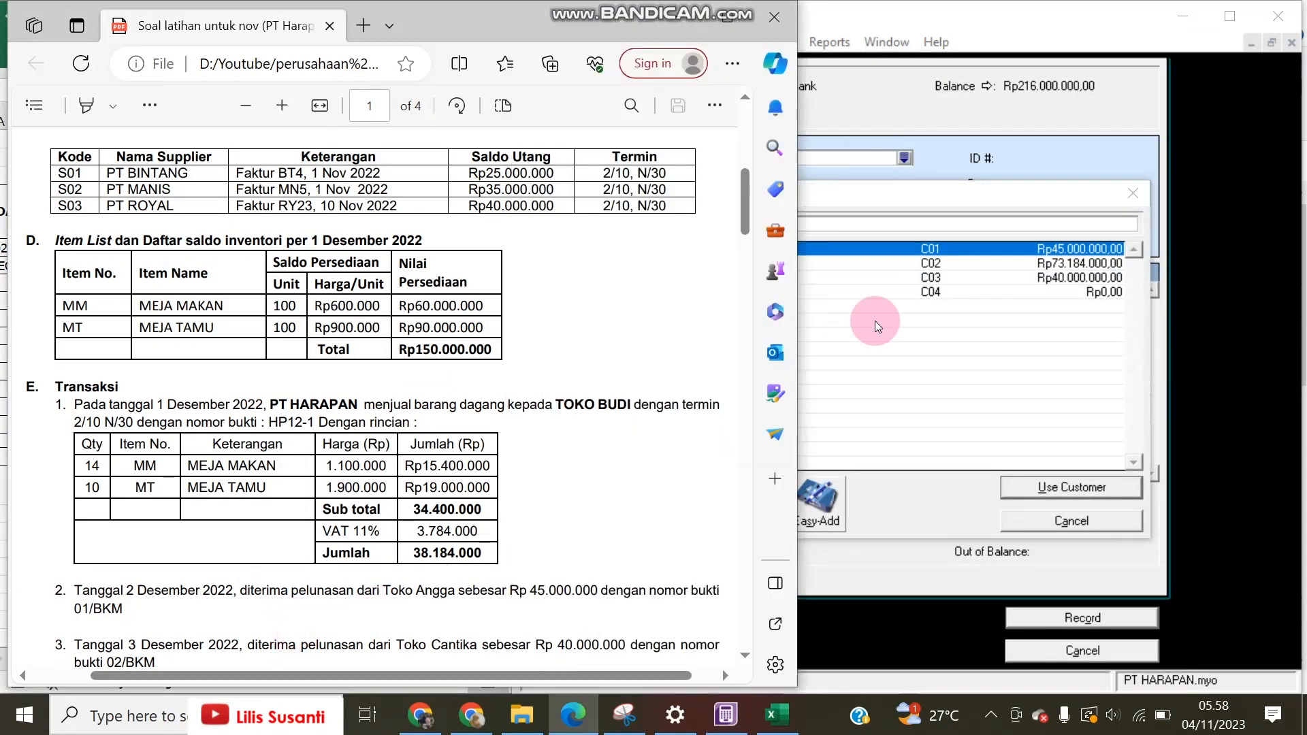
pyautogui.click(899, 362)
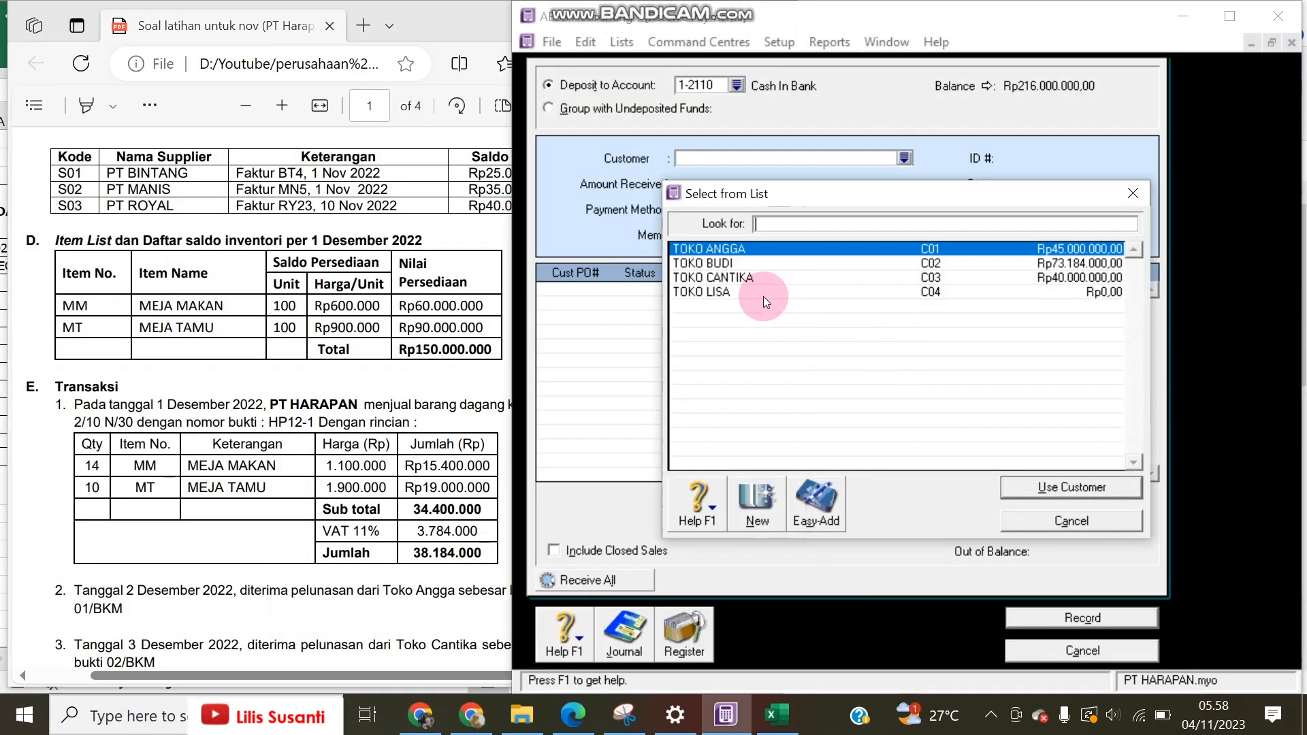
pyautogui.doubleClick(750, 248)
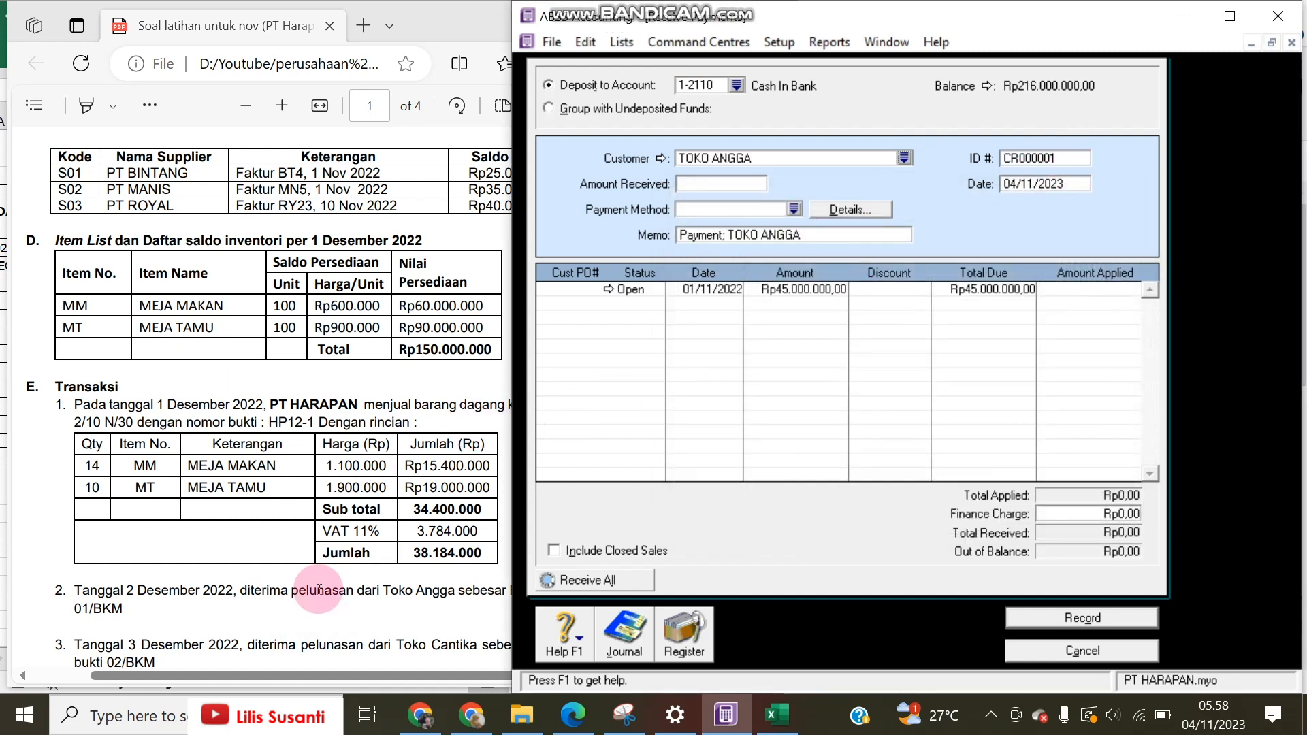
pyautogui.click(1019, 198)
pyautogui.write('2/12')
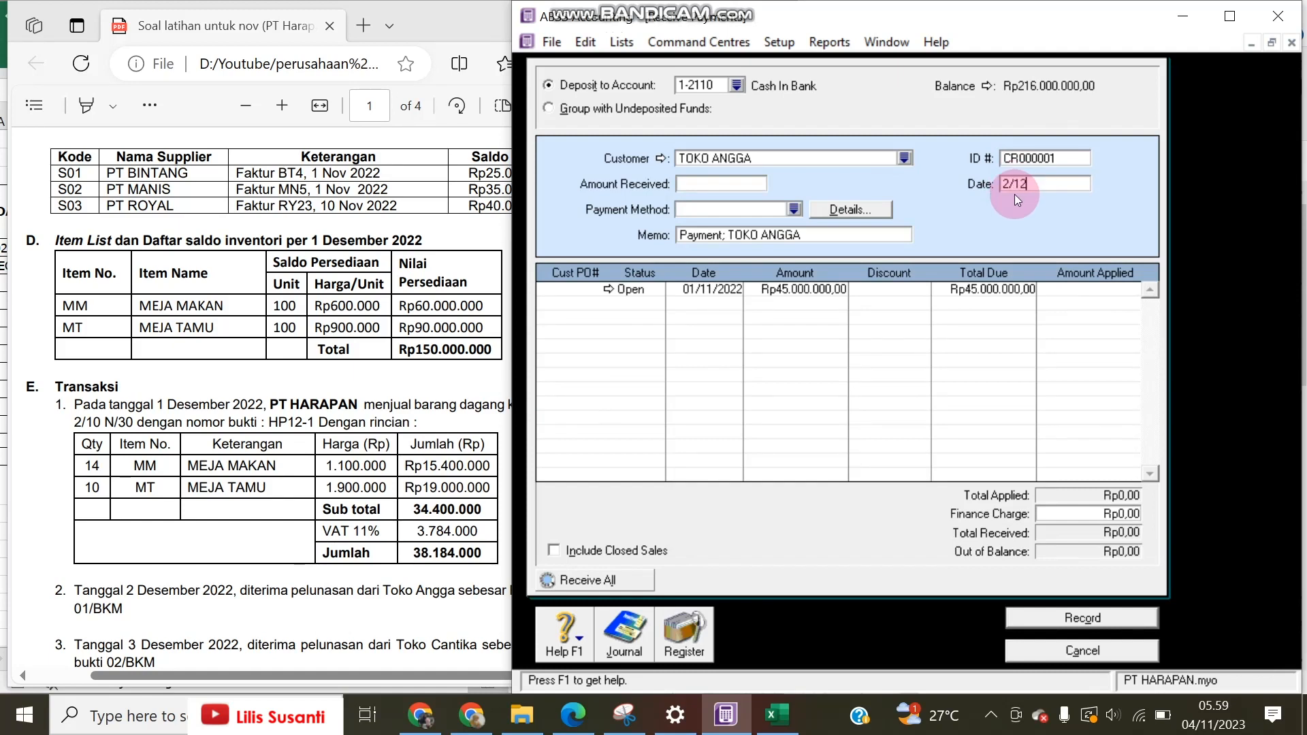
pyautogui.write('/2022')
pyautogui.press('Tab')
# Step: Set the amount received from TOKO ANGGA to 45.000.000, as given in transaction 2 of the exercise PDF
pyautogui.click(671, 192)
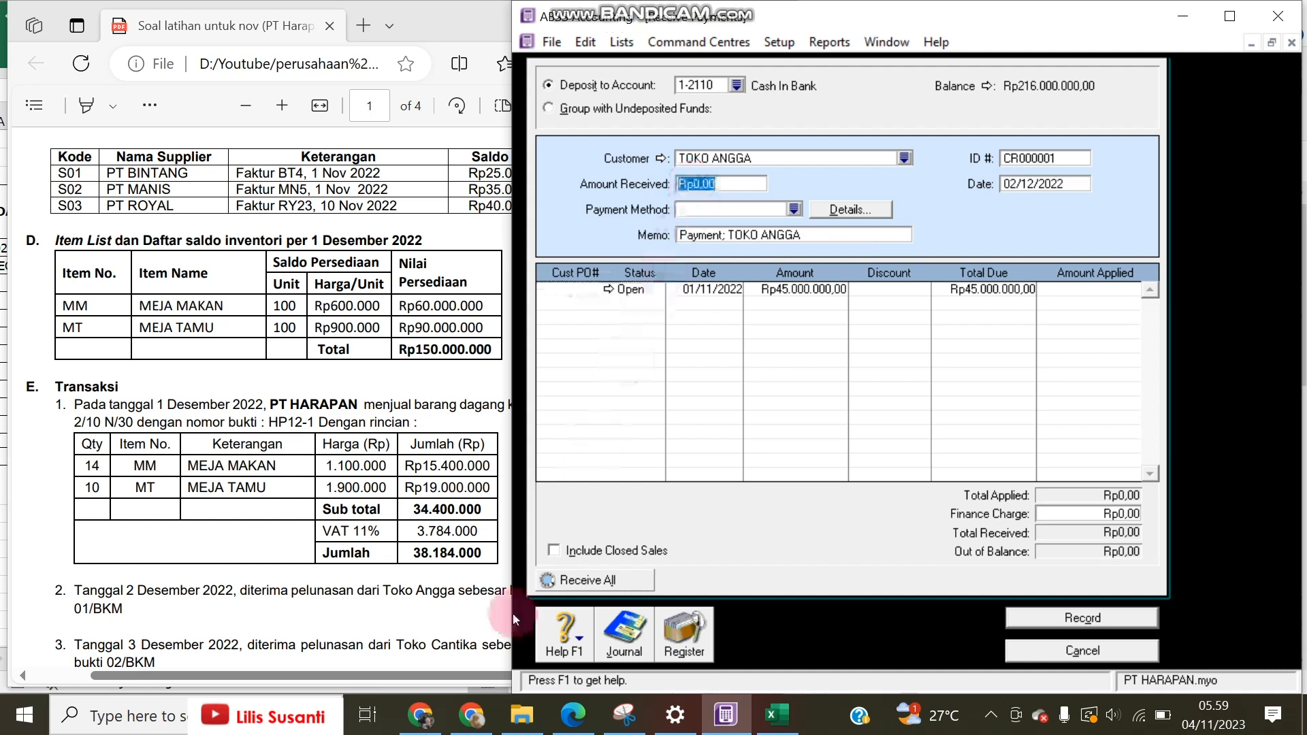
pyautogui.click(268, 626)
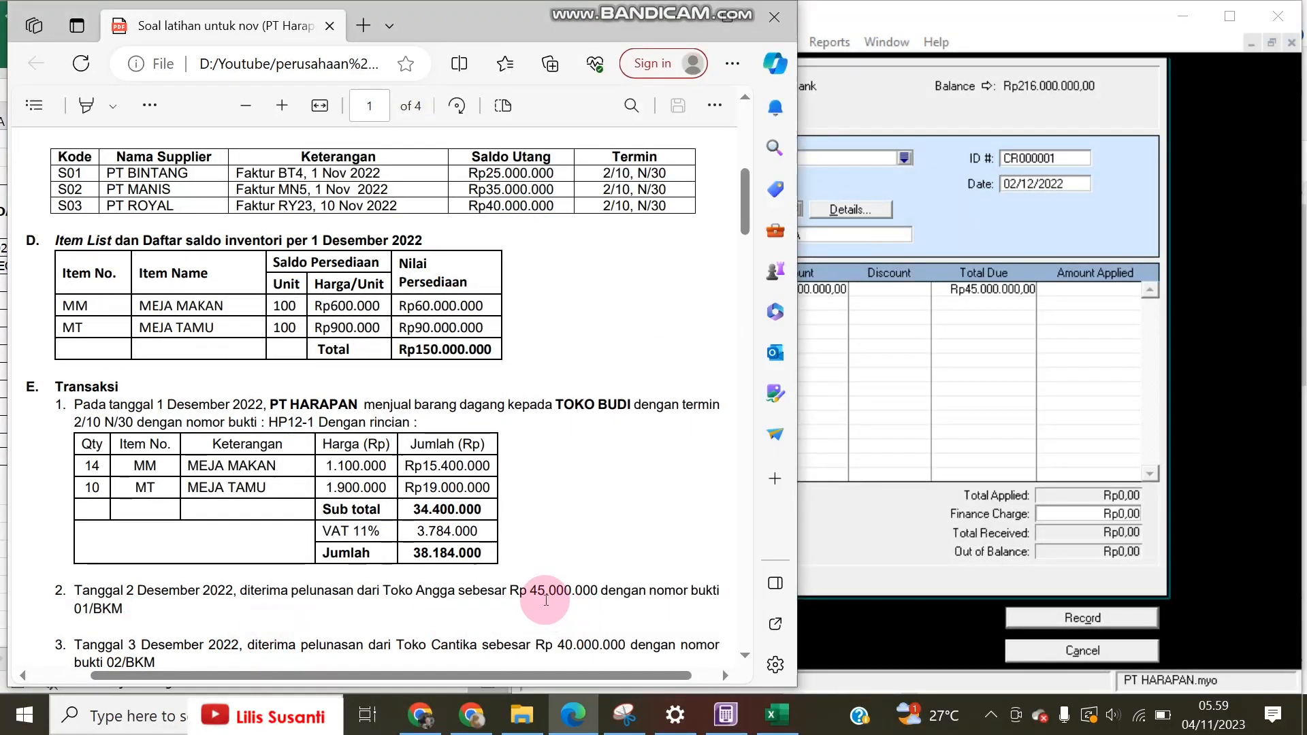
pyautogui.click(971, 180)
pyautogui.write('45')
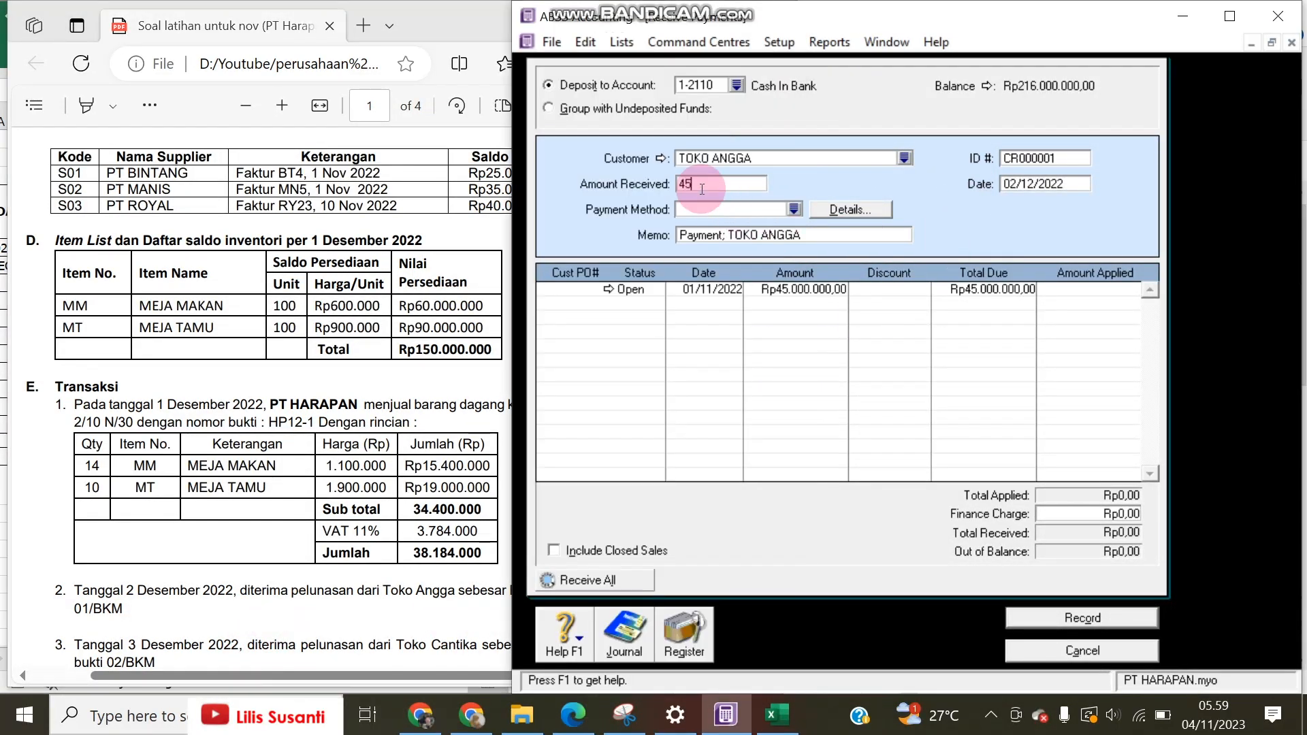
pyautogui.write('.000.000')
pyautogui.press('Tab')
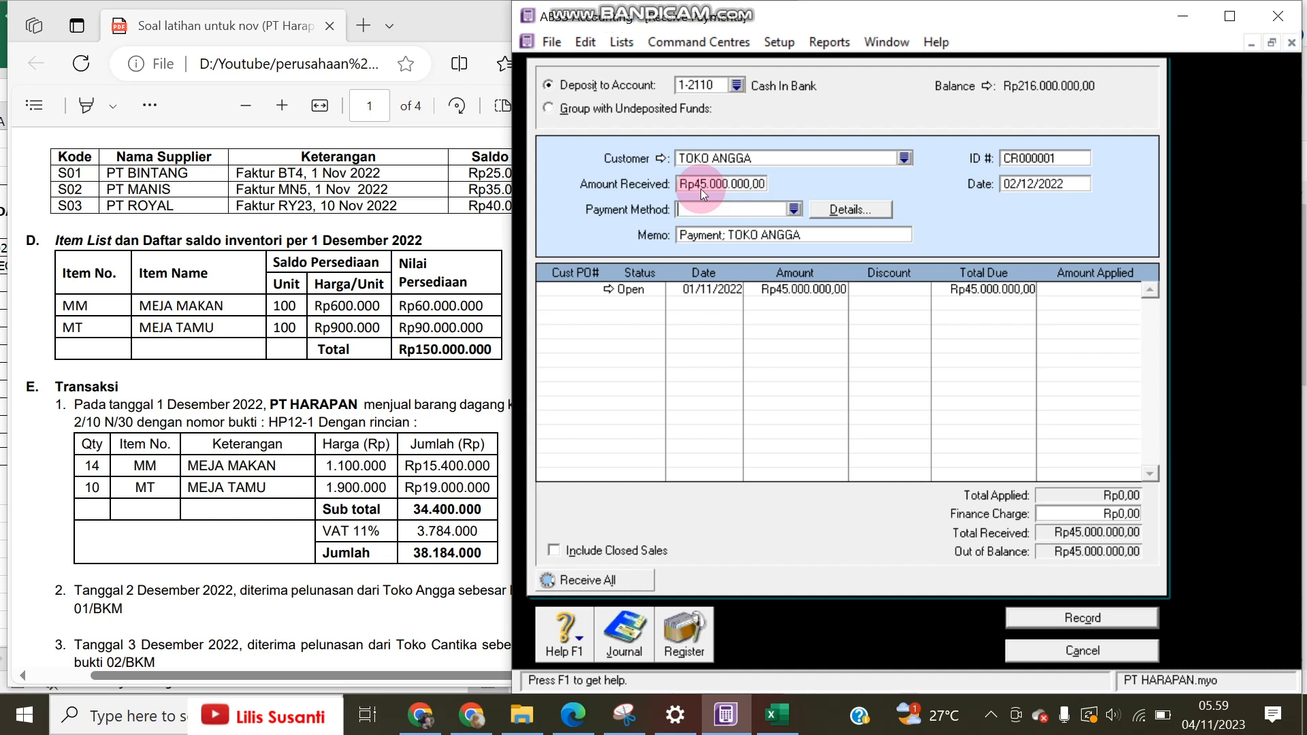
# Step: Apply the full payment amount to TOKO ANGGA's open invoice and record the receipt
pyautogui.click(1073, 292)
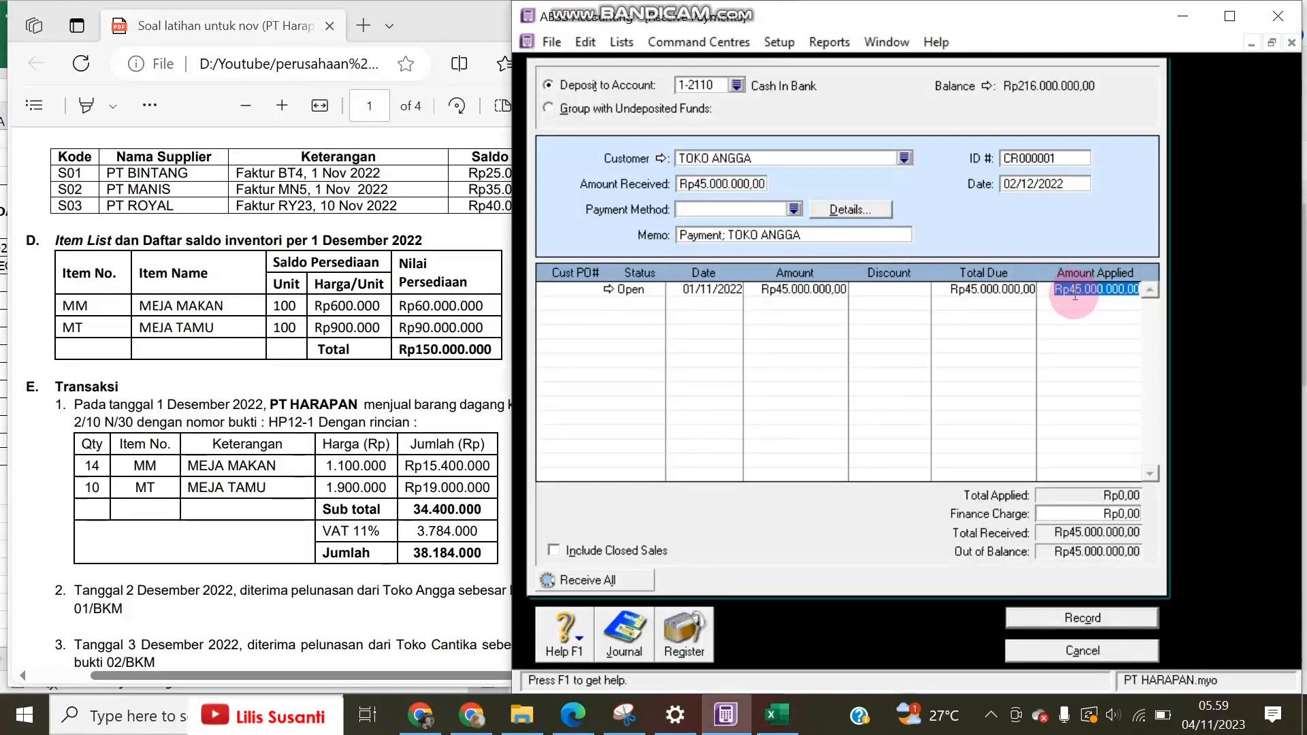
pyautogui.press('Tab')
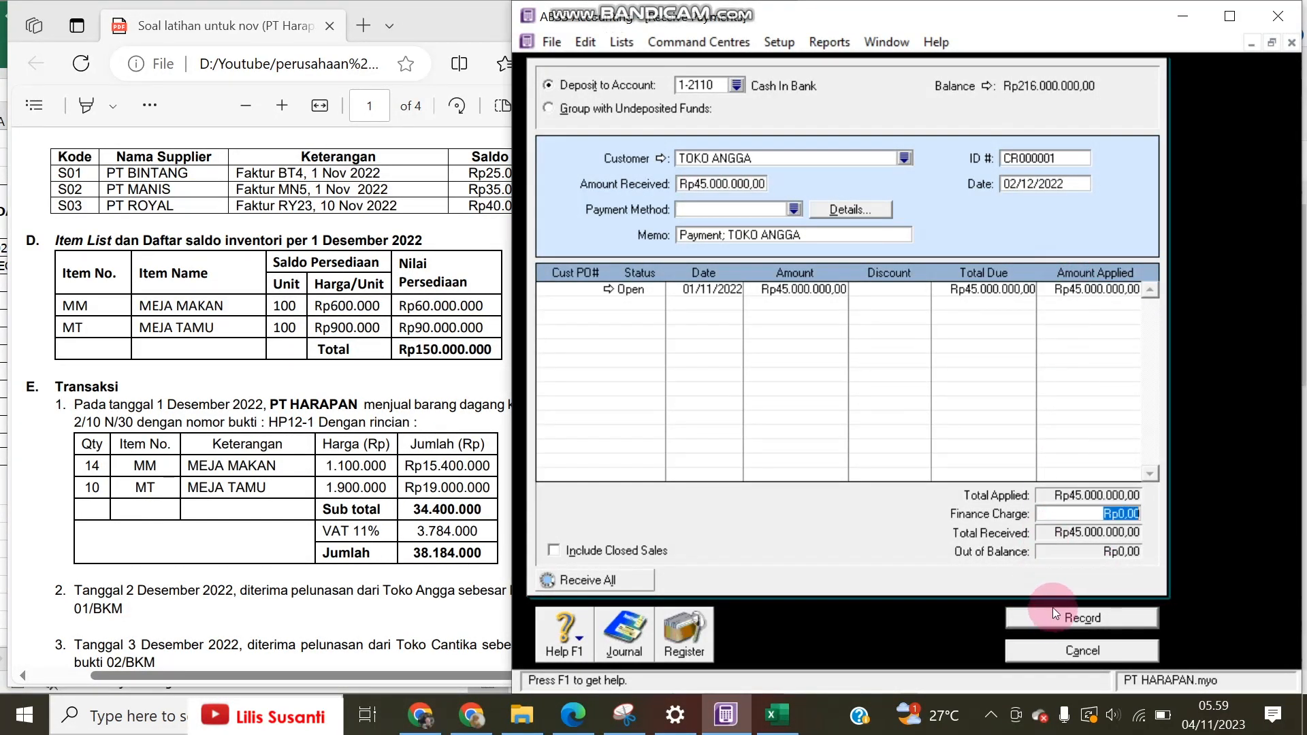
pyautogui.click(1060, 616)
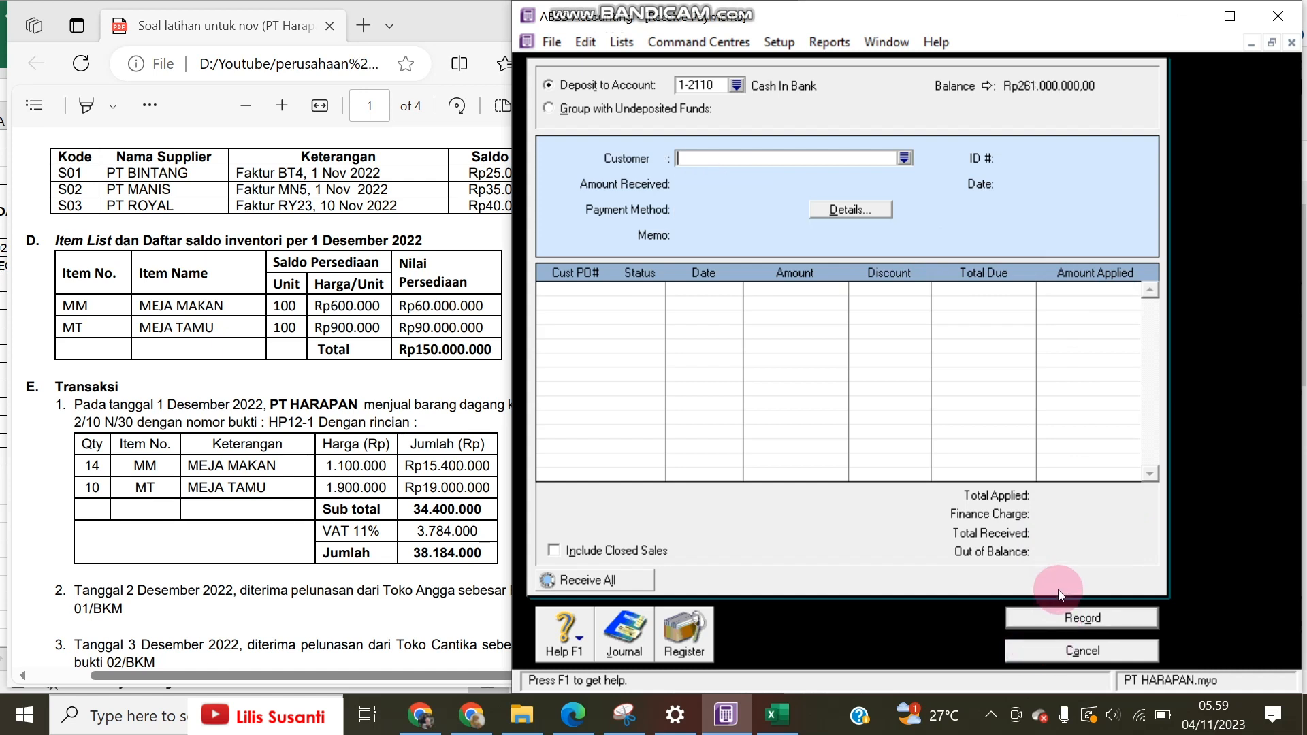
# Step: Start a received payment from customer TOKO CANTIKA dated 03/12/2022, following transaction 3 of the exercise PDF
pyautogui.click(197, 647)
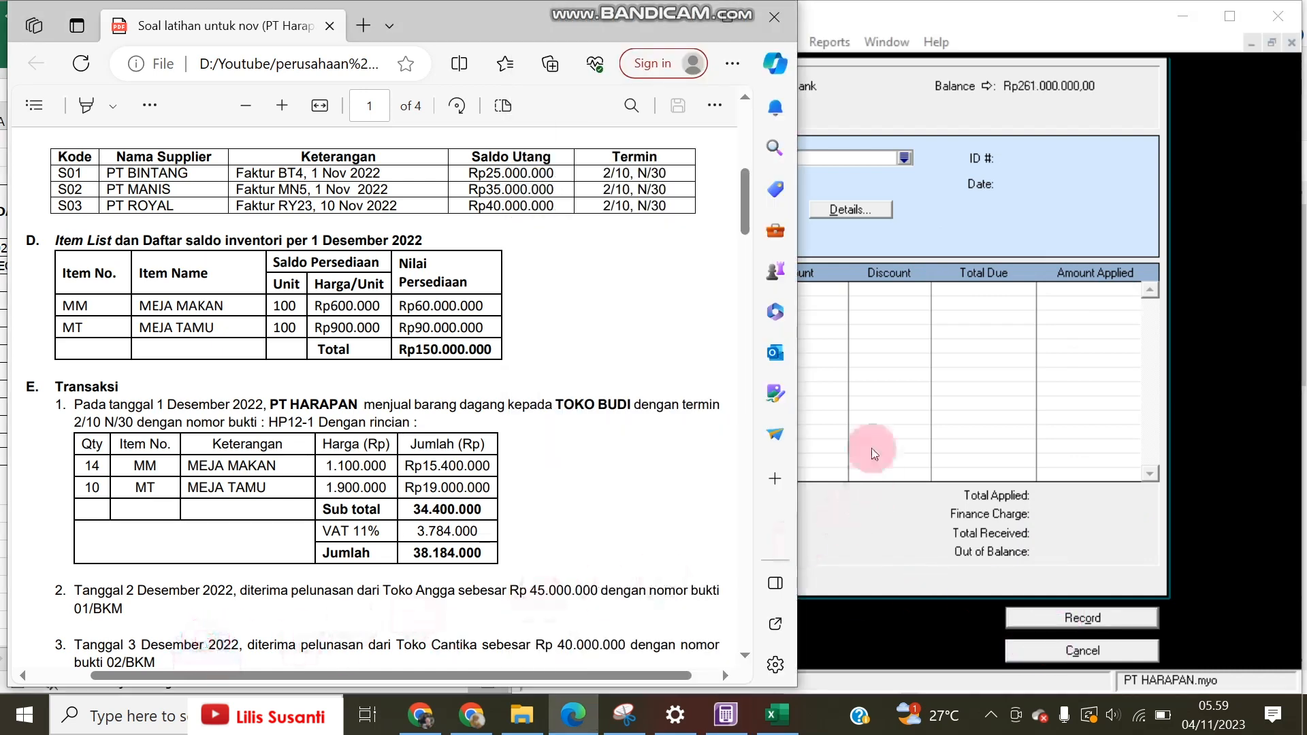
pyautogui.click(904, 158)
pyautogui.doubleClick(708, 249)
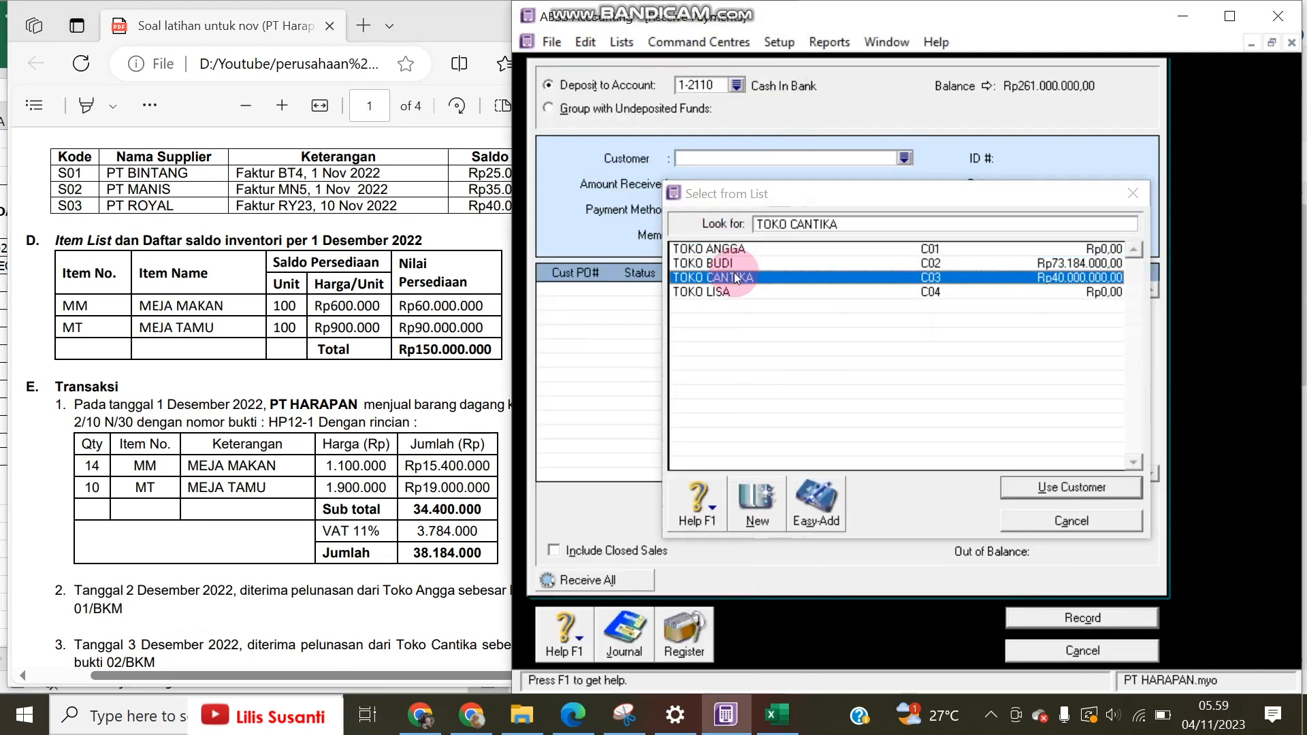
pyautogui.click(1042, 186)
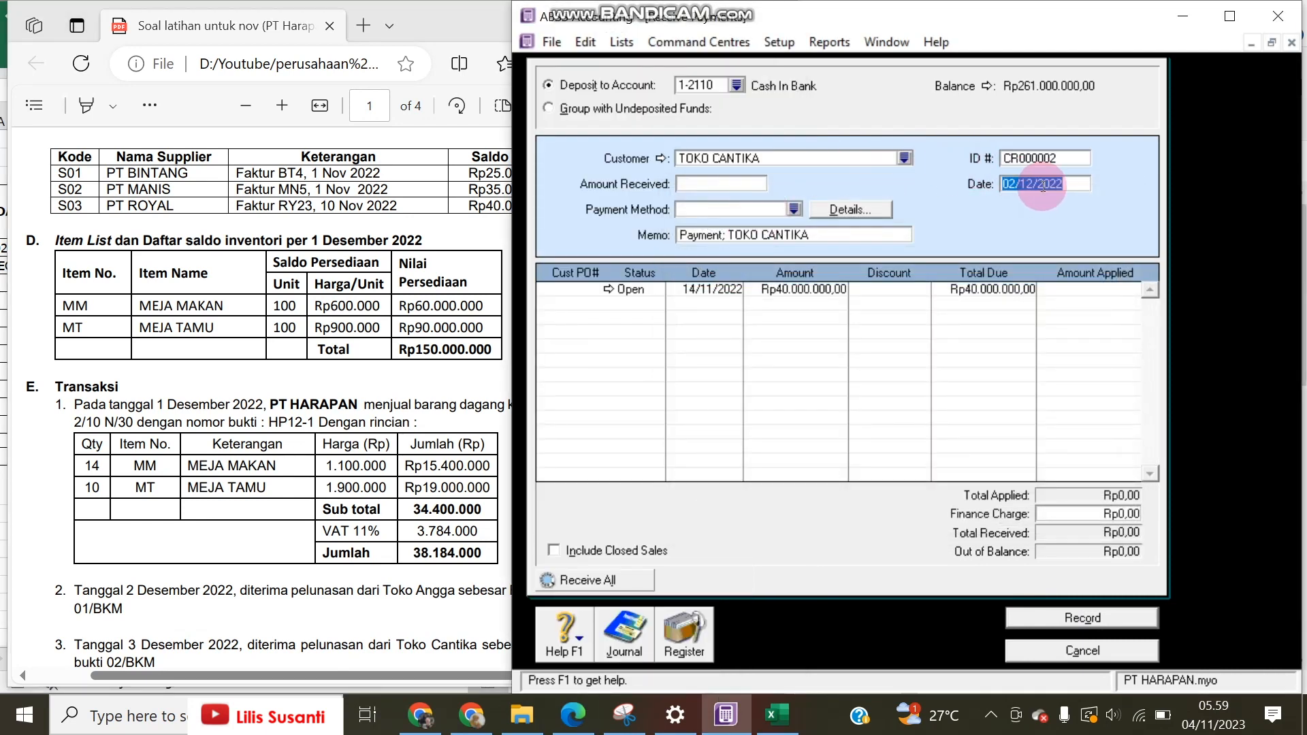
pyautogui.moveTo(1016, 184); pyautogui.dragTo(991, 189)
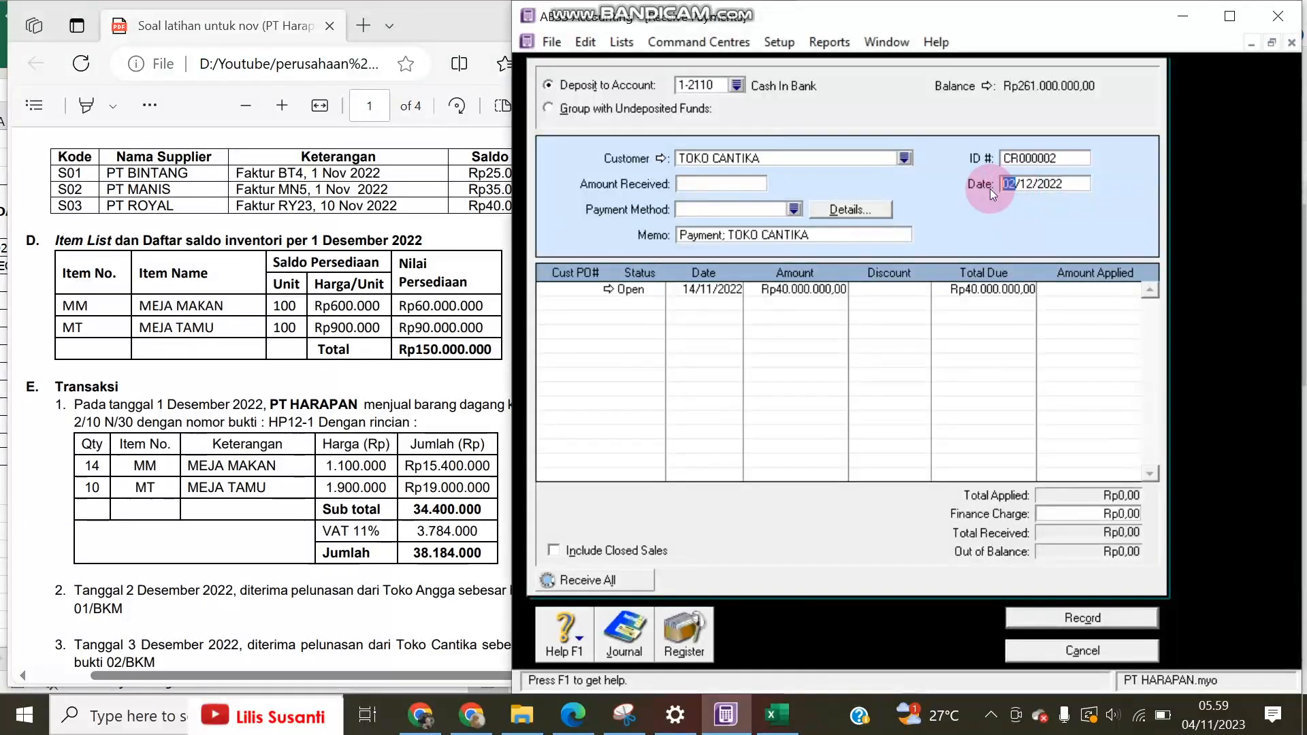
pyautogui.write('03')
pyautogui.press('Tab')
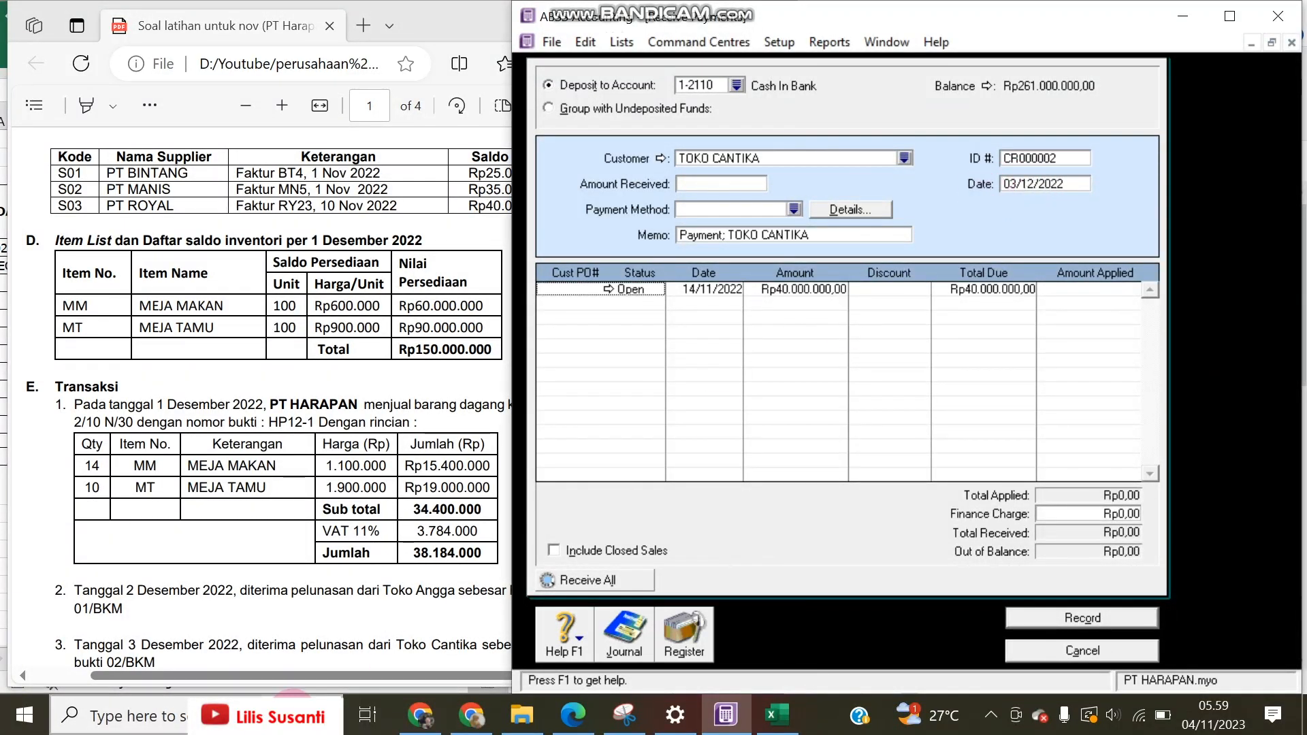
# Step: Set the ID number of the TOKO CANTIKA payment to 02/BKM, as given in transaction 3 of the exercise PDF
pyautogui.click(144, 625)
pyautogui.moveTo(107, 661); pyautogui.dragTo(155, 661)
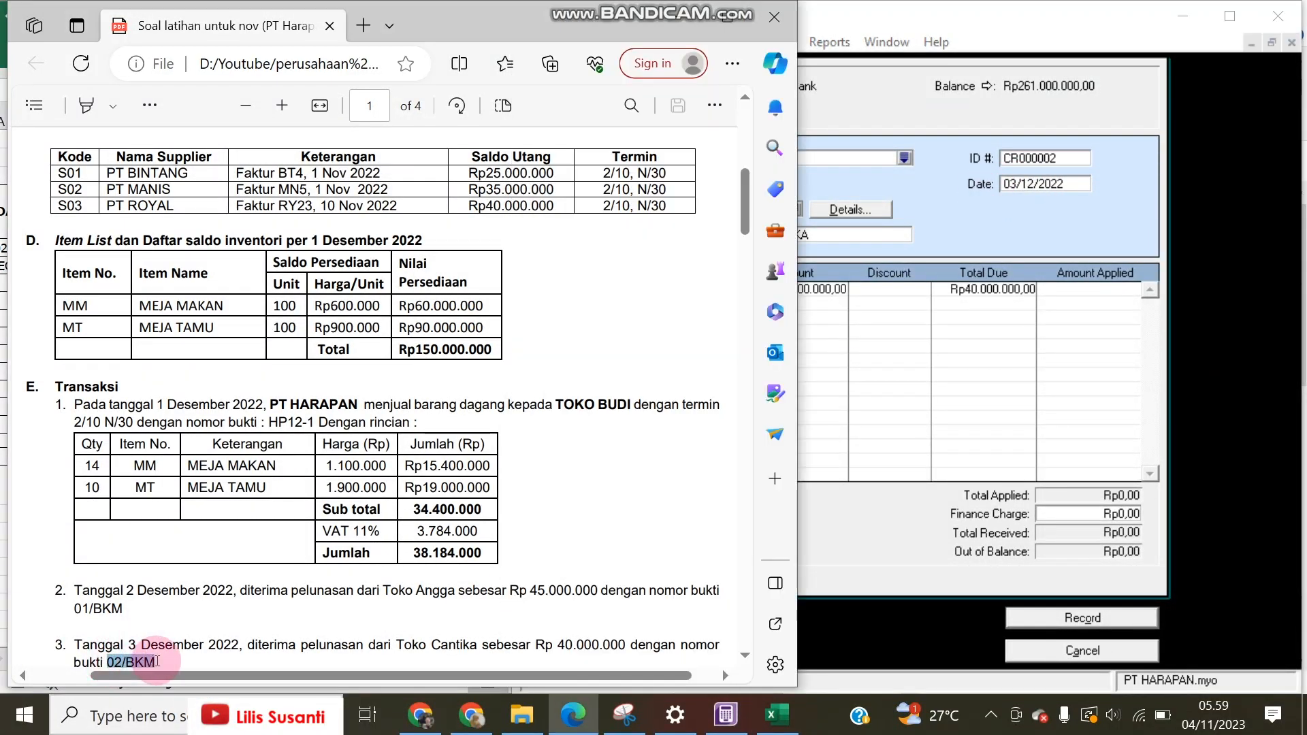
pyautogui.click(1086, 162)
pyautogui.press('BackSpace')
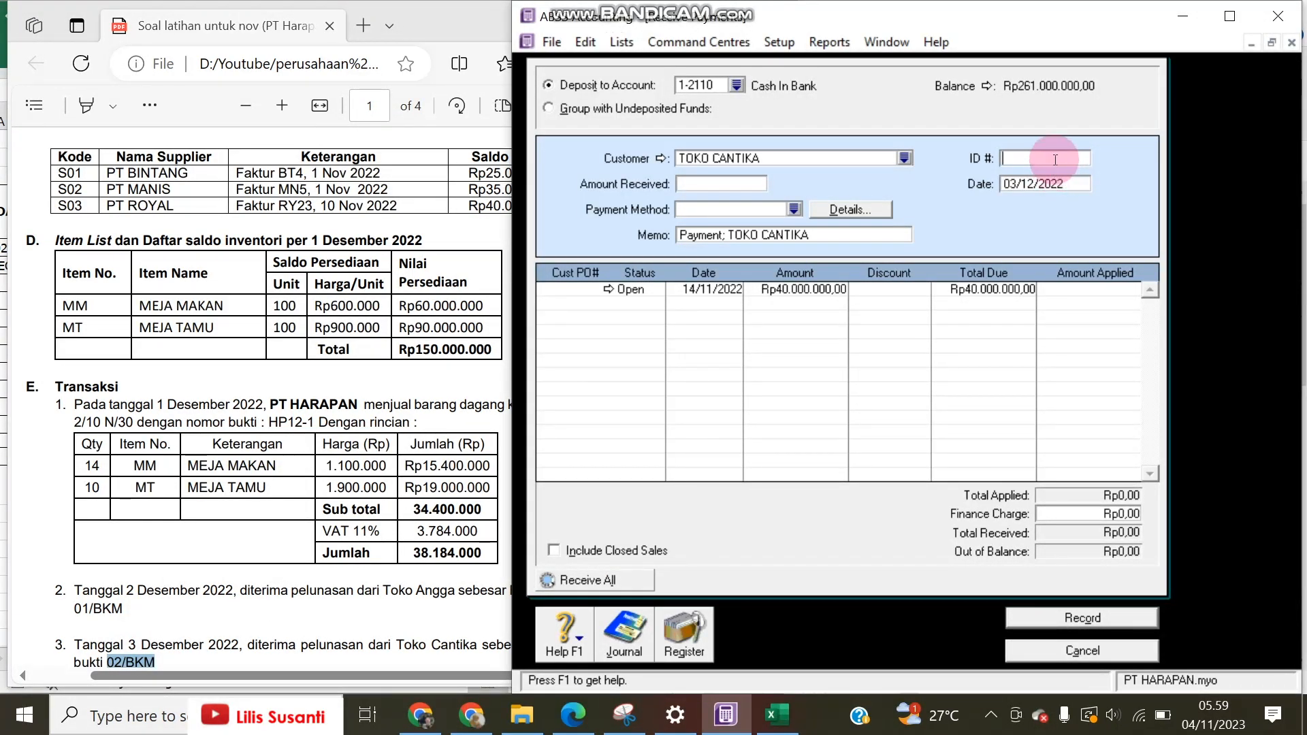
pyautogui.click(111, 661)
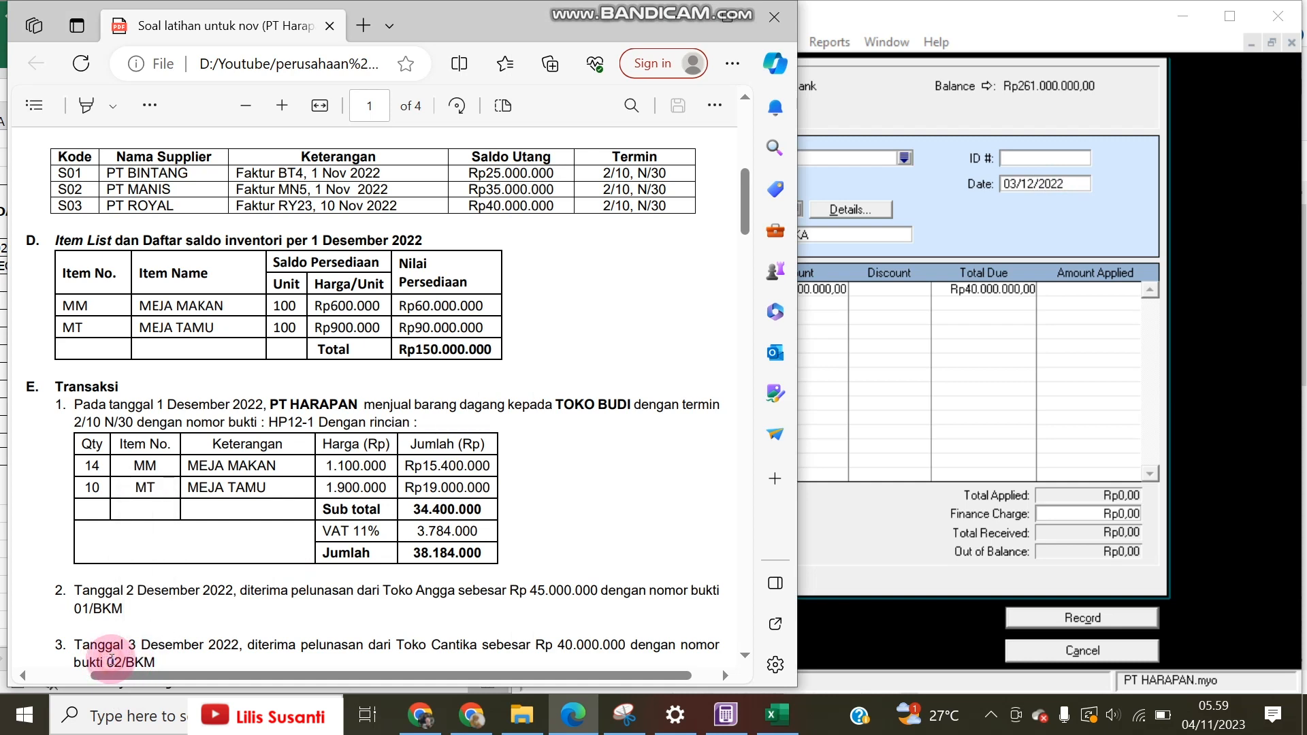
pyautogui.moveTo(111, 660); pyautogui.dragTo(155, 662)
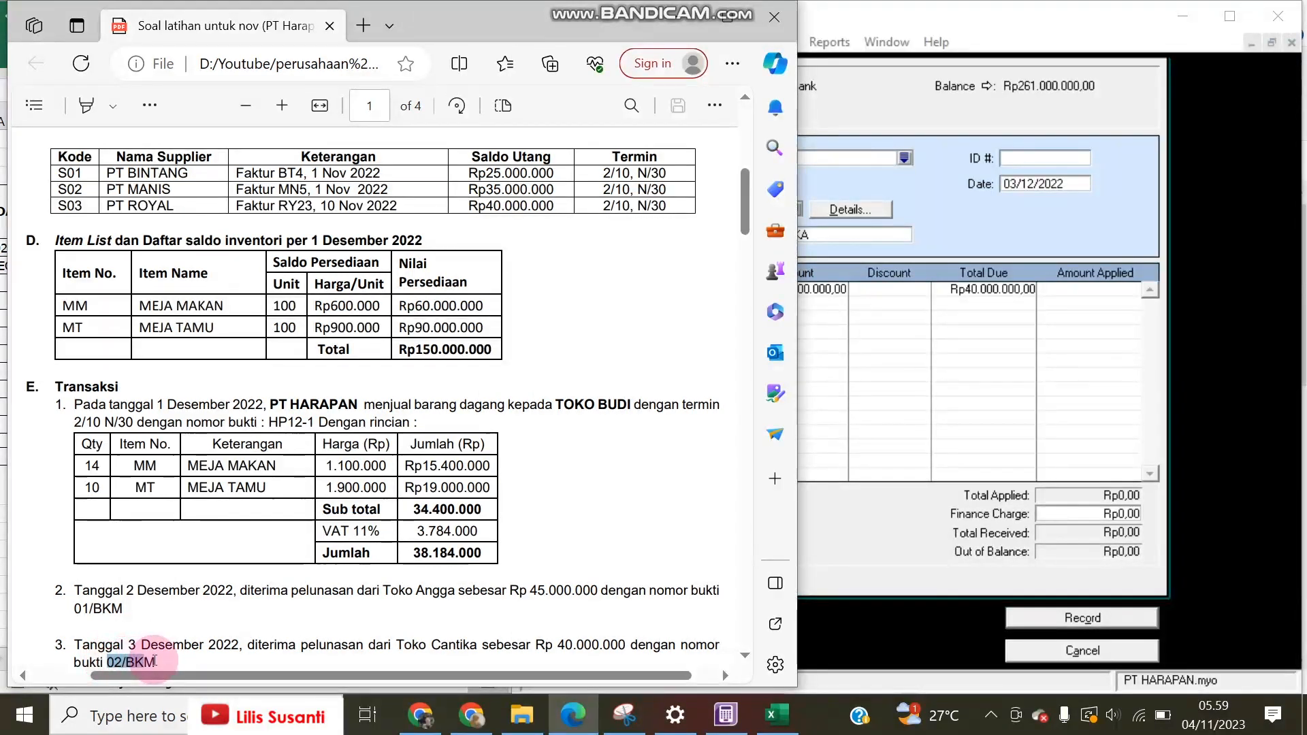
pyautogui.click(946, 257)
pyautogui.click(1043, 158)
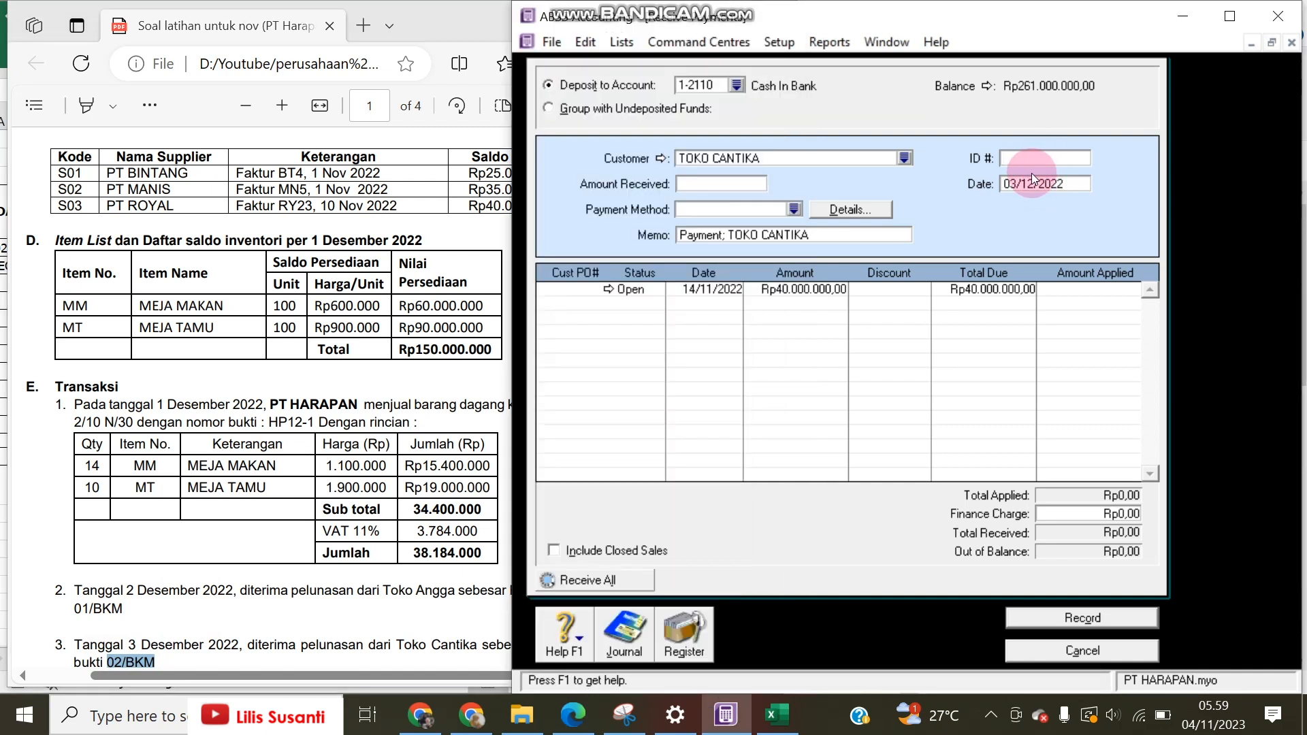
pyautogui.write('02/BKM')
# Step: Enter 40.000.000 as the amount received from TOKO CANTIKA, apply it to the open invoice, and record the receipt
pyautogui.click(688, 190)
pyautogui.click(487, 535)
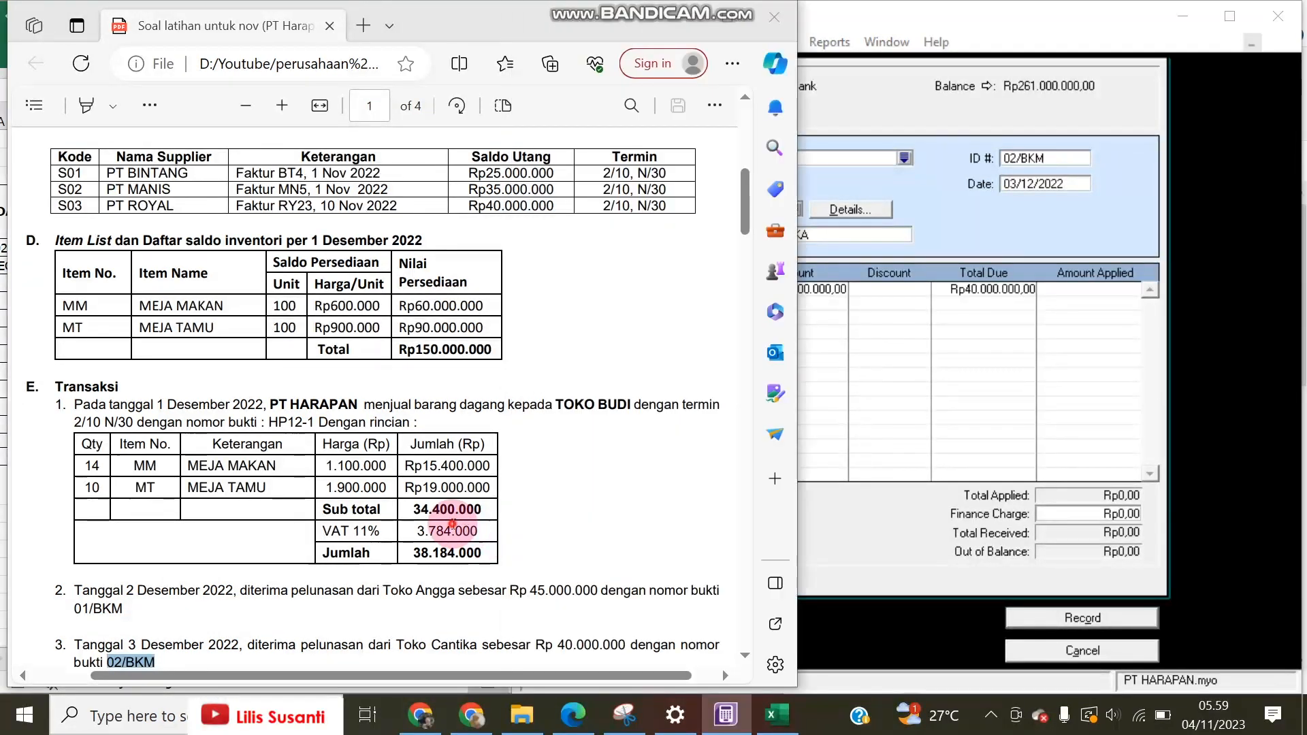
pyautogui.click(885, 182)
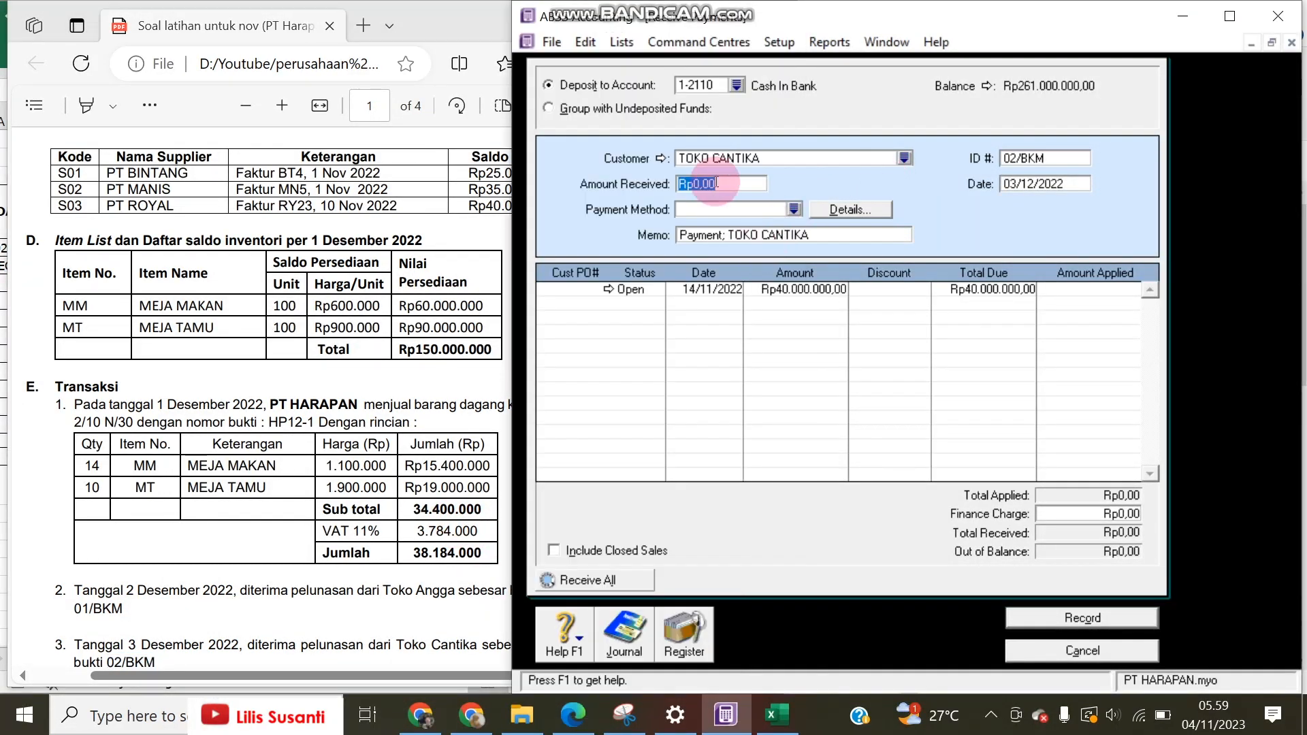
pyautogui.write('40000000')
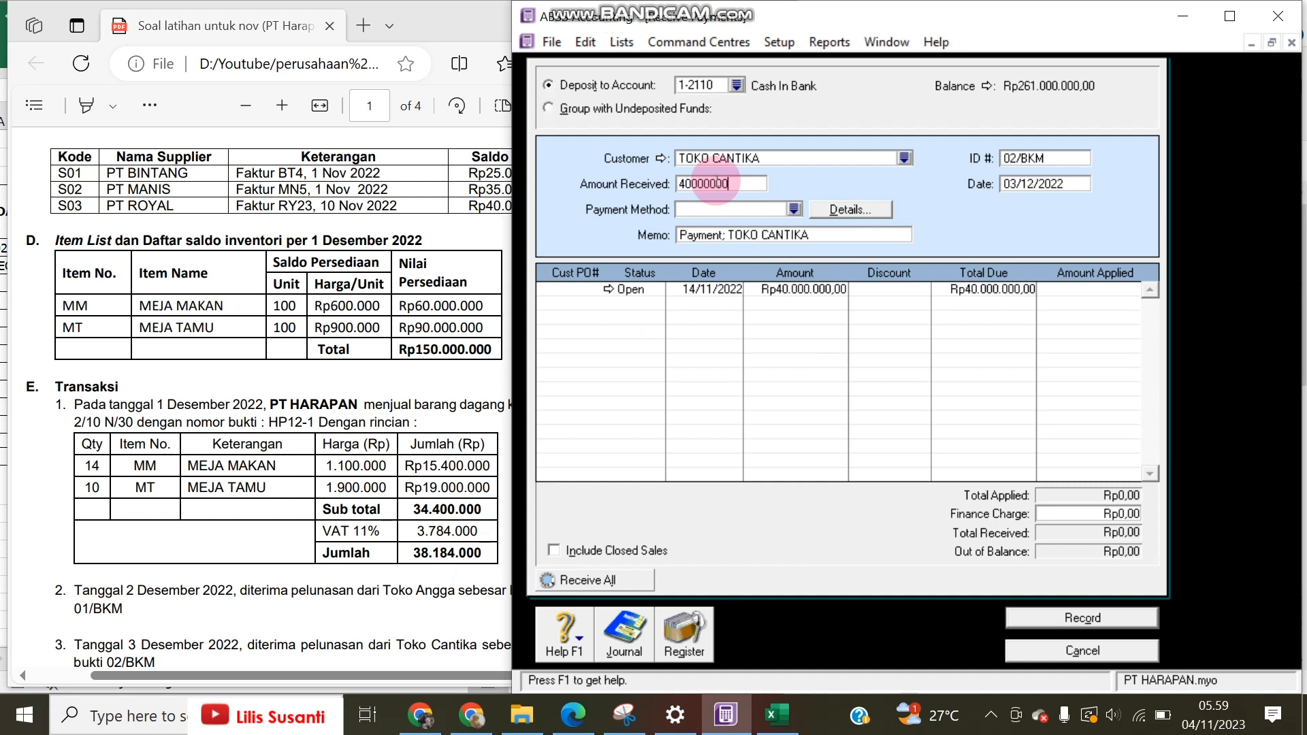
pyautogui.press('Tab')
pyautogui.click(1065, 293)
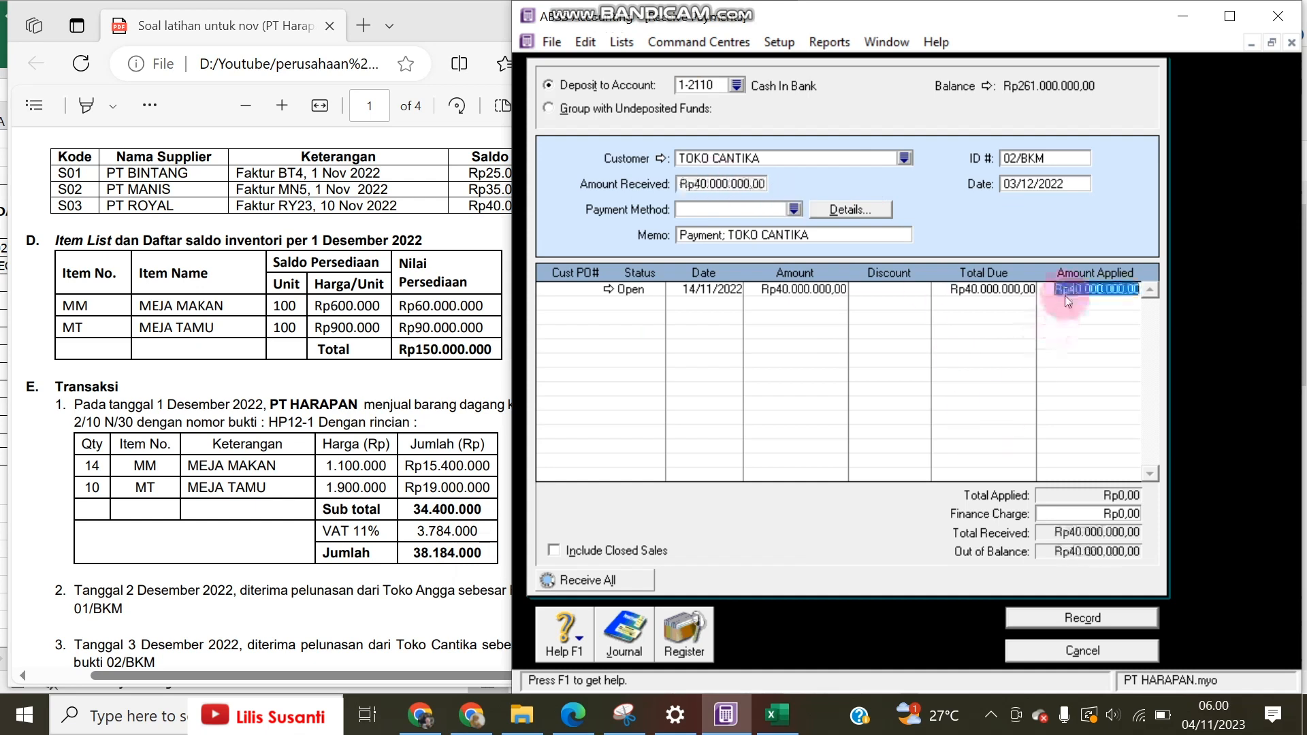
pyautogui.click(1103, 616)
# Step: Reopen the TOKO ANGGA payment from the receipts journal and change its ID number to 01/BKM
pyautogui.click(624, 633)
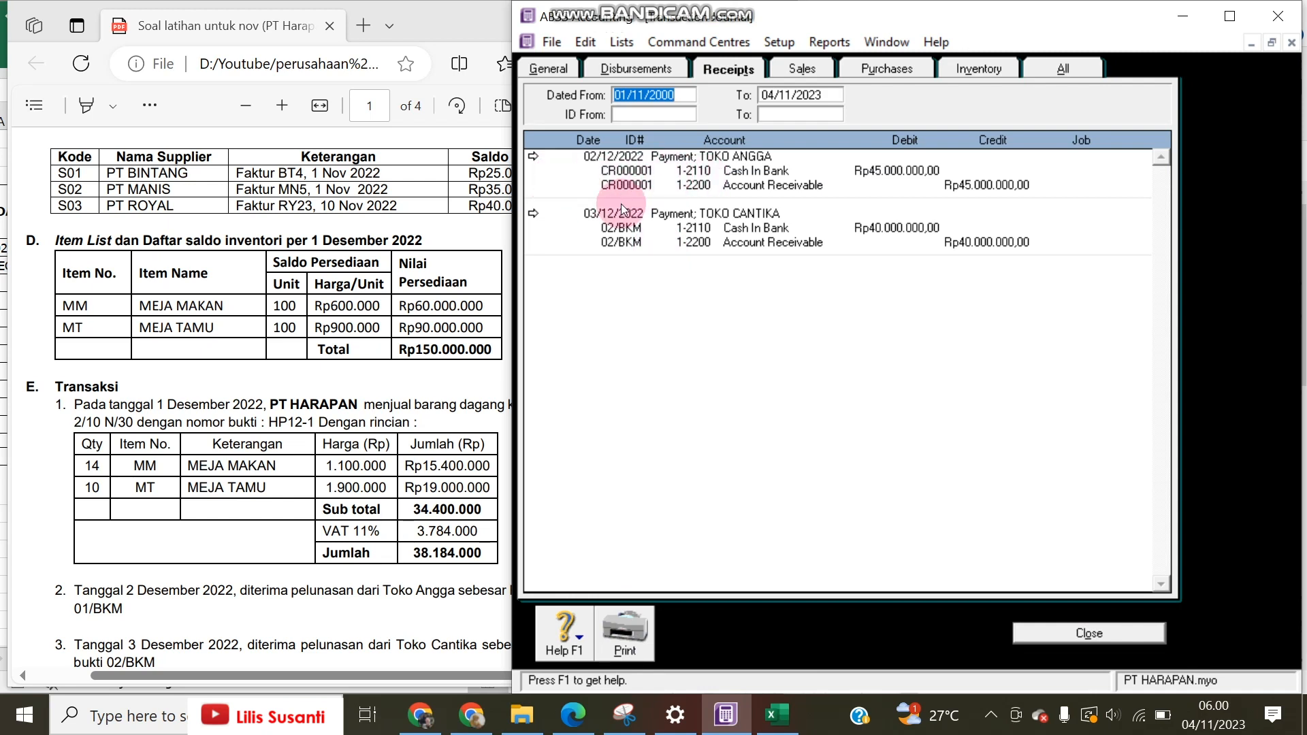
pyautogui.click(534, 156)
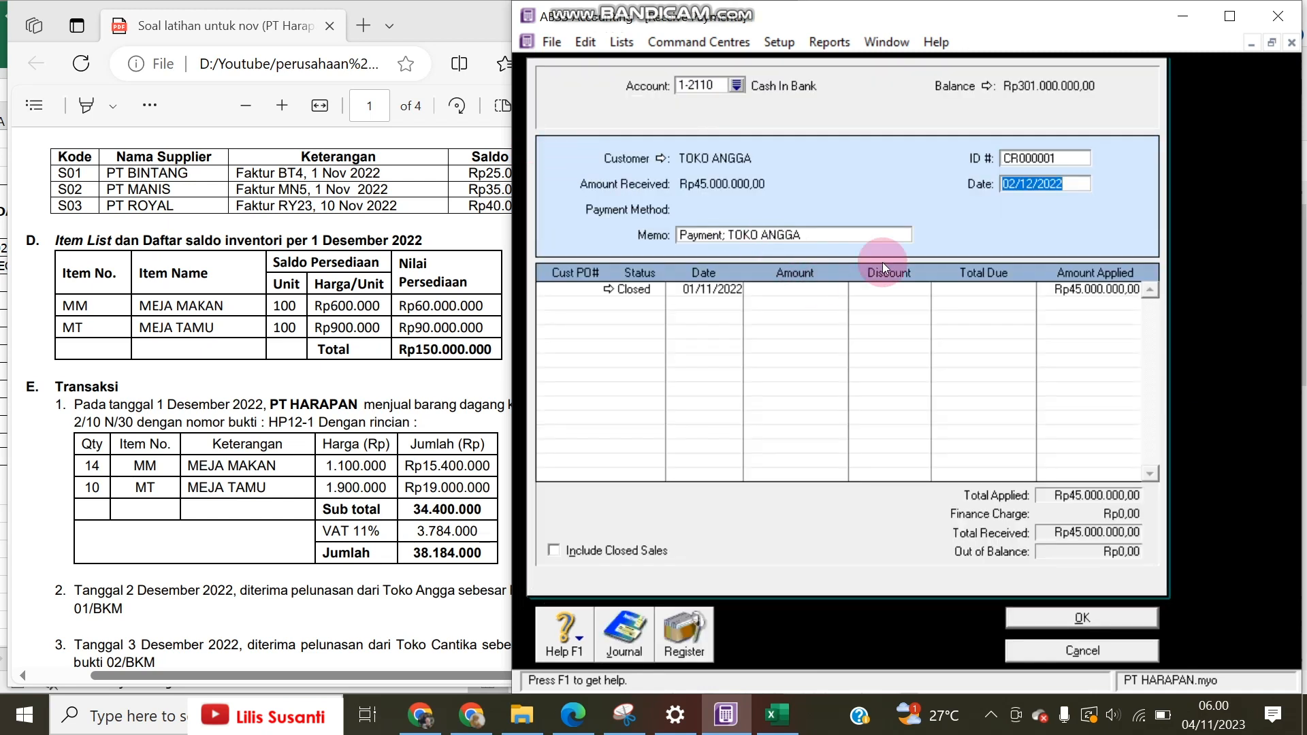
pyautogui.click(1017, 166)
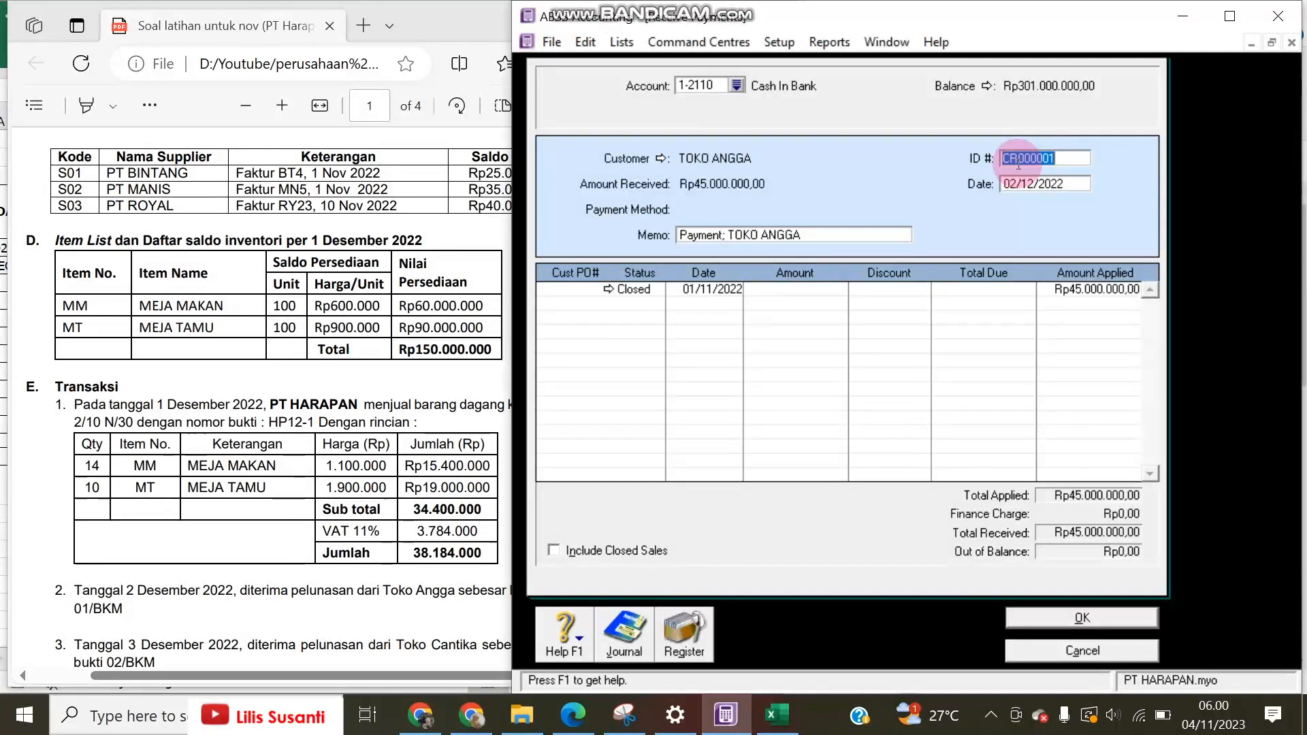
pyautogui.write('0')
pyautogui.click(1018, 163)
pyautogui.write('1/BKM')
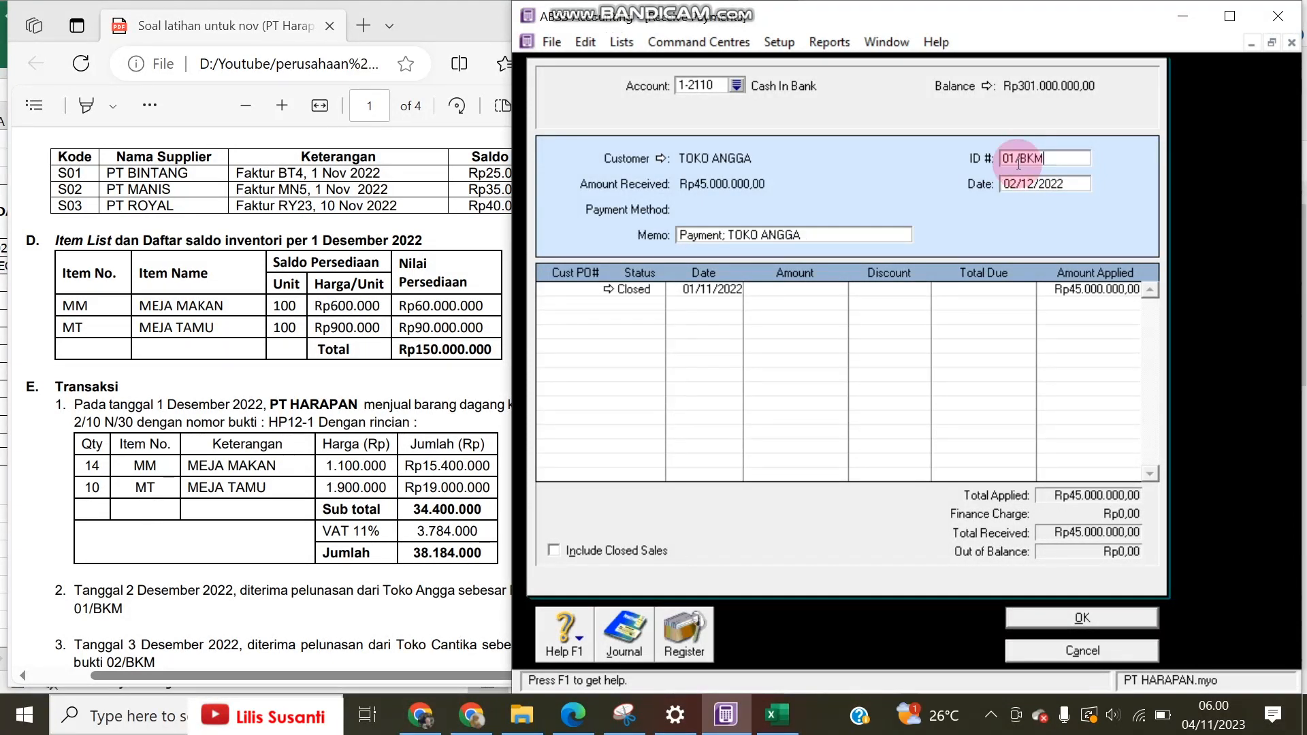
pyautogui.click(1070, 612)
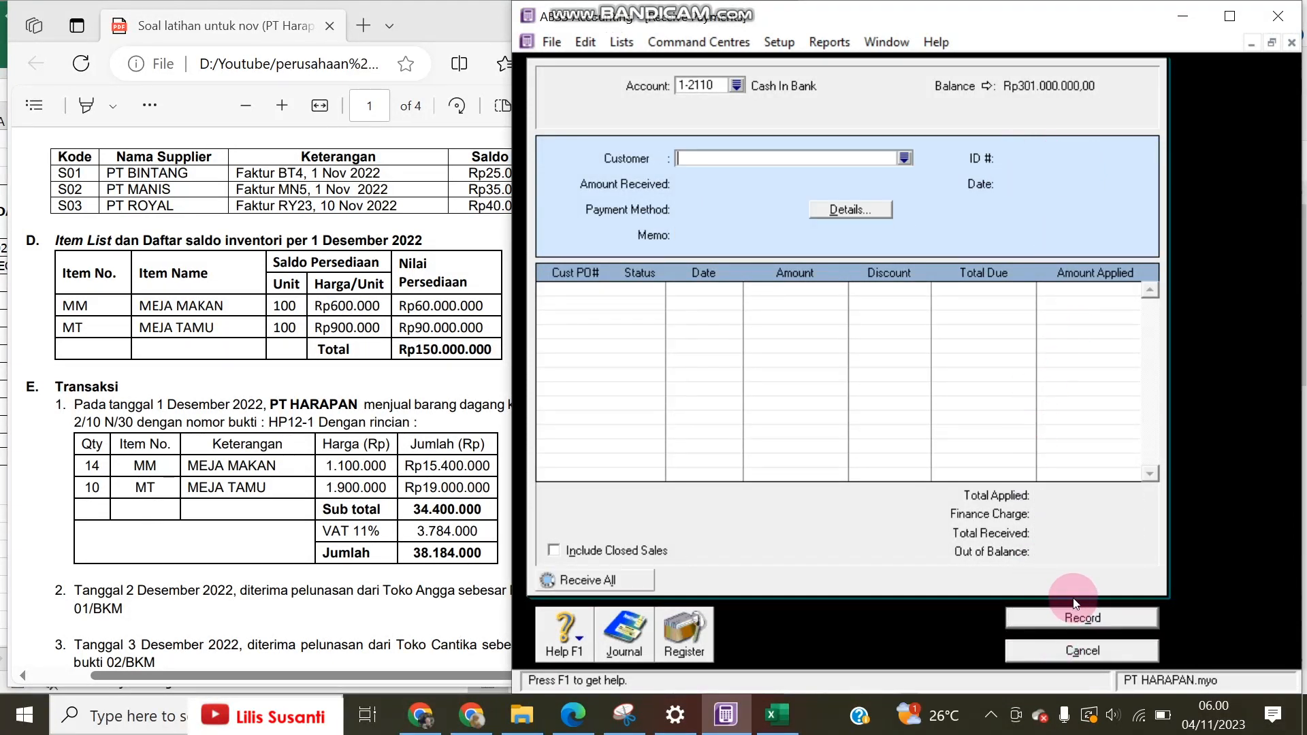
pyautogui.click(1062, 648)
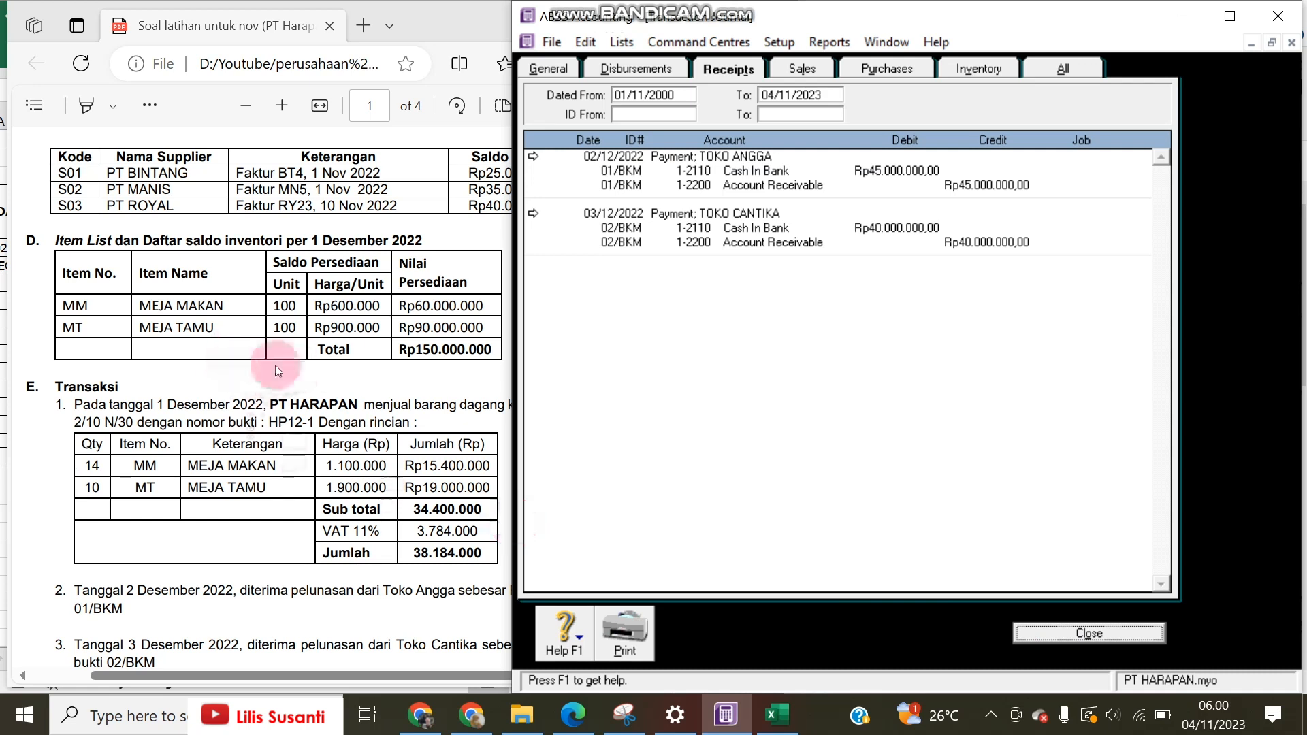
# Step: Find transaction 4 in the exercise PDF and start a new purchase entry in ABSS Accounting
pyautogui.click(349, 392)
pyautogui.scroll(-5, 349, 393)
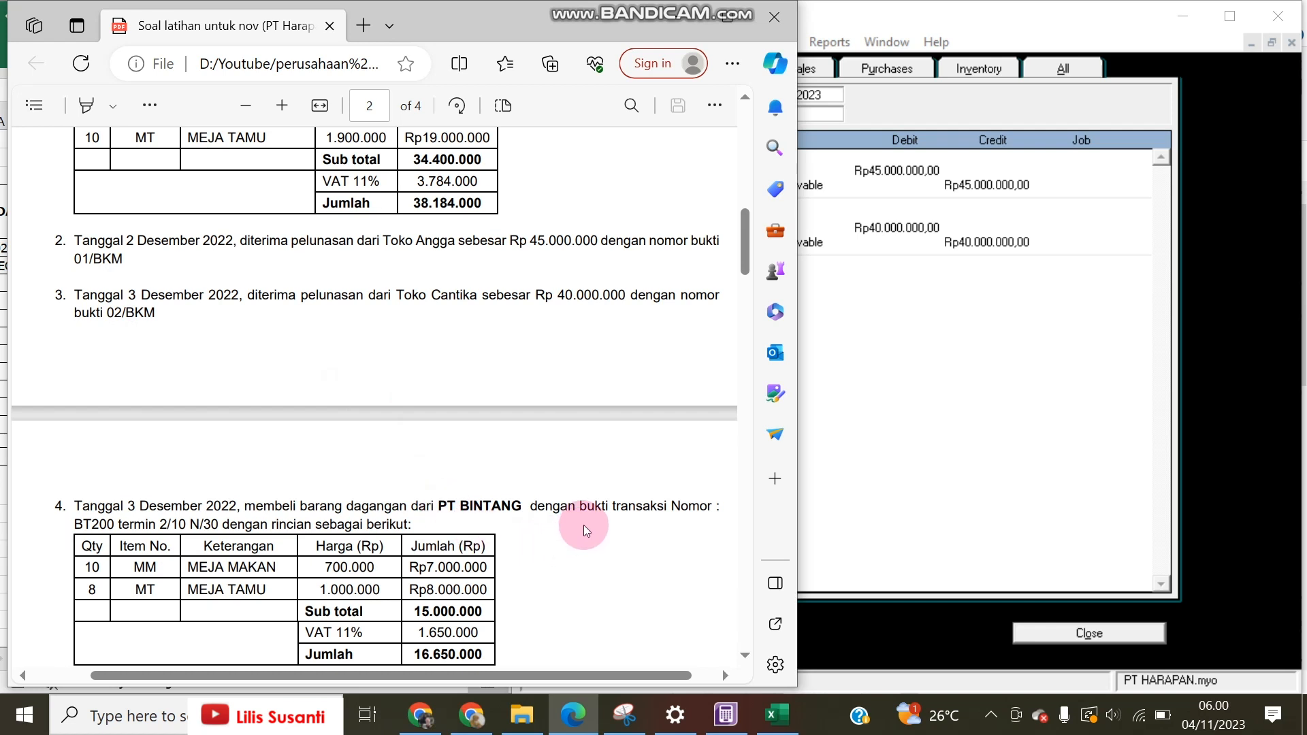
pyautogui.click(969, 475)
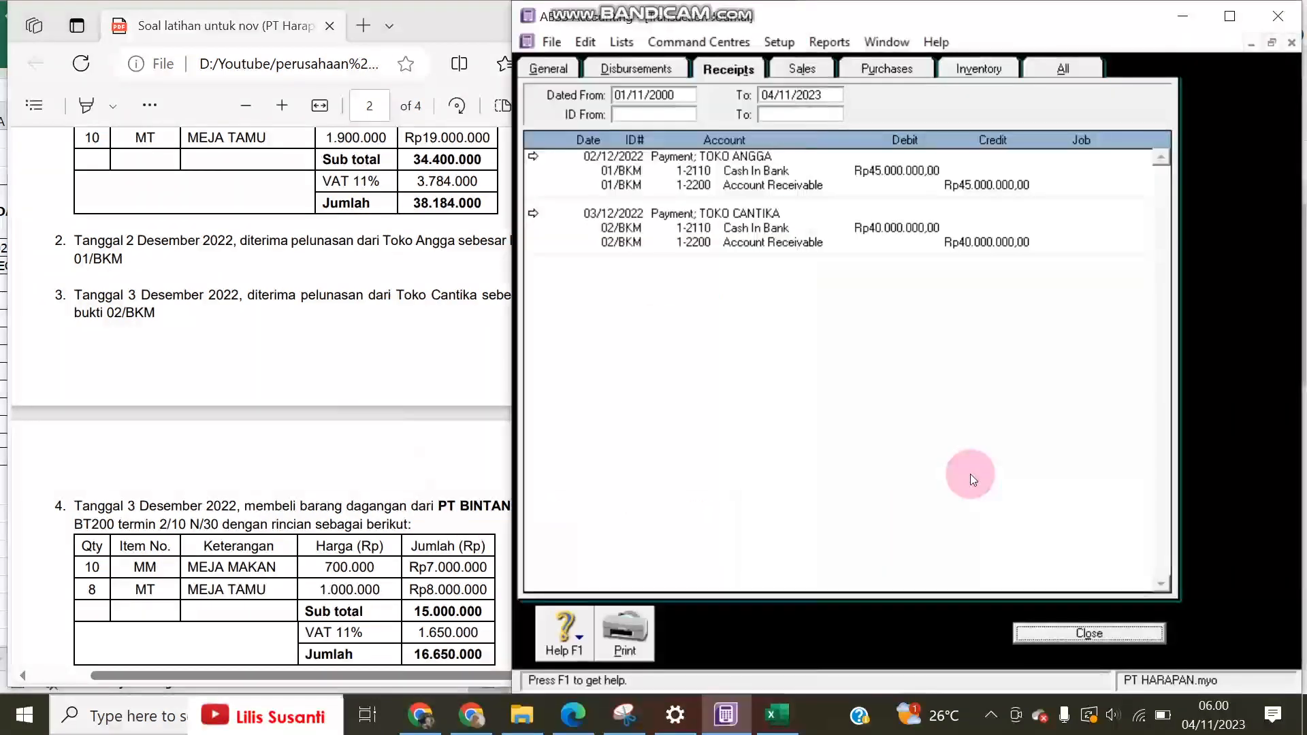
pyautogui.click(1035, 636)
pyautogui.click(961, 136)
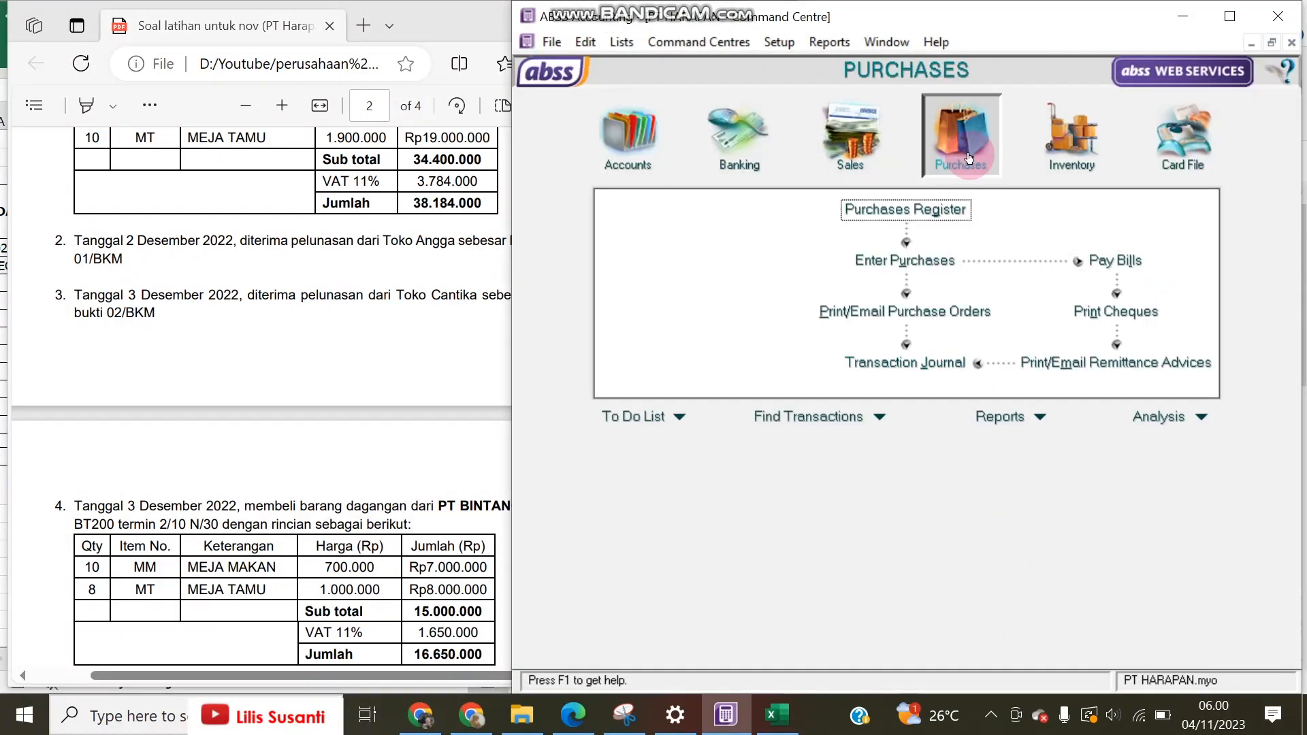
pyautogui.click(933, 259)
# Step: Choose PT BINTANG as the bill's supplier and switch the purchase to the Item layout
pyautogui.click(847, 94)
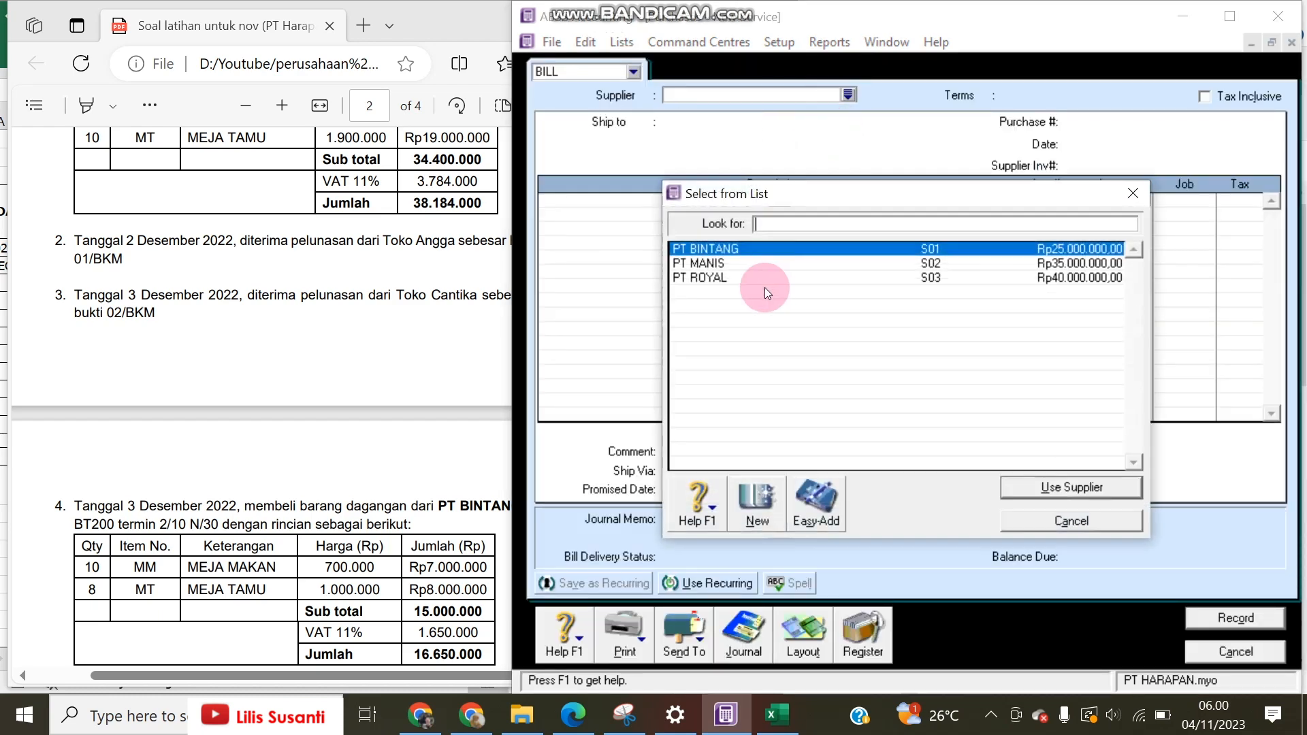
pyautogui.doubleClick(741, 249)
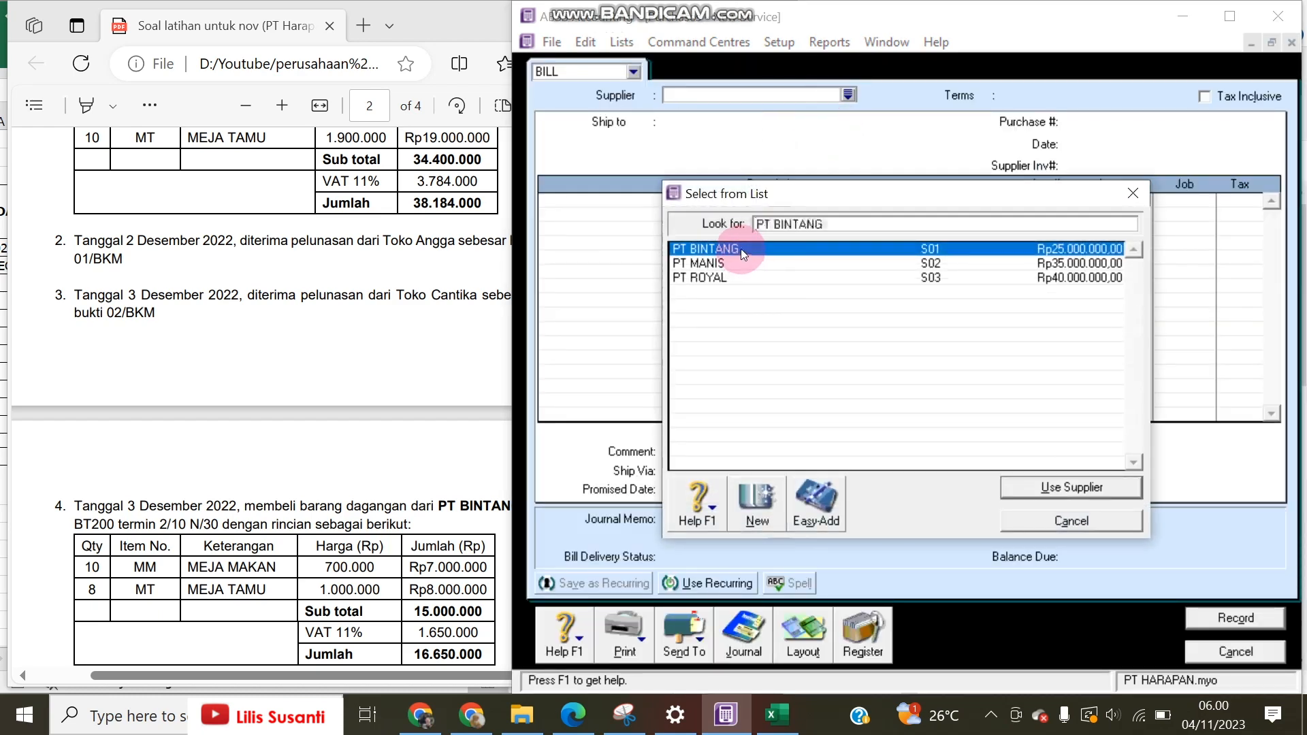
pyautogui.click(756, 630)
pyautogui.press('Escape')
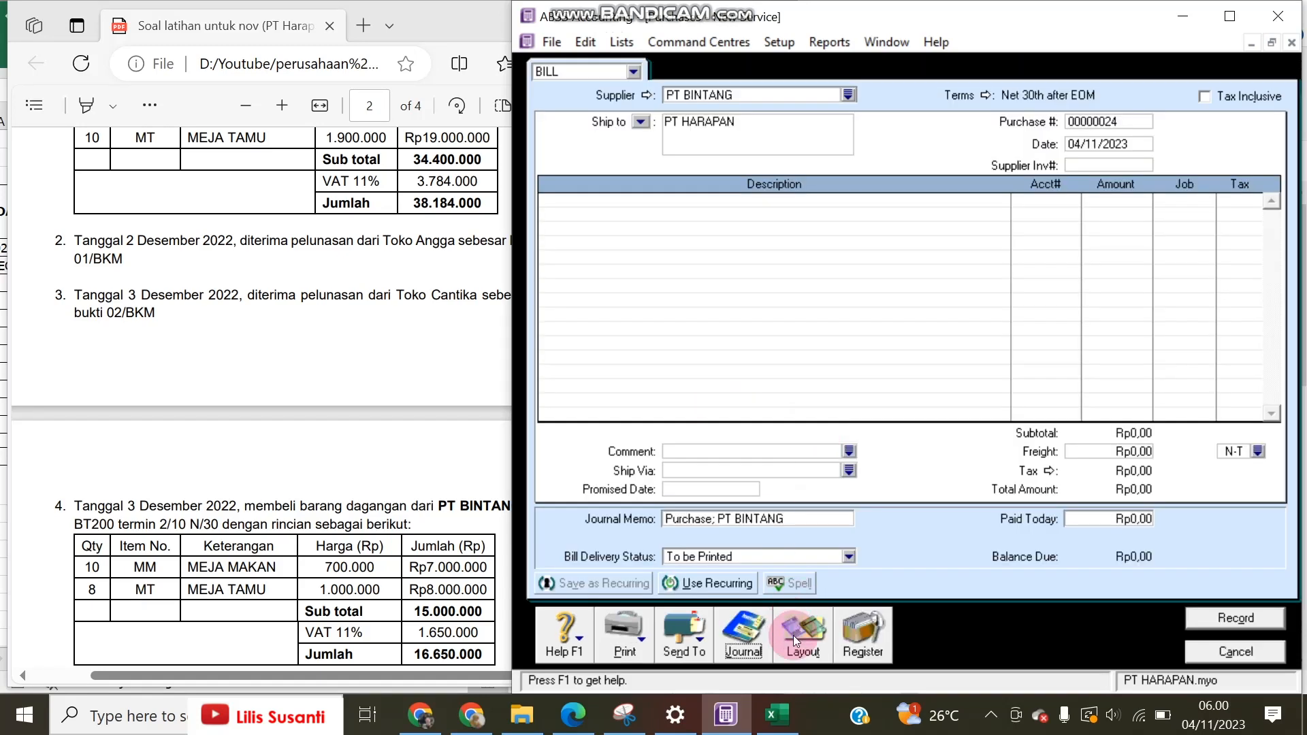
pyautogui.click(797, 633)
pyautogui.click(718, 341)
pyautogui.click(1028, 476)
# Step: Set the bill's credit terms to 2% discount within 10 days and balance due in 30 days, and date it 03/12/2022
pyautogui.click(986, 95)
pyautogui.click(967, 232)
pyautogui.click(957, 280)
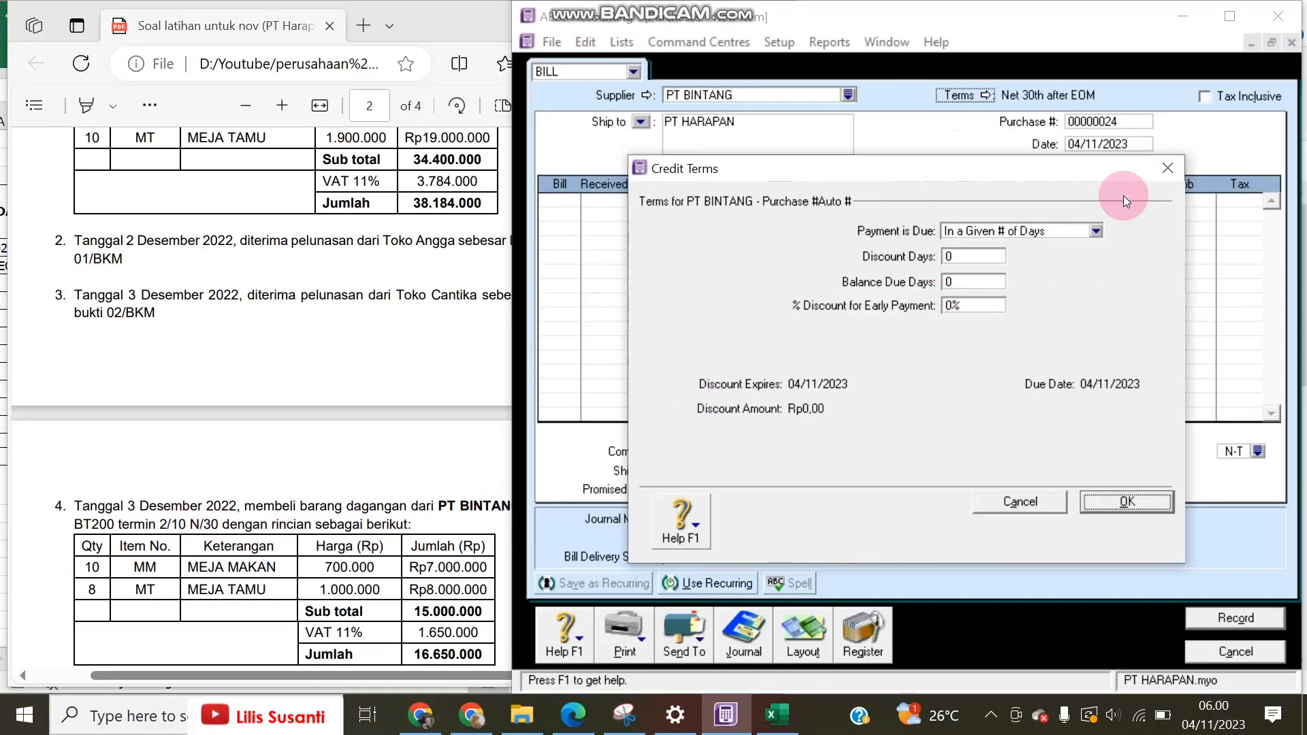
pyautogui.doubleClick(960, 261)
pyautogui.write('10')
pyautogui.press('Tab')
pyautogui.write('30')
pyautogui.press('Tab')
pyautogui.write('2')
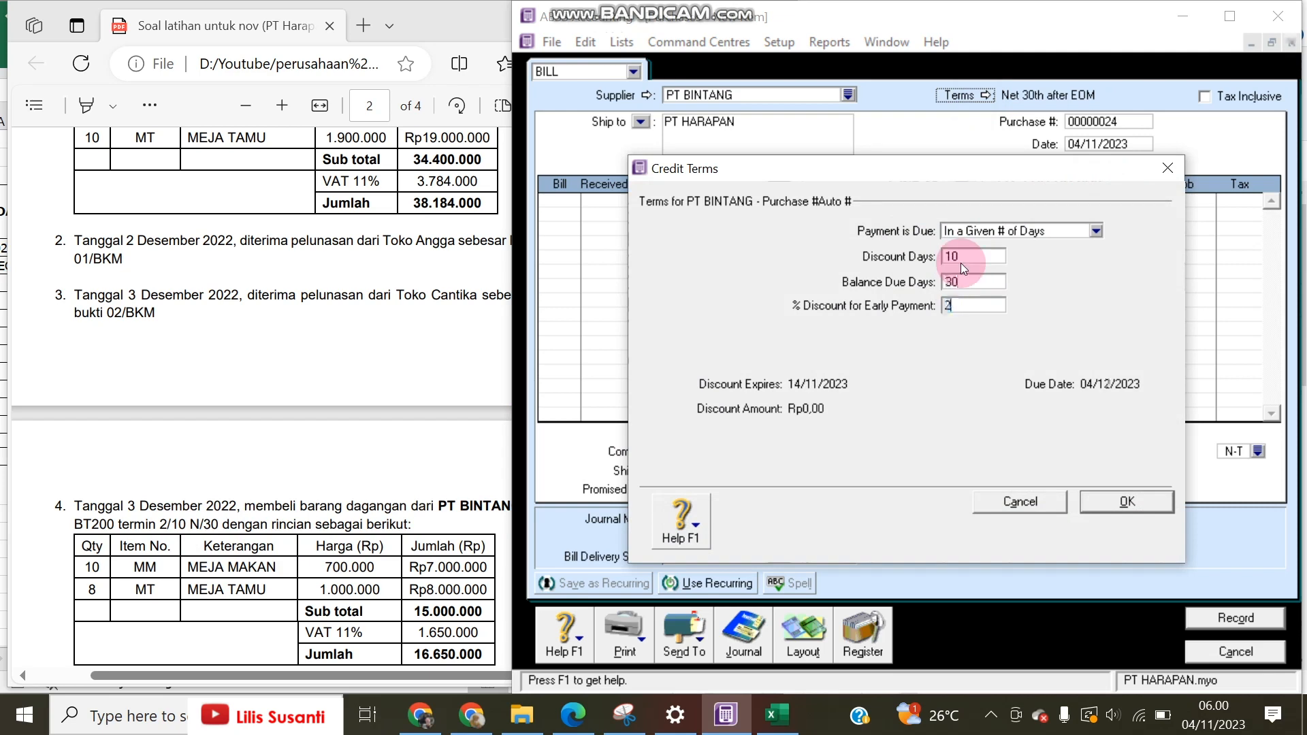
pyautogui.click(1114, 509)
pyautogui.click(1101, 147)
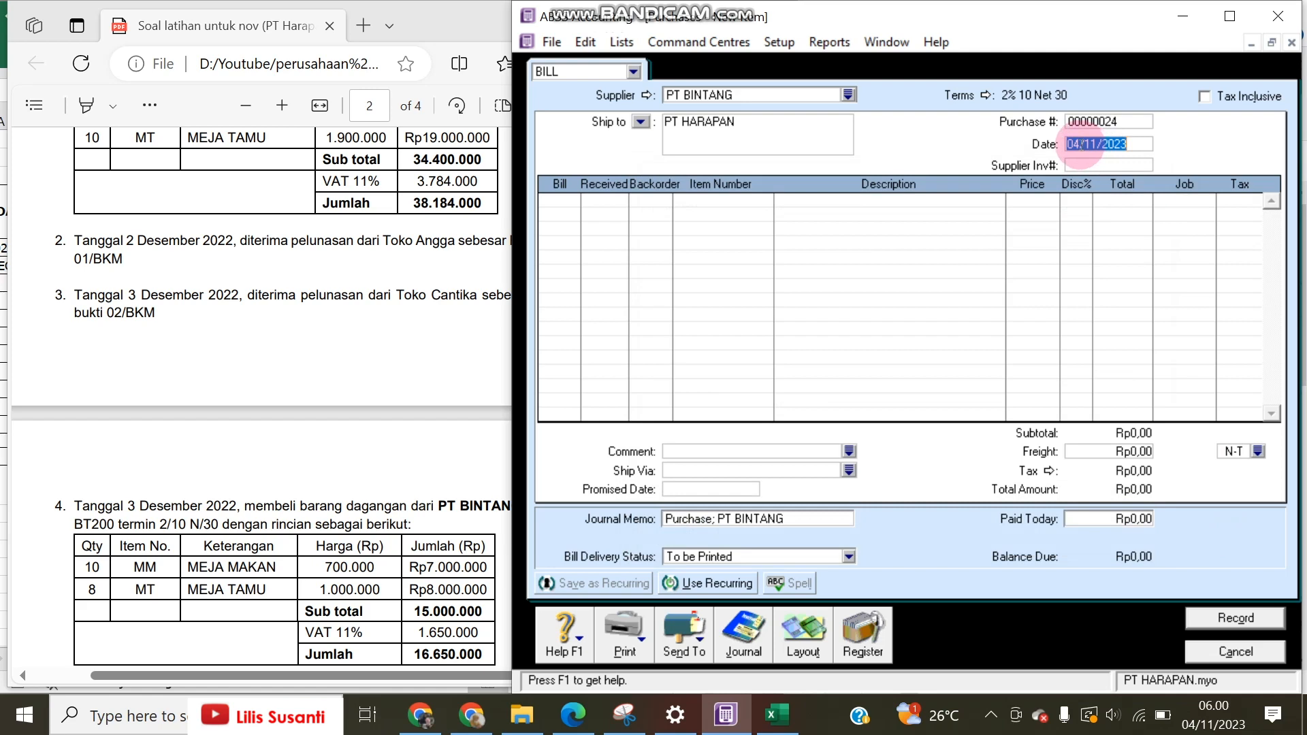
pyautogui.write('3/12/2022')
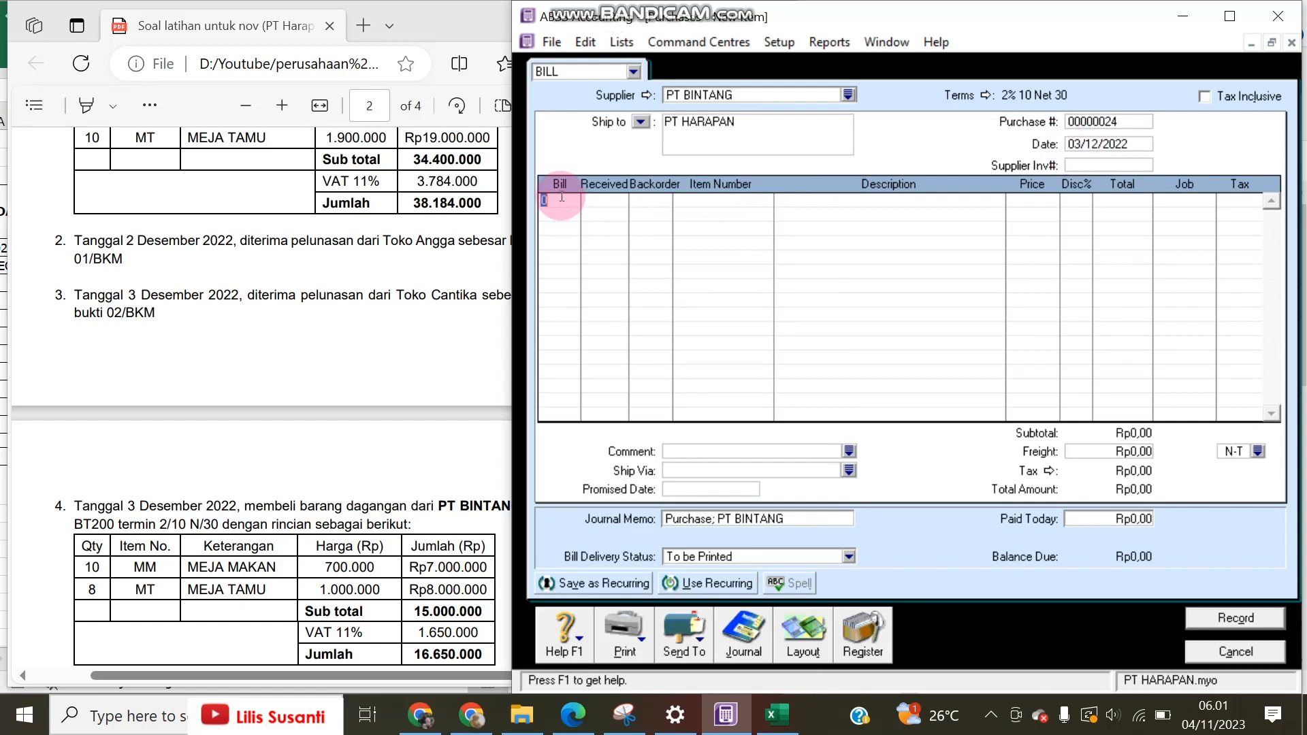
# Step: Add a bill line for 10 units of item MM (MEJA MAKAN) at a price of 700.000 each
pyautogui.click(561, 197)
pyautogui.write('10')
pyautogui.press('Tab')
pyautogui.press('Tab')
pyautogui.write('MM')
pyautogui.press('Tab')
pyautogui.press('Tab')
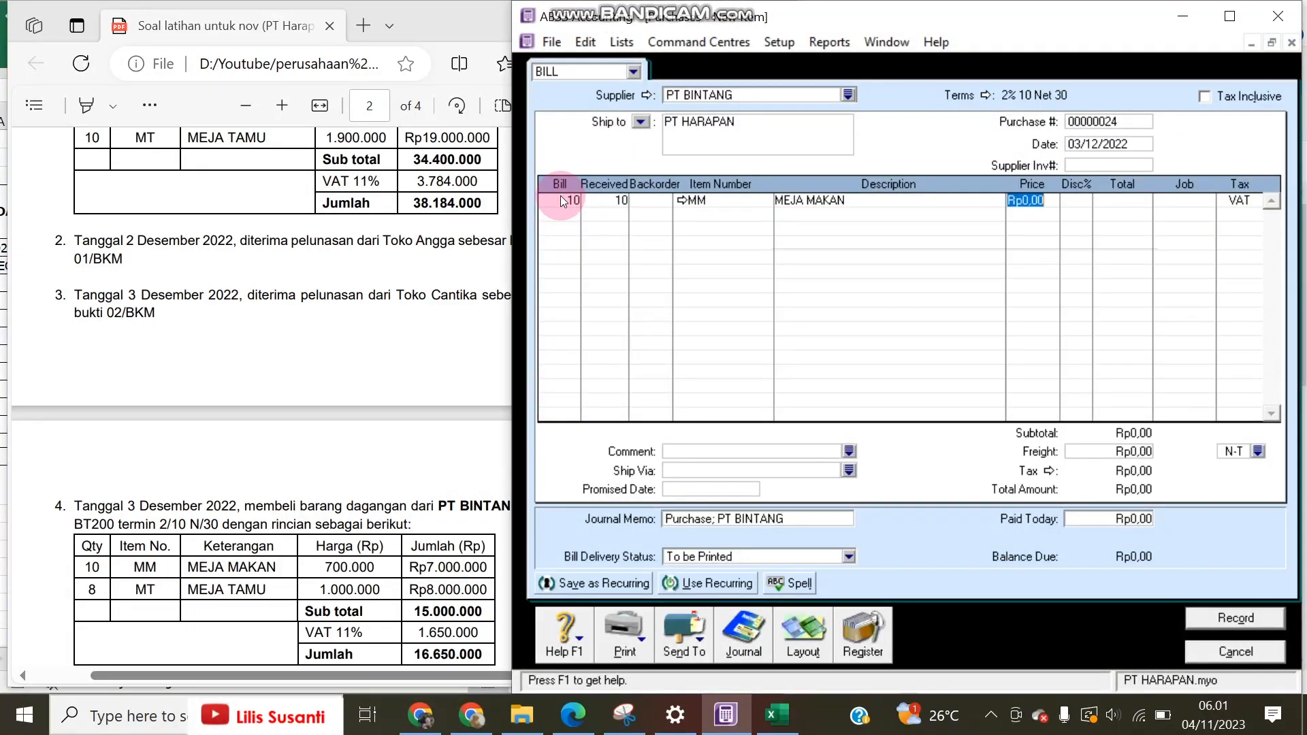
pyautogui.write('700000')
pyautogui.press('Tab')
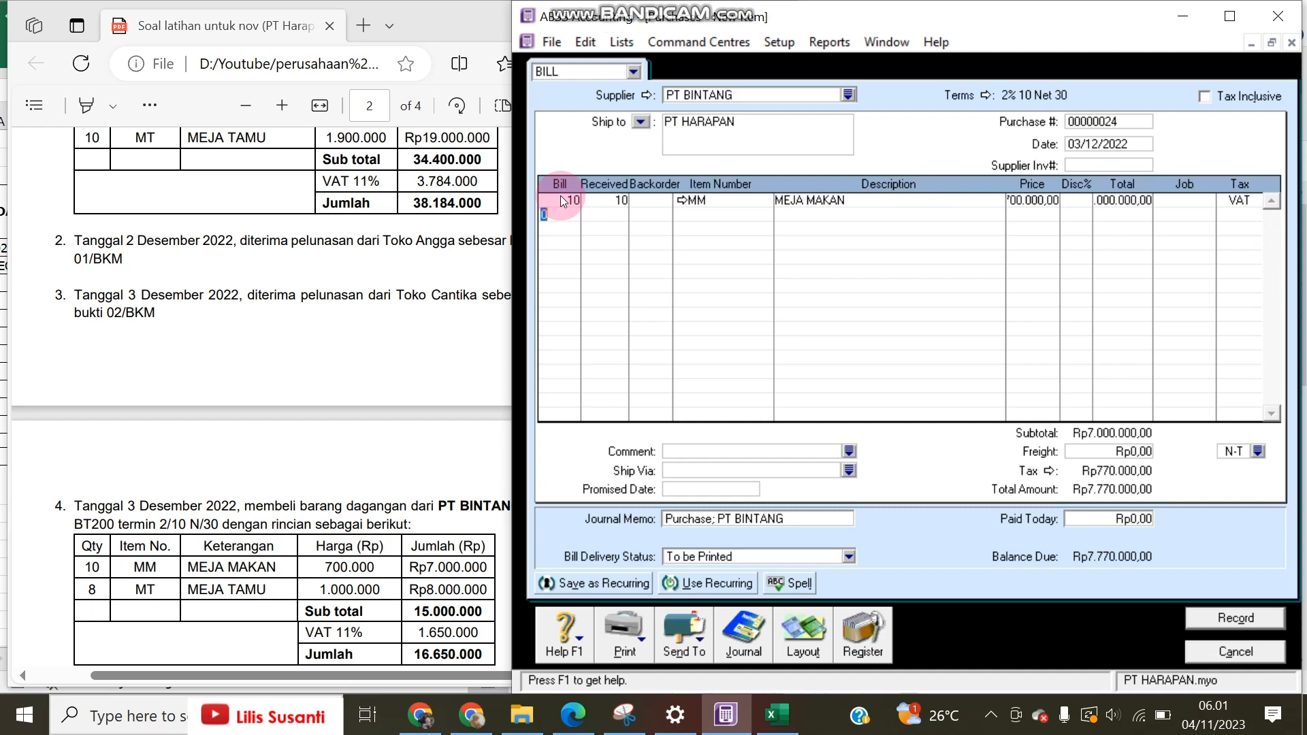
# Step: Add a bill line for 8 units of item MT (MEJA TAMU) at 1.000.000 each and record the purchase
pyautogui.write('8')
pyautogui.press('Tab')
pyautogui.press('Tab')
pyautogui.press('Tab')
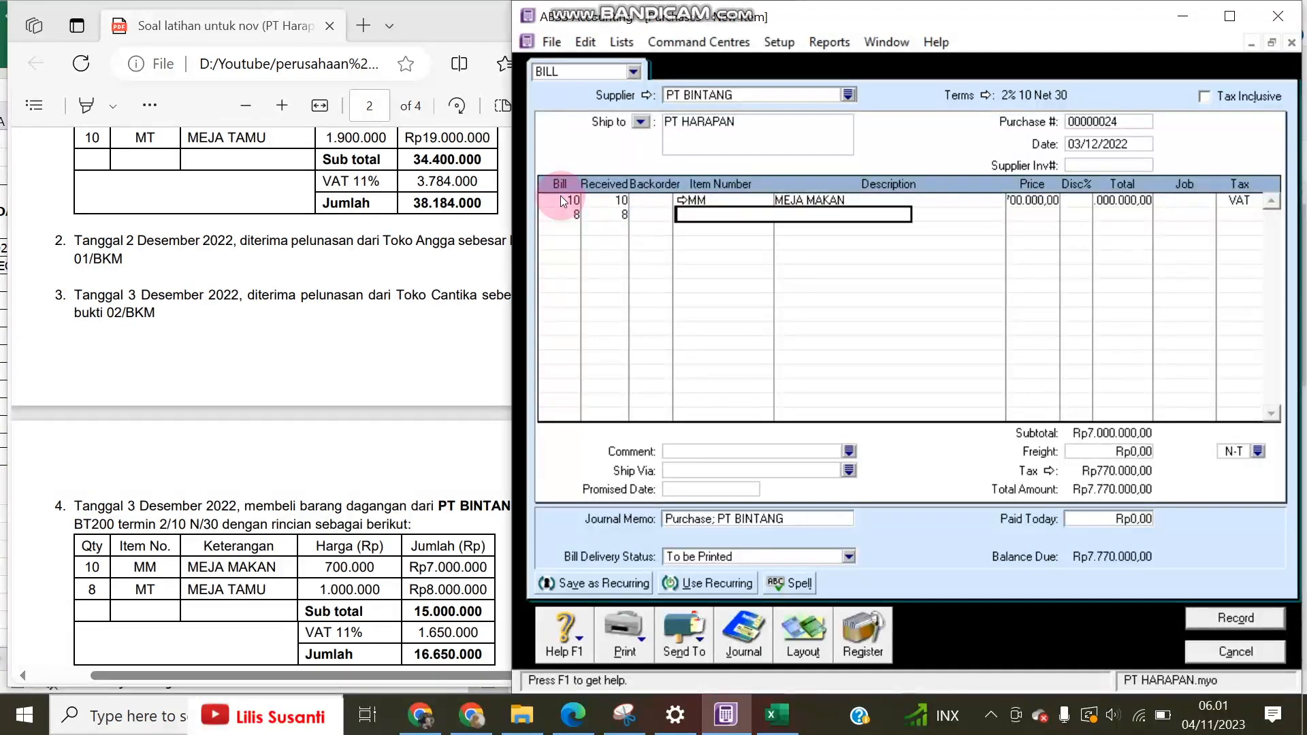
pyautogui.write('MT')
pyautogui.press('Tab')
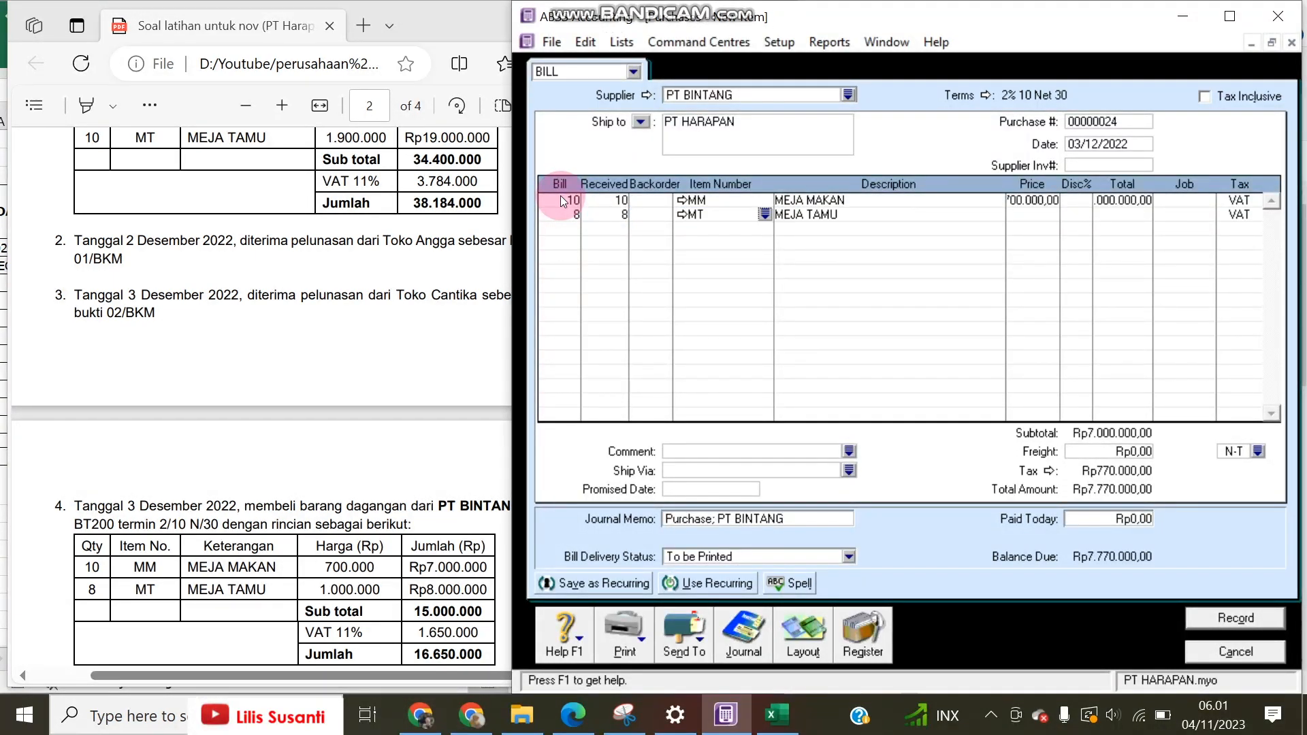
pyautogui.press('Tab')
pyautogui.write('1')
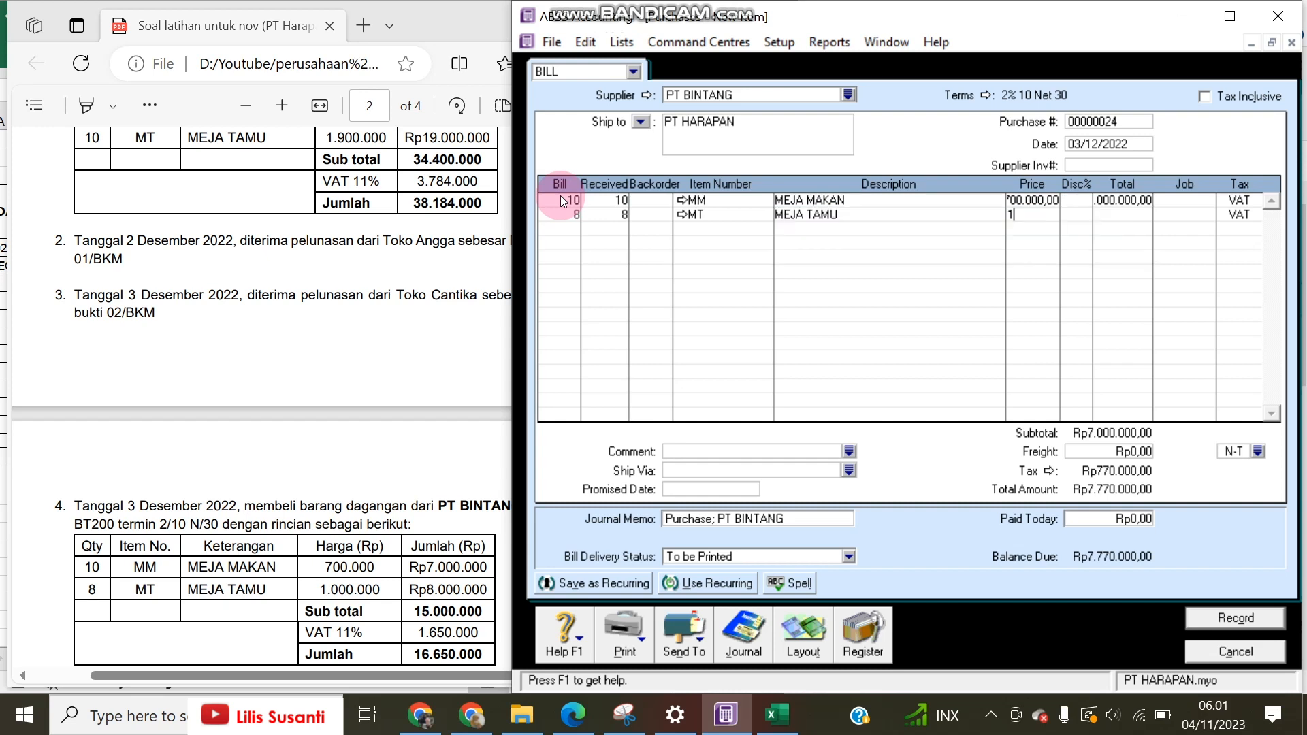
pyautogui.write('000000')
pyautogui.press('Tab')
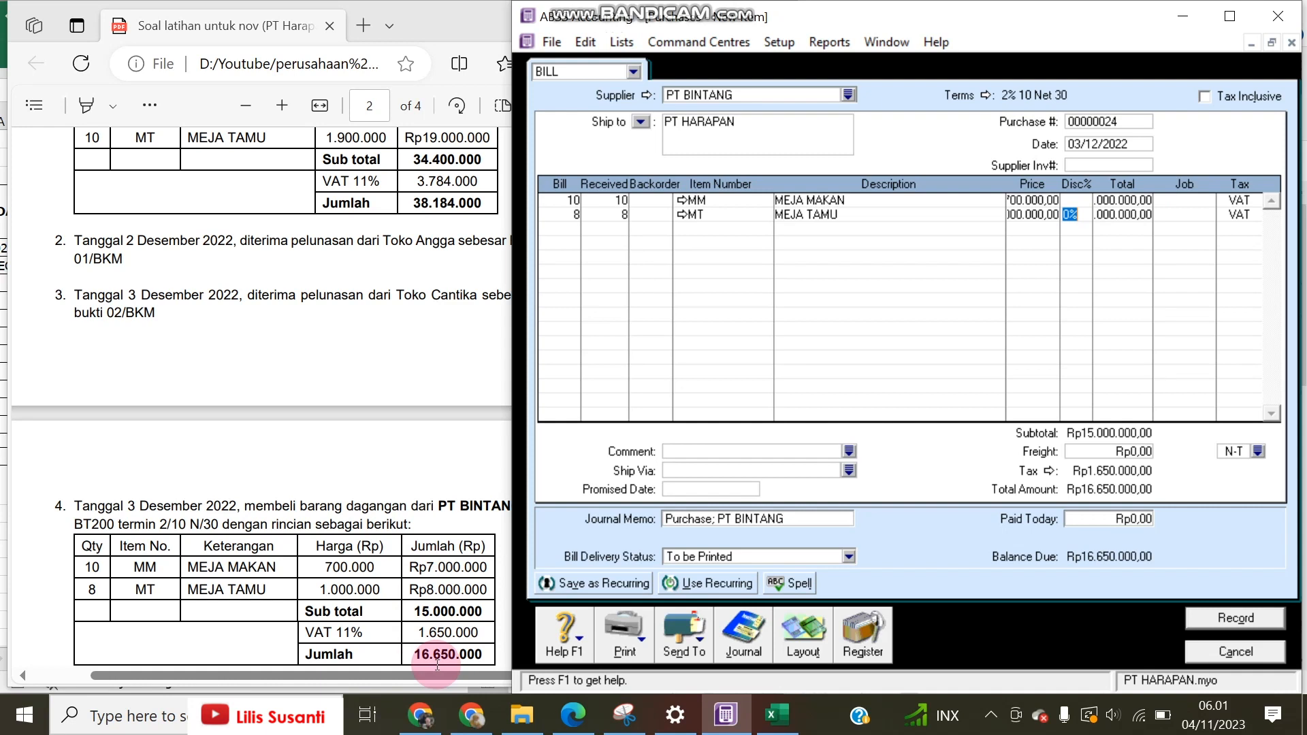
pyautogui.click(1234, 618)
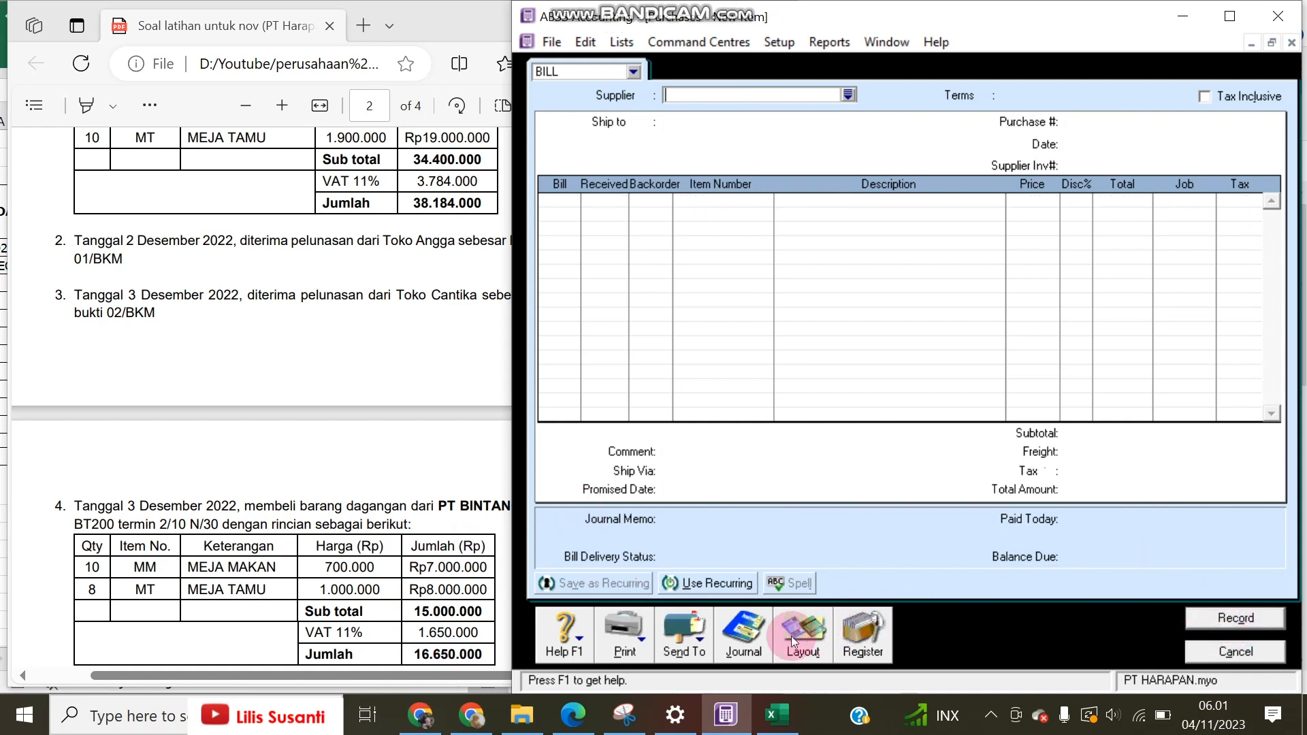
# Step: Check the PT BINTANG purchase in the purchases journal and read transaction 5 in the exercise PDF
pyautogui.click(752, 640)
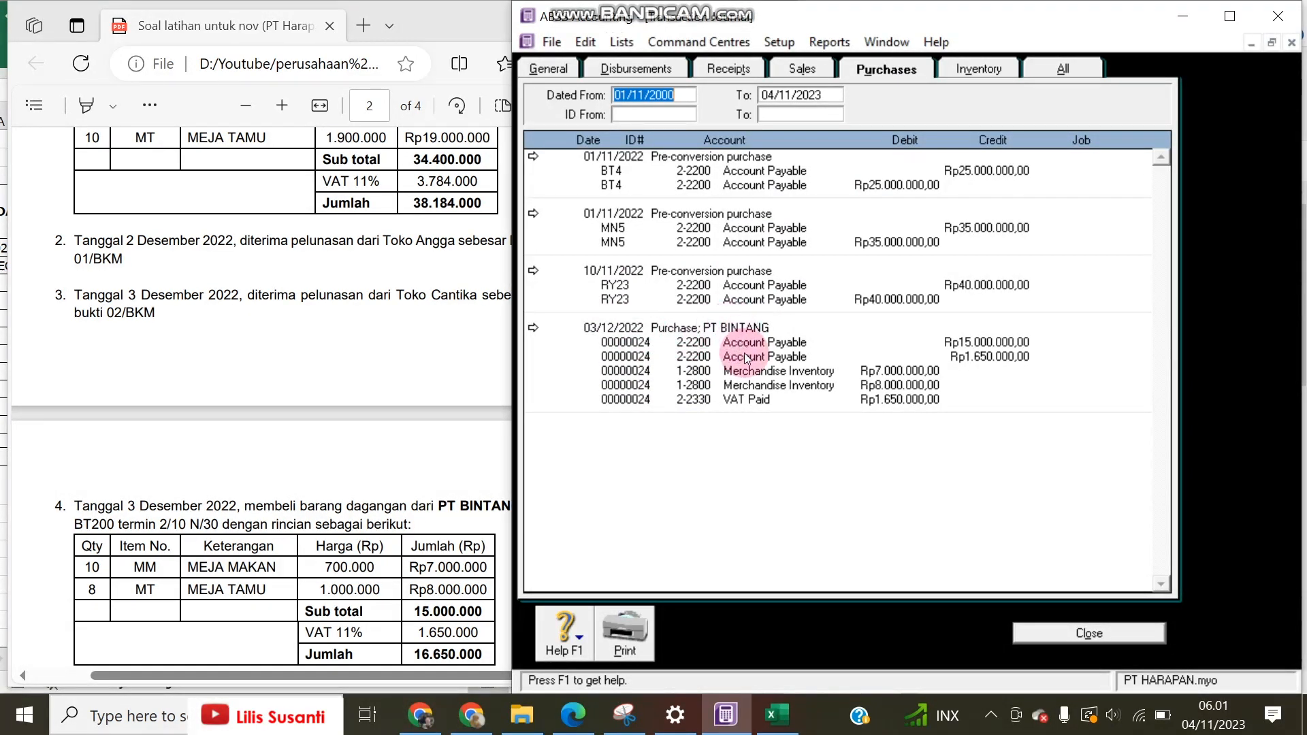
pyautogui.click(335, 610)
pyautogui.scroll(-5, 340, 593)
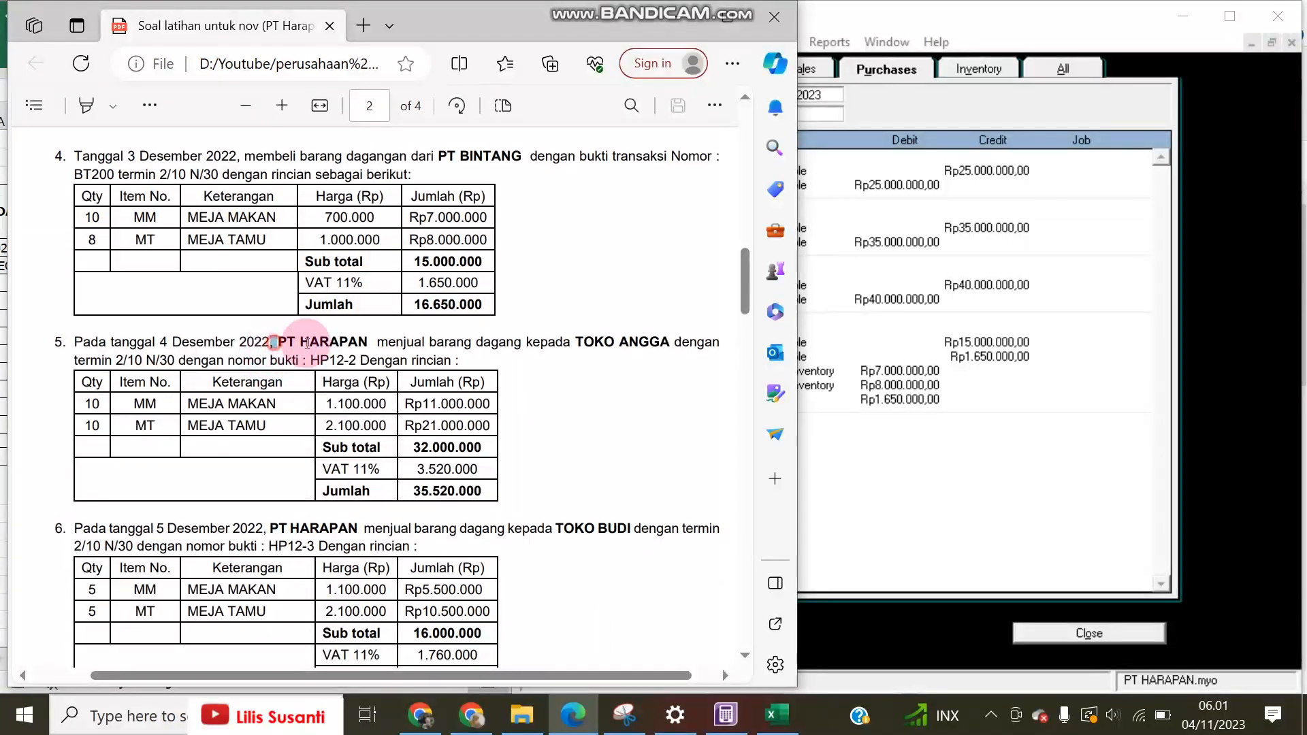
pyautogui.moveTo(271, 342); pyautogui.dragTo(396, 342)
pyautogui.click(1014, 434)
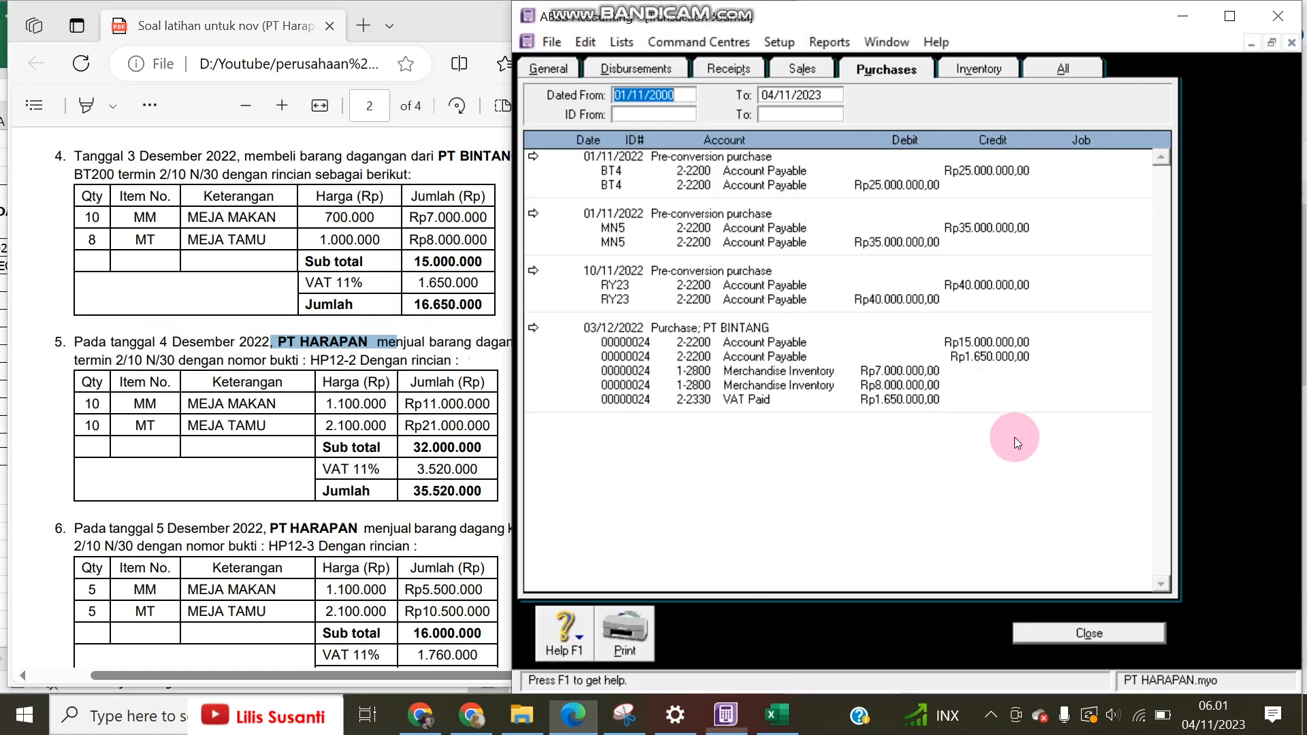
# Step: Leave the purchase bill and start a new sales invoice for customer TOKO ANGGA
pyautogui.click(1057, 632)
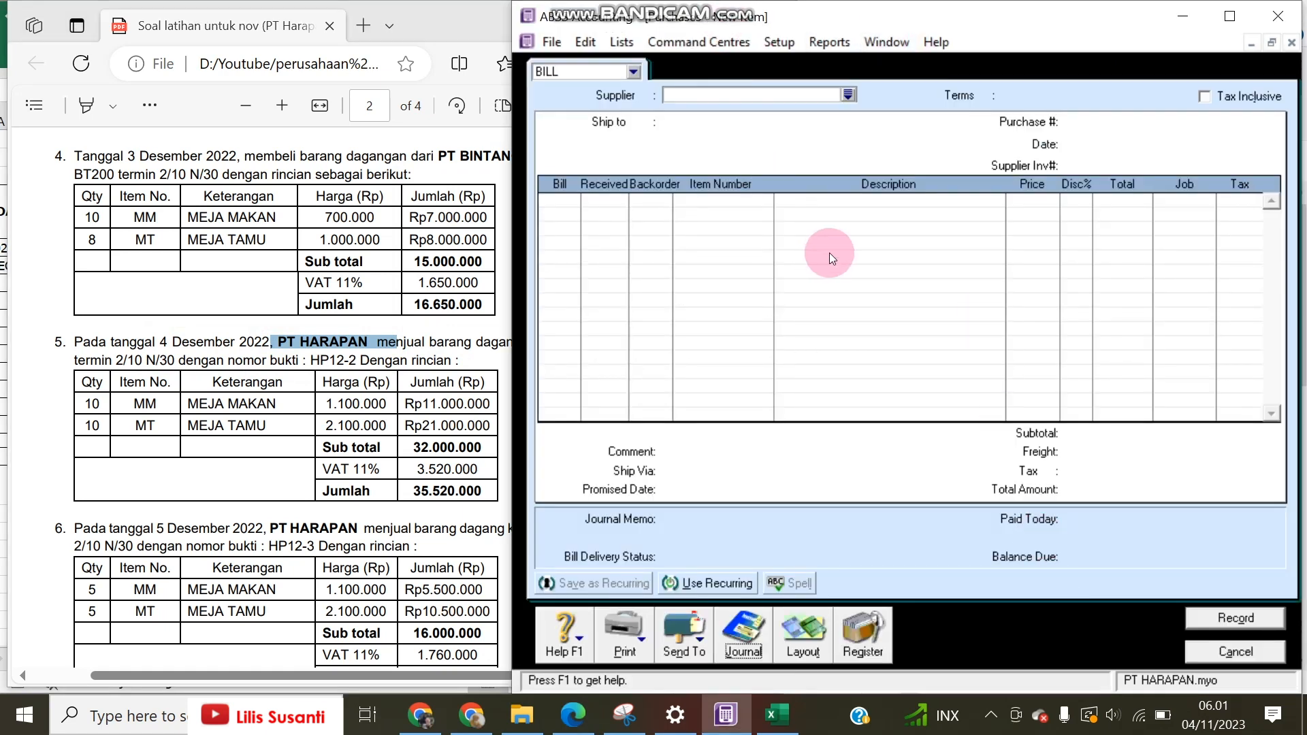
pyautogui.press('Escape')
pyautogui.click(850, 136)
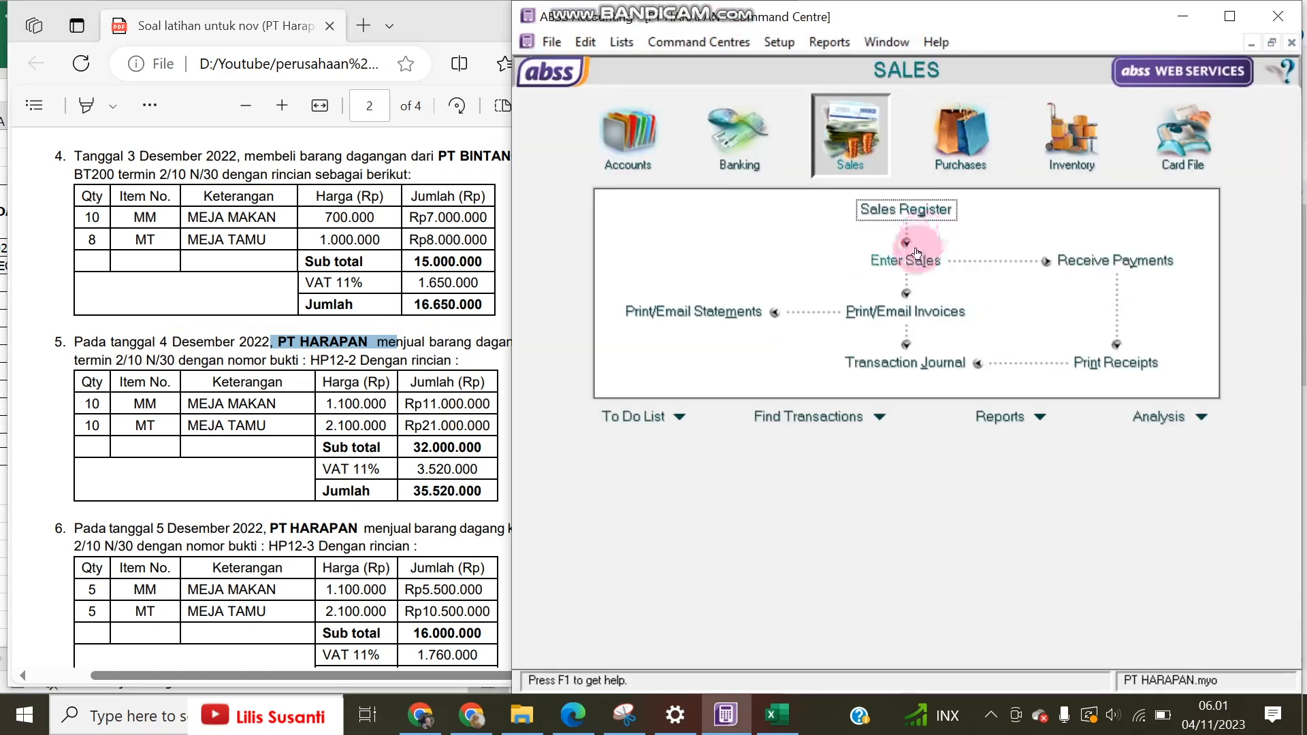
pyautogui.click(915, 253)
pyautogui.click(850, 96)
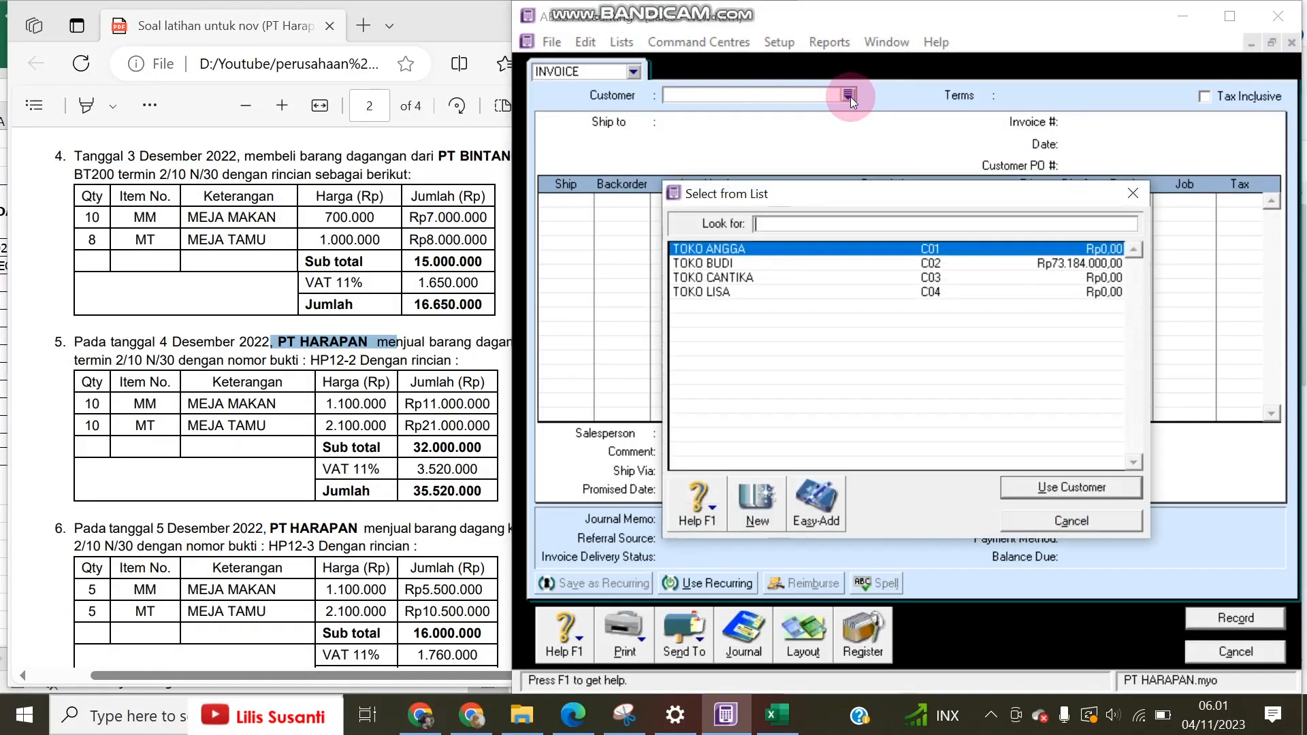
pyautogui.click(412, 352)
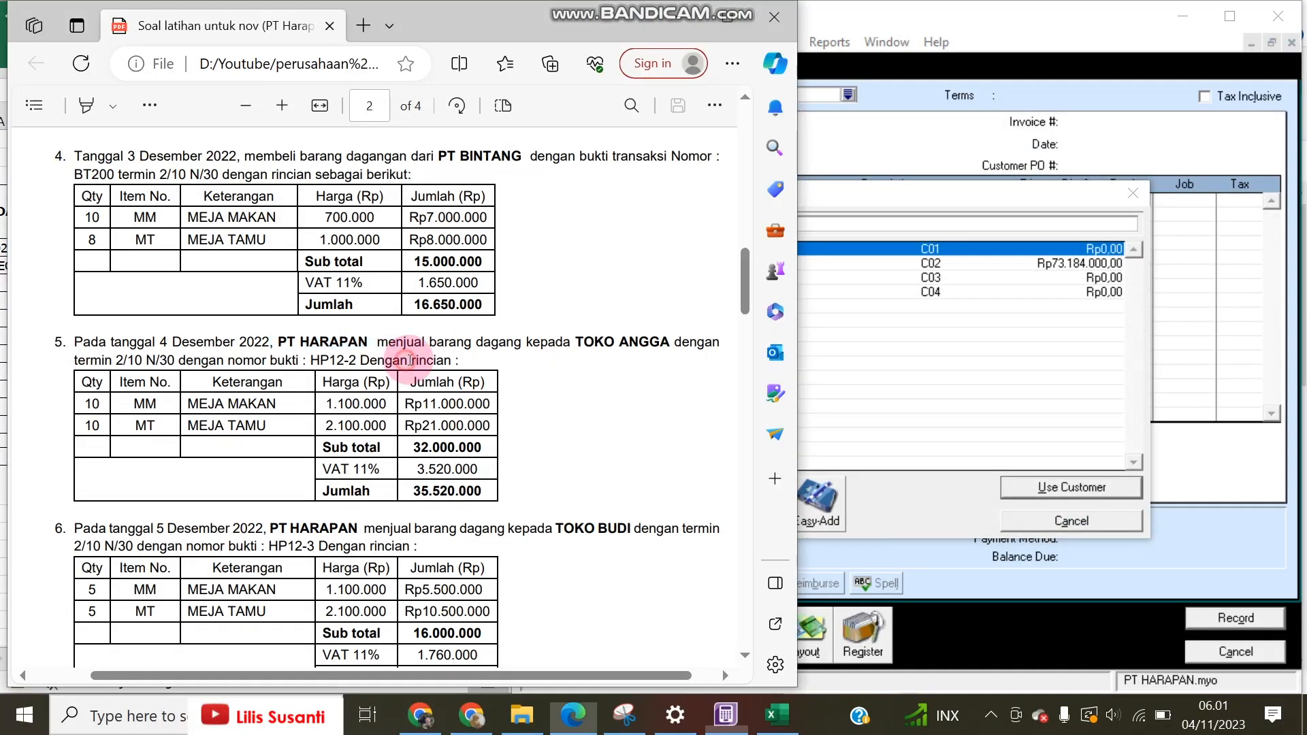
pyautogui.click(882, 220)
pyautogui.doubleClick(725, 251)
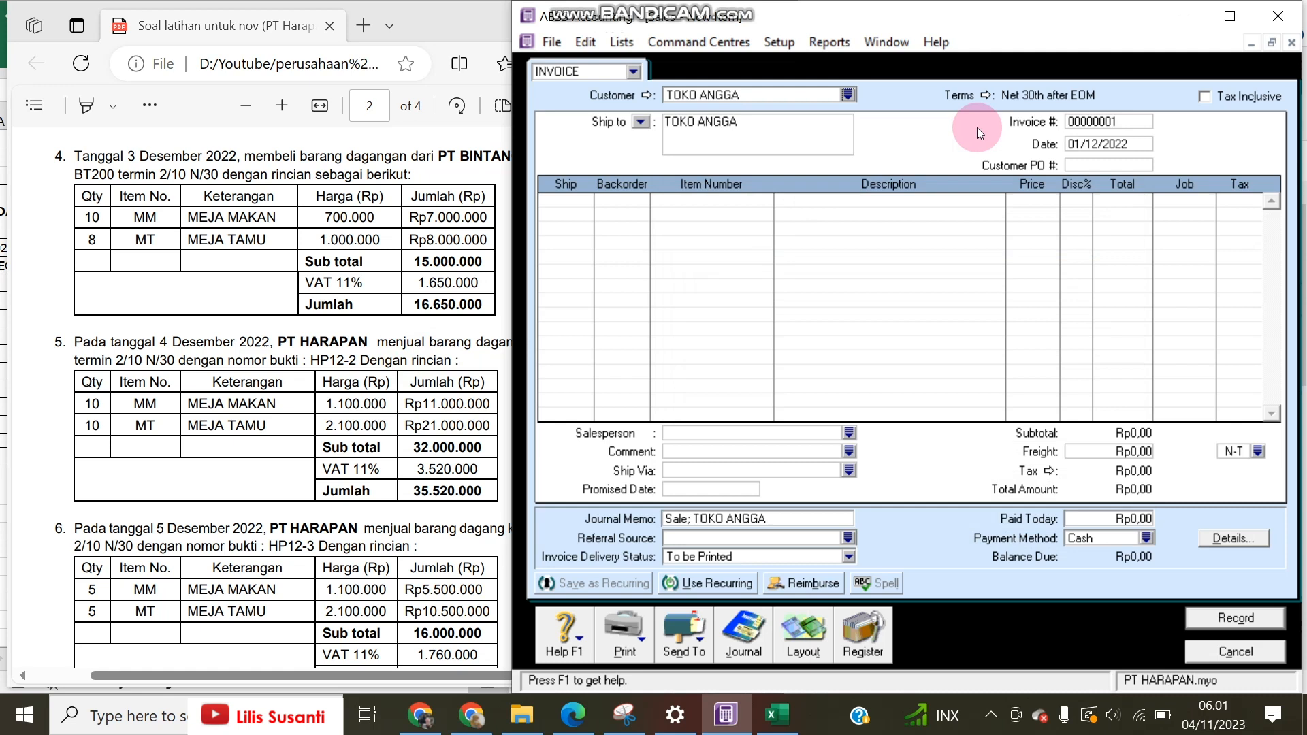
# Step: Set the invoice's credit terms to a 2% discount within 10 days and balance due in 30 days
pyautogui.click(984, 96)
pyautogui.click(962, 230)
pyautogui.click(965, 272)
pyautogui.click(963, 256)
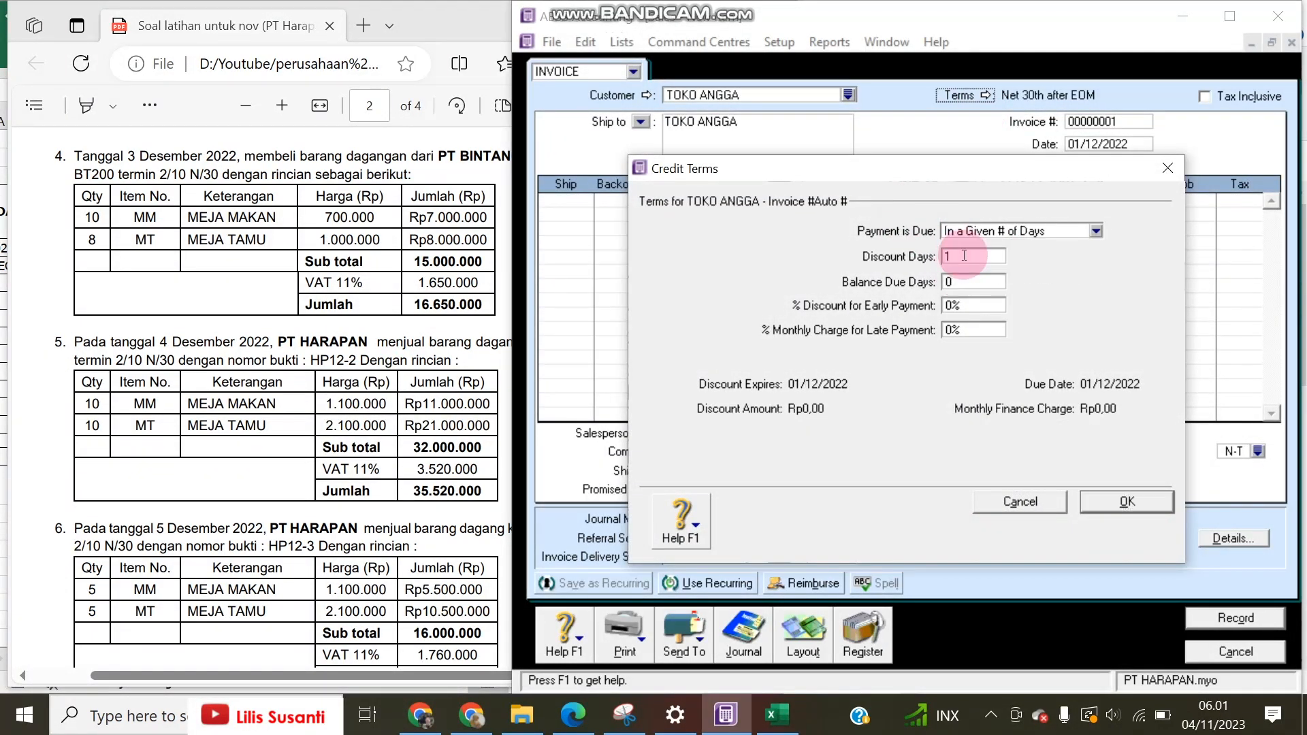
pyautogui.press('Tab')
pyautogui.press('BackSpace')
pyautogui.write('2')
pyautogui.press('Tab')
pyautogui.press('Tab')
pyautogui.click(1110, 508)
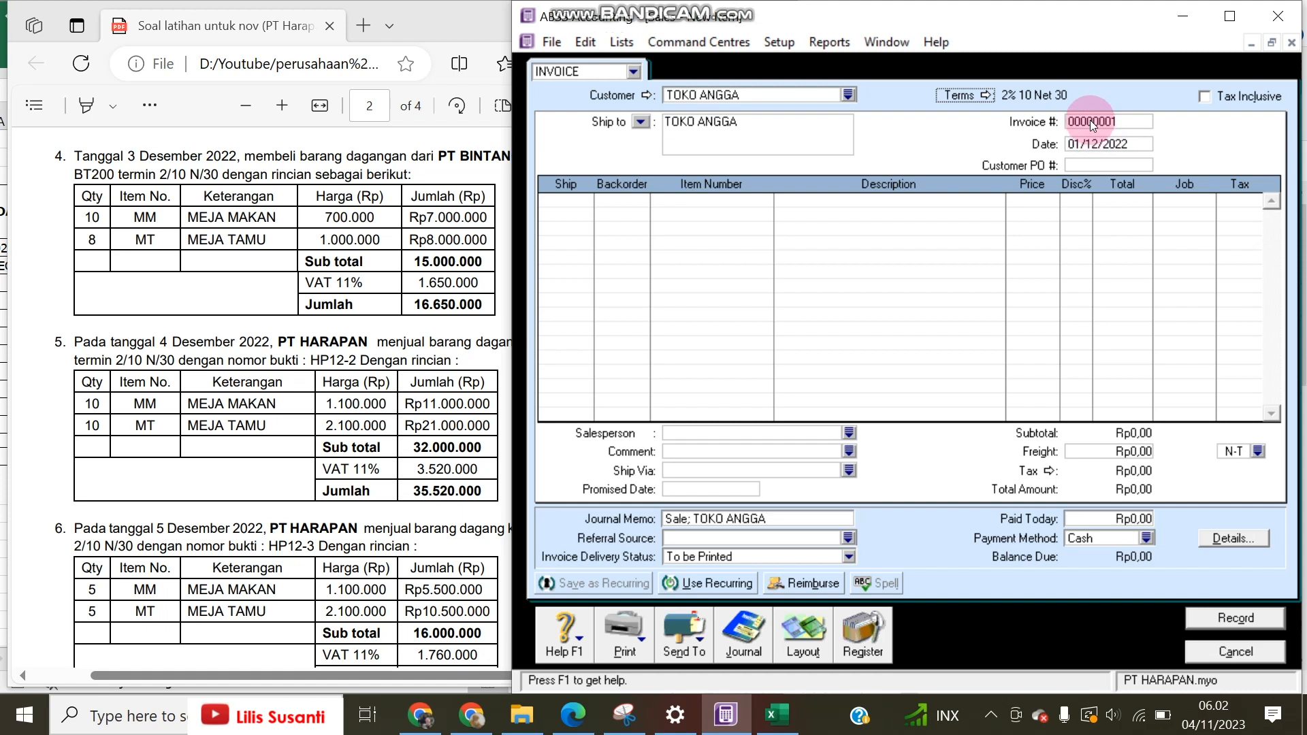
# Step: Compare the document numbers of all transactions in the transaction journal with transactions 4 and 5 in the exercise PDF
pyautogui.click(269, 550)
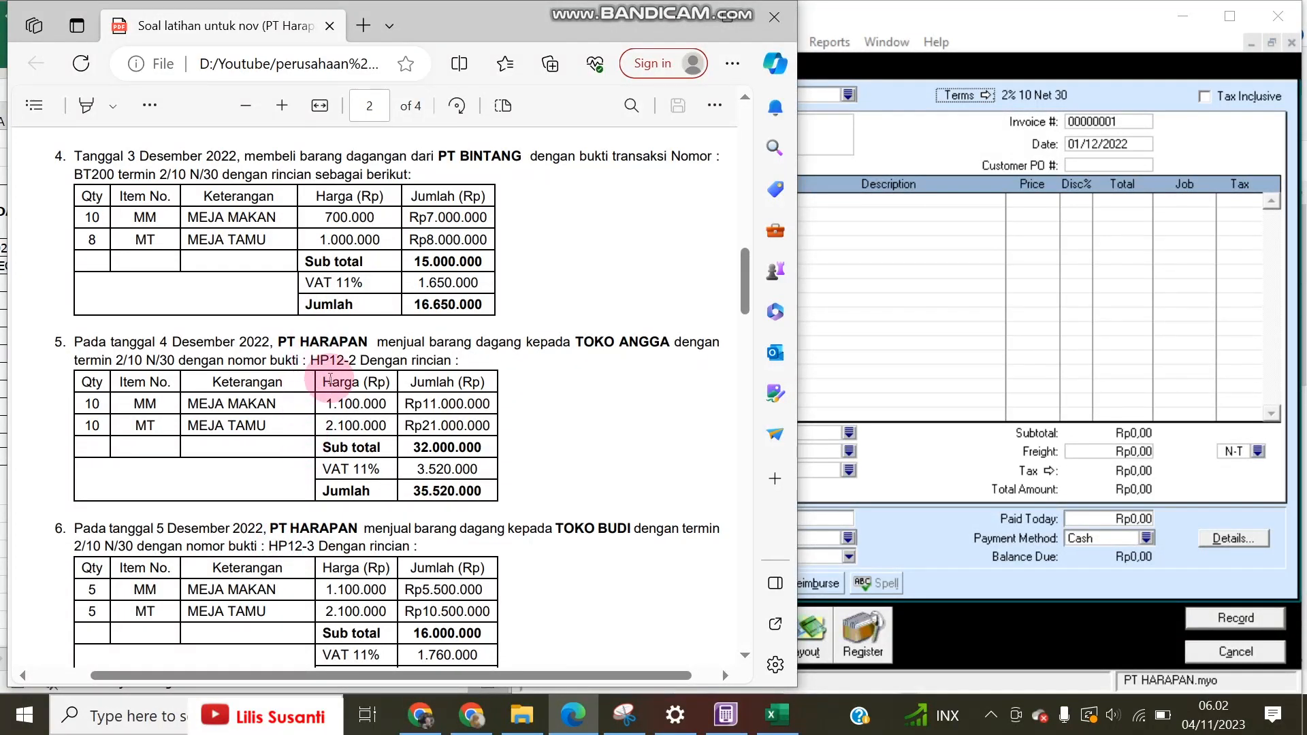
pyautogui.scroll(3, 328, 368)
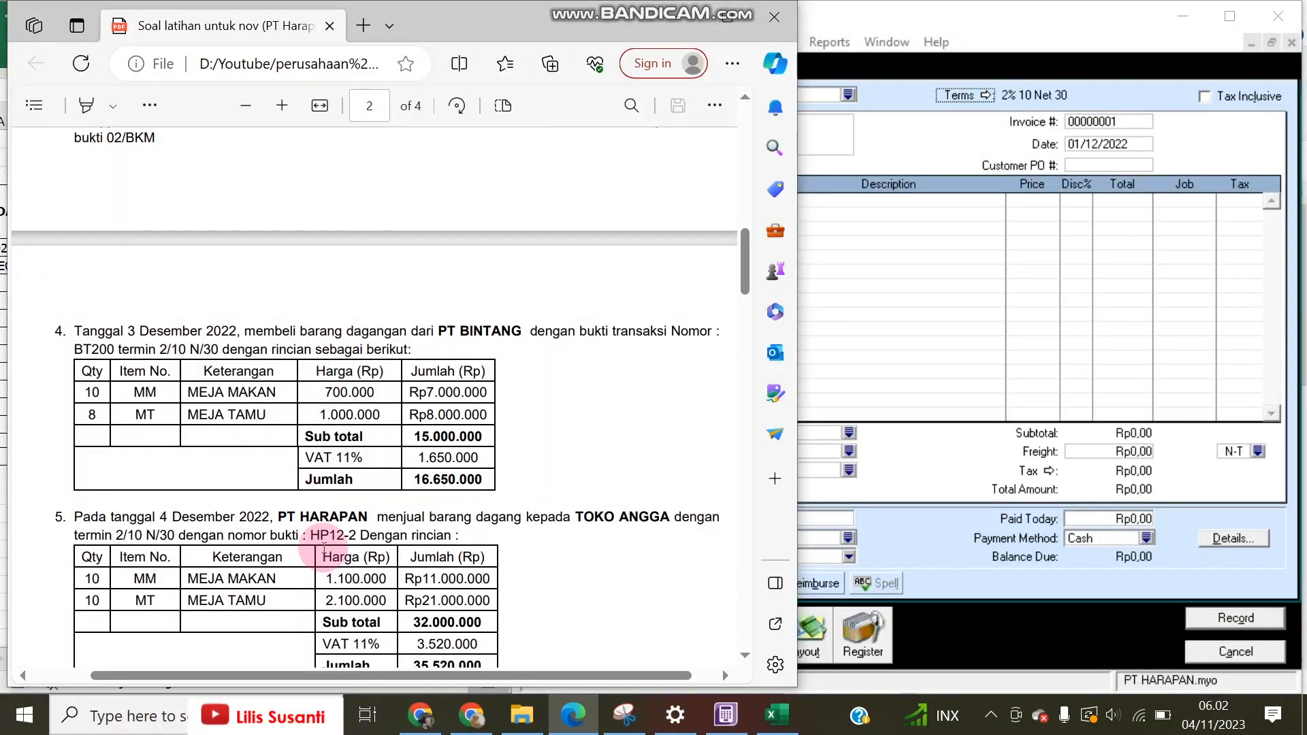
pyautogui.click(850, 596)
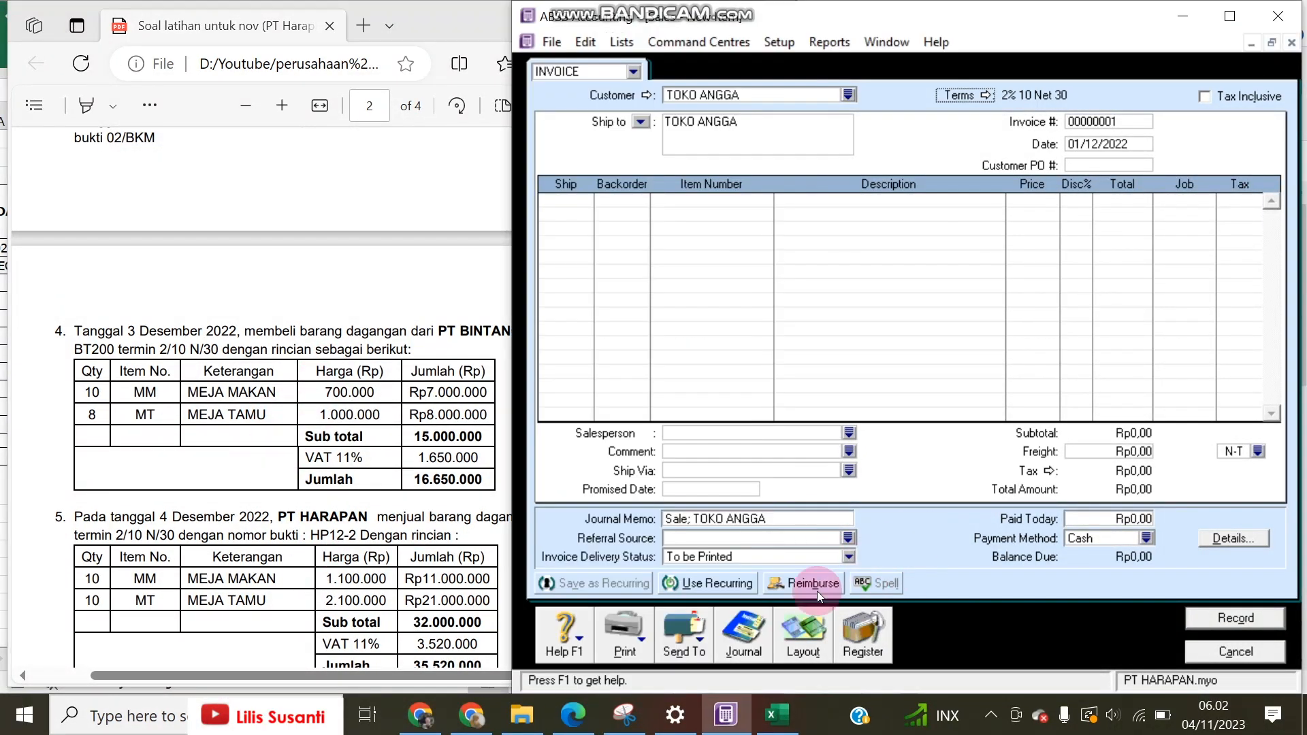
pyautogui.click(744, 637)
pyautogui.click(1081, 69)
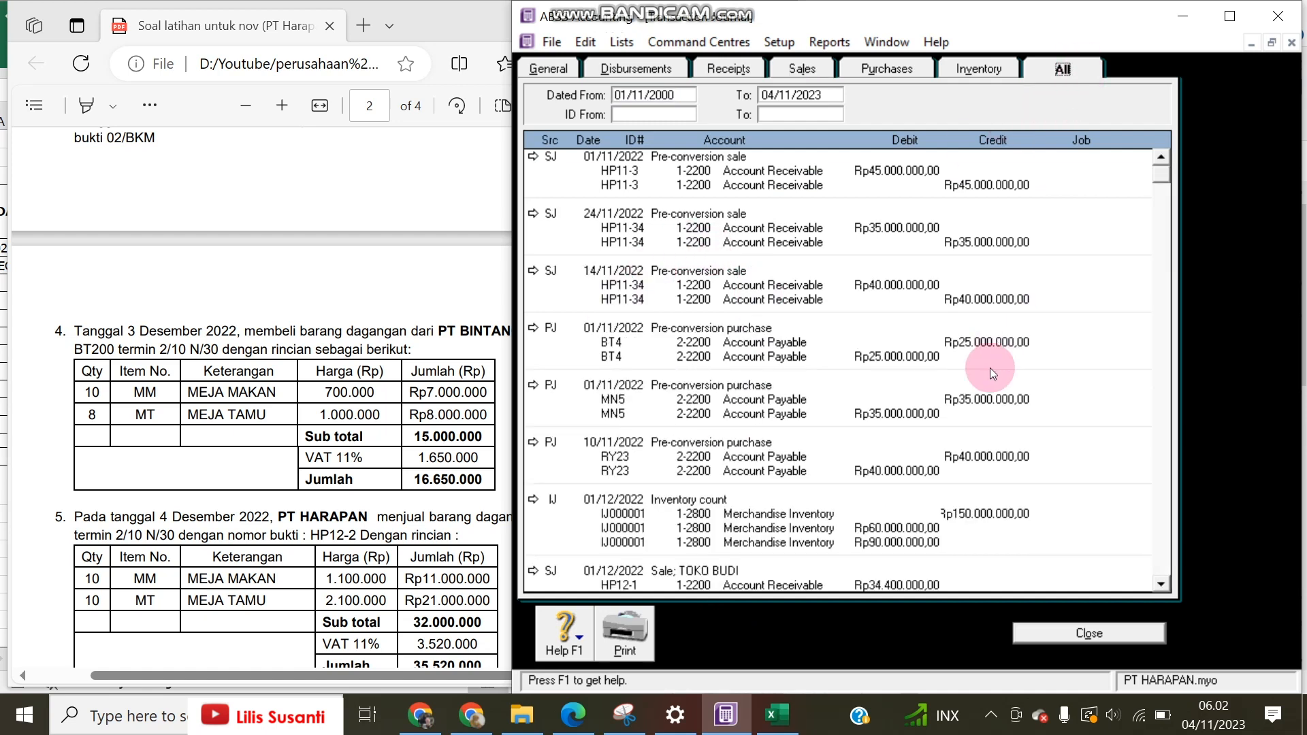
pyautogui.scroll(-10, 974, 436)
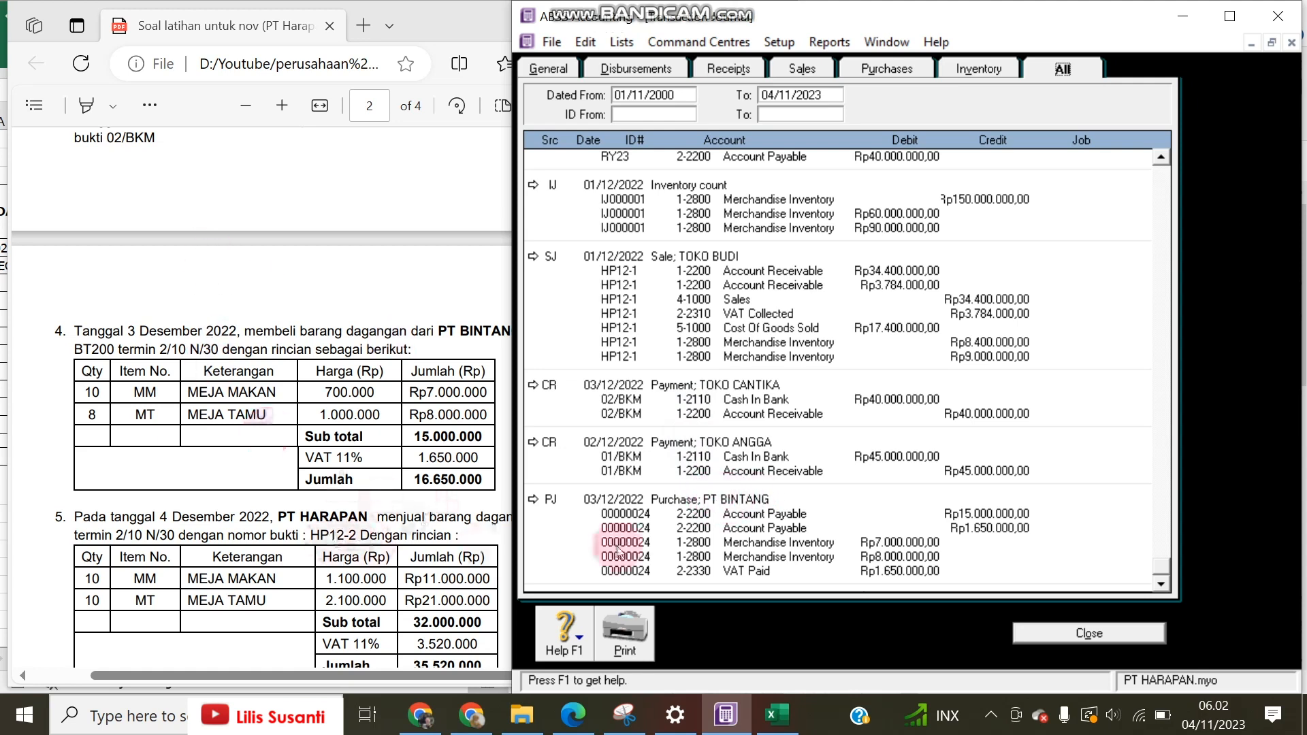
pyautogui.click(360, 516)
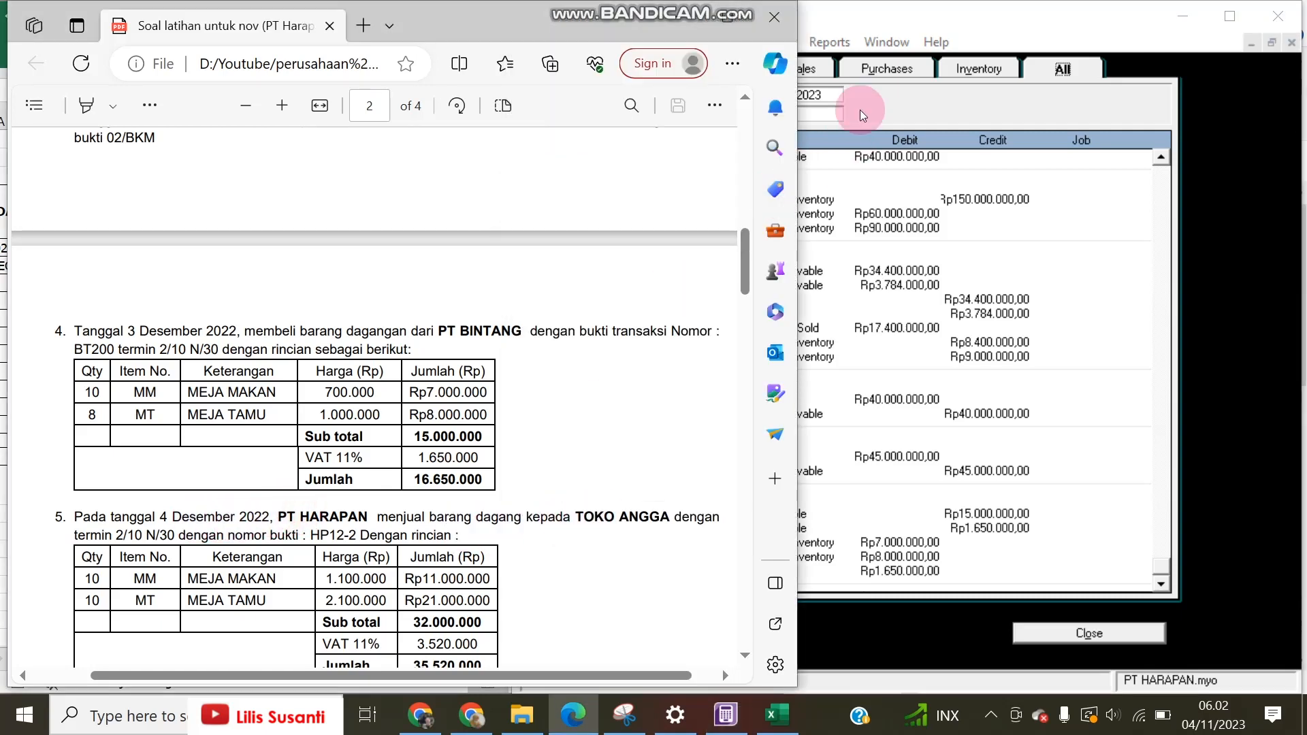
pyautogui.click(1051, 630)
# Step: Number the TOKO ANGGA invoice HP12-2 and date it 04/12/2022
pyautogui.doubleClick(1129, 129)
pyautogui.write('HP12')
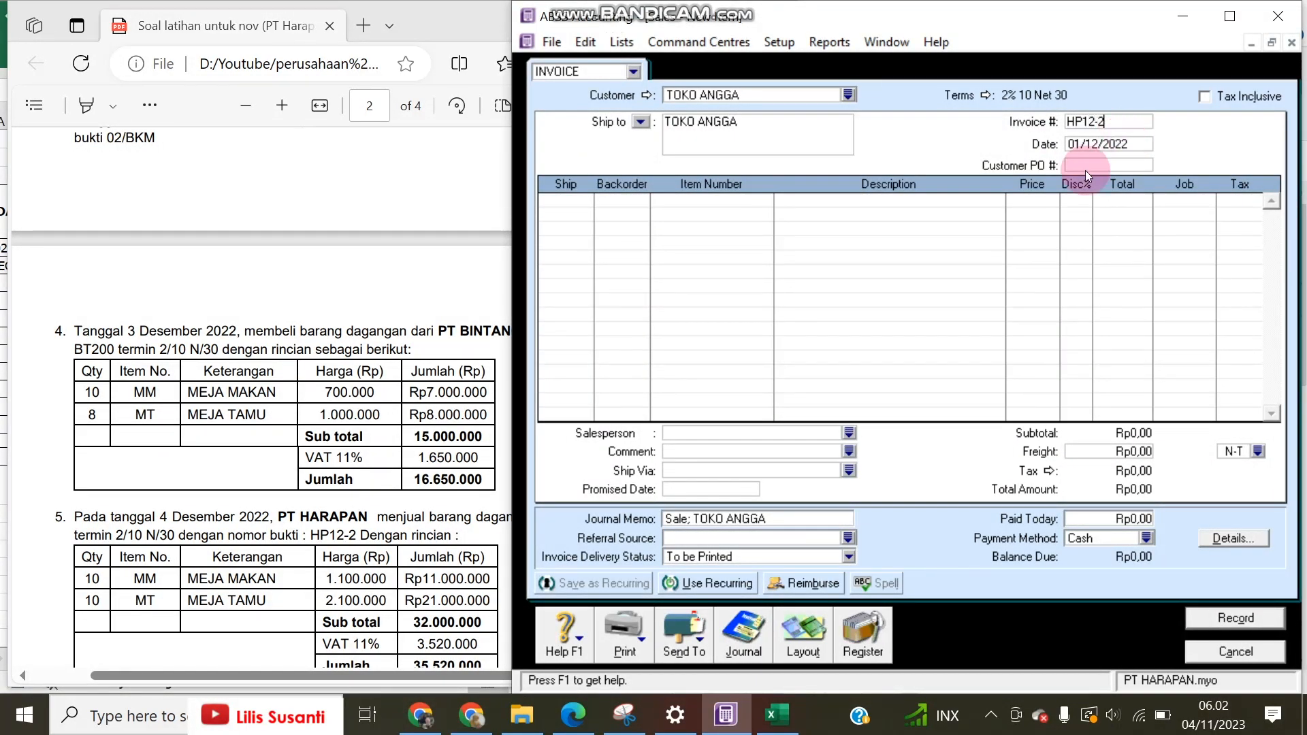
pyautogui.write('-2')
pyautogui.click(1085, 150)
pyautogui.write('4/12/202')
# Step: Add an invoice line for 10 units of item MM (MEJA MAKAN) at a price of 1.100.000 each
pyautogui.press('Tab')
pyautogui.write('10')
pyautogui.press('Tab')
pyautogui.write('MM')
pyautogui.press('Tab')
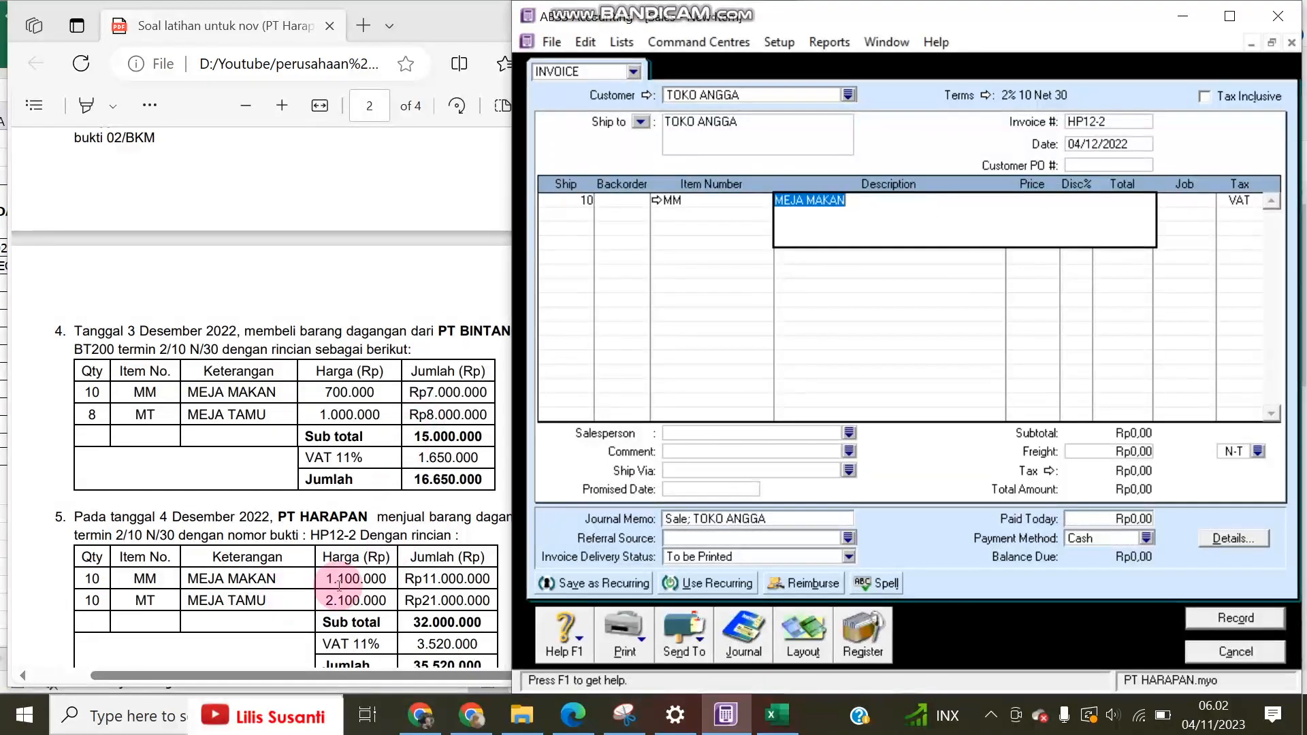
pyautogui.press('Tab')
pyautogui.write('1')
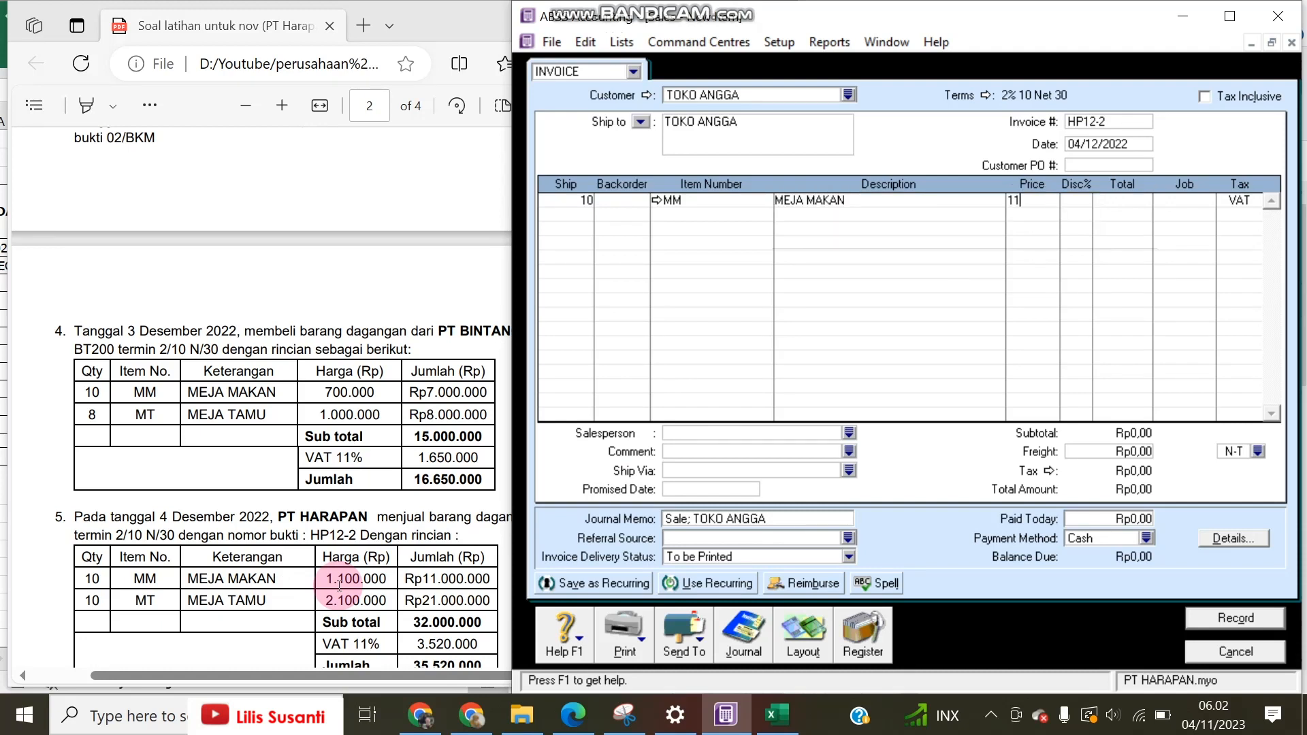
pyautogui.write('100000')
pyautogui.press('Return')
# Step: Add an invoice line for 10 units of item MT (MEJA TAMU) at 2.100.000 each and record the sale
pyautogui.write('10')
pyautogui.press('Tab')
pyautogui.write('MT')
pyautogui.press('Tab')
pyautogui.press('Tab')
pyautogui.write('2')
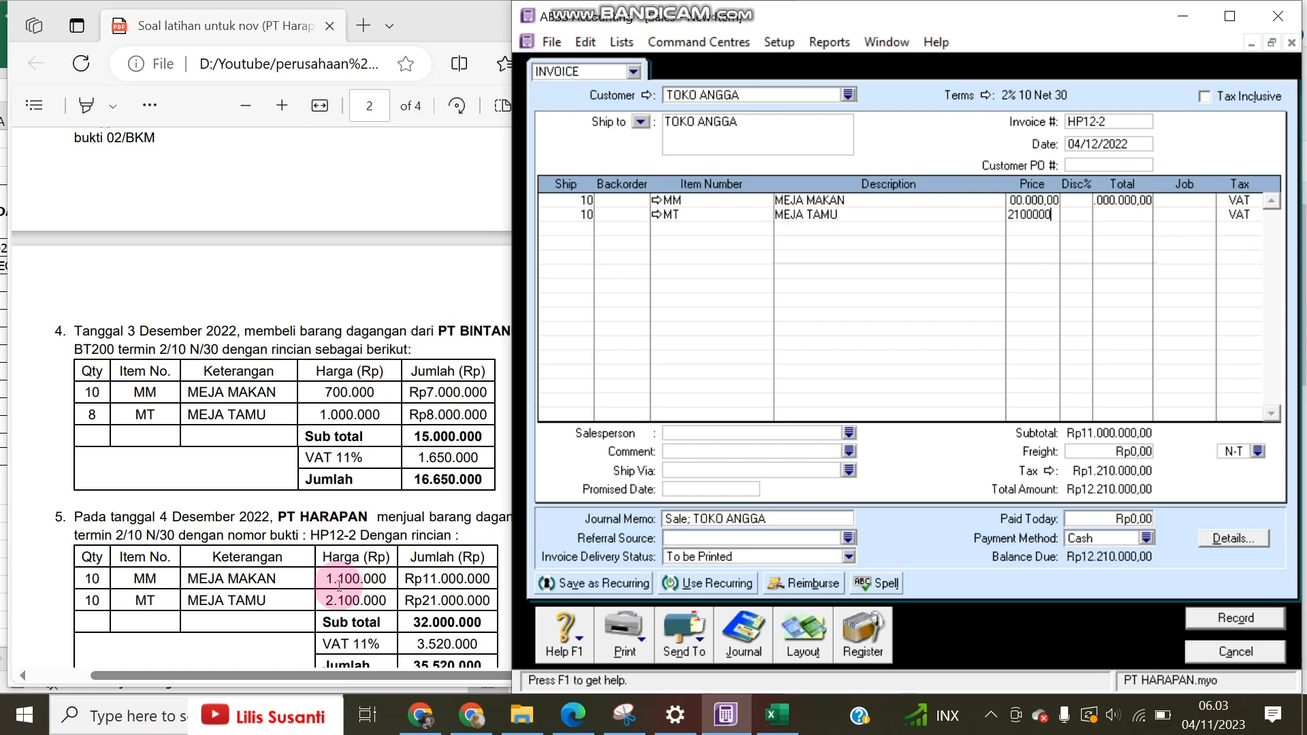
pyautogui.press('Tab')
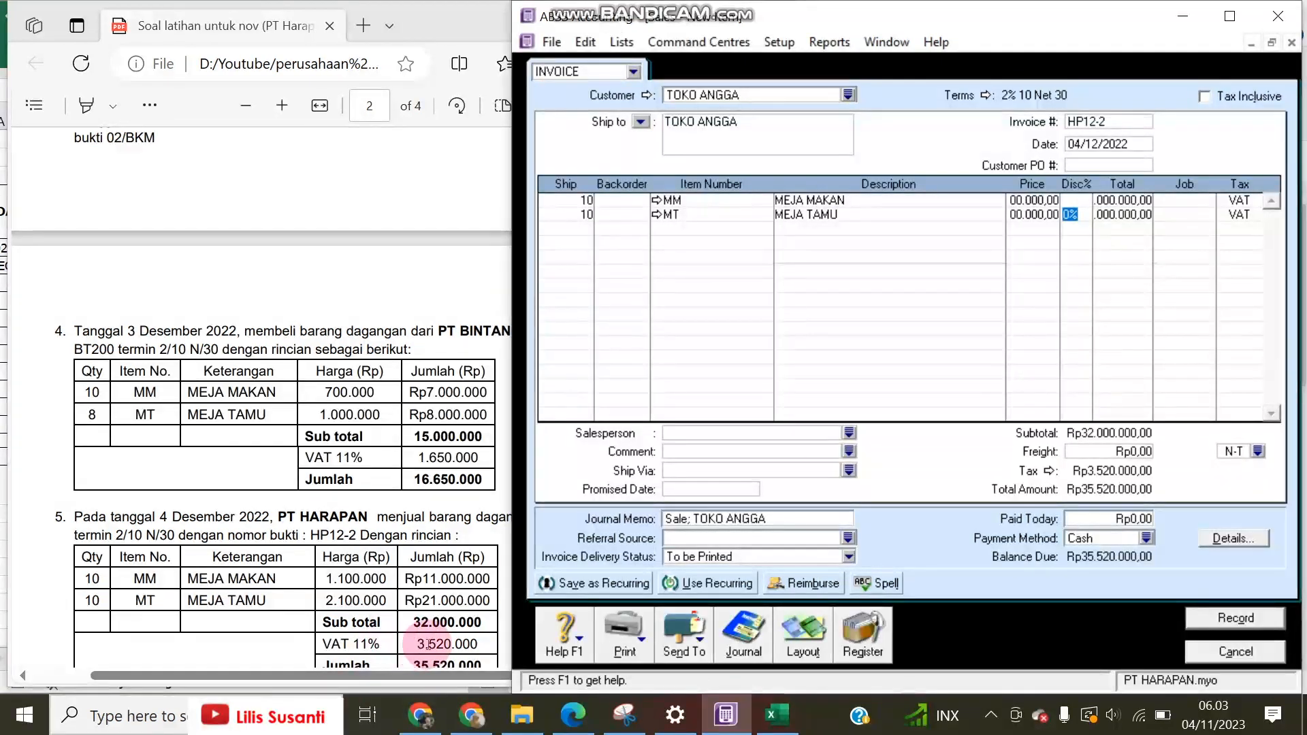
pyautogui.click(1244, 626)
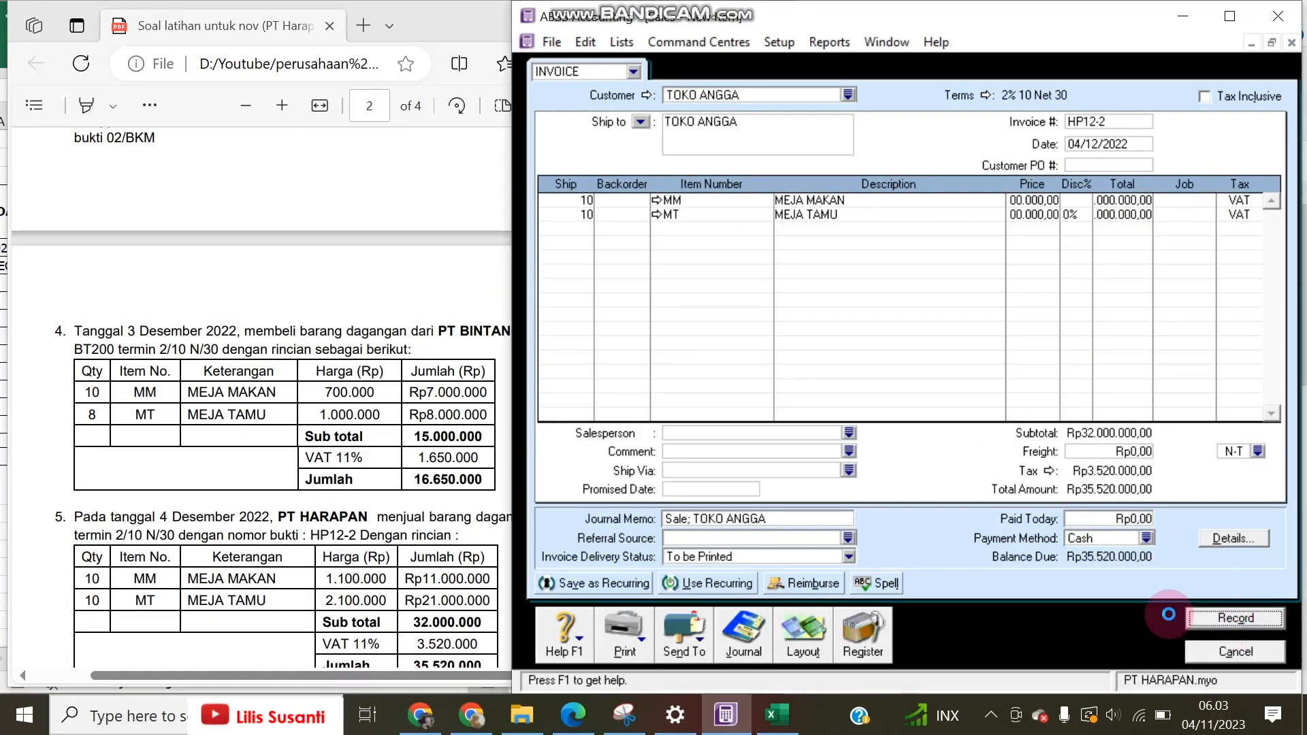
# Step: Read transaction 6 in the exercise PDF and start a new sales invoice for customer TOKO BUDI
pyautogui.click(251, 634)
pyautogui.scroll(-3, 254, 630)
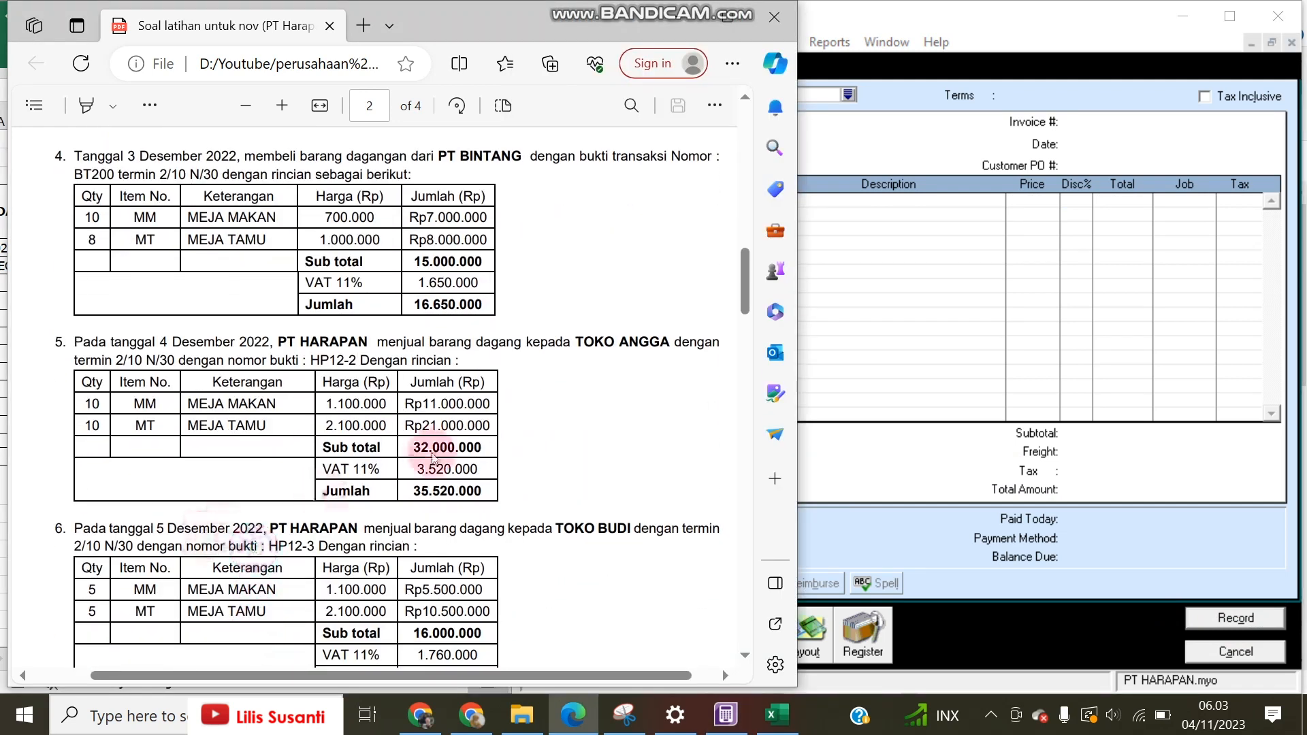
pyautogui.click(1134, 562)
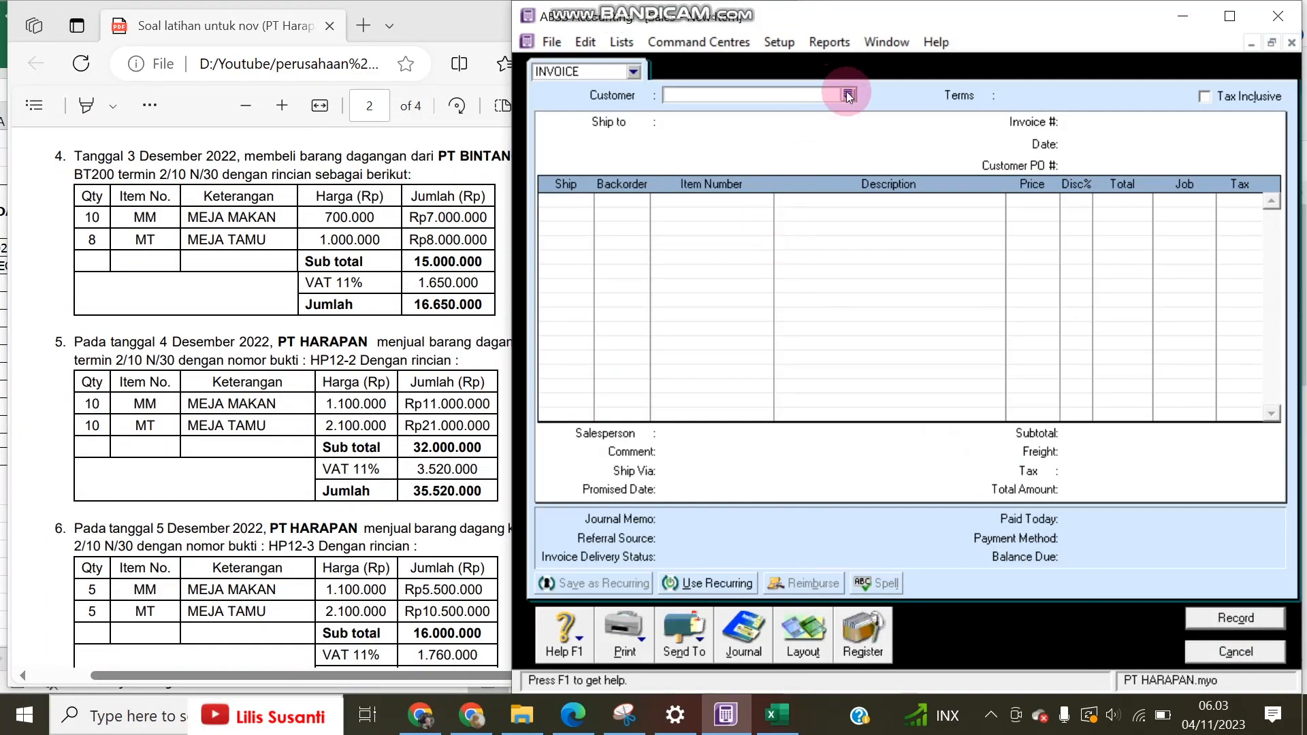
pyautogui.click(354, 457)
pyautogui.click(1024, 96)
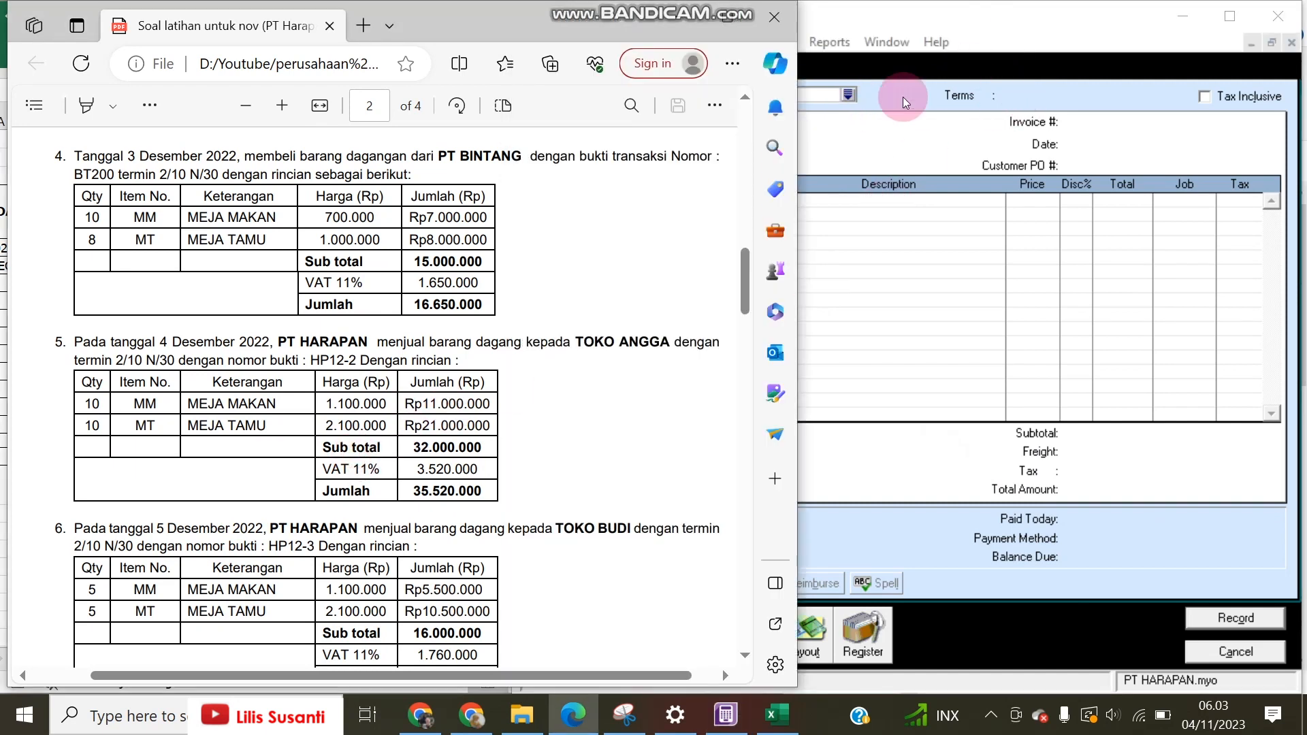
pyautogui.click(848, 95)
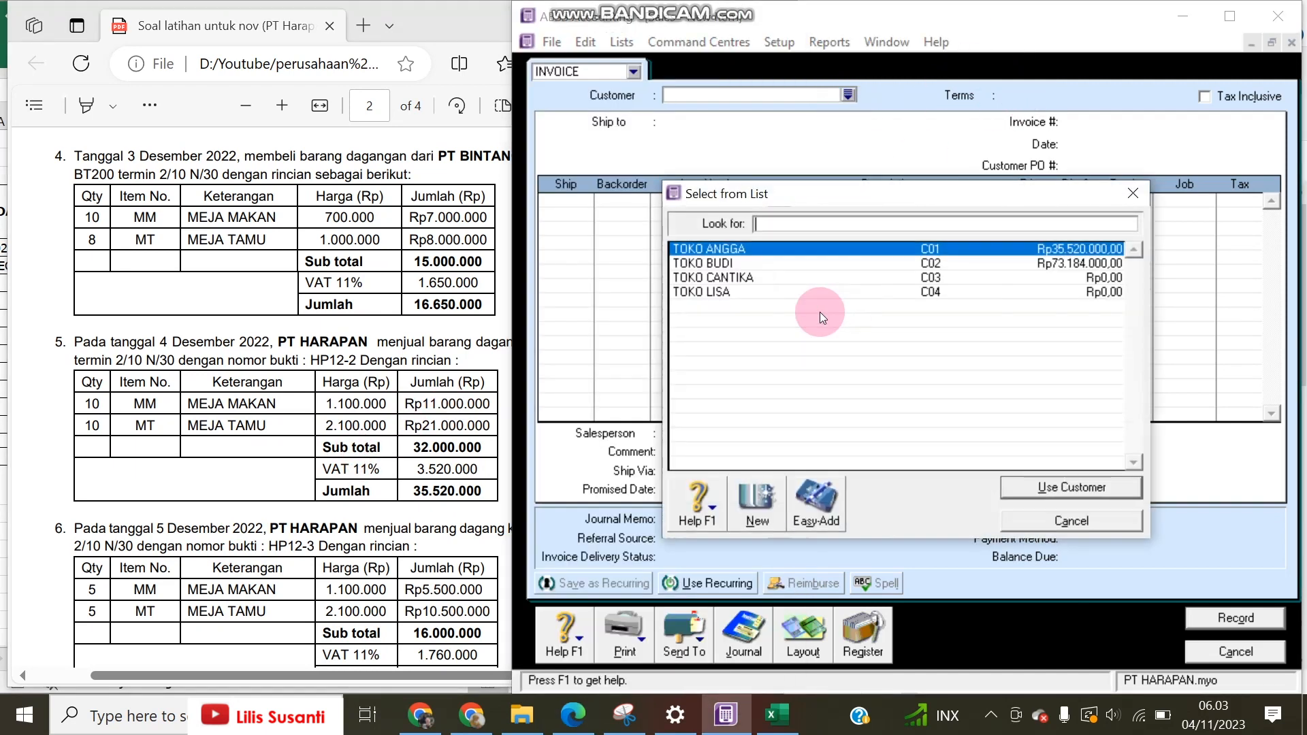
pyautogui.doubleClick(729, 267)
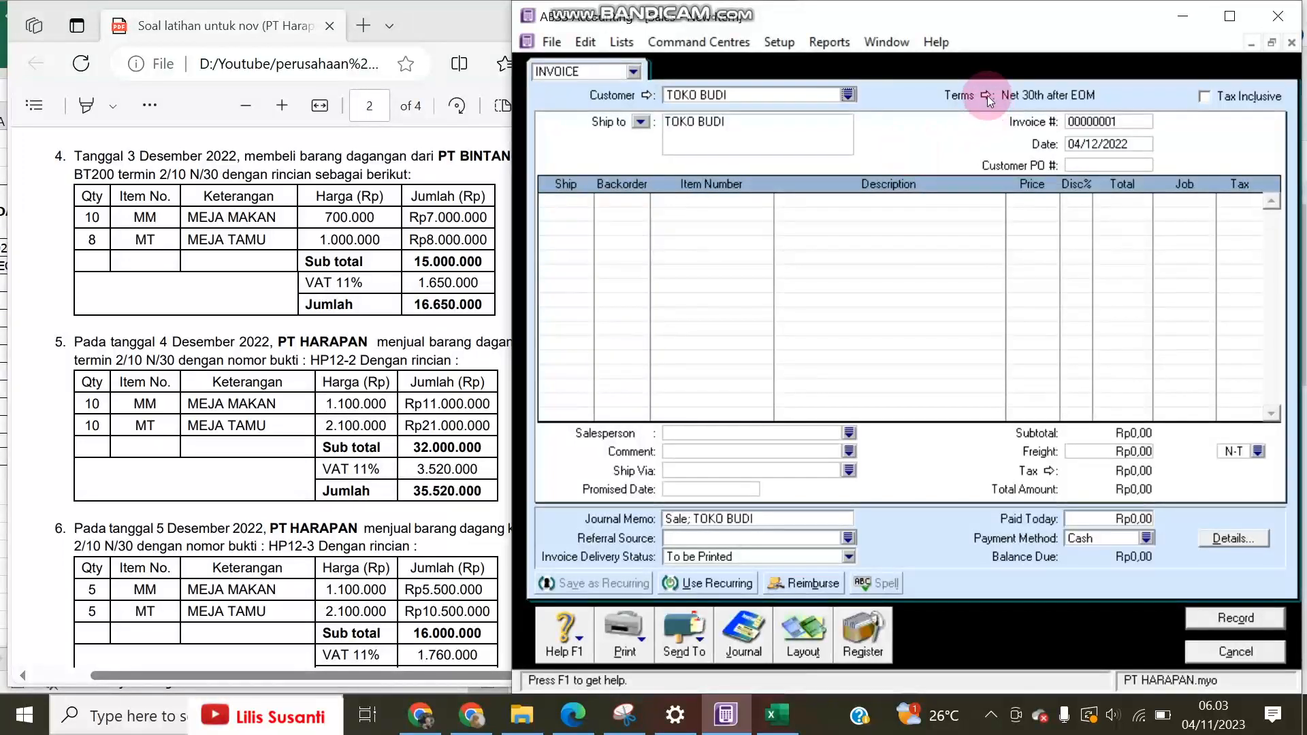
# Step: Set the TOKO BUDI invoice's terms to 2% discount within 10 days, balance due in 30 days, and number it HP12-3
pyautogui.click(988, 99)
pyautogui.click(1009, 230)
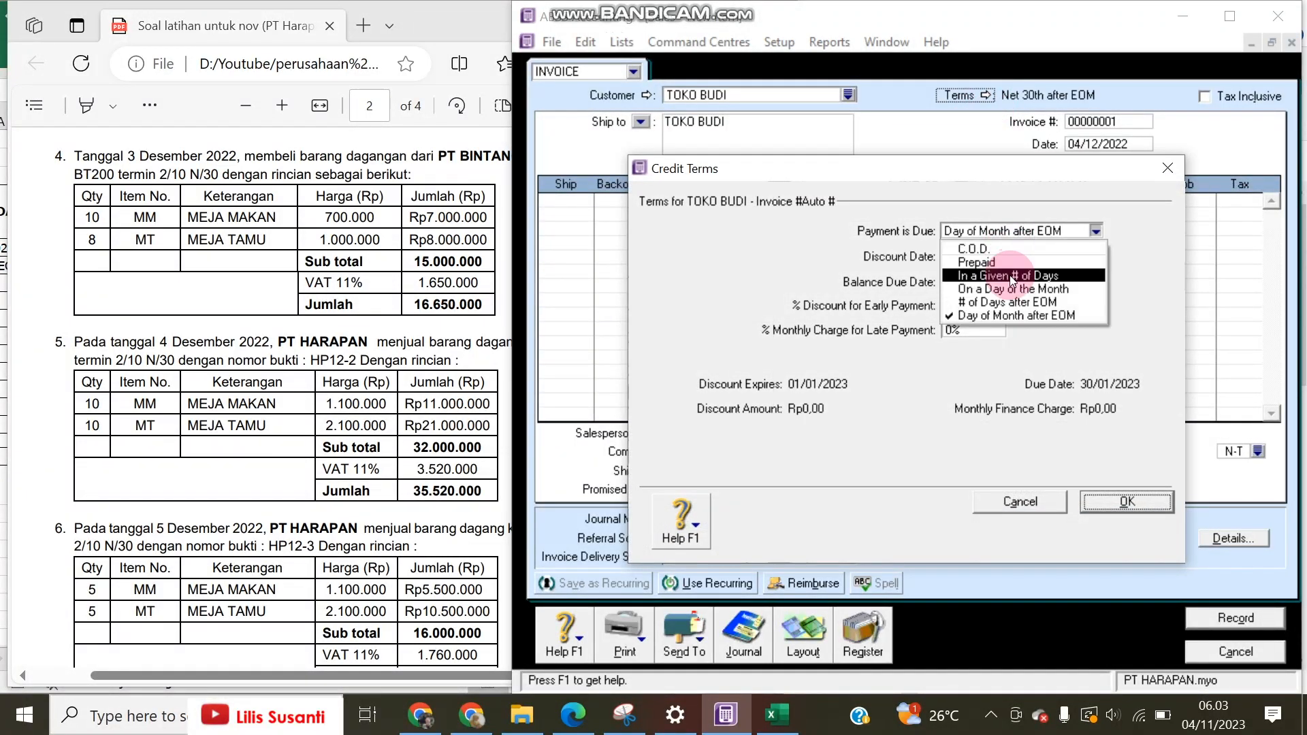
pyautogui.click(987, 275)
pyautogui.click(975, 255)
pyautogui.write('30')
pyautogui.press('Tab')
pyautogui.write('2')
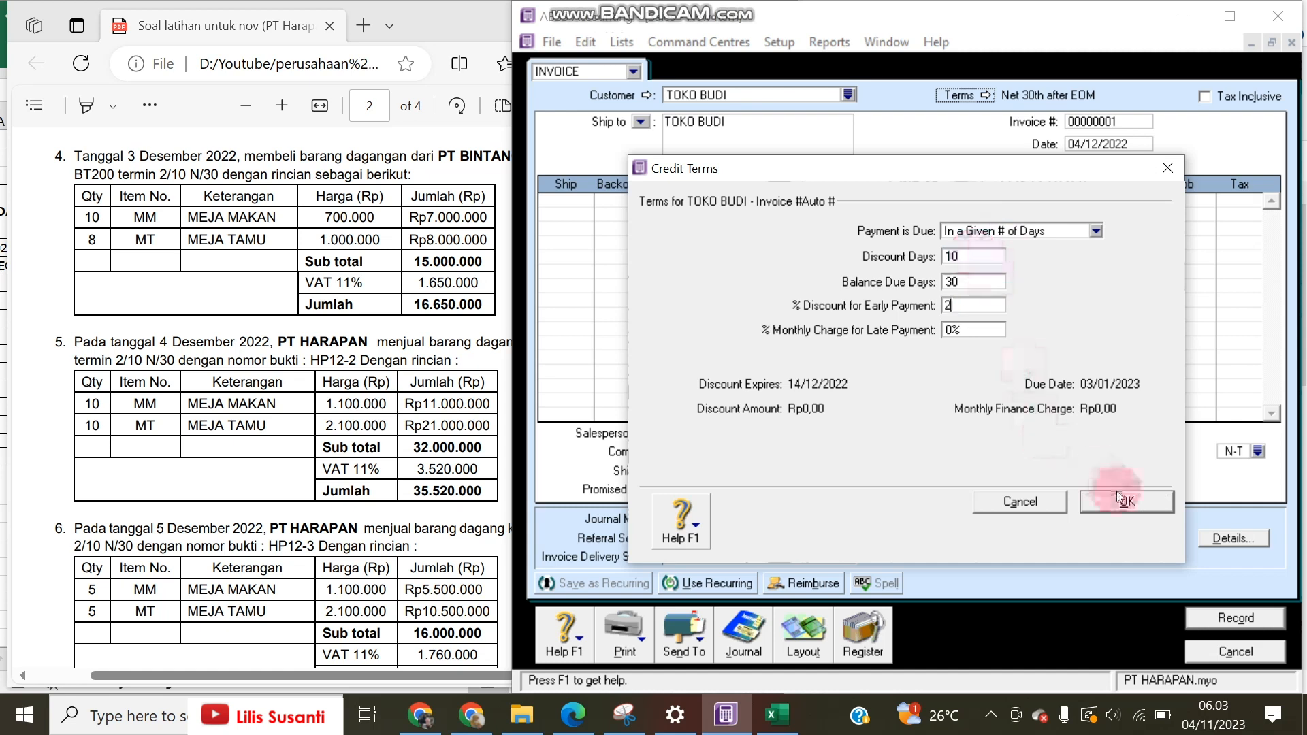
pyautogui.click(1117, 499)
pyautogui.click(1082, 121)
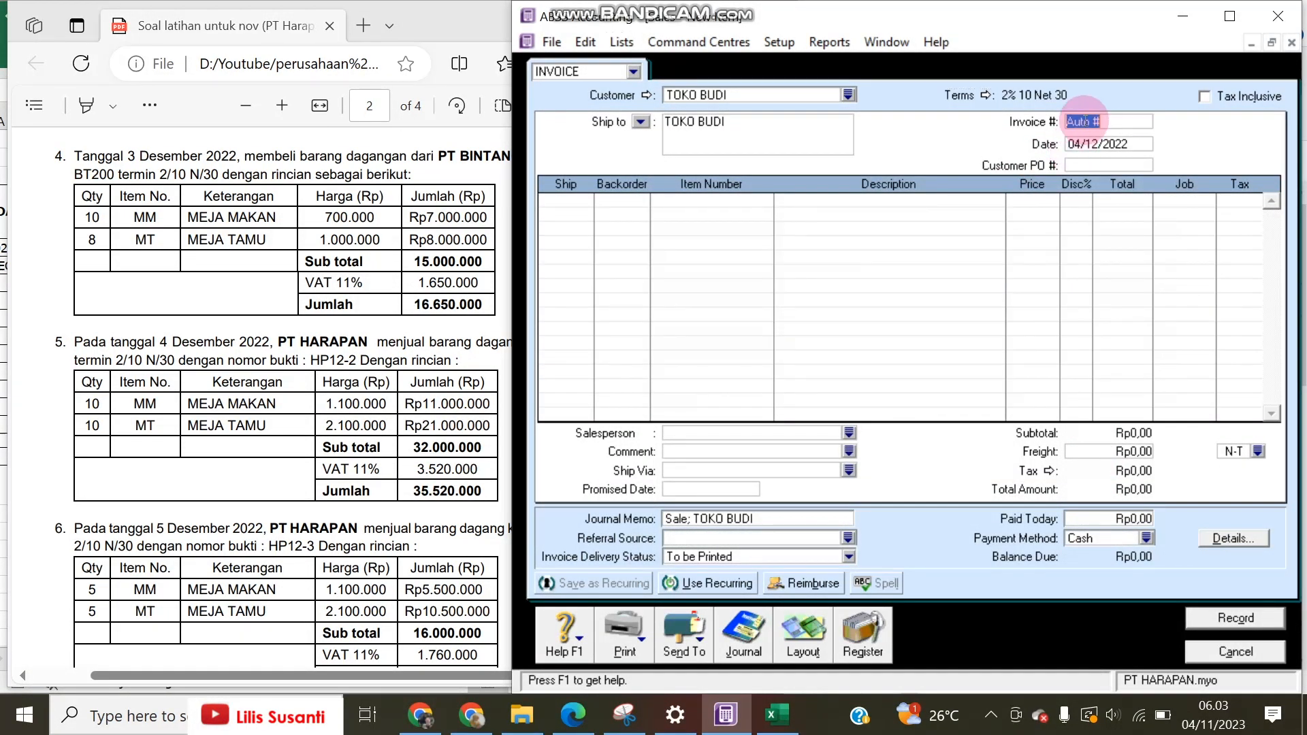
pyautogui.write('HP12-3')
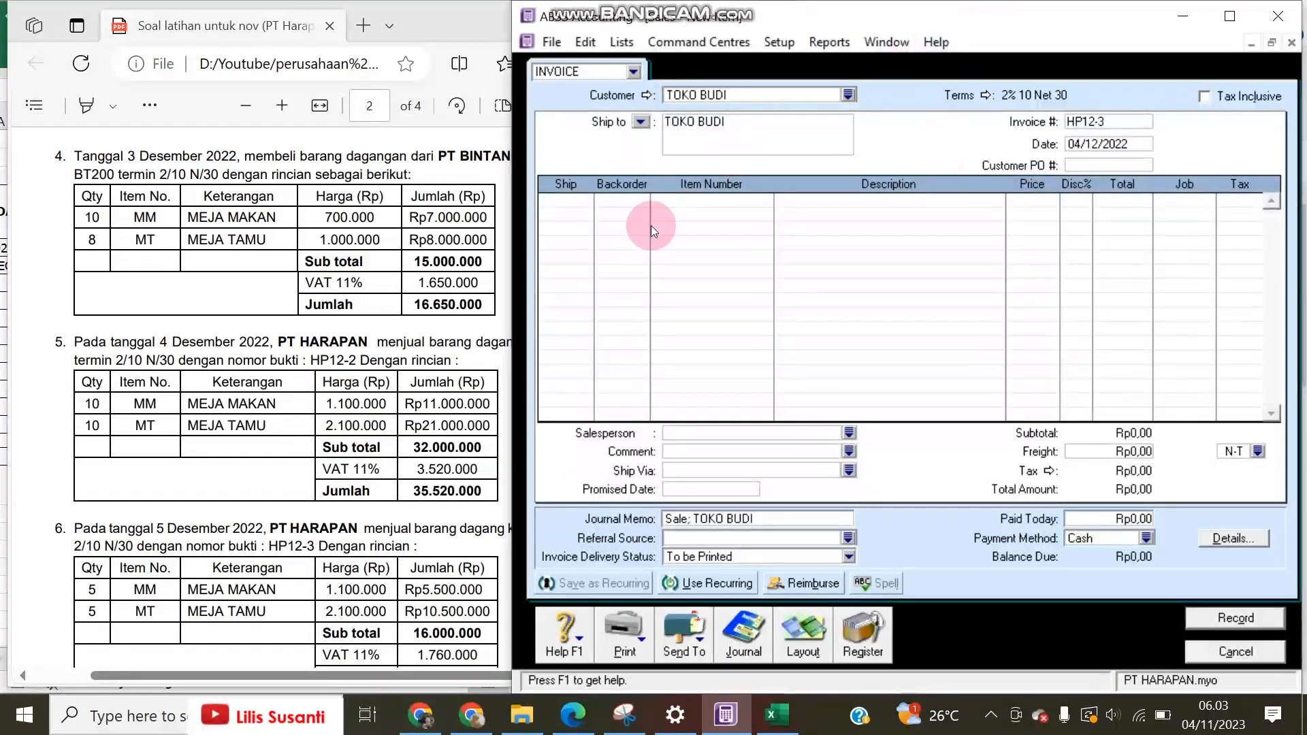
# Step: Add invoice lines for 5 units of item MM (MEJA MAKAN) and 5 units of item MT (MEJA TAMU)
pyautogui.click(582, 200)
pyautogui.write('5')
pyautogui.press('Tab')
pyautogui.press('Tab')
pyautogui.write('MM')
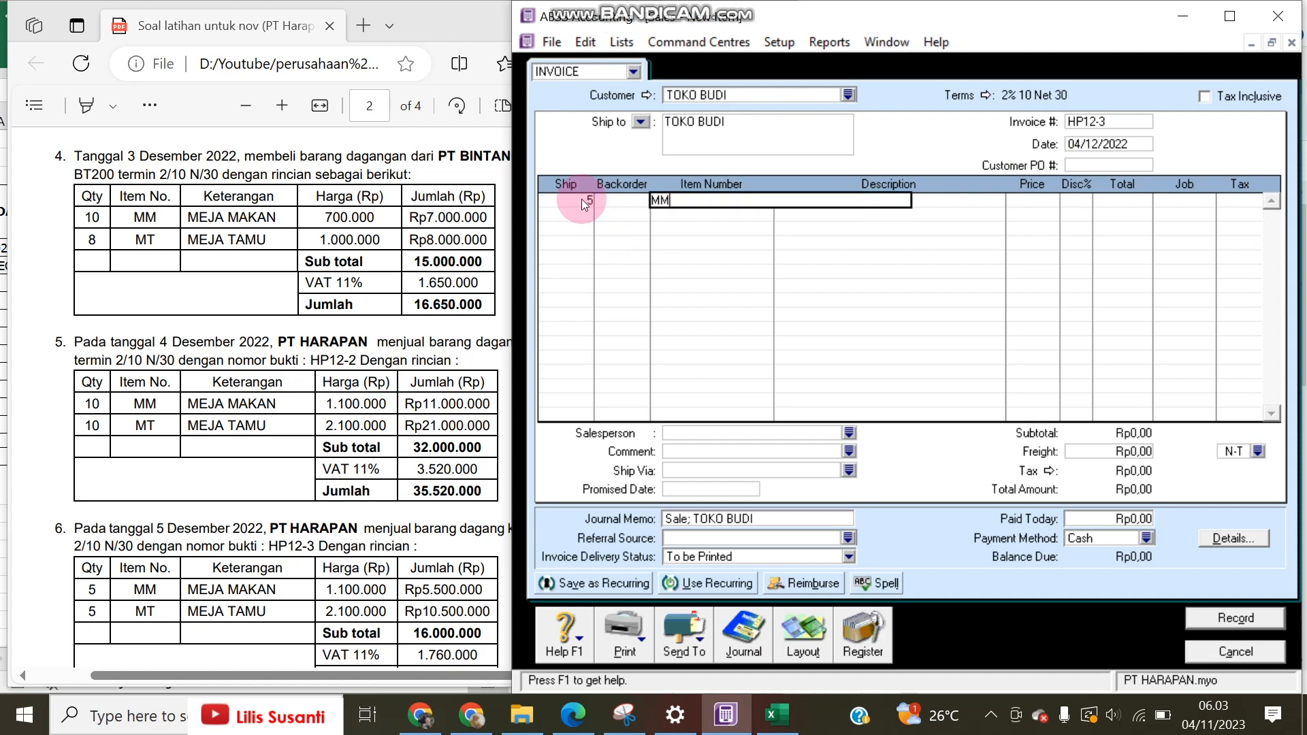
pyautogui.press('Tab')
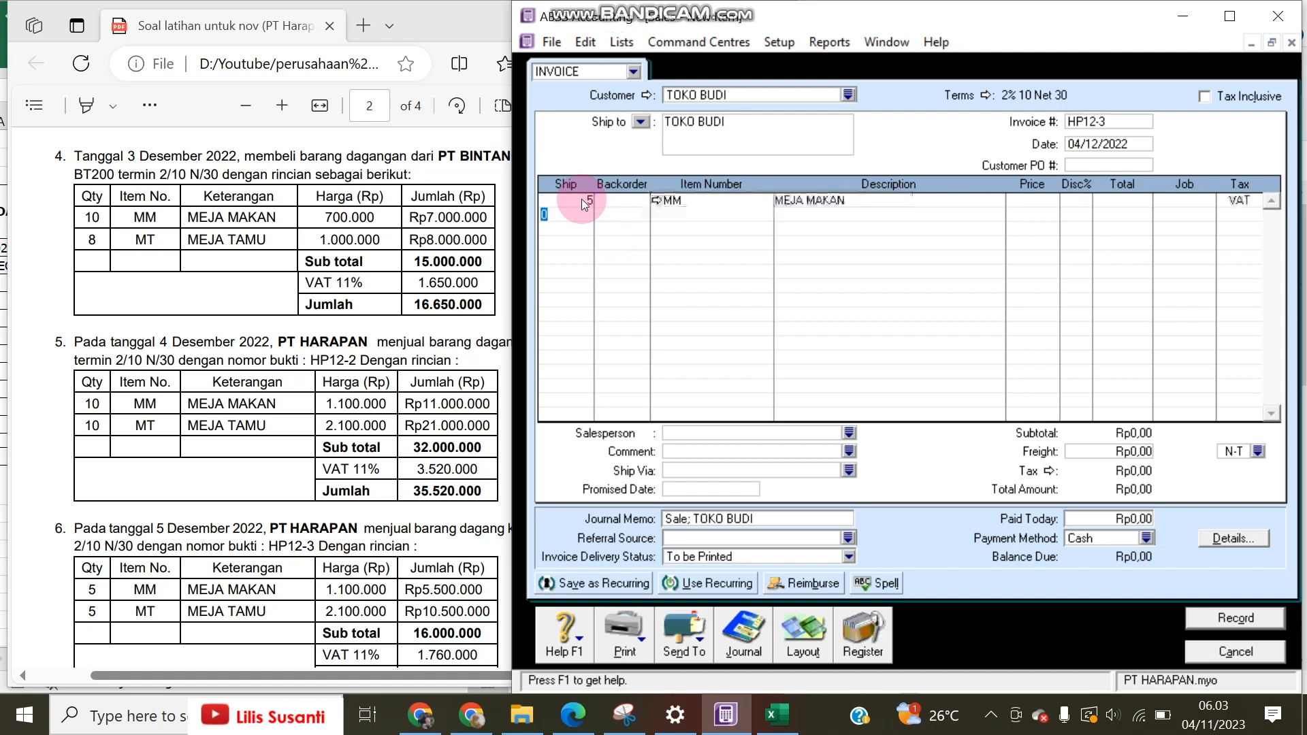
pyautogui.press('Tab')
pyautogui.write('MT')
pyautogui.press('Return')
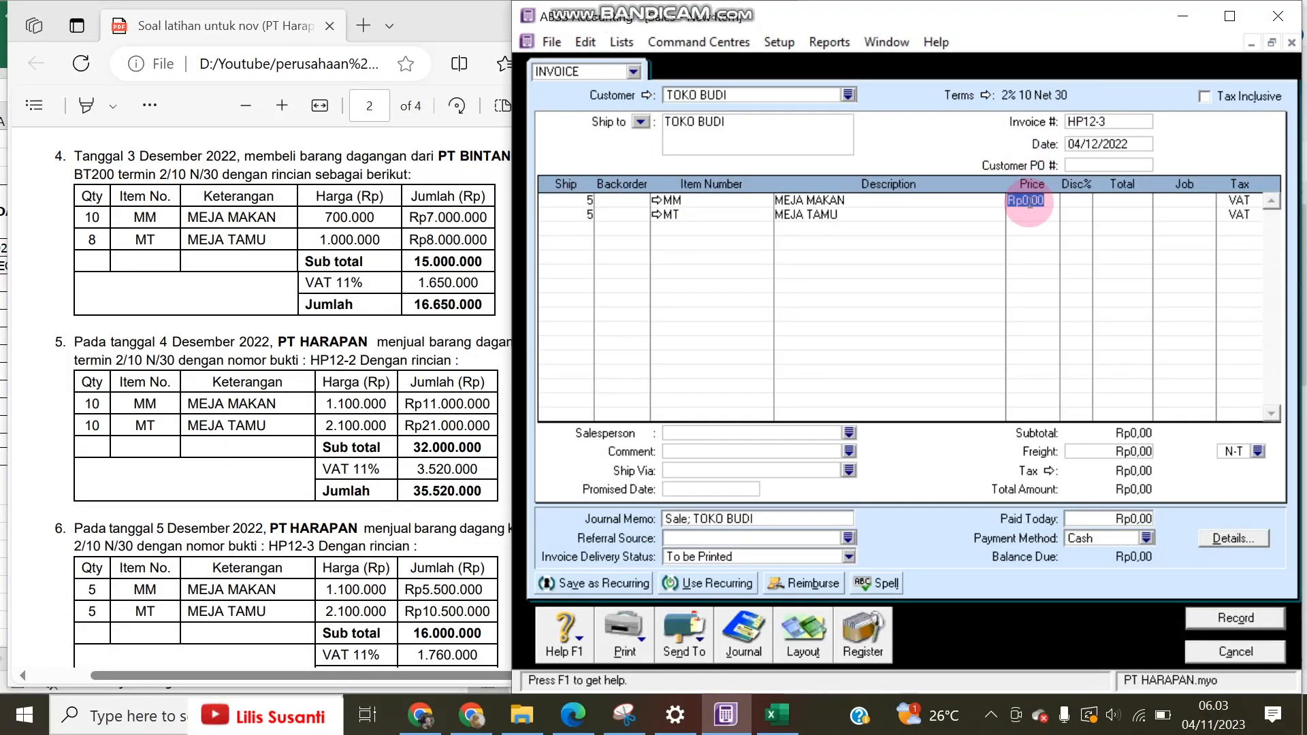
# Step: Price MM at 1.100.000 and MT at 2.100.000, check the totals against transaction 6 in the PDF, and record the sale
pyautogui.write('1100000')
pyautogui.press('Return')
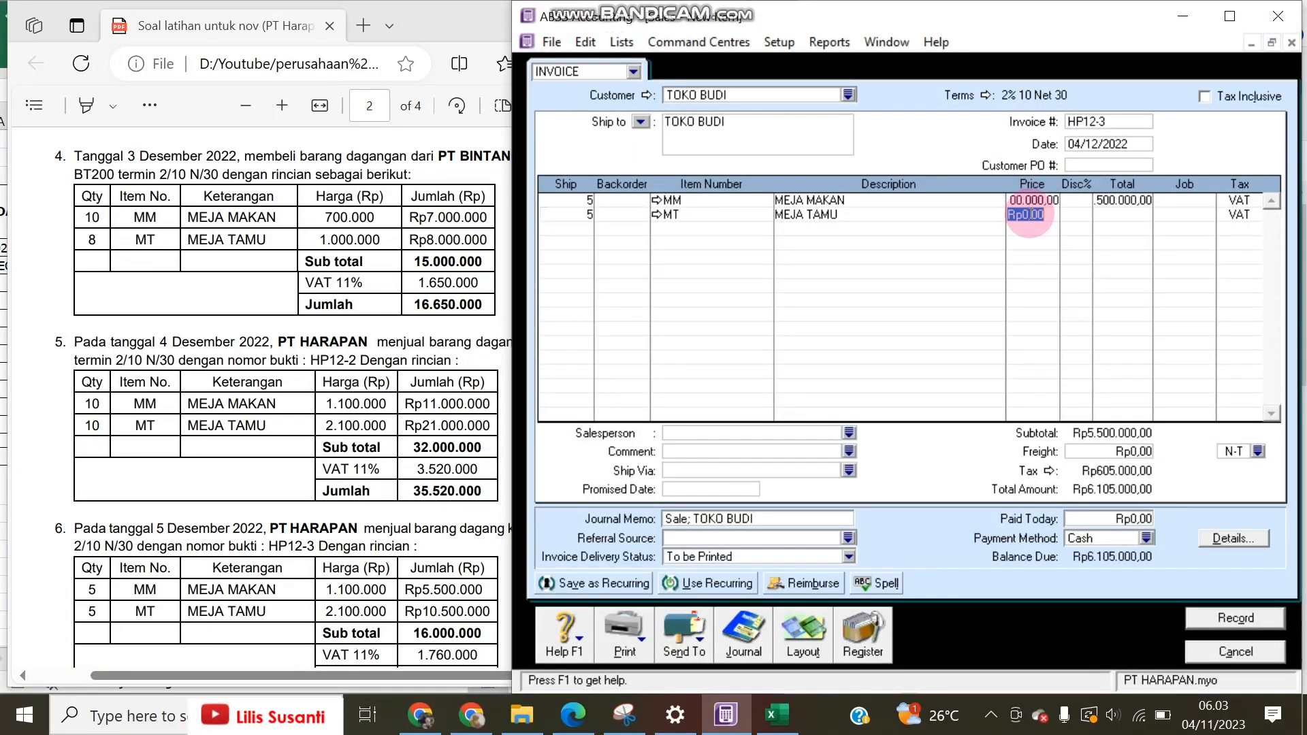
pyautogui.write('210000')
pyautogui.press('Return')
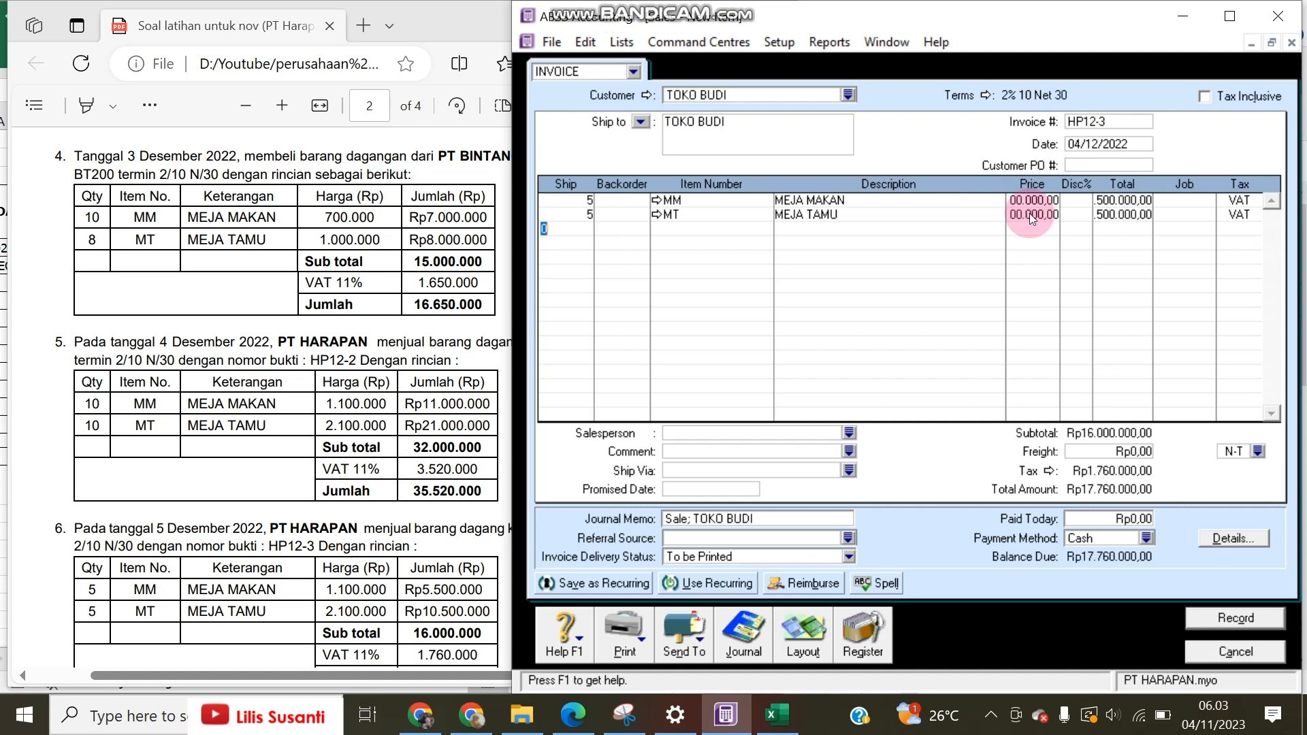
pyautogui.click(458, 606)
pyautogui.scroll(-2, 458, 605)
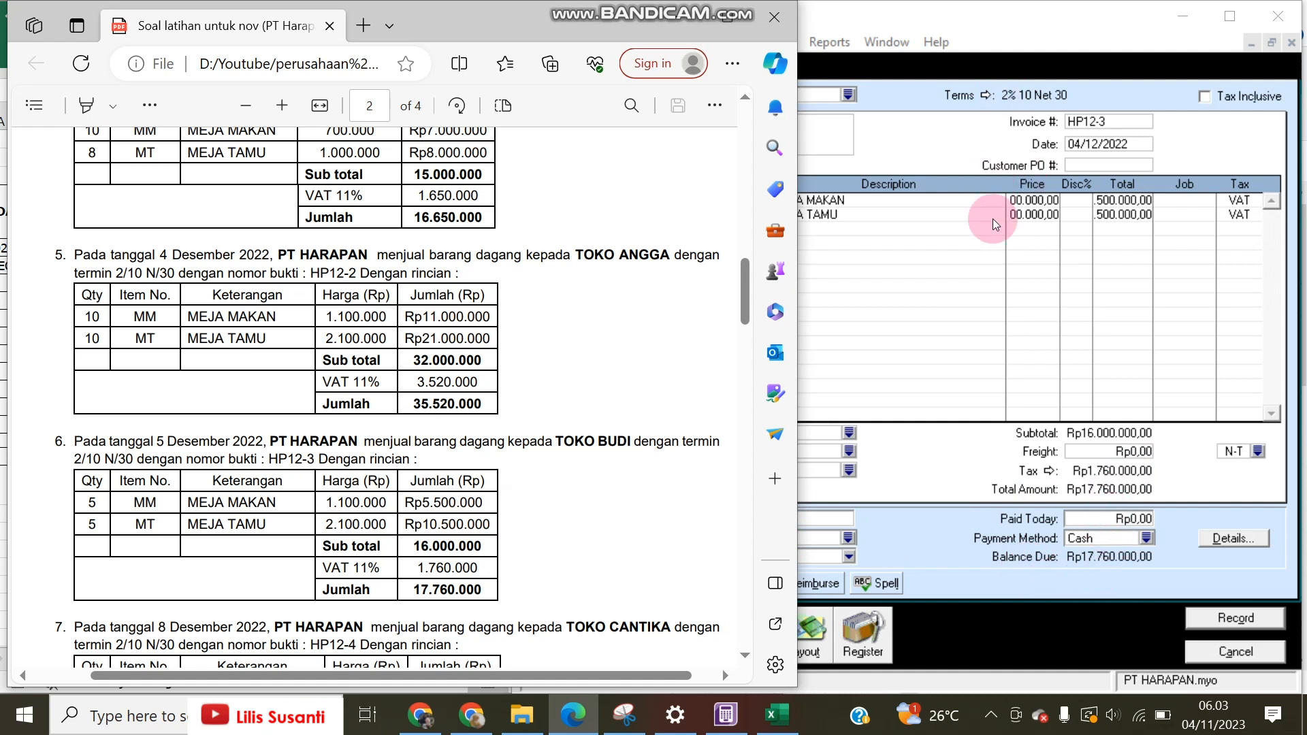
pyautogui.click(1233, 617)
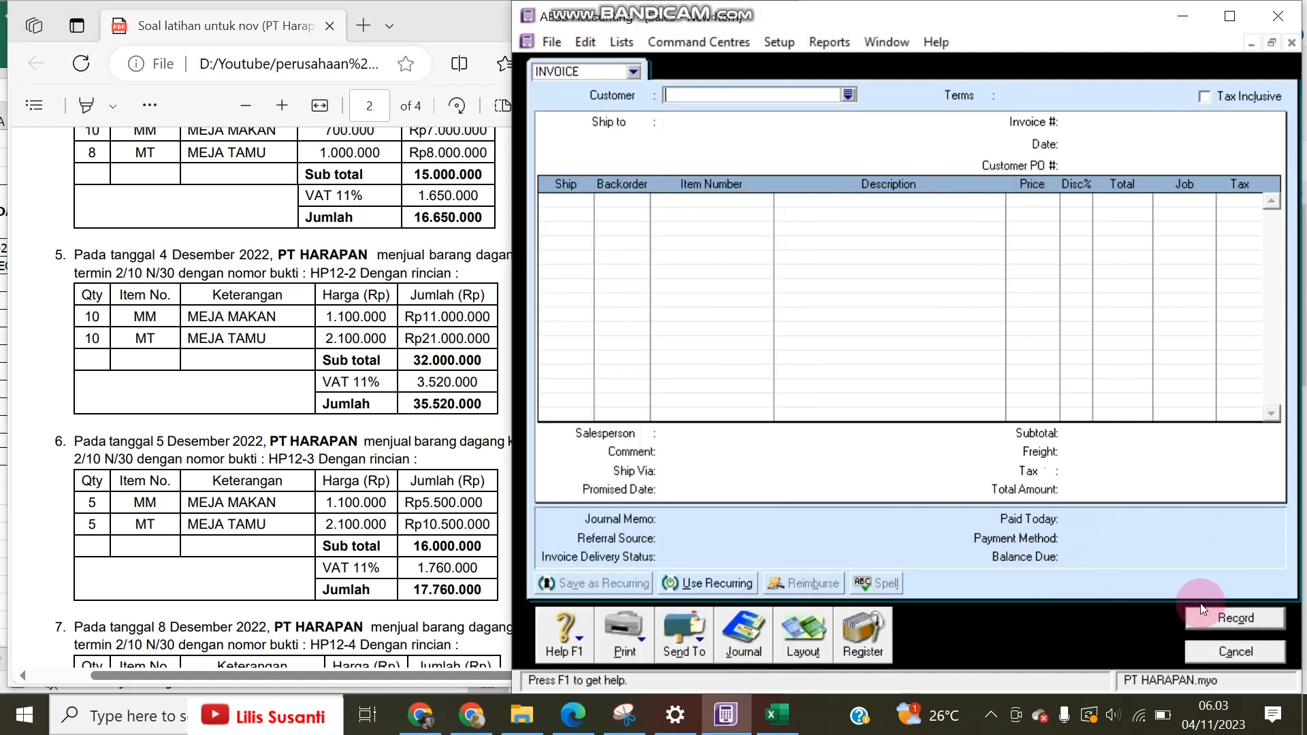
# Step: Open the HP12-3 sale to TOKO BUDI from the full transaction journal and set its date to 05/12/2022
pyautogui.click(743, 636)
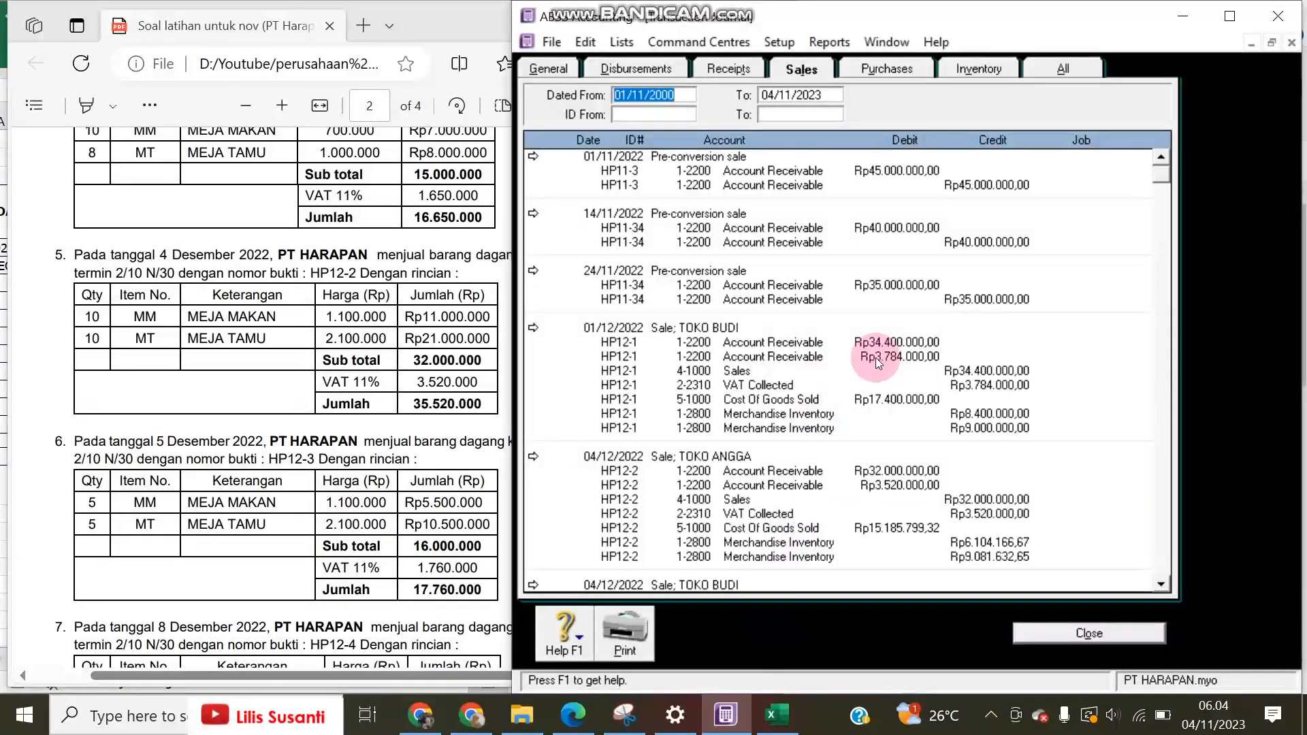
pyautogui.click(1061, 70)
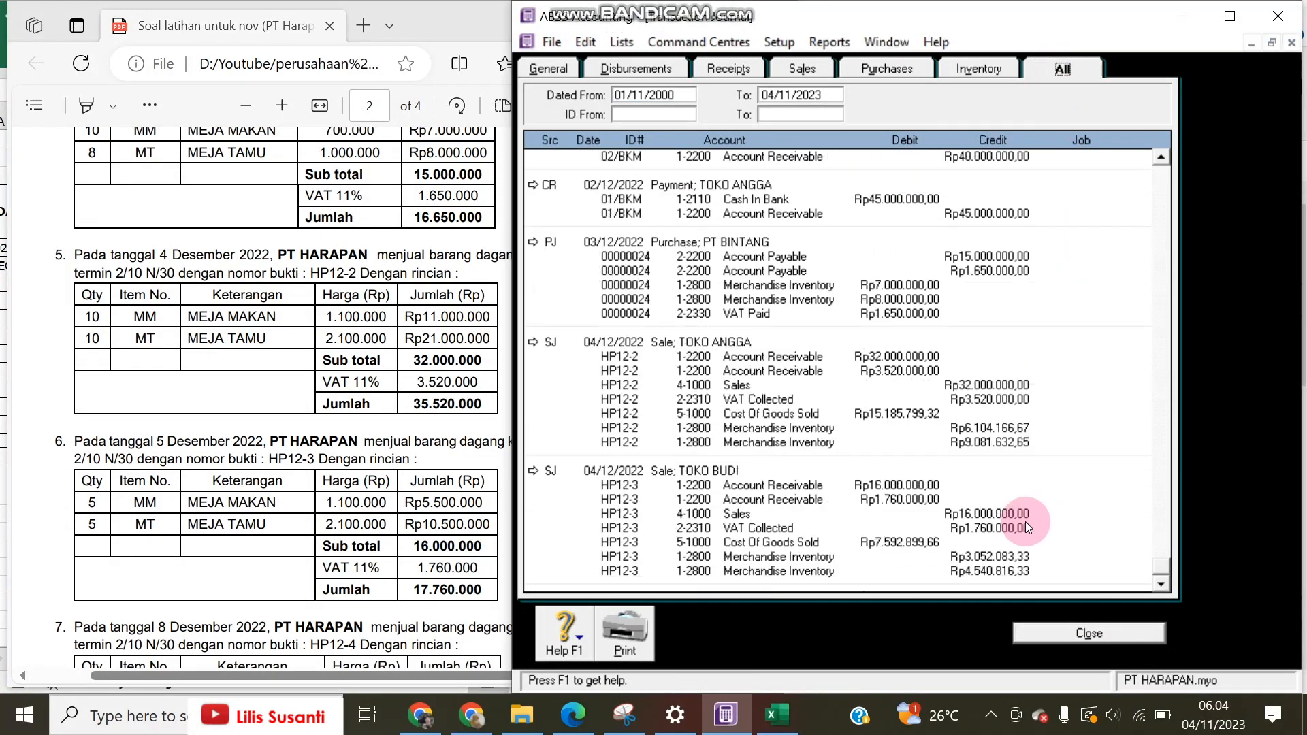
pyautogui.click(535, 471)
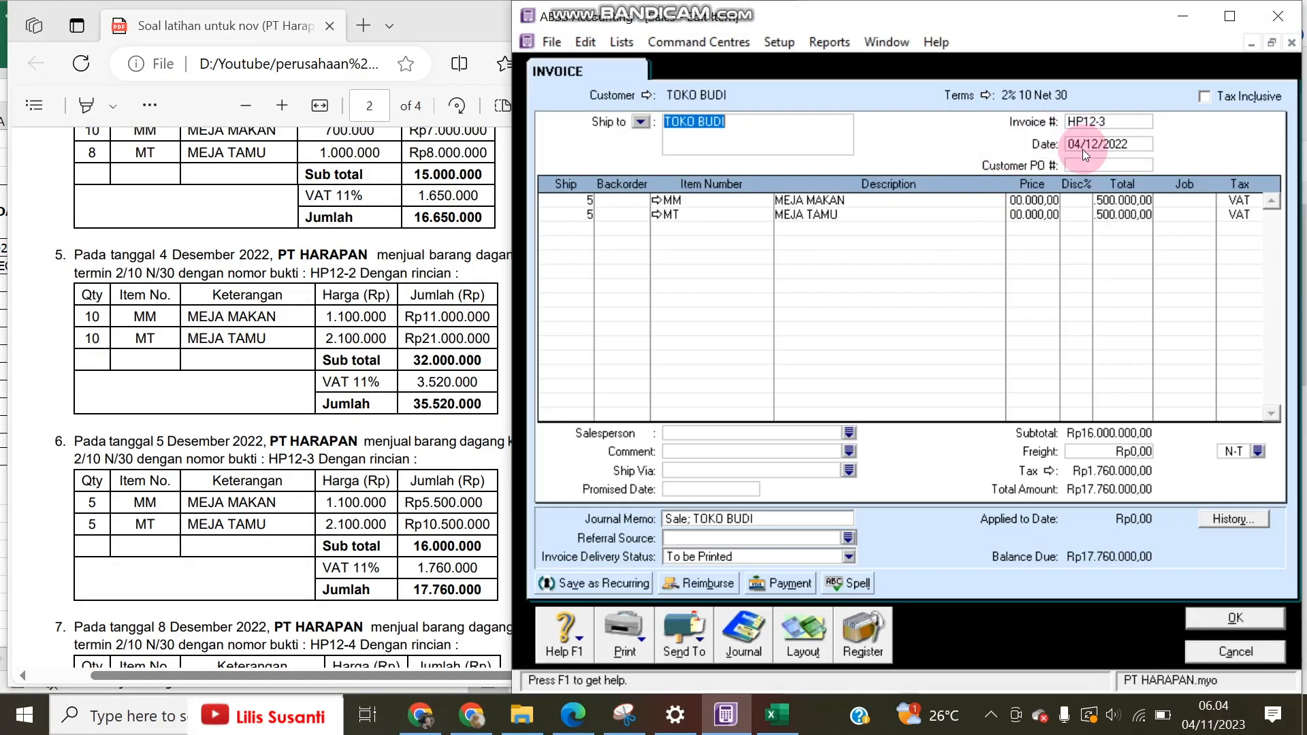
pyautogui.click(1082, 149)
pyautogui.moveTo(1073, 146); pyautogui.dragTo(1080, 146)
pyautogui.write('5')
pyautogui.click(1252, 617)
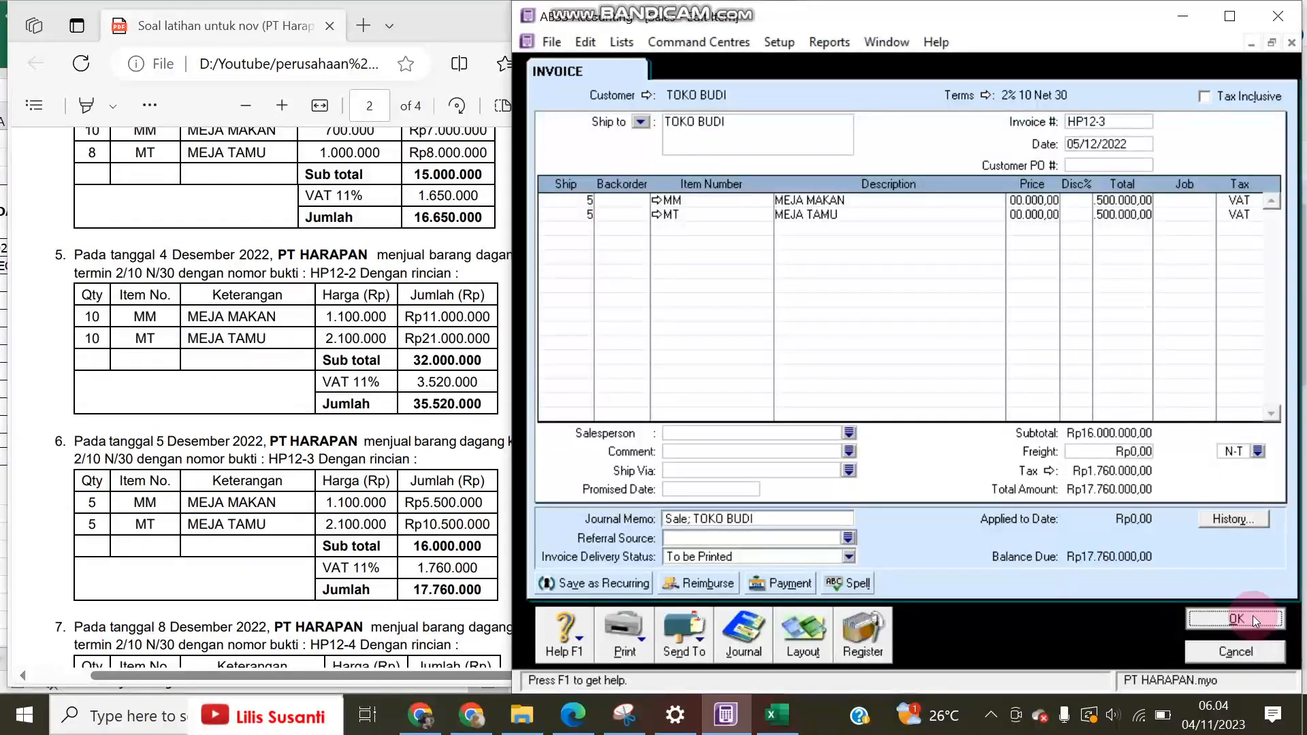
pyautogui.click(1266, 650)
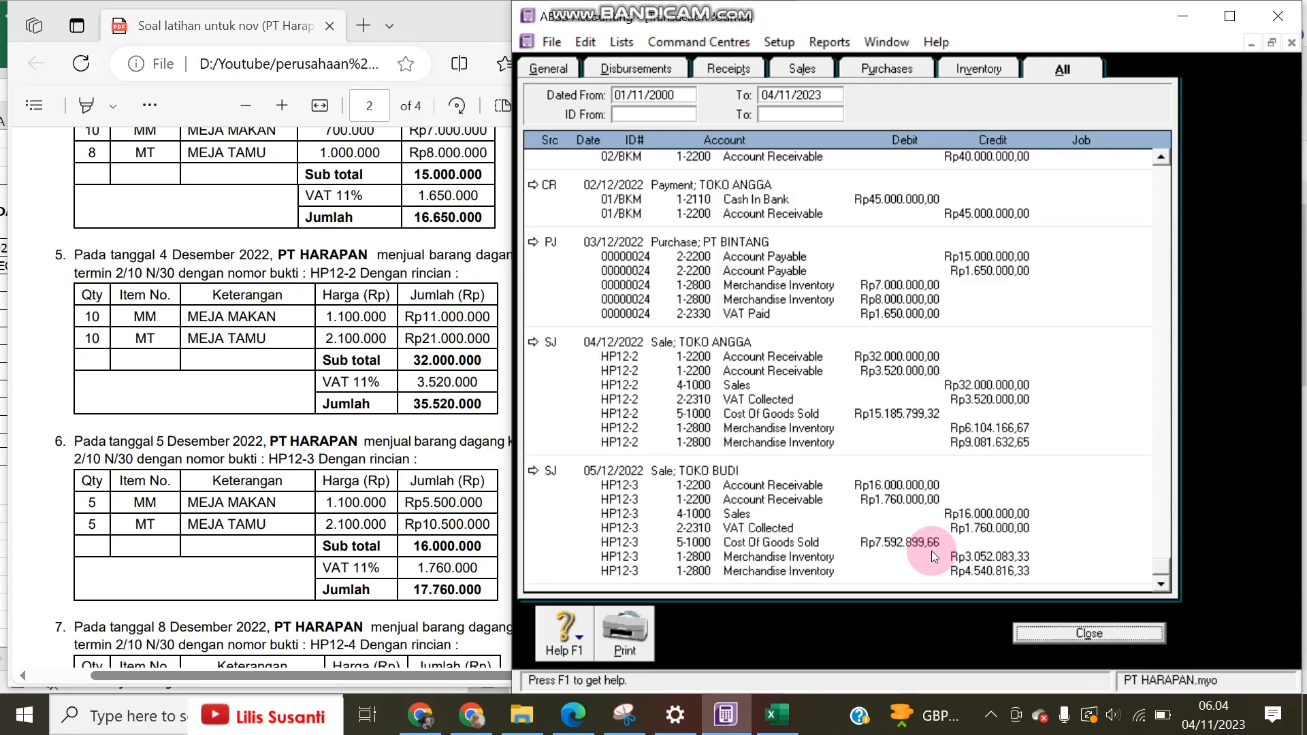
# Step: Read transaction 7 in the exercise PDF and start a new sales invoice for customer TOKO CANTIKA dated 08/12/2022
pyautogui.click(506, 444)
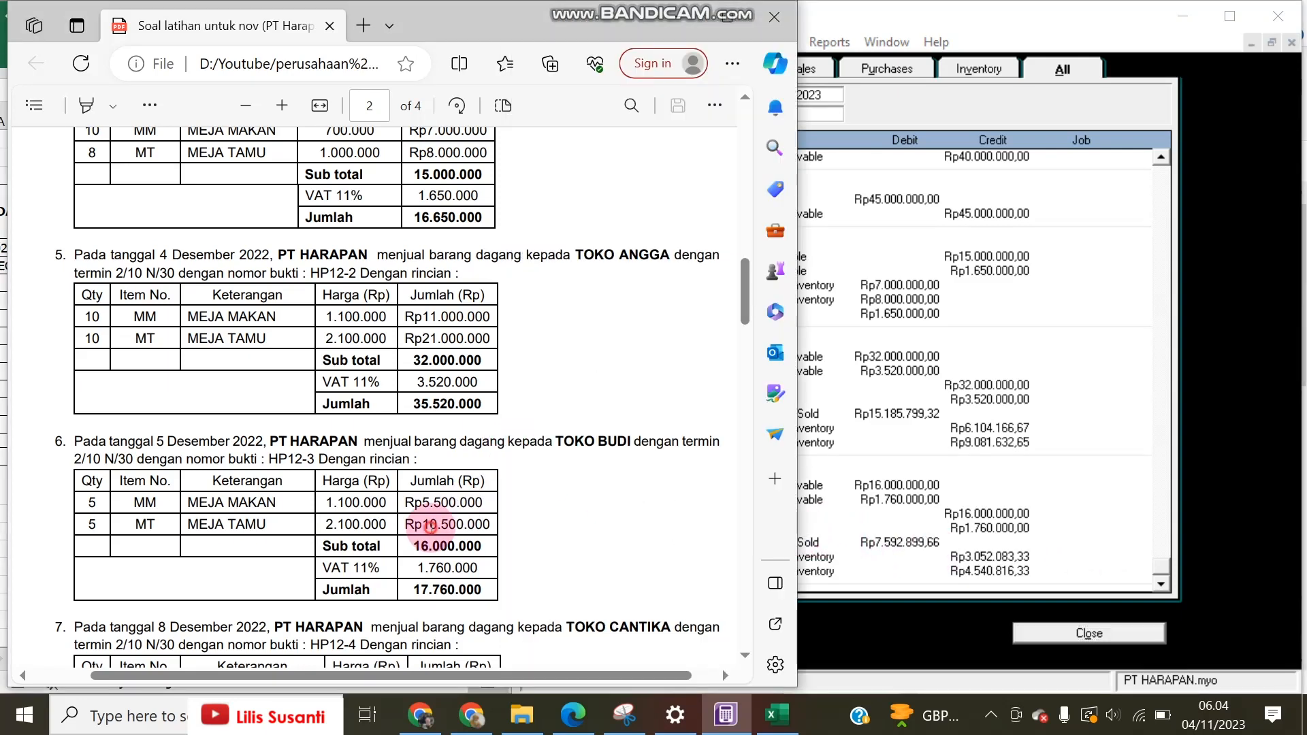
pyautogui.scroll(-2, 428, 537)
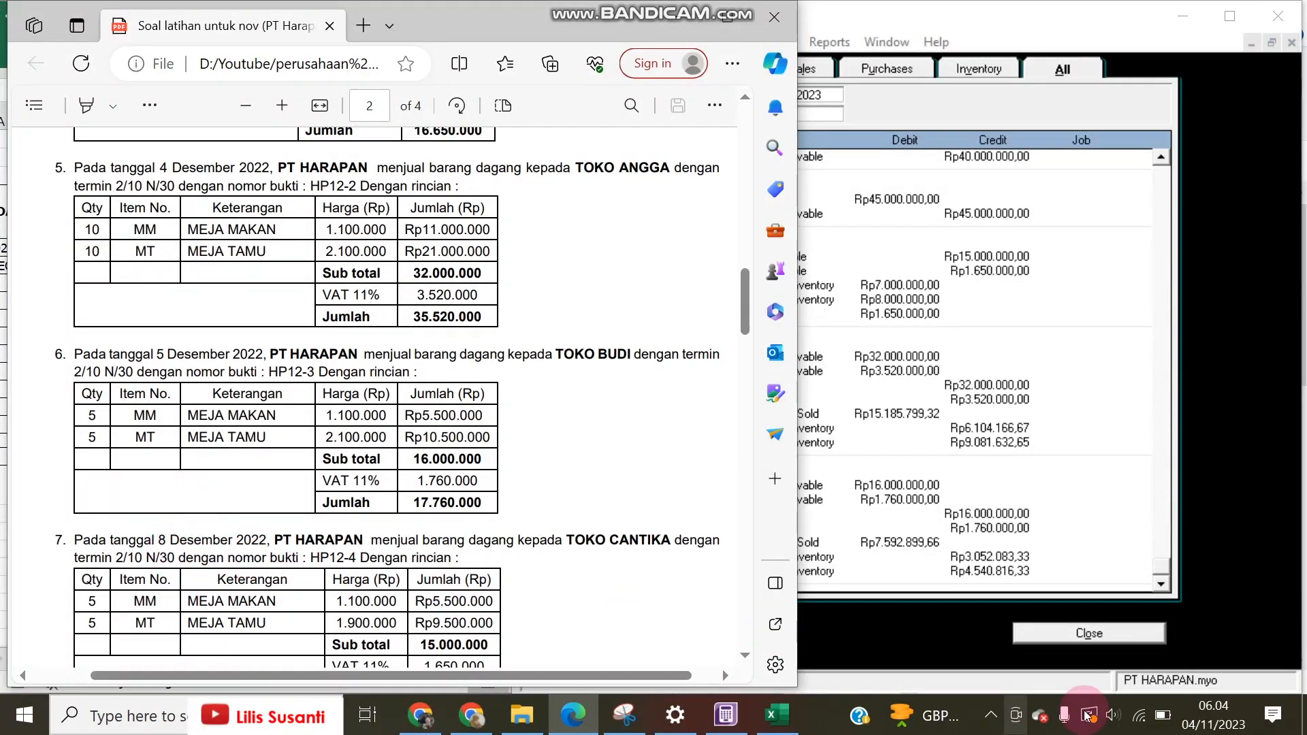
pyautogui.click(1128, 633)
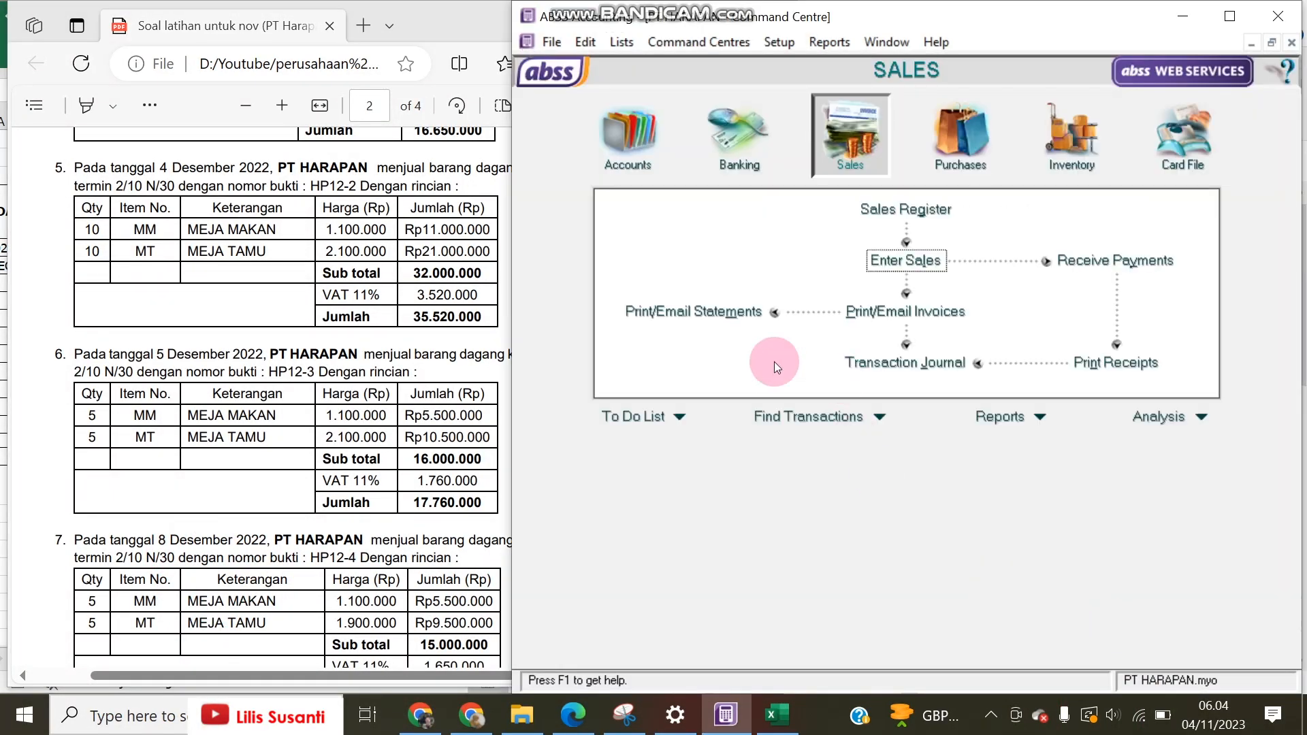
pyautogui.click(243, 490)
pyautogui.click(998, 516)
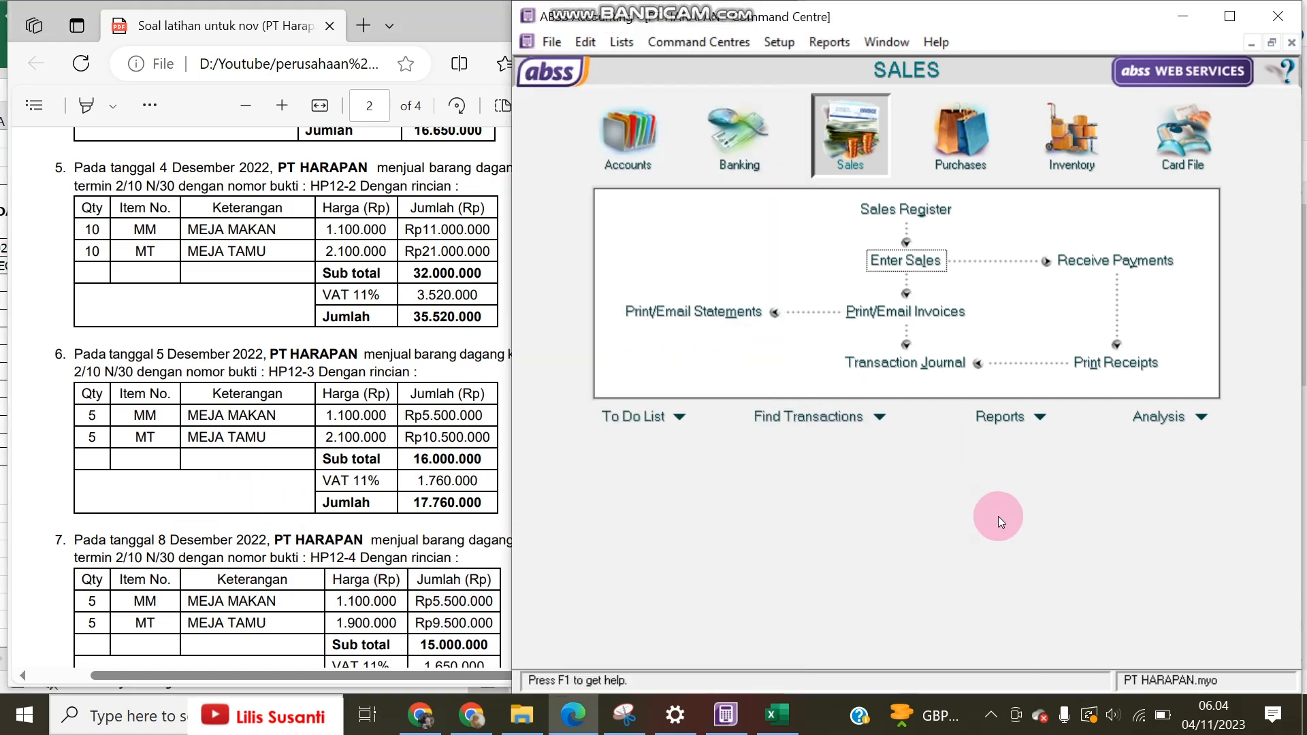
pyautogui.click(885, 271)
pyautogui.click(848, 95)
pyautogui.doubleClick(741, 277)
pyautogui.click(1075, 144)
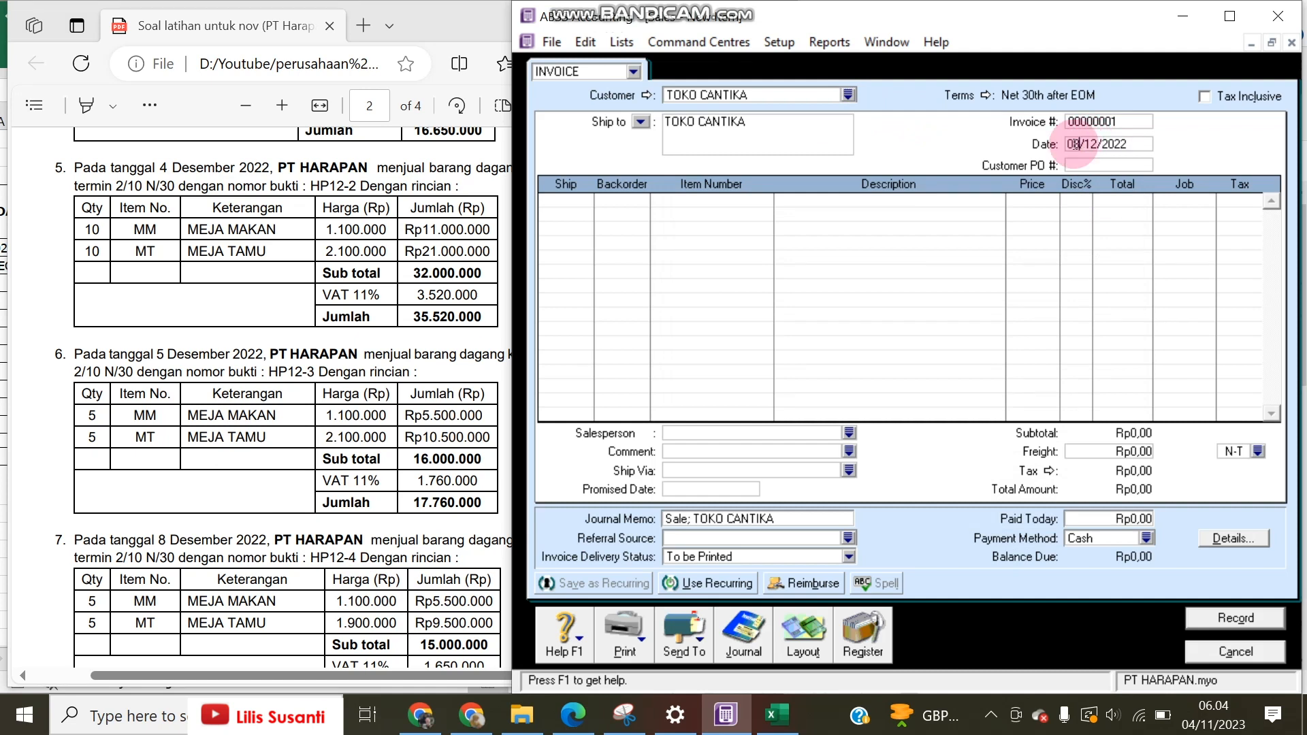
# Step: Set the TOKO CANTIKA invoice's terms to In a Given # of Days, with 2% discount within 10 days and balance due in 30 days
pyautogui.click(980, 96)
pyautogui.click(1022, 231)
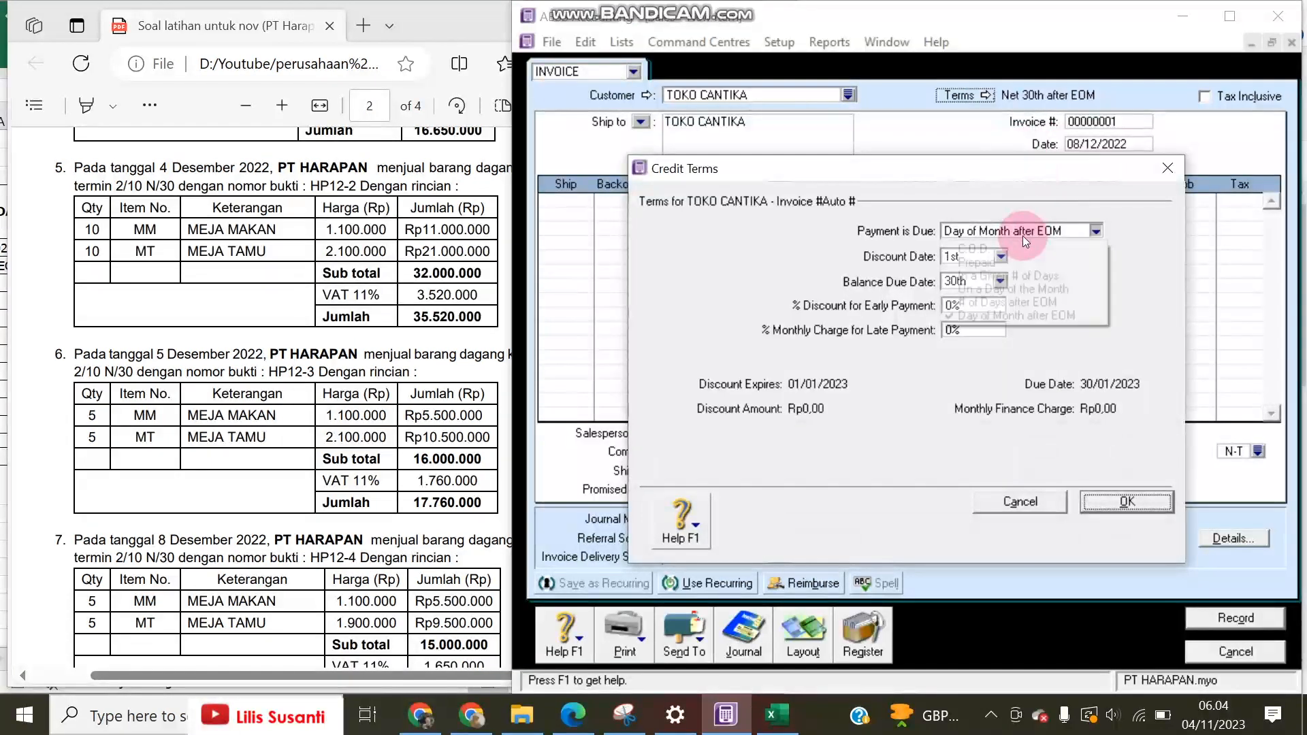
pyautogui.click(979, 255)
pyautogui.click(978, 253)
pyautogui.write('10')
pyautogui.press('Tab')
pyautogui.press('Tab')
pyautogui.write('2')
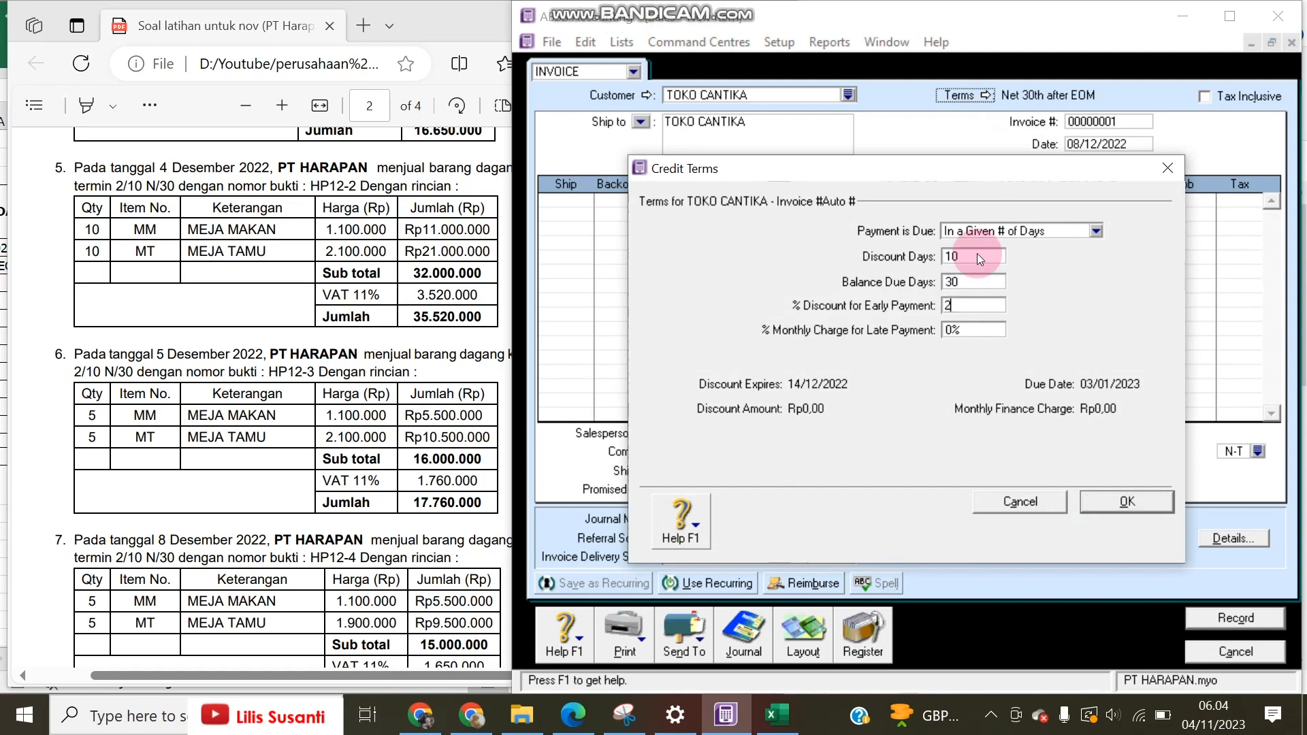
pyautogui.click(1098, 506)
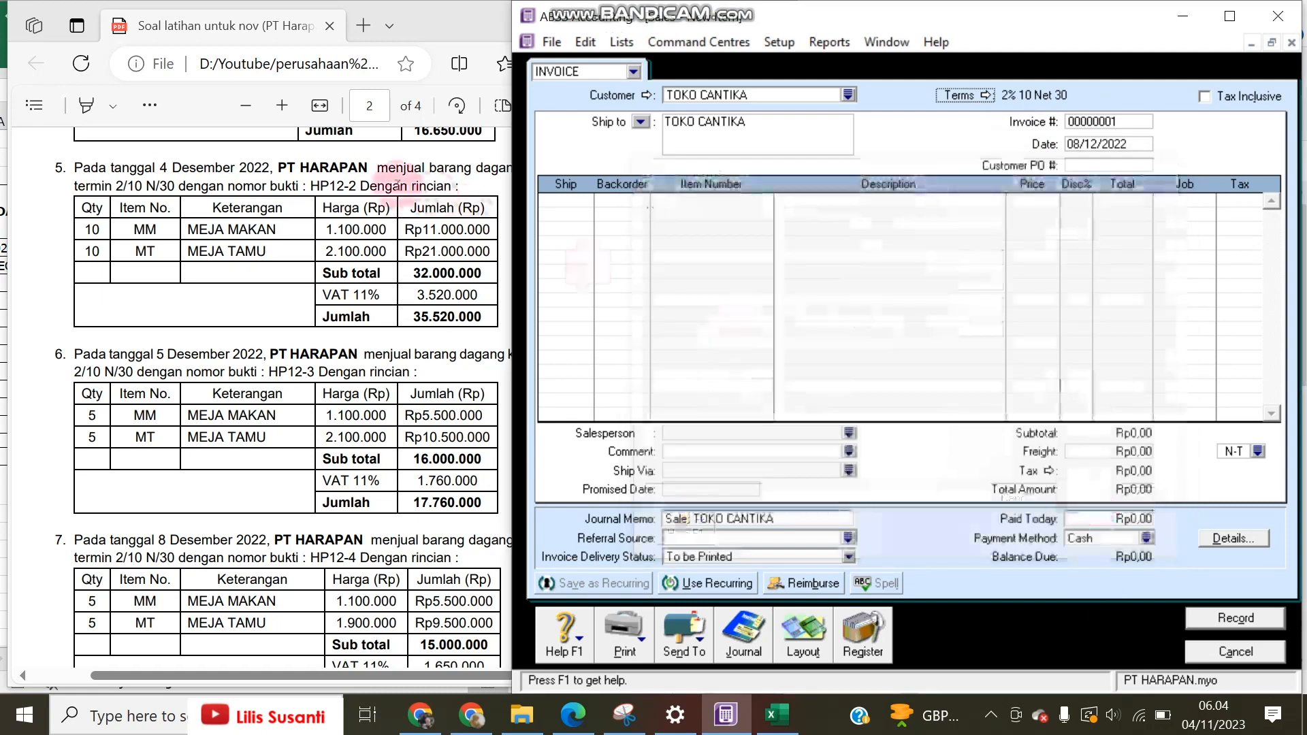
# Step: Add an invoice line for 5 units of item MM (MEJA MAKAN) priced at 1.100.000 and check the entered price
pyautogui.click(548, 201)
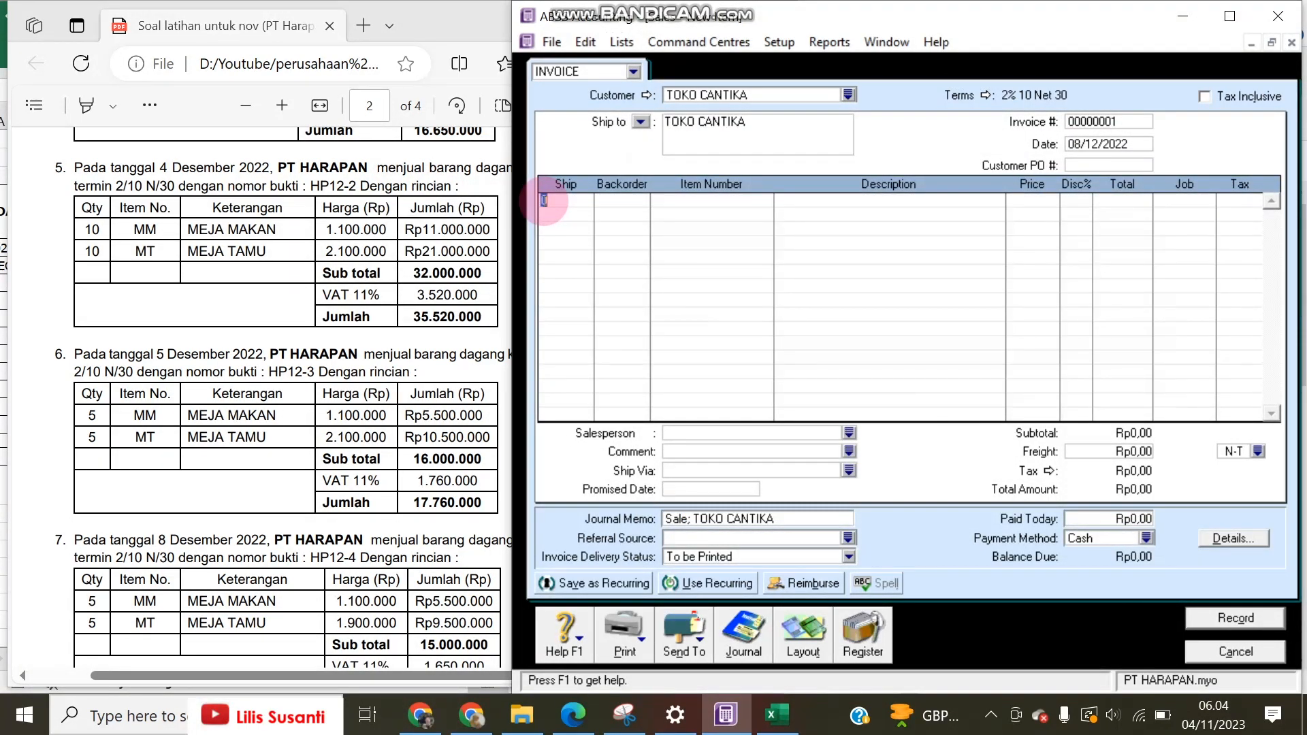
pyautogui.write('5')
pyautogui.press('Tab')
pyautogui.write('MM')
pyautogui.press('Tab')
pyautogui.press('Tab')
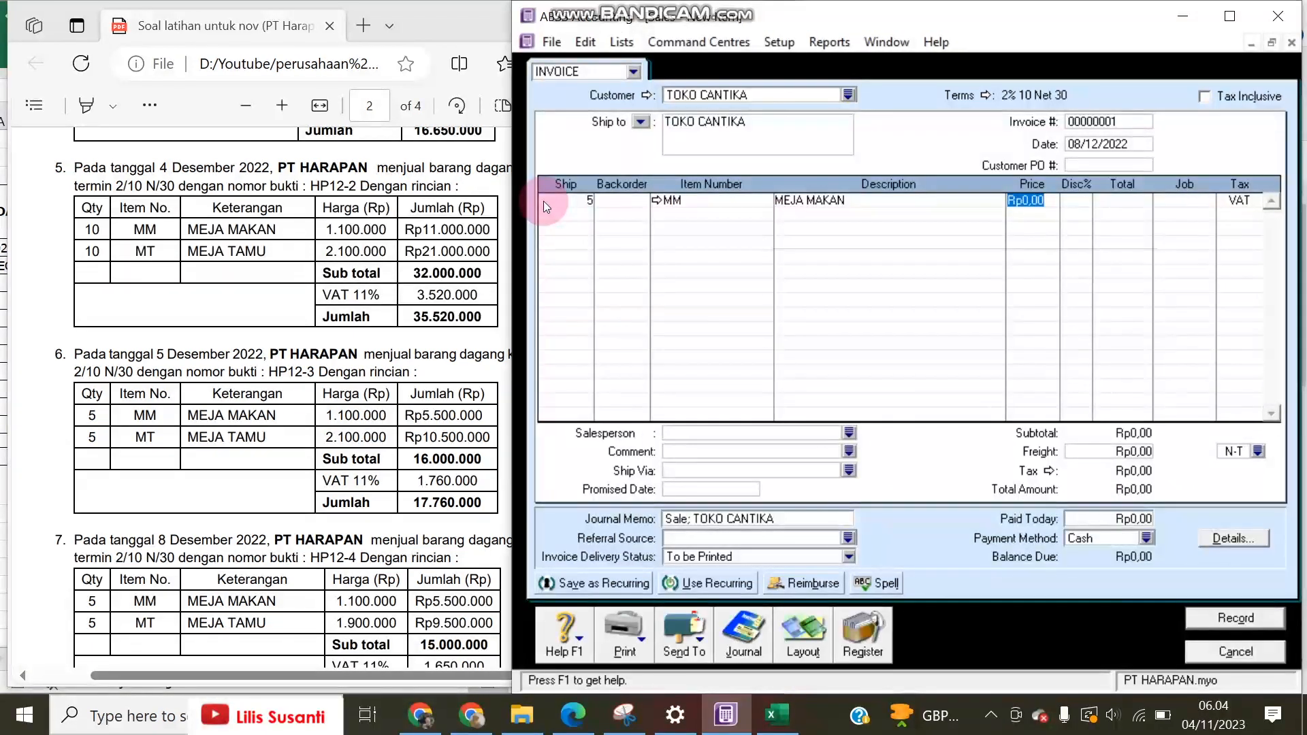
pyautogui.write('110000')
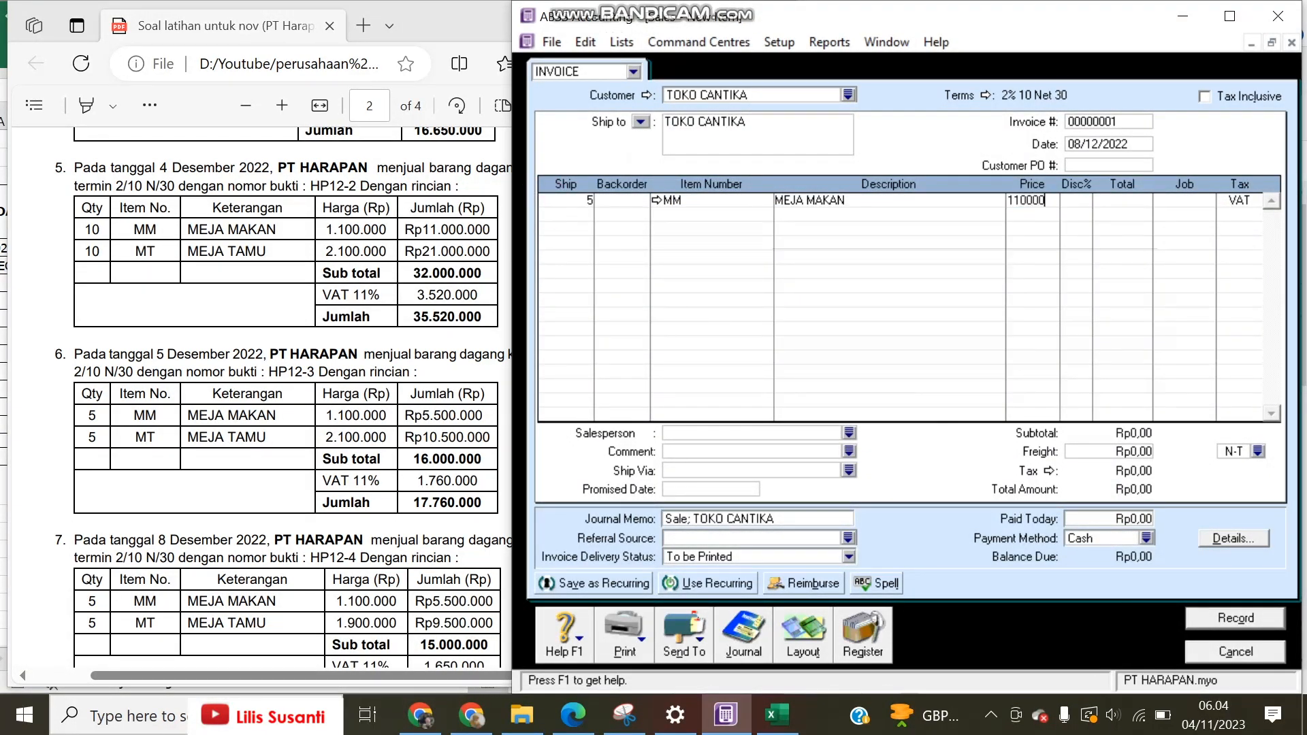
pyautogui.write('0')
pyautogui.press('Return')
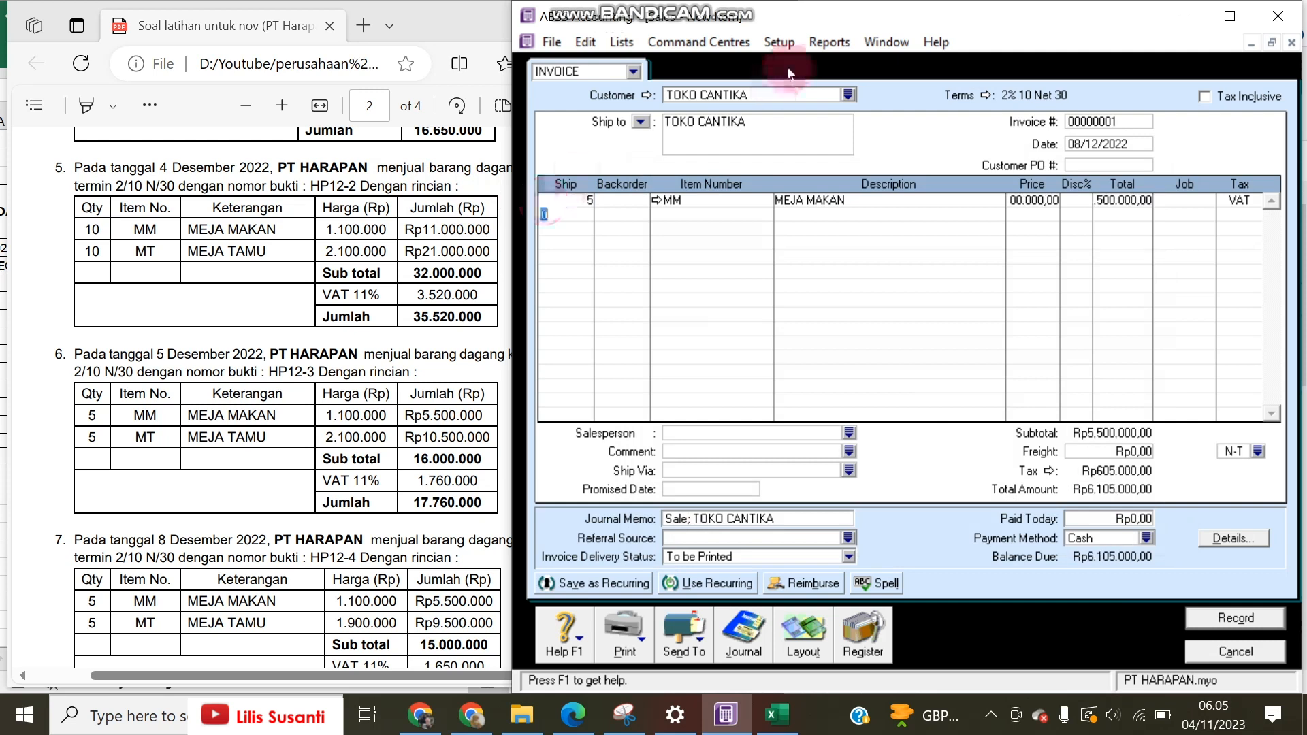
pyautogui.click(1032, 200)
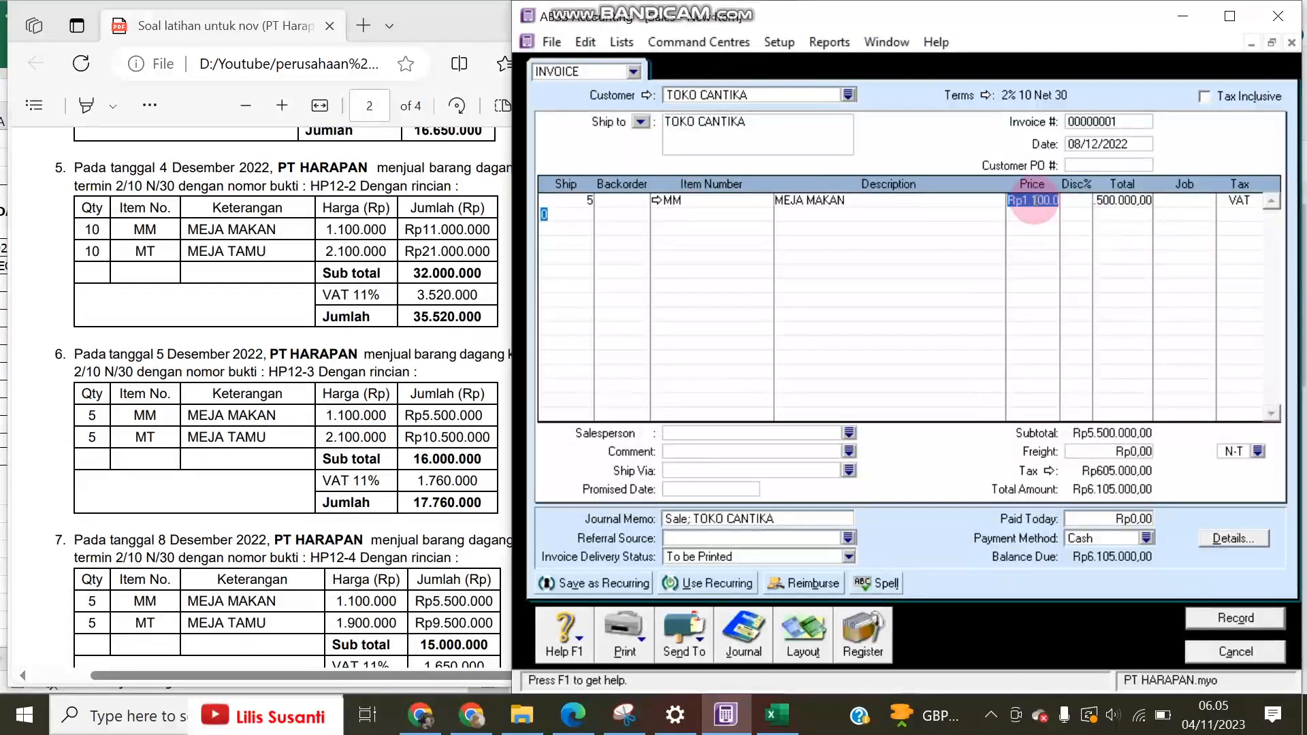
# Step: Add a line for 5 units of item MT (MEJA TAMU) priced at 1.900.000 and compare the invoice totals with transaction 7 in the PDF
pyautogui.click(589, 212)
pyautogui.press('Tab')
pyautogui.press('Tab')
pyautogui.write('M')
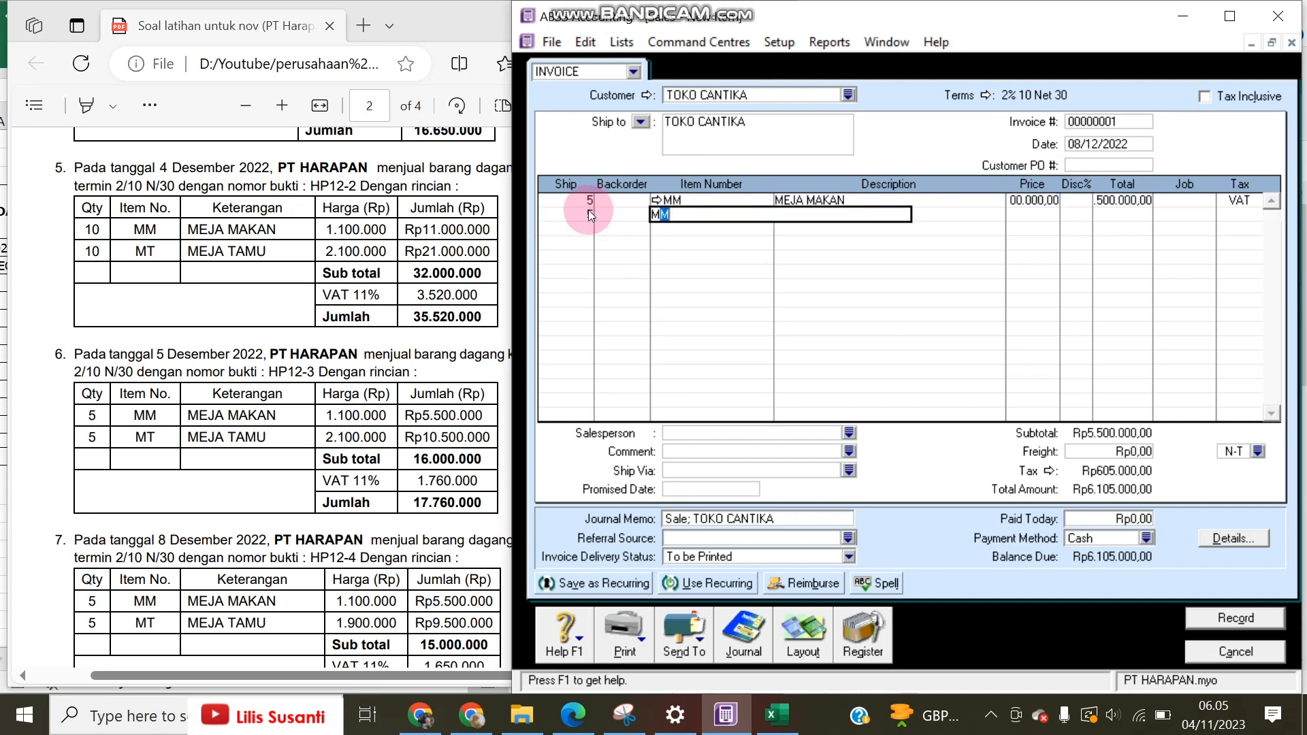
pyautogui.press('Tab')
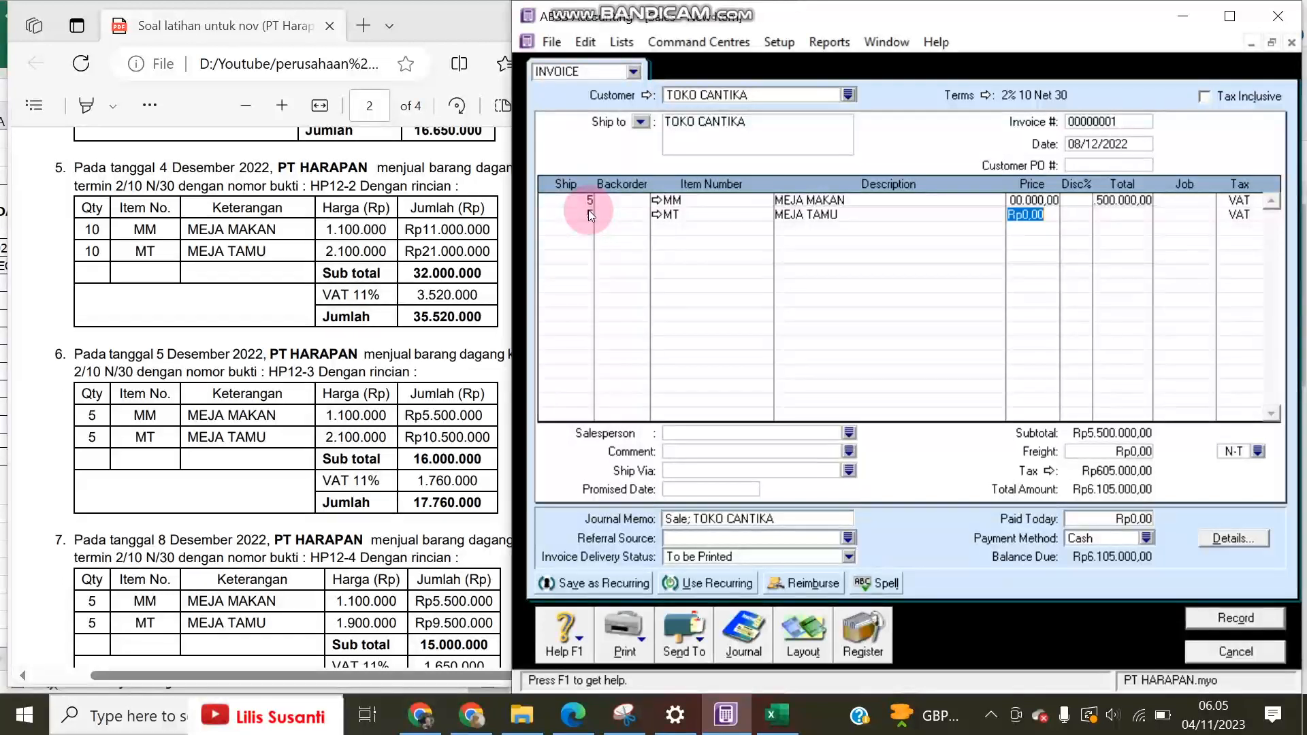
pyautogui.write('1900000')
pyautogui.press('Return')
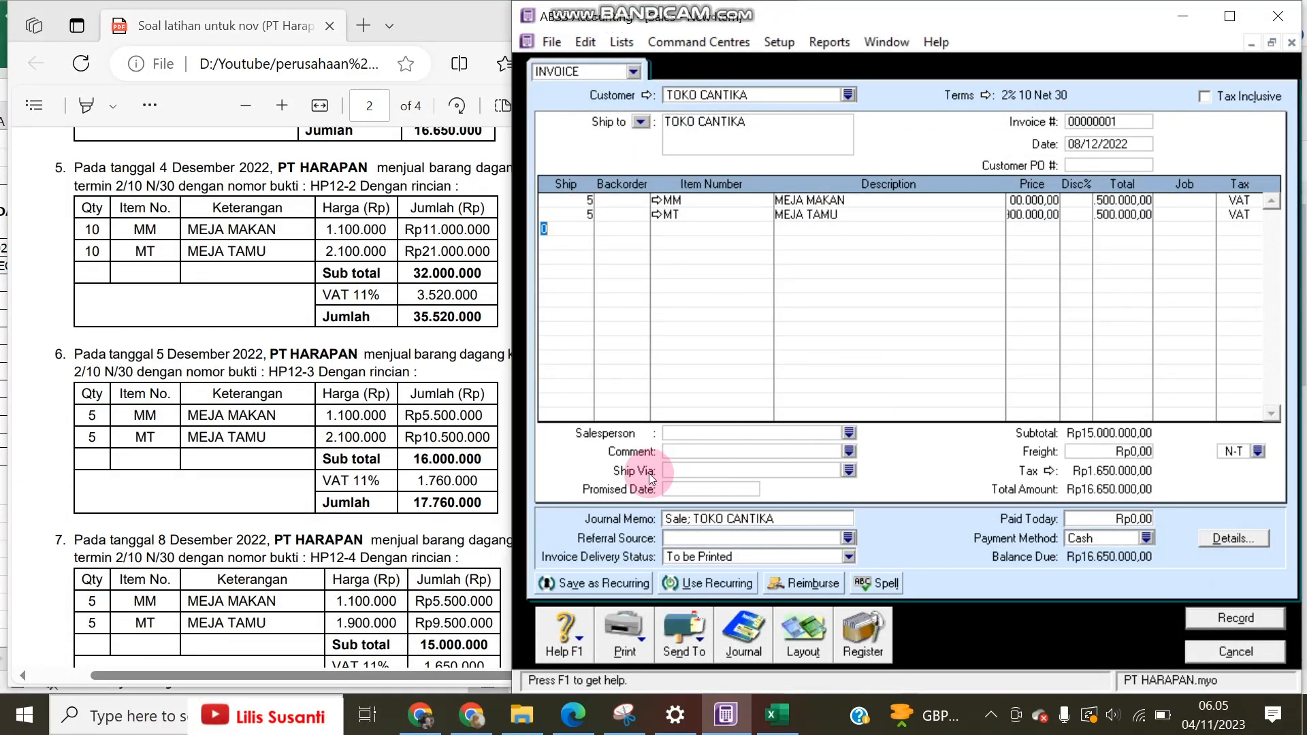
pyautogui.click(467, 646)
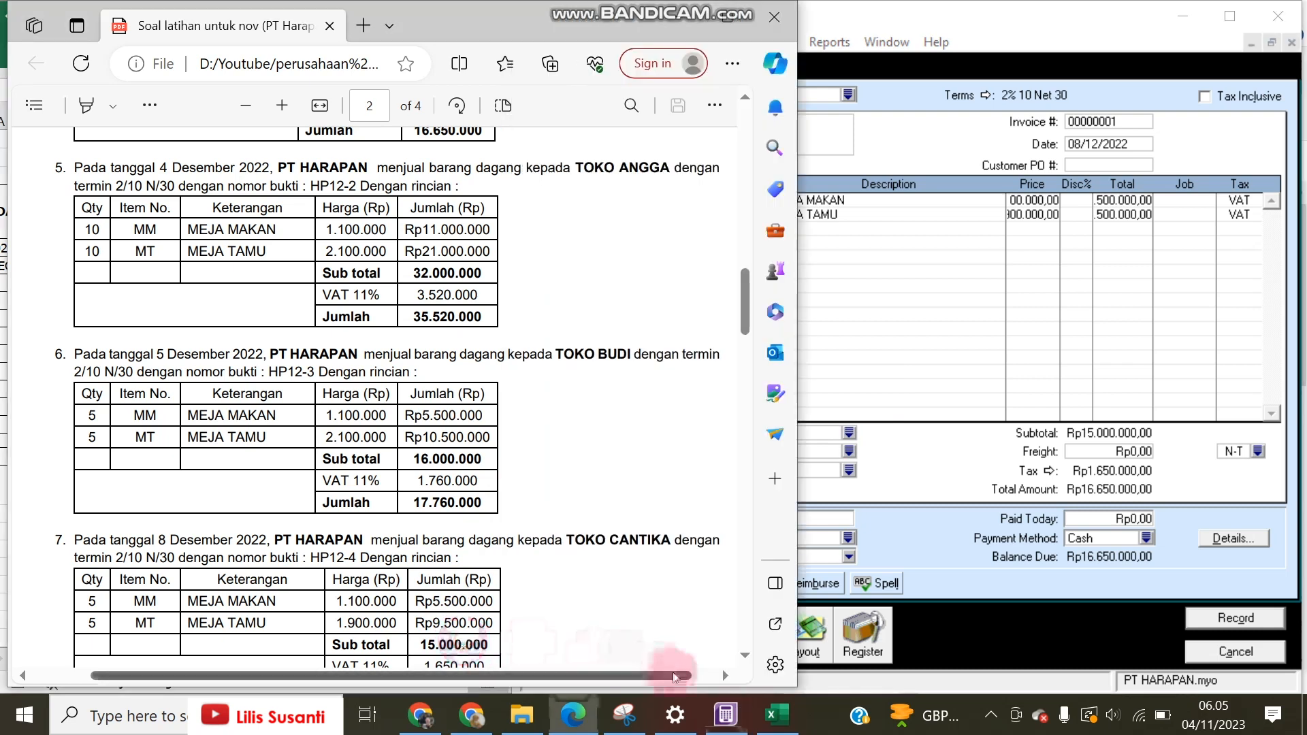
pyautogui.scroll(-1, 745, 655)
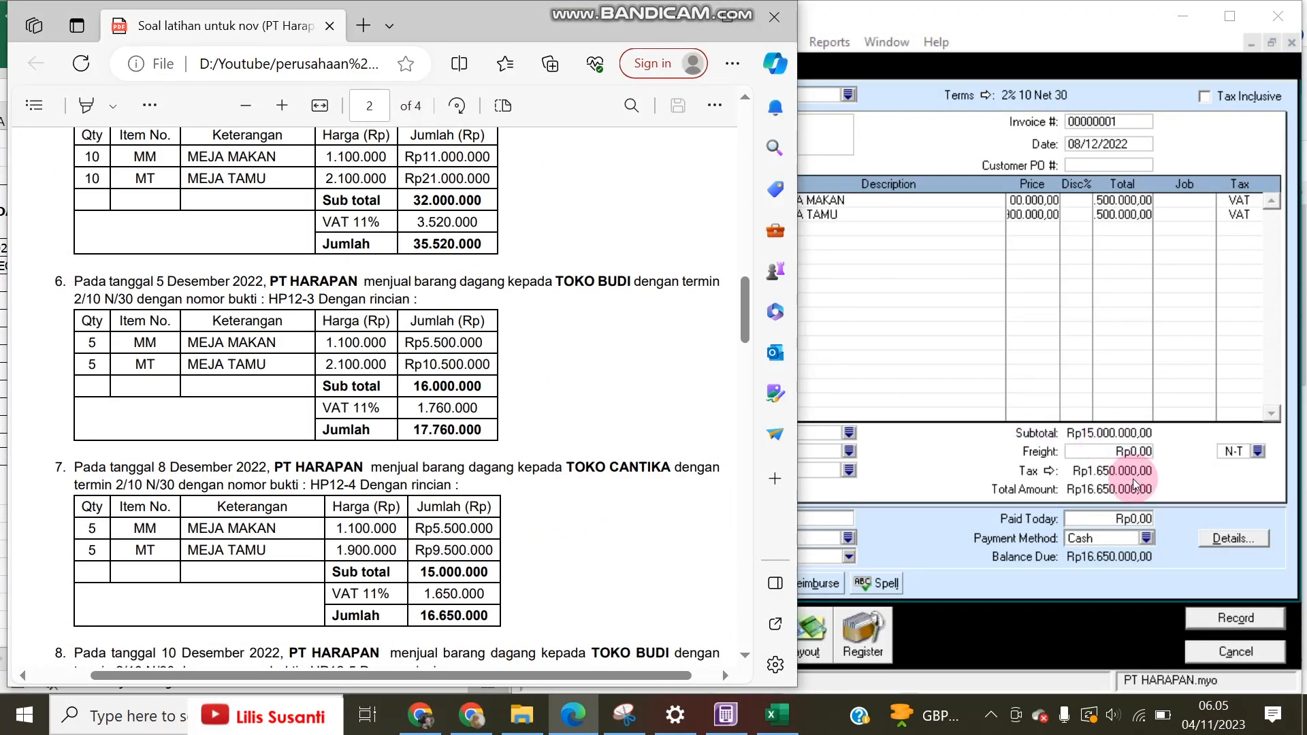
# Step: Record the completed sales invoice for TOKO CANTIKA
pyautogui.click(1189, 580)
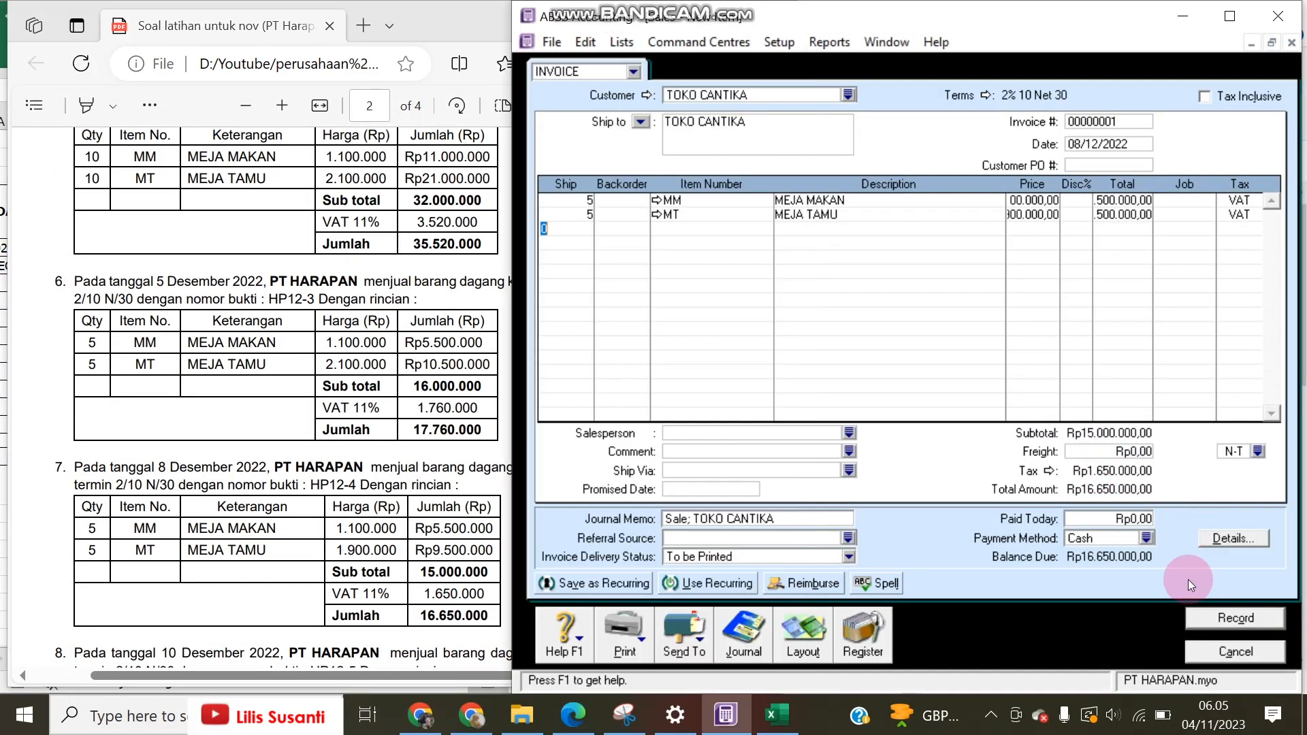
pyautogui.click(1204, 619)
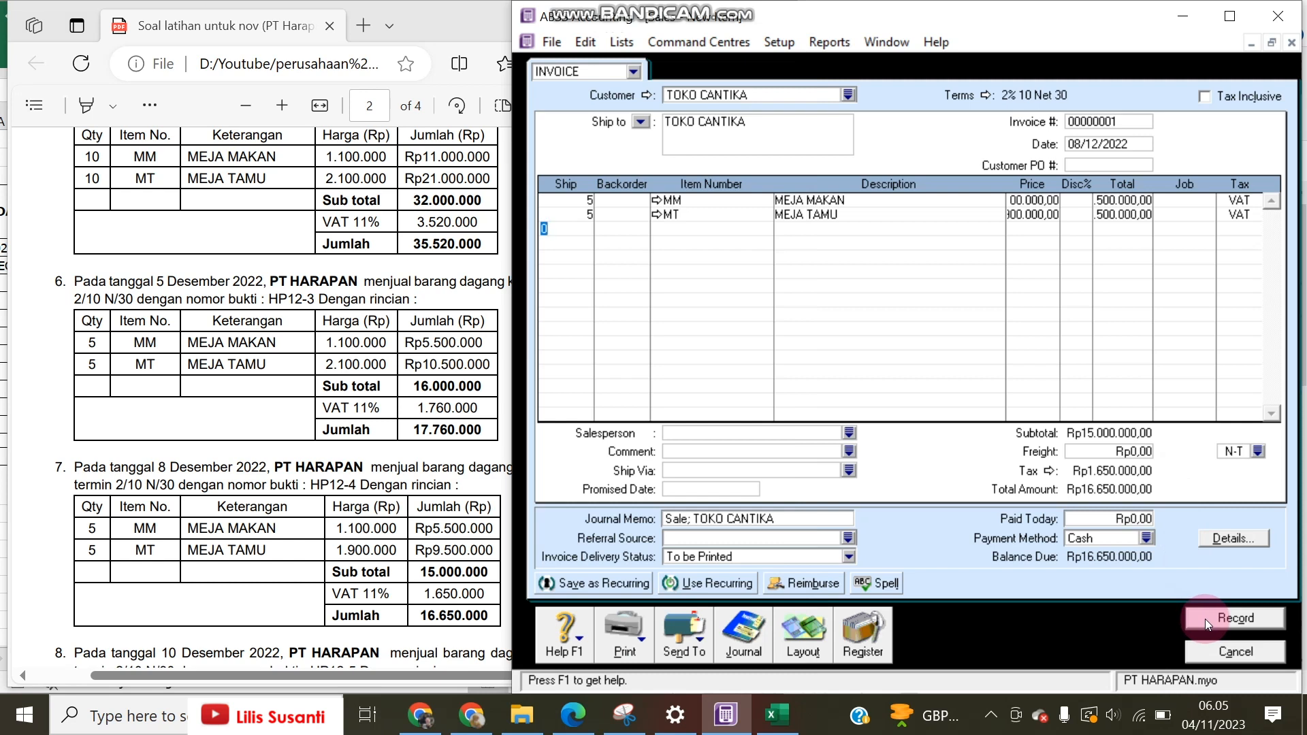
# Step: Choose TOKO BUDI as the customer of a new sales invoice for transaction 8 in the exercise PDF
pyautogui.click(383, 649)
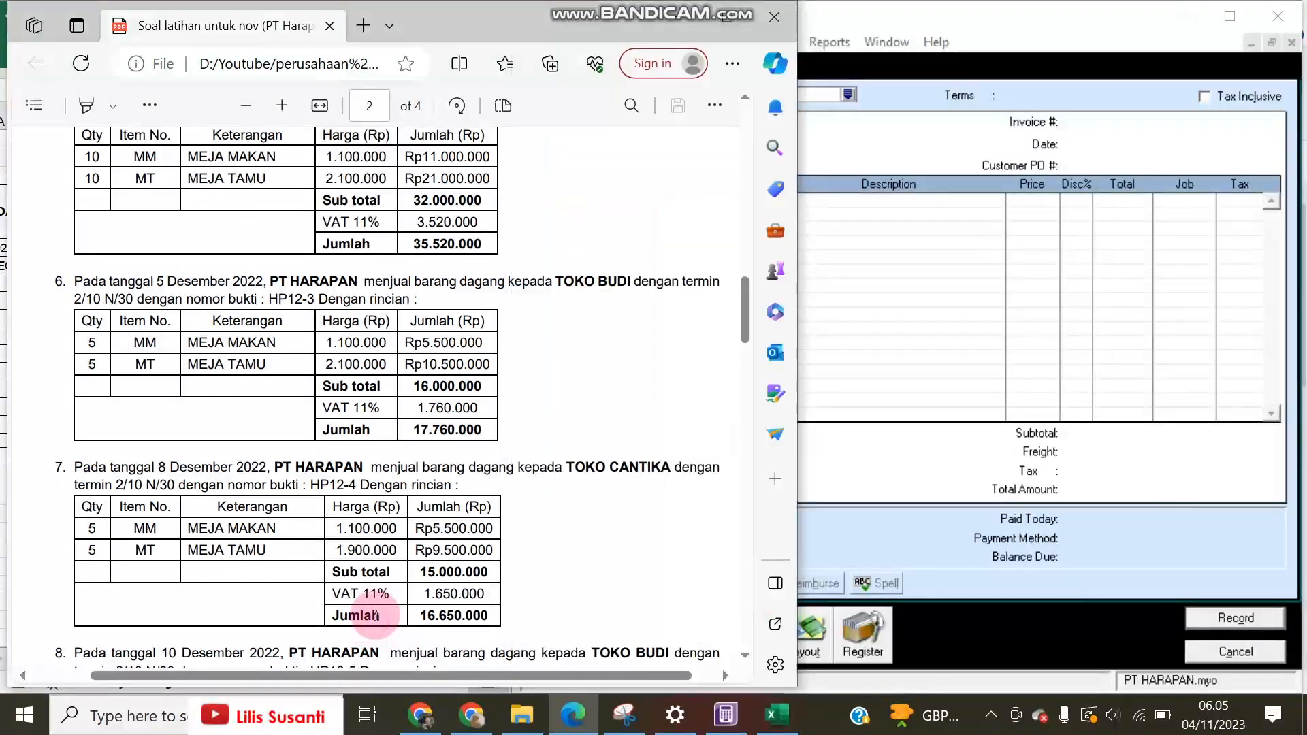
pyautogui.scroll(-1, 356, 612)
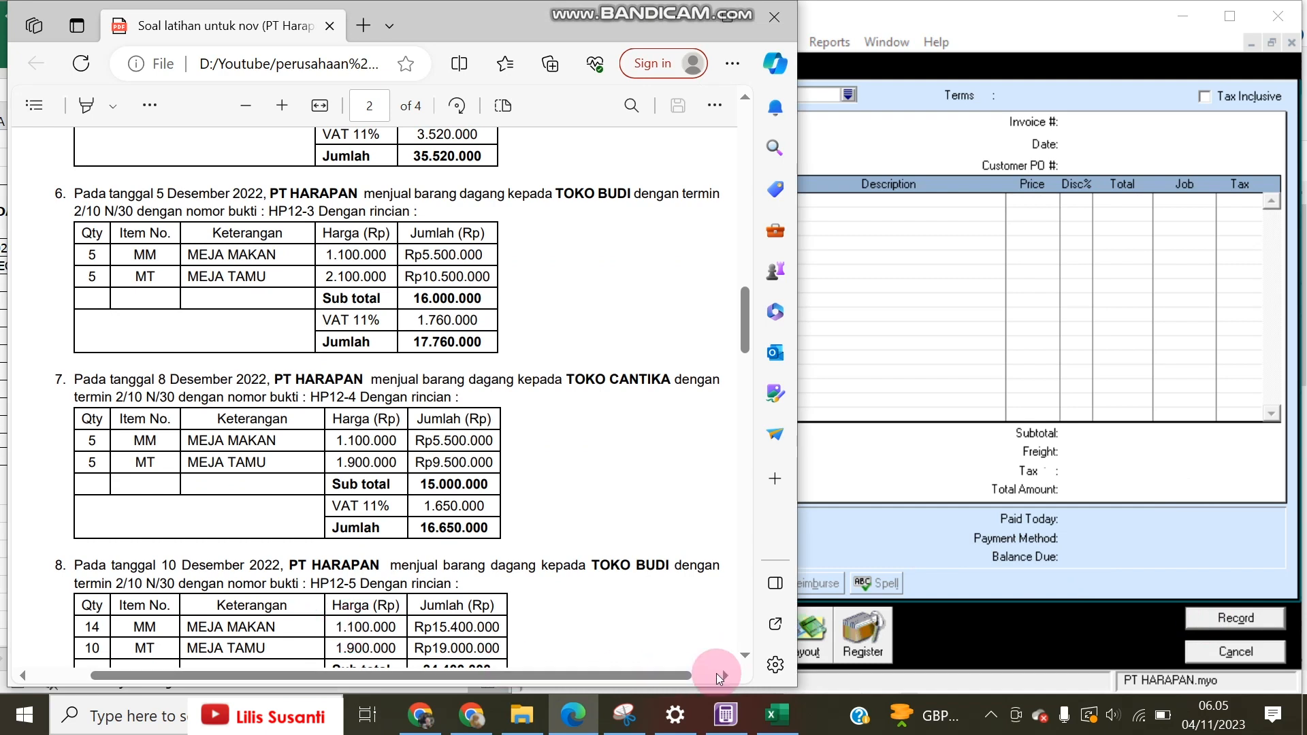
pyautogui.click(746, 655)
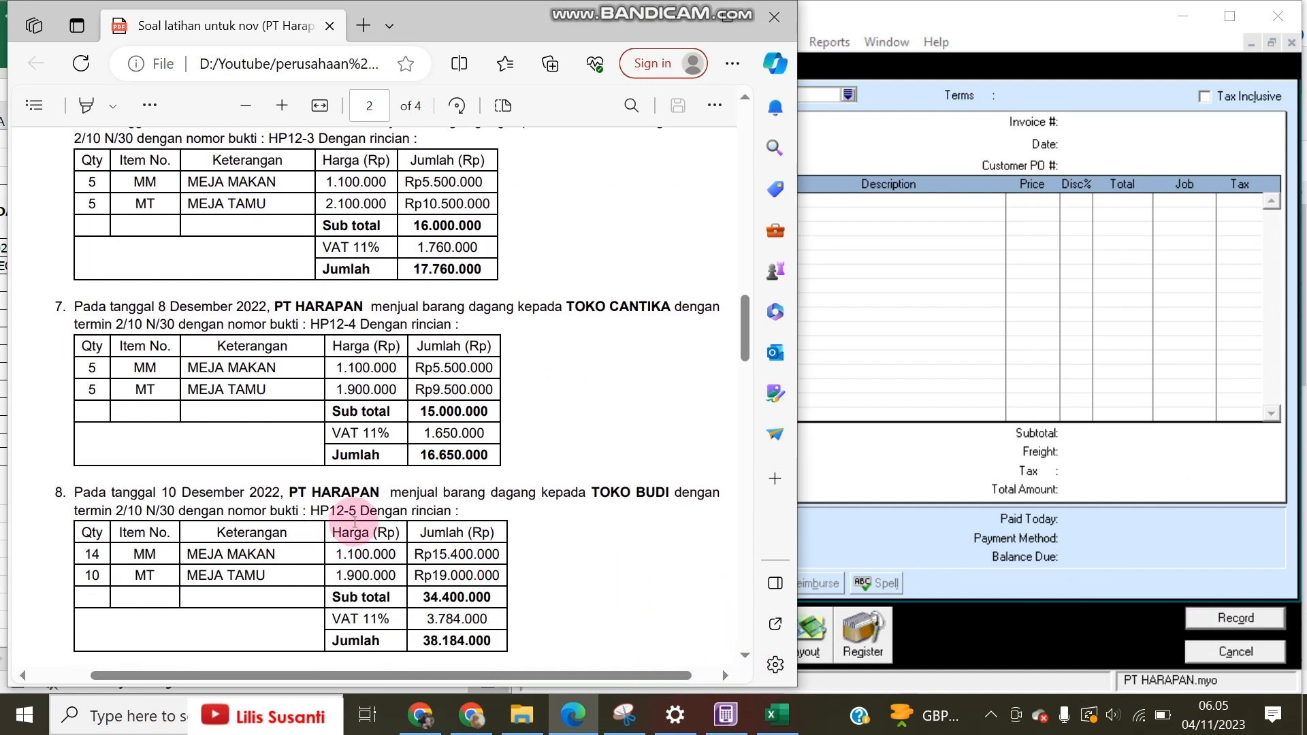
pyautogui.click(850, 97)
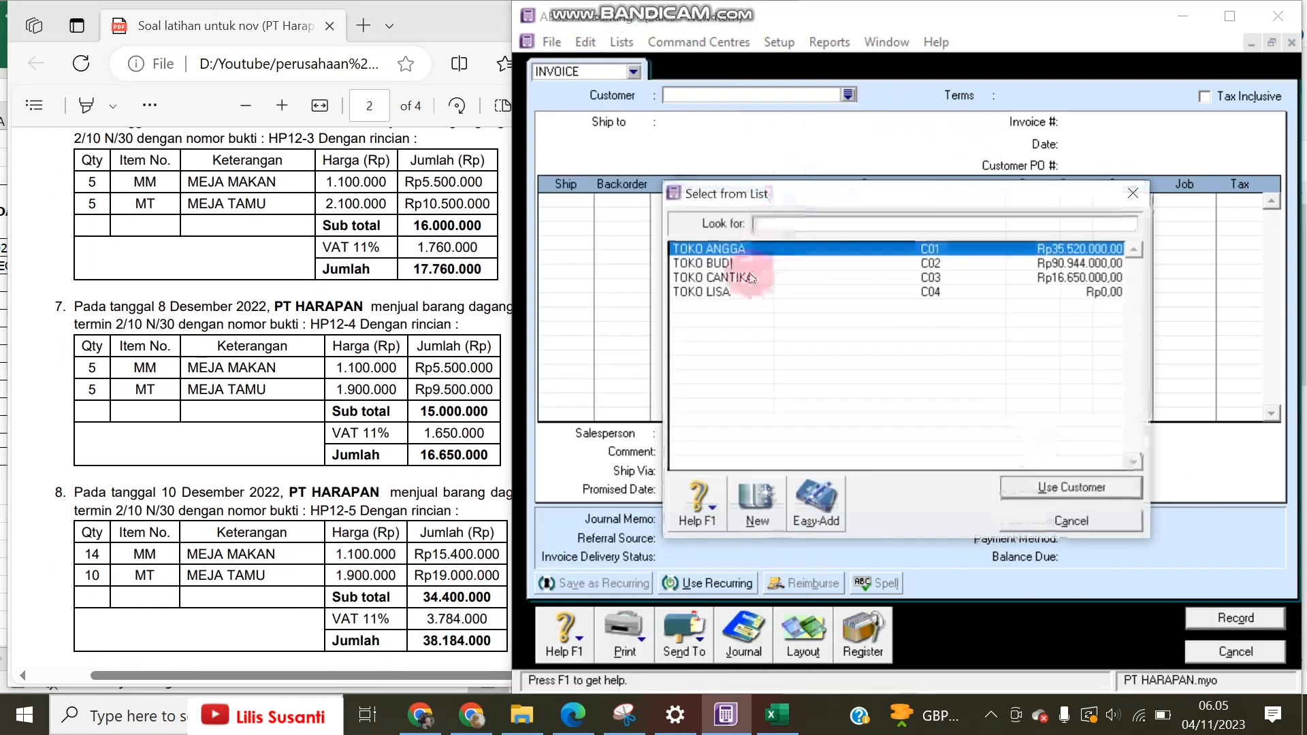
pyautogui.doubleClick(712, 248)
# Step: Set the invoice terms to In a Given # of Days with 10 discount days, 30 balance due days and a 2% early-payment discount
pyautogui.click(987, 96)
pyautogui.click(967, 232)
pyautogui.click(989, 275)
pyautogui.click(953, 256)
pyautogui.write('20')
pyautogui.write('30')
pyautogui.press('Tab')
pyautogui.write('2')
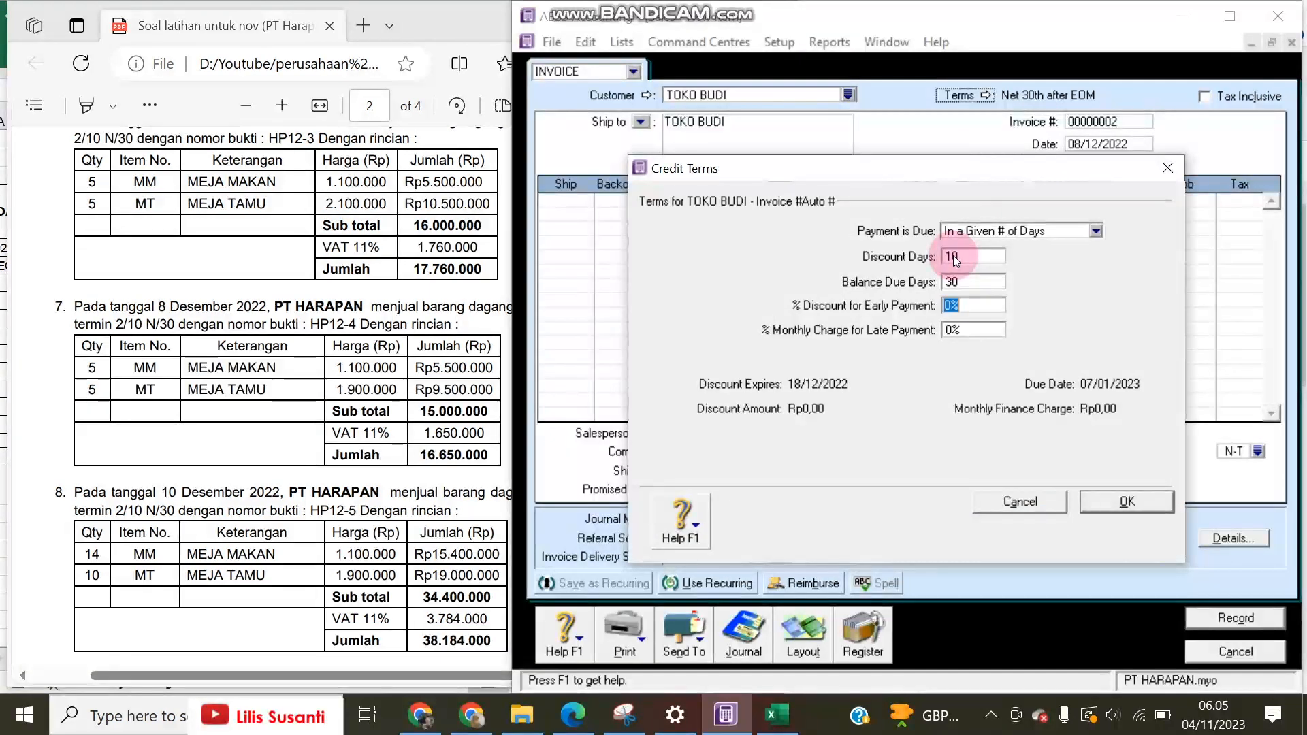
pyautogui.press('Return')
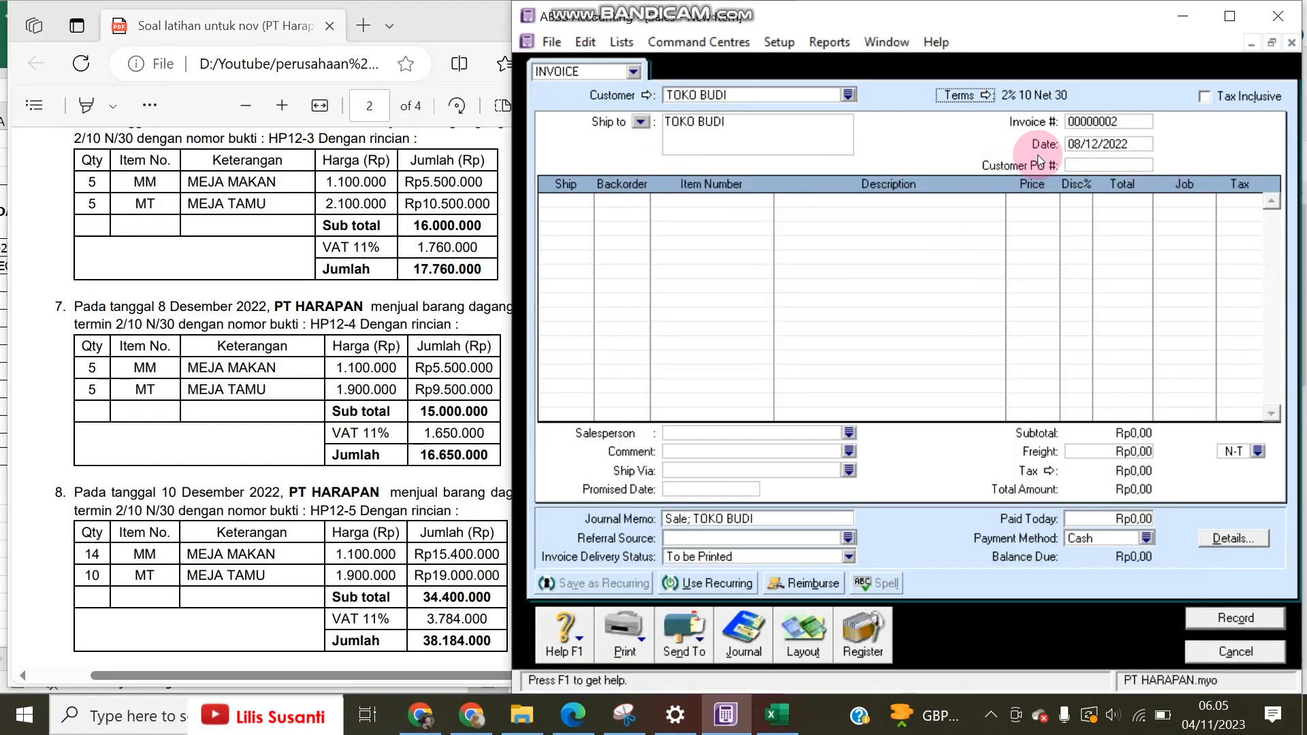
# Step: Date the TOKO BUDI invoice 10/12/2022 and set its invoice number to HP12-5
pyautogui.click(1078, 144)
pyautogui.press('BackSpace')
pyautogui.press('BackSpace')
pyautogui.write('10')
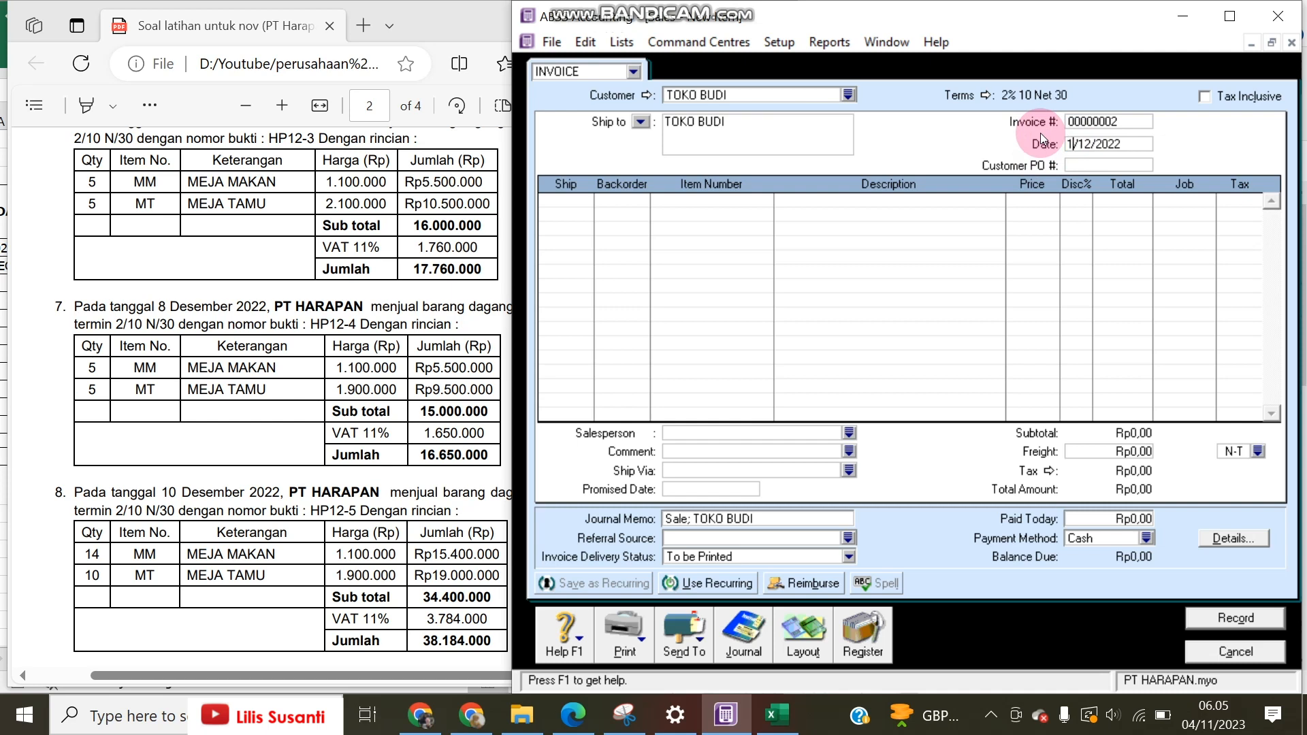
pyautogui.click(1095, 121)
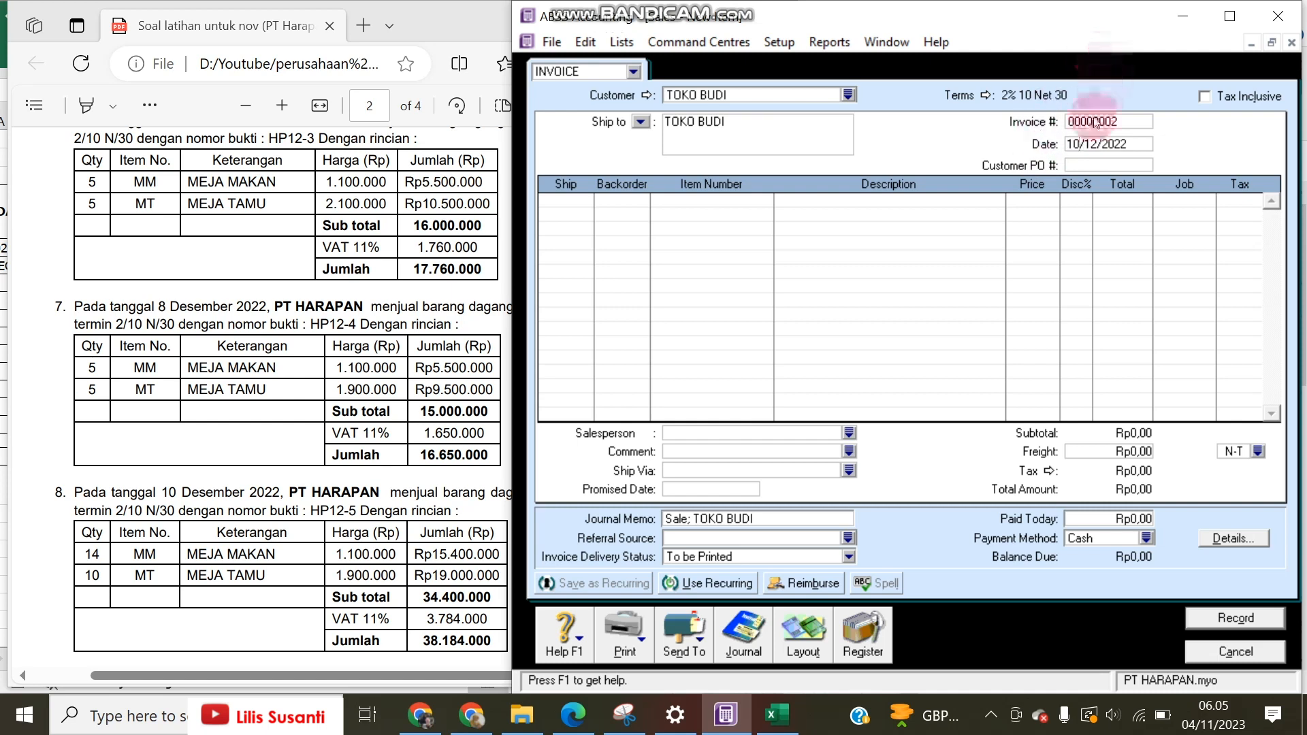
pyautogui.write('HP')
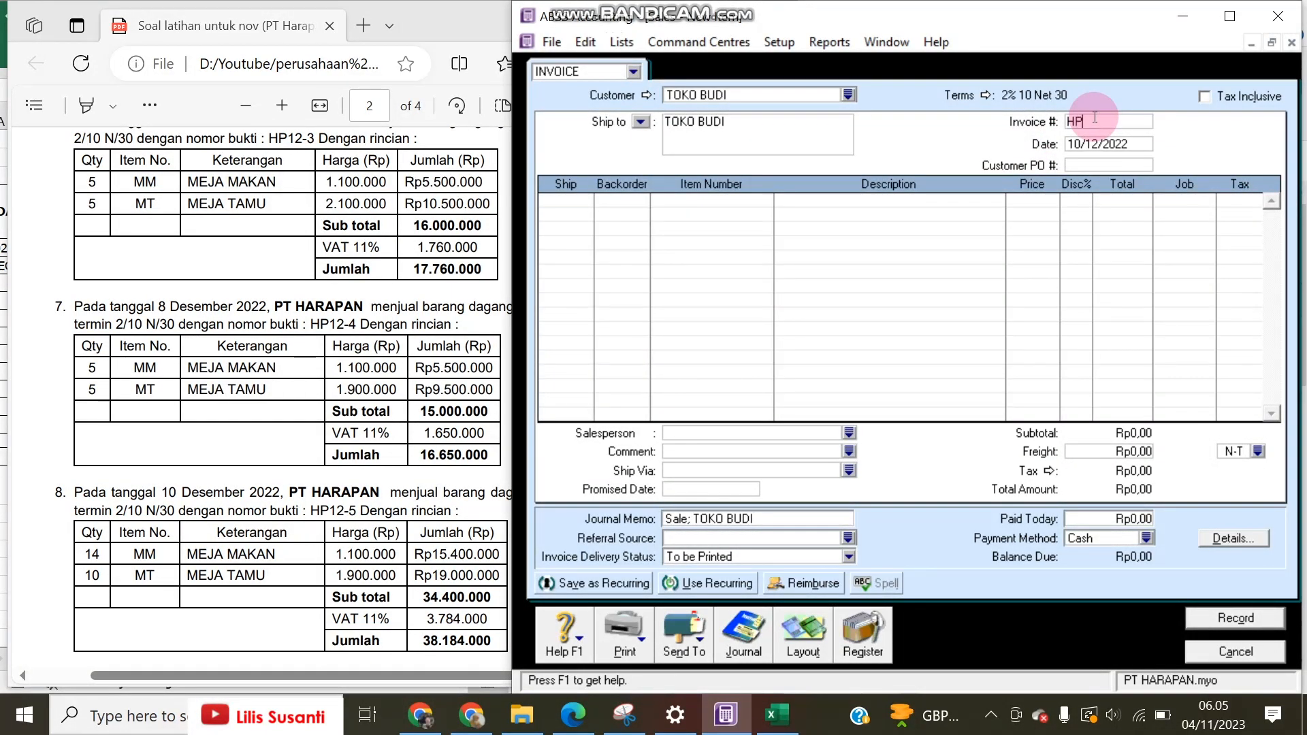
pyautogui.write('12-5')
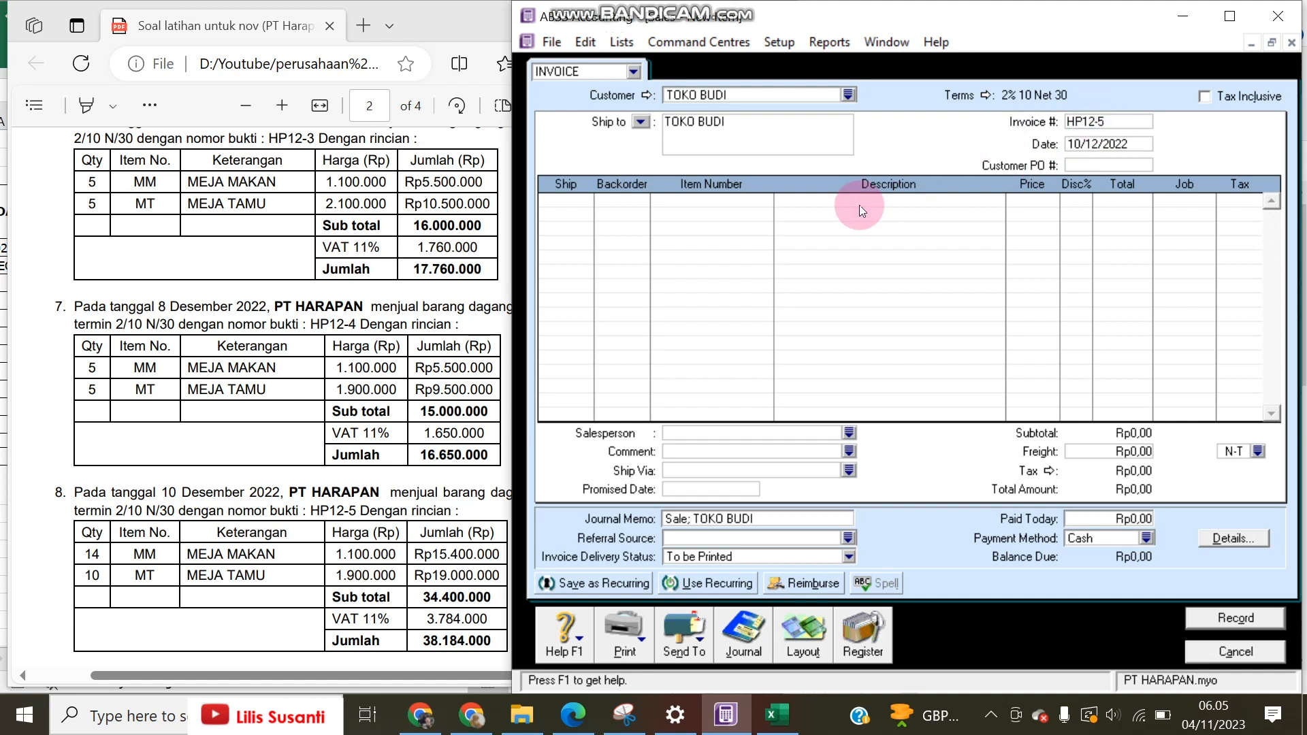
# Step: Add an invoice line shipping 14 units of item MM (MEJA MAKAN) at a price of 1.100.000
pyautogui.click(590, 207)
pyautogui.write('14')
pyautogui.press('Tab')
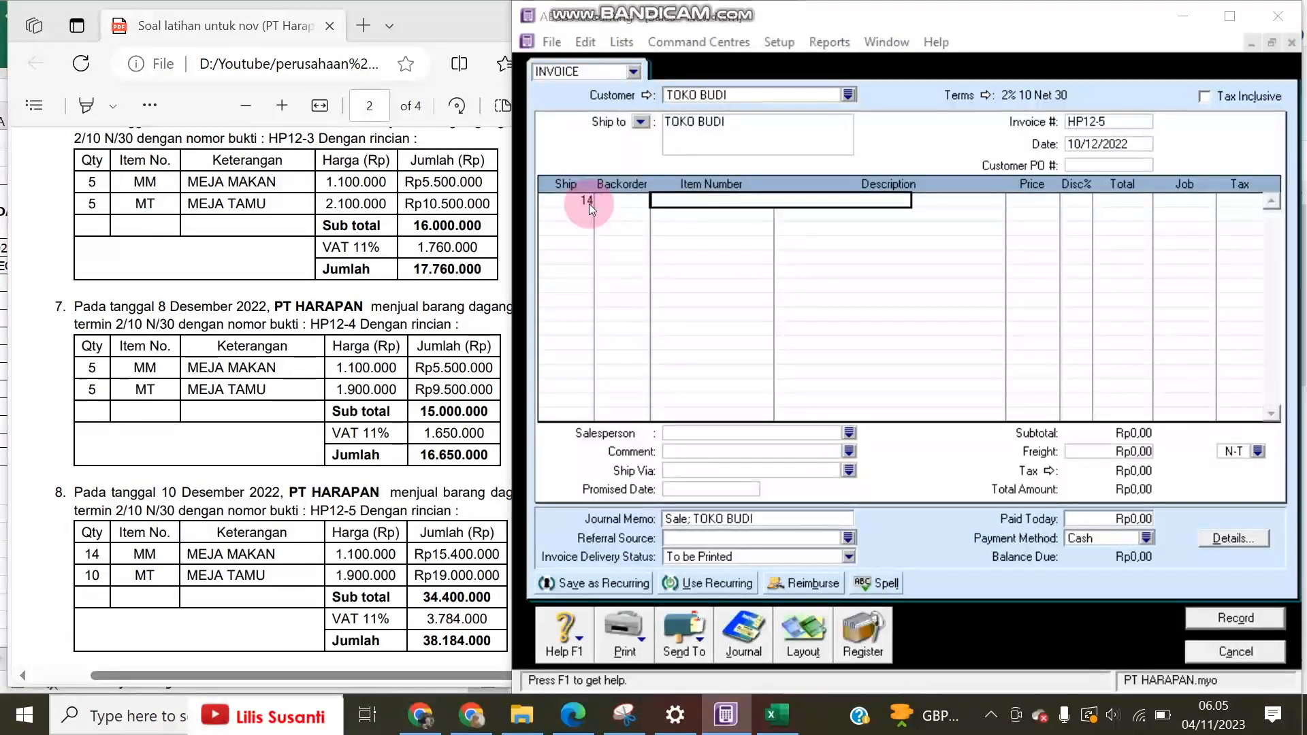
pyautogui.press('Tab')
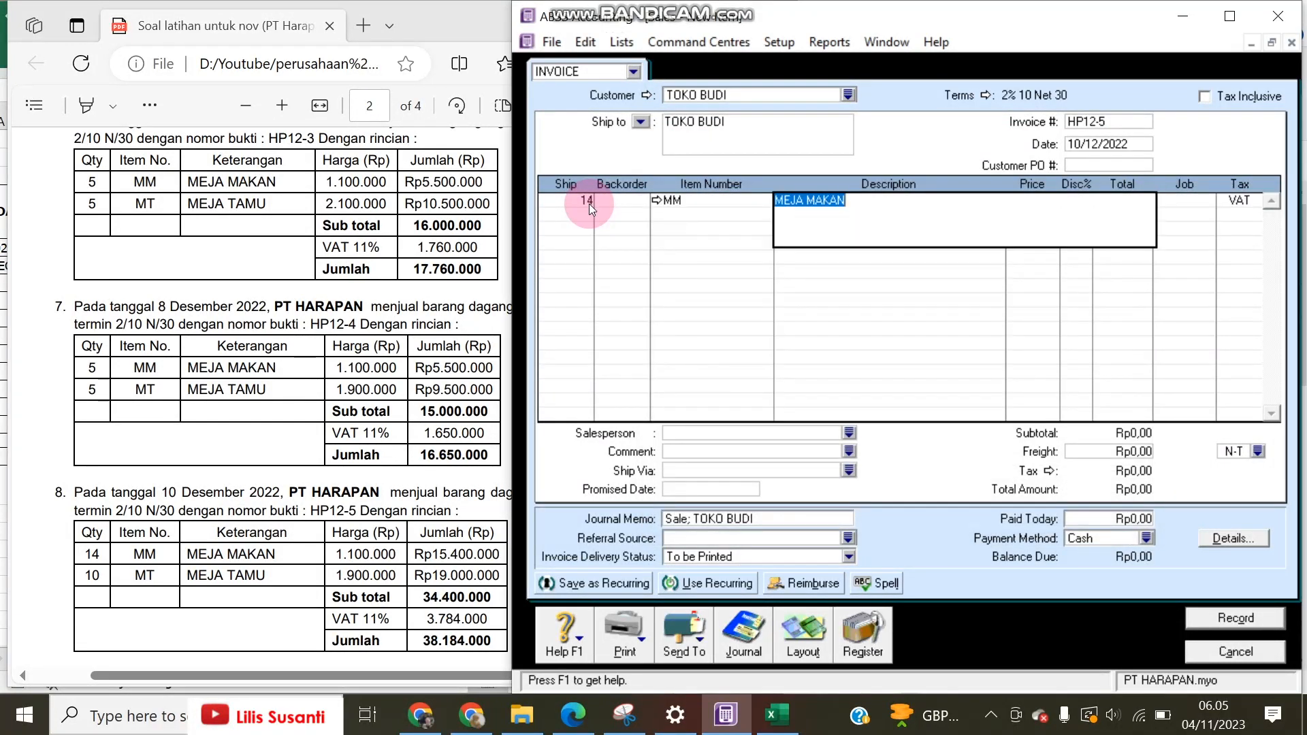
pyautogui.press('Tab')
pyautogui.write('1')
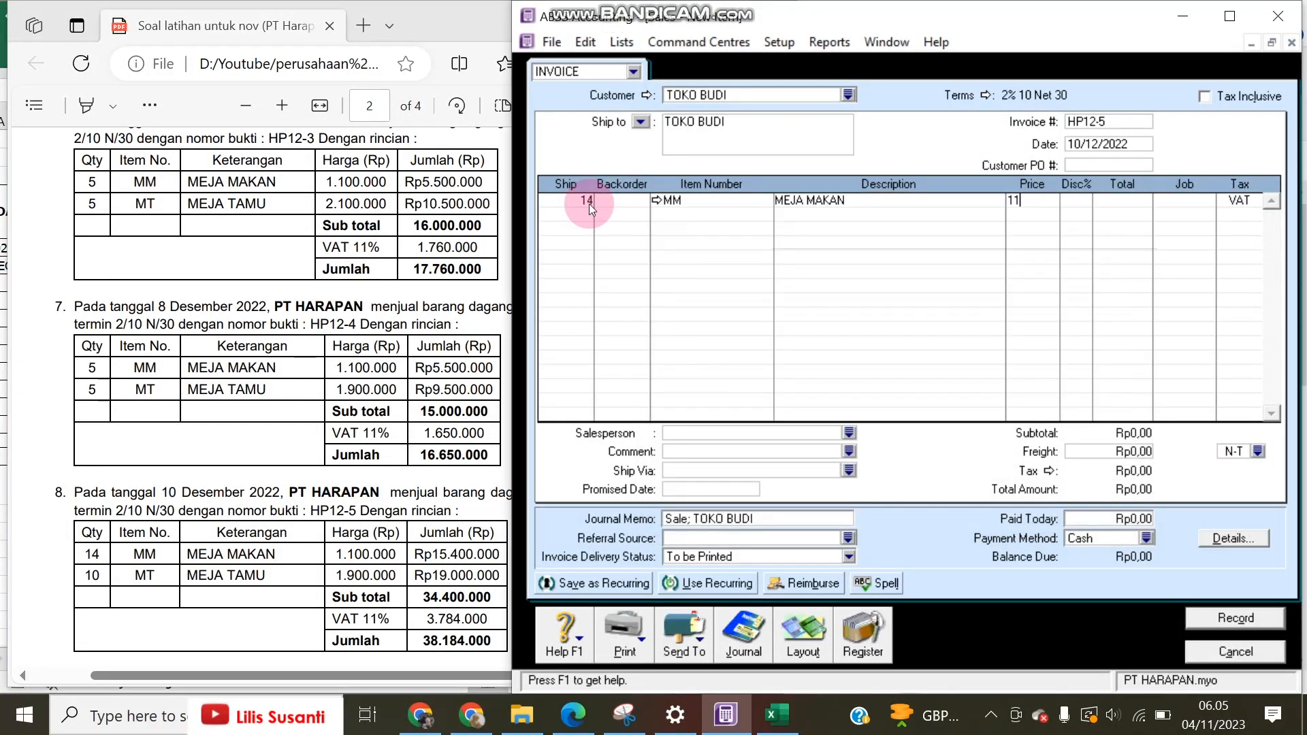
pyautogui.write('100000')
pyautogui.press('Return')
# Step: Add a second line shipping 10 units of item MT (MEJA TAMU) at 1.900.000 and record the invoice
pyautogui.write('1')
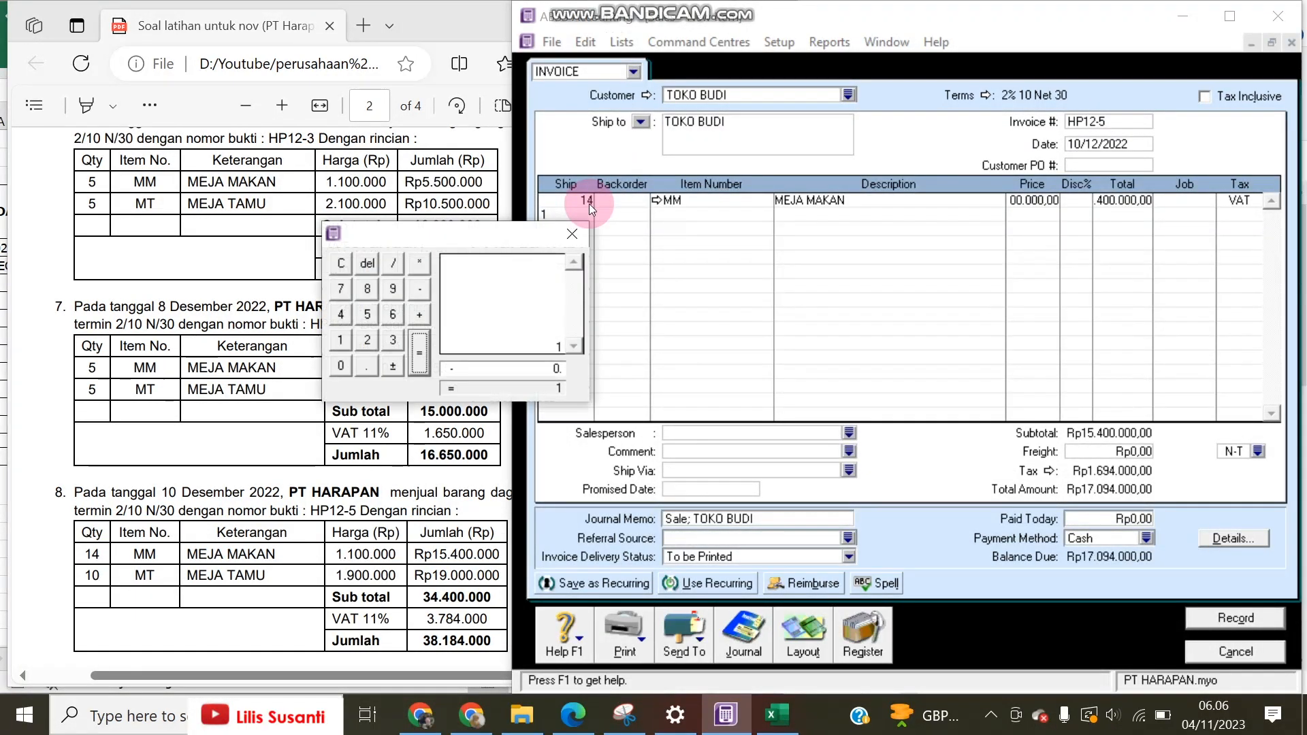
pyautogui.write('0')
pyautogui.press('Tab')
pyautogui.write('MT')
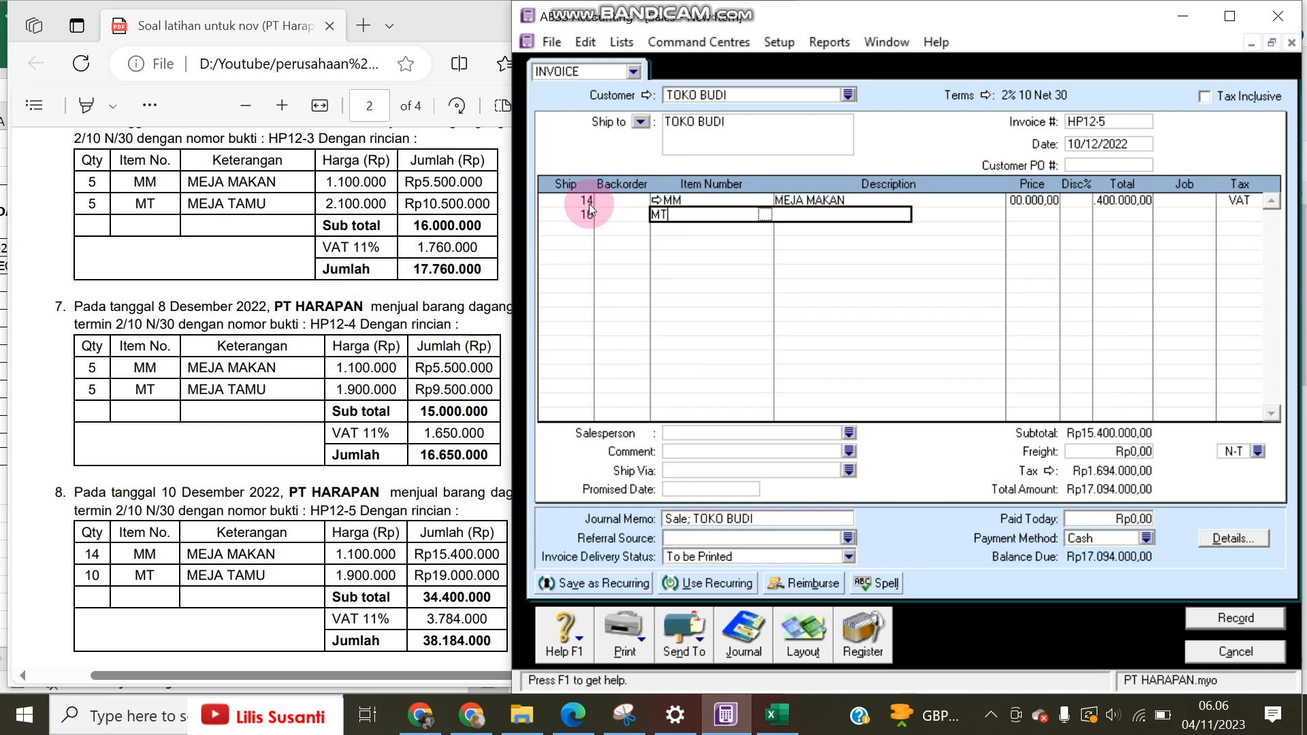
pyautogui.press('Tab')
pyautogui.press('Tab')
pyautogui.write('1')
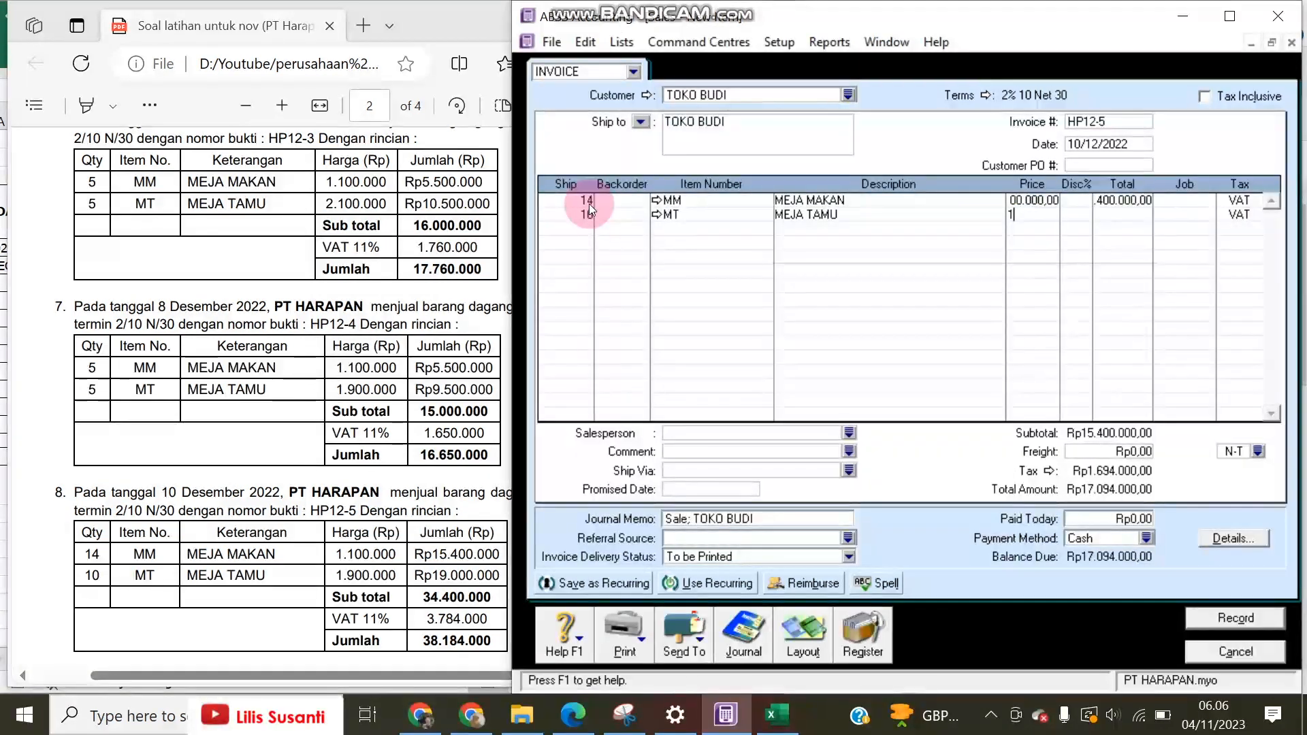
pyautogui.write('900000')
pyautogui.click(590, 203)
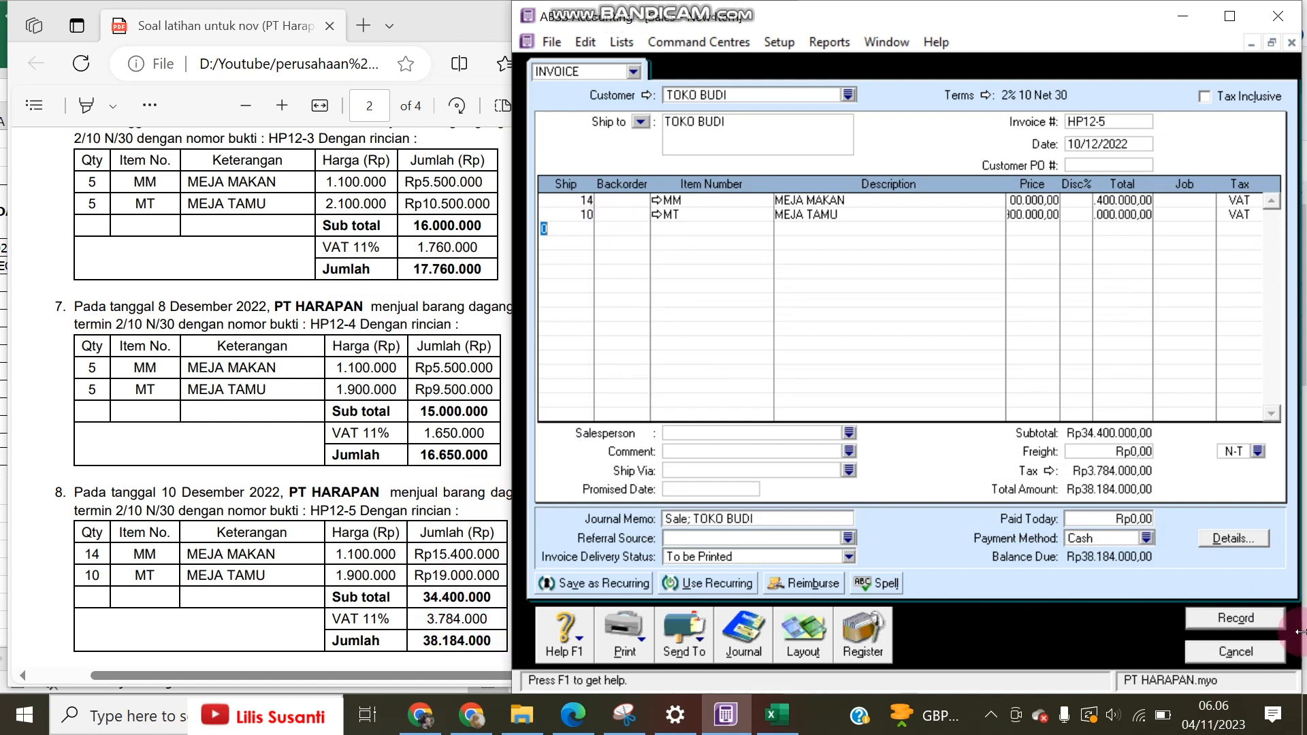
pyautogui.click(1235, 608)
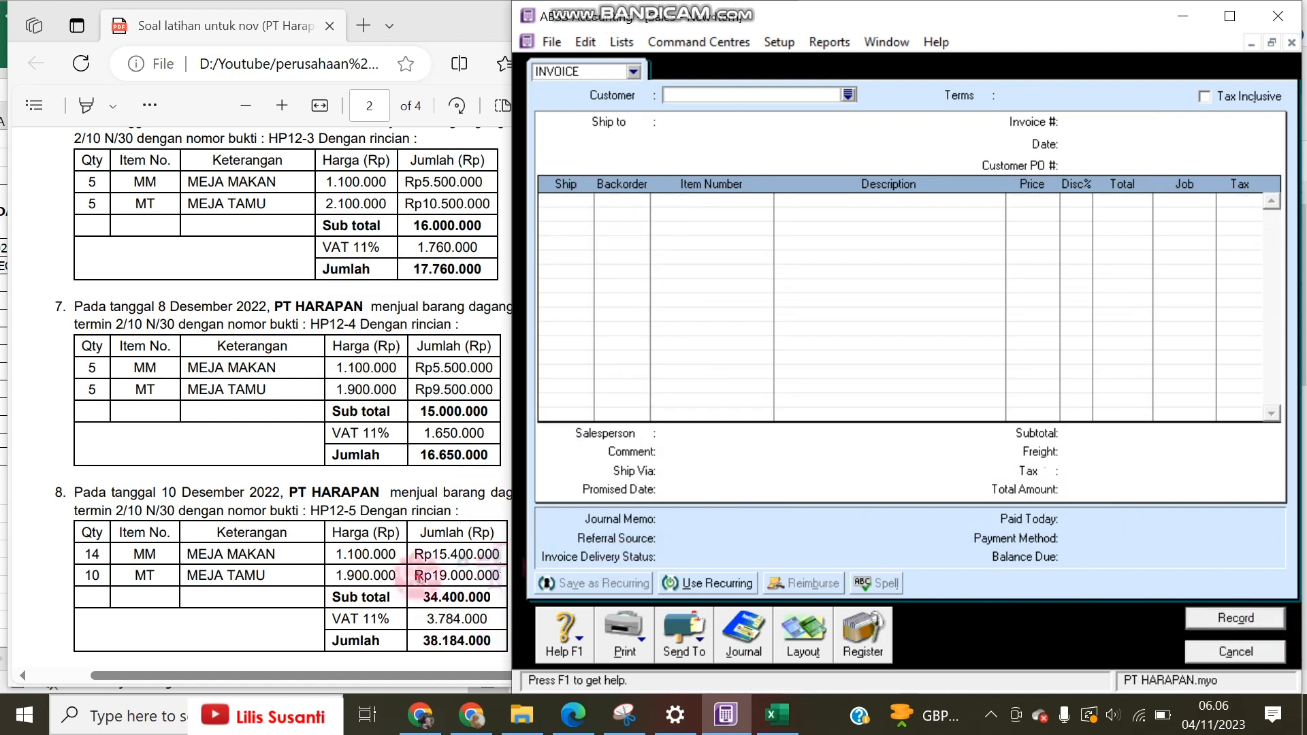
# Step: Leave sales invoice entry and start a new purchase bill with PT ROYAL as supplier for transaction 9 in the PDF
pyautogui.click(419, 576)
pyautogui.scroll(-2, 418, 576)
pyautogui.scroll(-6, 418, 576)
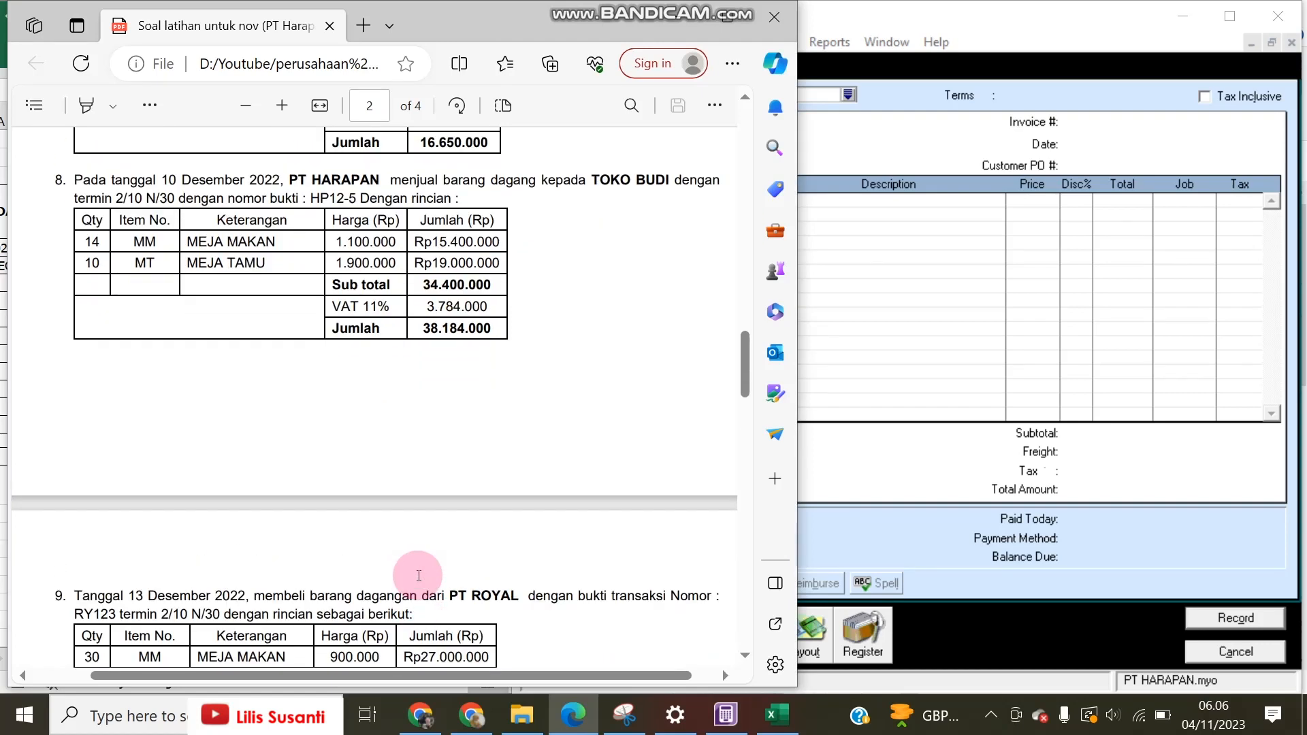
pyautogui.click(928, 574)
pyautogui.press('Escape')
pyautogui.click(961, 136)
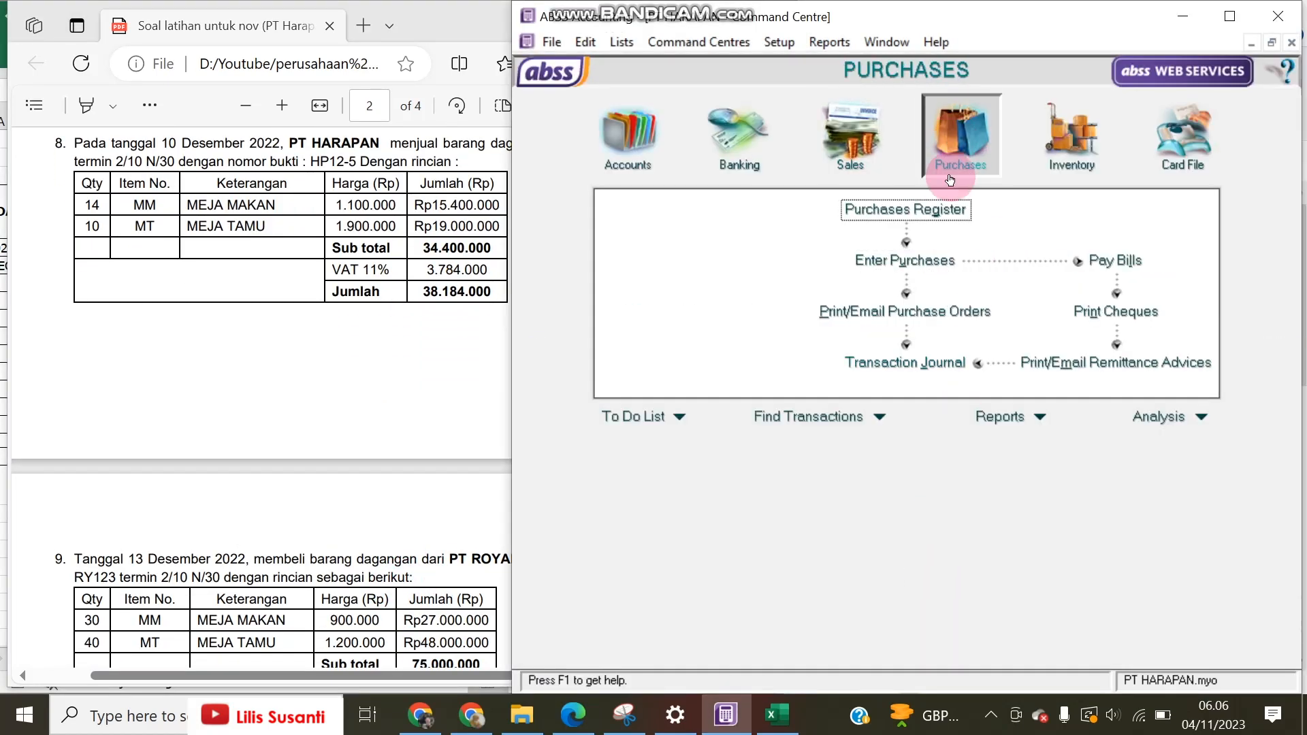
pyautogui.click(914, 266)
pyautogui.click(907, 265)
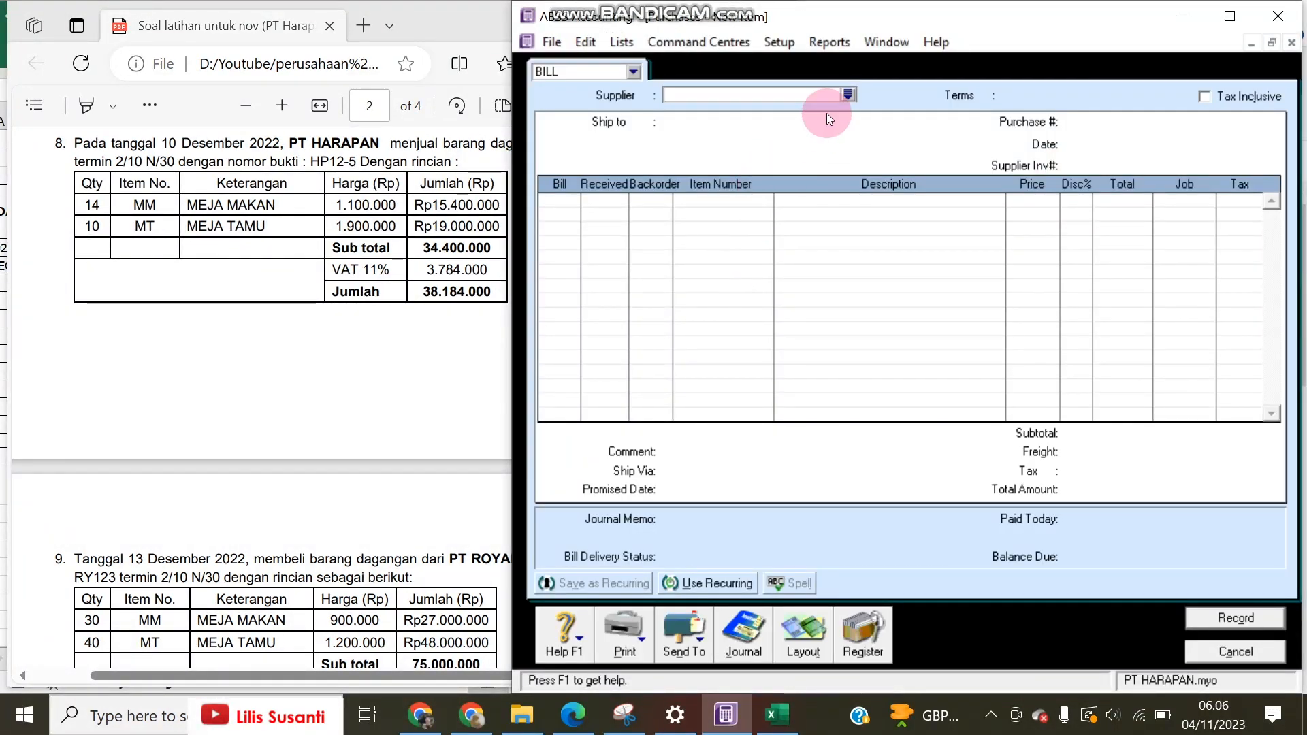
pyautogui.click(848, 95)
pyautogui.doubleClick(720, 281)
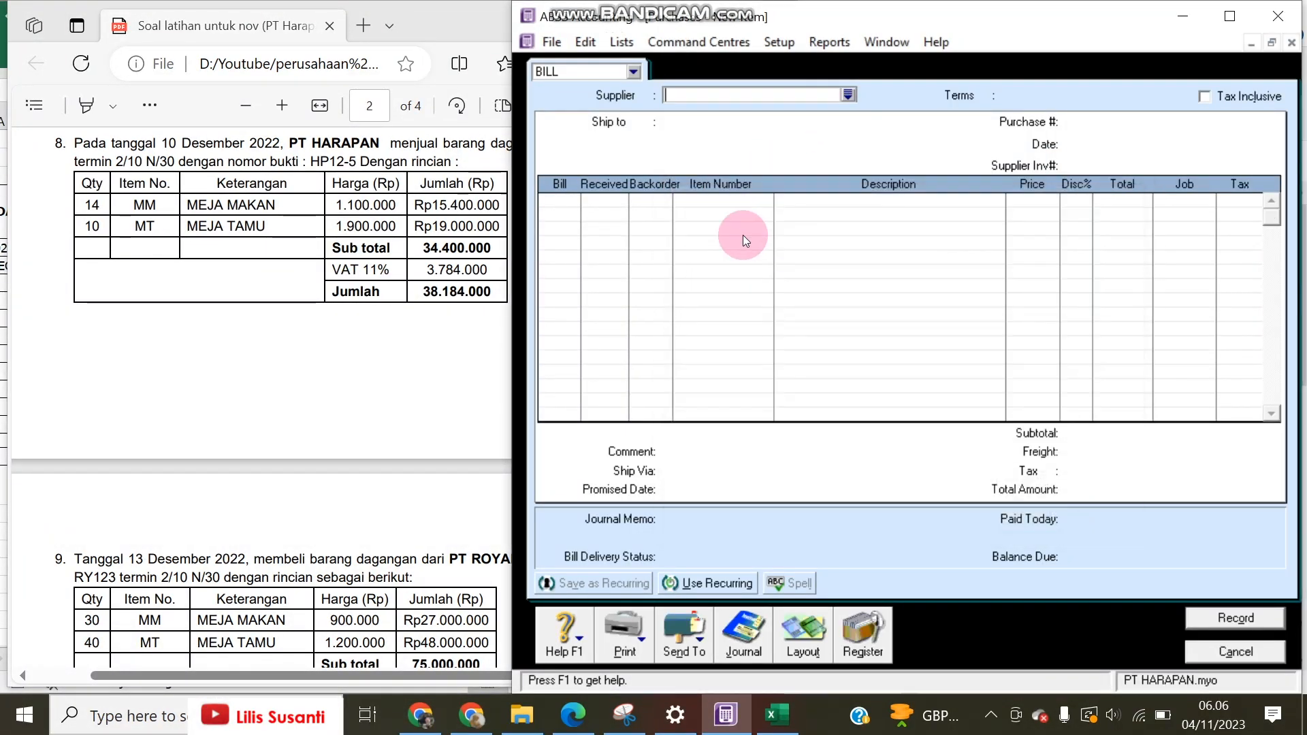
# Step: Set the PT ROYAL bill's terms to In a Given # of Days, 10 discount days, 30 balance due days and 2% early-payment discount
pyautogui.click(986, 95)
pyautogui.click(970, 232)
pyautogui.click(952, 256)
pyautogui.click(952, 255)
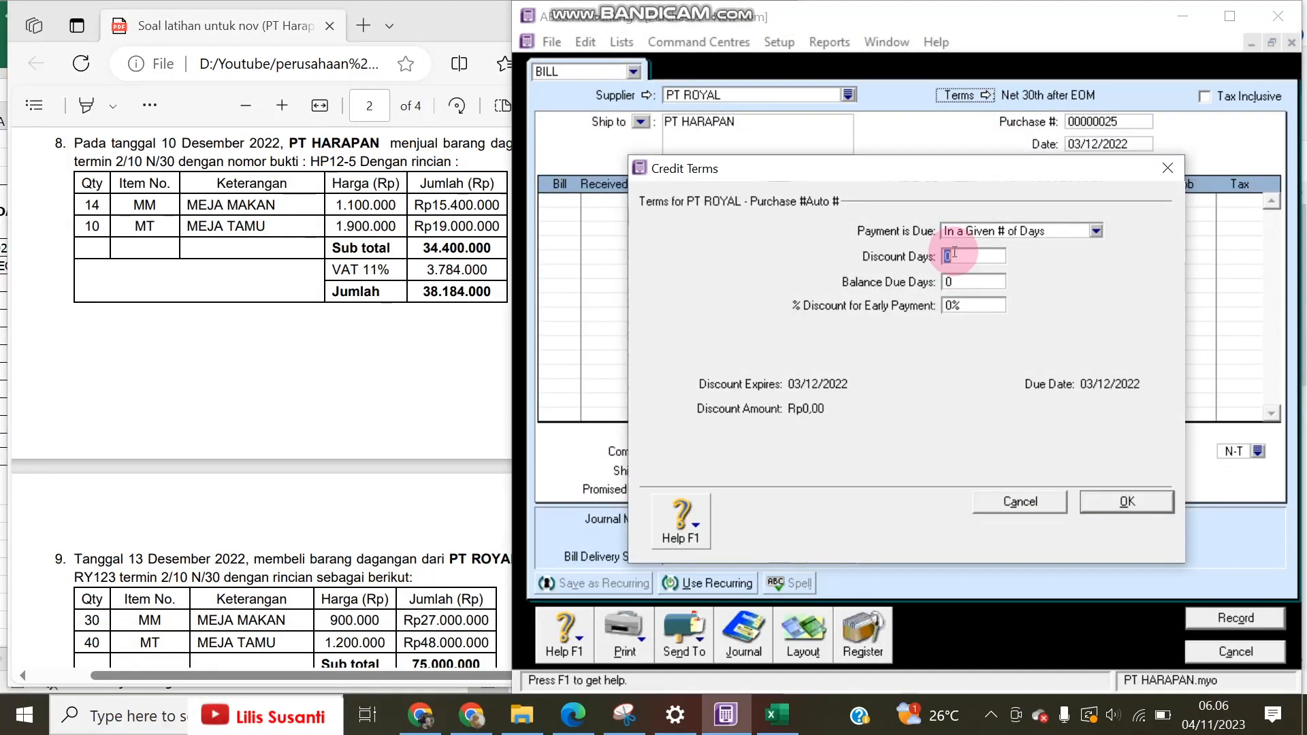
pyautogui.write('30')
pyautogui.press('Tab')
pyautogui.write('2')
pyautogui.press('Return')
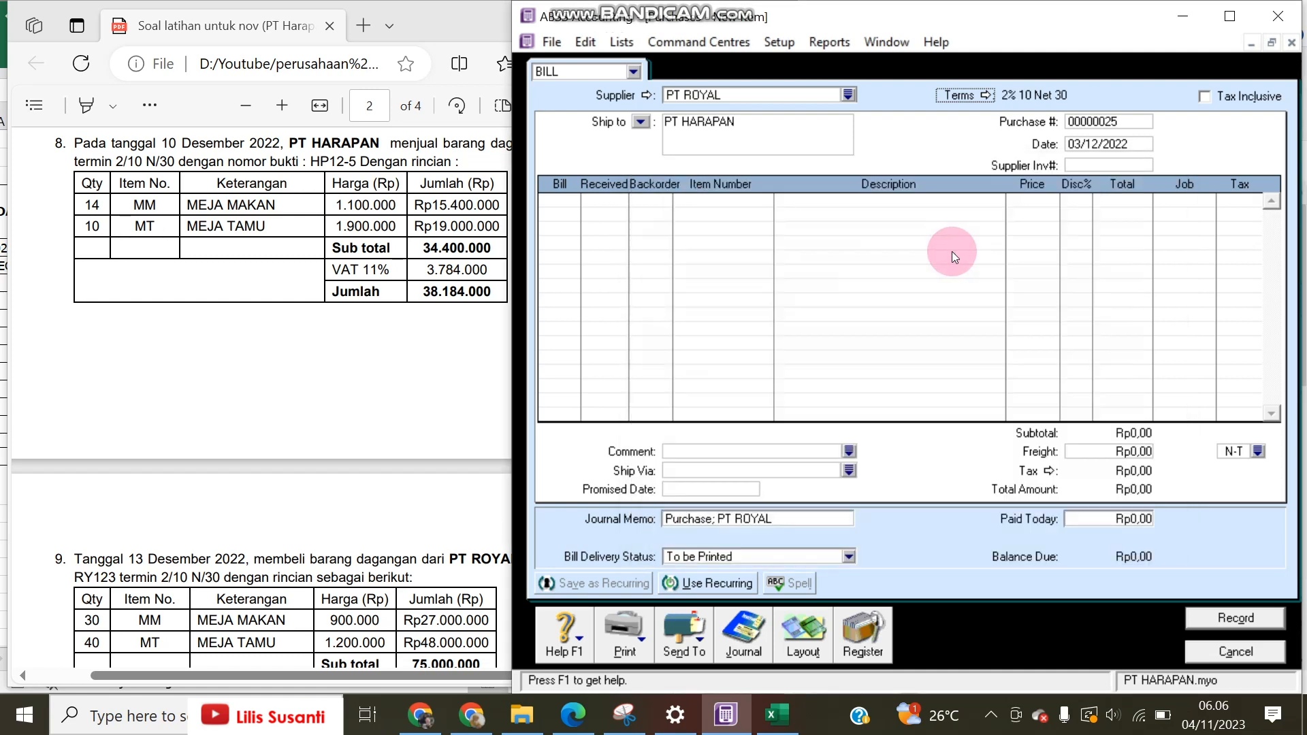
# Step: Date the PT ROYAL bill 13/12/2022 and set its purchase number to RY123
pyautogui.click(1103, 141)
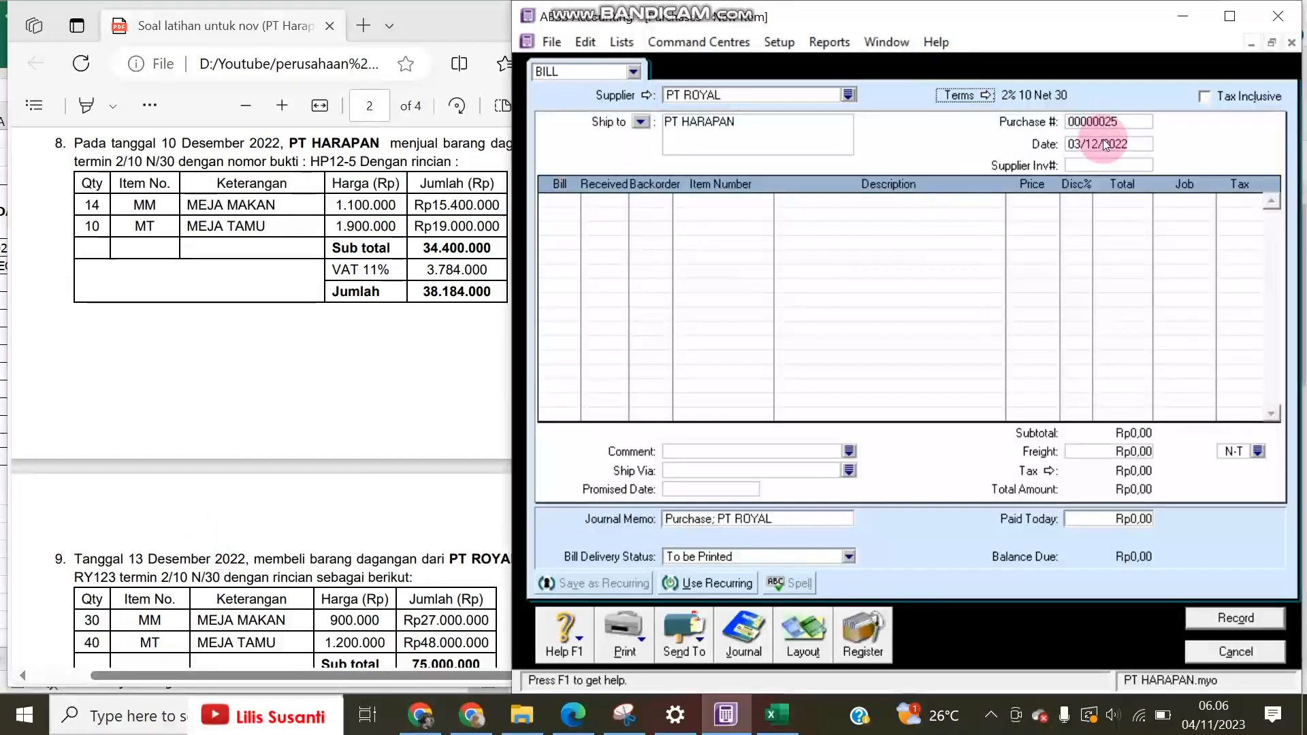
pyautogui.write('13/')
pyautogui.write('12/2022')
pyautogui.press('Tab')
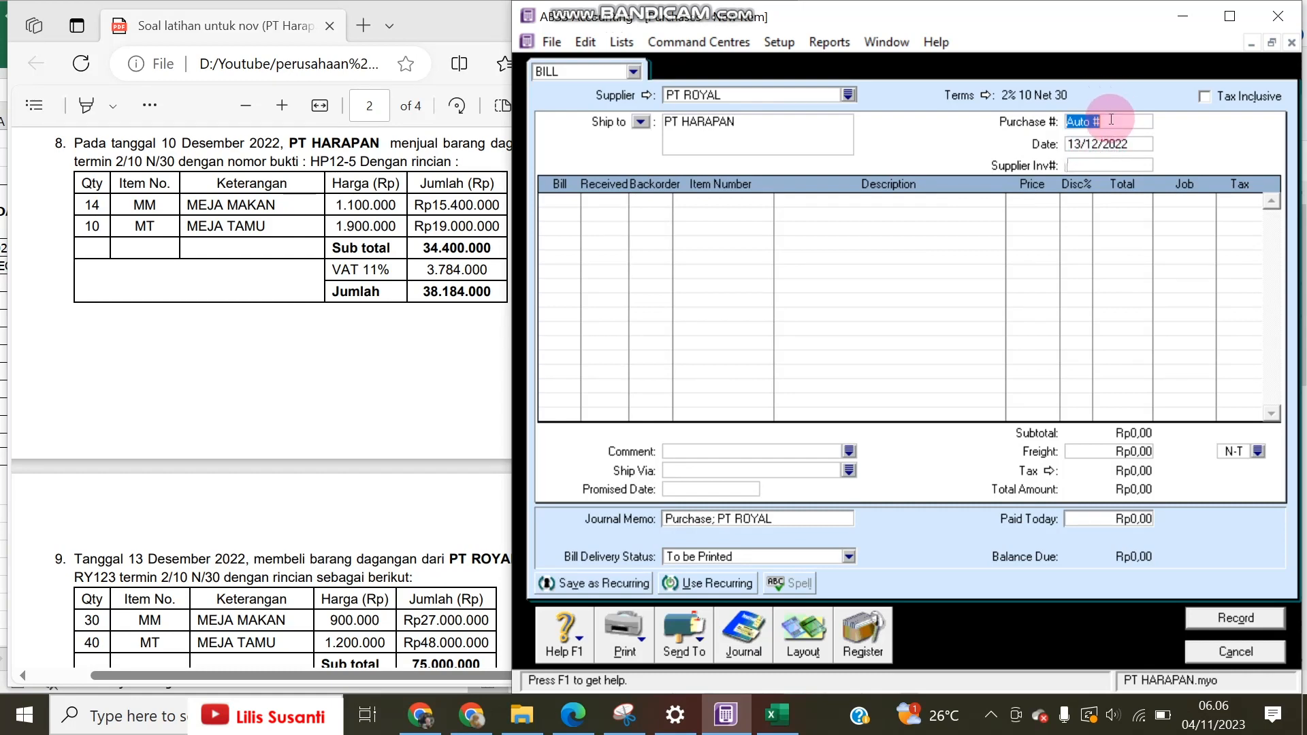
pyautogui.write('RY123')
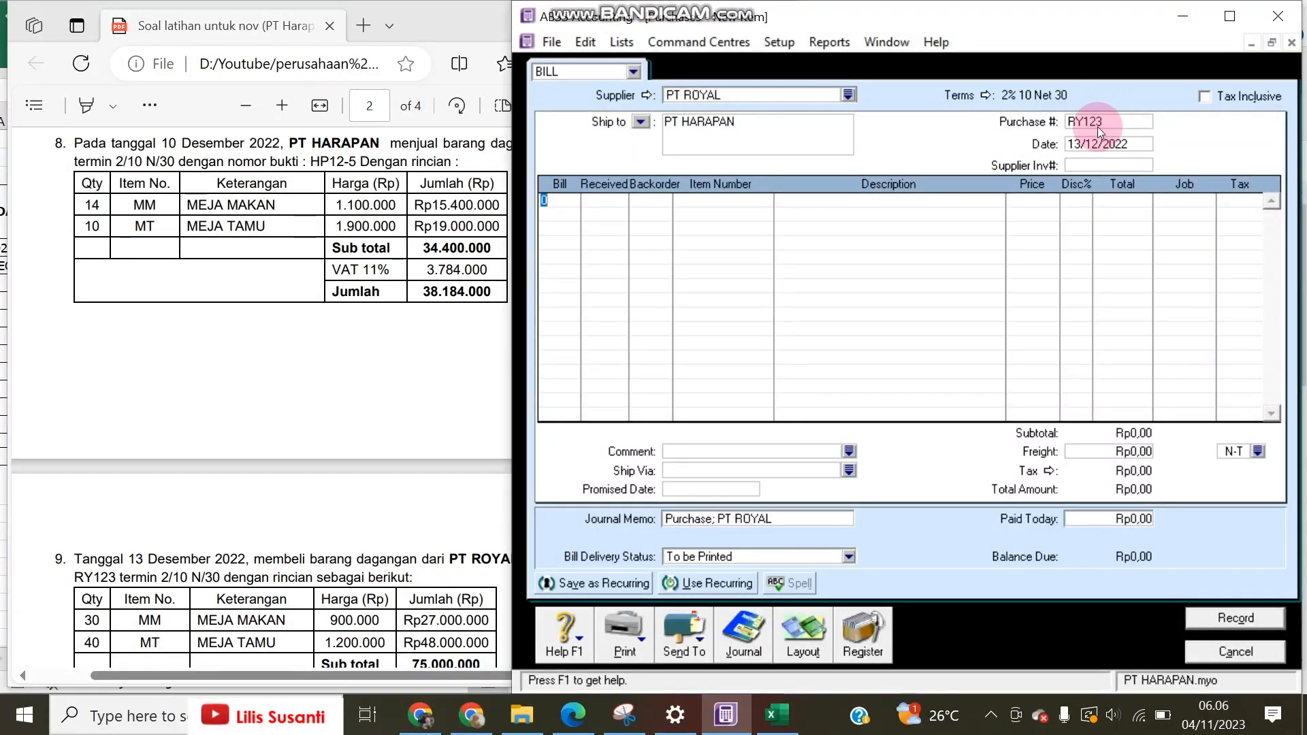
# Step: Add a bill line for 30 units of item MM (MEJA MAKAN) at a price of 900.000
pyautogui.write('30')
pyautogui.press('Tab')
pyautogui.press('Tab')
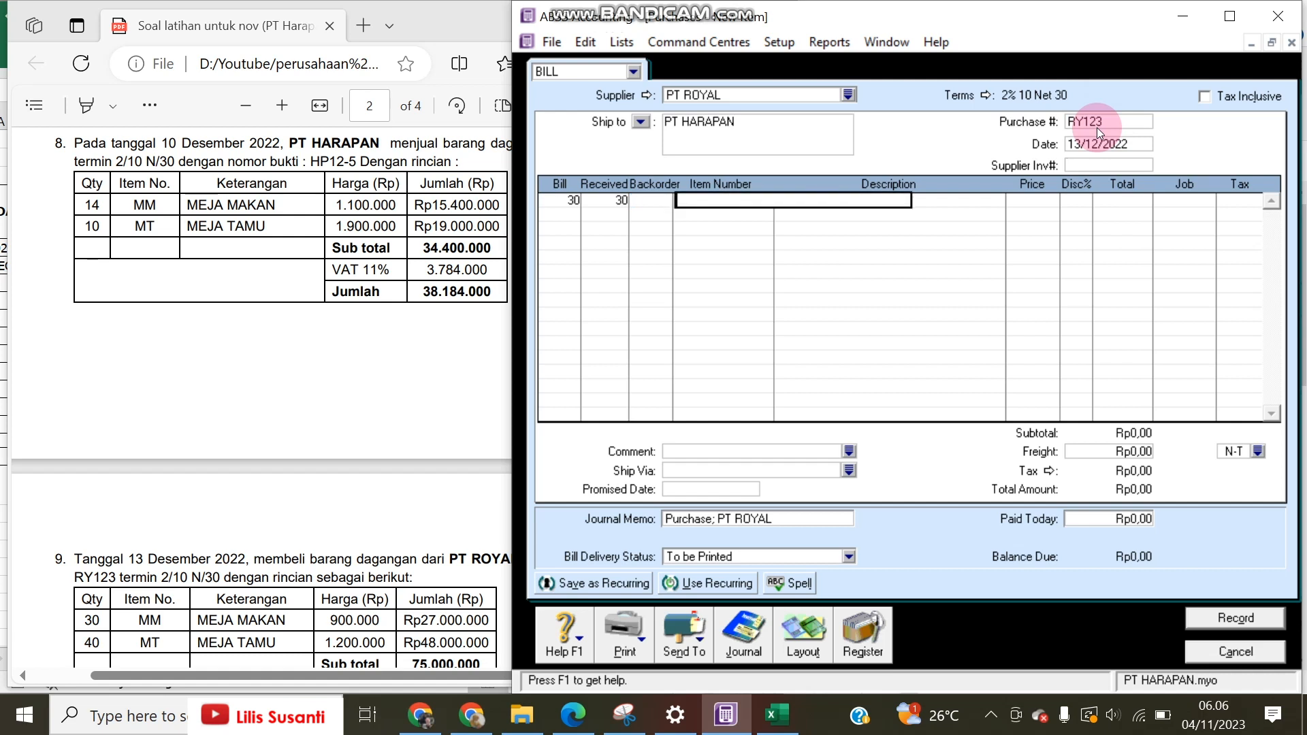
pyautogui.write('MM')
pyautogui.press('Tab')
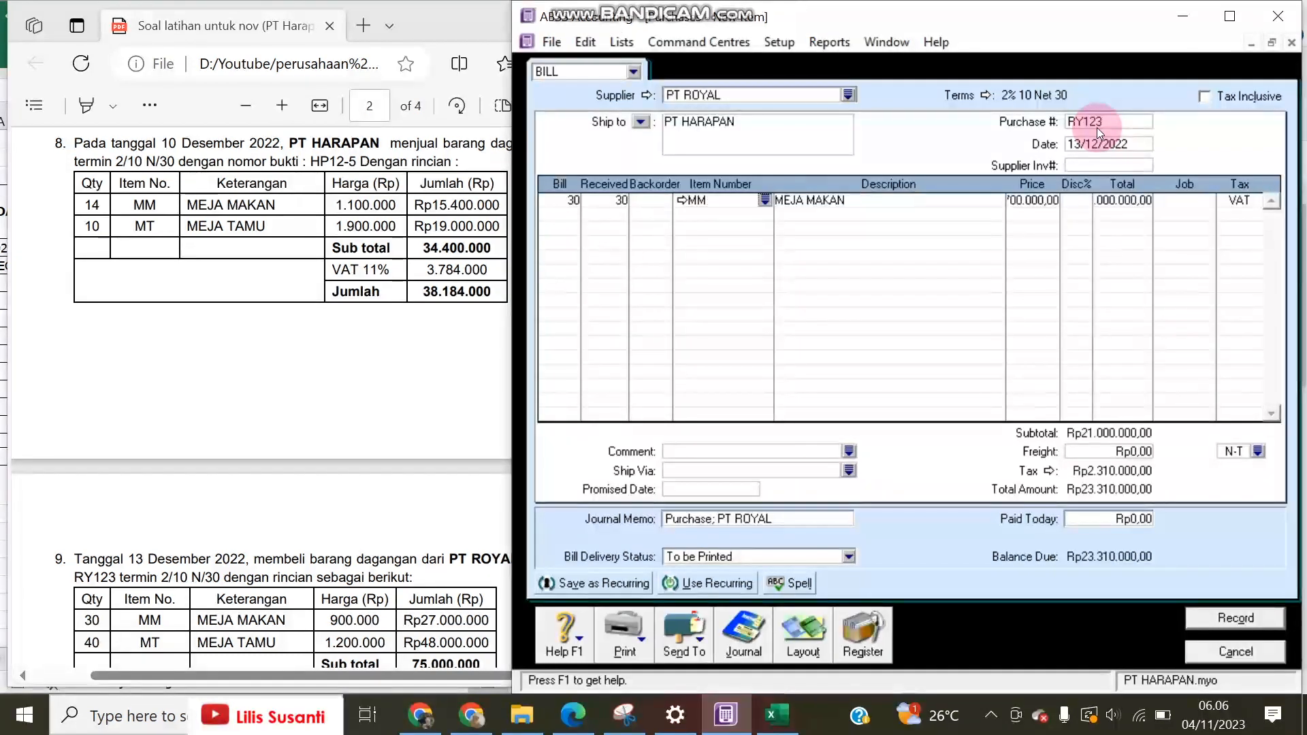
pyautogui.press('Tab')
pyautogui.press('Tab')
pyautogui.write('9')
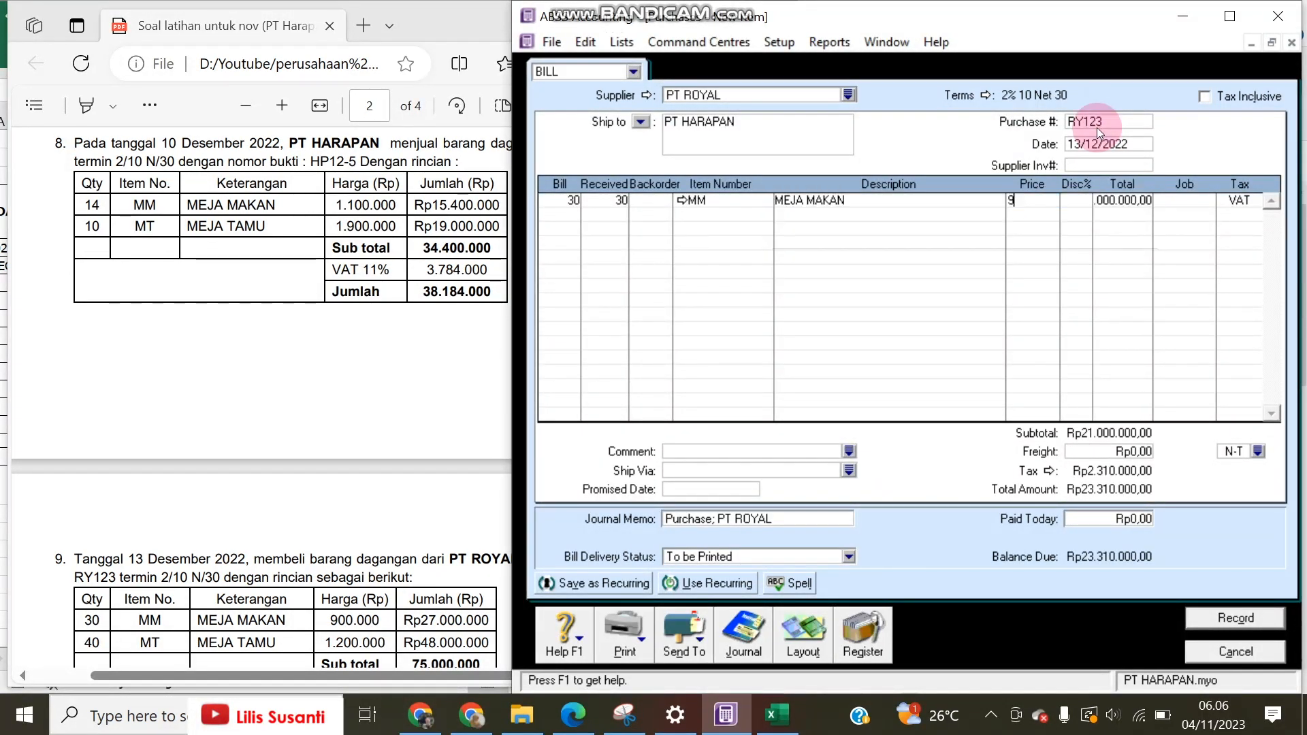
pyautogui.write('0000000')
pyautogui.press('Return')
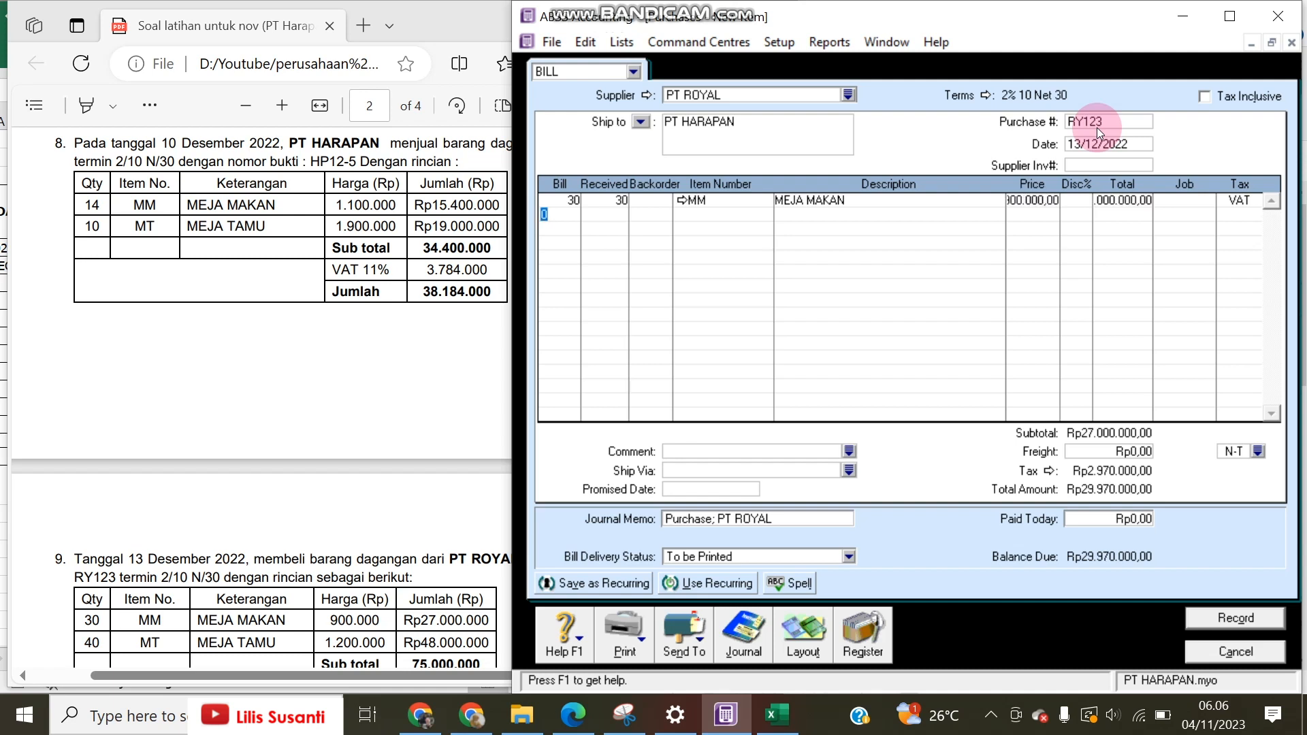
# Step: Add a bill line for 40 units of item MT (MEJA TAMU) at 1.200.000 and compare the bill with transaction 9 in the PDF
pyautogui.write('40')
pyautogui.press('Tab')
pyautogui.write('MT')
pyautogui.press('Tab')
pyautogui.press('Tab')
pyautogui.write('1200000')
pyautogui.press('Return')
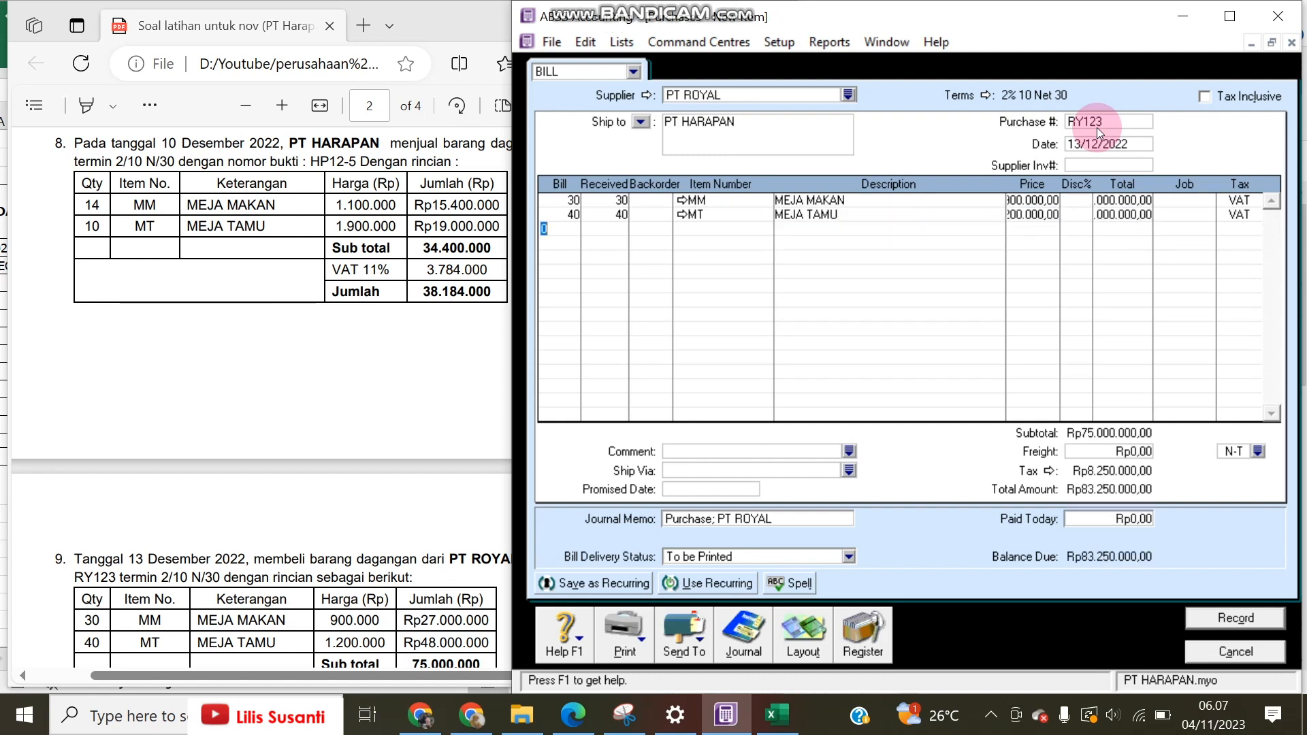
pyautogui.click(498, 661)
pyautogui.scroll(-2, 456, 625)
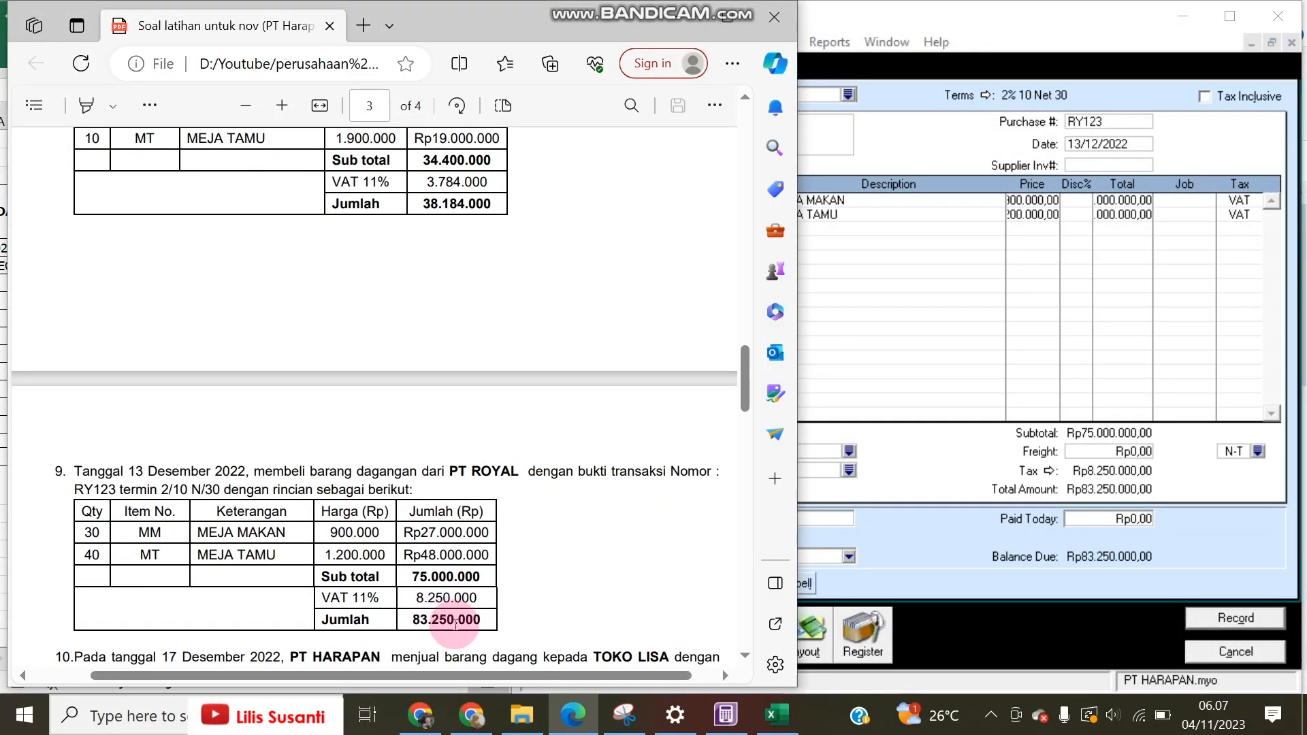
# Step: Record the PT ROYAL bill and bring transaction 10 into view in the exercise PDF
pyautogui.click(1222, 615)
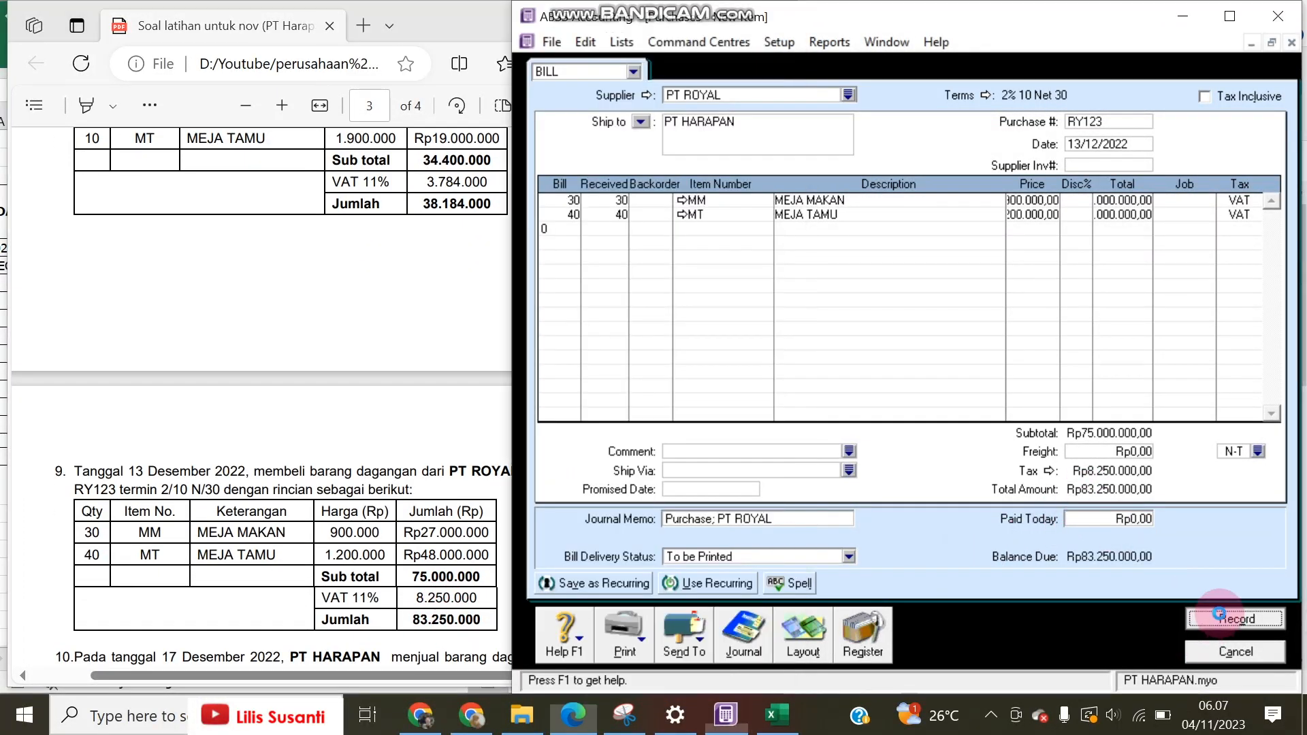
pyautogui.click(232, 491)
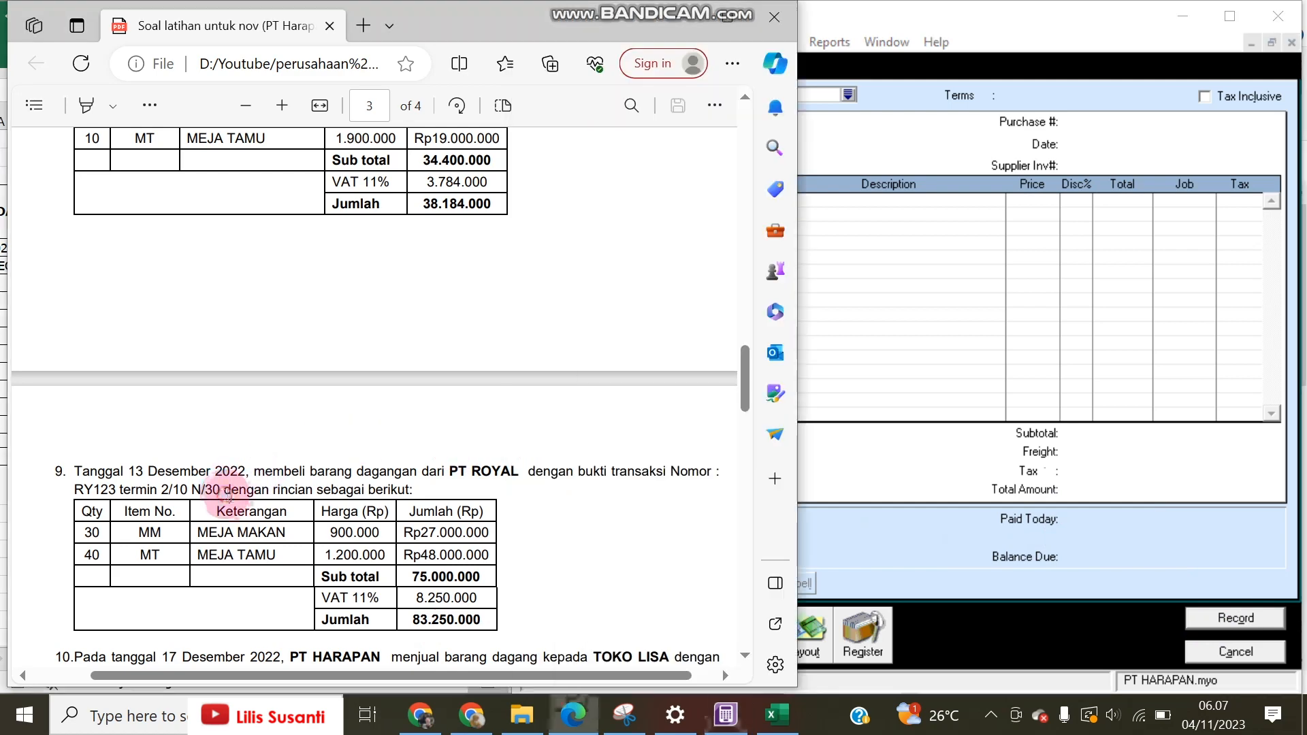
pyautogui.scroll(-2, 238, 510)
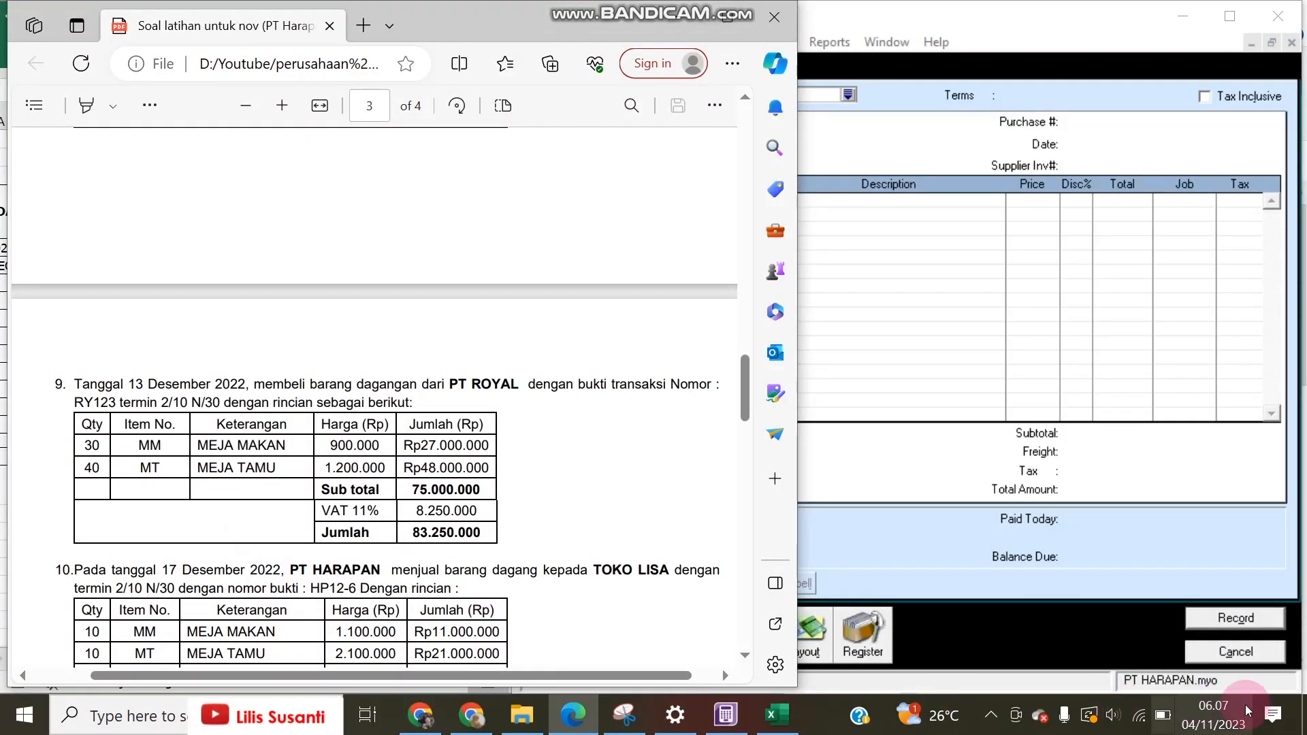
# Step: Close the purchase entry and start a new sales invoice for customer TOKO LISA
pyautogui.click(1246, 657)
pyautogui.click(850, 146)
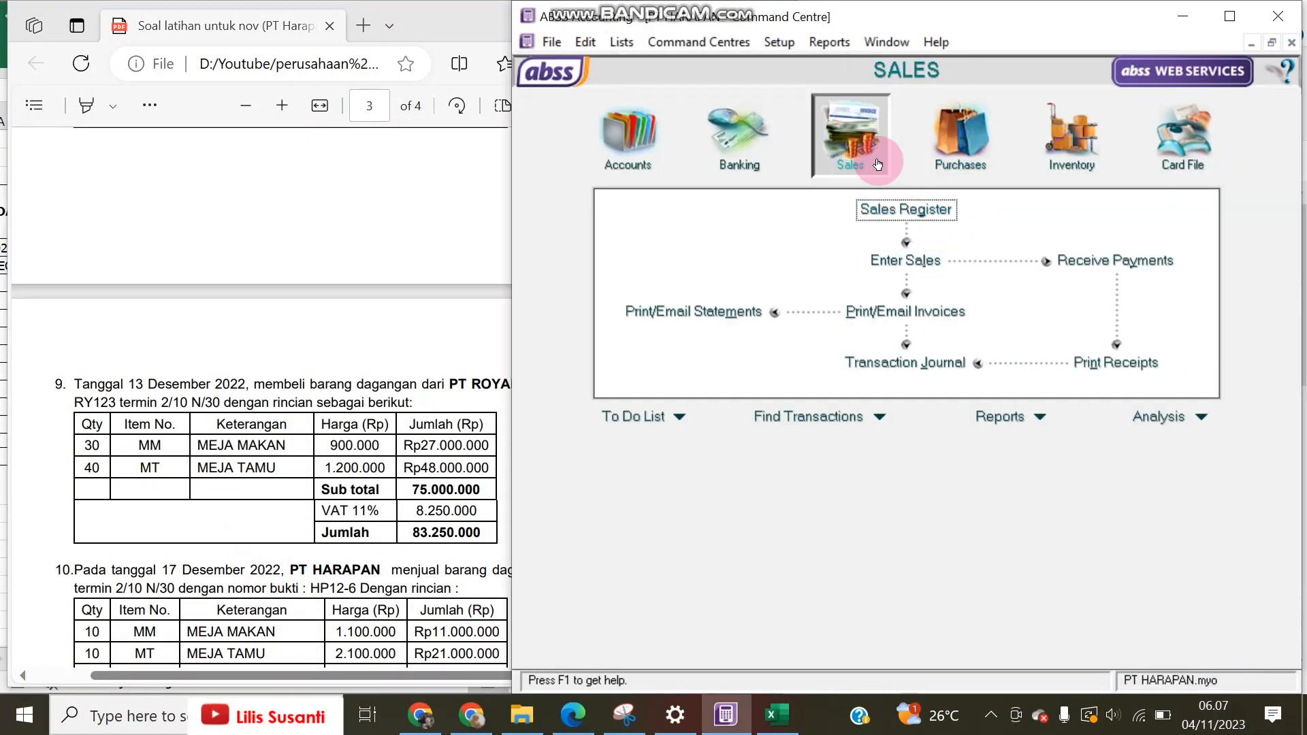
pyautogui.click(905, 262)
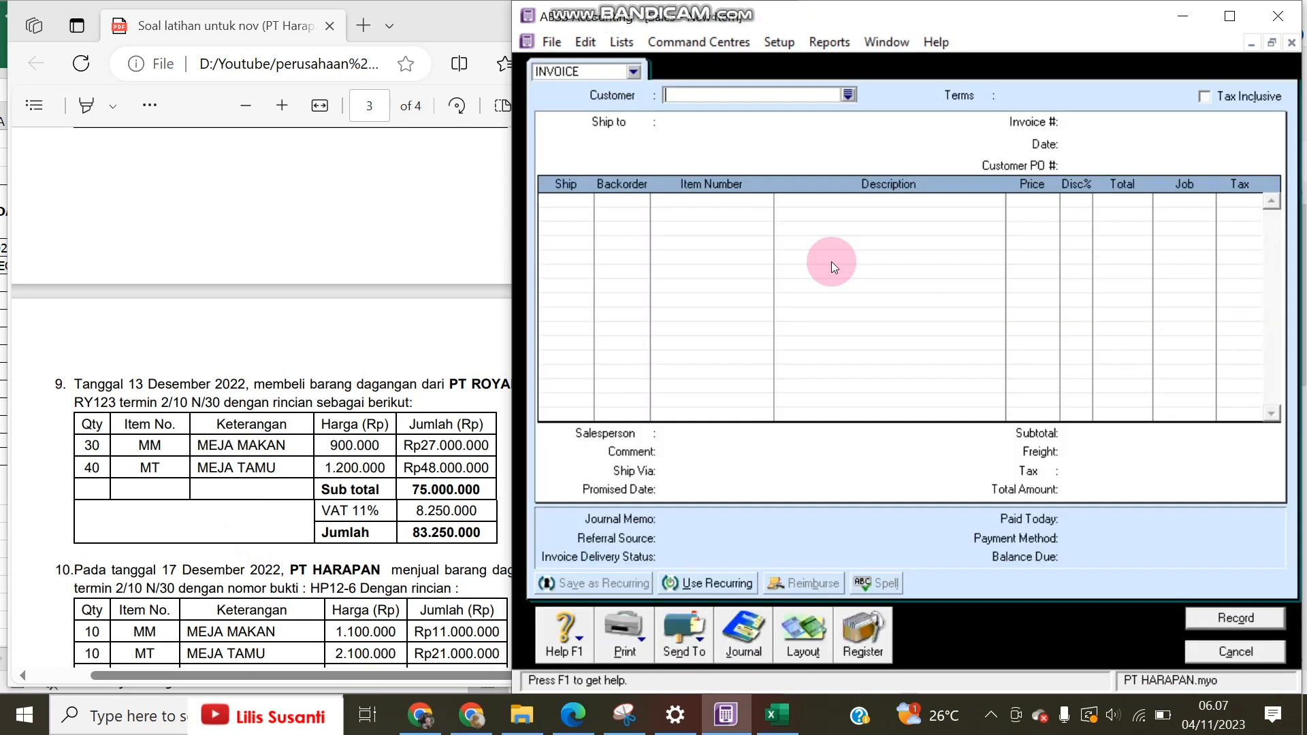
pyautogui.click(401, 549)
pyautogui.click(892, 102)
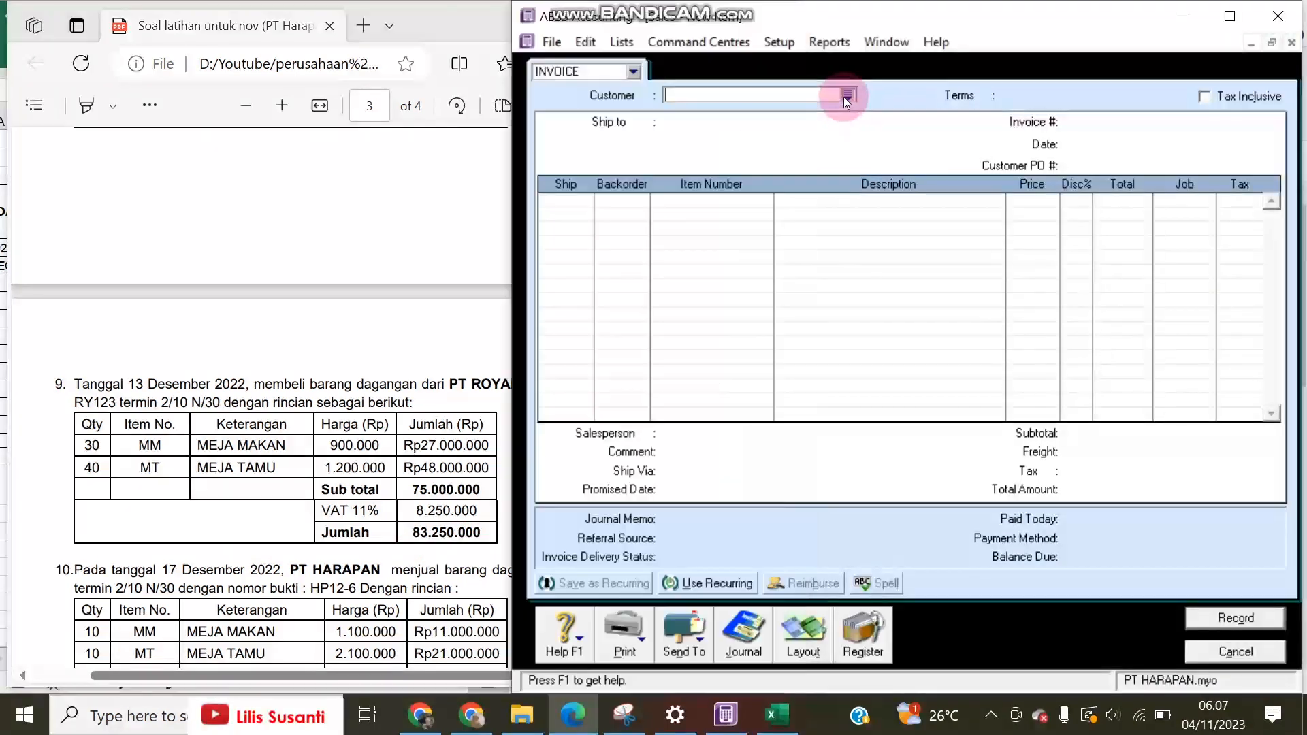
pyautogui.click(845, 96)
pyautogui.click(714, 289)
pyautogui.click(713, 291)
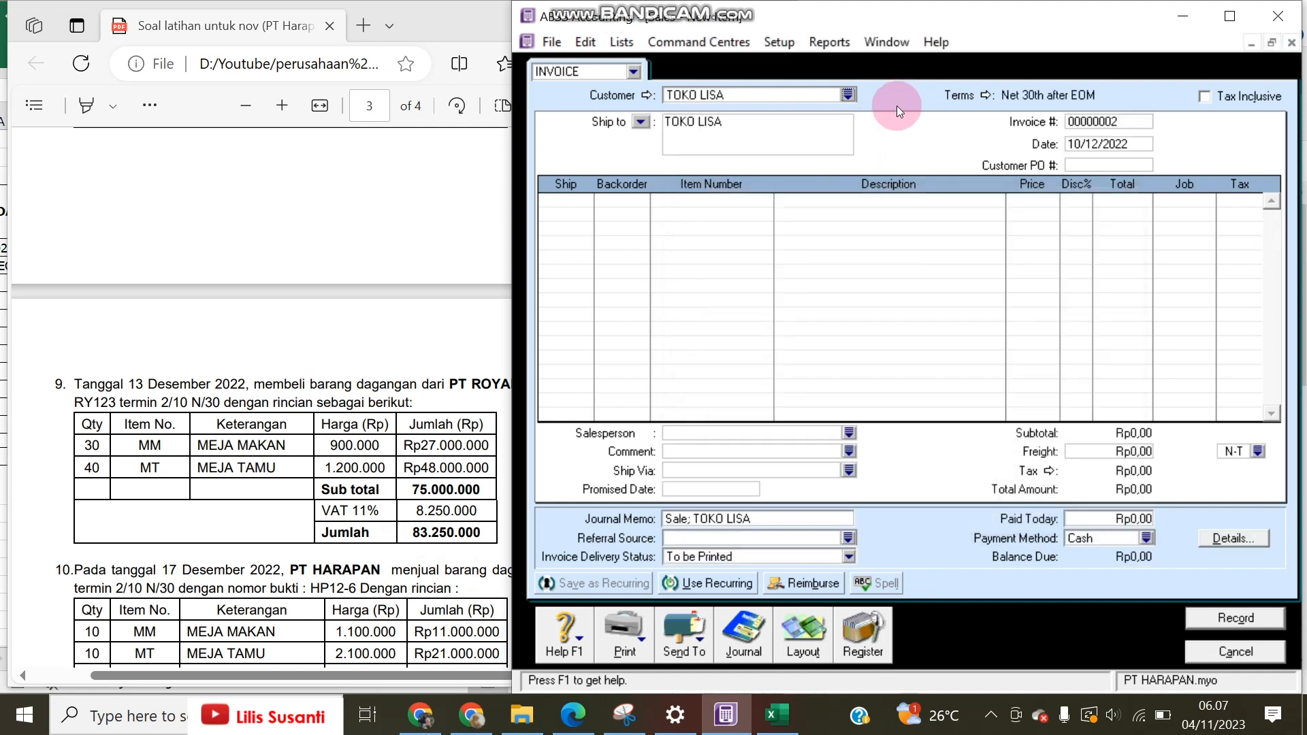
# Step: Set the TOKO LISA invoice's terms to In a Given # of Days, 10 discount days, 30 balance due days and 2% early-payment discount
pyautogui.click(985, 95)
pyautogui.click(994, 231)
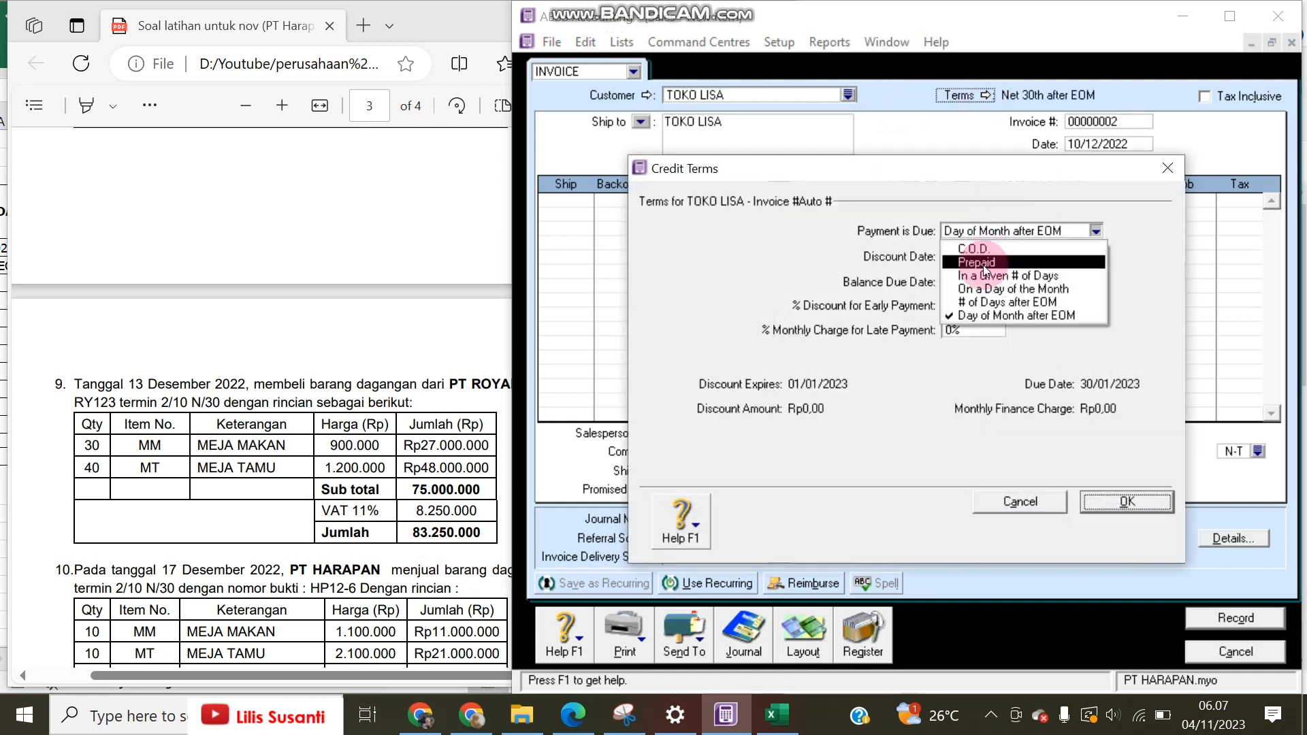
pyautogui.click(978, 273)
pyautogui.write('10')
pyautogui.press('Tab')
pyautogui.write('30')
pyautogui.press('Tab')
pyautogui.write('2')
pyautogui.press('Return')
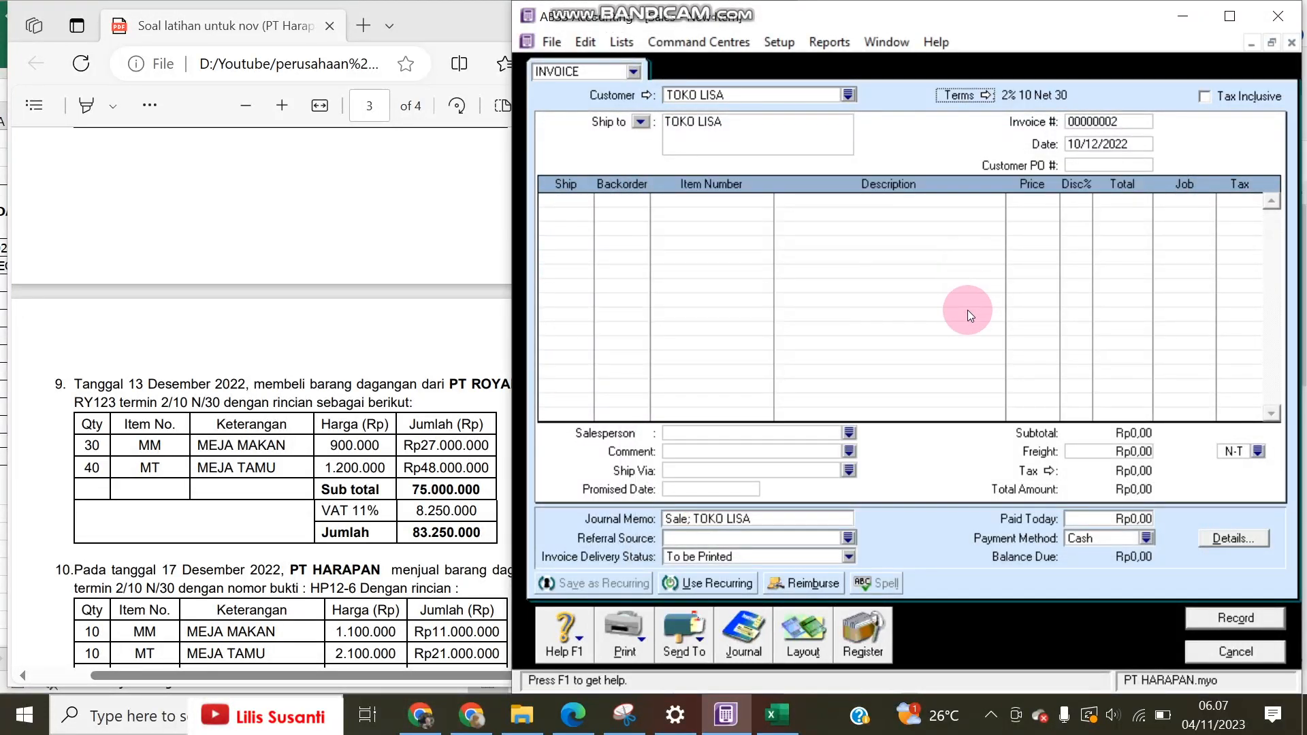
# Step: Date the TOKO LISA invoice 17/12/2022
pyautogui.click(1077, 145)
pyautogui.write('17')
pyautogui.write('/12/22')
# Step: Enter 10 units of item MM on the first invoice line and check the item's profile
pyautogui.write('10')
pyautogui.press('Tab')
pyautogui.write('MM')
pyautogui.press('Tab')
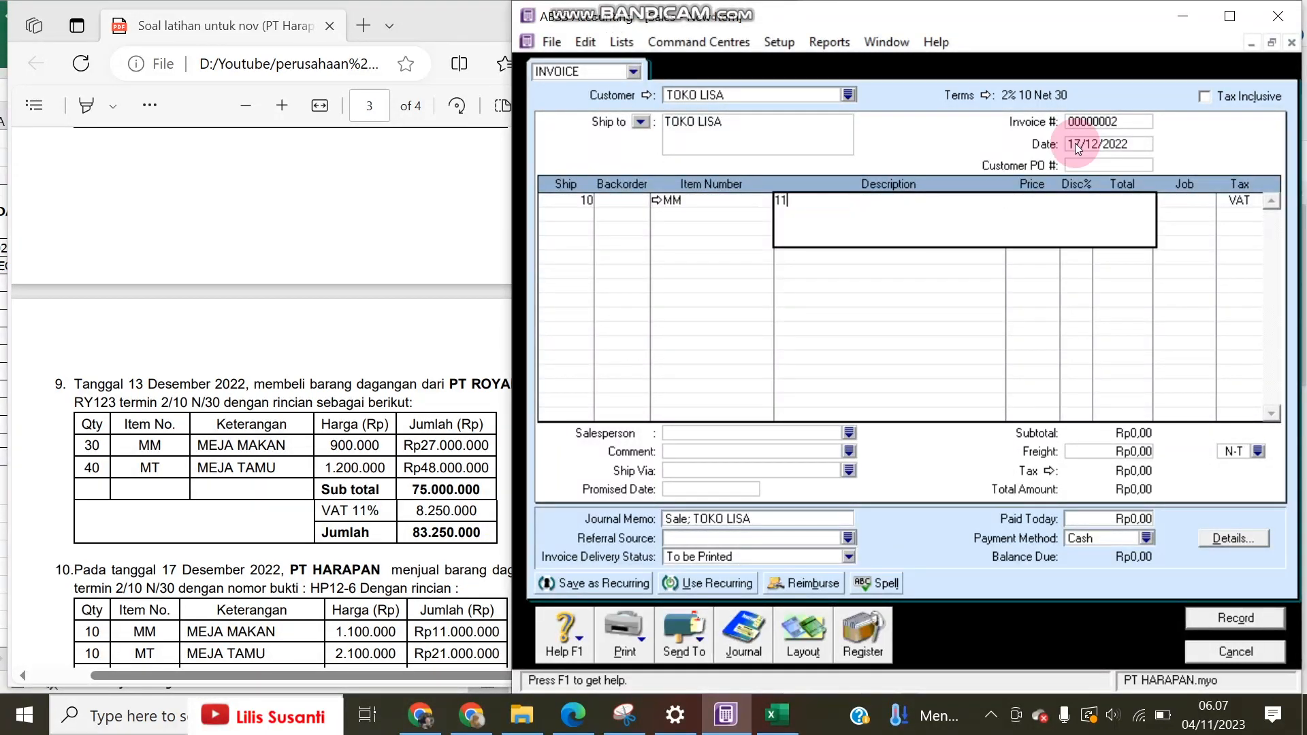
pyautogui.press('Tab')
pyautogui.click(656, 200)
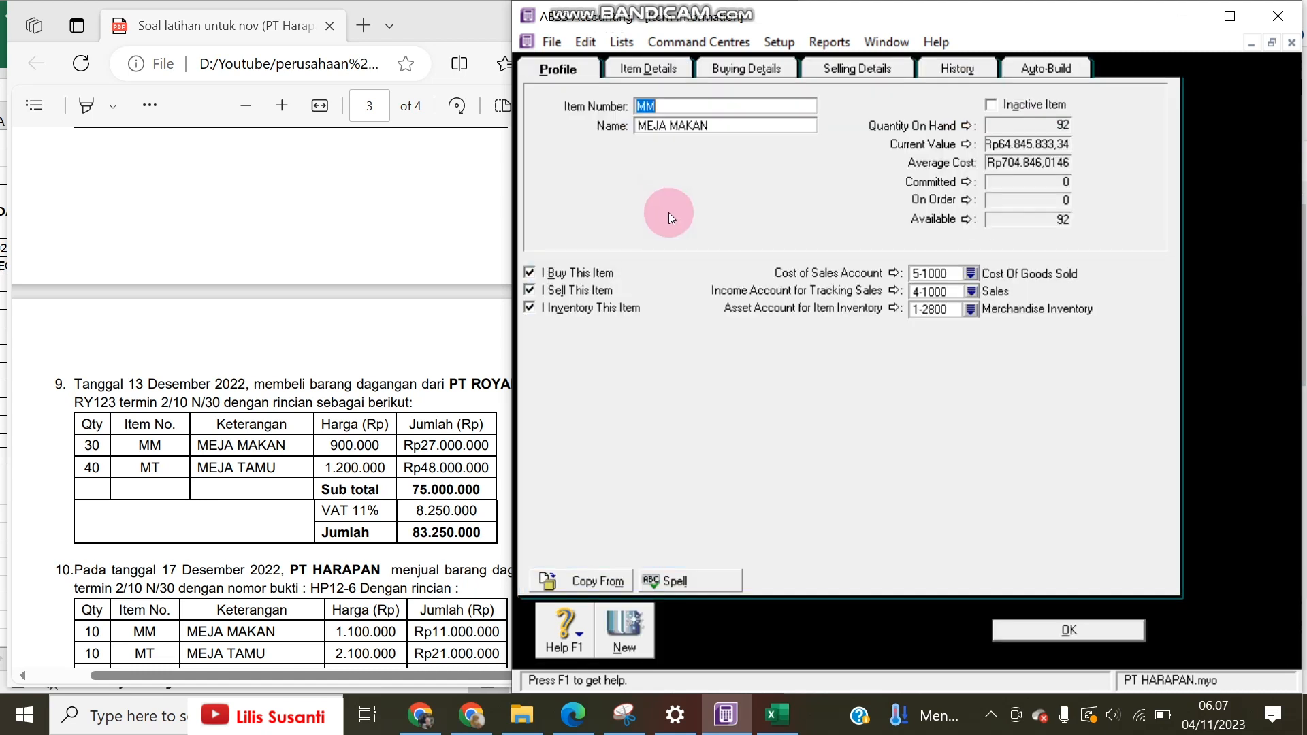
pyautogui.press('Escape')
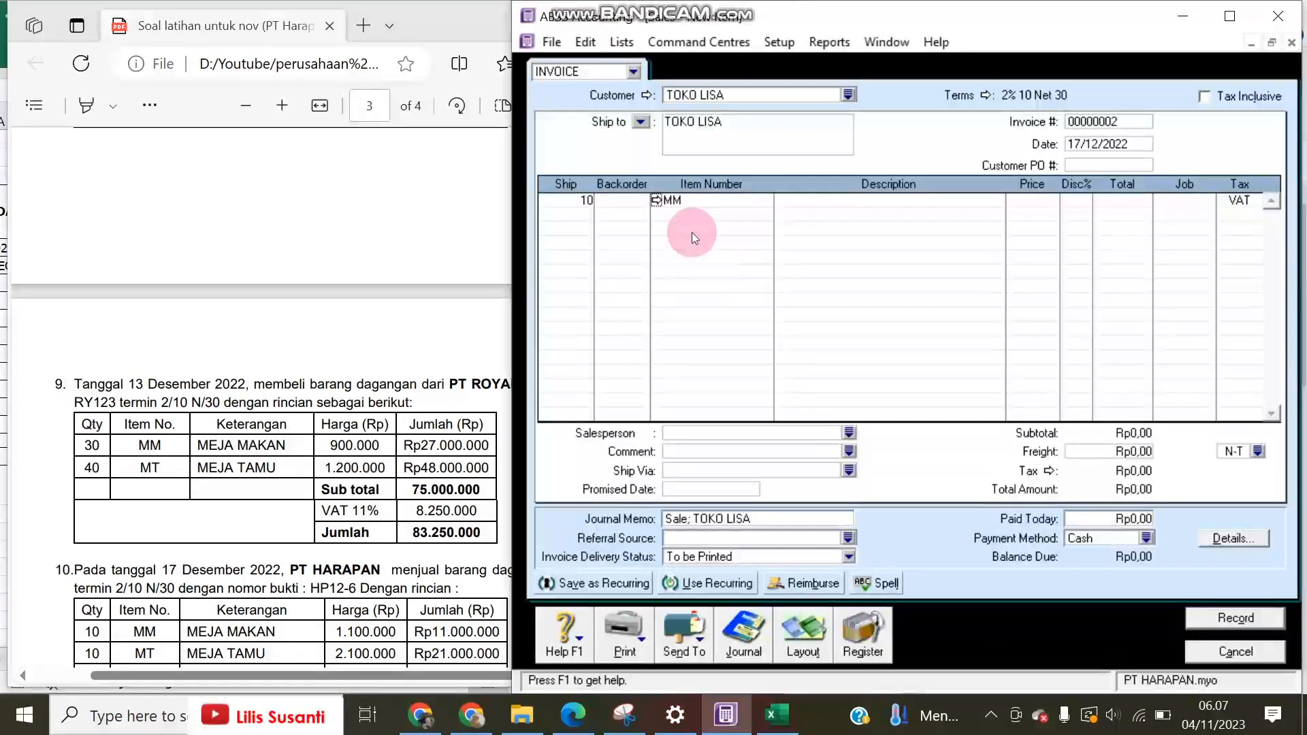
# Step: Step through the first MM line's fields and clear its Ship quantity
pyautogui.click(638, 205)
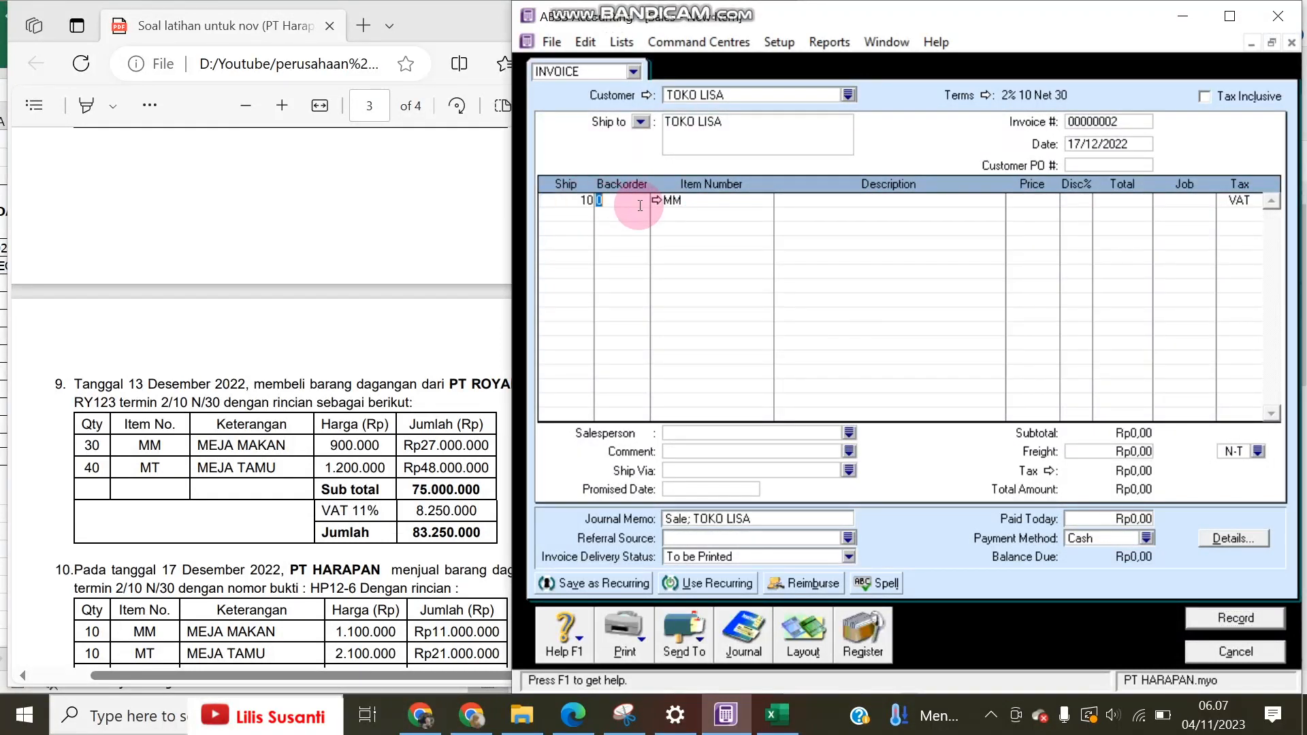
pyautogui.press('Tab')
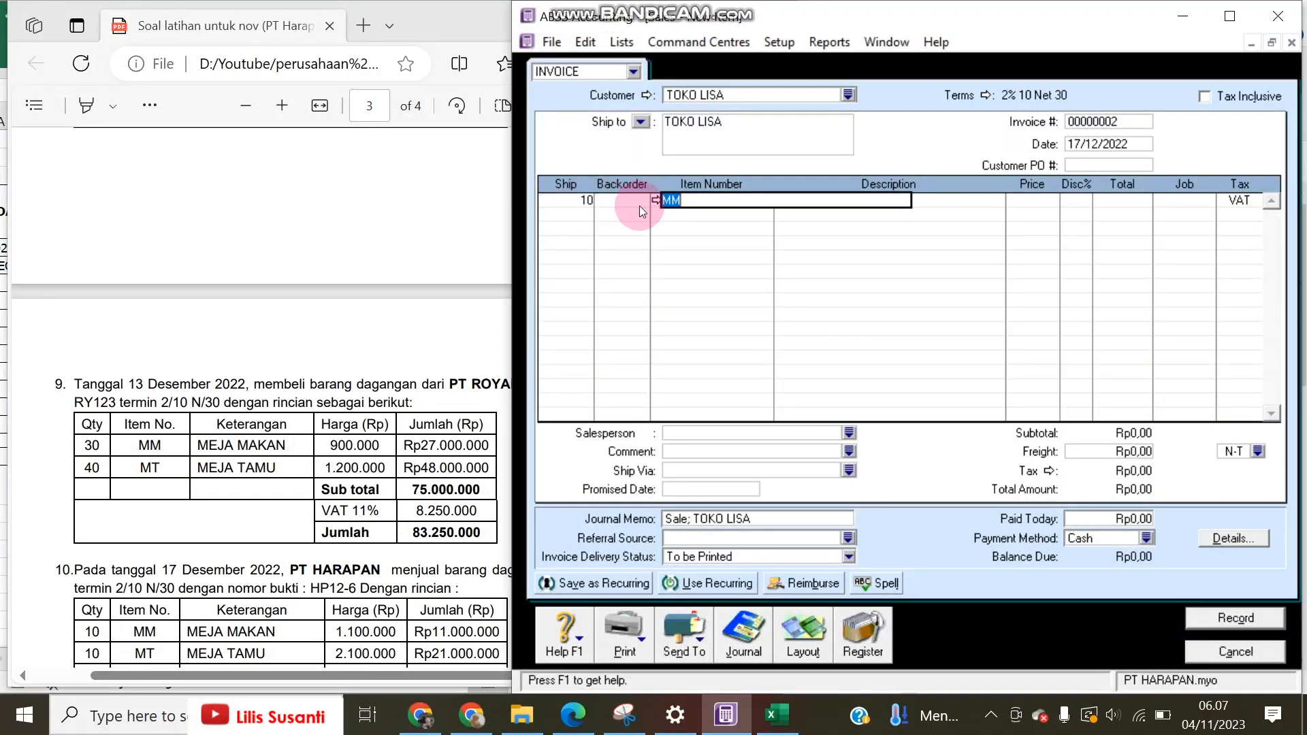
pyautogui.press('Tab')
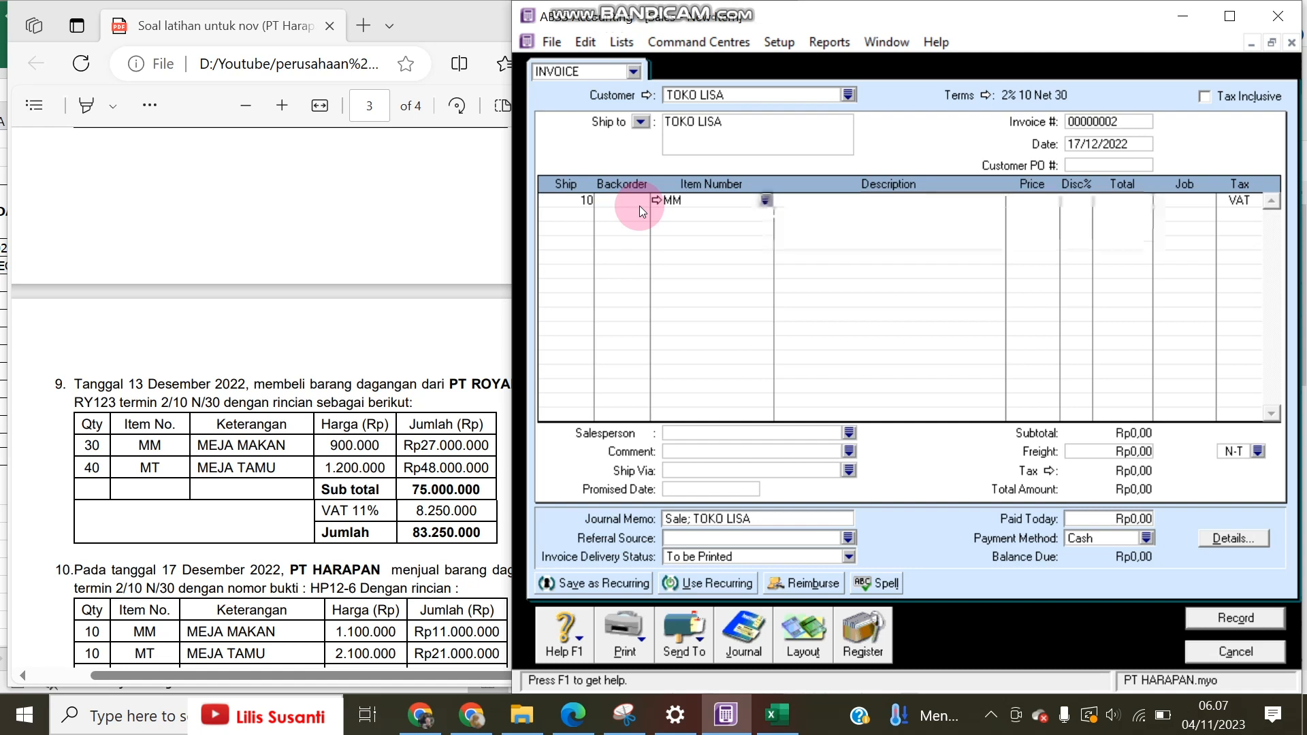
pyautogui.press('Tab')
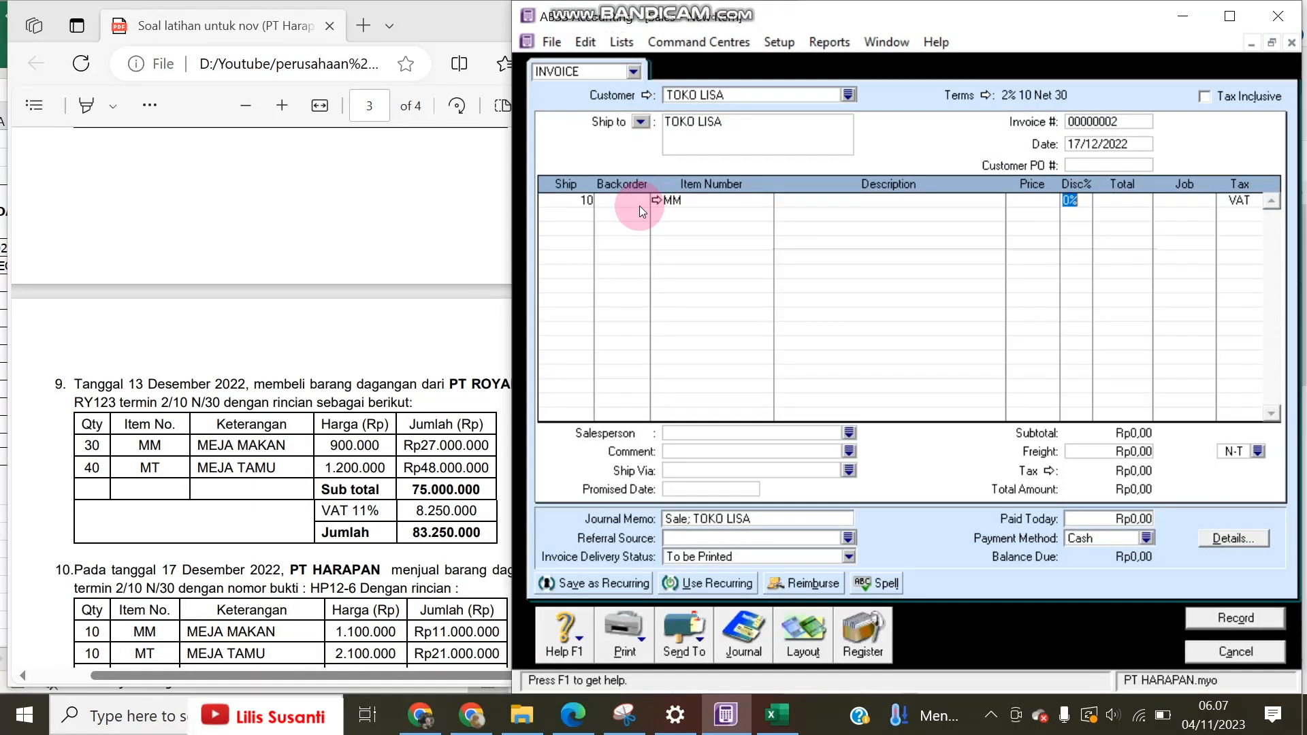
pyautogui.click(589, 213)
pyautogui.click(586, 203)
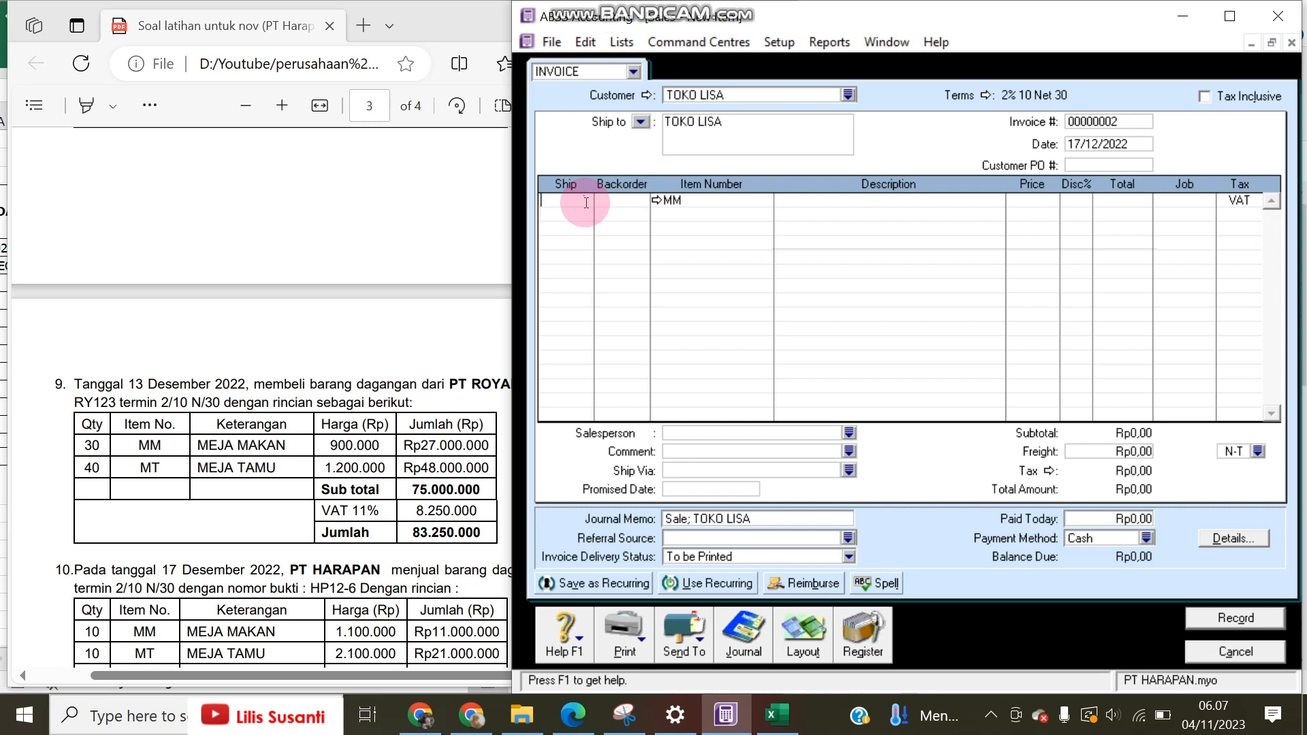
# Step: Add a second invoice line for 10 units of item MM (MEJA MAKAN) at a price of 1.100.000
pyautogui.click(569, 214)
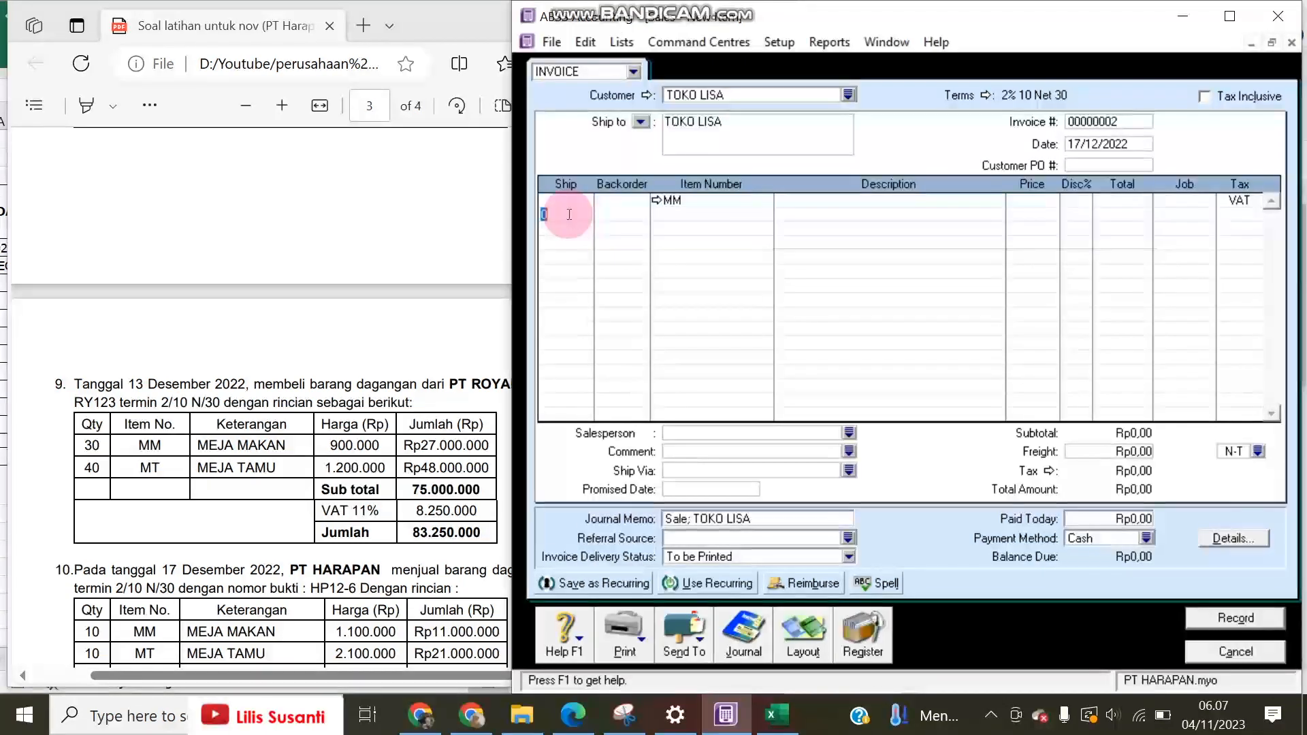
pyautogui.write('10')
pyautogui.press('Tab')
pyautogui.write('MM')
pyautogui.press('Tab')
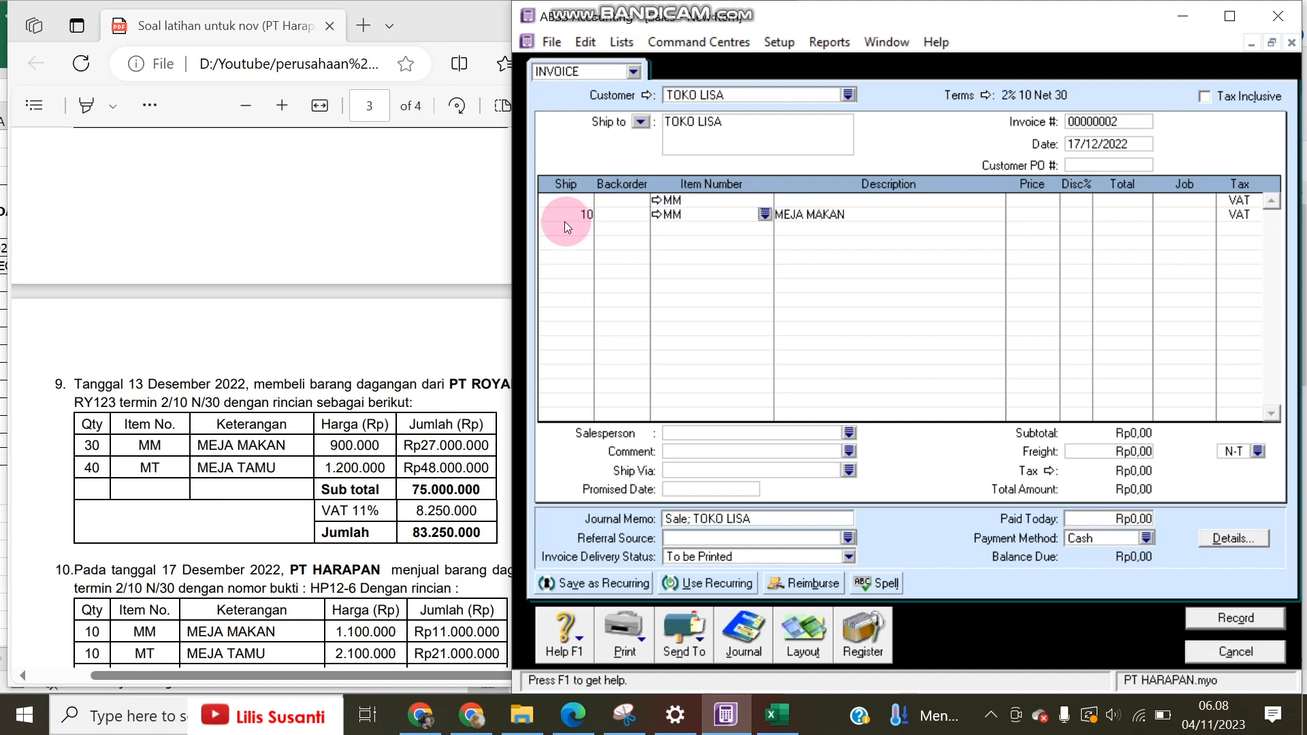
pyautogui.press('Tab')
pyautogui.press('Tab')
pyautogui.write('1')
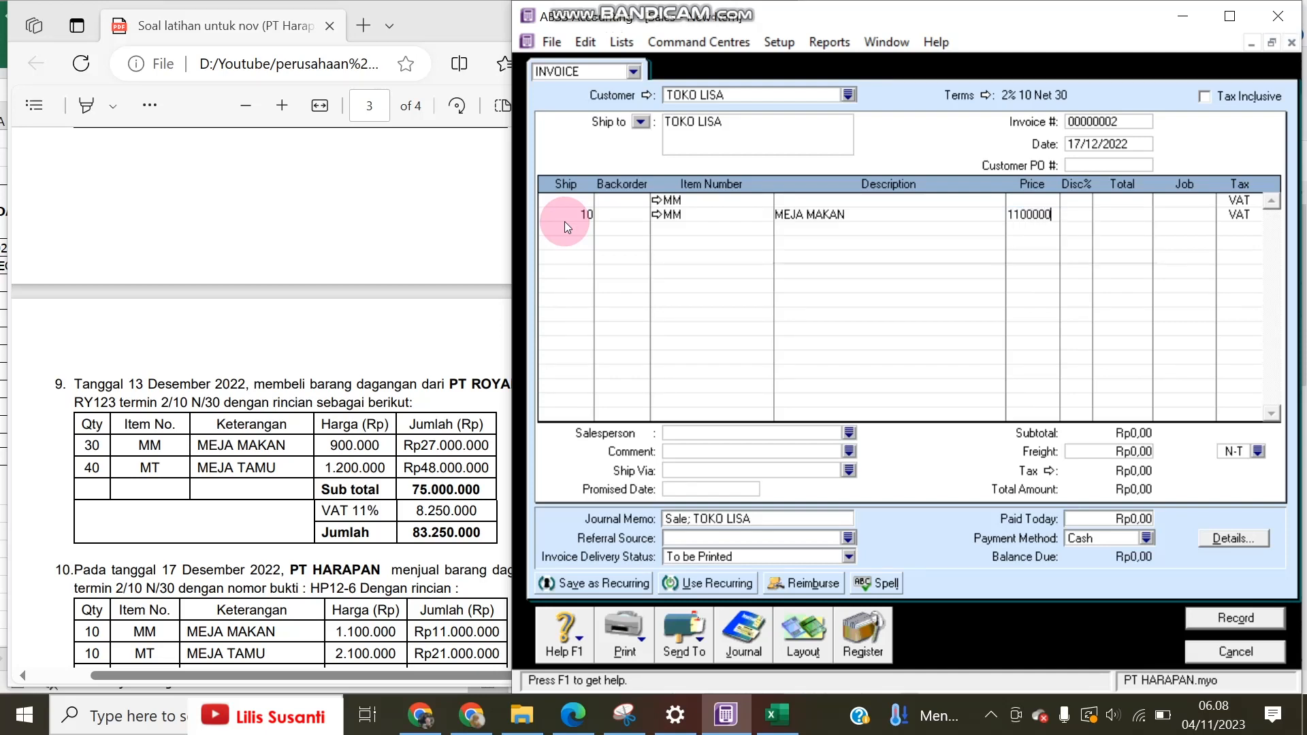
# Step: Add an invoice line for 10 units of item MT (MEJA TAMU) at a price of 2.100.000
pyautogui.click(565, 223)
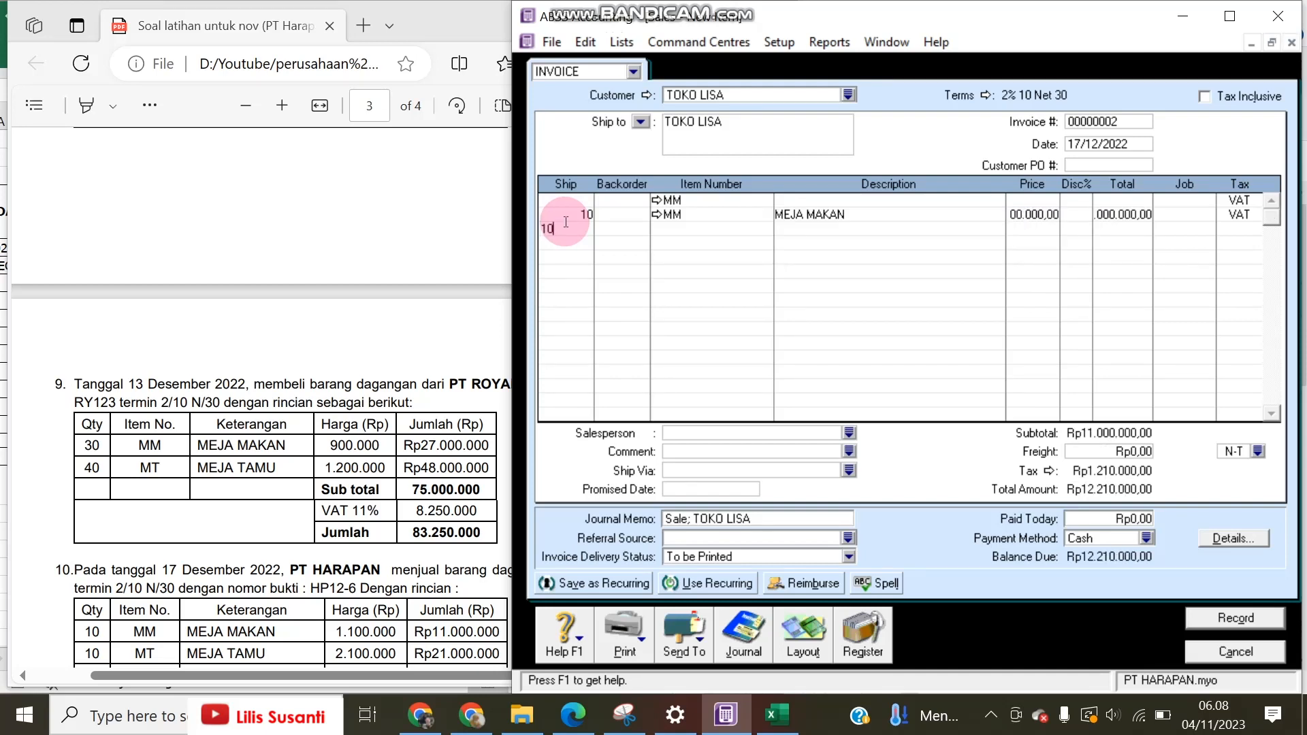
pyautogui.press('Tab')
pyautogui.write('MT')
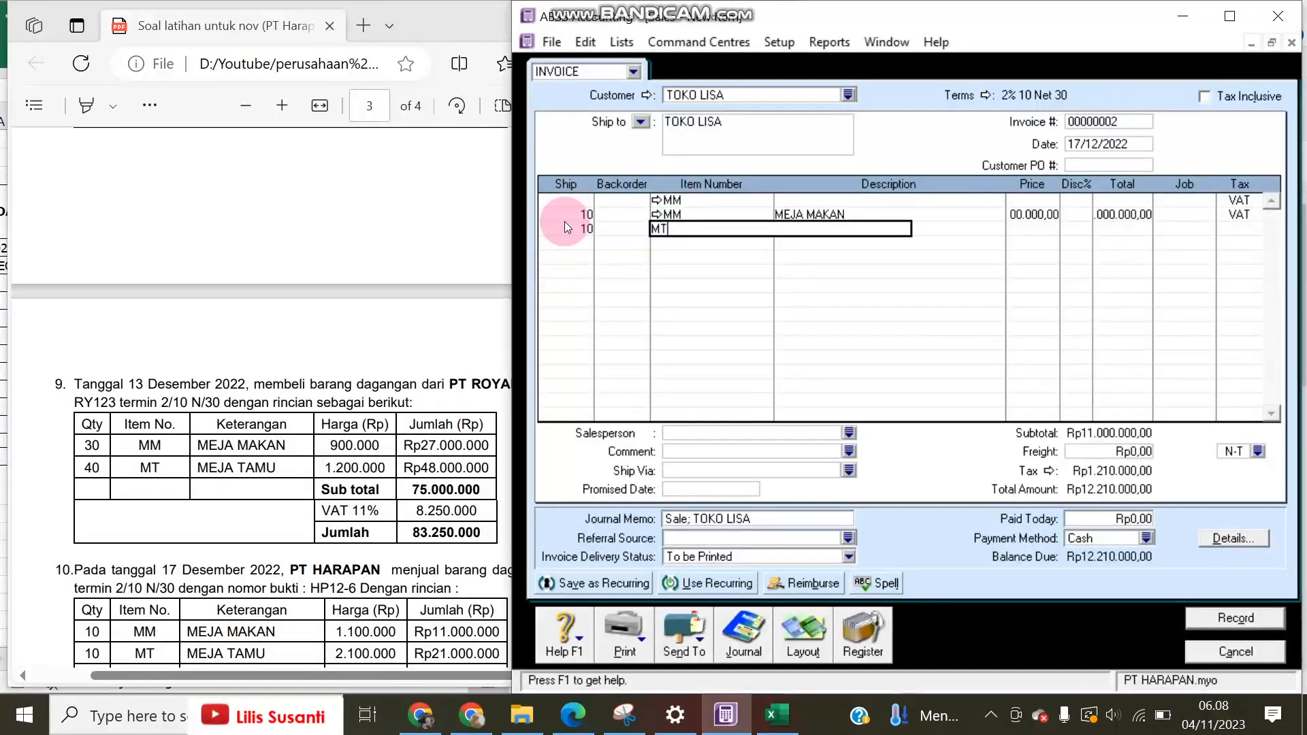
pyautogui.press('Tab')
pyautogui.press('Tab')
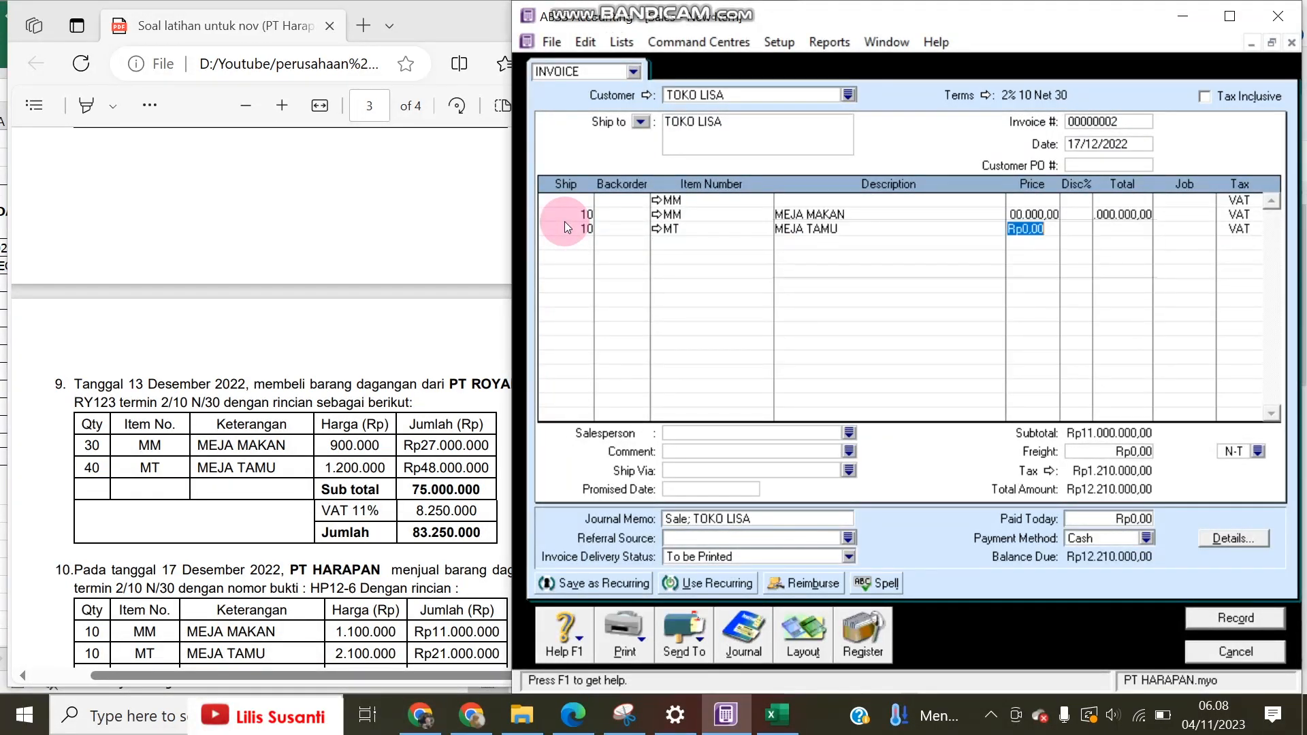
pyautogui.write('2100000')
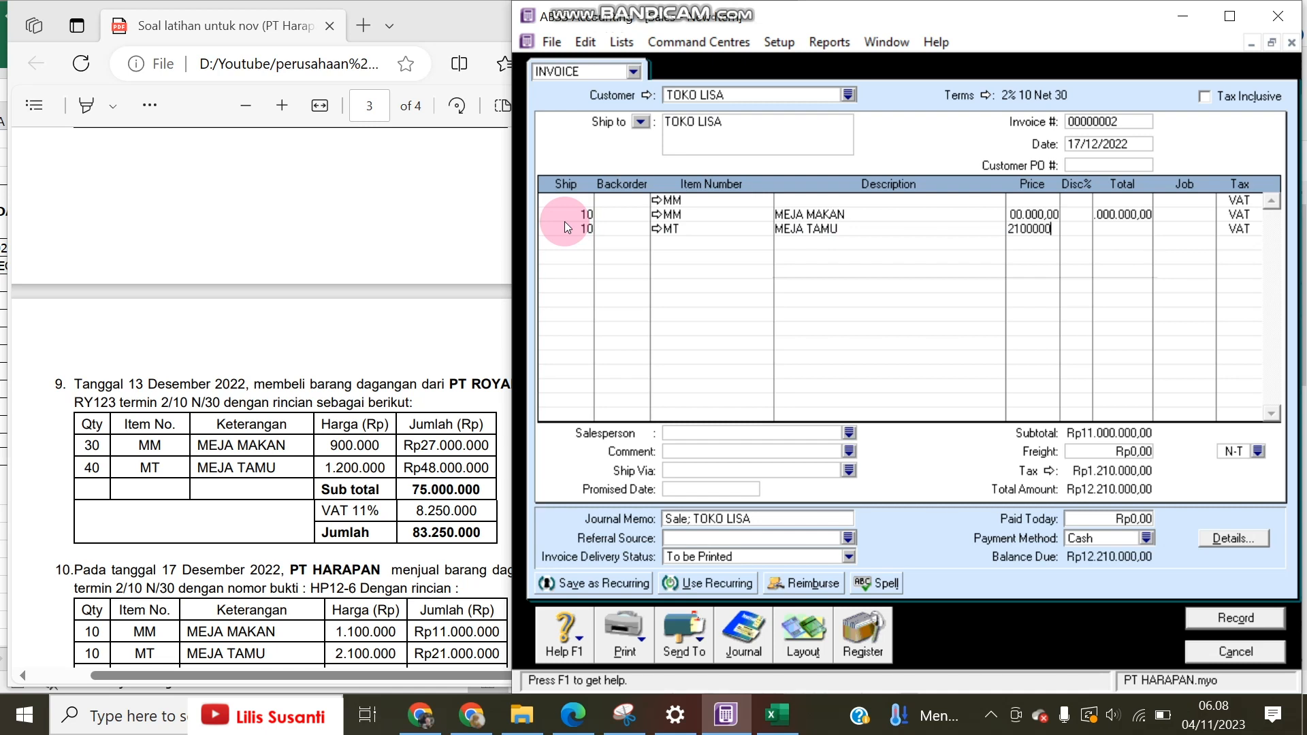
pyautogui.press('Tab')
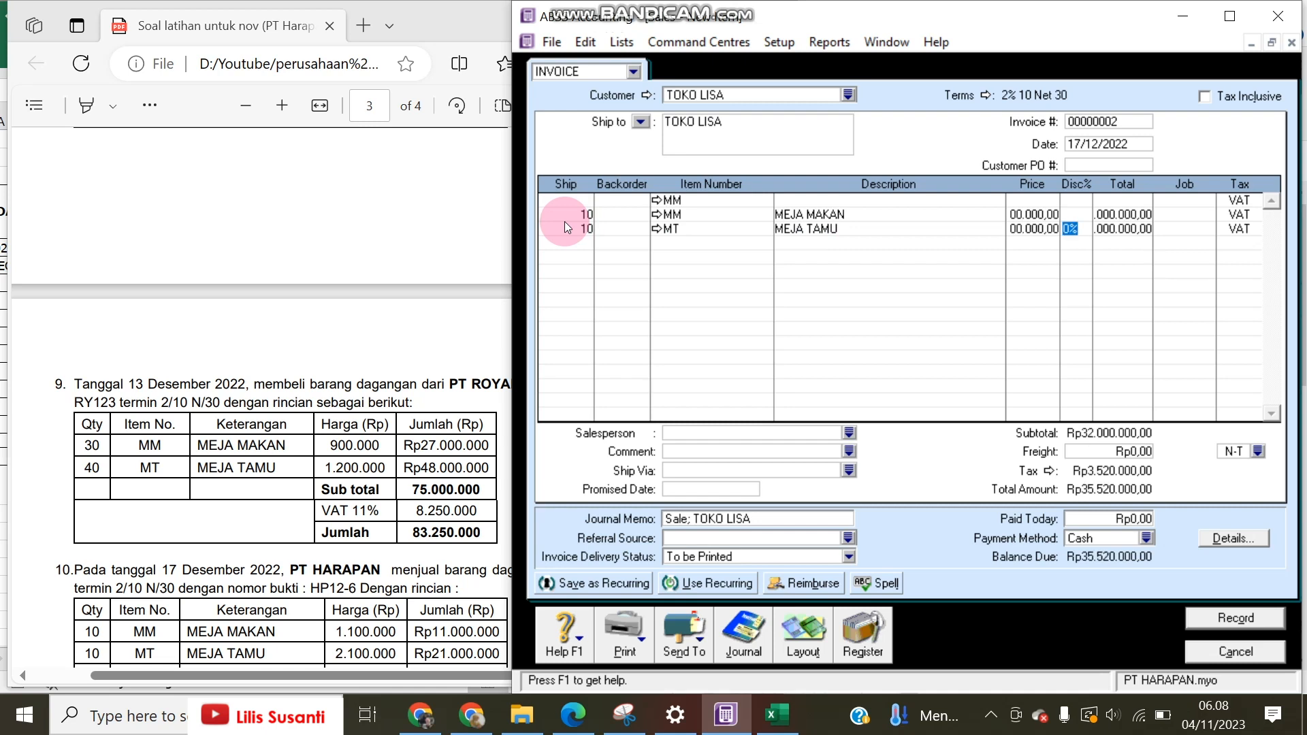
# Step: Try to remove item MM from the first invoice line, which has no quantity
pyautogui.click(571, 200)
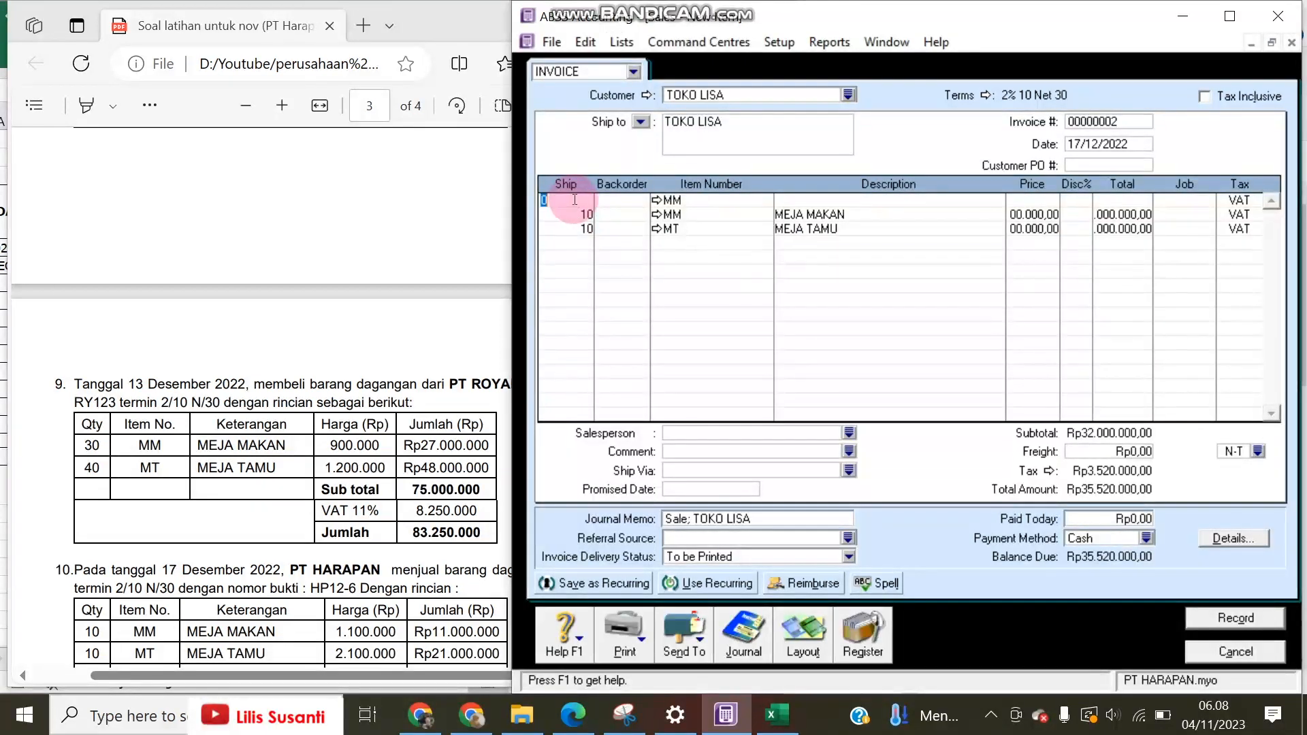
pyautogui.click(673, 200)
pyautogui.press('BackSpace')
pyautogui.press('Tab')
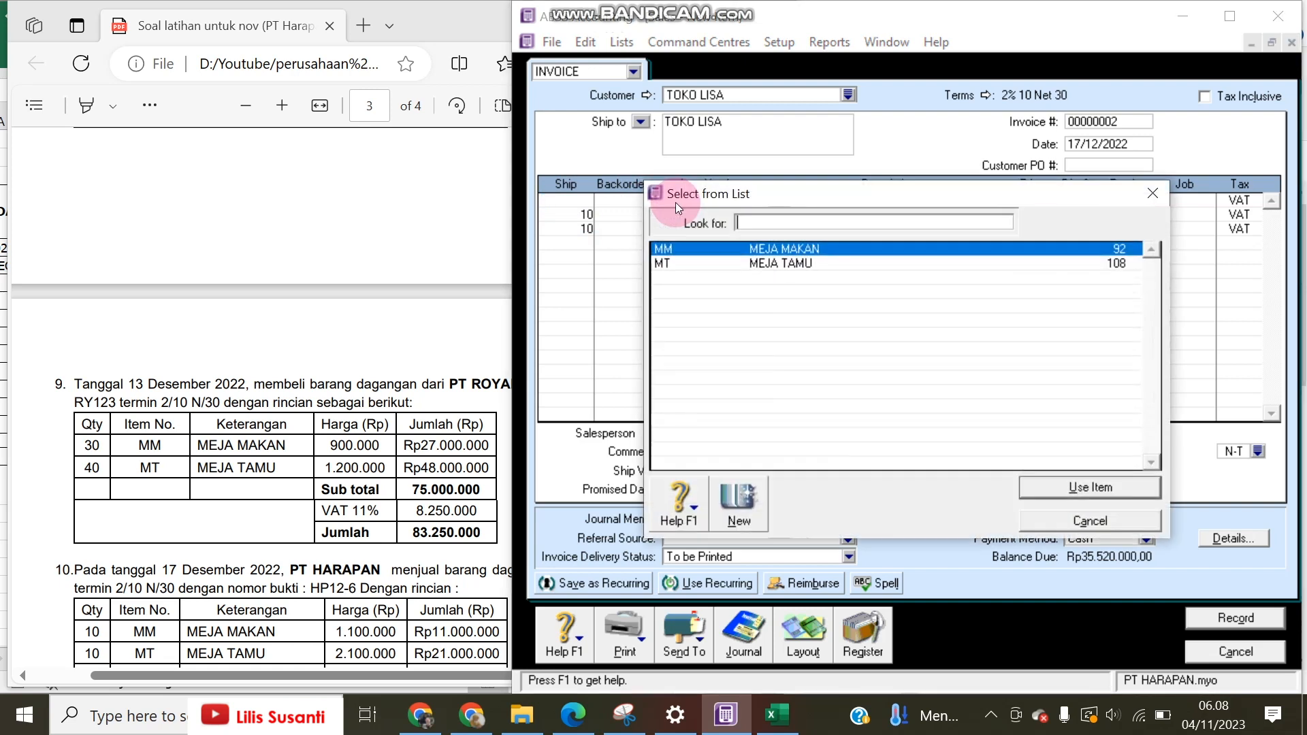
pyautogui.doubleClick(720, 249)
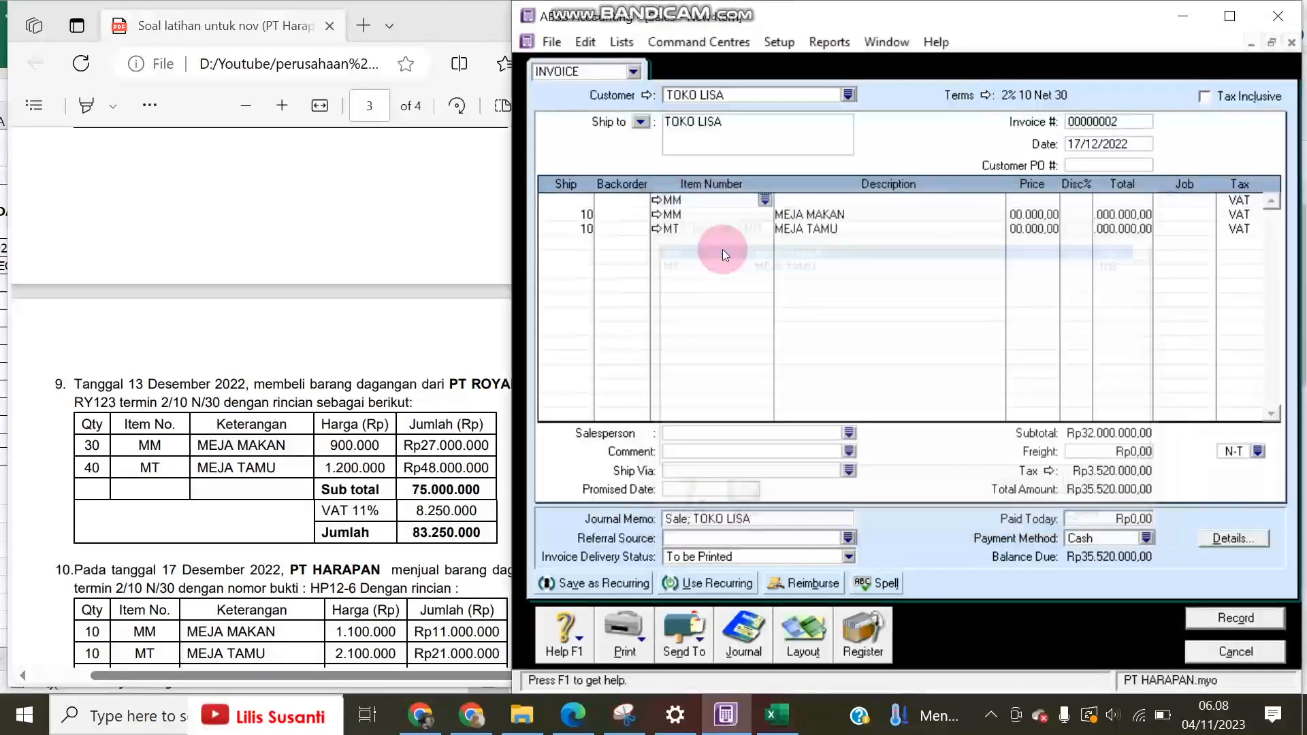
pyautogui.click(678, 199)
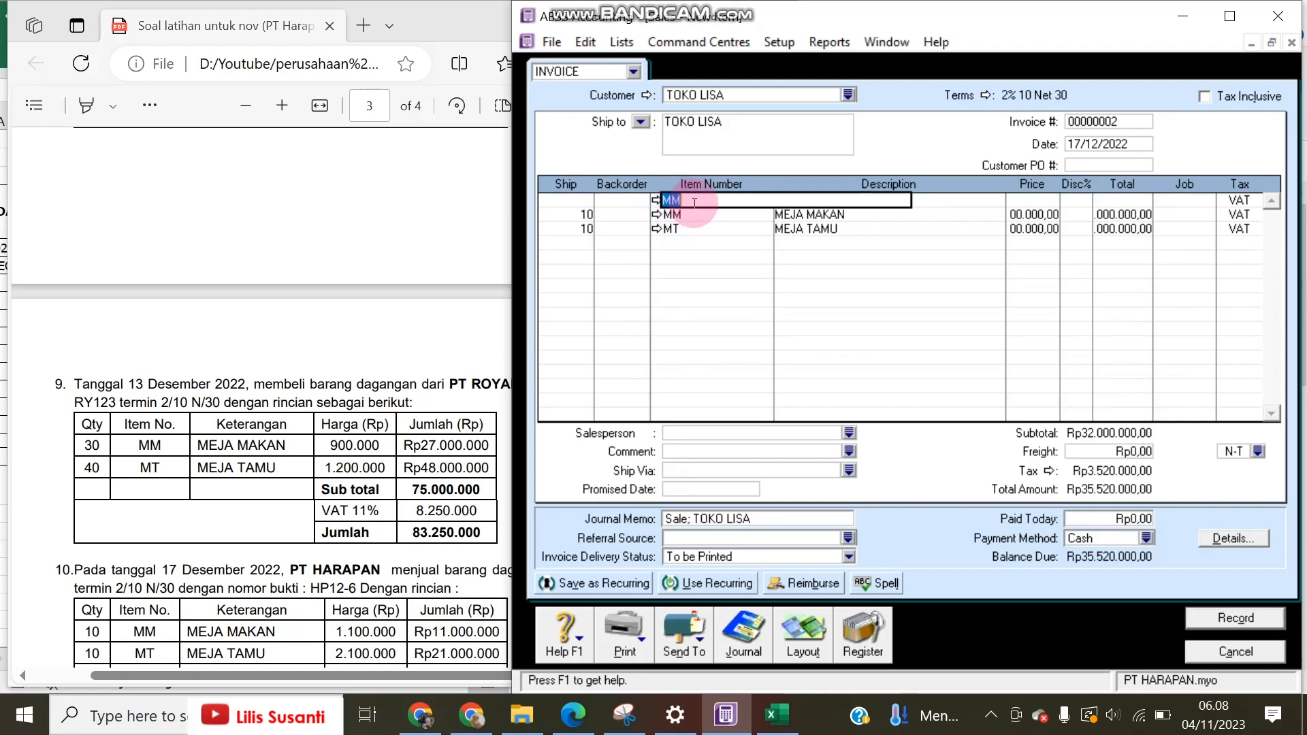
pyautogui.click(1239, 199)
# Step: Compare the invoice totals with transaction 10 in the PDF and record the TOKO LISA invoice
pyautogui.click(413, 589)
pyautogui.scroll(-3, 415, 586)
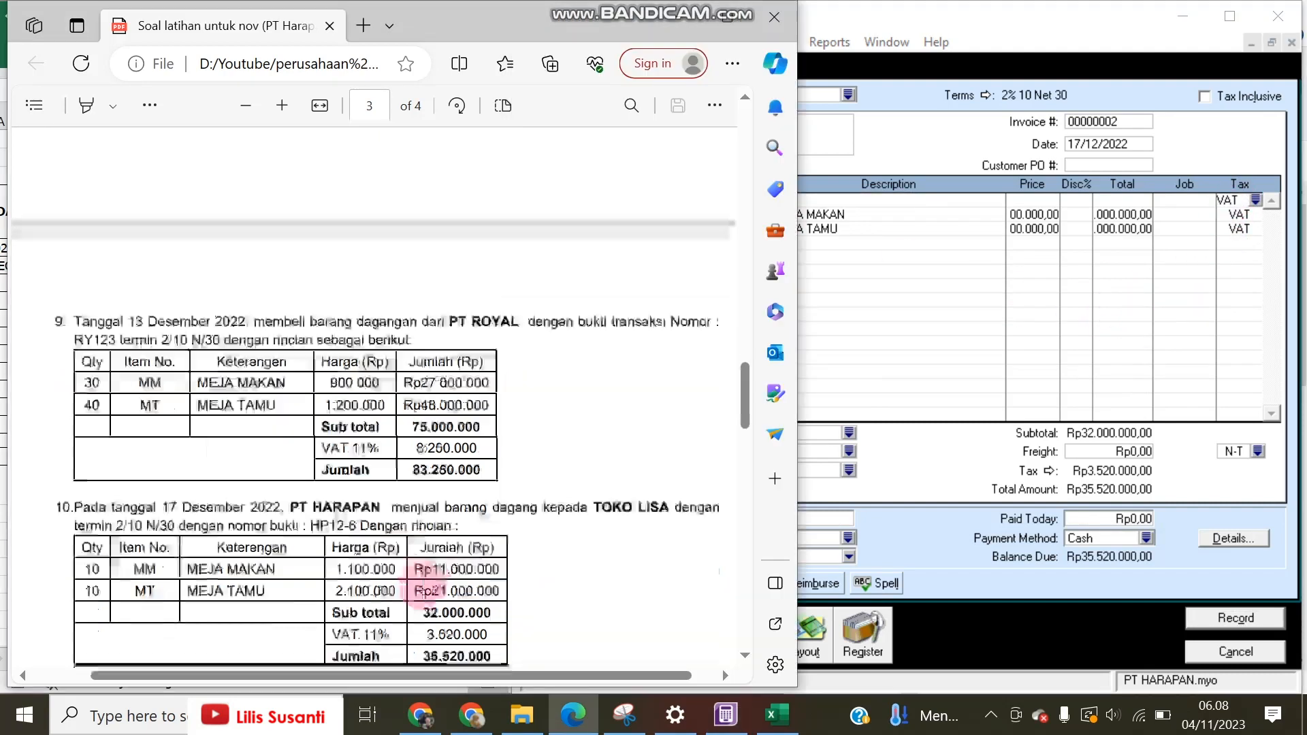
pyautogui.click(1182, 464)
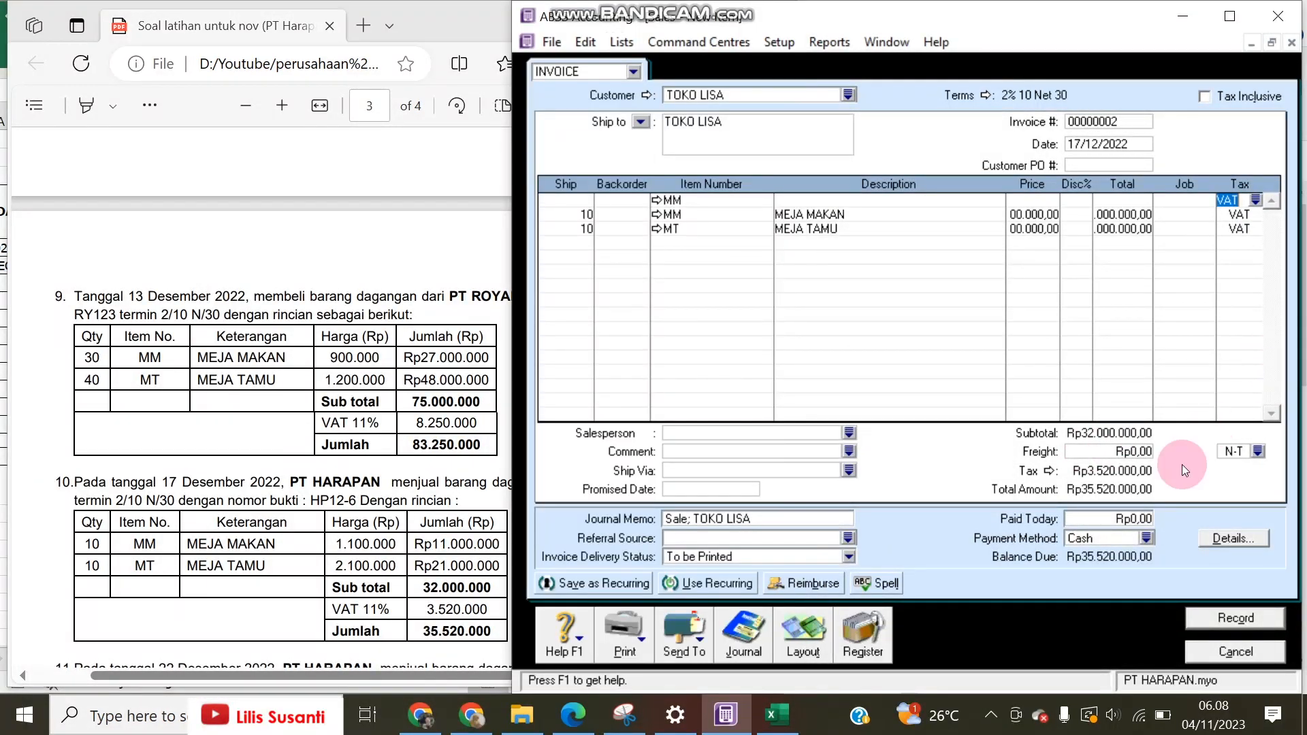
pyautogui.click(1224, 620)
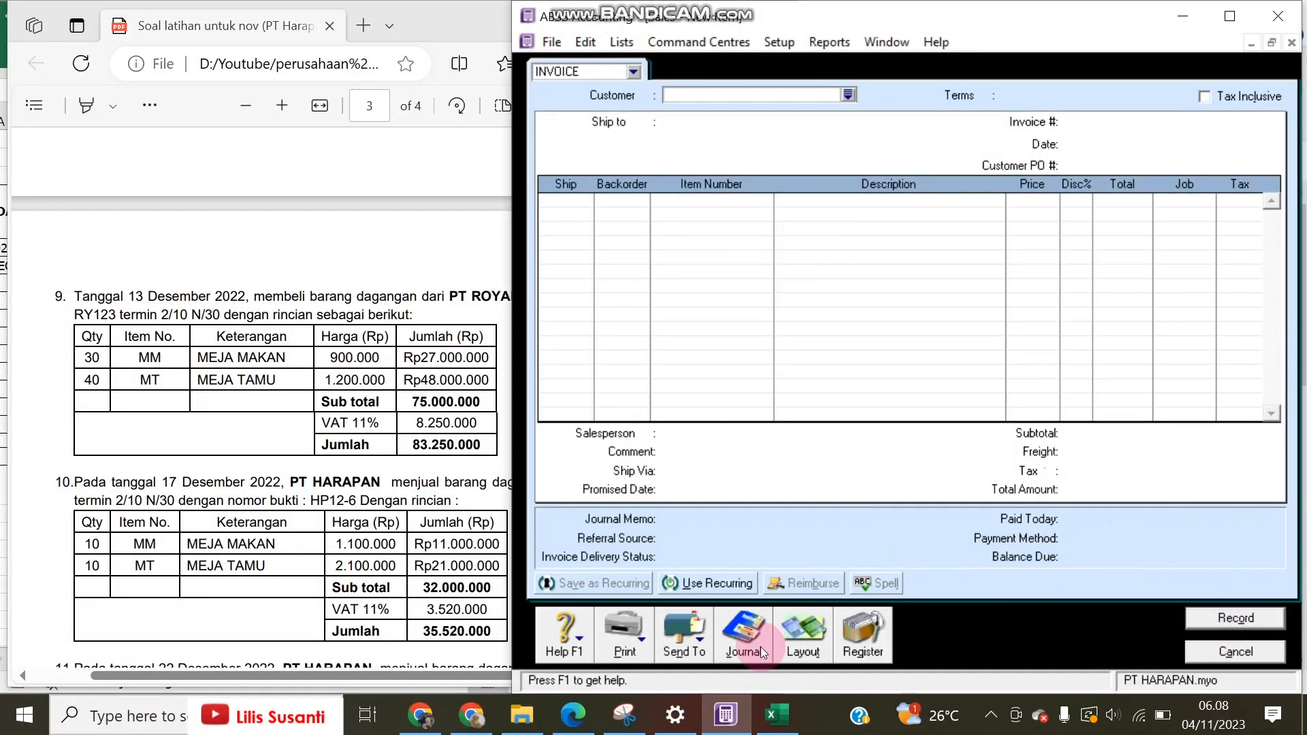
# Step: Reopen the 17/12/2022 TOKO LISA sale from the sales journal and set the first MM line's quantity to 10
pyautogui.click(741, 635)
pyautogui.scroll(-5, 694, 531)
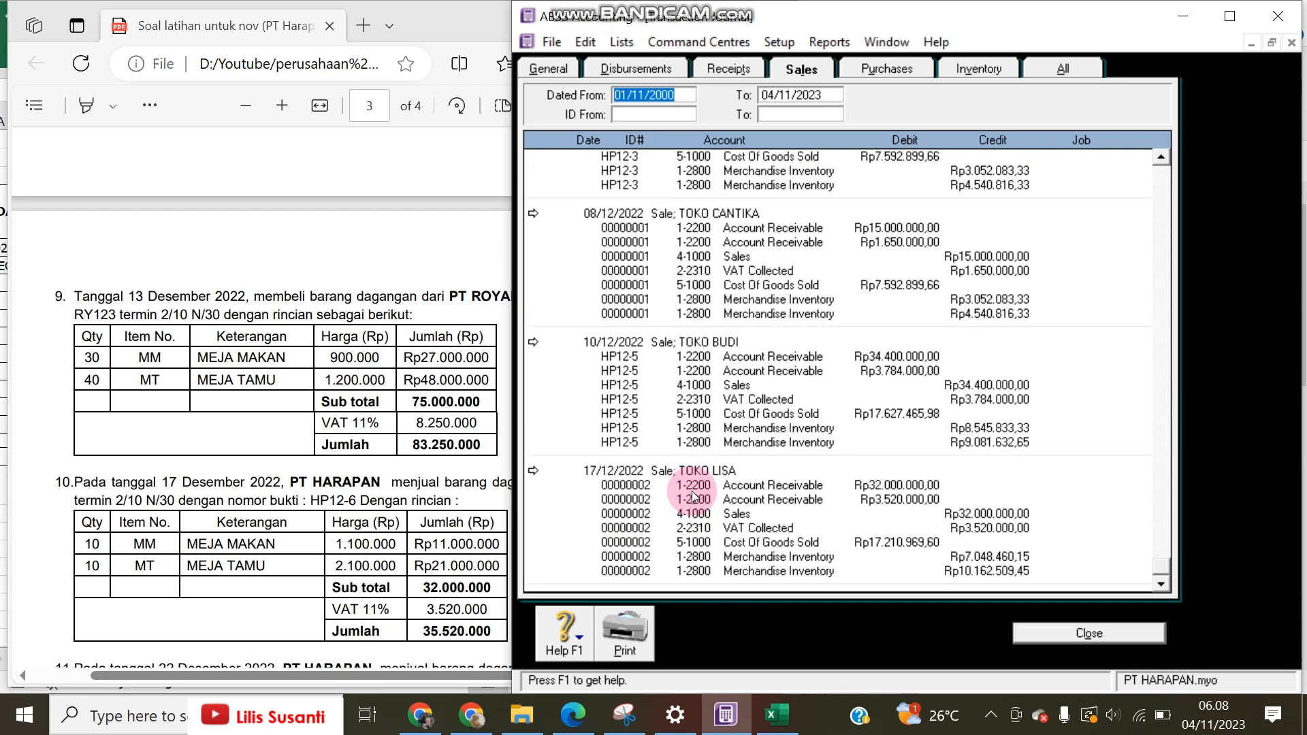
pyautogui.click(533, 471)
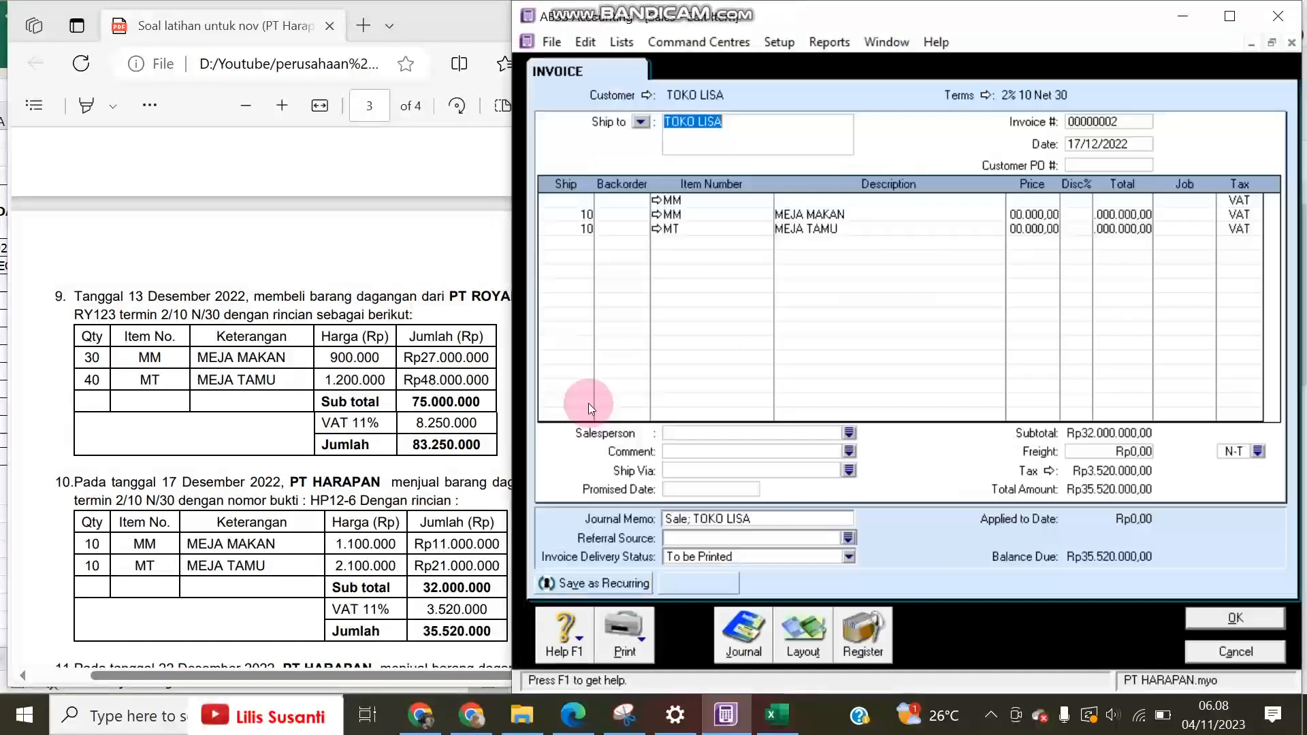
pyautogui.click(670, 203)
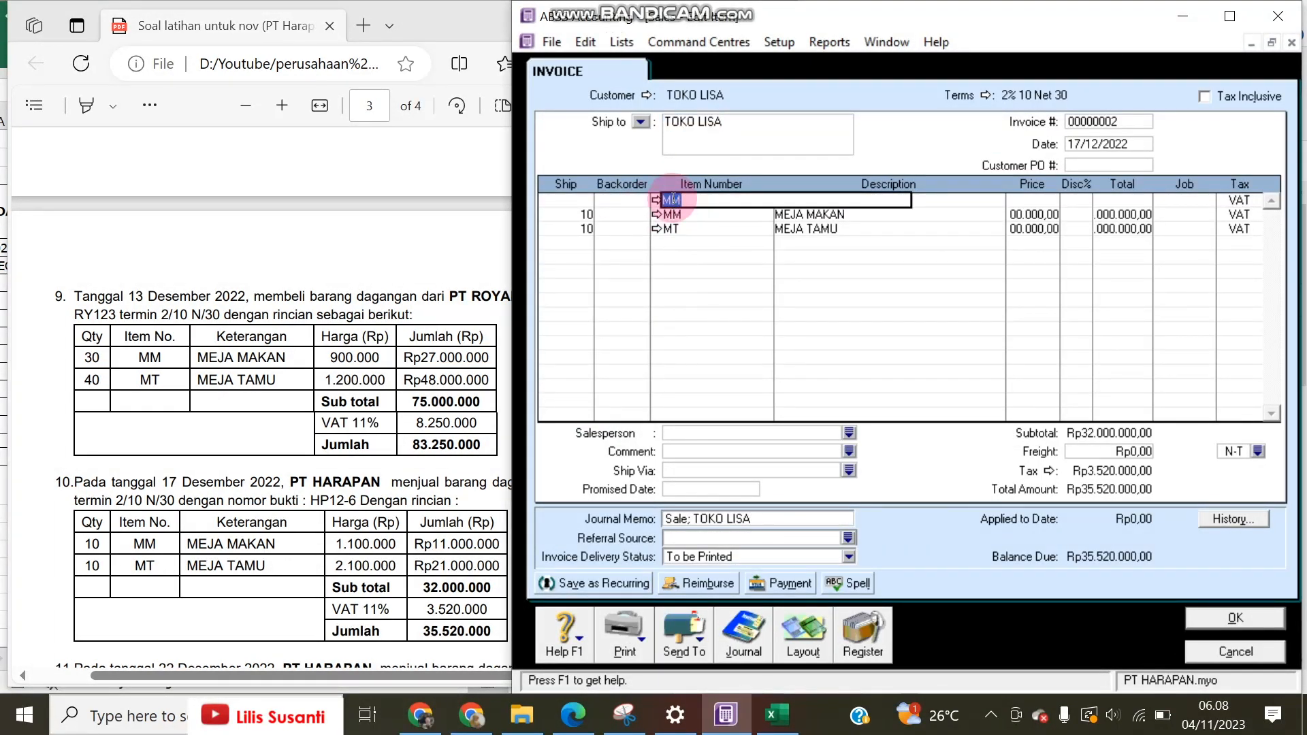
pyautogui.click(586, 204)
pyautogui.write('10')
pyautogui.press('Tab')
pyautogui.press('Tab')
pyautogui.press('Tab')
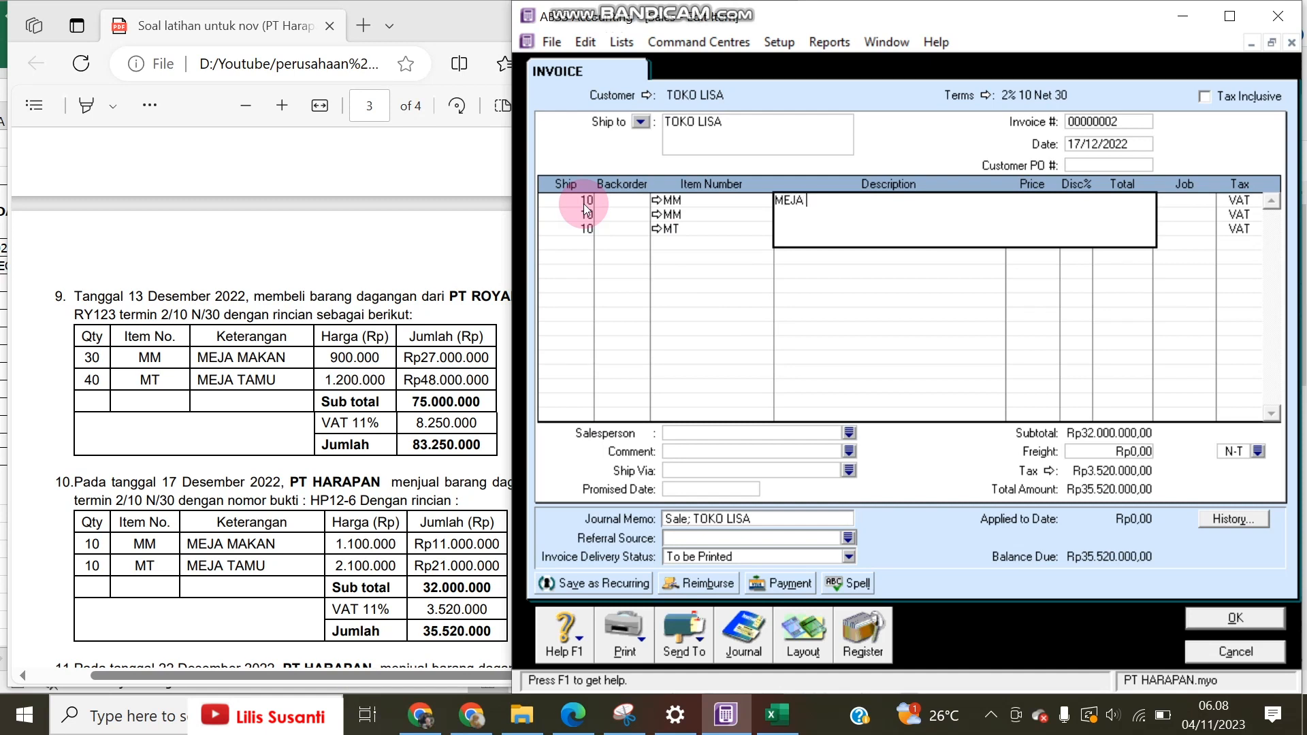
pyautogui.press('Tab')
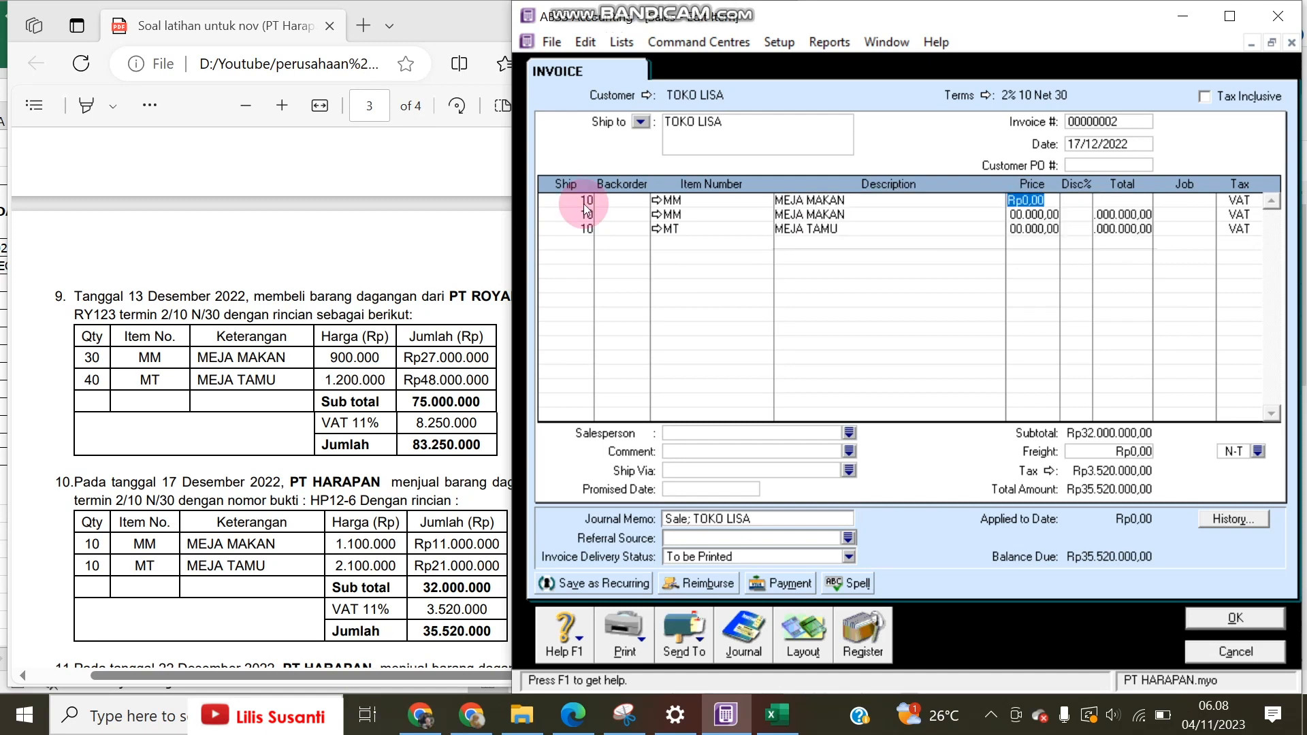
# Step: Remove item MT (MEJA TAMU) and its quantity from the third line of the TOKO LISA invoice
pyautogui.click(562, 235)
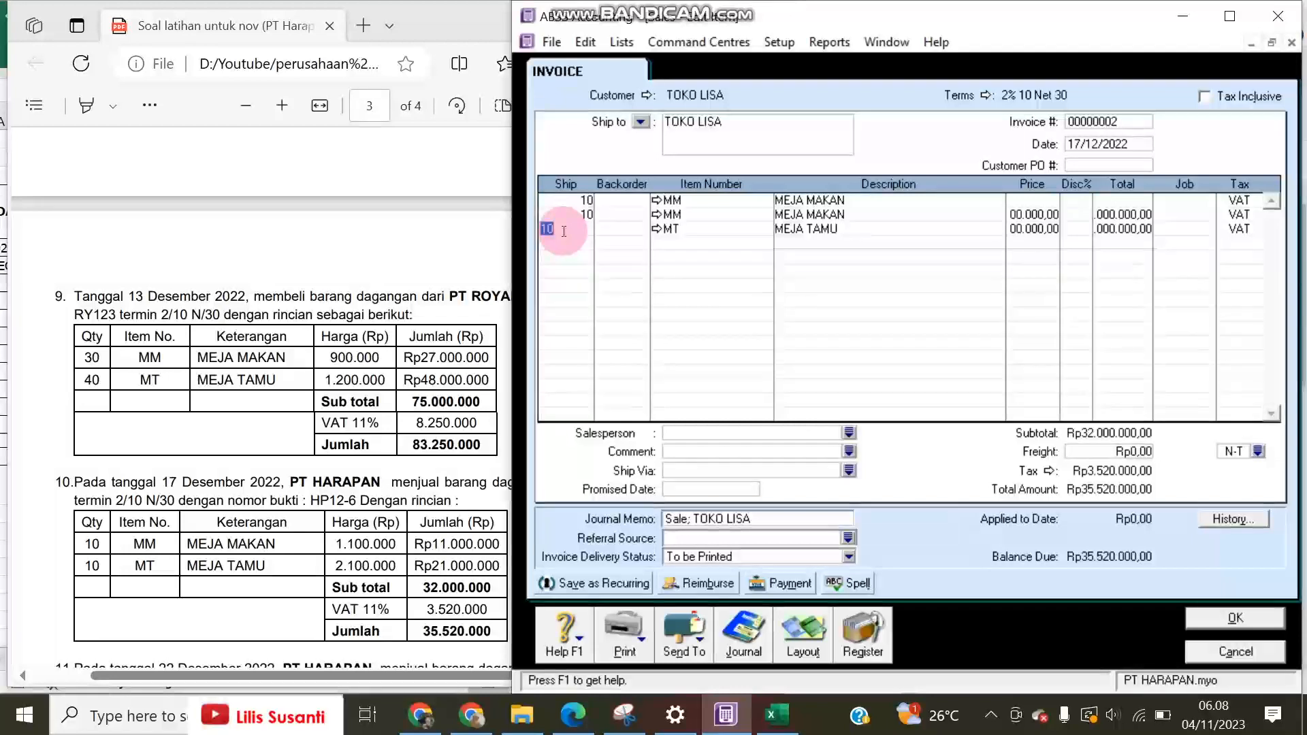
pyautogui.press('Tab')
pyautogui.press('BackSpace')
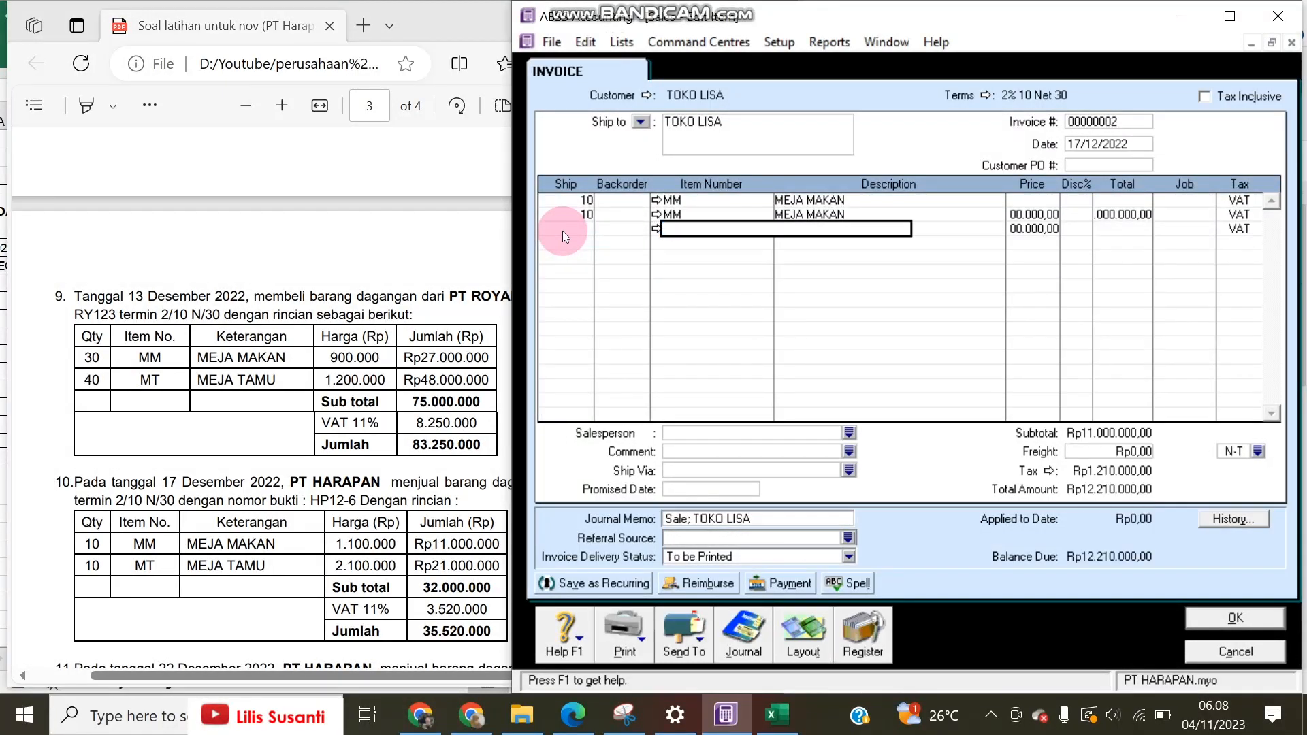
pyautogui.press('Tab')
pyautogui.press('Escape')
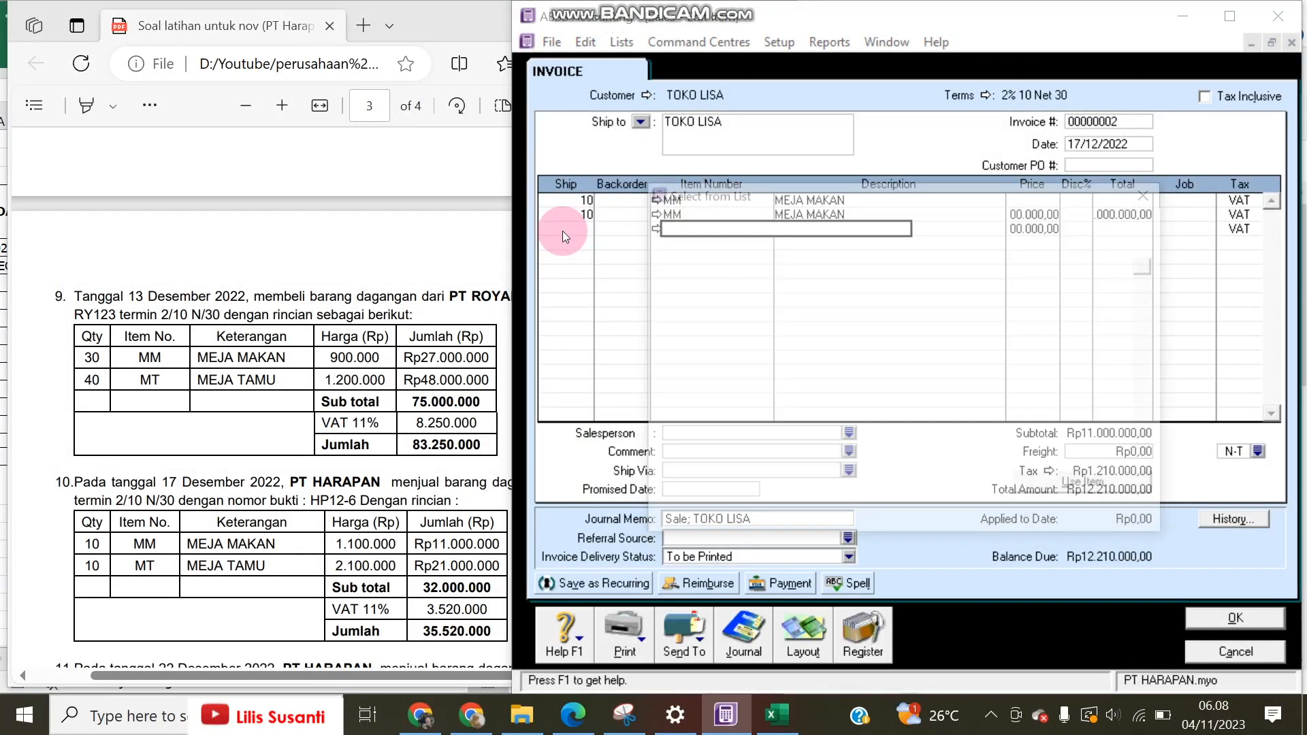
pyautogui.press('Tab')
pyautogui.press('Return')
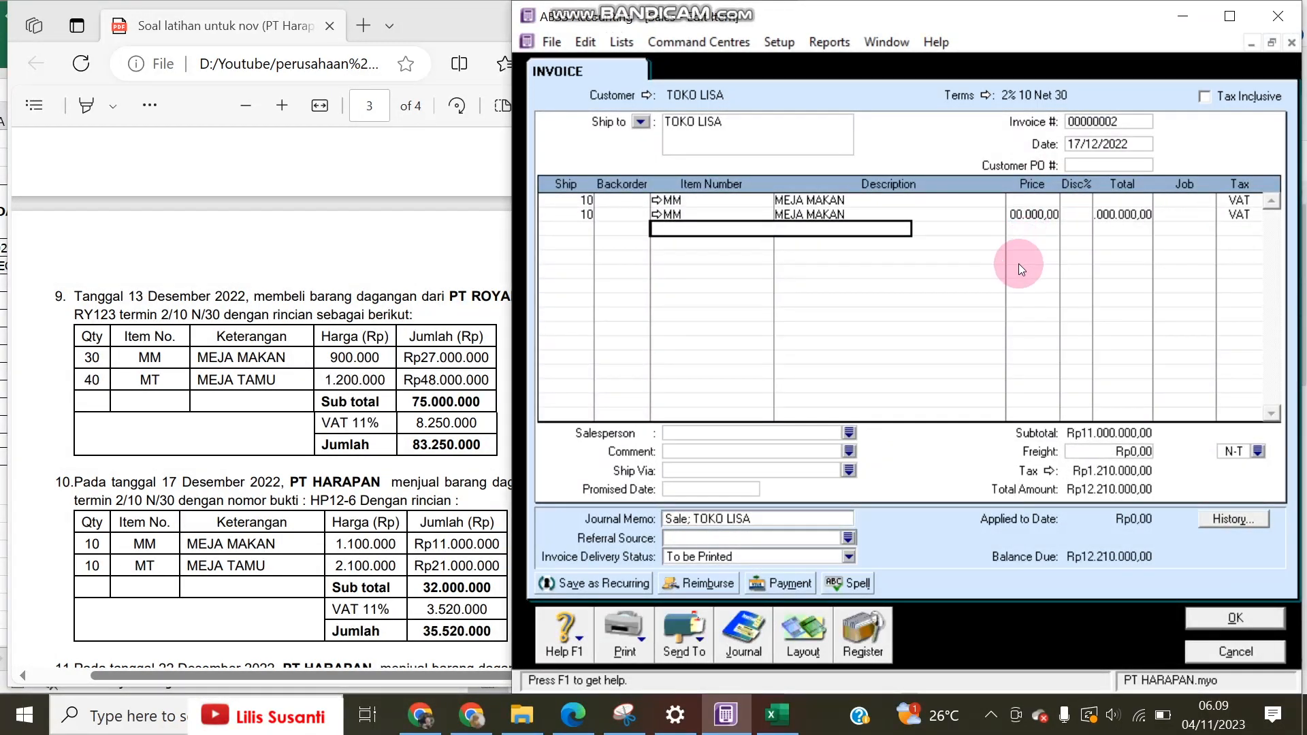
# Step: Change the item on the second invoice line to MT (MEJA TAMU)
pyautogui.click(709, 214)
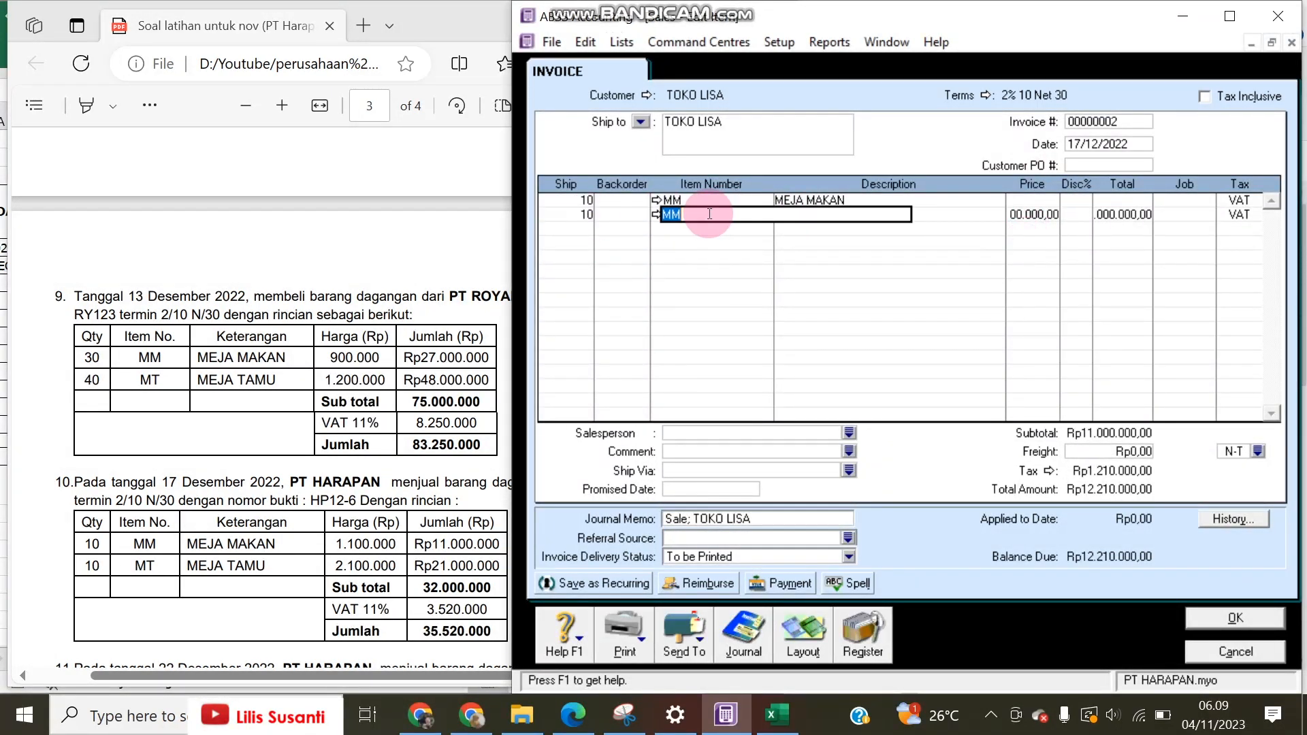
pyautogui.write('MT')
pyautogui.press('Tab')
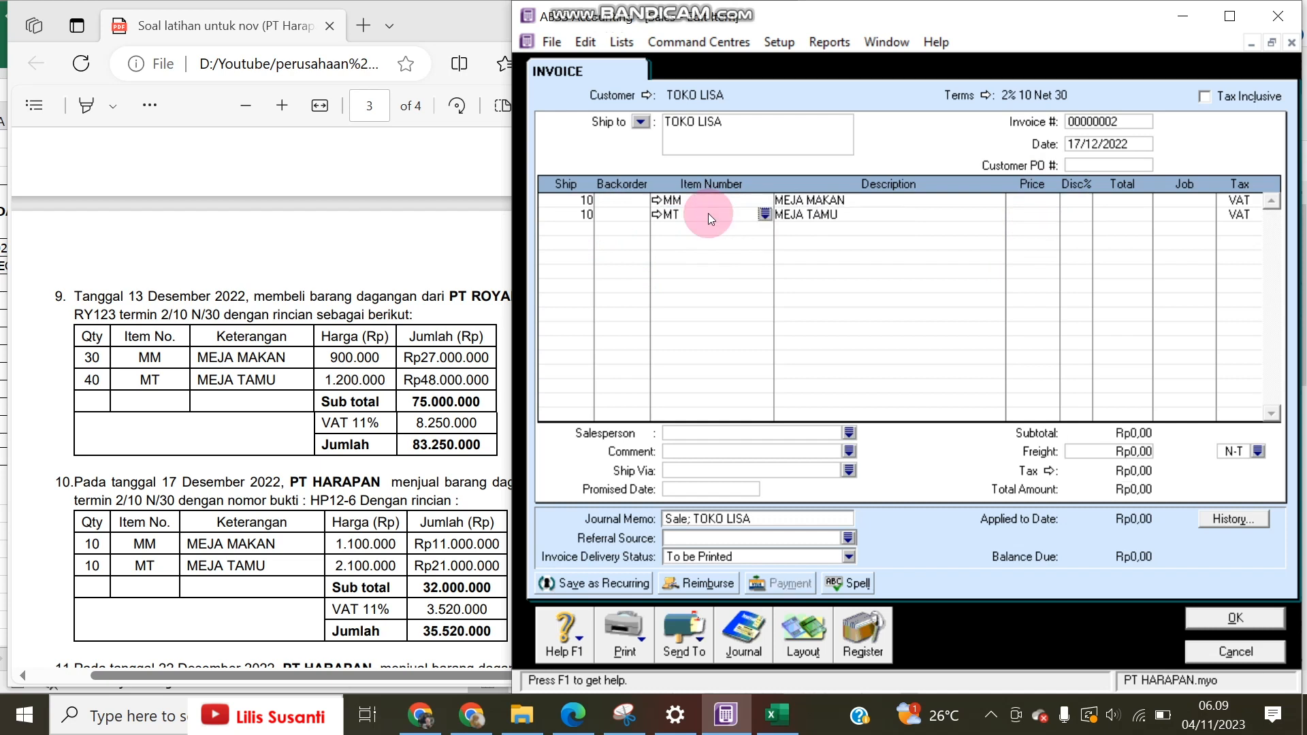
# Step: Set the price of the first invoice line, MM (MEJA MAKAN), to 1.100.000
pyautogui.click(1020, 204)
pyautogui.write('1100000')
pyautogui.press('Tab')
pyautogui.press('Tab')
pyautogui.press('Tab')
pyautogui.press('Tab')
pyautogui.press('Tab')
pyautogui.press('Tab')
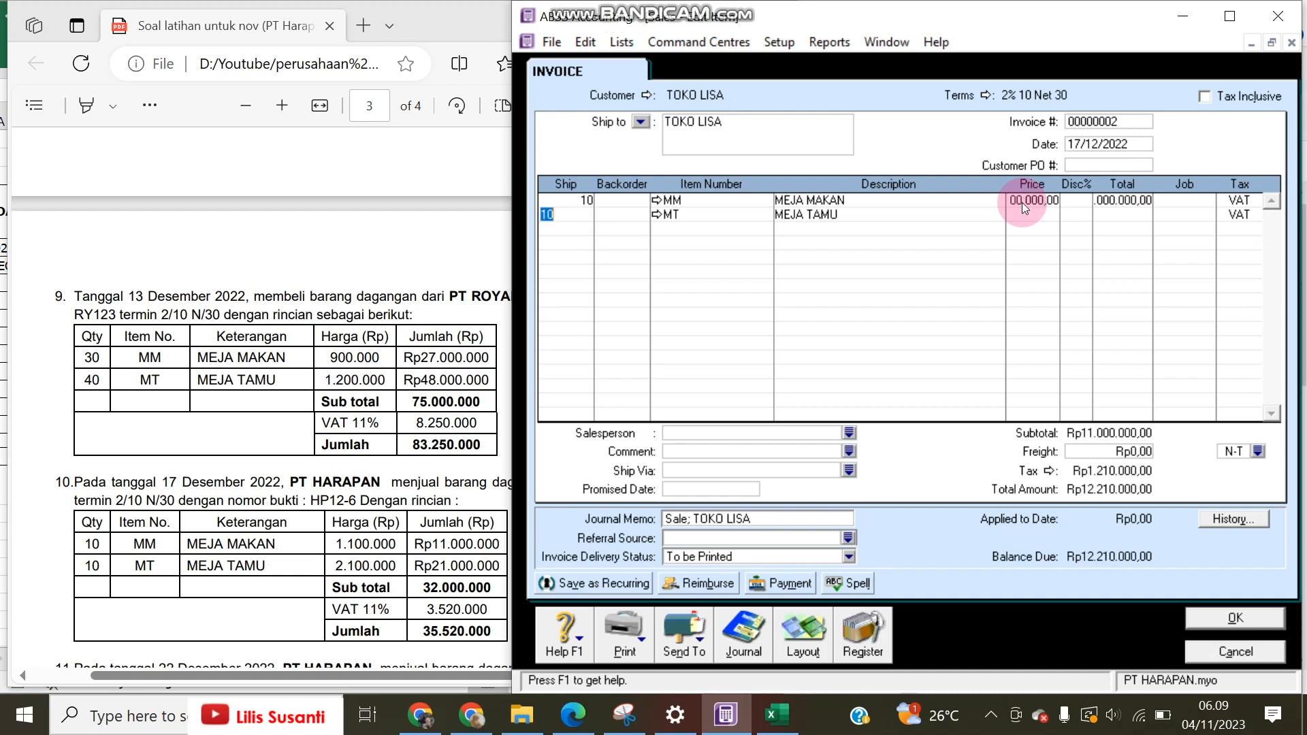
# Step: Set the MT line's price to 2.100.000, save the corrected TOKO LISA invoice and leave the blank sales form
pyautogui.press('Tab')
pyautogui.press('Tab')
pyautogui.press('Tab')
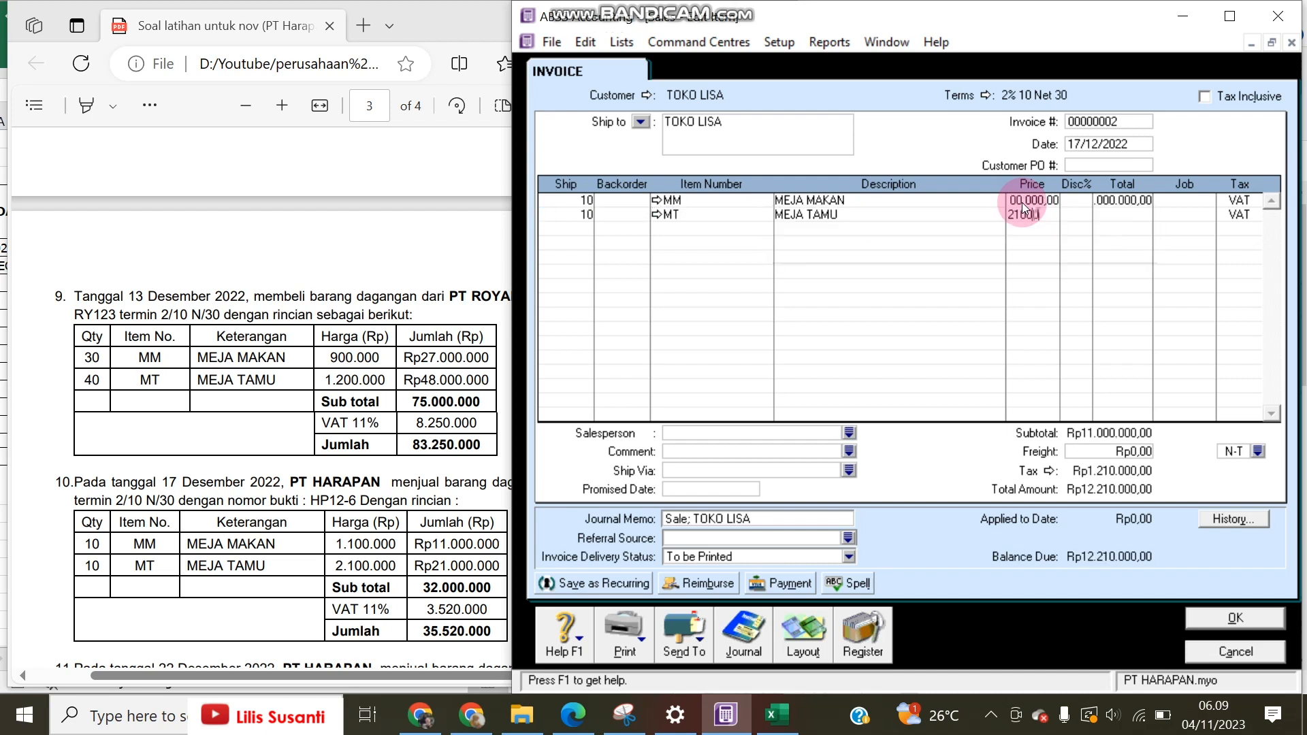
pyautogui.write('000')
pyautogui.press('Tab')
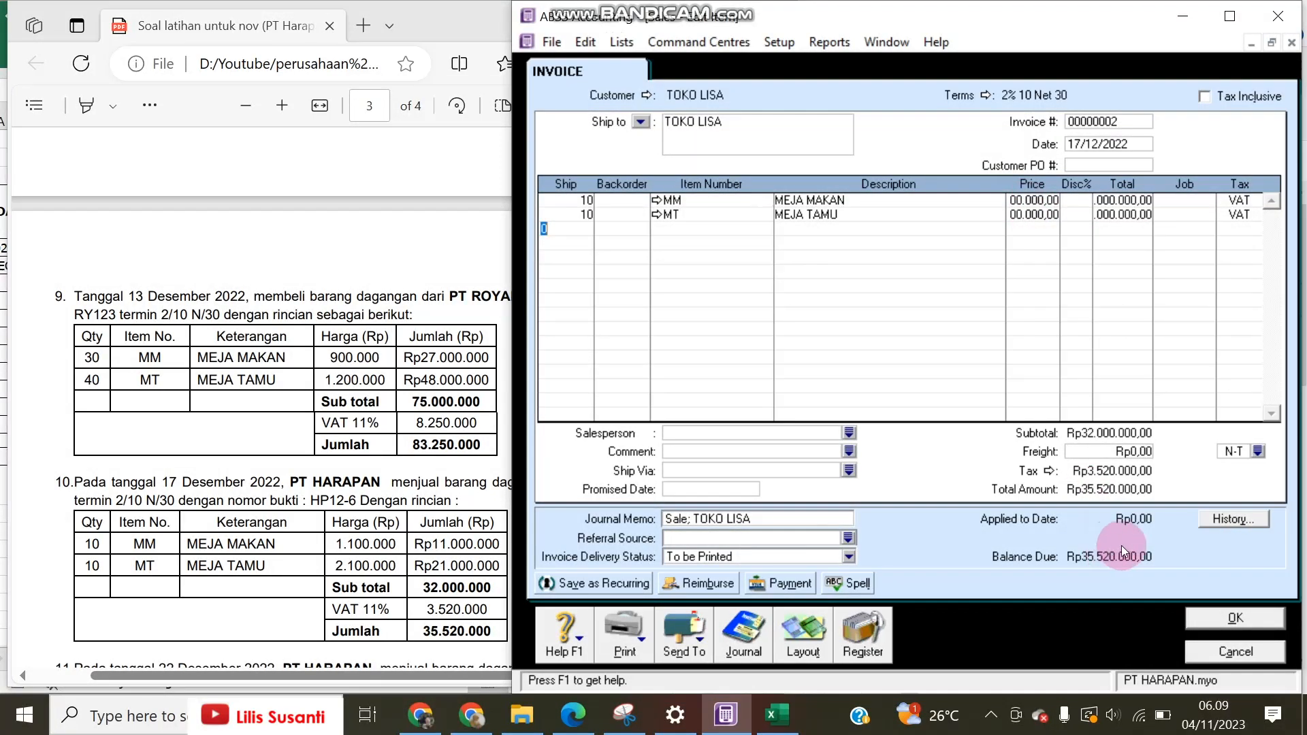
pyautogui.click(1202, 617)
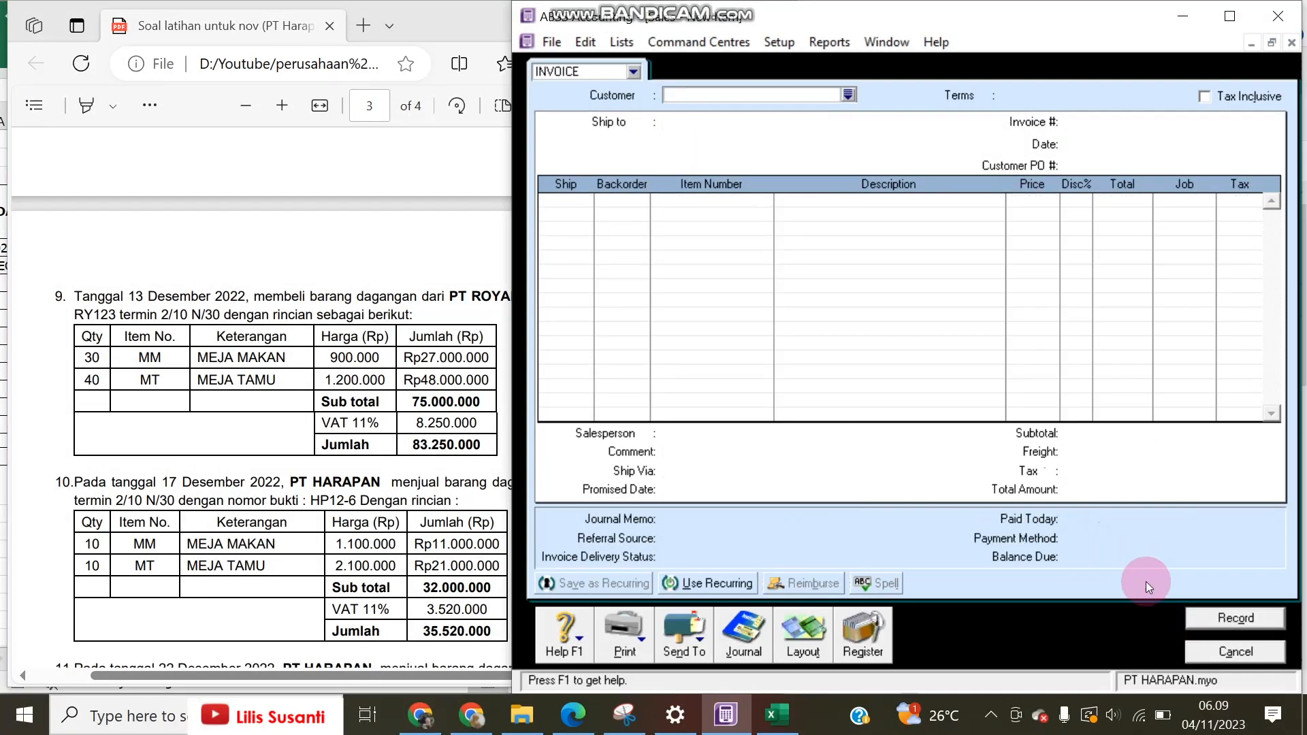
pyautogui.click(1198, 655)
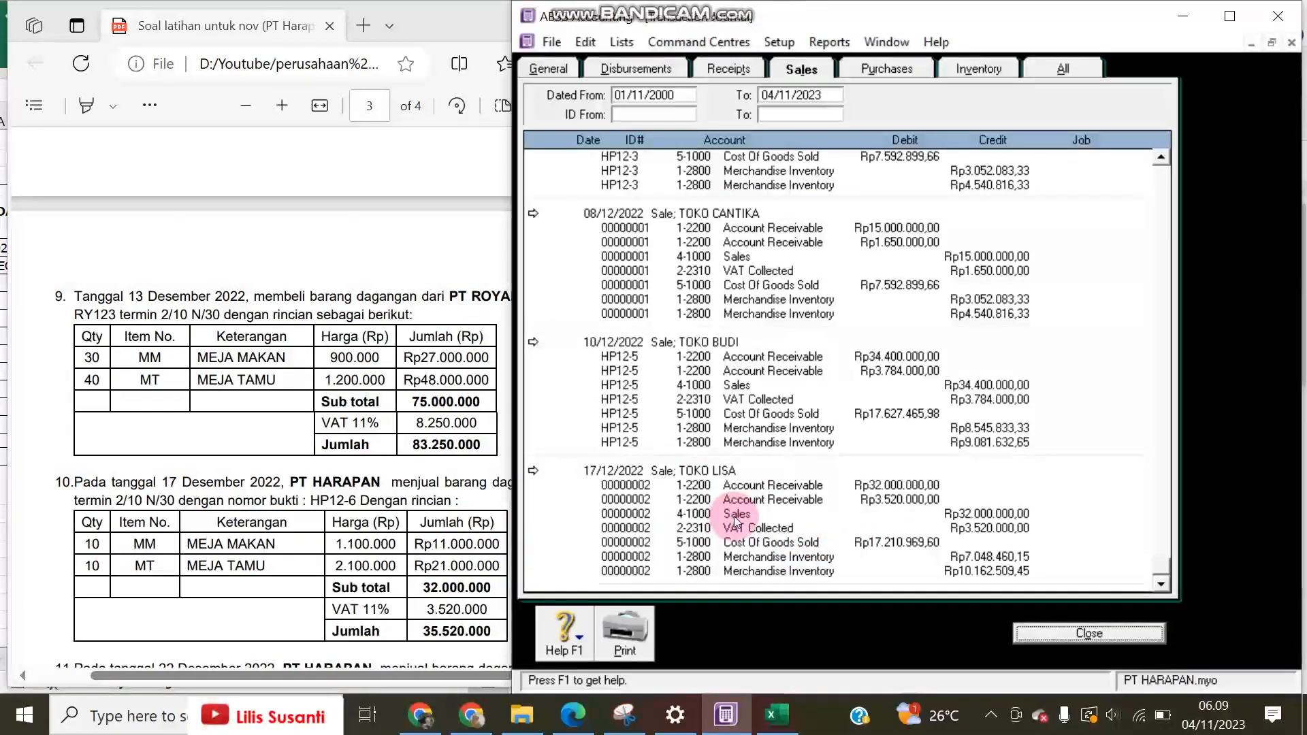
# Step: Bring up transaction 11 in the PDF and start a new sales invoice for customer TOKO ANGGA
pyautogui.click(370, 538)
pyautogui.scroll(-5, 408, 544)
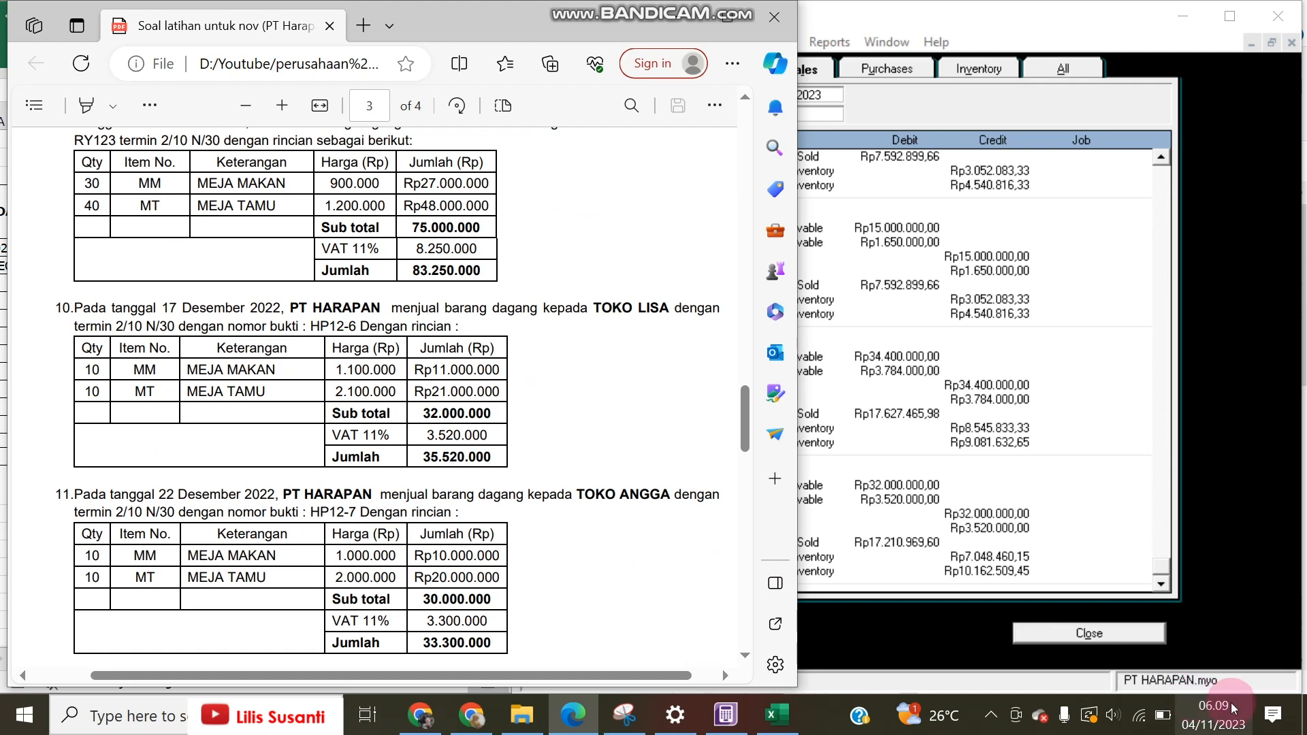
pyautogui.click(1052, 642)
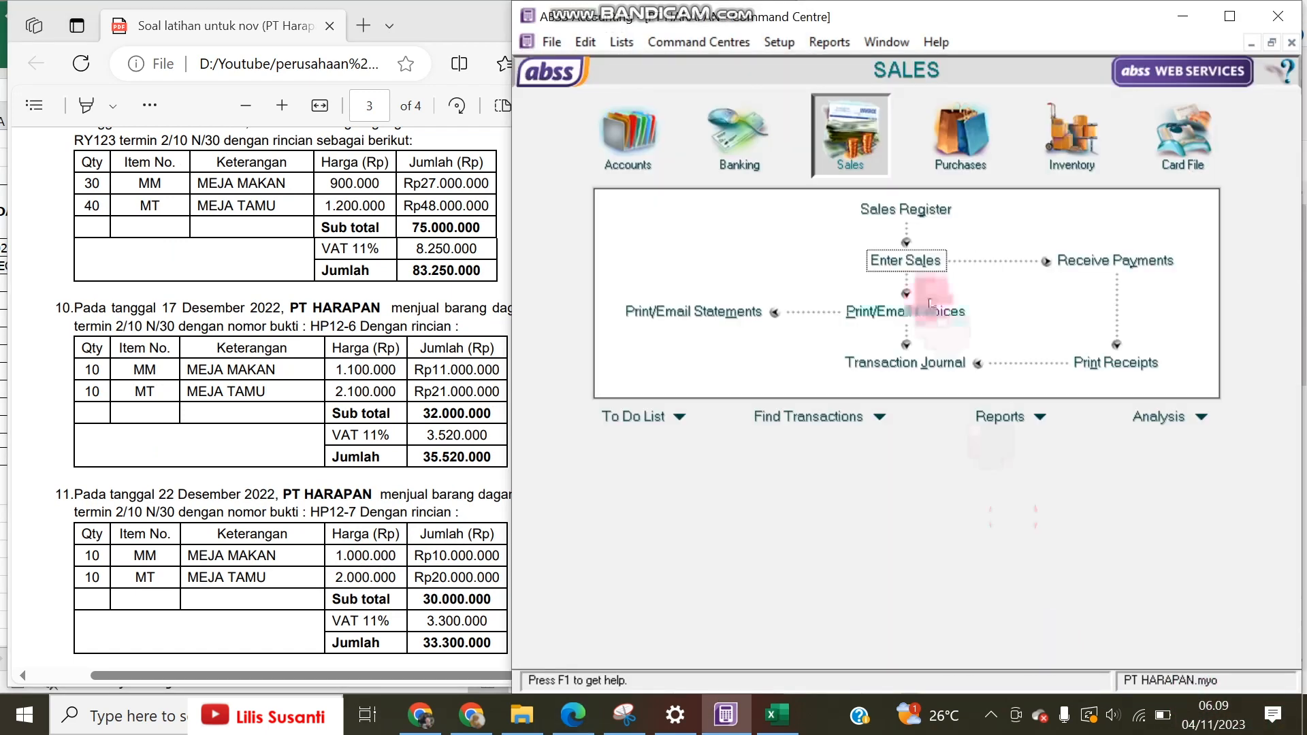
pyautogui.click(888, 261)
pyautogui.click(848, 95)
pyautogui.click(712, 249)
pyautogui.doubleClick(712, 248)
# Step: Set the credit terms to In a Given # of Days with 10 discount days, 30 balance due days and 2% early-payment discount
pyautogui.click(961, 96)
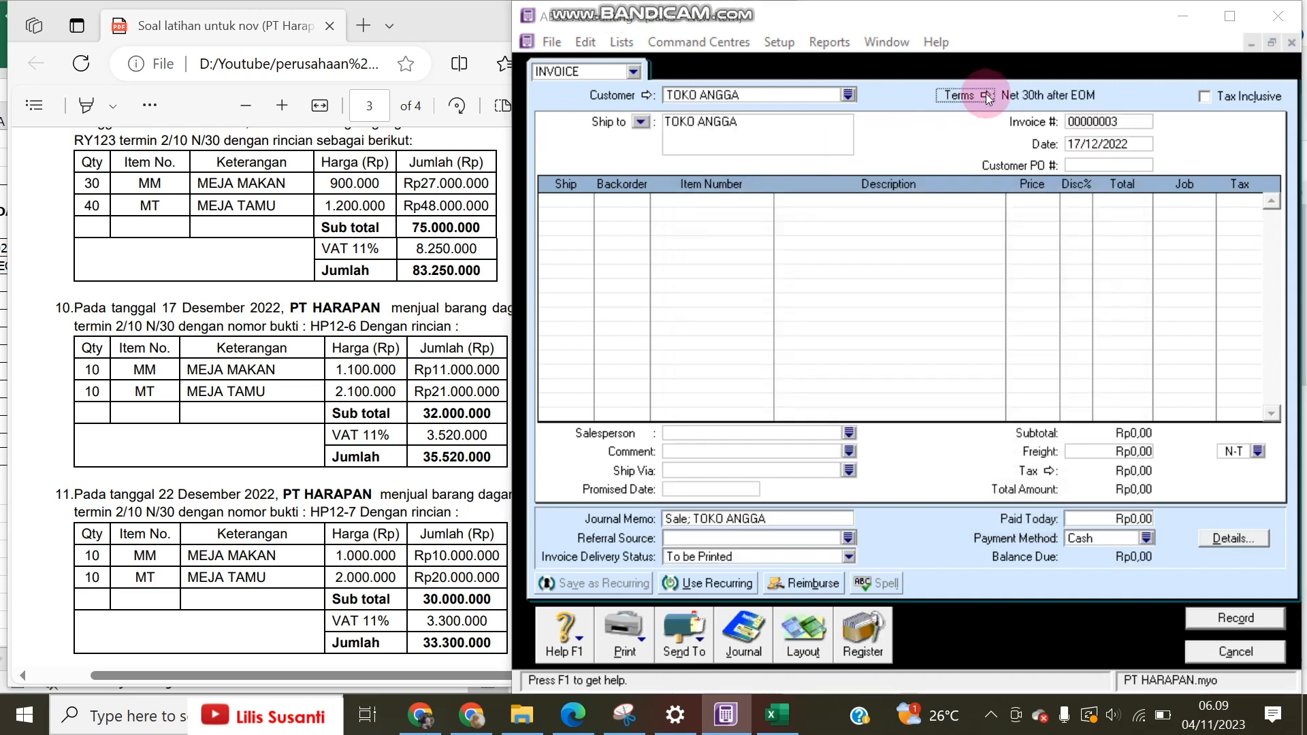
pyautogui.click(981, 233)
pyautogui.click(993, 275)
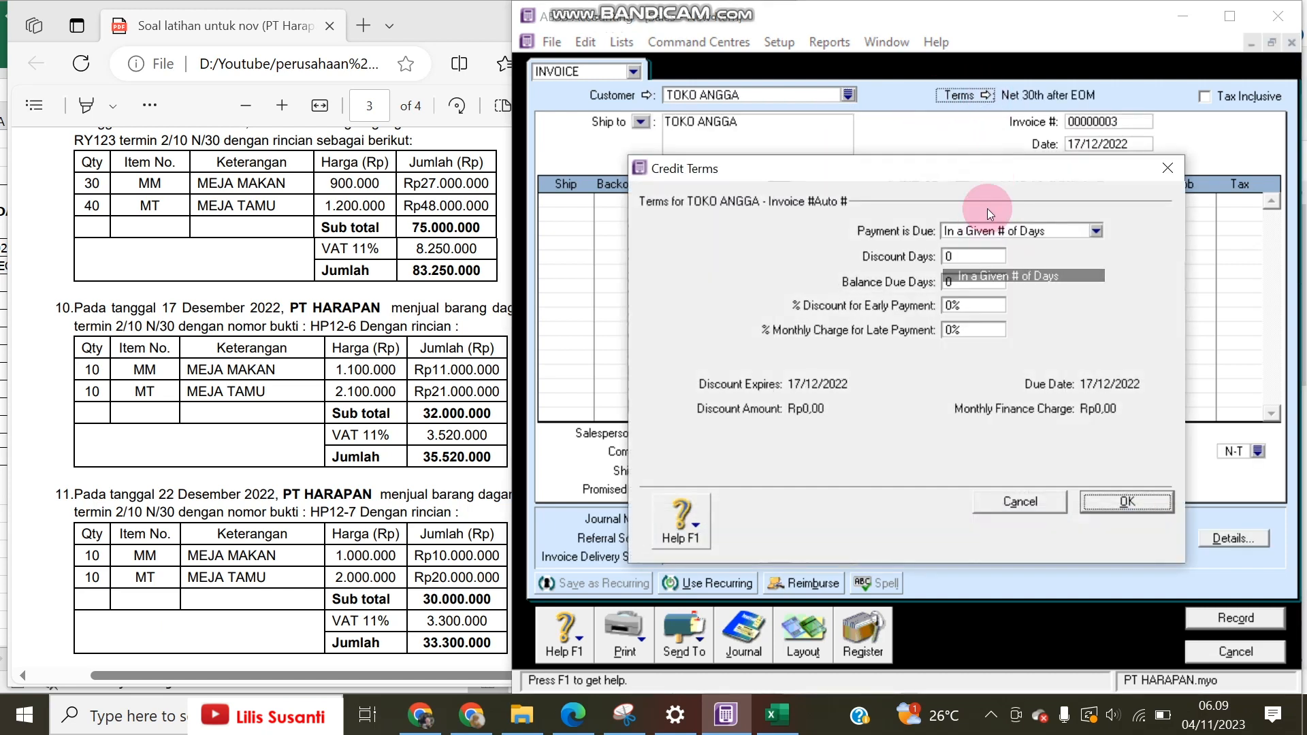
pyautogui.click(950, 259)
pyautogui.write('10')
pyautogui.press('Tab')
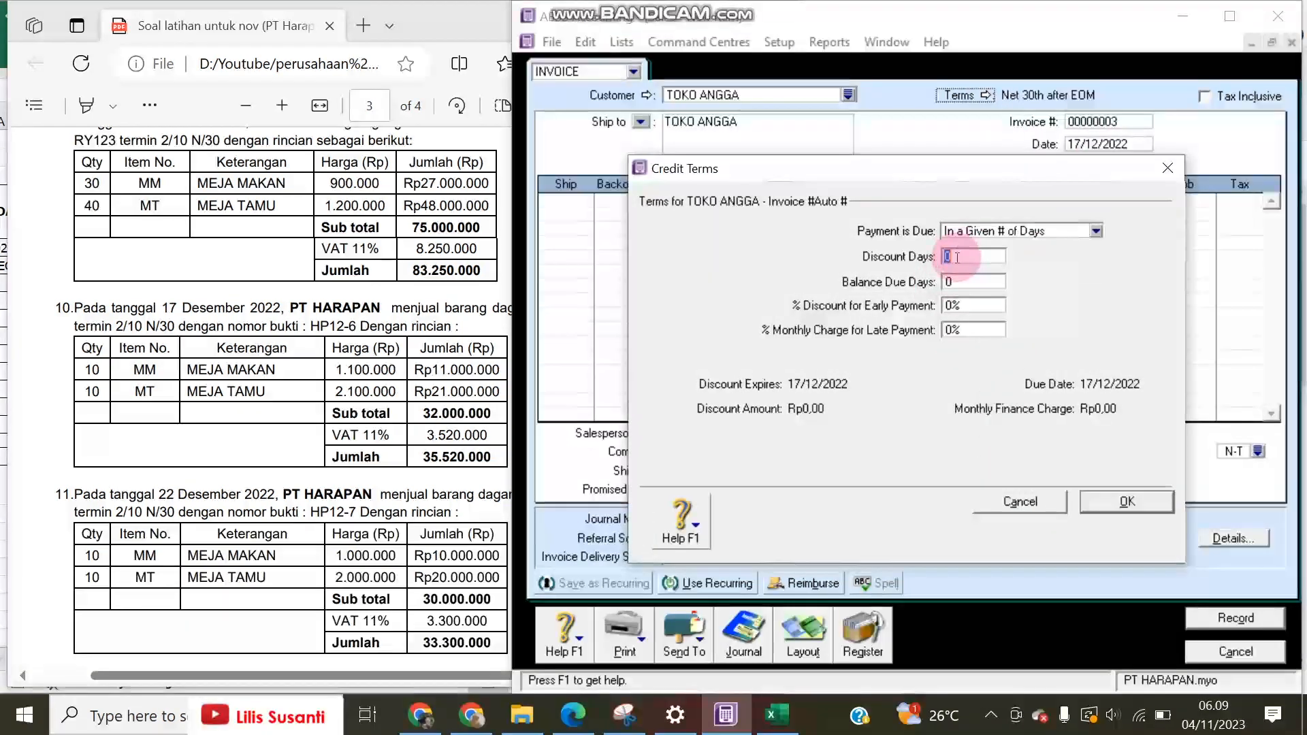
pyautogui.press('Tab')
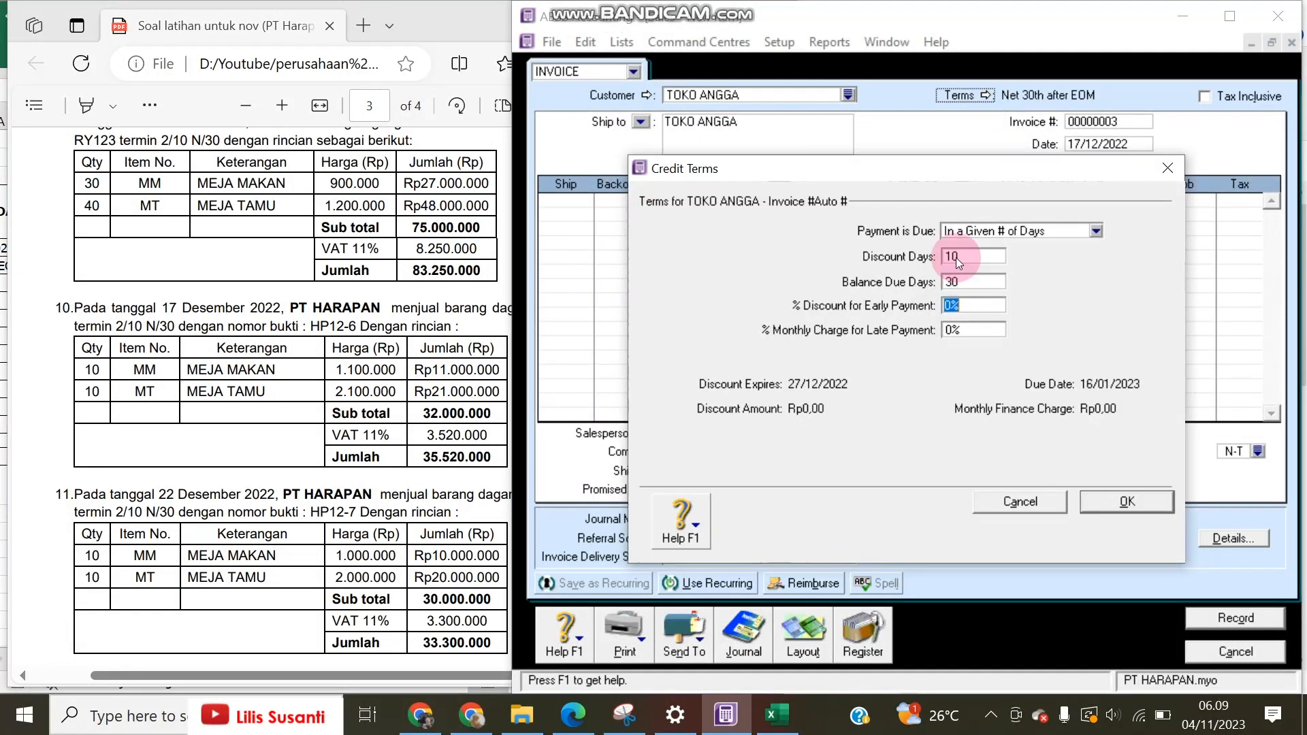
pyautogui.write('2')
pyautogui.press('Return')
# Step: Set the TOKO ANGGA invoice date to 22/12/2022 and its invoice number to HP12-7
pyautogui.click(1087, 144)
pyautogui.moveTo(1088, 144); pyautogui.dragTo(1064, 148)
pyautogui.write('22')
pyautogui.click(1081, 121)
pyautogui.press('Delete')
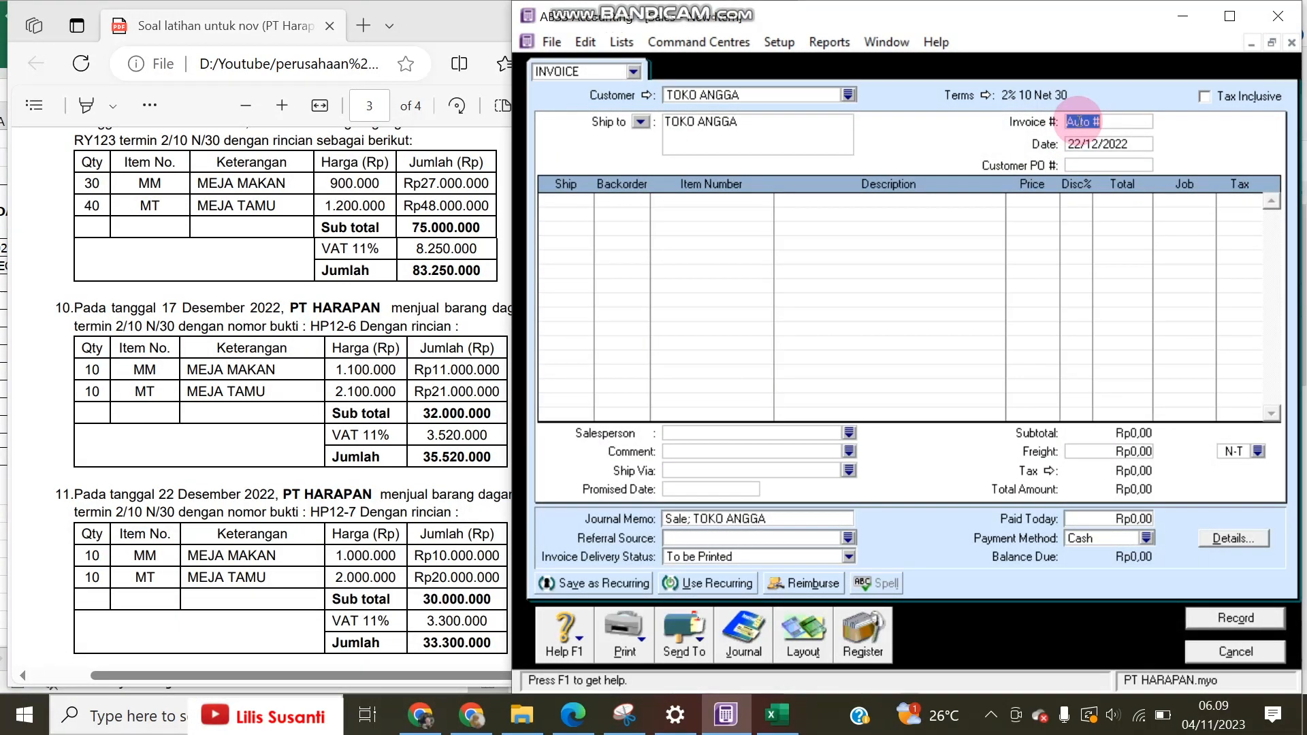
pyautogui.write('HP12-7')
# Step: Add an invoice line for 10 units of item MM (MEJA MAKAN) at a price of 1.000.000
pyautogui.click(557, 198)
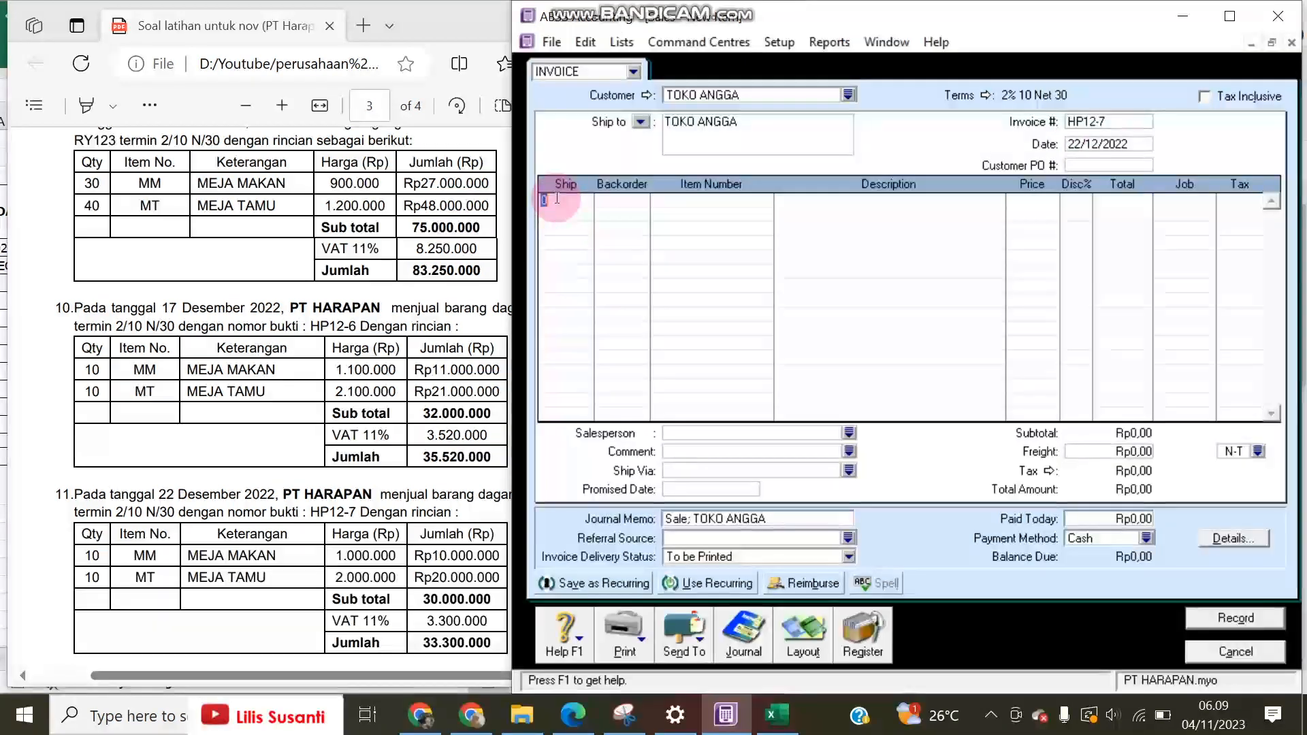
pyautogui.press('Tab')
pyautogui.press('Tab')
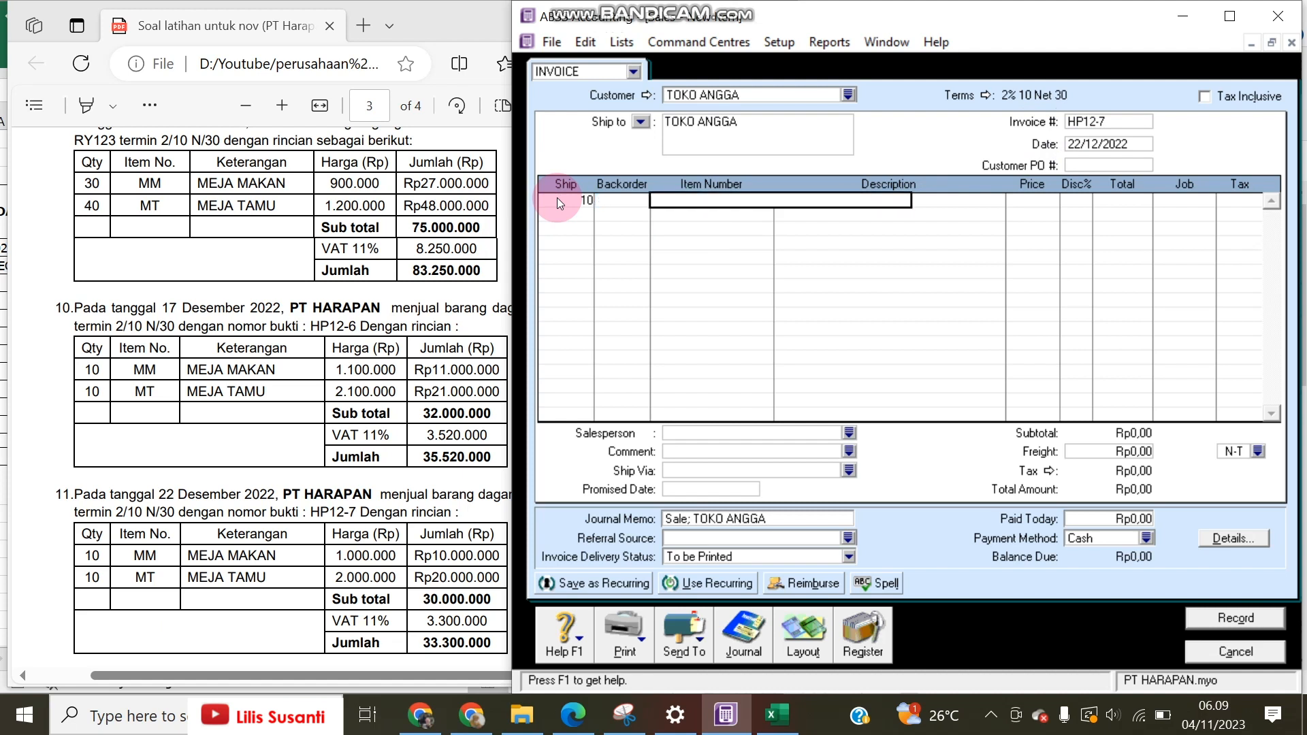
pyautogui.write('MM')
pyautogui.press('Tab')
pyautogui.press('Tab')
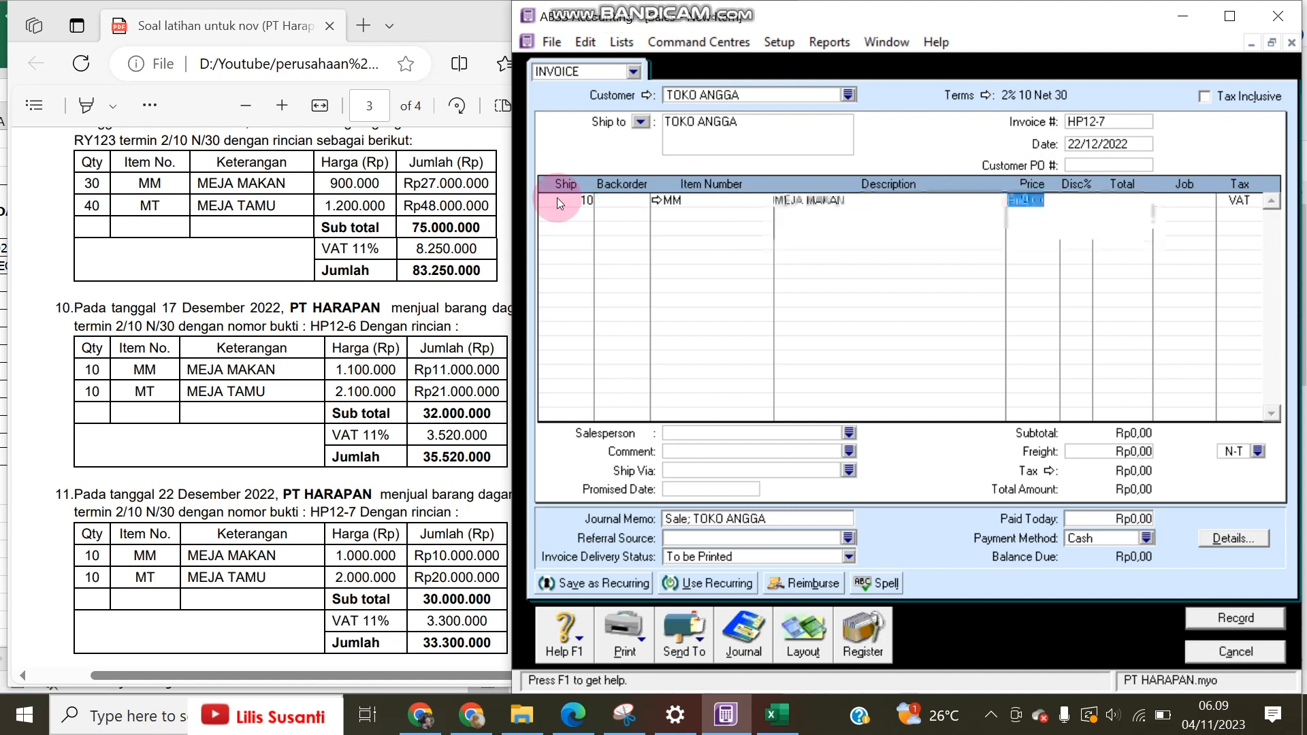
pyautogui.write('10')
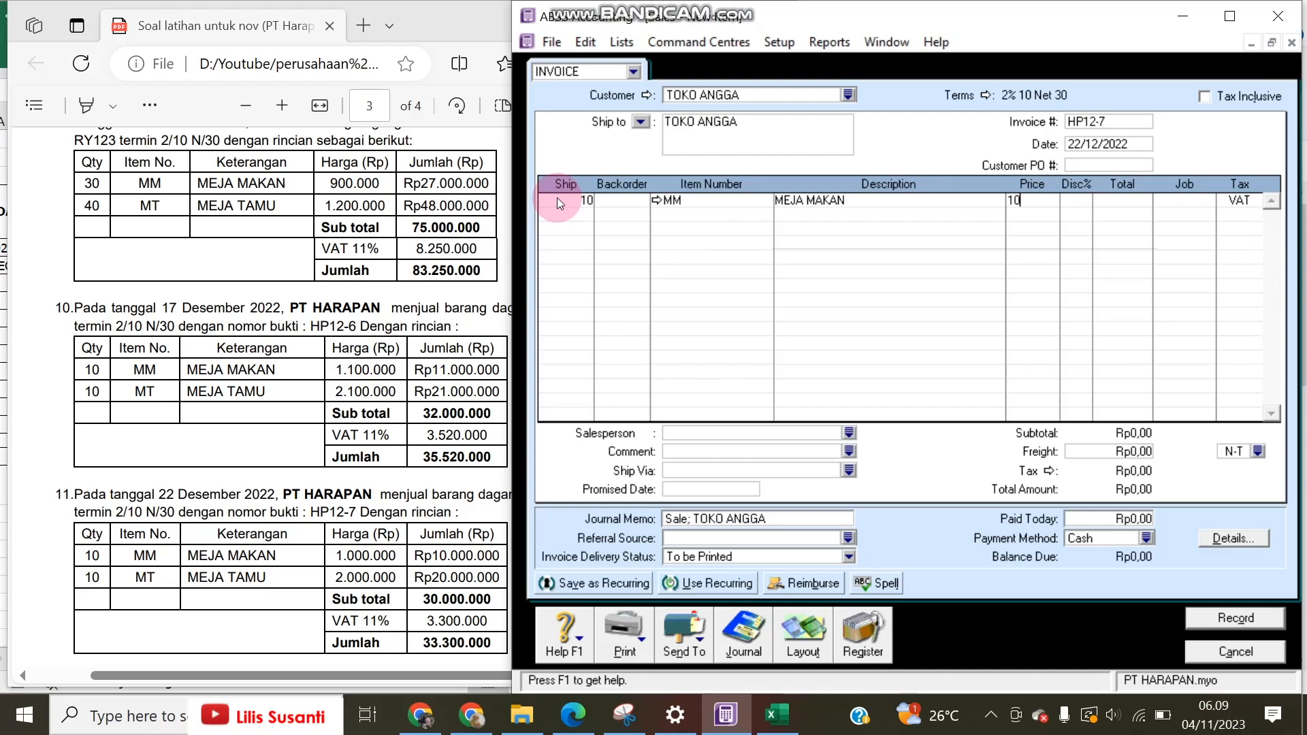
pyautogui.write('00000')
pyautogui.press('Return')
# Step: Add an invoice line for 10 units of item MT (MEJA TAMU) at a price of 2.000.000
pyautogui.write('10')
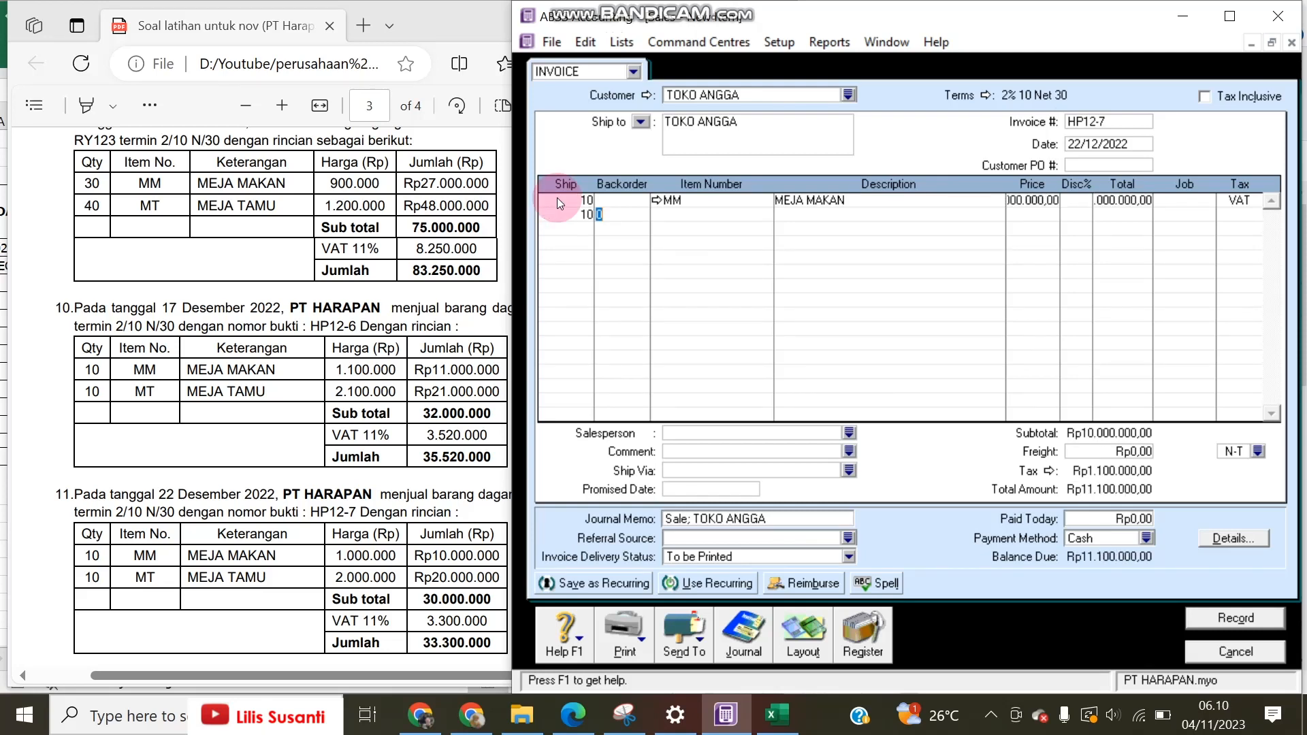
pyautogui.press('Tab')
pyautogui.write('MT')
pyautogui.press('Tab')
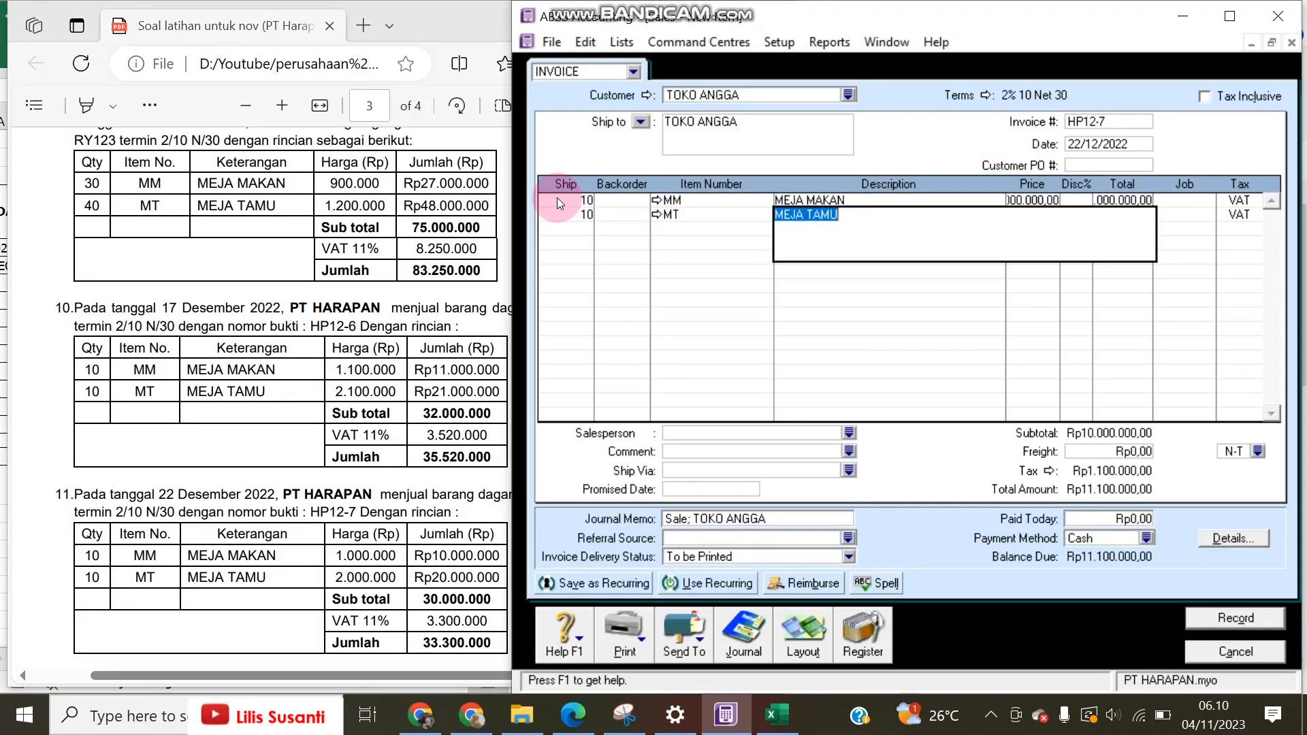
pyautogui.press('Tab')
pyautogui.write('2')
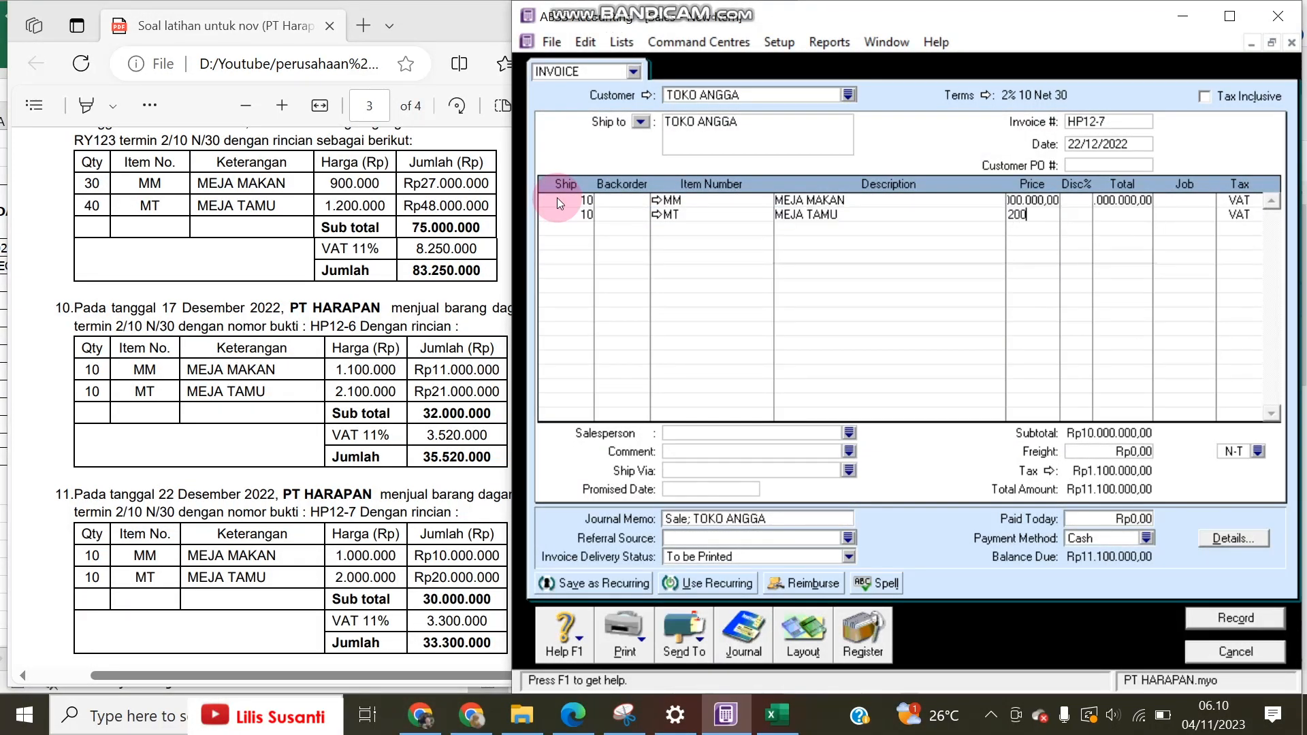
pyautogui.write('000000')
pyautogui.press('Tab')
pyautogui.press('Tab')
pyautogui.press('Tab')
pyautogui.press('Tab')
pyautogui.press('Tab')
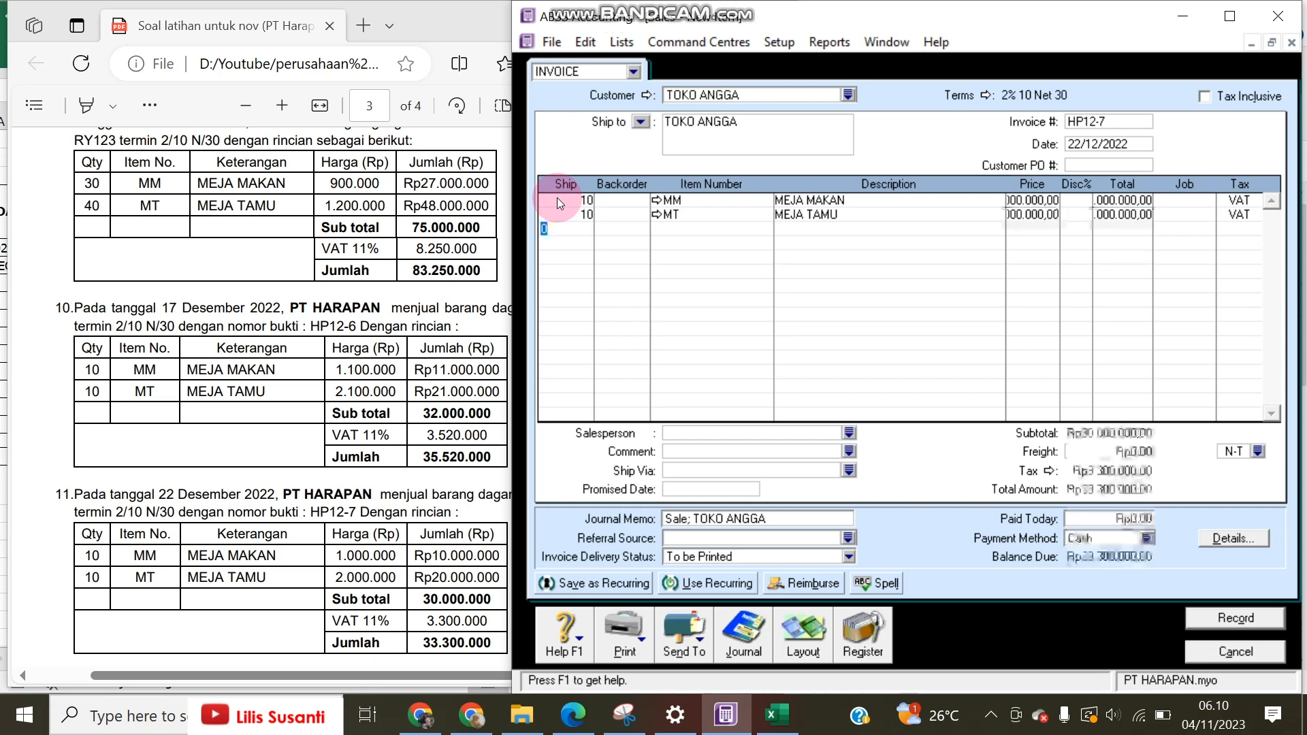
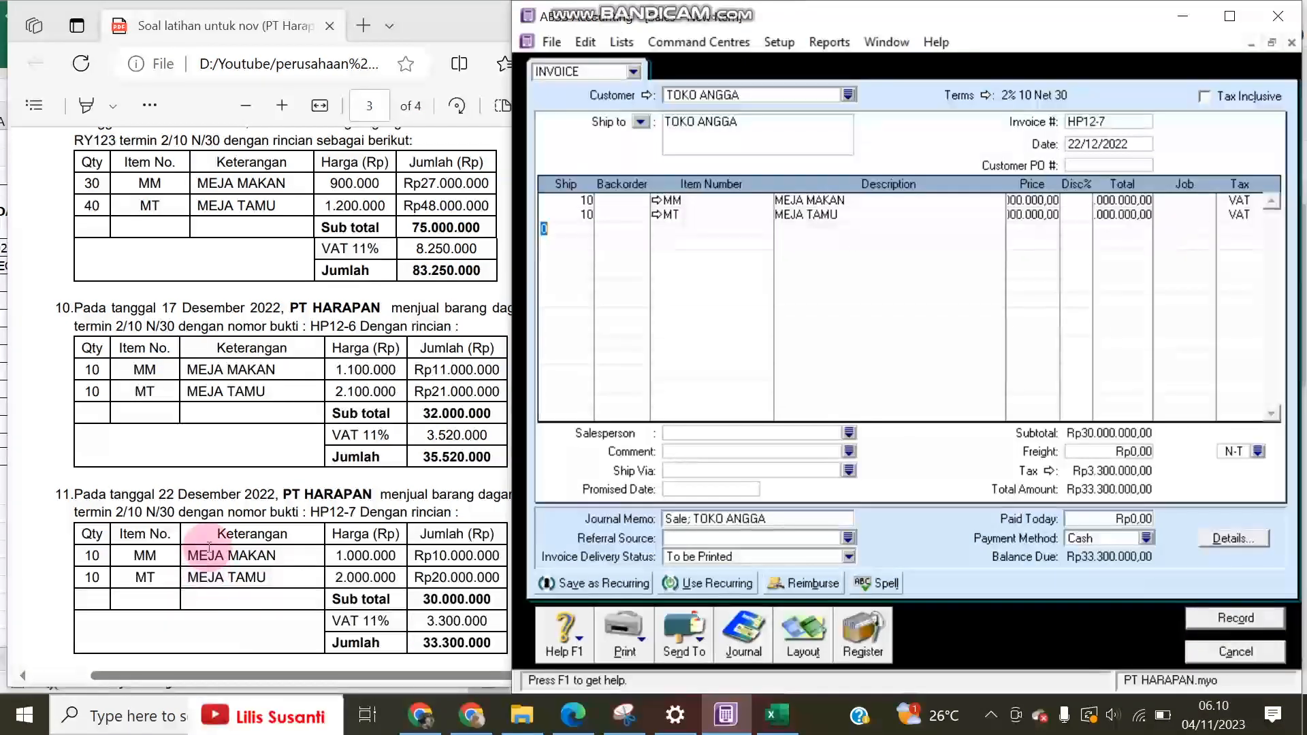
# Step: Record the TOKO ANGGA invoice and open the sales transaction journal
pyautogui.click(1273, 624)
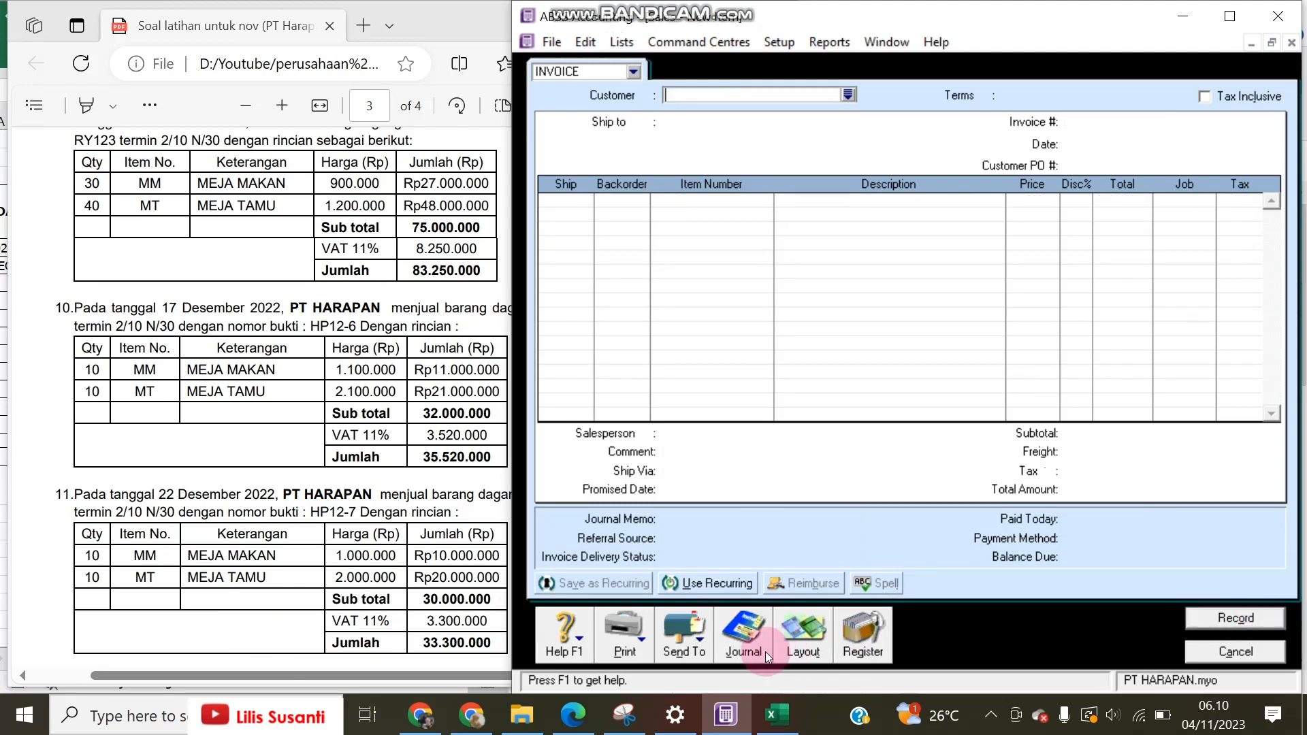
pyautogui.click(805, 647)
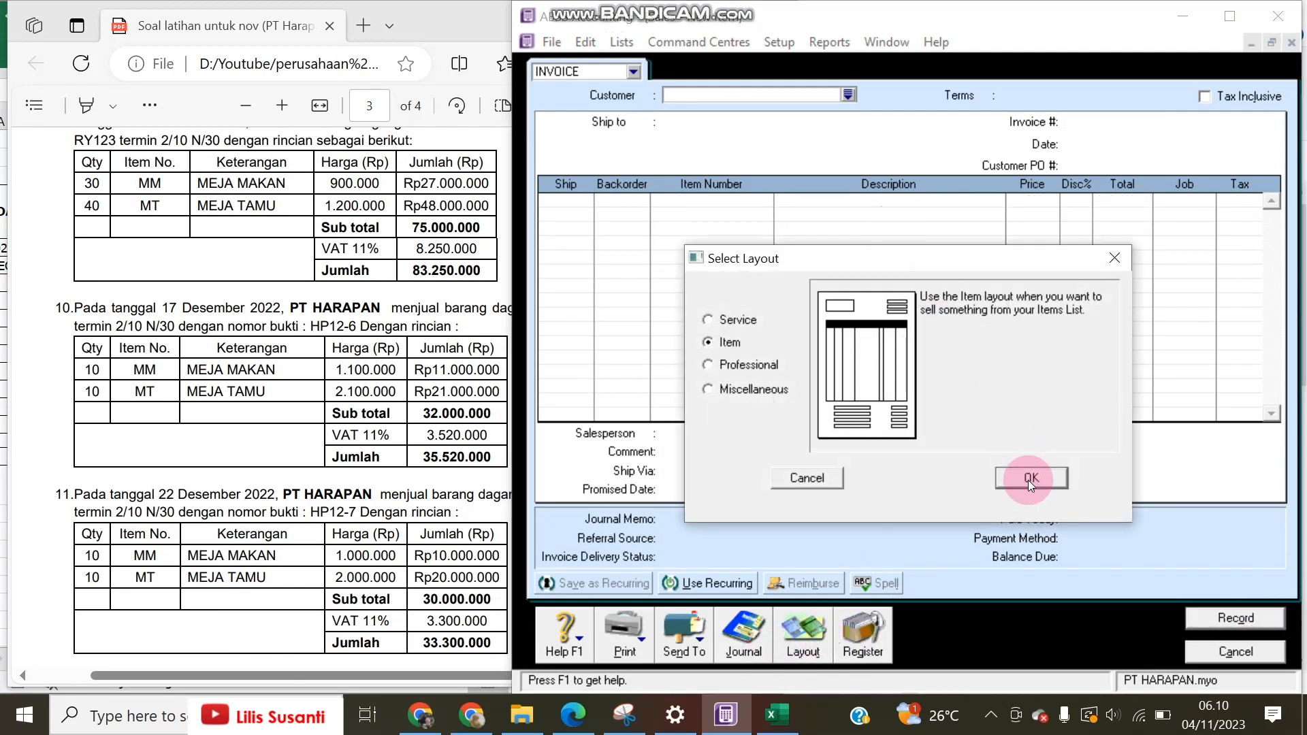
pyautogui.click(1114, 259)
pyautogui.click(743, 636)
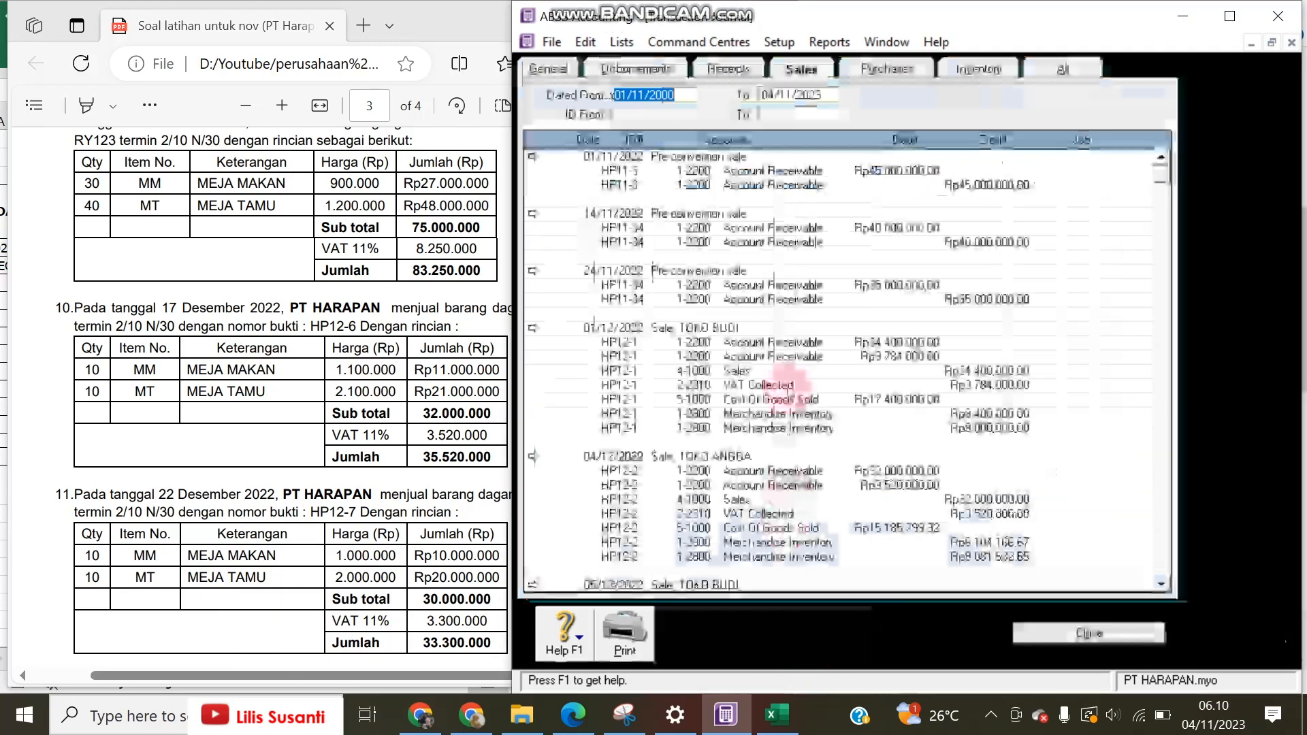
# Step: Check the newest sales journal entries, close the journal, and choose TOKO LISA as customer for a new invoice
pyautogui.scroll(-7, 790, 373)
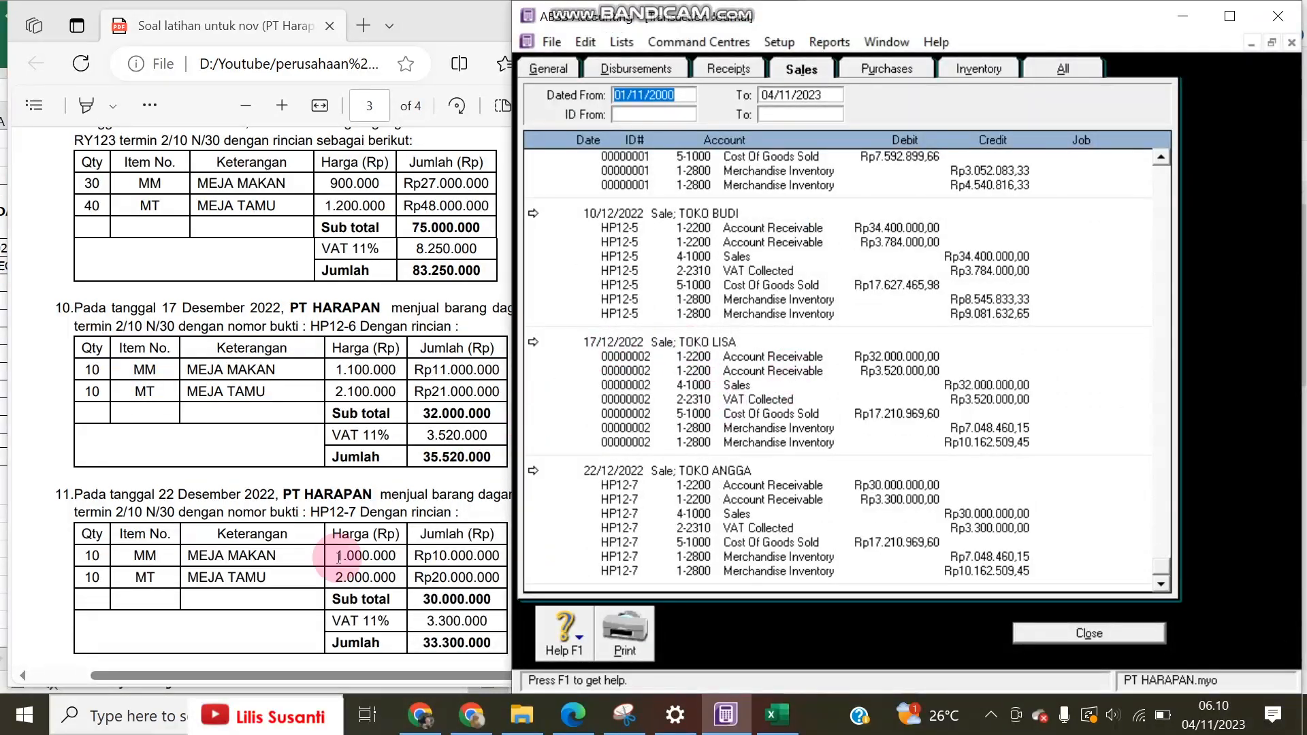
pyautogui.click(194, 530)
pyautogui.scroll(-3, 203, 525)
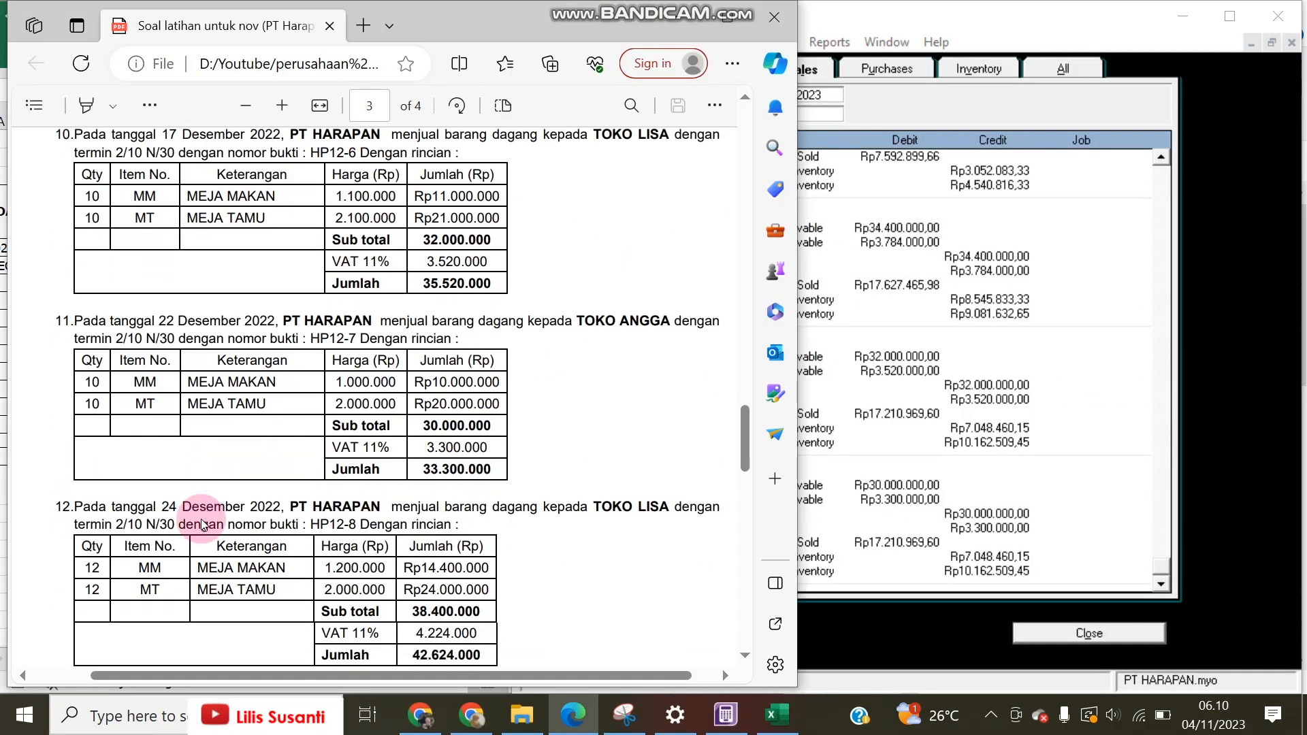
pyautogui.scroll(2, 202, 521)
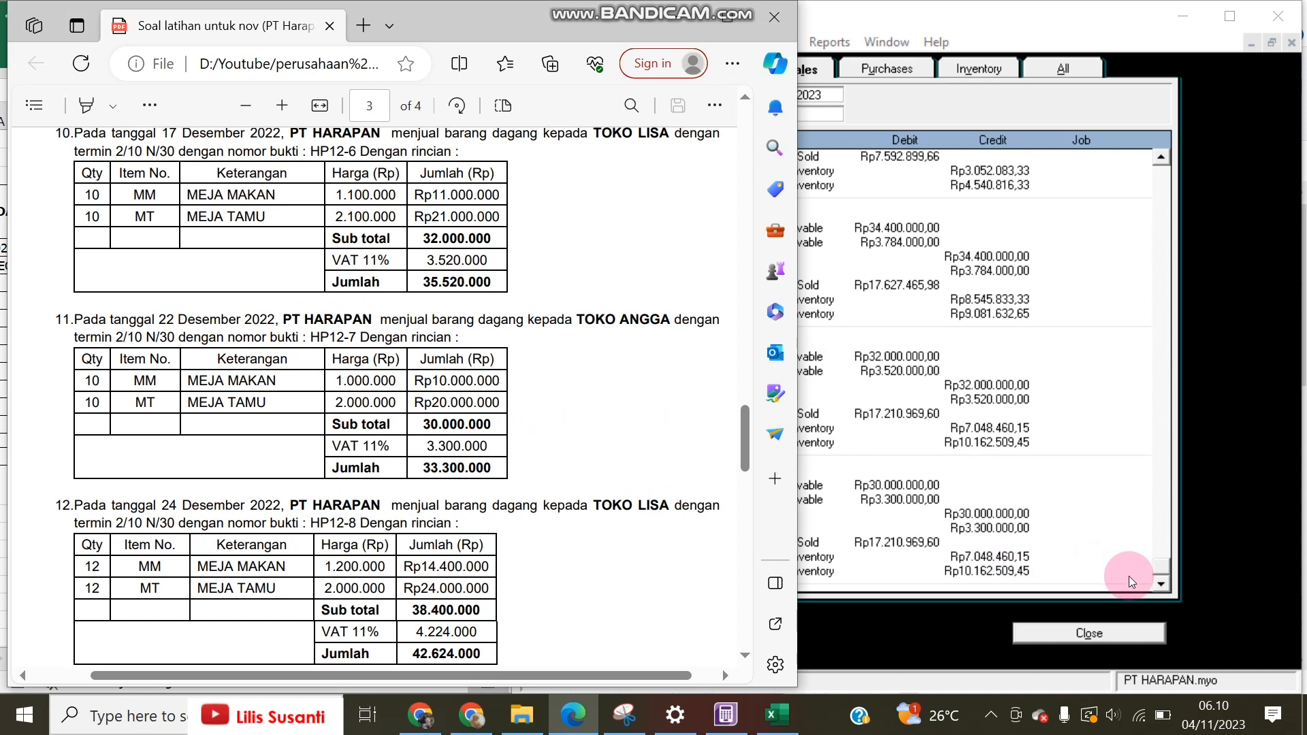
pyautogui.click(1088, 633)
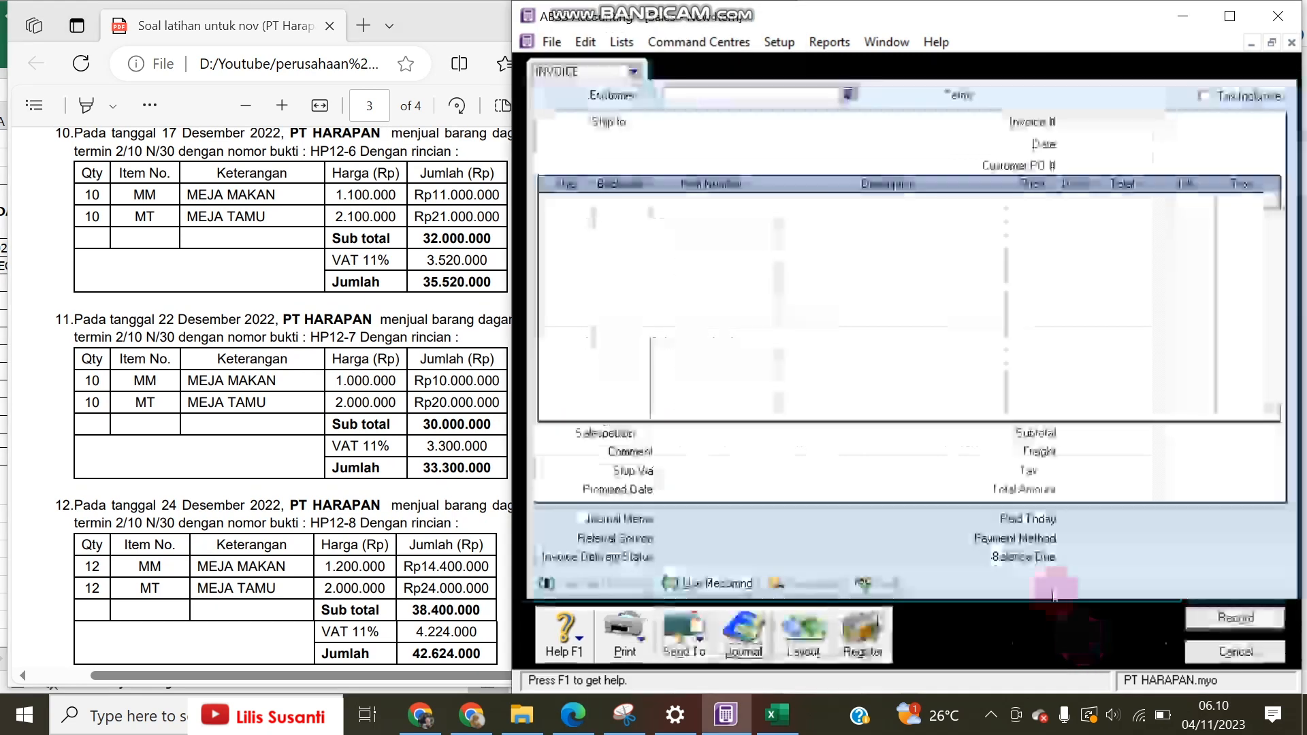
pyautogui.click(847, 98)
pyautogui.click(910, 291)
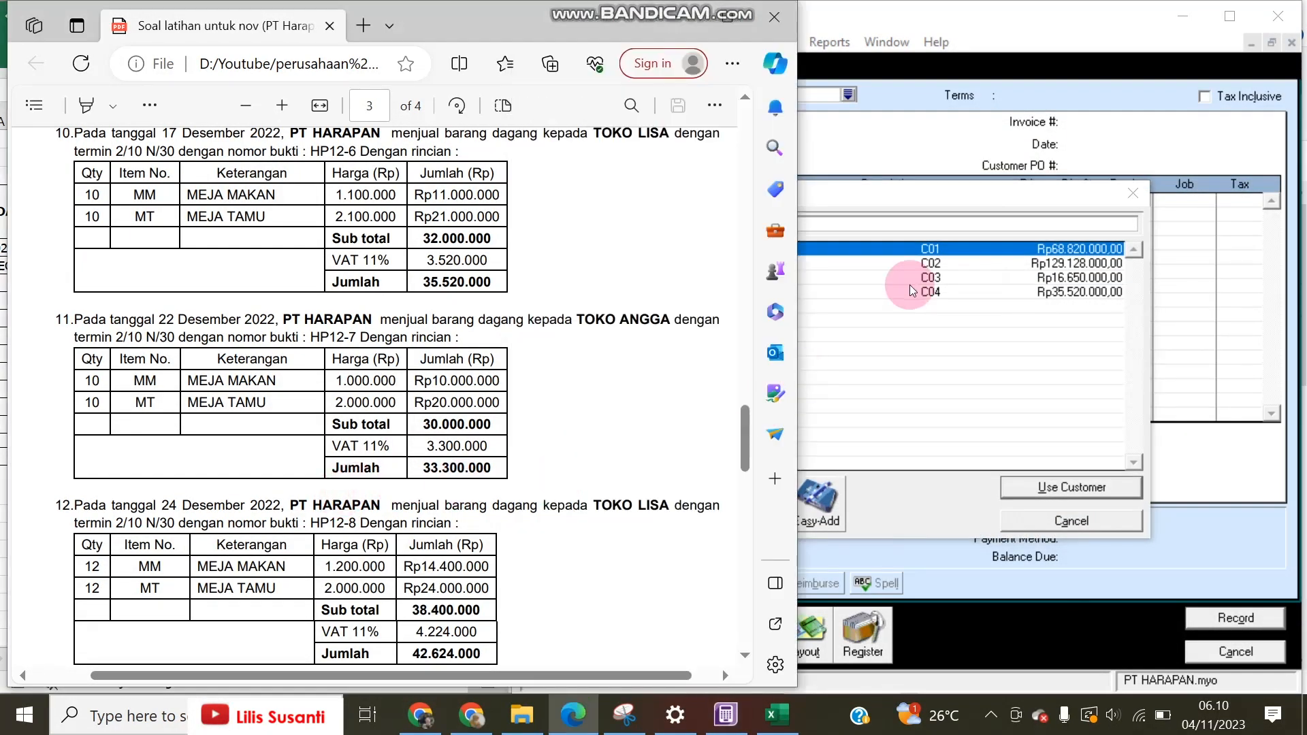
pyautogui.click(955, 292)
pyautogui.click(778, 291)
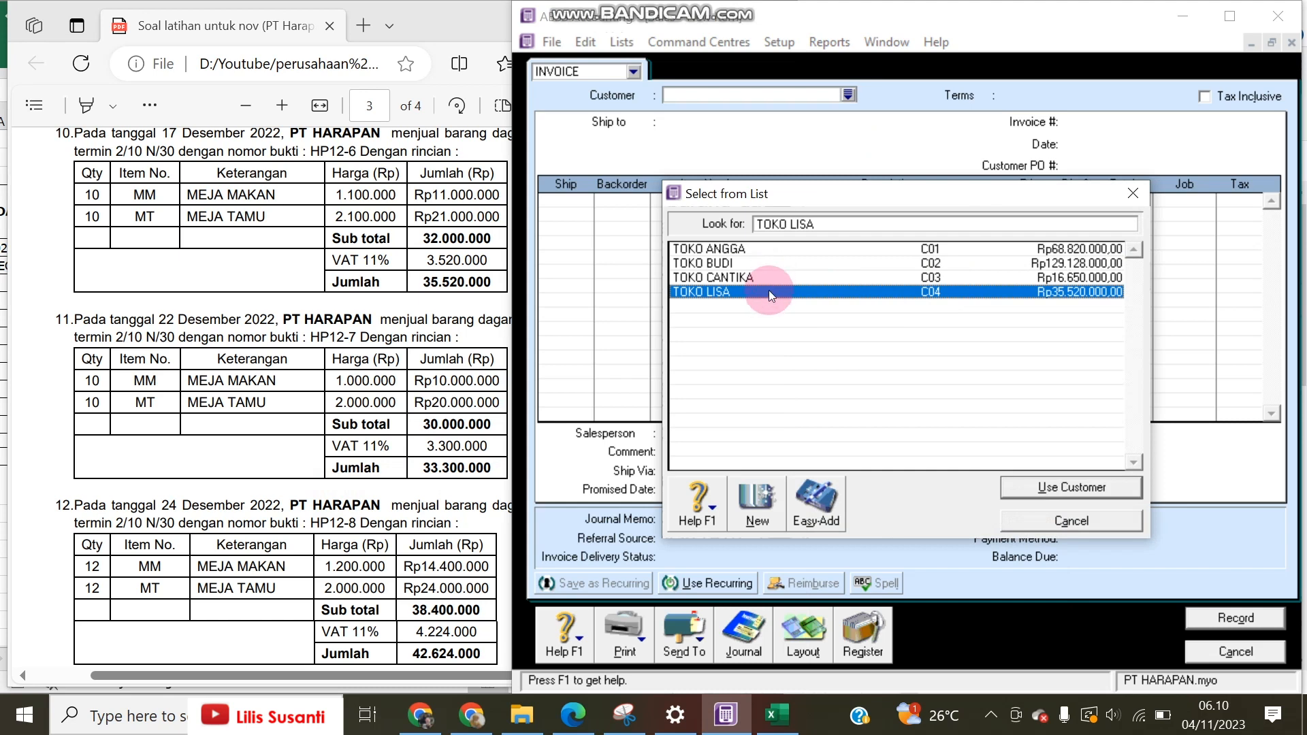
pyautogui.doubleClick(769, 290)
# Step: Set the invoice's credit terms to In a Given # of Days, with 10 discount days, 30 balance due days and 2% early-payment discount
pyautogui.click(984, 95)
pyautogui.click(1096, 230)
pyautogui.click(966, 269)
pyautogui.click(959, 257)
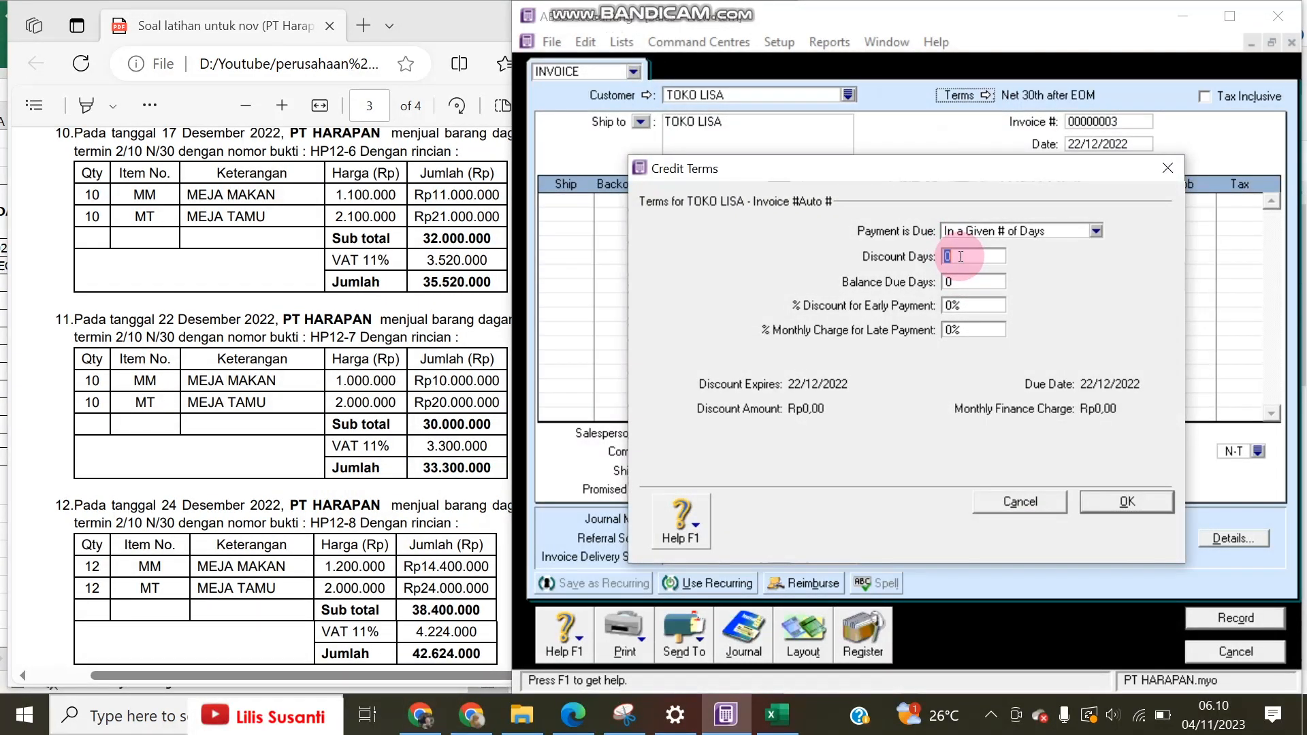
pyautogui.write('10')
pyautogui.press('Tab')
pyautogui.write('30')
pyautogui.press('Tab')
pyautogui.write('2')
pyautogui.press('Return')
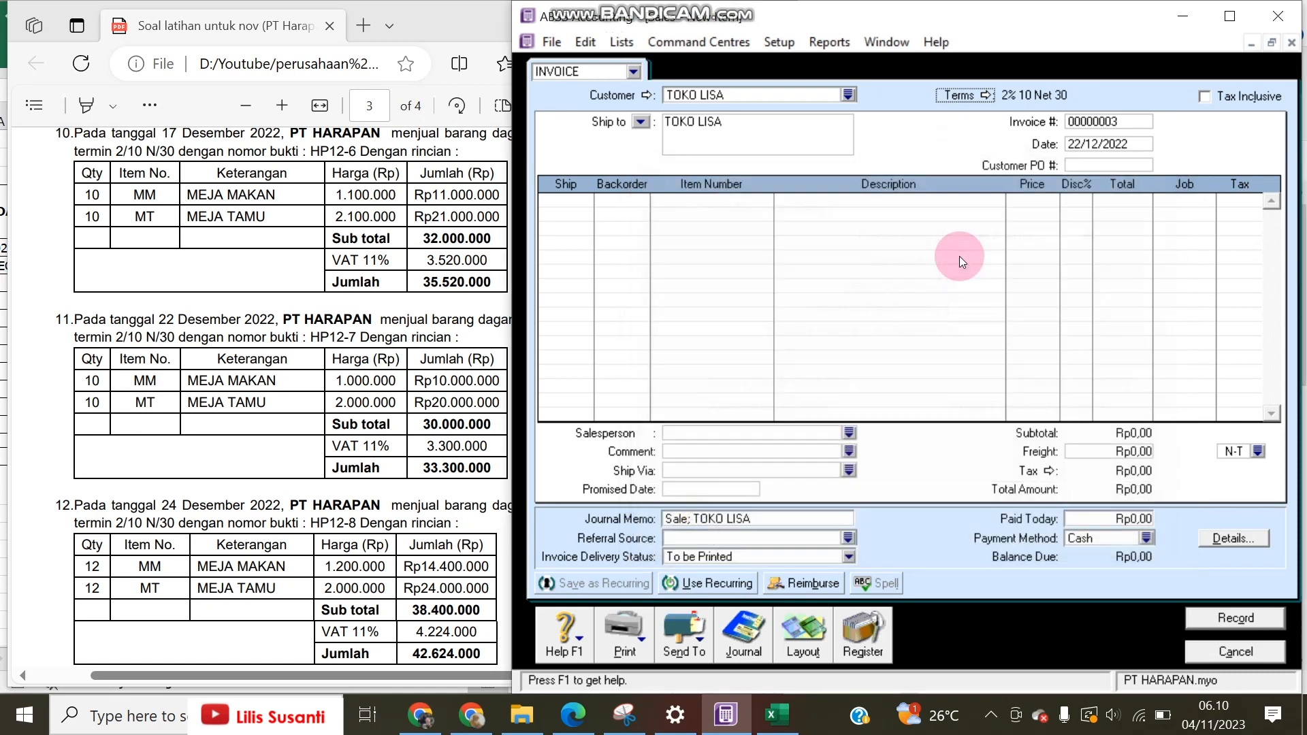
# Step: Set the TOKO LISA invoice date to 24/12/2022 and its invoice number to HP12-8
pyautogui.click(1077, 146)
pyautogui.click(1074, 144)
pyautogui.moveTo(1074, 144); pyautogui.dragTo(1078, 144)
pyautogui.write('4')
pyautogui.click(1094, 121)
pyautogui.write('HP12-8')
# Step: Add an invoice line for 12 units of item MM (MEJA MAKAN) at a price of 1.200.000
pyautogui.click(579, 202)
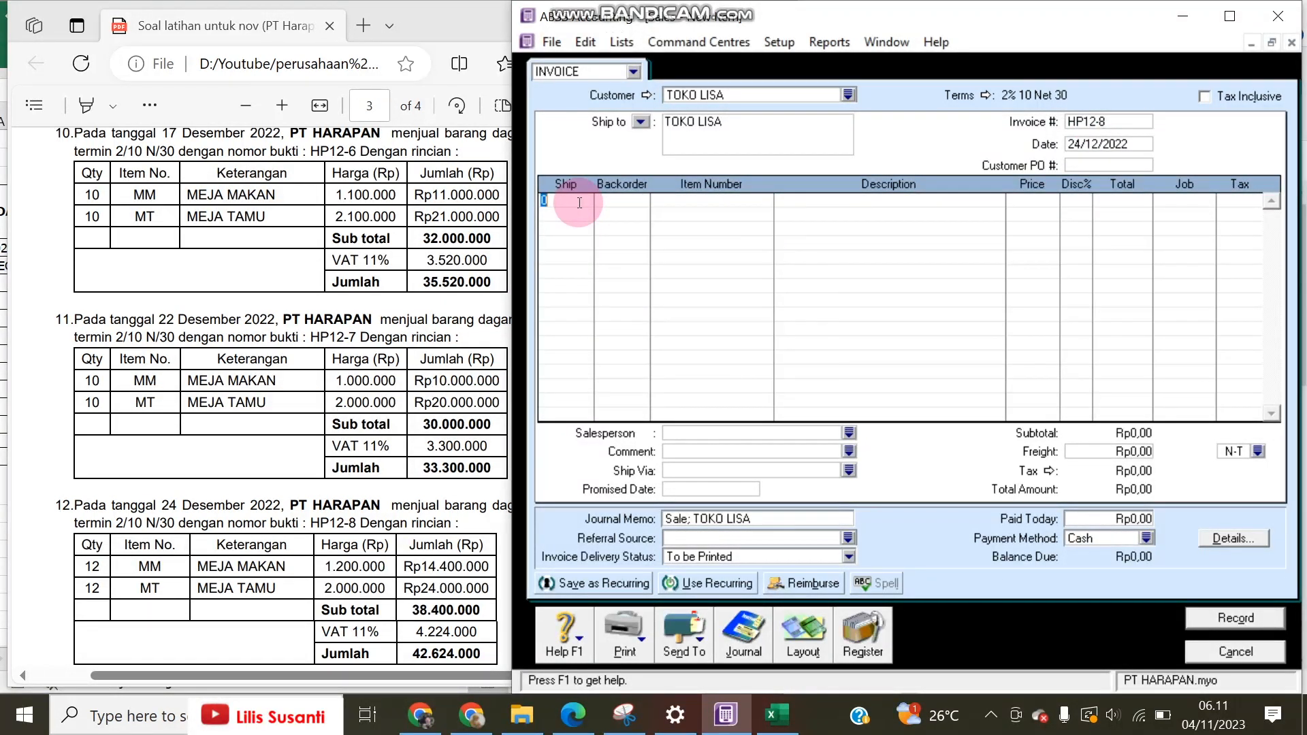
pyautogui.write('12')
pyautogui.press('Tab')
pyautogui.write('MM')
pyautogui.press('Tab')
pyautogui.press('Tab')
pyautogui.write('120000')
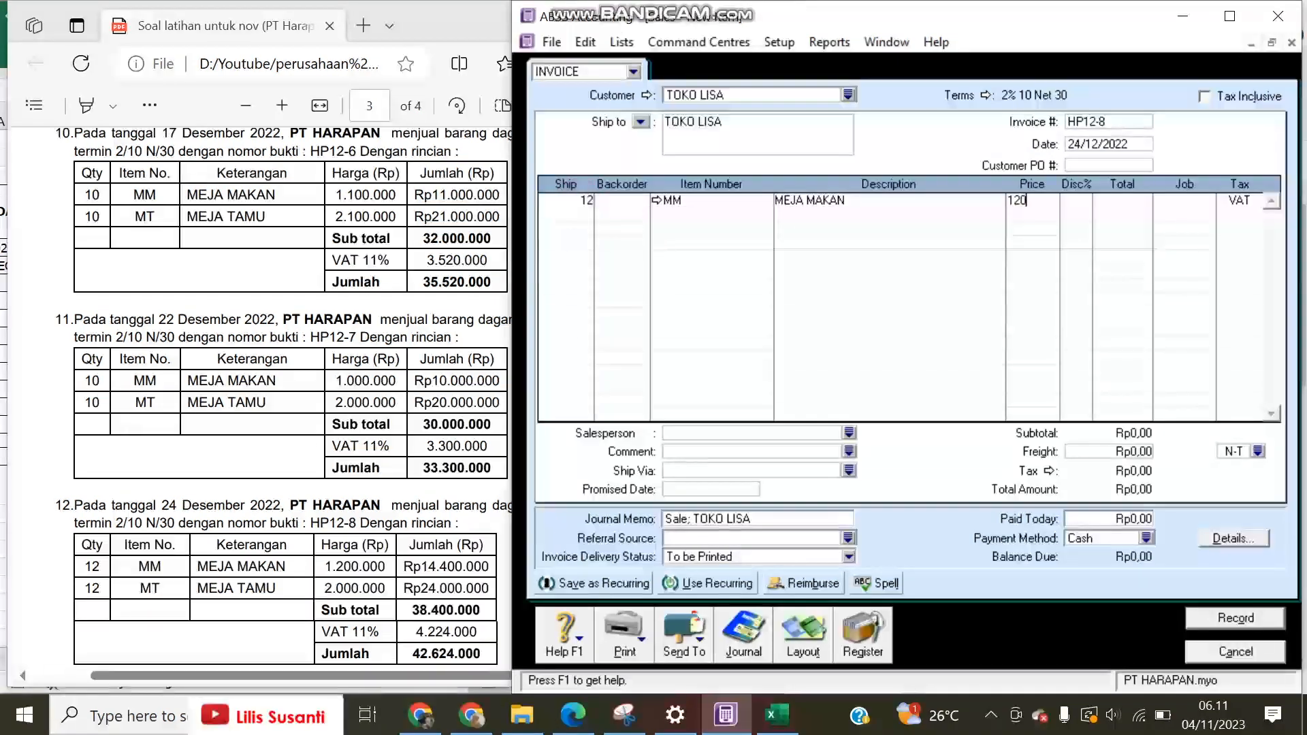
pyautogui.press('Return')
# Step: Add an invoice line for 12 units of item MT (MEJA TAMU) at a price of 200.000
pyautogui.write('12')
pyautogui.press('Tab')
pyautogui.write('MT')
pyautogui.press('Tab')
pyautogui.press('Tab')
pyautogui.press('Tab')
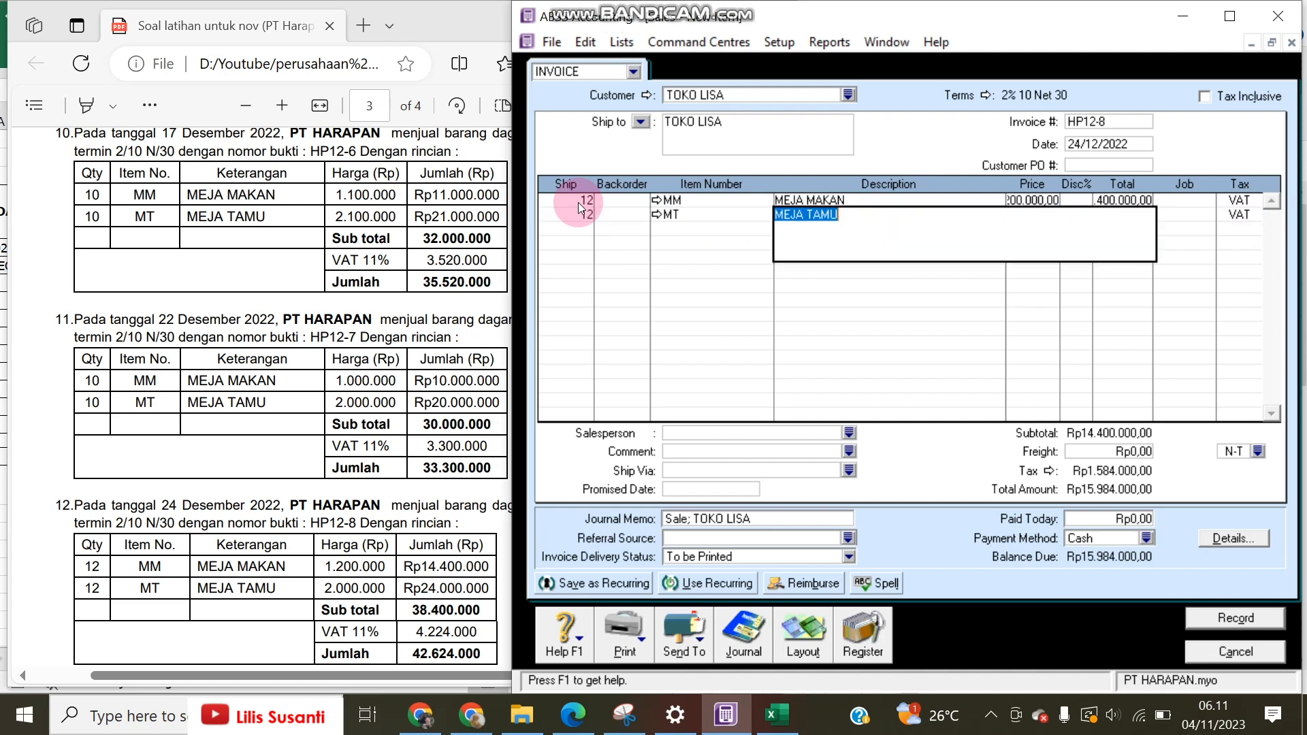
pyautogui.write('20')
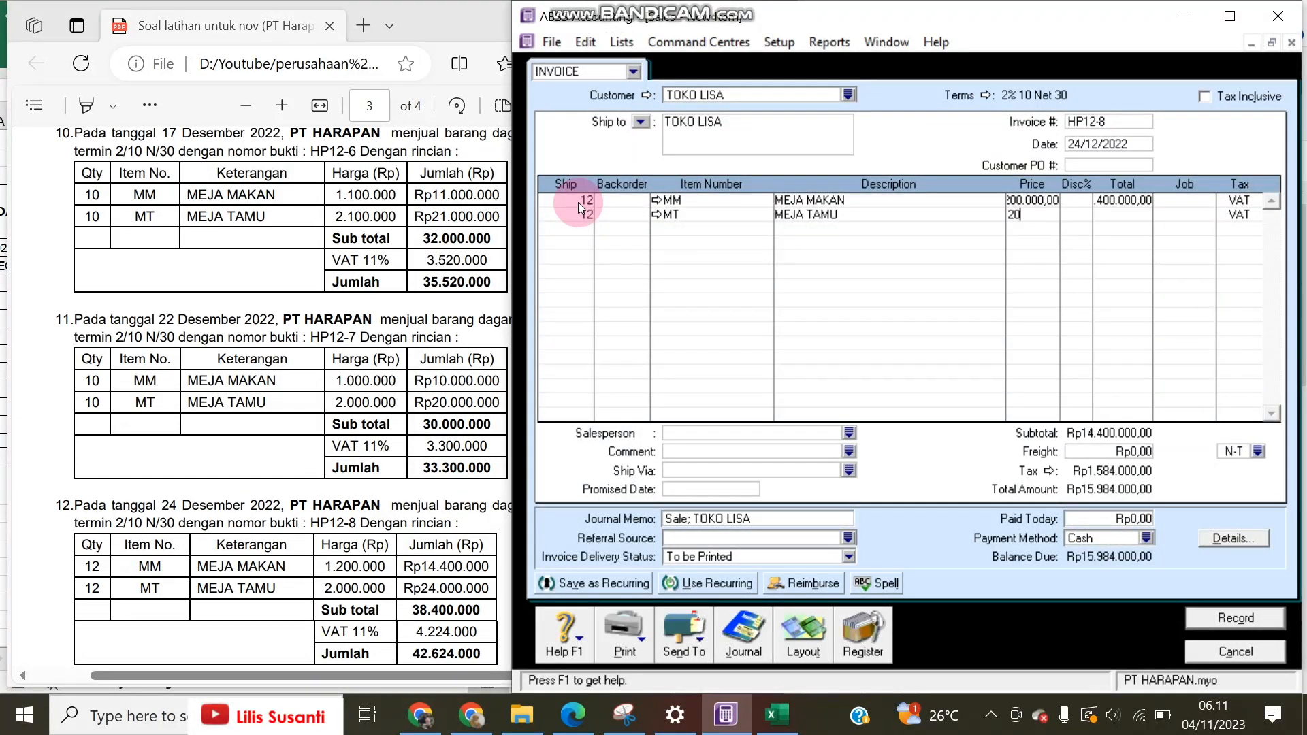
pyautogui.write('0.000')
pyautogui.press('Tab')
pyautogui.press('Tab')
pyautogui.press('Tab')
pyautogui.press('Tab')
pyautogui.press('Tab')
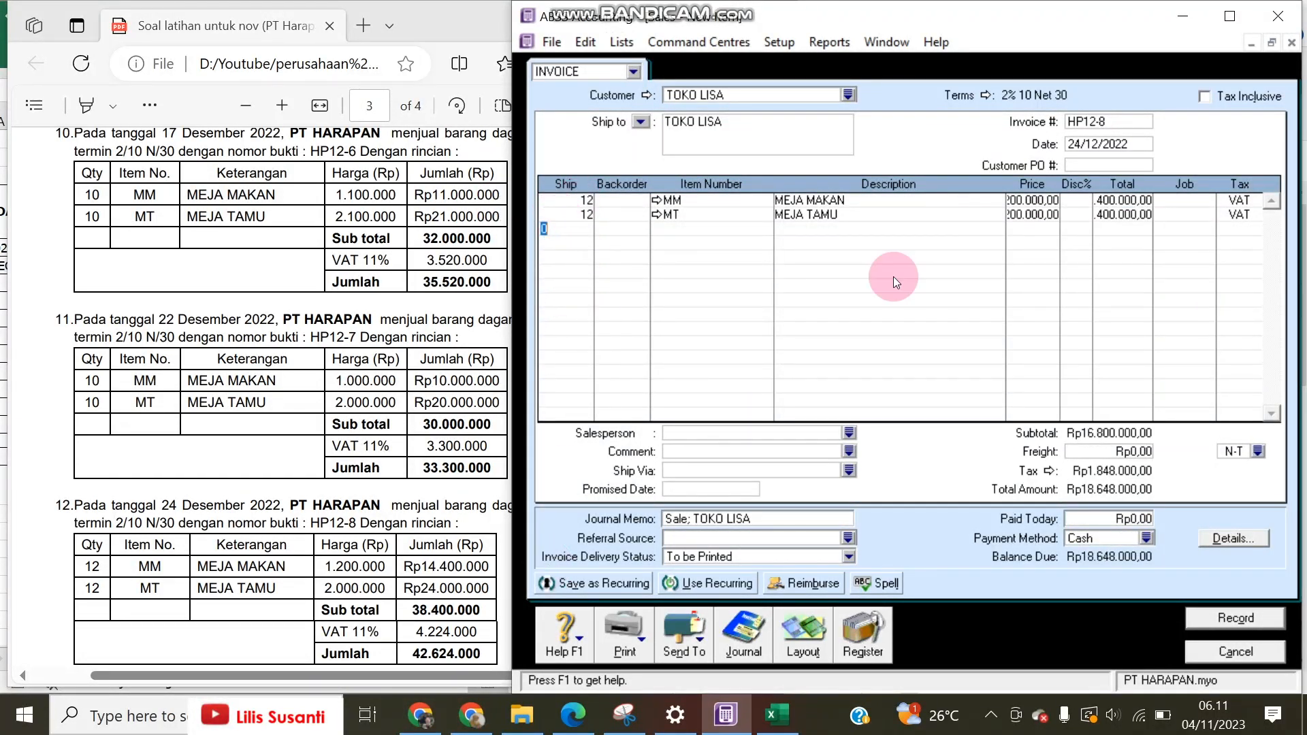
# Step: Set the price of the MT (MEJA TAMU) line to 1.200.000
pyautogui.click(1036, 221)
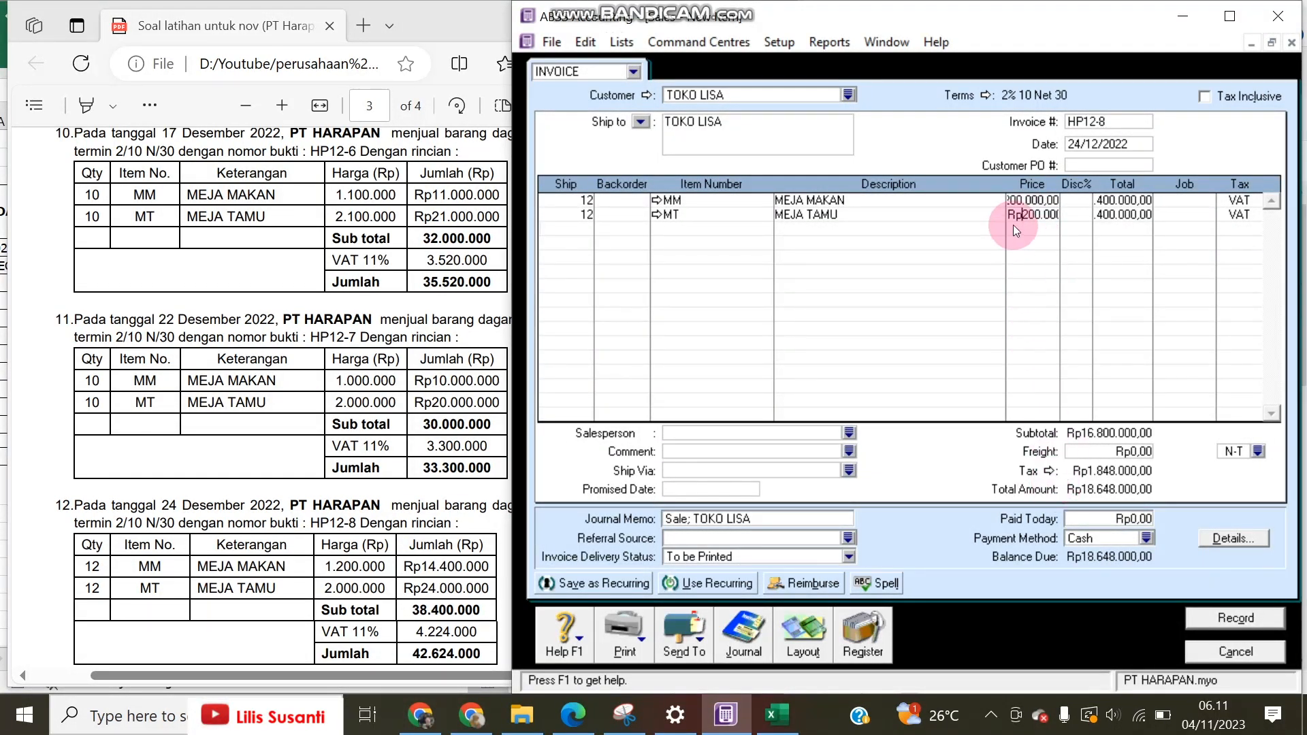
pyautogui.click(853, 216)
pyautogui.press('Tab')
pyautogui.write('1200000')
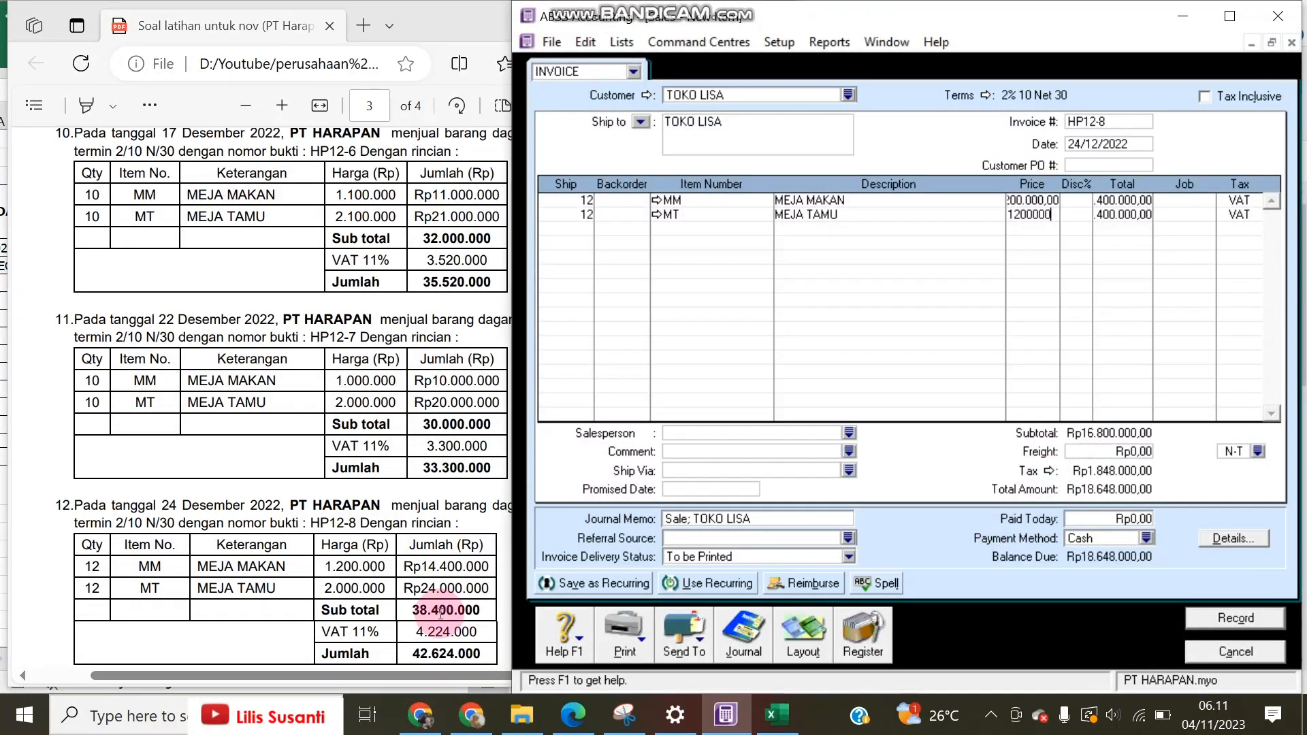
pyautogui.press('Return')
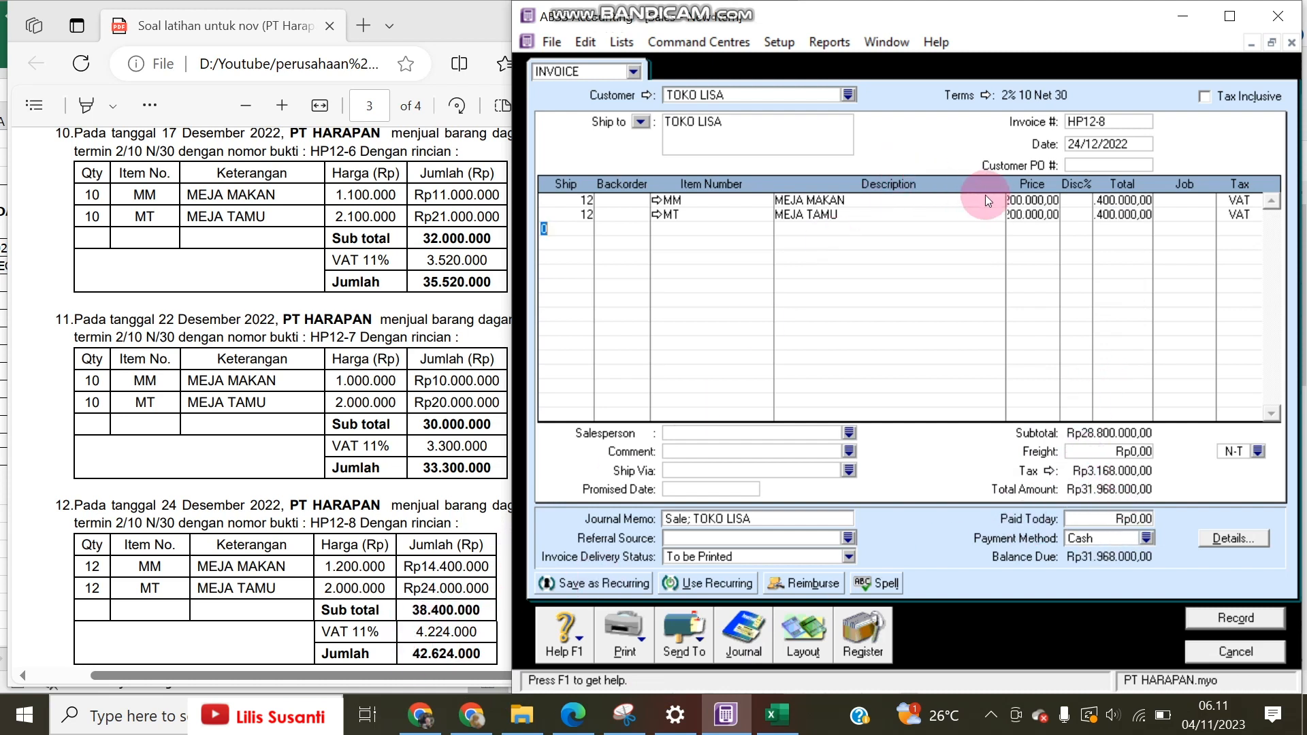
# Step: Set the price of the MT (MEJA TAMU) line to 2.000.000 and record the invoice
pyautogui.click(1024, 200)
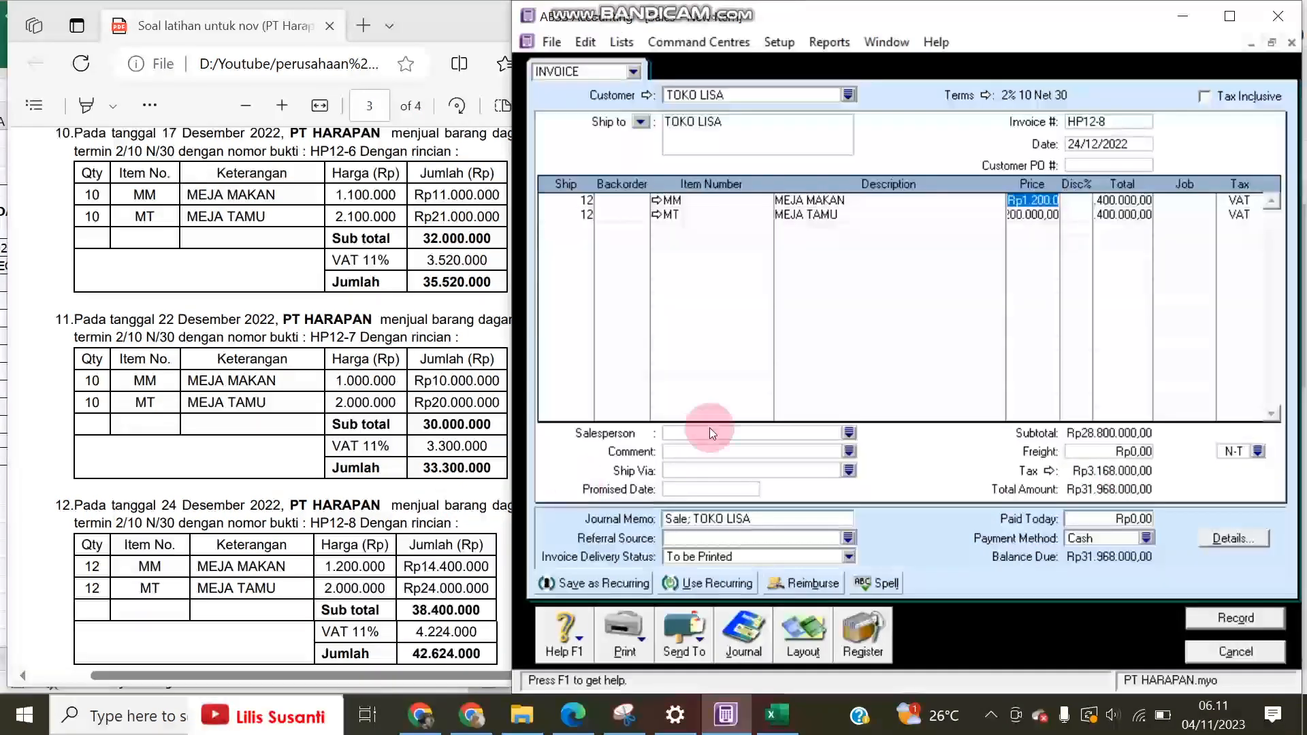
pyautogui.click(1036, 214)
pyautogui.write('200000')
pyautogui.press('Return')
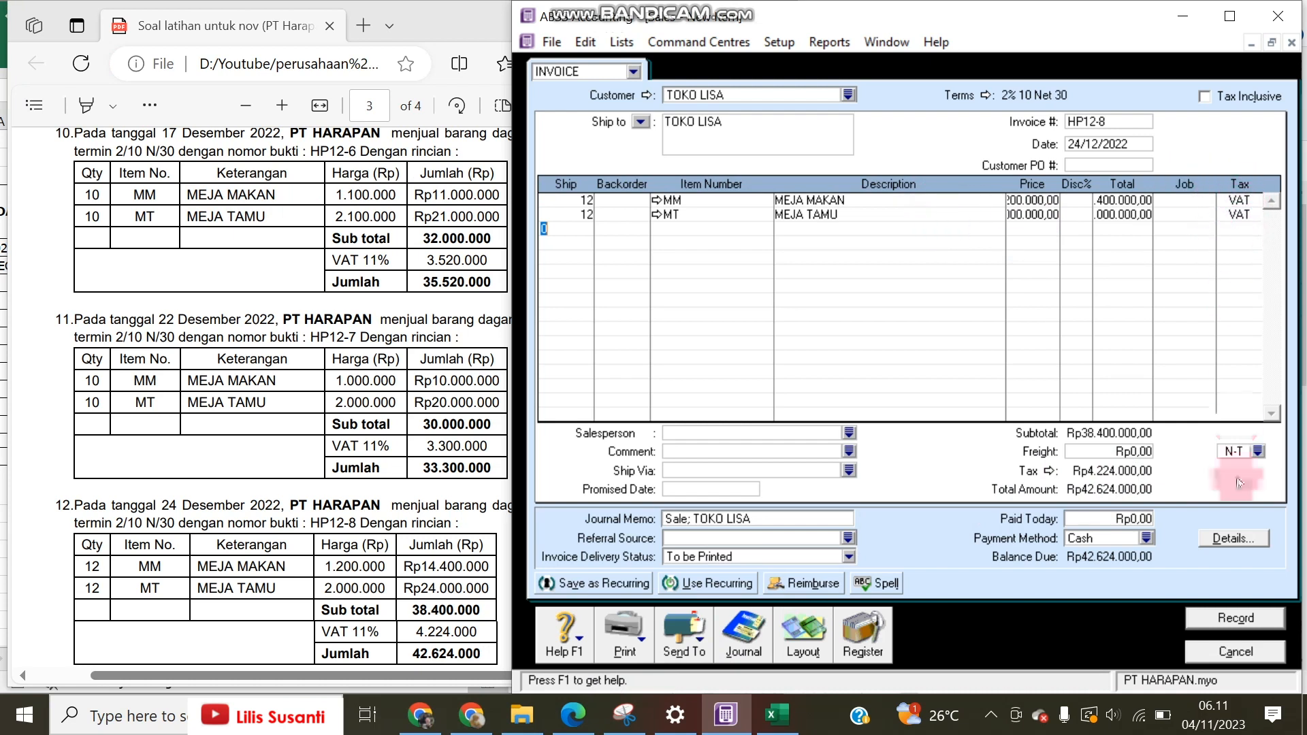
pyautogui.click(1212, 615)
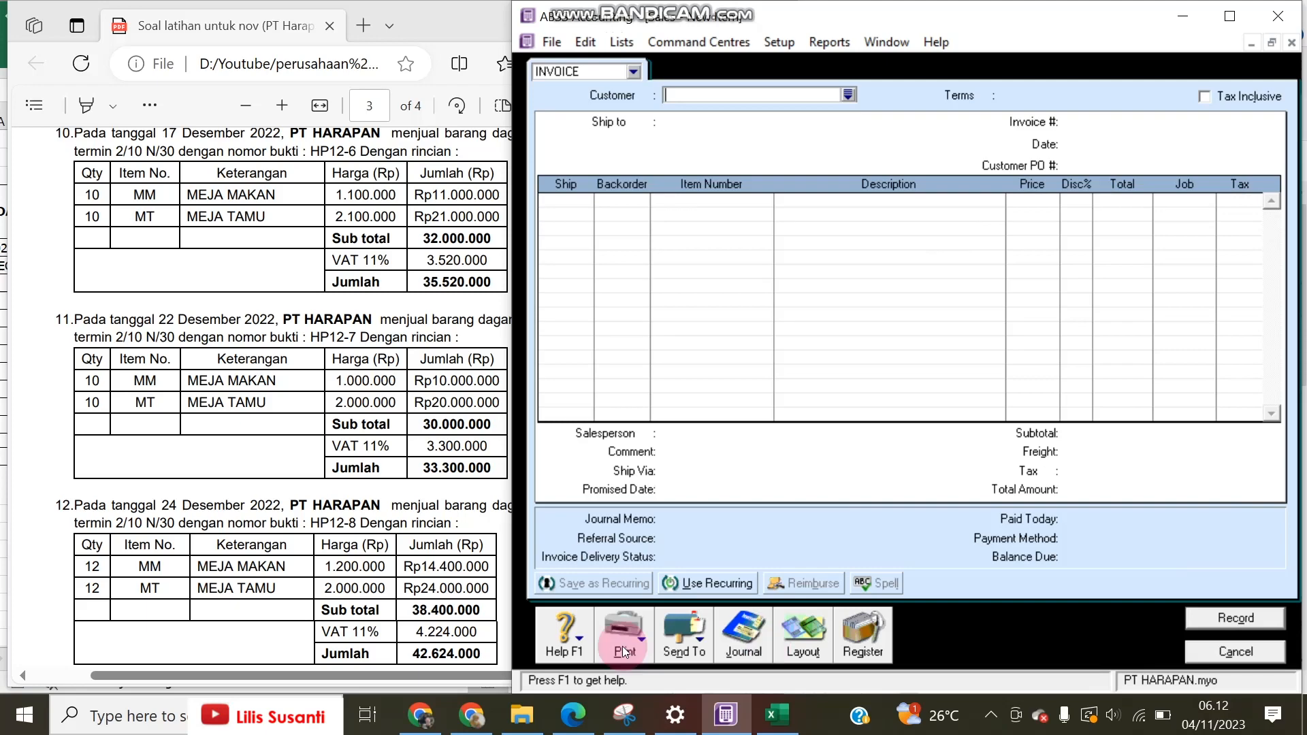
# Step: Leave invoice entry and start a received payment for customer TOKO LISA, following item 13 of the exercise PDF
pyautogui.click(221, 559)
pyautogui.scroll(-3, 224, 548)
pyautogui.scroll(1, 212, 552)
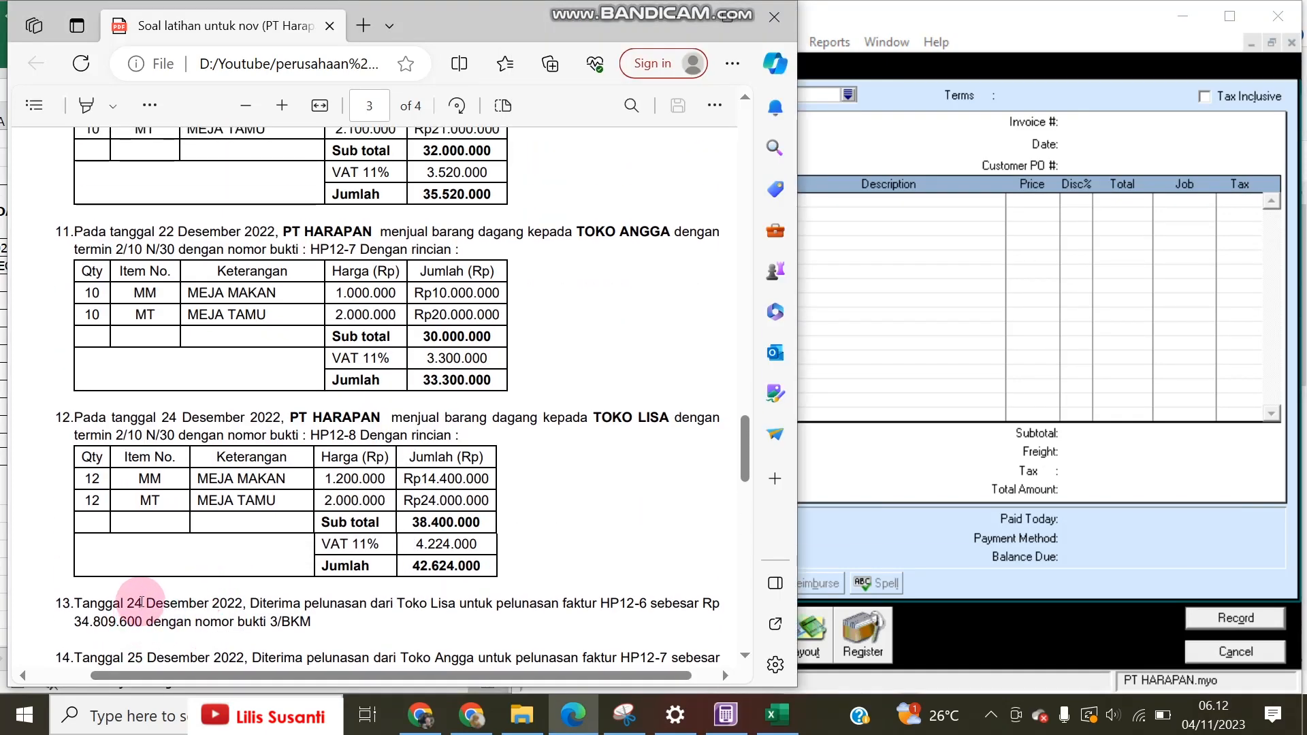
pyautogui.click(1238, 646)
pyautogui.click(1238, 645)
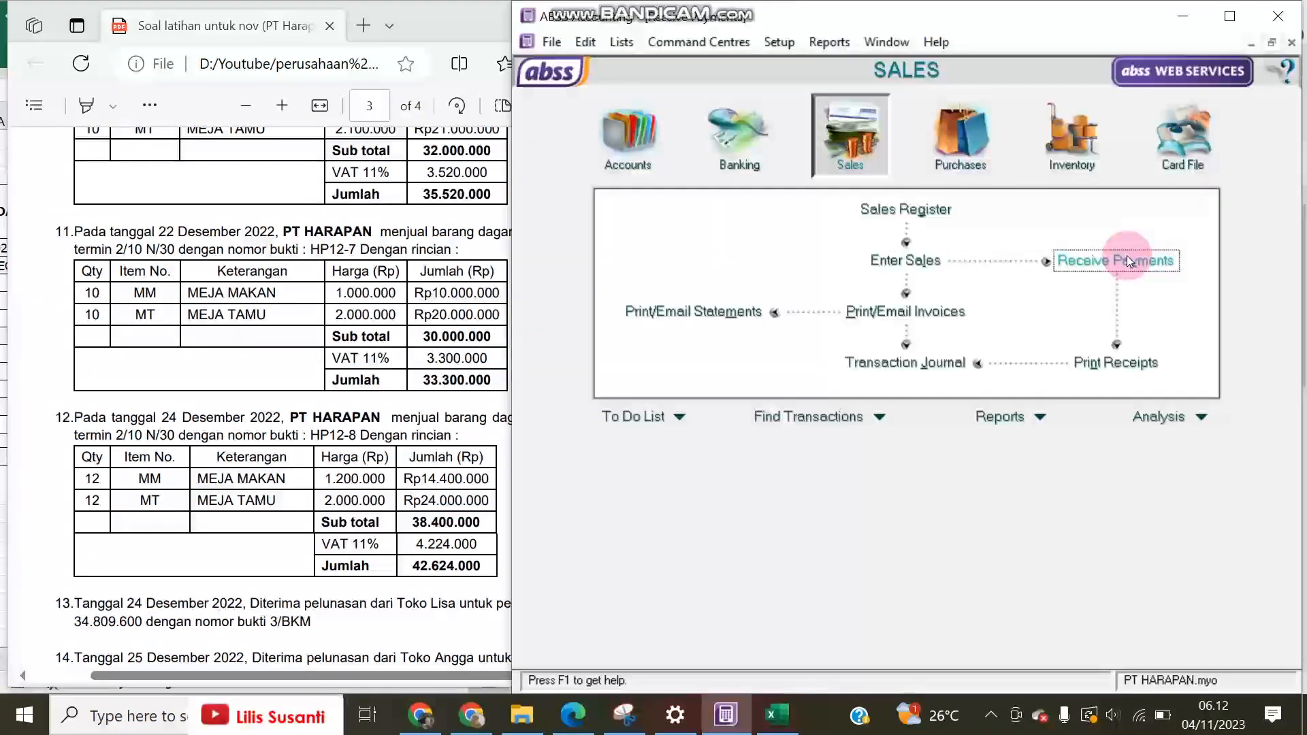
pyautogui.click(1123, 259)
pyautogui.click(904, 158)
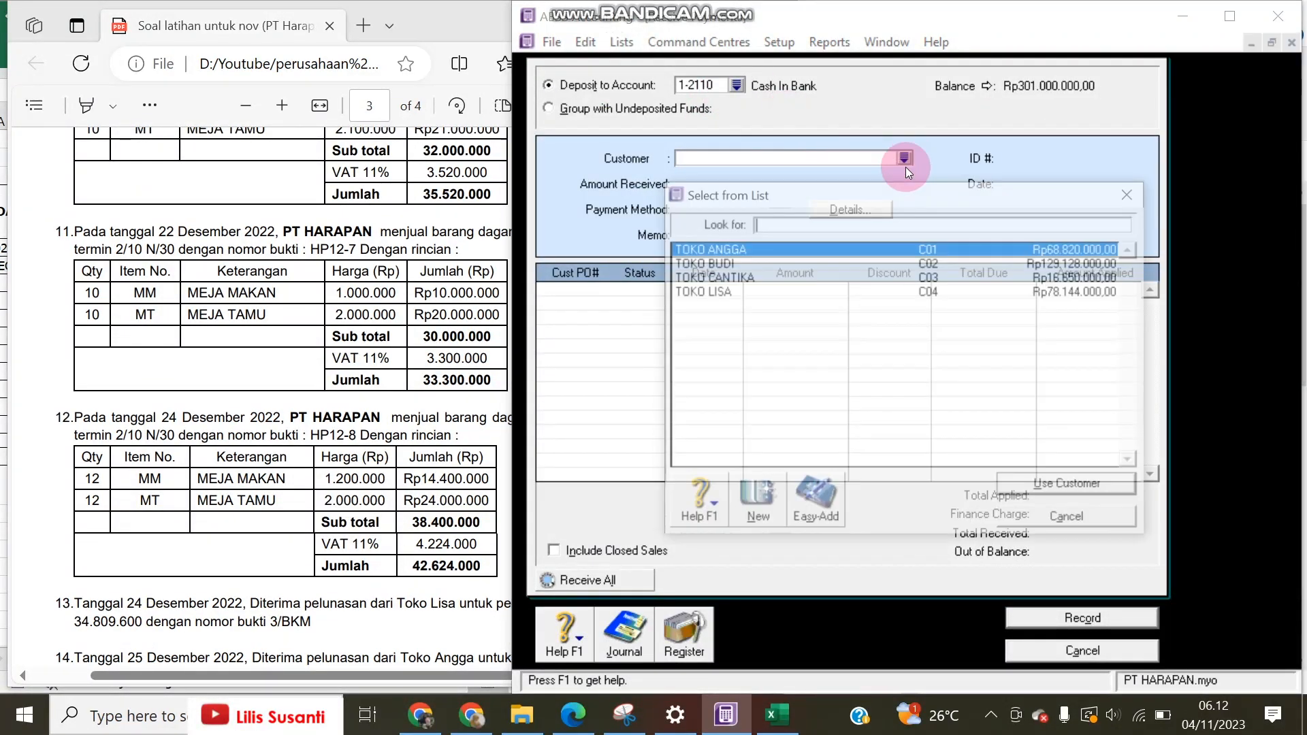
pyautogui.doubleClick(768, 291)
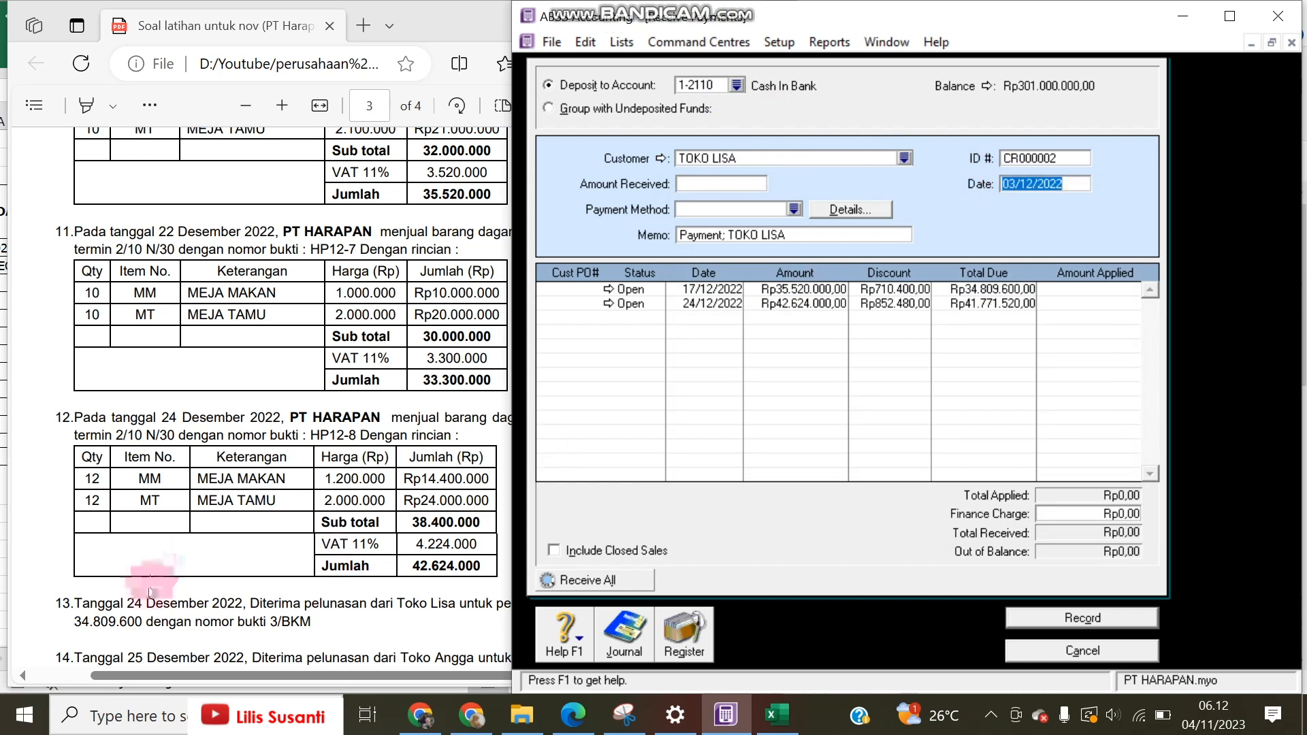
# Step: Set the TOKO LISA payment date to 24/12/2022 and its ID number to 3/BKM
pyautogui.write('24/1')
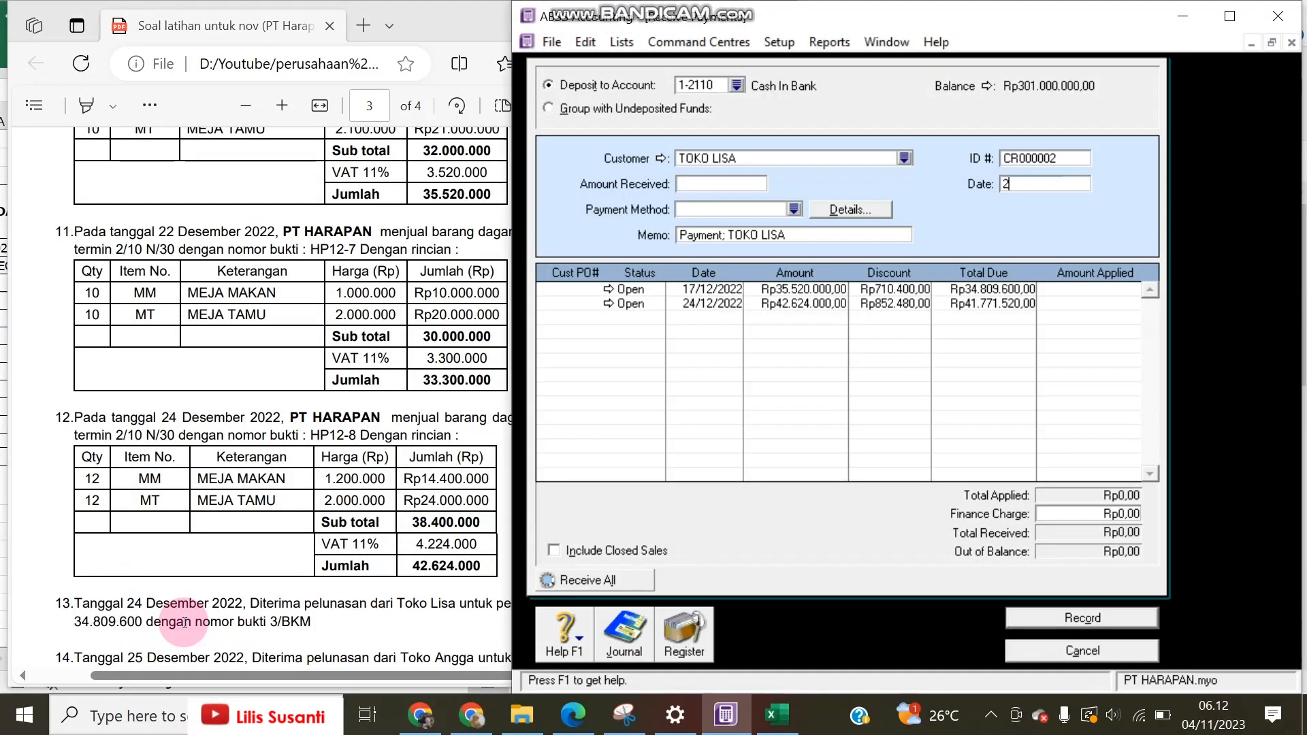
pyautogui.write('2/2022')
pyautogui.press('Tab')
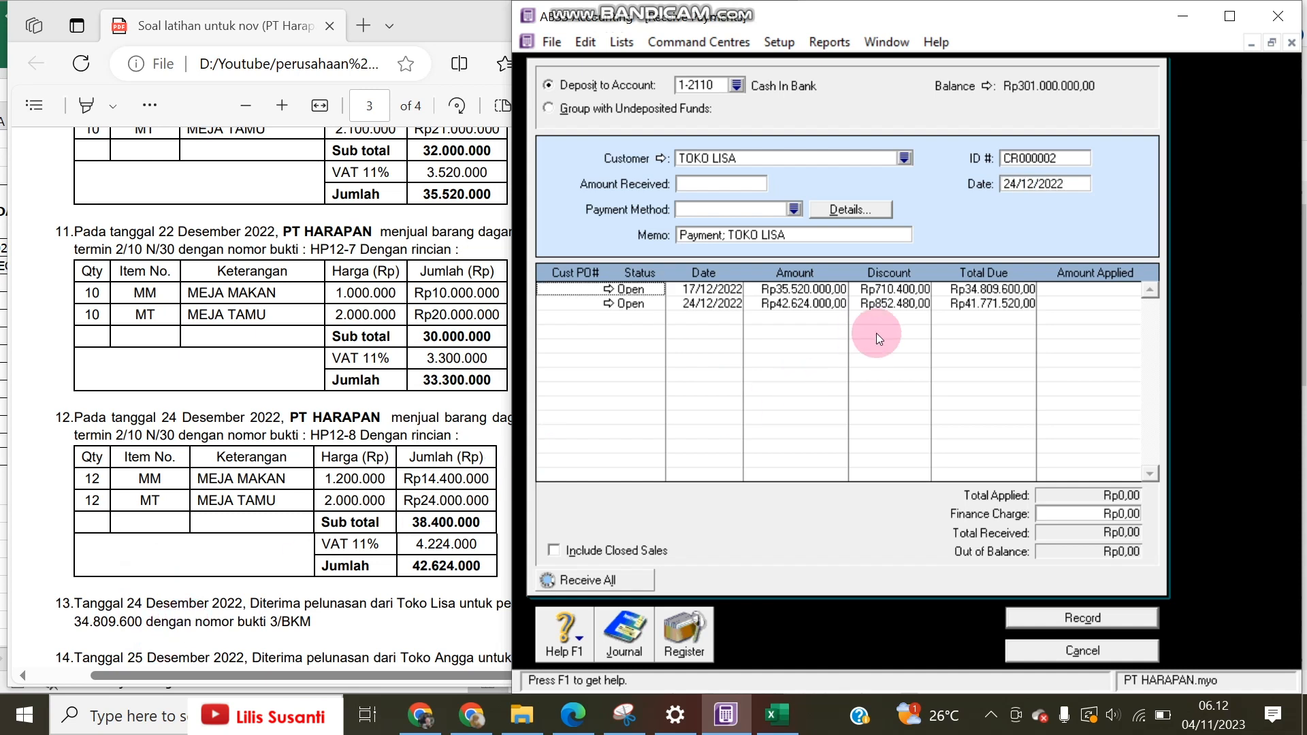
pyautogui.click(1072, 159)
pyautogui.write('3/BKM')
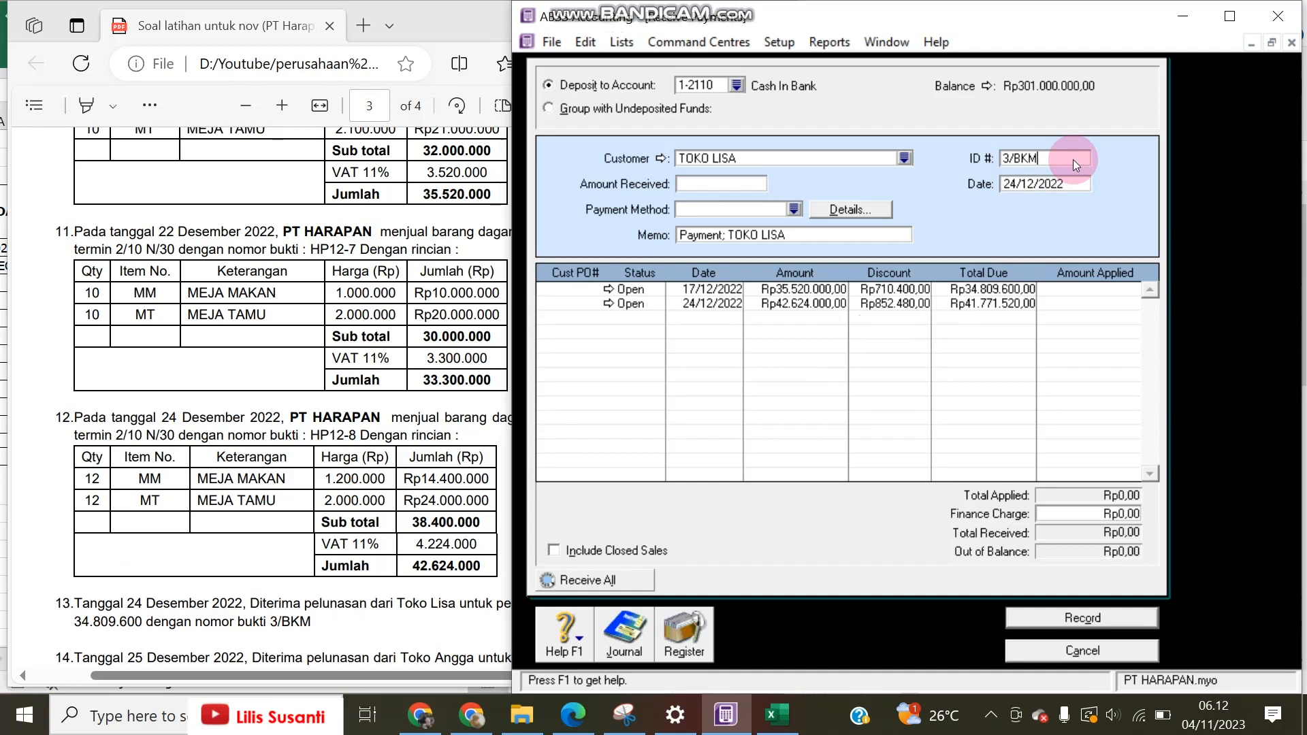
pyautogui.press('Tab')
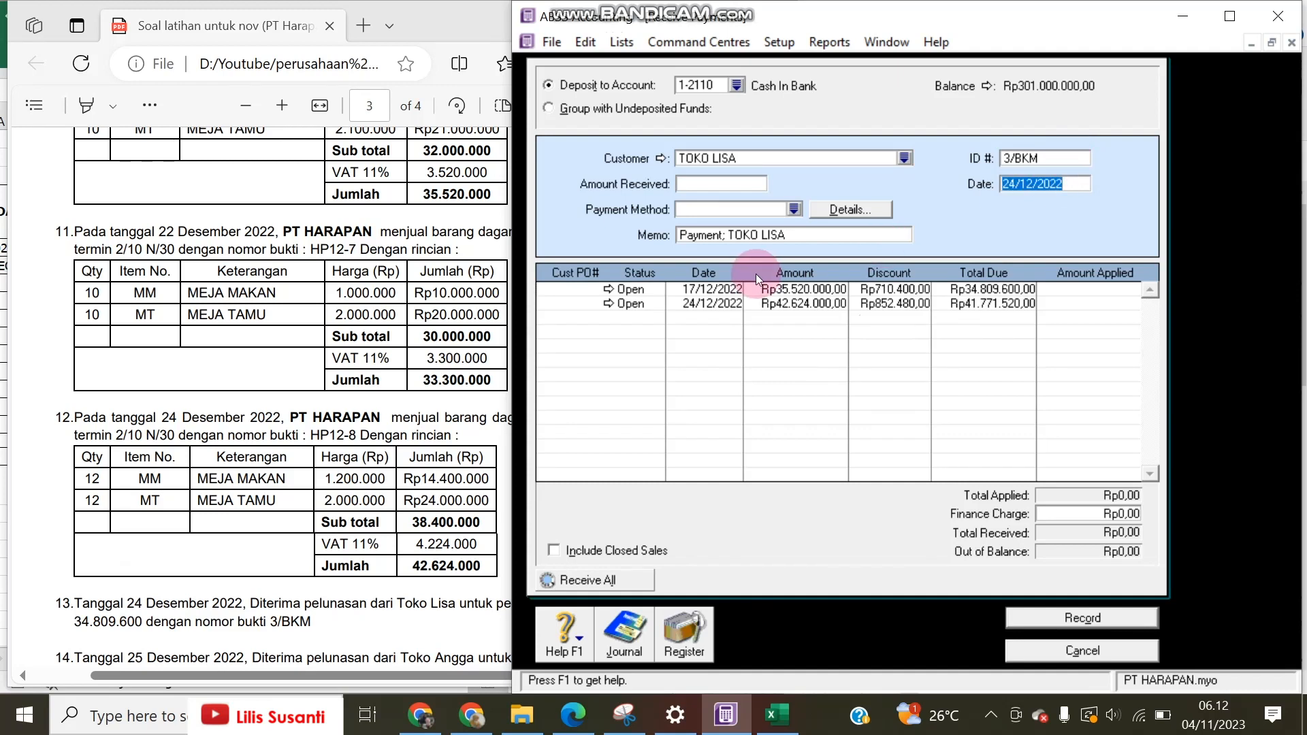
# Step: Enter 34.809.600 as the amount received and apply it to the TOKO LISA invoice dated 17/12/2022
pyautogui.click(695, 178)
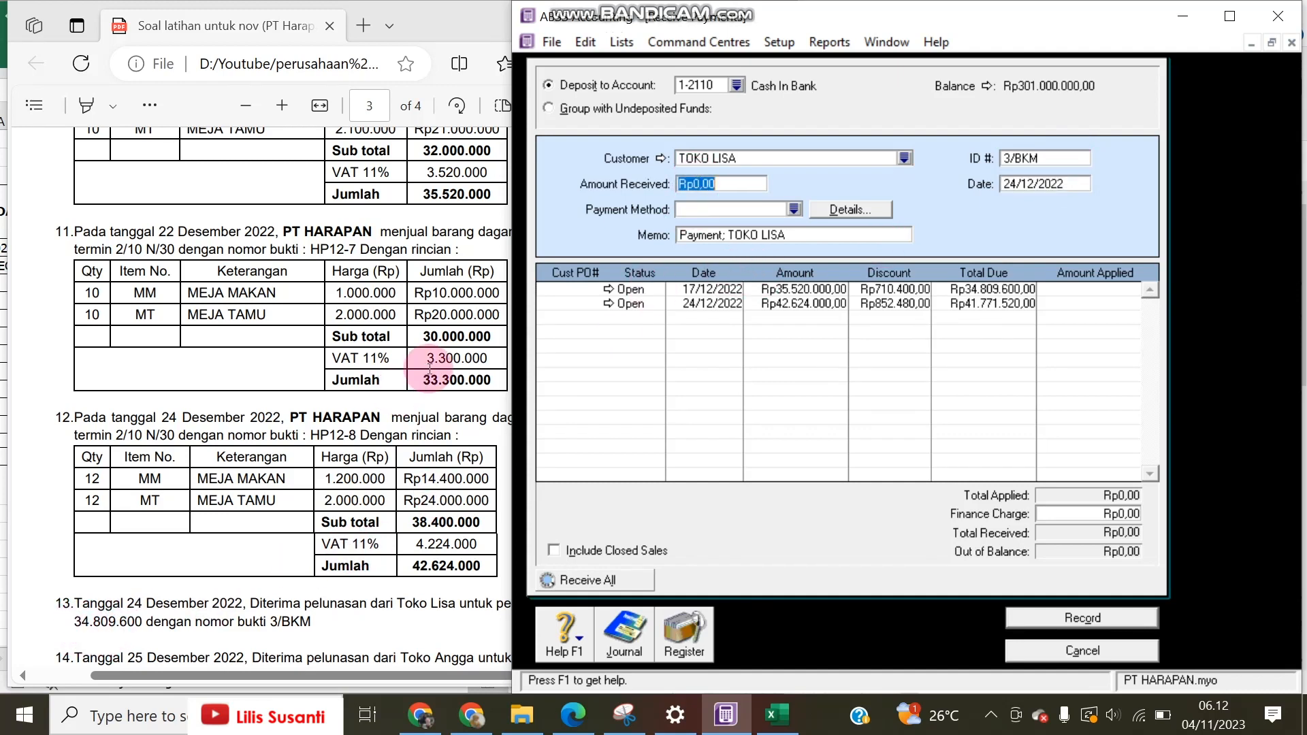
pyautogui.write('34.809.600')
pyautogui.press('Tab')
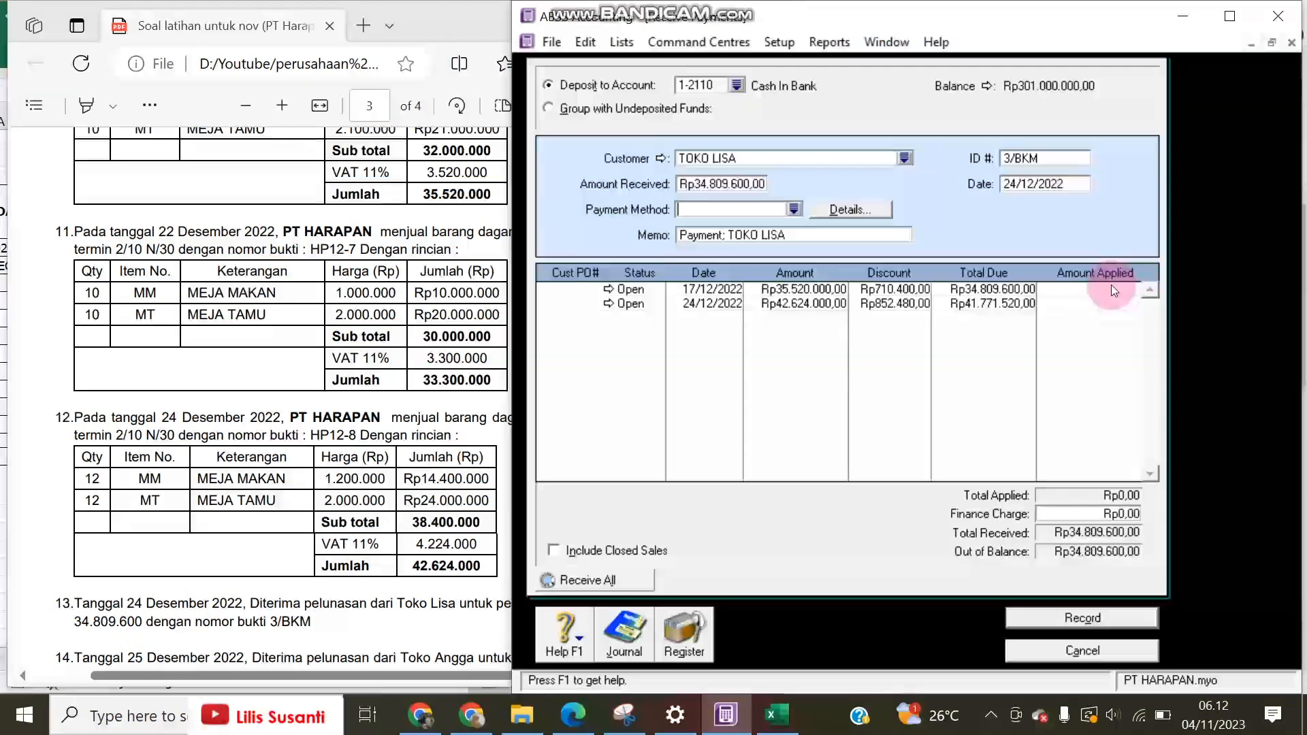
pyautogui.click(403, 635)
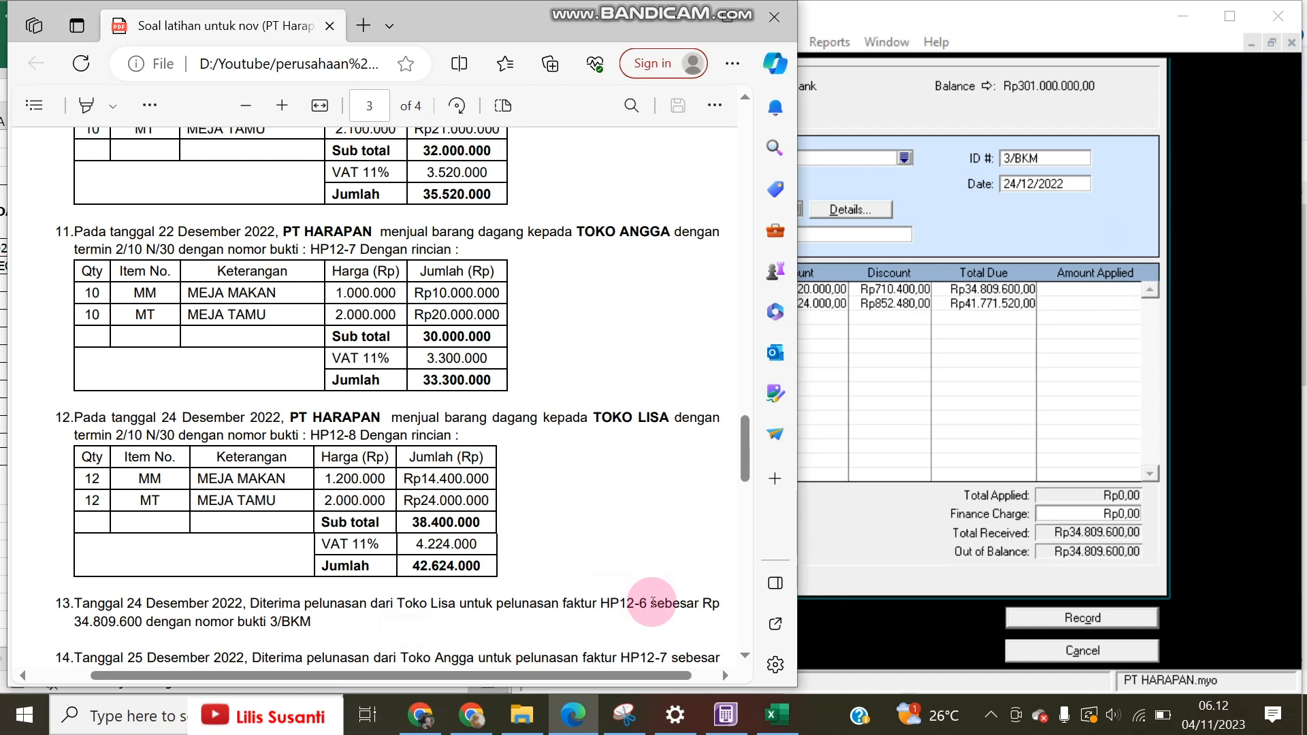
pyautogui.click(1059, 291)
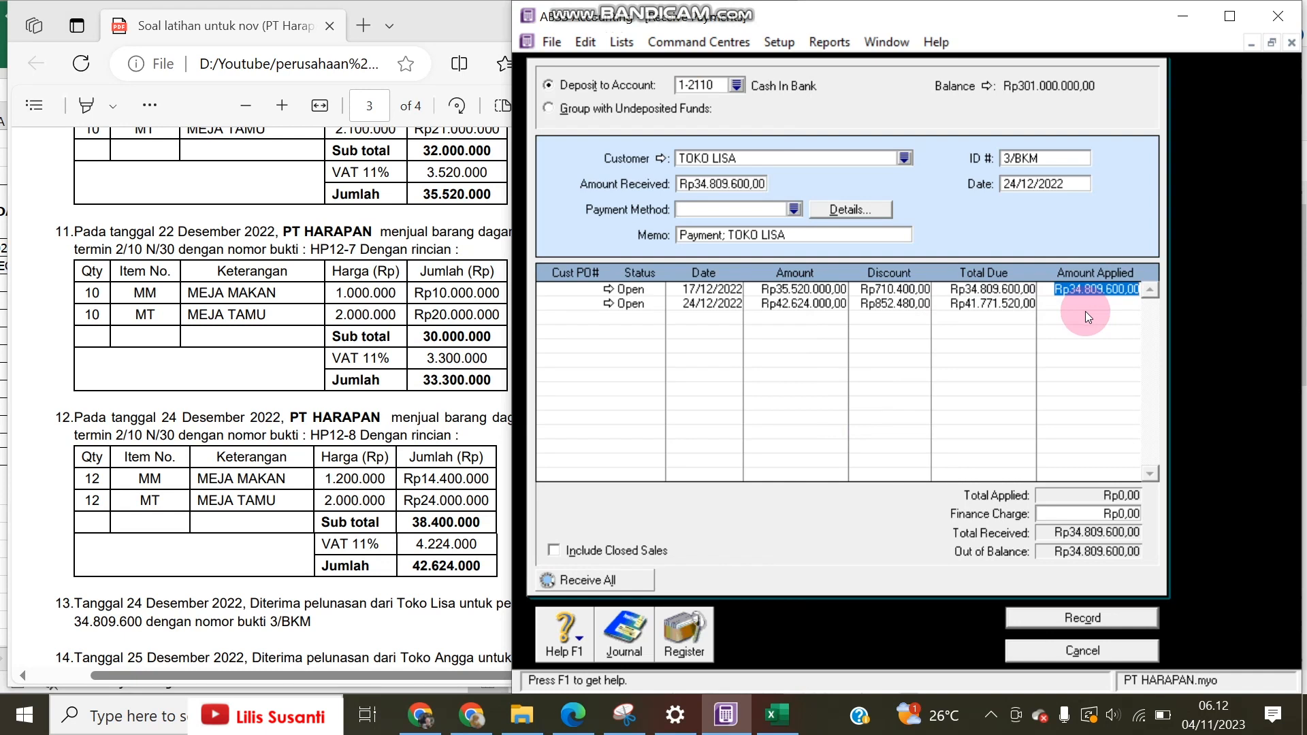
pyautogui.press('Tab')
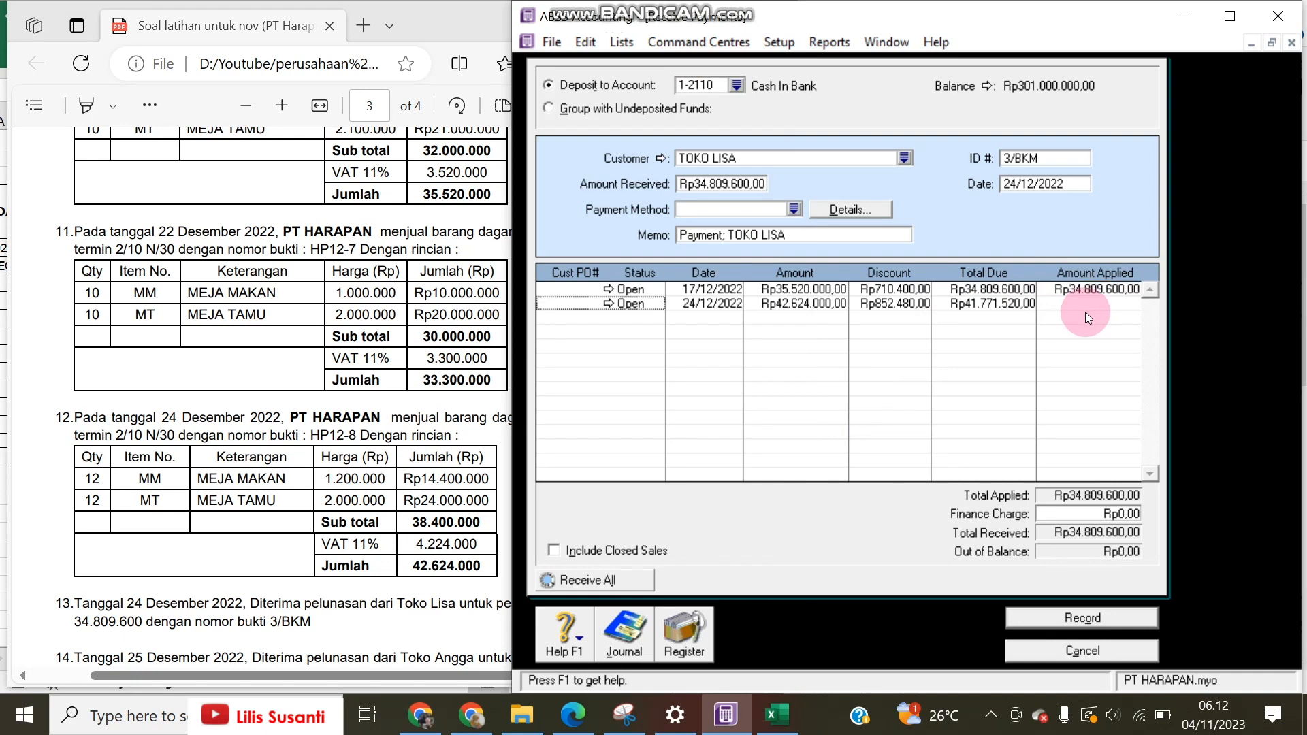
# Step: Record the TOKO LISA payment with the Print Later option and open the receipts transaction journal
pyautogui.click(1084, 618)
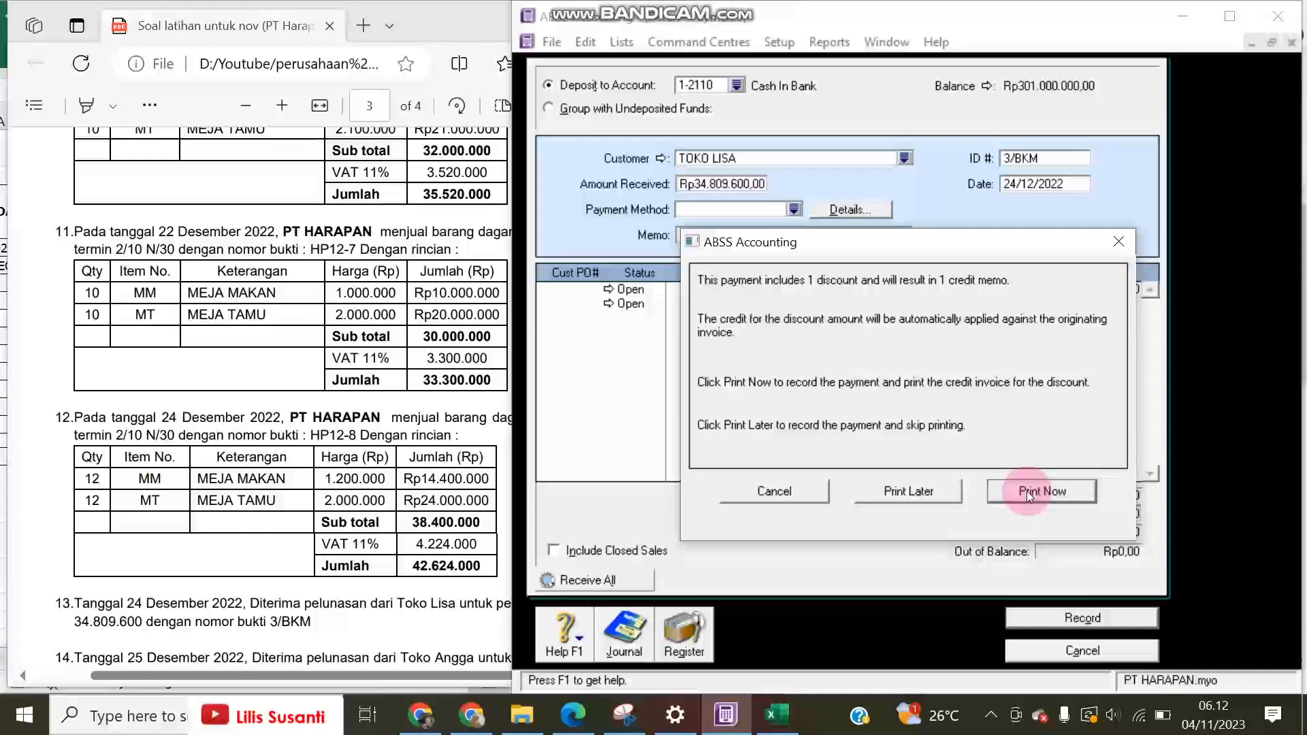
pyautogui.click(932, 492)
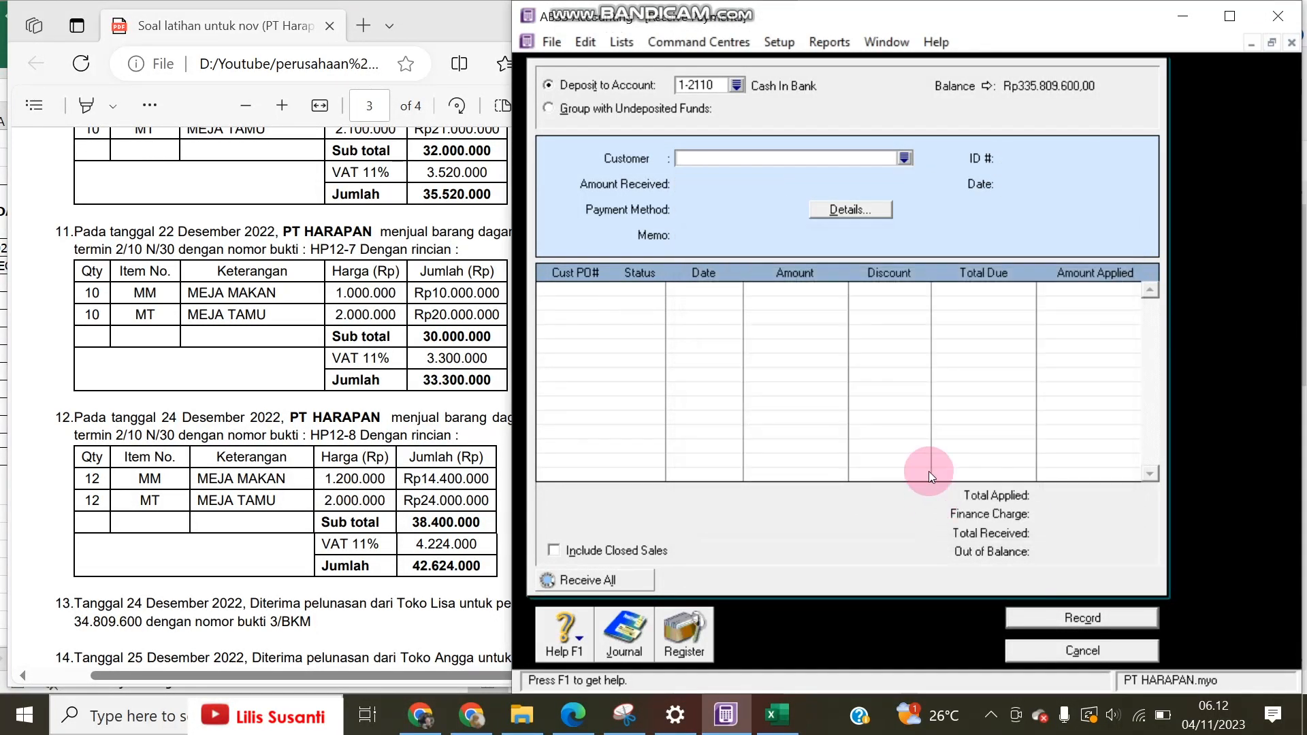
pyautogui.click(626, 634)
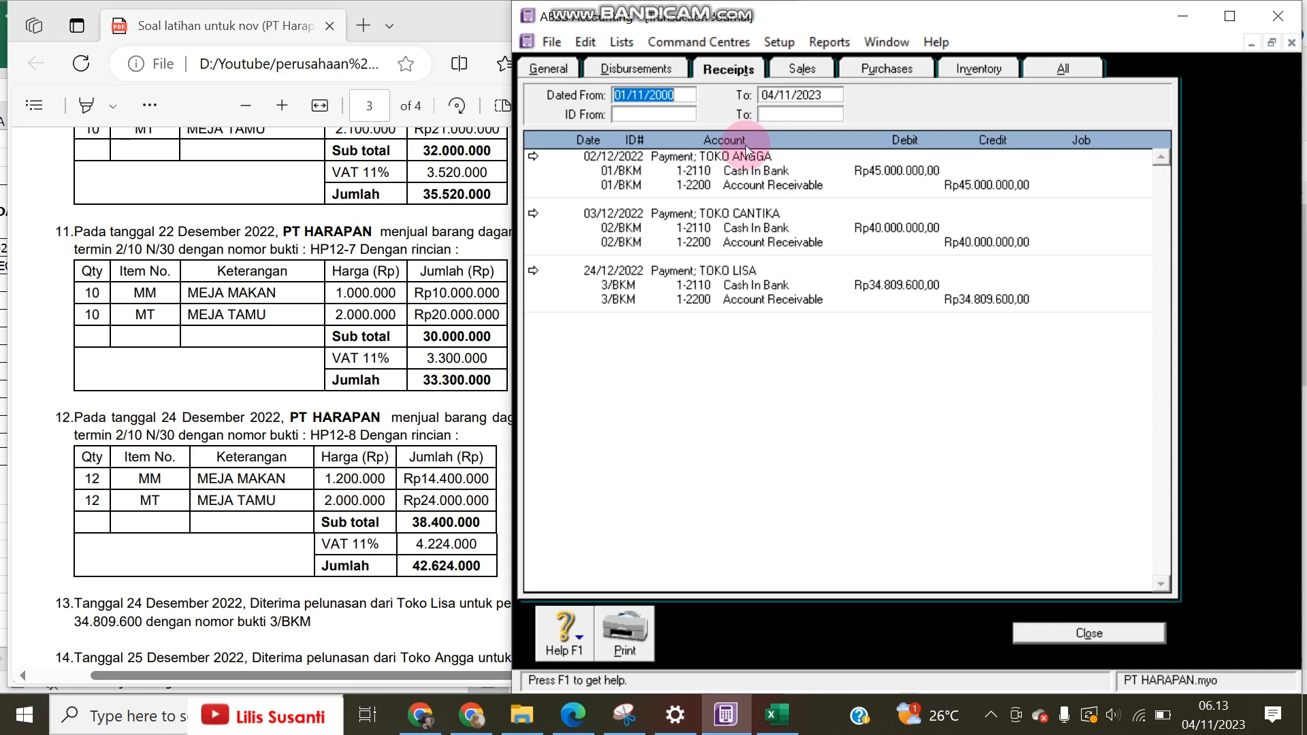
# Step: Show all transactions in the journal and delete TOKO LISA's credit entry SJ000001 dated 24/12/2022
pyautogui.click(1040, 70)
pyautogui.scroll(-12, 899, 408)
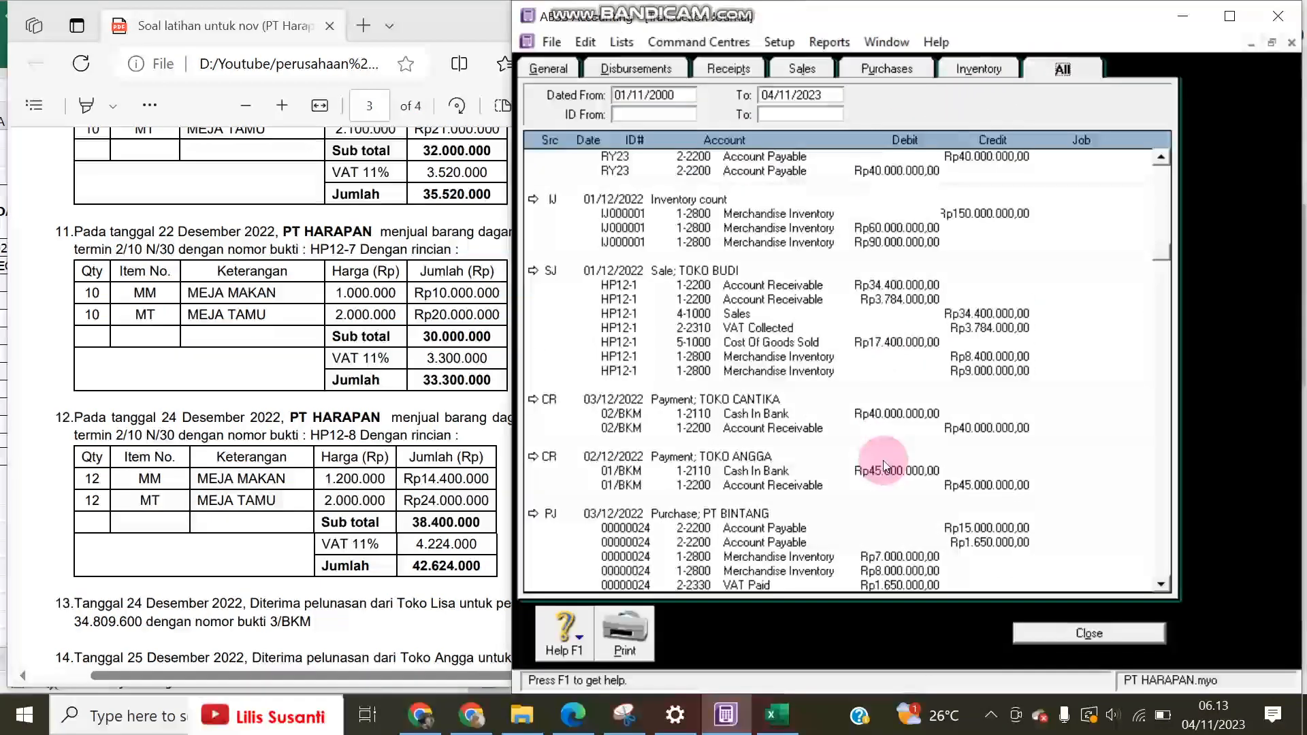
pyautogui.scroll(-10, 883, 460)
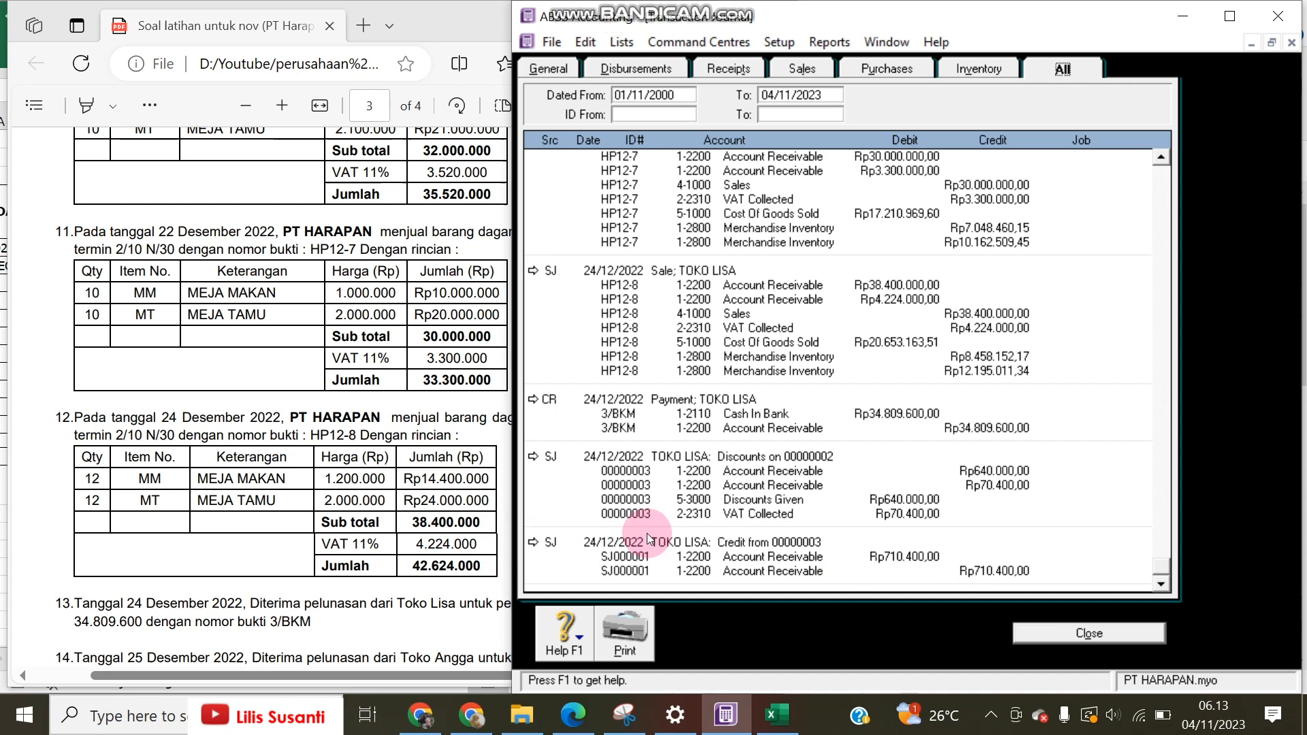
pyautogui.click(533, 542)
pyautogui.click(620, 42)
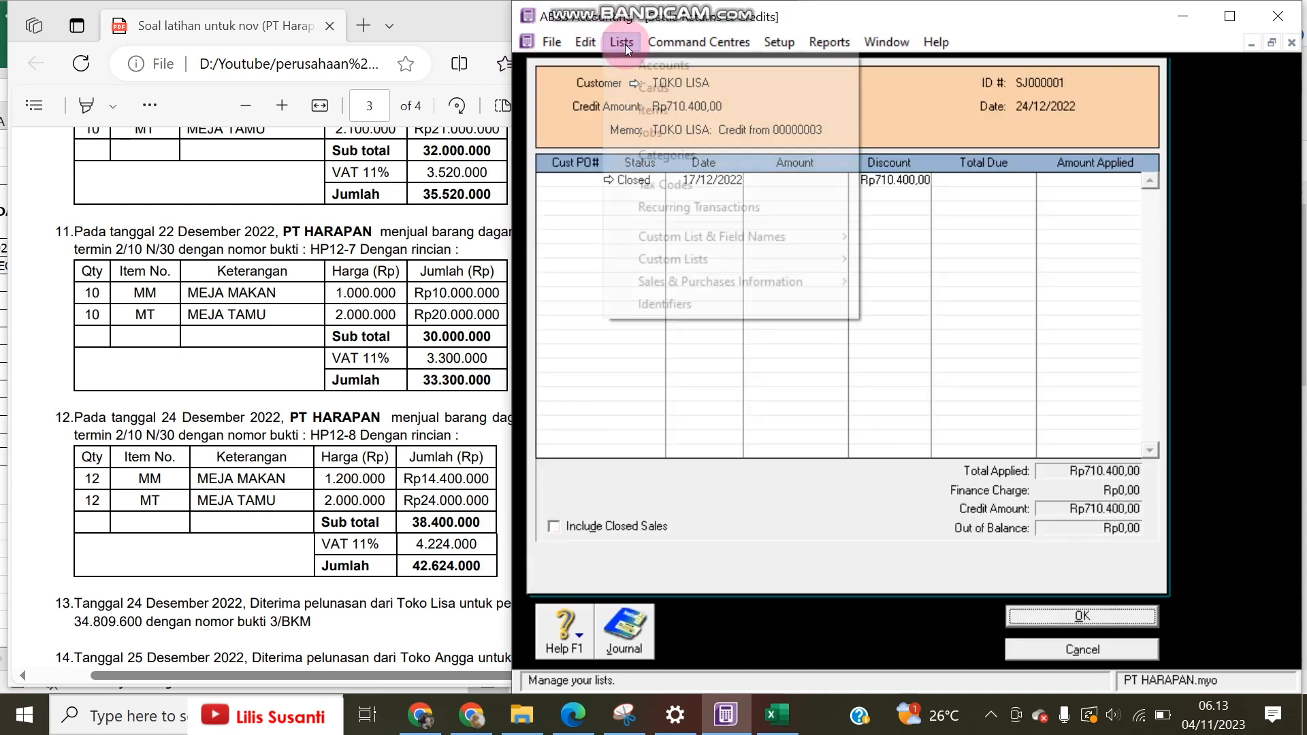
pyautogui.moveTo(685, 41)
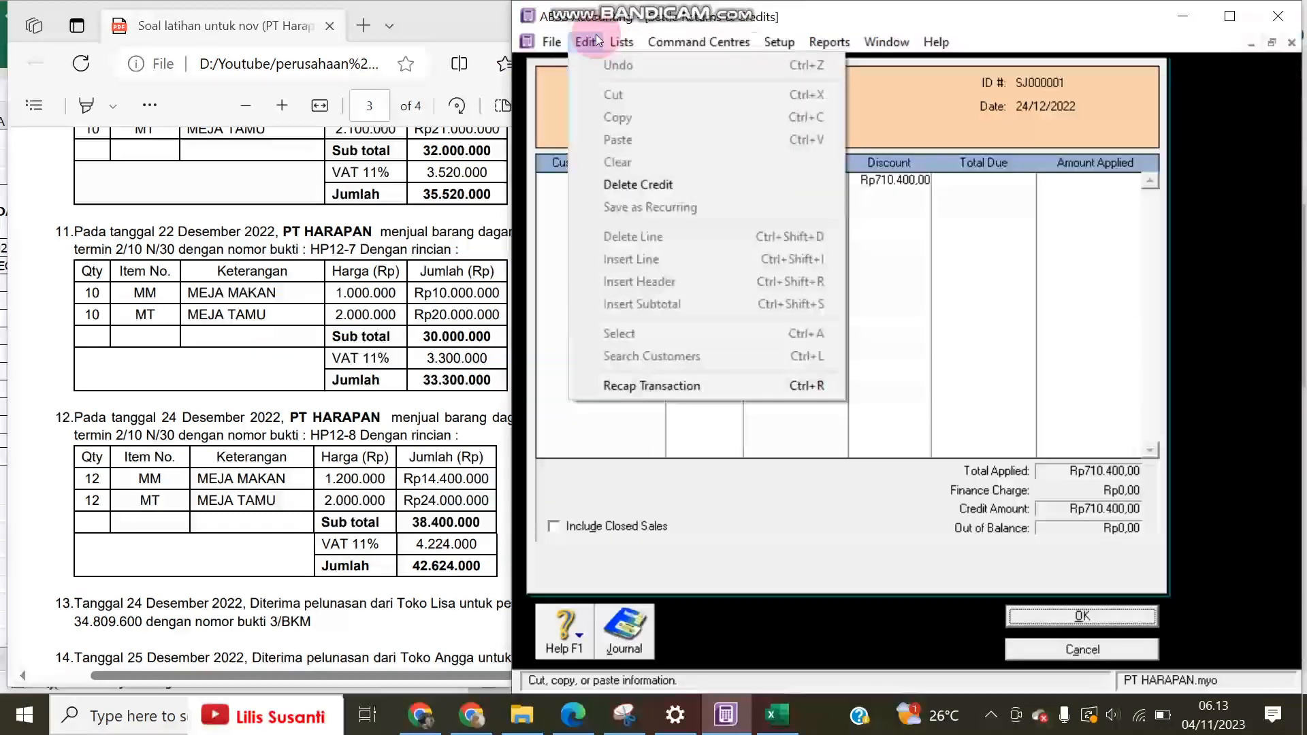
pyautogui.click(633, 188)
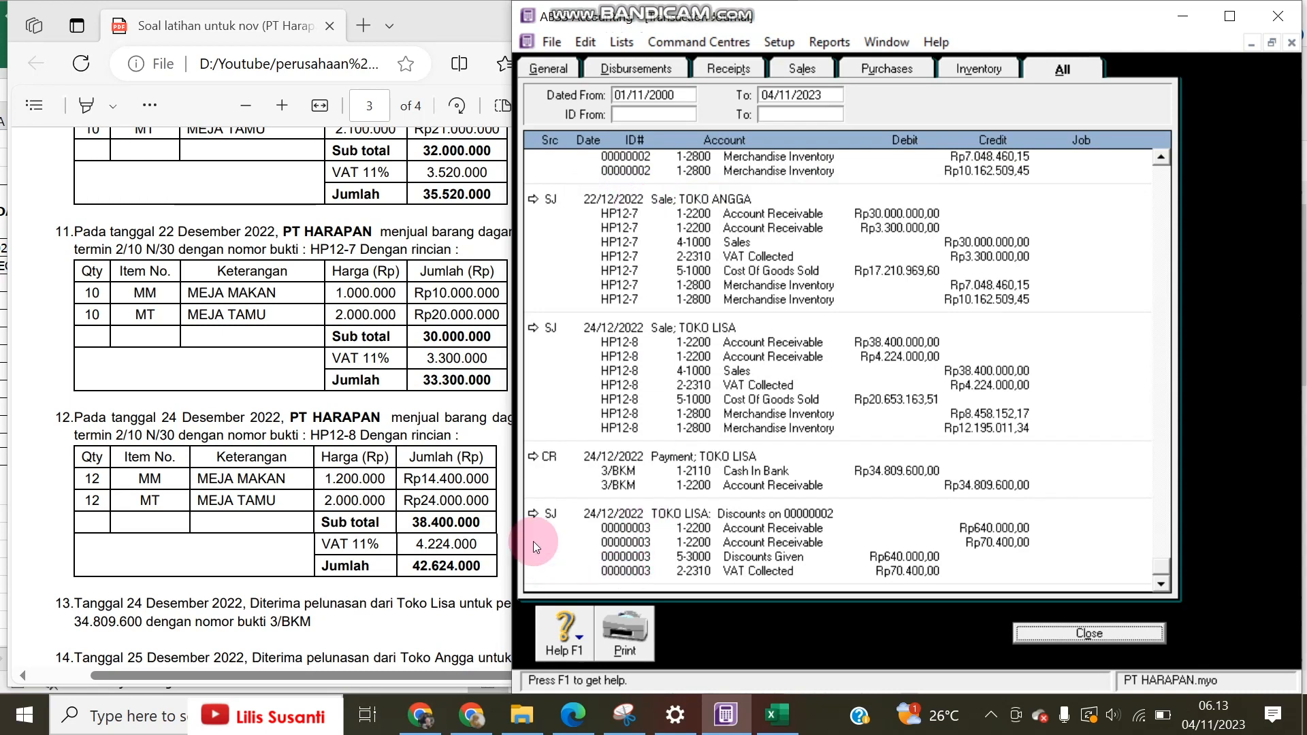
# Step: Delete the TOKO LISA discount sale 00000003 dated 24/12/2022 from the journal
pyautogui.click(535, 515)
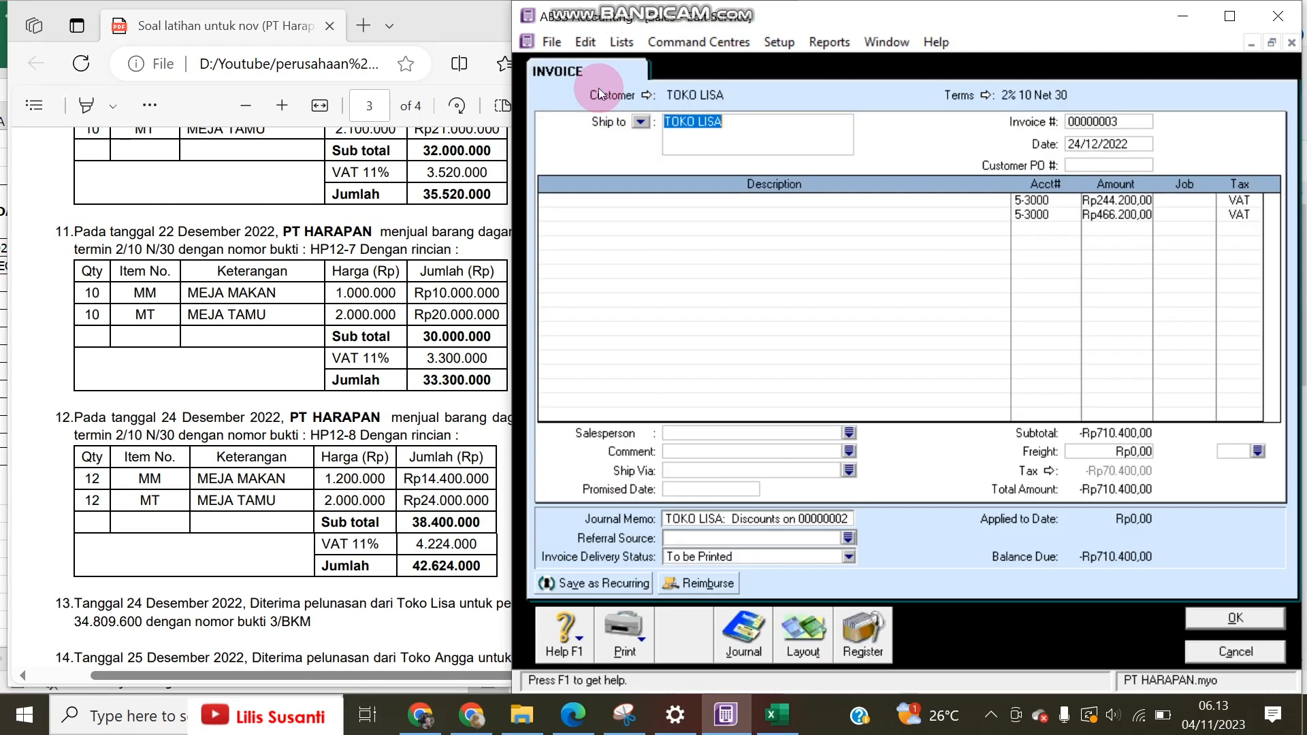
pyautogui.click(587, 44)
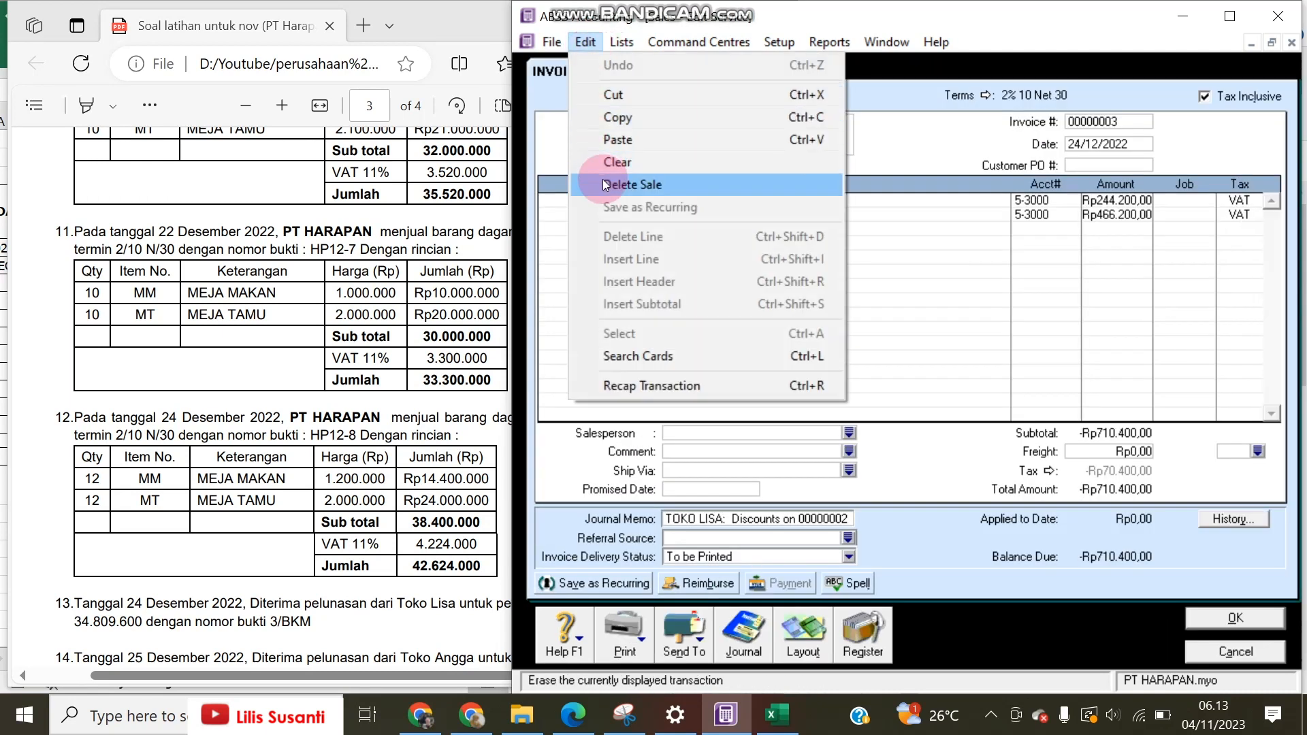
pyautogui.click(609, 184)
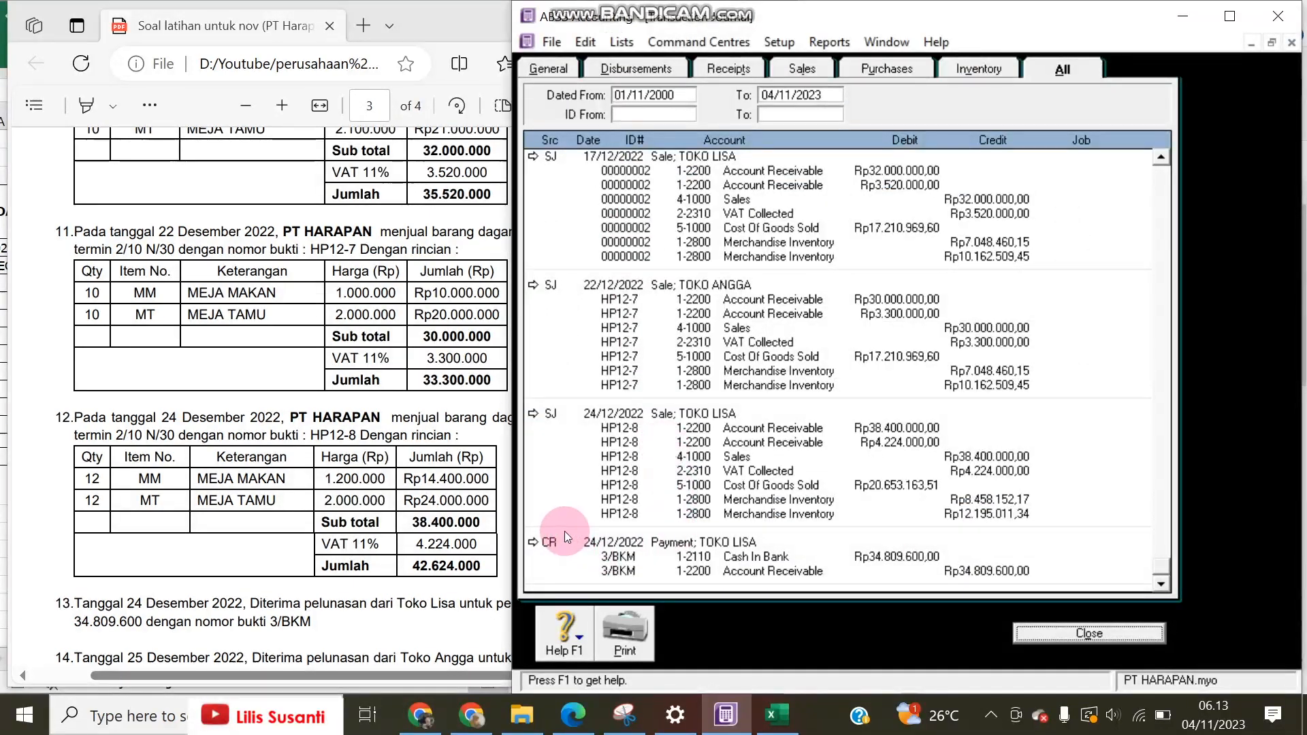
# Step: Delete the TOKO LISA payment 3/BKM dated 24/12/2022 from the journal
pyautogui.click(533, 542)
pyautogui.click(618, 44)
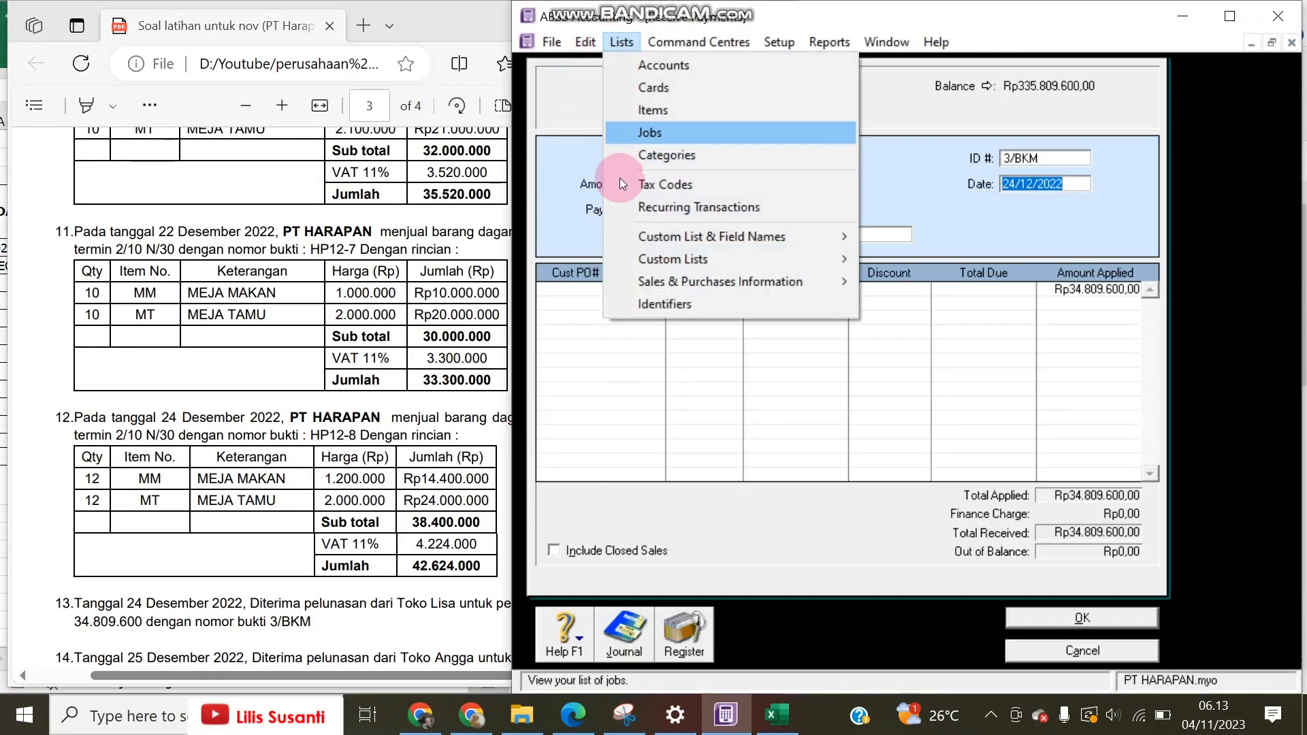
pyautogui.click(580, 45)
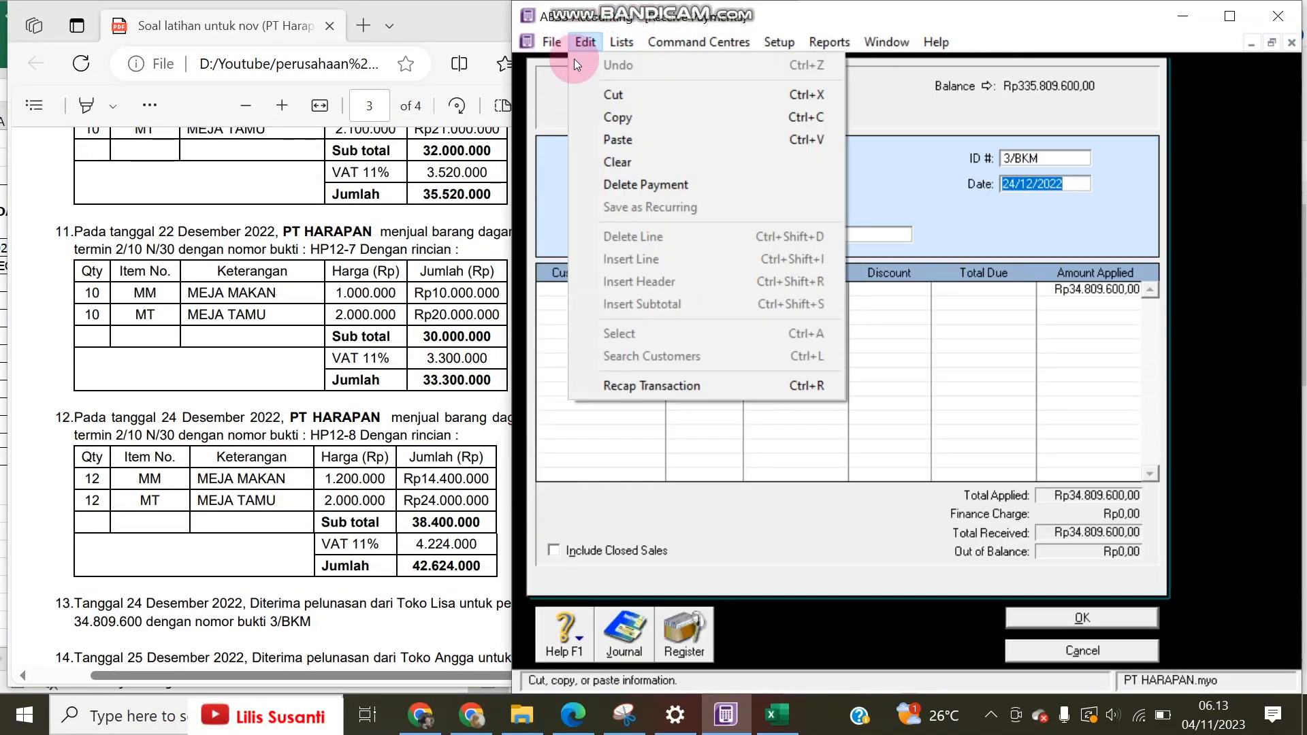
pyautogui.click(598, 185)
# Step: Set the sales linked account for early-payment discounts to 4-2000 Sales Discount
pyautogui.click(772, 47)
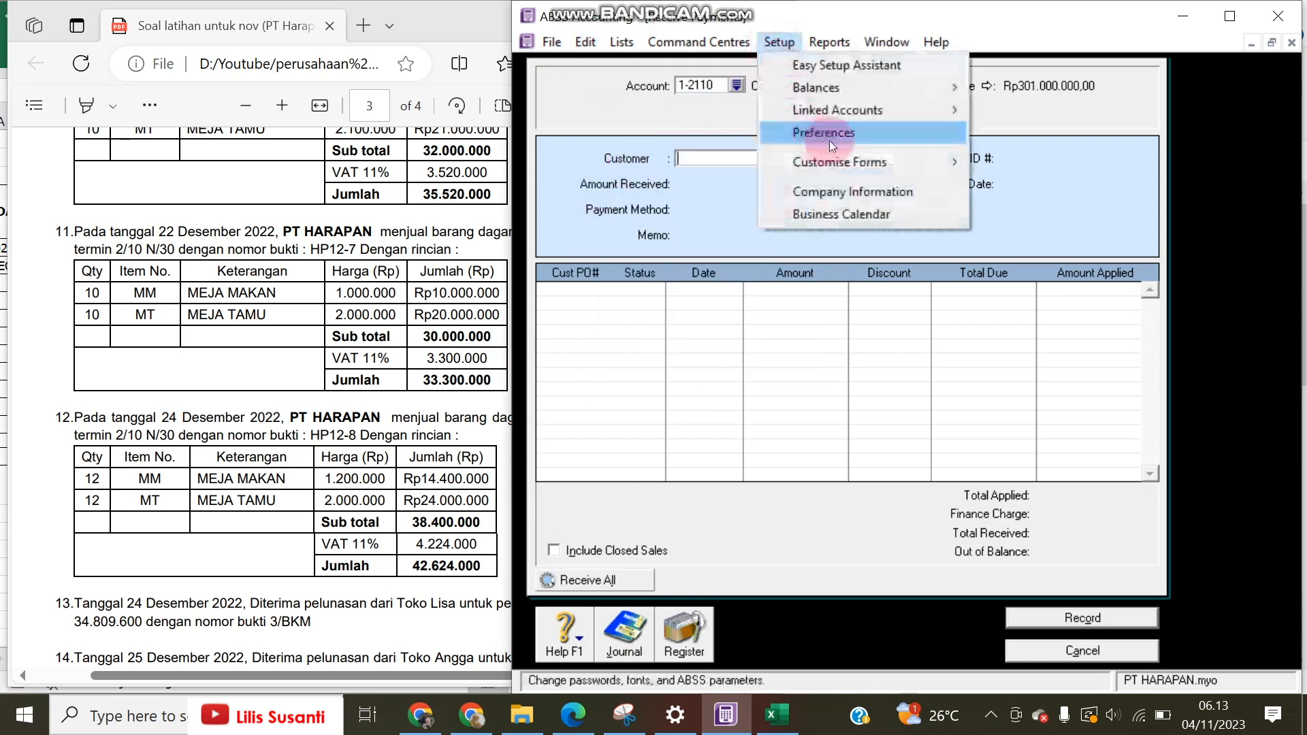
pyautogui.moveTo(940, 109)
pyautogui.click(977, 135)
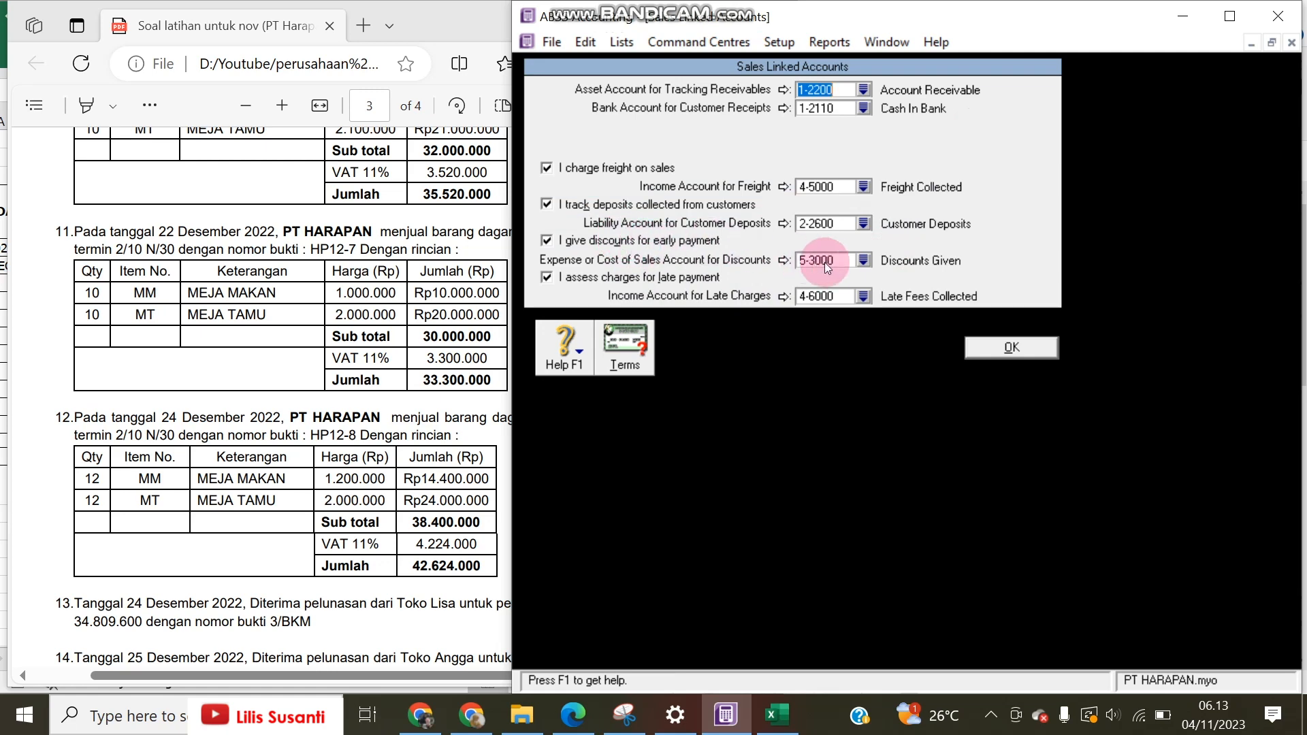
pyautogui.click(862, 260)
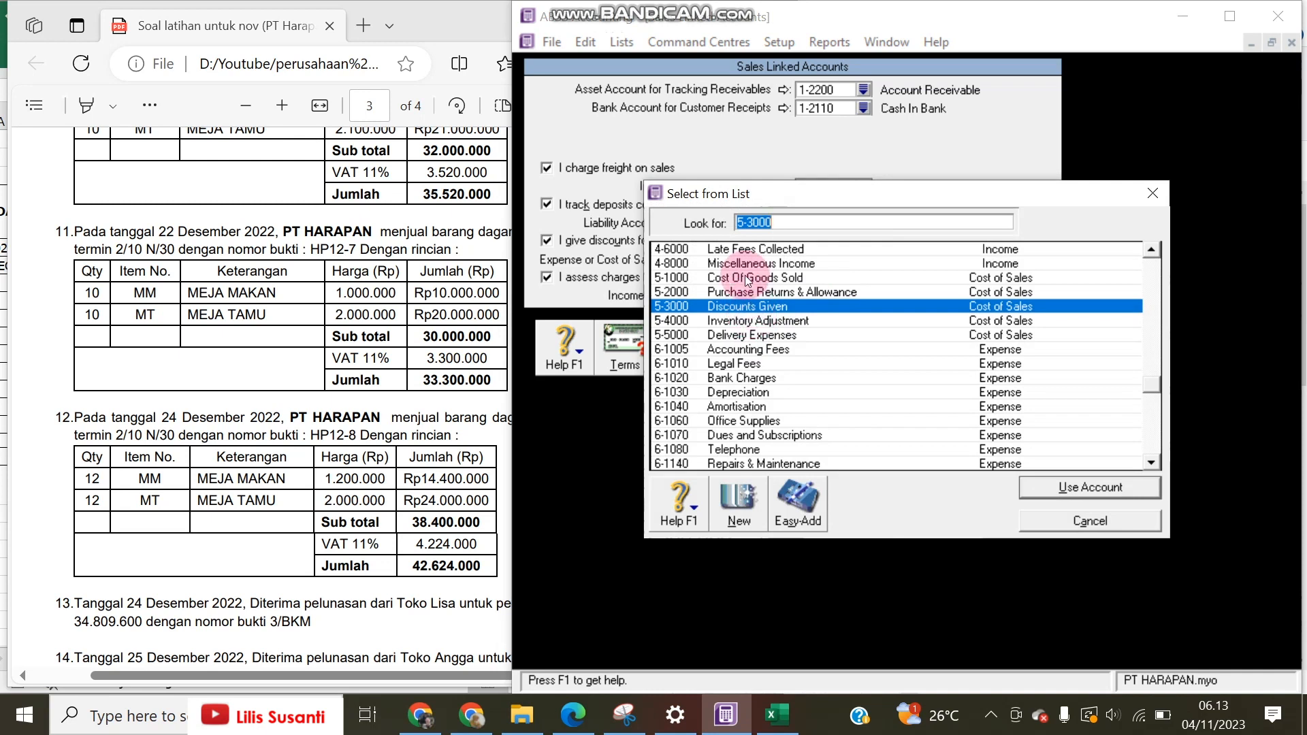
pyautogui.scroll(1, 746, 279)
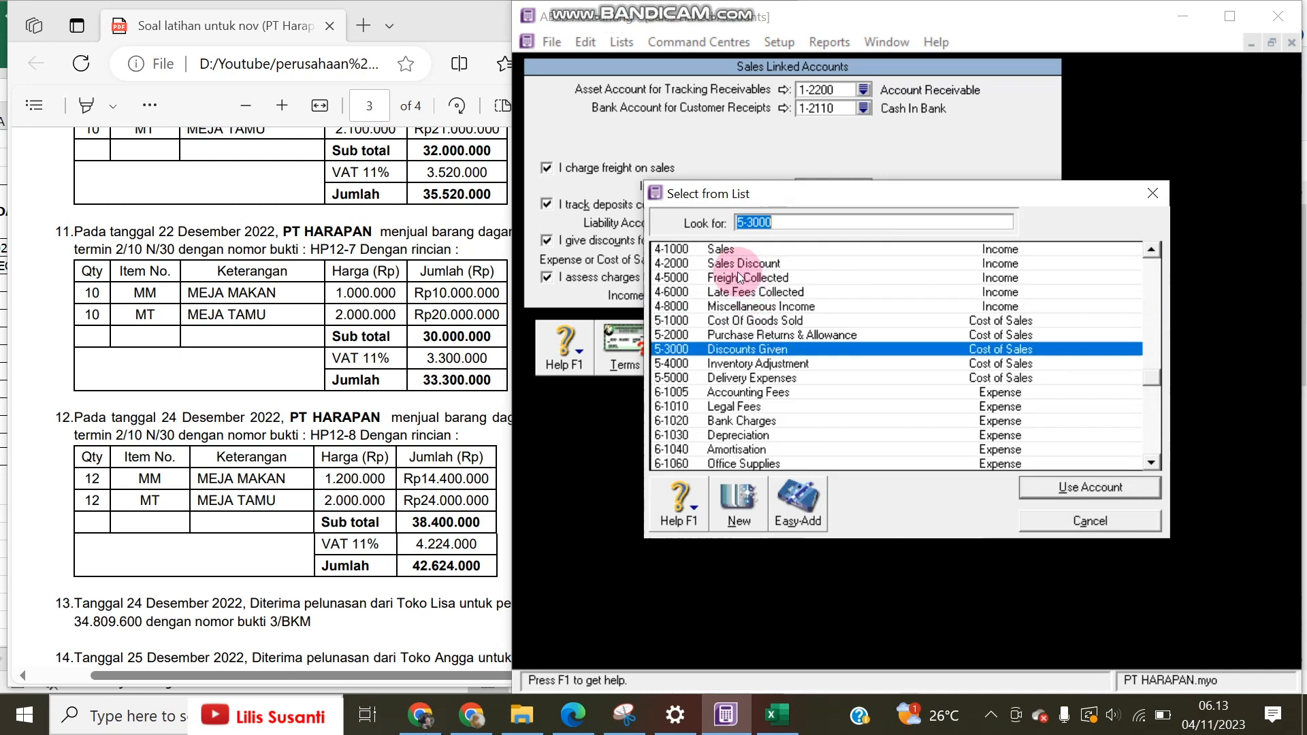
pyautogui.click(740, 266)
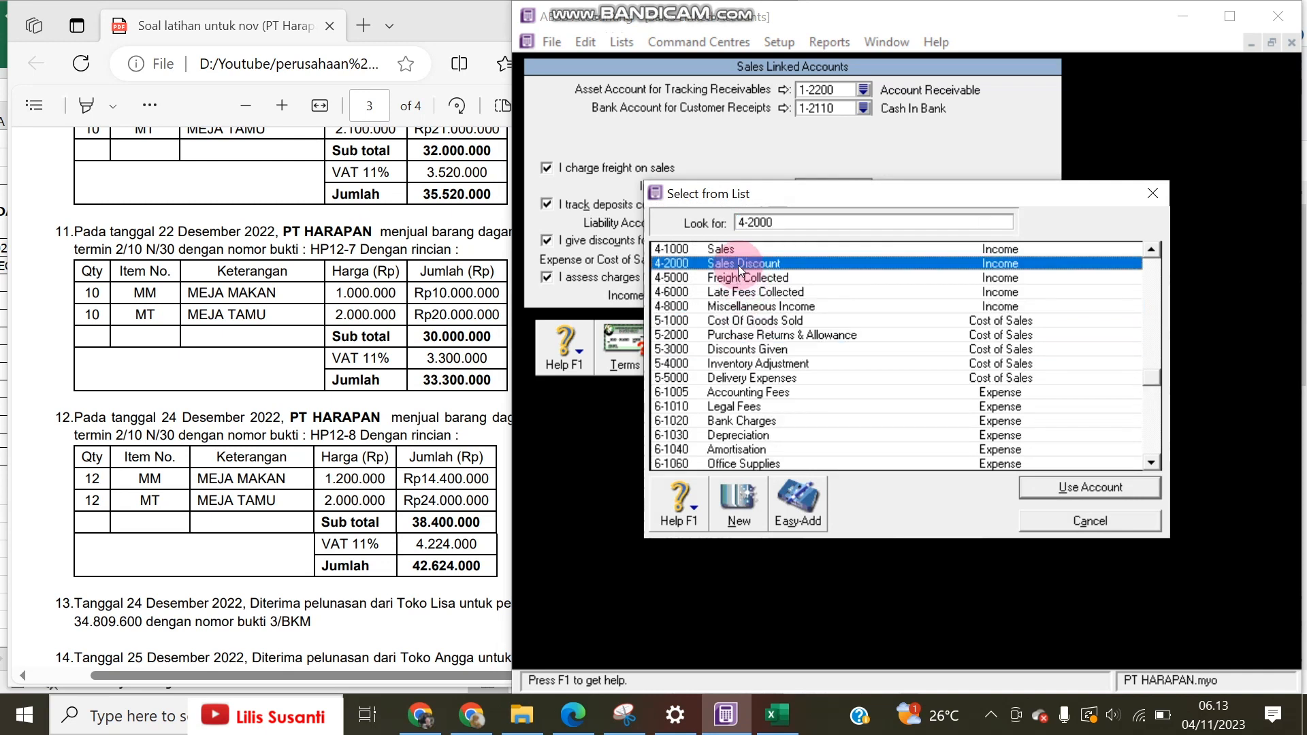
pyautogui.doubleClick(737, 264)
pyautogui.click(904, 425)
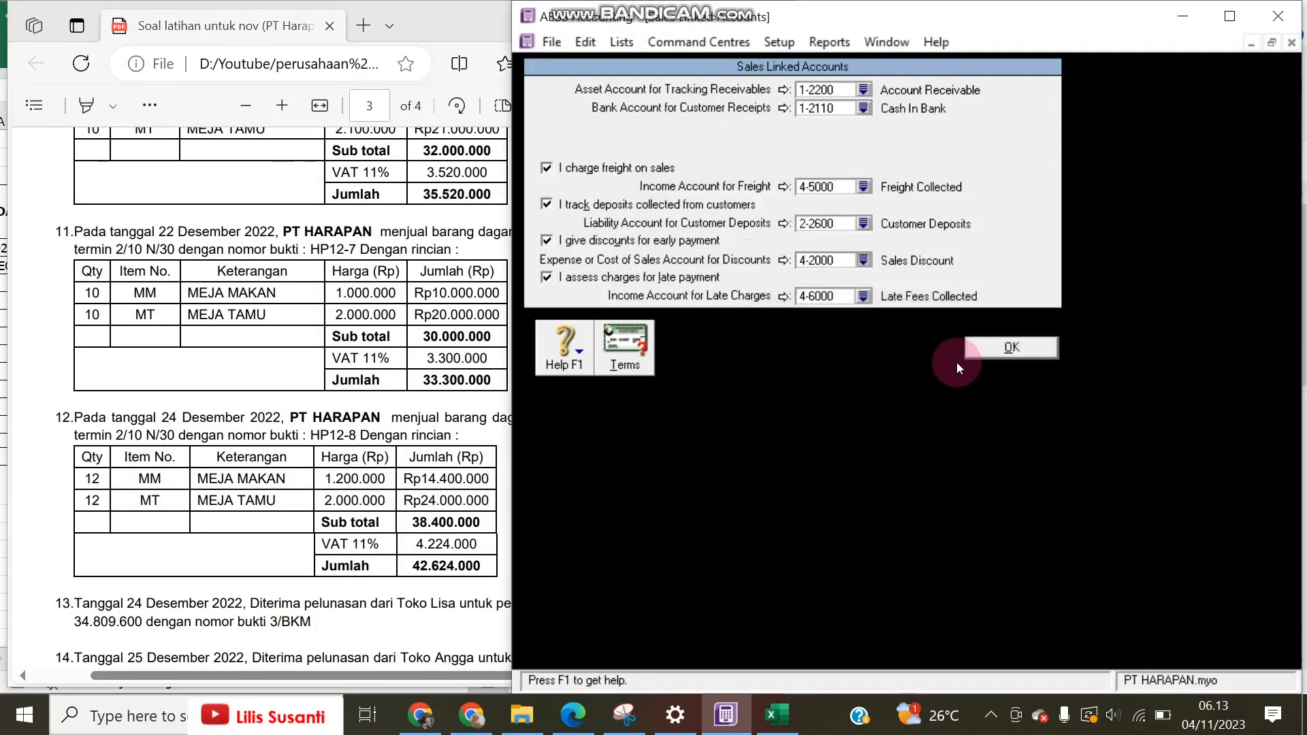
pyautogui.click(978, 350)
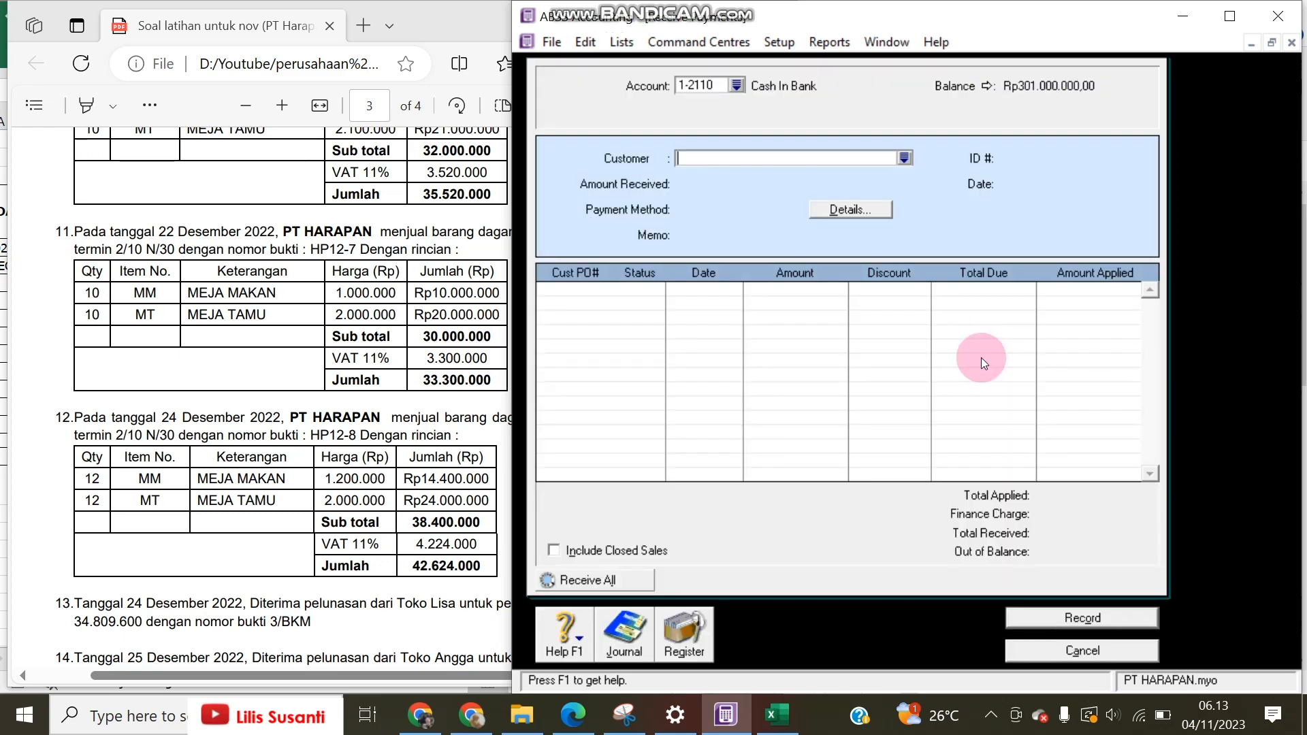
# Step: Leave the journal and start a new received payment for TOKO LISA with ID number 3/BKM
pyautogui.click(1084, 652)
pyautogui.click(1082, 630)
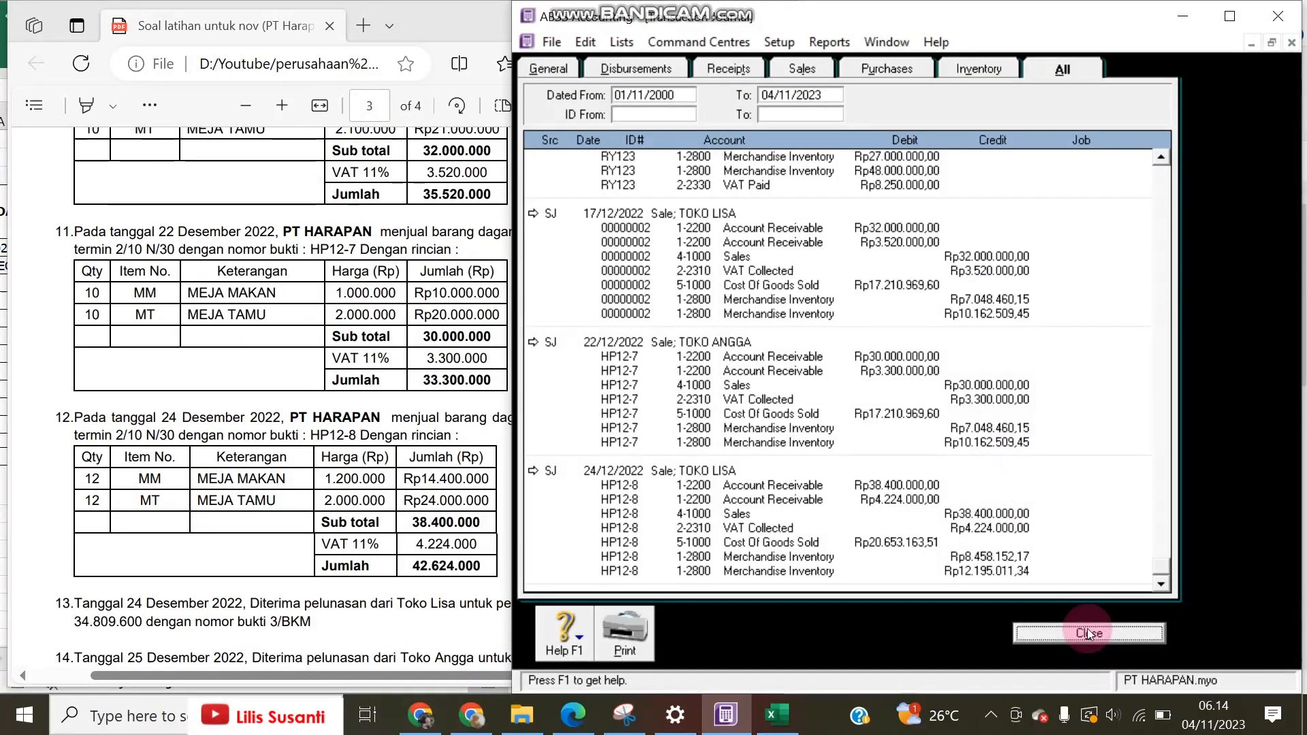
pyautogui.click(1071, 262)
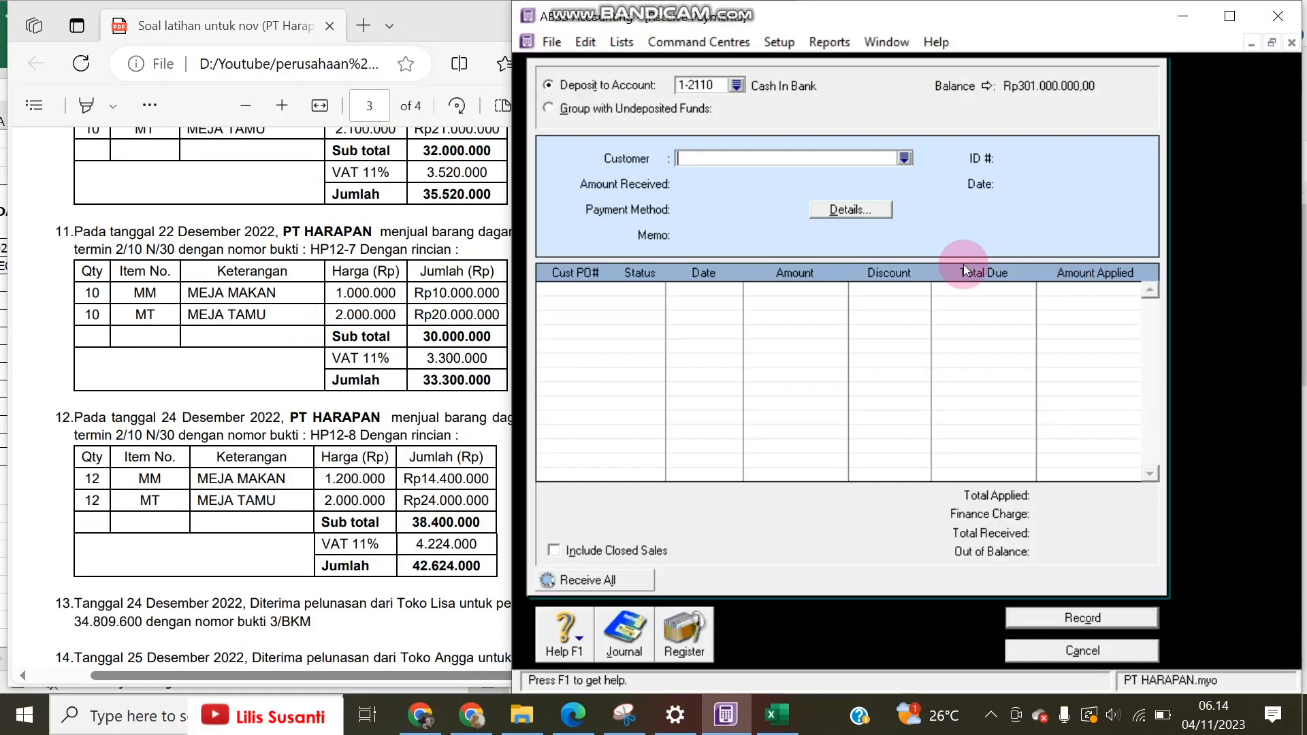
pyautogui.click(904, 159)
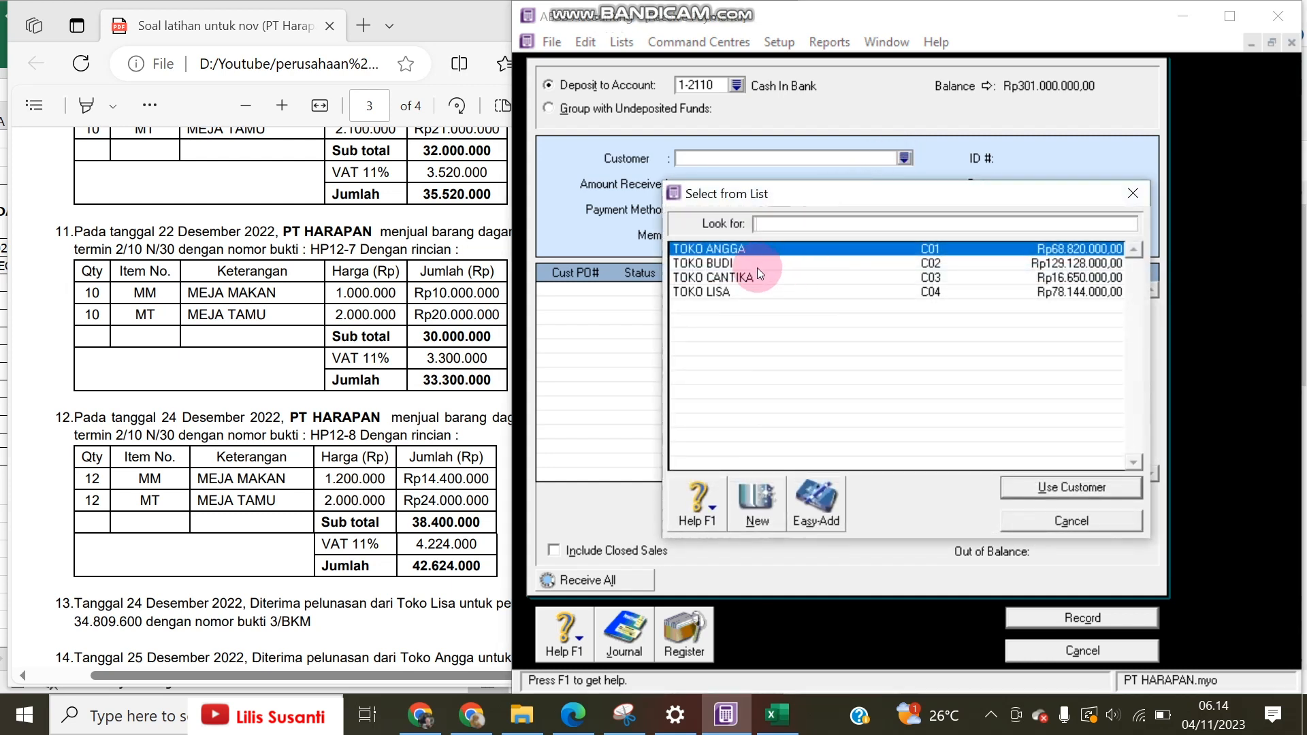
pyautogui.doubleClick(746, 291)
pyautogui.click(1029, 186)
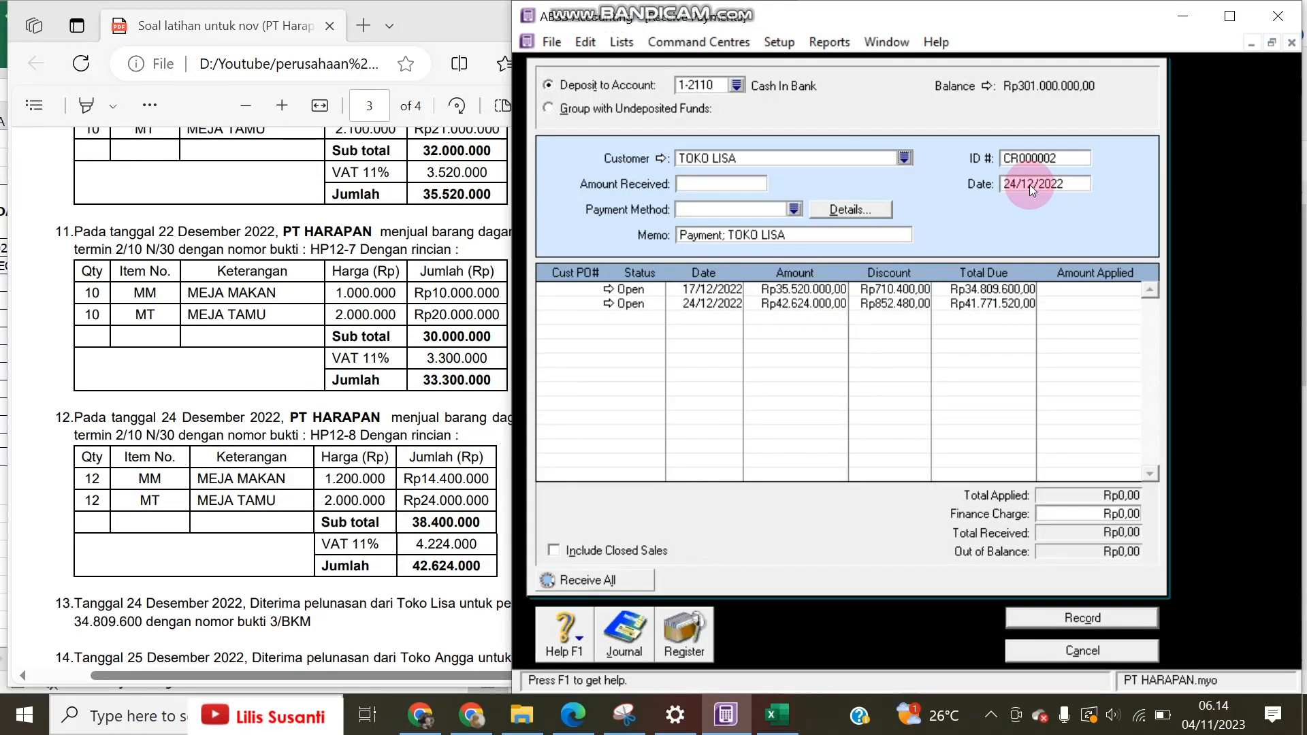
pyautogui.click(1020, 165)
pyautogui.write('3/BKM')
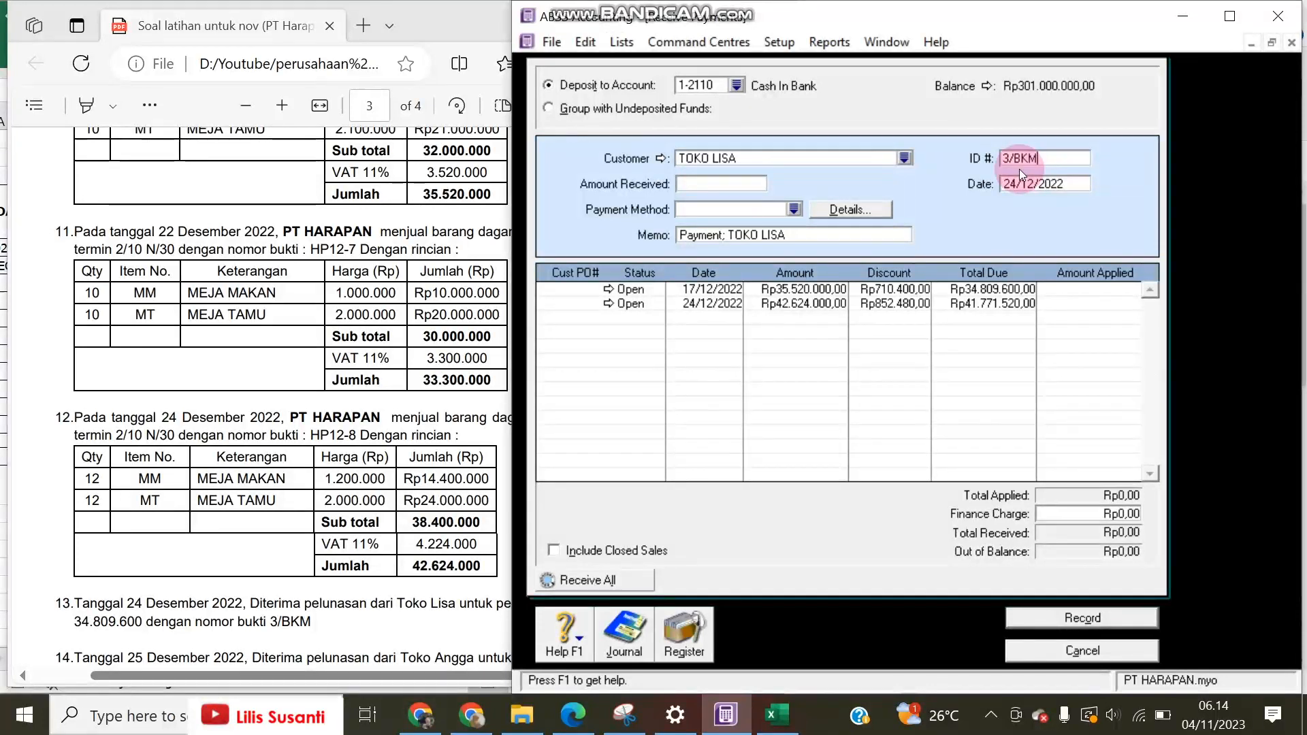
# Step: Enter 34.809.600 as the amount received and apply it in full to the invoice dated 17/12/2022
pyautogui.click(725, 185)
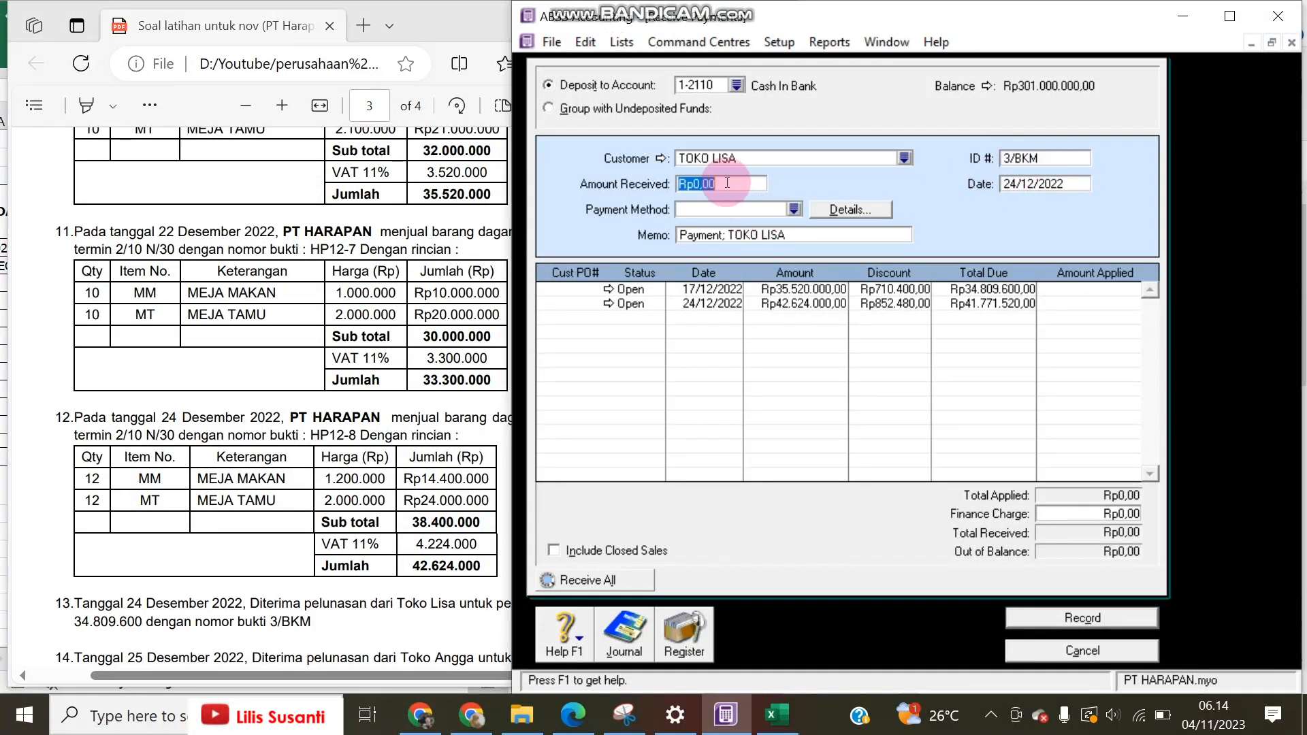
pyautogui.write('3480')
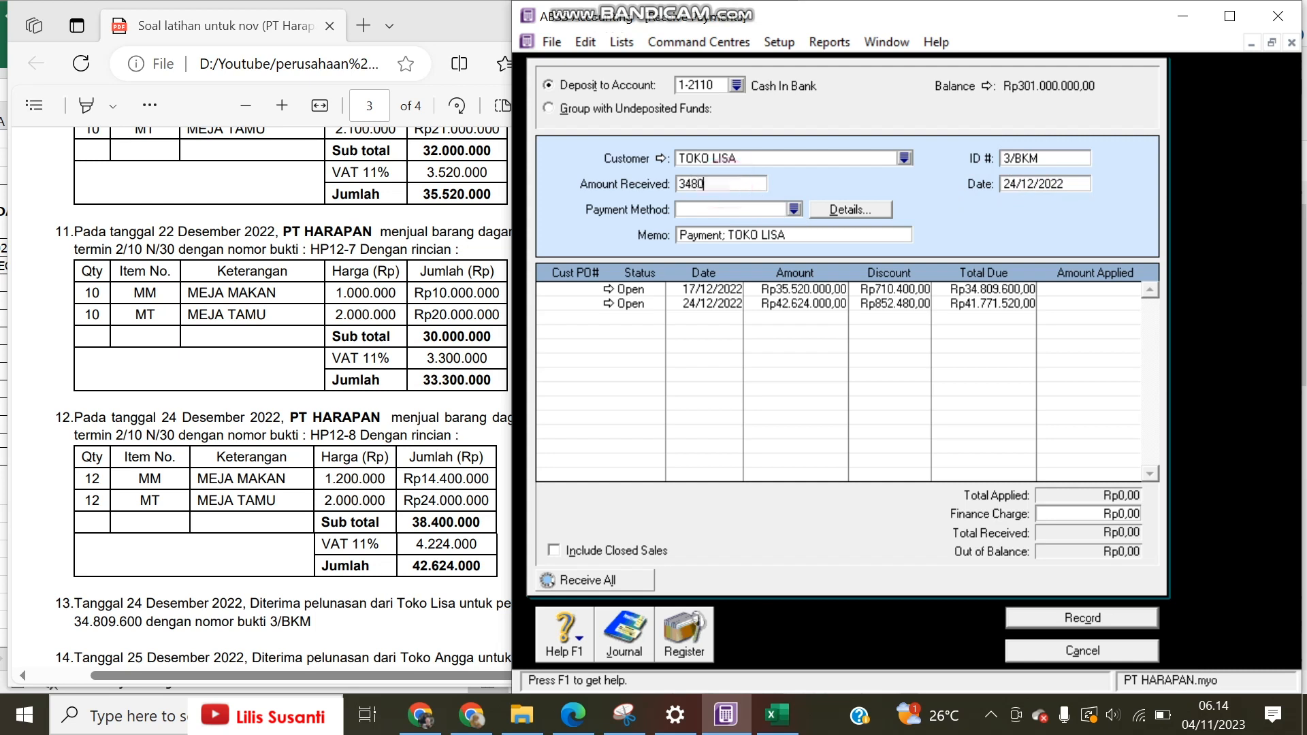
pyautogui.write('9600')
pyautogui.click(1068, 290)
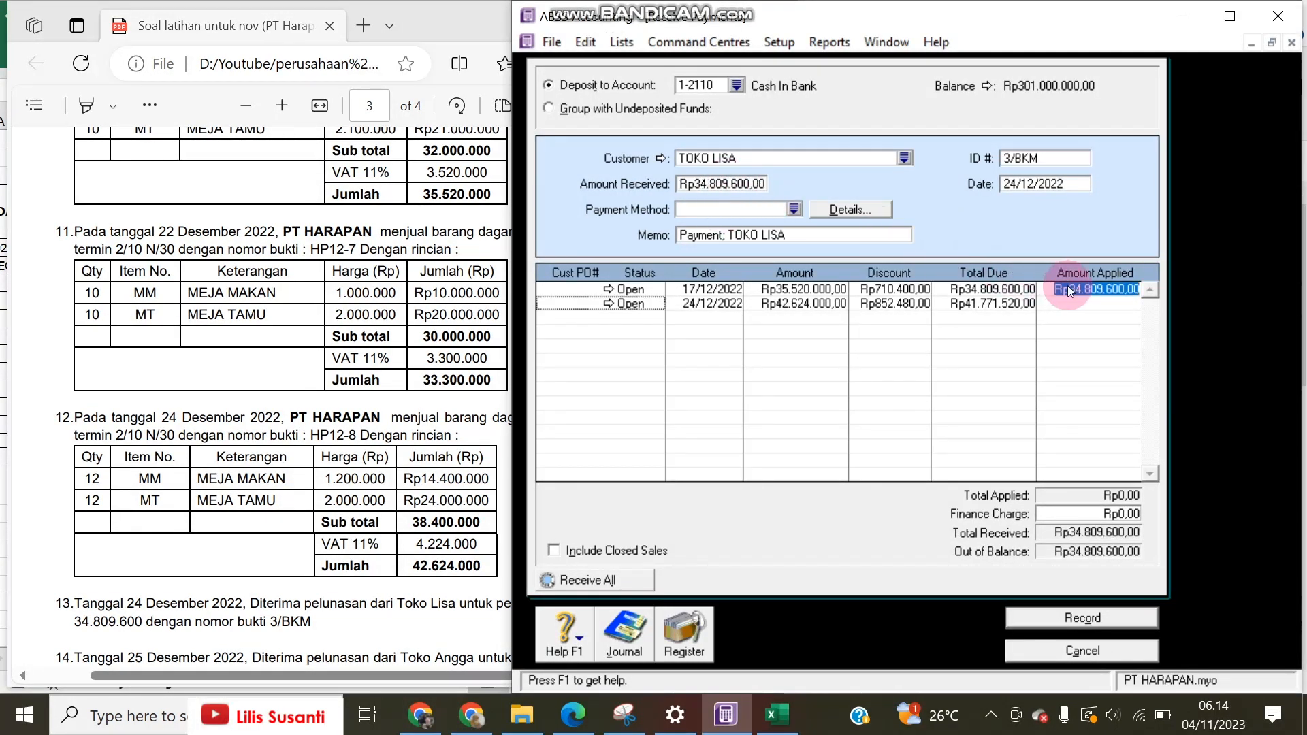
pyautogui.press('Tab')
# Step: Review the recap of the TOKO LISA payment, then record it with the Print Later option and leave payment entry
pyautogui.hotkey('ctrl', 'r')
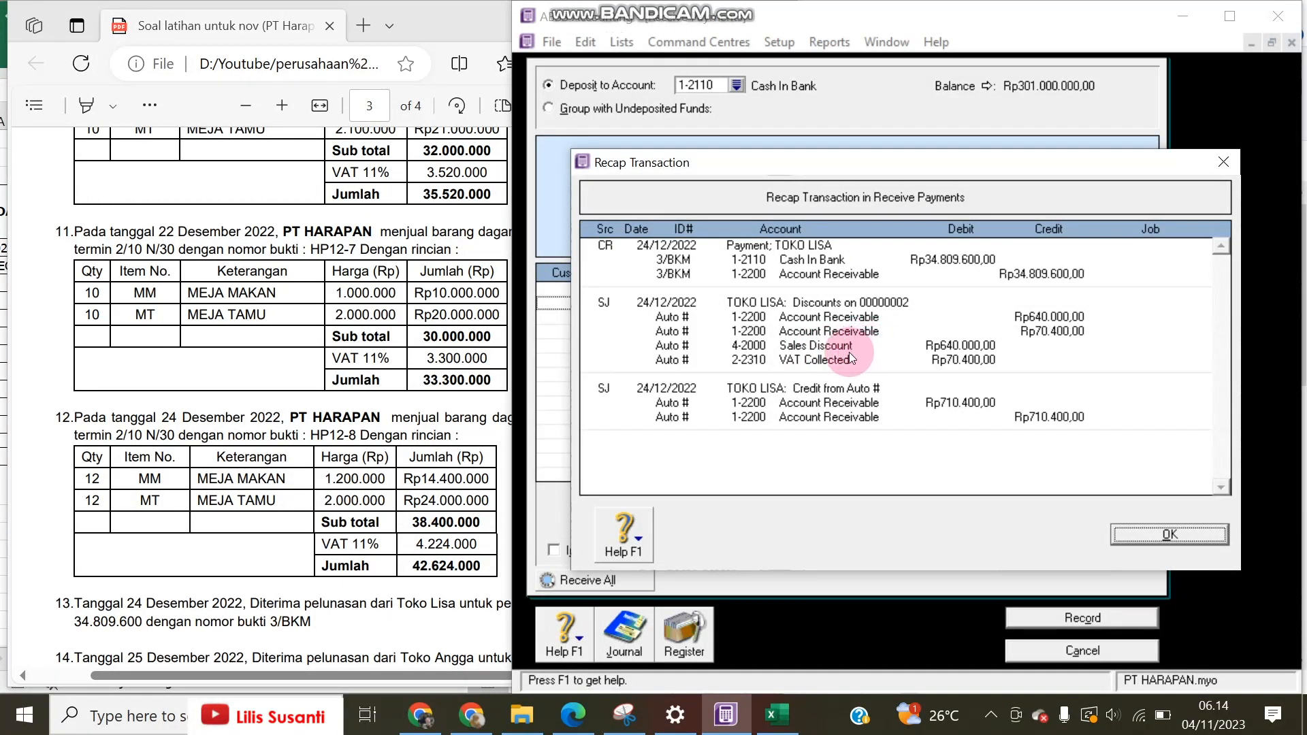
pyautogui.click(1154, 537)
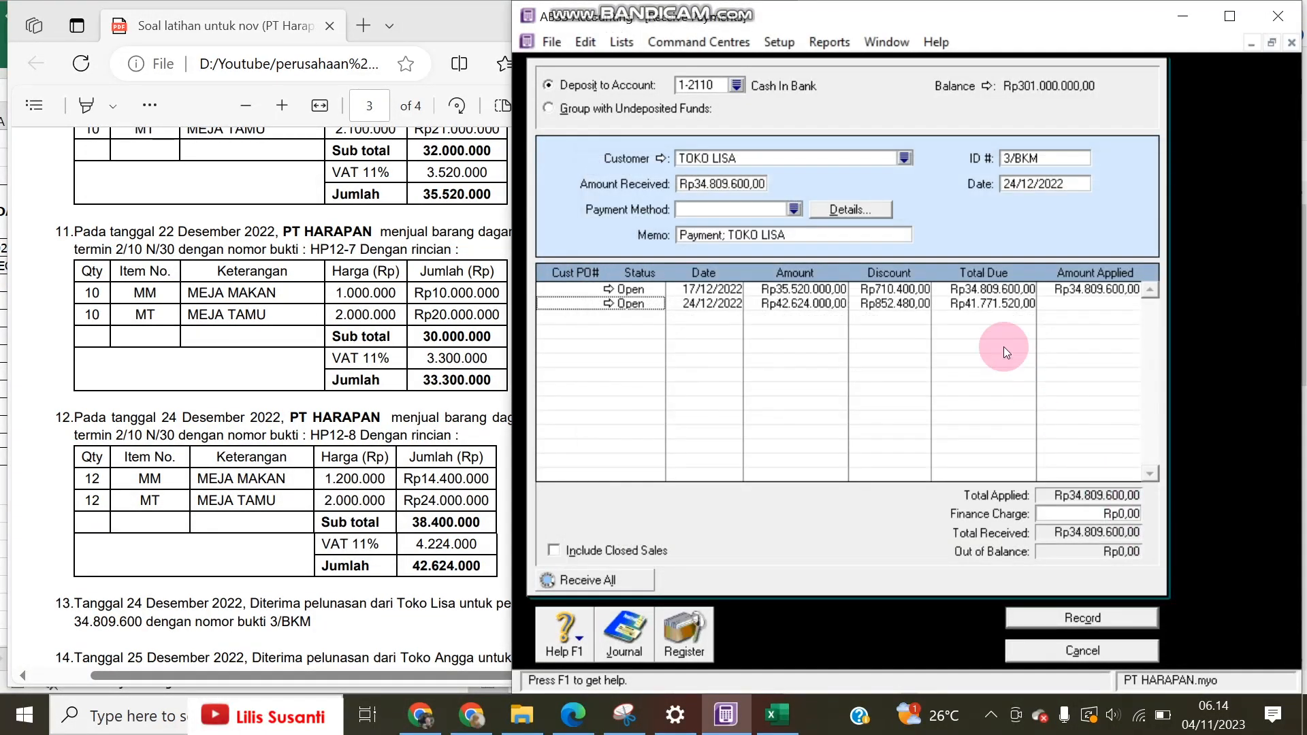
pyautogui.click(1094, 616)
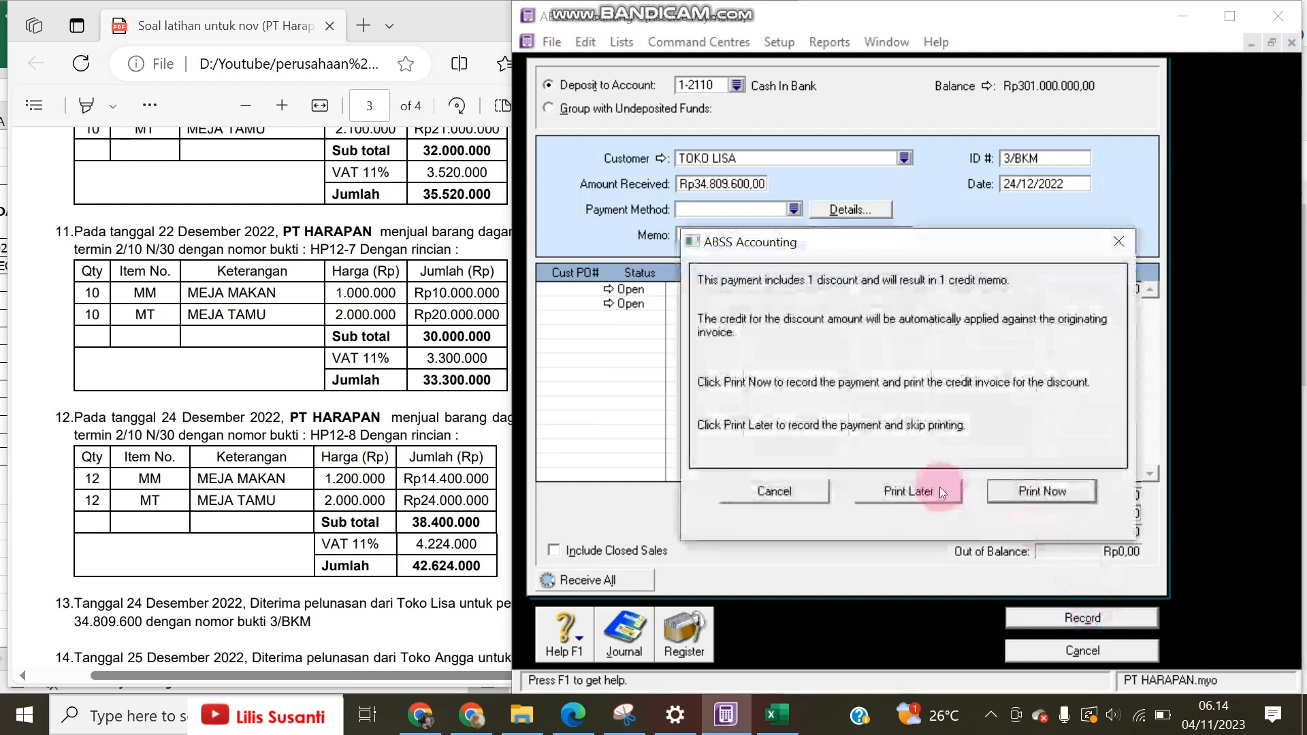
pyautogui.click(938, 490)
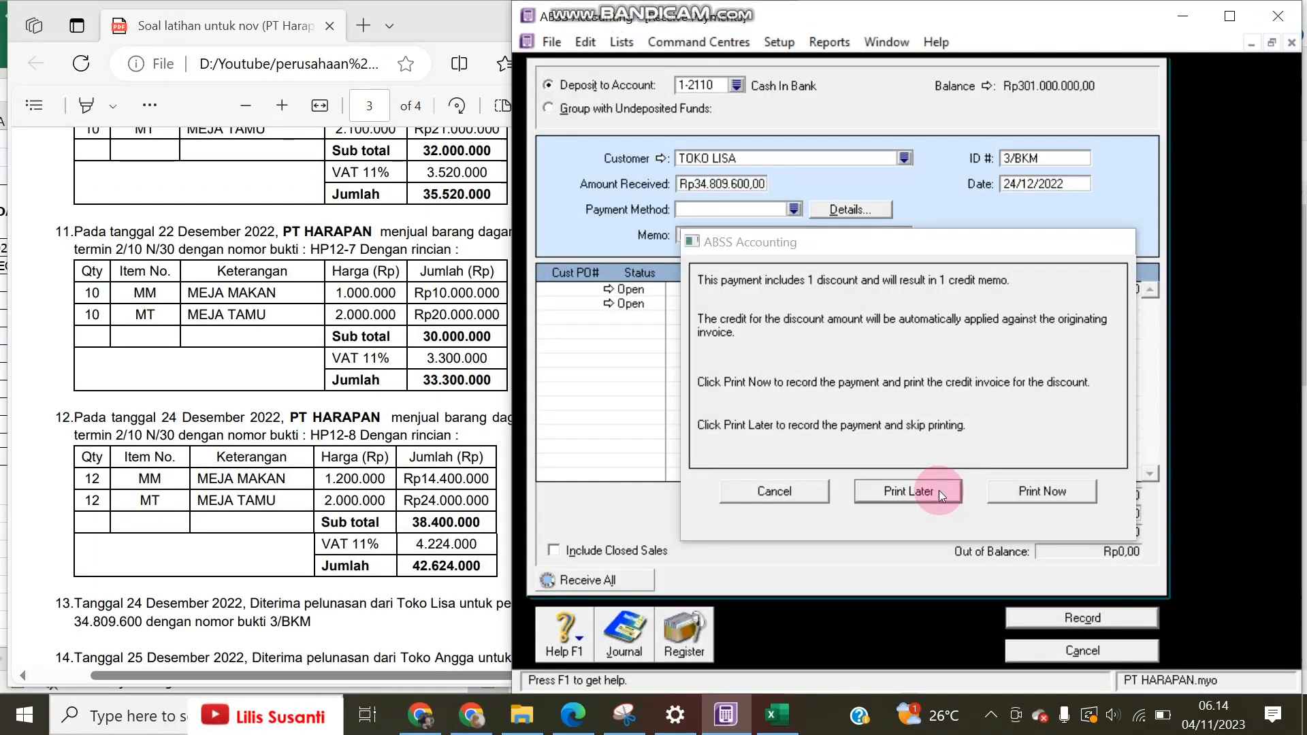
pyautogui.click(1052, 651)
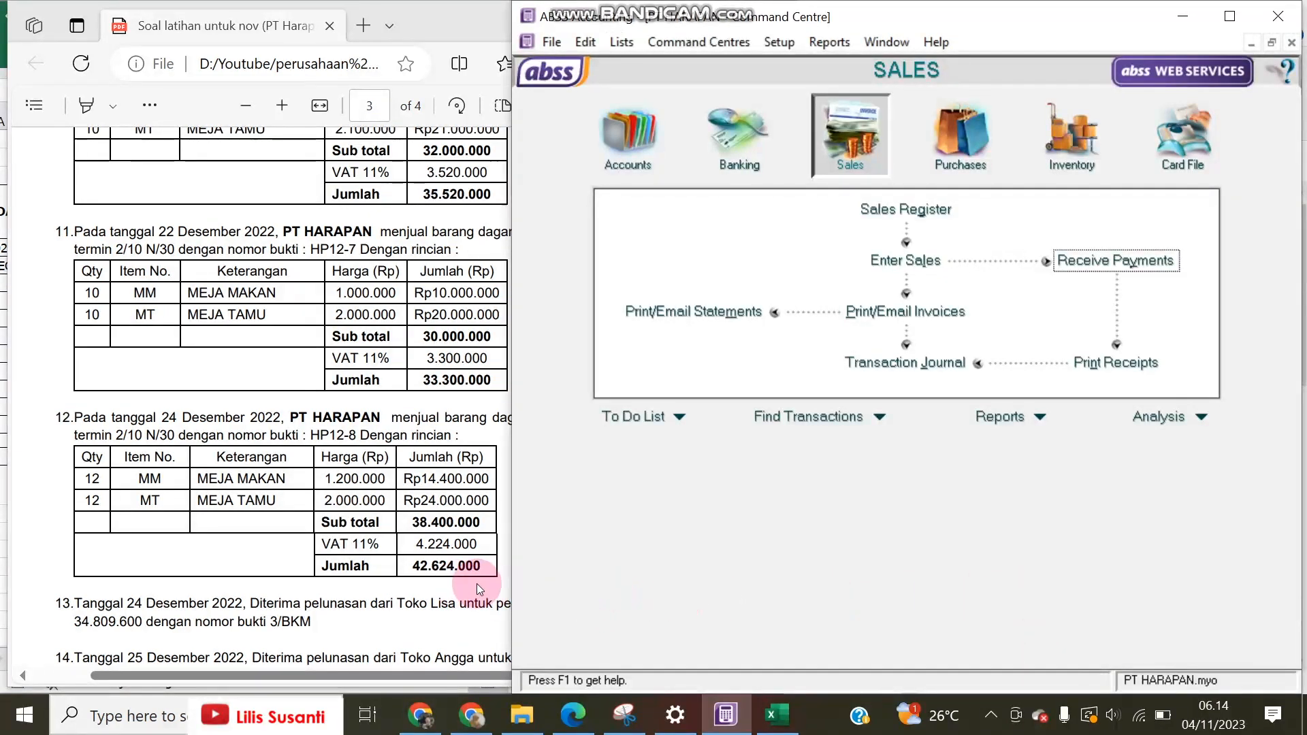
# Step: Read exercise item 14 in the PDF, then start a received payment for customer TOKO ANGGA
pyautogui.click(439, 512)
pyautogui.scroll(-2, 439, 514)
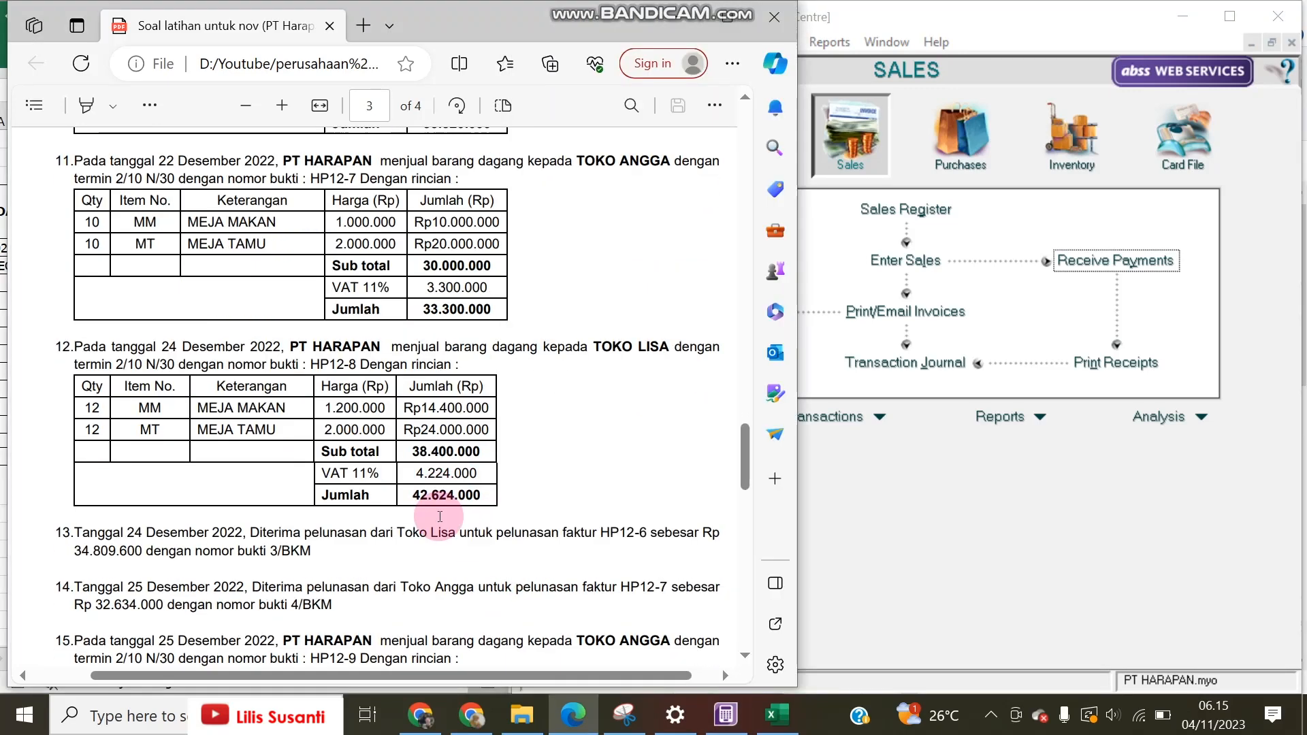
pyautogui.scroll(2, 439, 515)
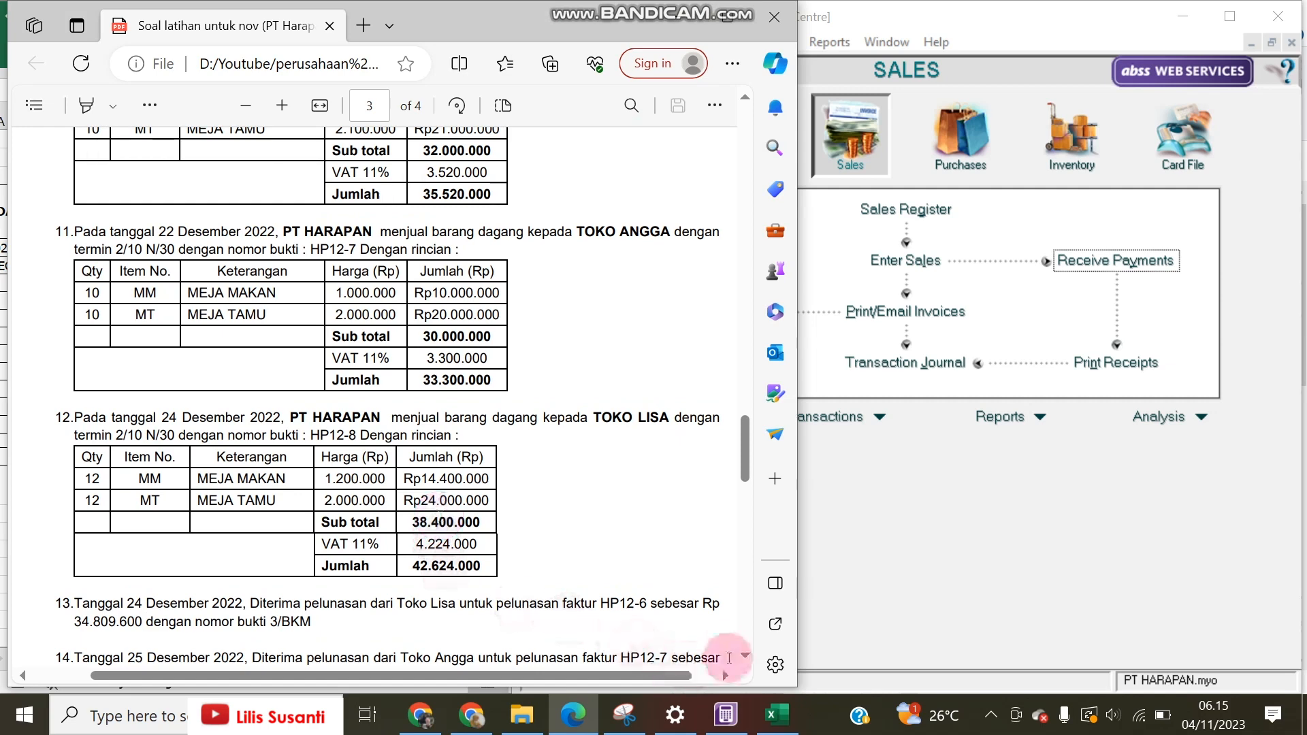
pyautogui.click(744, 656)
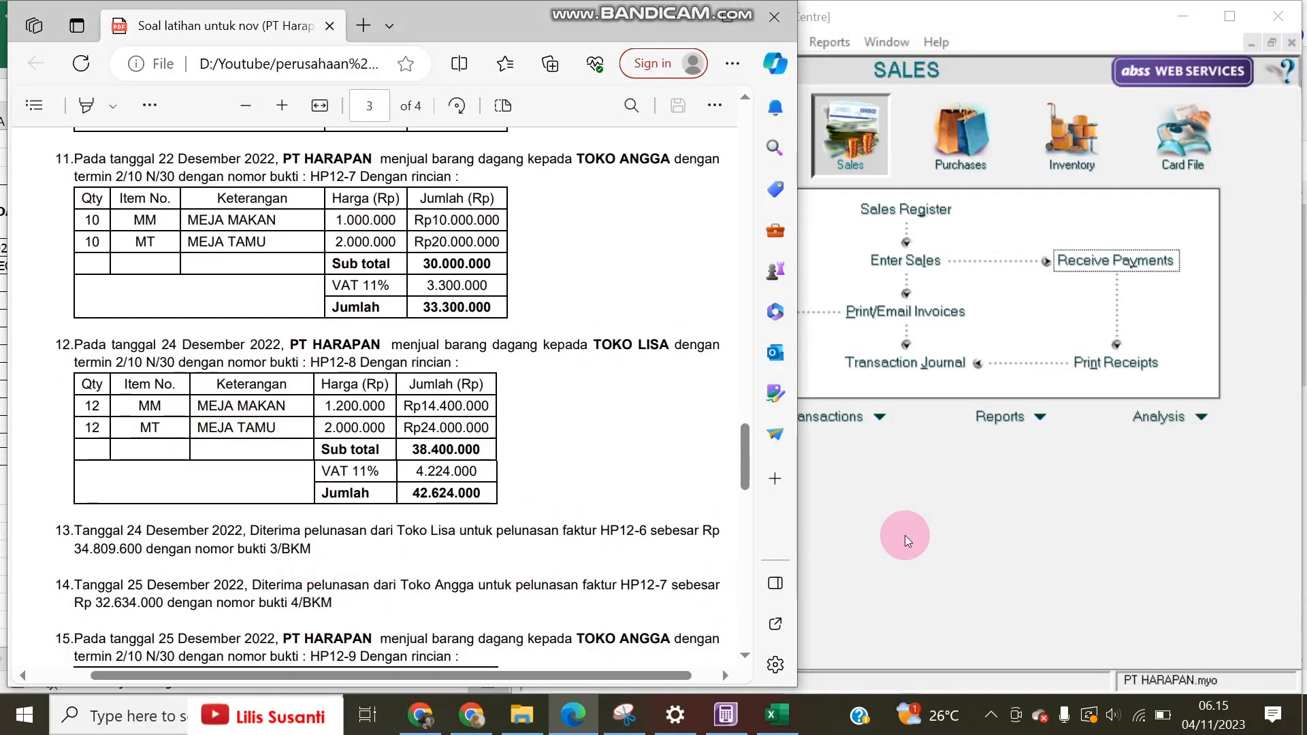
pyautogui.click(972, 386)
pyautogui.click(1089, 260)
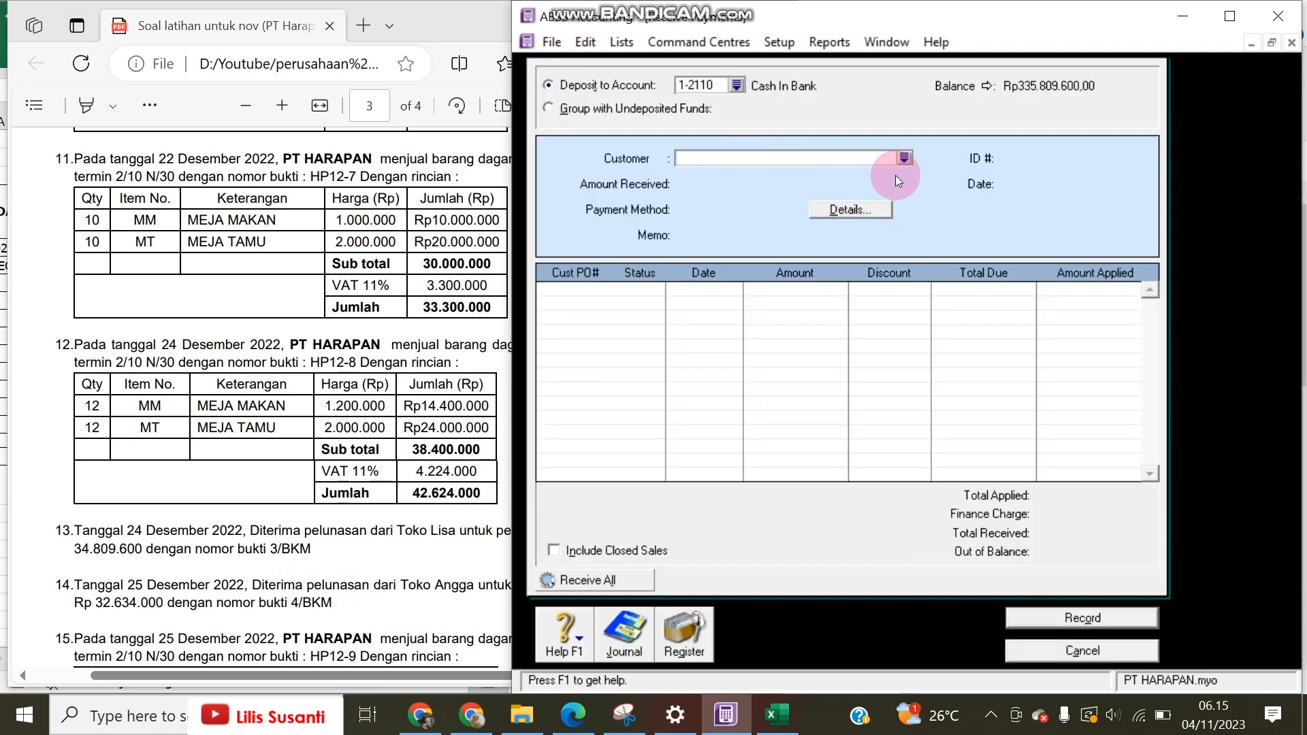
pyautogui.click(904, 158)
pyautogui.click(752, 249)
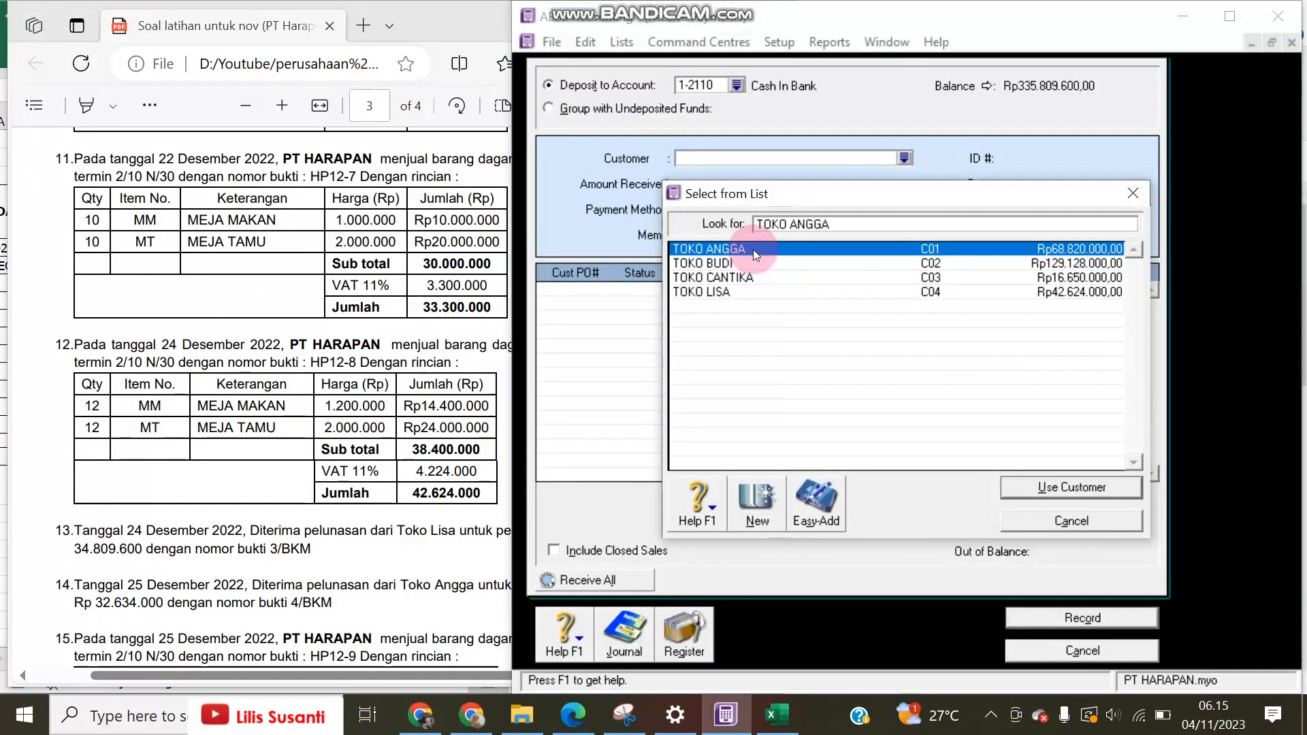
pyautogui.click(753, 249)
# Step: Date the TOKO ANGGA payment 25/12/2022 and set its ID number to 4/BKM
pyautogui.click(1043, 186)
pyautogui.click(1043, 185)
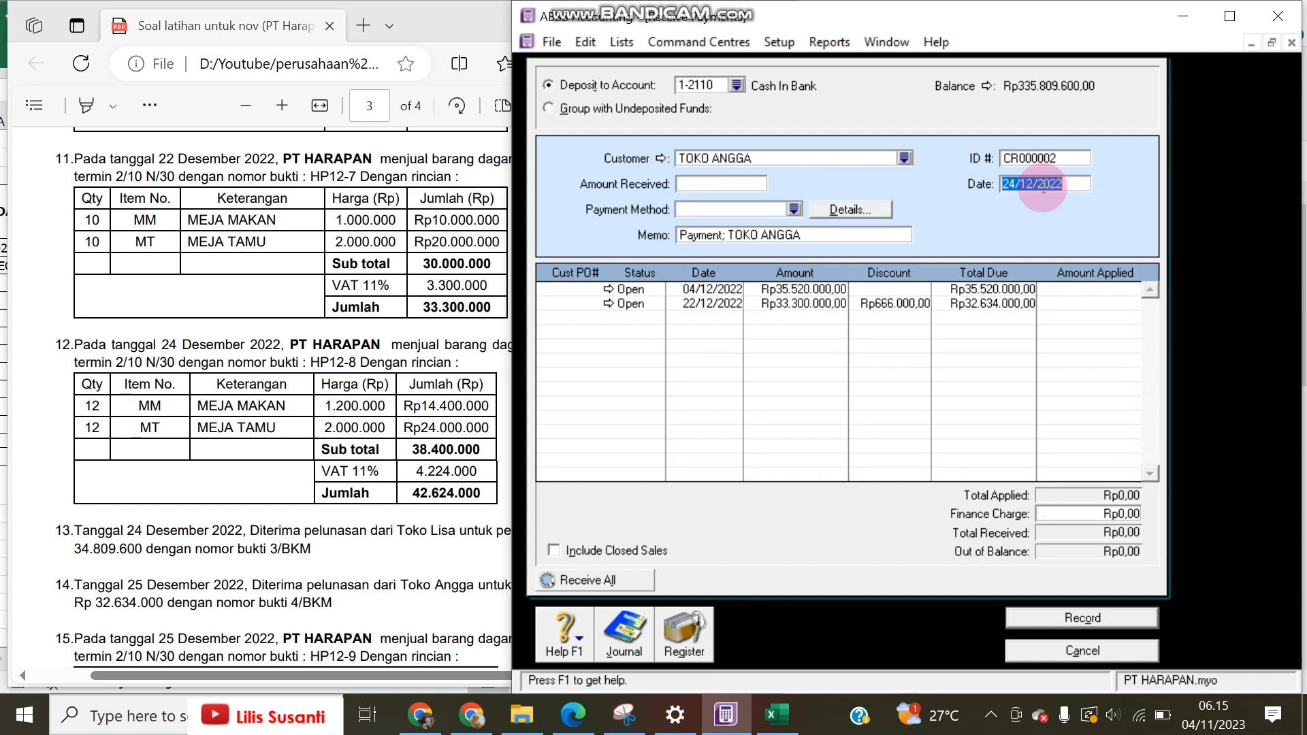
pyautogui.moveTo(1017, 186); pyautogui.dragTo(1012, 185)
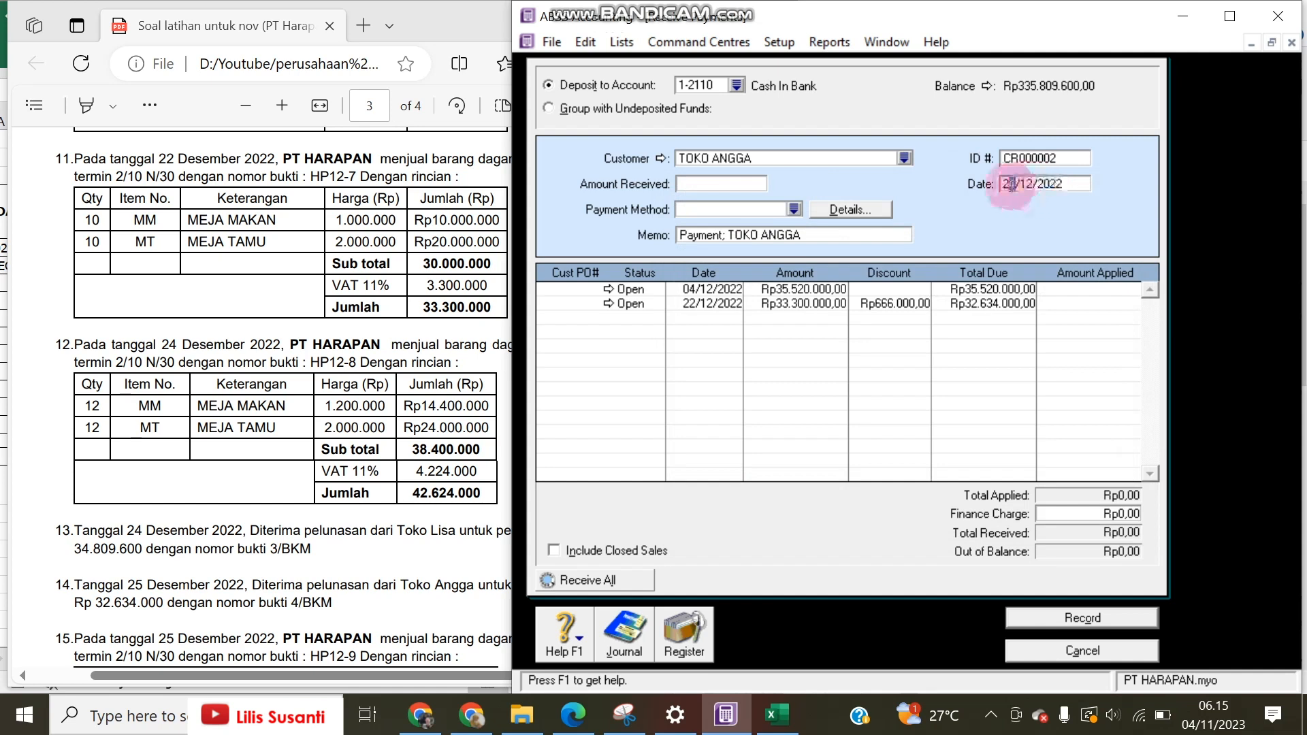
pyautogui.write('5')
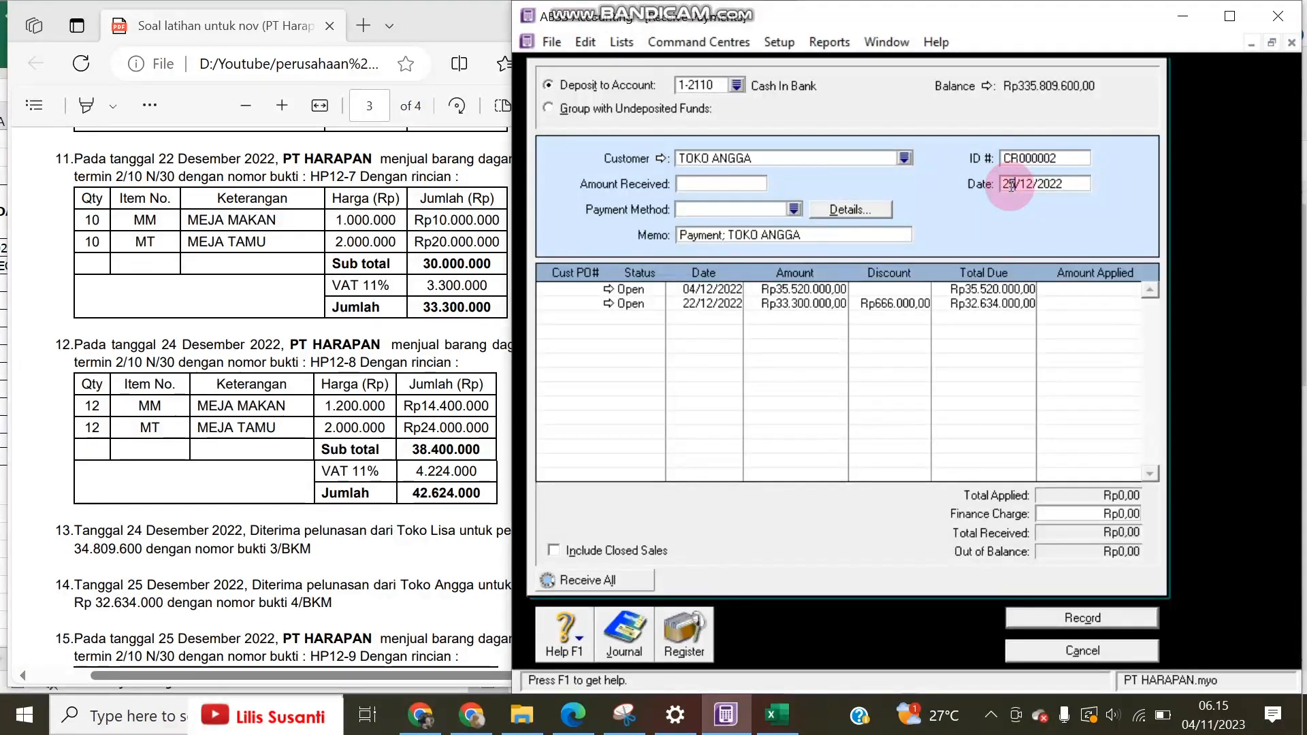
pyautogui.click(1065, 156)
pyautogui.write('4/BKM')
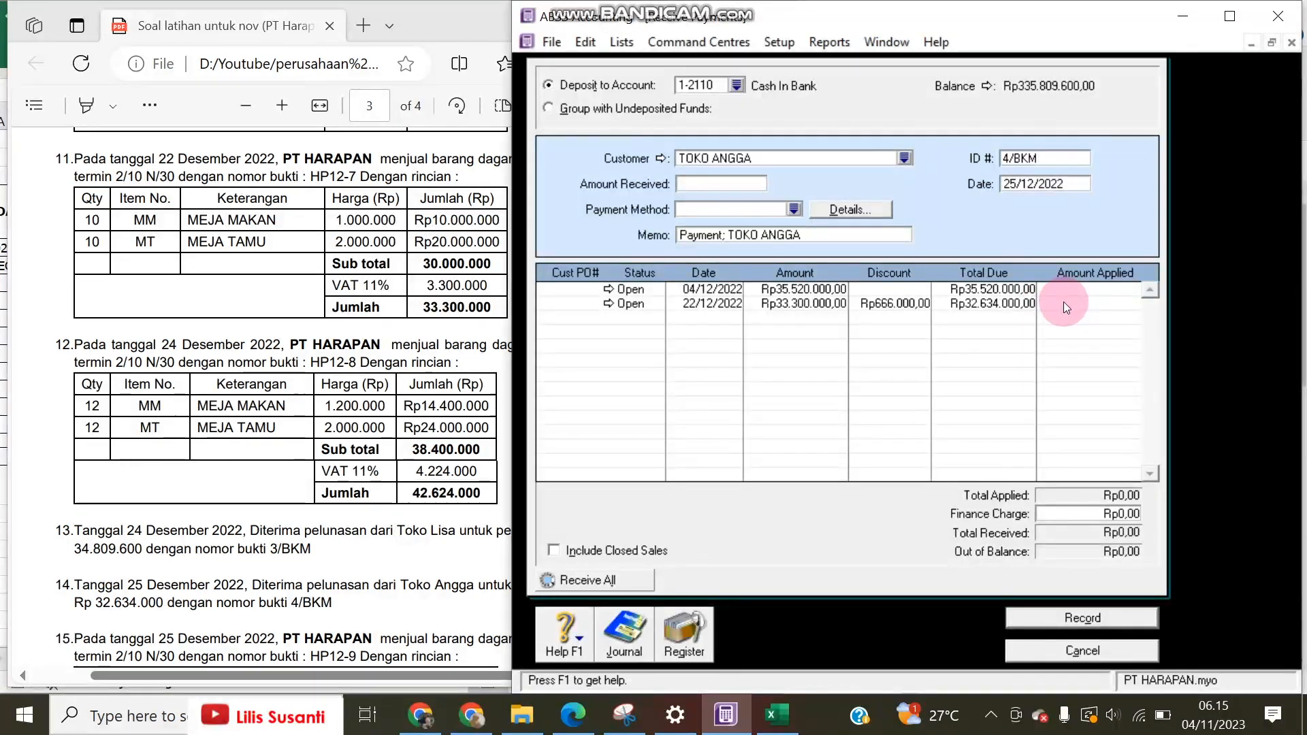
# Step: Enter 32.634.000 as the amount received and apply it in full to the TOKO ANGGA invoice dated 22/12/2022
pyautogui.click(746, 182)
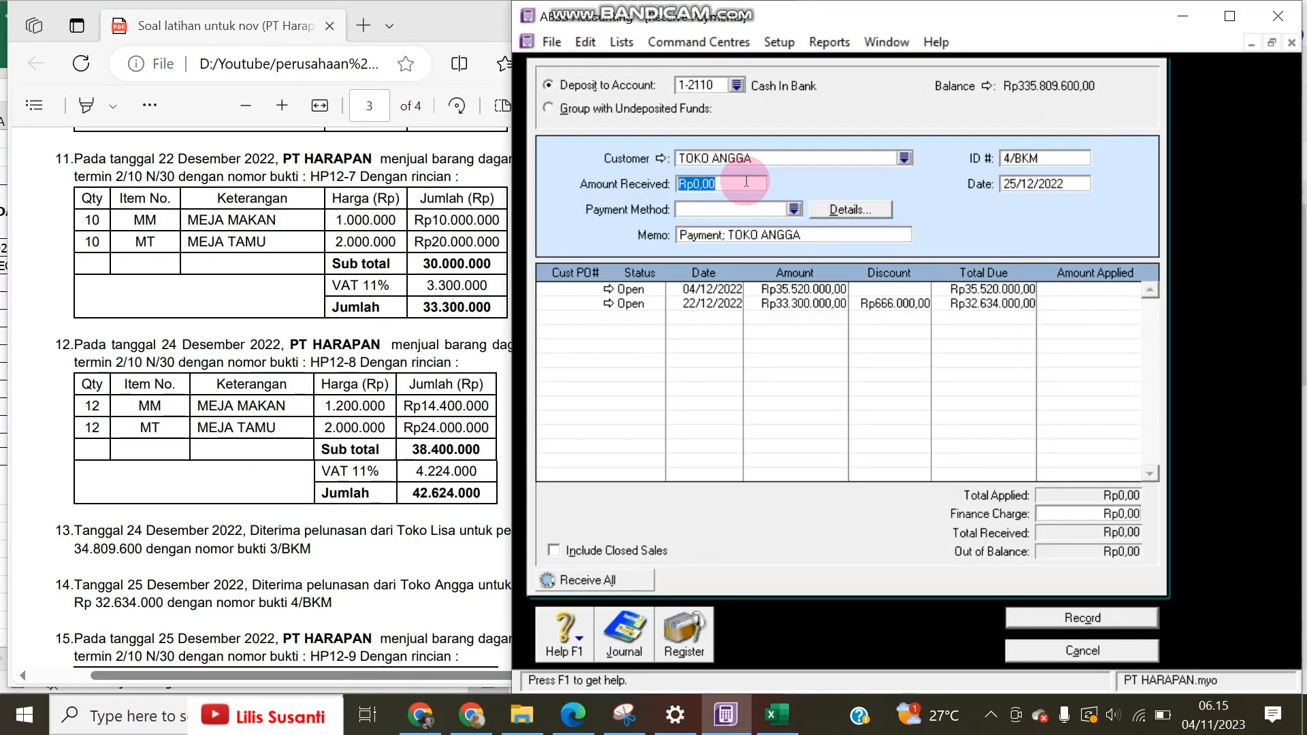
pyautogui.write('32634000')
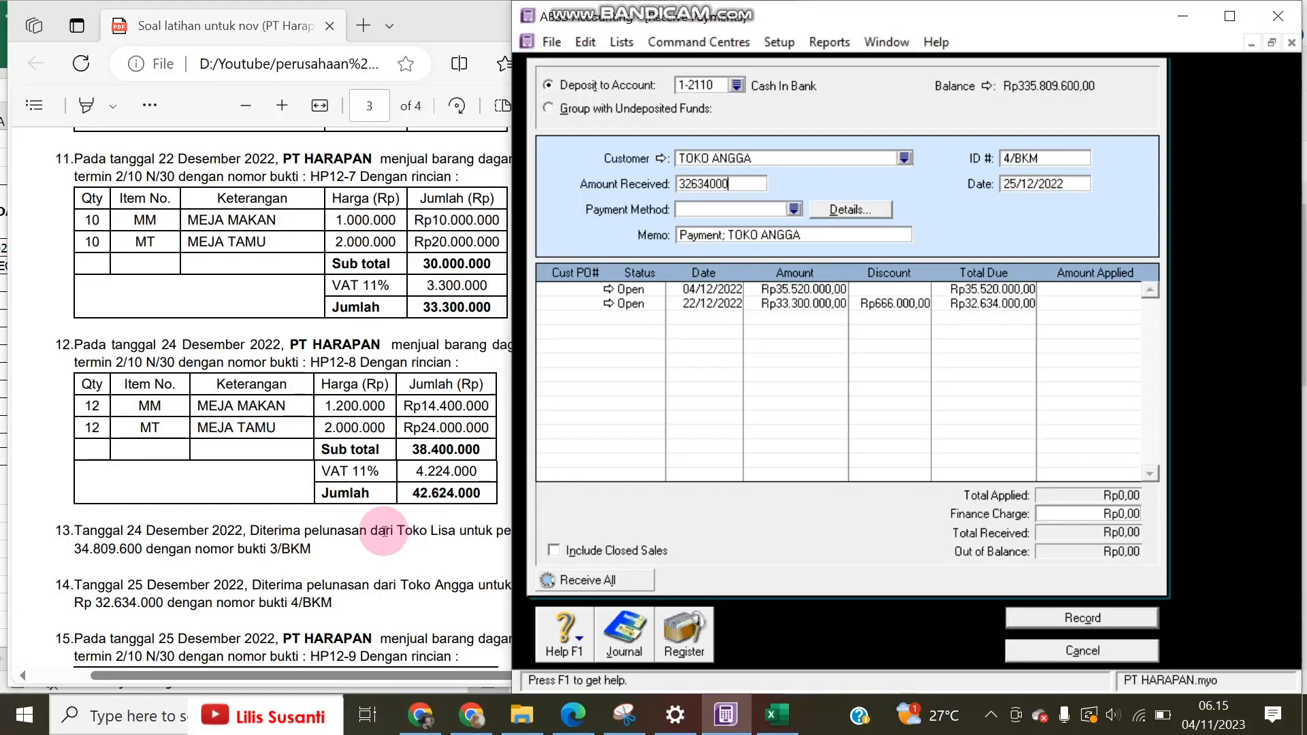
pyautogui.click(384, 531)
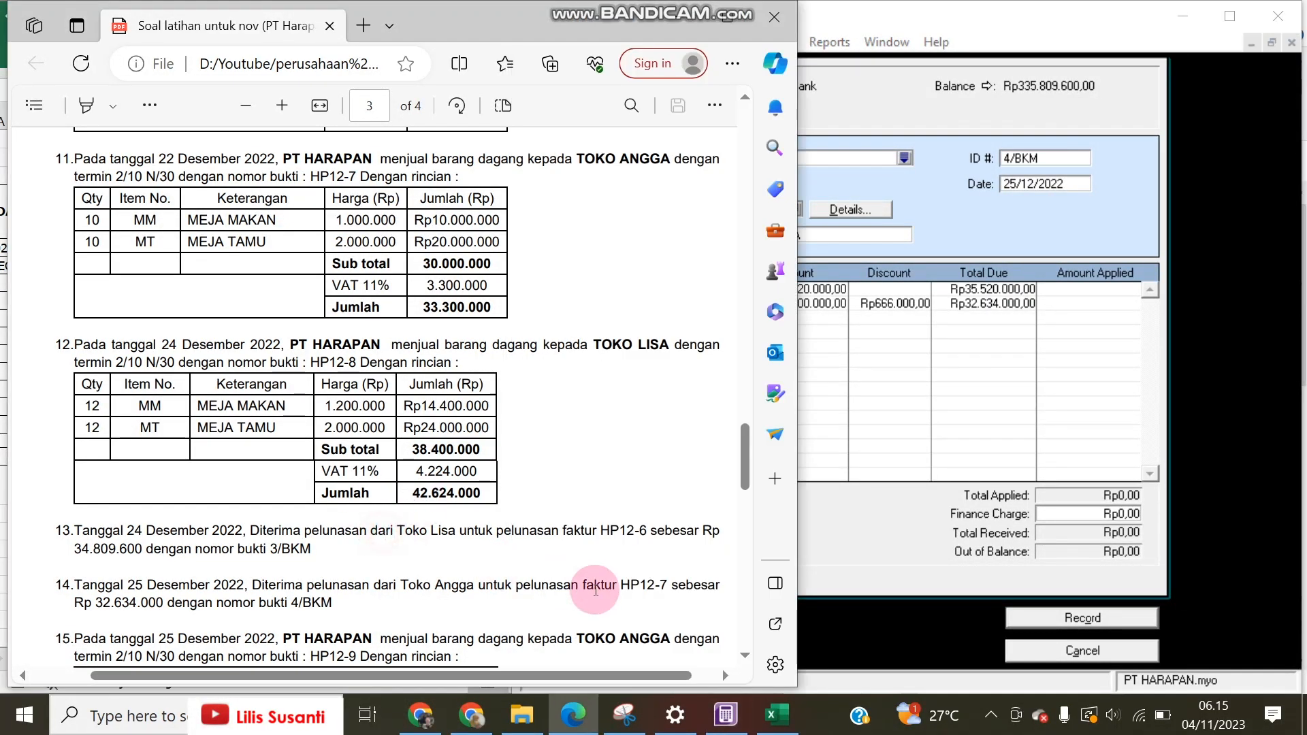
pyautogui.click(1066, 310)
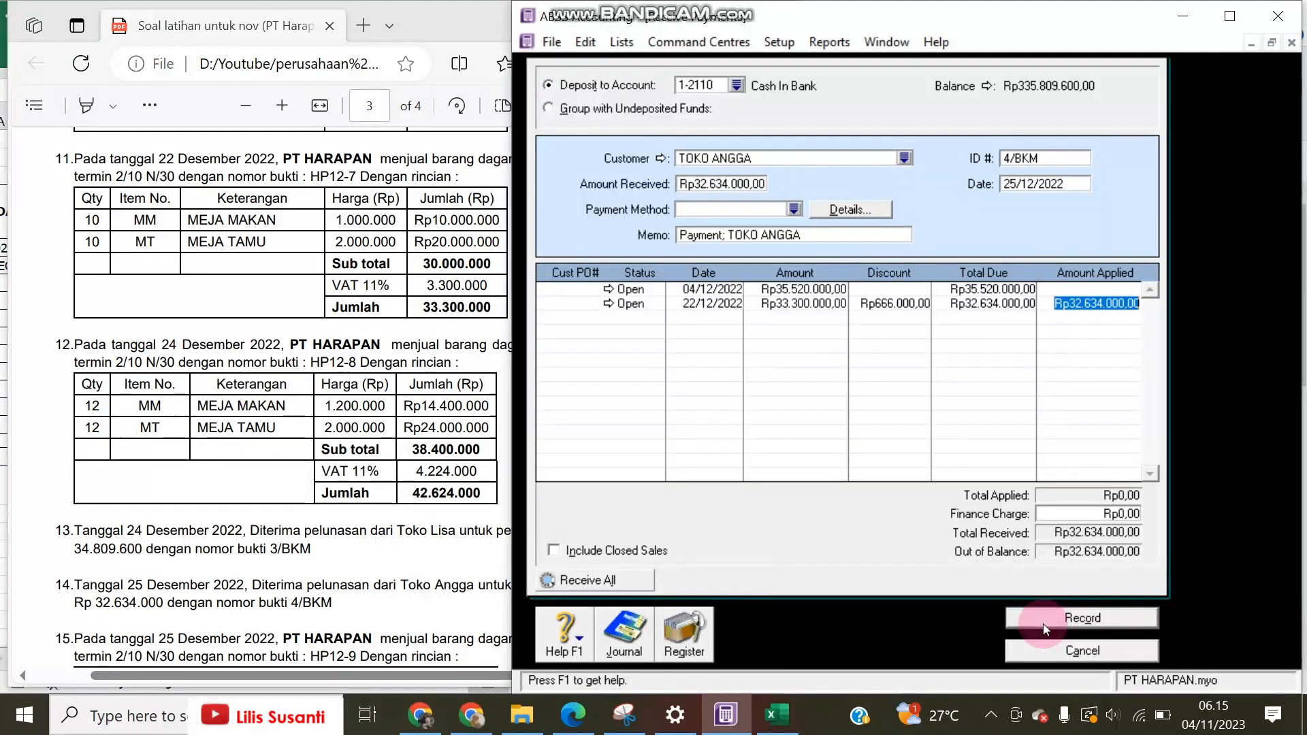
pyautogui.hotkey('ctrl', 'r')
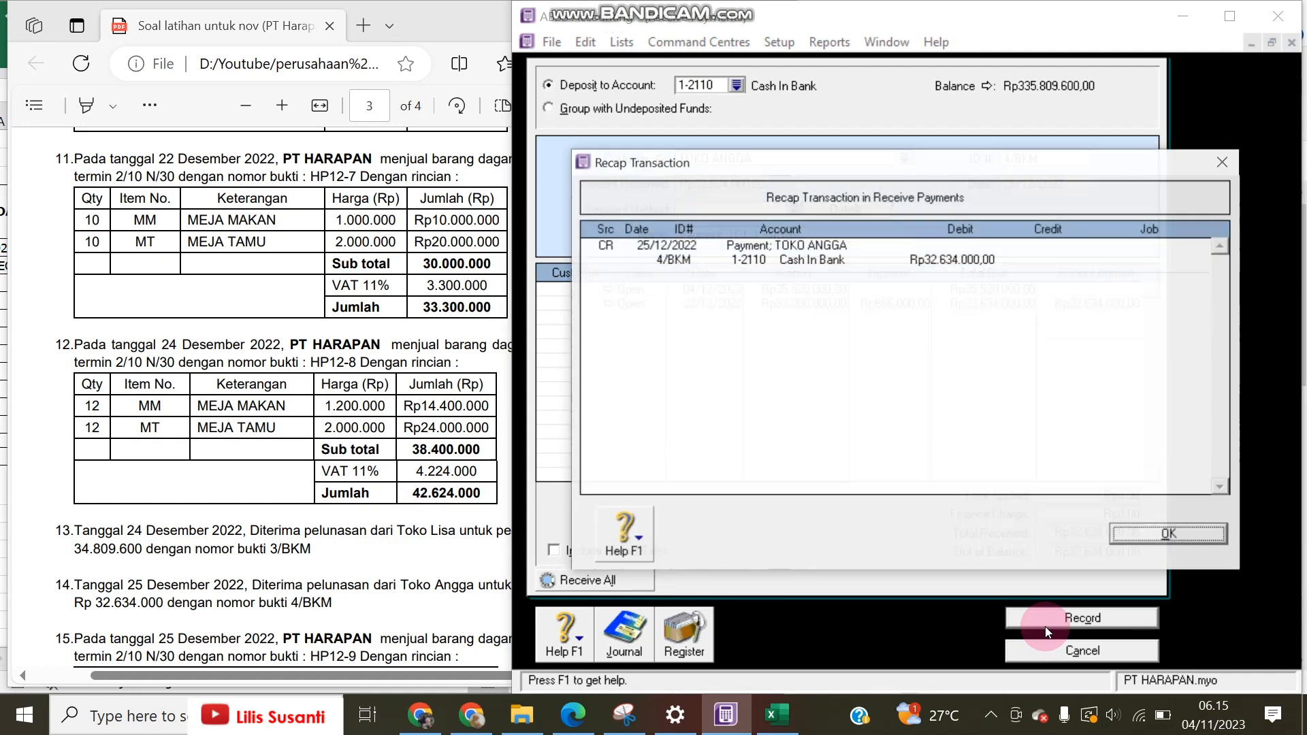
pyautogui.click(1169, 535)
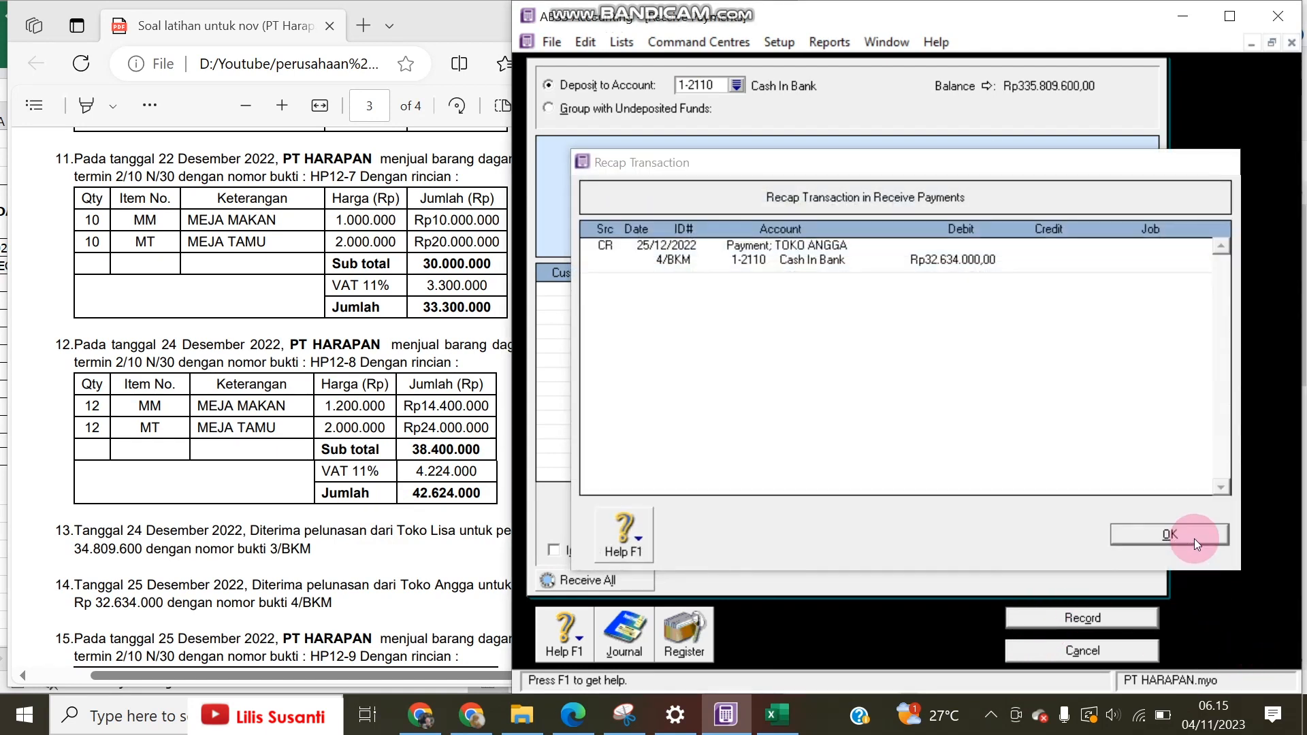
pyautogui.press('Tab')
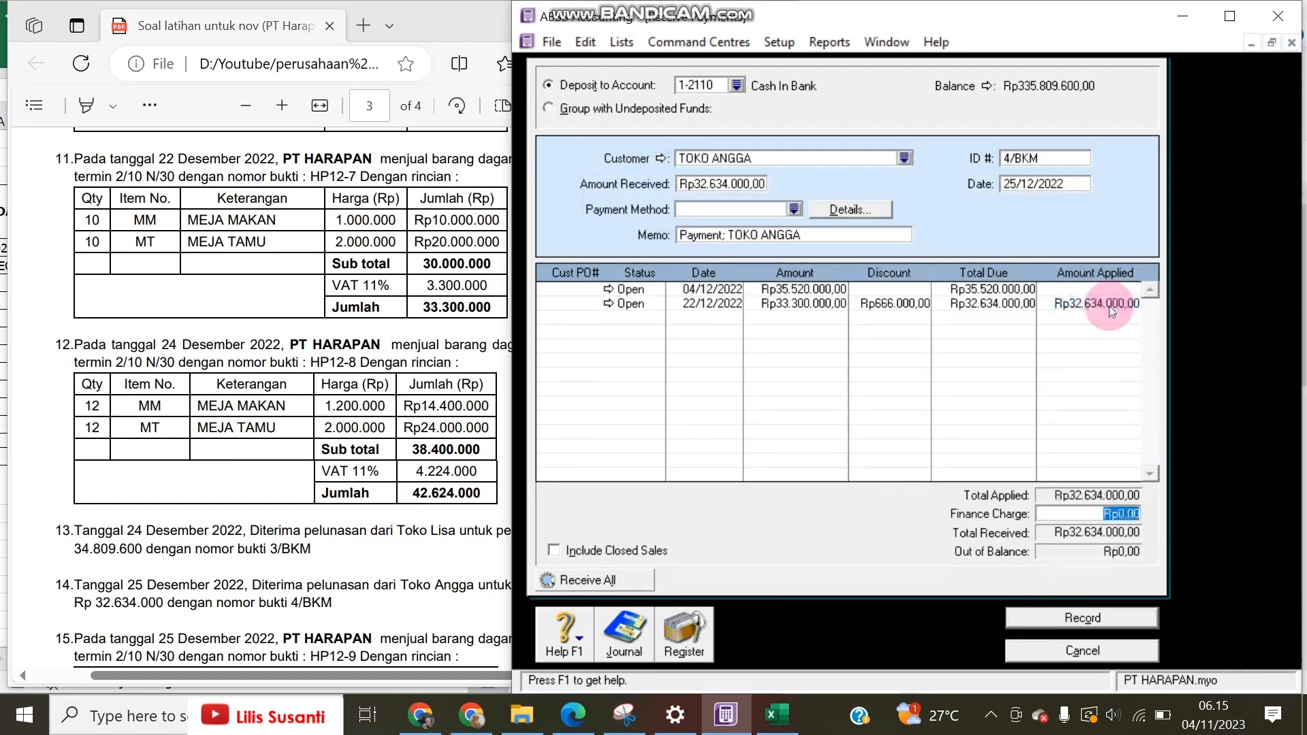
# Step: Review the recap of the TOKO ANGGA payment, record it with the Print Later option and leave payment entry
pyautogui.hotkey('ctrl', 'r')
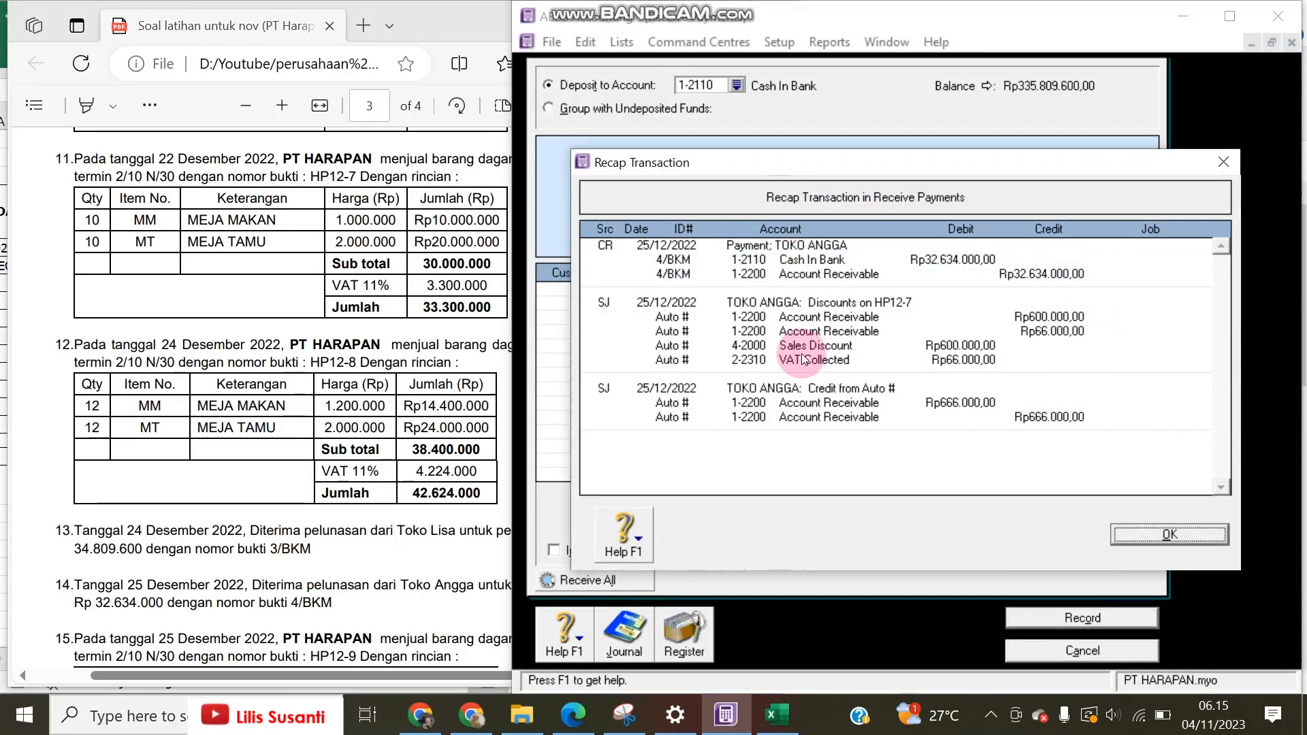
pyautogui.click(1211, 532)
pyautogui.click(1082, 612)
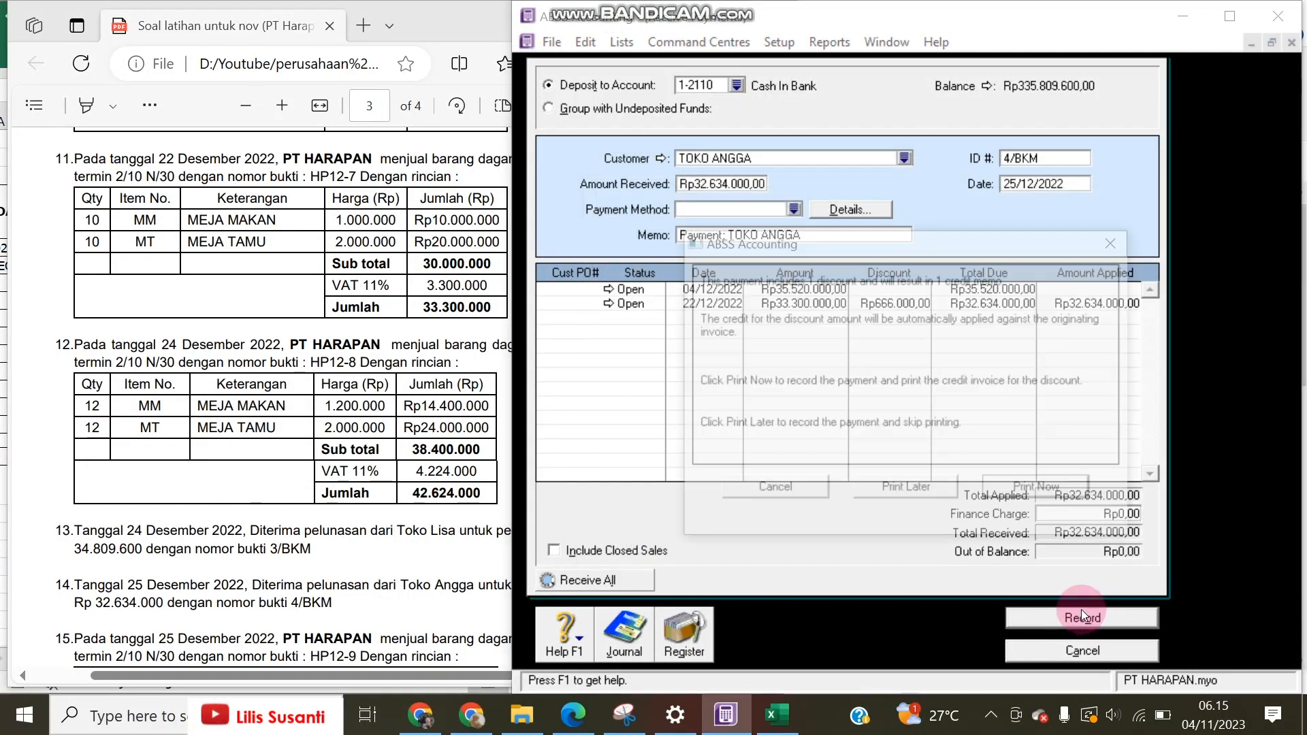
pyautogui.click(917, 490)
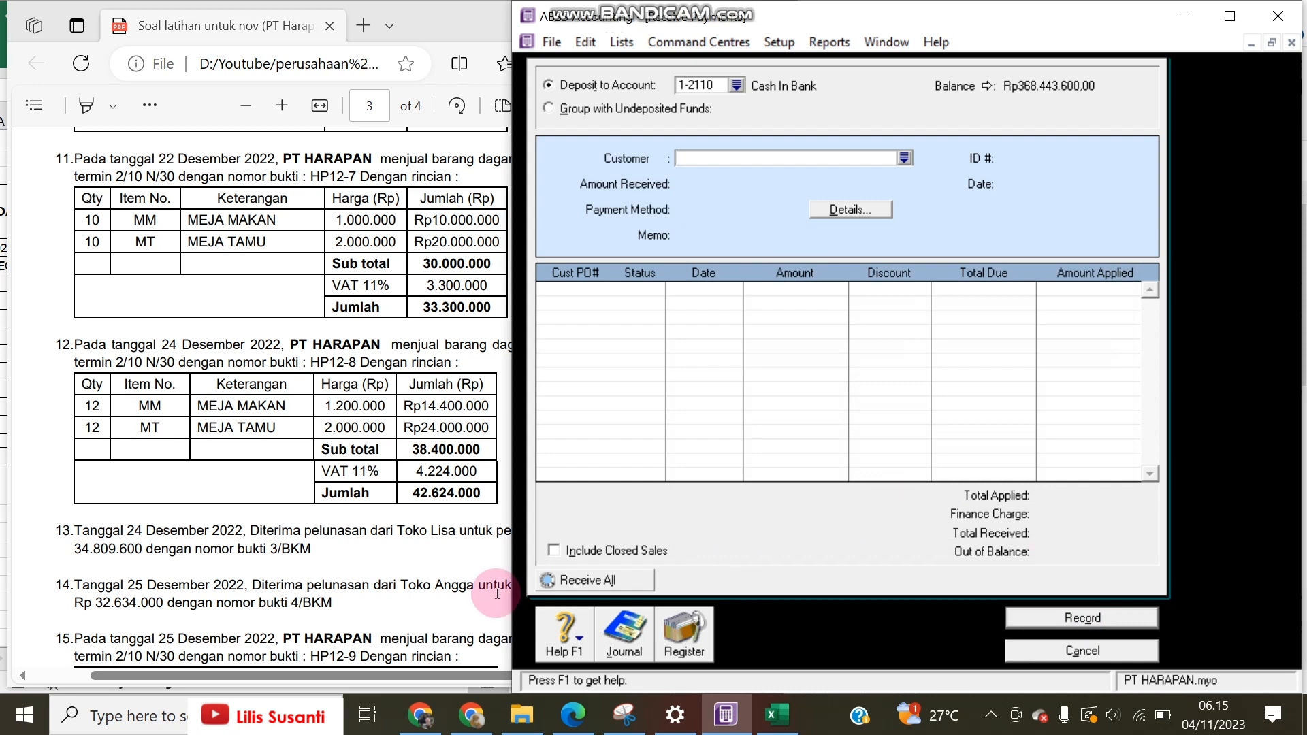
pyautogui.click(432, 599)
pyautogui.scroll(-2, 432, 599)
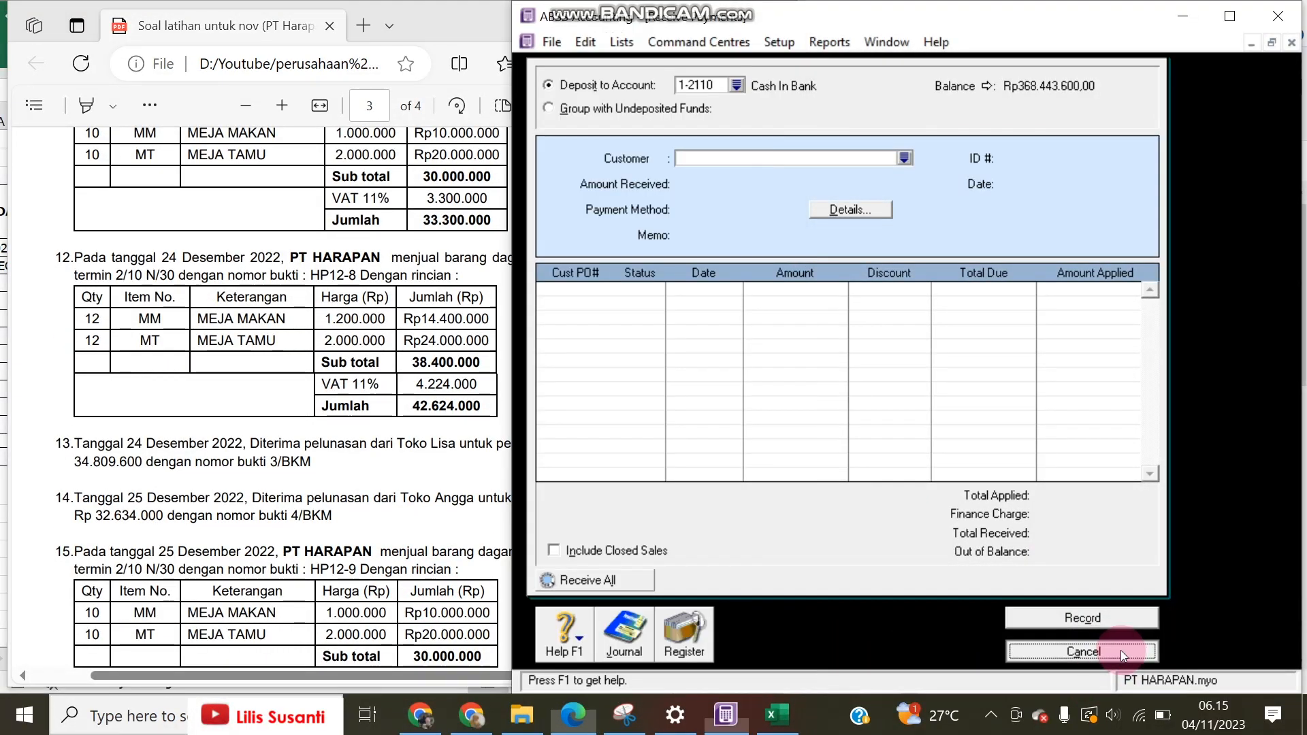
pyautogui.click(1120, 651)
# Step: Start a new sales invoice for TOKO ANGGA, as given in exercise item 15
pyautogui.click(896, 261)
pyautogui.click(828, 95)
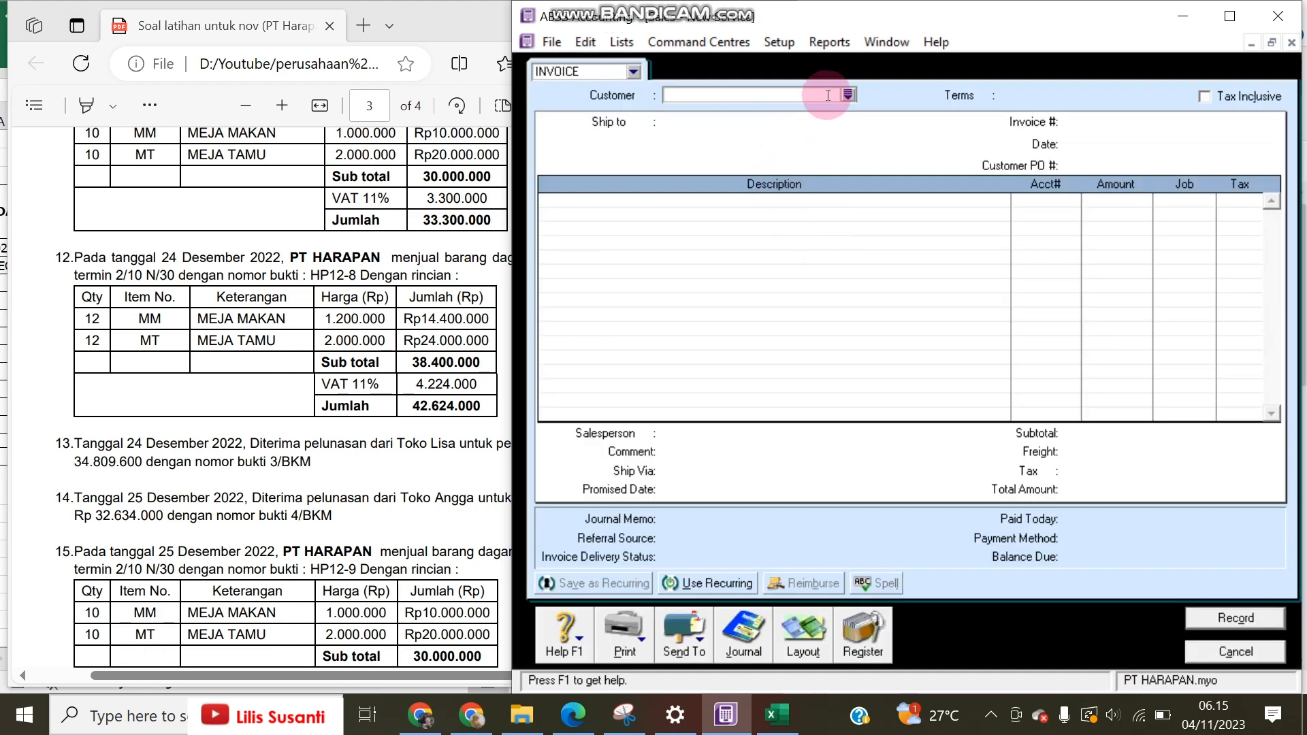
pyautogui.click(260, 501)
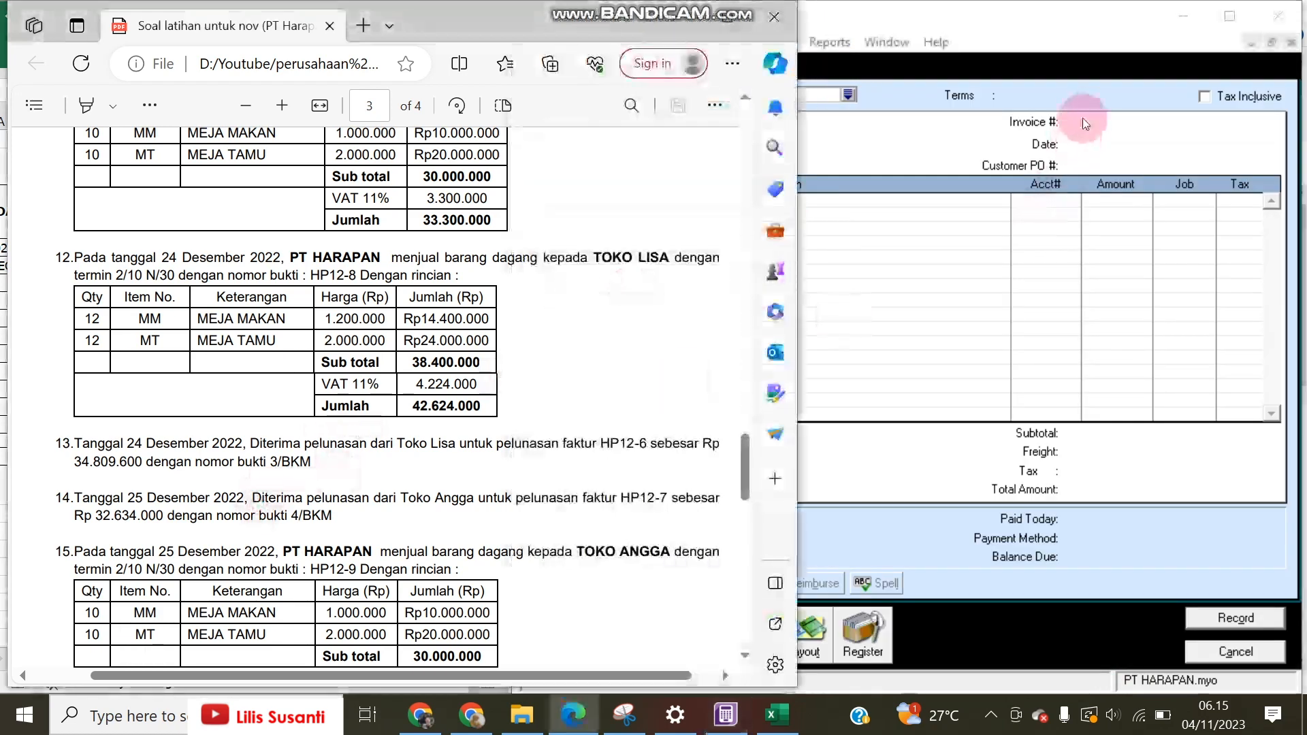
pyautogui.click(916, 116)
pyautogui.click(848, 94)
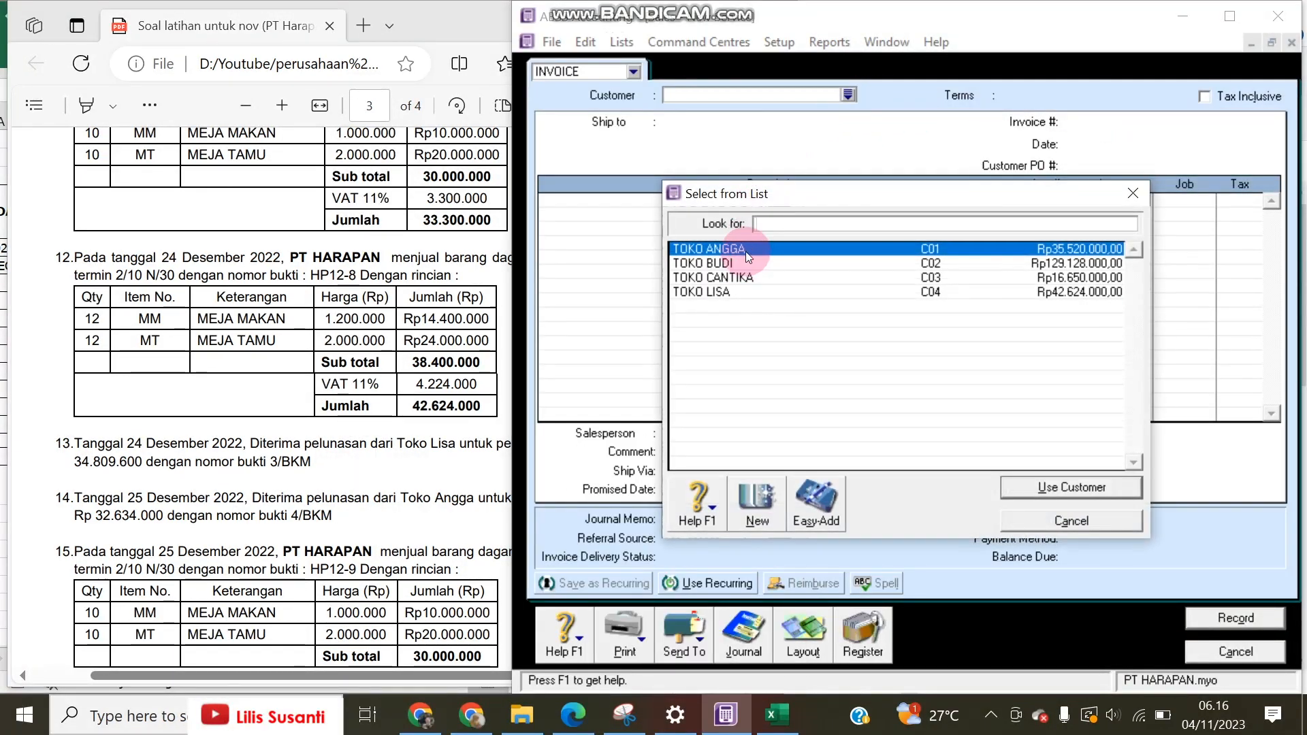
pyautogui.doubleClick(768, 241)
# Step: Set the invoice's credit terms to a given number of days, with a 2% discount within 10 days and net 30
pyautogui.click(985, 95)
pyautogui.click(999, 232)
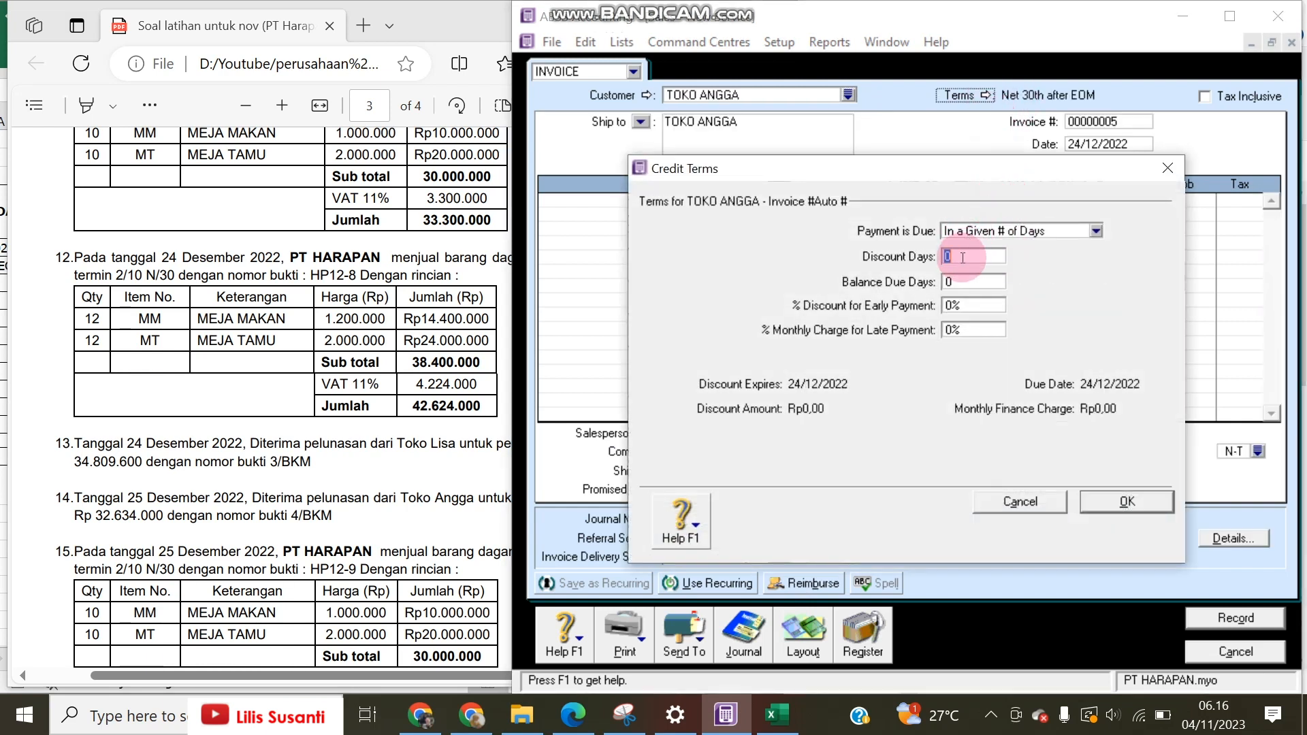
pyautogui.write('30')
pyautogui.press('Tab')
pyautogui.write('2')
pyautogui.press('Return')
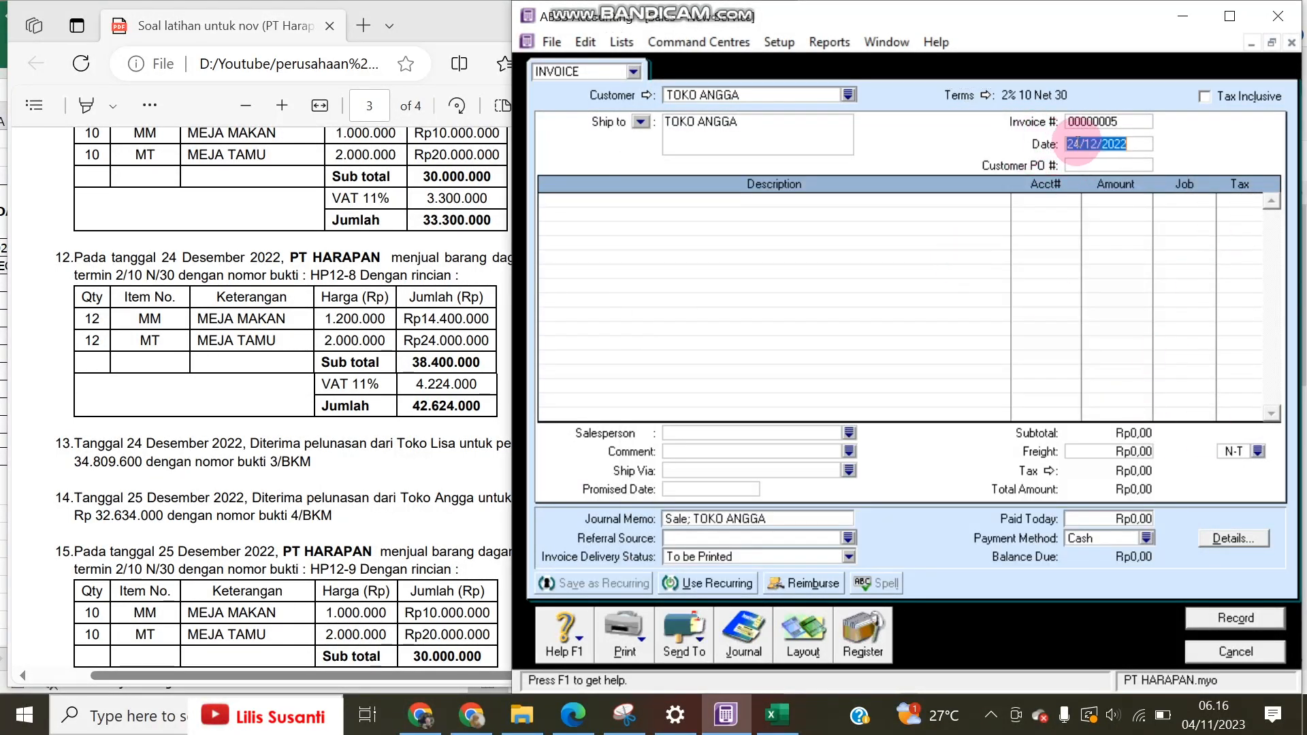
# Step: Date the invoice 25/12/2022, number it HP12-9 and switch it to the Item layout
pyautogui.write('5')
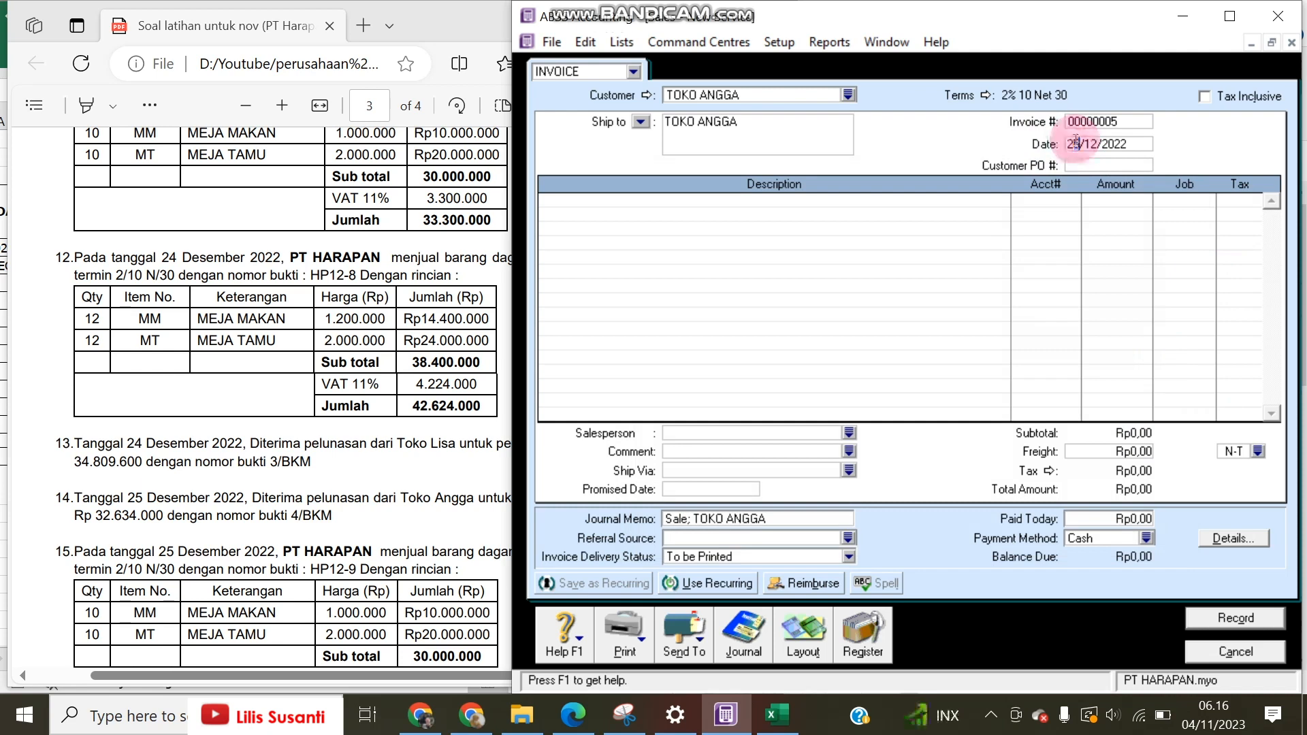
pyautogui.click(1082, 121)
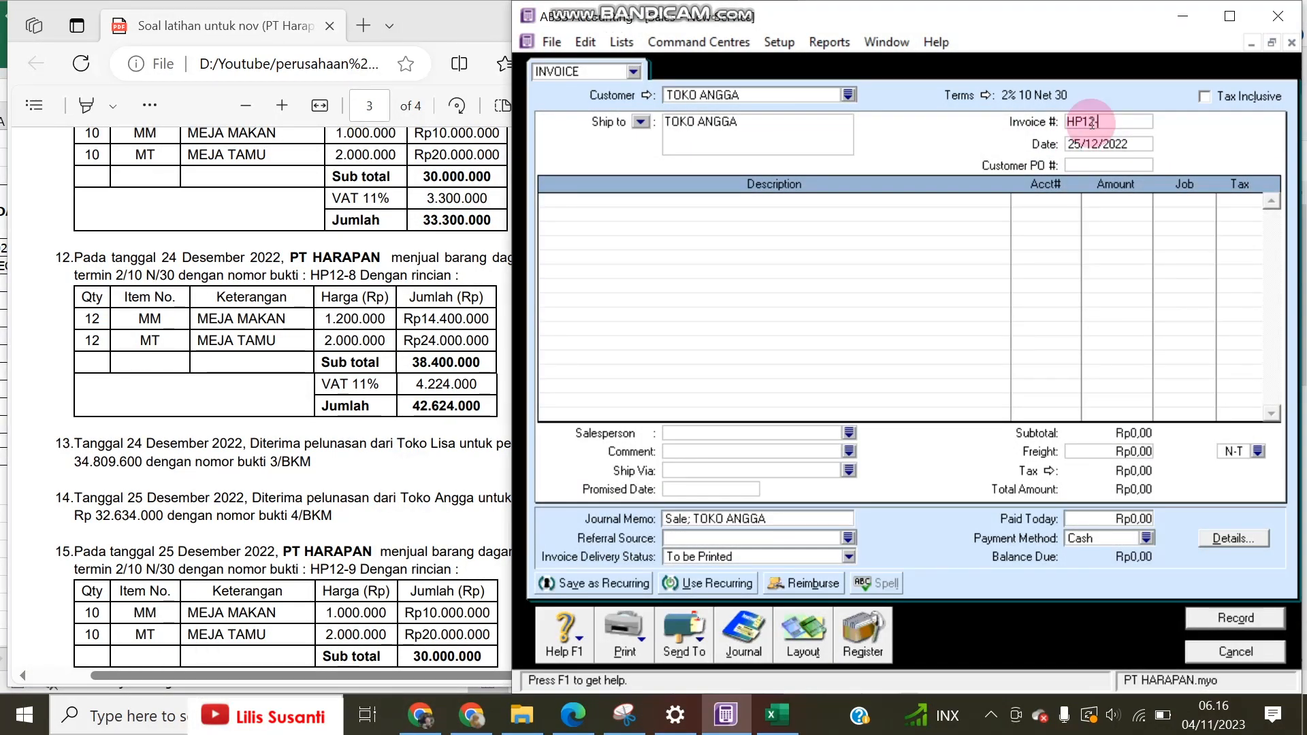
pyautogui.click(780, 652)
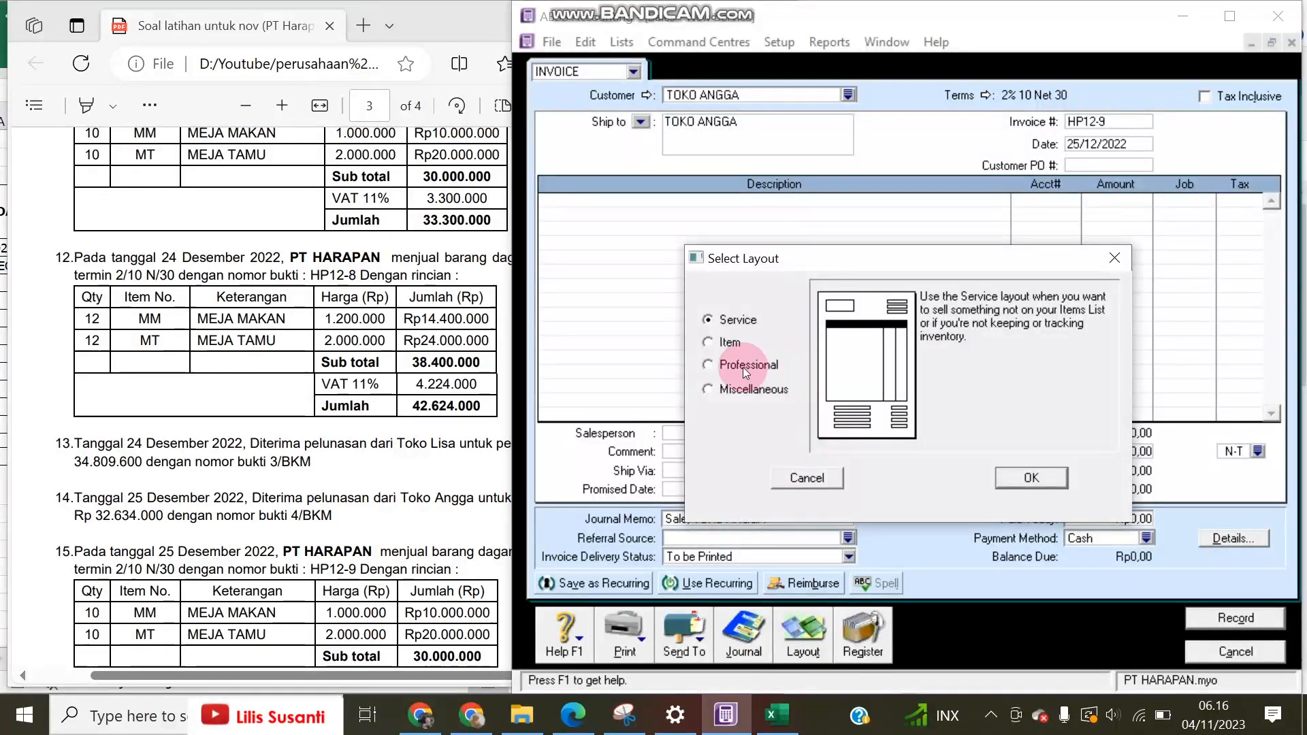
pyautogui.click(727, 343)
pyautogui.click(1009, 479)
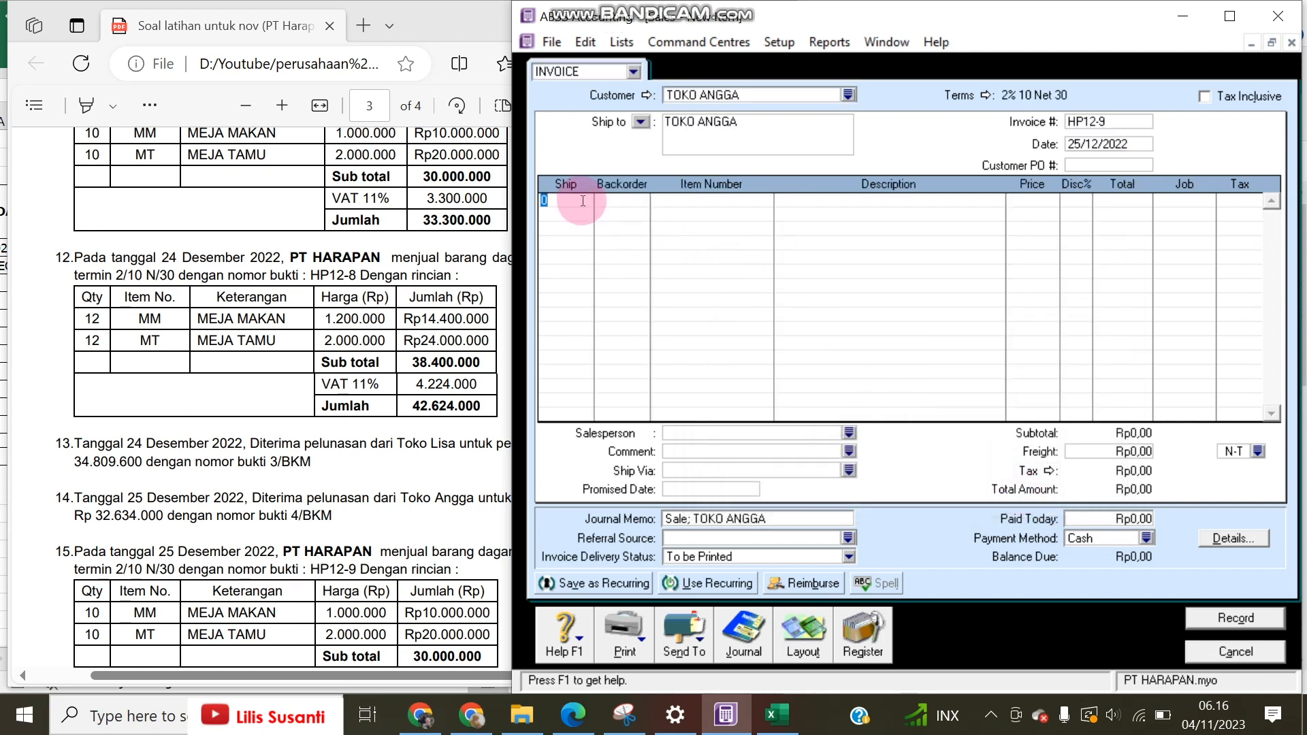
# Step: Add an invoice line for 10 units of item MM at a price of 1.000.000
pyautogui.press('Tab')
pyautogui.press('Tab')
pyautogui.write('MM')
pyautogui.press('Tab')
pyautogui.press('Tab')
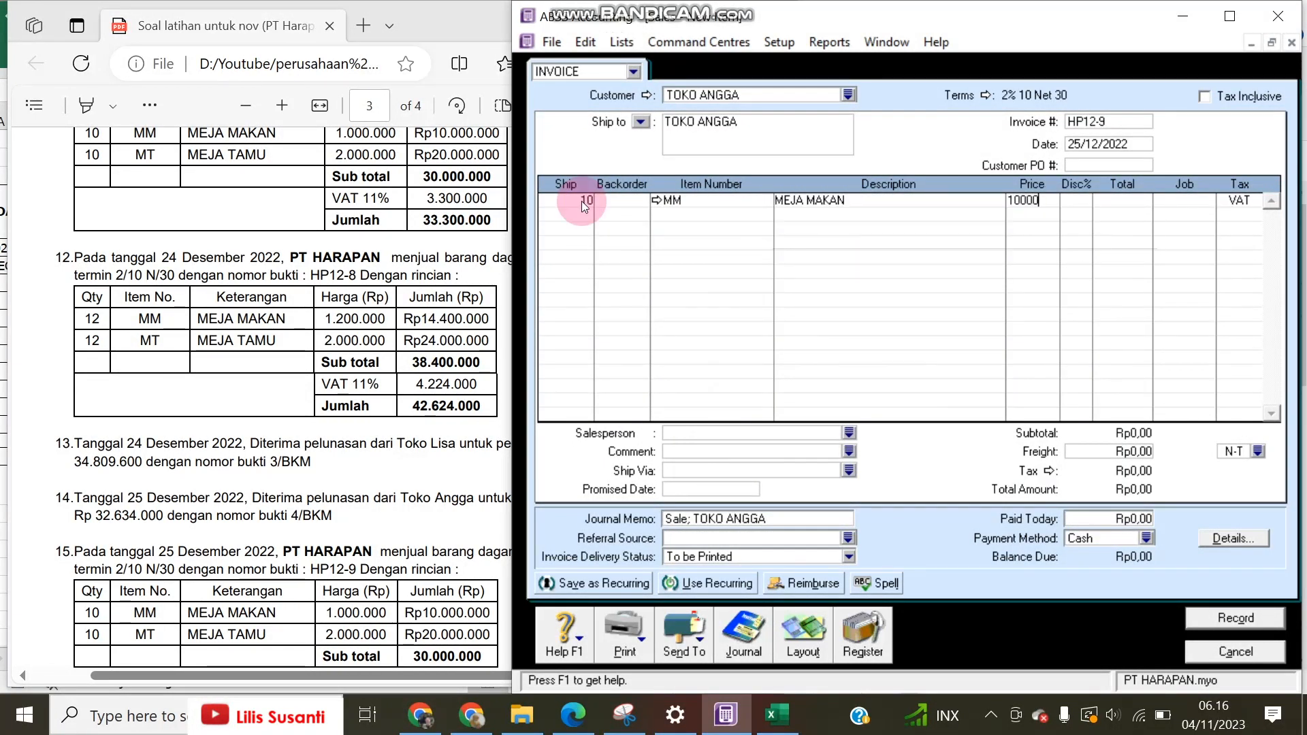
pyautogui.write('1000000')
pyautogui.press('Return')
# Step: Add a second invoice line for 10 units of item MT at a price of 2.000.000
pyautogui.write('10')
pyautogui.press('Tab')
pyautogui.press('Tab')
pyautogui.write('MT')
pyautogui.press('Tab')
pyautogui.press('Tab')
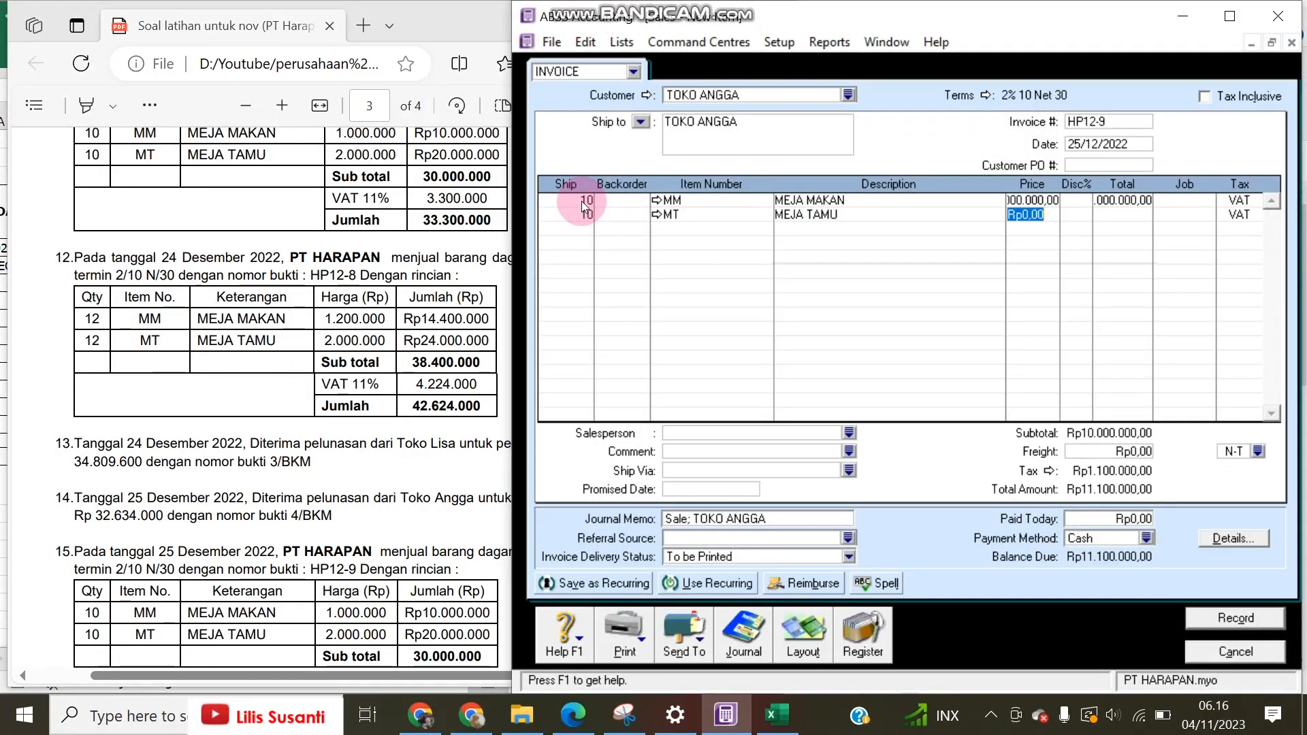
pyautogui.write('20000')
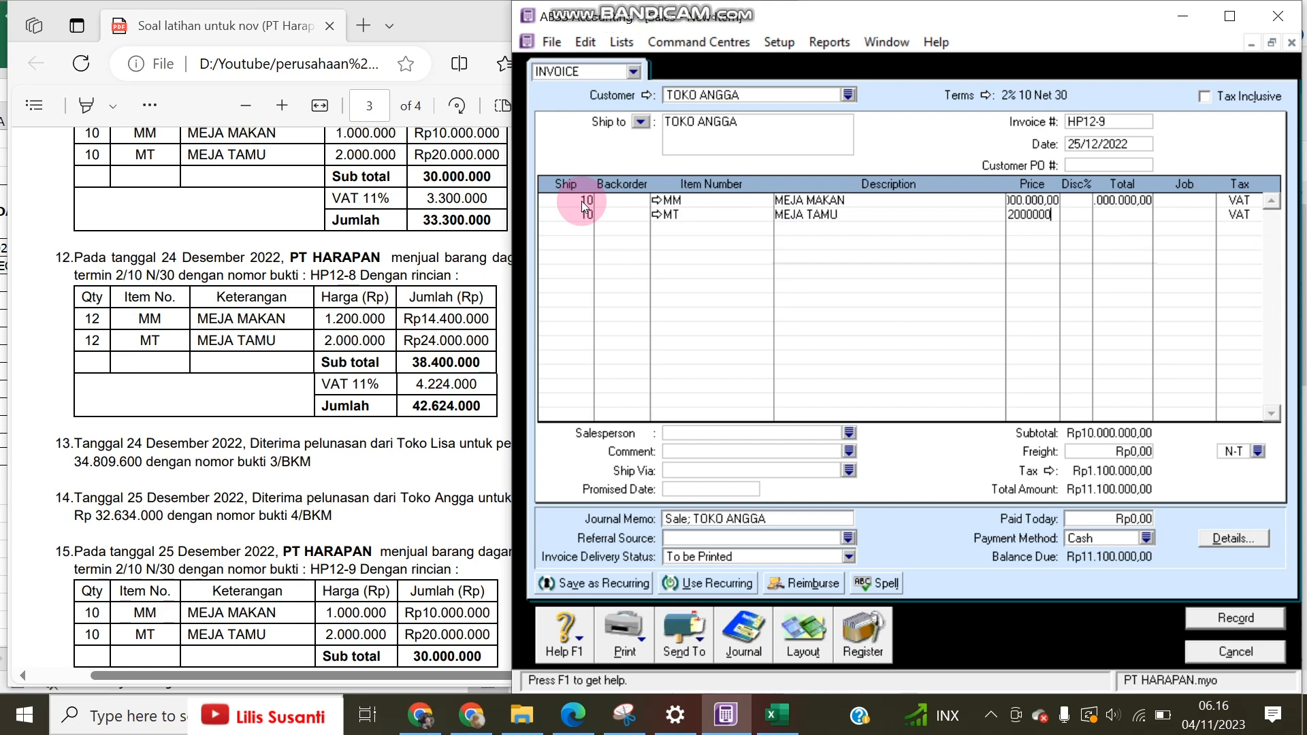
pyautogui.write('00')
pyautogui.press('Tab')
# Step: Compare the invoice totals with exercise item 15 in the PDF, then record the sale
pyautogui.click(367, 508)
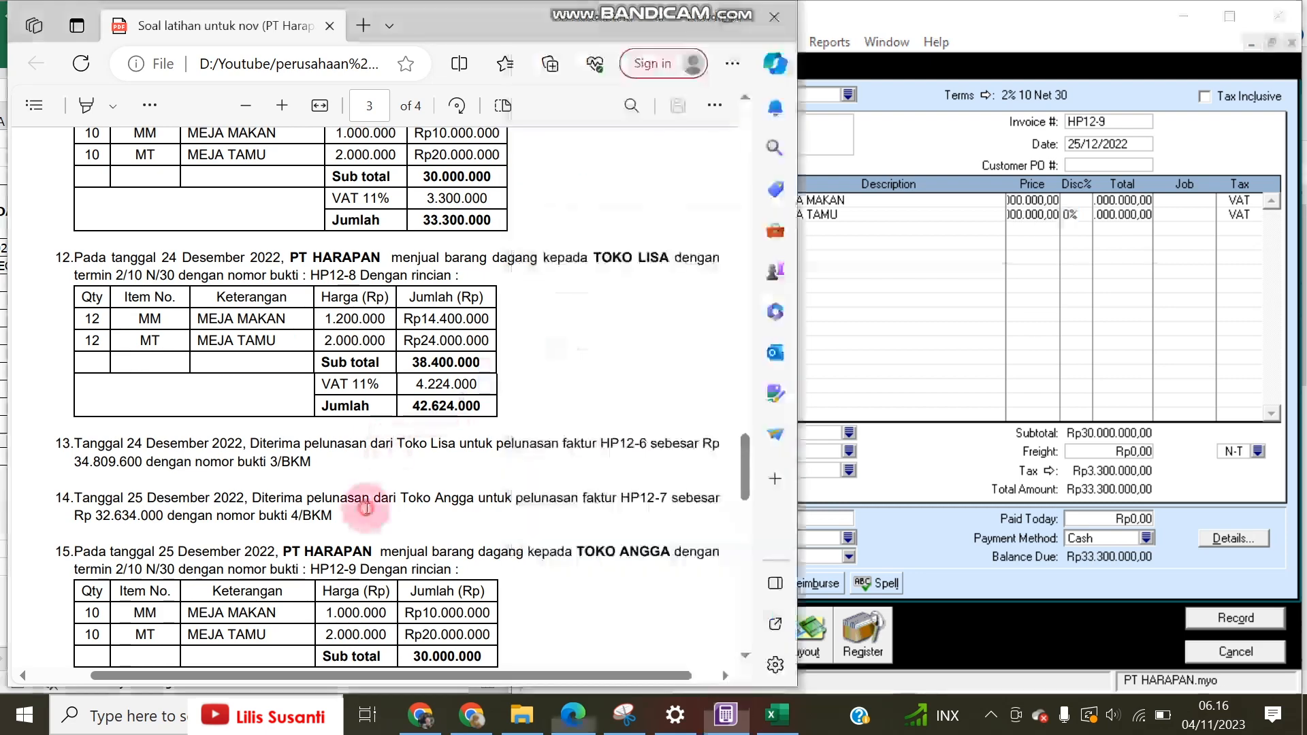
pyautogui.scroll(-2, 367, 508)
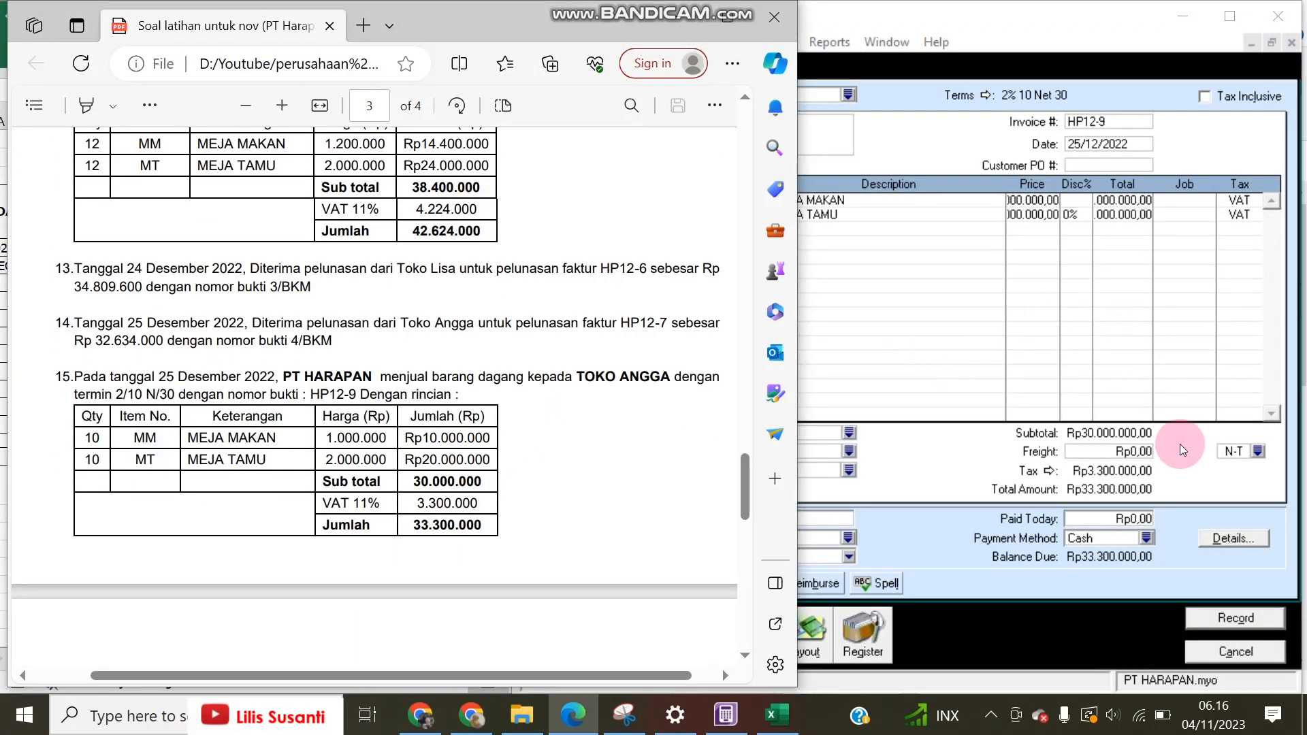
pyautogui.click(1179, 446)
pyautogui.click(1219, 619)
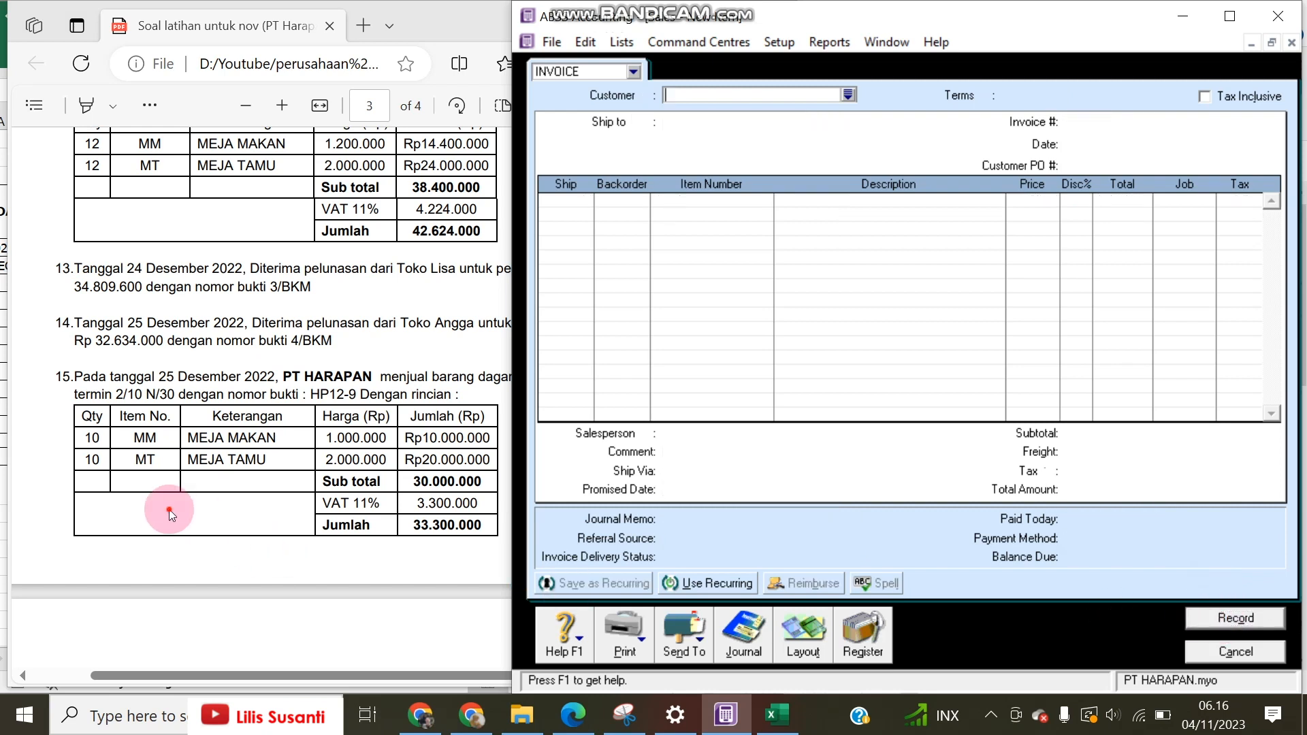
# Step: Check exercise item 16 in the PDF, close the invoice form and open Receive Payments
pyautogui.click(170, 507)
pyautogui.scroll(-3, 178, 511)
pyautogui.scroll(1, 180, 512)
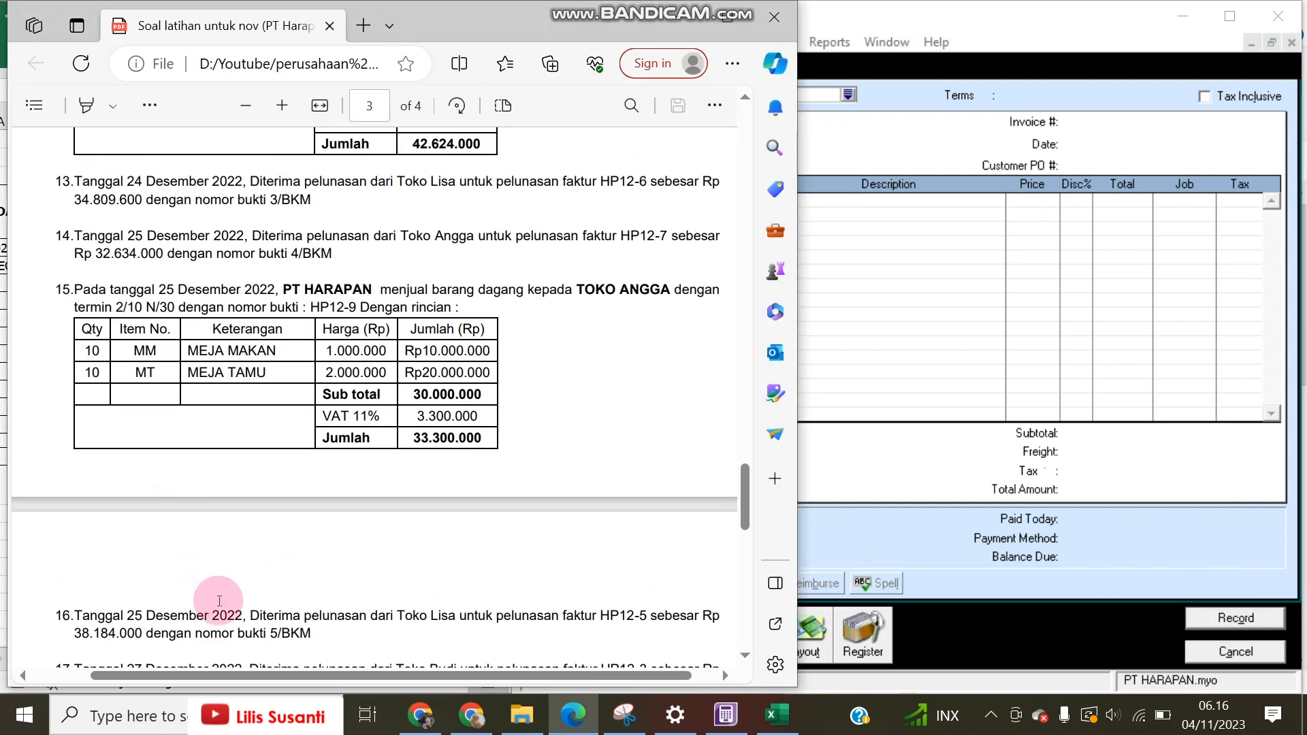
pyautogui.click(1213, 656)
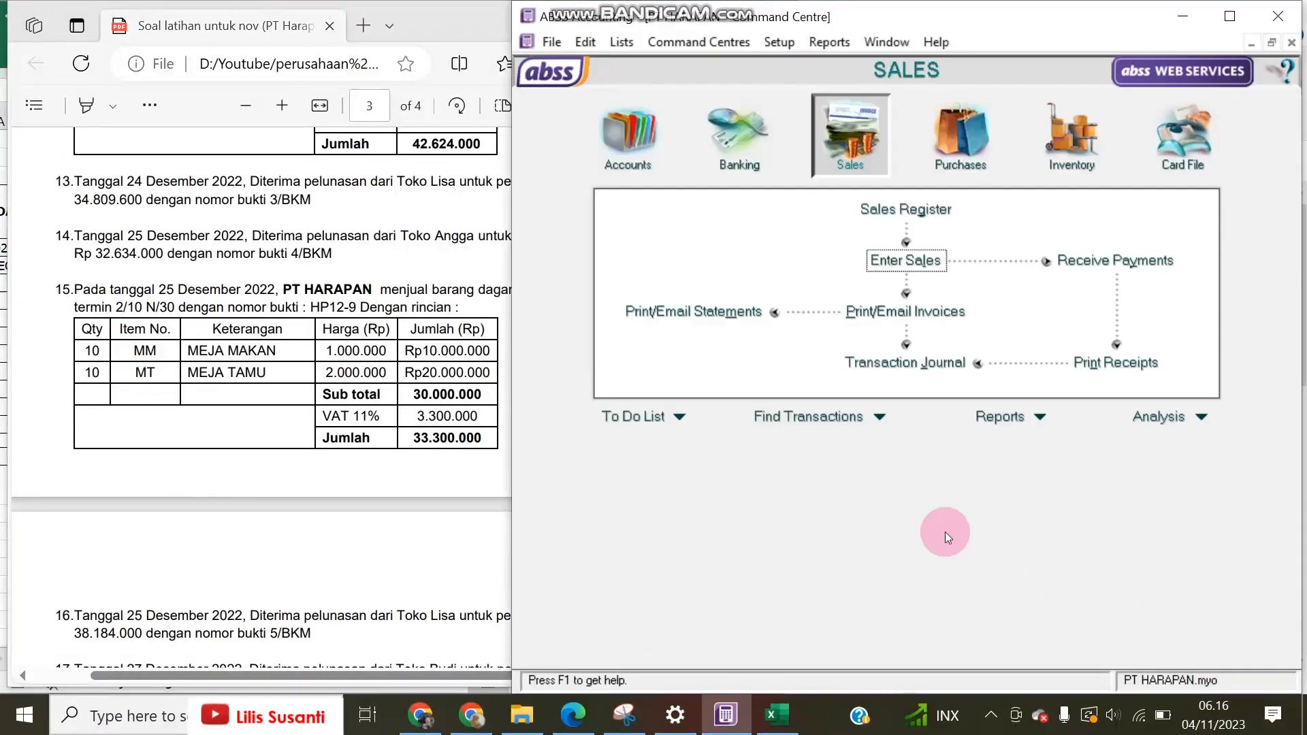
pyautogui.click(1108, 264)
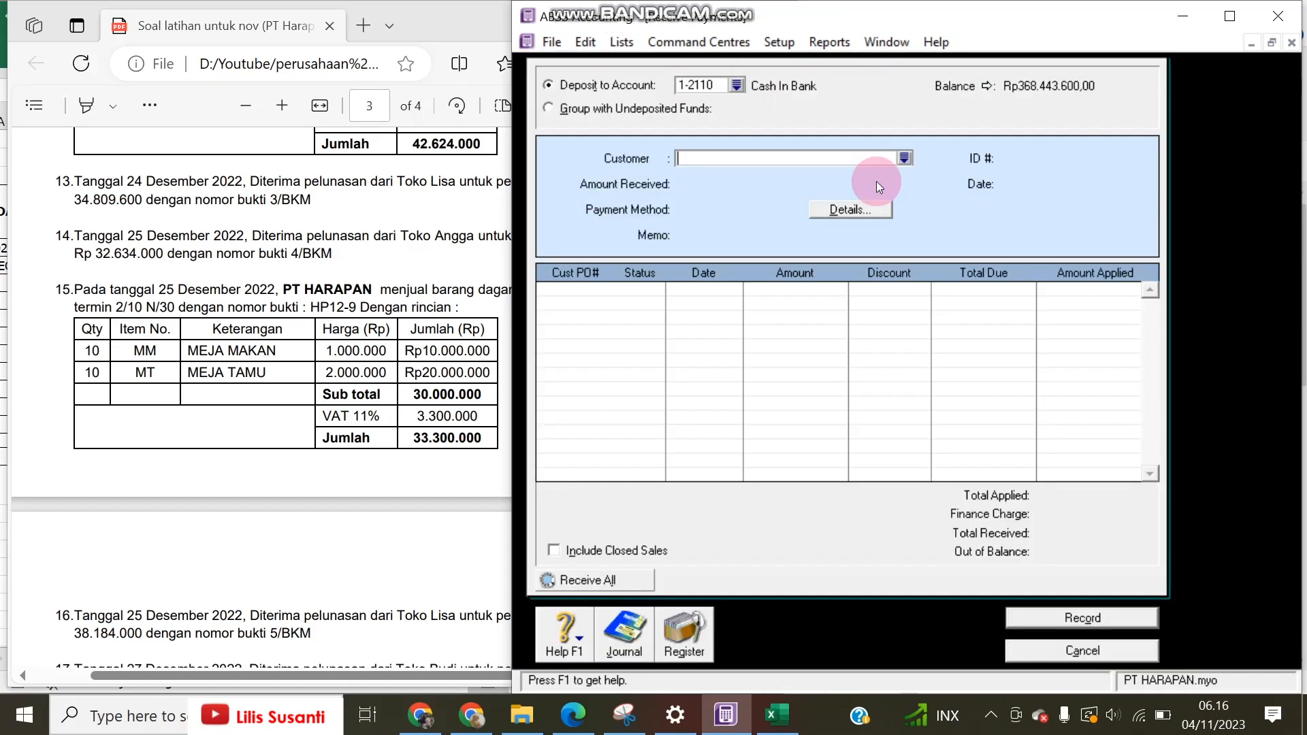
pyautogui.click(643, 353)
pyautogui.click(426, 570)
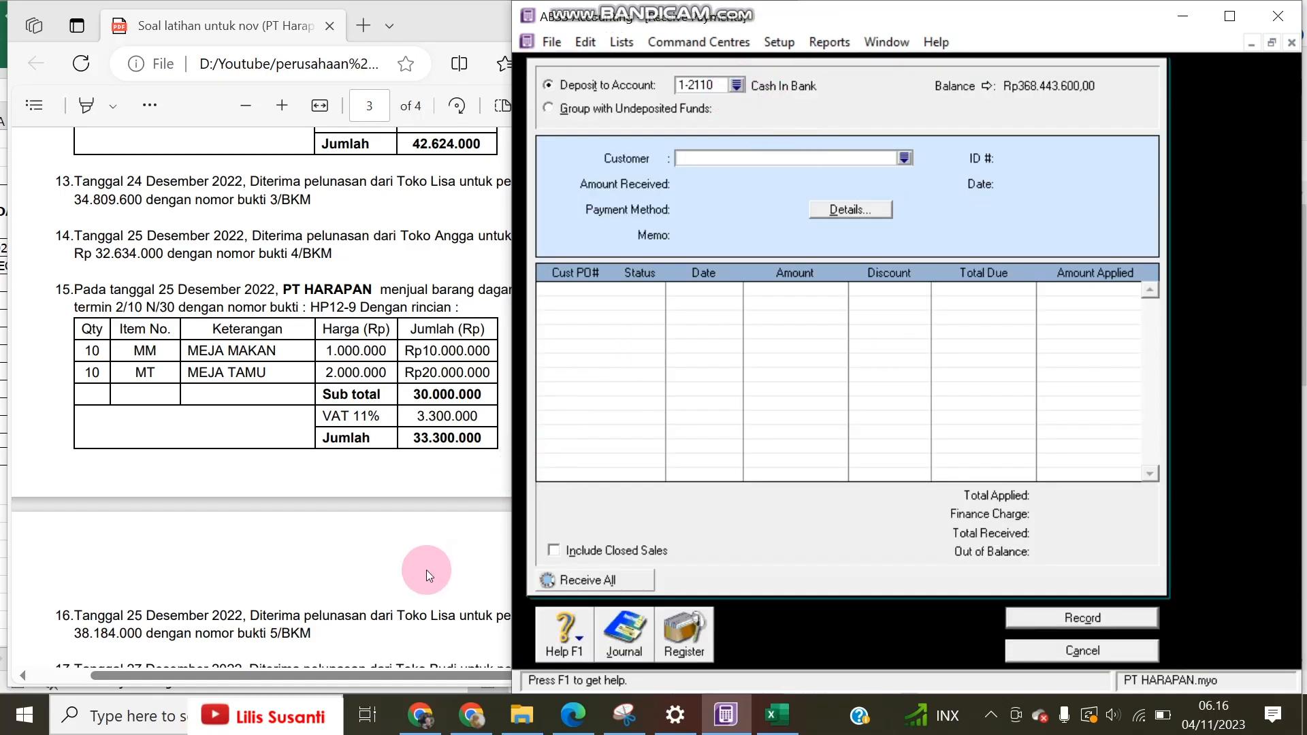
# Step: Enter a payment from TOKO LISA with ID 5/BKM and an amount received of 38.184.000
pyautogui.click(876, 219)
pyautogui.click(906, 158)
pyautogui.doubleClick(712, 286)
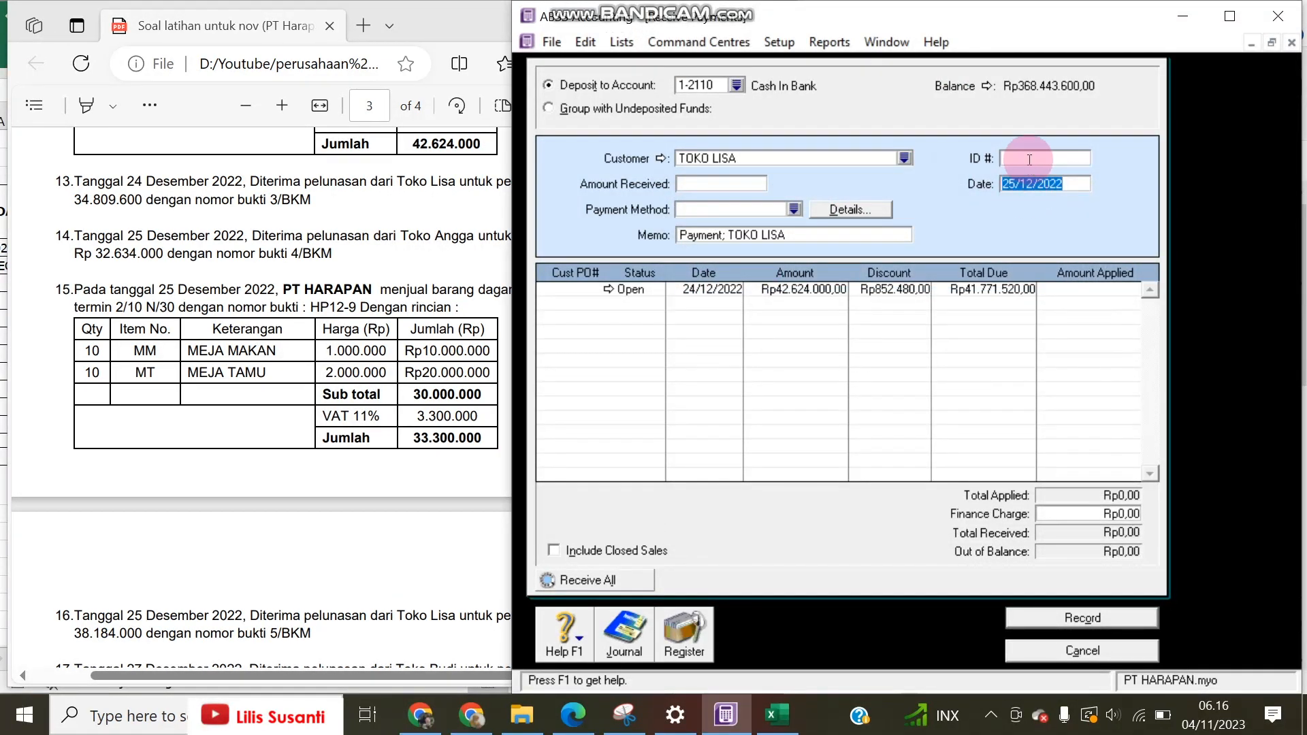
pyautogui.click(1027, 160)
pyautogui.write('5/BKM')
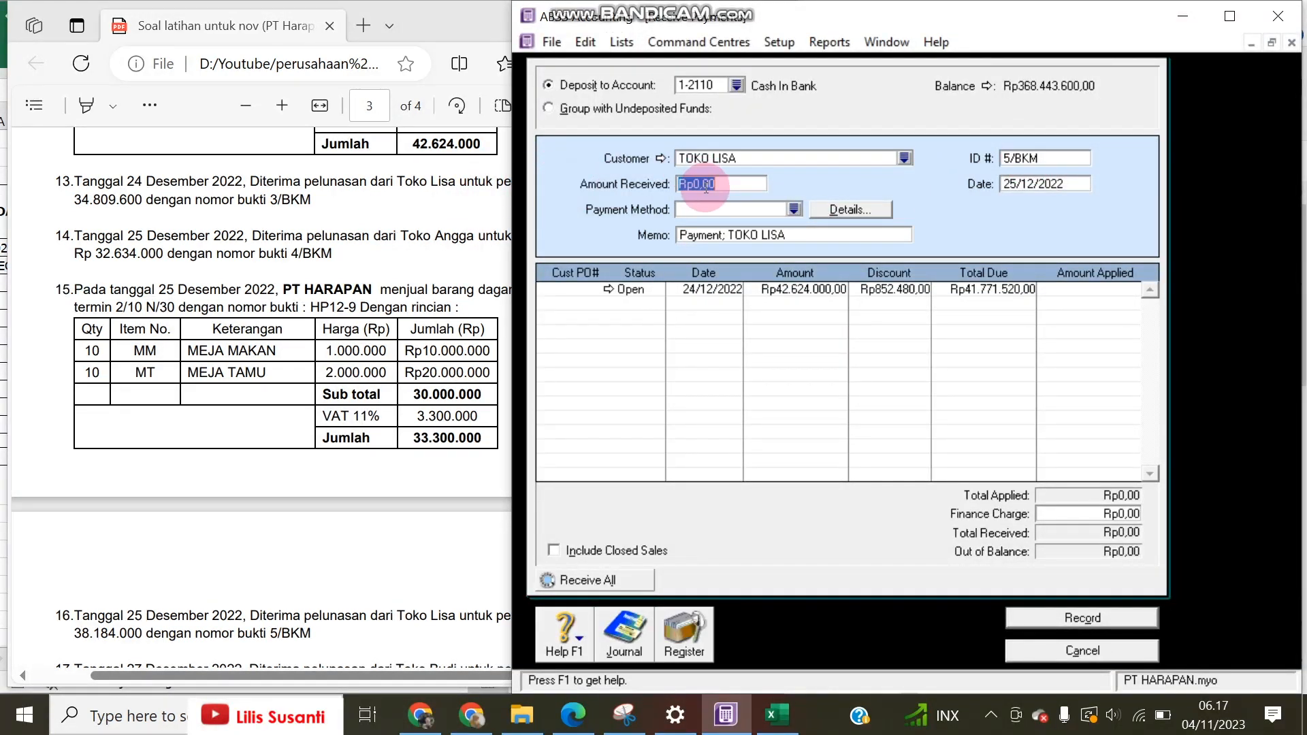
pyautogui.write('3')
pyautogui.write('8.184.')
pyautogui.write('000')
pyautogui.press('Tab')
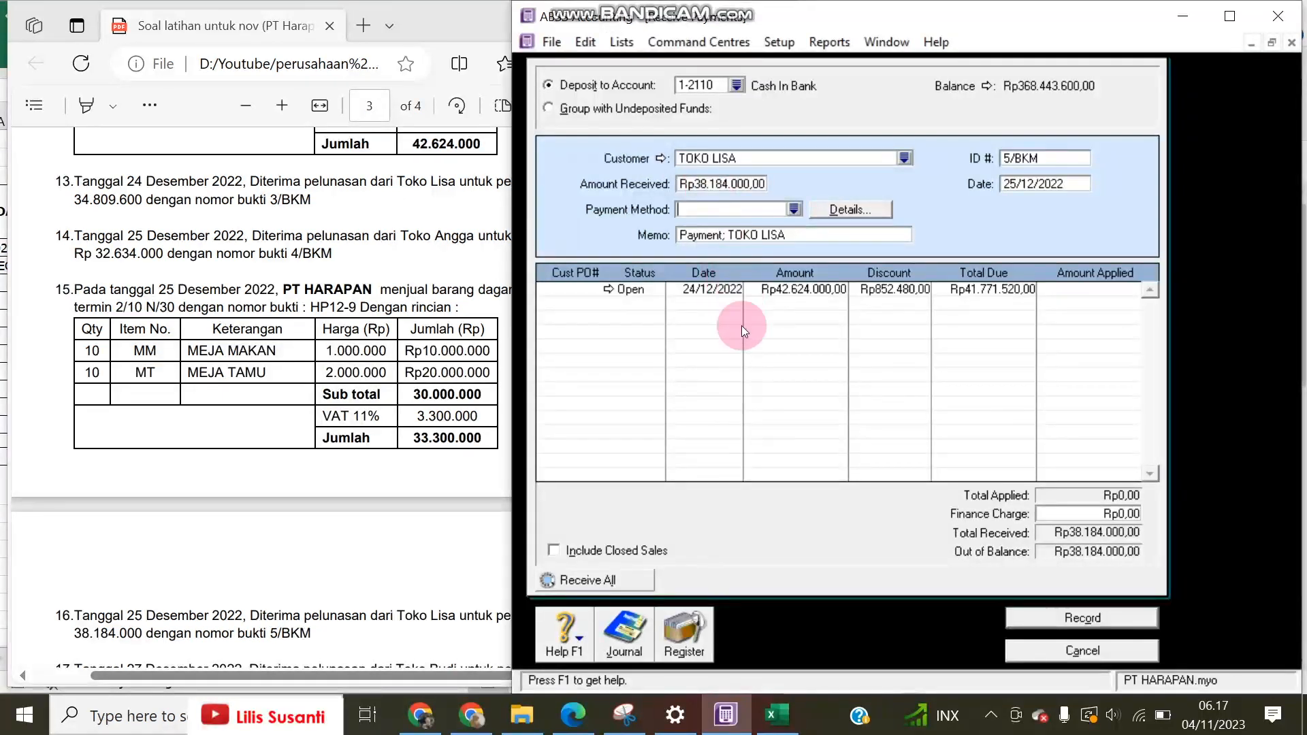
# Step: Look up invoice HP12-5 in the exercise PDF and compare its customer with the one named in item 16
pyautogui.click(268, 626)
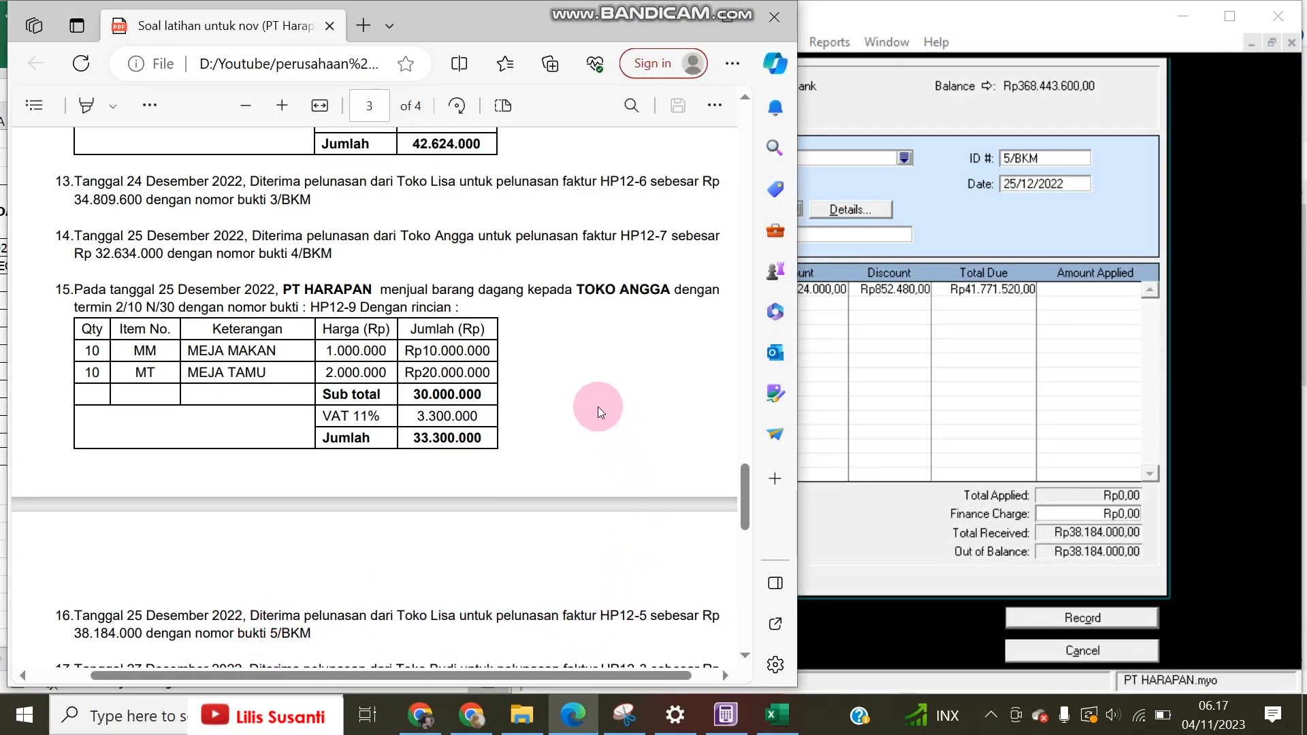
pyautogui.scroll(5, 598, 412)
pyautogui.scroll(6, 598, 412)
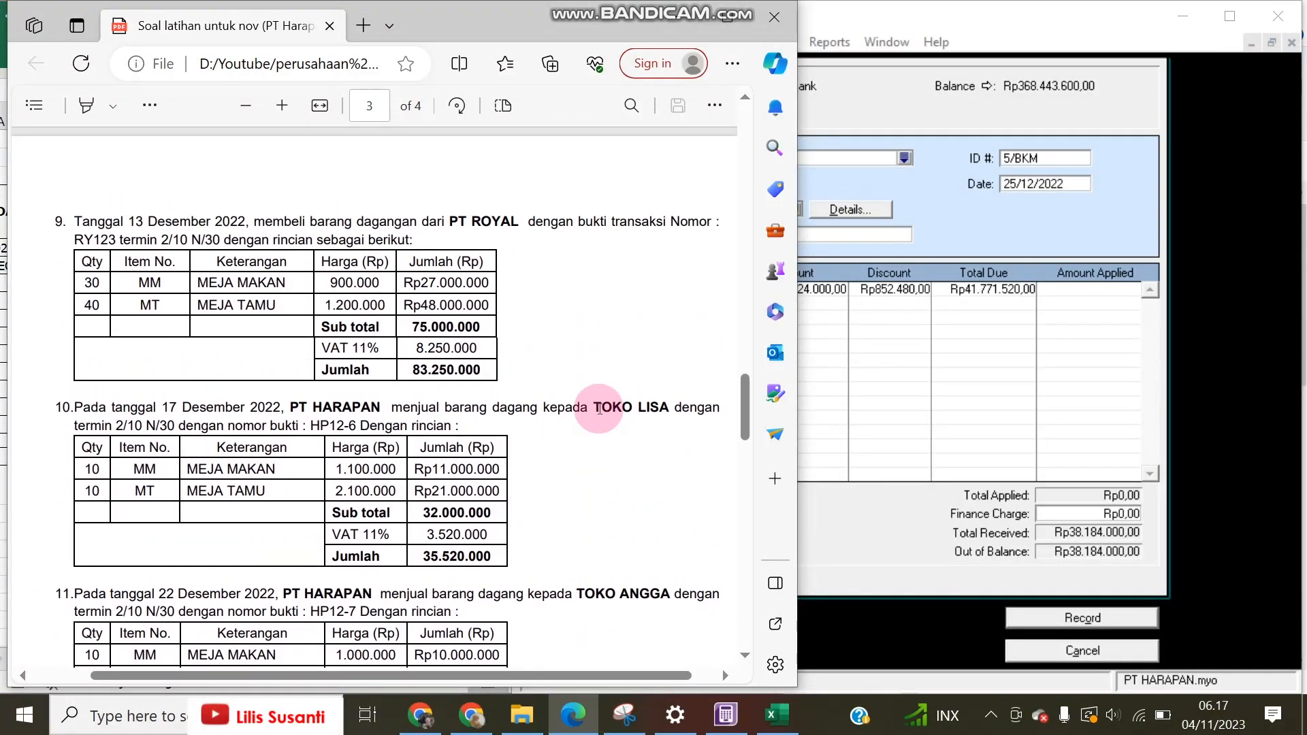
pyautogui.scroll(6, 602, 407)
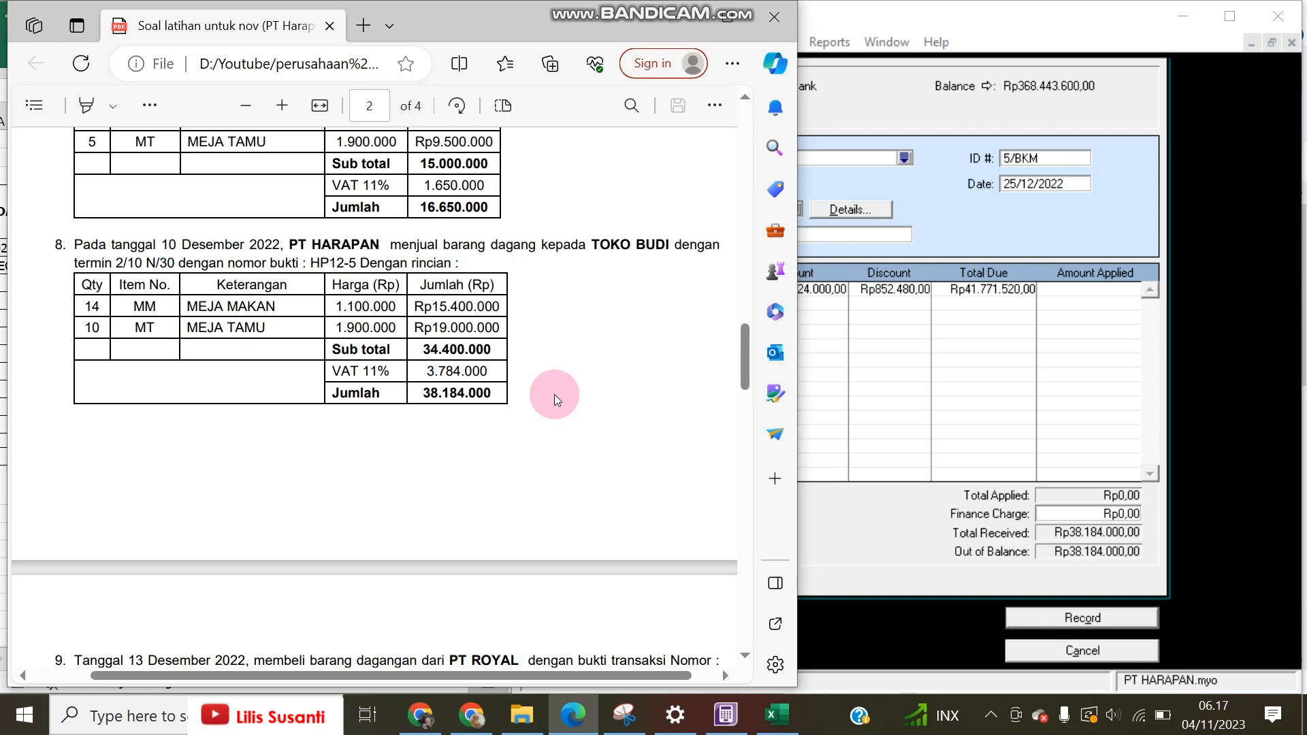
pyautogui.scroll(-15, 554, 394)
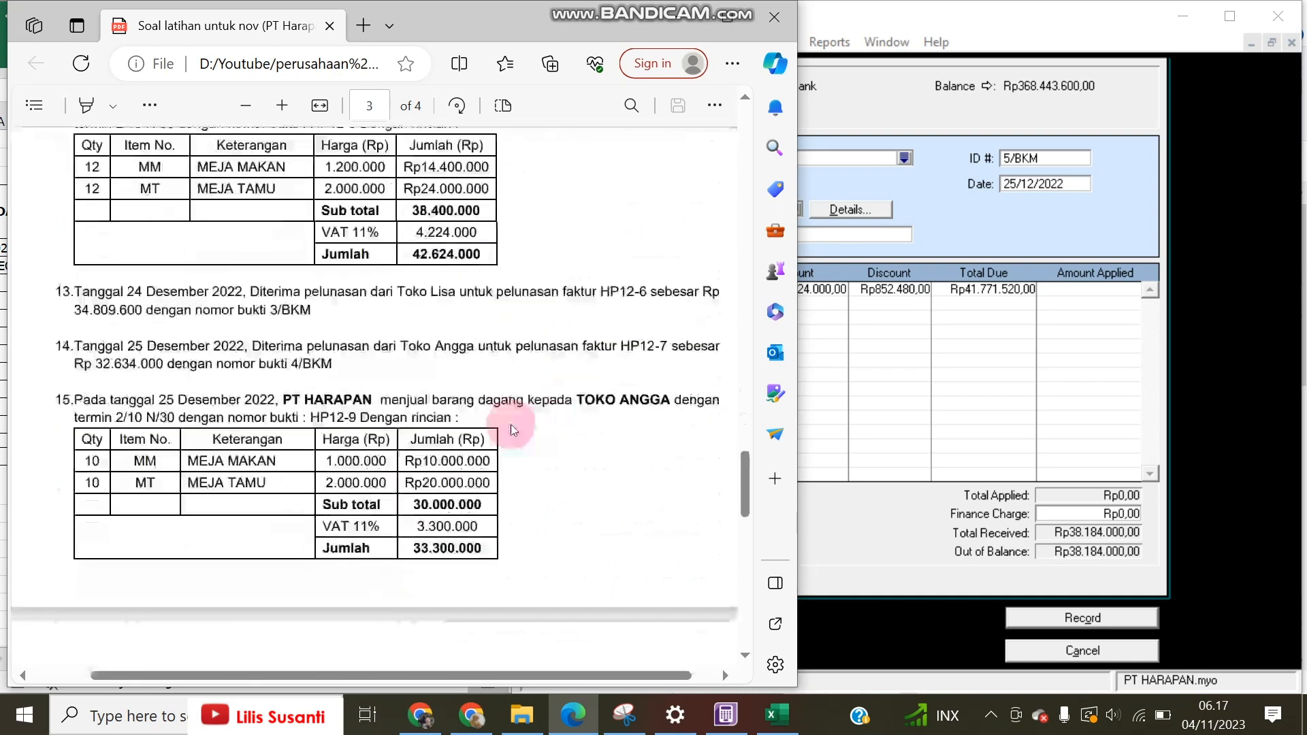
pyautogui.scroll(-6, 324, 481)
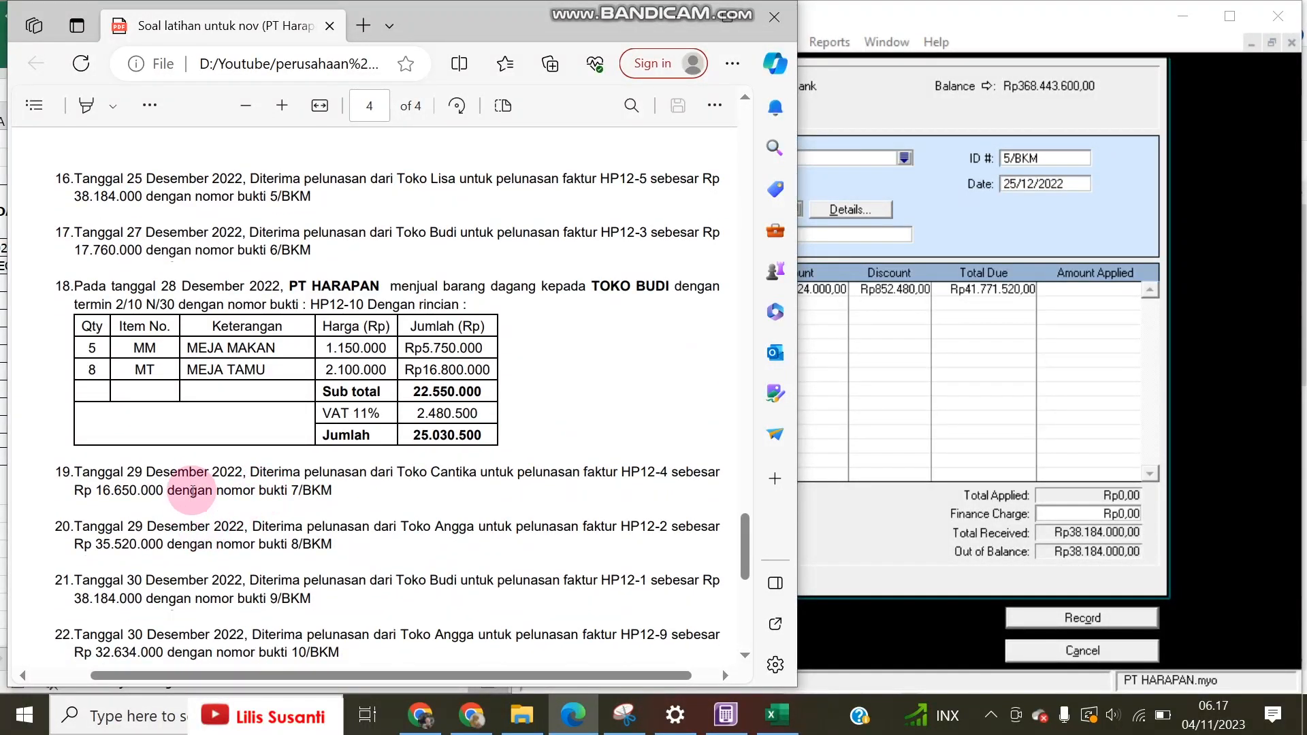
pyautogui.scroll(-2, 186, 533)
pyautogui.scroll(5, 186, 531)
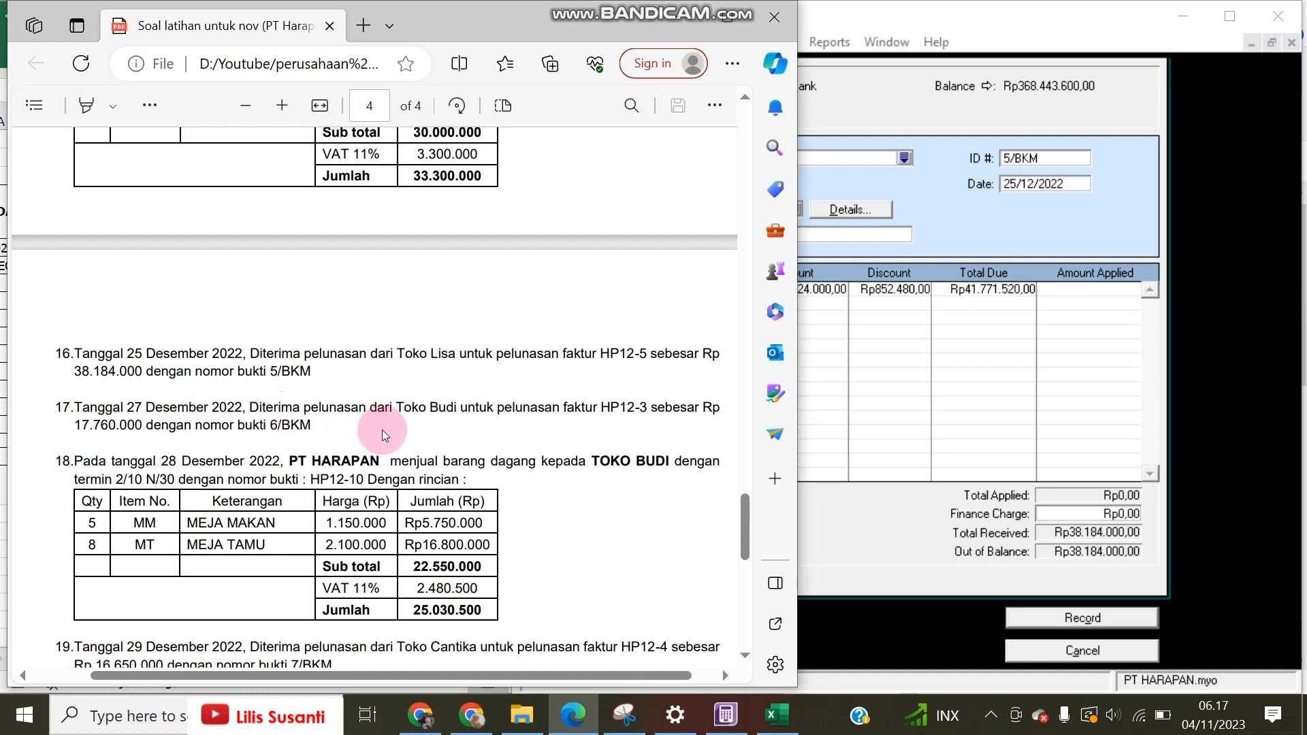
pyautogui.moveTo(397, 354); pyautogui.dragTo(465, 354)
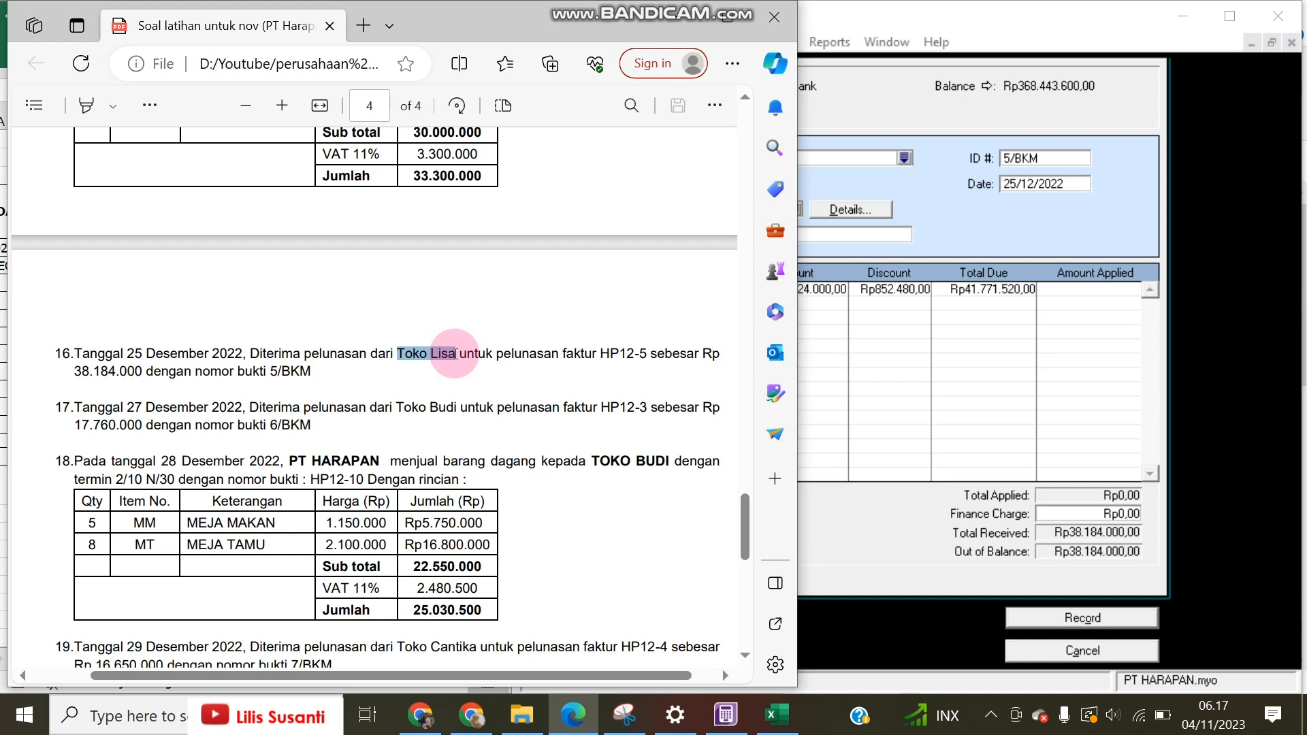
# Step: Change the payment's customer to TOKO BUDI
pyautogui.click(890, 158)
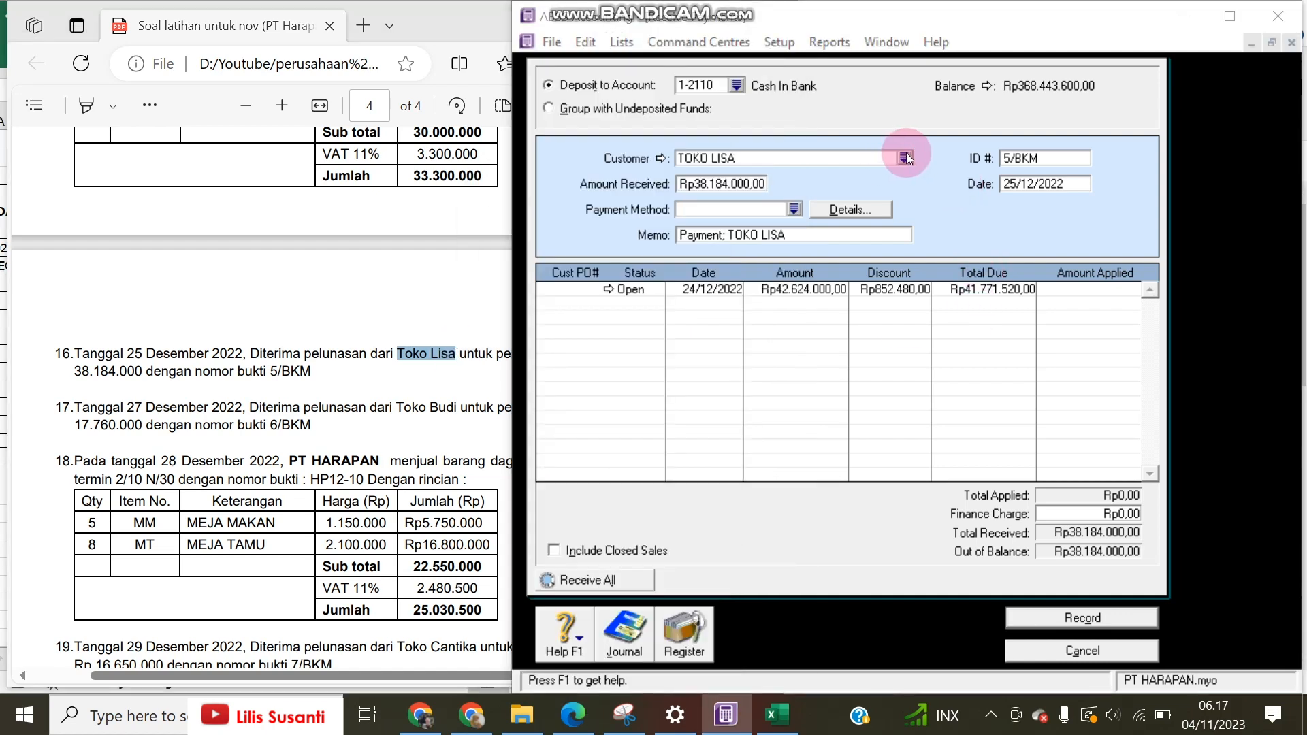
pyautogui.click(904, 157)
pyautogui.doubleClick(757, 263)
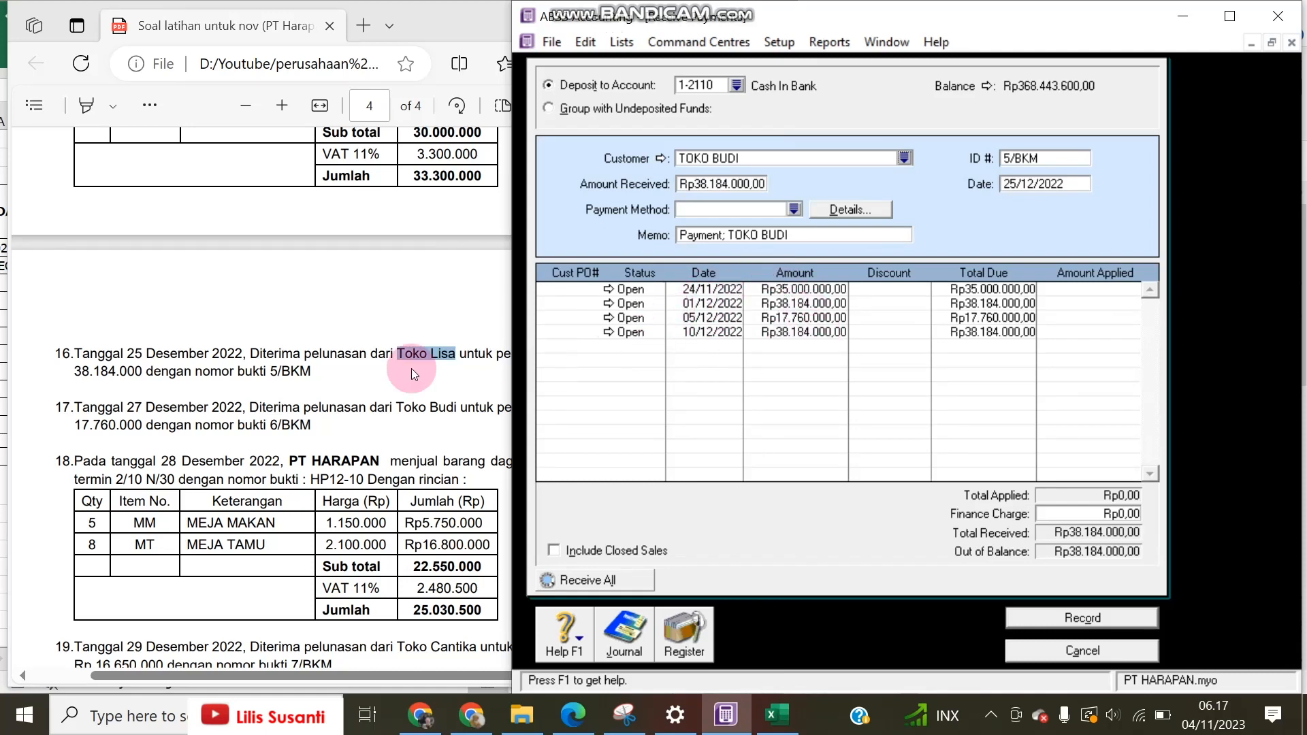
# Step: Open the Word document "Soal latihan untuk nov (PT Harapan)" from the recent files in File Explorer and enlarge its window
pyautogui.click(348, 384)
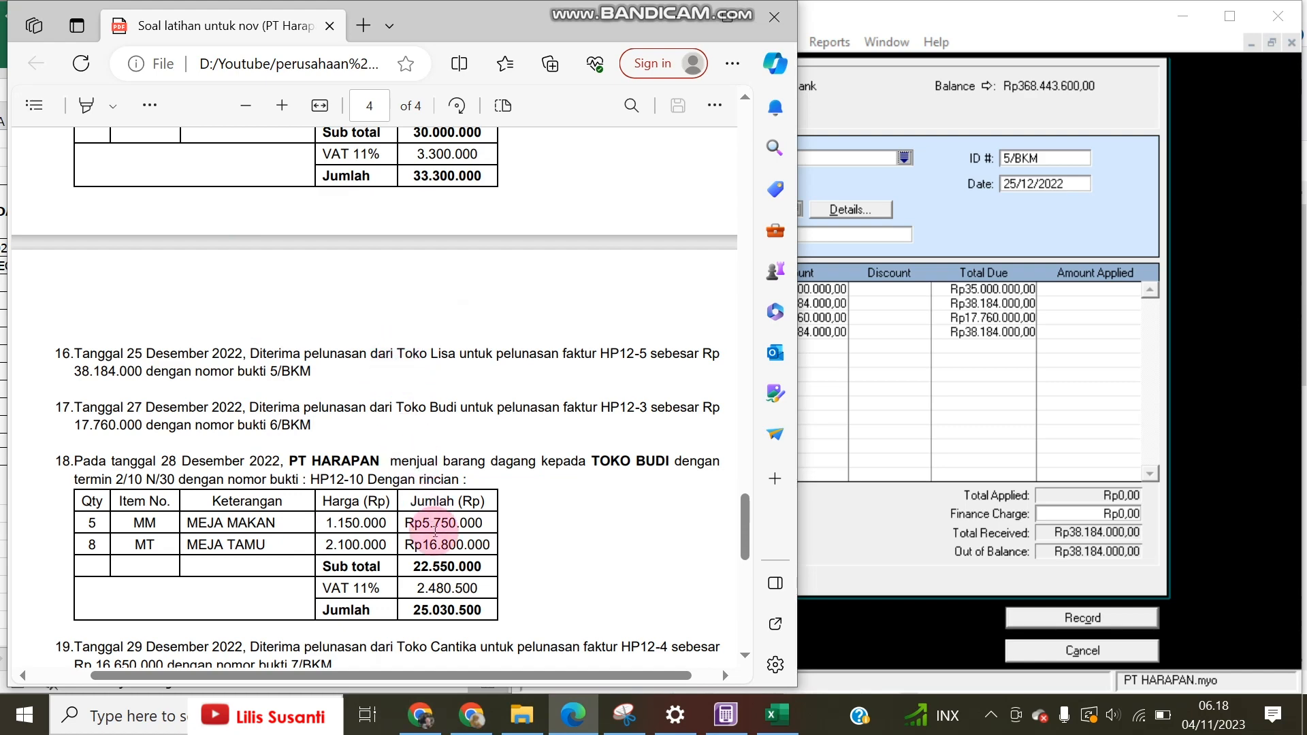
pyautogui.click(524, 715)
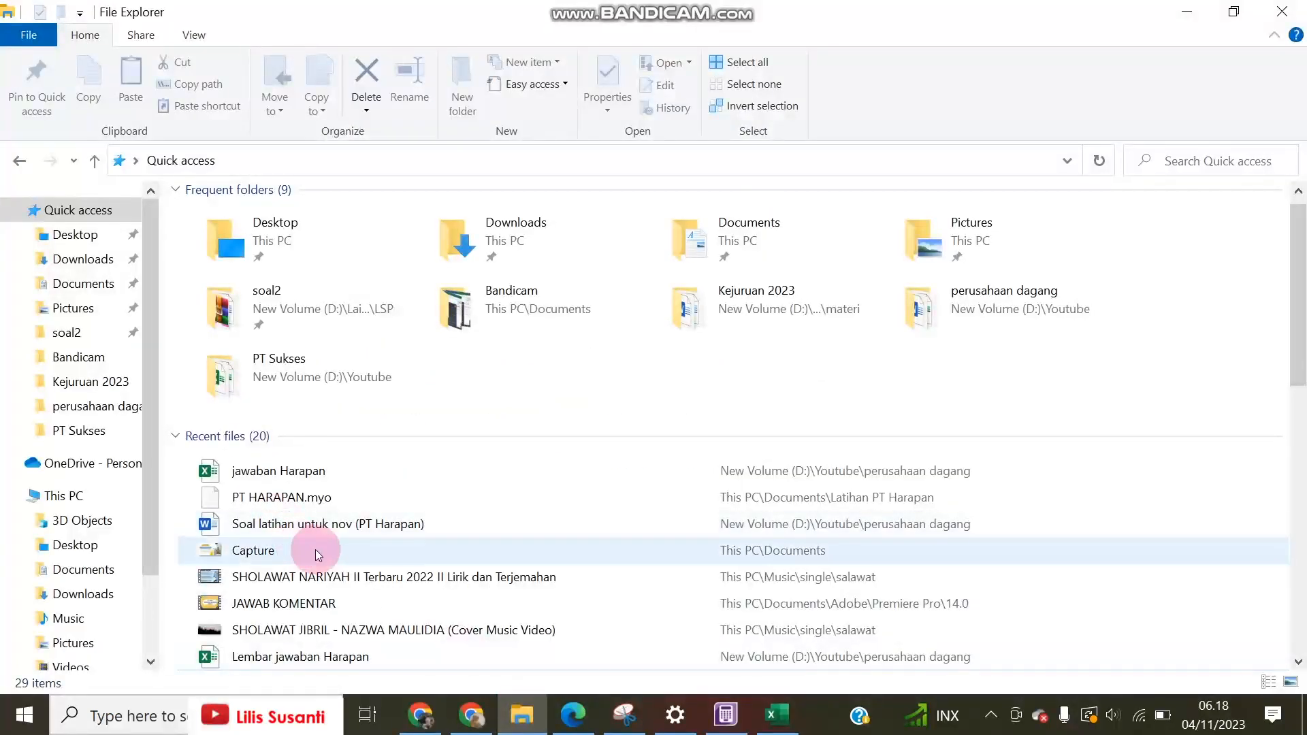
pyautogui.doubleClick(317, 524)
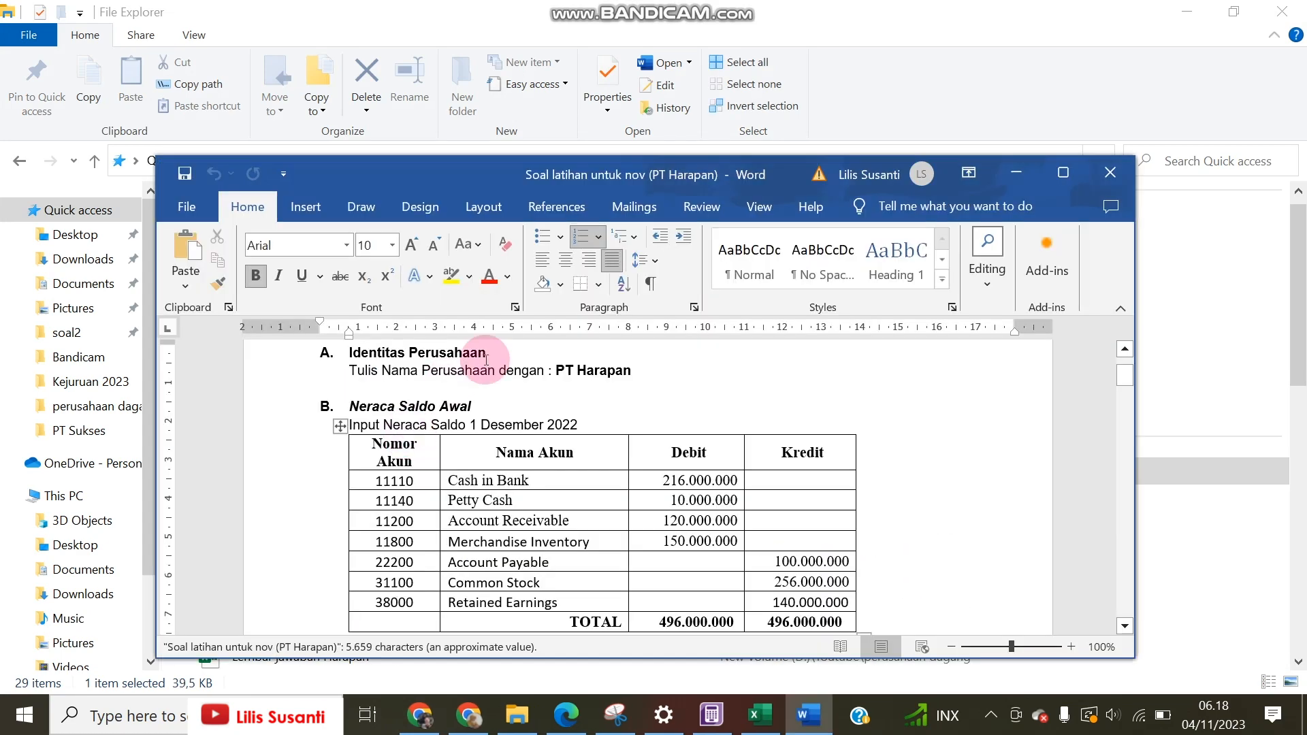
pyautogui.moveTo(689, 177); pyautogui.dragTo(532, 22)
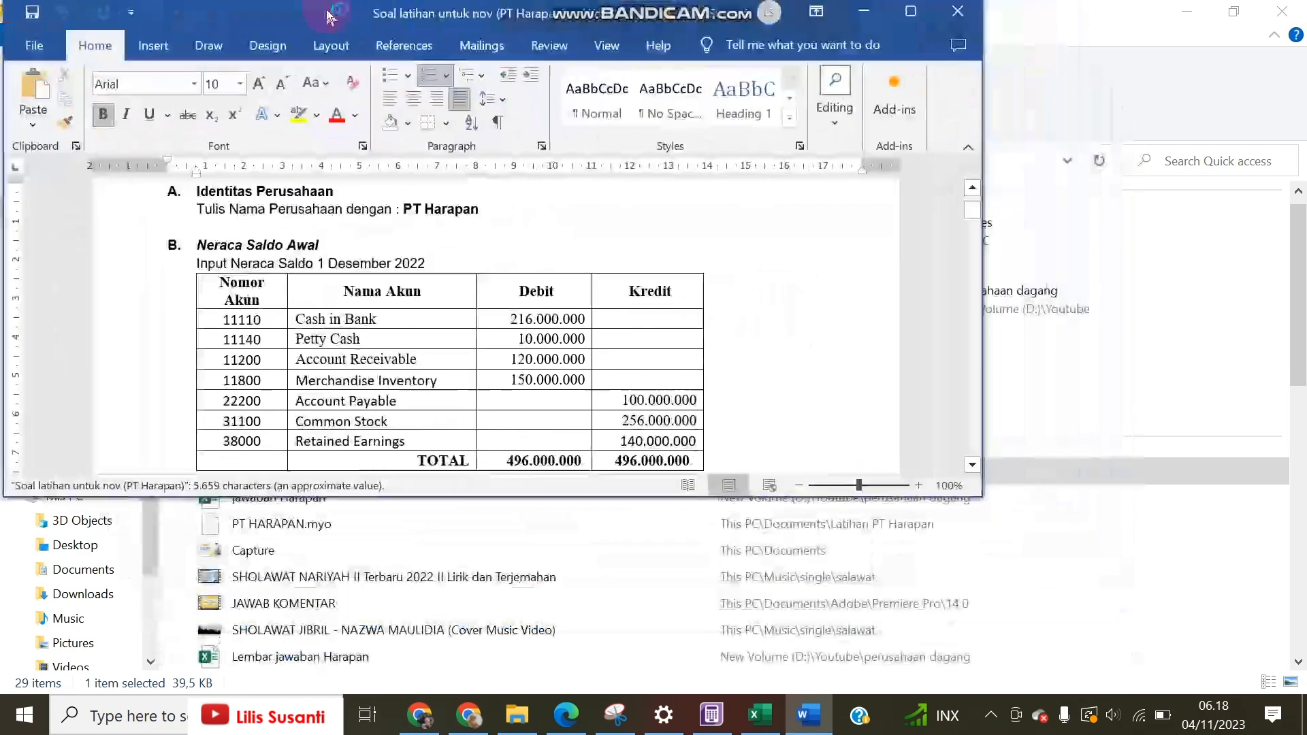
pyautogui.moveTo(975, 503); pyautogui.dragTo(1036, 690)
# Step: Replace "Lisa" with "Budi" in exercise item 16, save the Word document and minimize it
pyautogui.moveTo(1026, 234); pyautogui.dragTo(1014, 508)
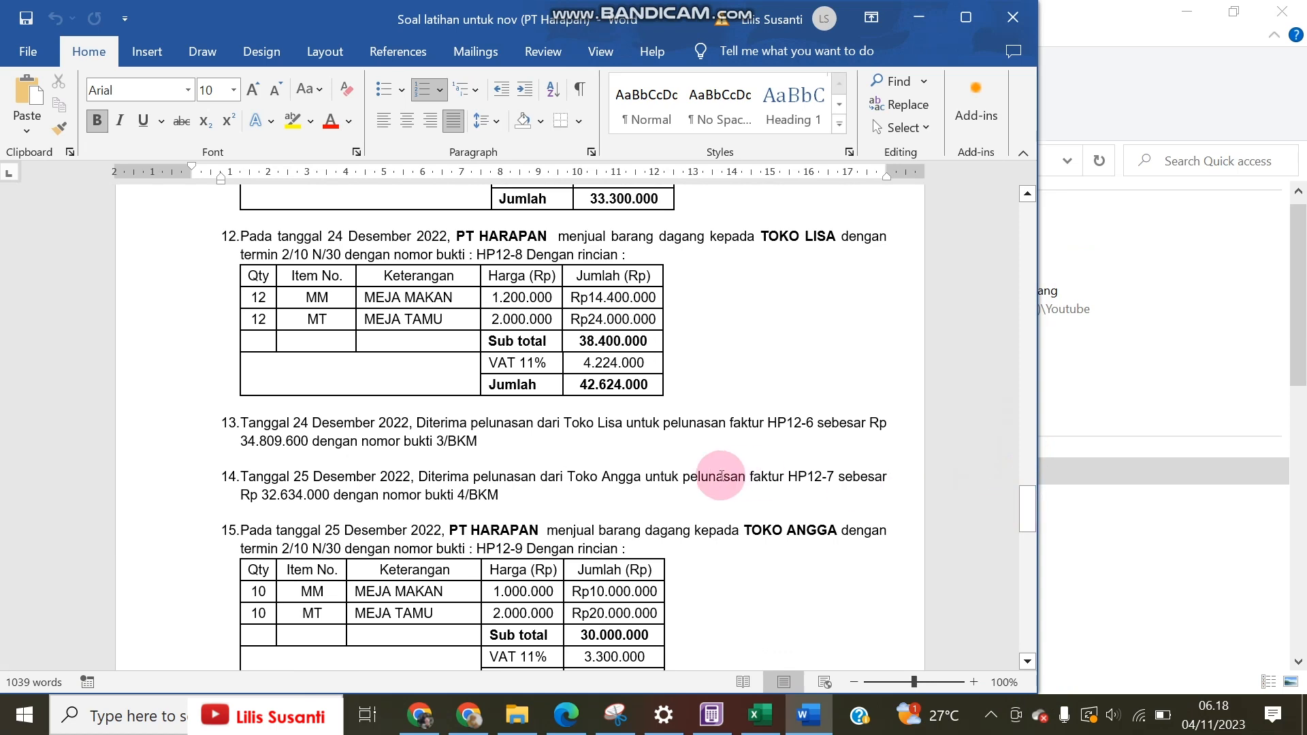
pyautogui.scroll(-6, 616, 439)
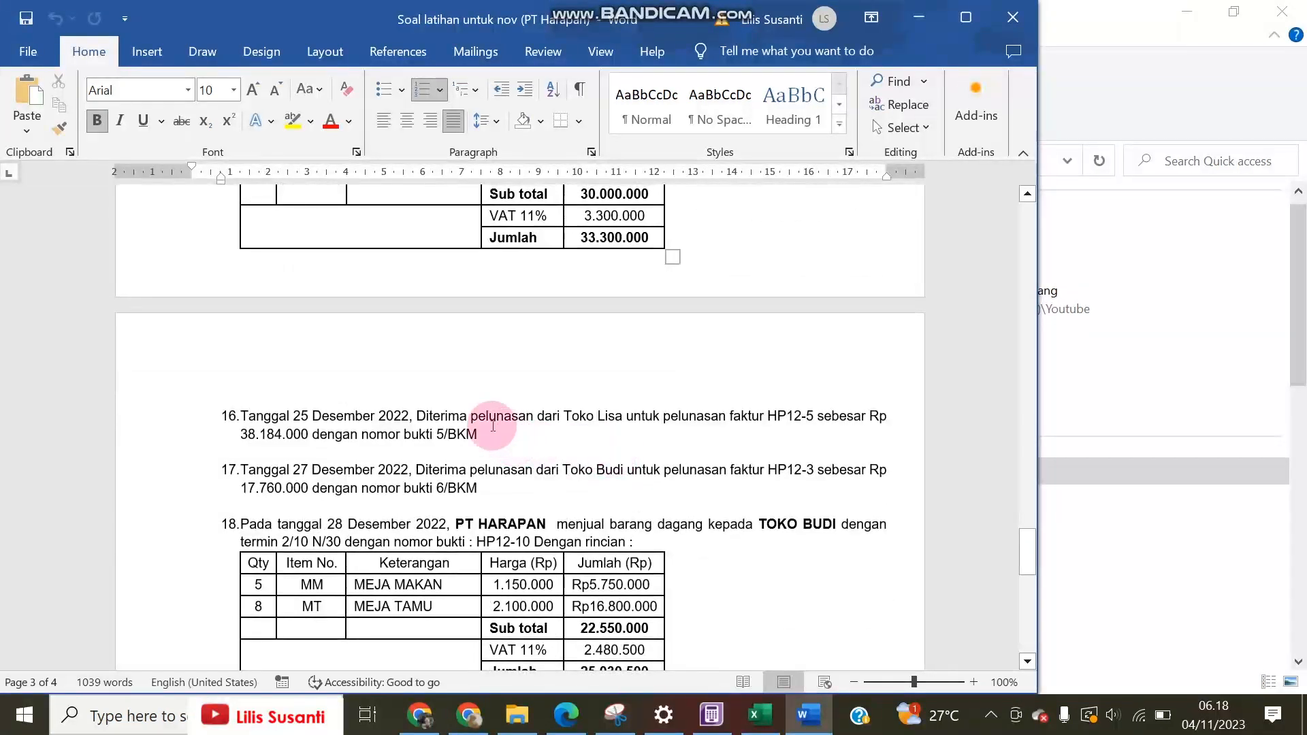
pyautogui.click(597, 420)
pyautogui.moveTo(610, 419); pyautogui.dragTo(621, 417)
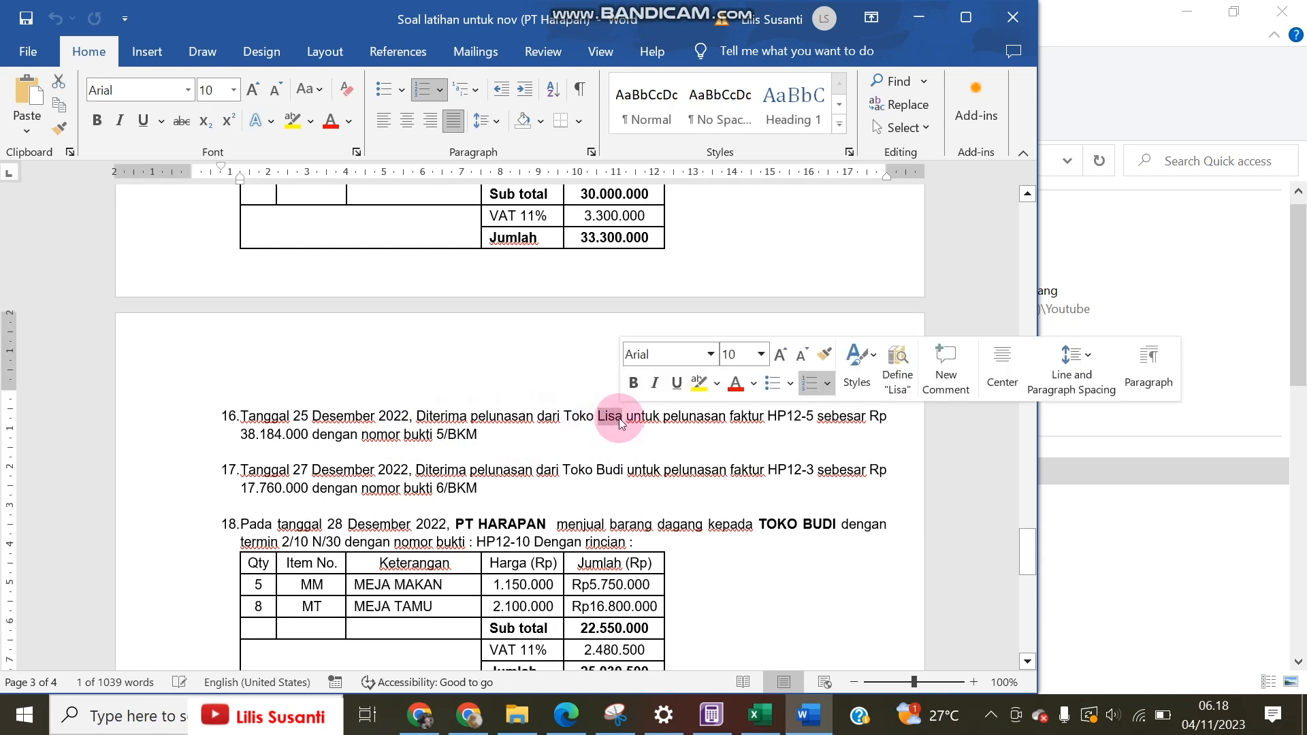
pyautogui.write('Budi')
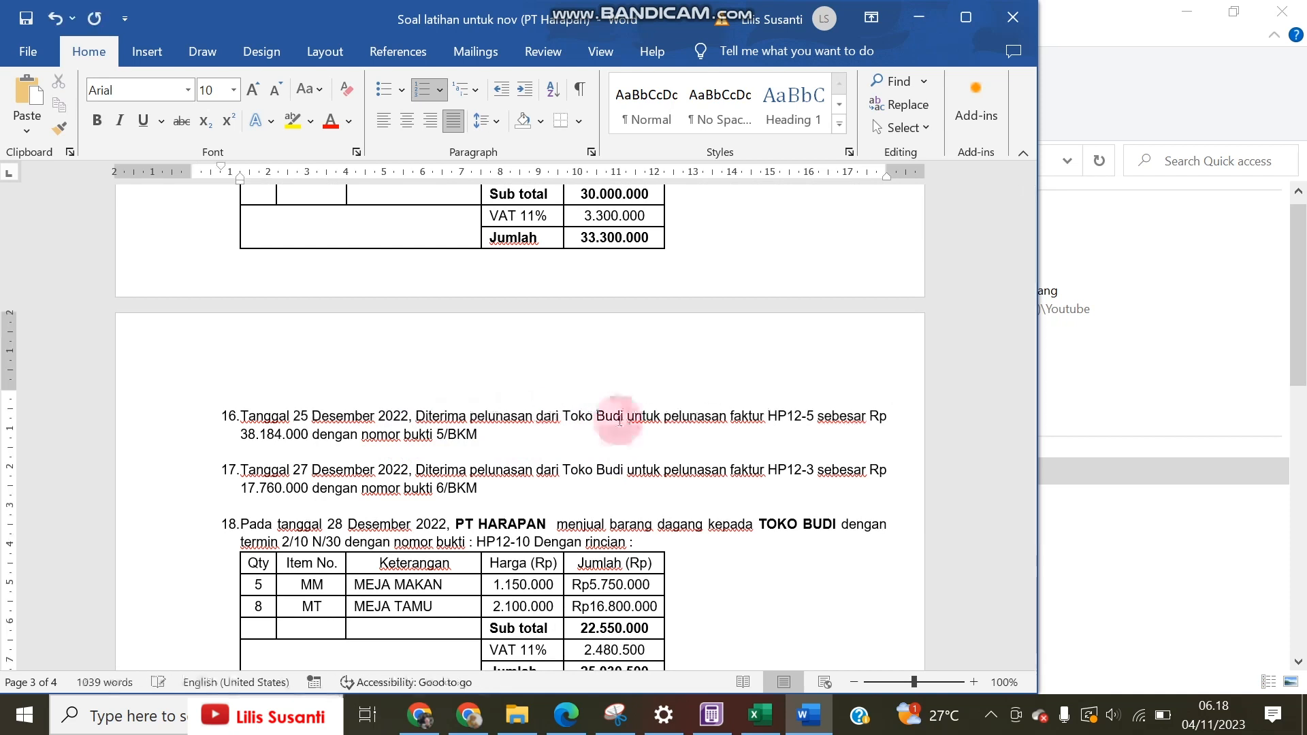
pyautogui.click(24, 18)
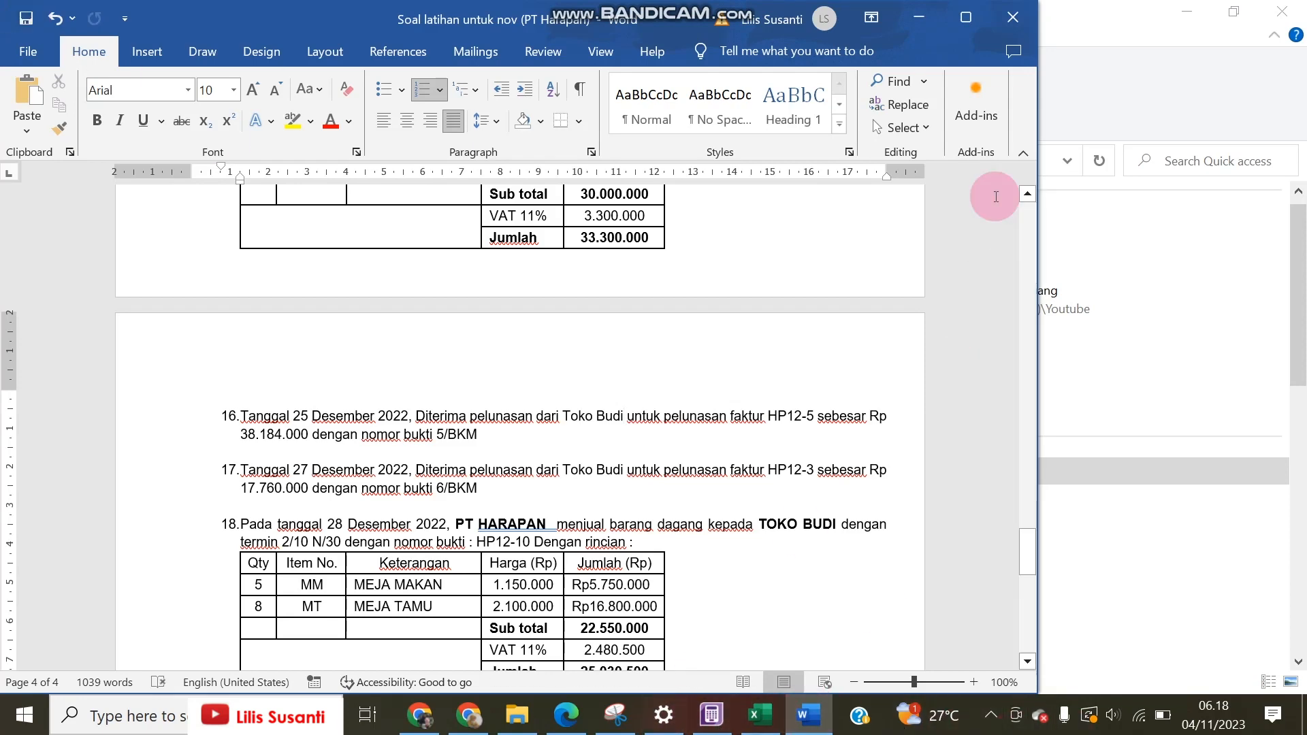
pyautogui.click(918, 17)
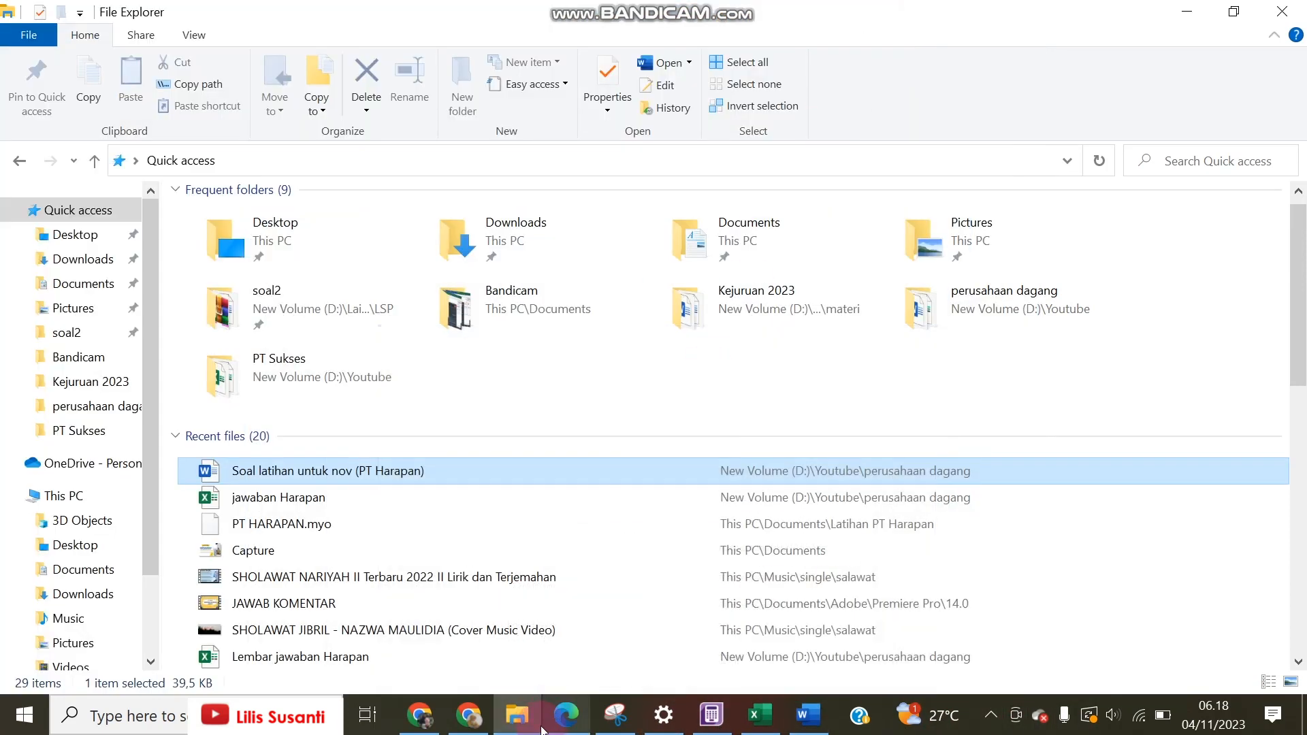
# Step: Switch back to the exercise PDF in Edge and ABSS Accounting, and compare item 16 with TOKO BUDI's open invoices
pyautogui.click(566, 714)
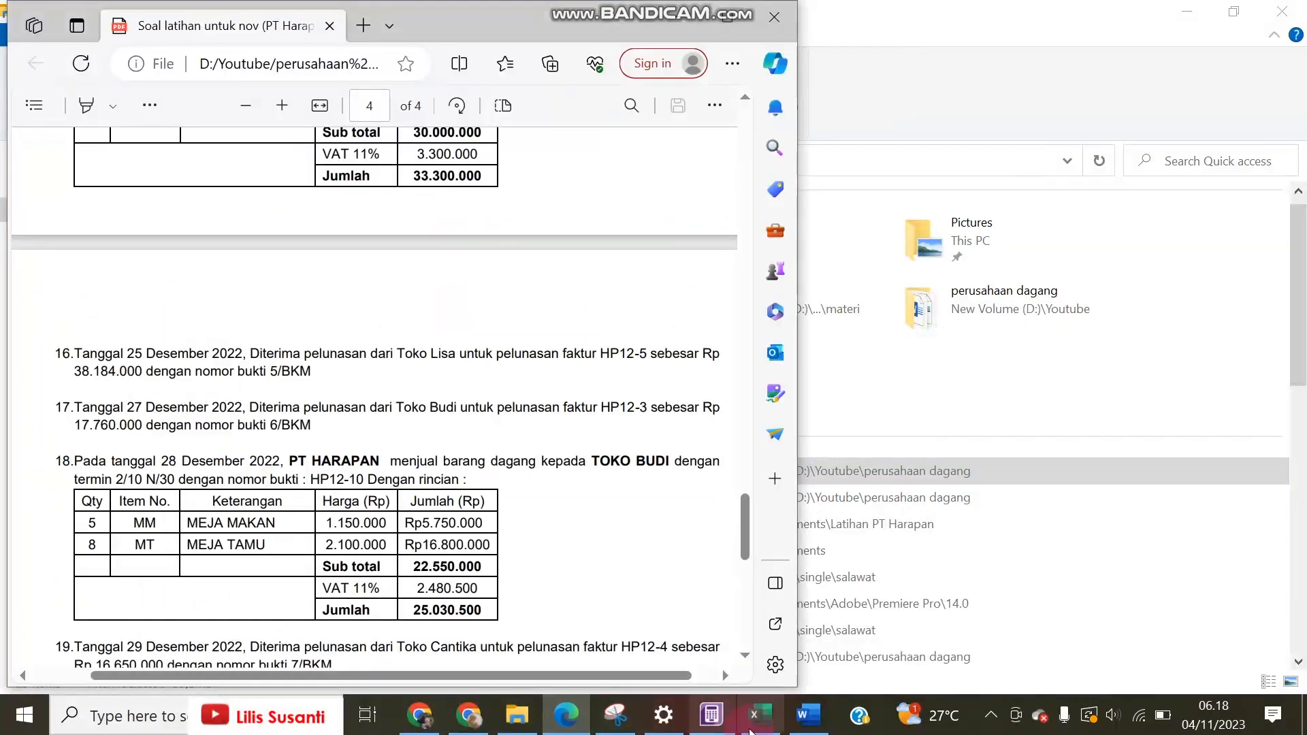
pyautogui.click(711, 714)
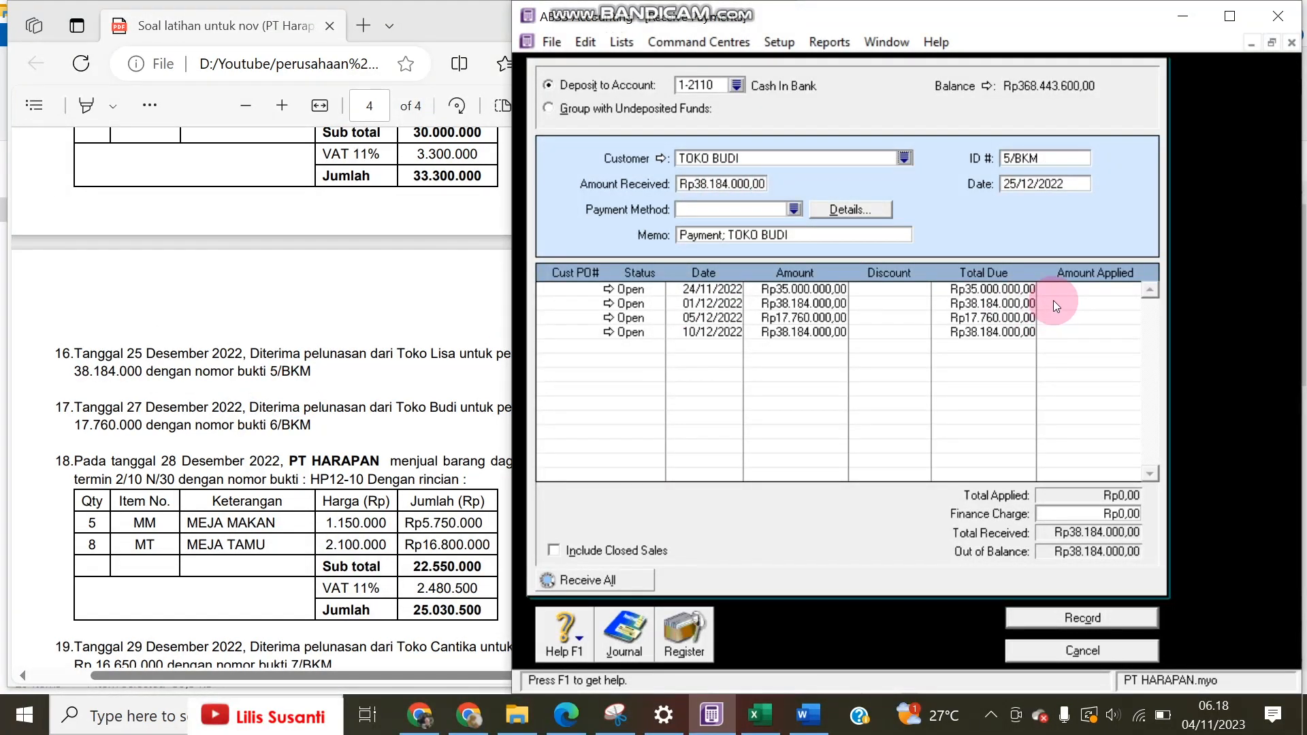
pyautogui.click(281, 371)
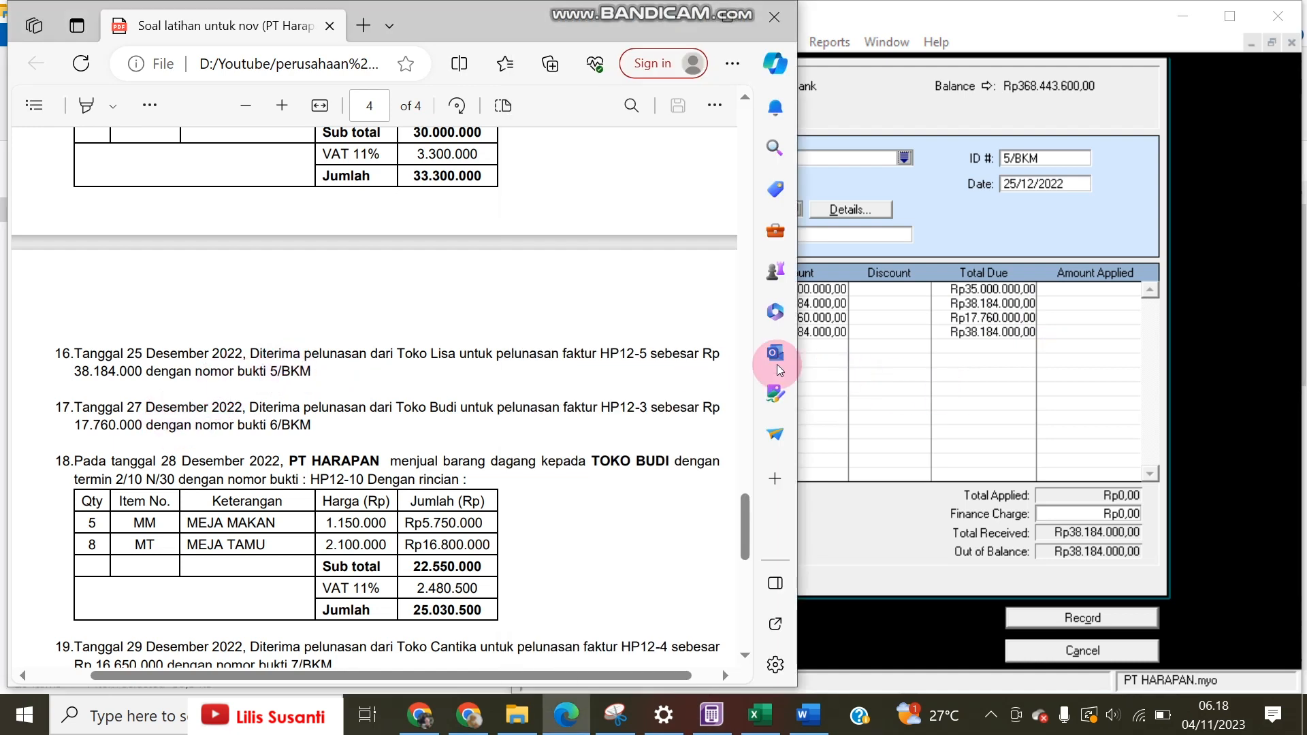
pyautogui.click(1054, 249)
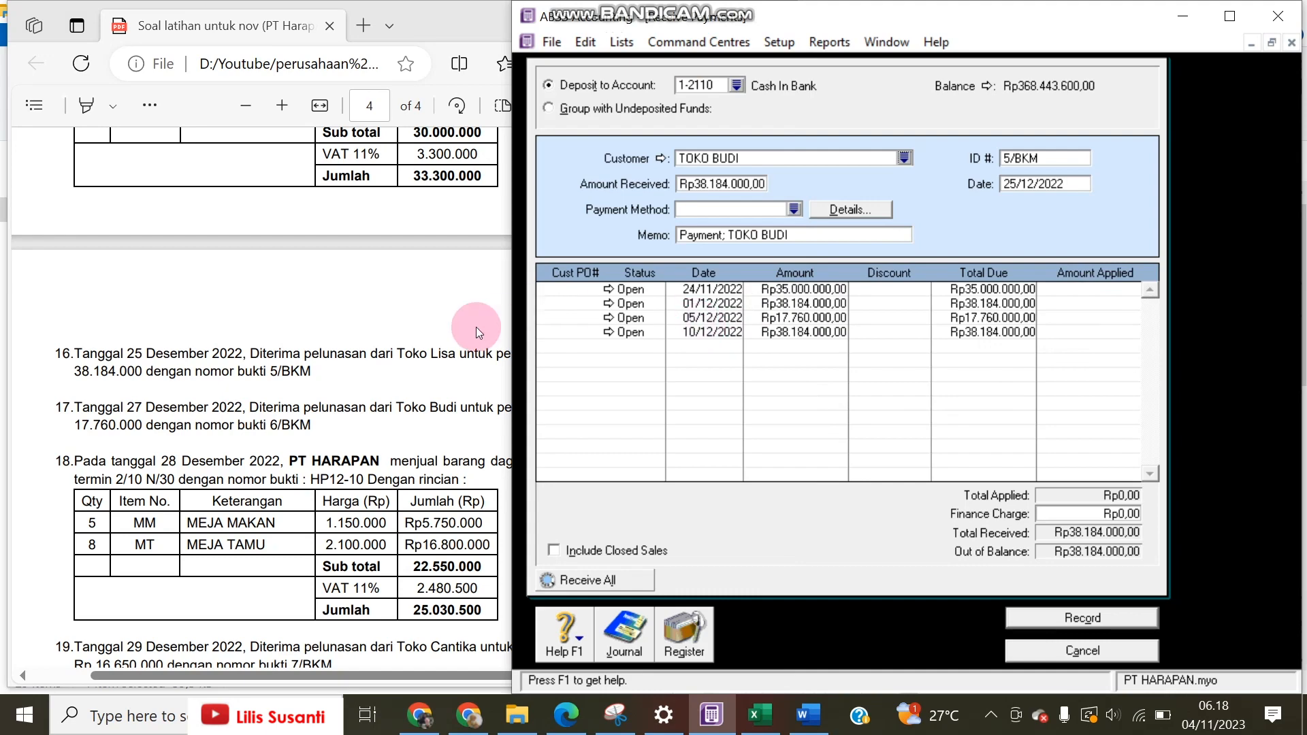
# Step: Check the date of invoice HP12-5 in the PDF, then apply 38.184.000 to the 10/12/2022 invoice and record the payment
pyautogui.click(304, 408)
pyautogui.scroll(15, 304, 408)
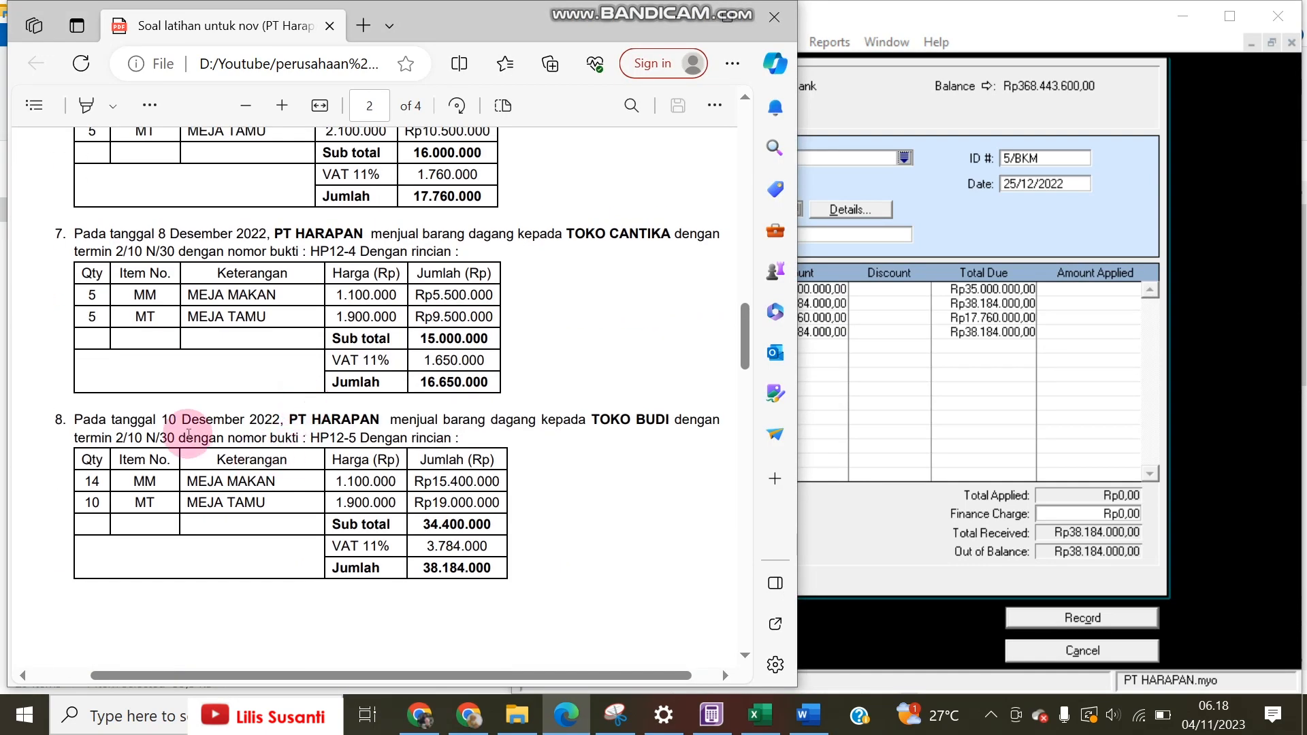
pyautogui.scroll(-10, 310, 408)
pyautogui.scroll(-6, 354, 424)
pyautogui.scroll(1, 354, 423)
pyautogui.click(1074, 332)
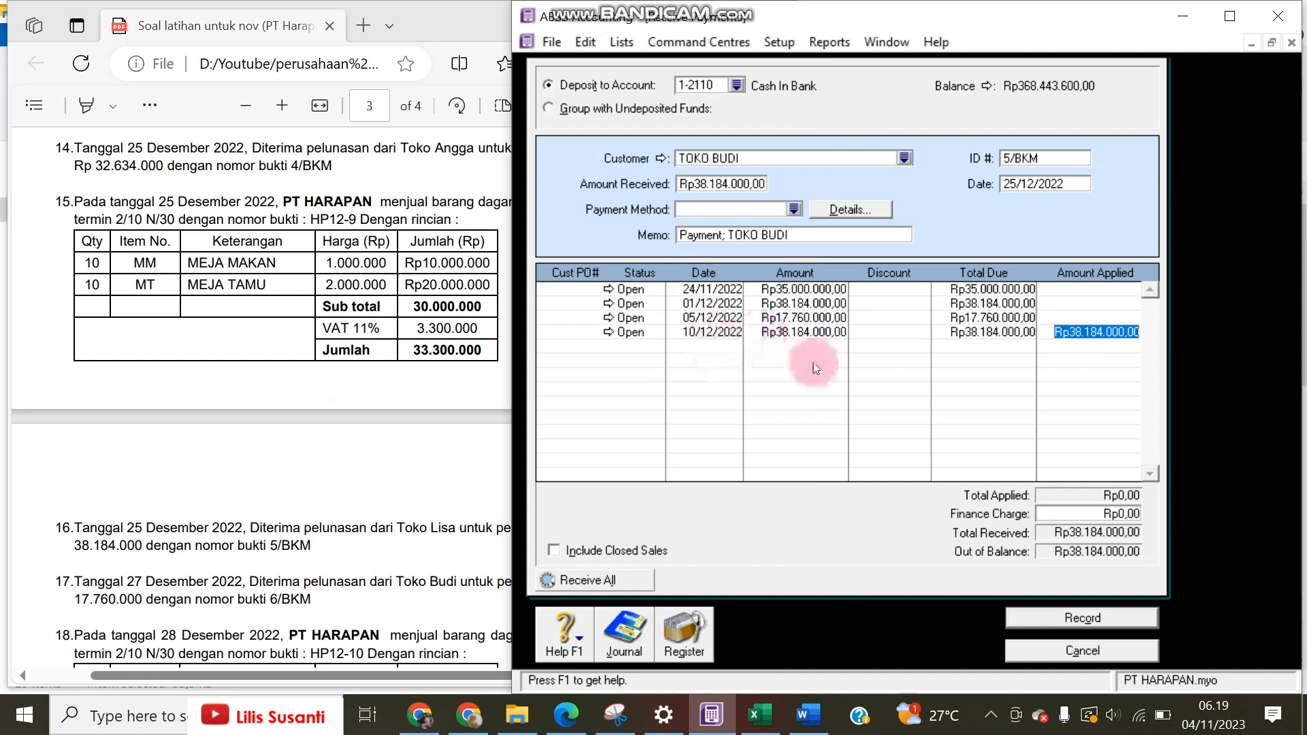
pyautogui.click(1081, 620)
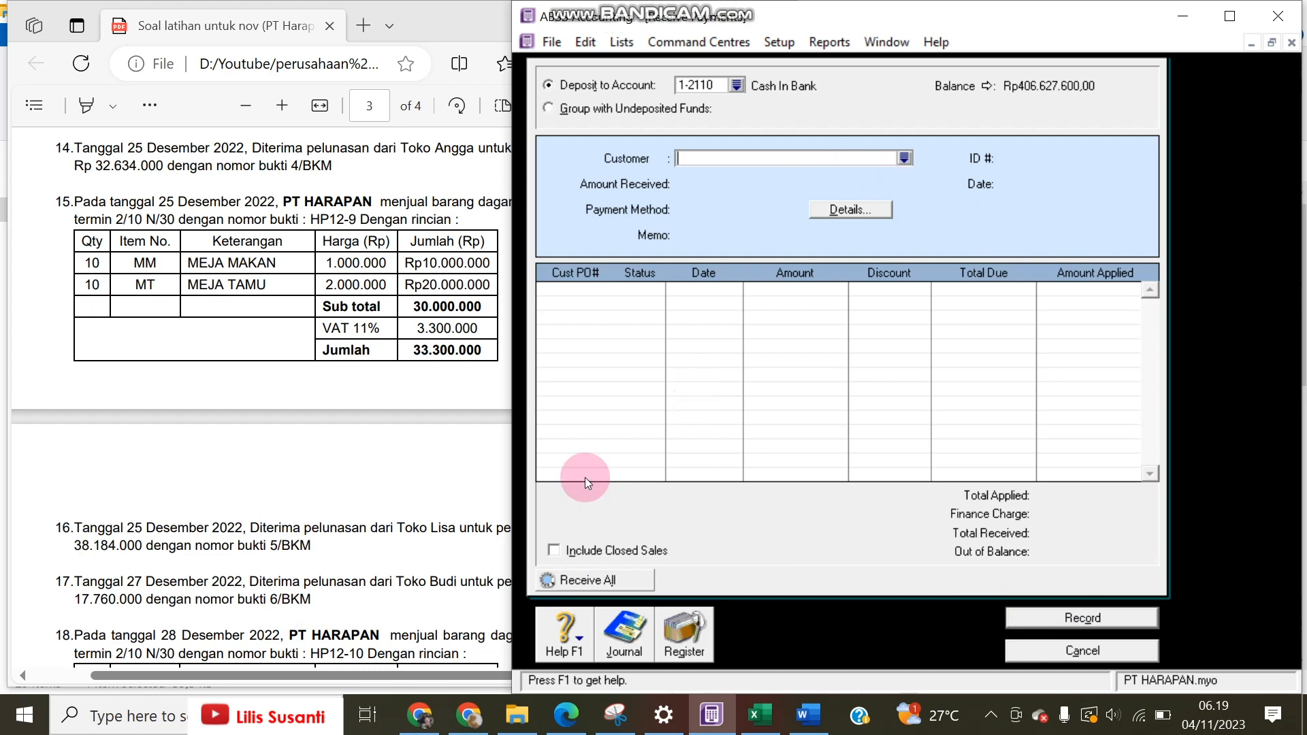
# Step: Choose TOKO BUDI as the paying customer and look up items 8, 16 and 17 in the exercise PDF
pyautogui.click(904, 158)
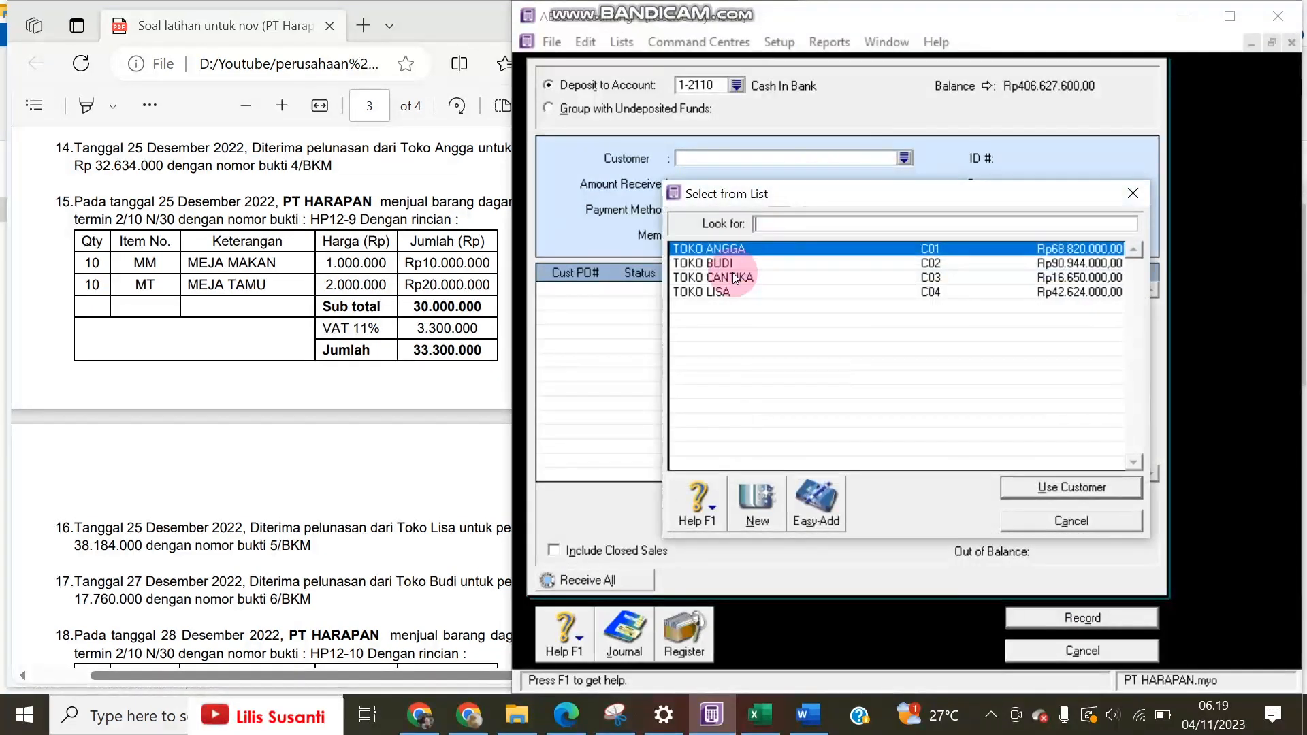
pyautogui.doubleClick(737, 263)
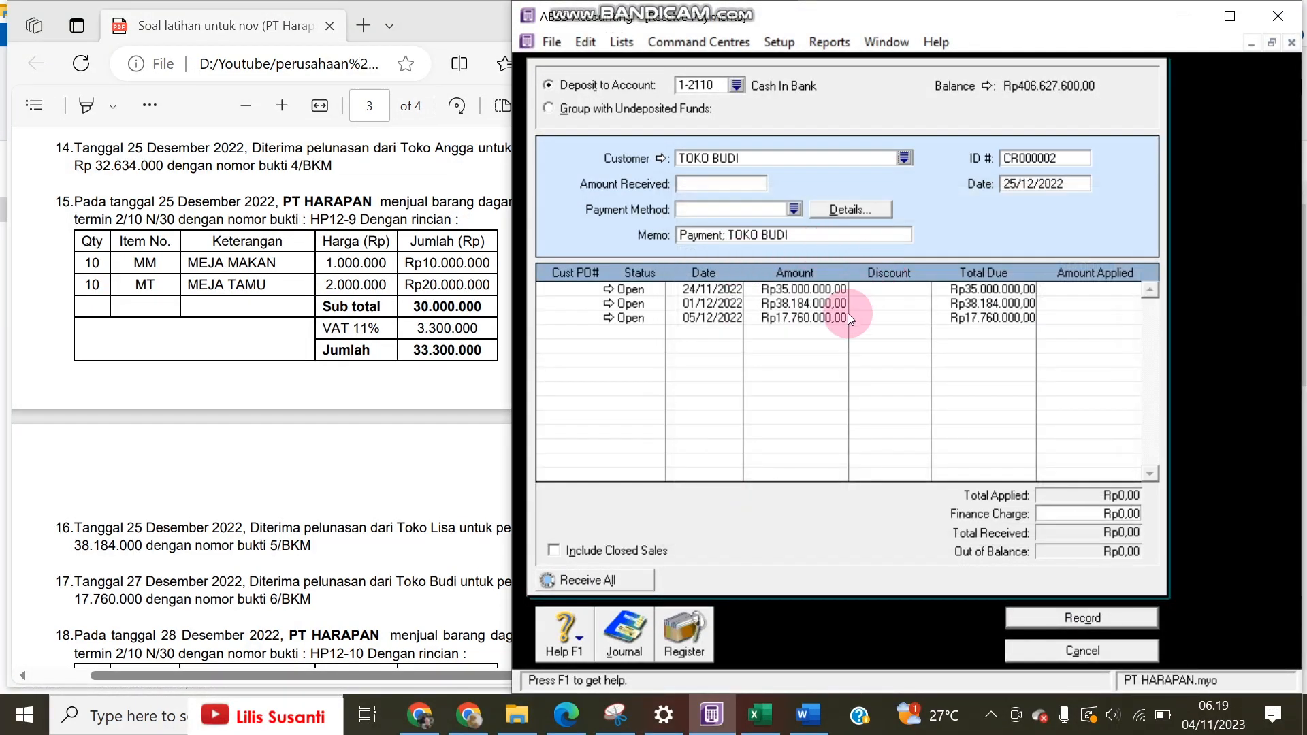
pyautogui.click(387, 584)
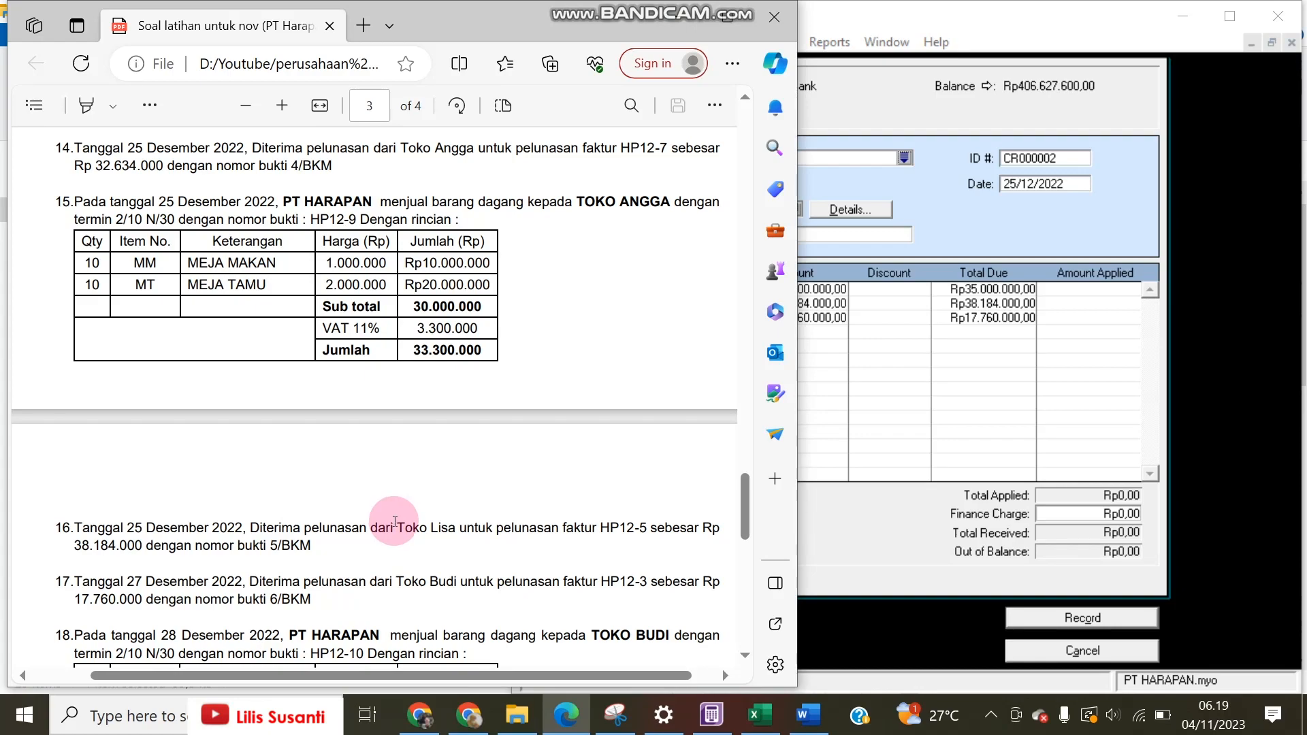
pyautogui.scroll(3, 361, 578)
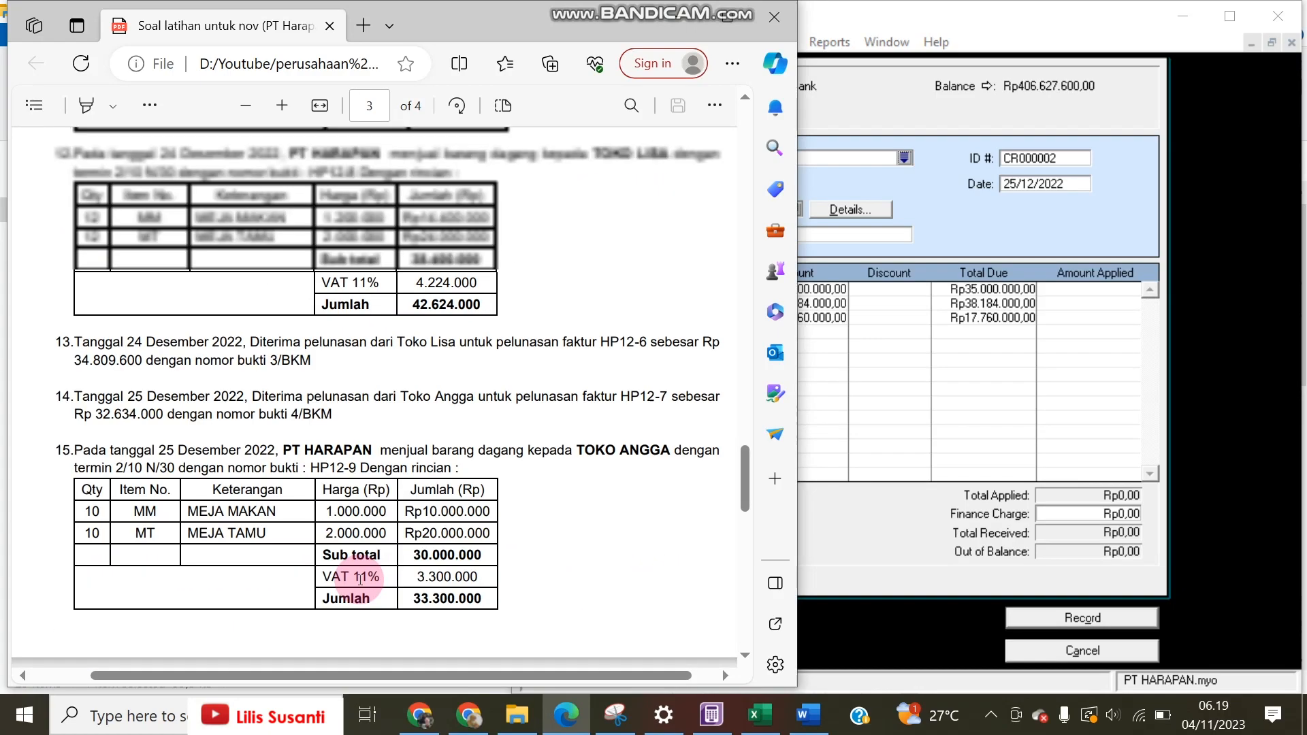
pyautogui.scroll(10, 361, 578)
pyautogui.scroll(5, 361, 579)
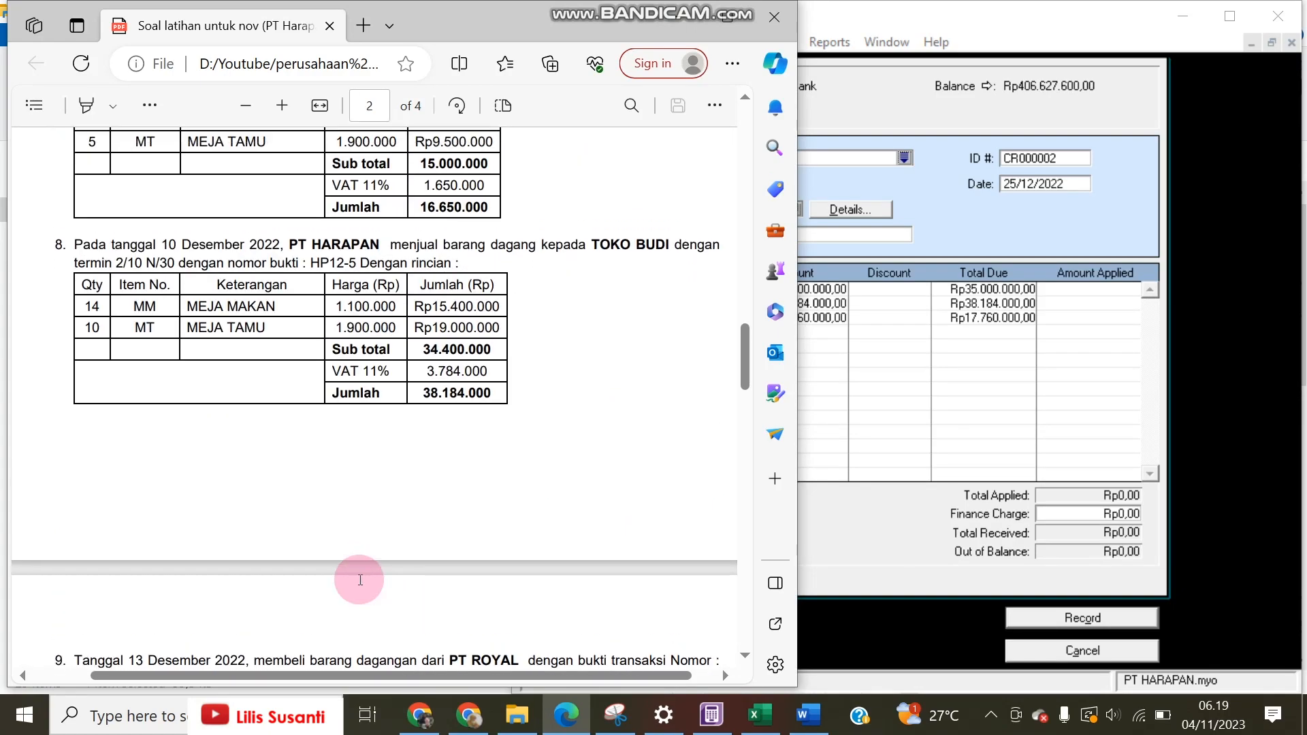
pyautogui.scroll(-20, 360, 579)
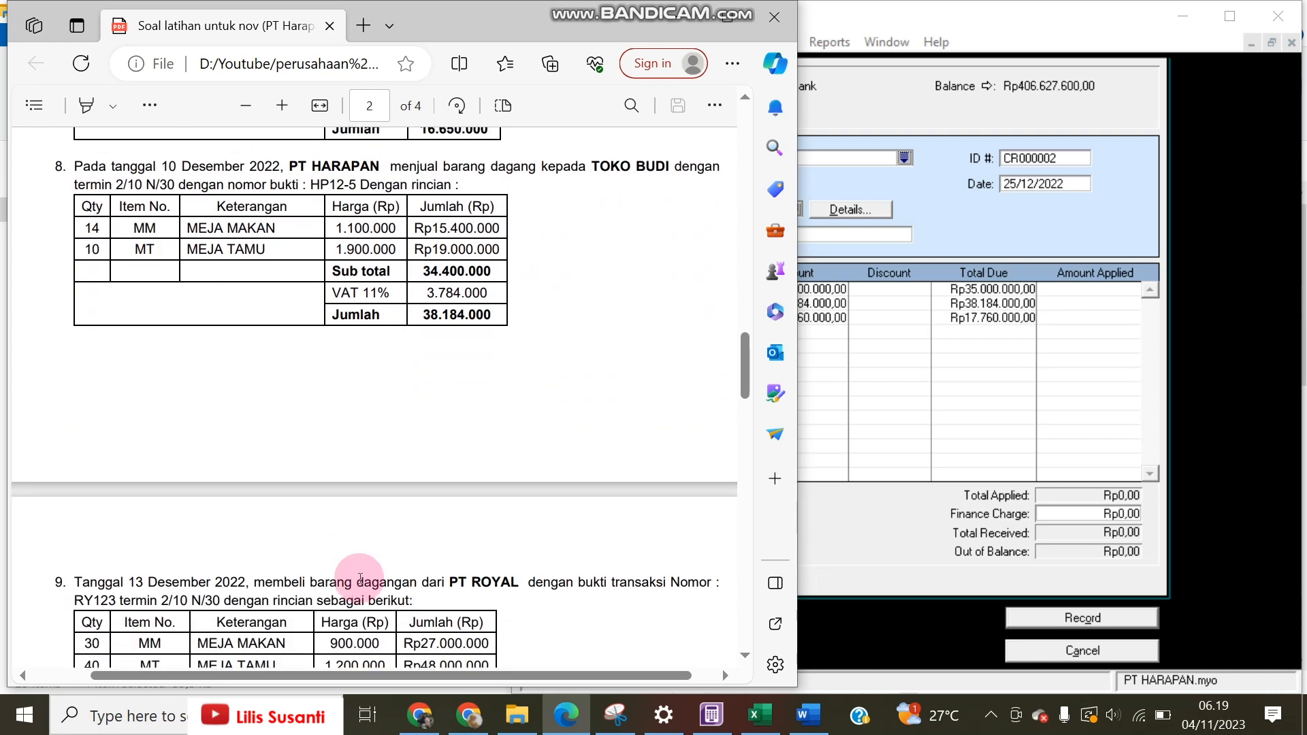
pyautogui.scroll(-4, 361, 578)
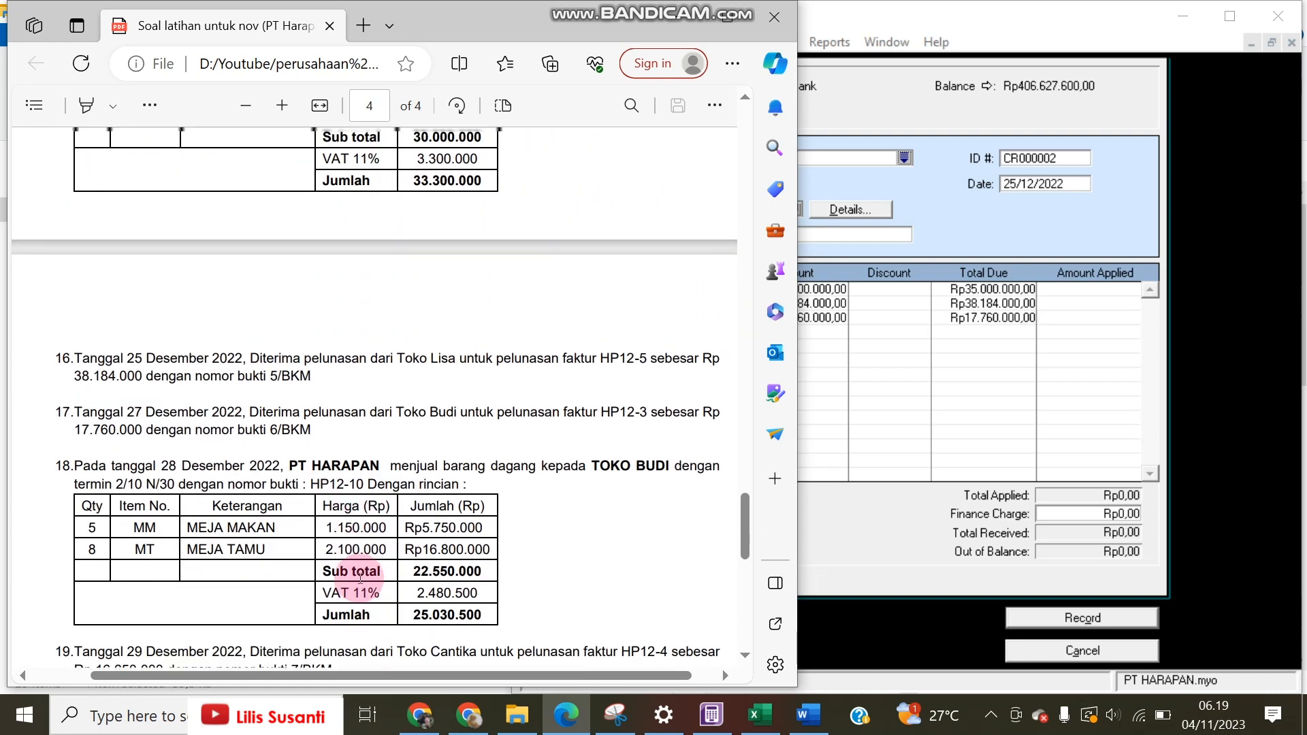
pyautogui.scroll(3, 360, 579)
# Step: Set the TOKO BUDI payment date to 27/12/2022 and the amount received to 17.760.000
pyautogui.click(984, 302)
pyautogui.click(1015, 185)
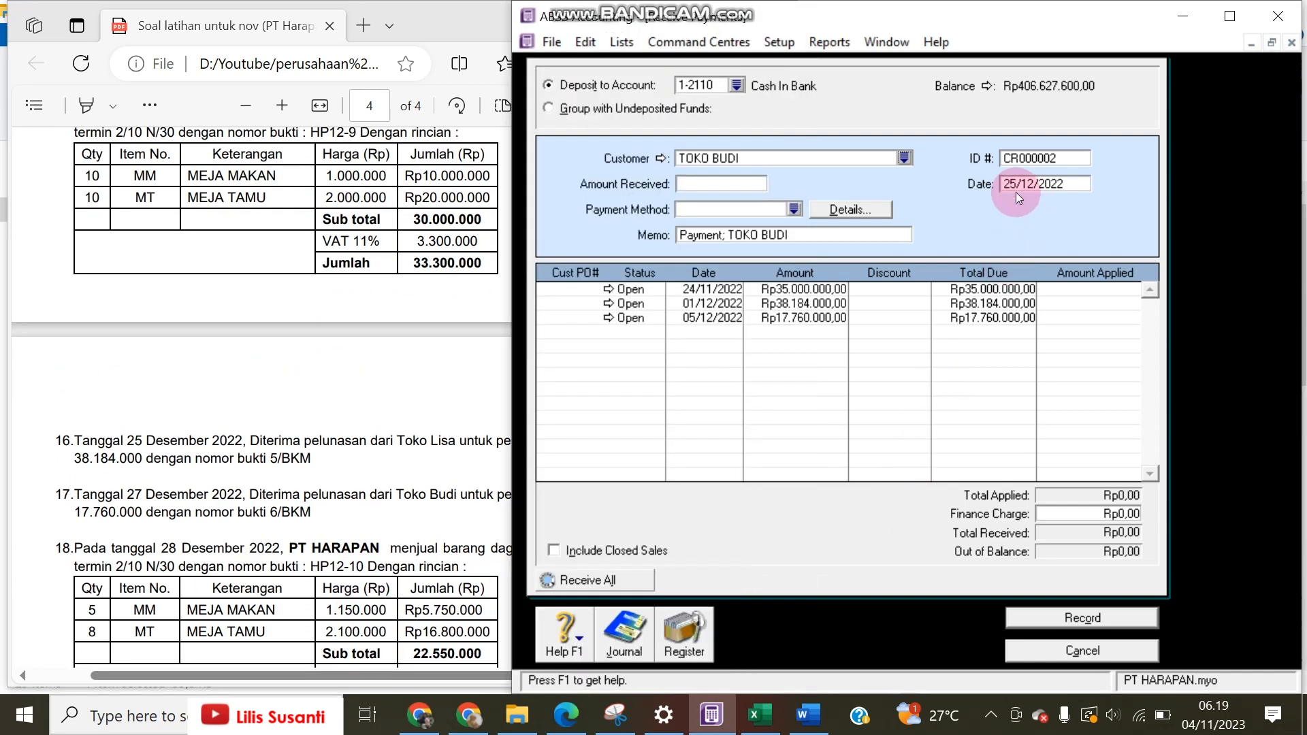
pyautogui.click(1014, 184)
pyautogui.press('BackSpace')
pyautogui.write('7')
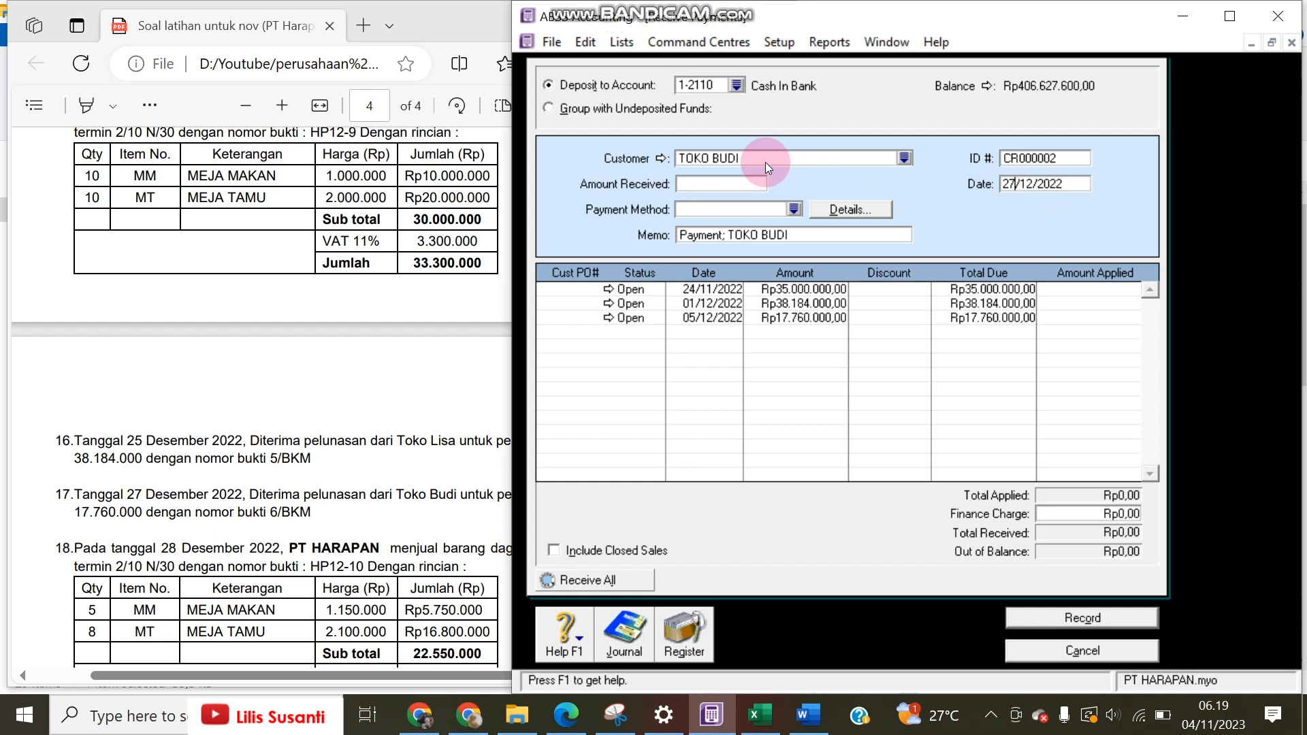
pyautogui.click(728, 194)
pyautogui.click(167, 513)
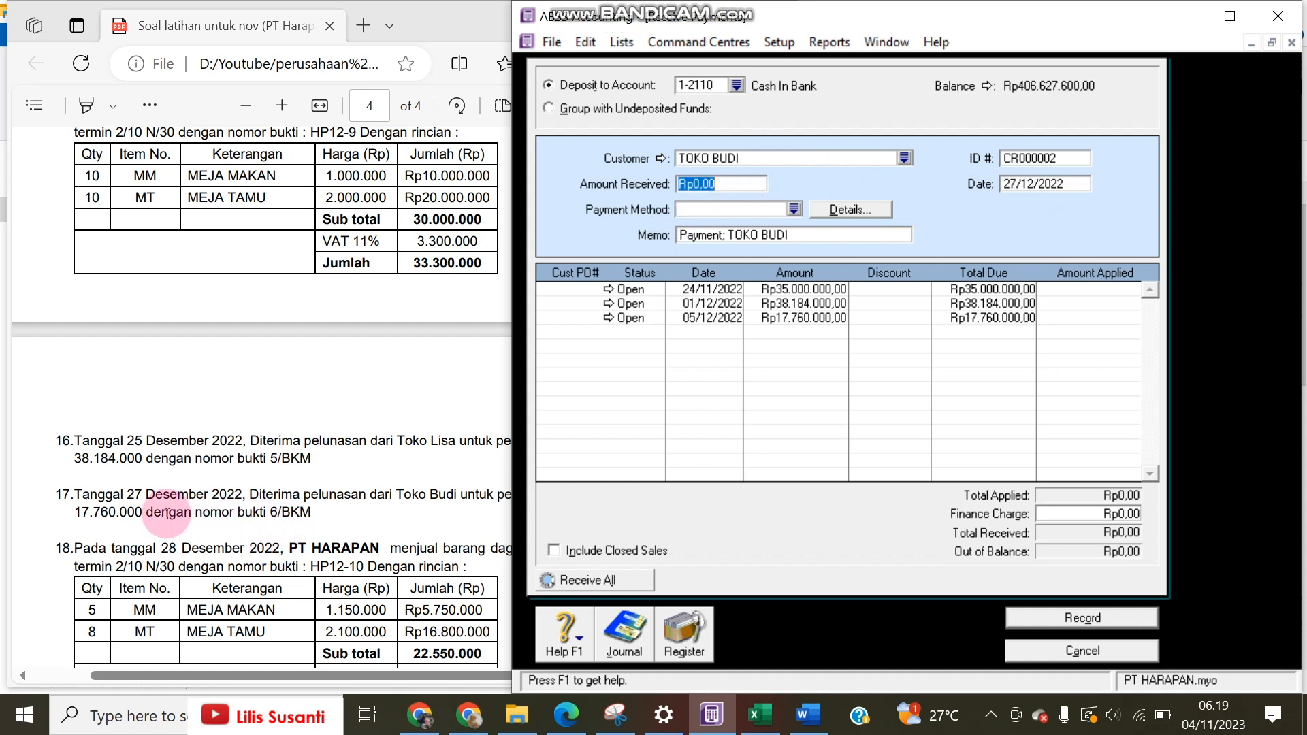
pyautogui.write('17.7')
pyautogui.write('60.000')
pyautogui.press('Tab')
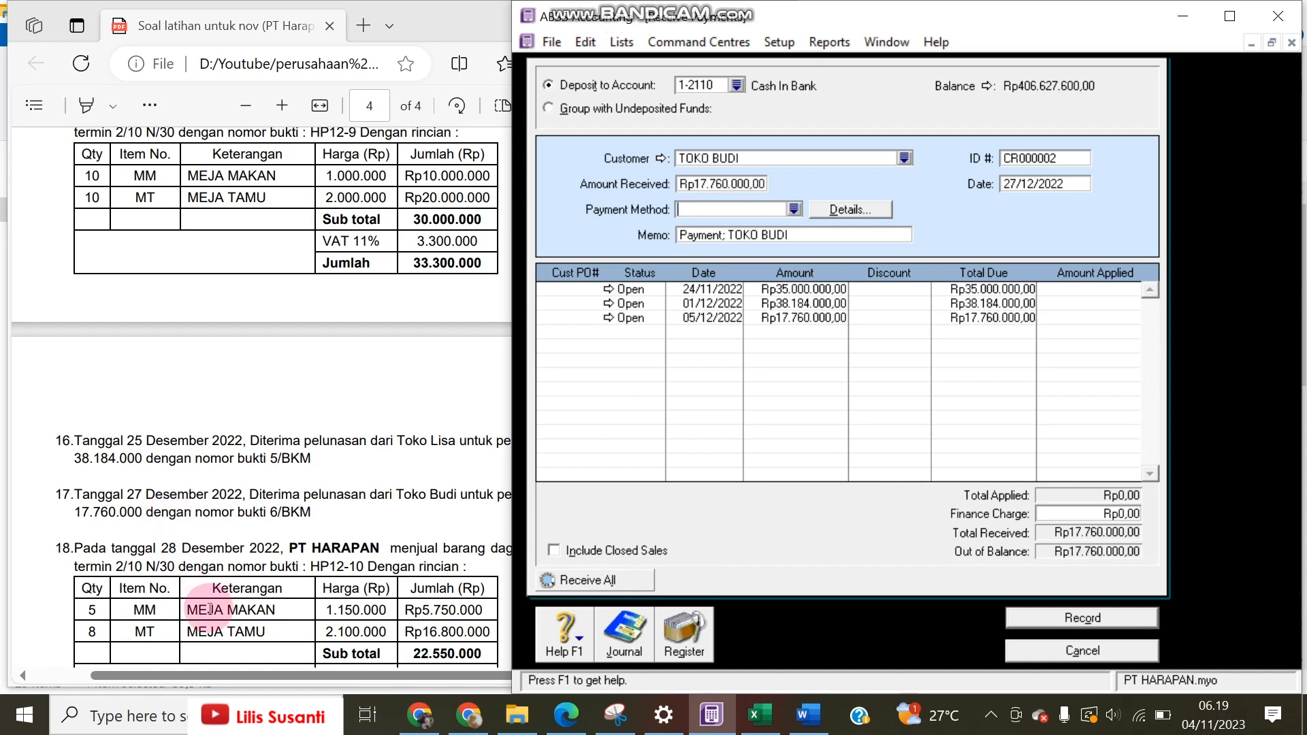
# Step: Apply 17.760.000 to the 05/12/2022 invoice, set the payment ID to 6/bkm and record the payment
pyautogui.click(1065, 321)
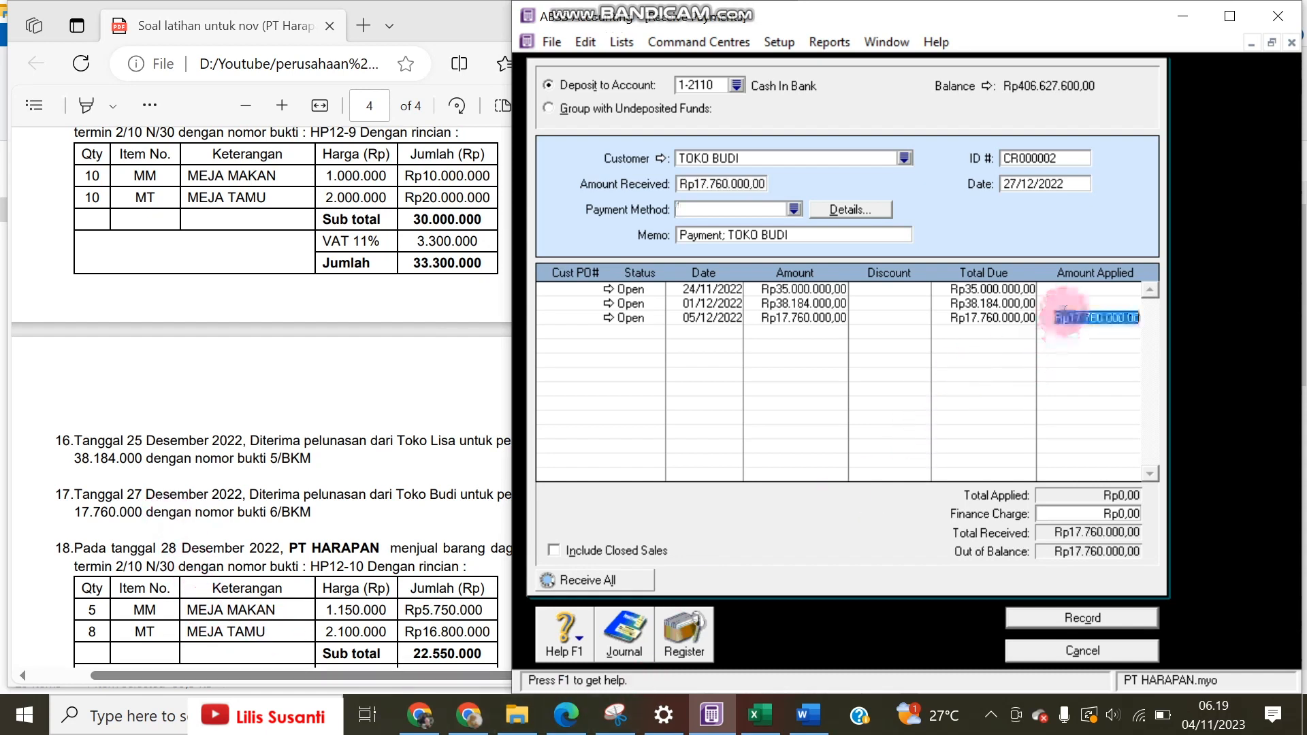
pyautogui.click(1025, 157)
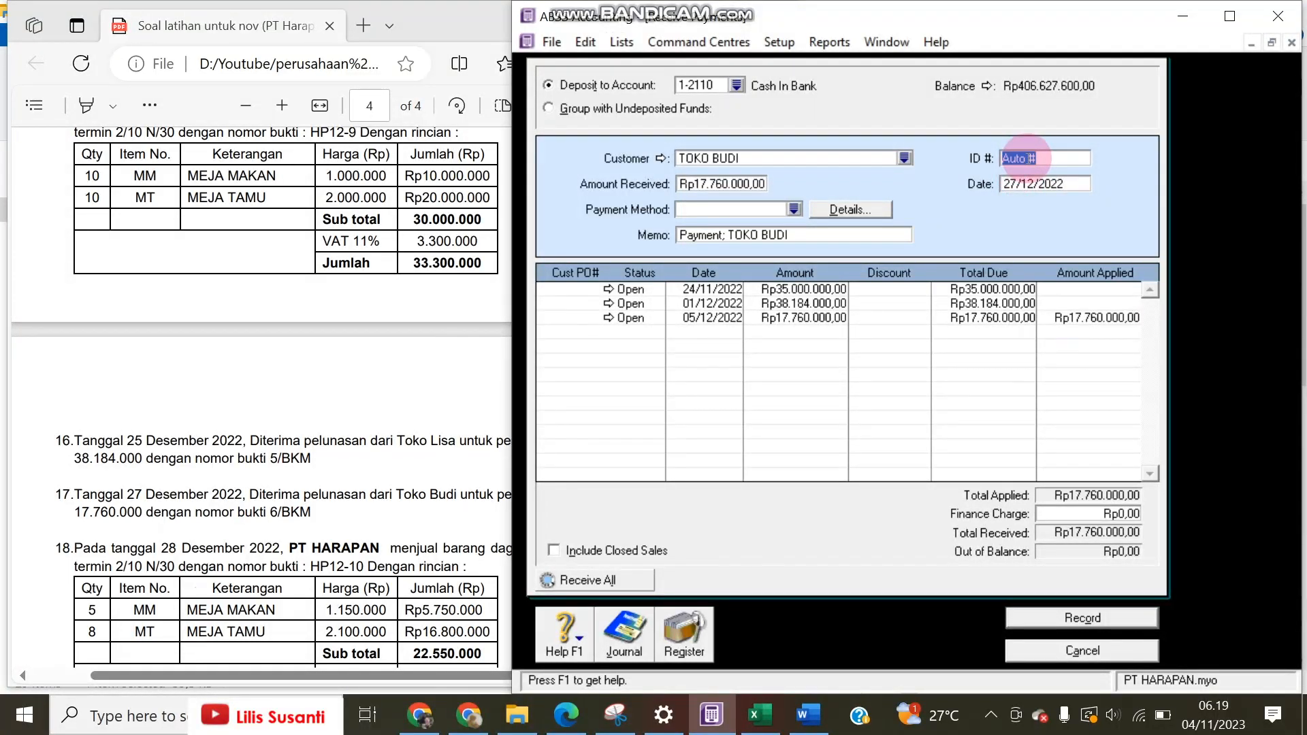
pyautogui.write('6/bkm')
pyautogui.click(1054, 621)
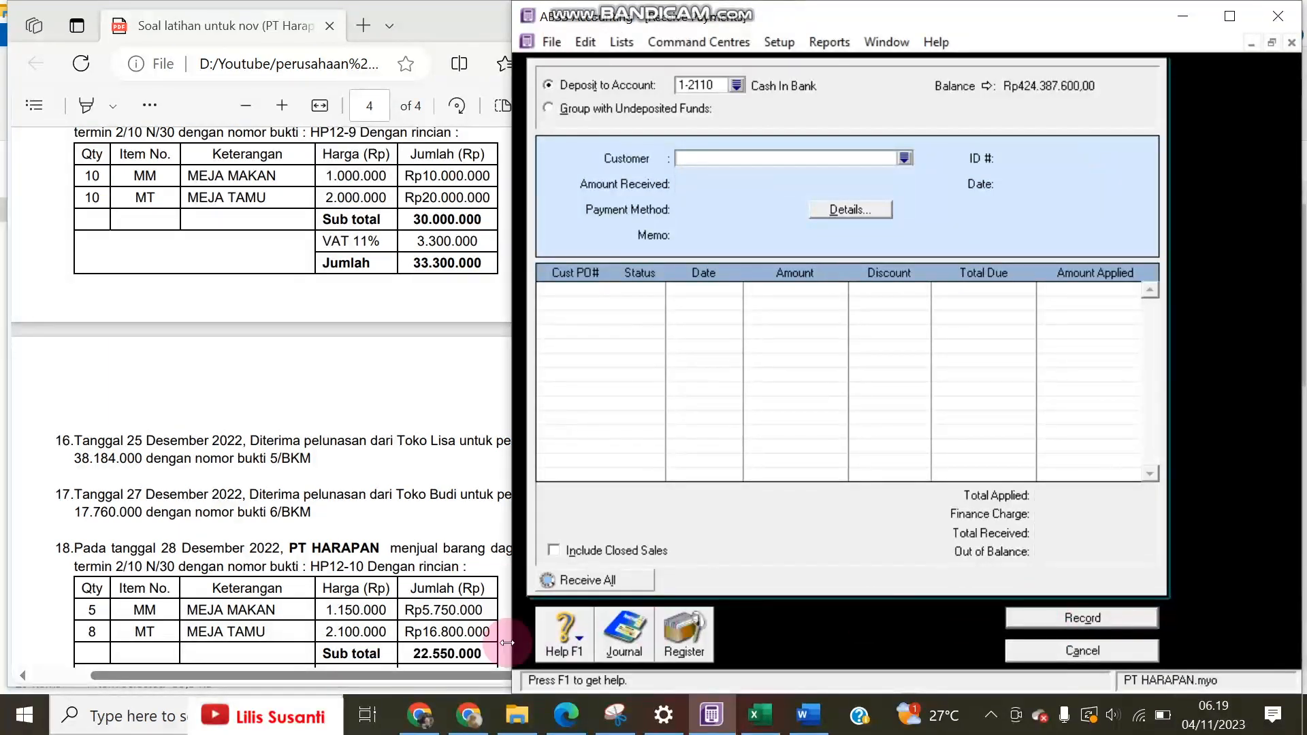
# Step: Check exercise item 18 in the PDF, close the payment entry and start a new sales invoice for TOKO BUDI
pyautogui.click(346, 578)
pyautogui.scroll(-1, 346, 577)
pyautogui.scroll(1, 347, 577)
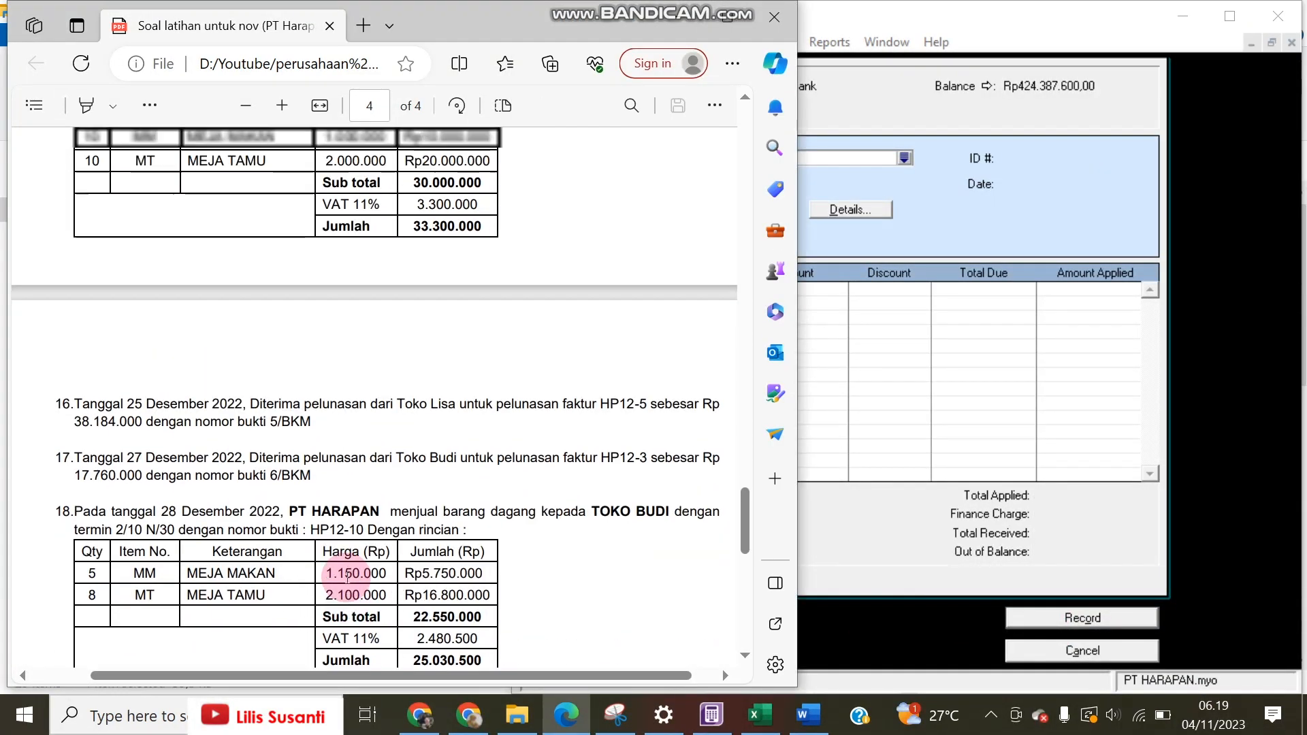
pyautogui.click(1057, 650)
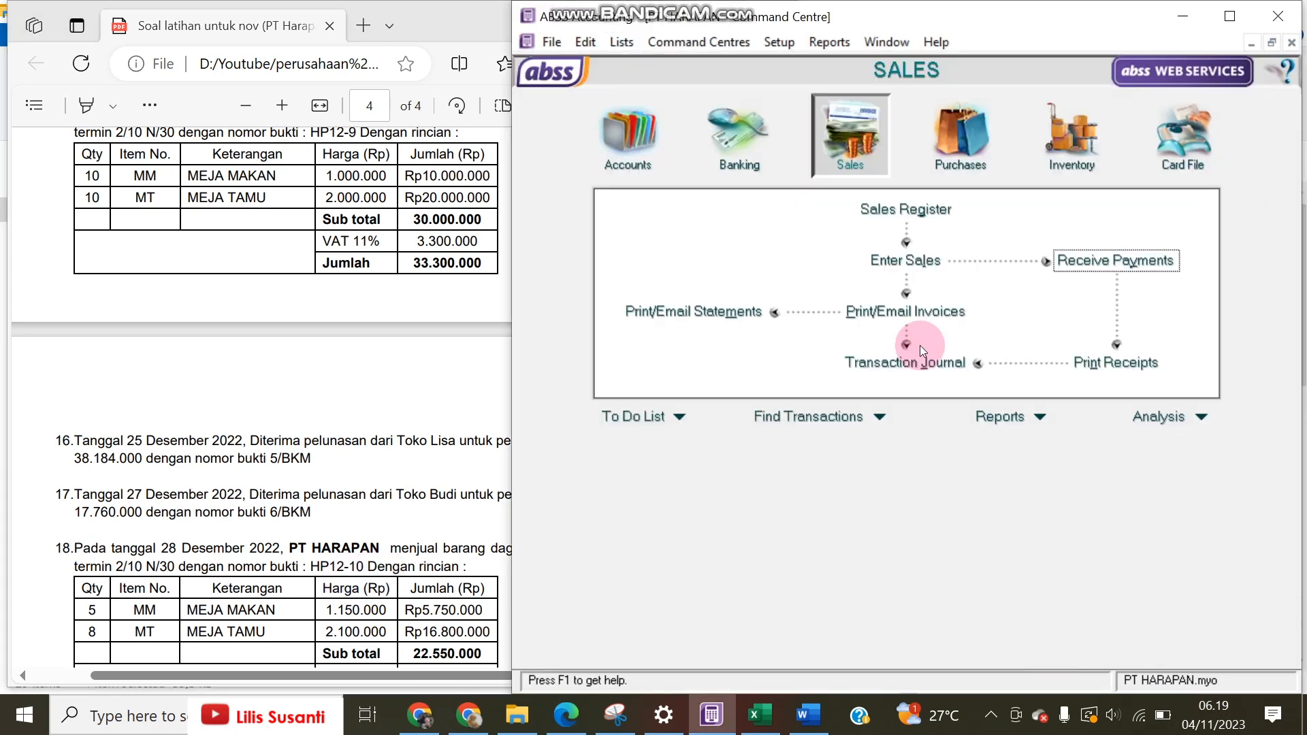
pyautogui.click(905, 260)
pyautogui.click(845, 94)
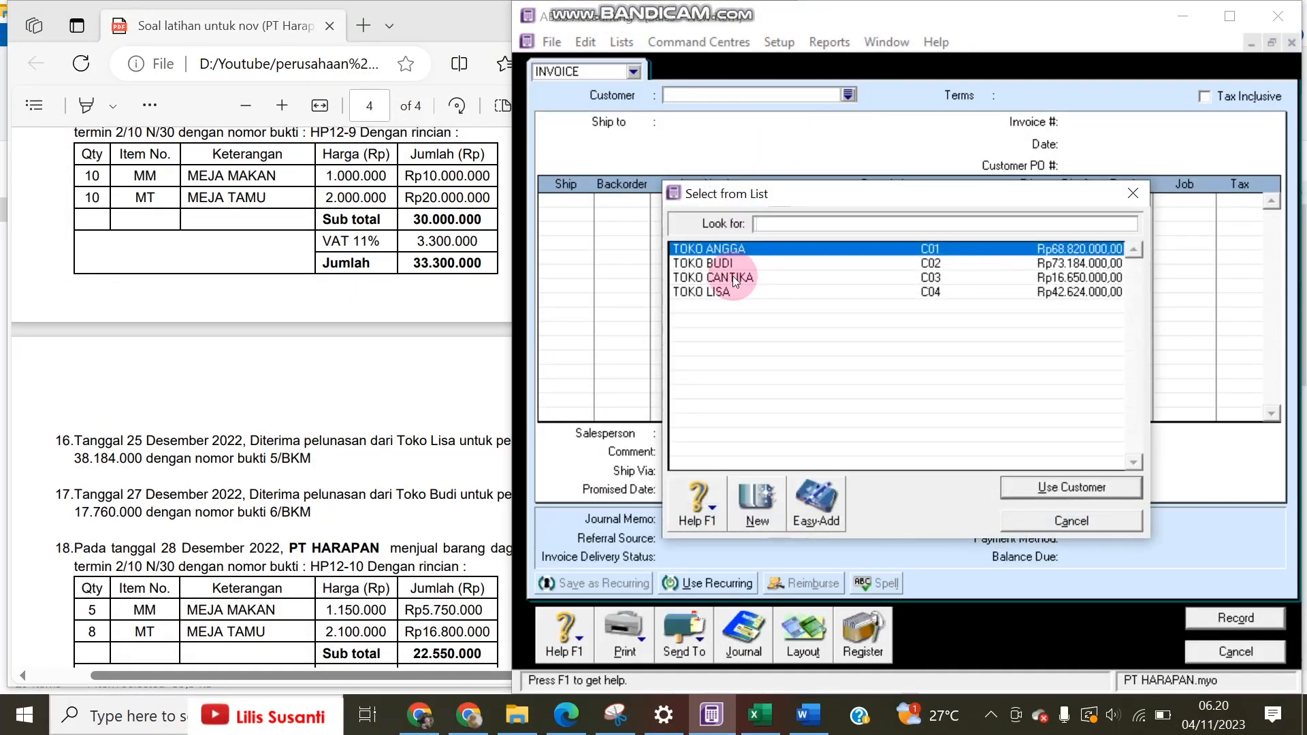
pyautogui.click(415, 521)
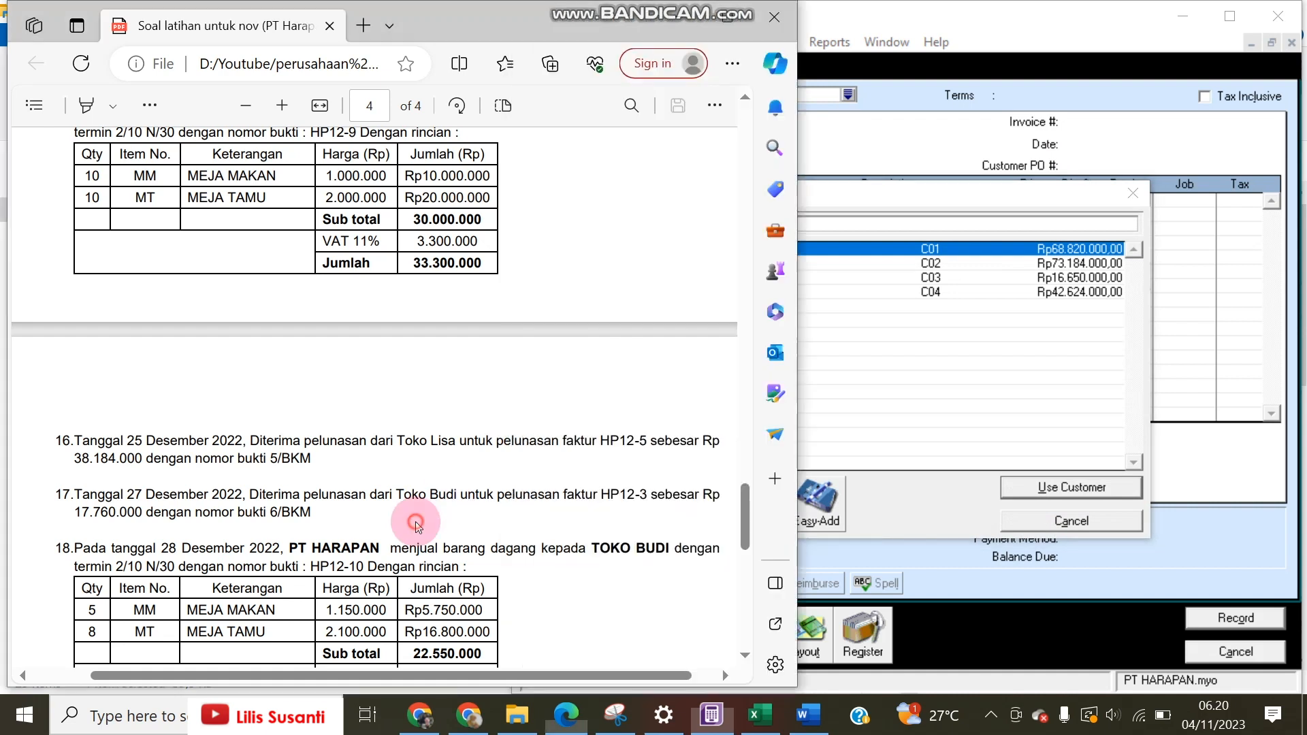
pyautogui.click(902, 268)
pyautogui.doubleClick(863, 264)
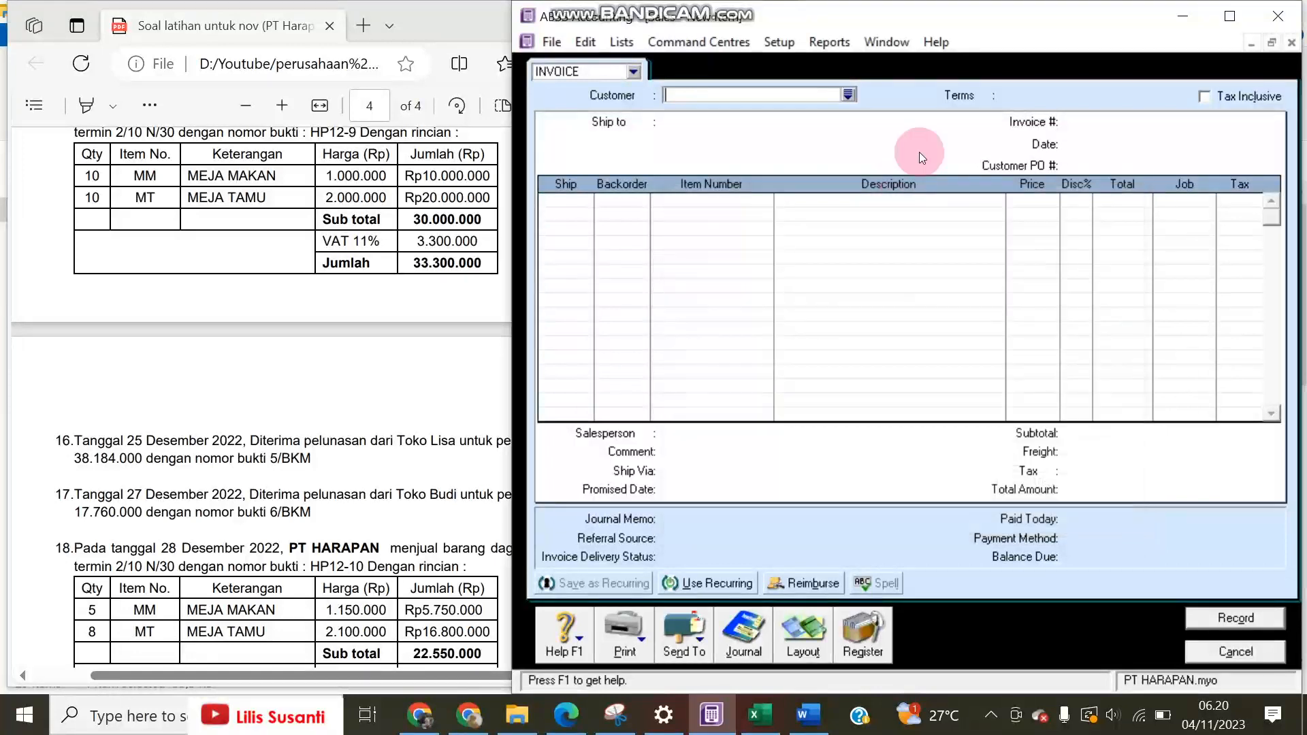
# Step: Set the invoice's credit terms to a 2% discount within 10 days and balance due in 30 days
pyautogui.click(960, 94)
pyautogui.click(949, 231)
pyautogui.click(970, 277)
pyautogui.click(966, 256)
pyautogui.write('10')
pyautogui.press('Tab')
pyautogui.write('30')
pyautogui.press('Tab')
pyautogui.write('2')
pyautogui.press('Return')
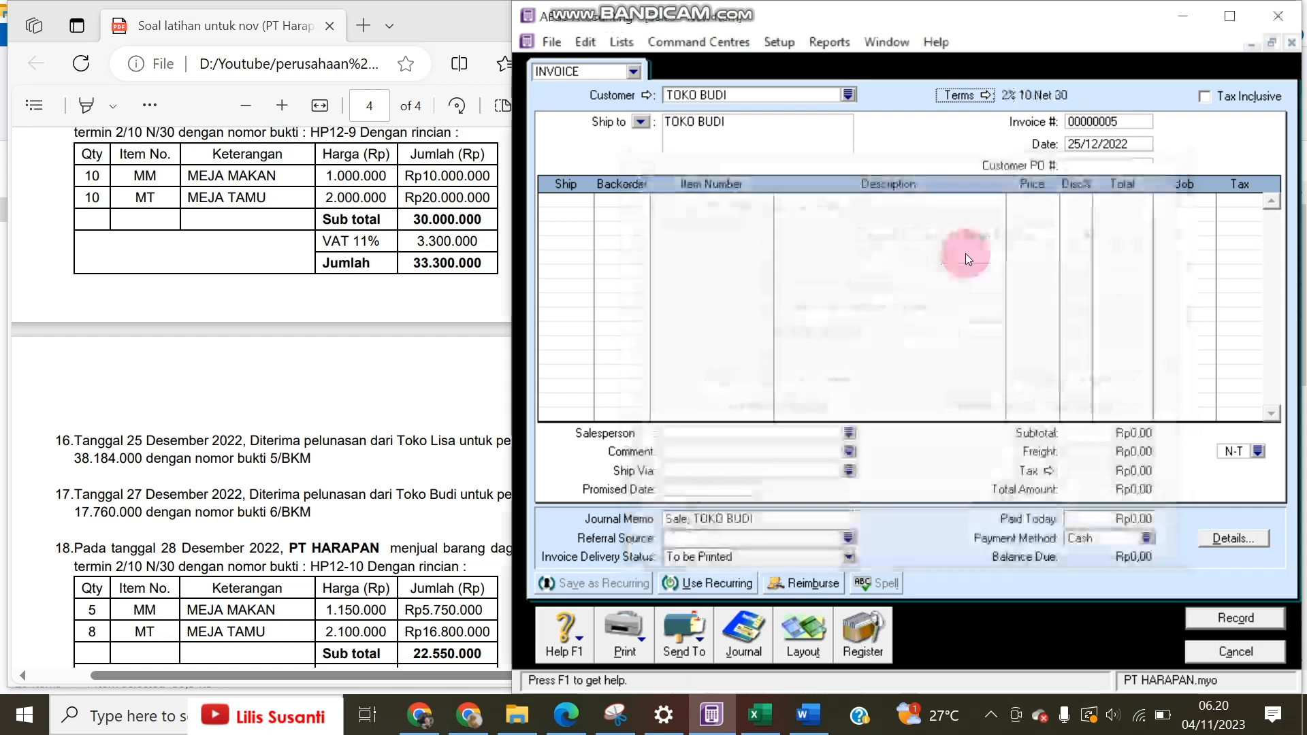
# Step: Add an invoice line for 5 units of item MM (MEJA MAKAN) at a price of 1150000
pyautogui.click(558, 200)
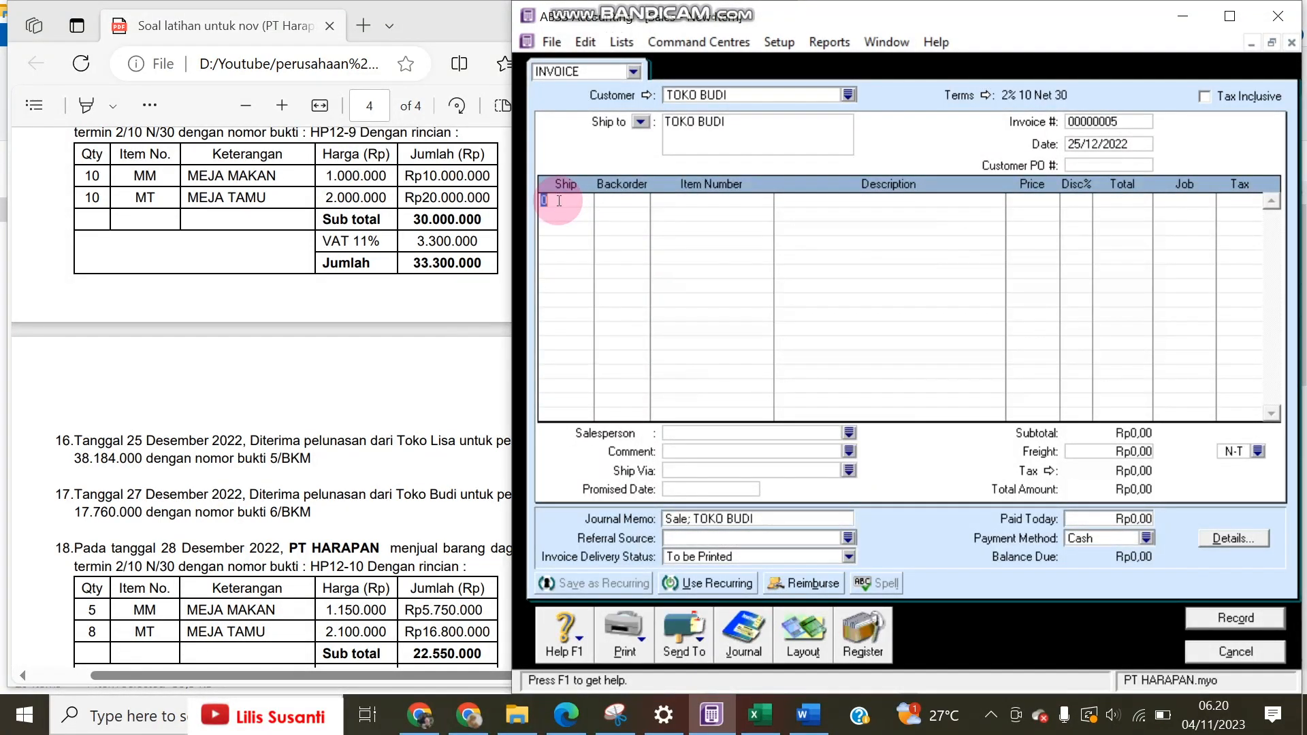
pyautogui.write('5')
pyautogui.press('Tab')
pyautogui.press('Tab')
pyautogui.write('Mm')
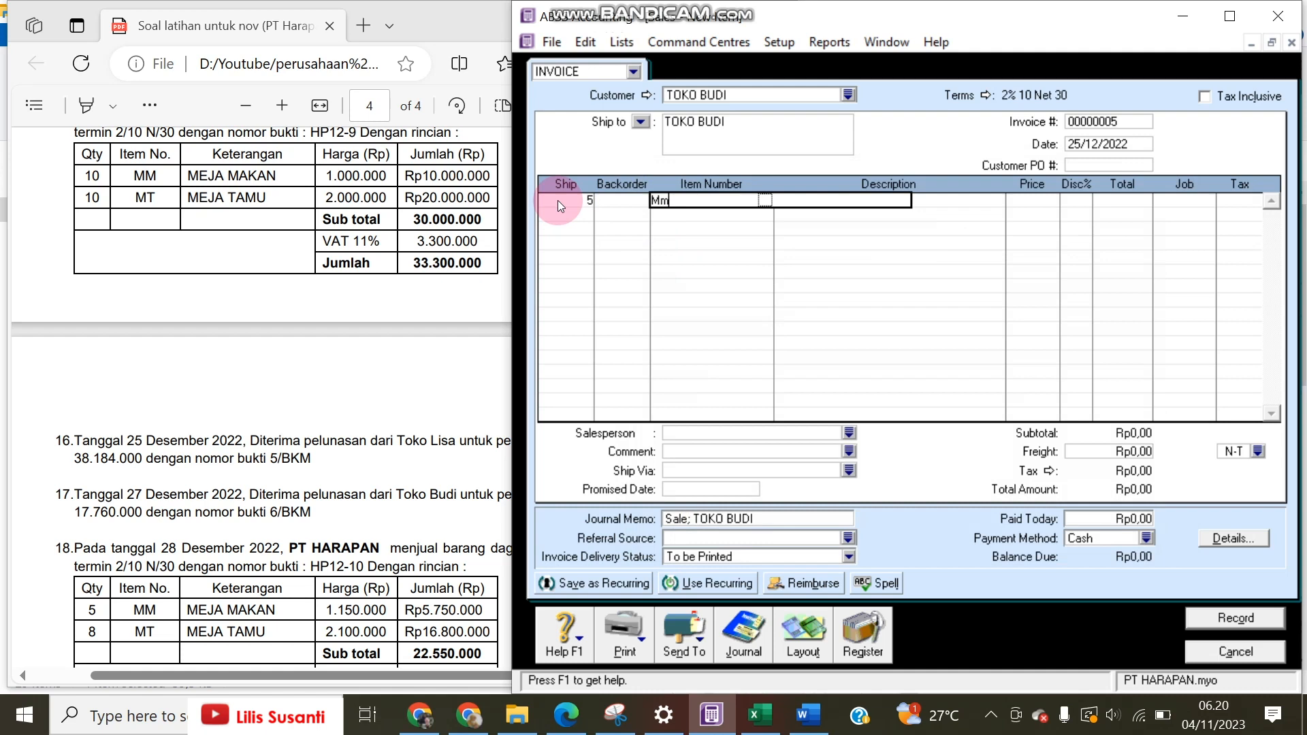
pyautogui.press('Tab')
pyautogui.press('Tab')
pyautogui.write('1150000')
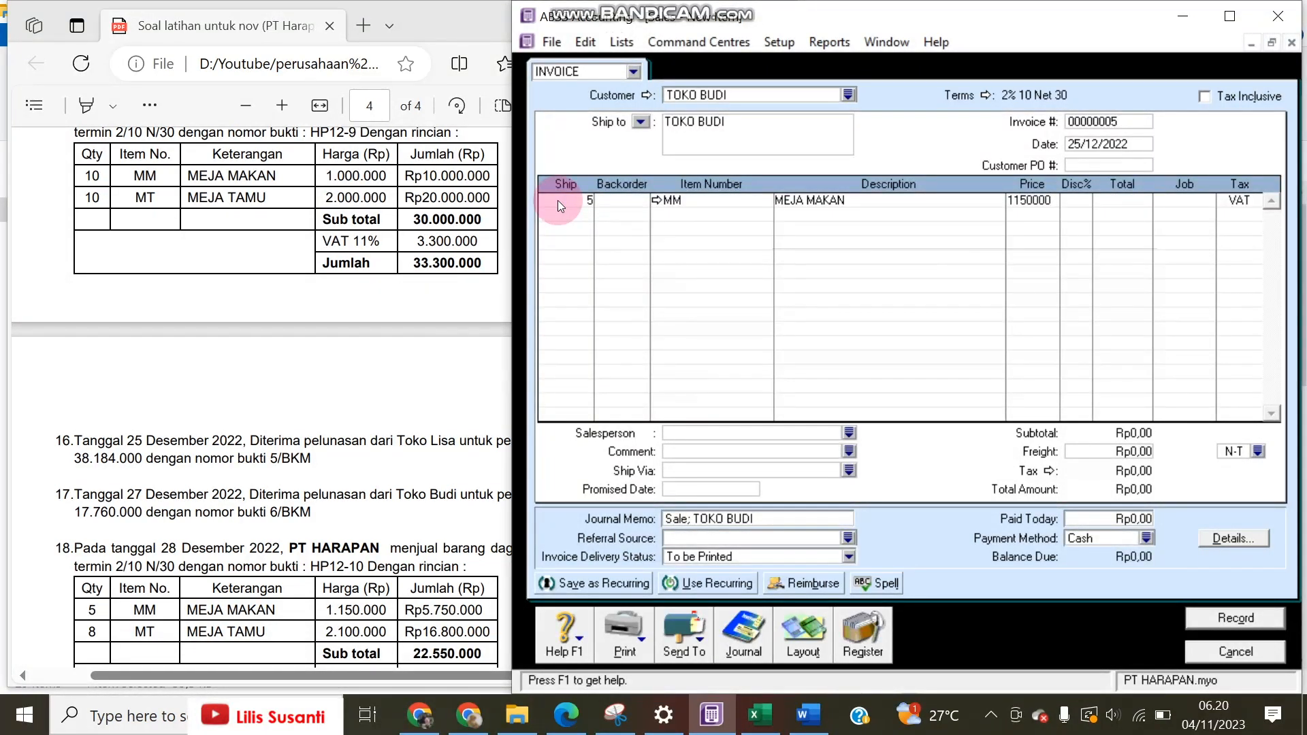
pyautogui.press('Return')
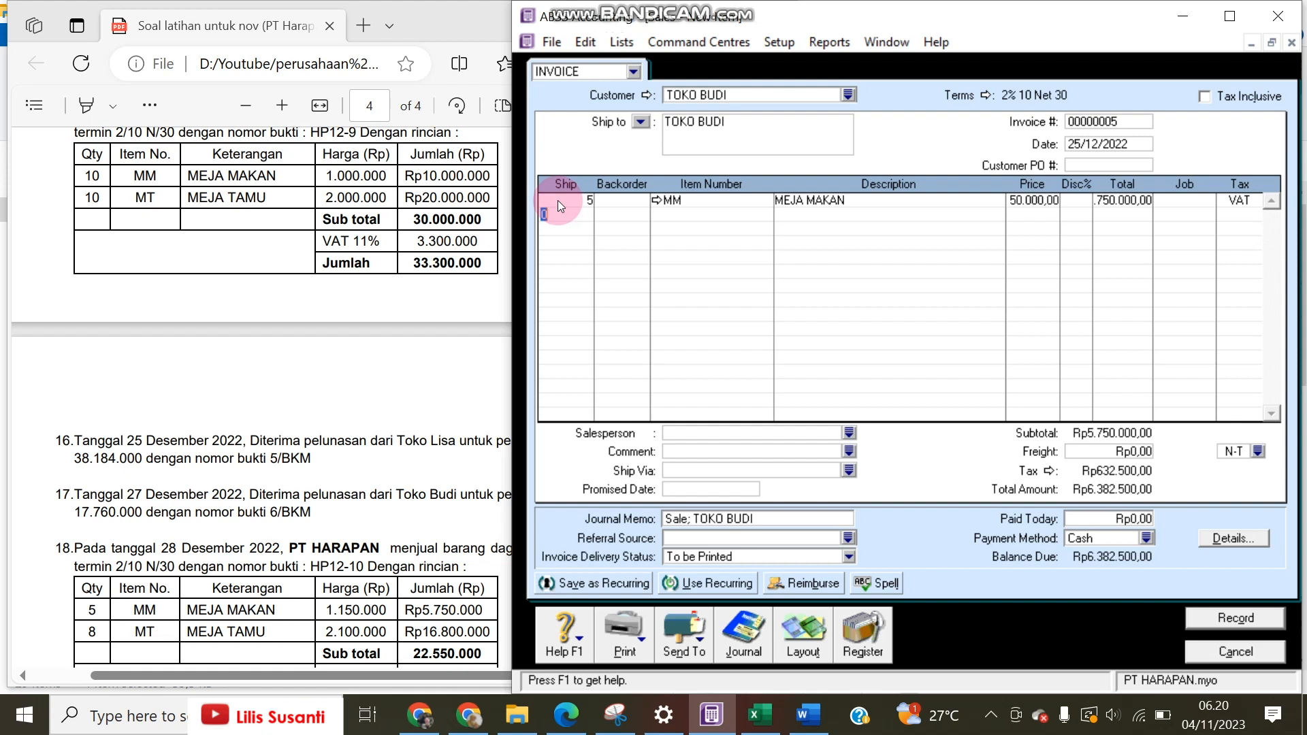
# Step: Add a second invoice line for 8 units of item MT (MEJA TAMU) at a price of 2100000
pyautogui.write('8')
pyautogui.press('Tab')
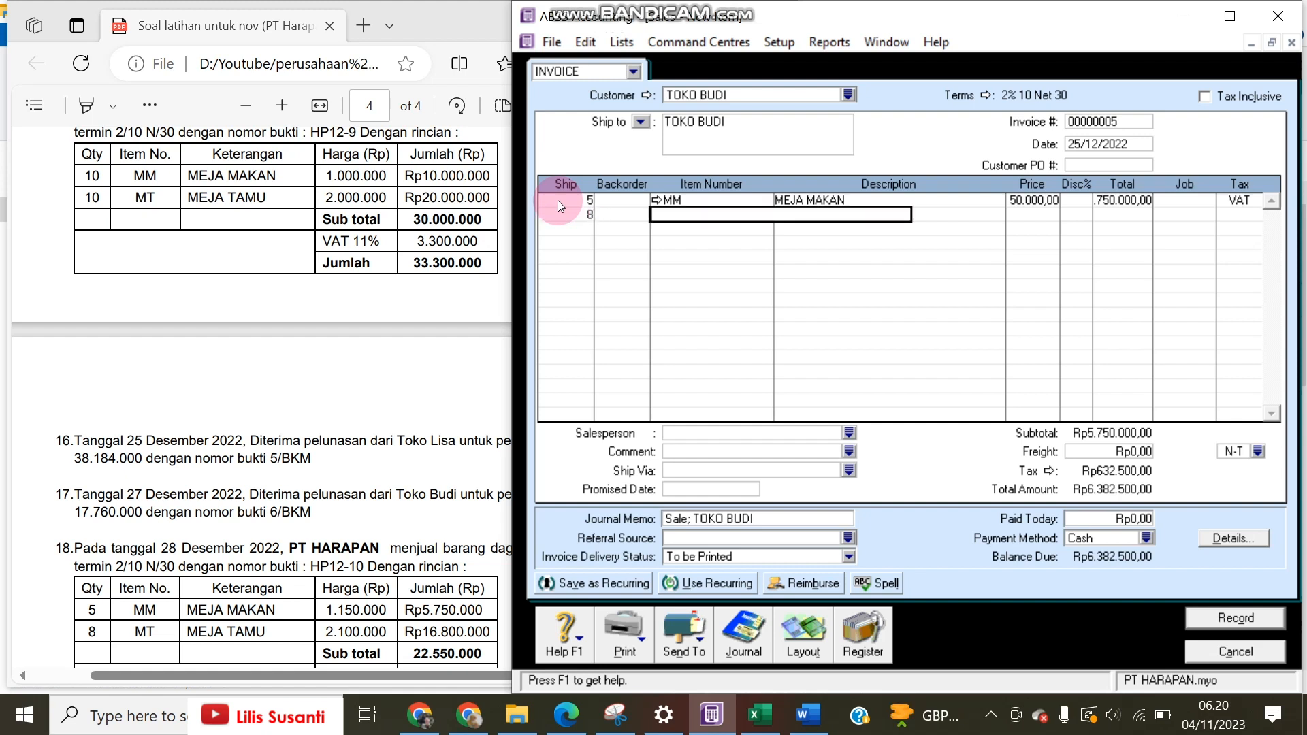
pyautogui.write('Mt')
pyautogui.press('Tab')
pyautogui.press('Tab')
pyautogui.write('2100000')
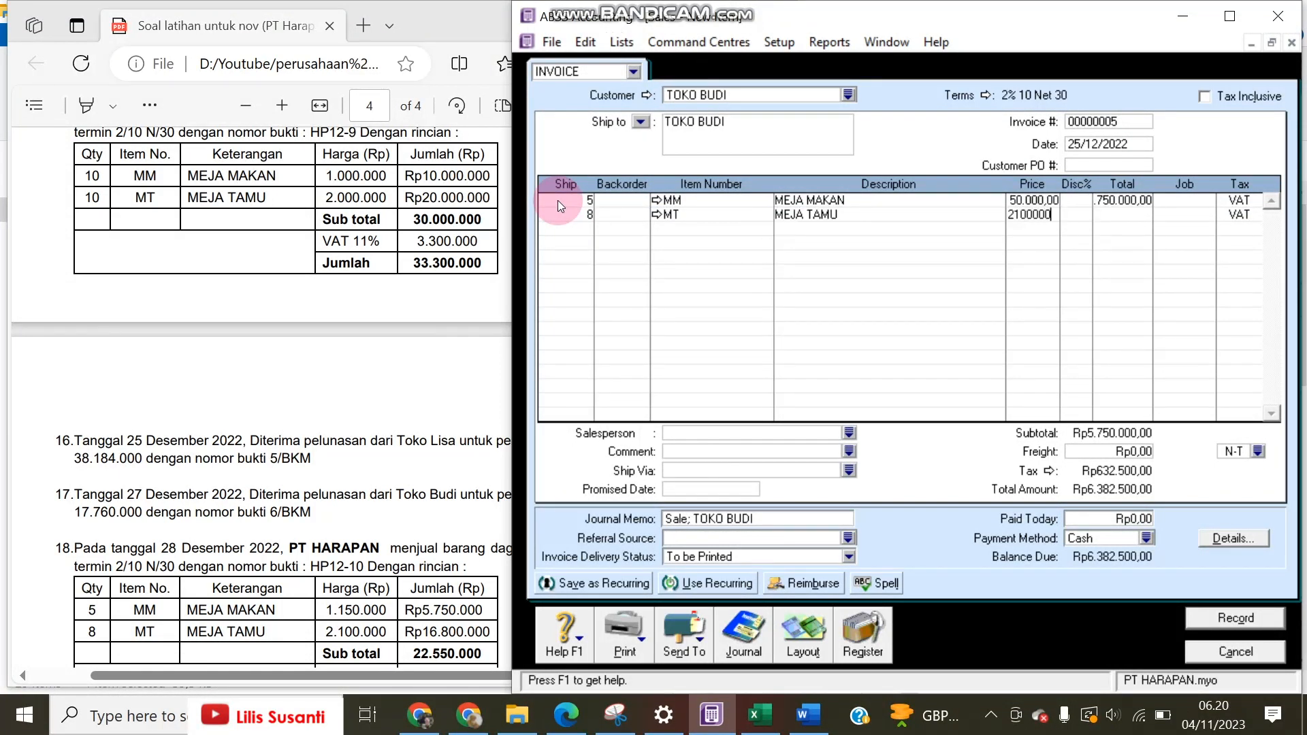
pyautogui.press('Tab')
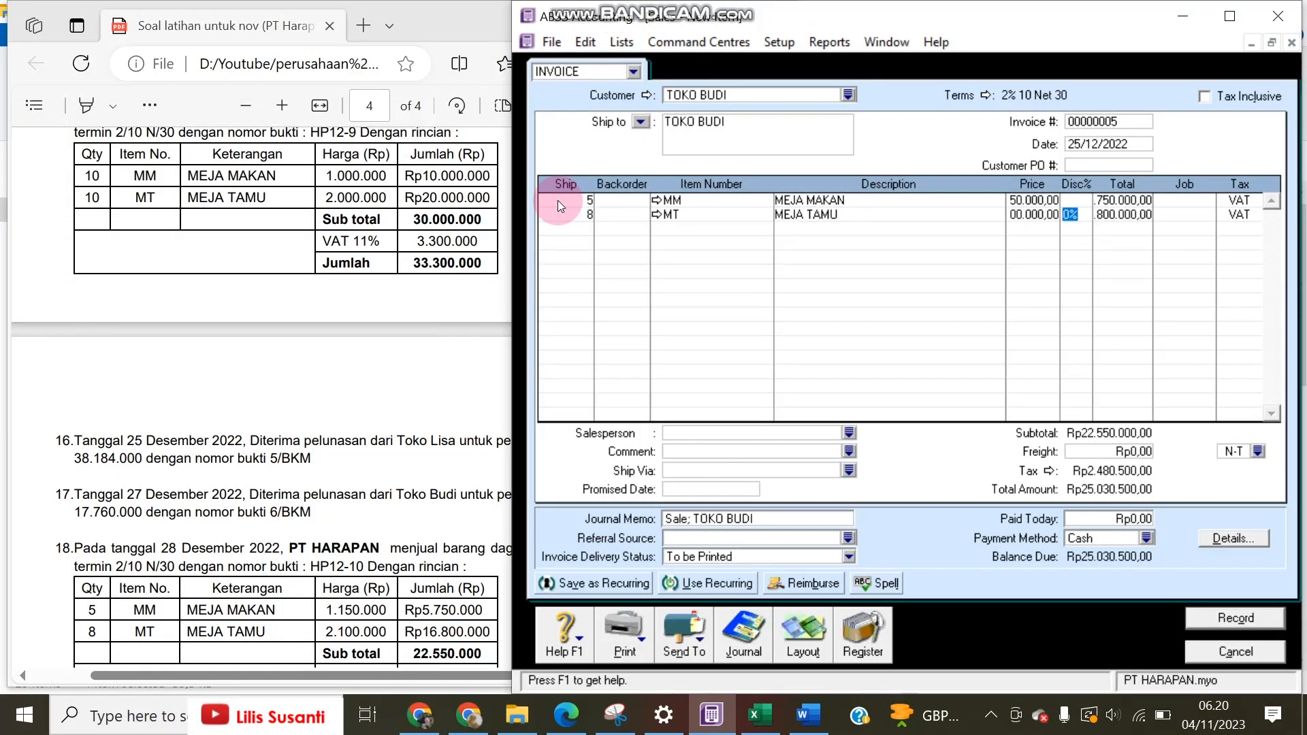
# Step: Compare the invoice with item 18 in the PDF, set its number to hp12-10 and record it
pyautogui.click(406, 464)
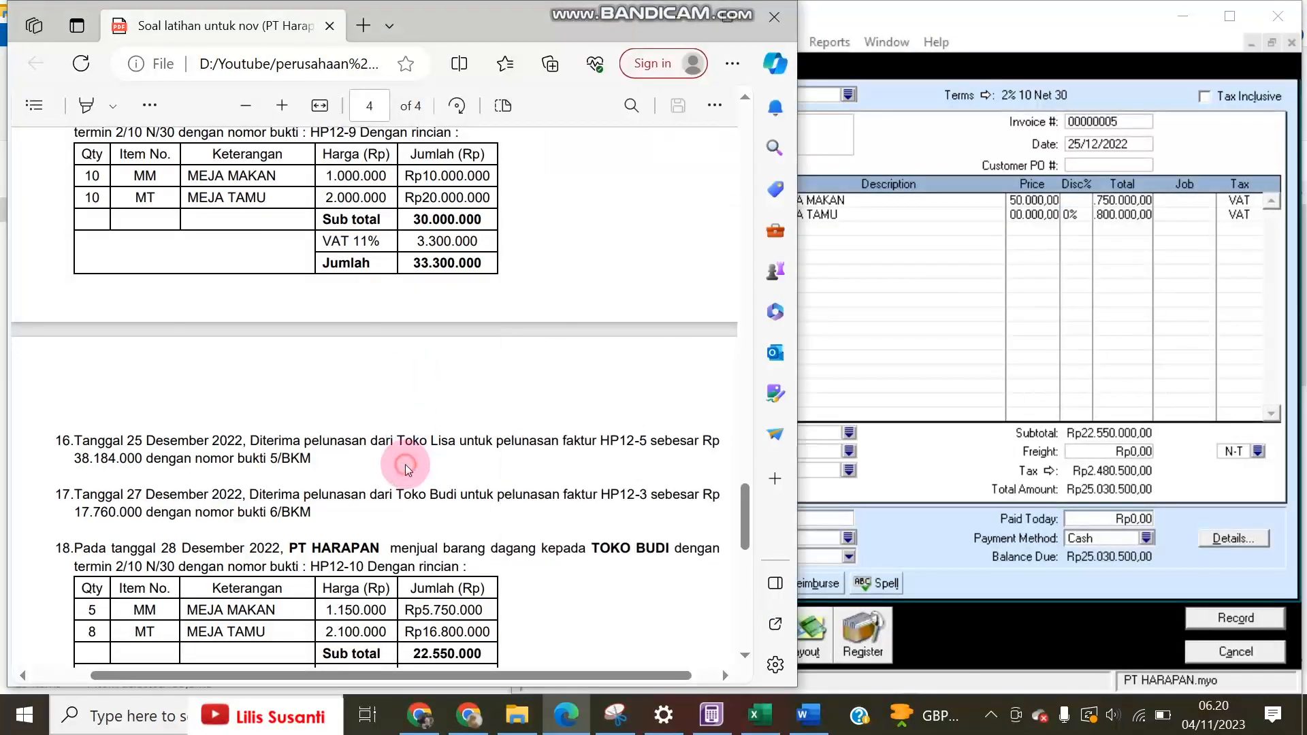
pyautogui.scroll(-1, 406, 465)
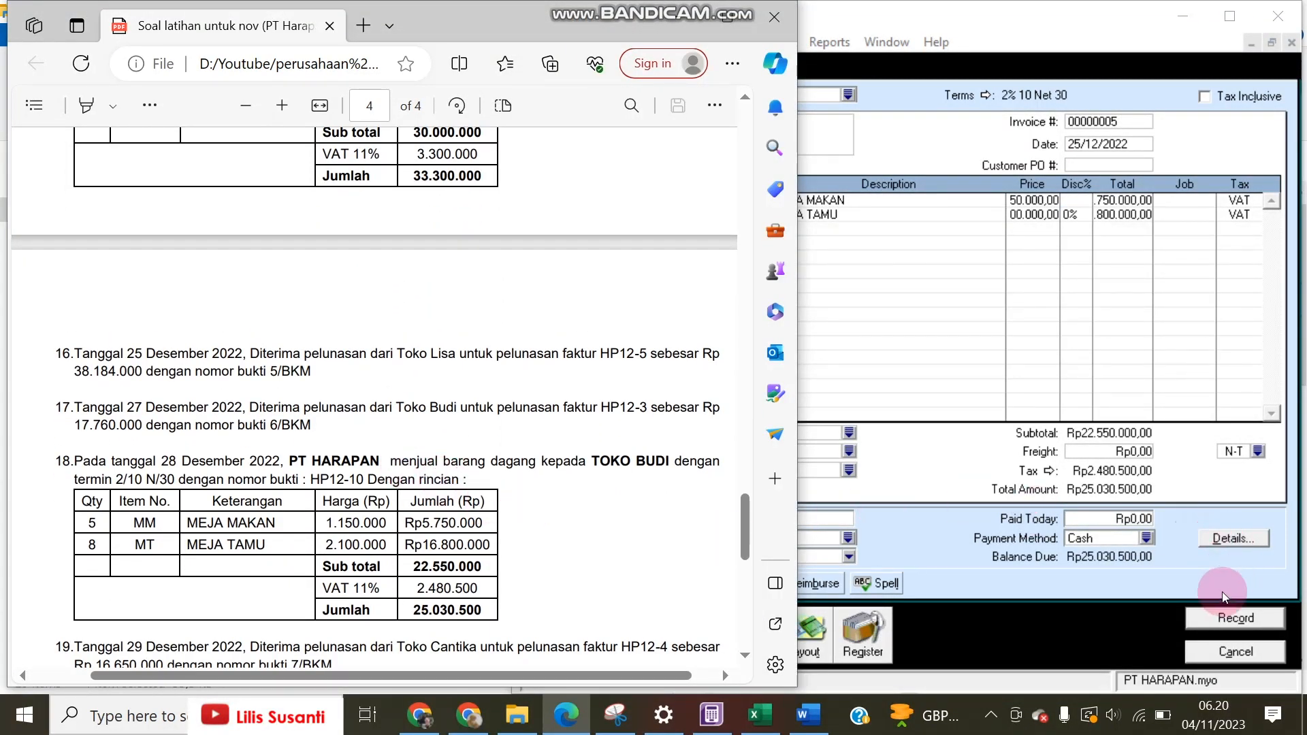
pyautogui.click(1164, 328)
pyautogui.click(1106, 125)
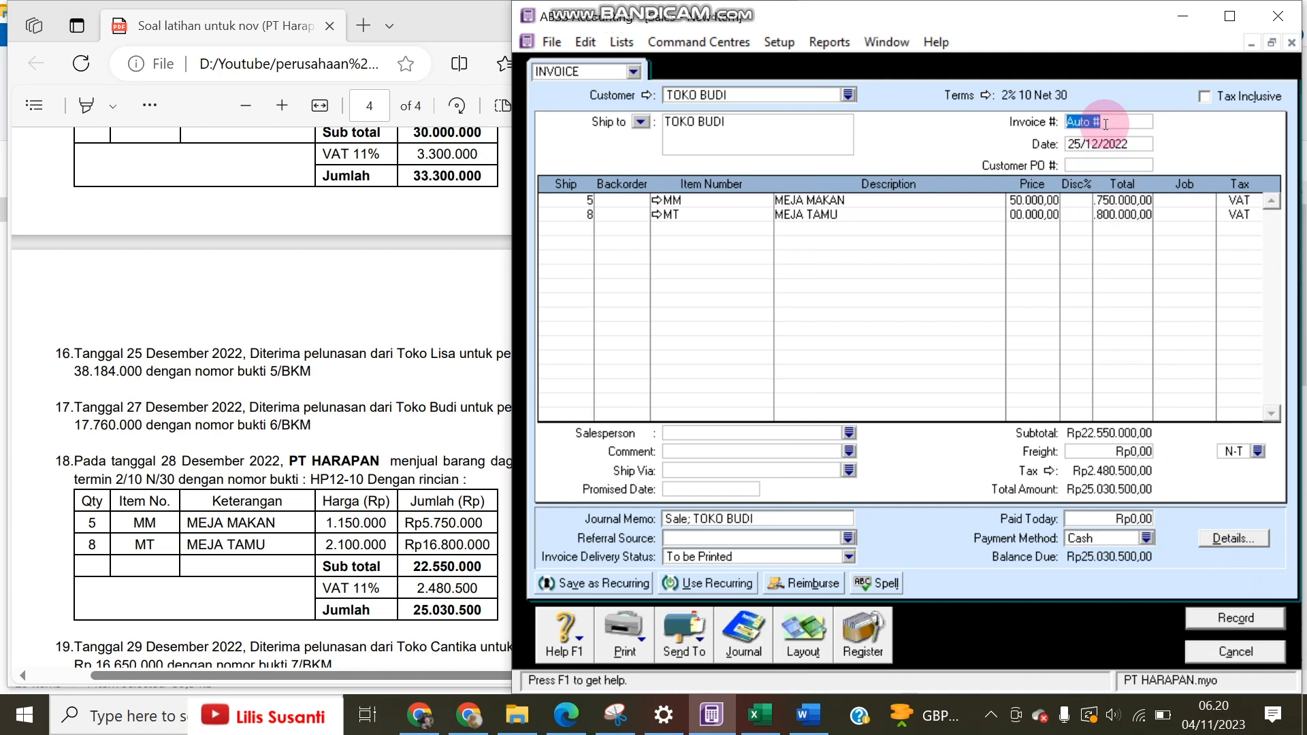
pyautogui.write('Hp12-10')
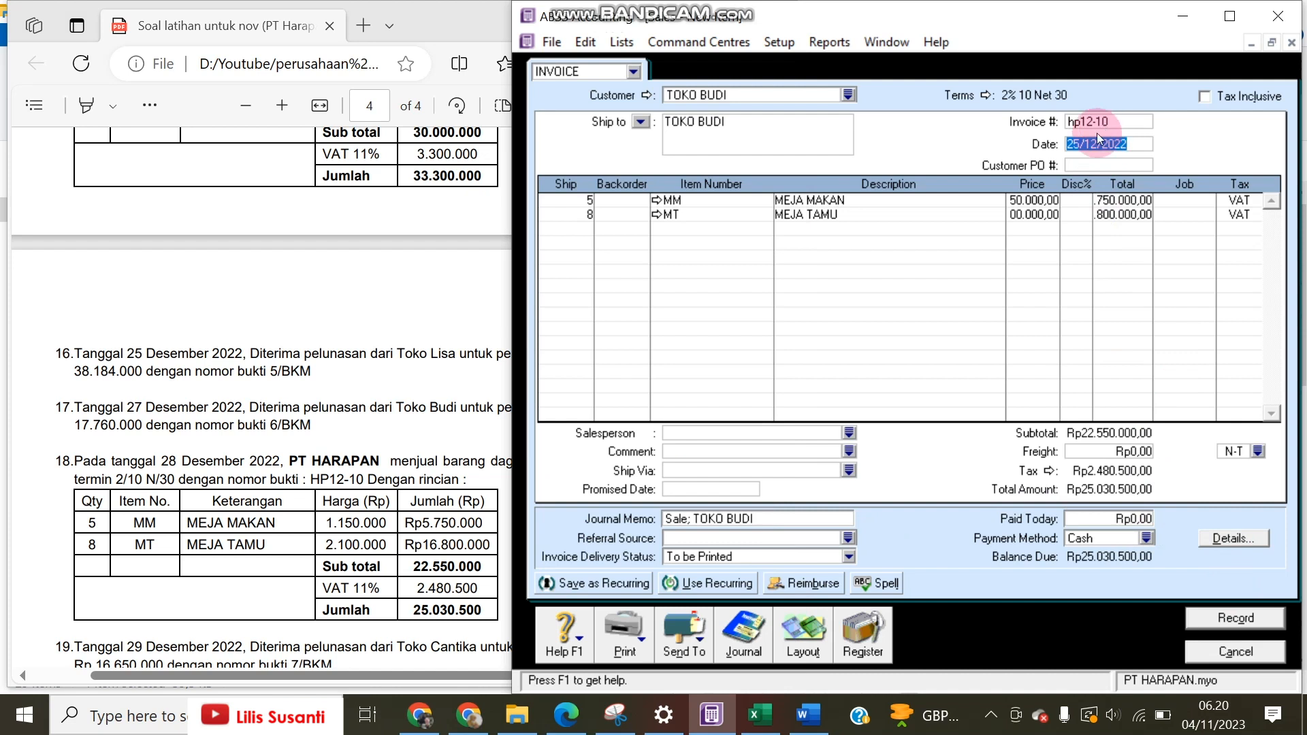
pyautogui.click(1222, 616)
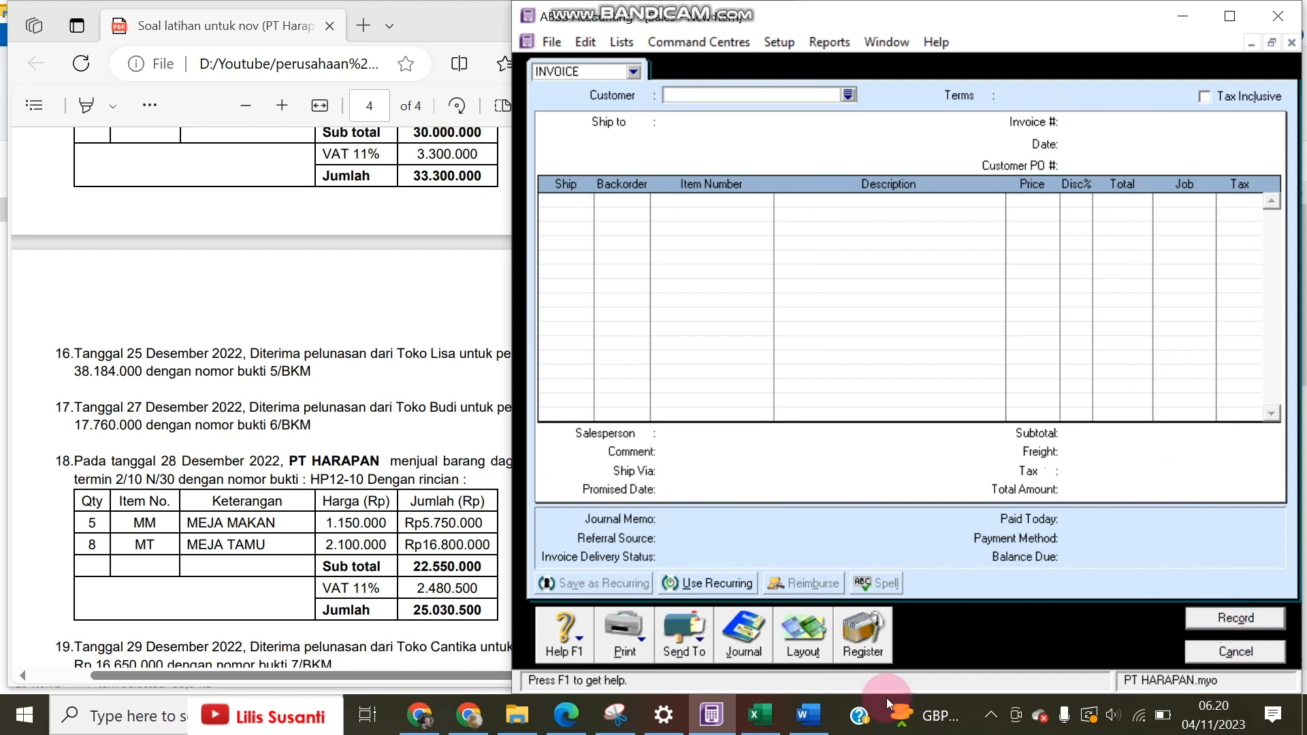
# Step: Read exercise items 19 to 22 in the PDF, close the sales invoice entry and open Receive Payments
pyautogui.click(287, 572)
pyautogui.scroll(-4, 288, 572)
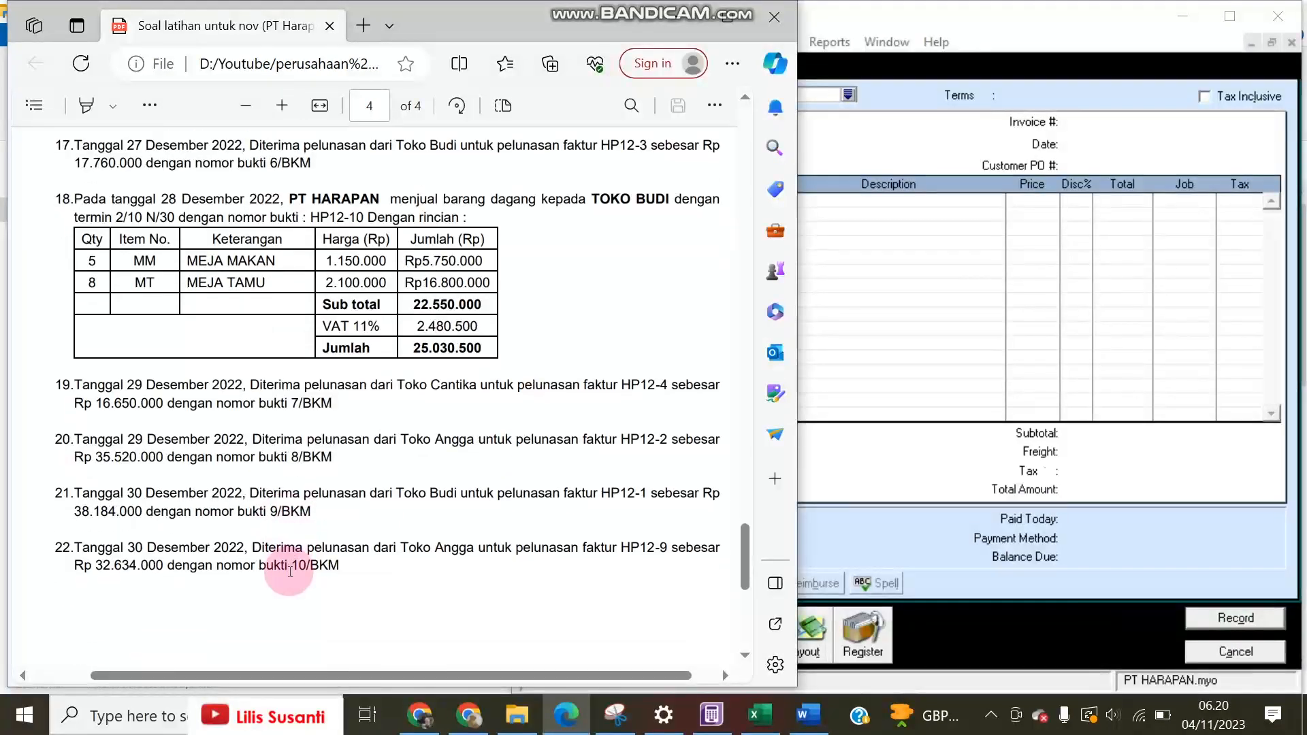
pyautogui.click(1201, 659)
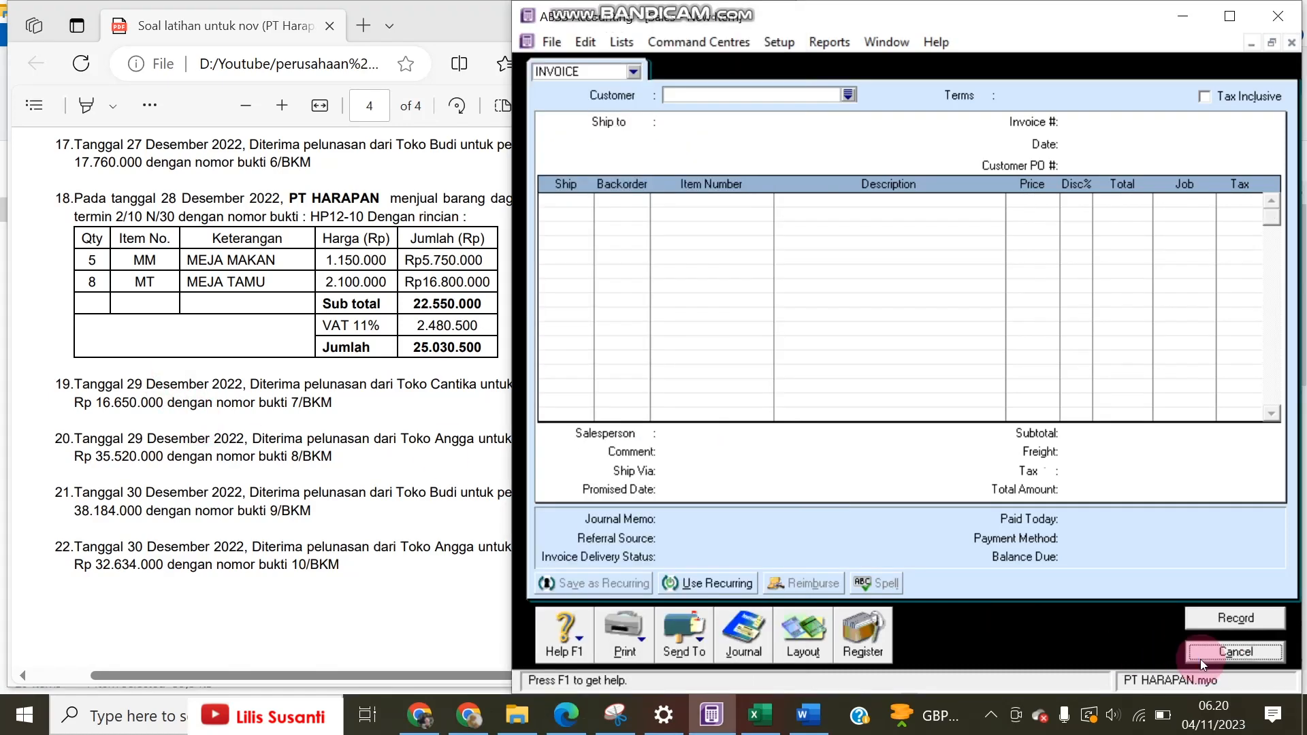
pyautogui.click(1157, 257)
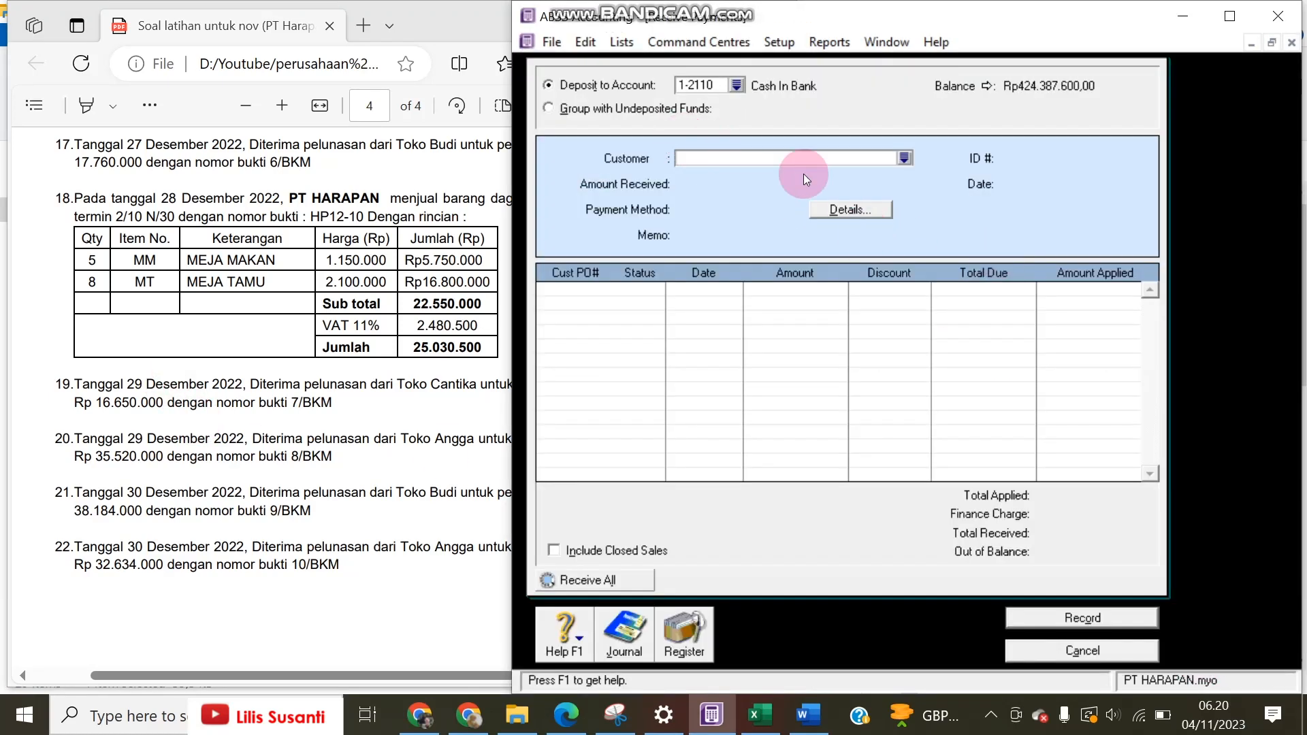
# Step: Start a payment from TOKO CANTIKA dated 29/12/2022 with ID number 7/bkm
pyautogui.click(904, 158)
pyautogui.doubleClick(749, 277)
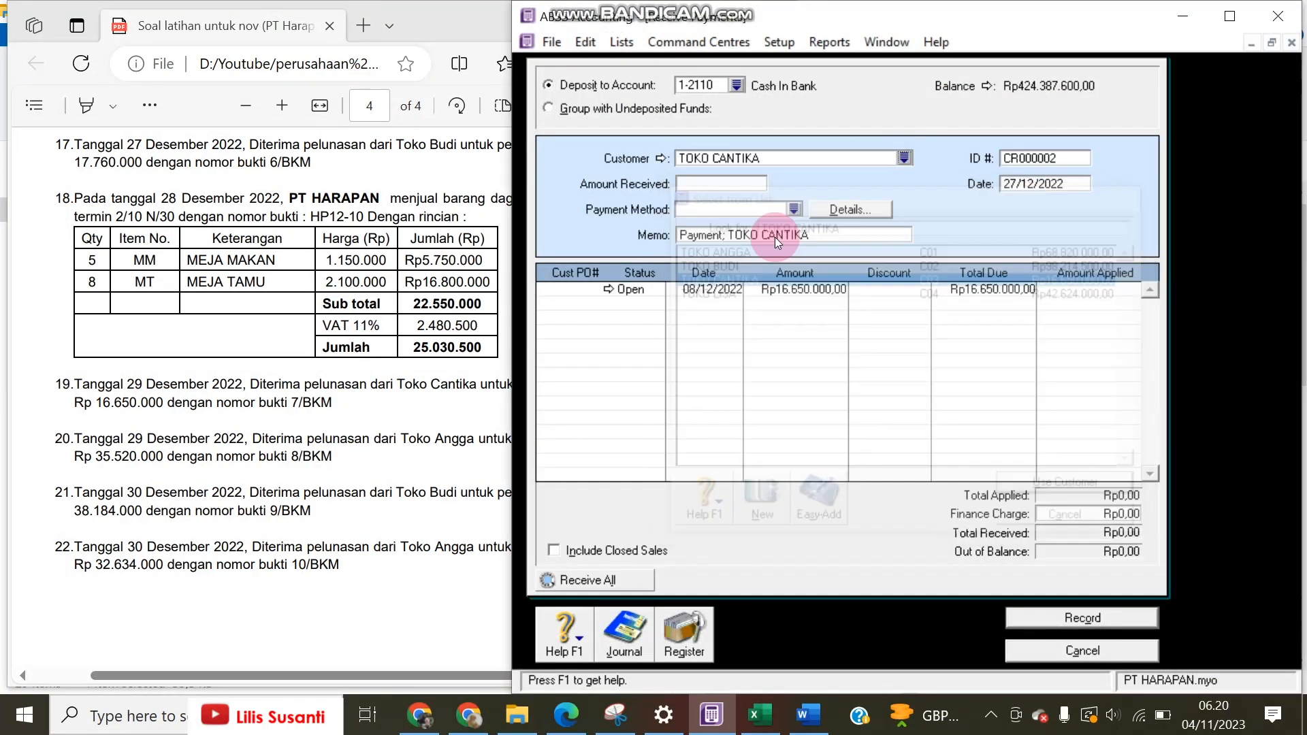
pyautogui.doubleClick(1005, 185)
pyautogui.write('29/12/2022')
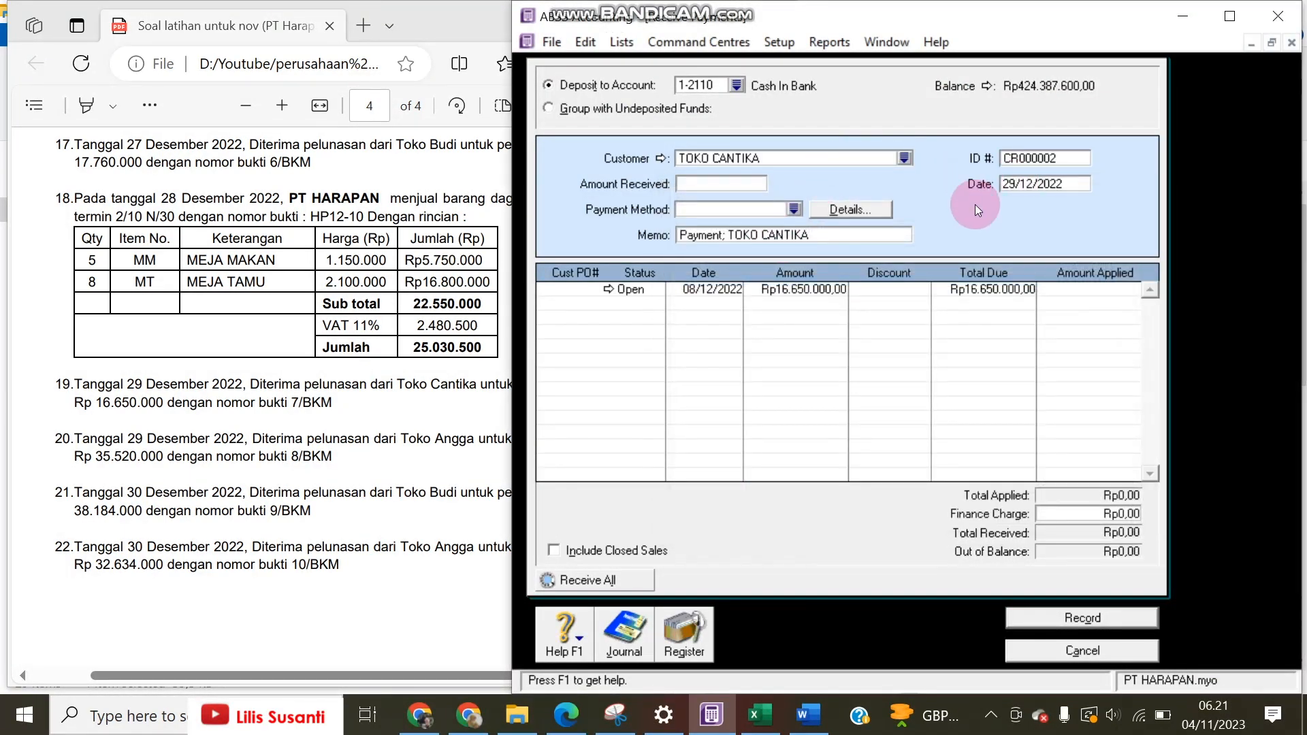
pyautogui.click(1031, 160)
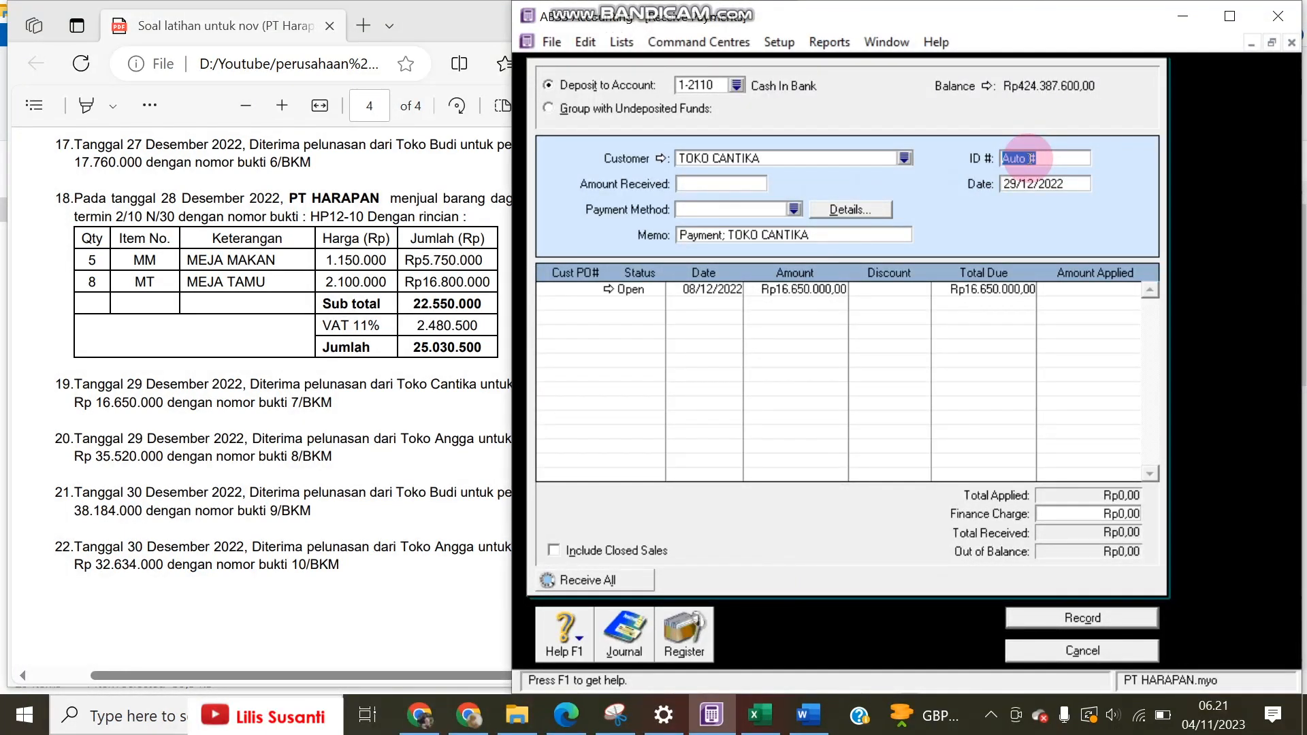
pyautogui.write('7/bkm')
# Step: Record the TOKO CANTIKA payment with 16.650.000 received and check it in the receipts journal
pyautogui.click(714, 182)
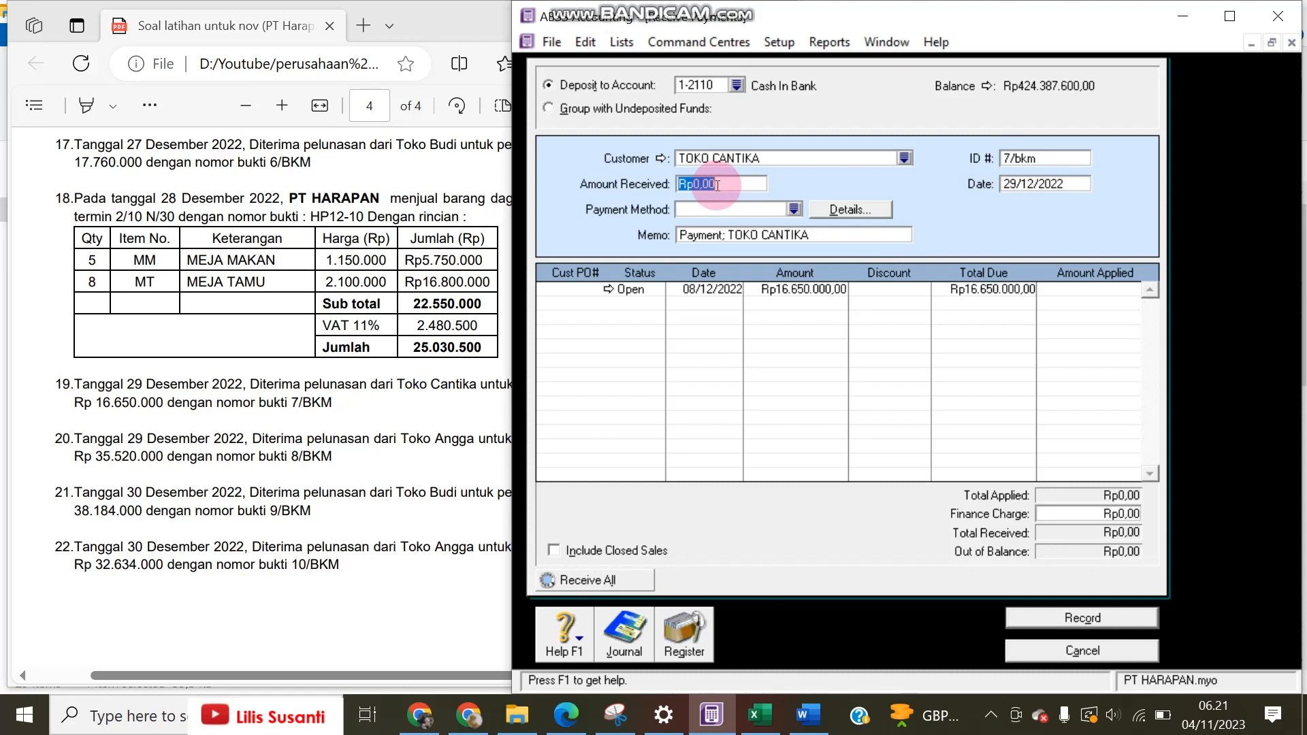
pyautogui.write('1')
pyautogui.write('6.650.000')
pyautogui.press('Tab')
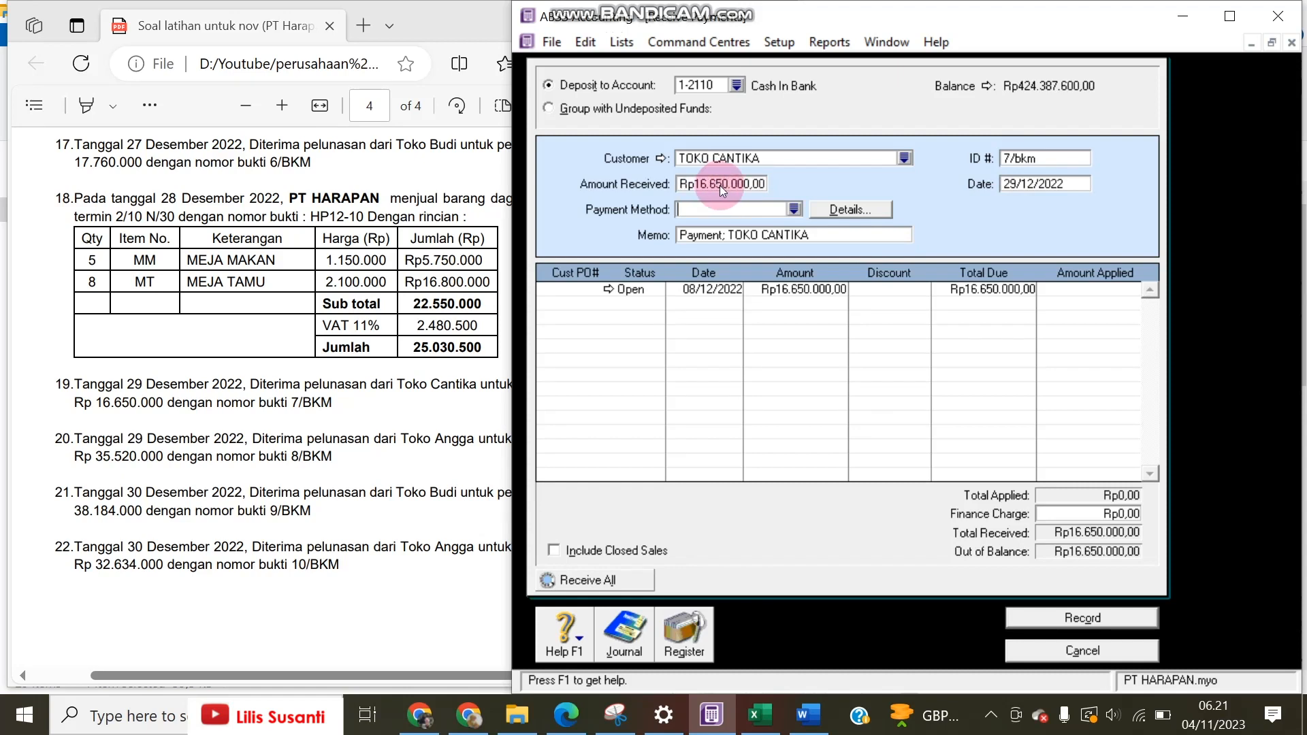
pyautogui.click(1071, 617)
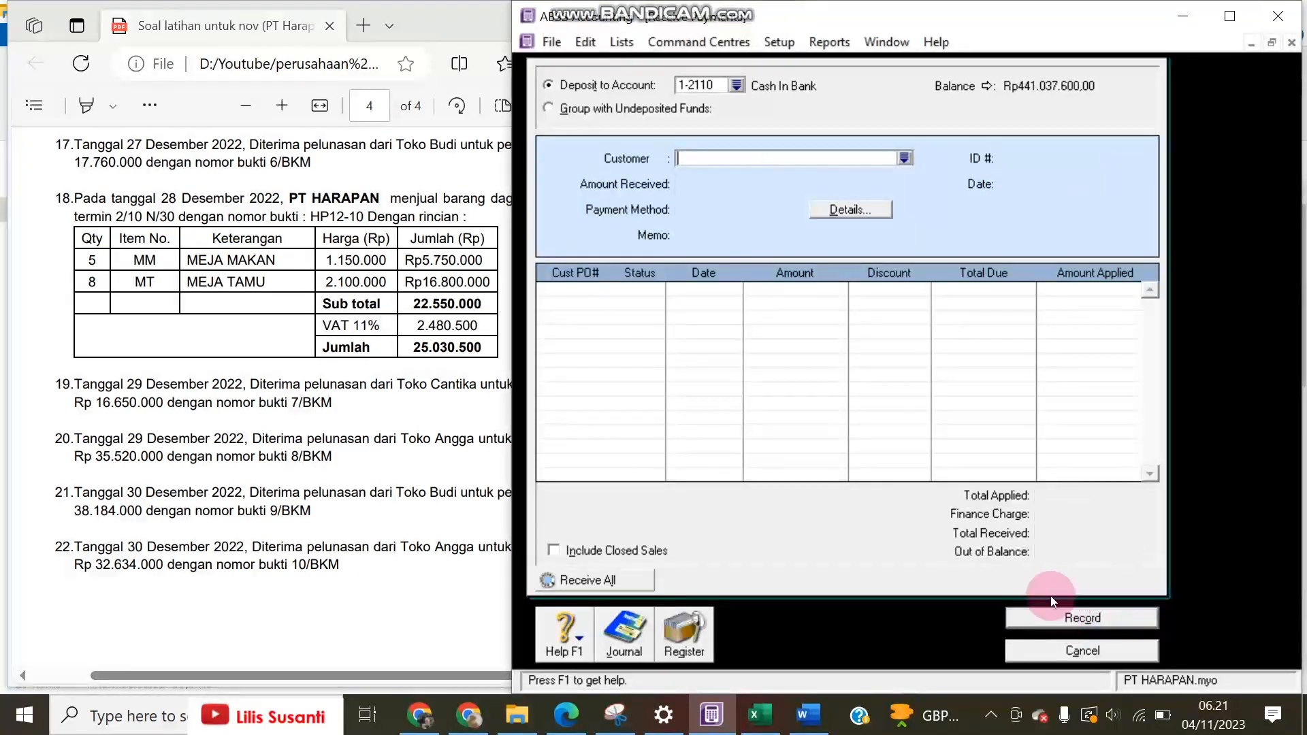
pyautogui.click(621, 633)
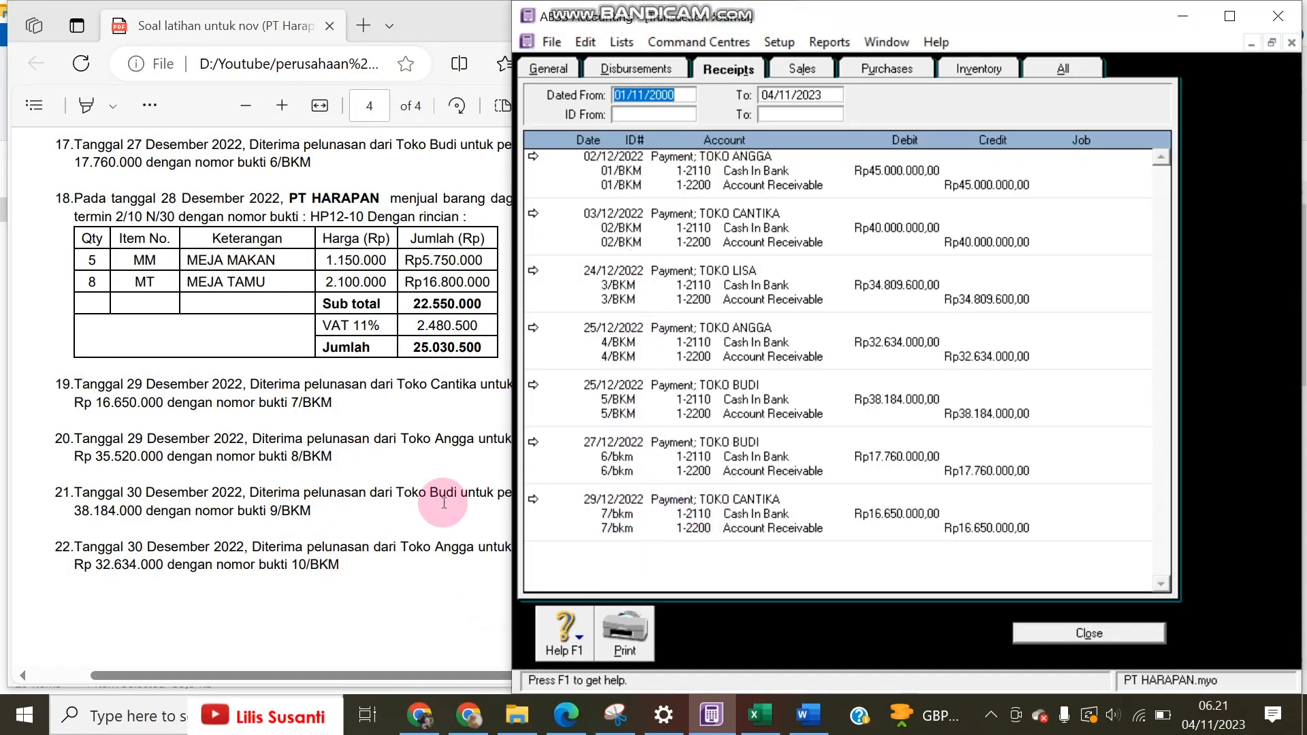
pyautogui.click(1045, 636)
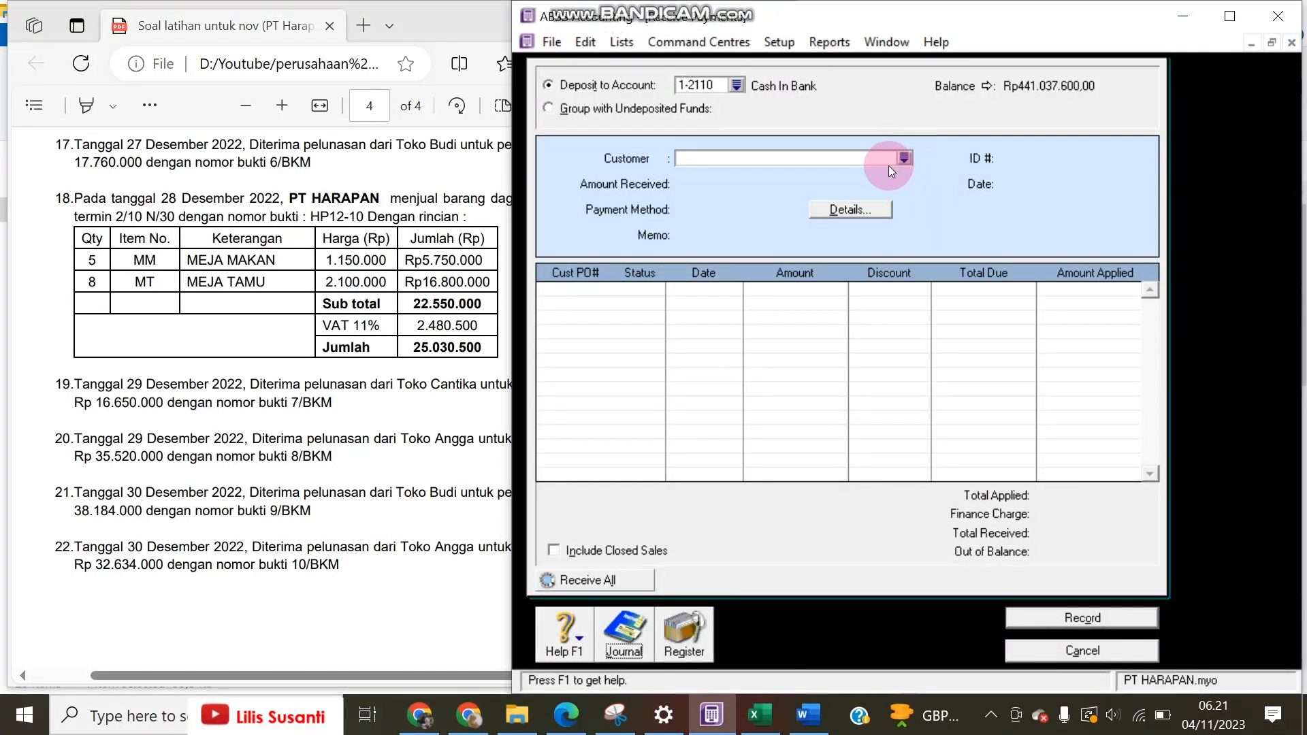
# Step: Start a payment from TOKO ANGGA and enter 35.520.000 as the amount received
pyautogui.click(902, 159)
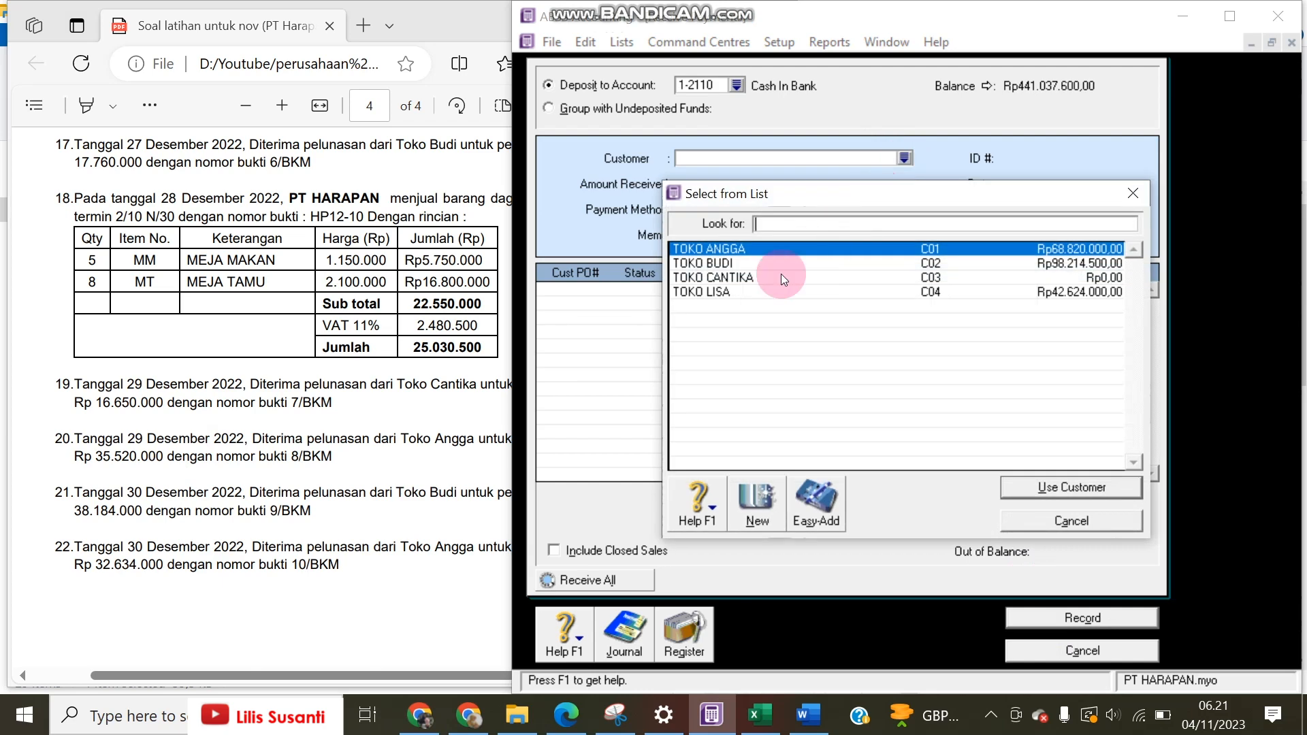
pyautogui.doubleClick(708, 248)
pyautogui.click(1013, 194)
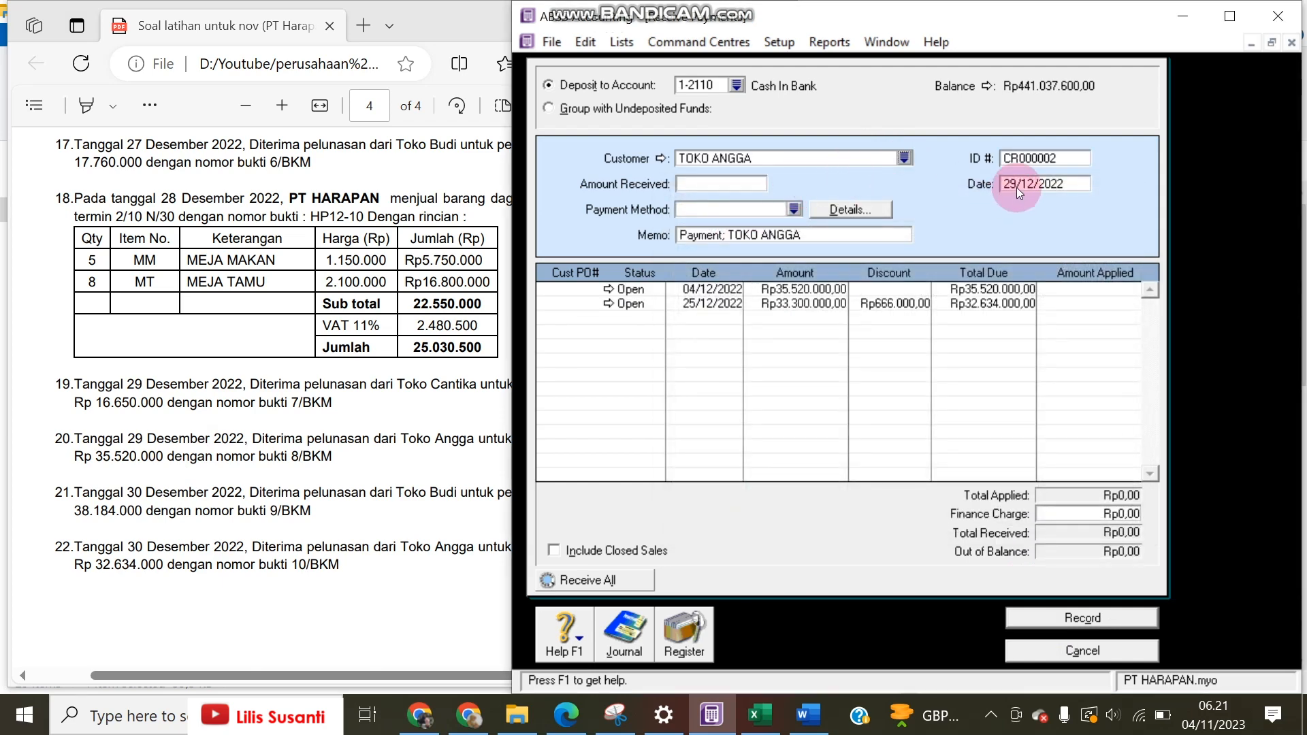
pyautogui.click(721, 183)
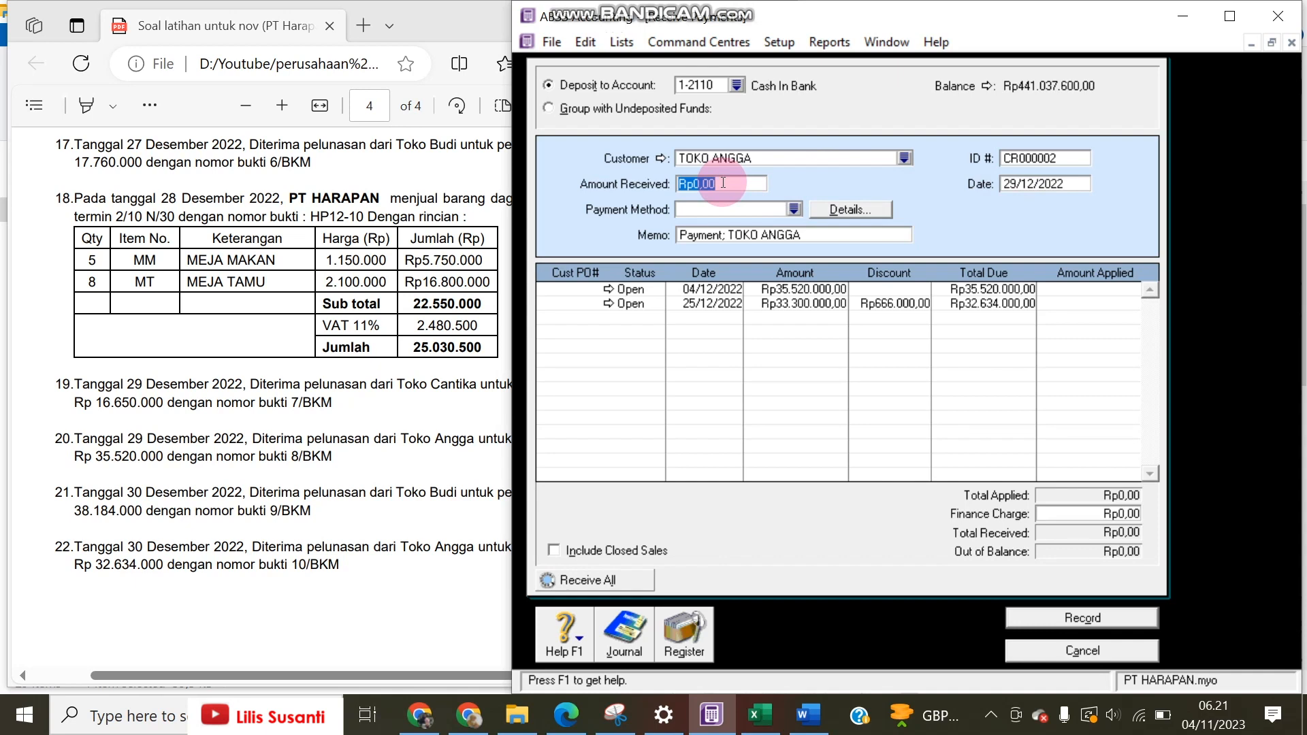
pyautogui.write('3')
pyautogui.write('5.5')
pyautogui.write('20.000')
pyautogui.press('Tab')
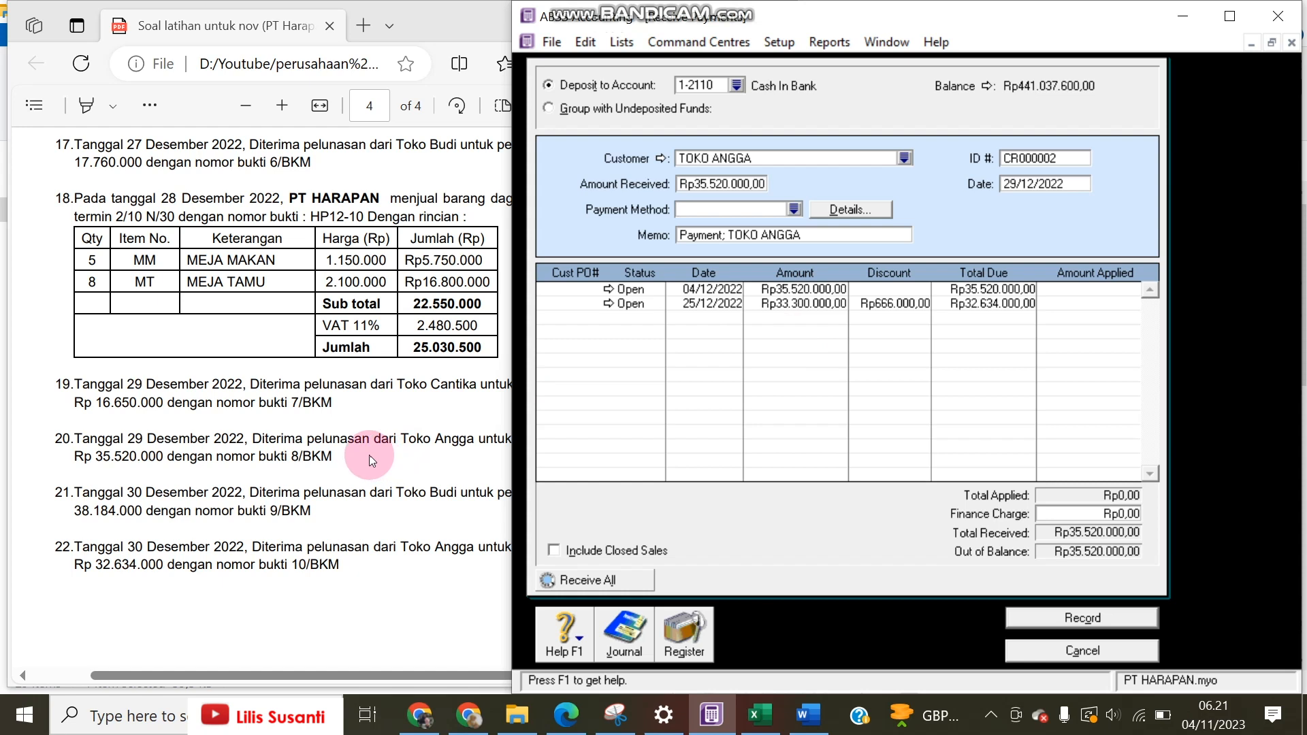
# Step: Check item 20 in the PDF, then apply the full payment to the 04/12/2022 invoice and record it
pyautogui.click(344, 453)
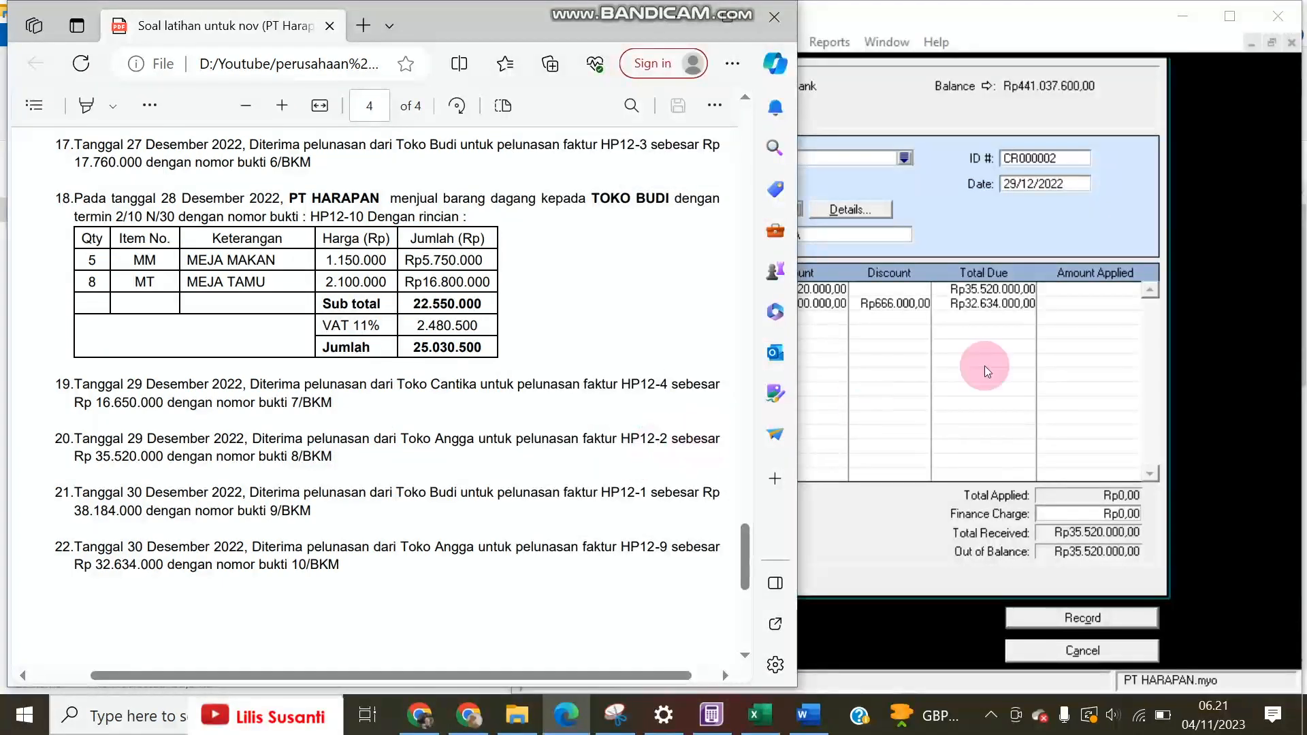
pyautogui.click(1081, 291)
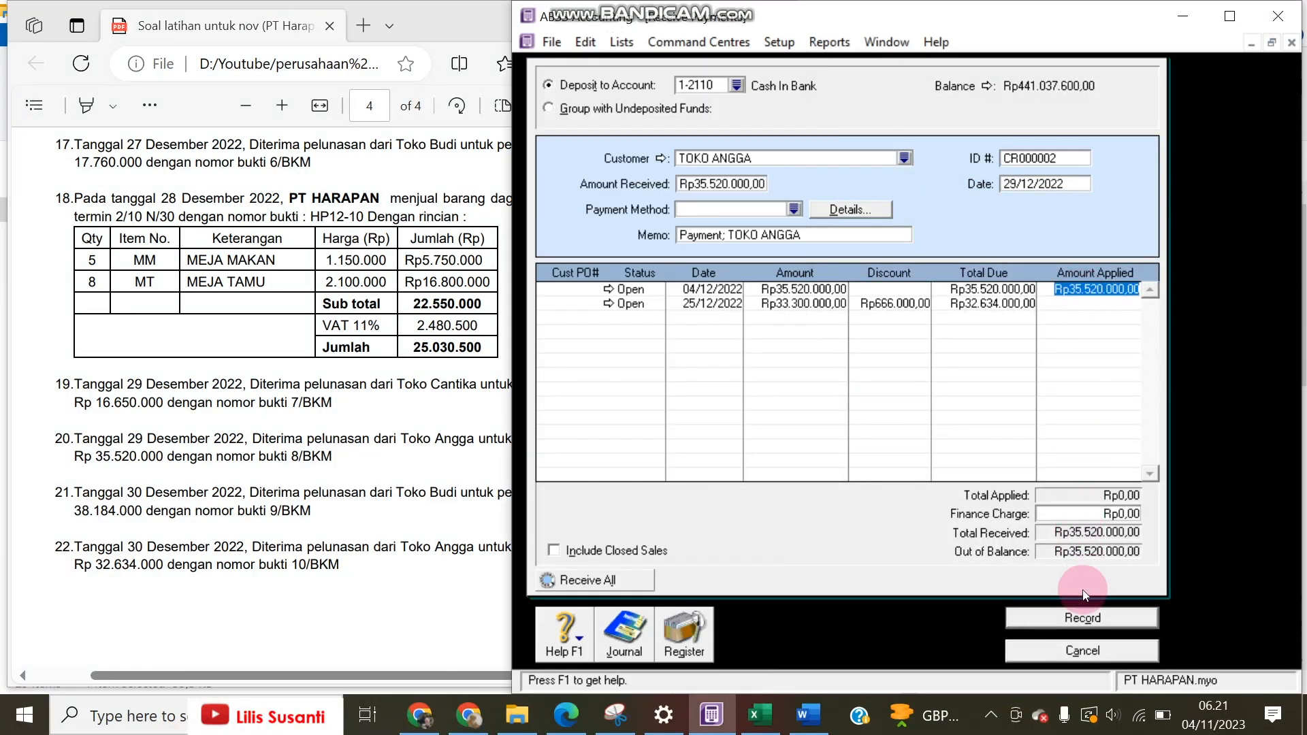
pyautogui.click(1084, 618)
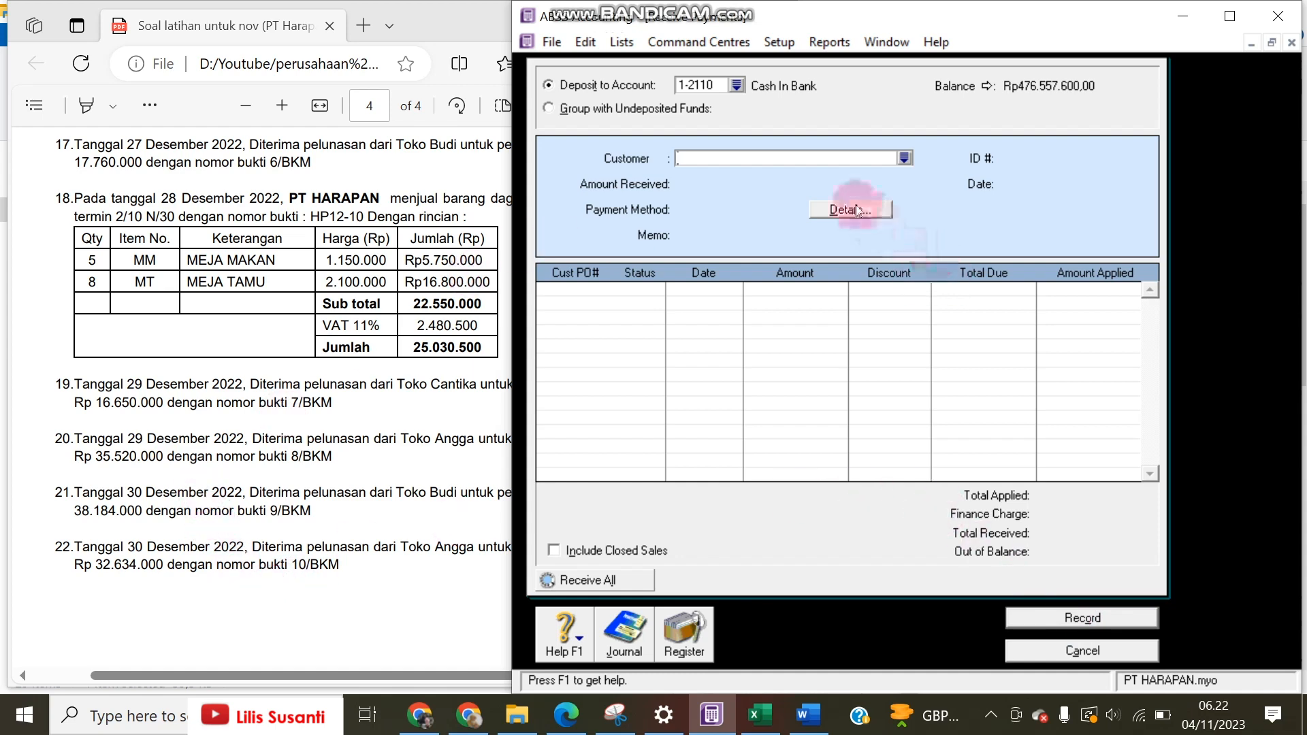
# Step: Read item 21 in the PDF and choose TOKO BUDI as the customer for the payment
pyautogui.click(905, 159)
pyautogui.click(350, 491)
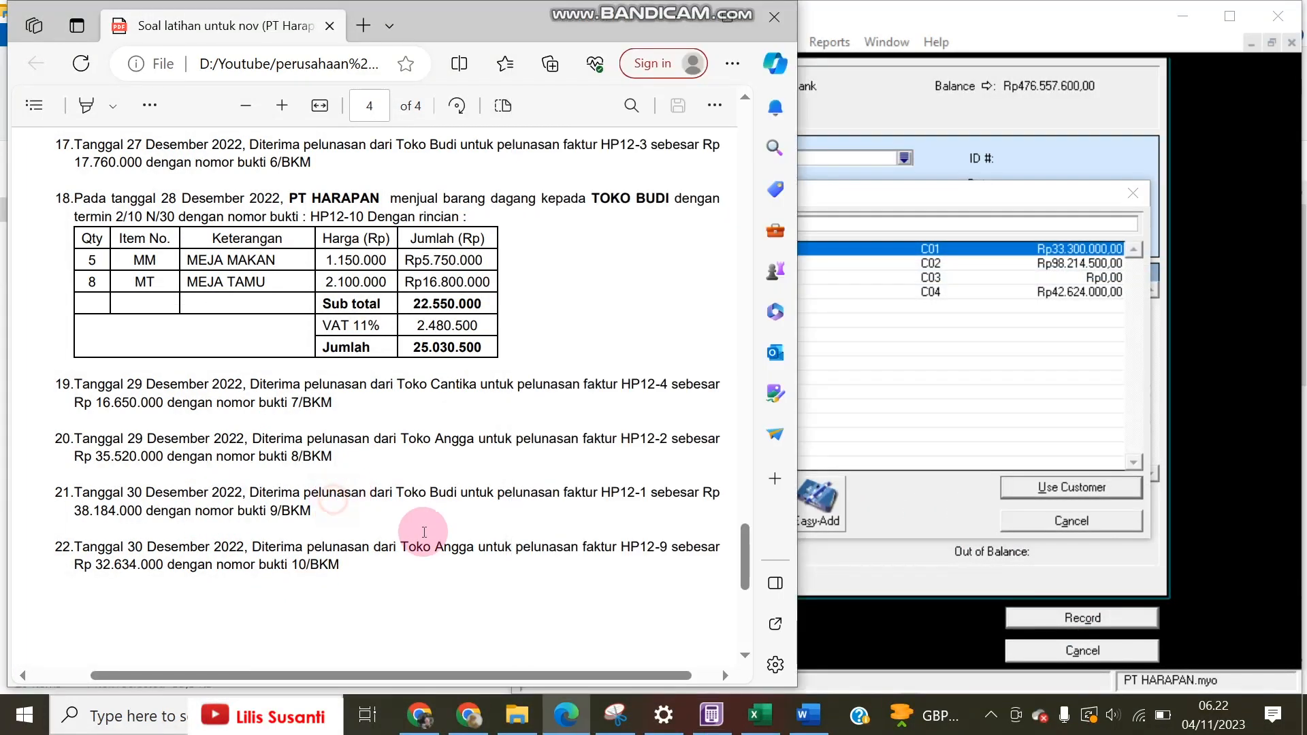
pyautogui.click(984, 229)
pyautogui.click(1002, 265)
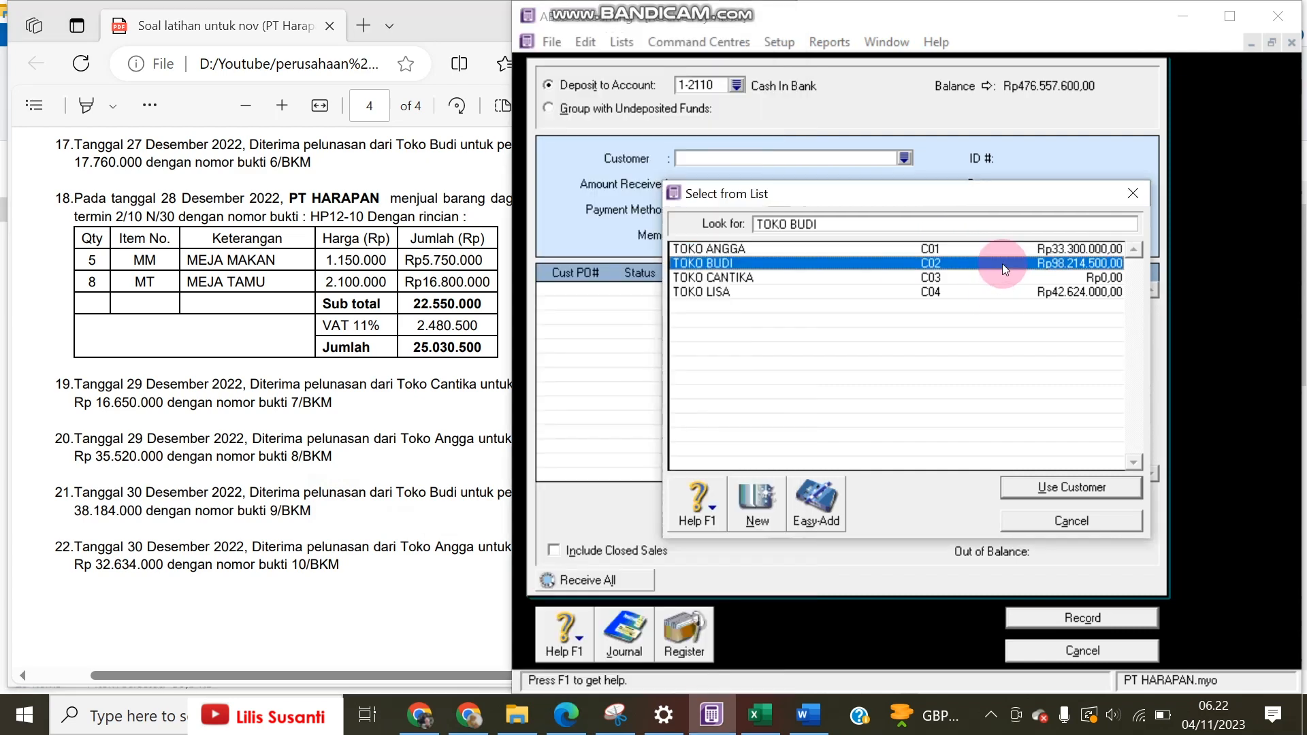
pyautogui.doubleClick(1002, 263)
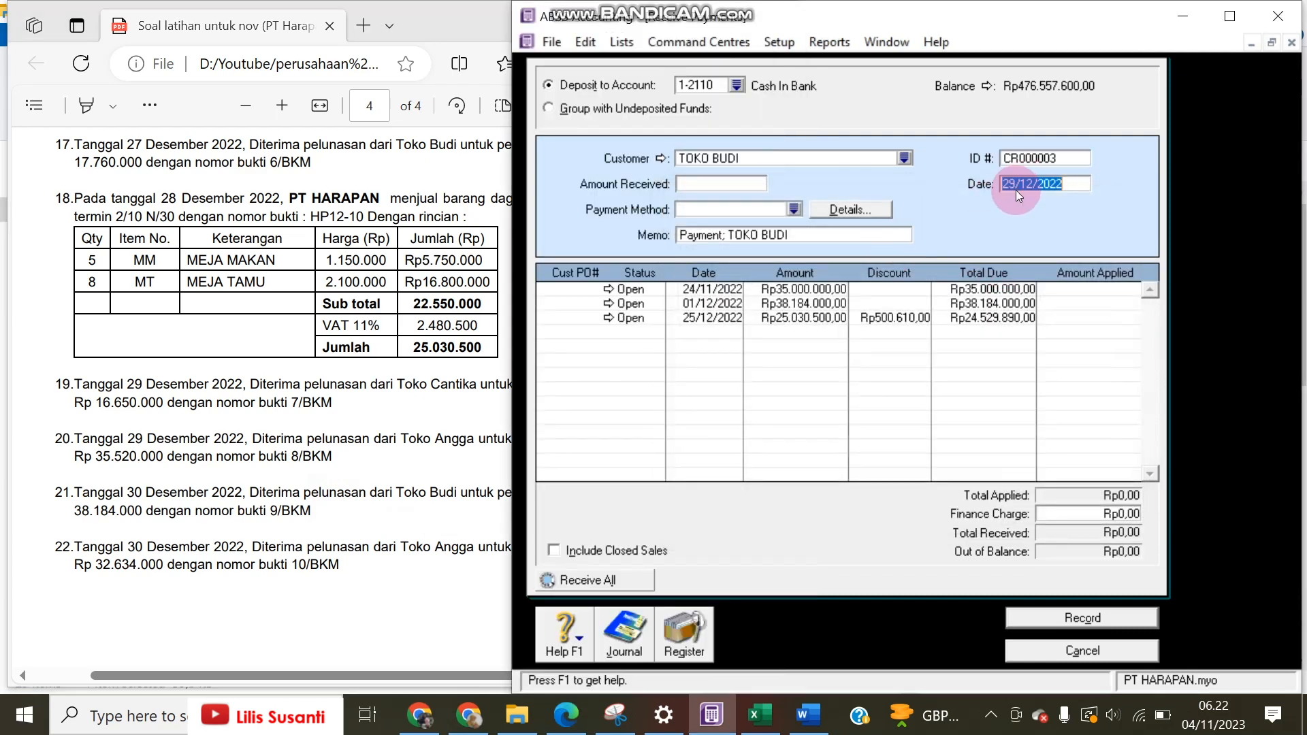
# Step: Set the TOKO BUDI payment's date to 30/12/2022 and its ID number to 9/BKM
pyautogui.click(995, 190)
pyautogui.press('Delete')
pyautogui.press('Delete')
pyautogui.write('30')
pyautogui.click(1066, 164)
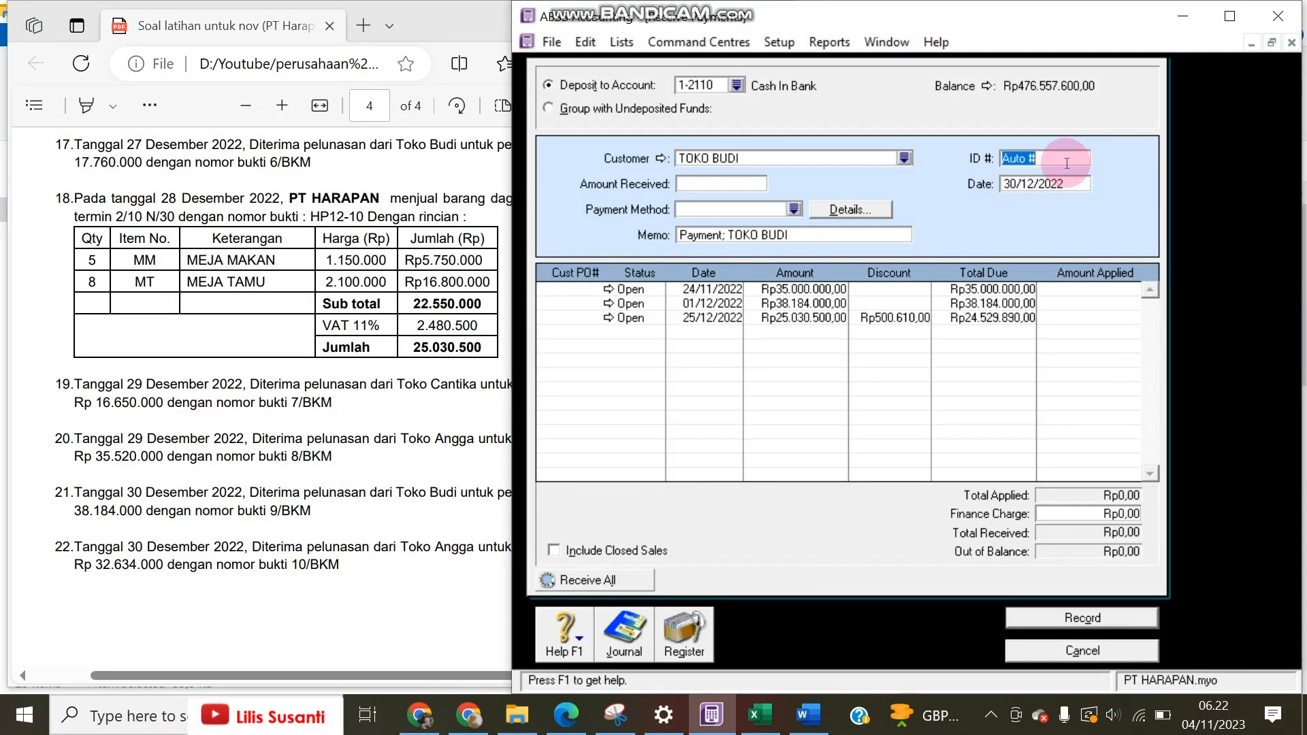
pyautogui.write('9/bkm')
pyautogui.press('Tab')
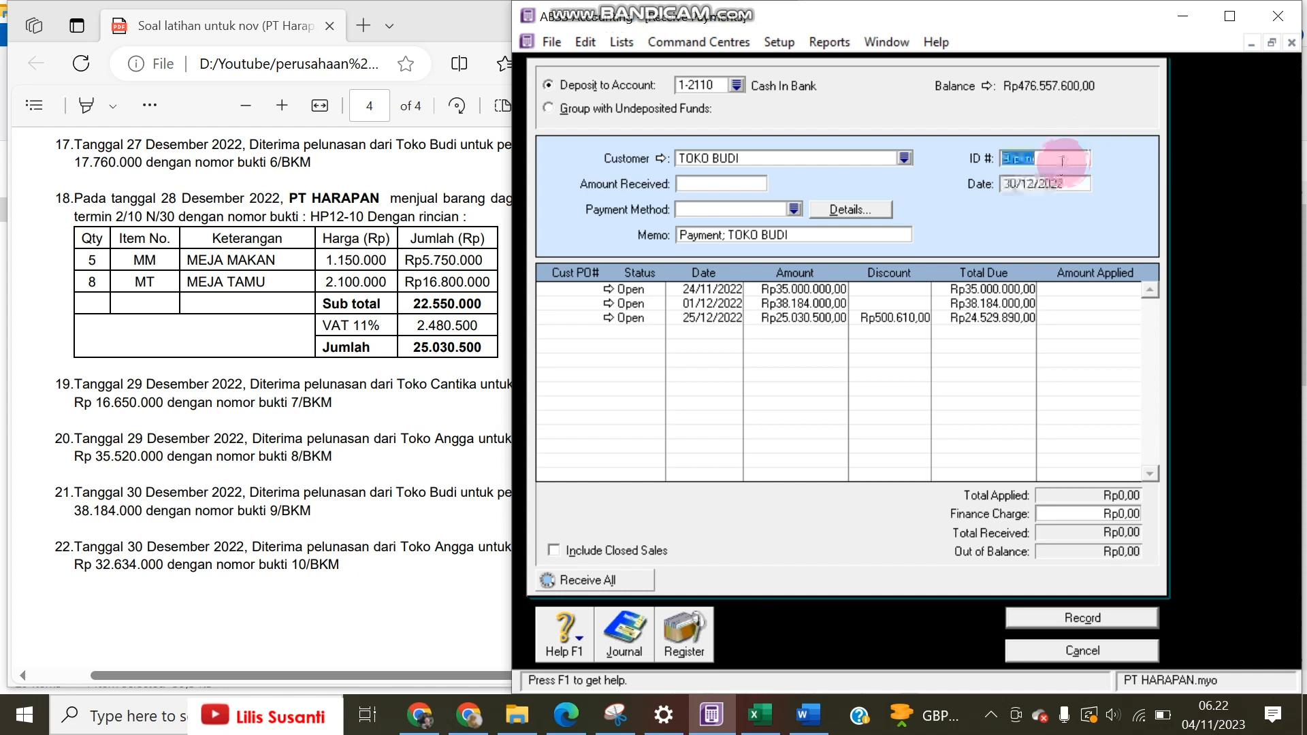
pyautogui.click(1032, 160)
pyautogui.moveTo(1014, 159); pyautogui.dragTo(1046, 157)
pyautogui.write('BKM')
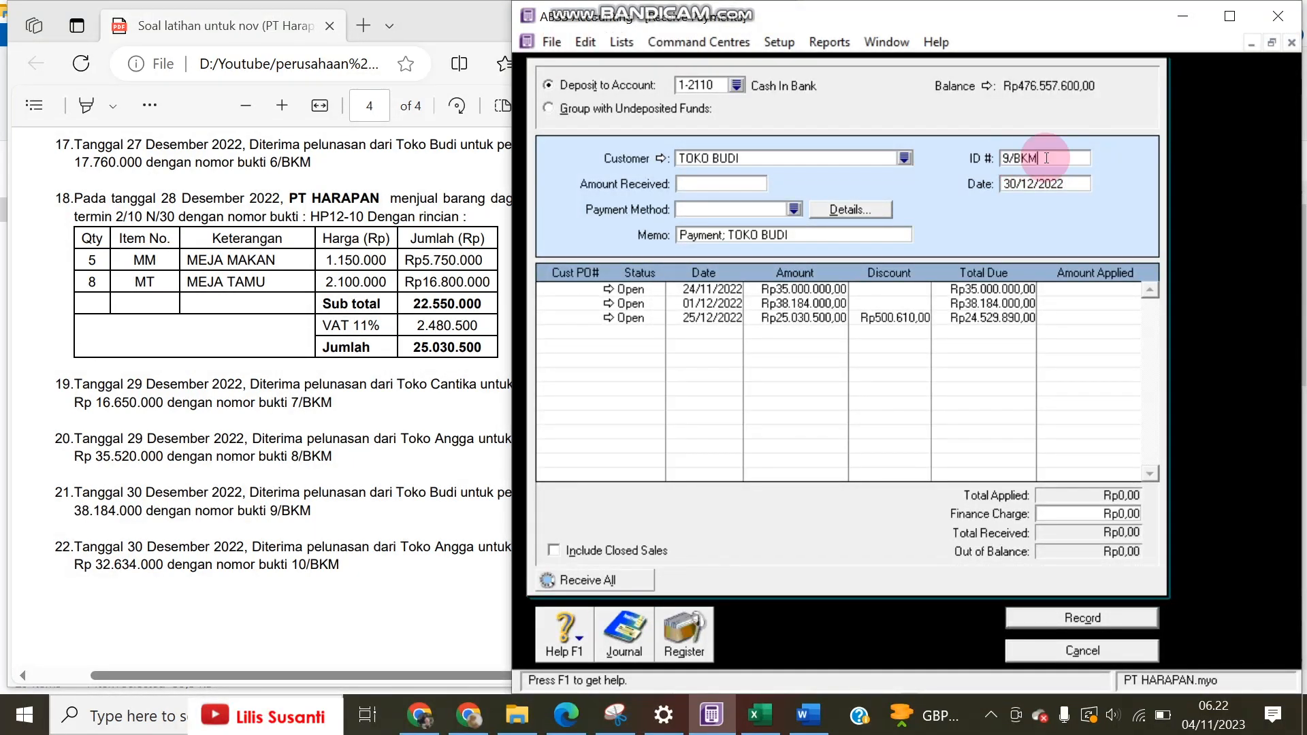
# Step: Enter 38.184.000 as the amount received from TOKO BUDI
pyautogui.click(720, 187)
pyautogui.write('38')
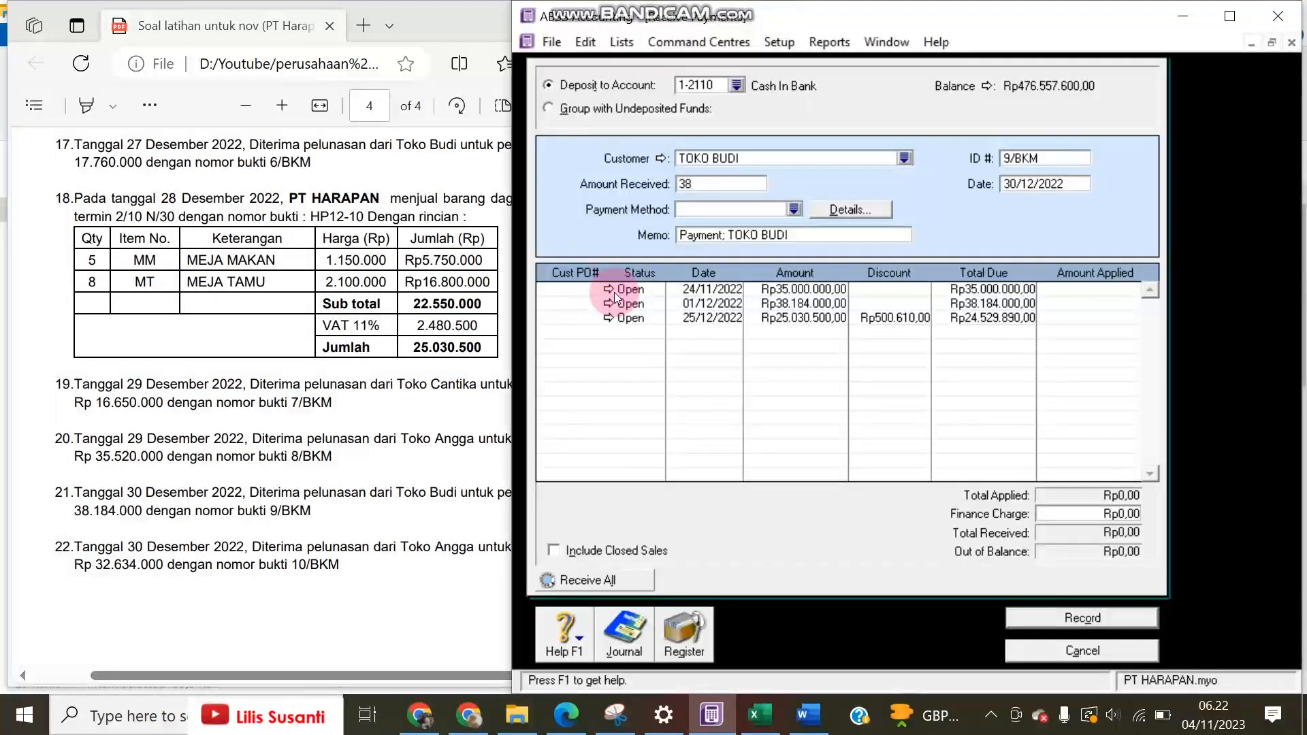
pyautogui.write('.184.000')
pyautogui.press('Tab')
# Step: Check the invoice reference in the PDF, then apply 38.184.000 to the 01/12/2022 invoice and record the payment
pyautogui.click(413, 544)
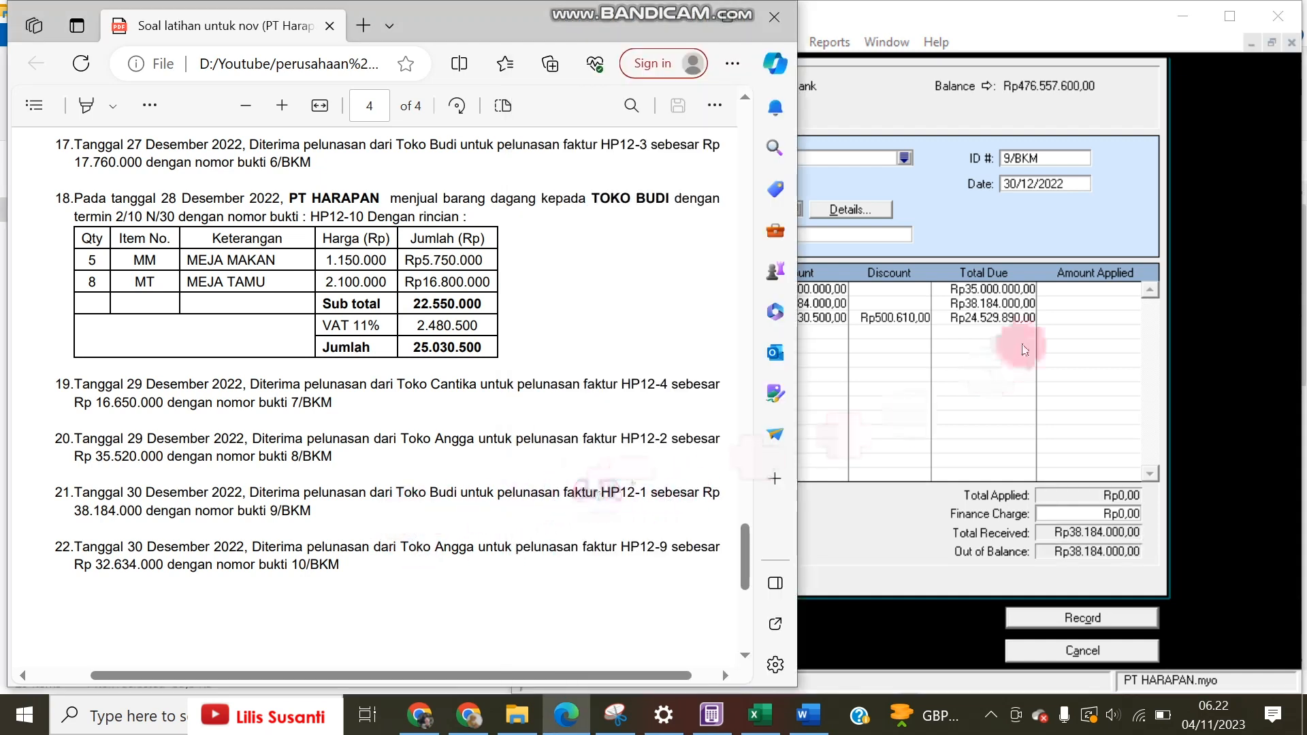
pyautogui.click(1073, 302)
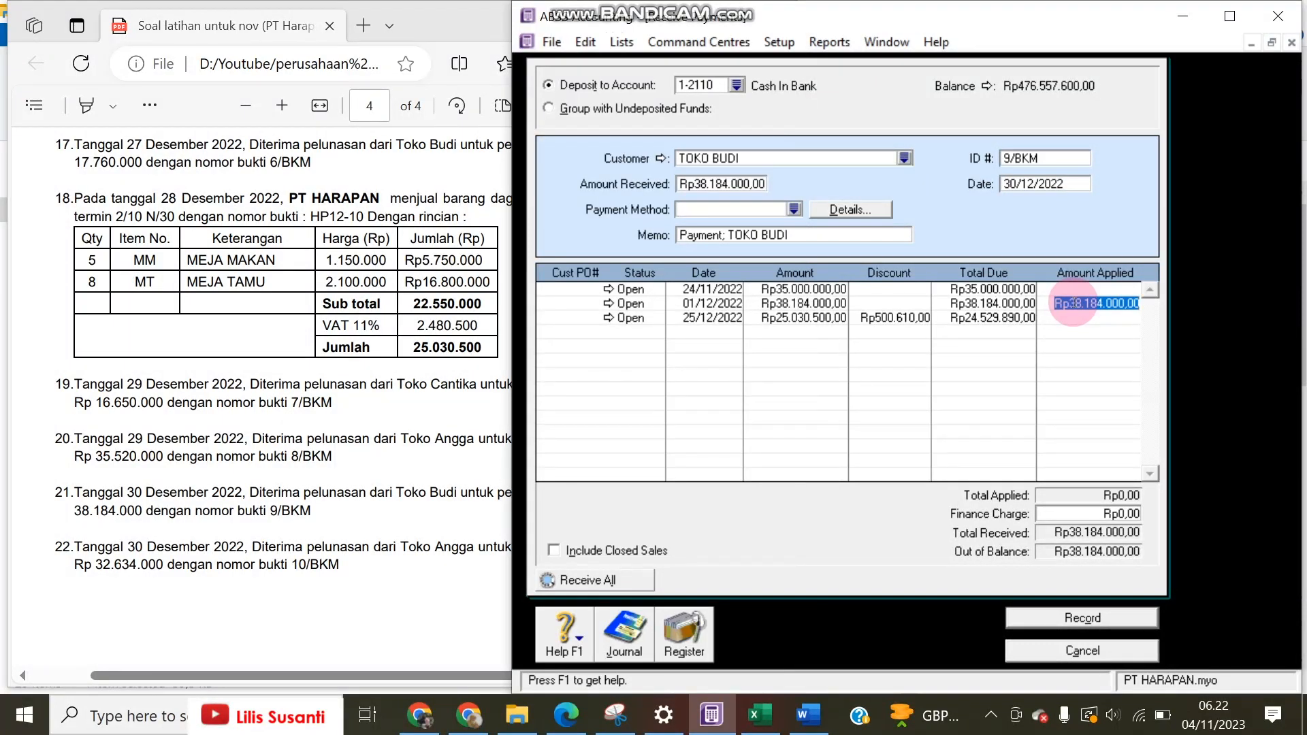
pyautogui.press('Tab')
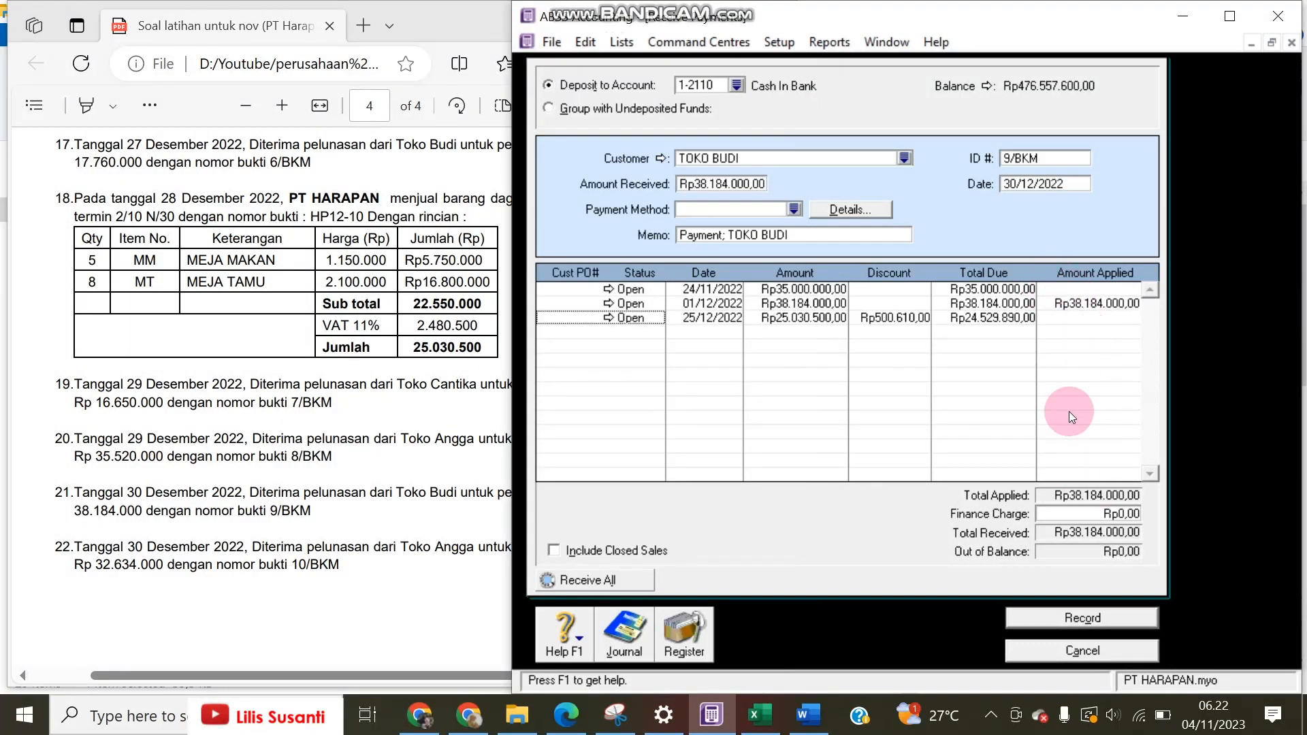
pyautogui.click(1075, 617)
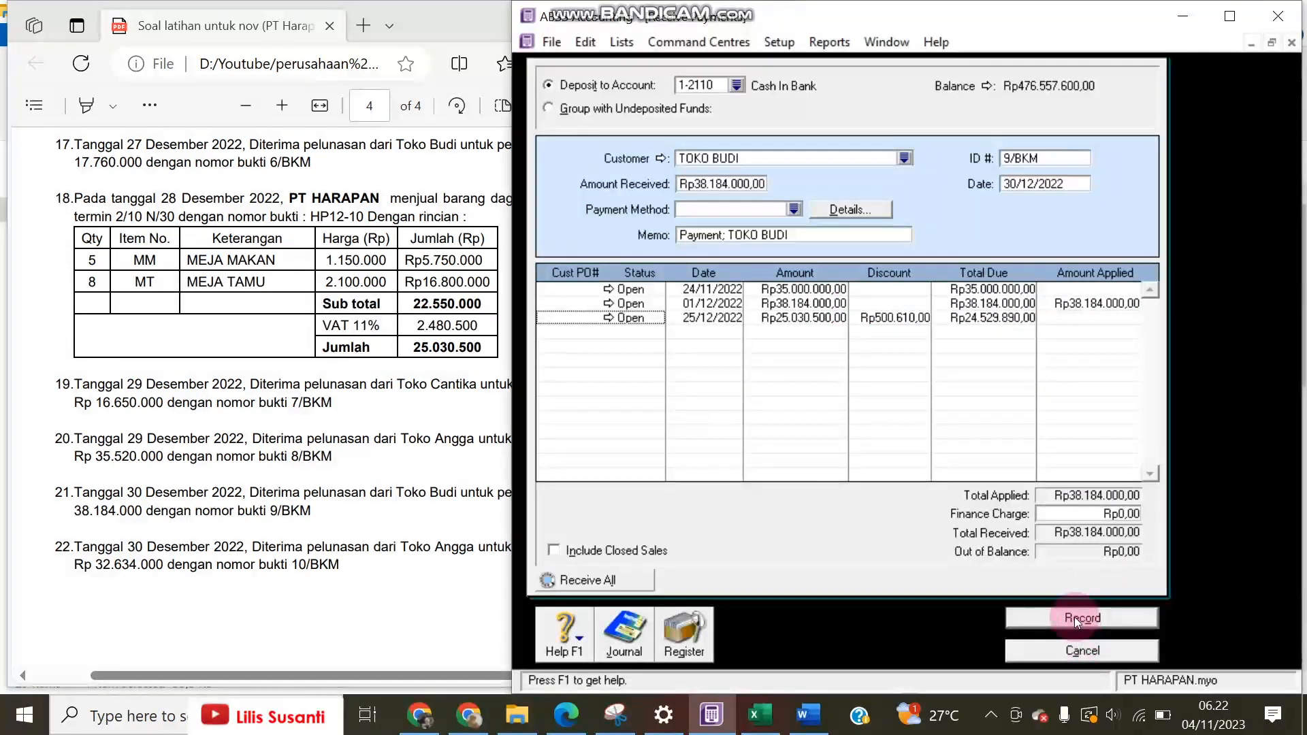
pyautogui.click(1074, 615)
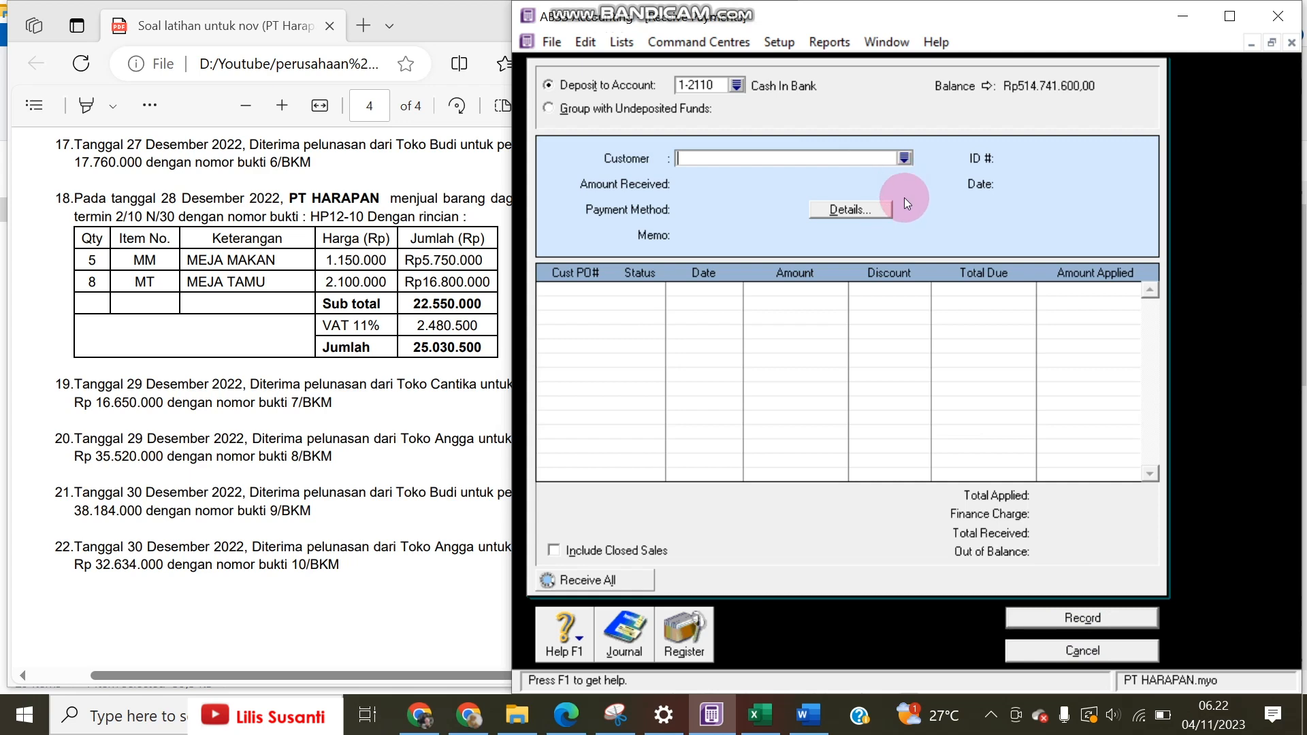
# Step: Start a payment from TOKO ANGGA with 32.634.000 received and ID number 10/BKM
pyautogui.click(906, 159)
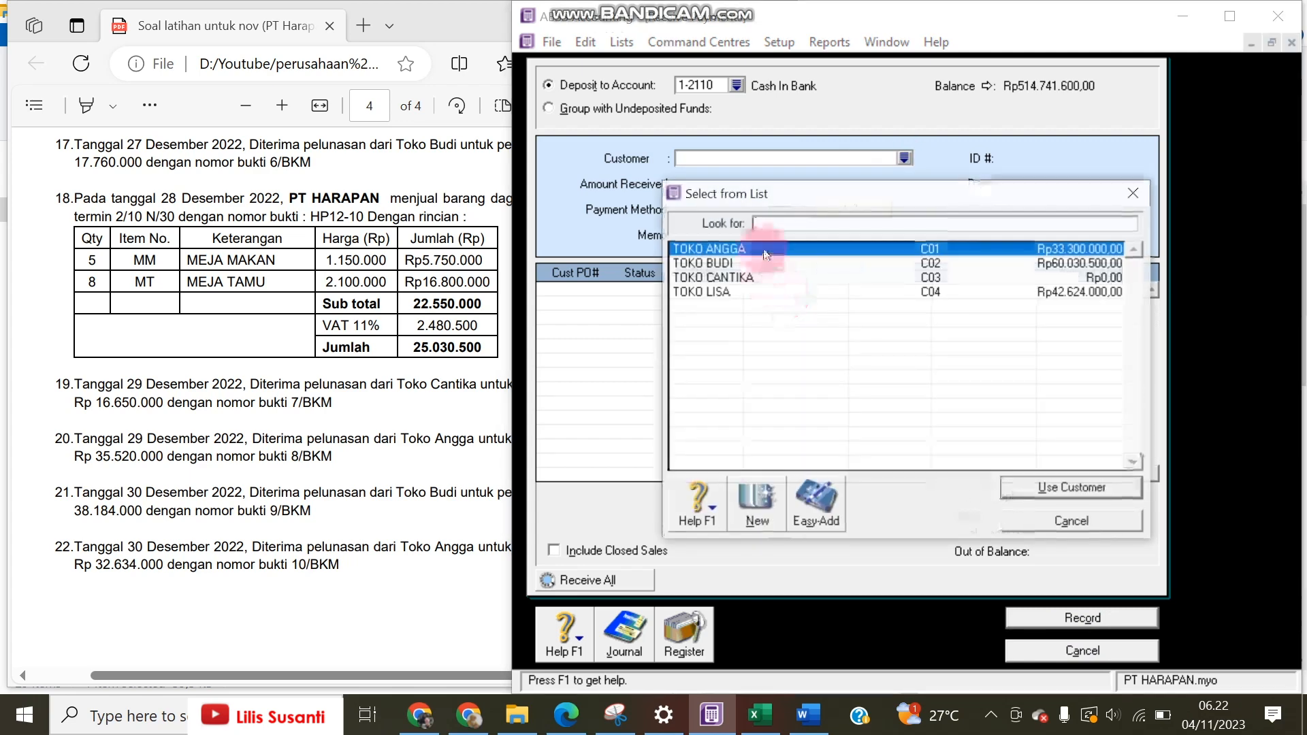
pyautogui.doubleClick(765, 248)
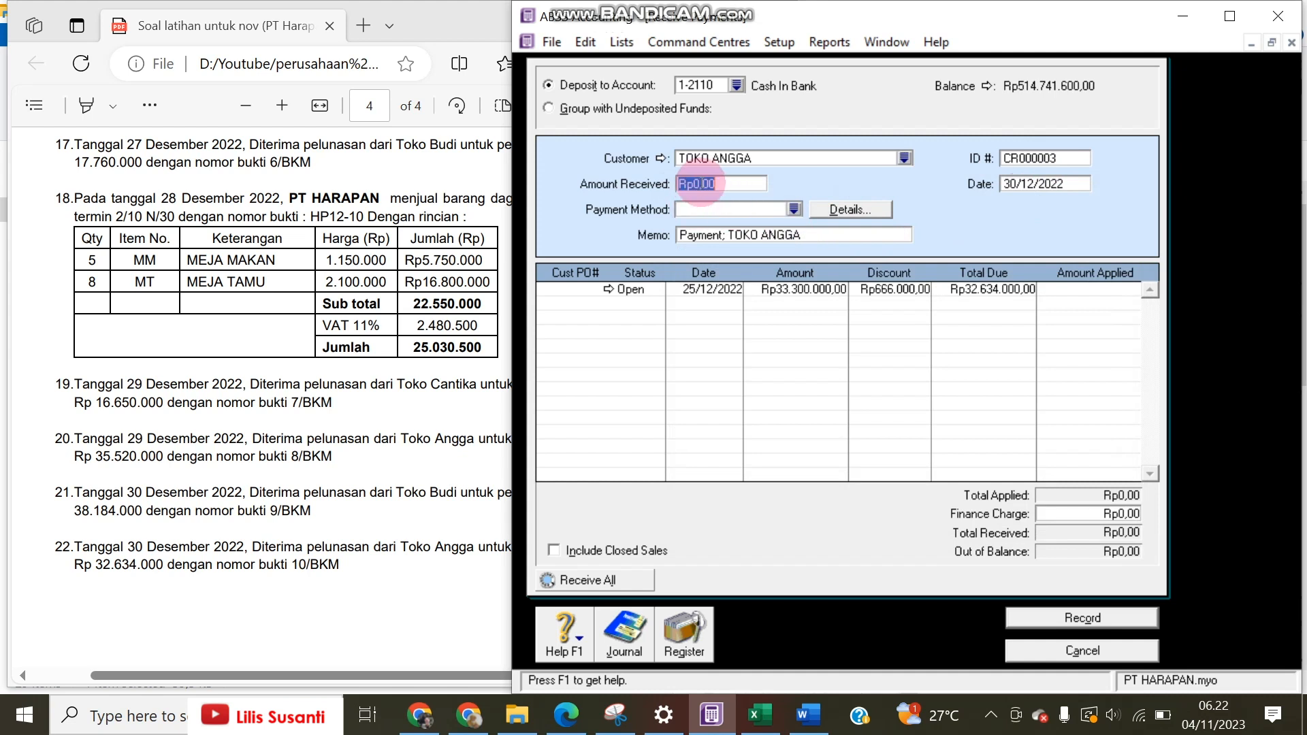
pyautogui.write('32')
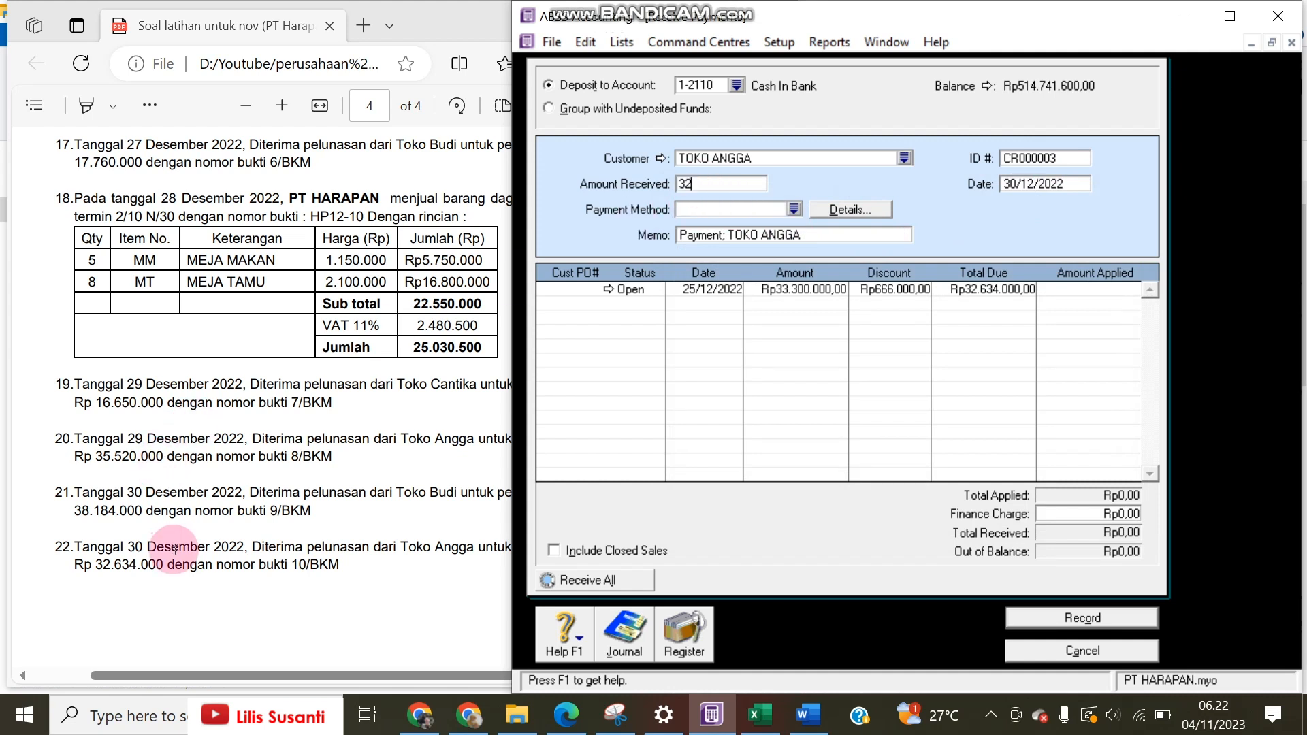
pyautogui.write('.634.000')
pyautogui.press('Tab')
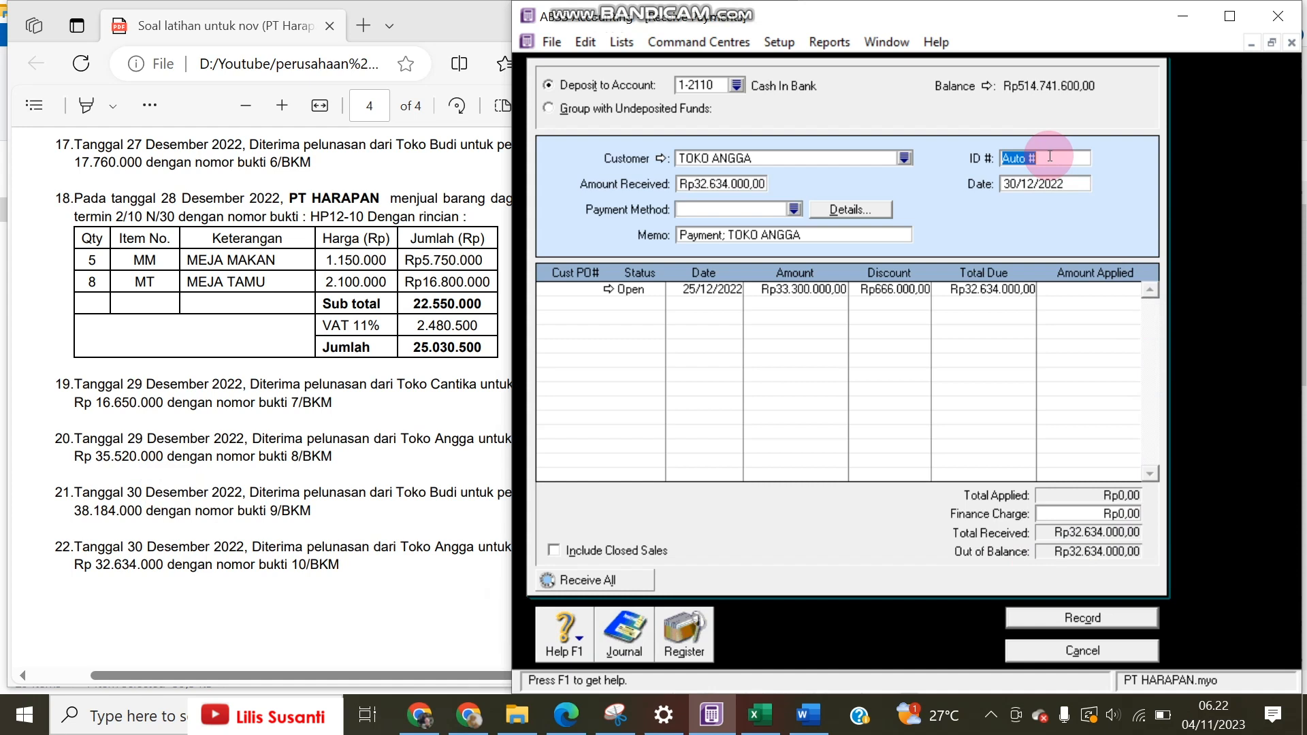
pyautogui.write('10/BKM')
# Step: Apply 32.634.000 to TOKO ANGGA's 25/12/2022 invoice and record the payment, leaving the discount credit memo for printing later
pyautogui.click(1037, 625)
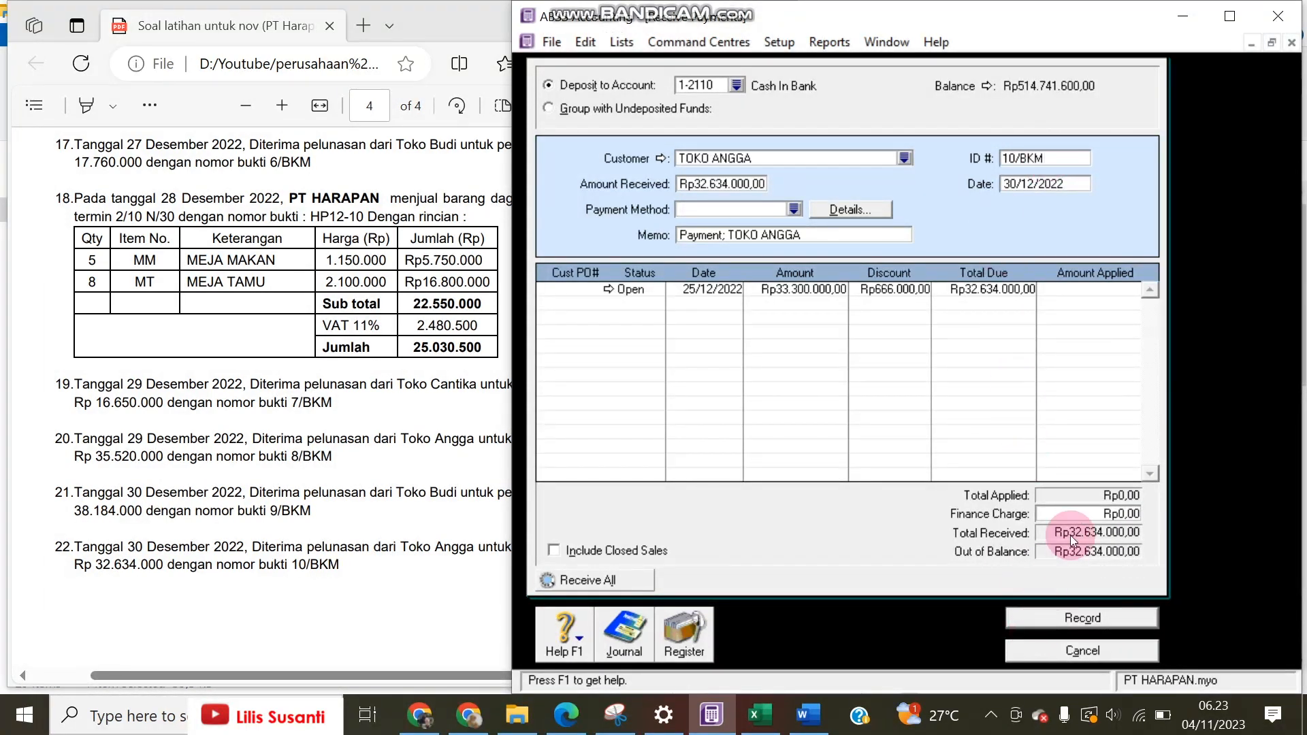
pyautogui.click(1113, 611)
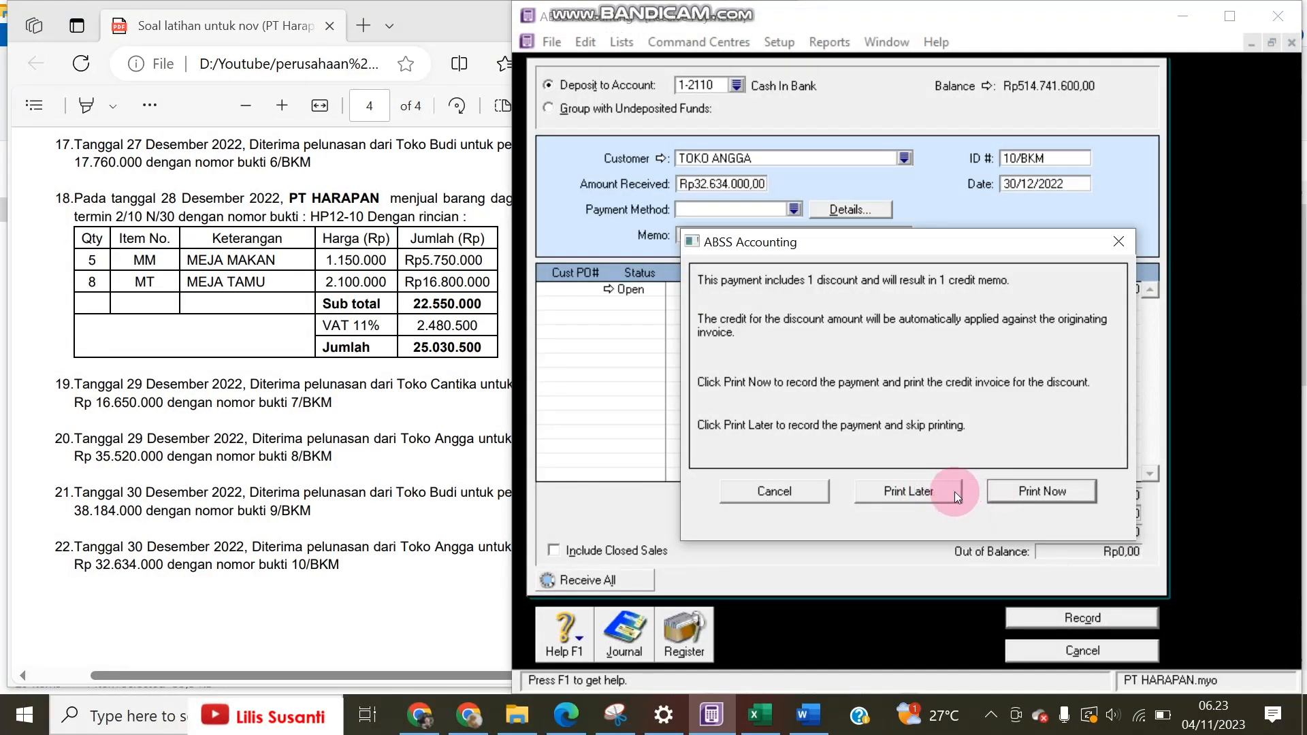
pyautogui.click(796, 503)
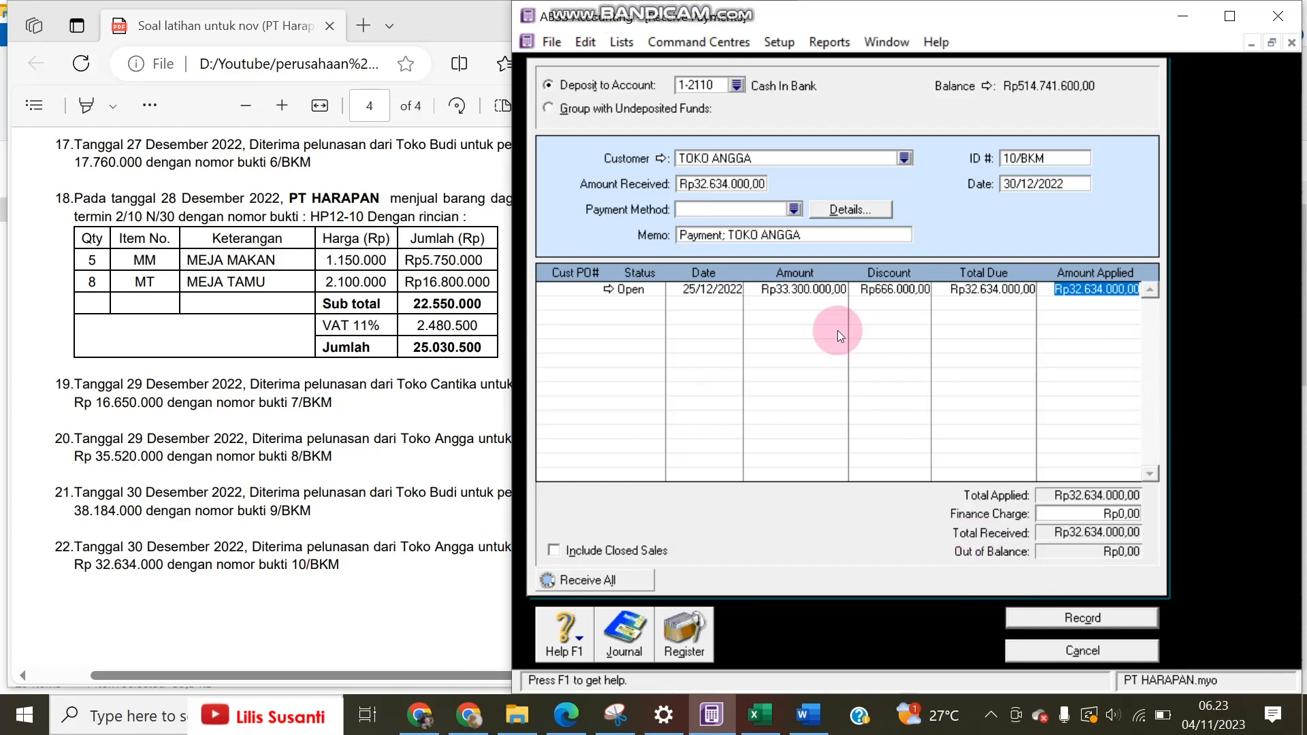
pyautogui.click(1014, 617)
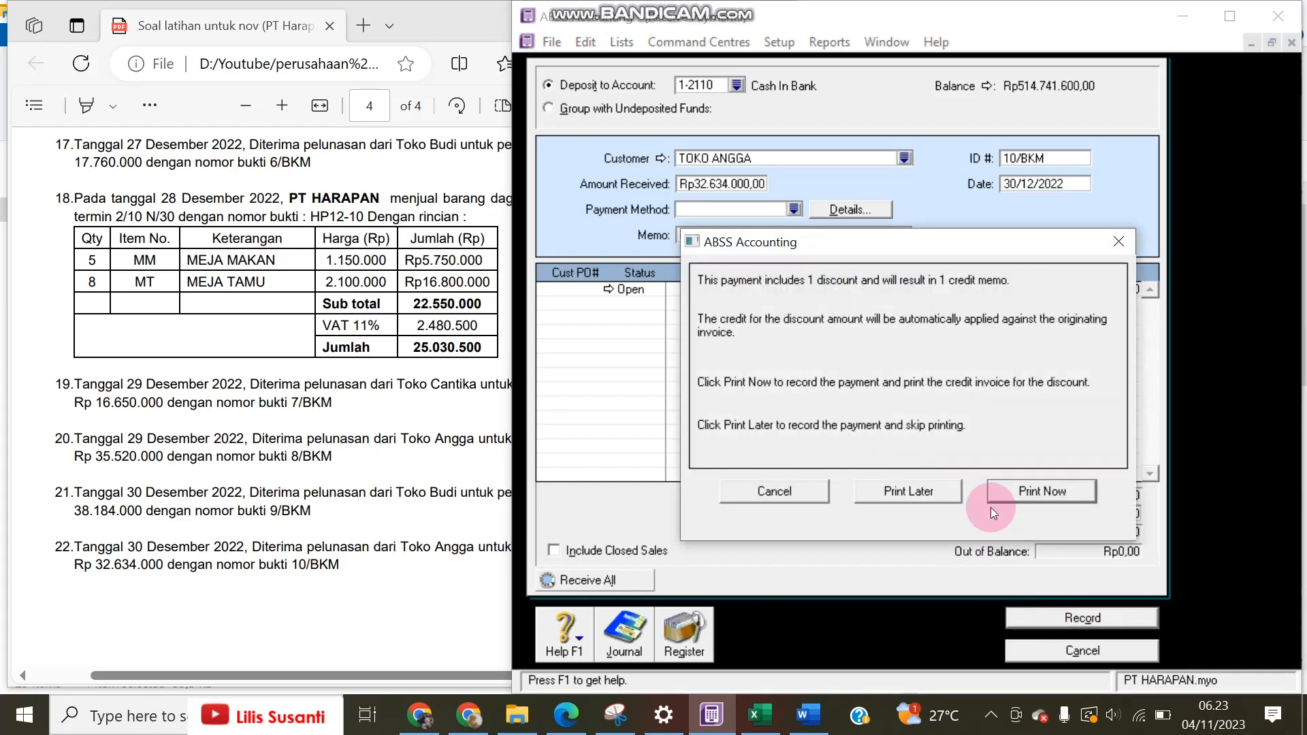
pyautogui.click(944, 491)
pyautogui.click(1055, 656)
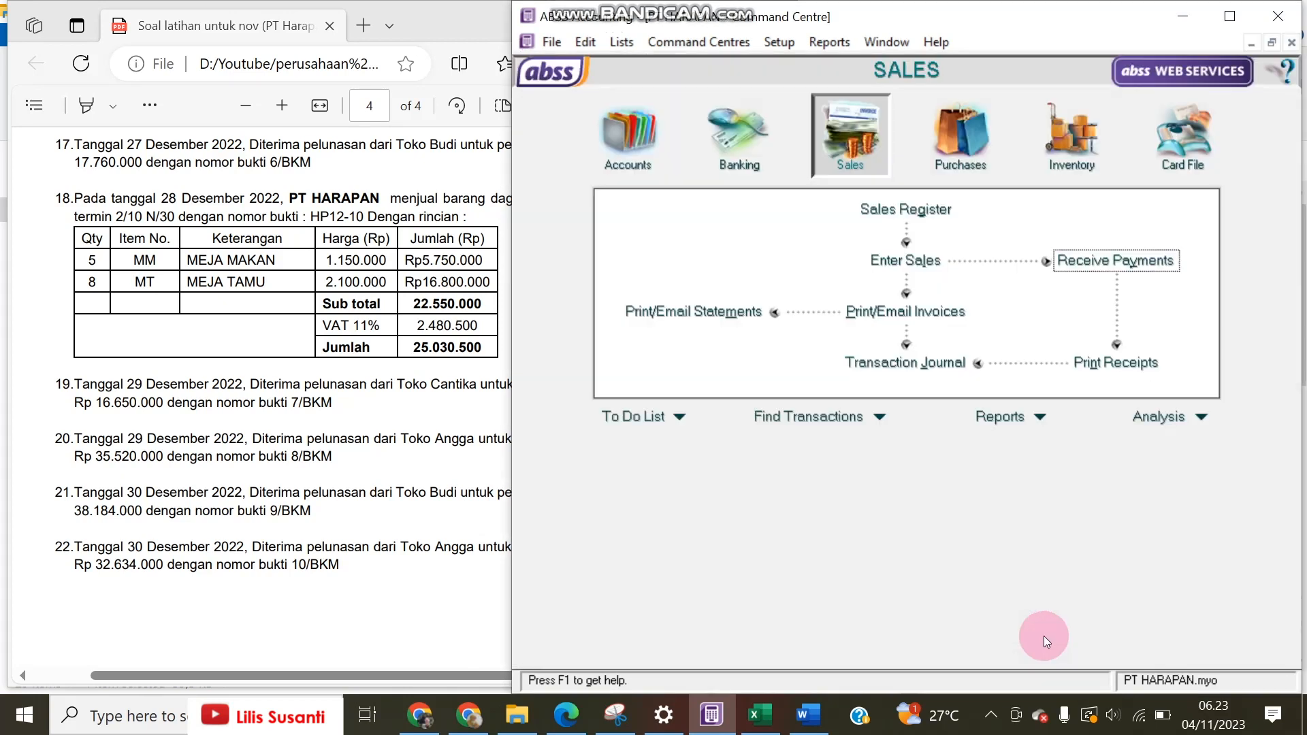
pyautogui.click(420, 476)
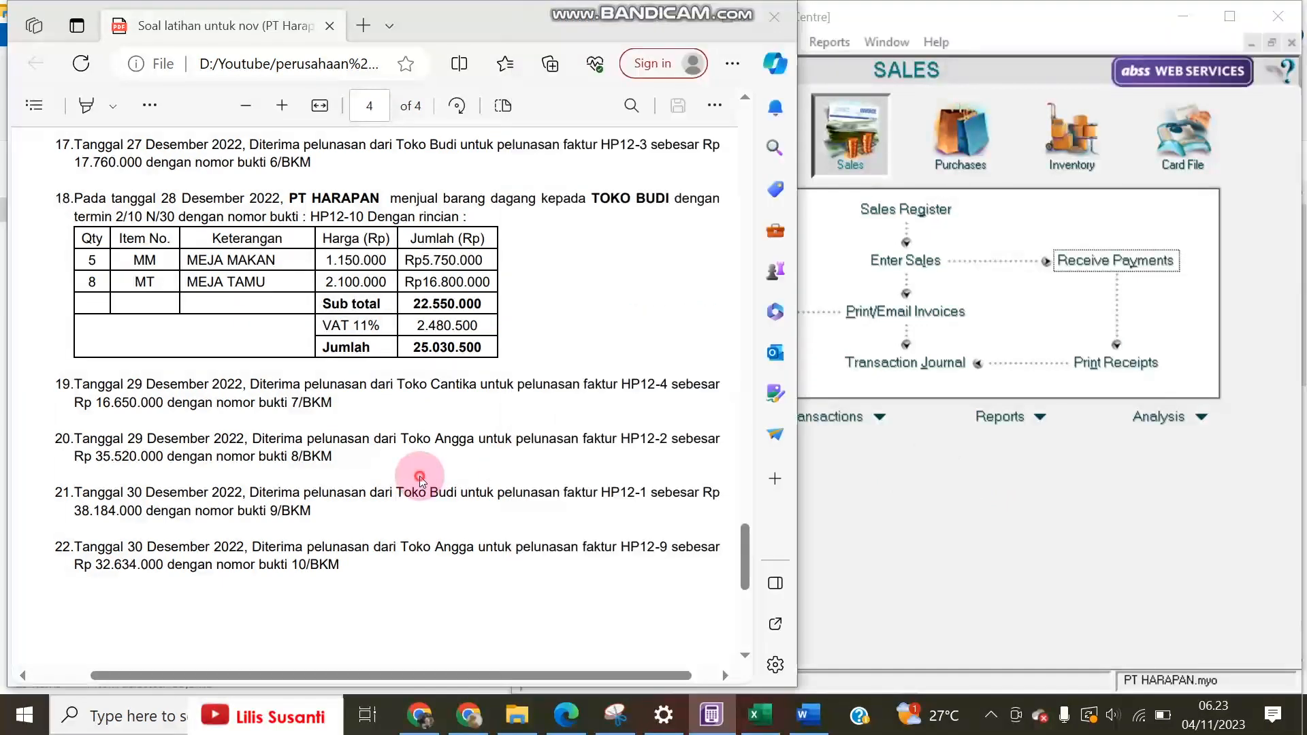
pyautogui.click(979, 525)
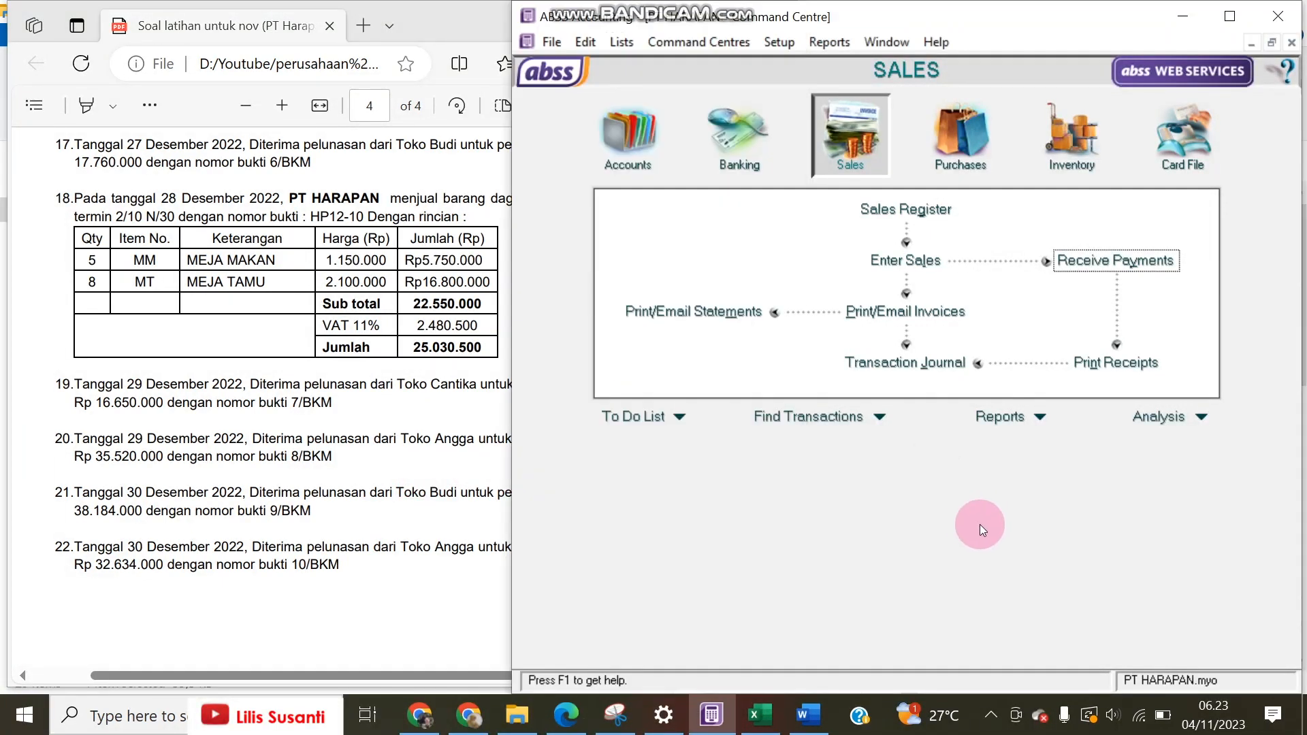
# Step: Switch to the jawaban Harapan workbook in Excel and review the MEJA MAKAN inventory card's balances on the IC sheet
pyautogui.click(761, 715)
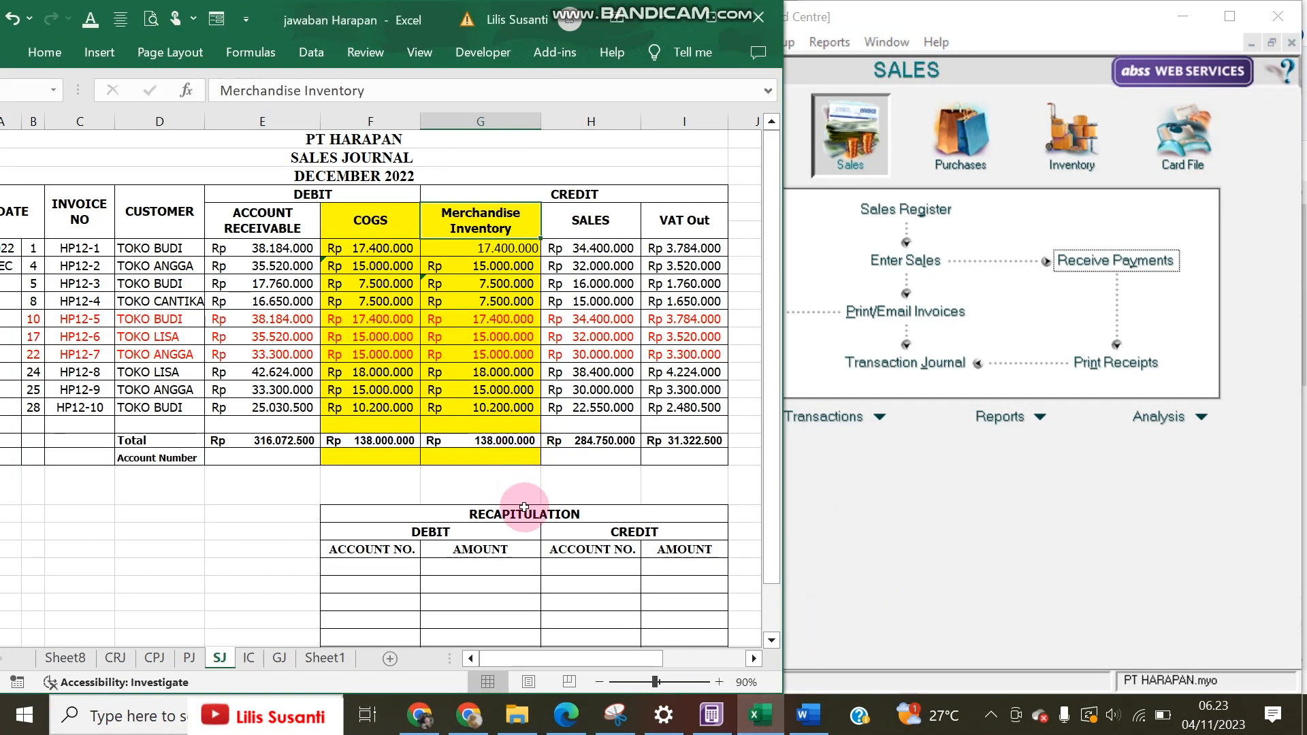
pyautogui.click(255, 666)
pyautogui.scroll(-8, 463, 477)
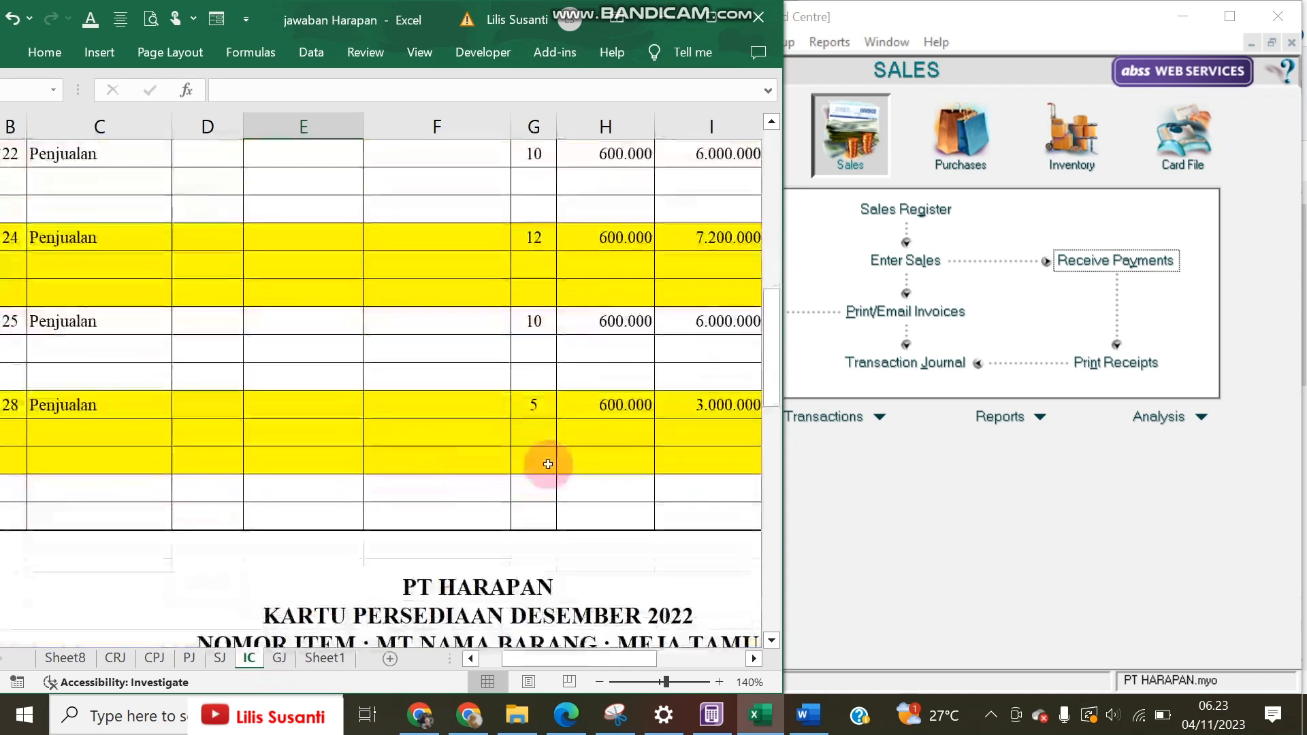
pyautogui.click(638, 457)
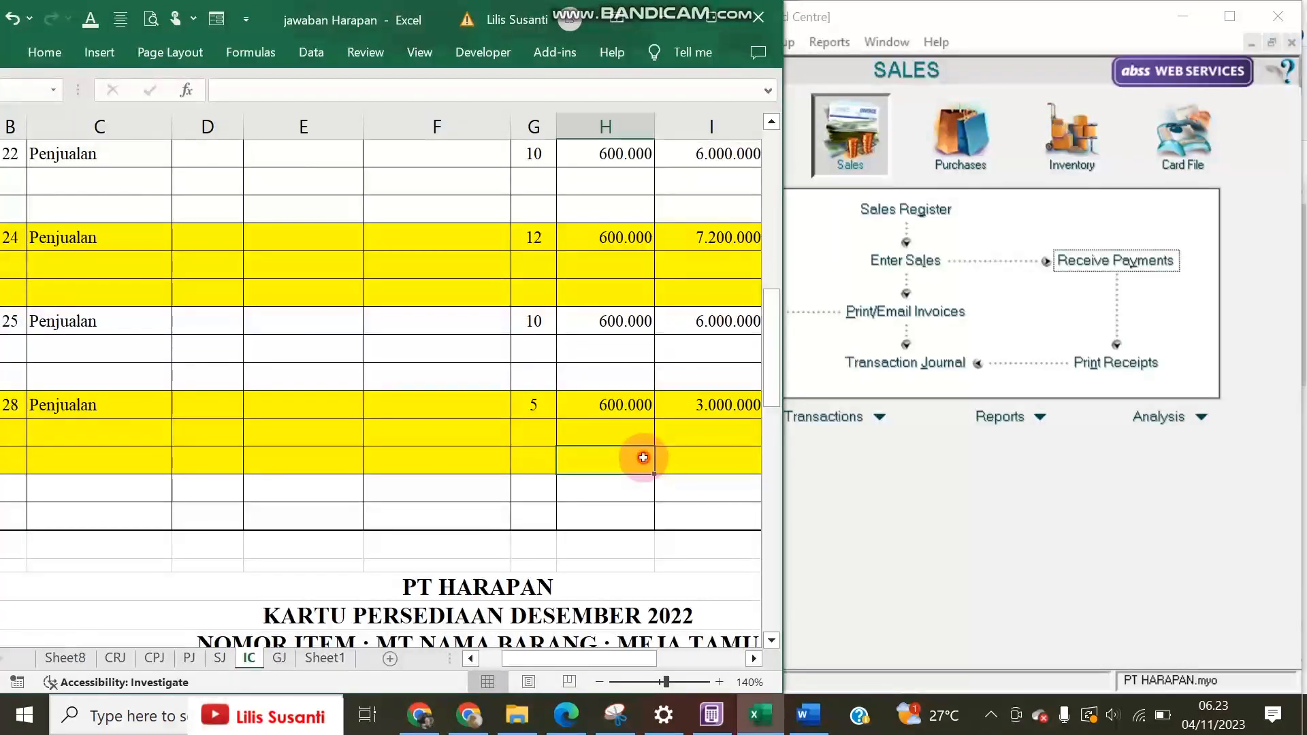
pyautogui.click(754, 658)
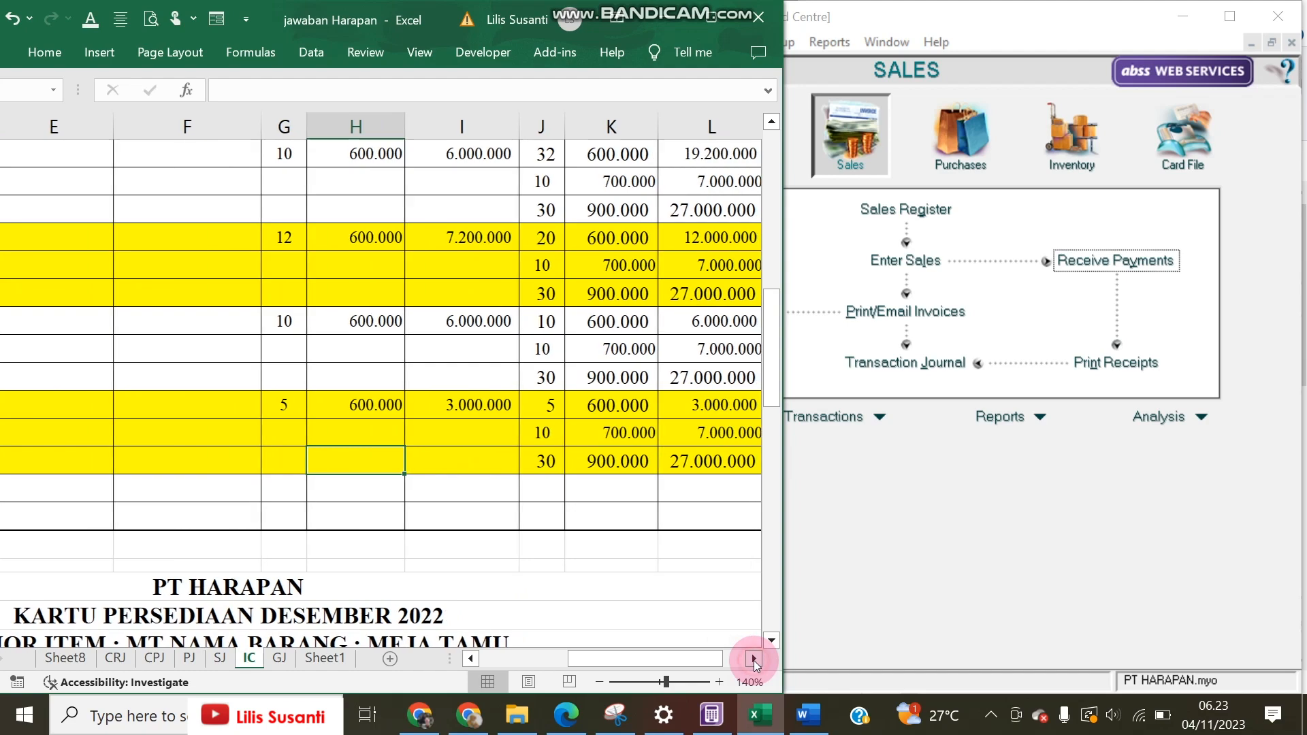
pyautogui.scroll(10, 512, 435)
pyautogui.scroll(-6, 512, 436)
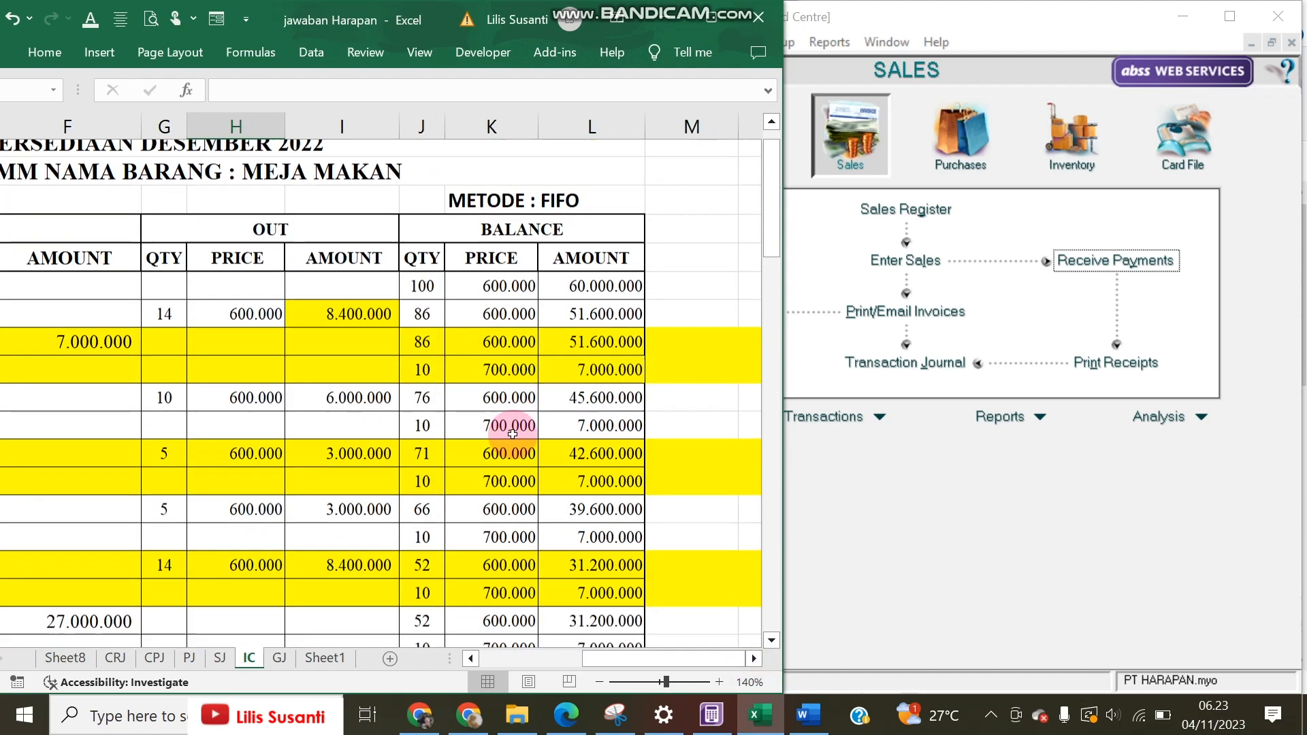
pyautogui.scroll(-4, 477, 606)
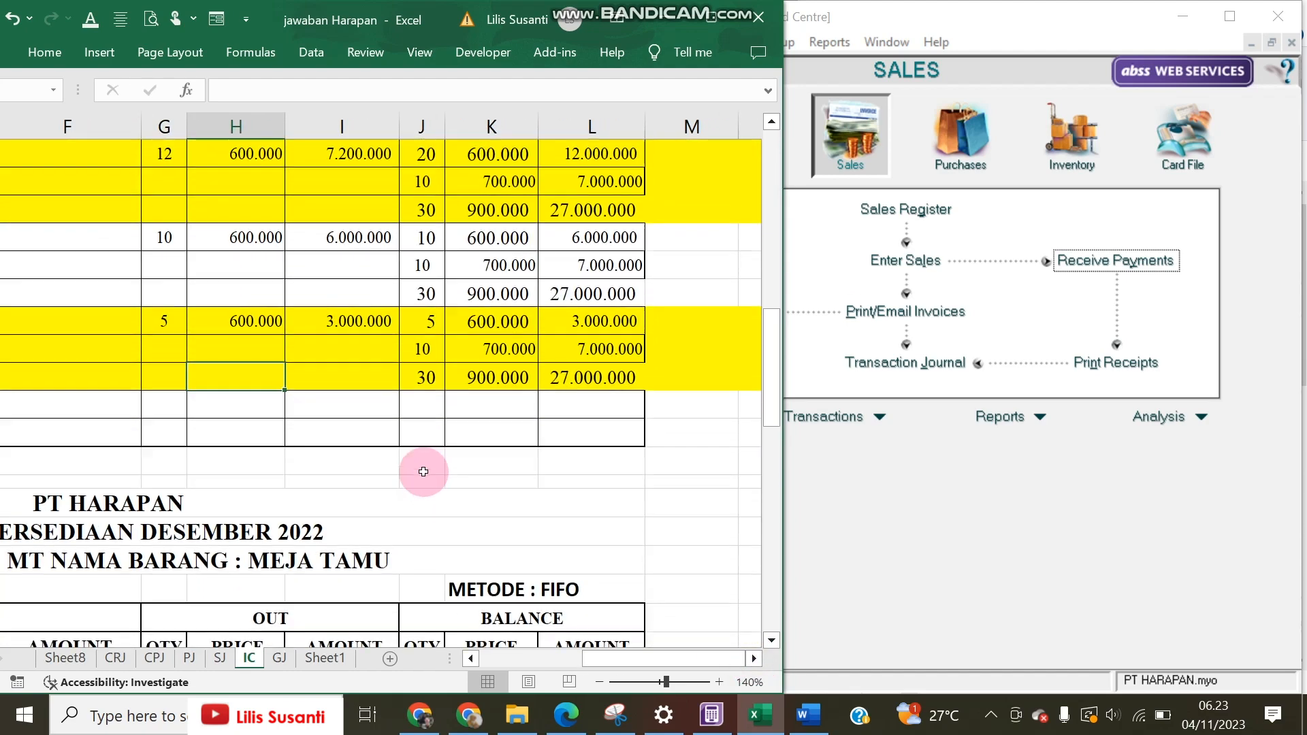
# Step: Total the closing MEJA MAKAN balance quantities in J38 with the formula =J34+J35+J36
pyautogui.click(420, 434)
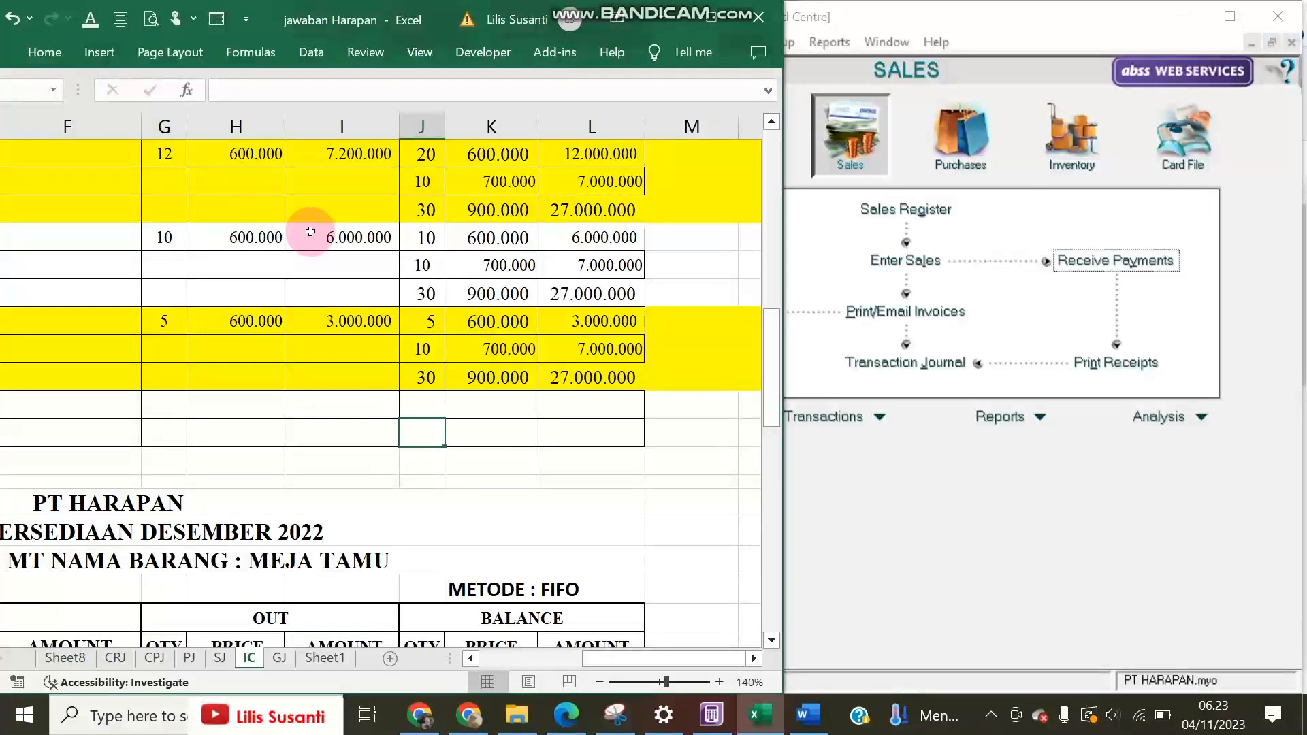
pyautogui.write('=')
pyautogui.press('Up')
pyautogui.press('Up')
pyautogui.press('Up')
pyautogui.press('Up')
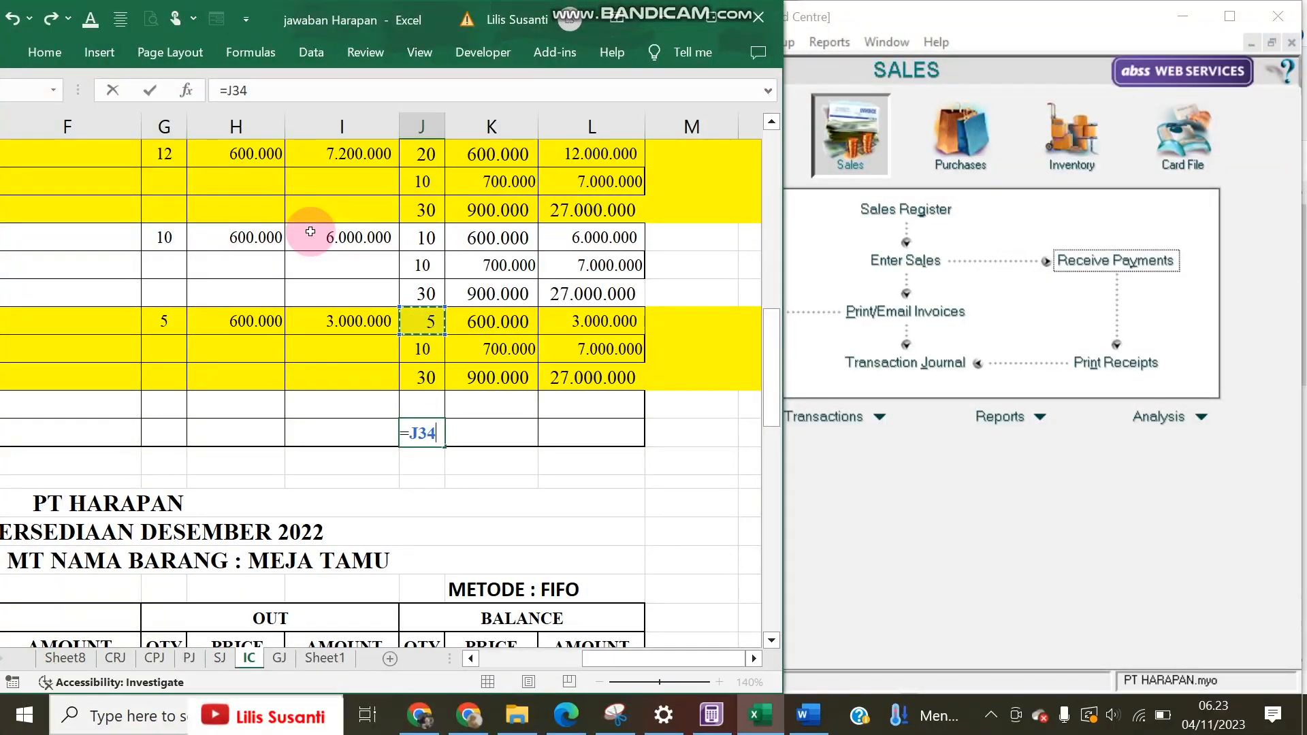
pyautogui.write('+')
pyautogui.press('Up')
pyautogui.press('Up')
pyautogui.press('Up')
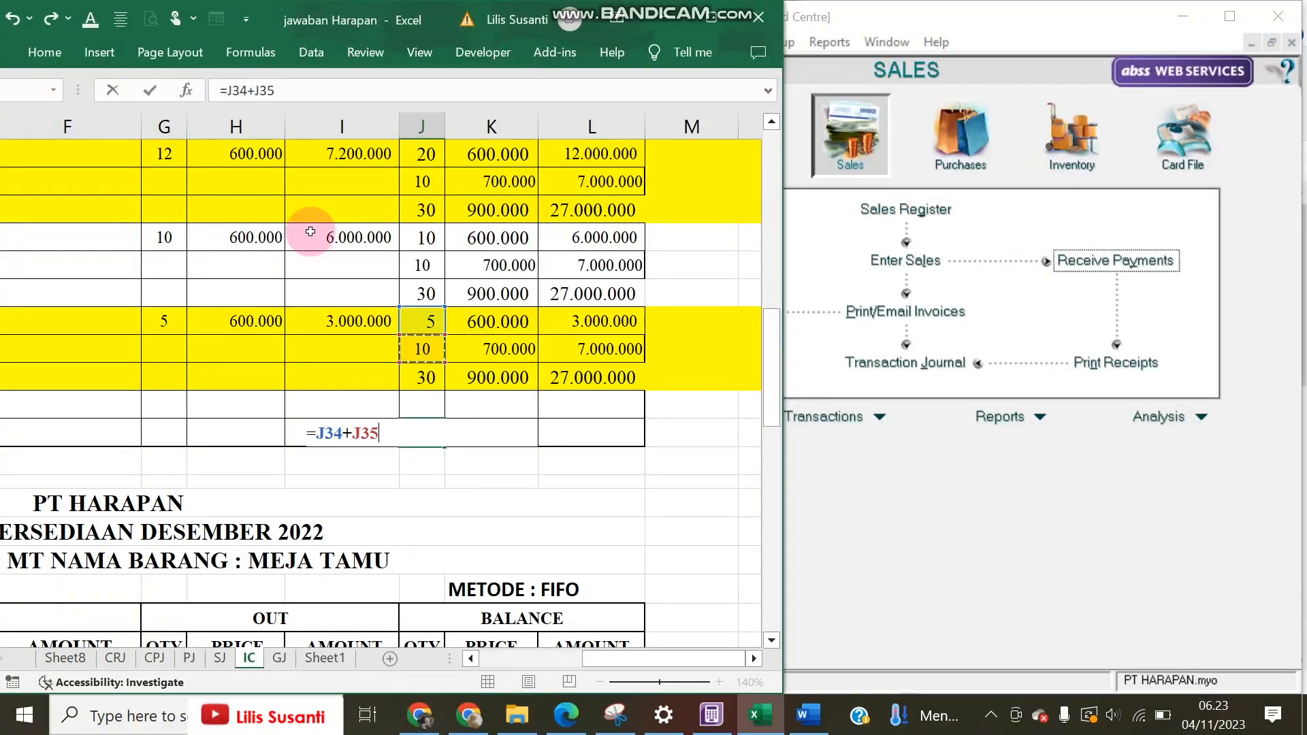
pyautogui.write('+')
pyautogui.press('Up')
pyautogui.press('Up')
pyautogui.press('Return')
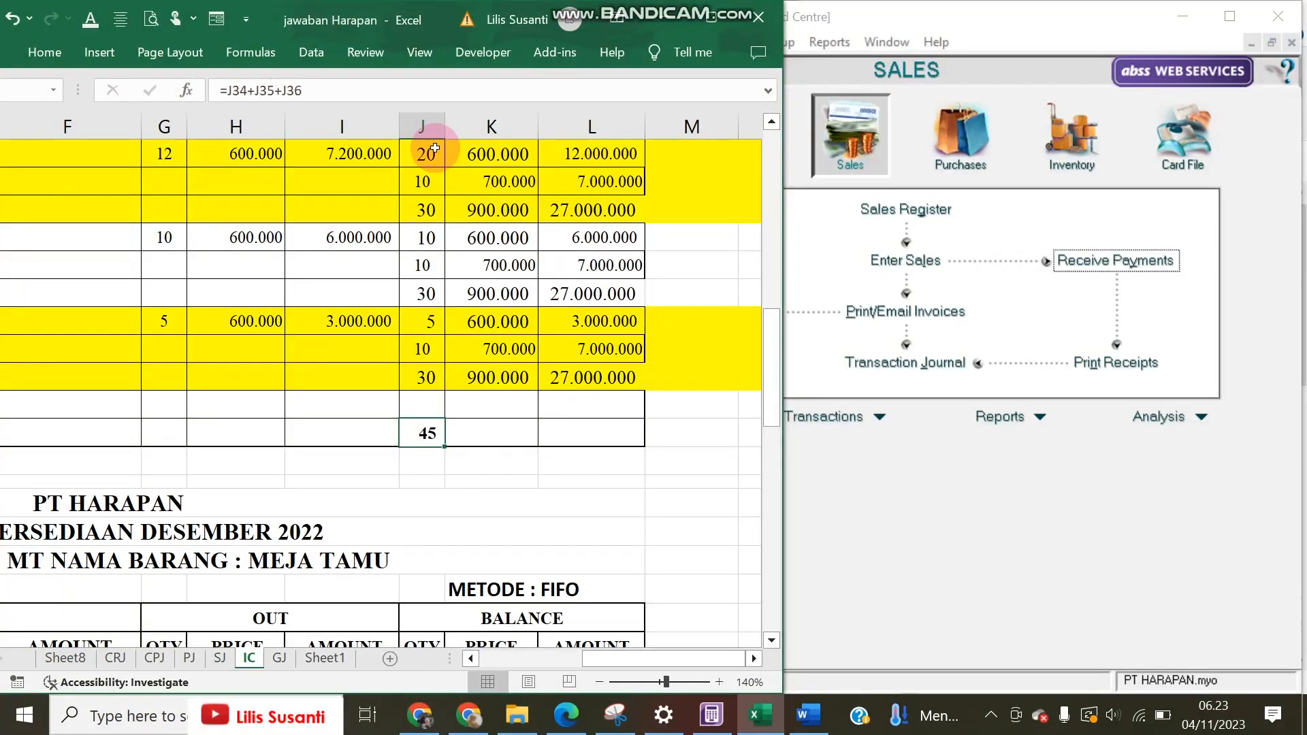
# Step: Switch to ABSS Accounting and display the Inventory Value Reconciliation report as of 31/12/2022
pyautogui.click(1135, 496)
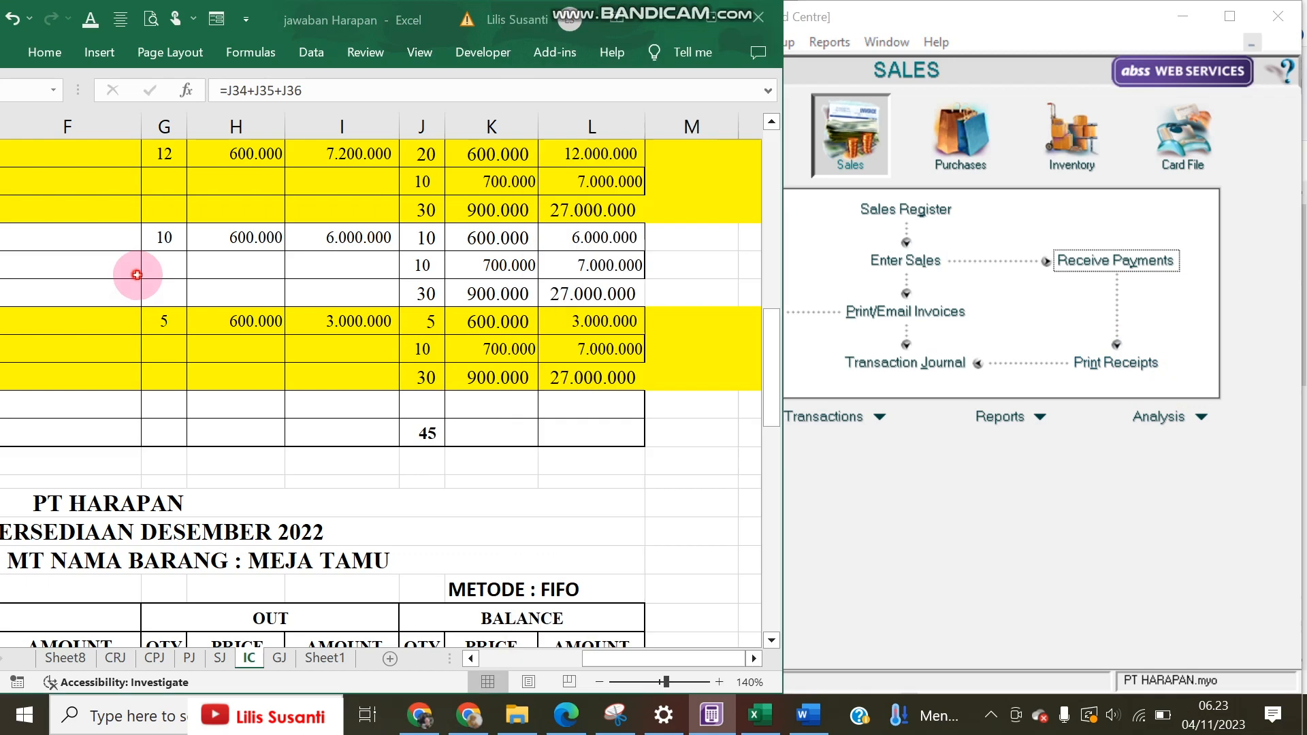
pyautogui.click(989, 423)
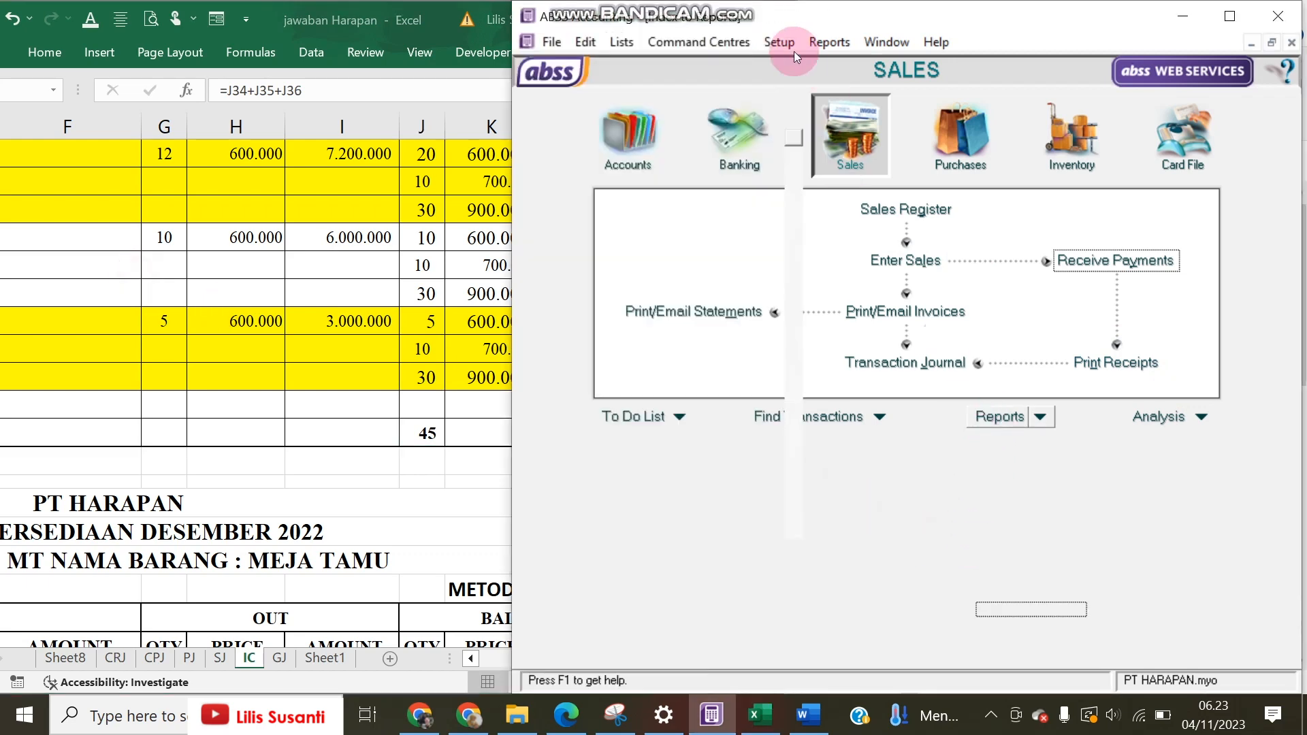
pyautogui.click(900, 73)
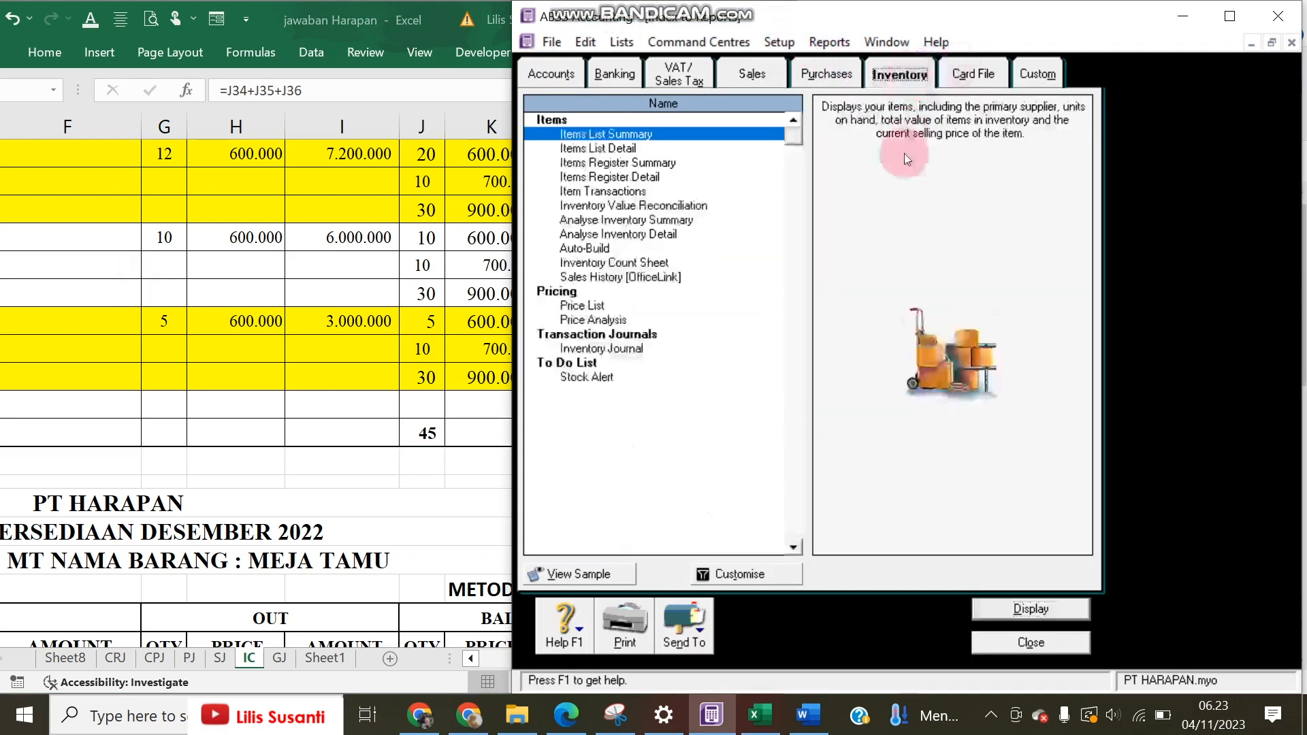
pyautogui.doubleClick(620, 205)
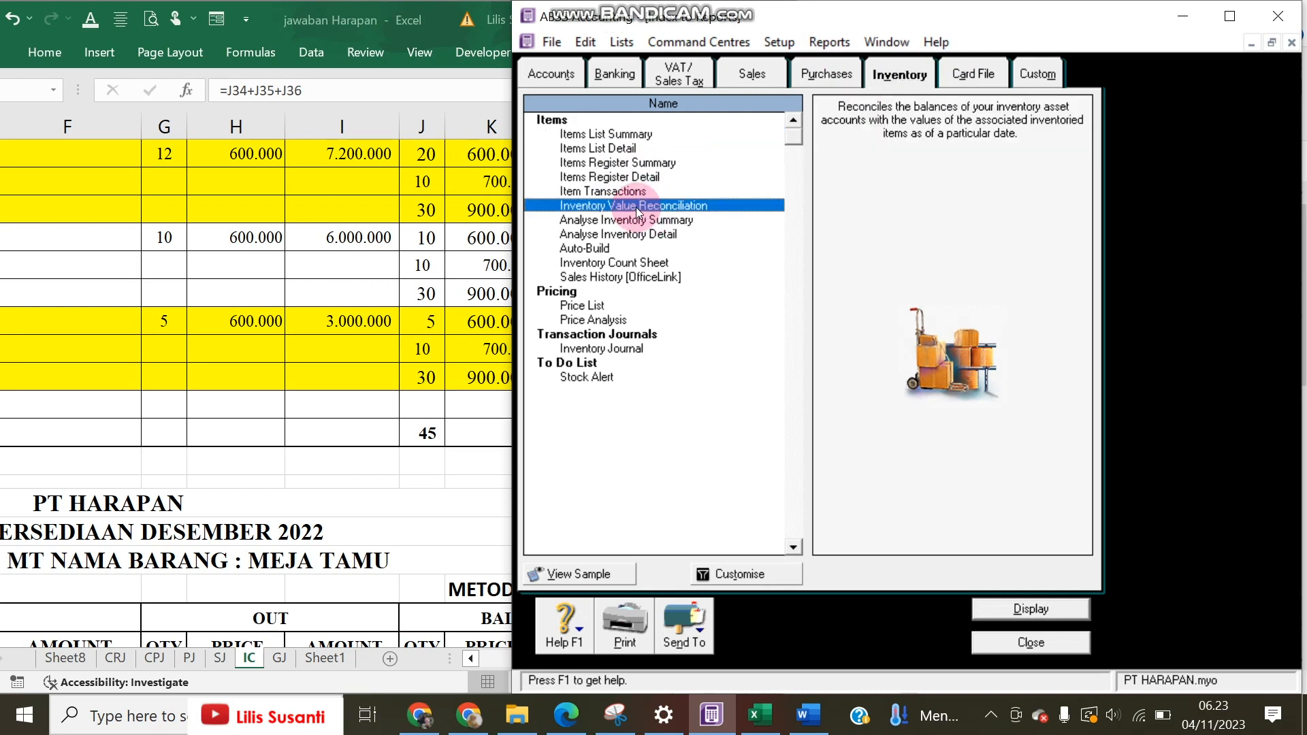
pyautogui.click(760, 340)
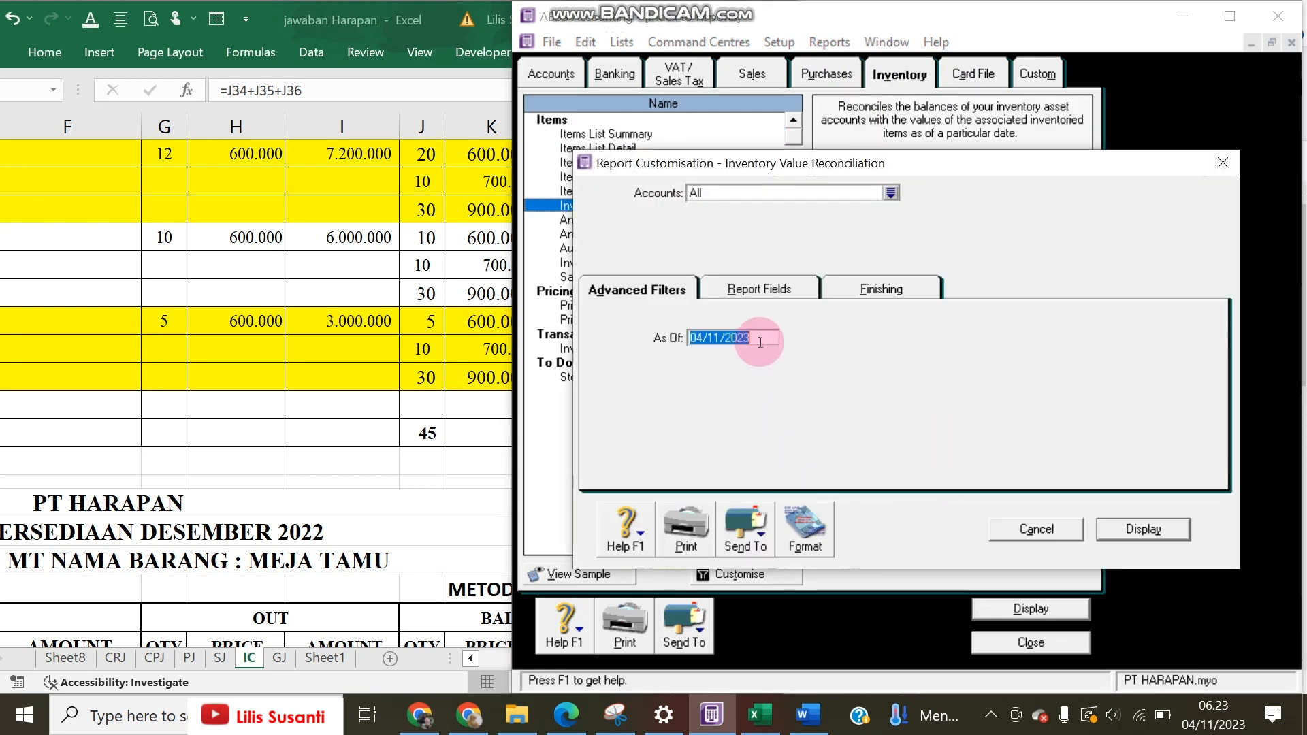
pyautogui.write('31/12/2022')
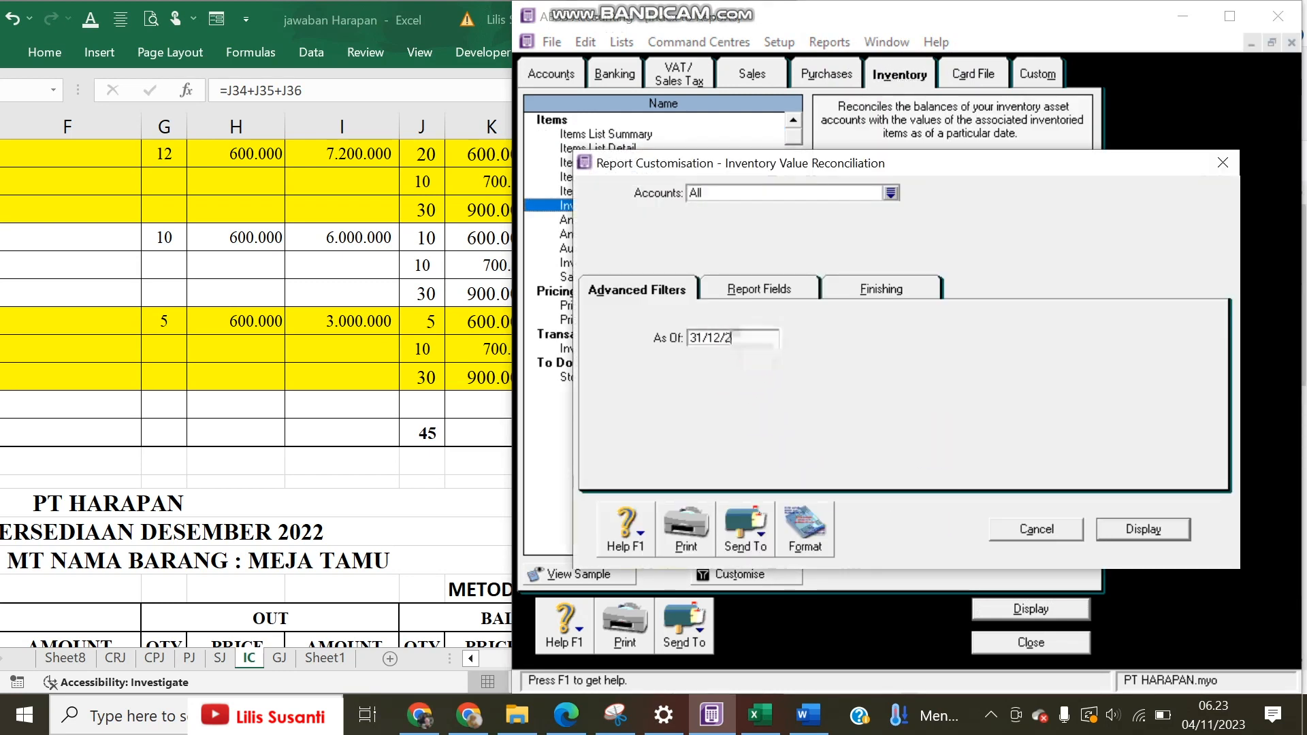
pyautogui.press('Return')
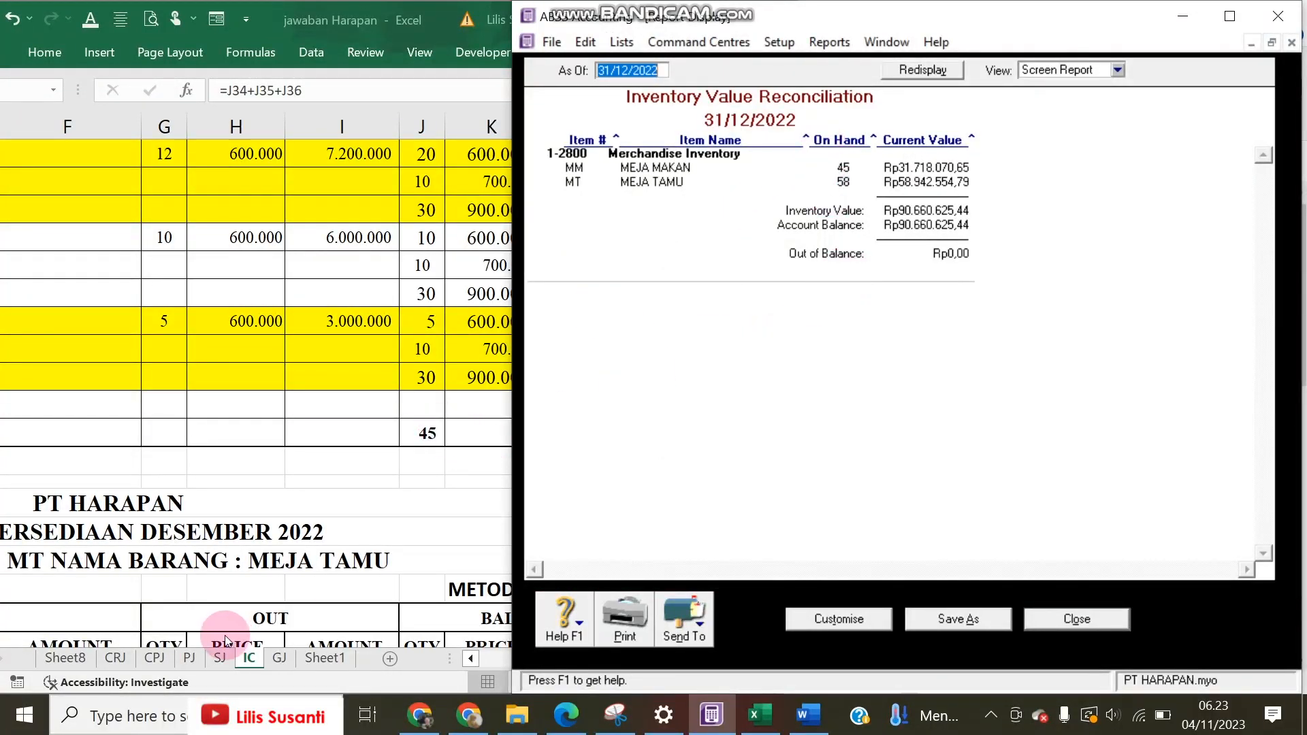
# Step: Back in Excel, copy the MEJA MAKAN quantity total formula into the balance amount column at L38
pyautogui.click(210, 545)
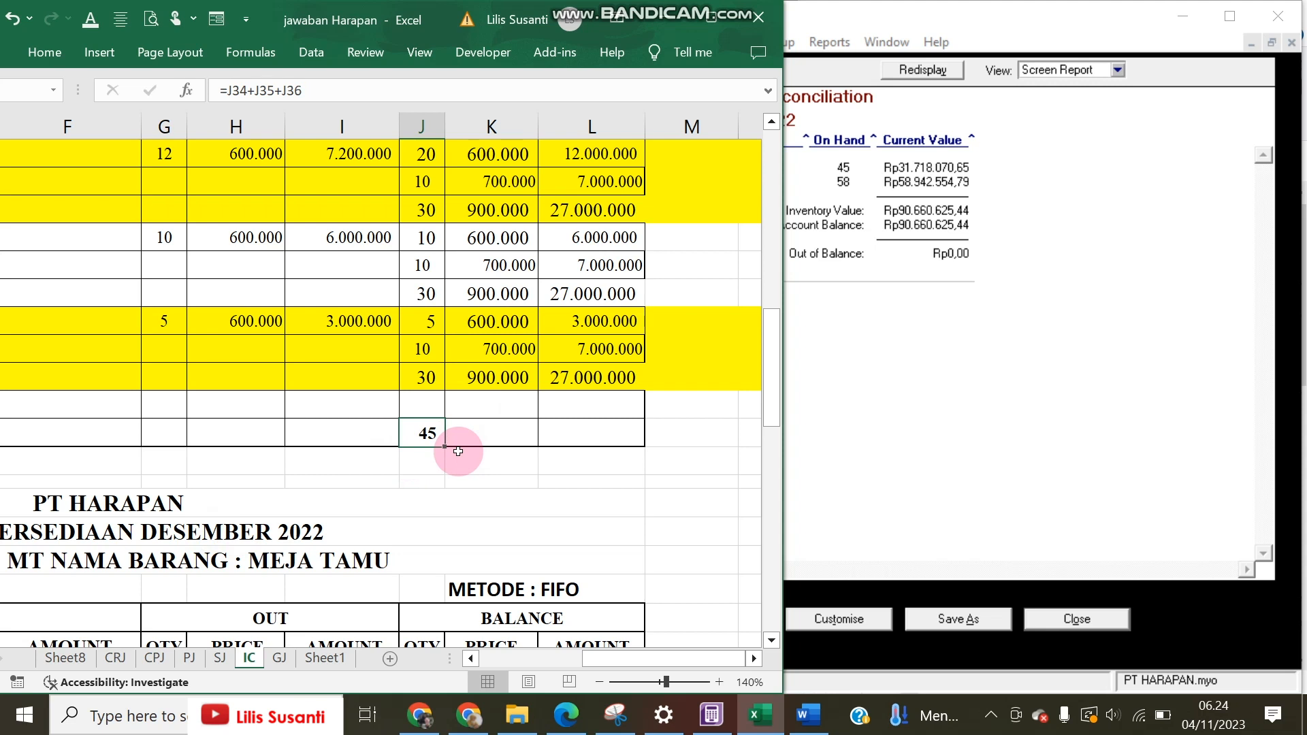
pyautogui.hotkey('ctrl', 'c')
pyautogui.click(554, 435)
pyautogui.hotkey('ctrl', 'v')
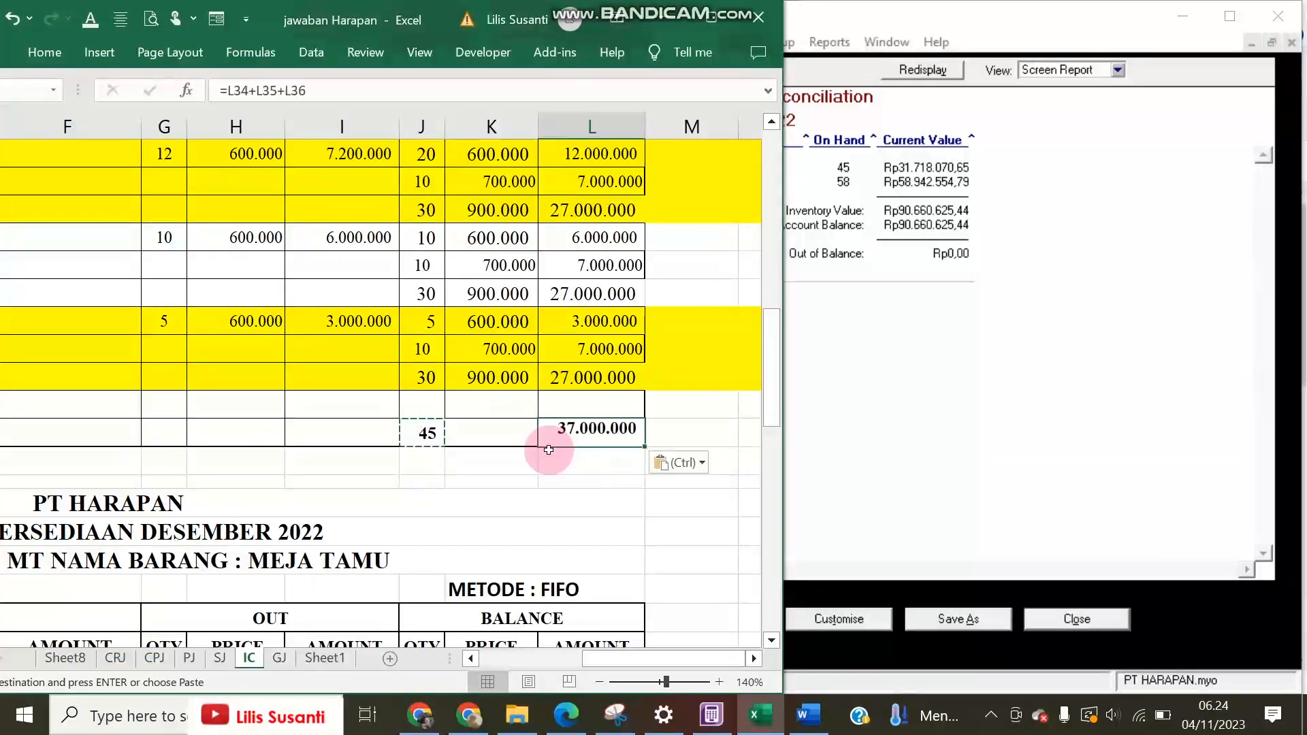
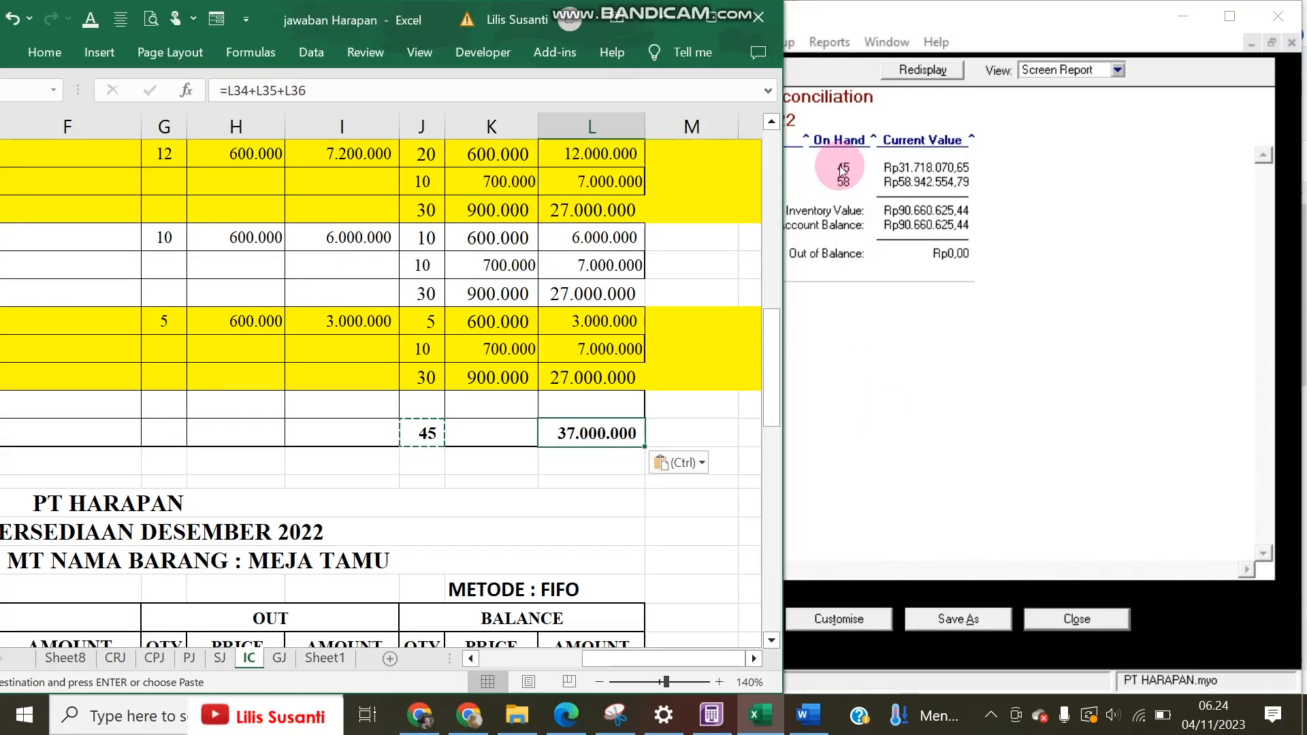
# Step: Below the MEJA TAMU card, total the closing quantities with =J74+J75+J76 and the closing amounts with =L74+L75+L76
pyautogui.click(576, 492)
pyautogui.scroll(-11, 423, 440)
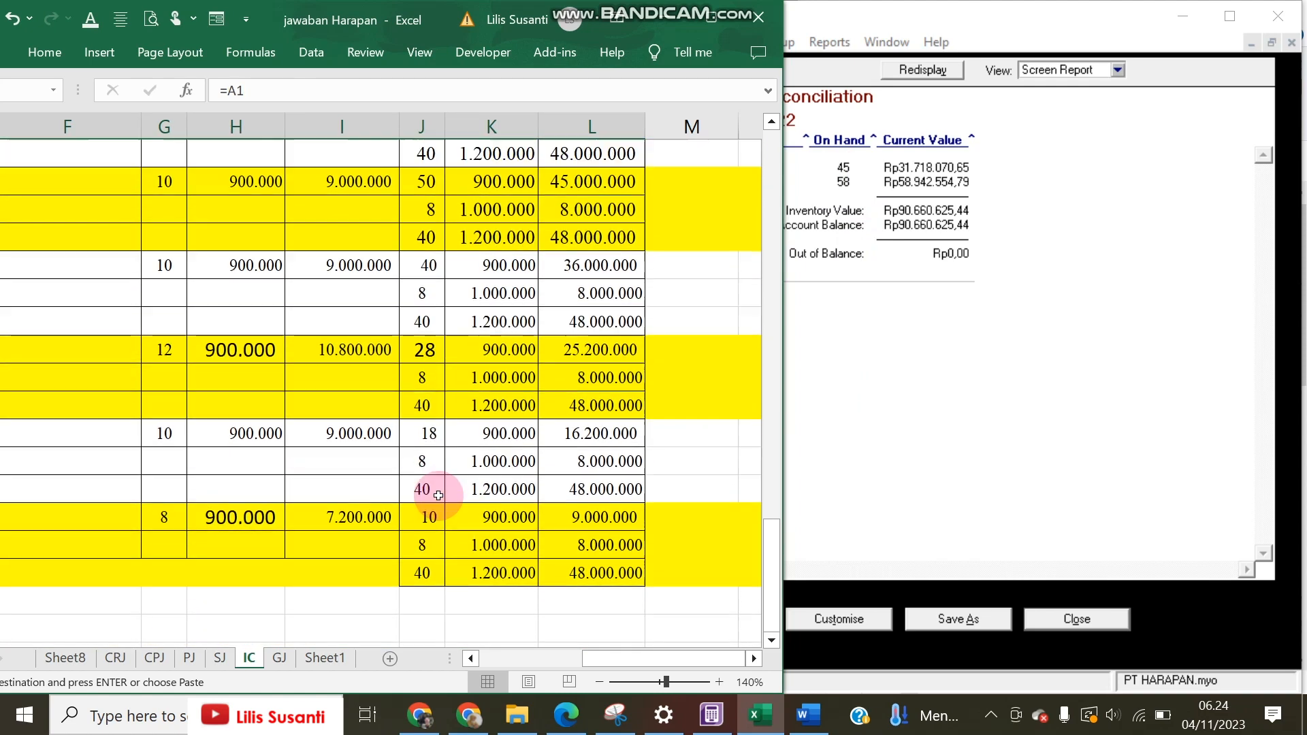
pyautogui.click(432, 624)
pyautogui.write('=J74+J75+J76')
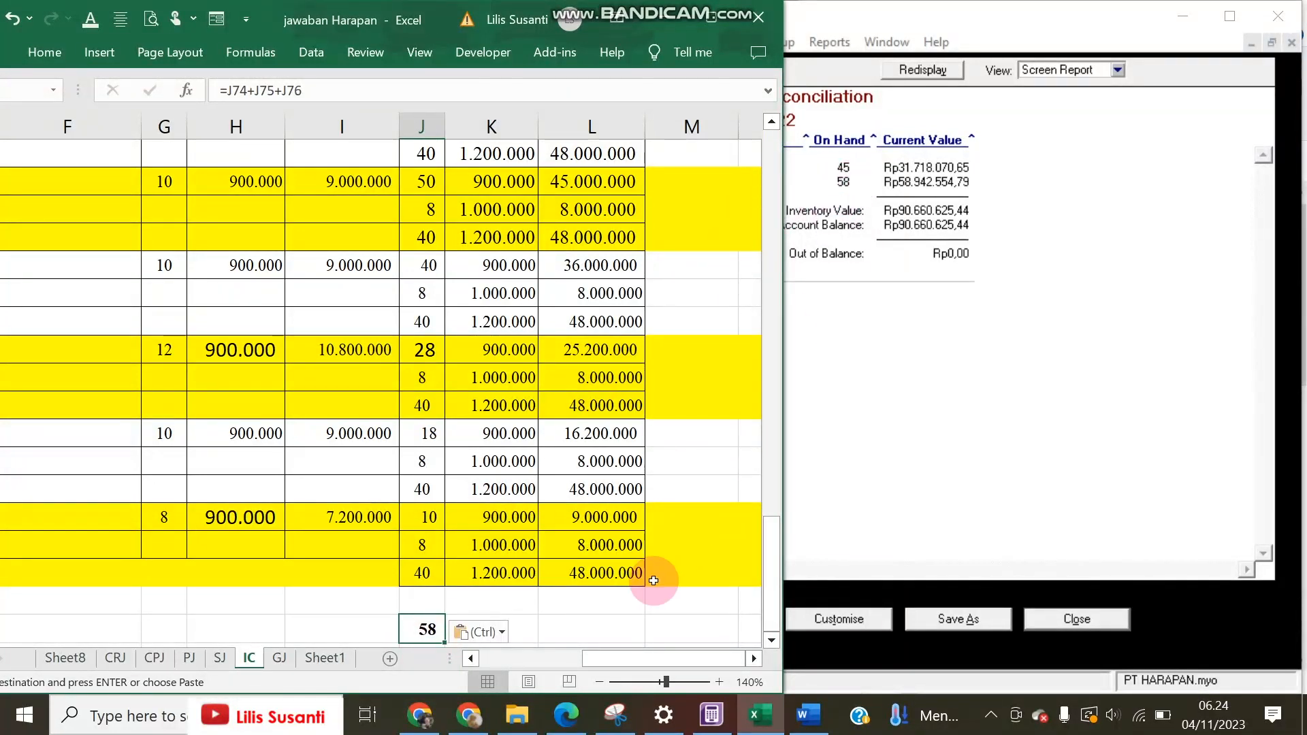
pyautogui.click(608, 636)
pyautogui.hotkey('ctrl', 'v')
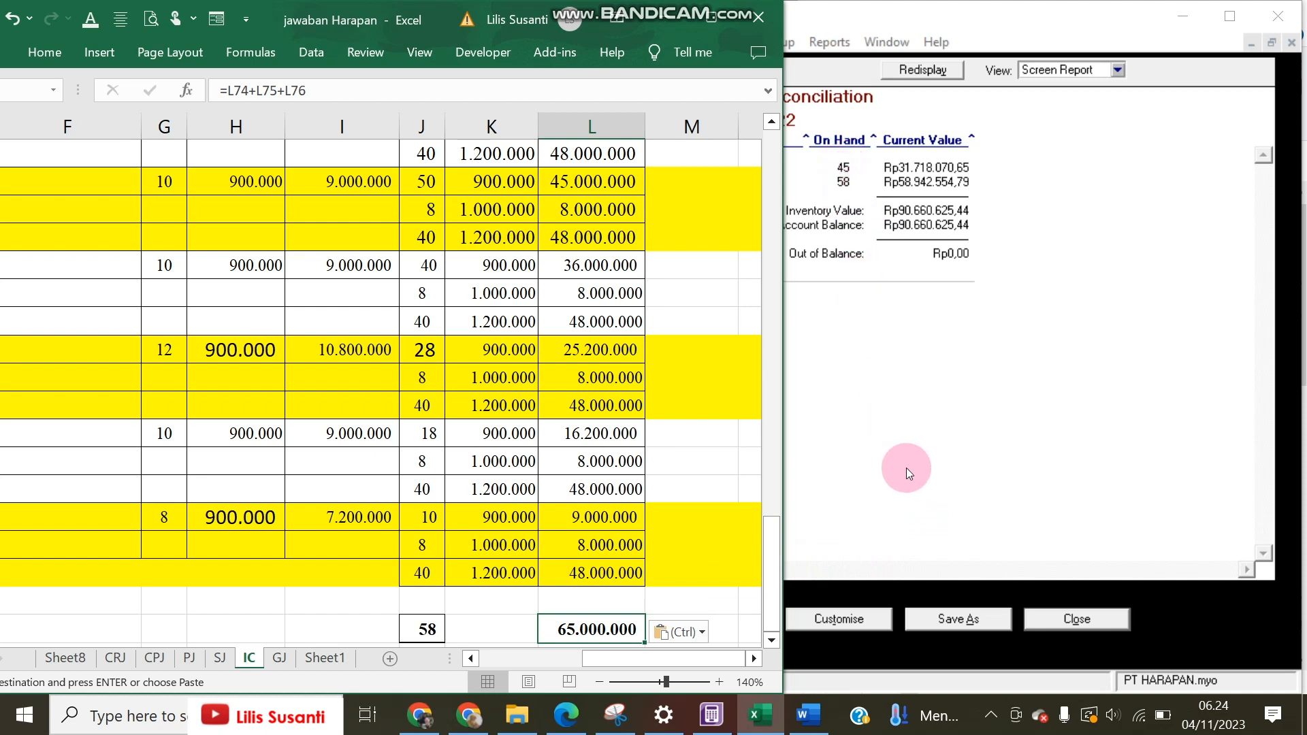
# Step: Switch to ABSS Accounting, close the displayed Inventory Value Reconciliation report and maximize the program window
pyautogui.click(906, 468)
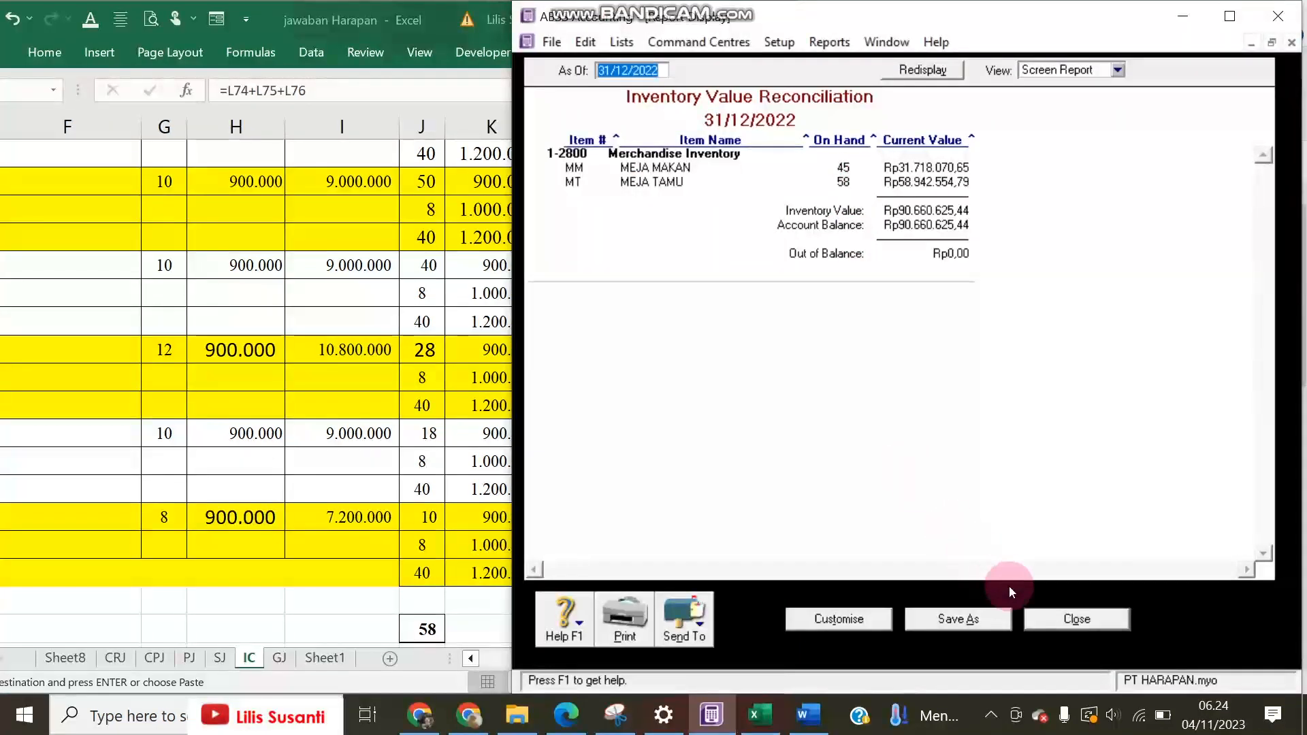
pyautogui.click(1055, 619)
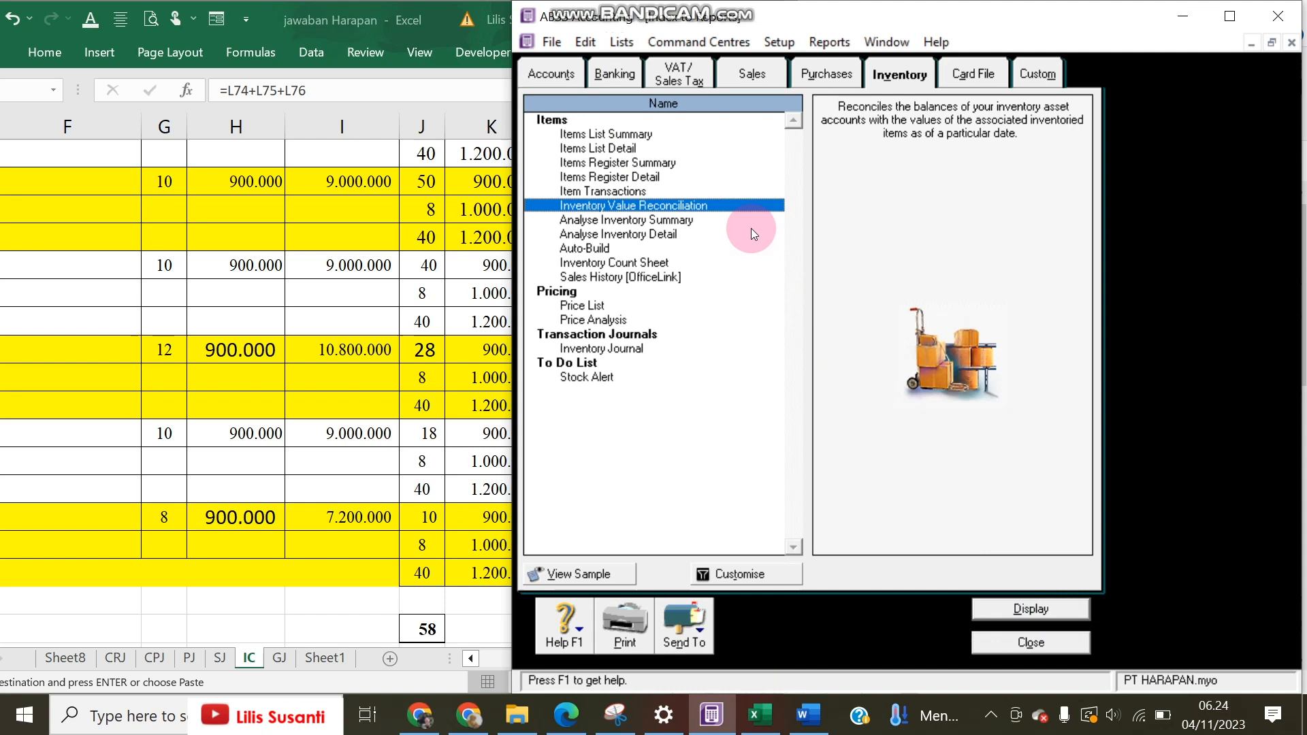
pyautogui.click(1229, 16)
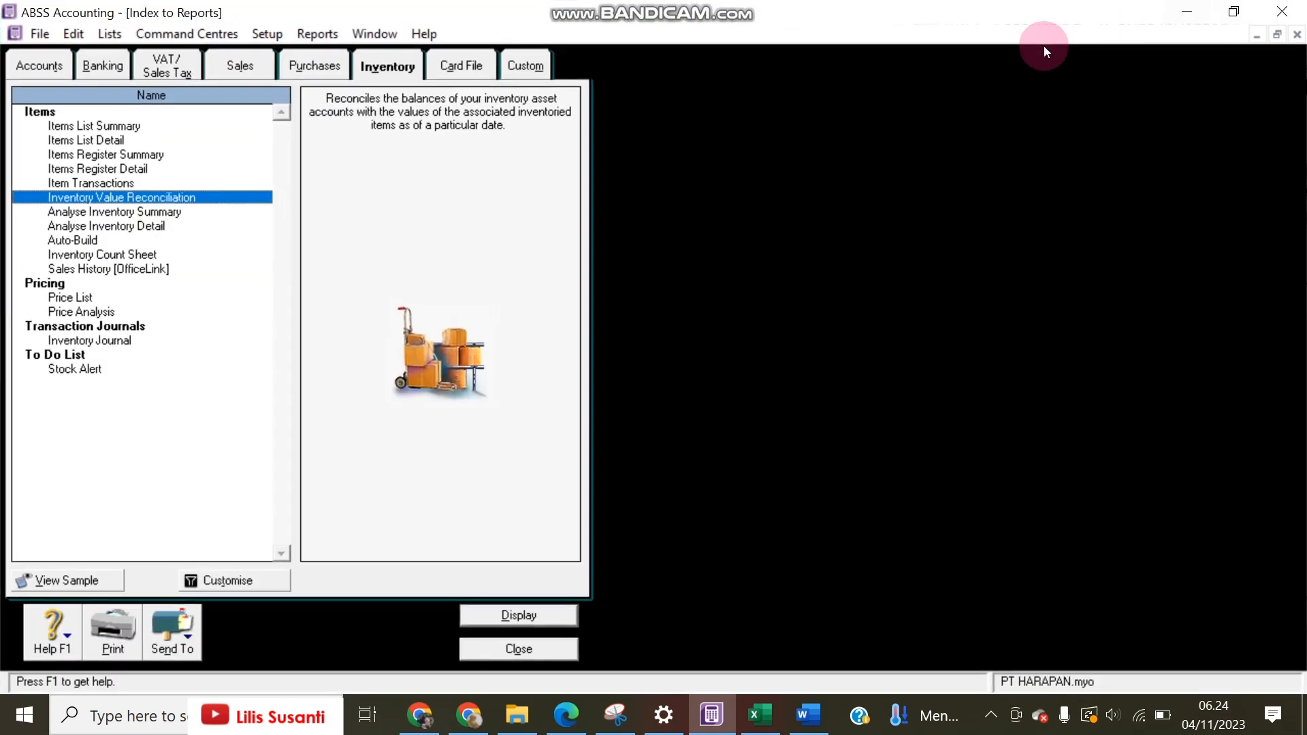
pyautogui.doubleClick(107, 196)
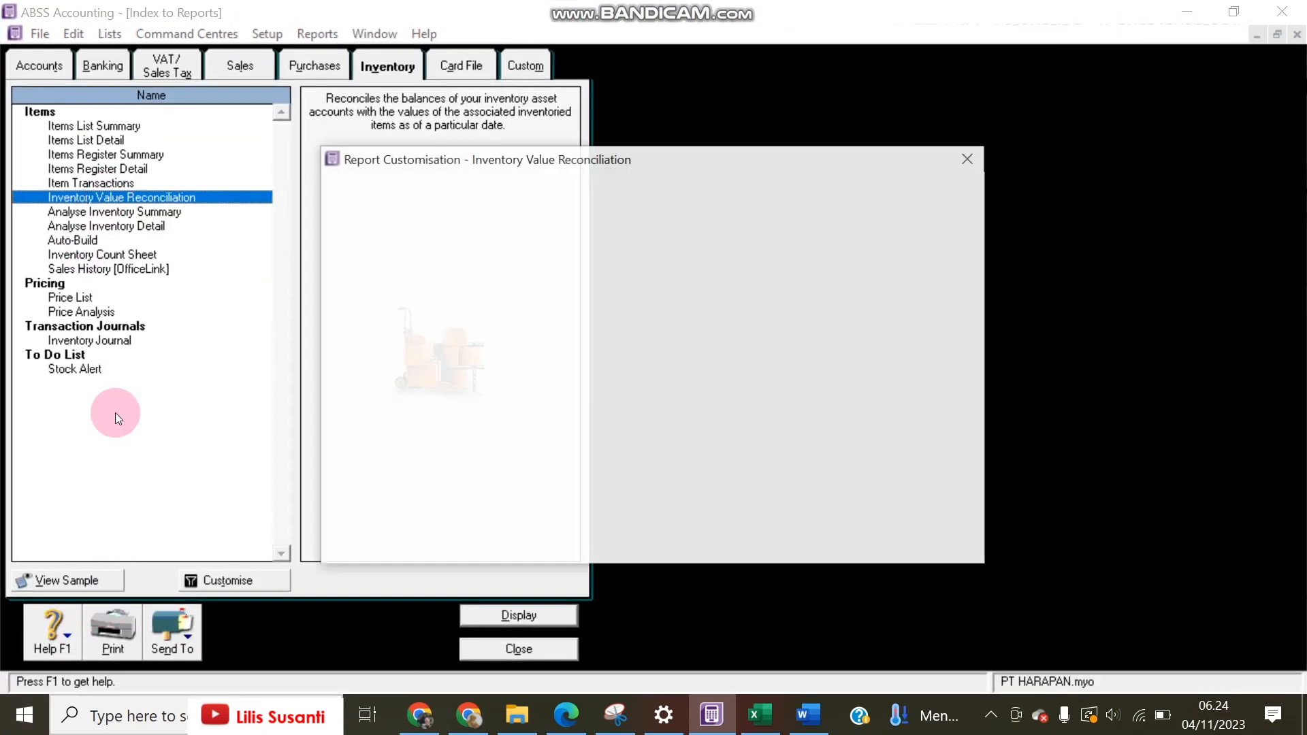
pyautogui.click(495, 538)
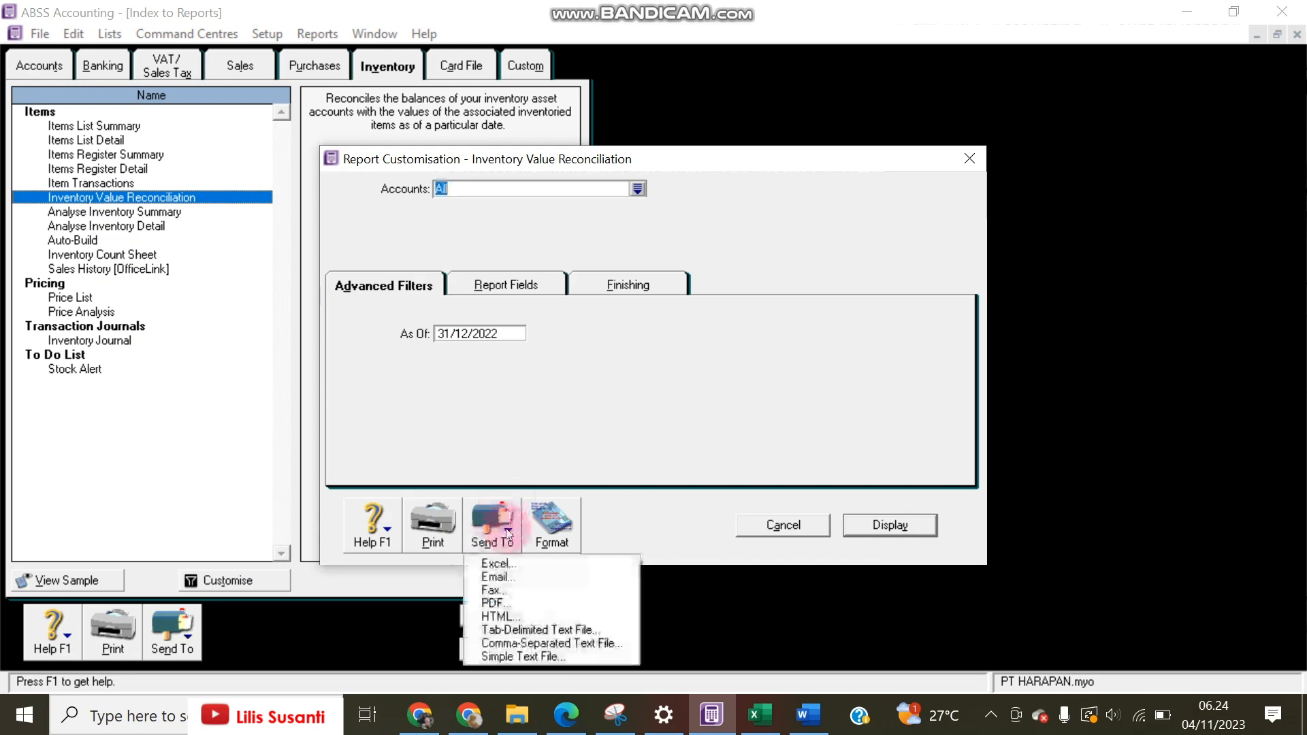
pyautogui.click(501, 609)
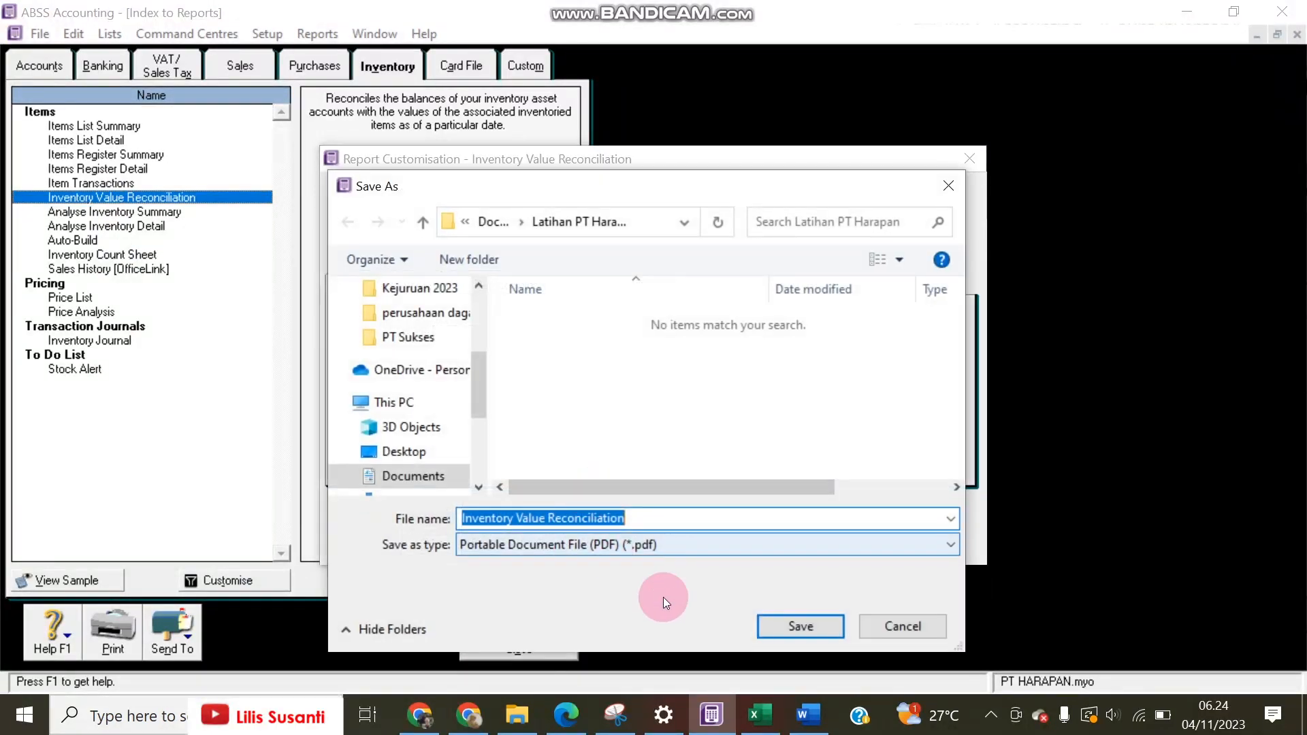
pyautogui.click(897, 626)
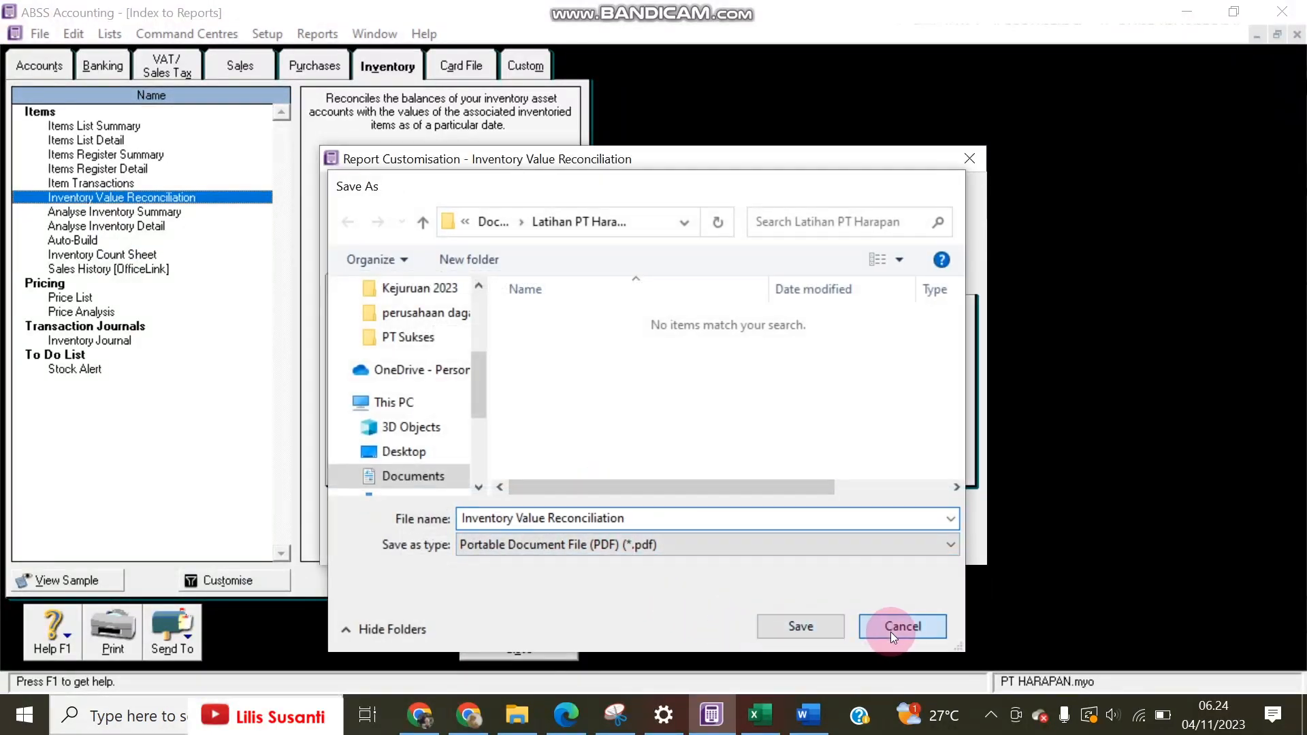
pyautogui.click(529, 545)
# Step: Display the Inventory Value Reconciliation report as of 31/12/2022, save it as a PDF under its default name, and close it
pyautogui.doubleClick(191, 199)
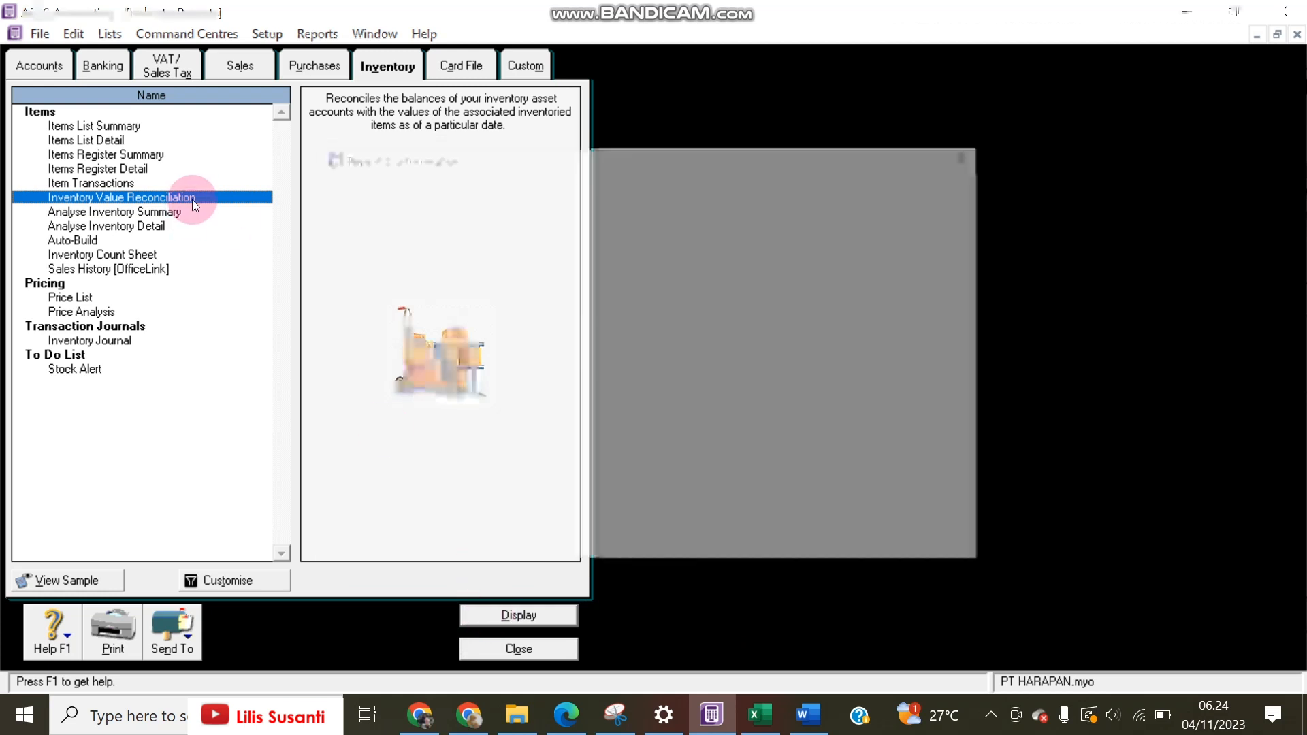
pyautogui.click(769, 522)
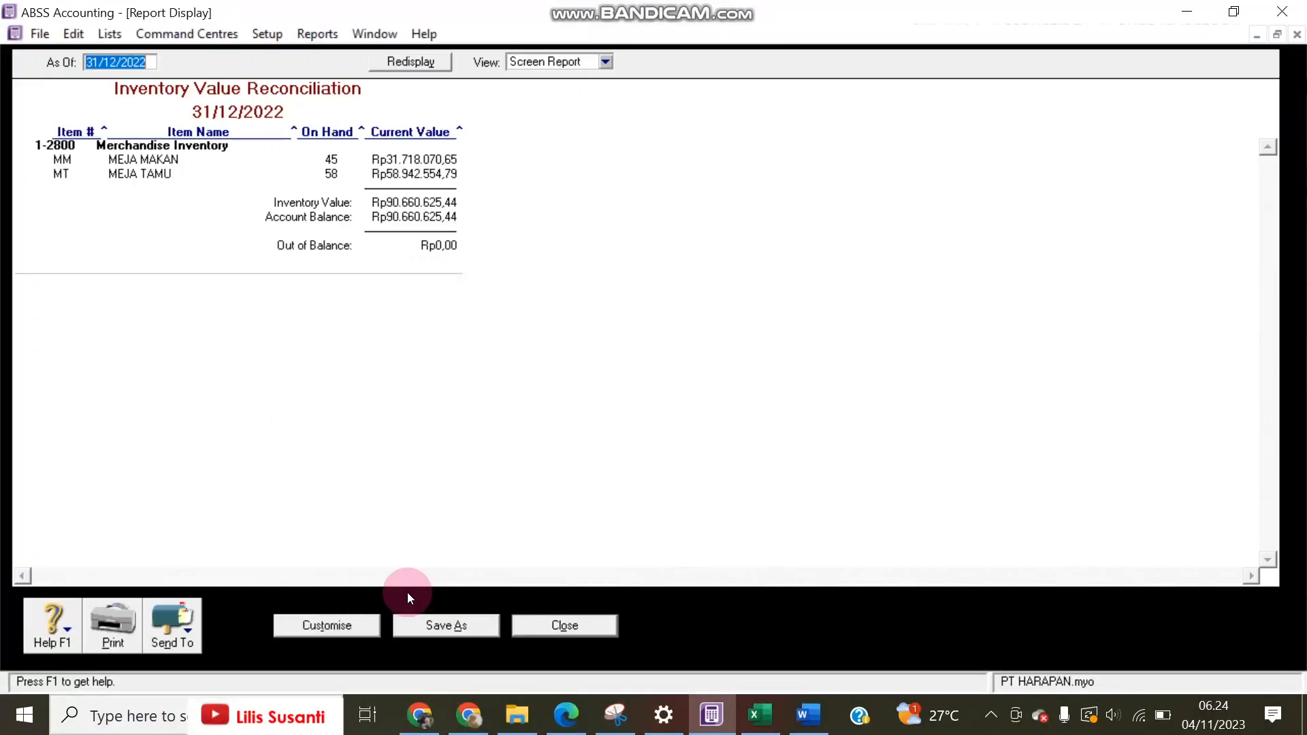
pyautogui.click(172, 615)
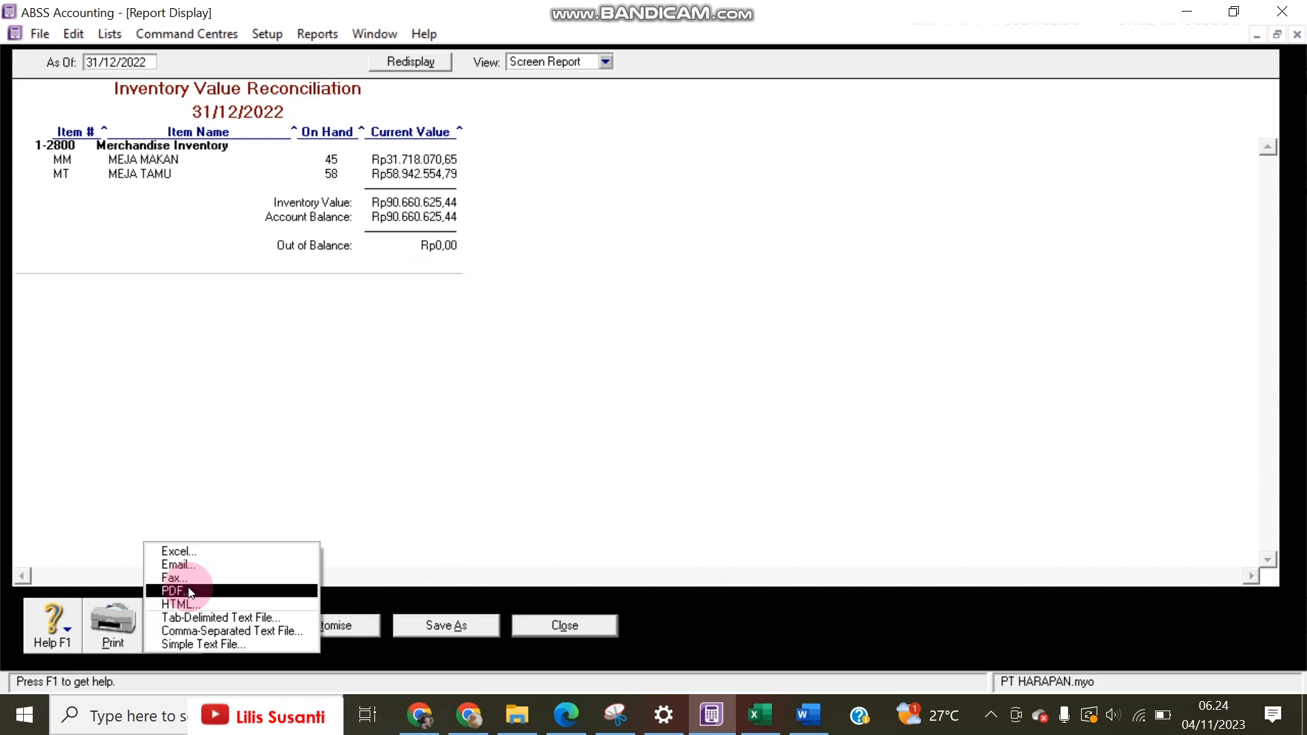
pyautogui.click(176, 591)
pyautogui.click(499, 501)
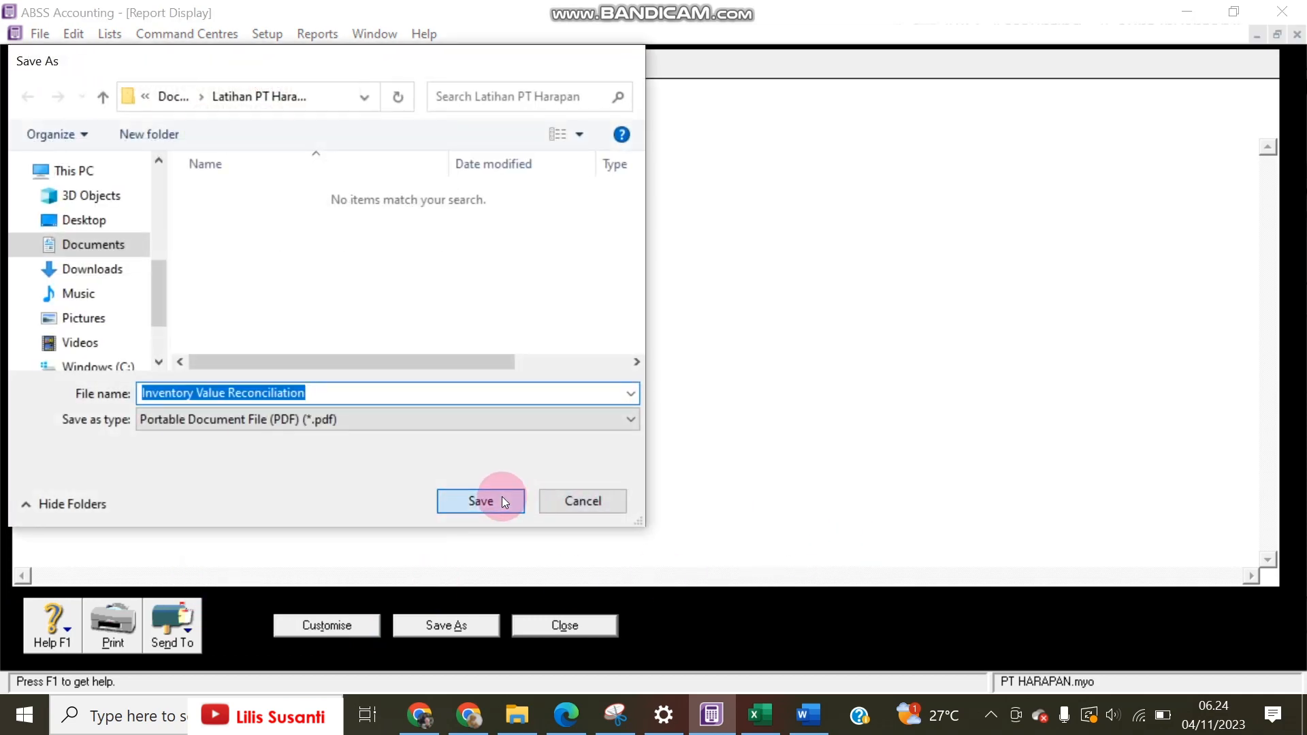
pyautogui.click(534, 621)
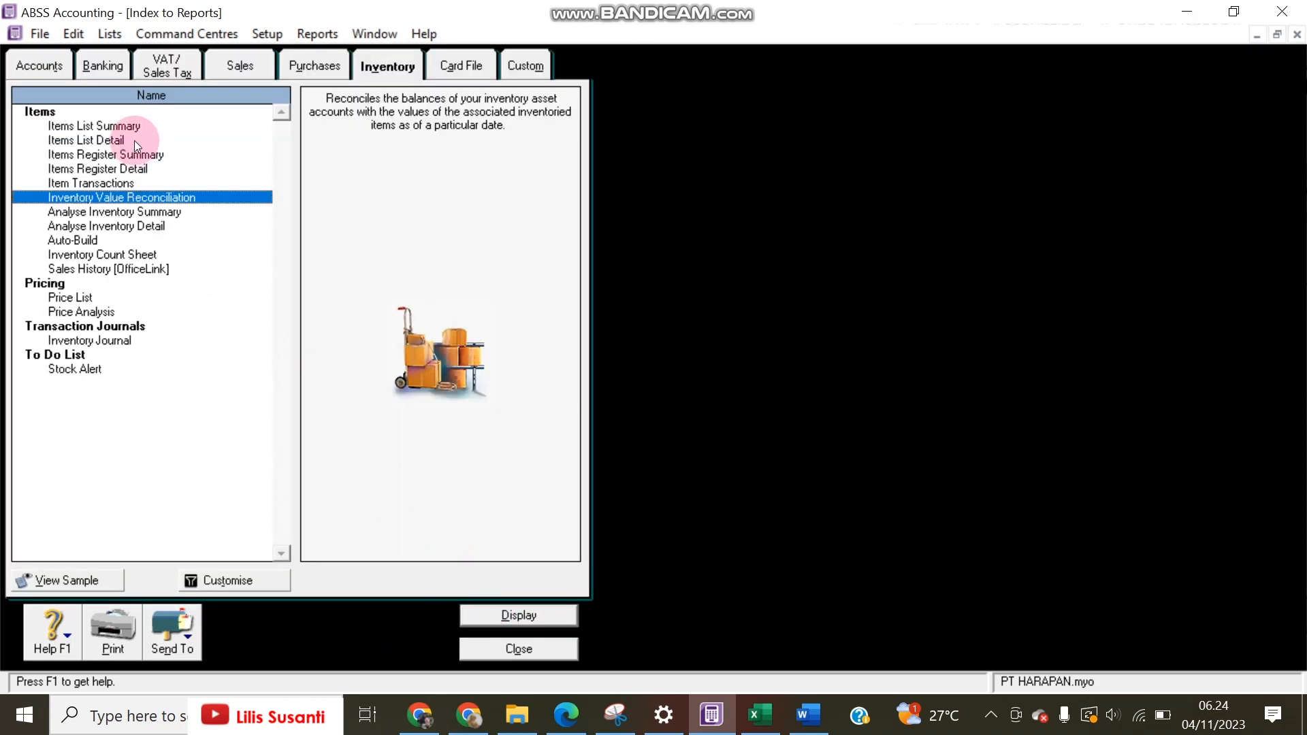
# Step: Display the December 2022 Trial Balance, save it as a PDF named Trial Balance in the same folder, and close it
pyautogui.click(41, 63)
pyautogui.doubleClick(87, 209)
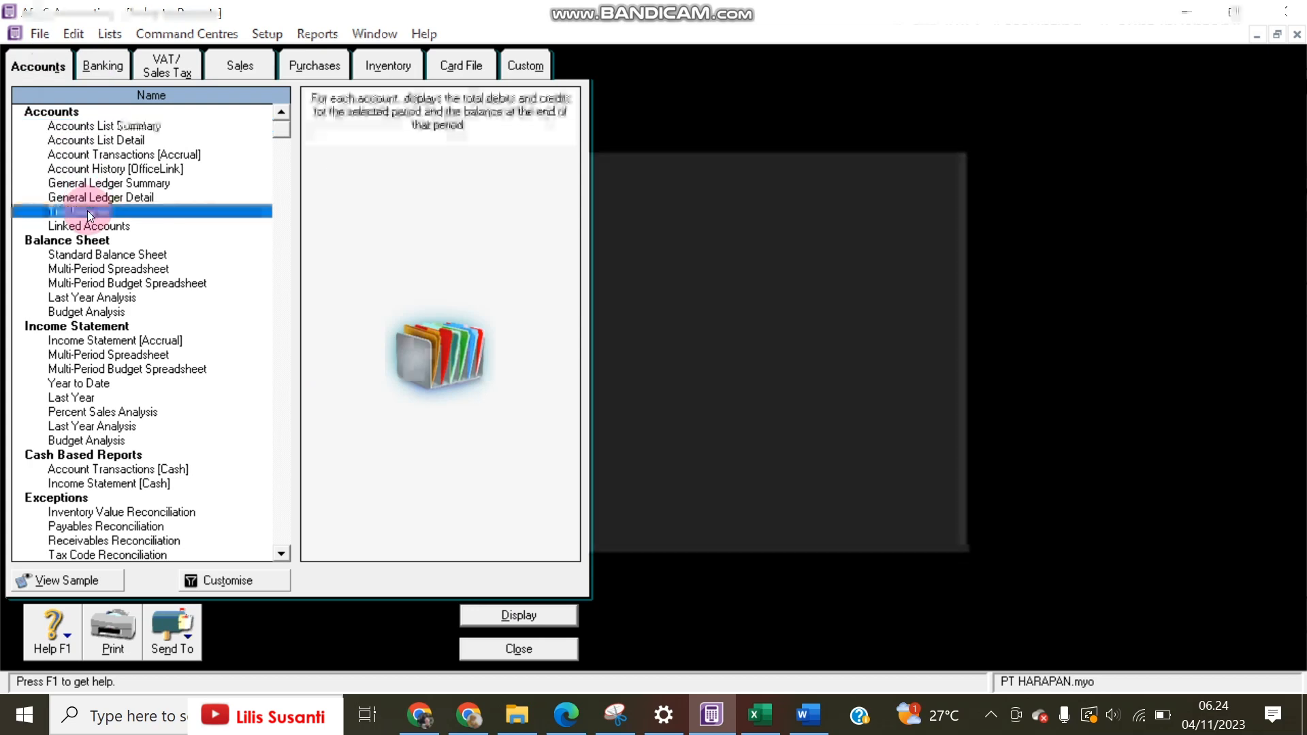
pyautogui.click(876, 525)
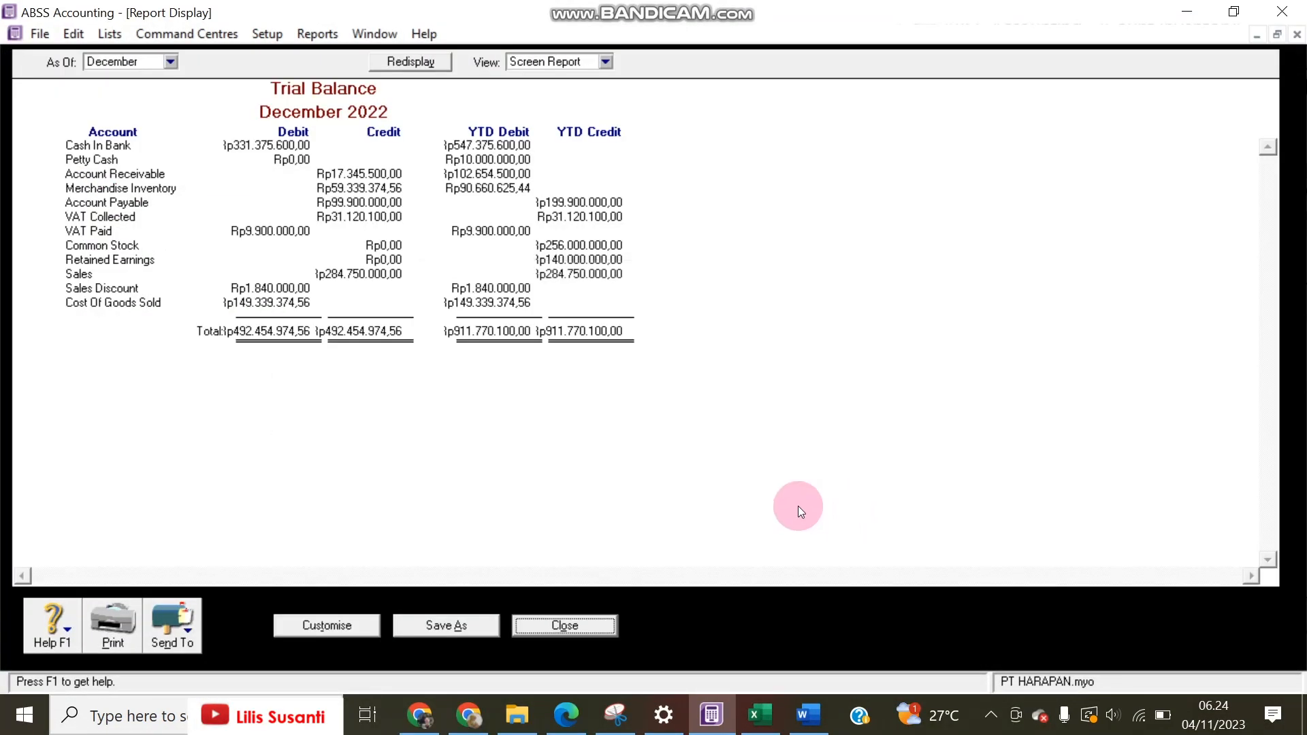
pyautogui.click(185, 610)
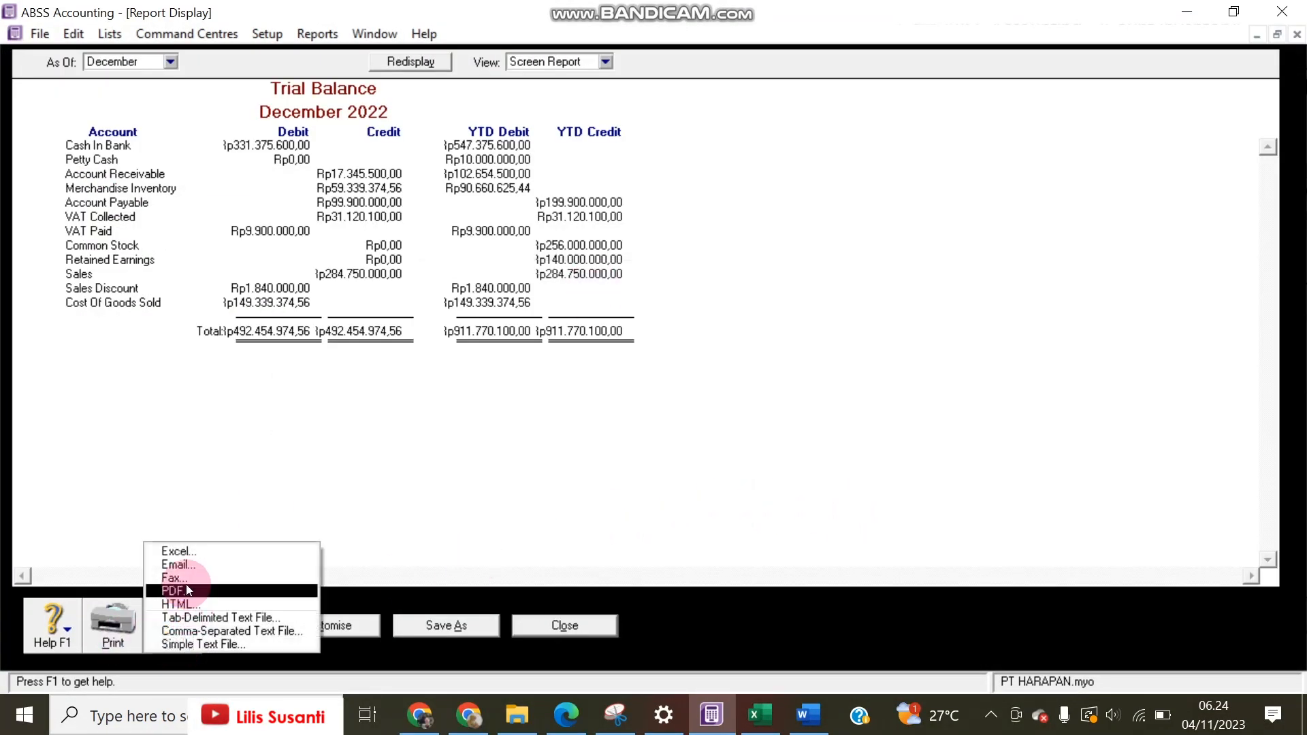
pyautogui.click(188, 589)
pyautogui.click(471, 502)
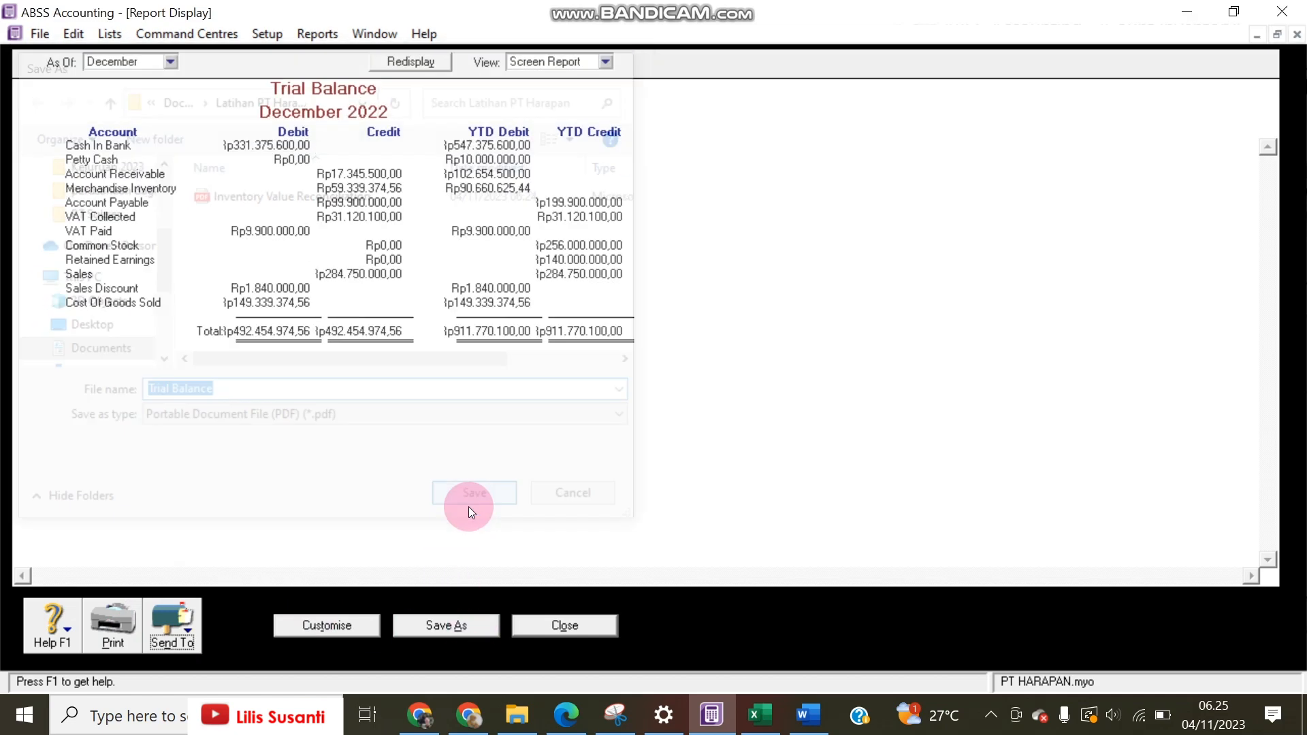
pyautogui.click(556, 627)
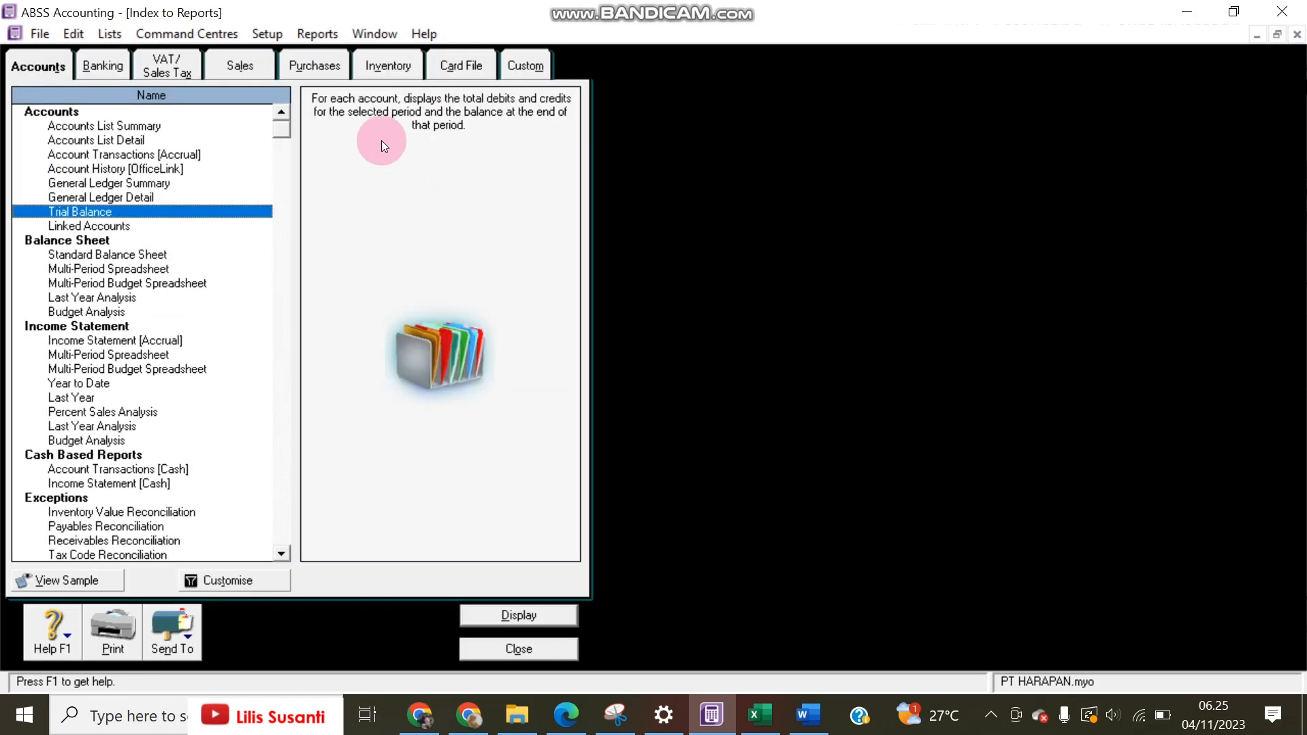
# Step: Display the receivables Reconciliation Summary report for all customers as of 31/12/2022
pyautogui.click(312, 64)
pyautogui.click(260, 64)
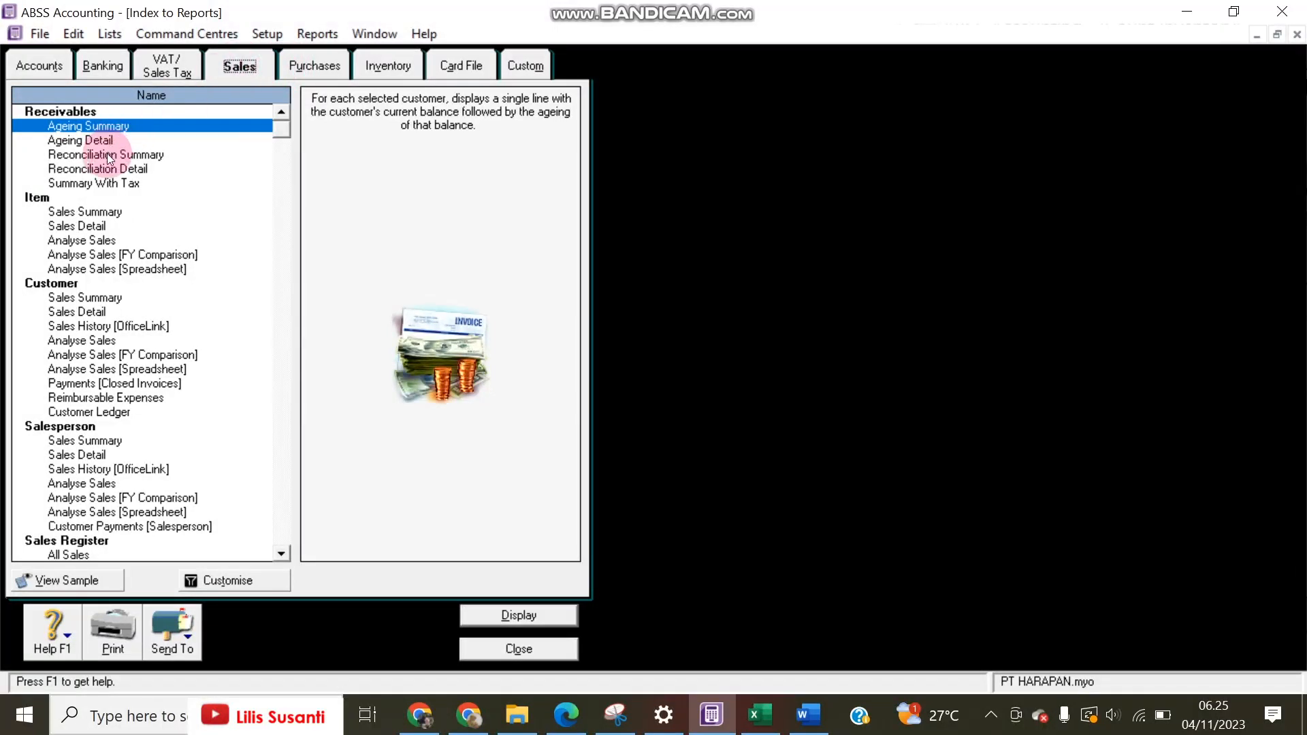
pyautogui.click(71, 155)
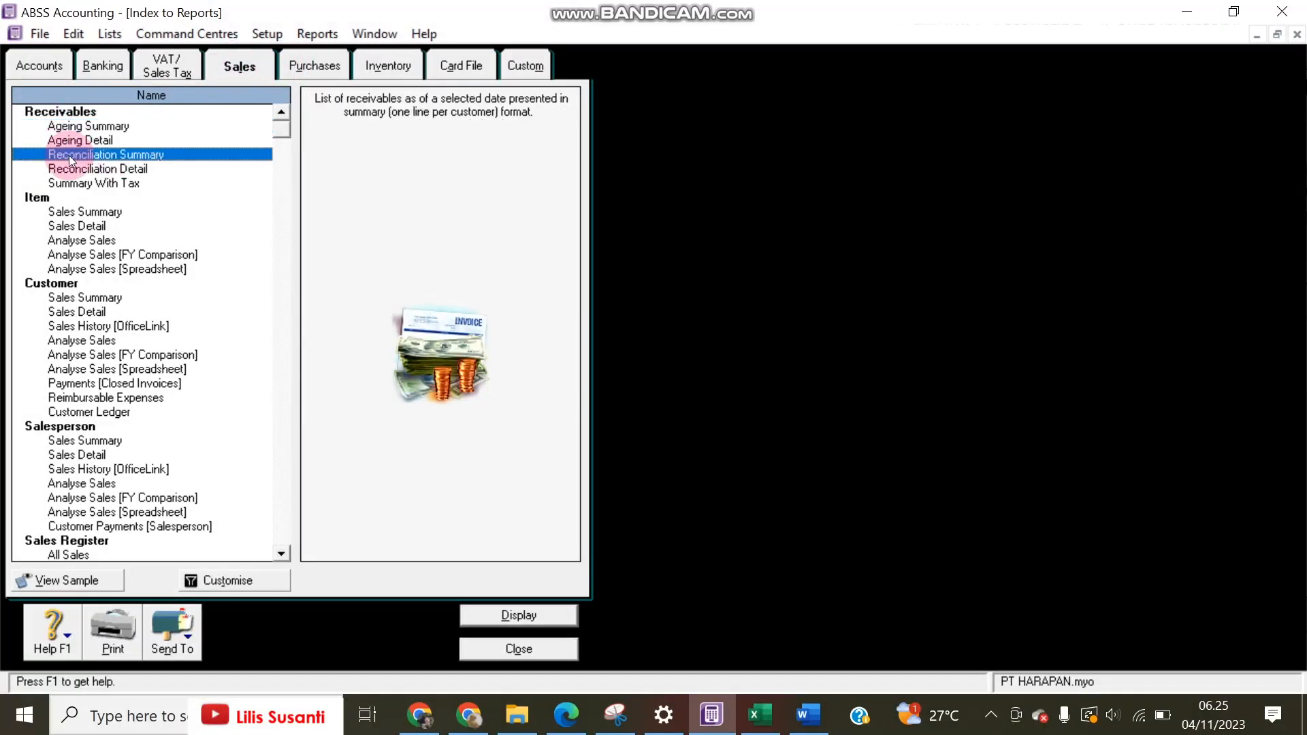
pyautogui.doubleClick(69, 156)
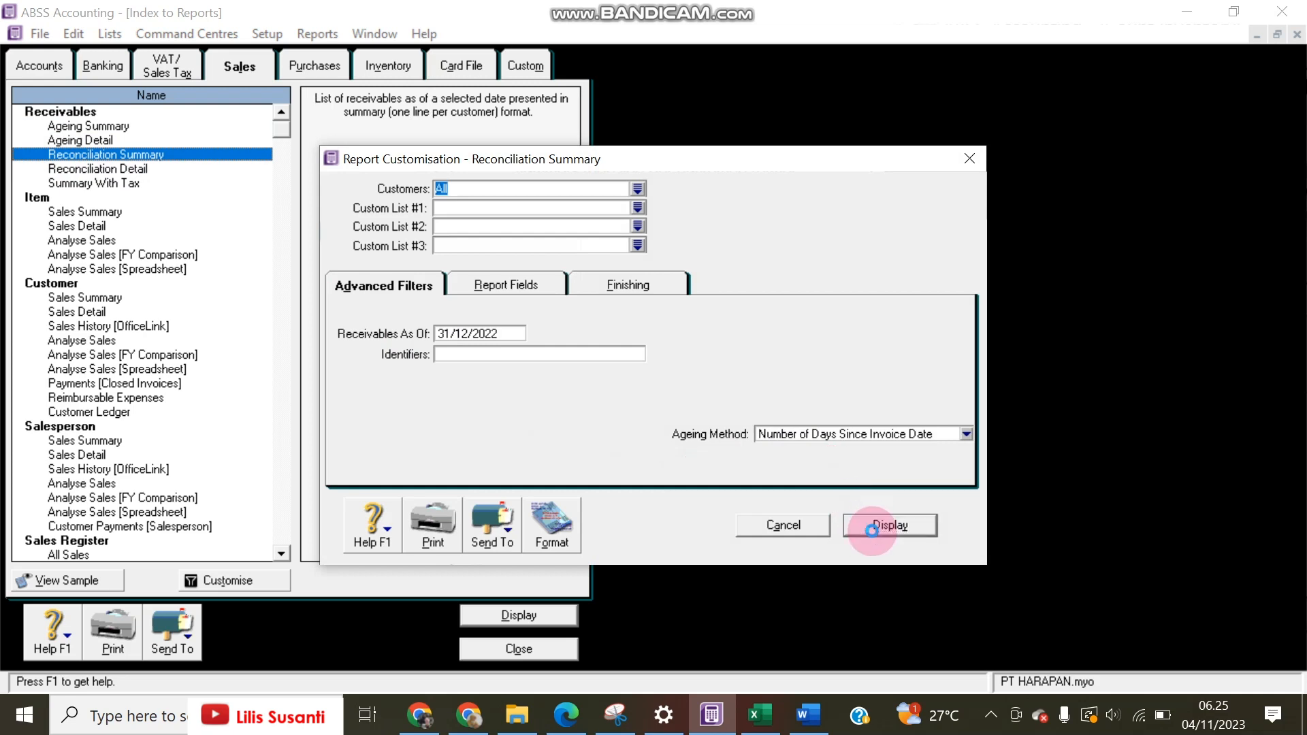
pyautogui.click(872, 529)
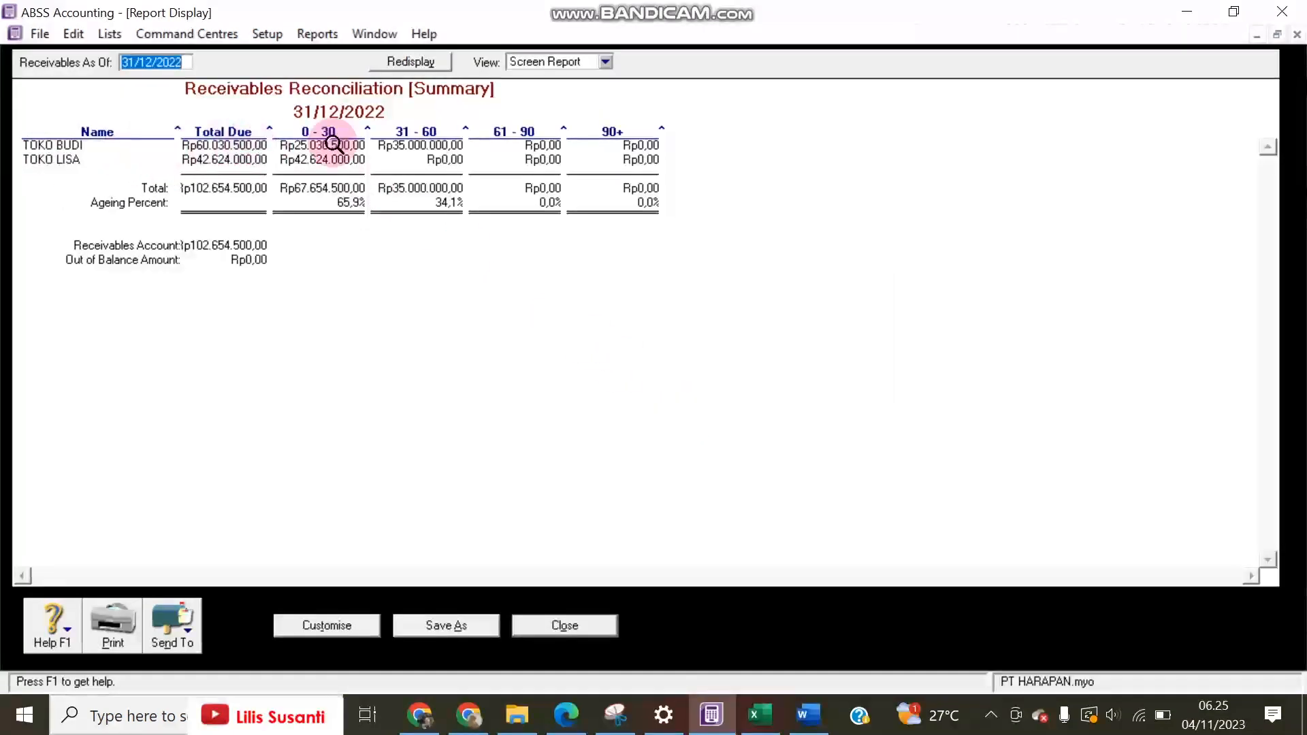
# Step: Save the receivables report as a PDF named "RECEIVABLE Reconciliation Summary" and close the report
pyautogui.click(169, 620)
pyautogui.click(241, 588)
pyautogui.click(142, 393)
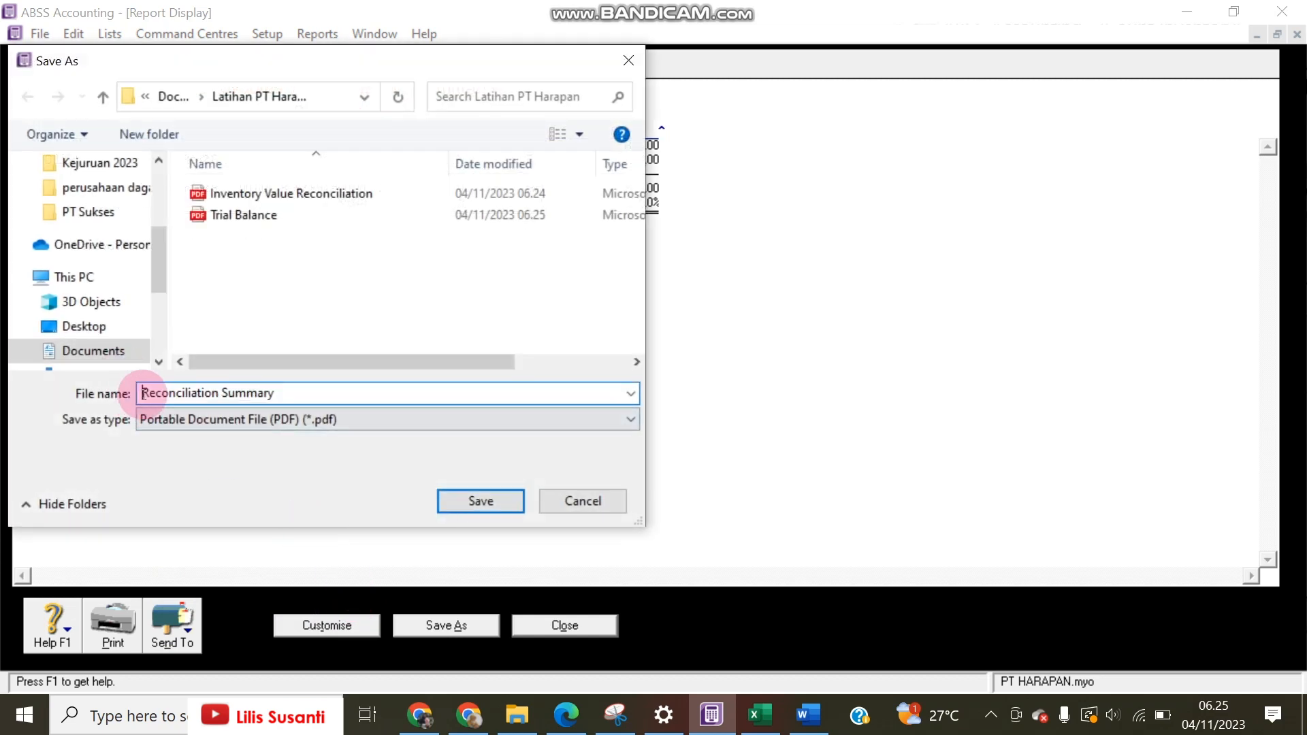
pyautogui.write('RECEIVABLE')
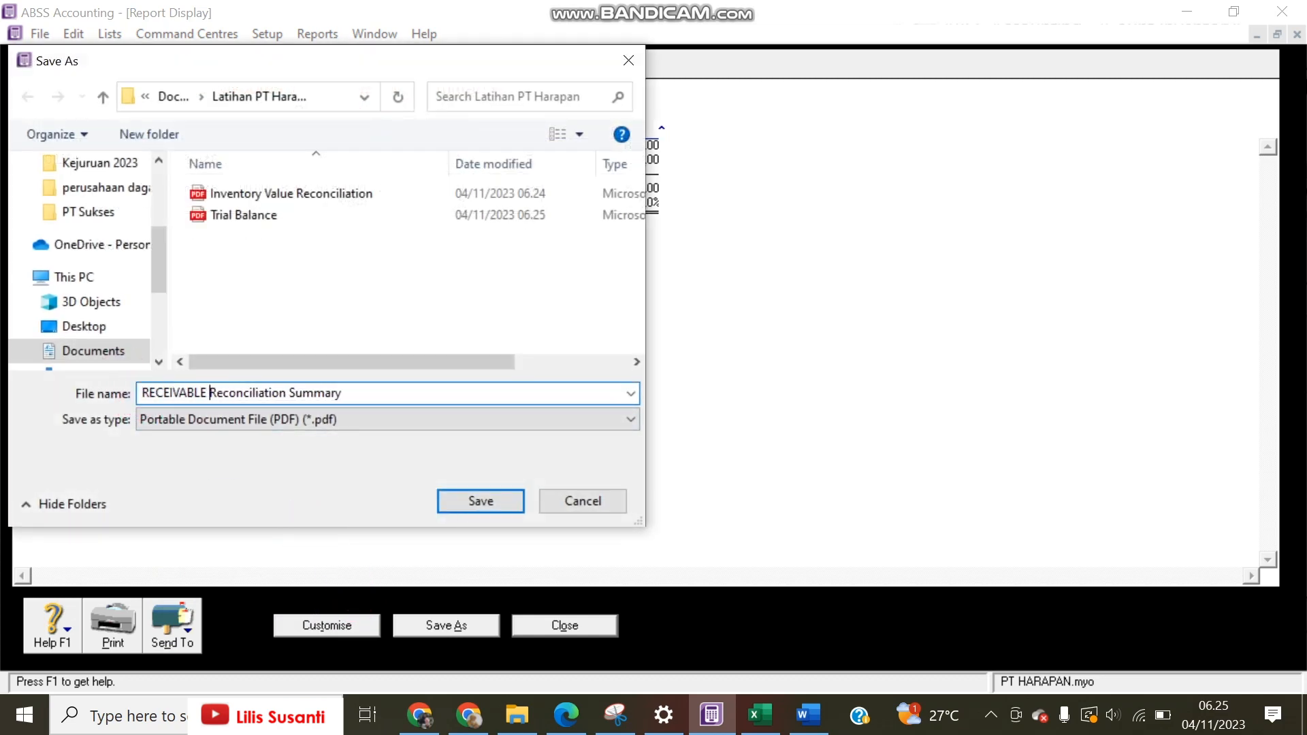
pyautogui.press('Return')
pyautogui.press('Escape')
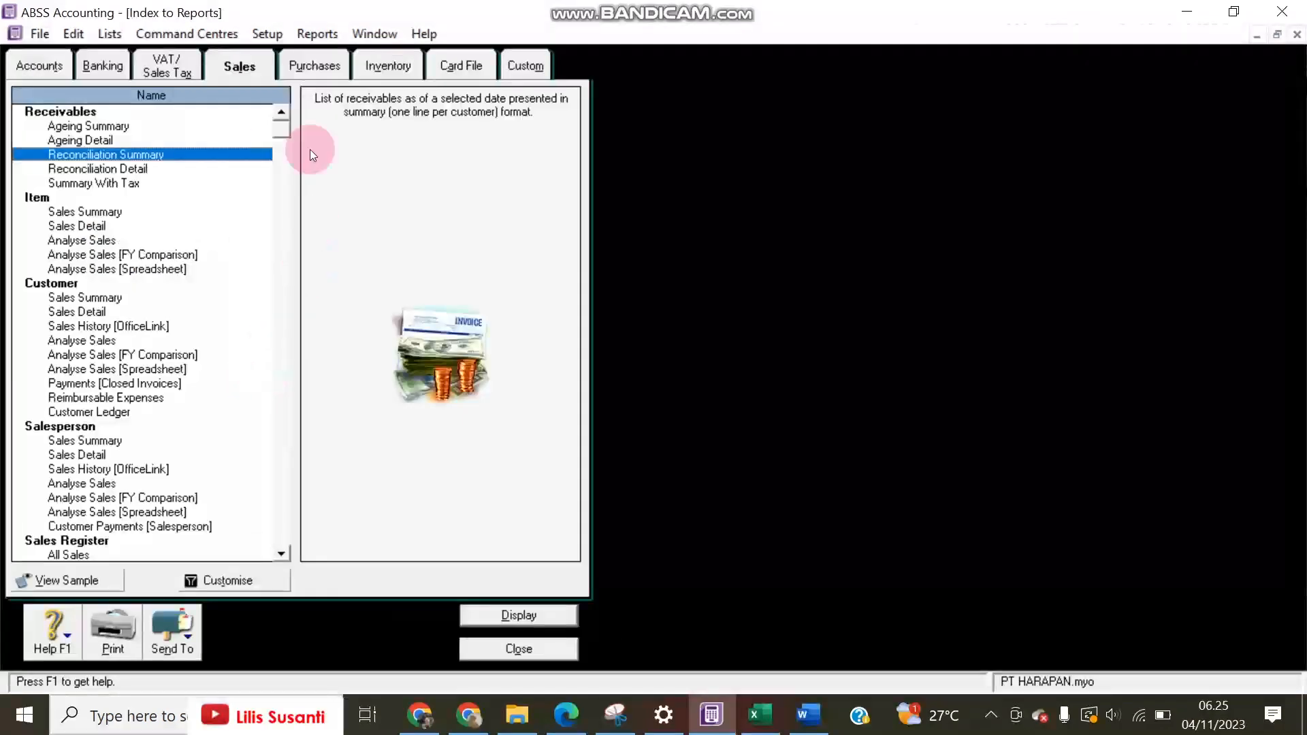
# Step: Display the payables Reconciliation Summary report for all suppliers as of 31/12/2022
pyautogui.click(309, 68)
pyautogui.doubleClick(117, 155)
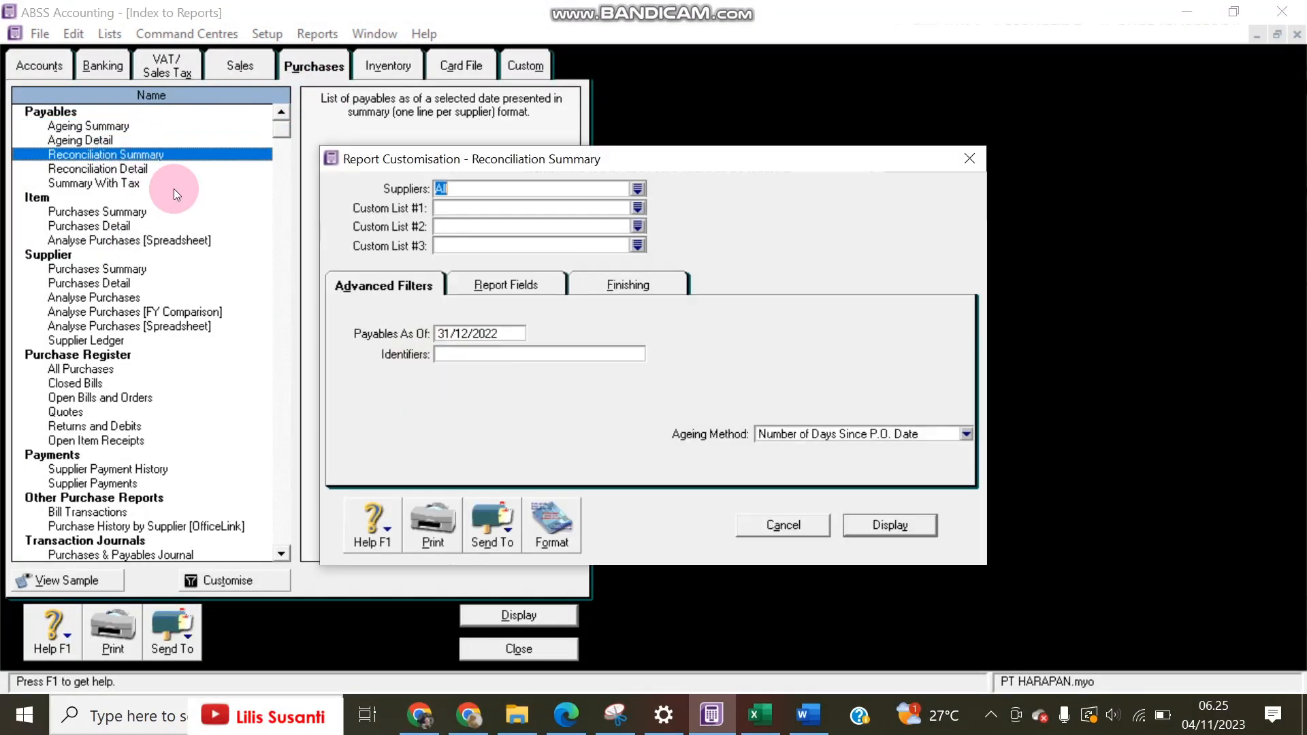
pyautogui.click(138, 144)
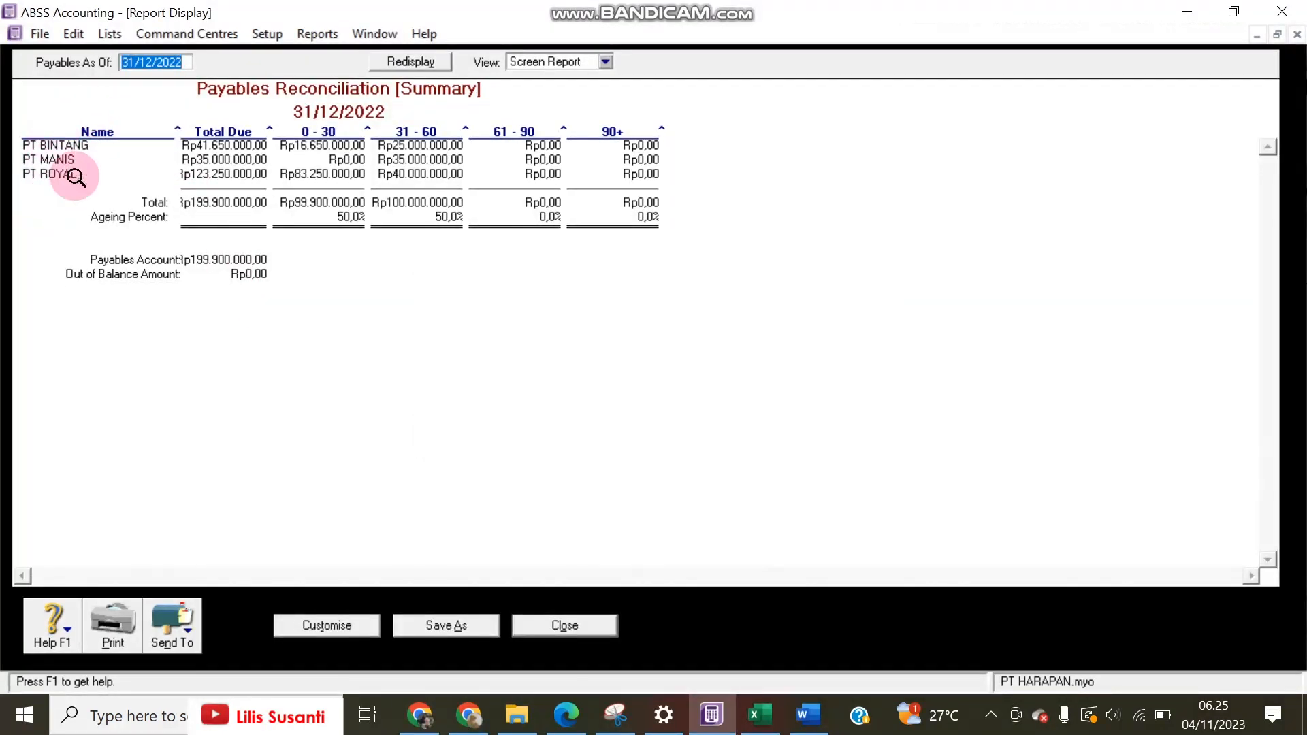
# Step: Save the payables report as a PDF named "PAYABLE Reconciliation Summary" and leave the report
pyautogui.click(188, 622)
pyautogui.click(177, 590)
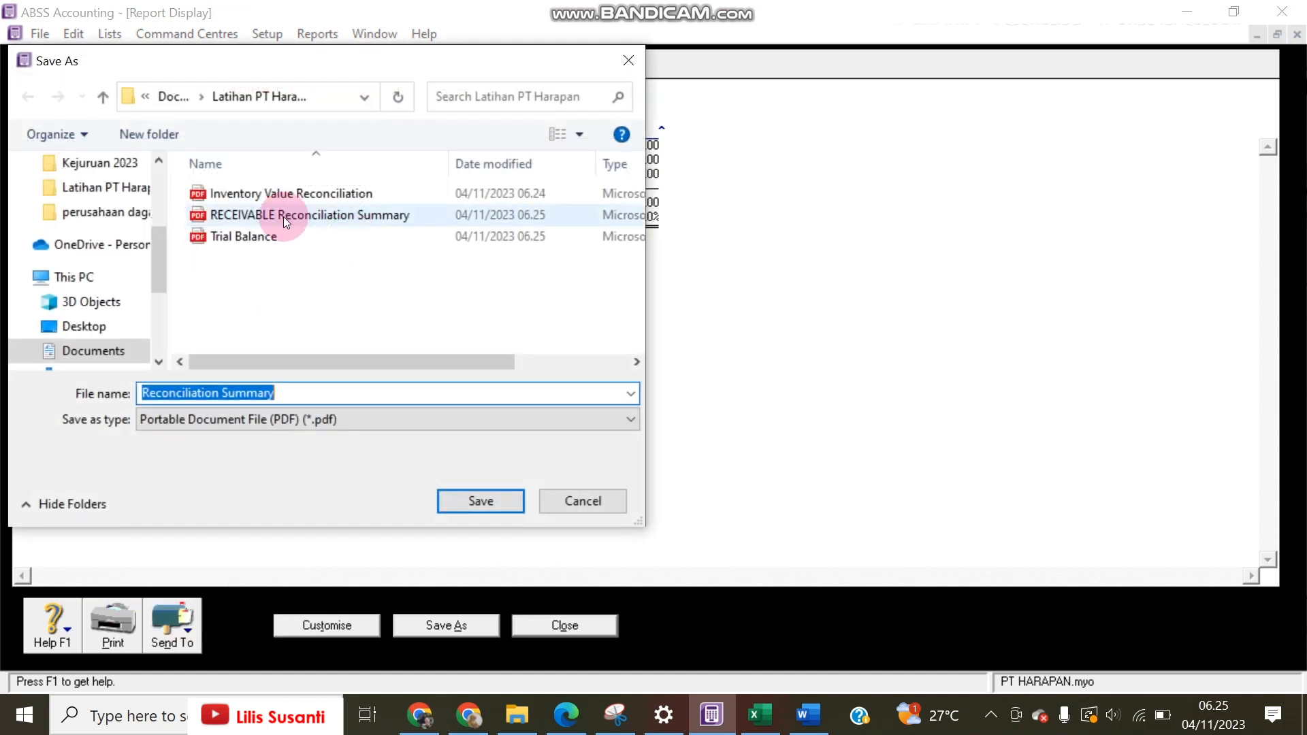
pyautogui.click(143, 386)
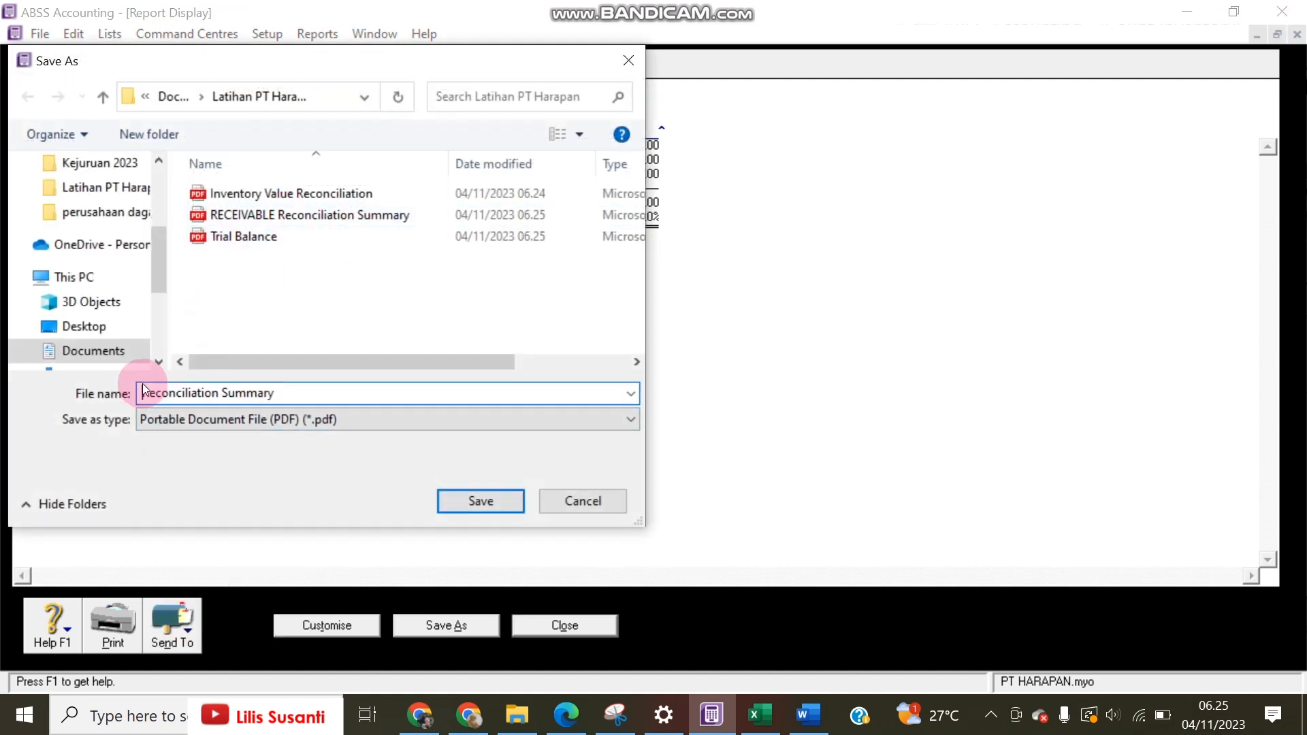
pyautogui.write('PAYABLE')
pyautogui.press('Return')
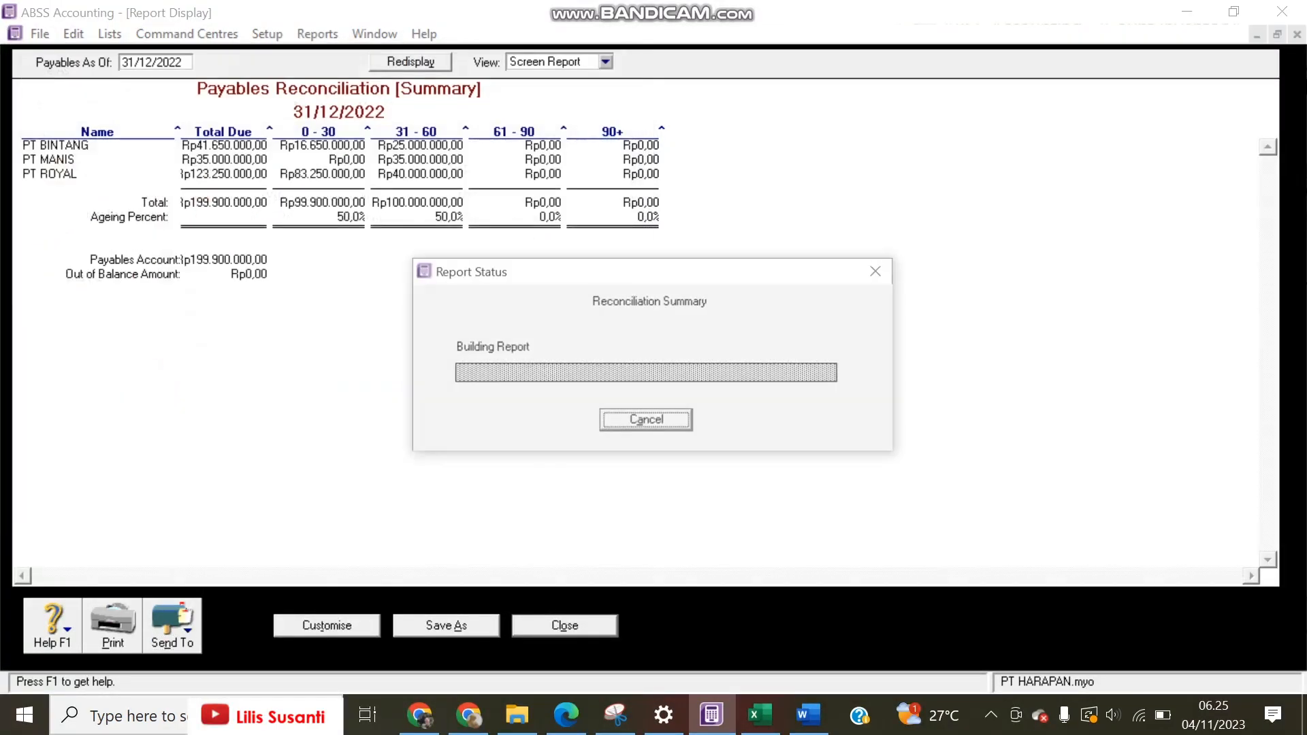
pyautogui.press('Escape')
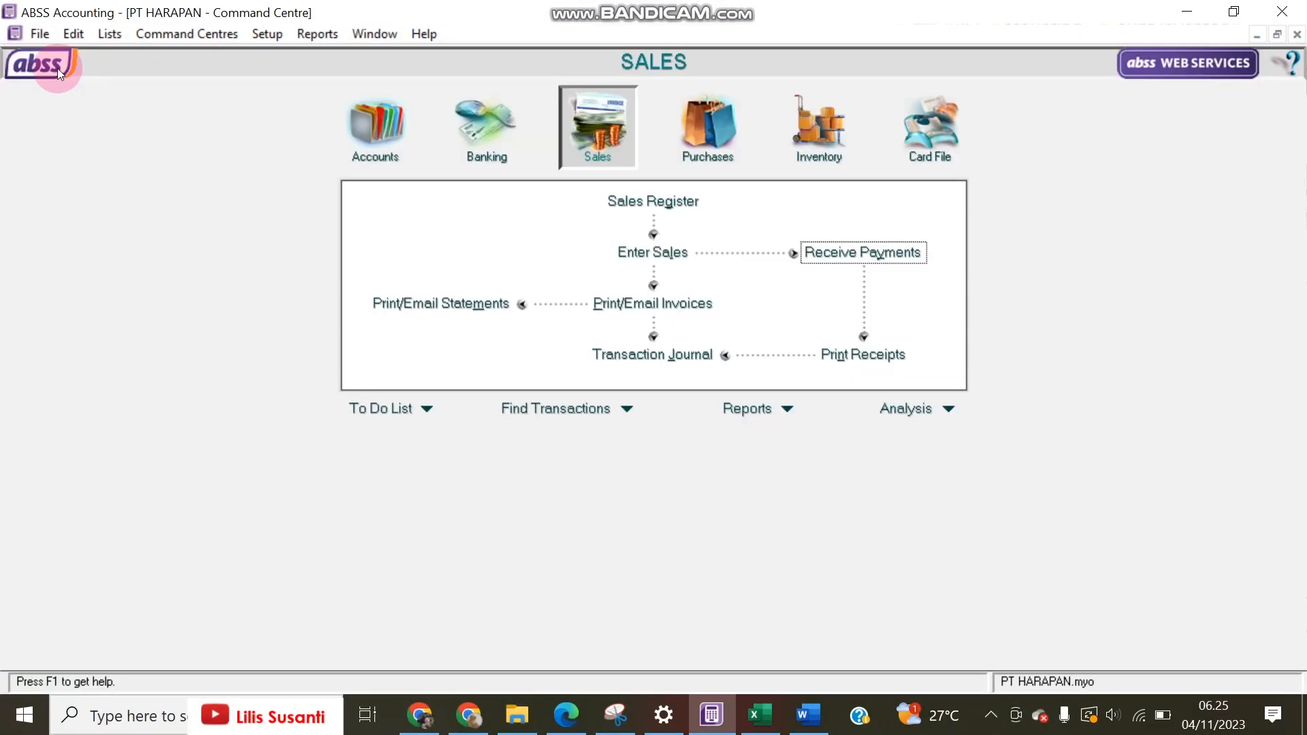
# Step: Display the Account Transactions [Accrual] report for all accounts from 01/12/2022 to 31/12/2022
pyautogui.click(727, 412)
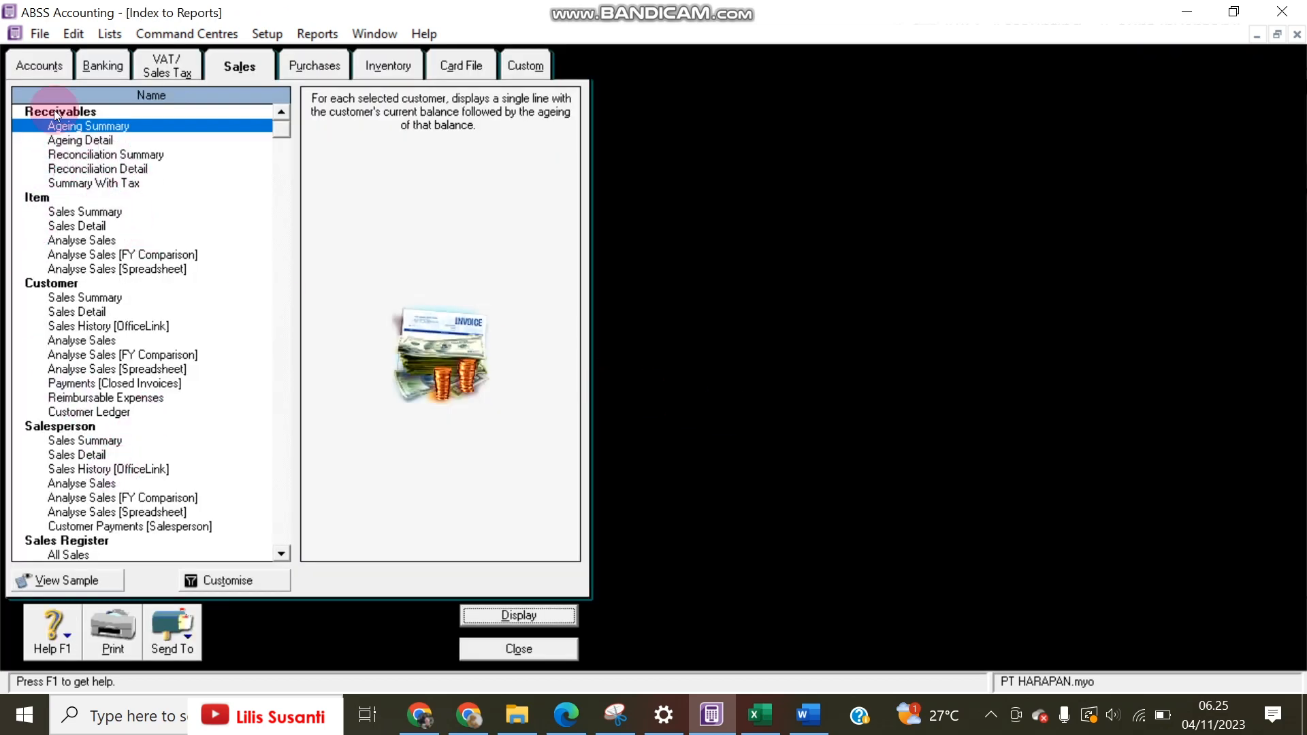
pyautogui.click(45, 68)
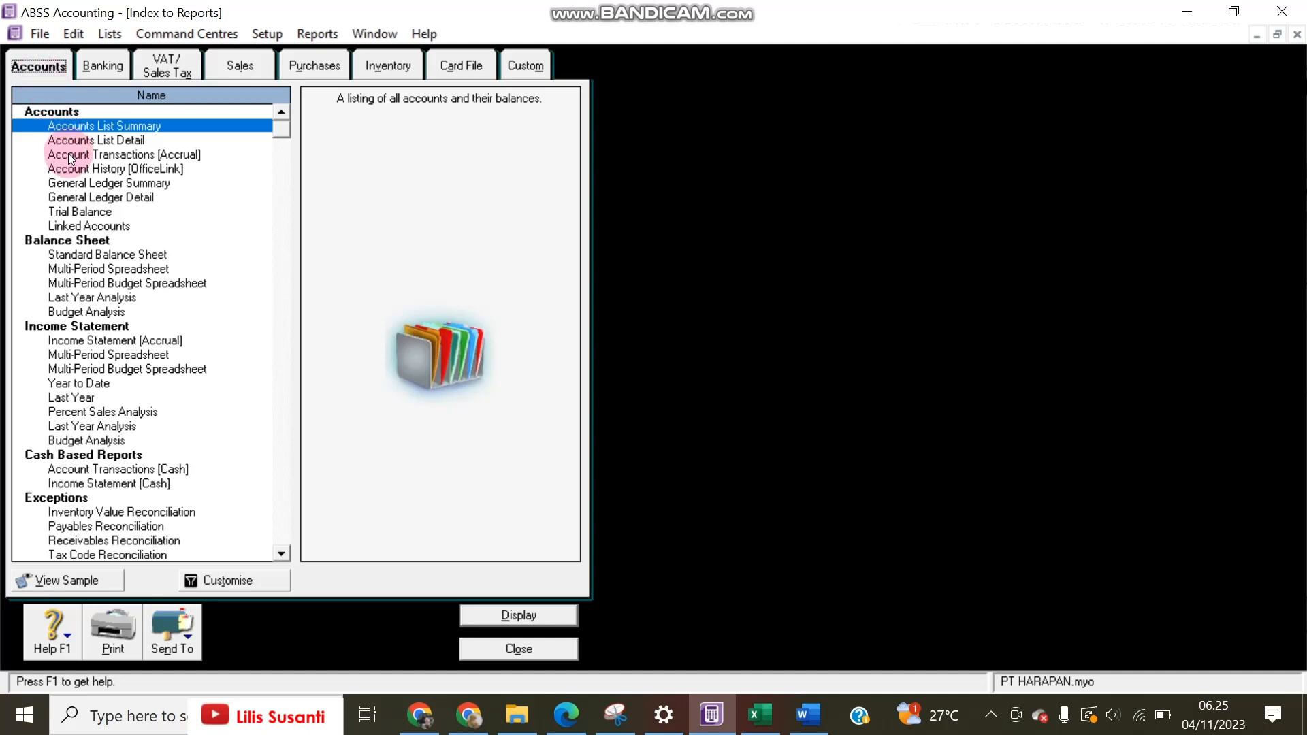
pyautogui.doubleClick(68, 154)
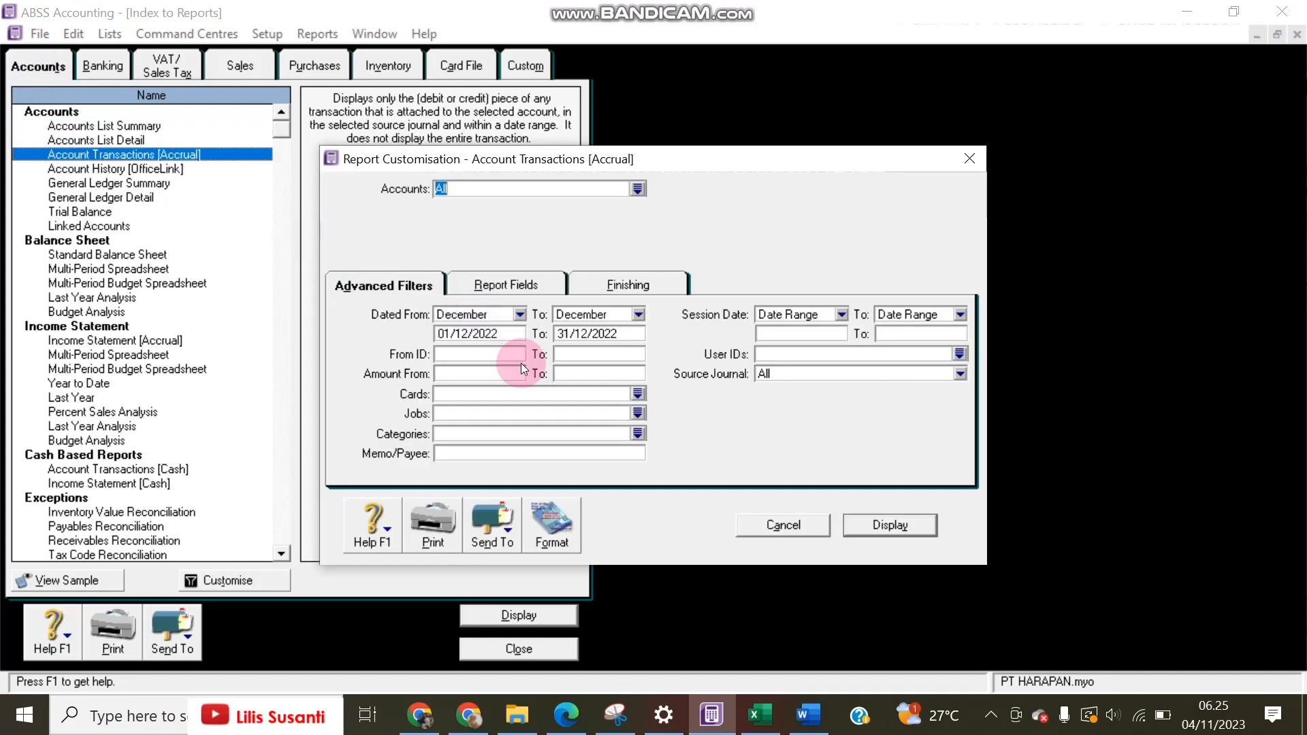
pyautogui.click(868, 527)
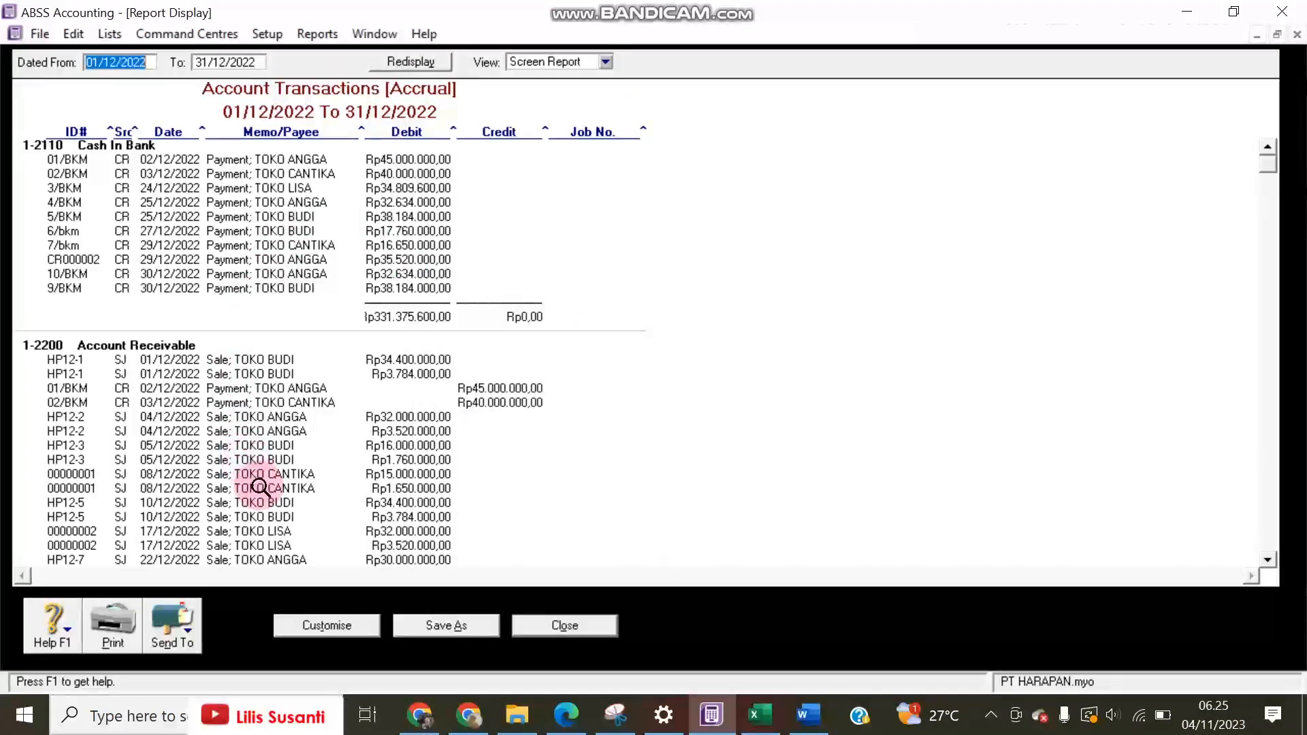
# Step: Save the Account Transactions report as a PDF and close the report
pyautogui.click(190, 627)
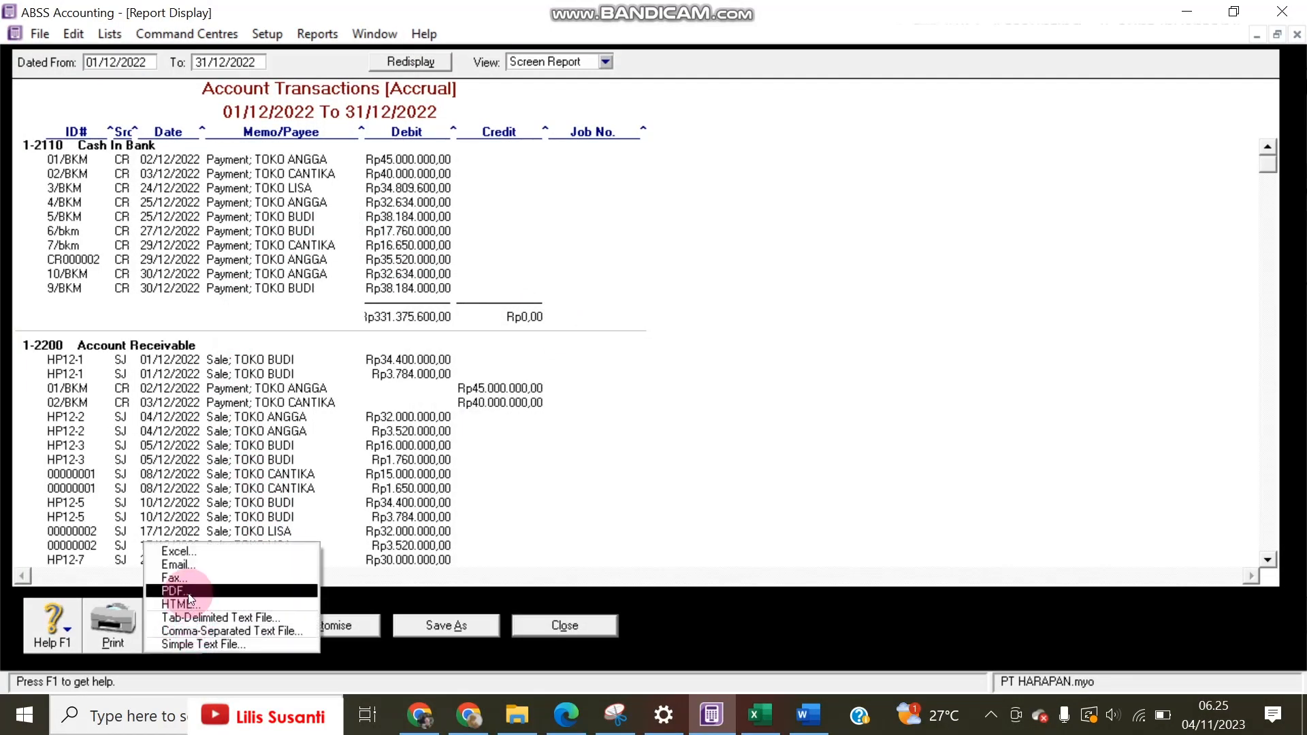
pyautogui.click(176, 591)
pyautogui.click(475, 501)
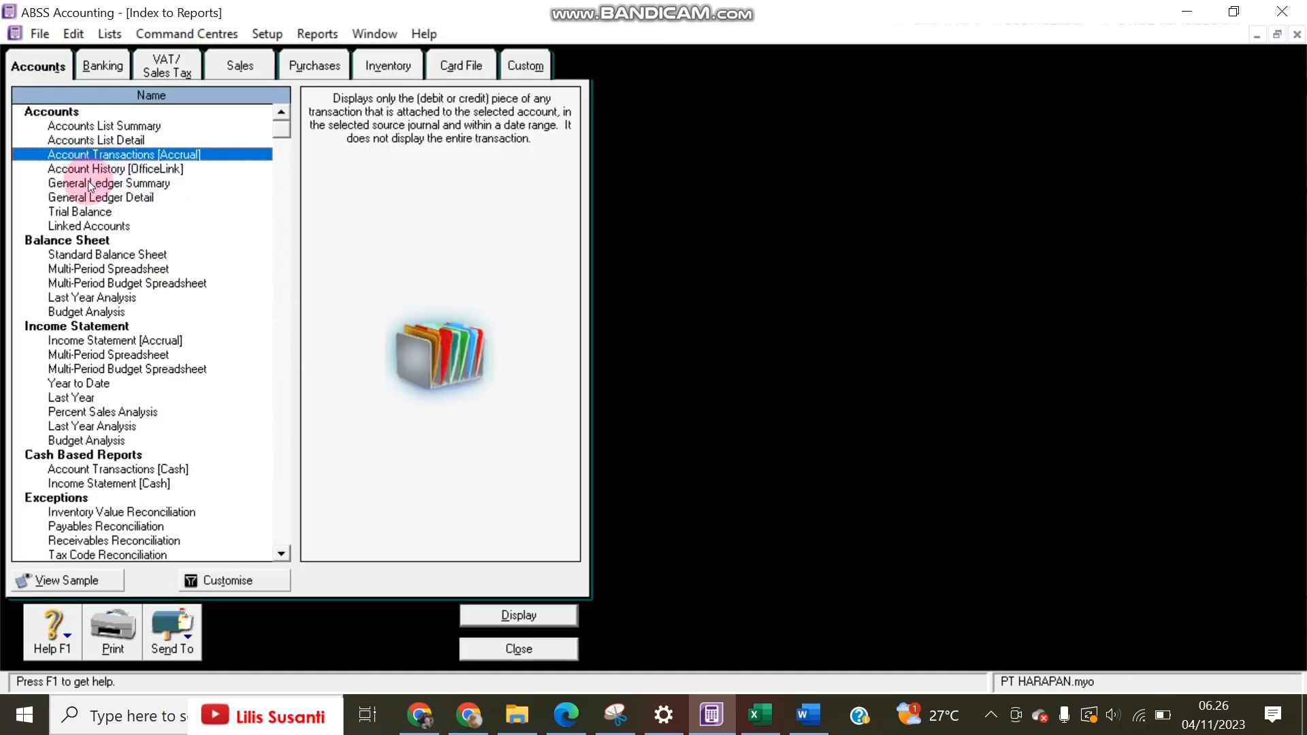
# Step: Display the General Ledger Detail report from 01/12/2022 to 31/12/2022 and review the account entries and balances
pyautogui.doubleClick(81, 194)
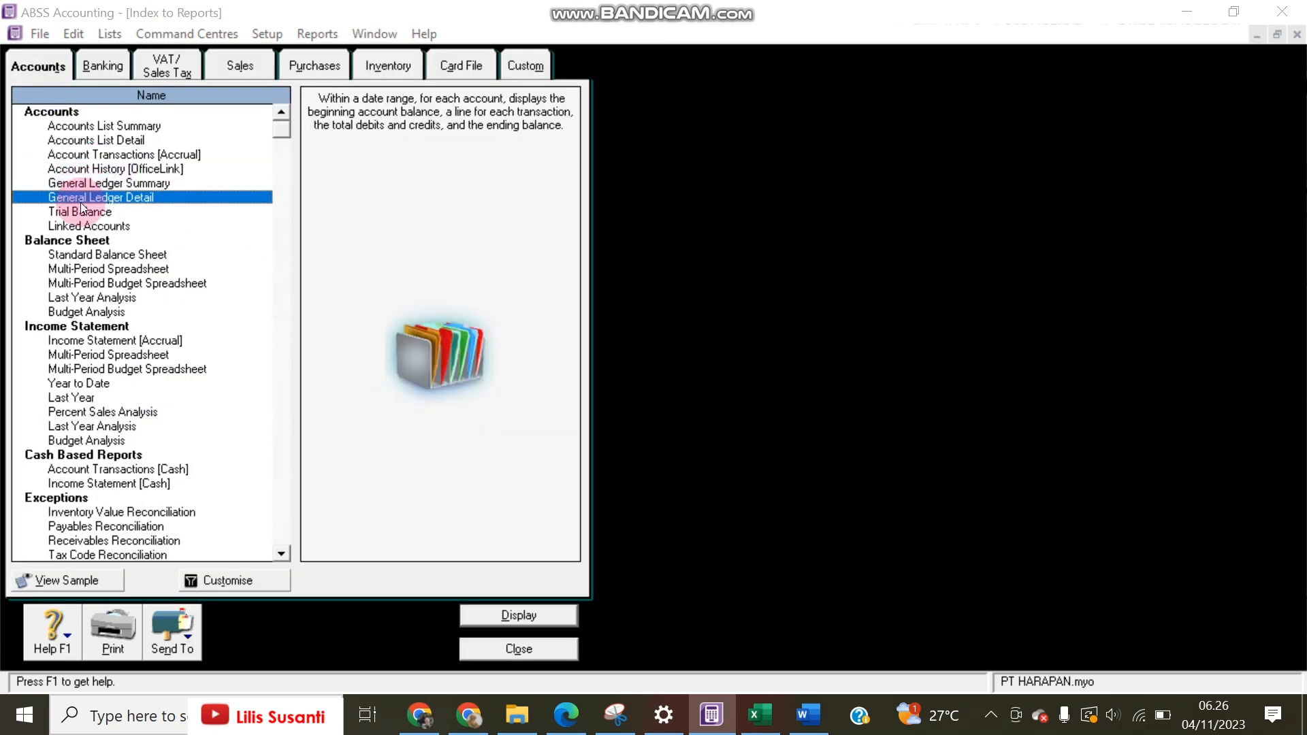
pyautogui.click(890, 525)
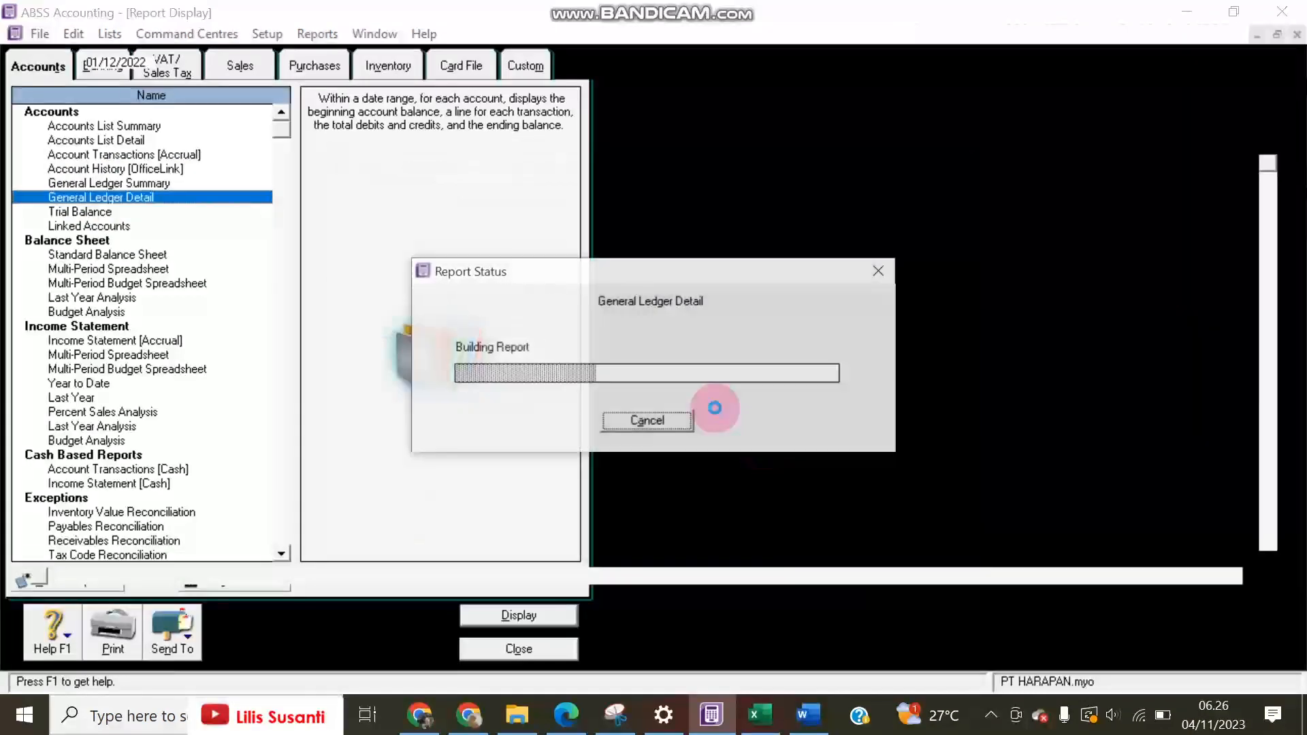
pyautogui.scroll(-6, 410, 286)
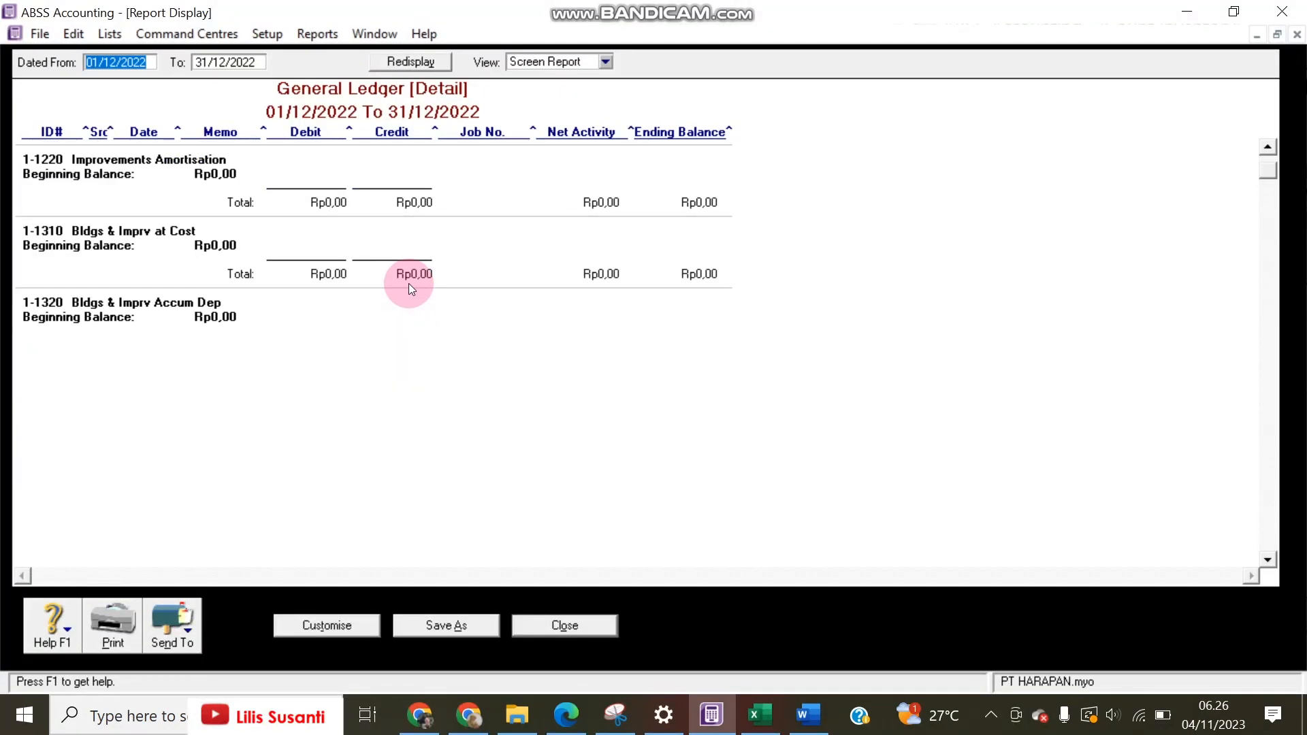
pyautogui.scroll(-6, 409, 284)
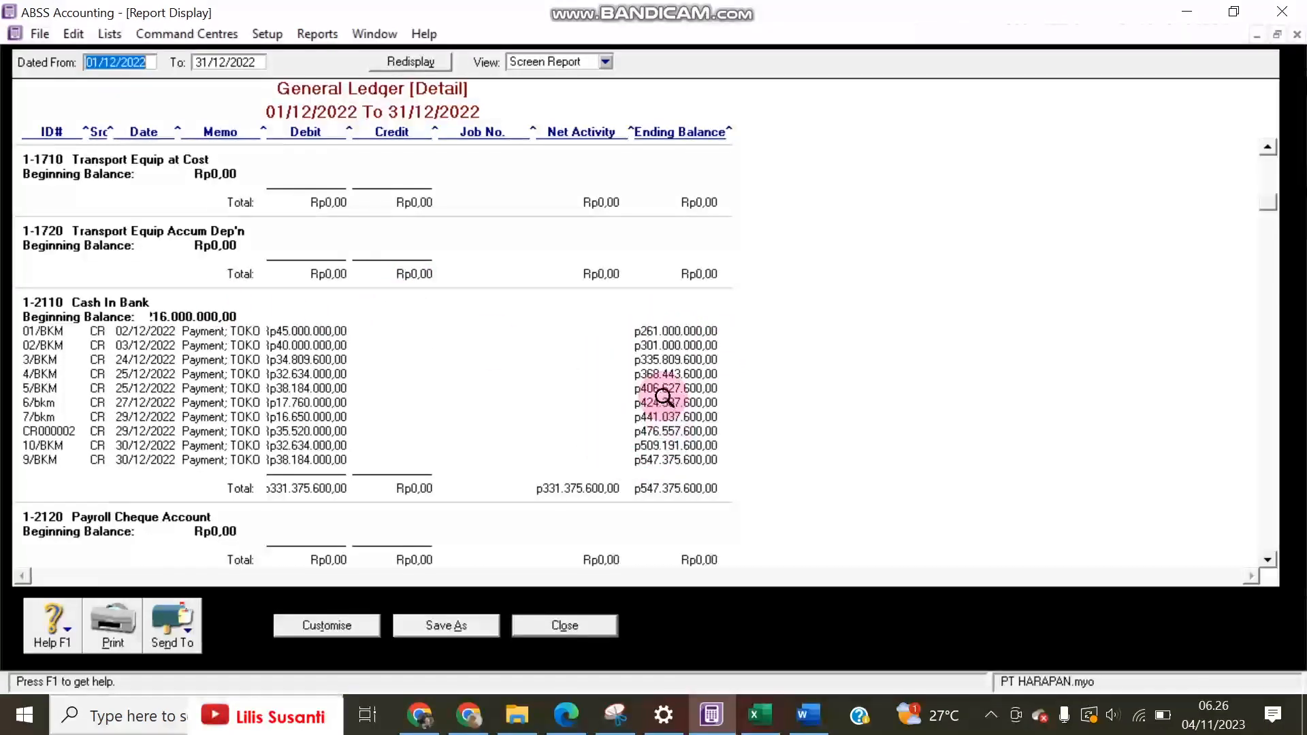
pyautogui.scroll(-6, 663, 397)
pyautogui.scroll(-4, 663, 395)
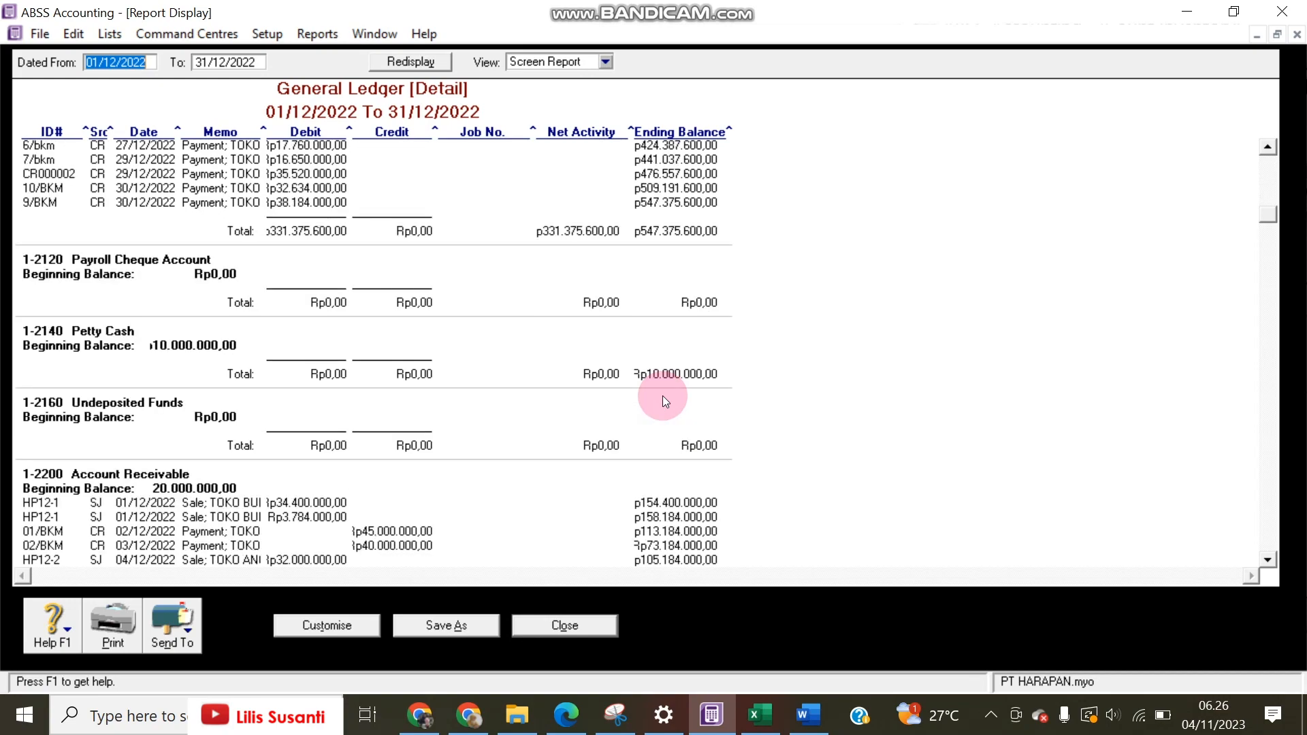
pyautogui.scroll(-4, 663, 394)
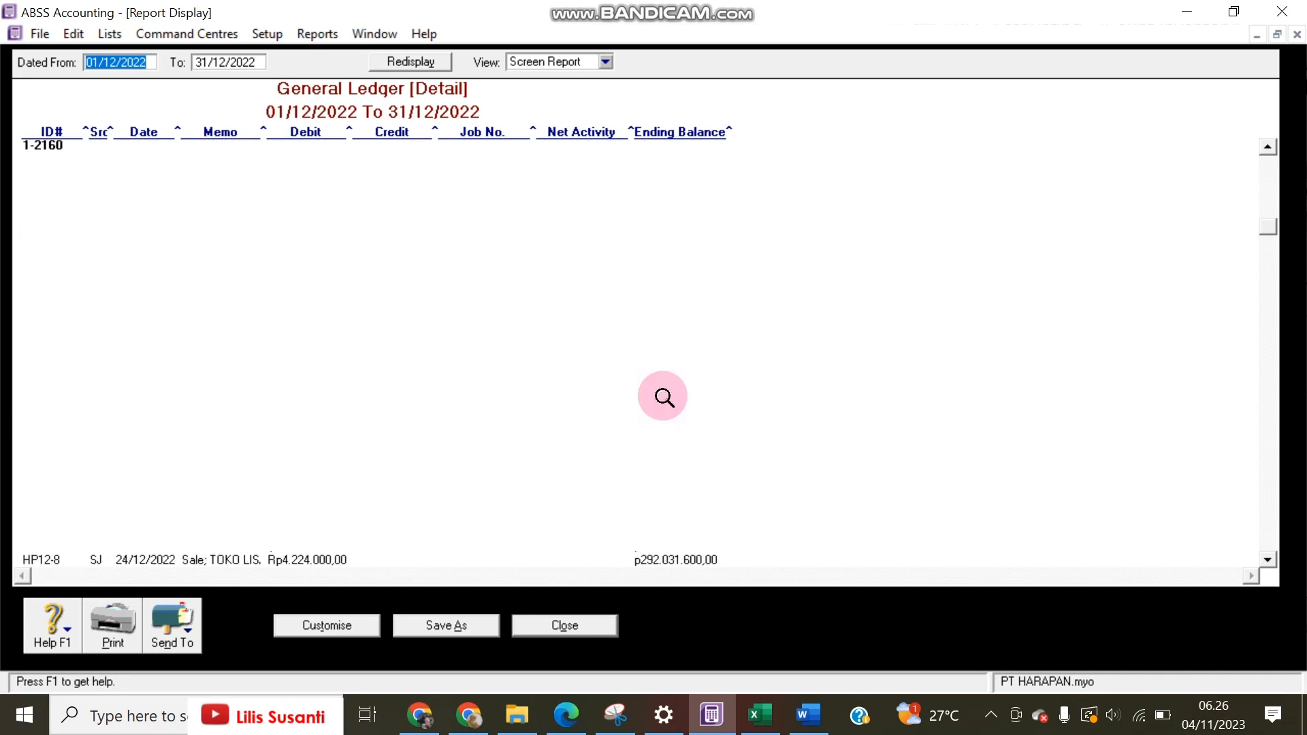
pyautogui.scroll(-10, 664, 398)
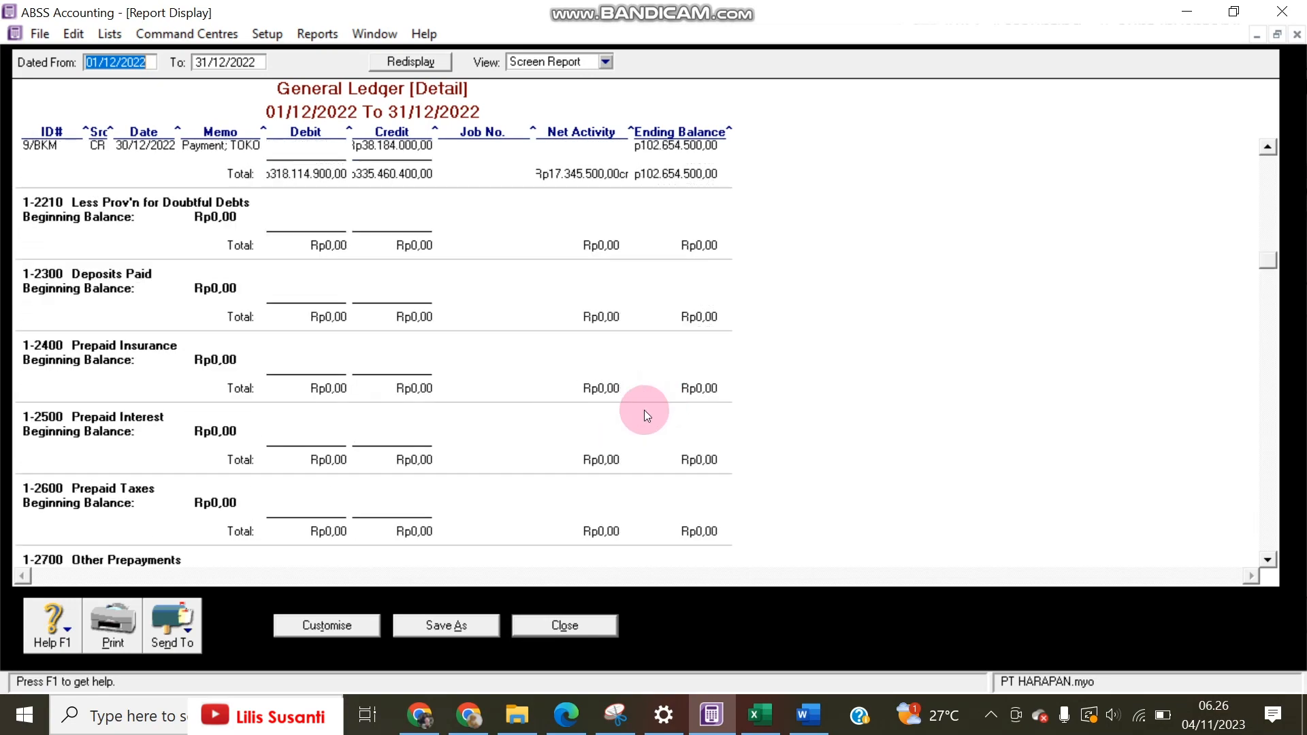
pyautogui.scroll(-1, 191, 521)
# Step: Save the General Ledger Detail report as a PDF and close the report
pyautogui.click(172, 624)
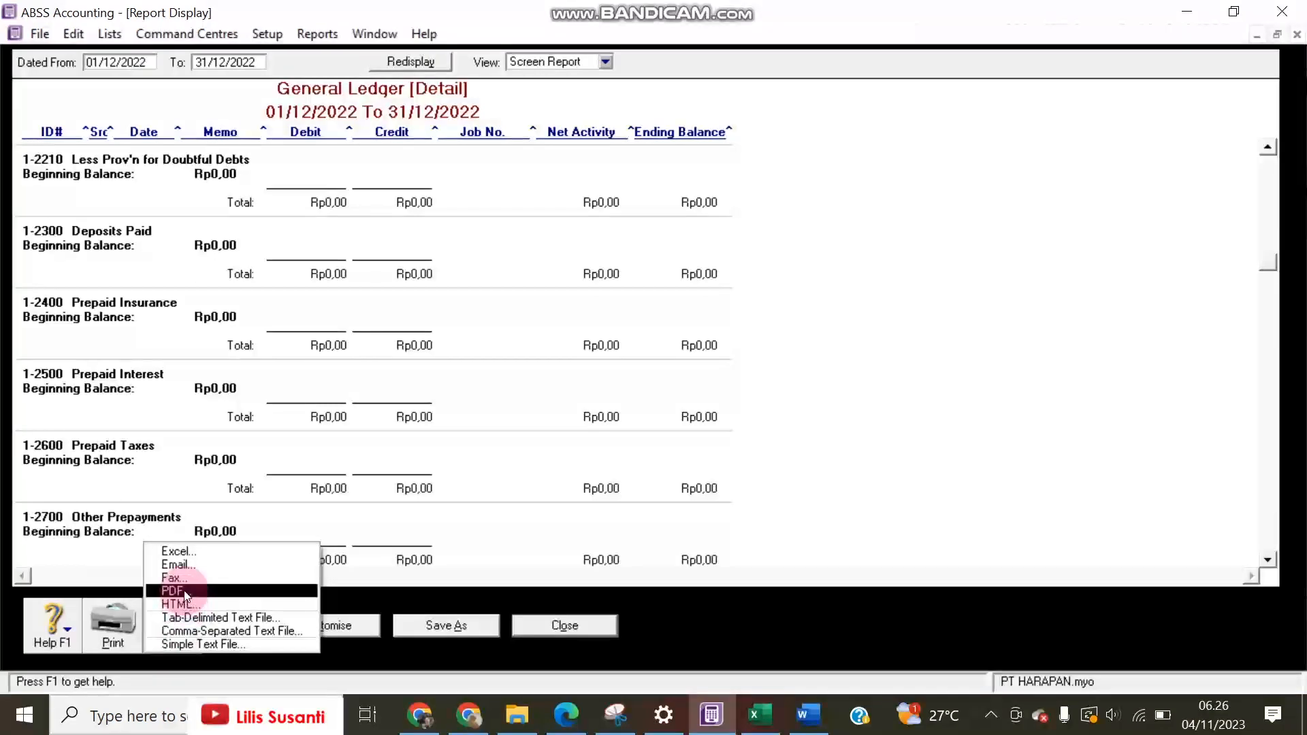
pyautogui.click(300, 590)
pyautogui.click(503, 498)
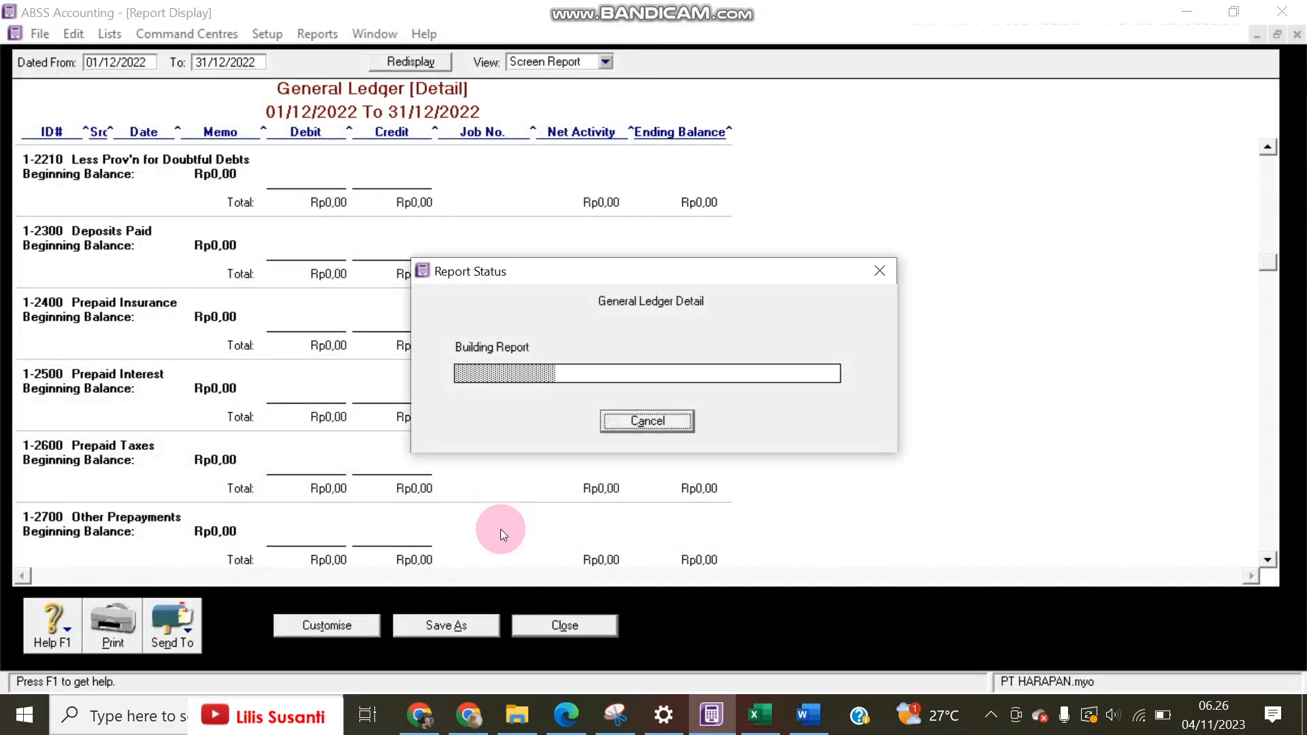
pyautogui.click(580, 625)
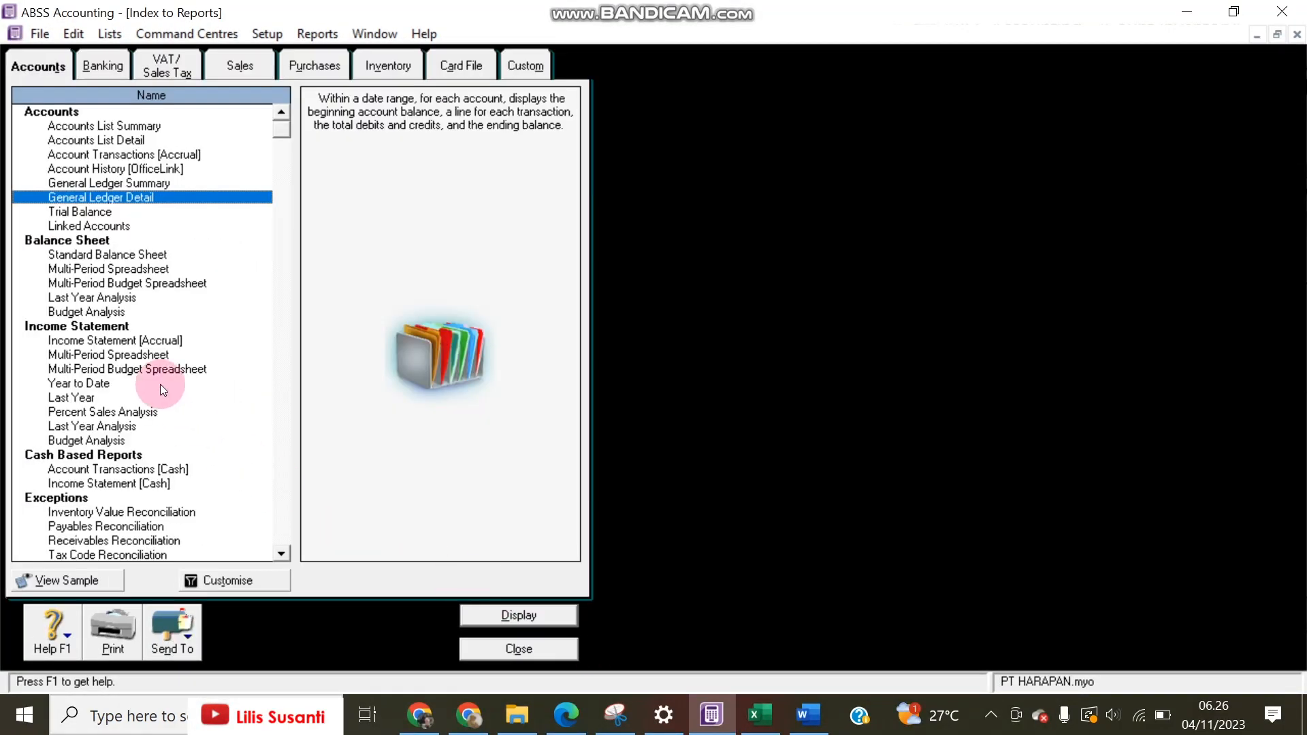
# Step: Display the Income Statement [Accrual] report from January to December 2022 and review it down to operating profit
pyautogui.doubleClick(89, 338)
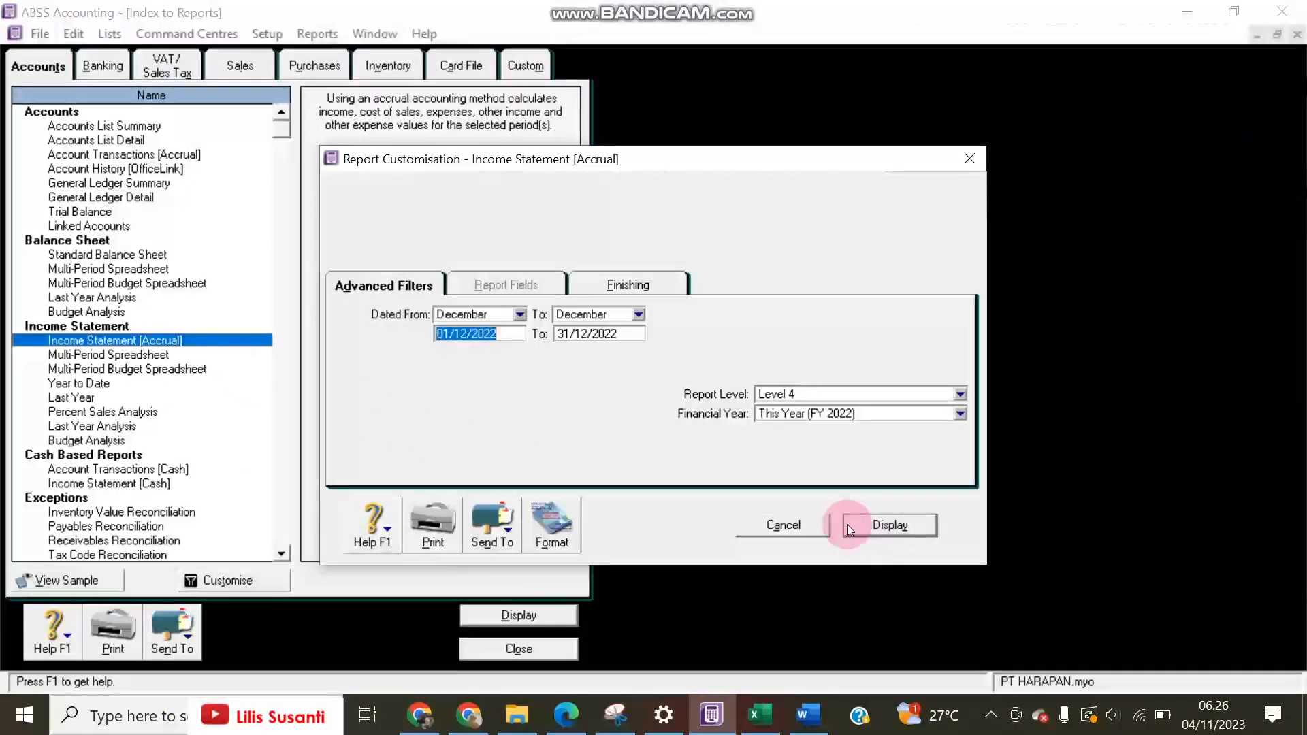
pyautogui.click(520, 314)
pyautogui.click(483, 333)
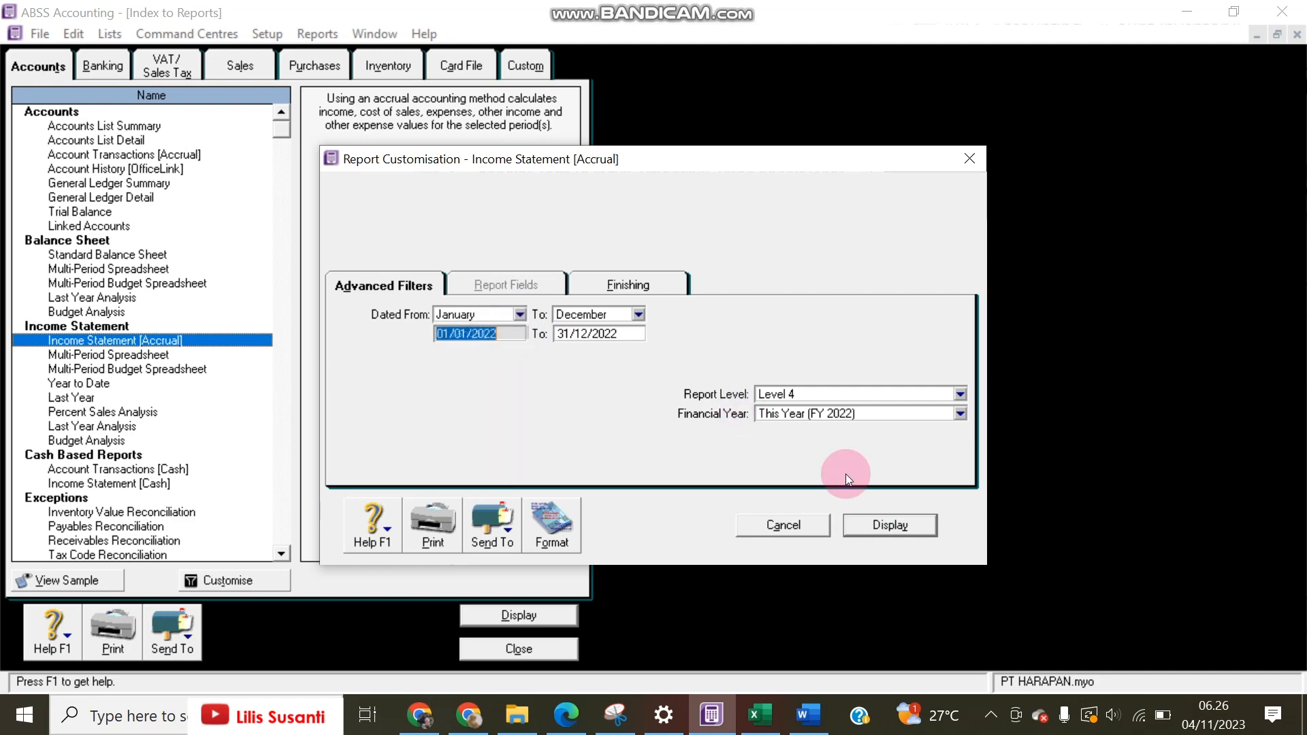
pyautogui.click(892, 526)
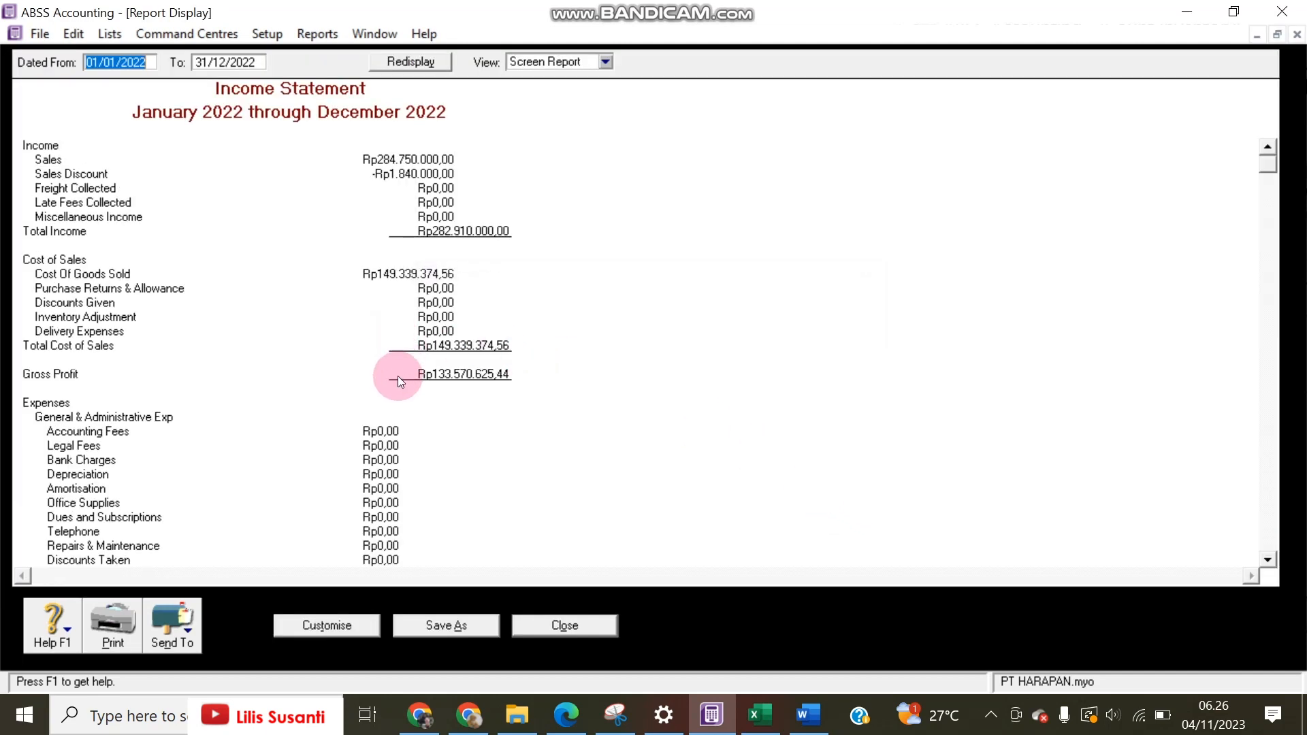
pyautogui.scroll(-10, 398, 380)
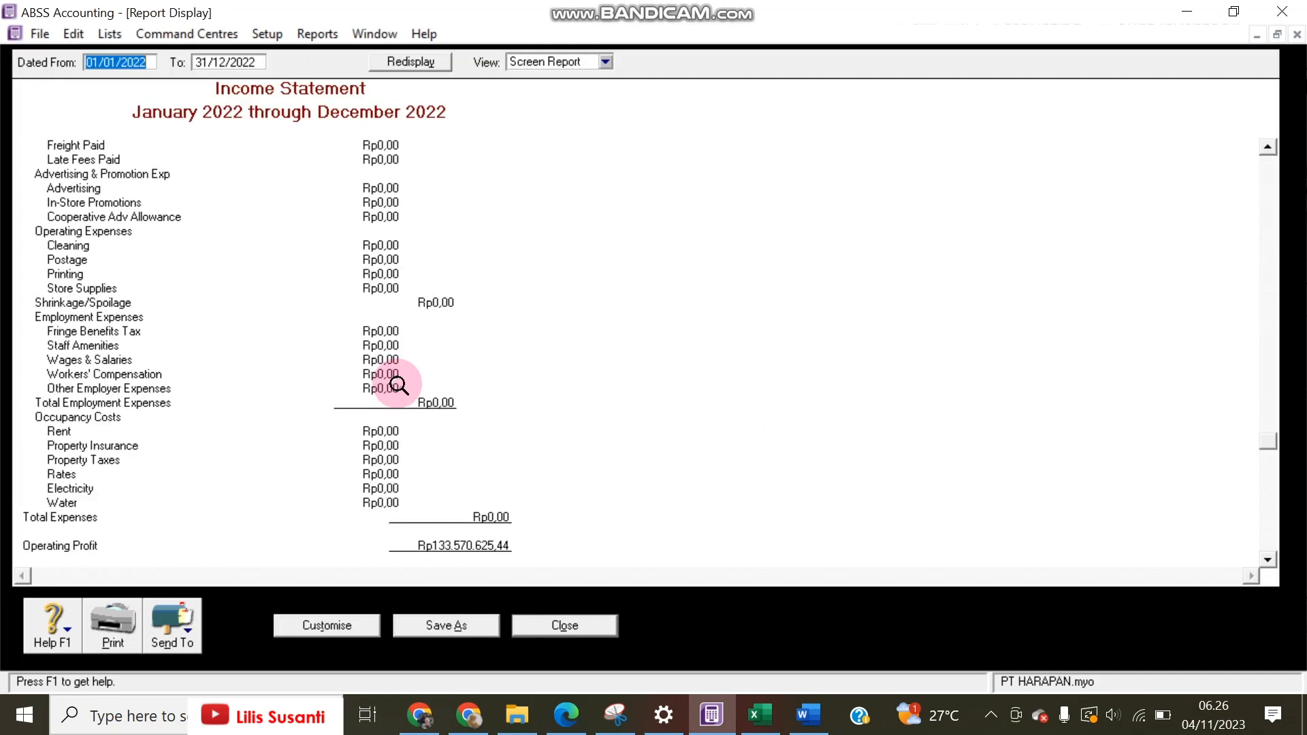
pyautogui.scroll(10, 399, 387)
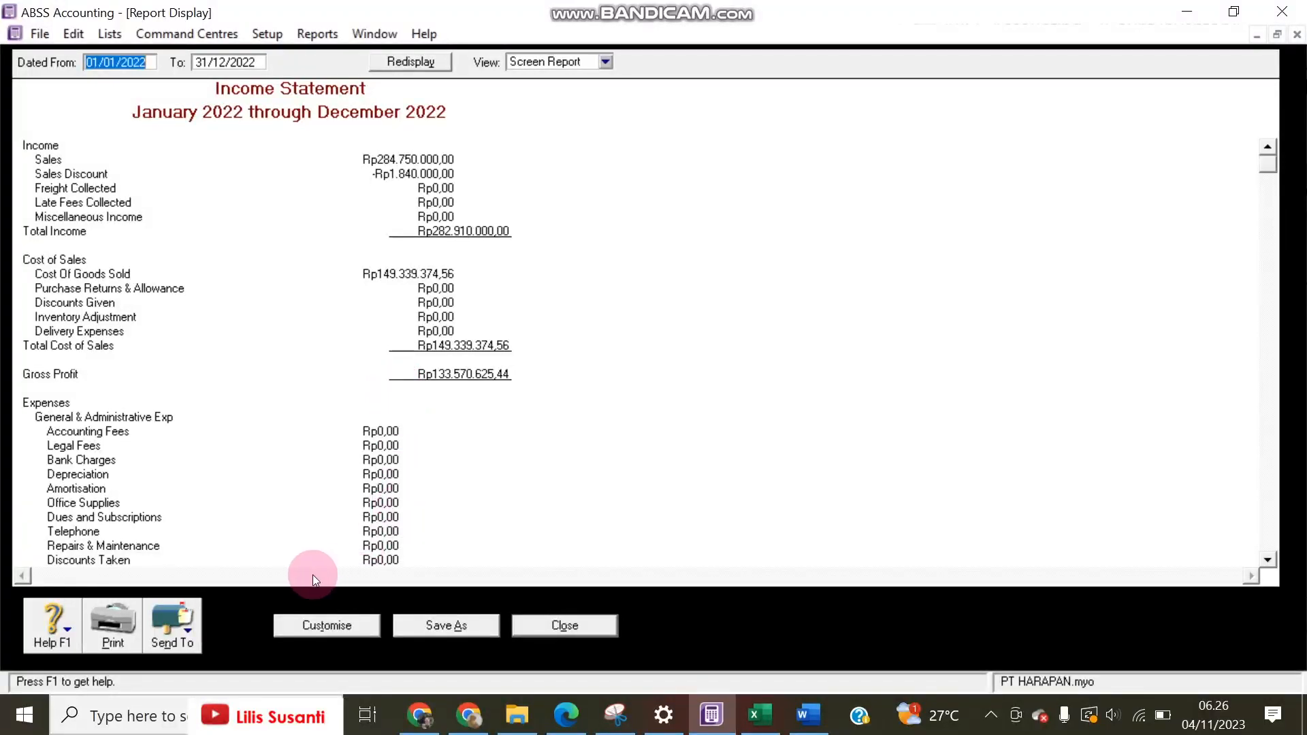
# Step: Save the Income Statement as a PDF and leave the reports index for the Sales command centre
pyautogui.click(170, 631)
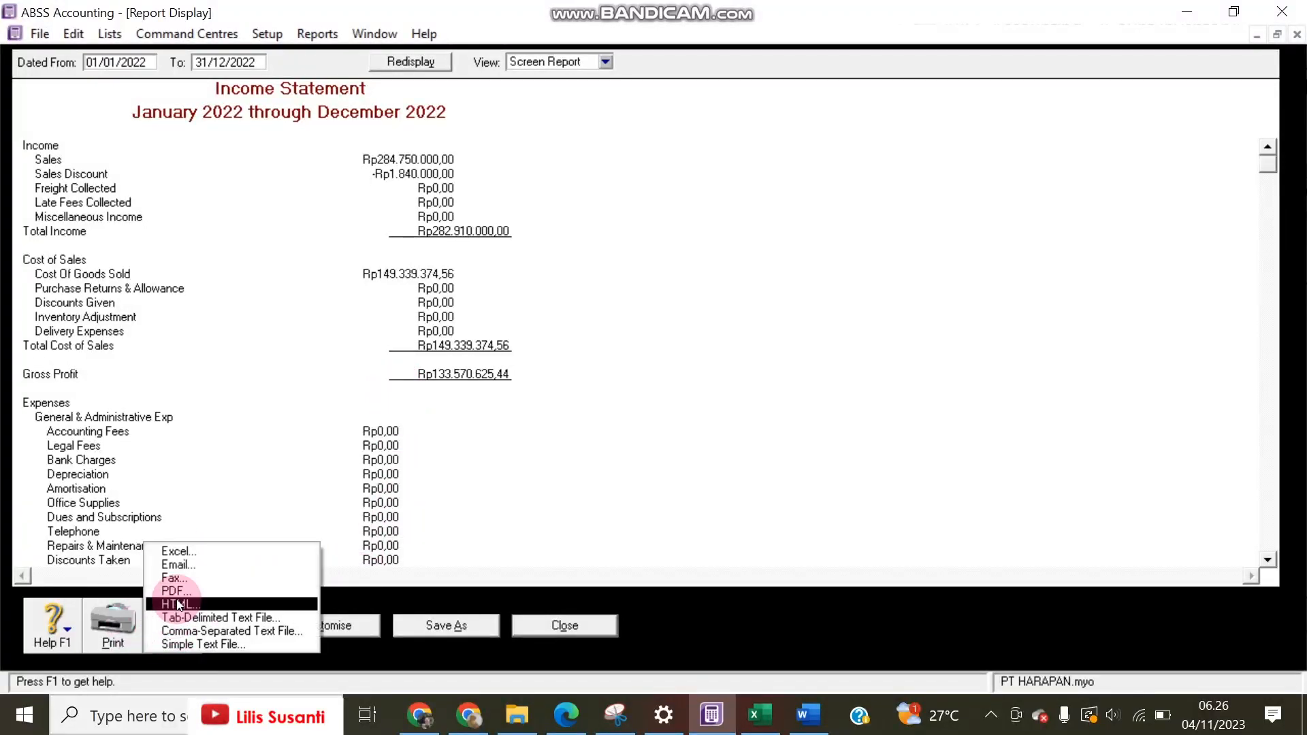
pyautogui.click(221, 582)
pyautogui.click(475, 504)
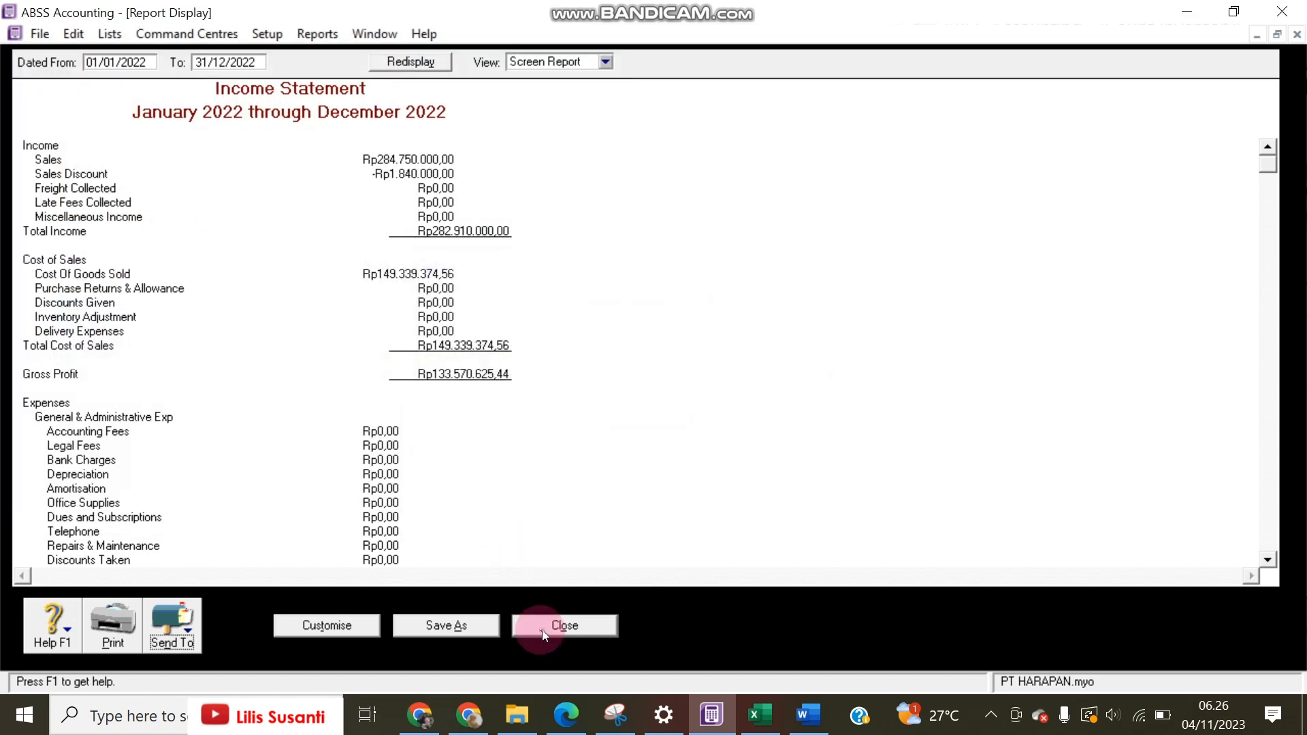
pyautogui.click(544, 634)
pyautogui.click(544, 642)
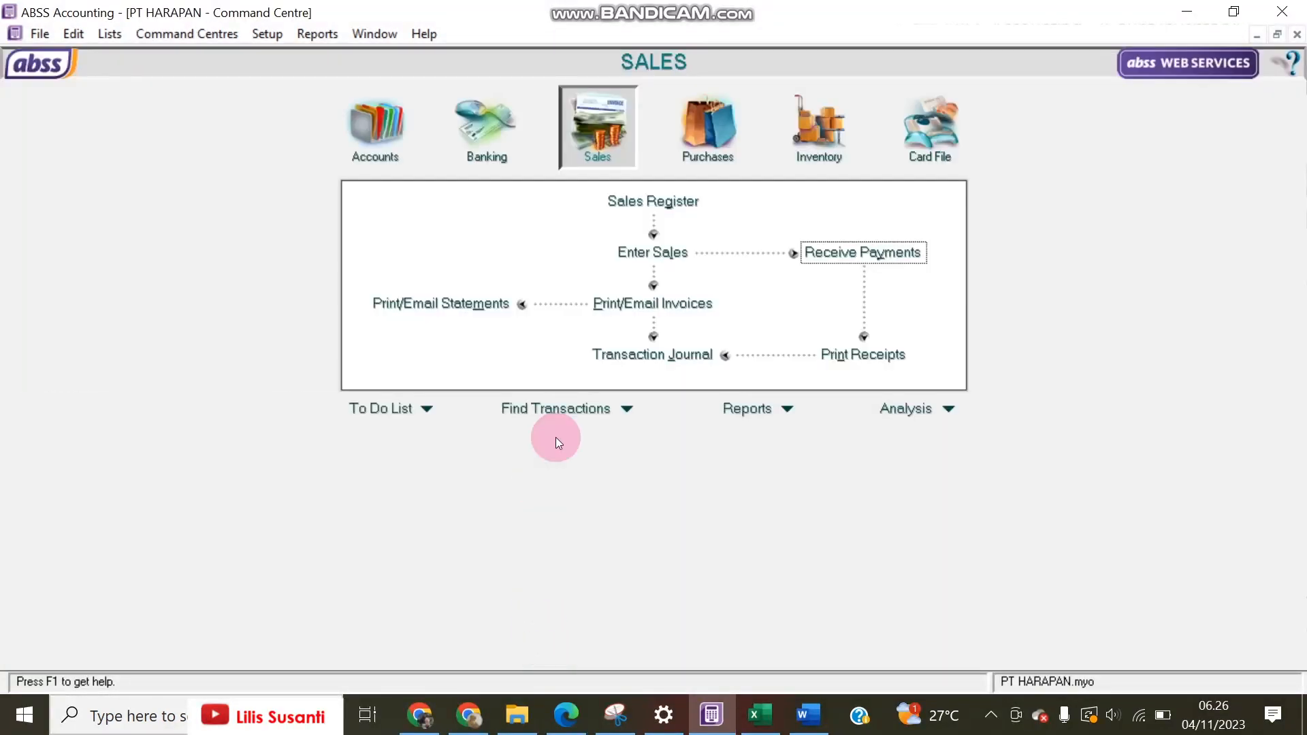
# Step: Review the sales and purchases entries in the Transaction Journal and list the entries of all journals
pyautogui.click(637, 356)
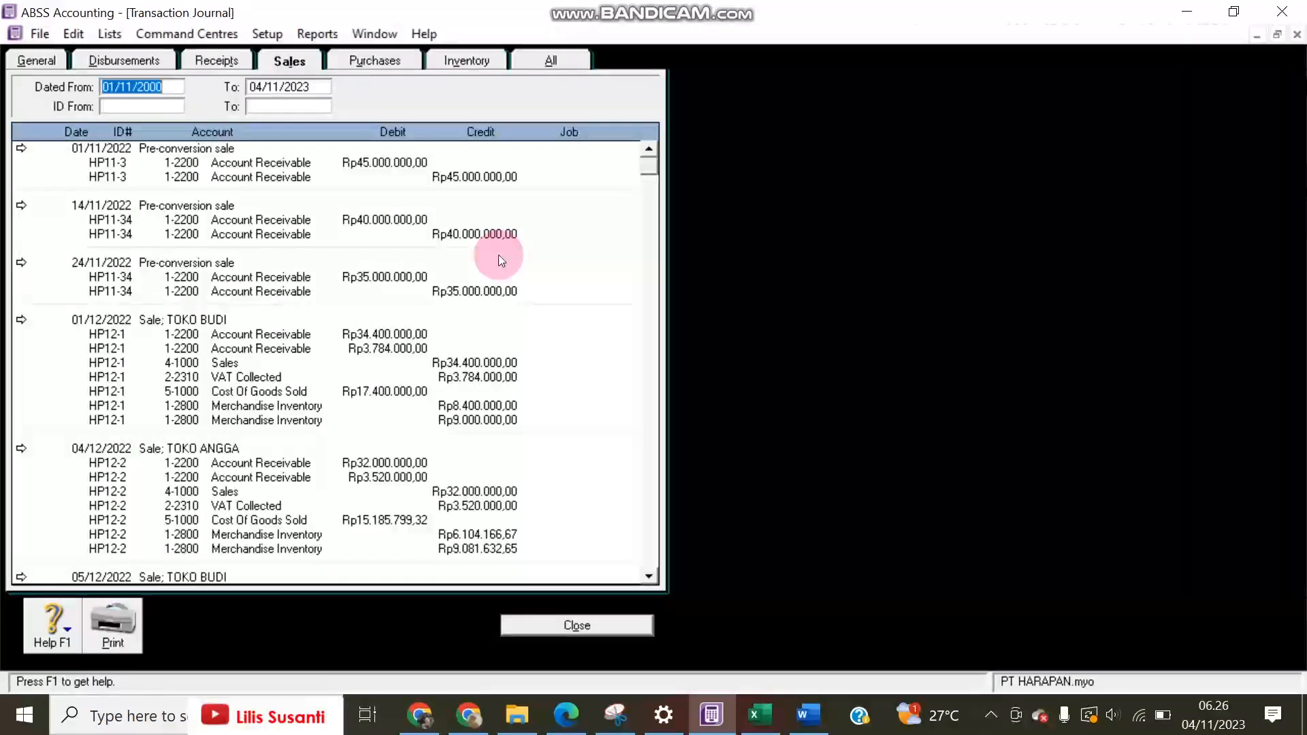
pyautogui.click(408, 61)
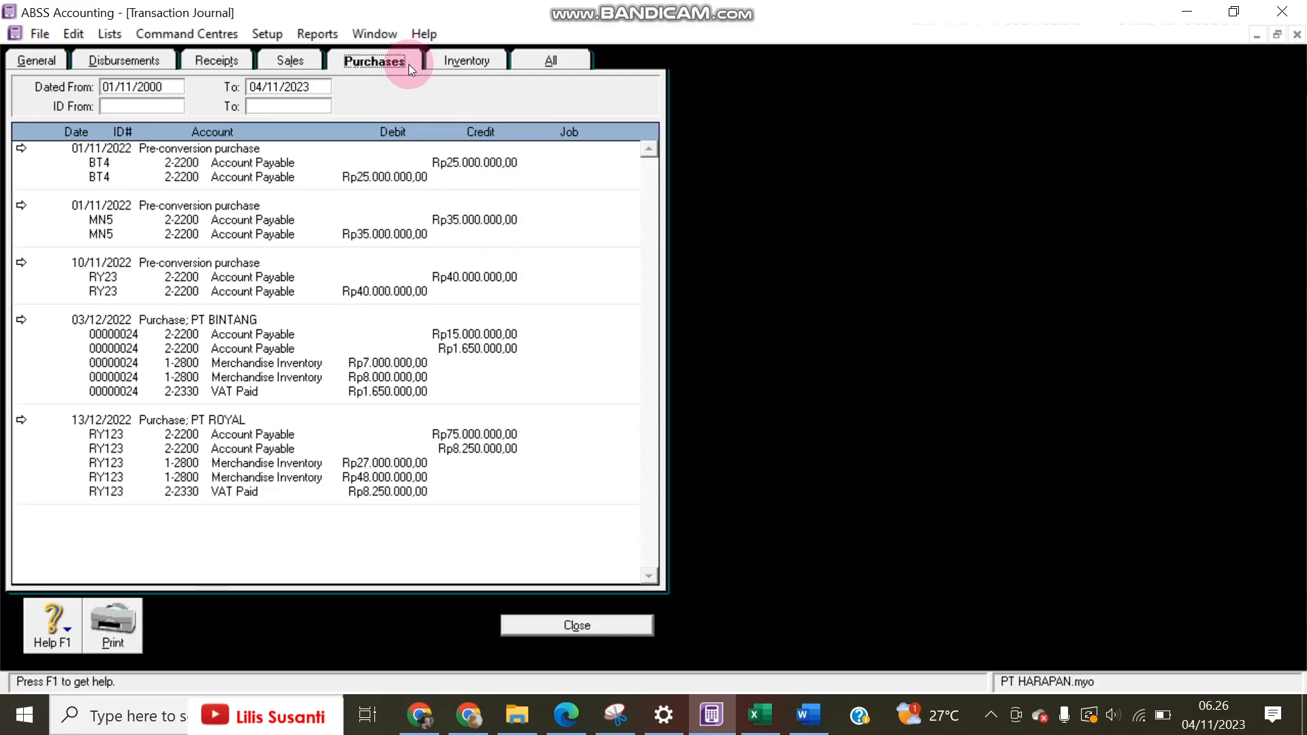
pyautogui.click(295, 62)
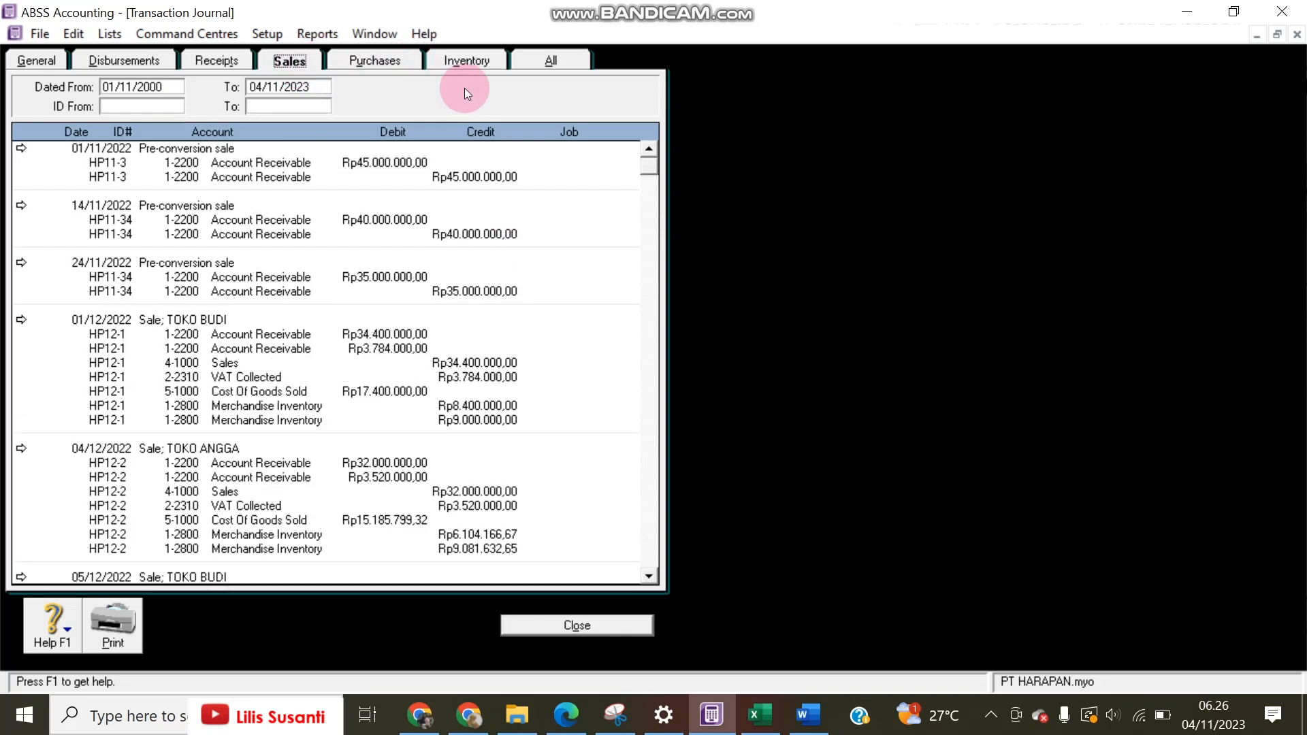
pyautogui.click(559, 64)
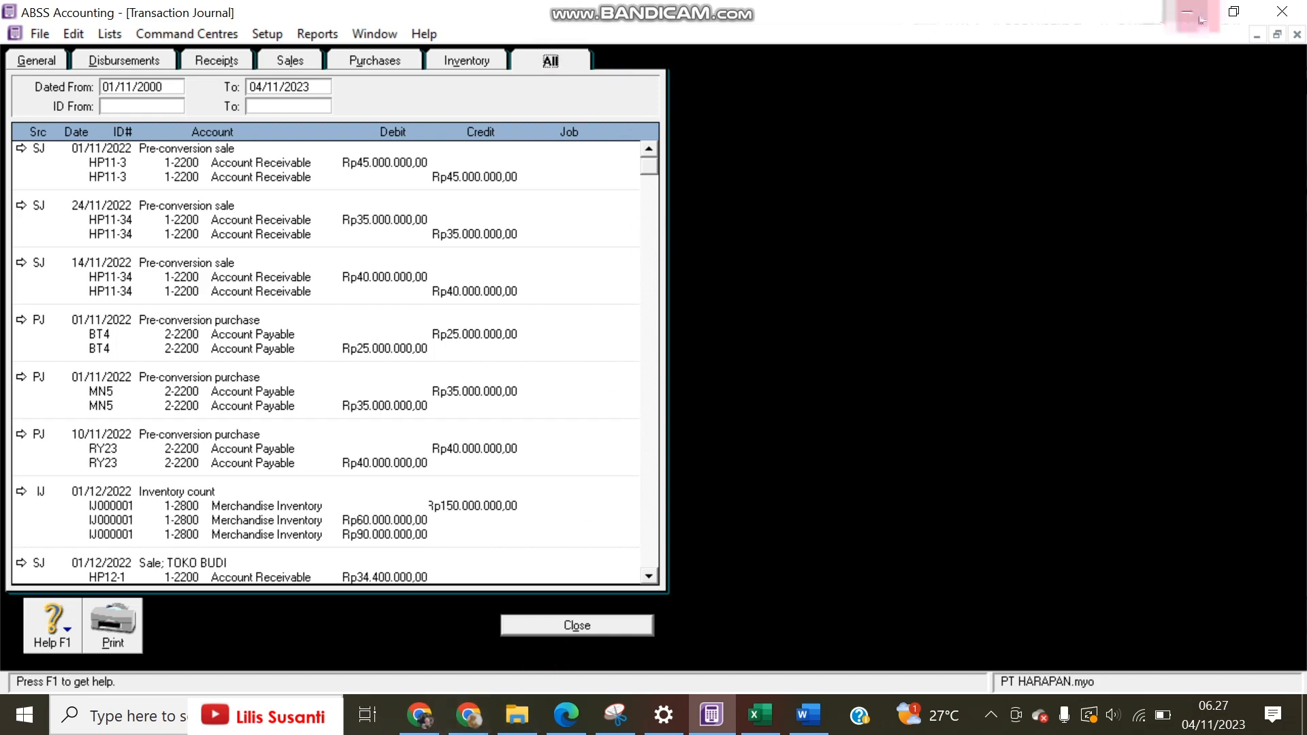
# Step: Restore the maximised ABSS window to a smaller size and extend it downward beside the Excel workbook
pyautogui.click(1233, 12)
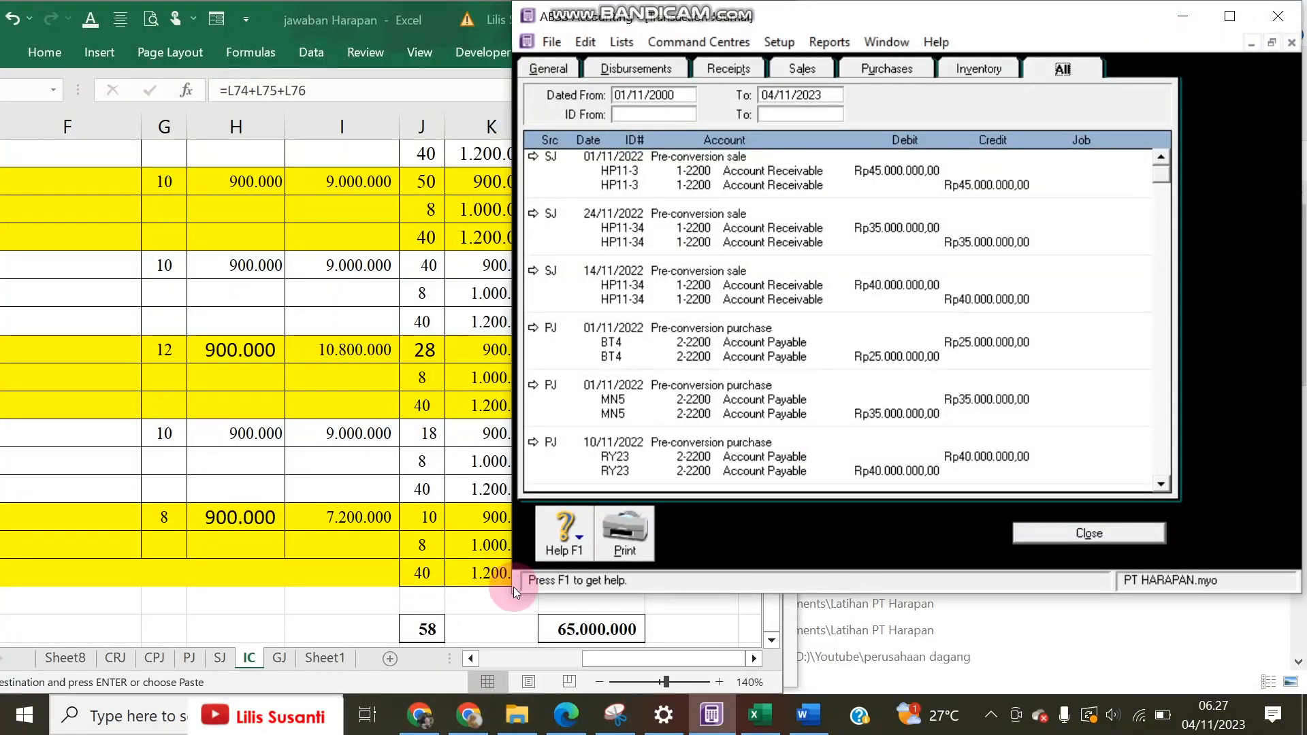
pyautogui.moveTo(514, 595); pyautogui.dragTo(512, 693)
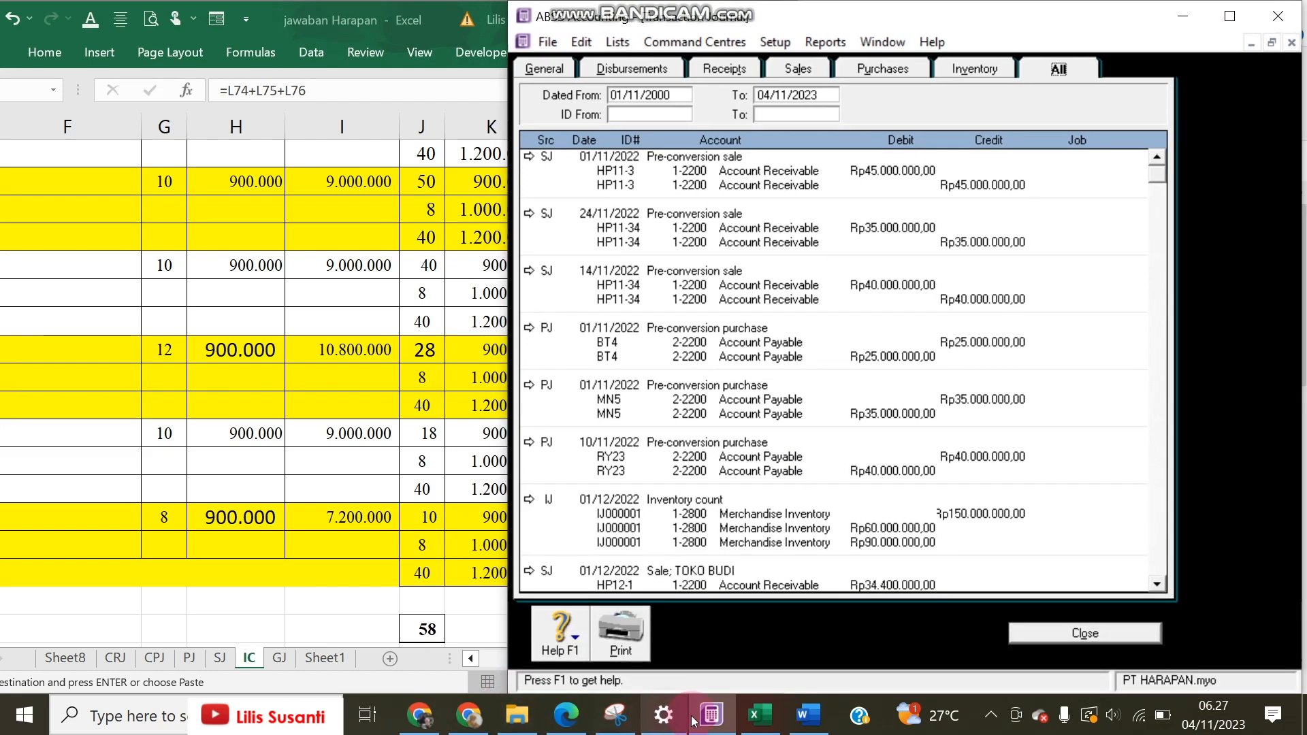
pyautogui.click(710, 716)
pyautogui.click(710, 716)
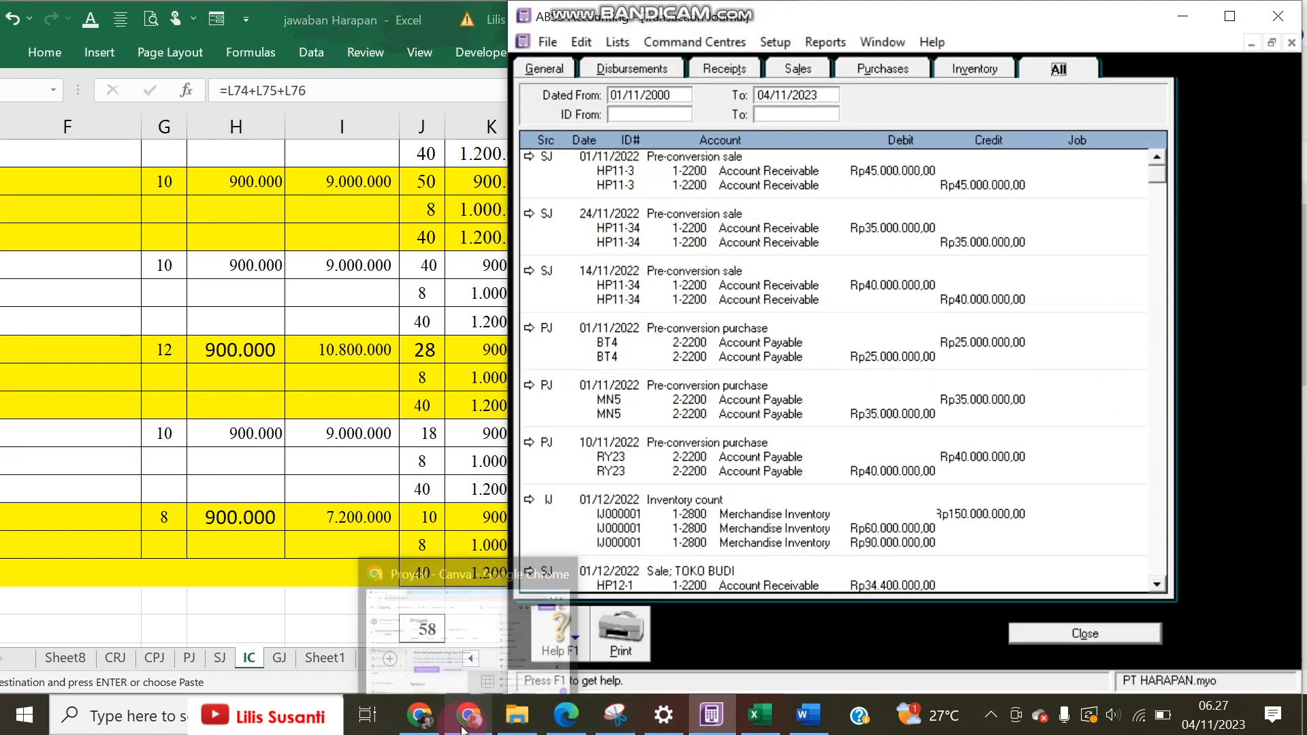
# Step: Switch to Chrome to view the YouTube channel's videos page, return to ABSS and close the Transaction Journal
pyautogui.click(414, 720)
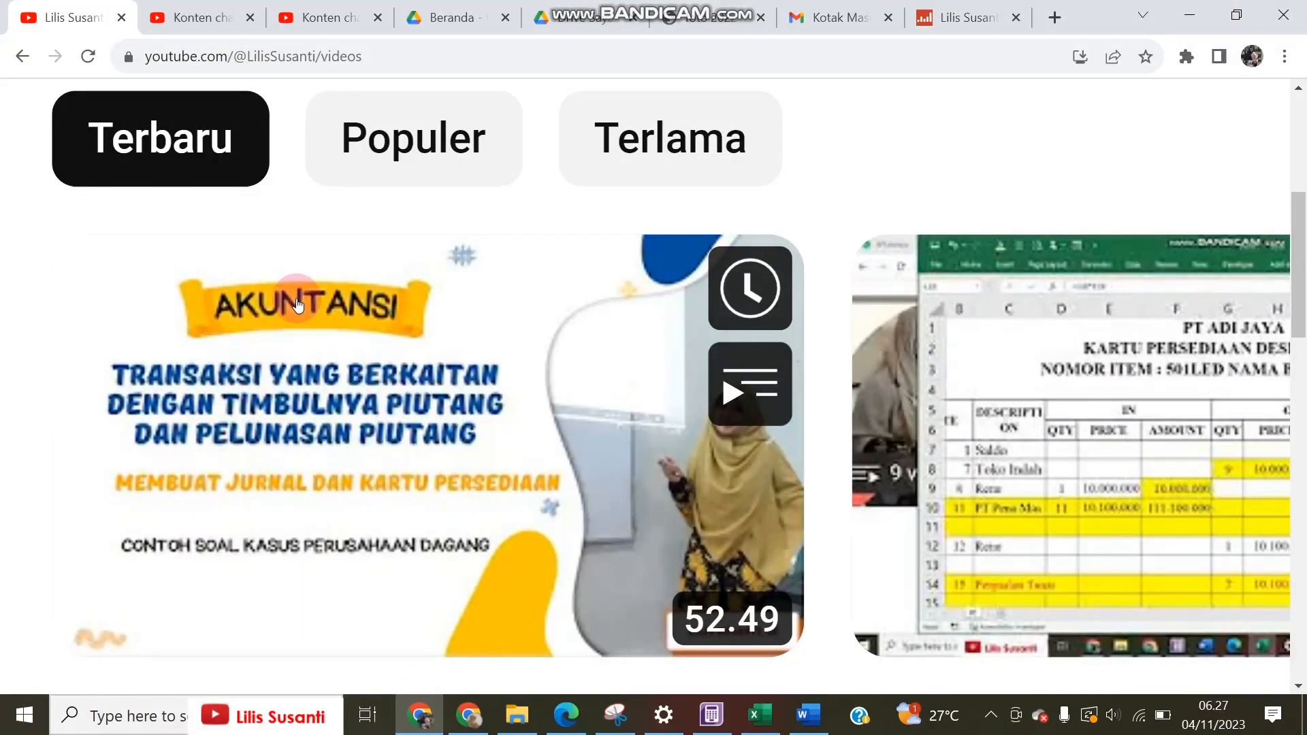
pyautogui.click(711, 714)
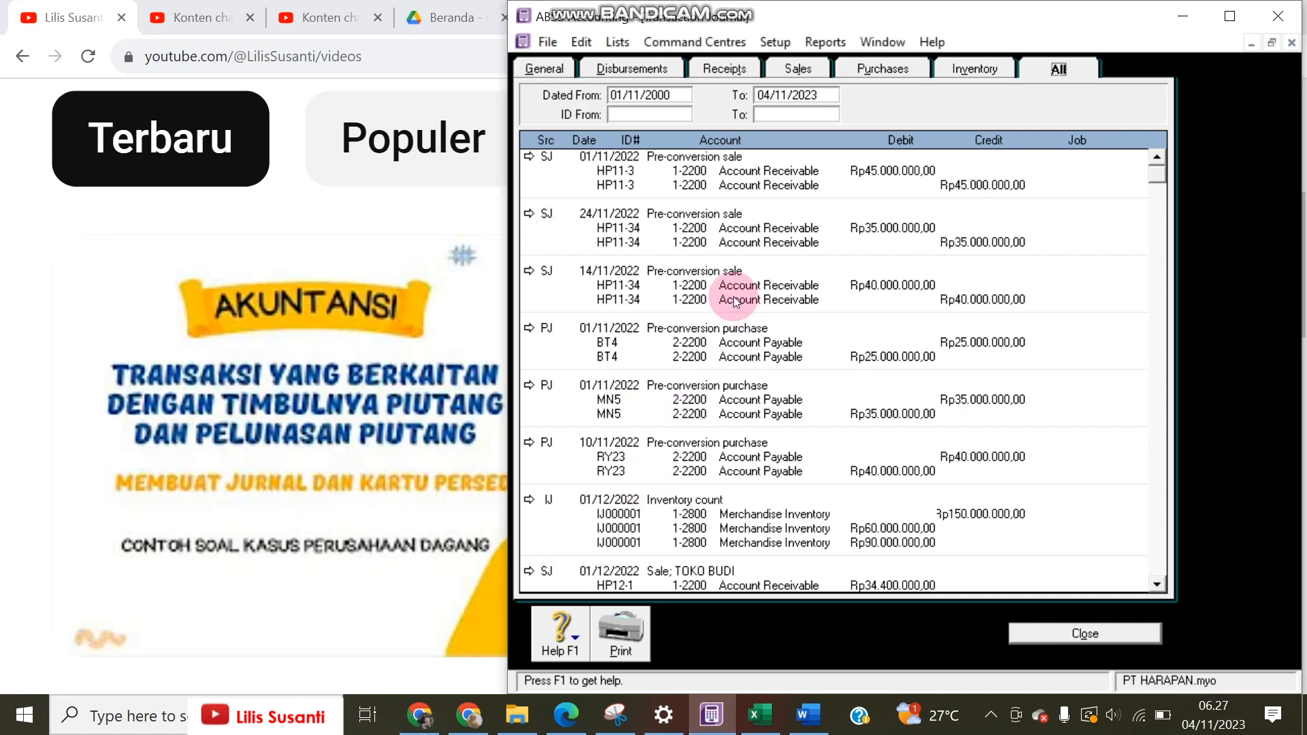
pyautogui.click(1066, 634)
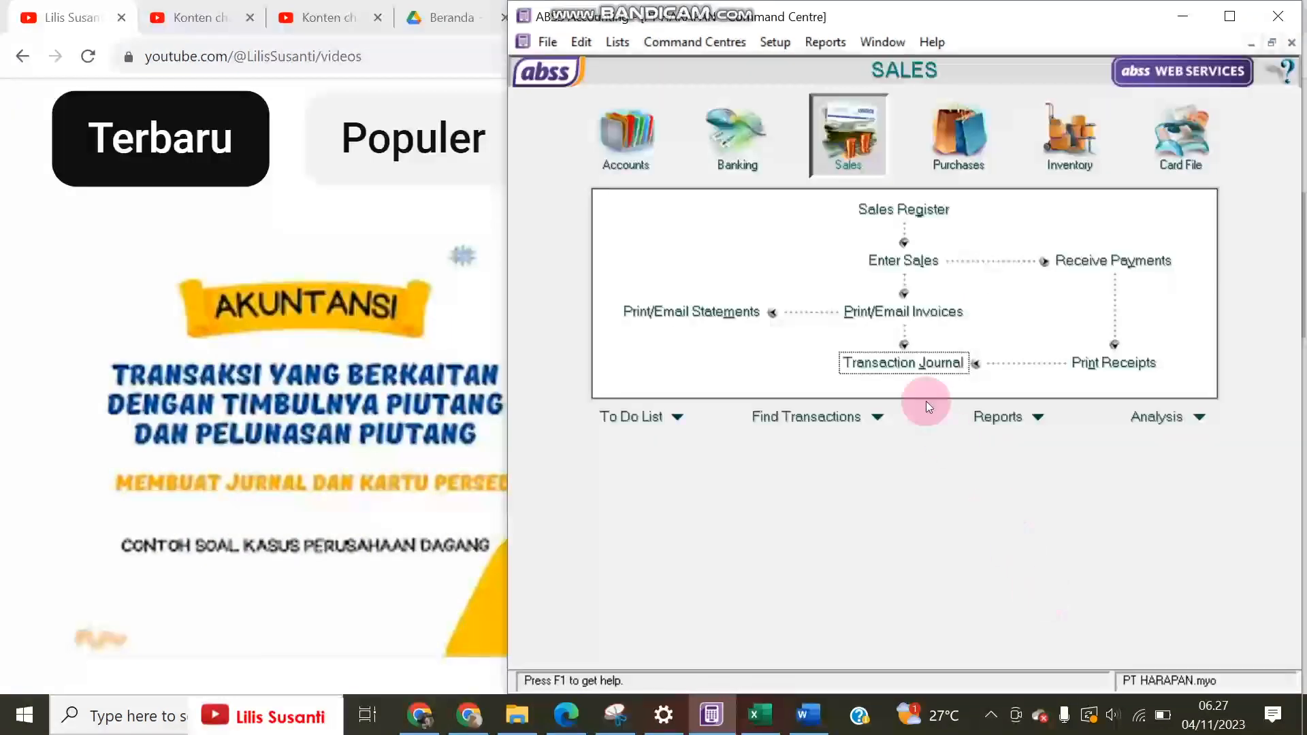